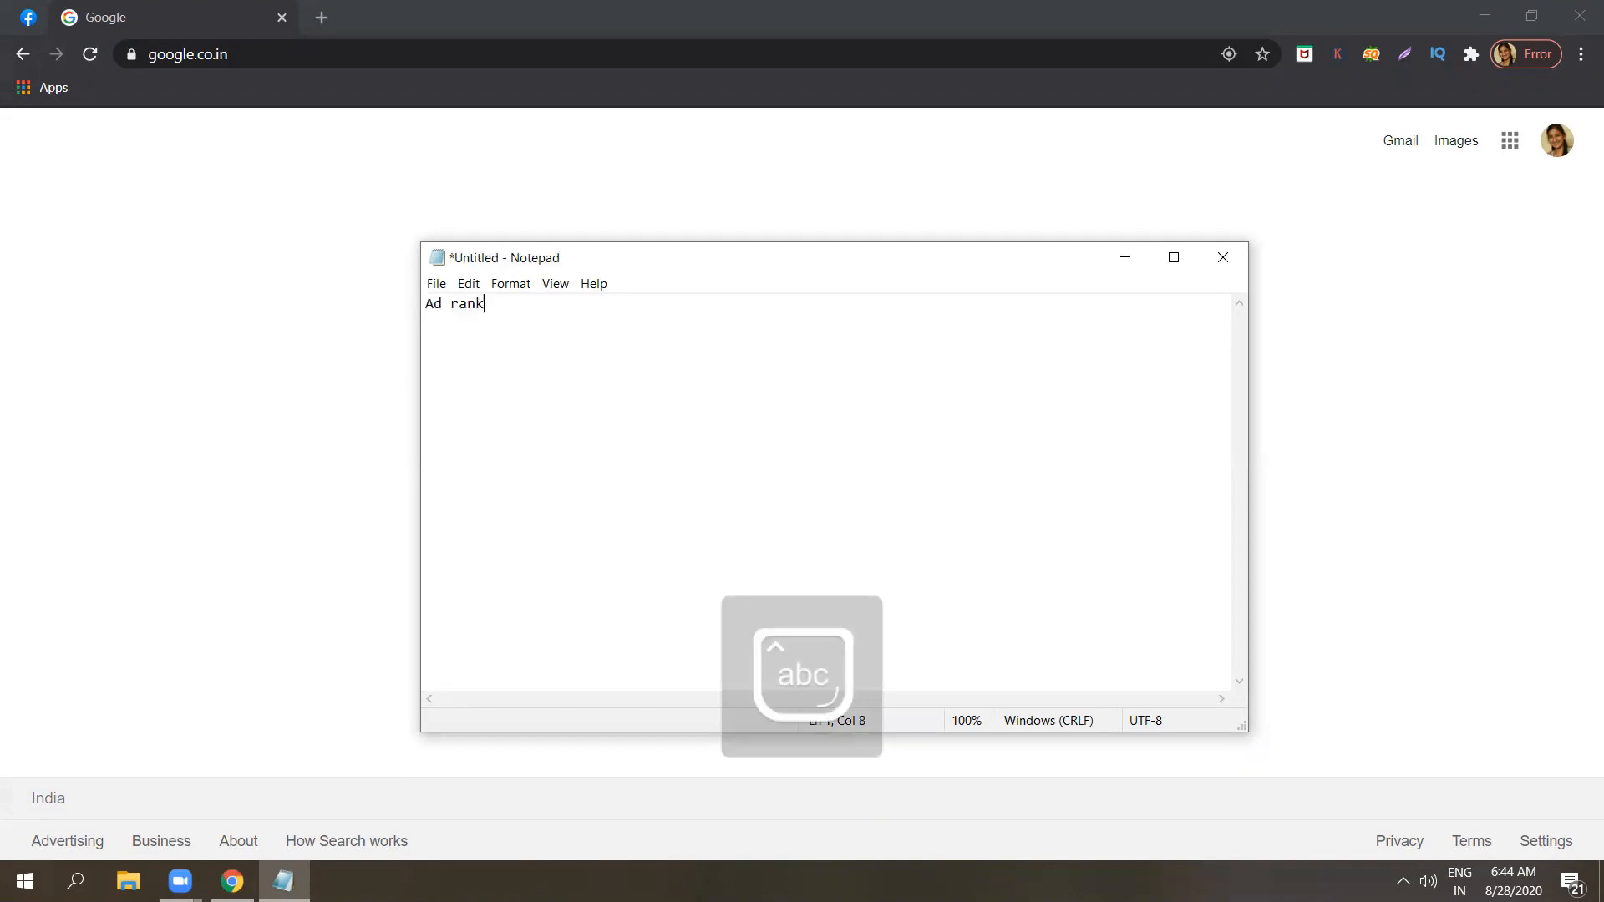
Complete the first note line so that it reads "Ad rank, Ad rank score".
type(",")
key("Caps_Lock")
type("A")
key("Caps_Lock")
type("d rank score")
Add a second line reading "Actual CPC - Cost per click".
key("Return")
key("Caps_Lock")
type("A")
key("Caps_Lock")
type("ctual")
key("Caps_Lock")
type("CPC")
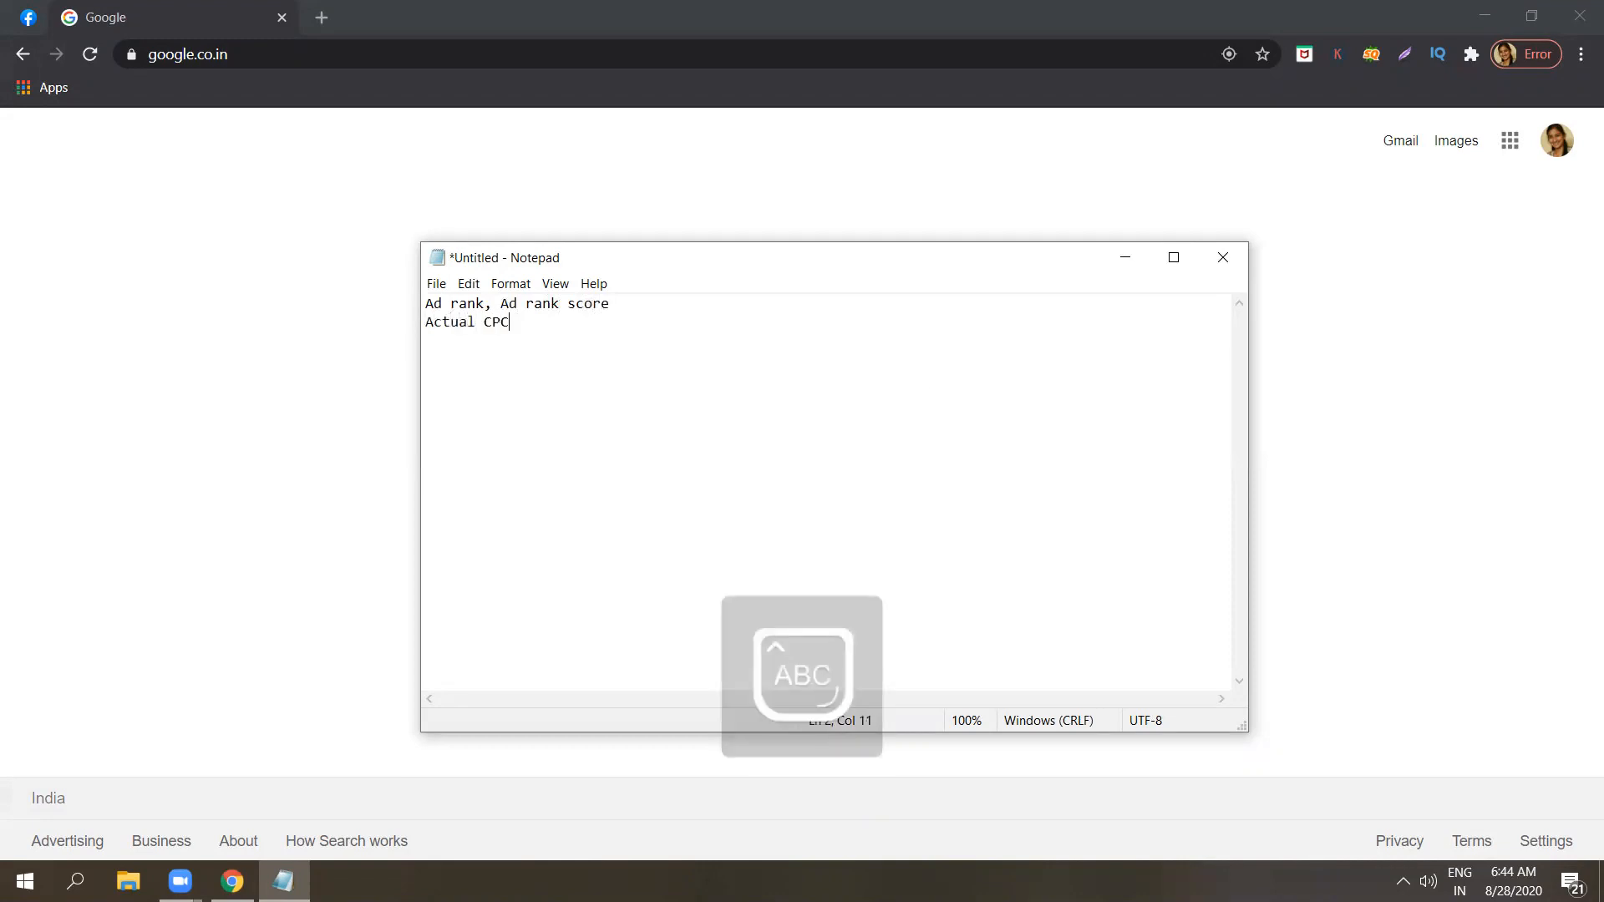
type(" - C")
key("Caps_Lock")
type("ost per click")
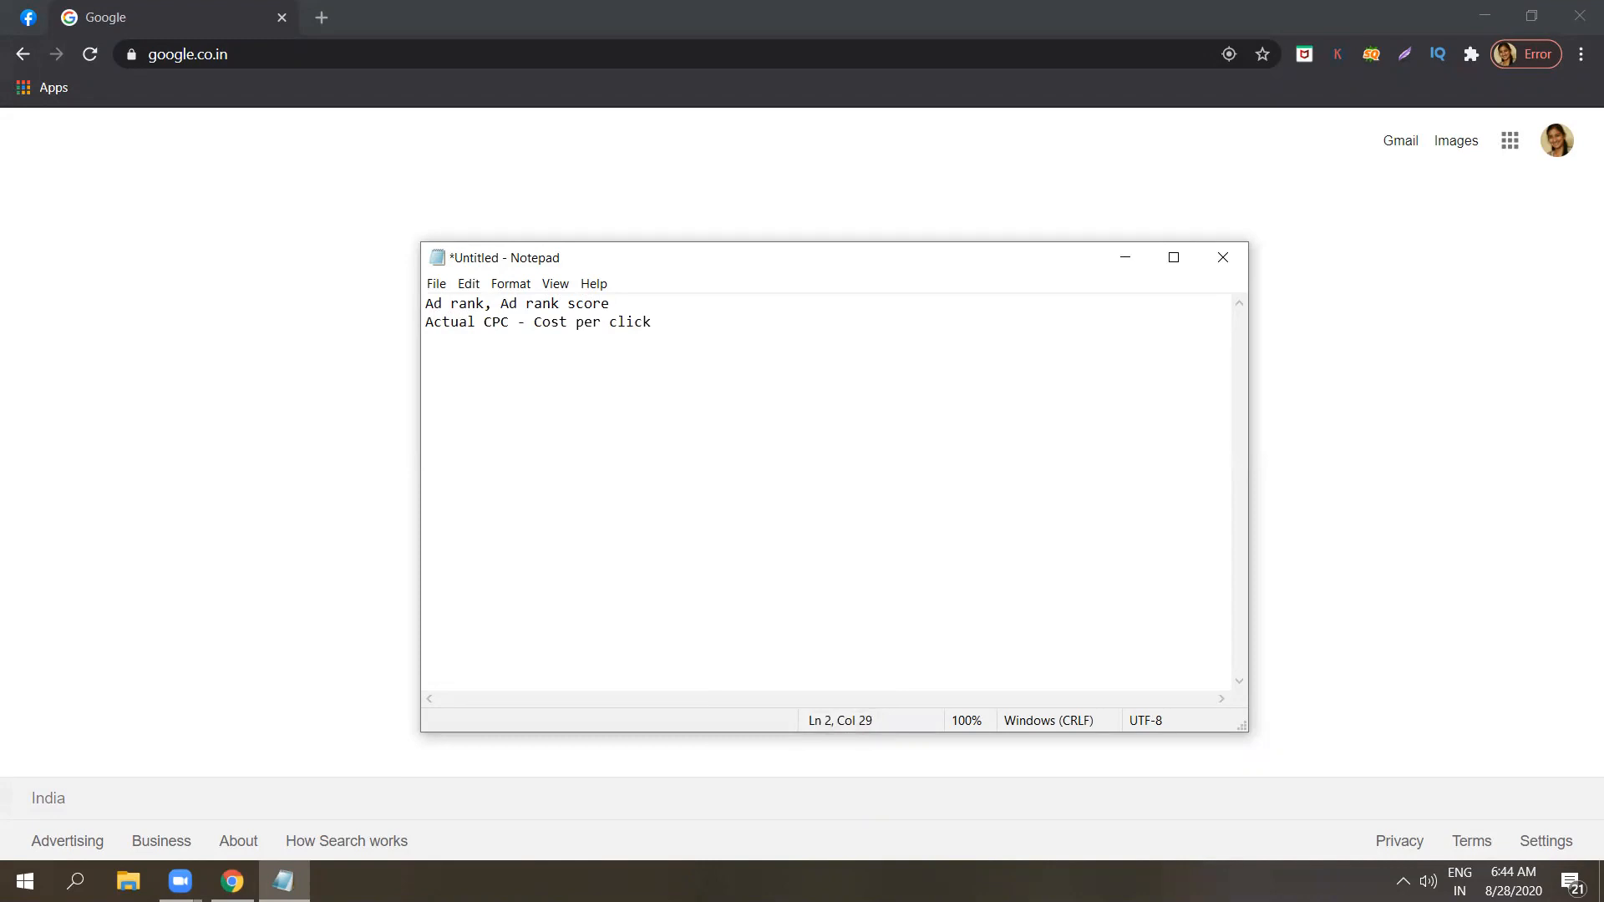
Add a third line reading "Quality score ...".
key("Return")
key("Caps_Lock")
type("Q")
key("Caps_Lock")
type("ua")
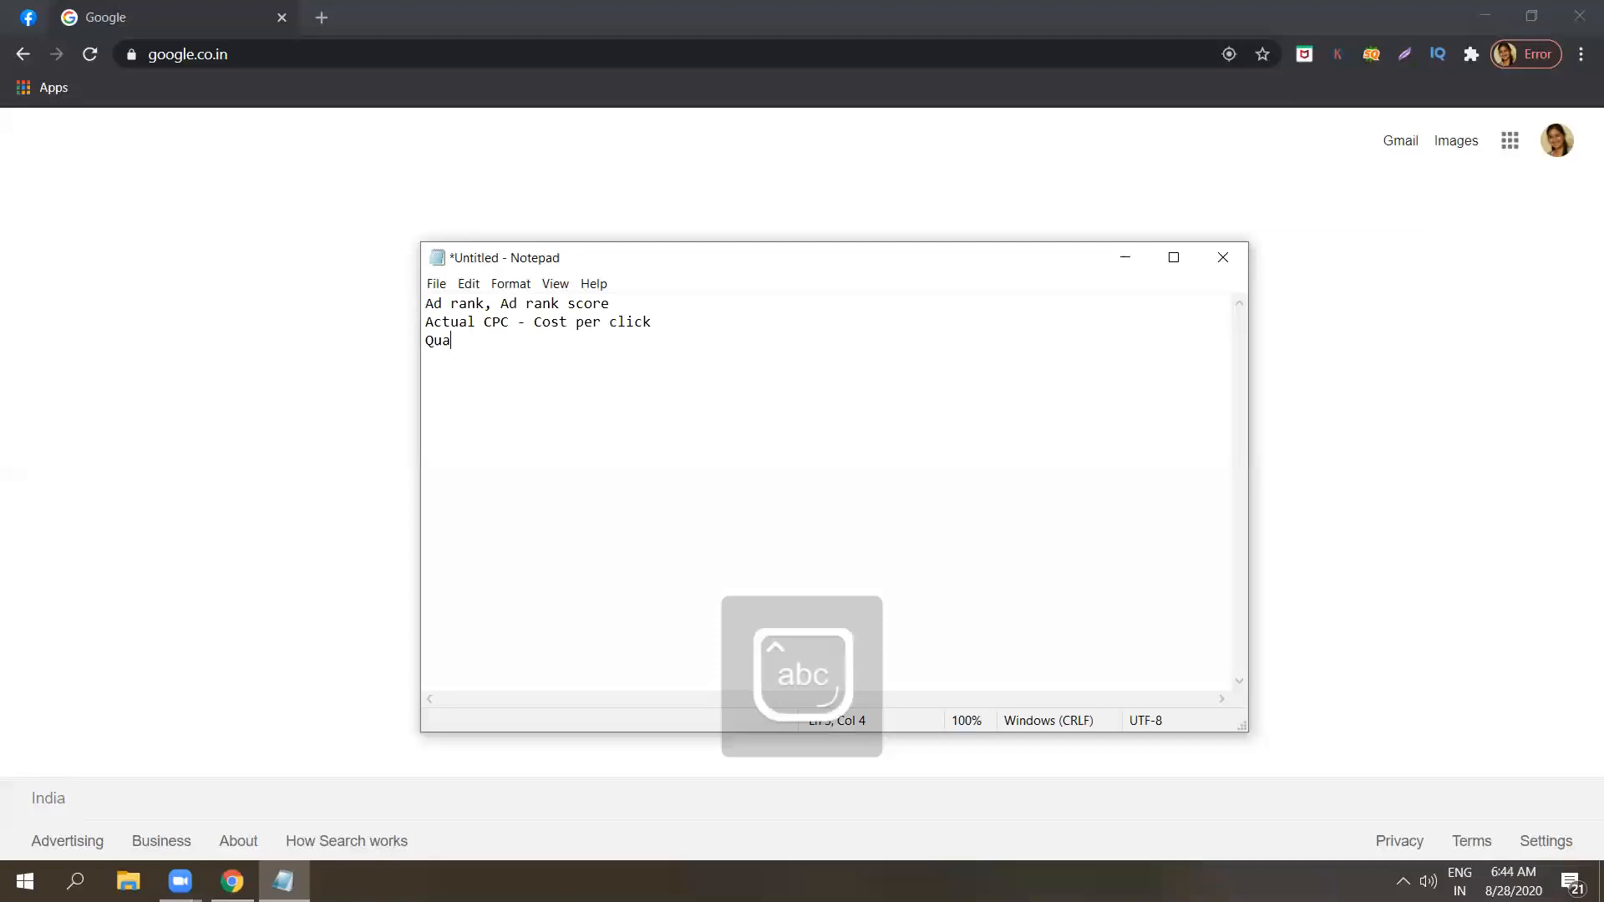
type("lity score")
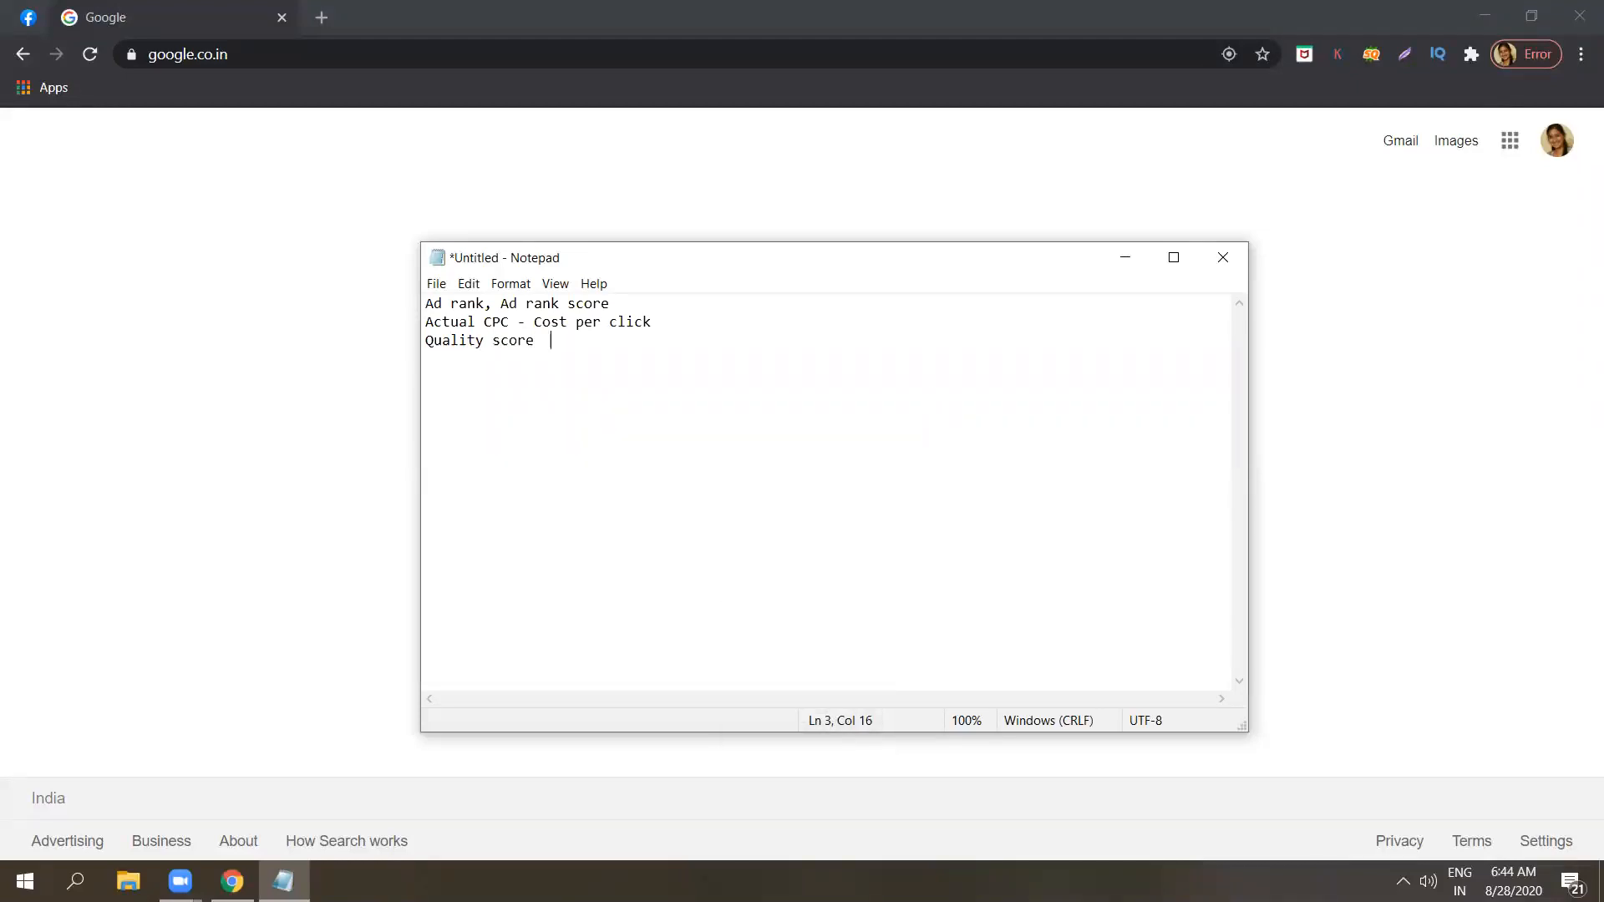
type(" ...")
Add a fourth line reading "Display ad network campaign..".
key("Return")
type("Display ad network campaign..")
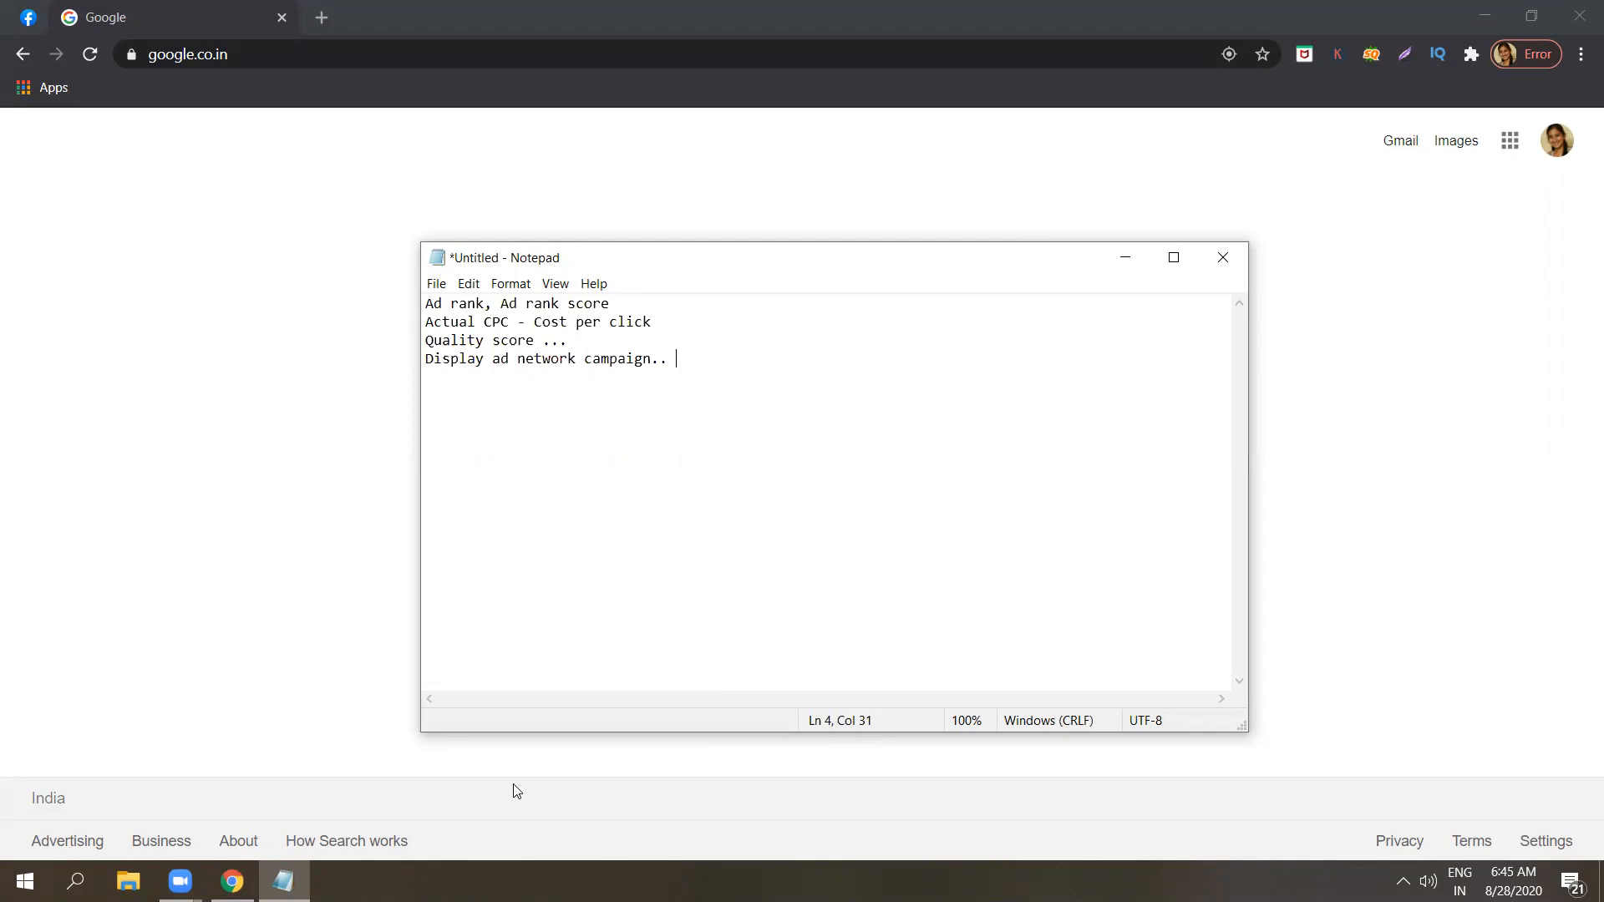
Leave a blank line and write "Video ads" below the Display ad network campaign line.
key("Return")
key("Return")
key("Caps_Lock")
type("V")
key("Caps_Lock")
type("ideo ads")
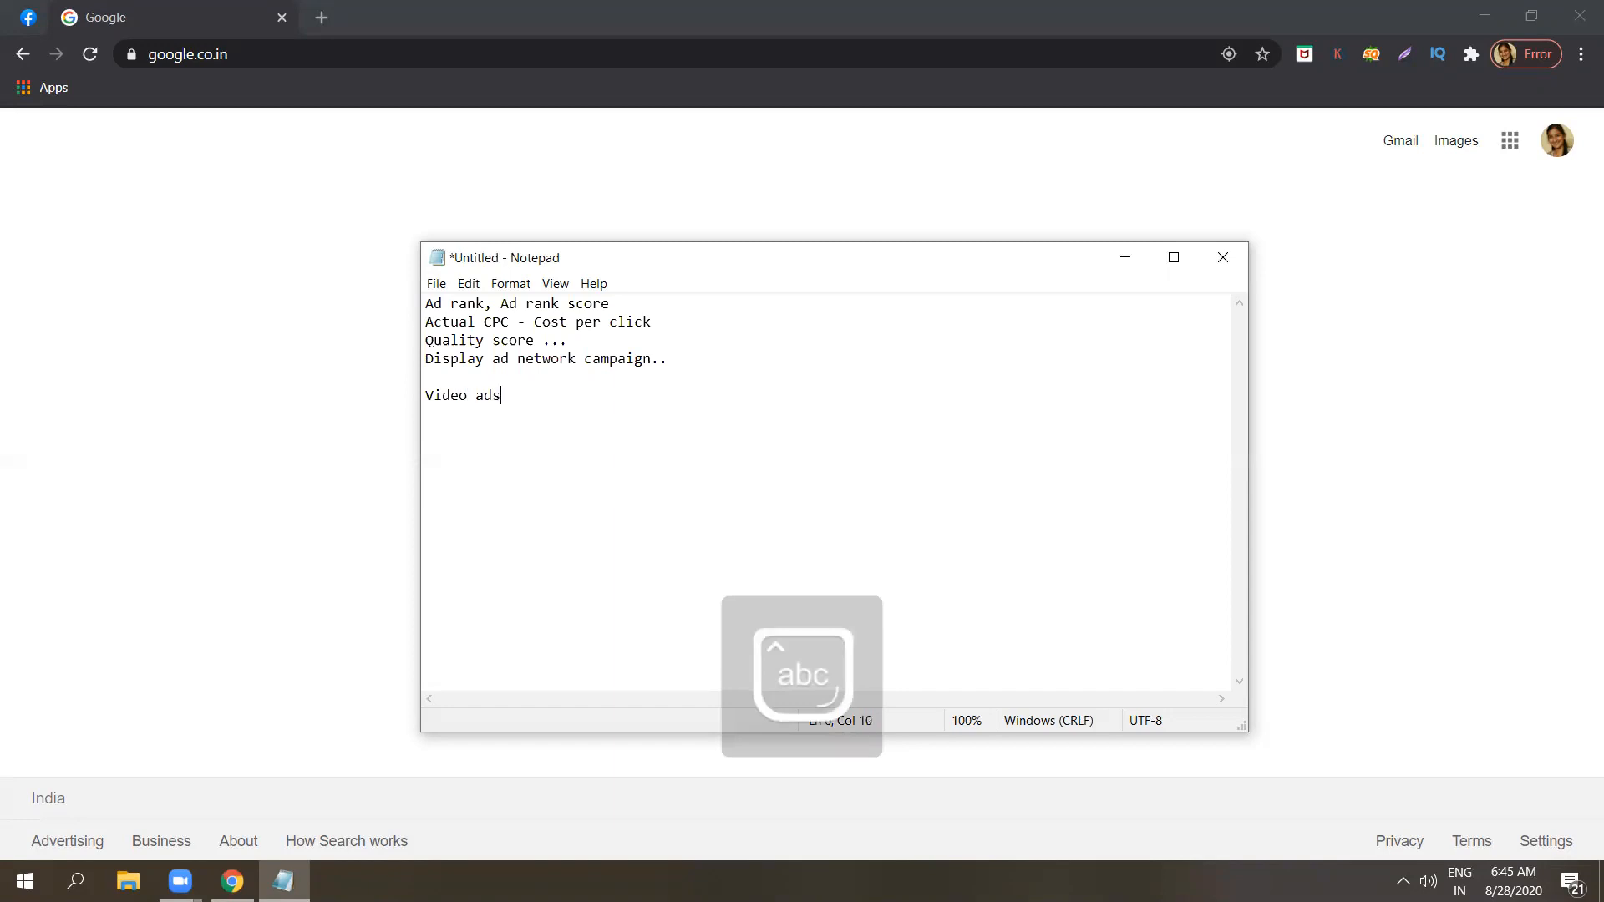
Add the line "Mobile app ads" below Video ads.
key("Return")
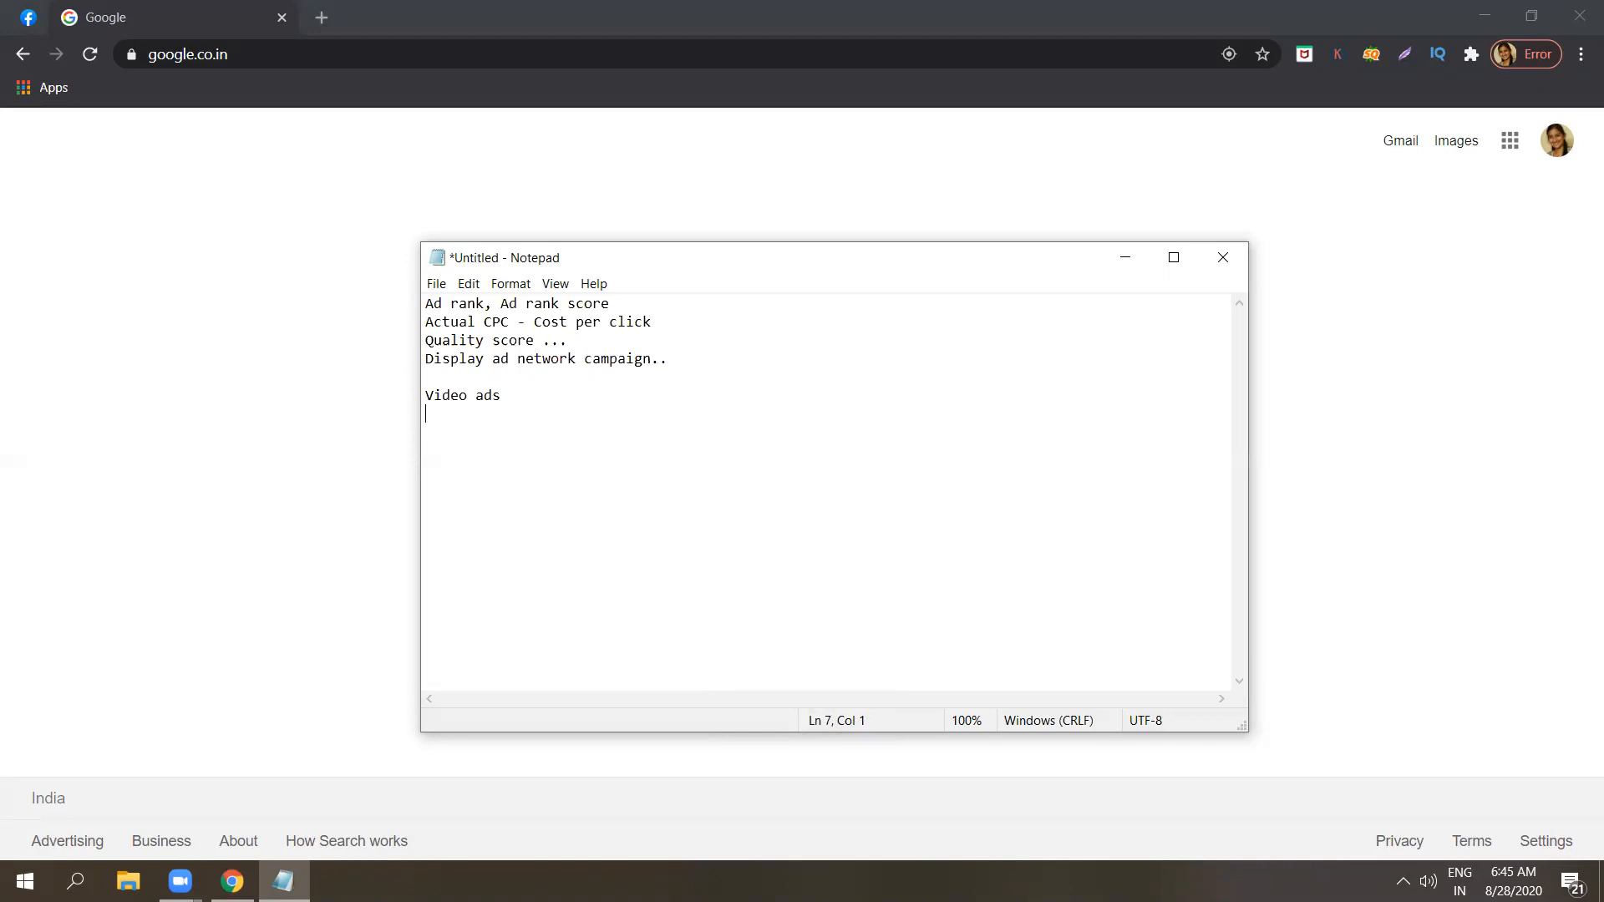
type("Mobile a")
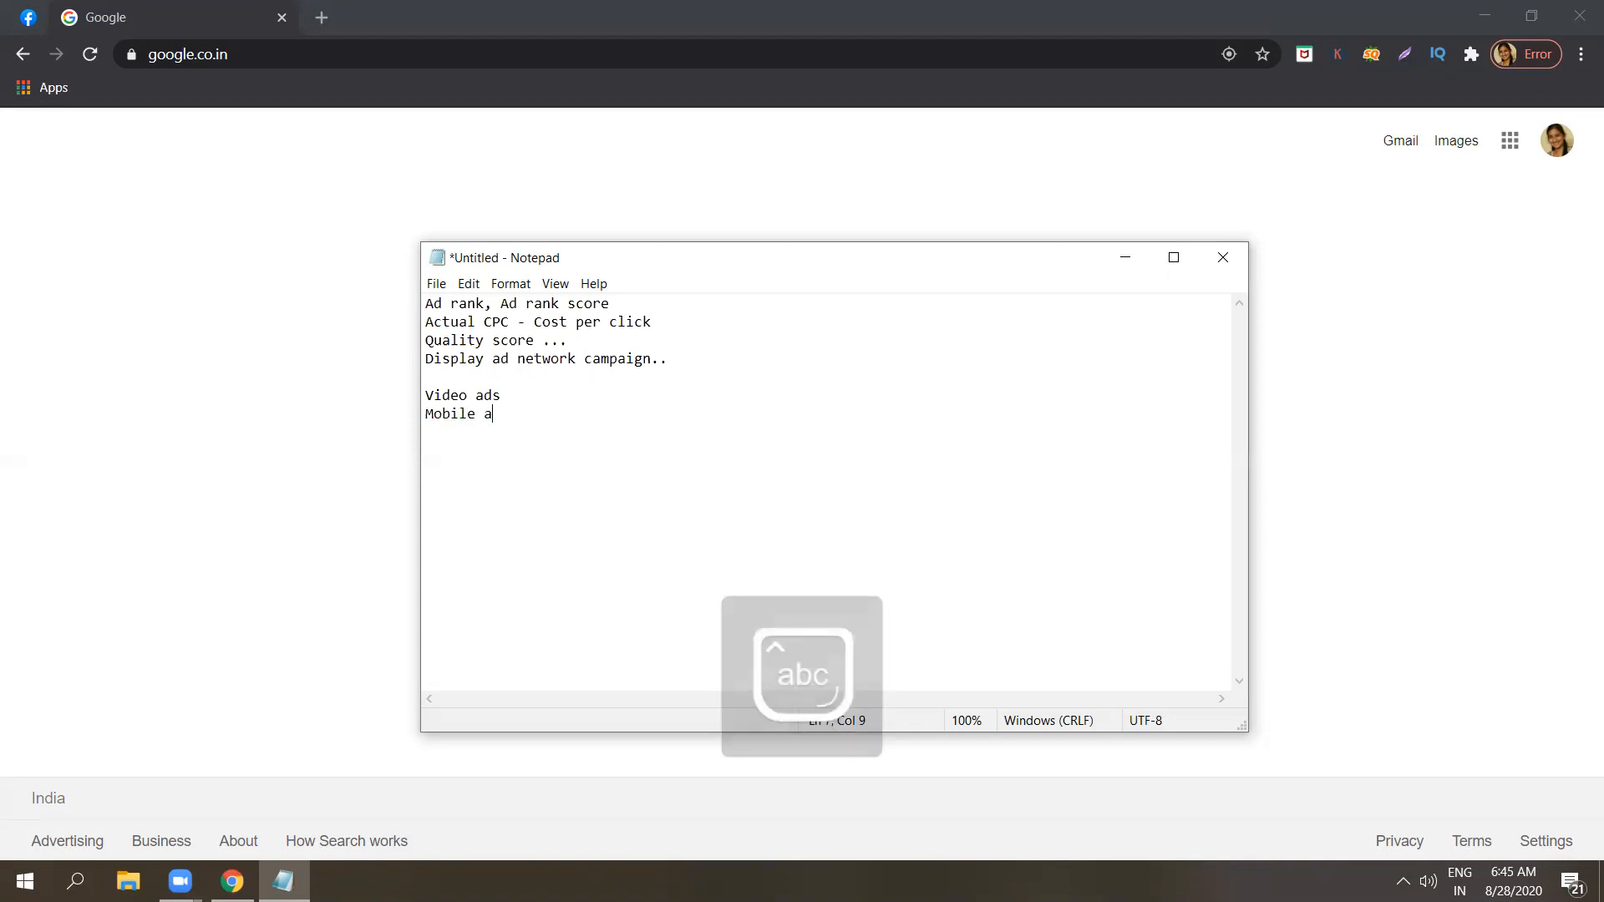
type("pp")
key("Return")
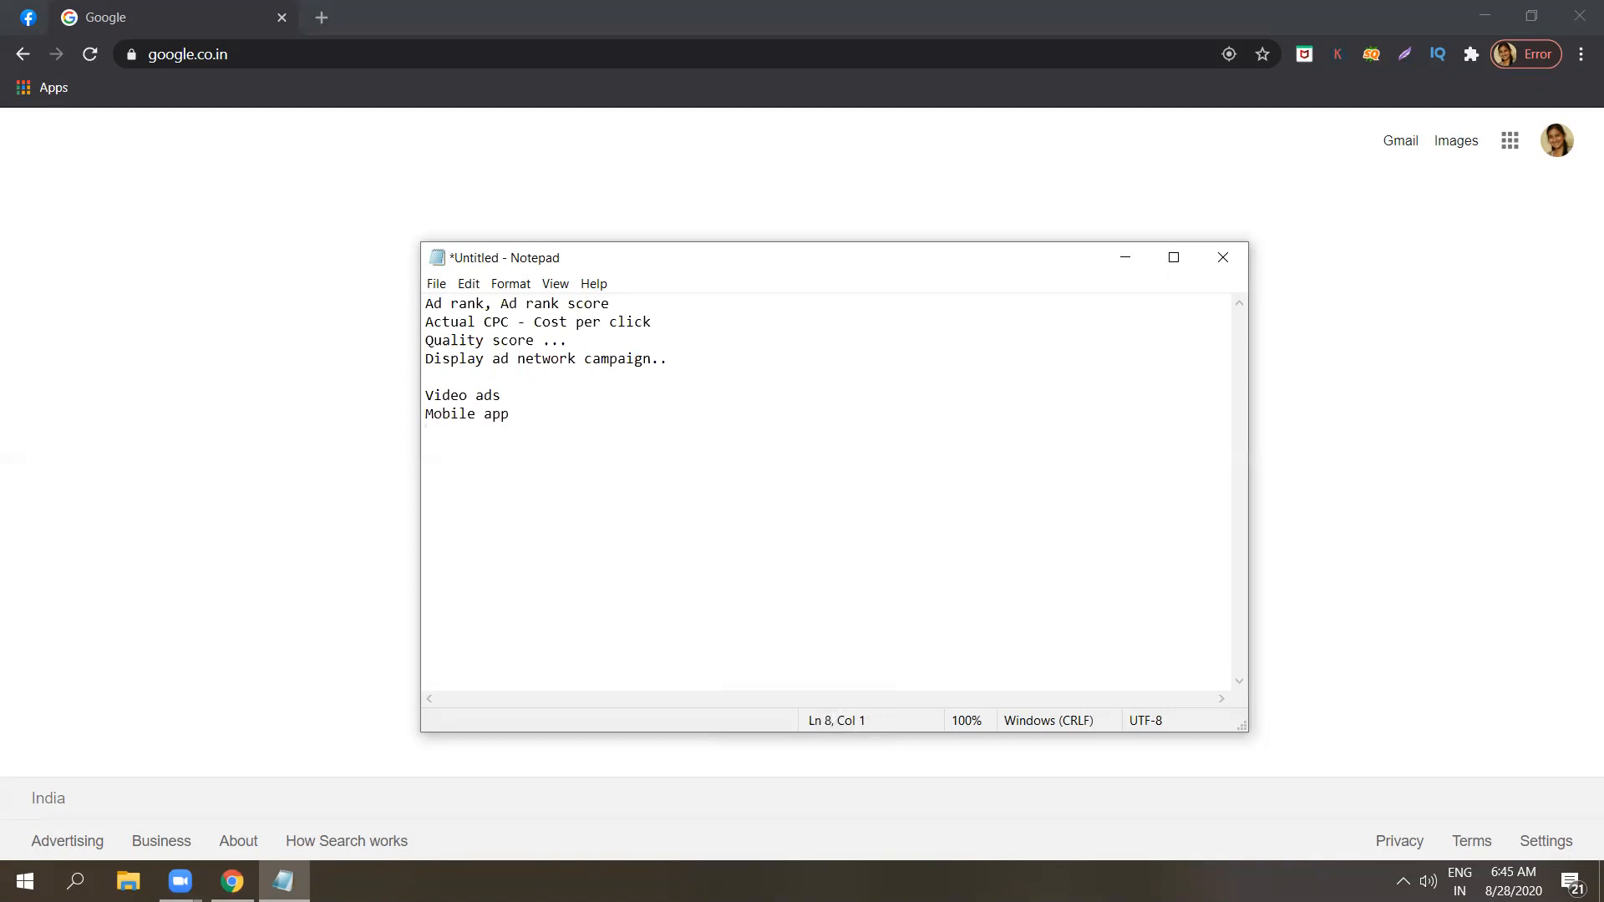
left_click(580, 412)
type("ads")
Add the line "Gmail ad campaign" below Mobile app ads.
key("Return")
key("Caps_Lock")
type("G")
key("Caps_Lock")
type("mail ad campain")
key("BackSpace")
type("gn")
Extend the Video ads line with "- youtube search results page,".
left_click_drag(580, 437, 424, 396)
left_click(424, 396)
left_click(572, 395)
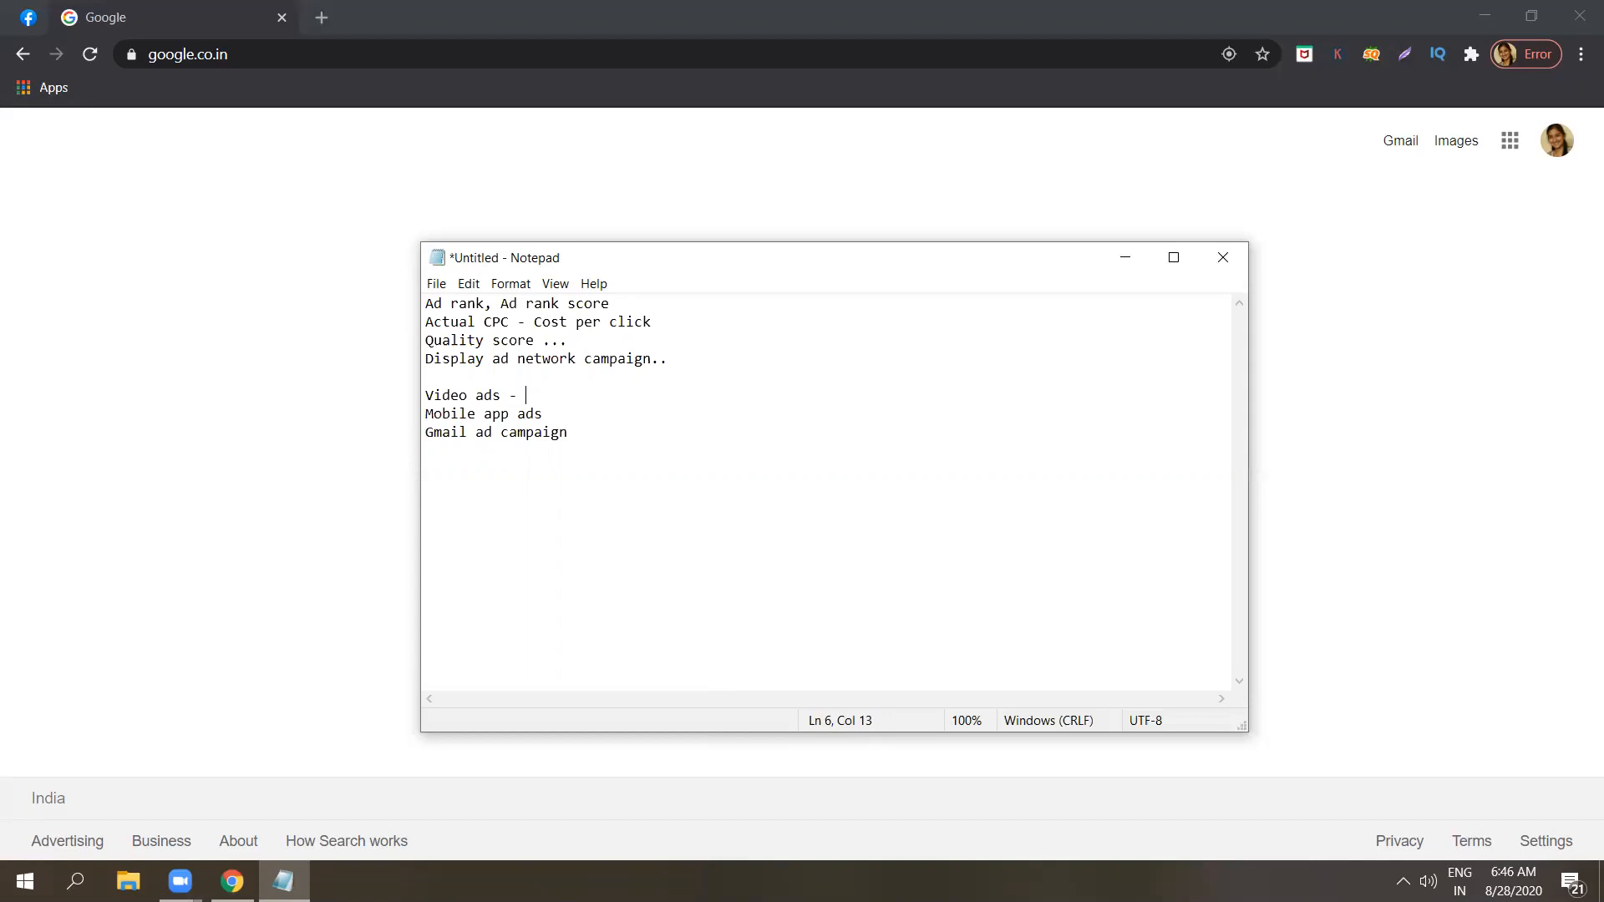
type("youtube search ret")
key("BackSpace")
type("sults ")
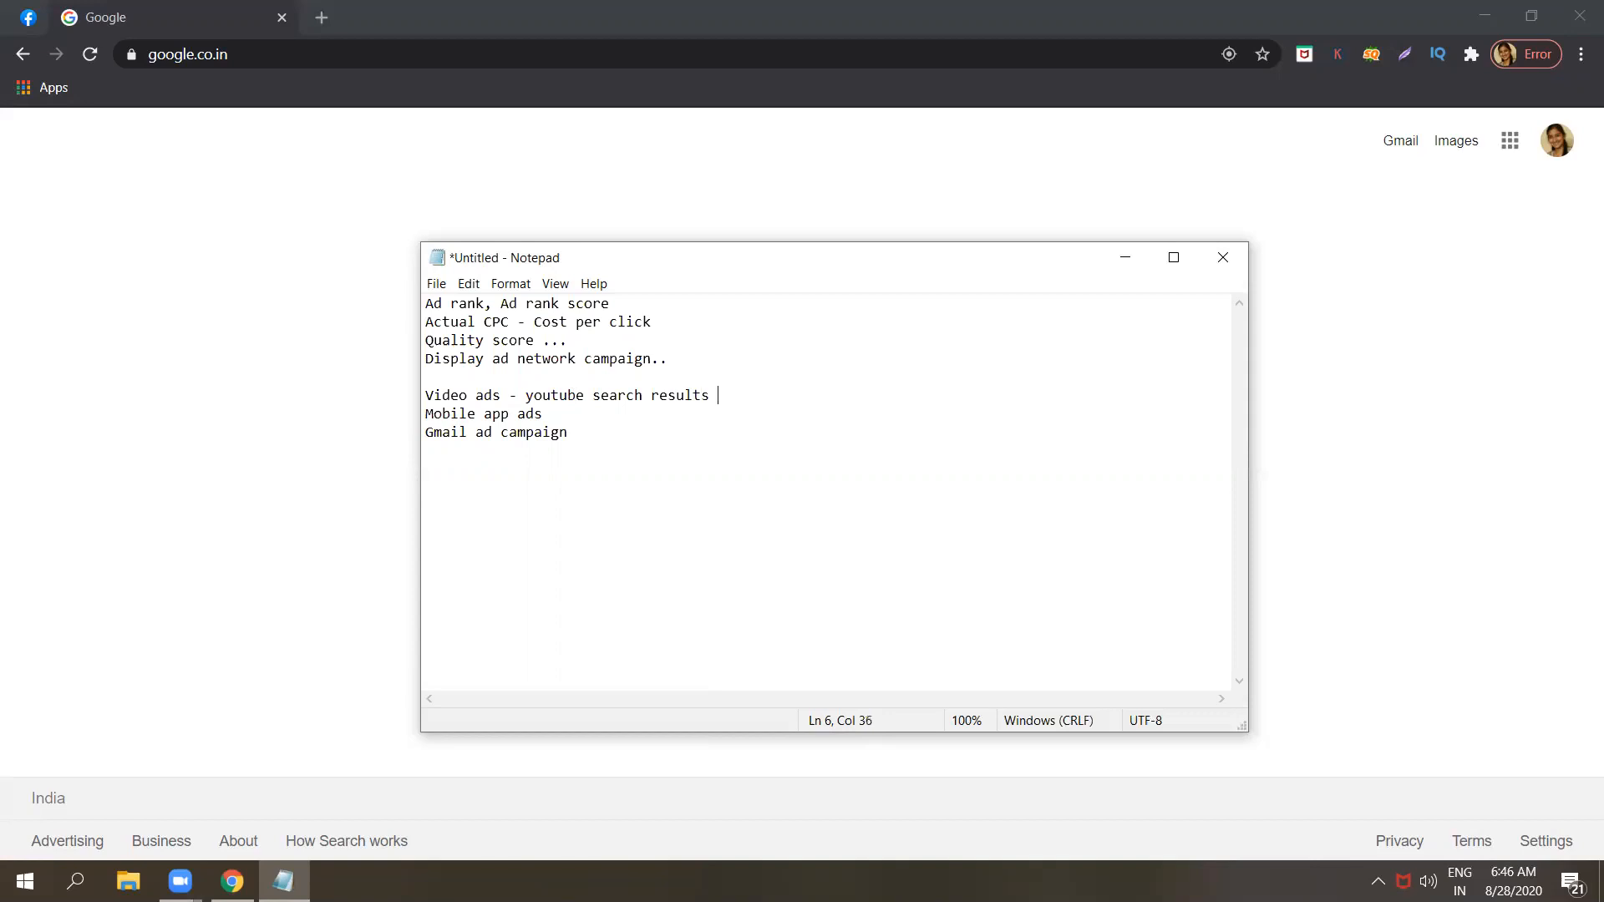
type("page,")
Switch to Chrome and open the YouTube home page in a new tab.
left_click(321, 18)
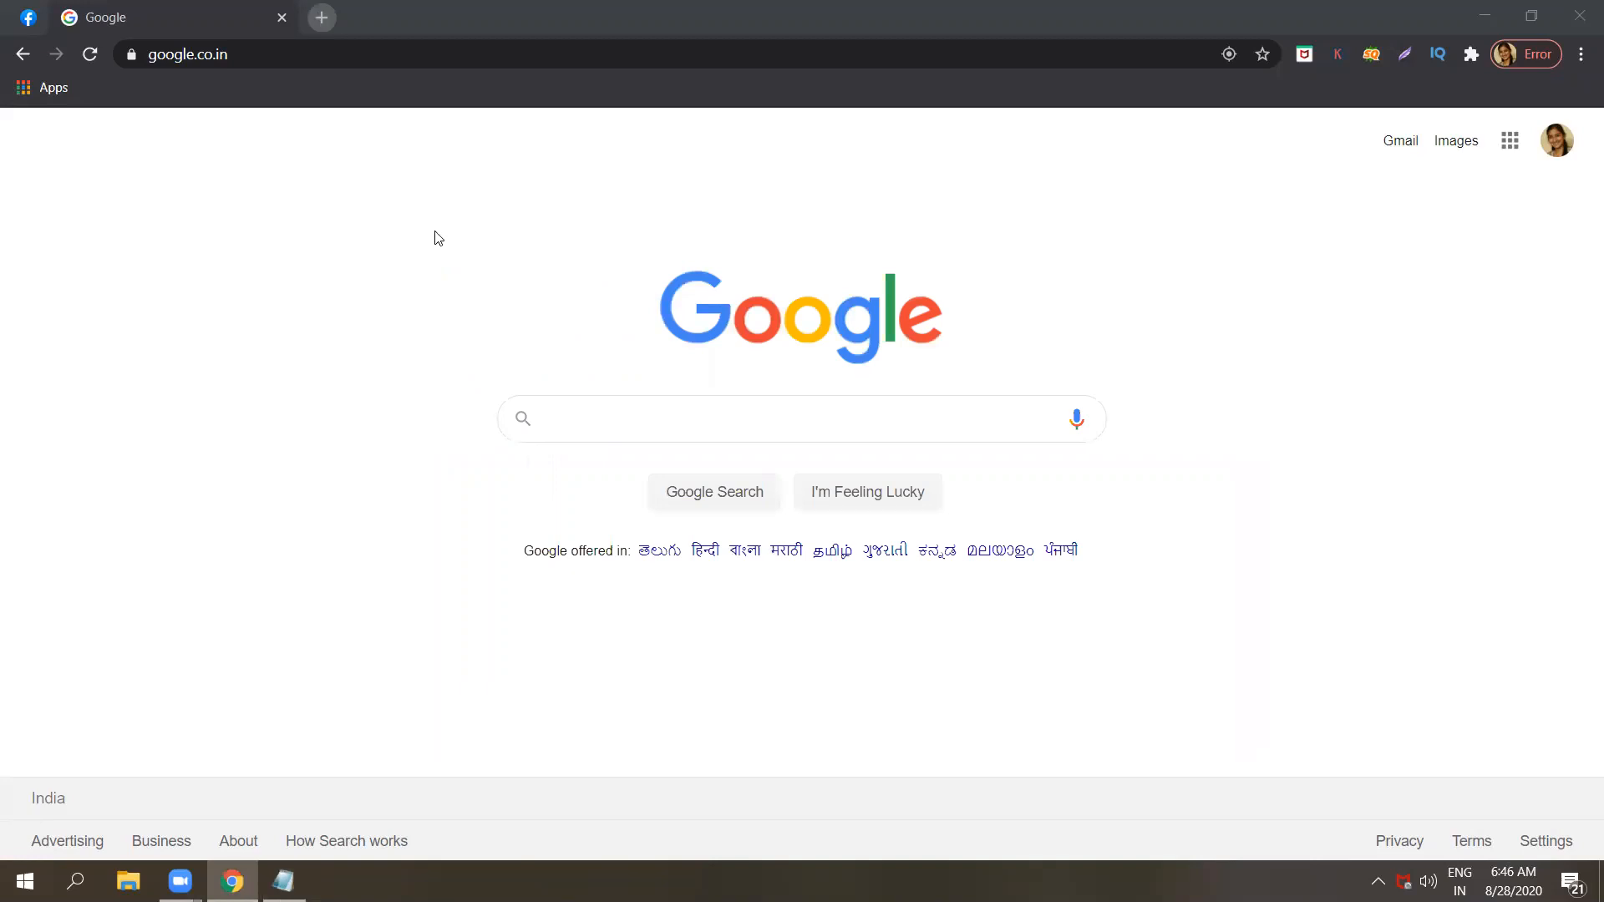
key("ctrl+t")
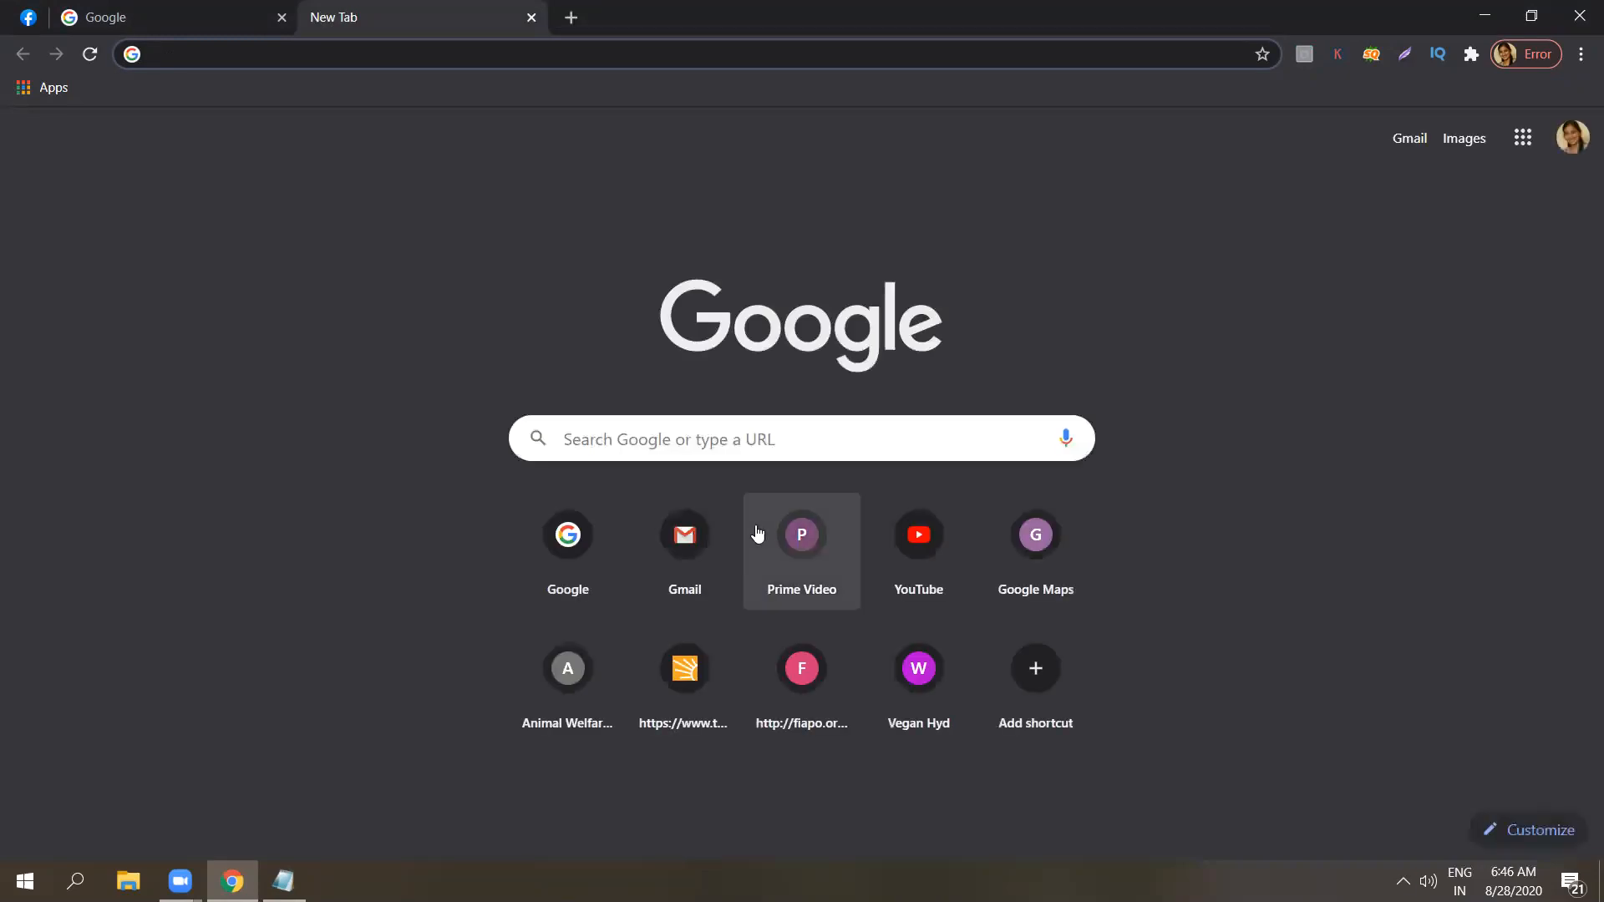
left_click(913, 553)
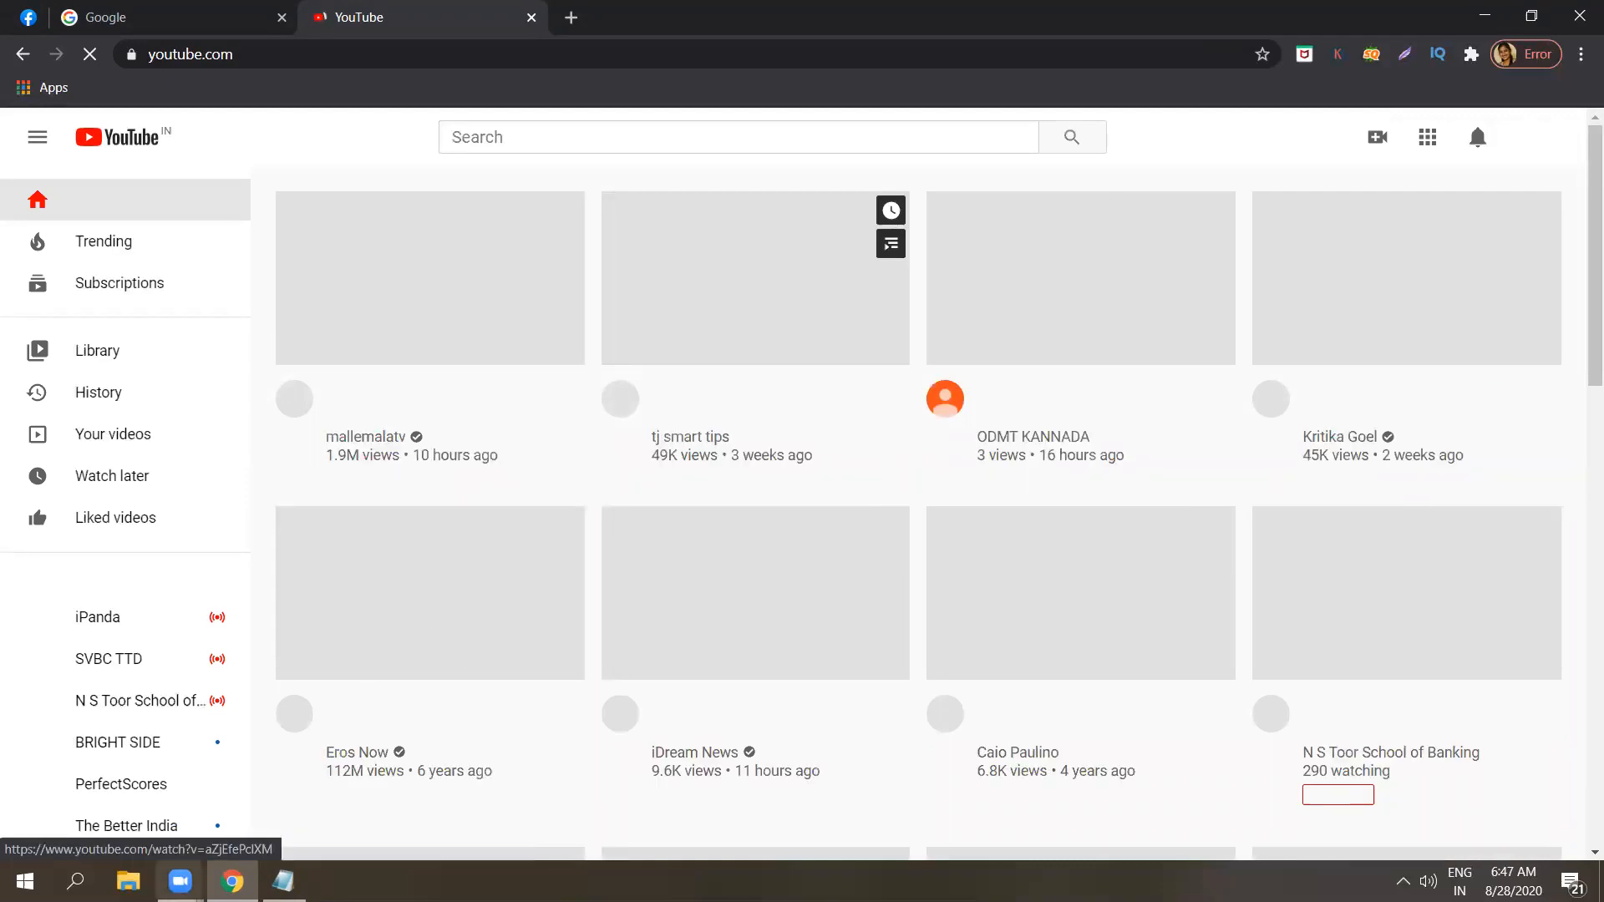
Return to the Notepad notes and extend the Video ads line with "during the video, before the video, after..".
mouse_move(283, 881)
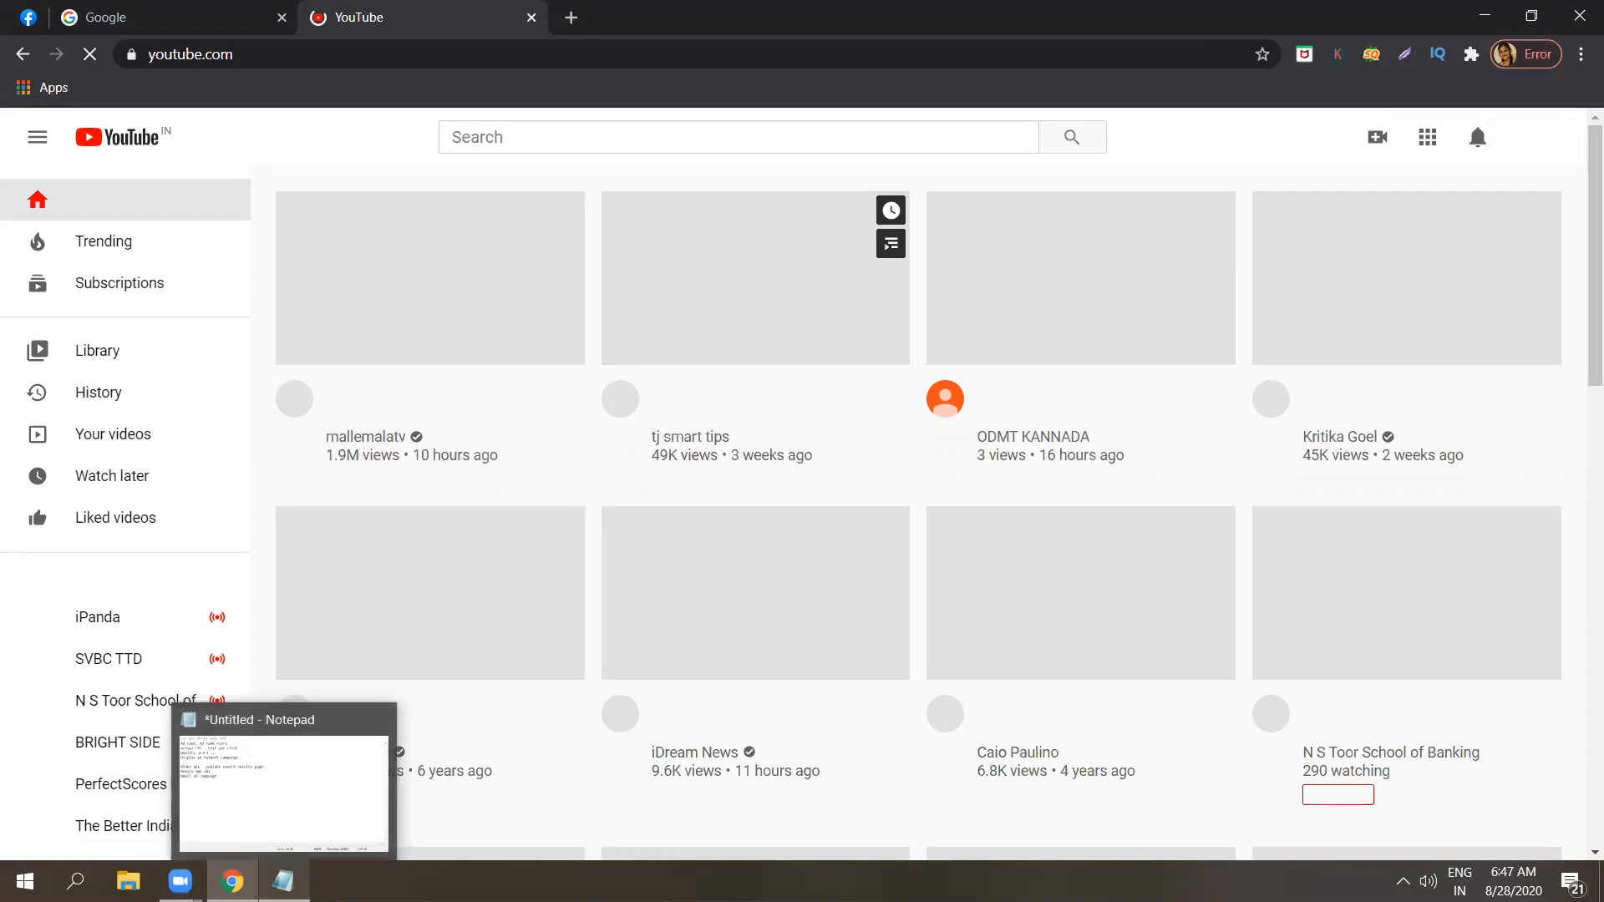
left_click(343, 802)
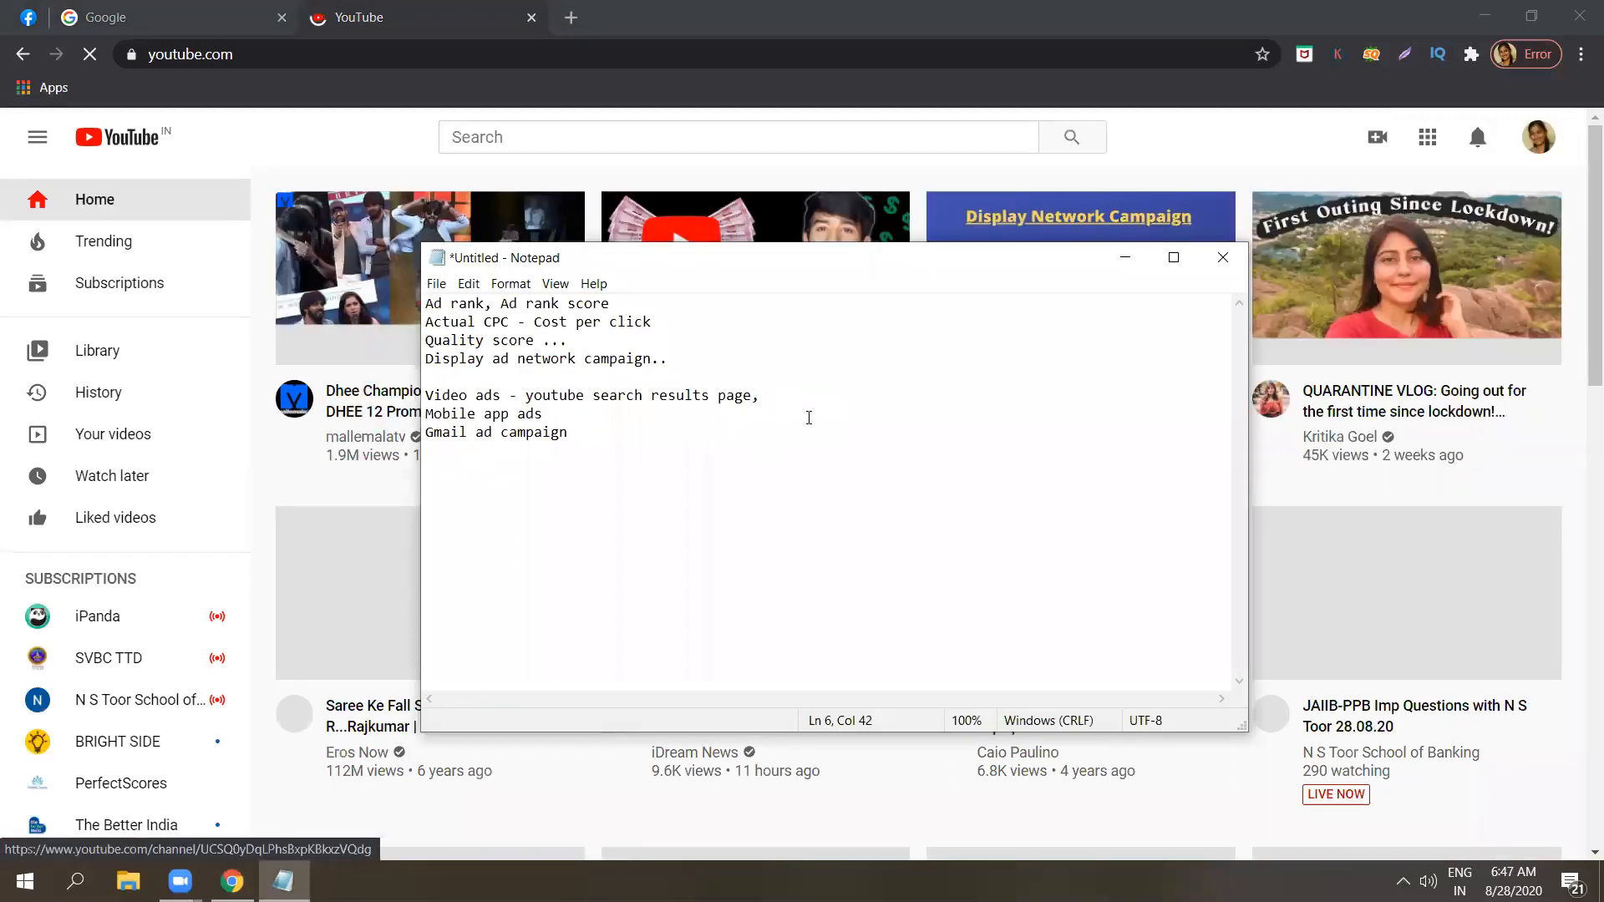
type("during t")
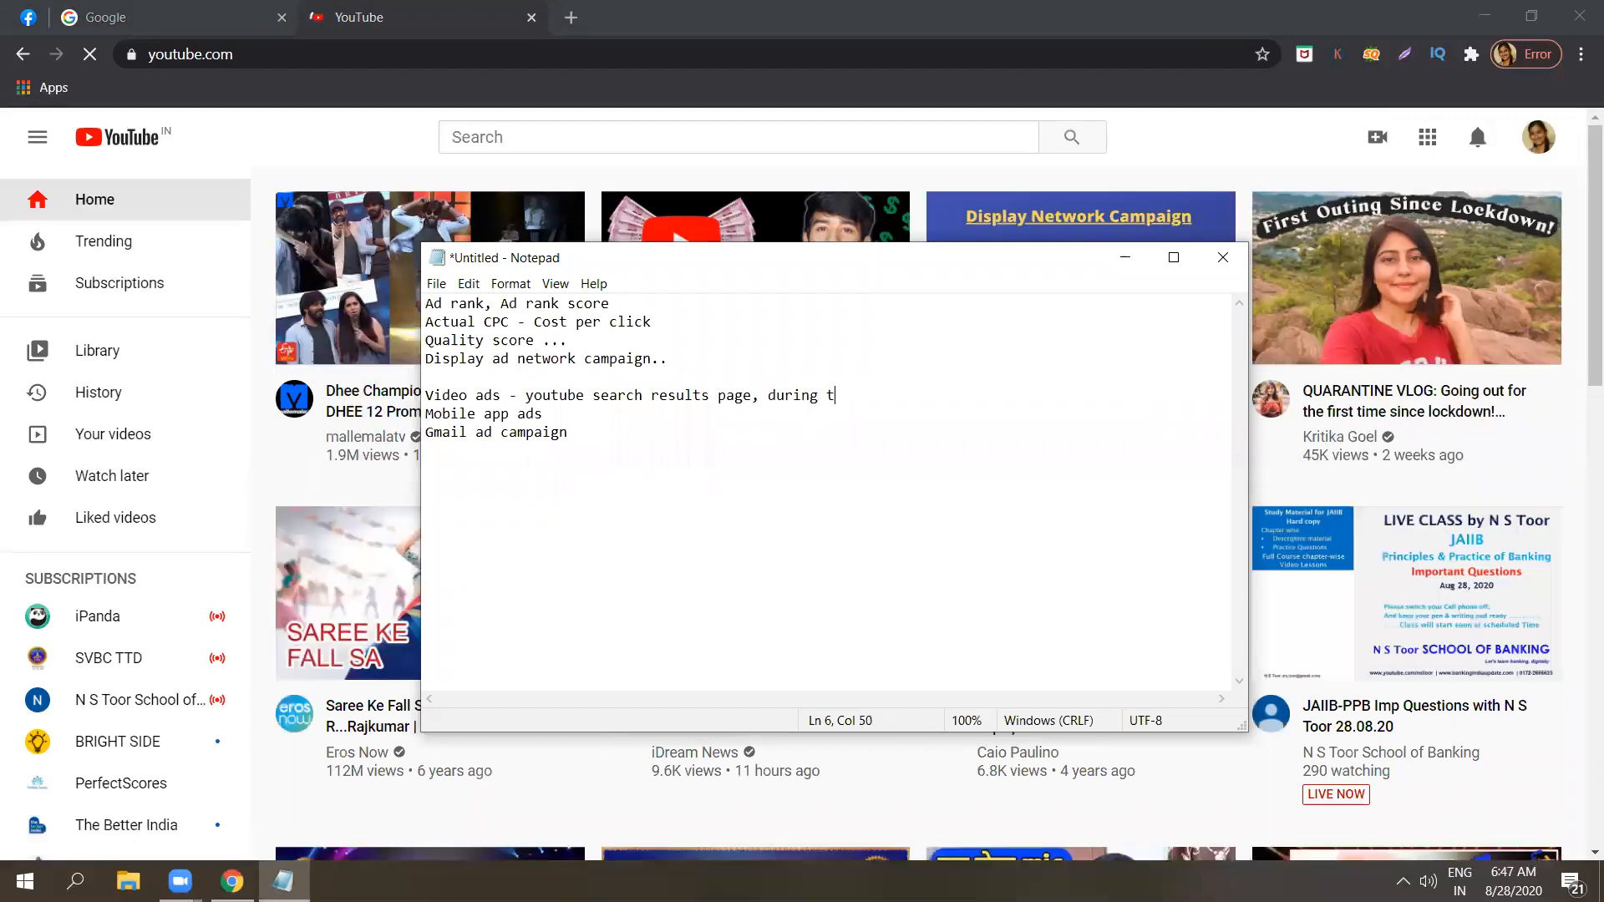
type("he video, before ")
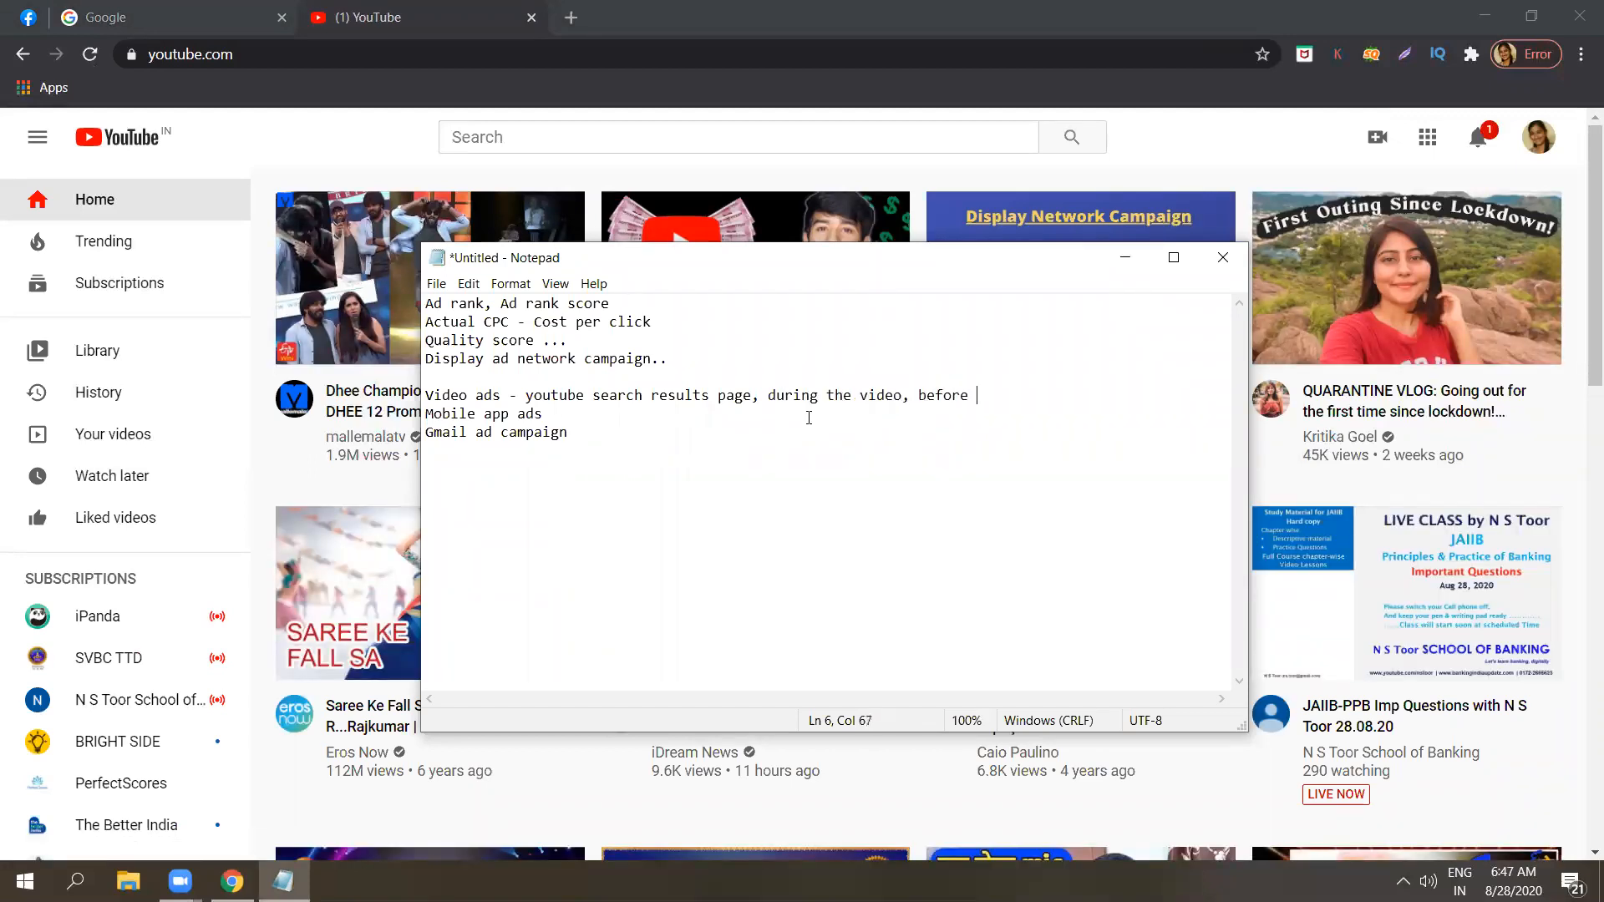
type("the video, after")
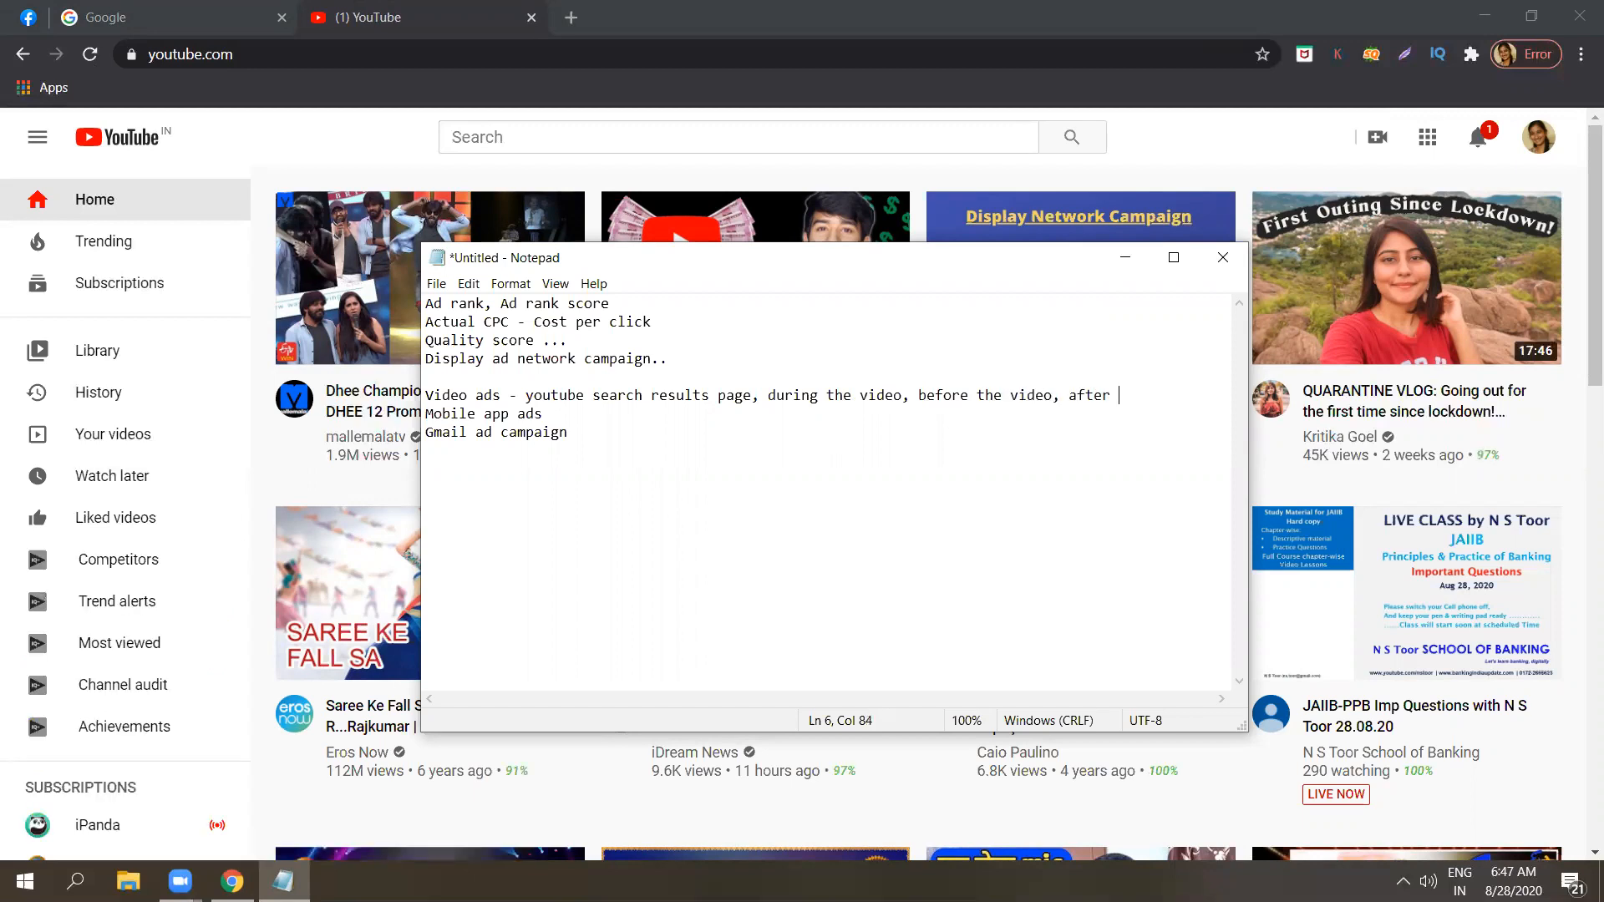
key("BackSpace")
type(",")
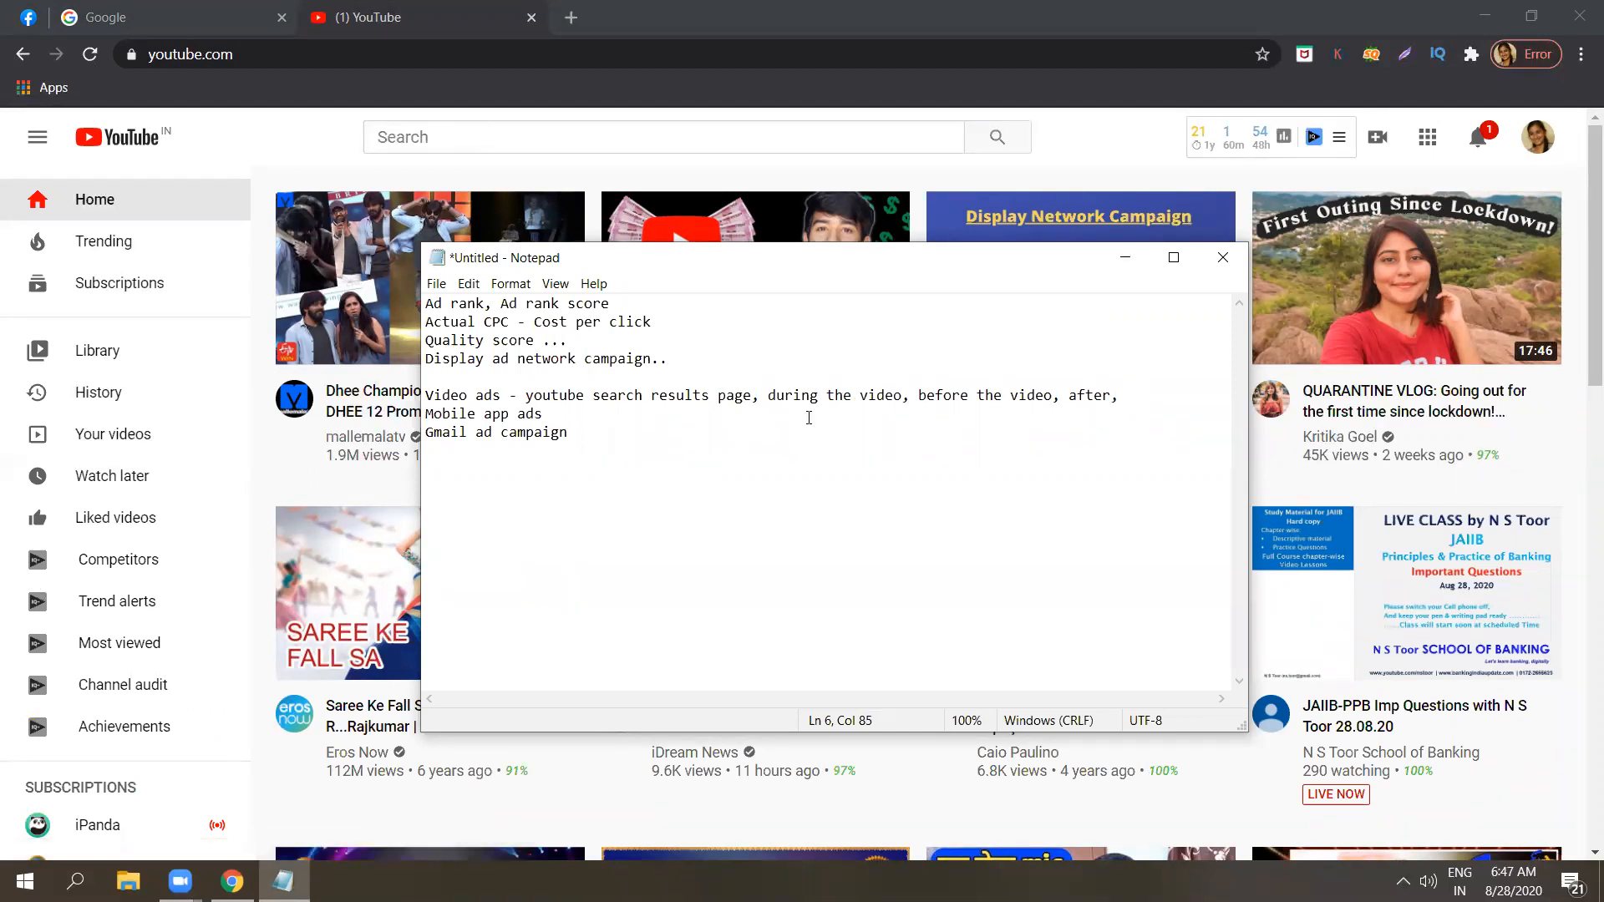
key("BackSpace")
key("BackSpace")
type("..")
Minimise the notes and look through the YouTube home feed, dismissing the antivirus alert, and go back to the Google tab.
left_click(1126, 258)
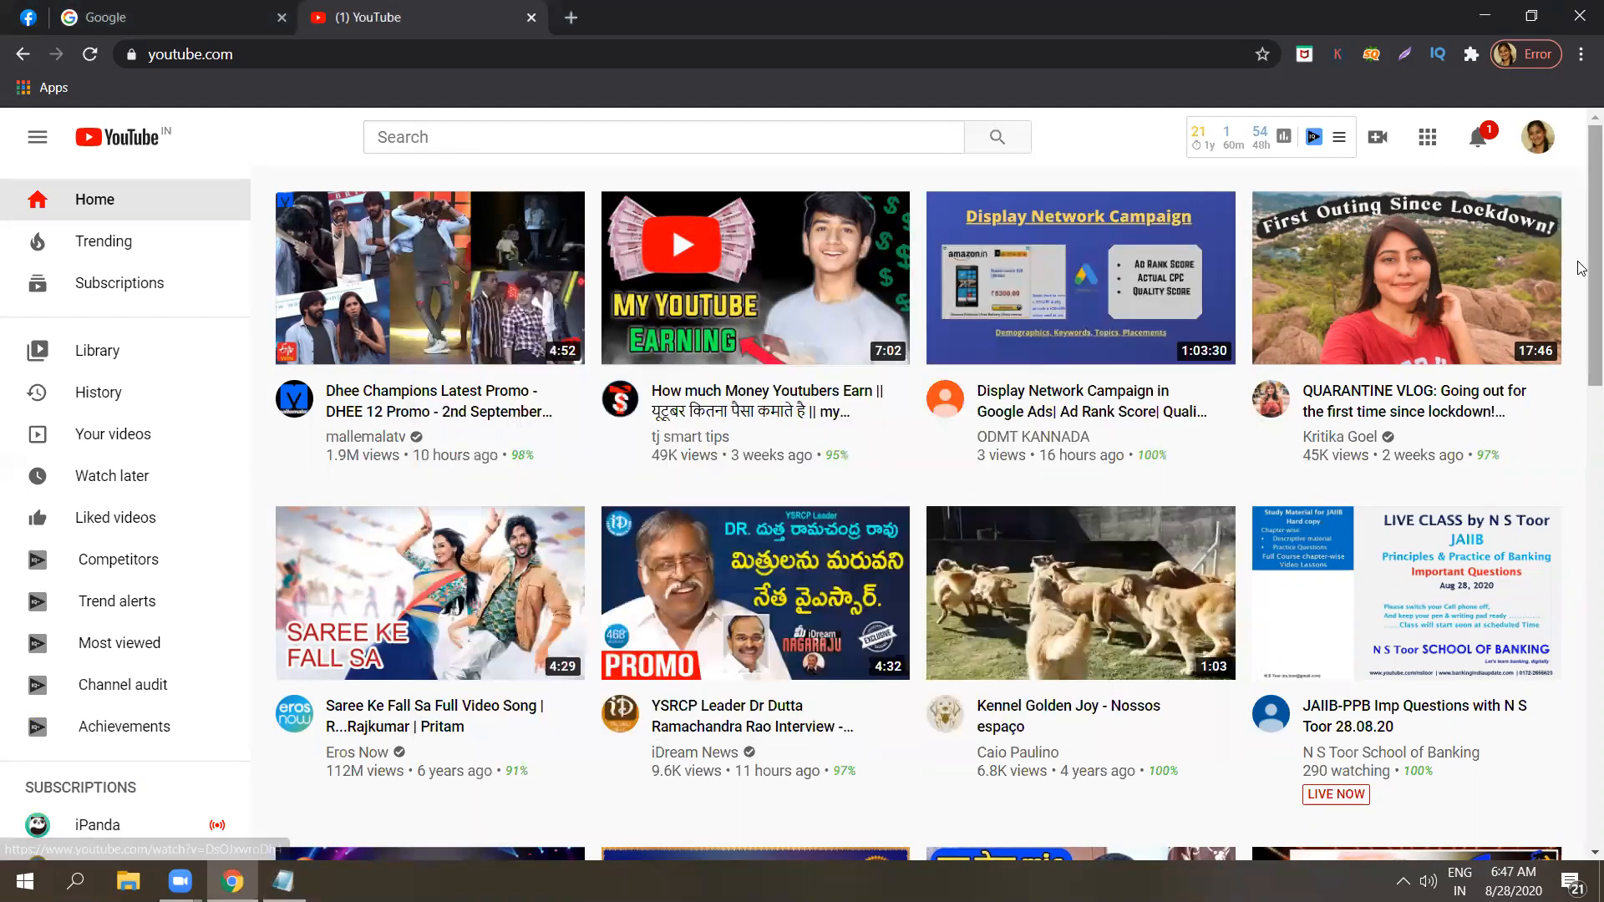
scroll(1581, 324, "down", 2)
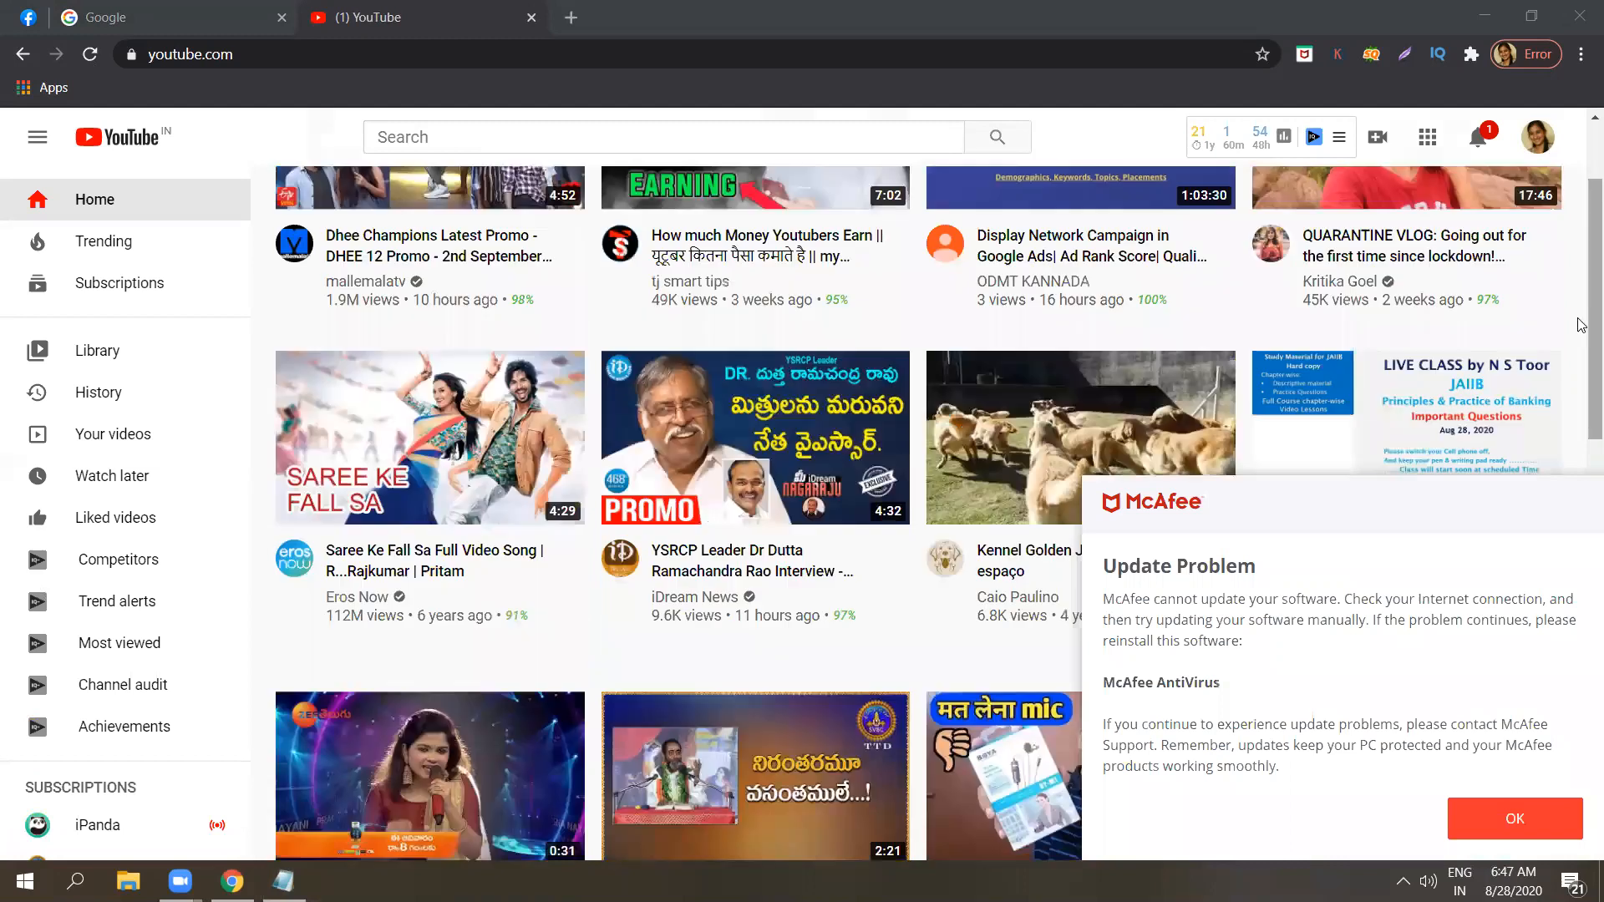
left_click(1552, 820)
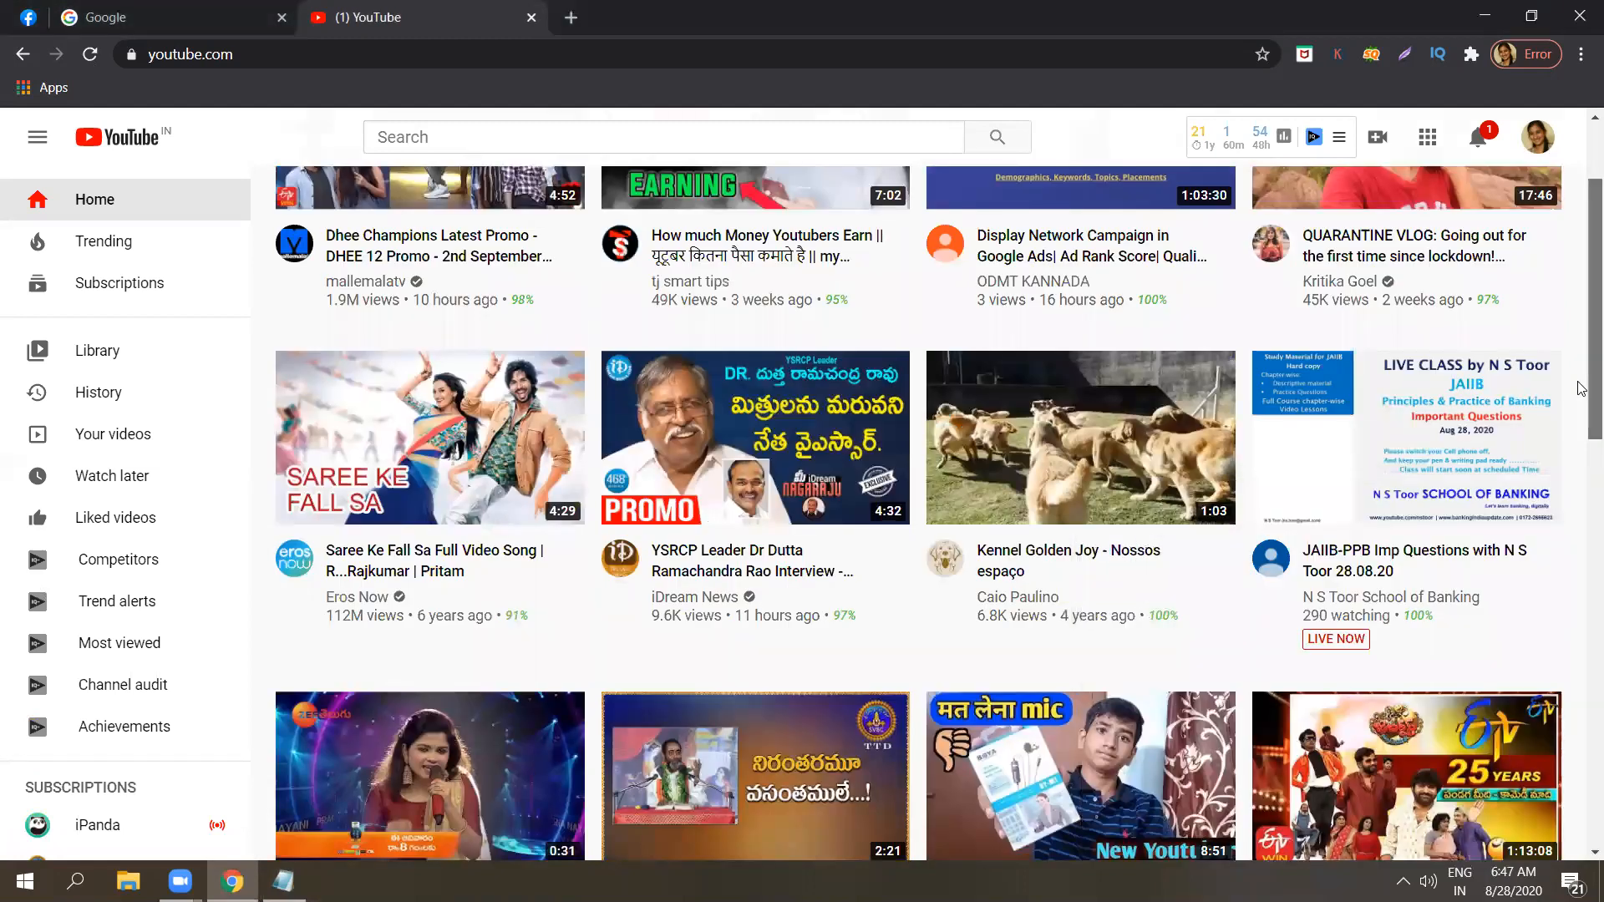
scroll(1581, 585, "down", 9)
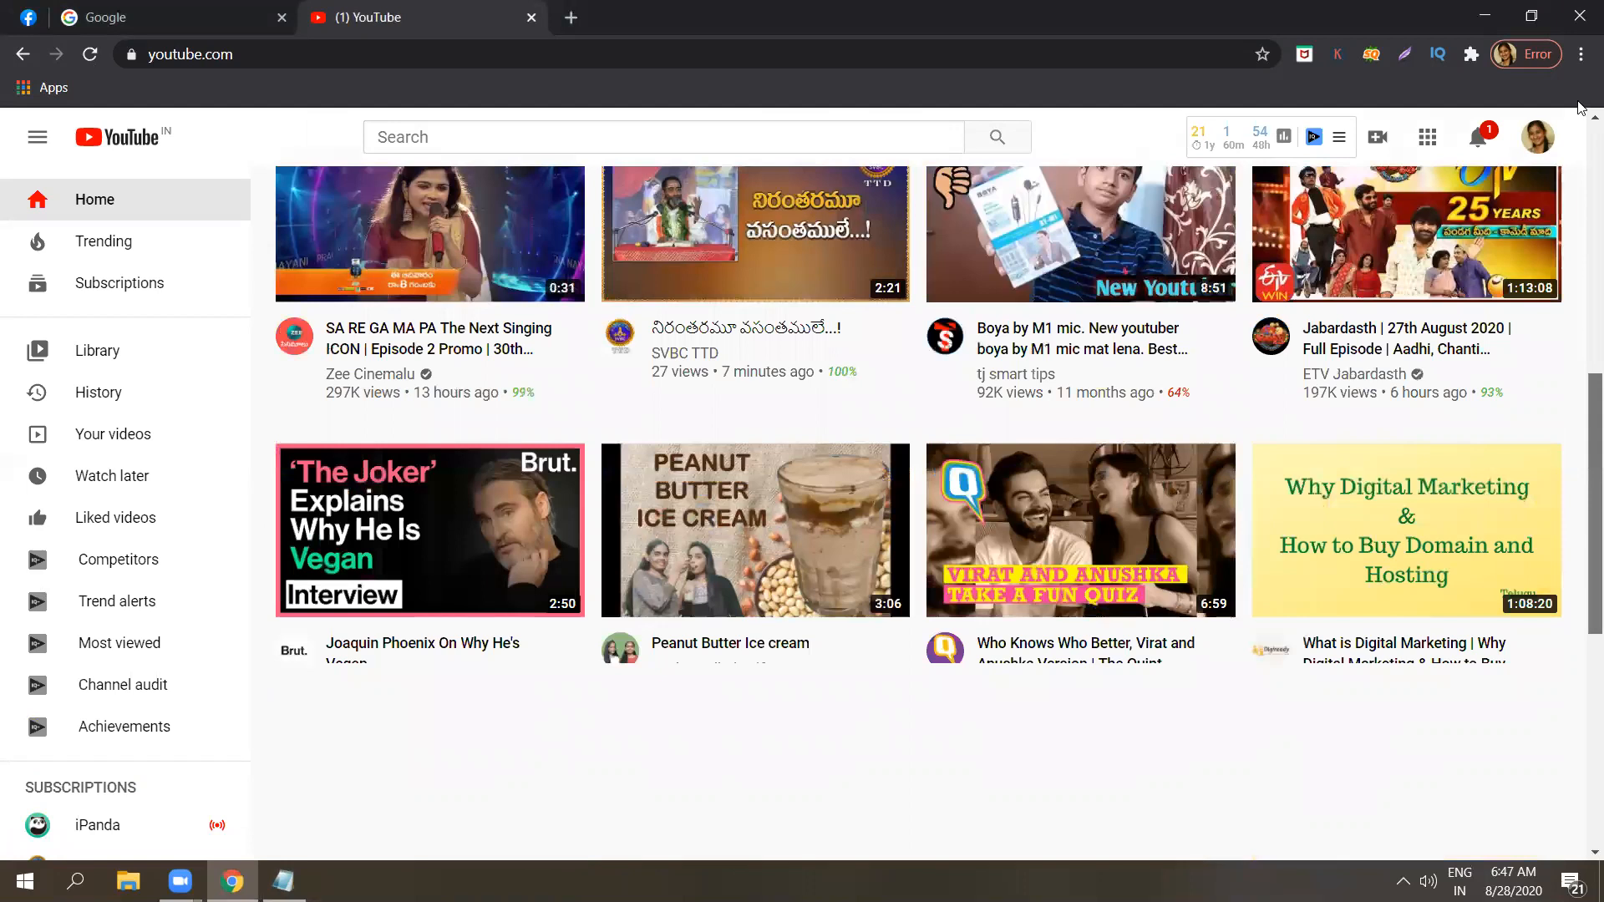
scroll(1581, 110, "up", 11)
left_click(219, 5)
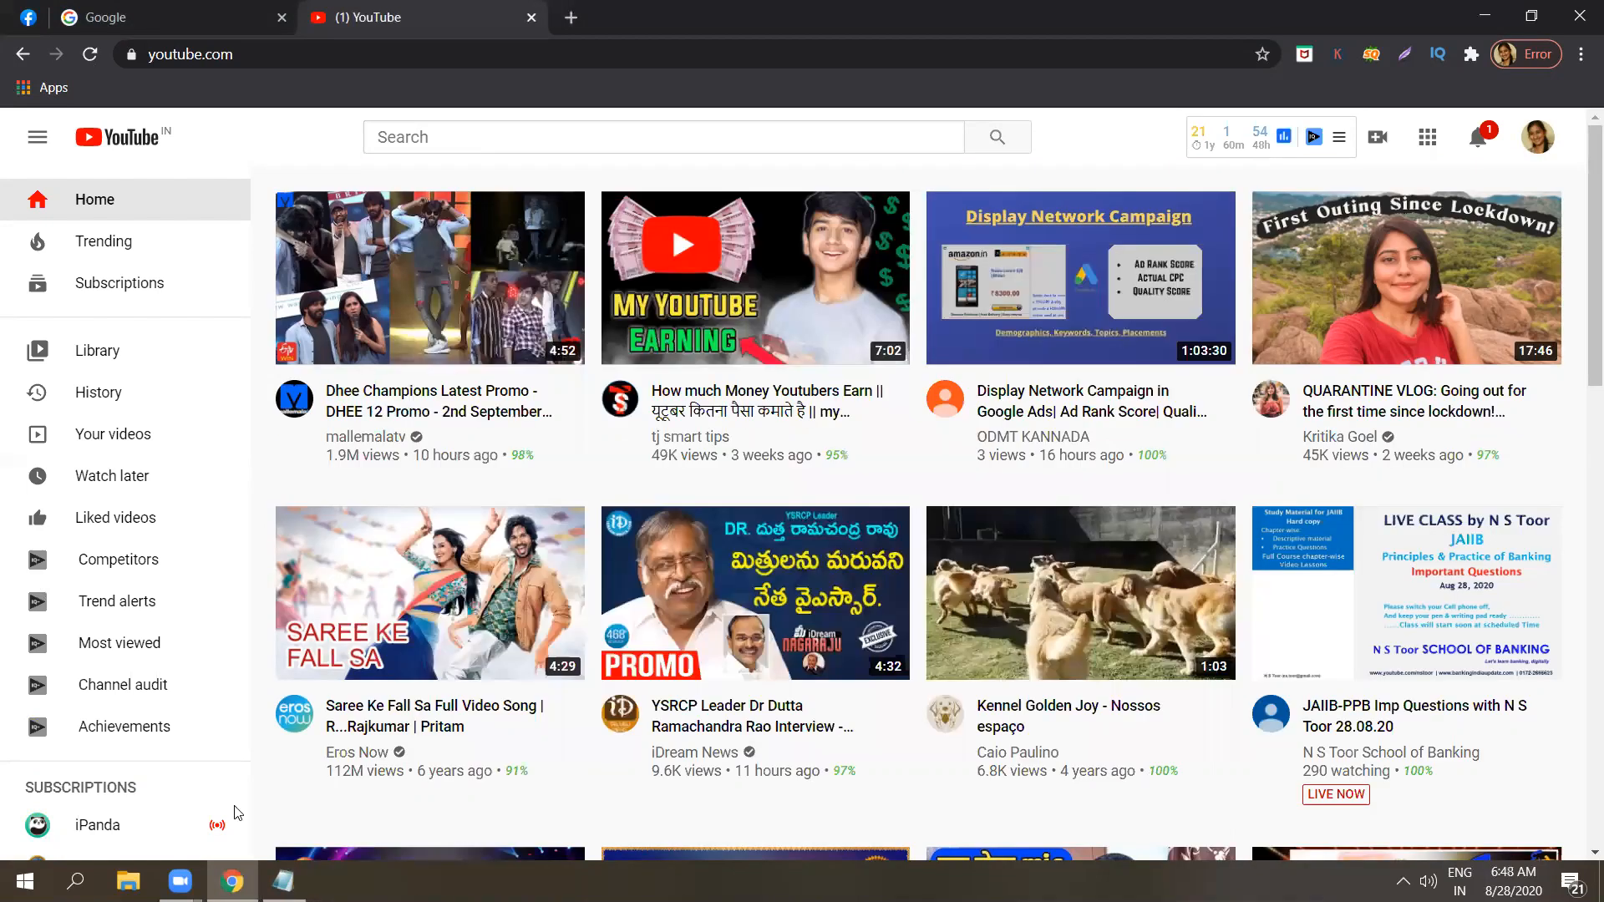
Bring the Notepad notes back and append "- app install" to the Mobile app ads line.
left_click(283, 882)
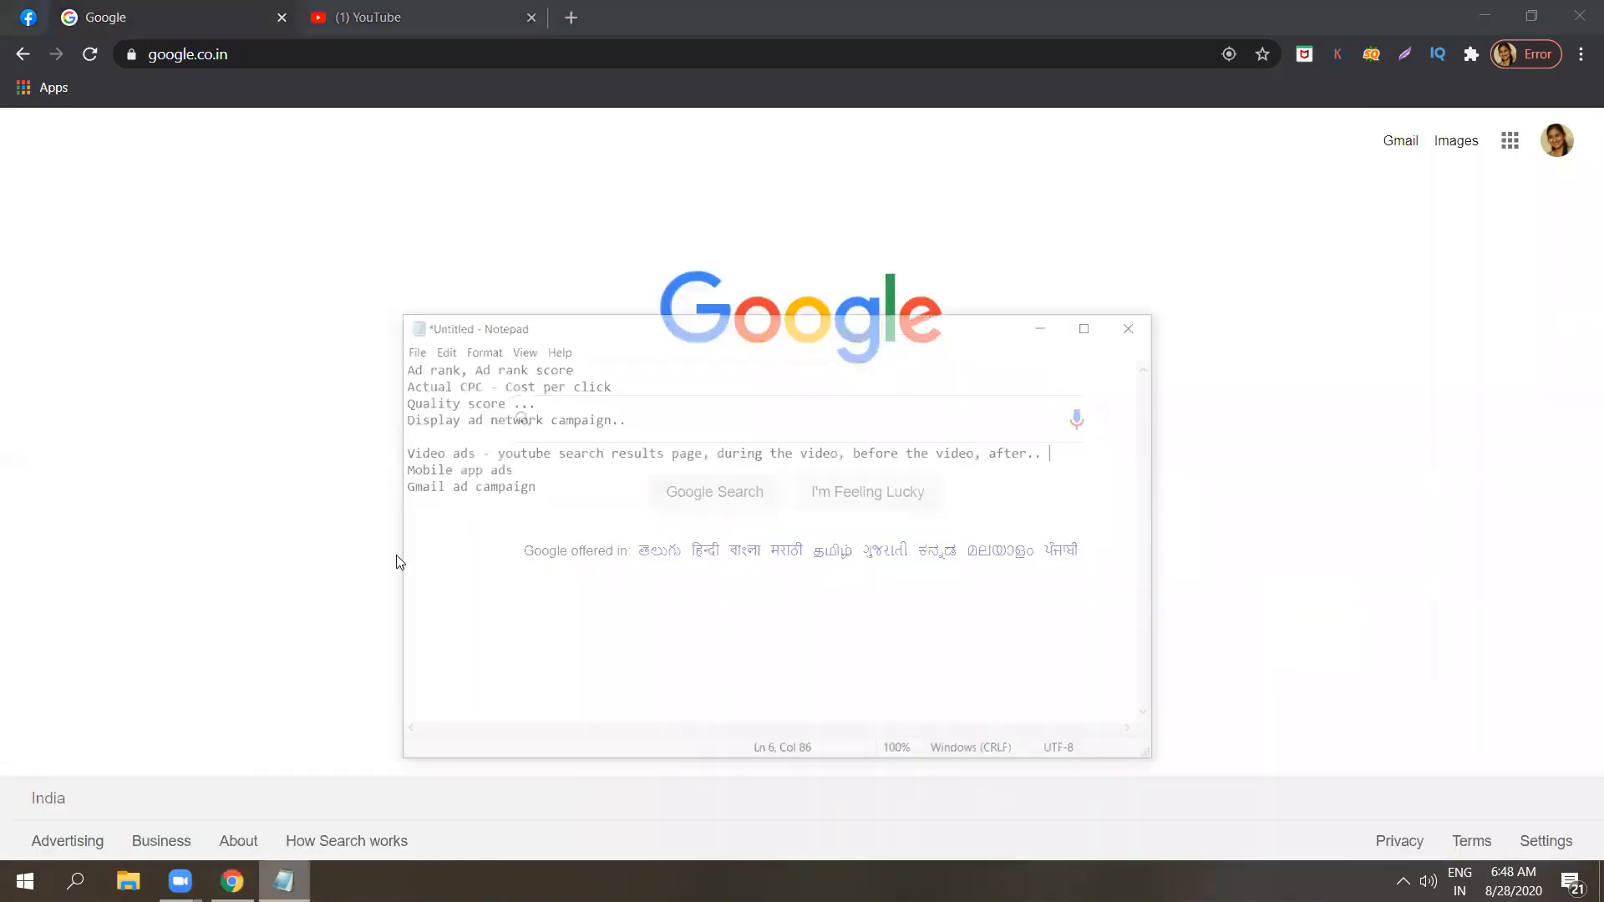
left_click(606, 439)
key("Return")
key("Return")
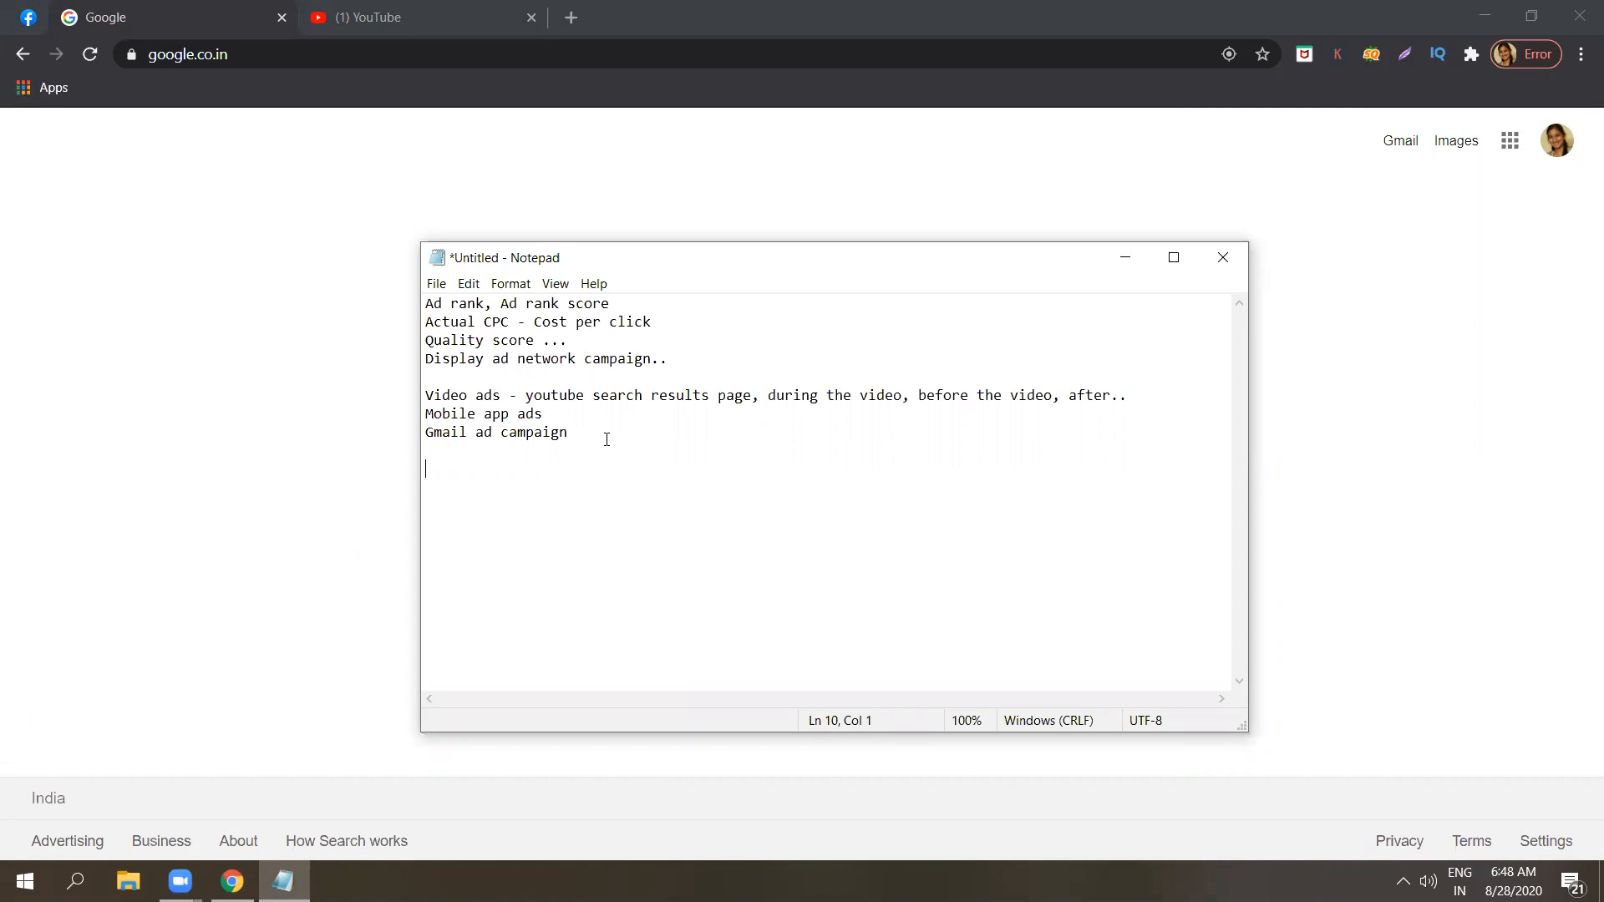
left_click(575, 411)
type("- app i")
type("nstalss")
key("BackSpace")
Append "- Gmail account" to the Gmail ad campaign line and insert a blank line below the Display ad network campaign line.
left_click(597, 438)
type("-")
key("Caps_Lock")
type("G")
key("Caps_Lock")
type("mail a")
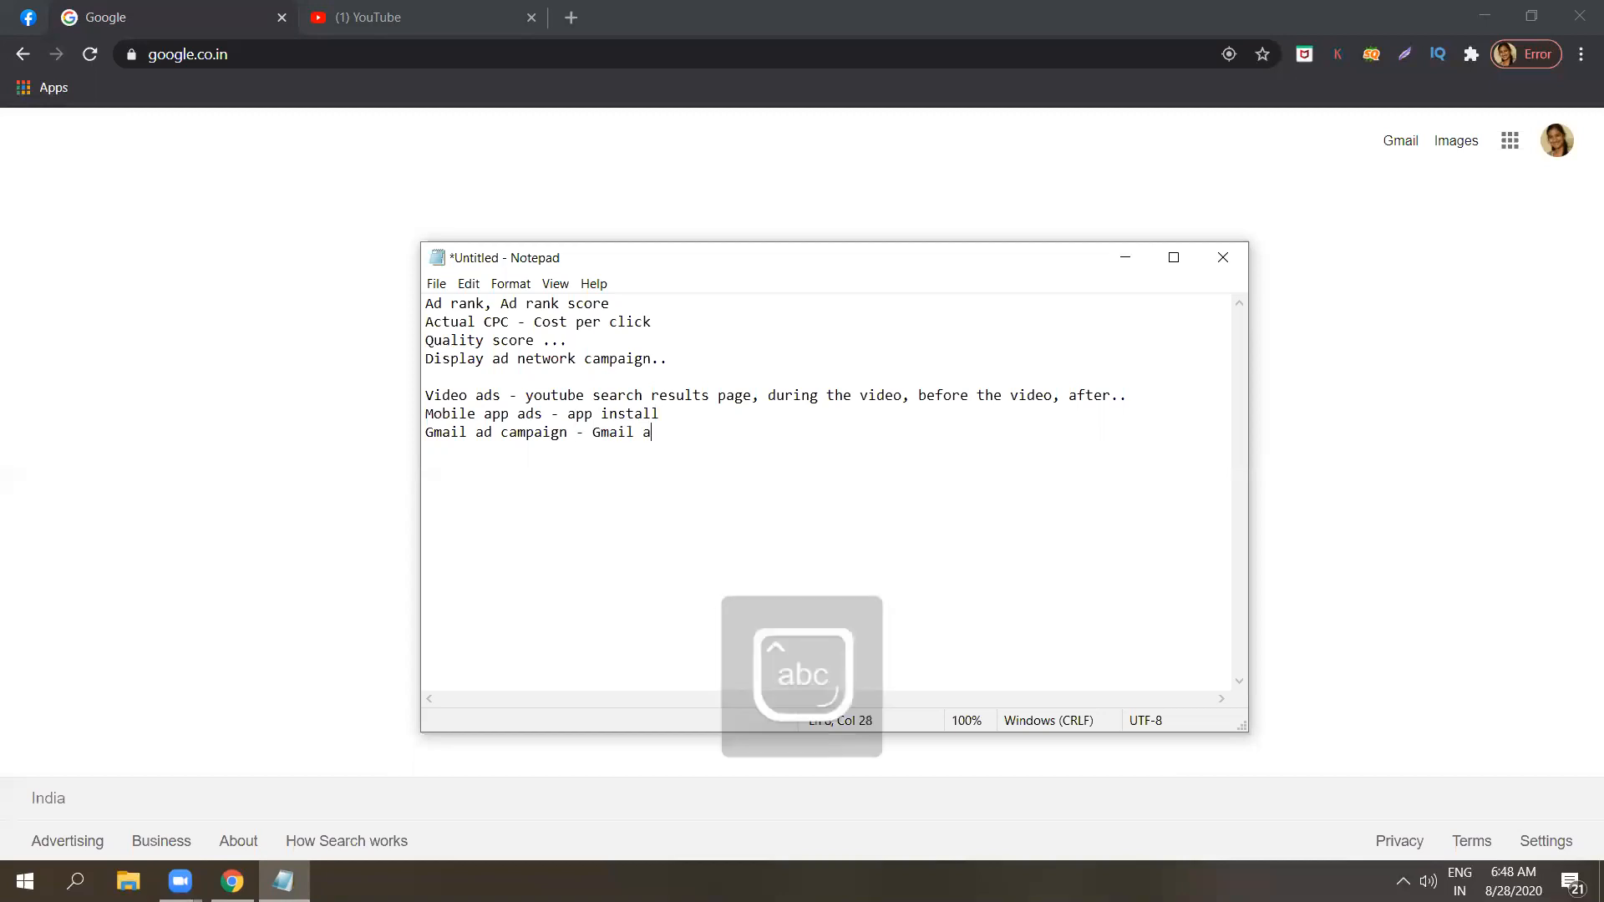
type("ccount")
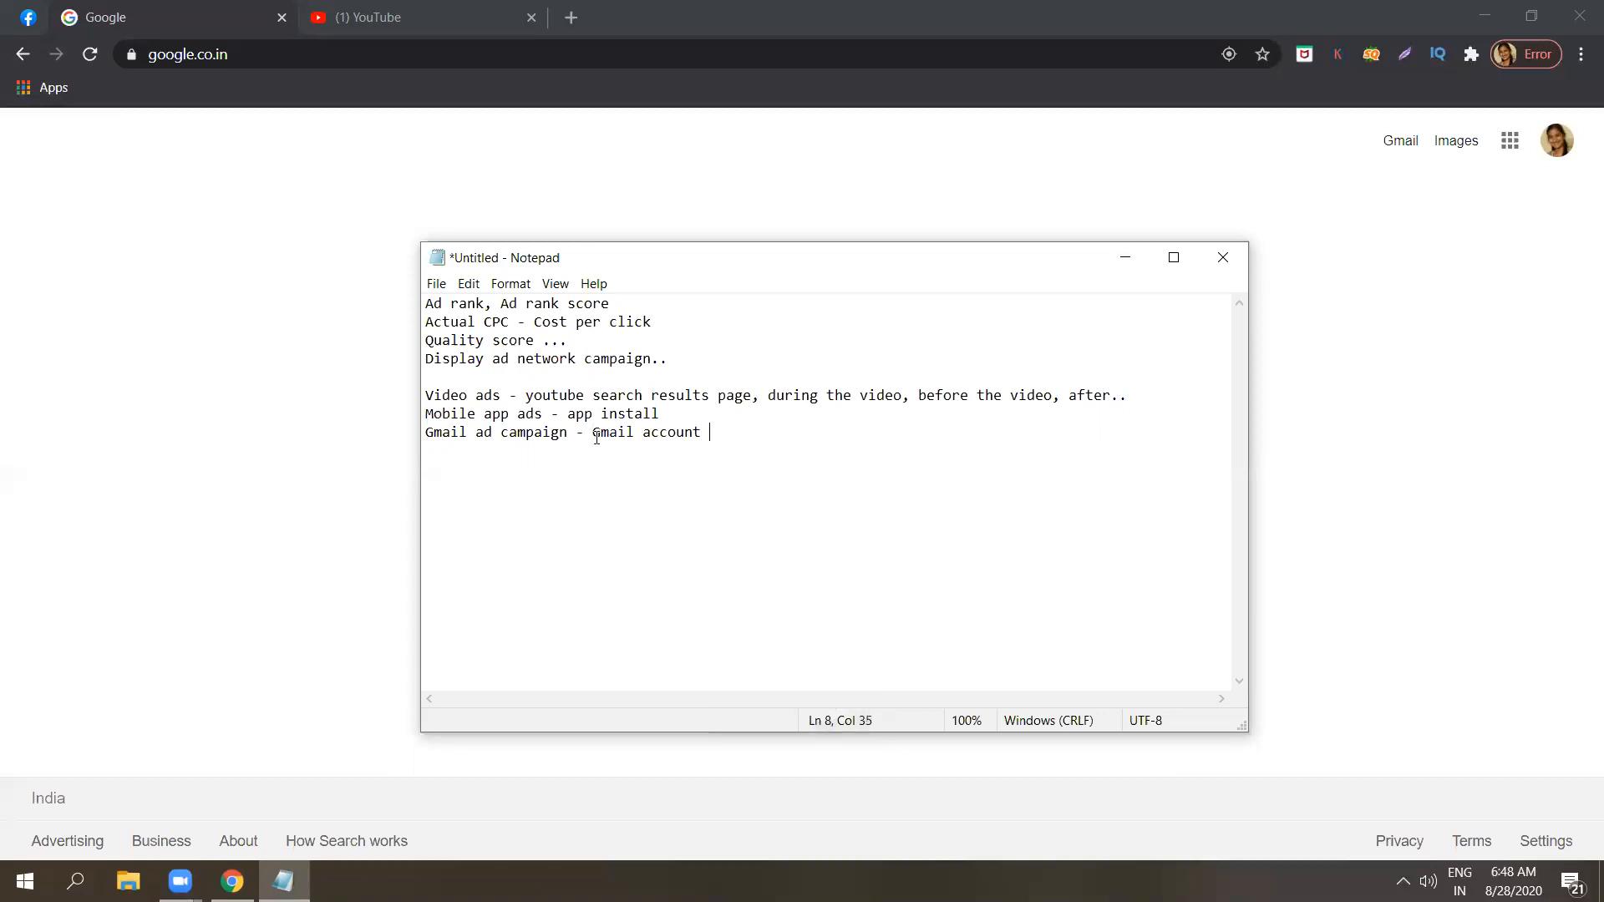
left_click(740, 365)
key("Return")
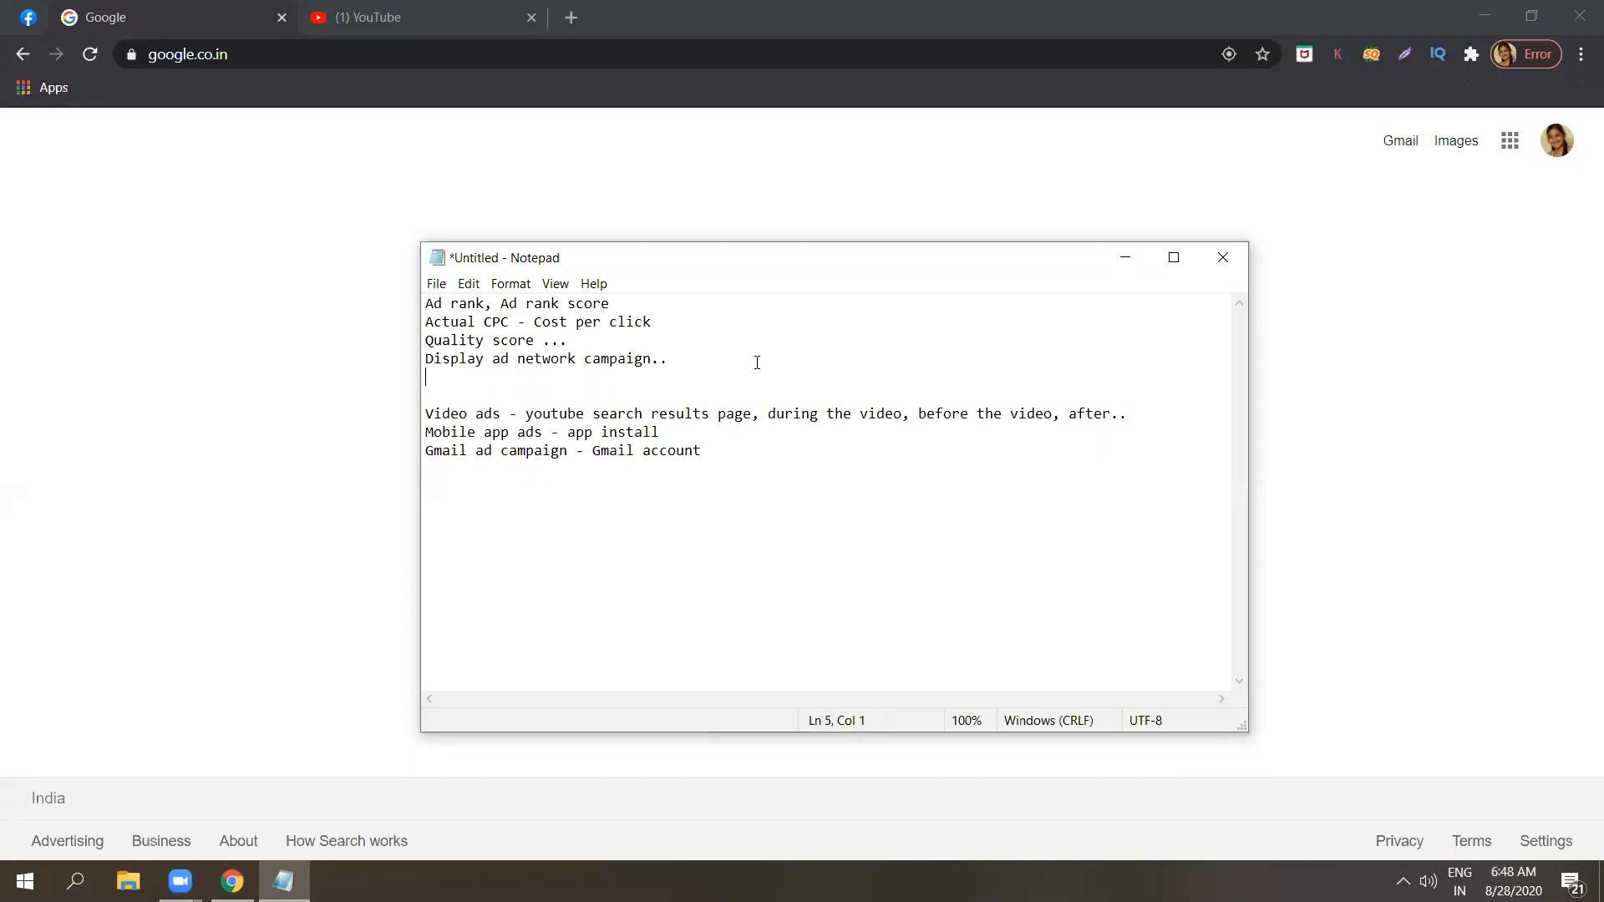
Start a numbered list below the Gmail line, after a blank line, with "1. Skippable in stream ads - 5 seconds skip".
left_click(730, 458)
key("Return")
key("Return")
type("1. Ski")
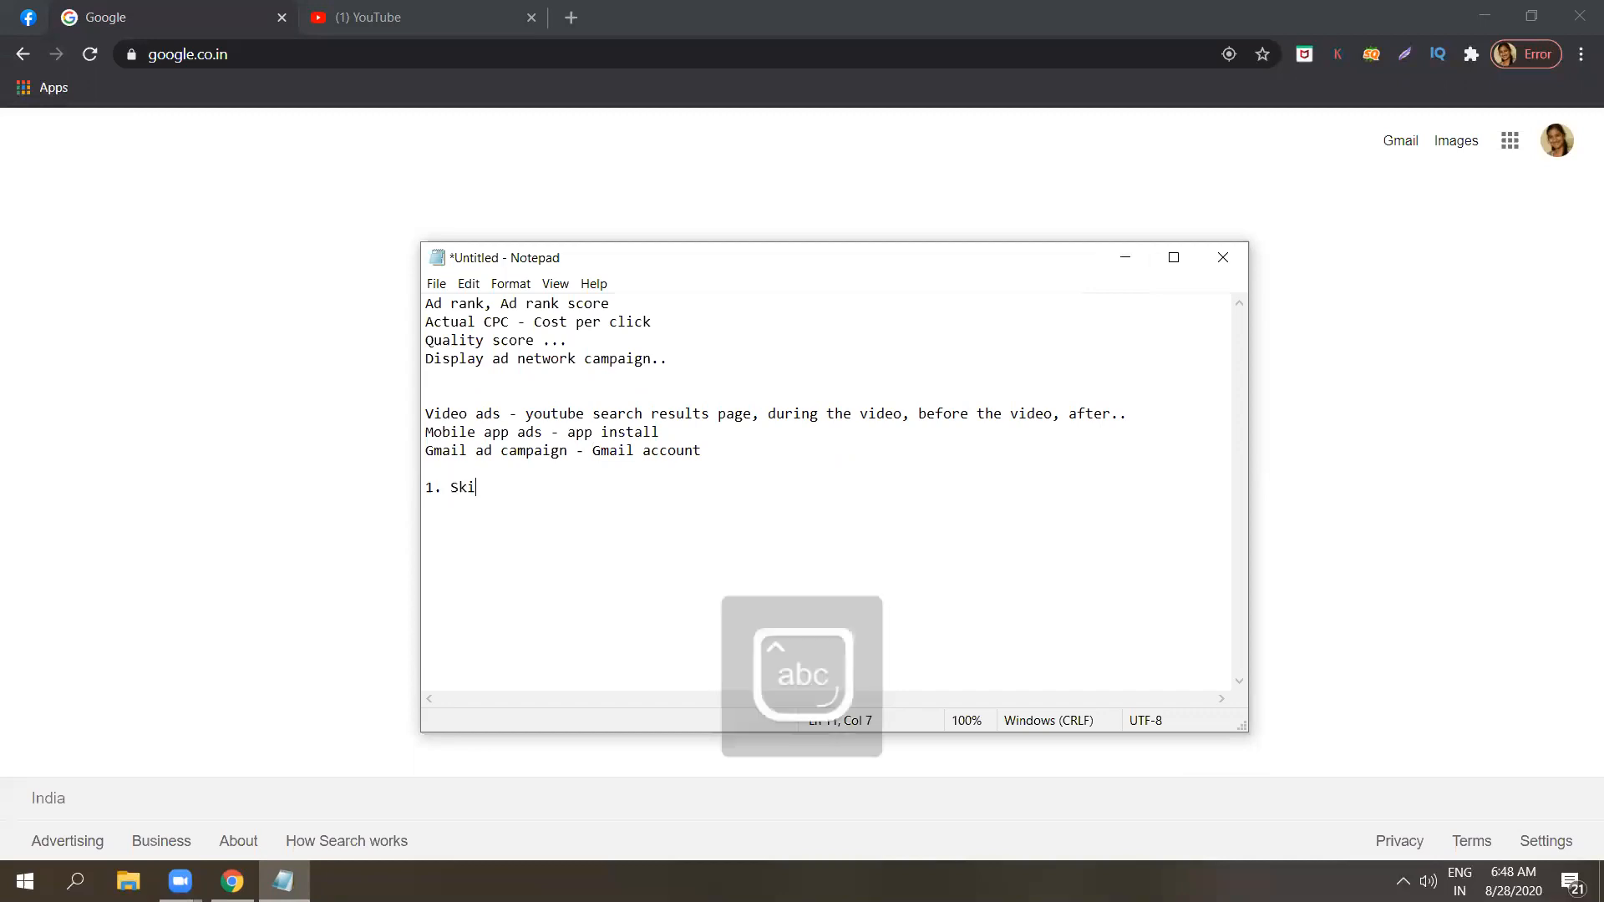
type("ppa")
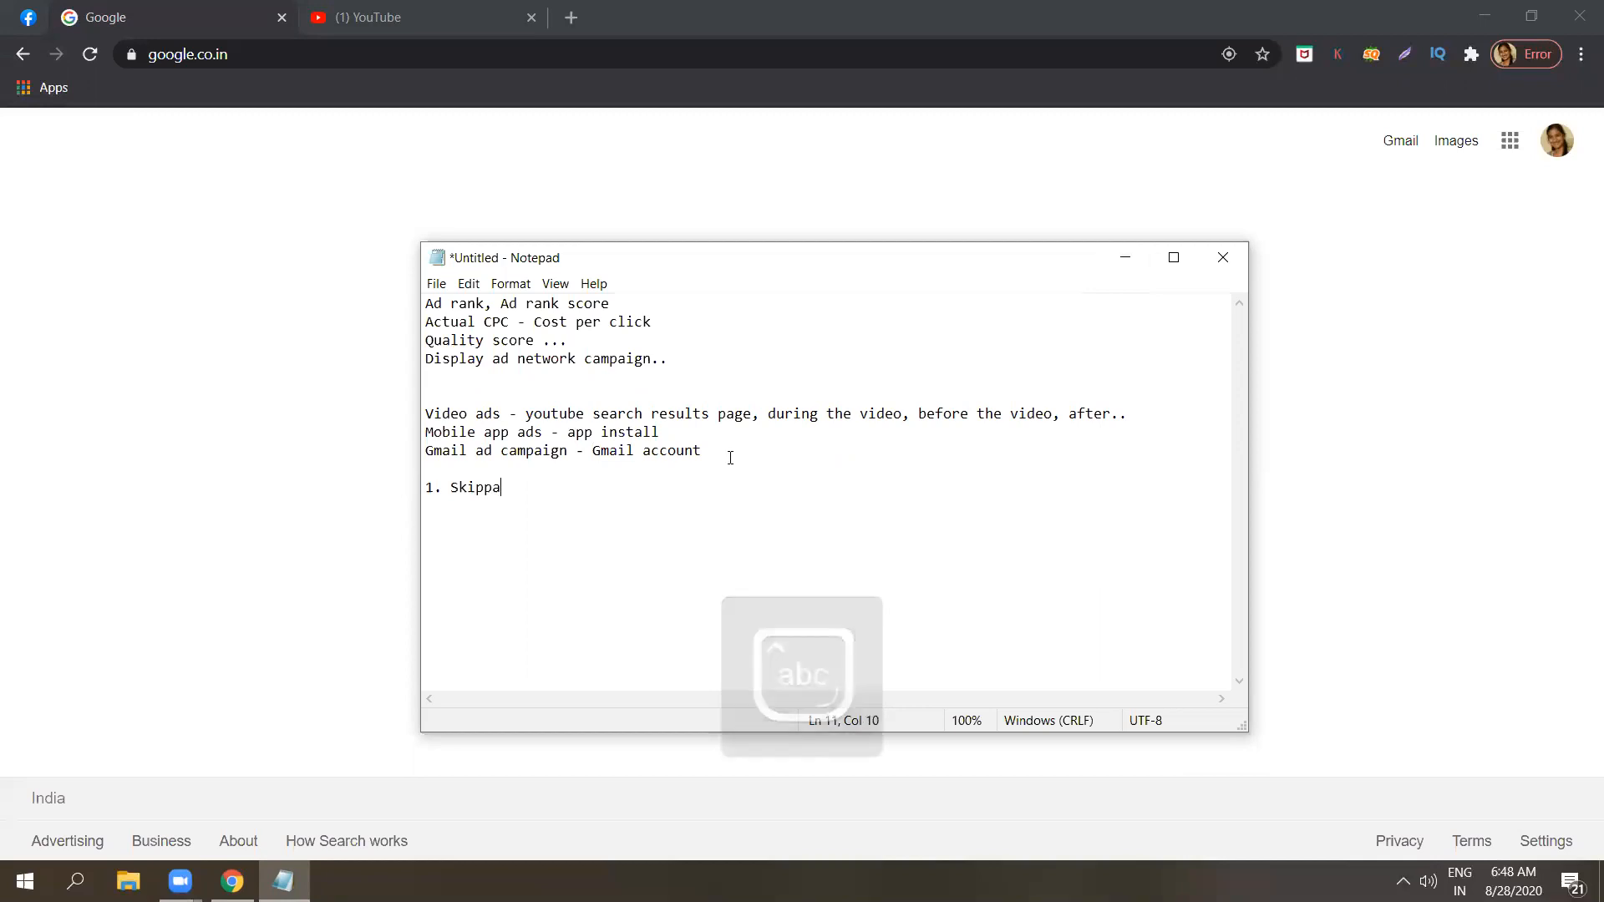
type("ble ")
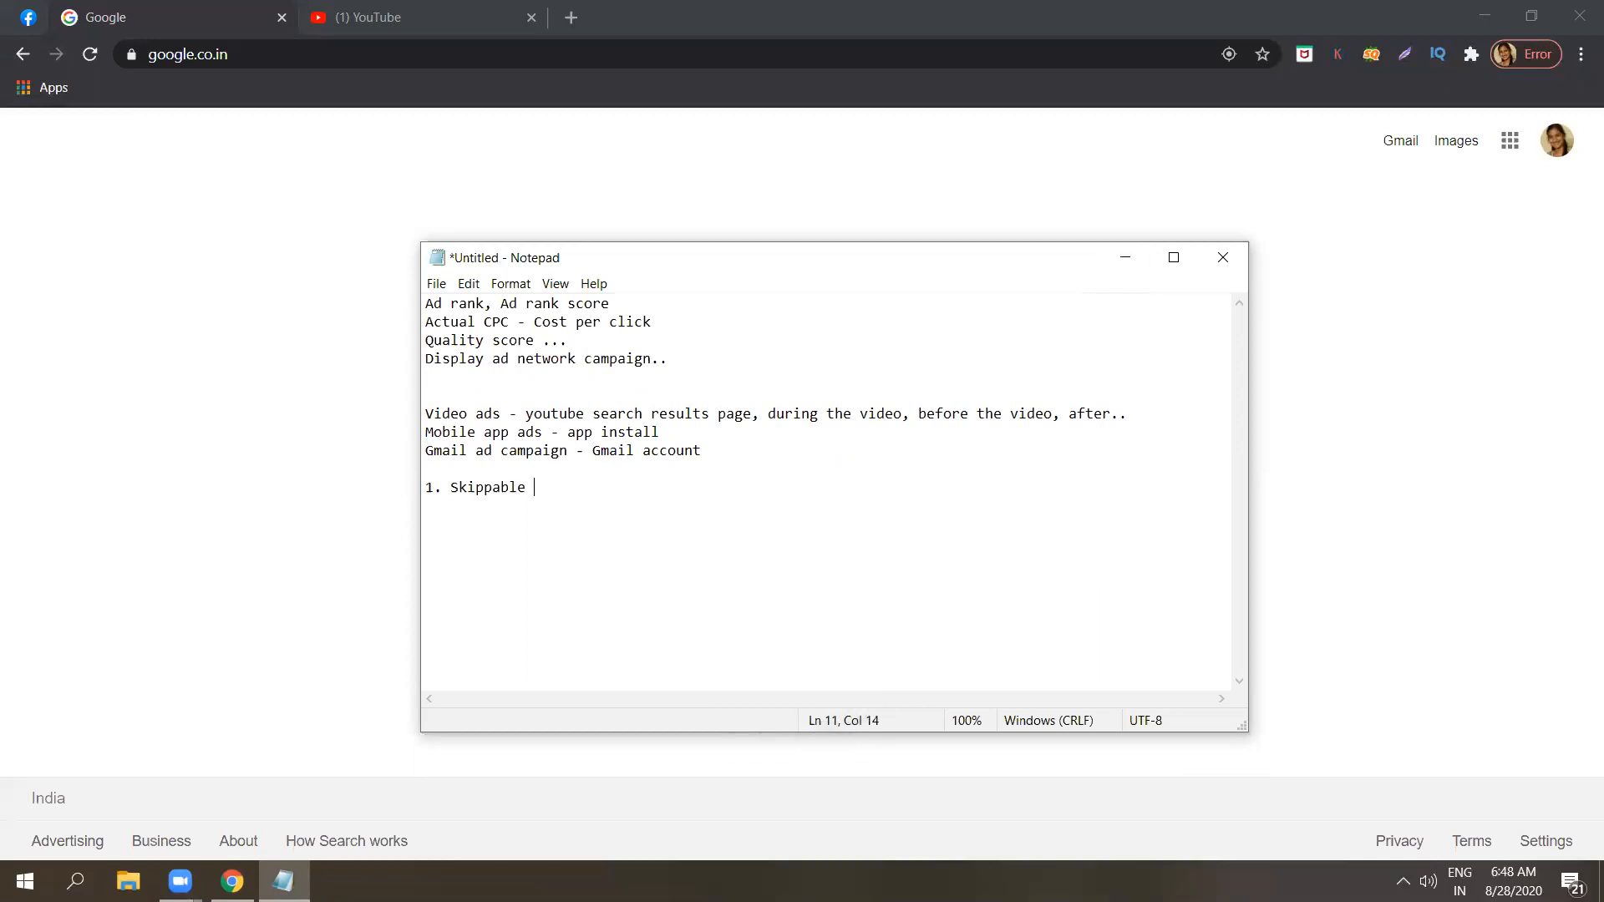
type("in stream ads - 5 seconds")
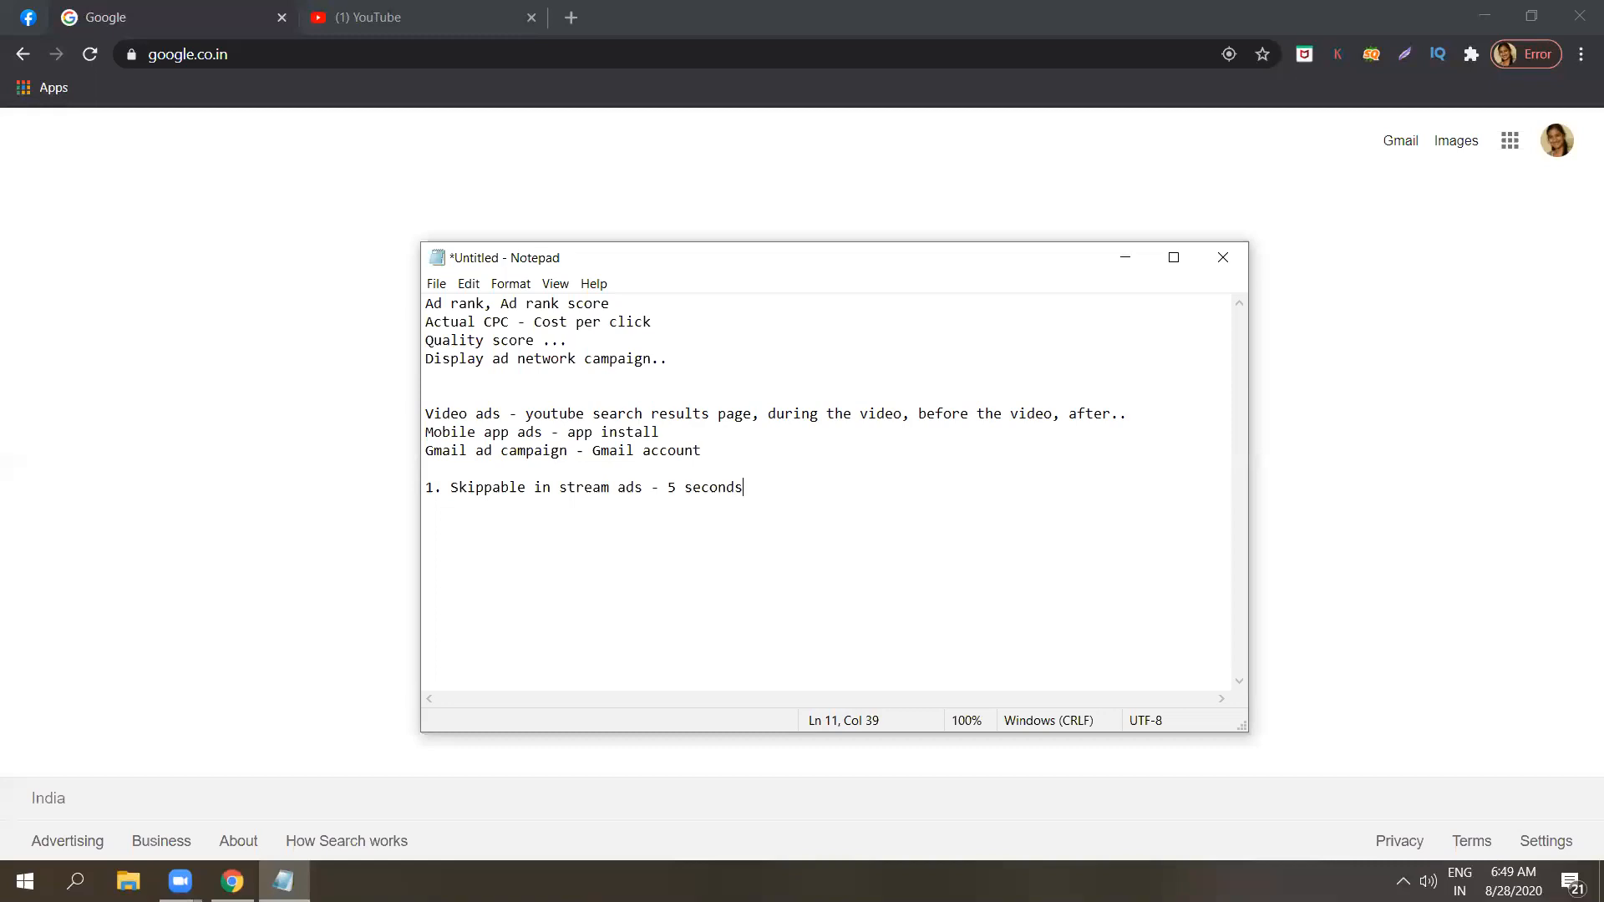
type(" skip")
Add a second list item reading "2. Non skippable instream ads .." below the skippable ads line.
key("Return")
type("2. Non skip")
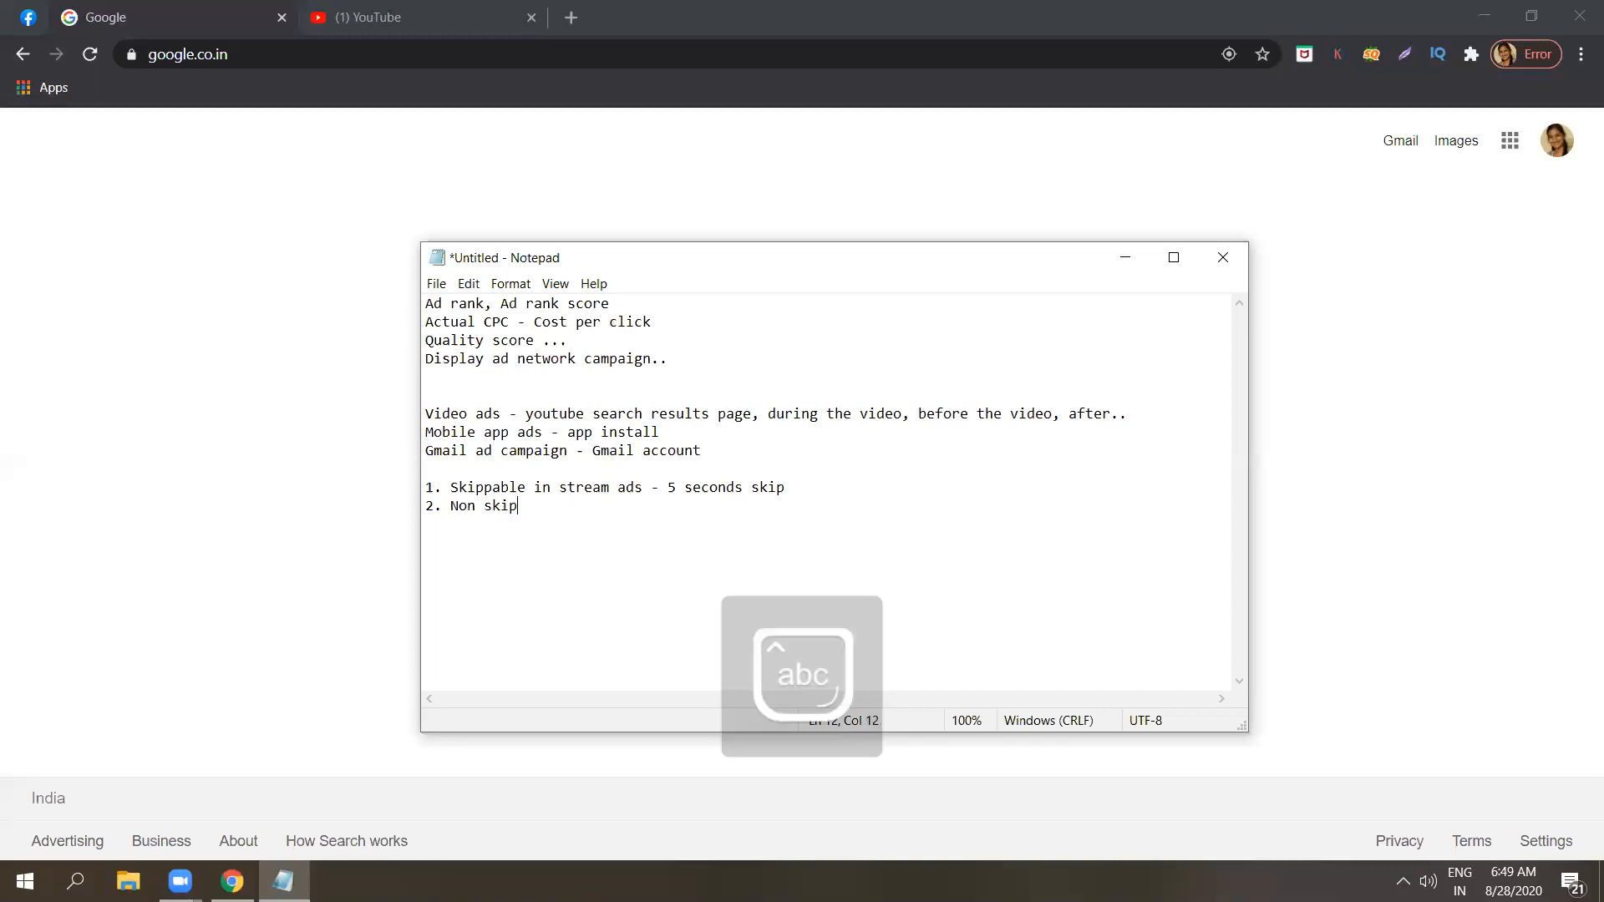
type("pable ")
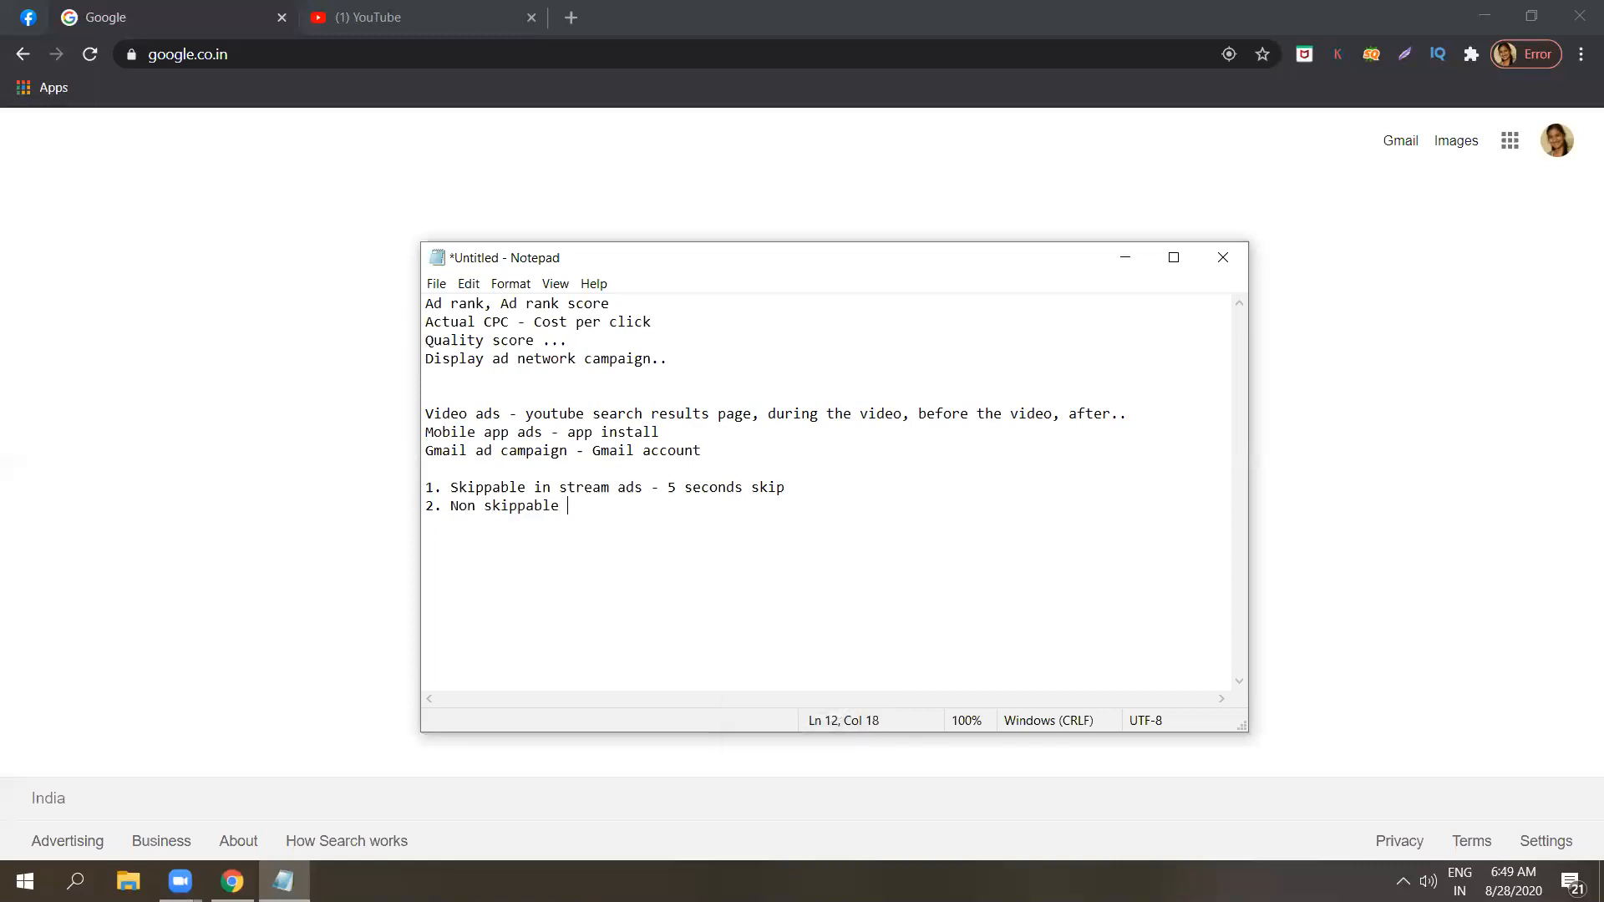
type("instream ads ..")
Append "- if not skipped or clicked .. charged" to the skippable in stream ads line.
left_click(815, 487)
type("- if not skipped or cl")
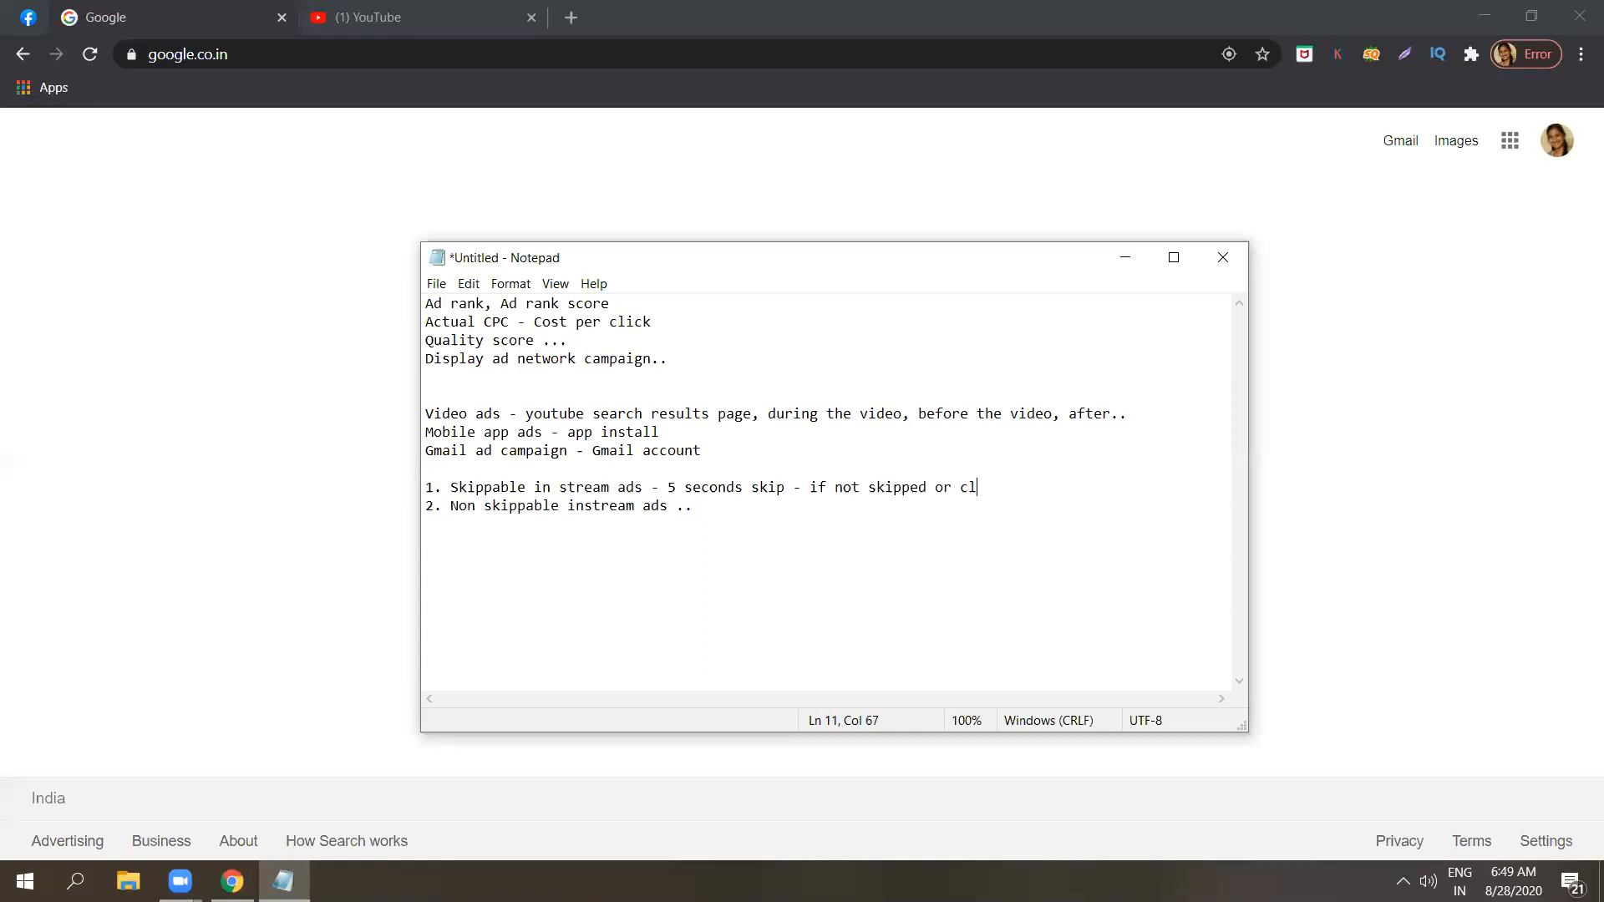
type("icked .. charge")
left_click(1027, 486)
left_click(919, 487)
left_click(1018, 486)
left_click(1069, 486)
left_click(1109, 487)
left_click(1016, 485)
left_click(1084, 481)
type("d")
Append "15 seconds" to the non skippable instream ads line.
left_click(704, 502)
type("15 se")
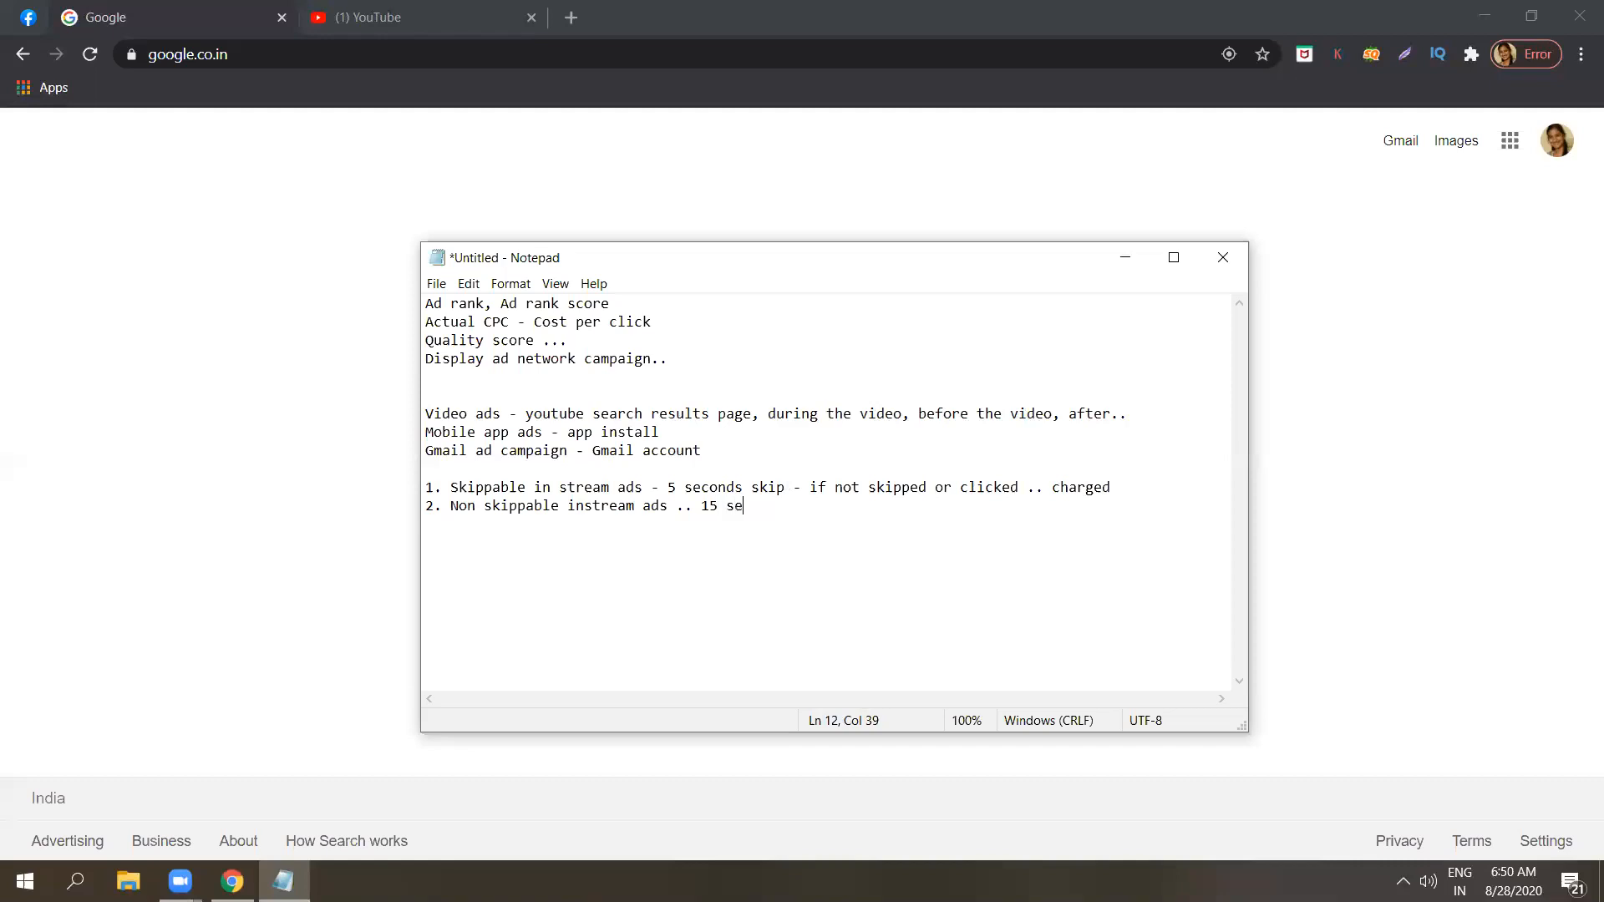
type("conds")
Add a third list item reading "3. Video discovery ads .. suggestion videos".
key("Return")
type("3.")
key("Caps_Lock")
type("V")
key("Caps_Lock")
type("ideo ")
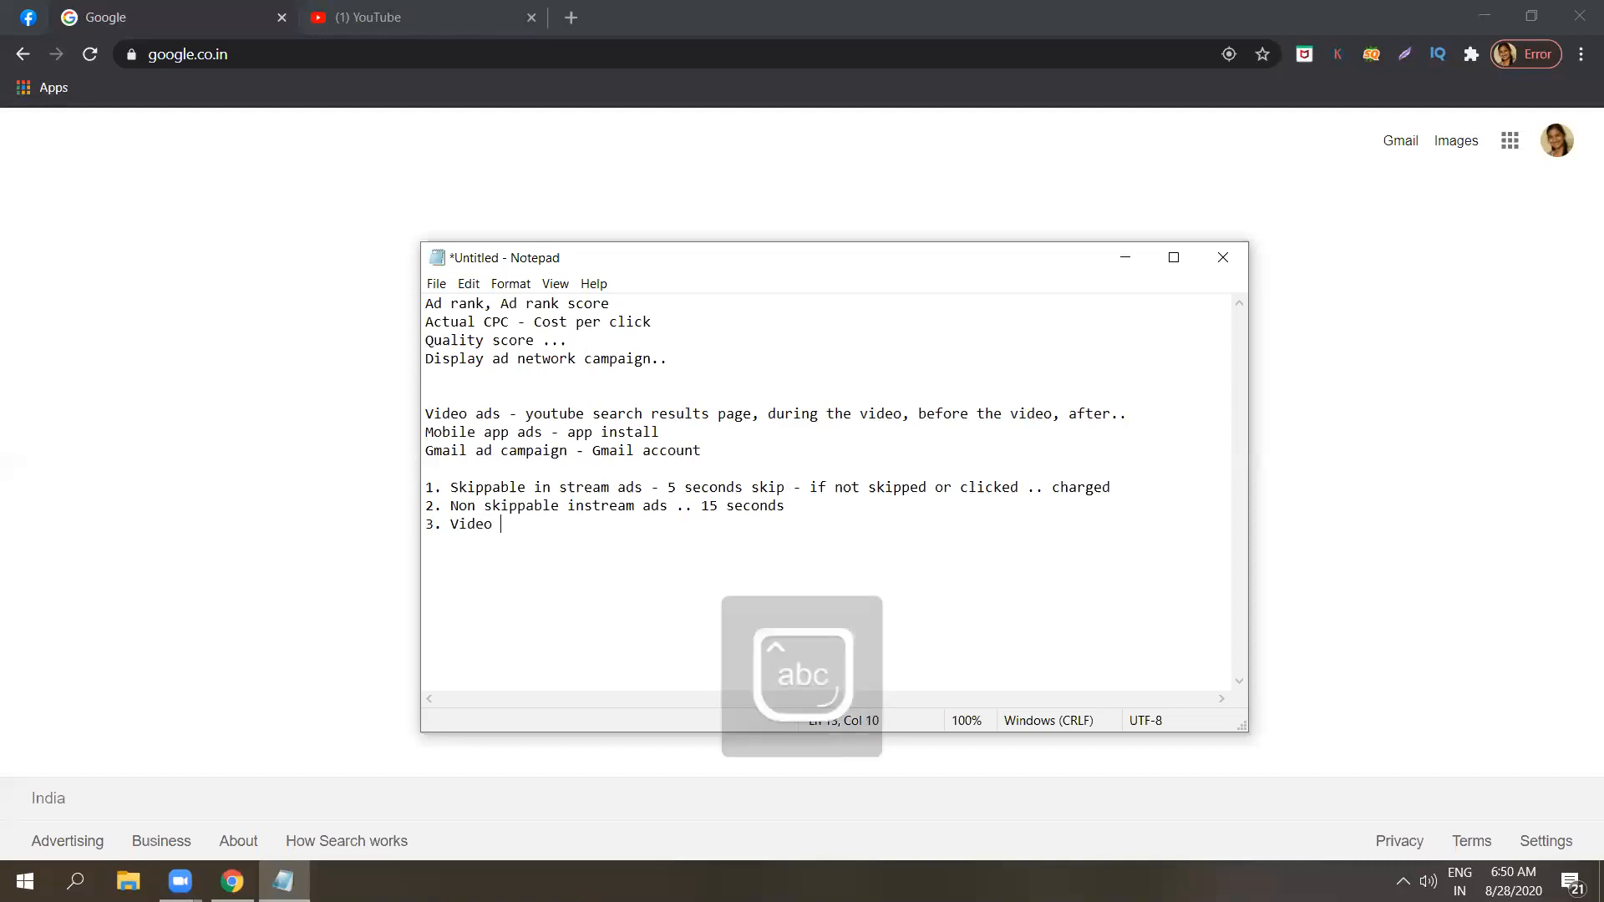
type("discovery ads ..")
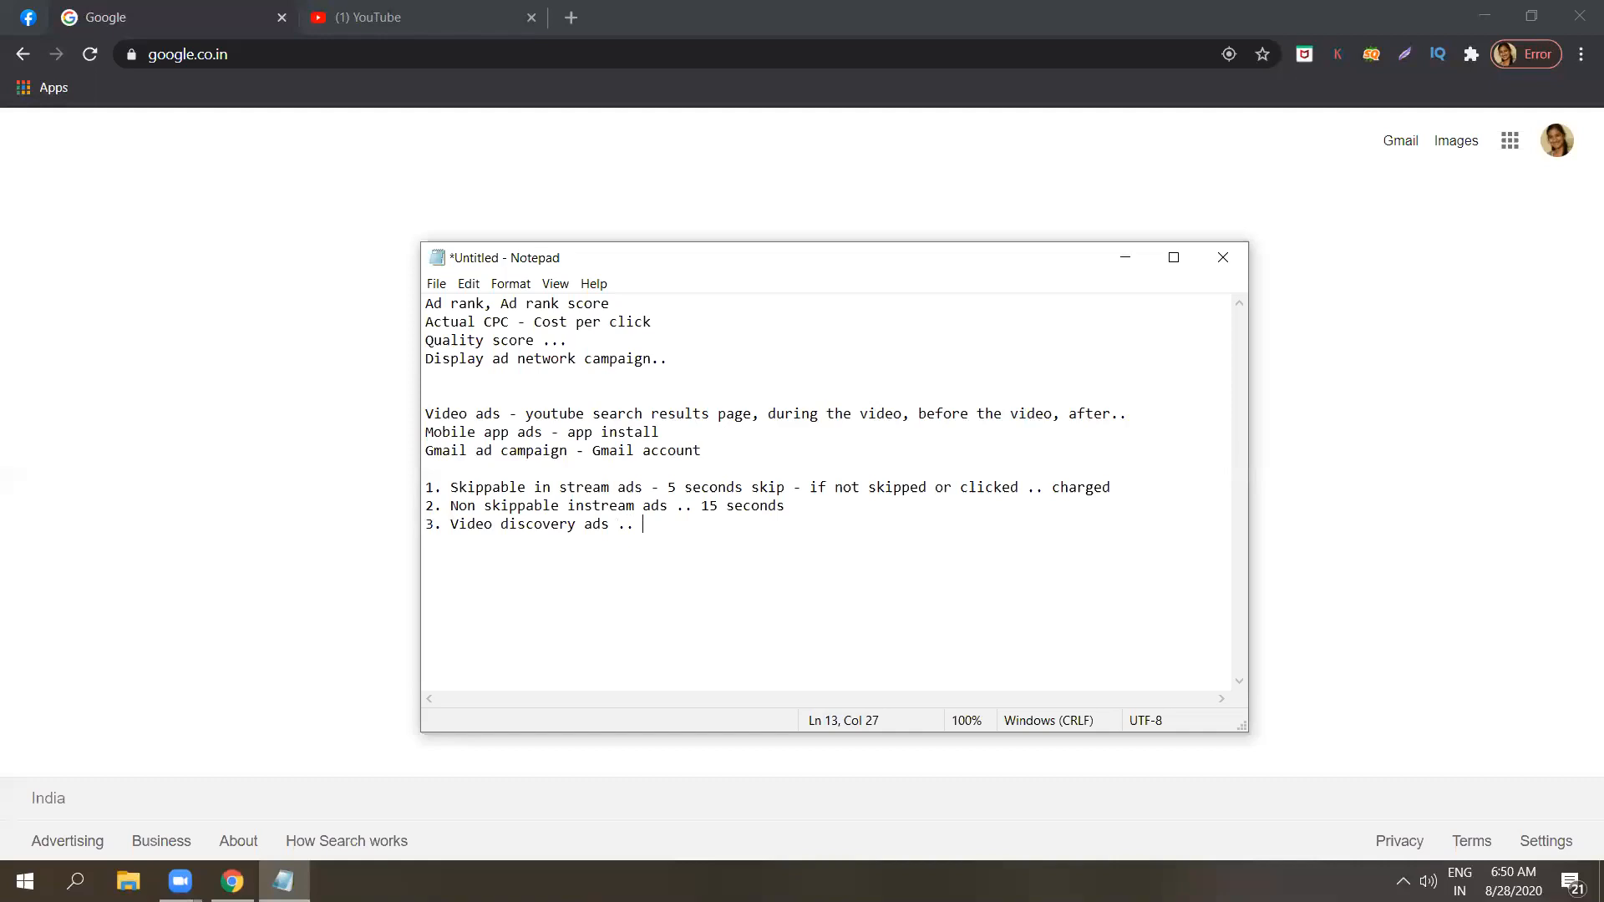
type("suggestion videos")
Switch to YouTube, open the Display Network Campaign video, look through its suggested videos and pause the playback.
left_click(420, 7)
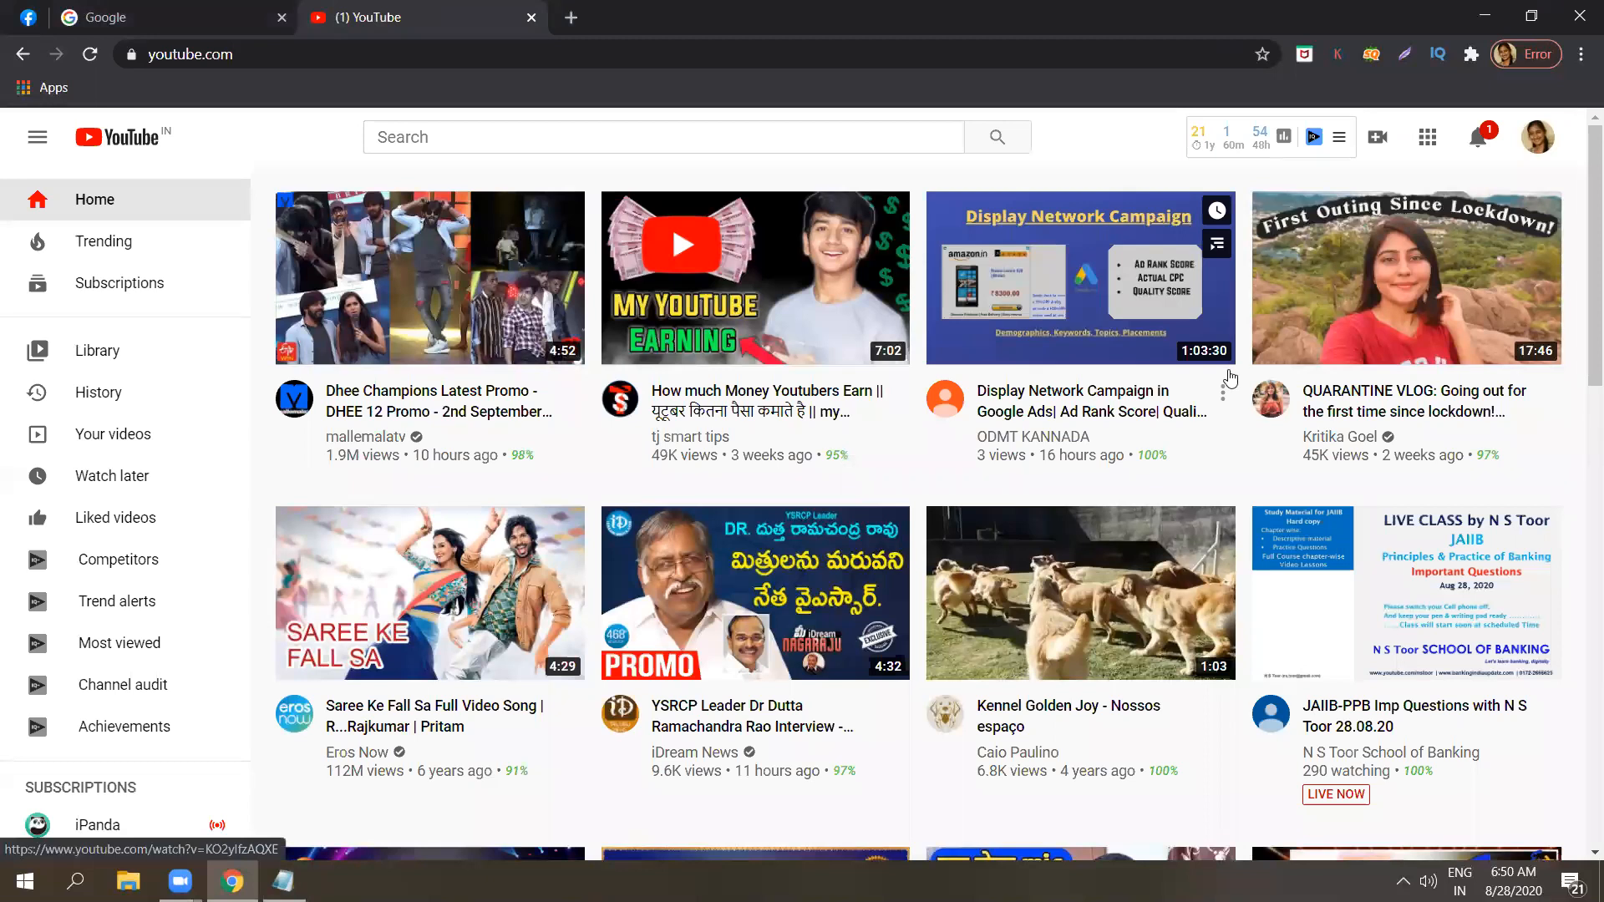
left_click(1092, 325)
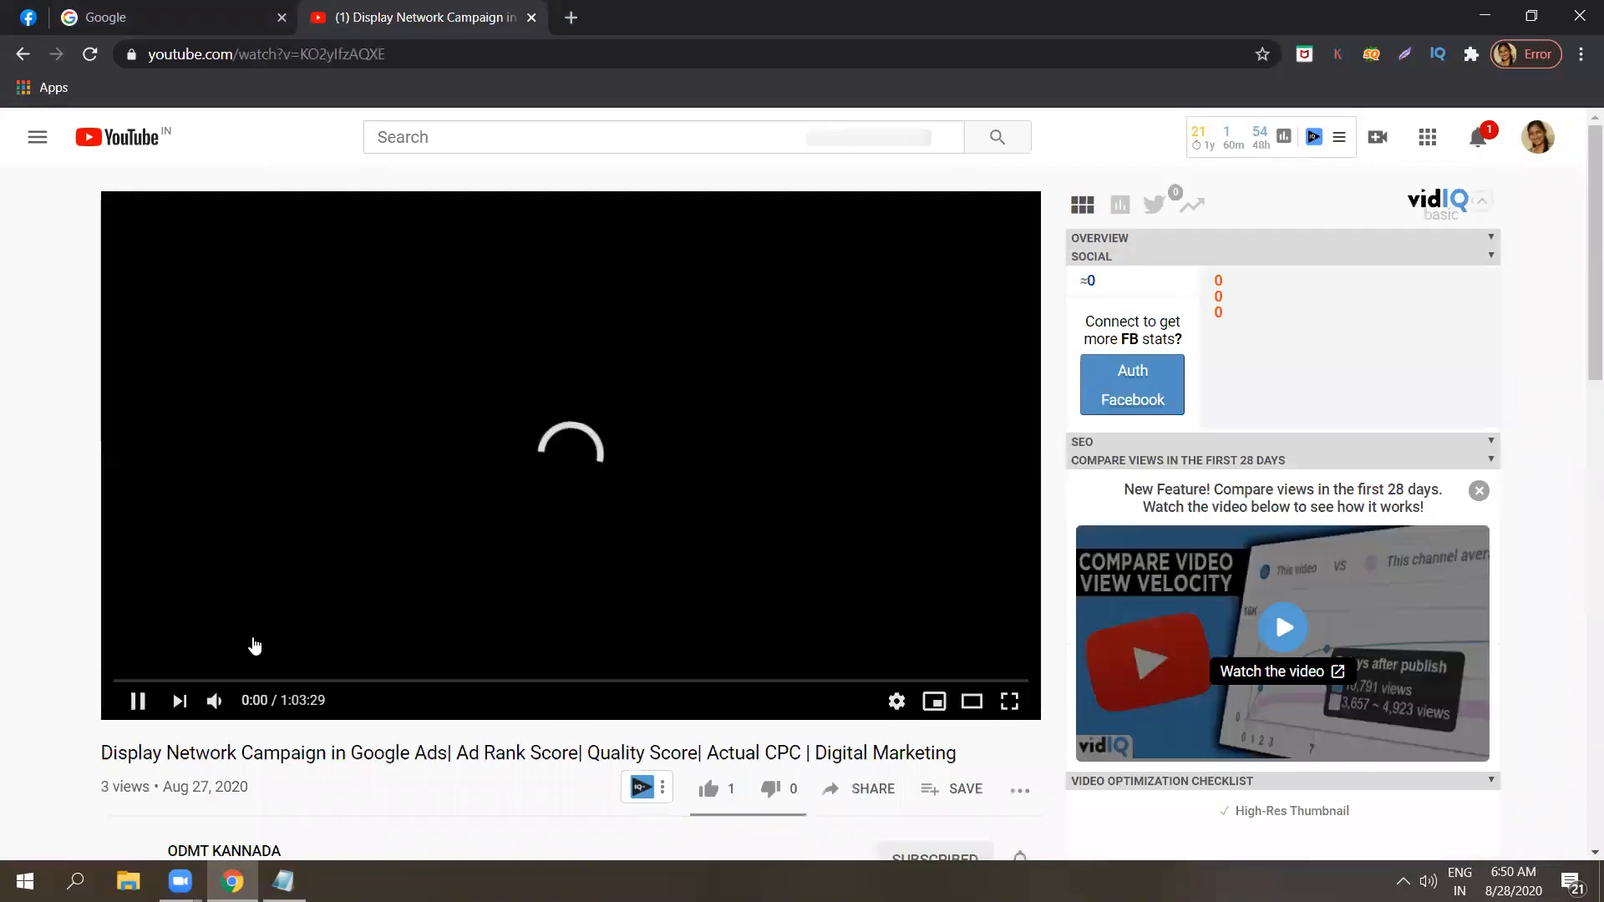
left_click(139, 700)
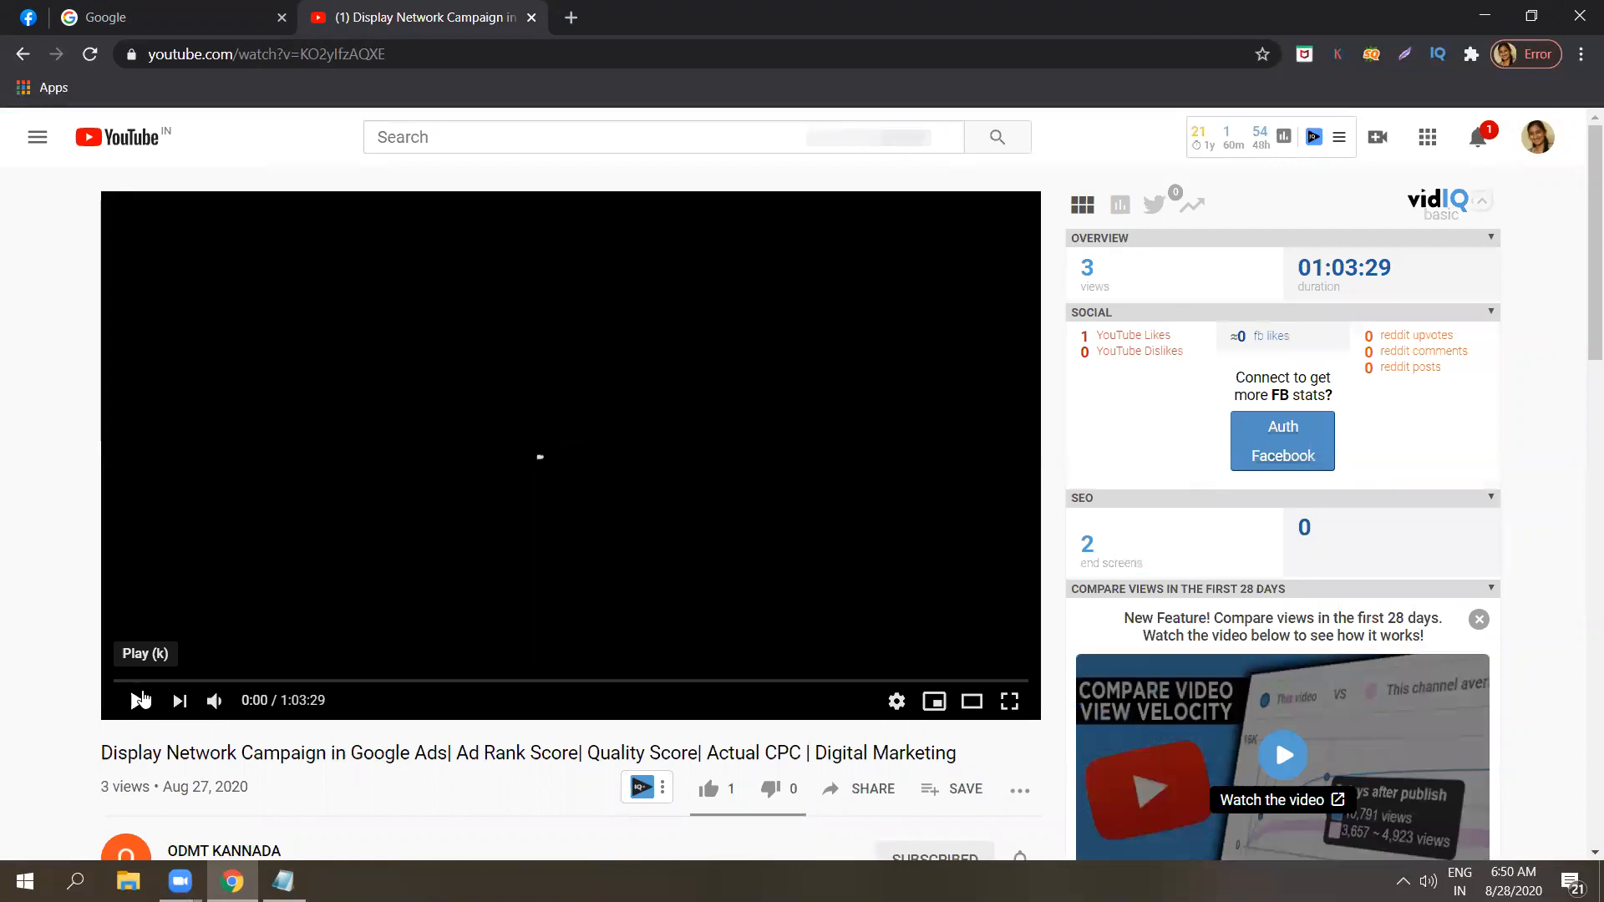
left_click(142, 698)
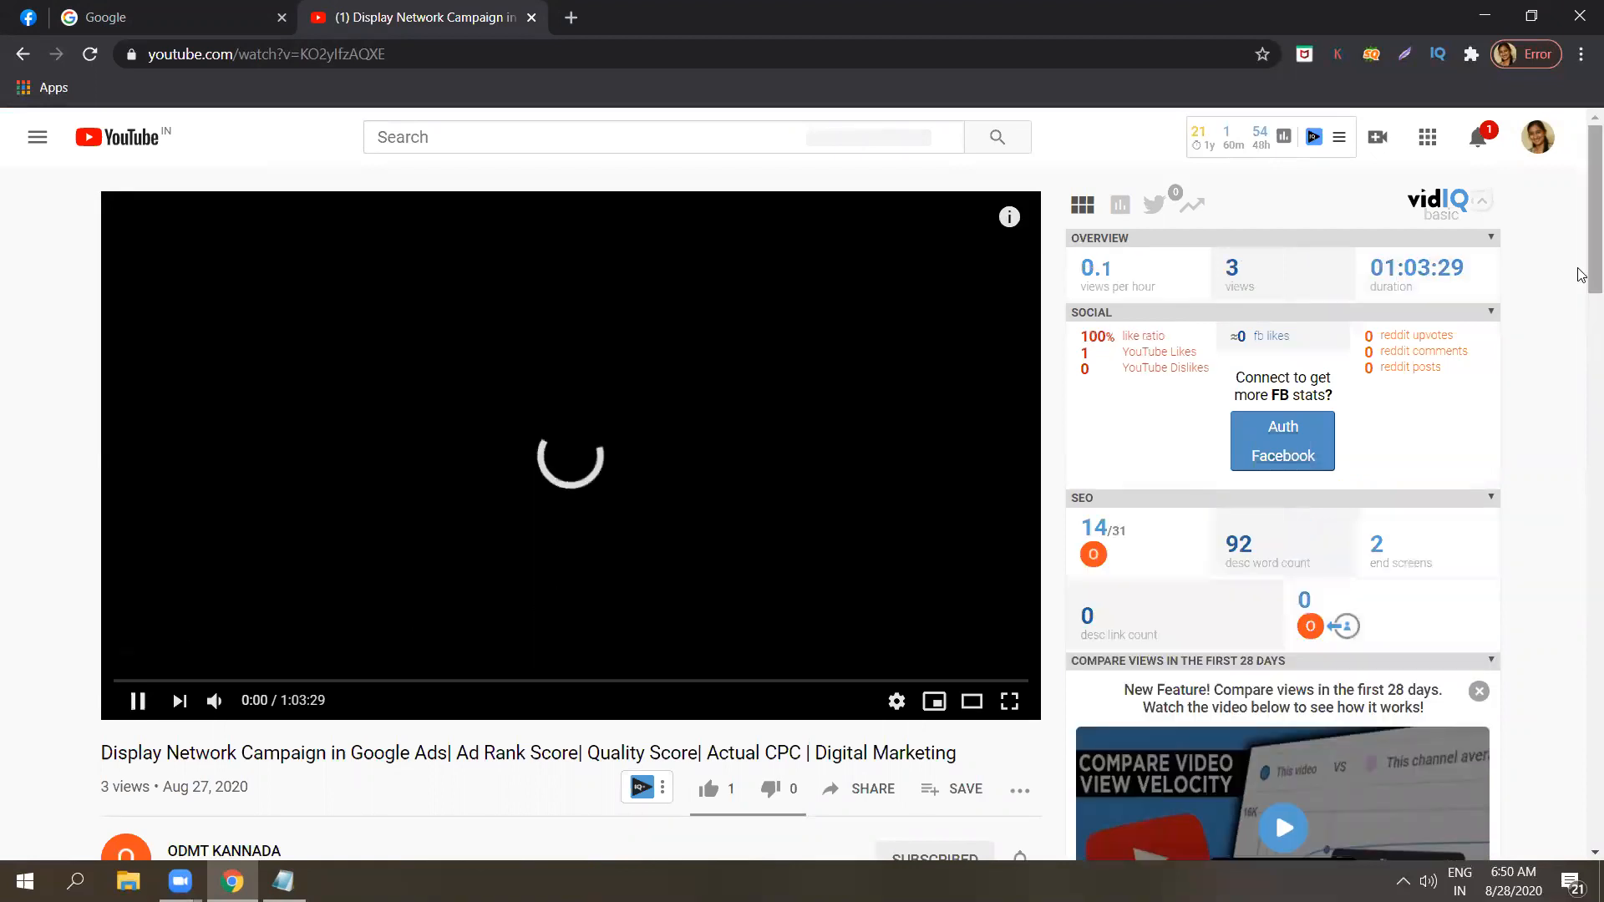
scroll(1581, 342, "down", 4)
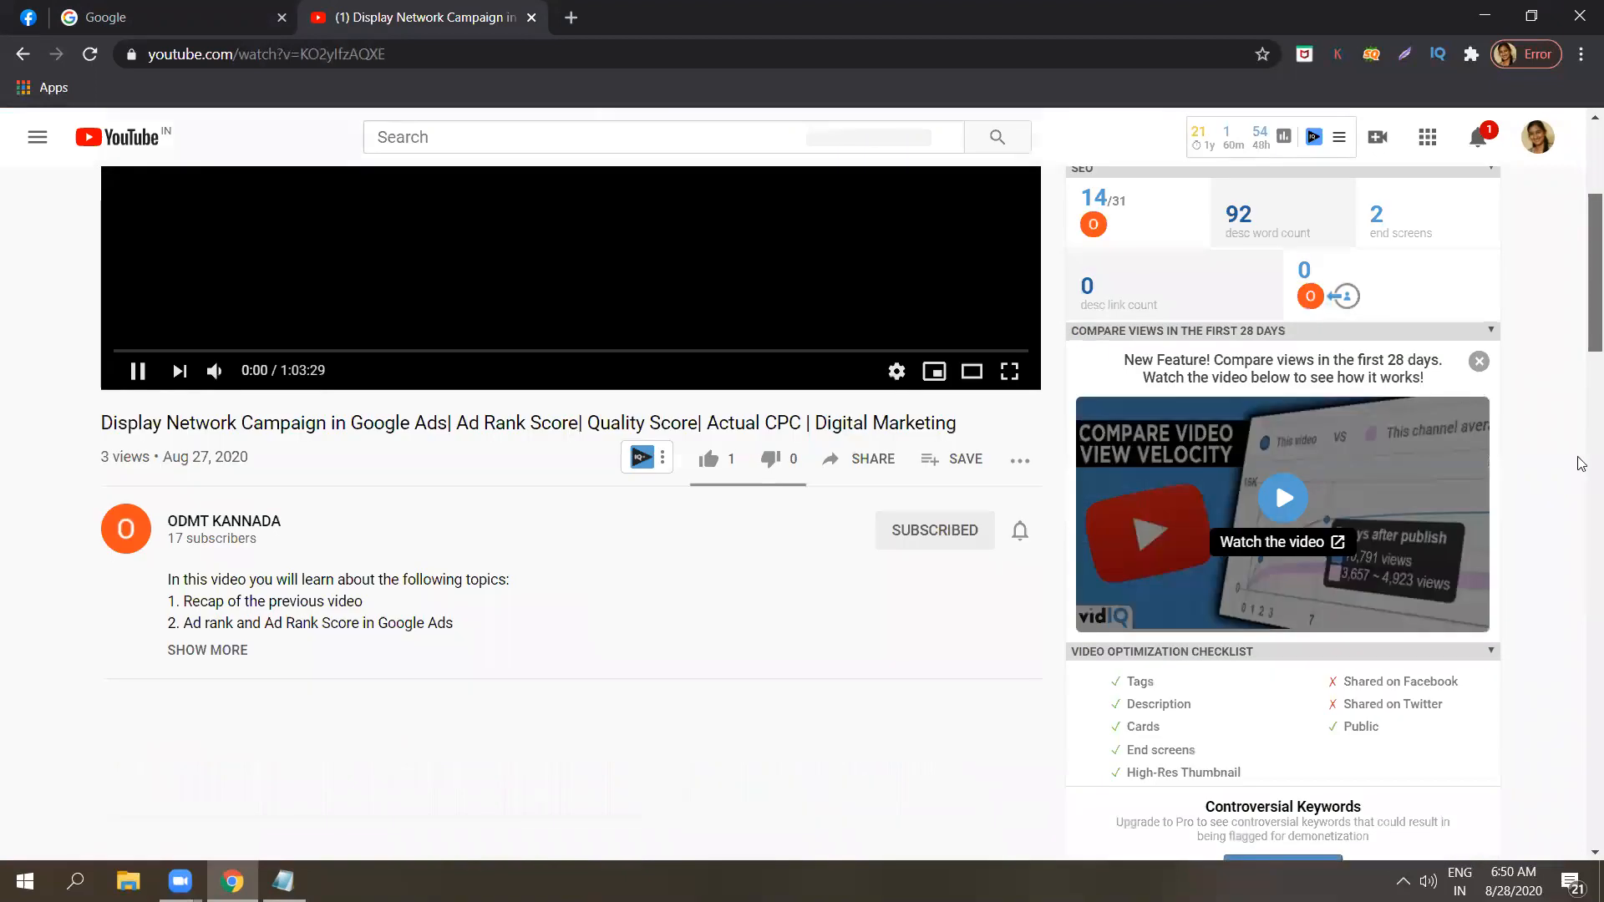
scroll(1581, 501, "down", 3)
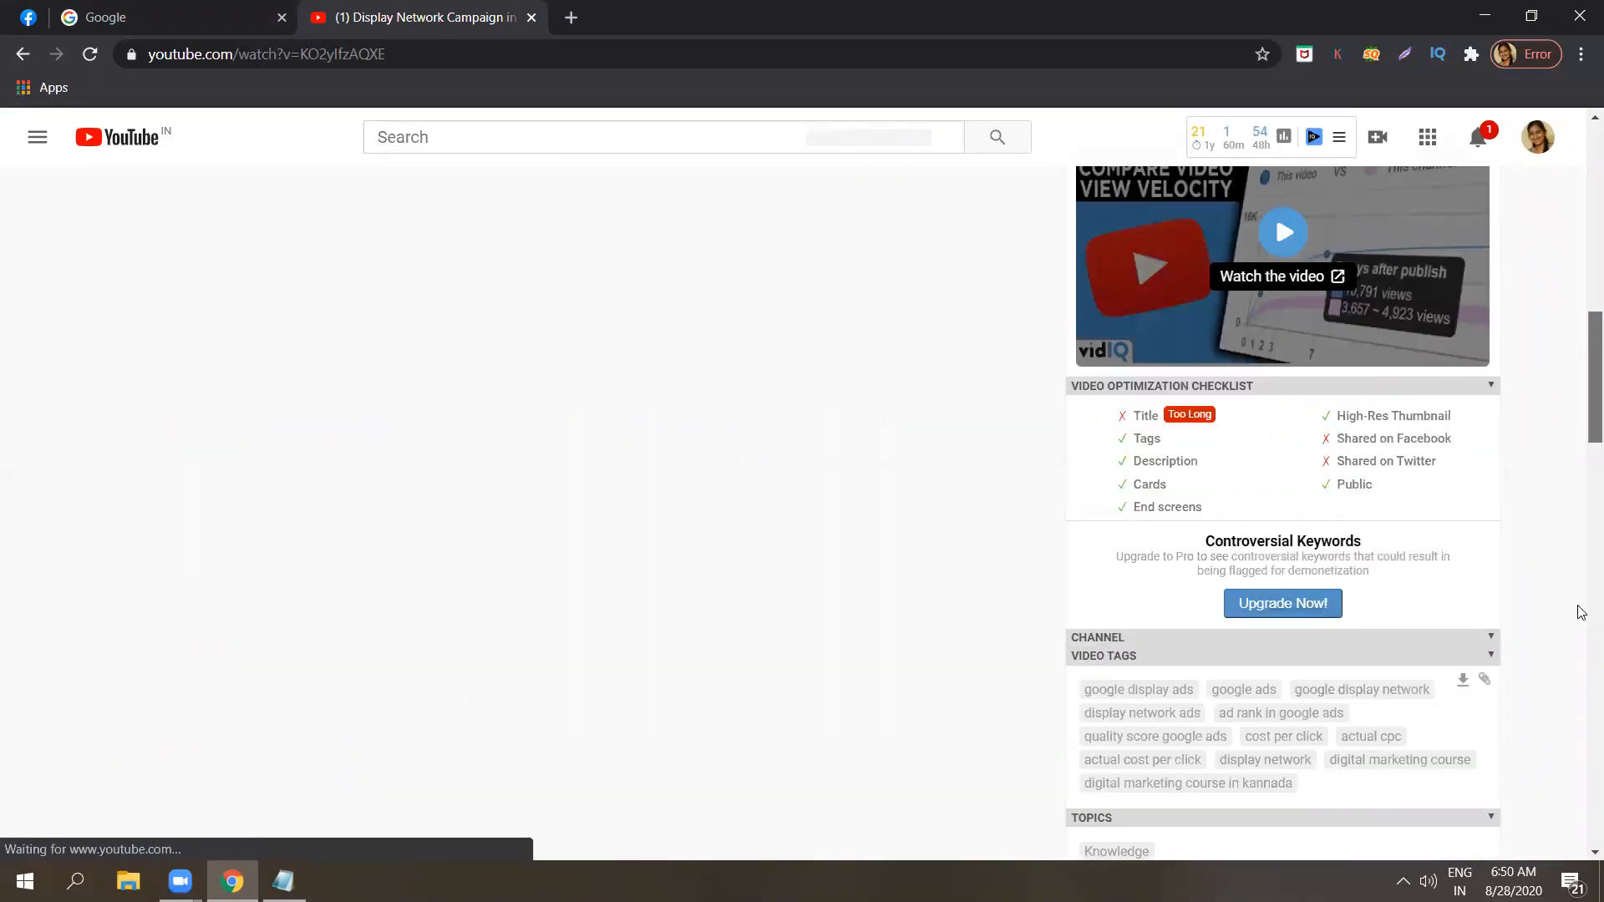
scroll(1581, 584, "down", 6)
scroll(1581, 660, "down", 4)
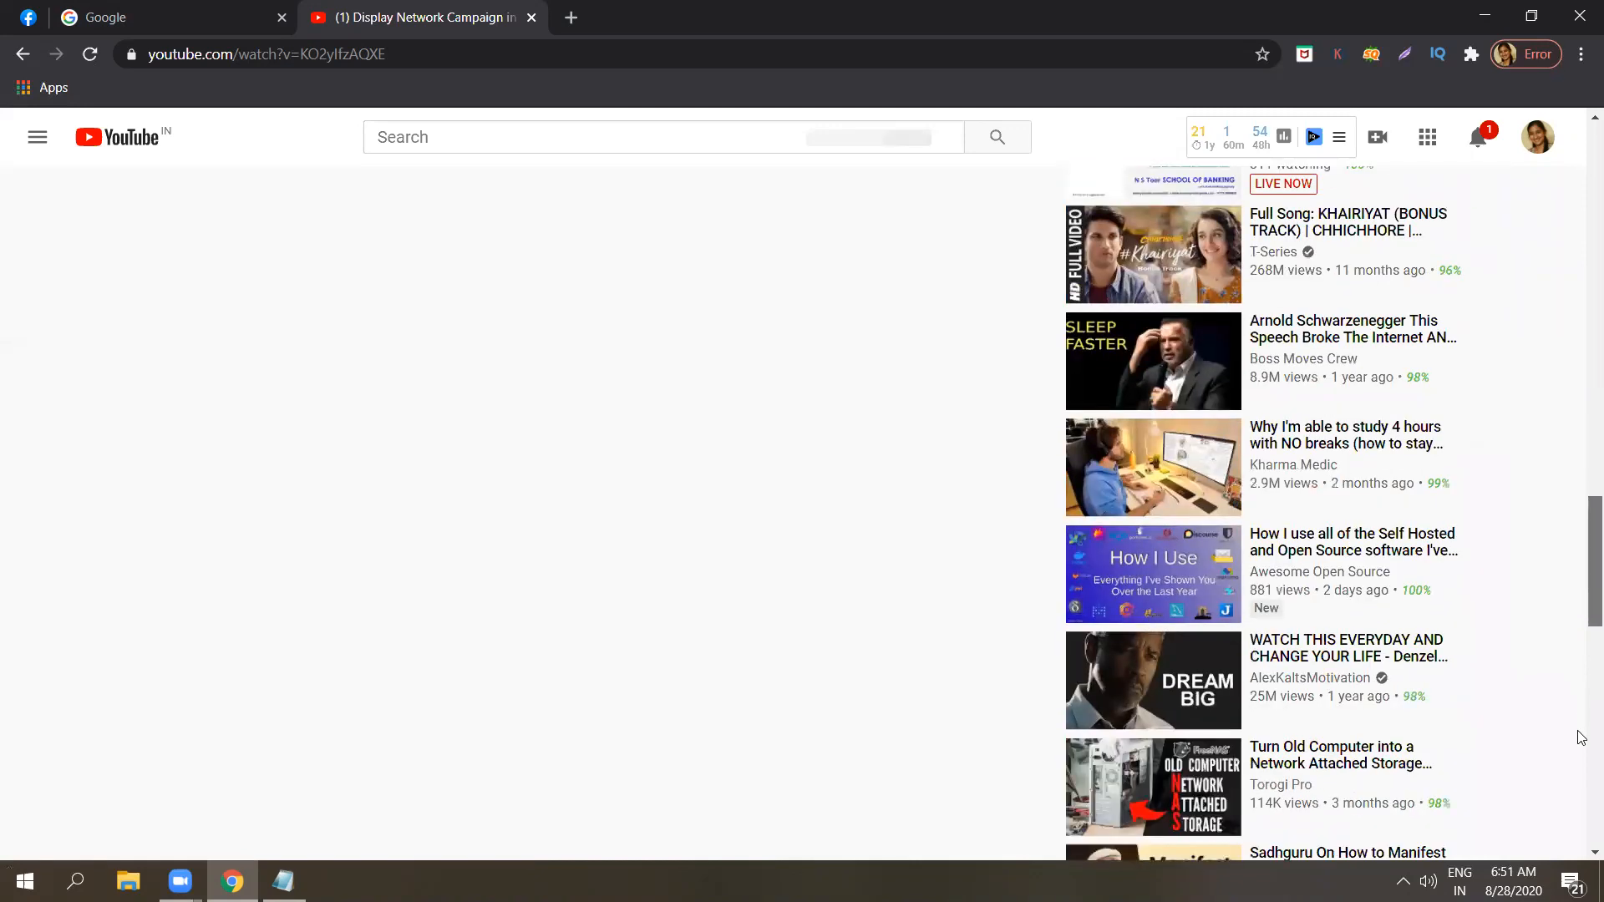
scroll(1580, 722, "down", 2)
scroll(1580, 818, "down", 8)
scroll(1581, 584, "down", 4)
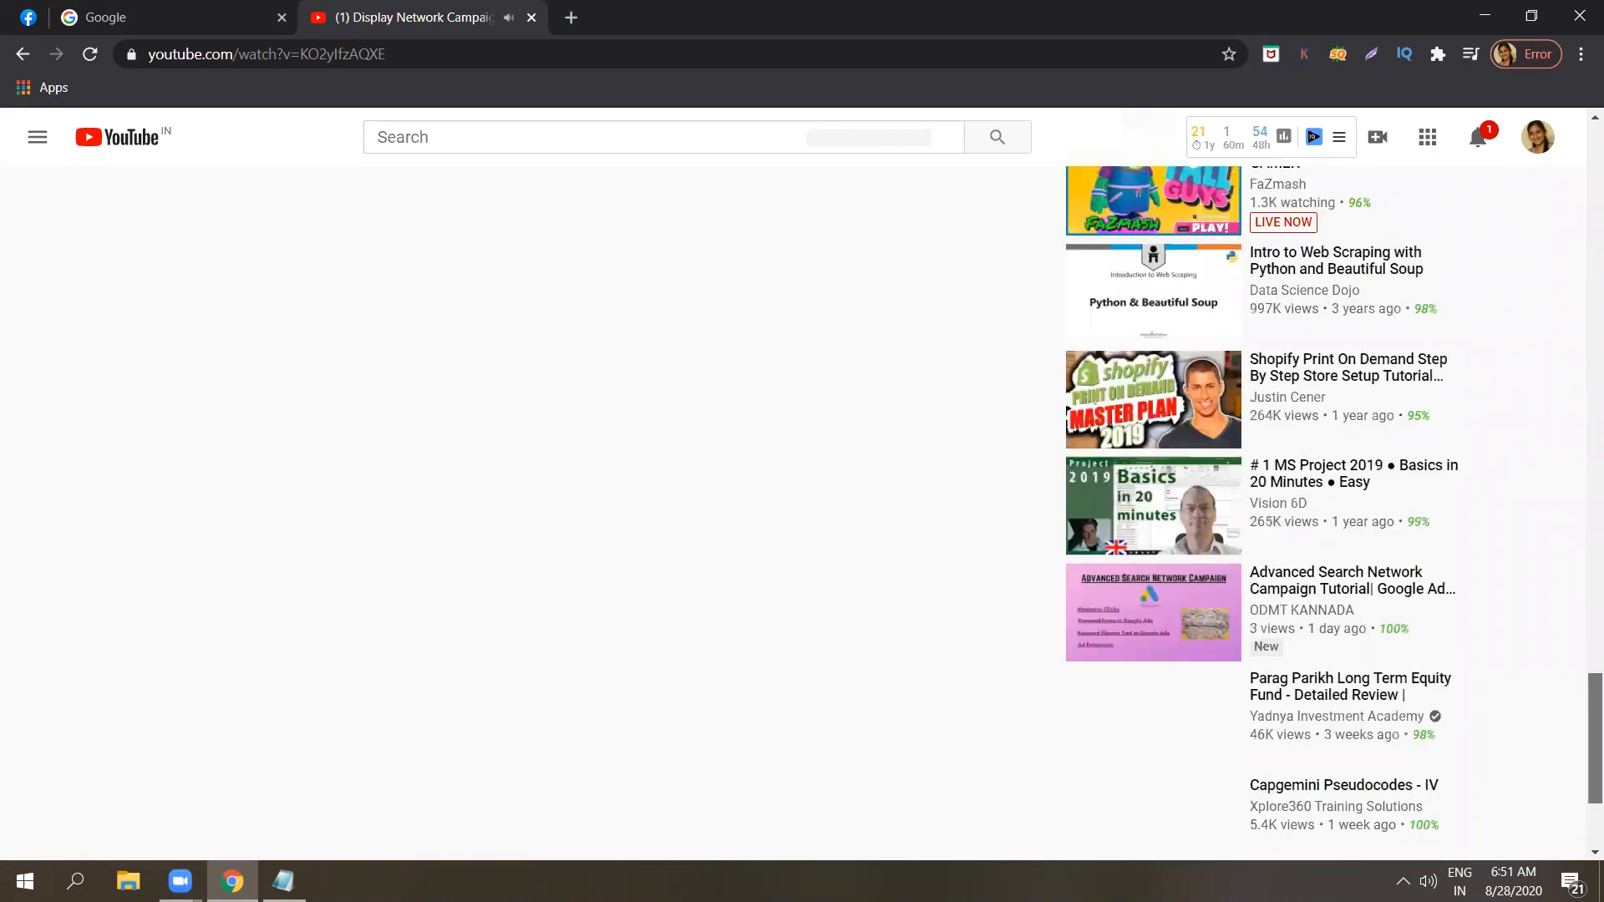
scroll(1581, 502, "up", 20)
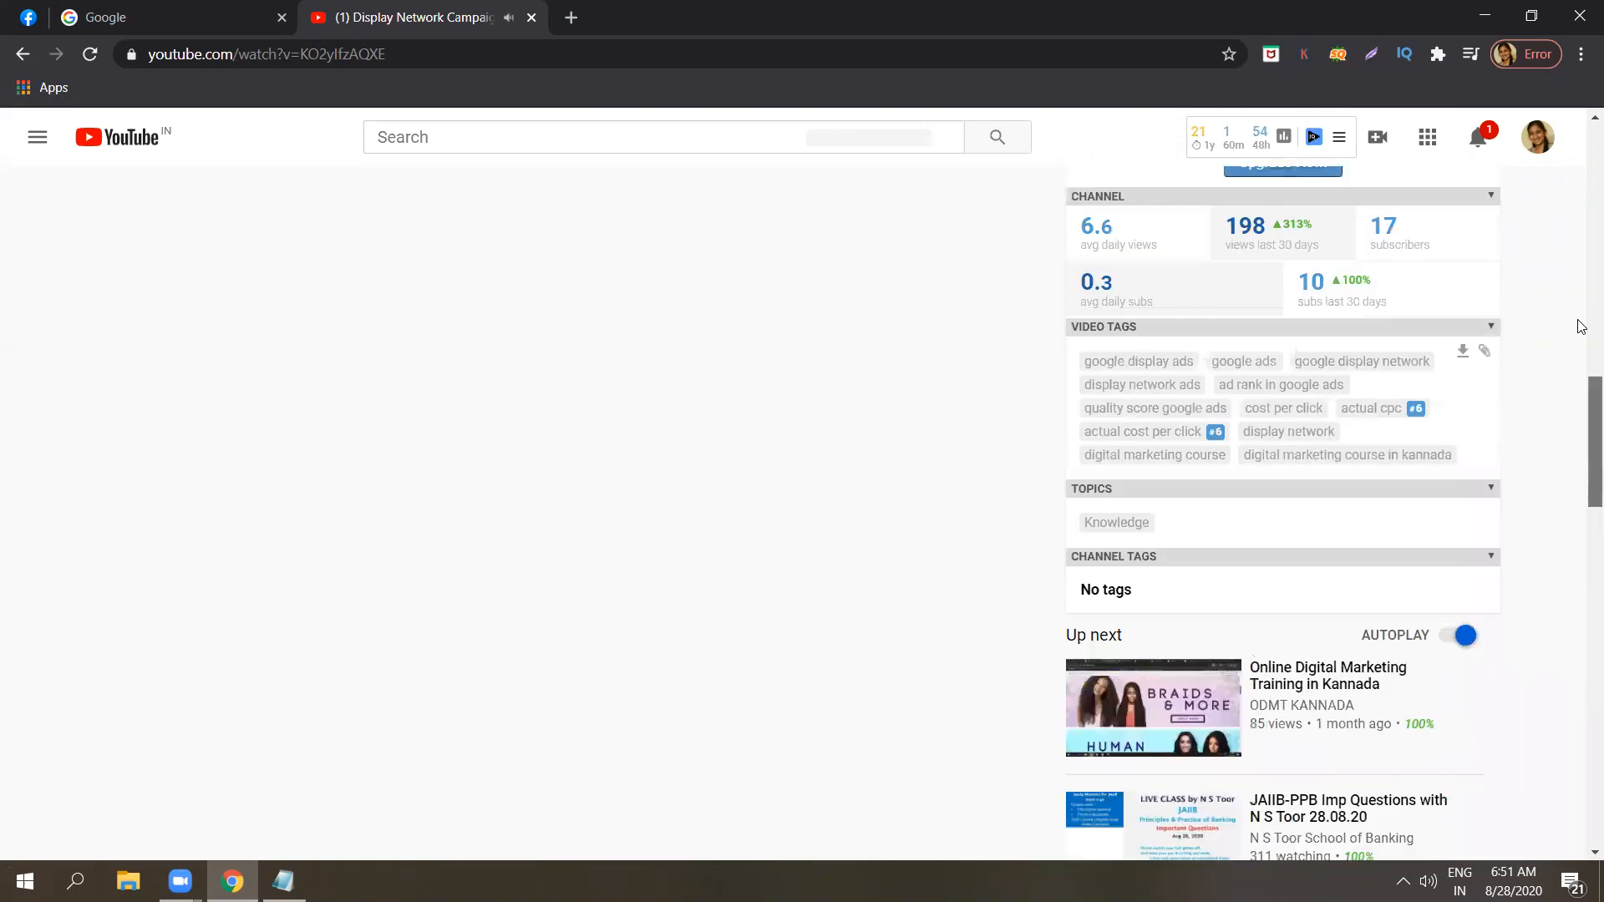
left_click_drag(1581, 203, 1577, 186)
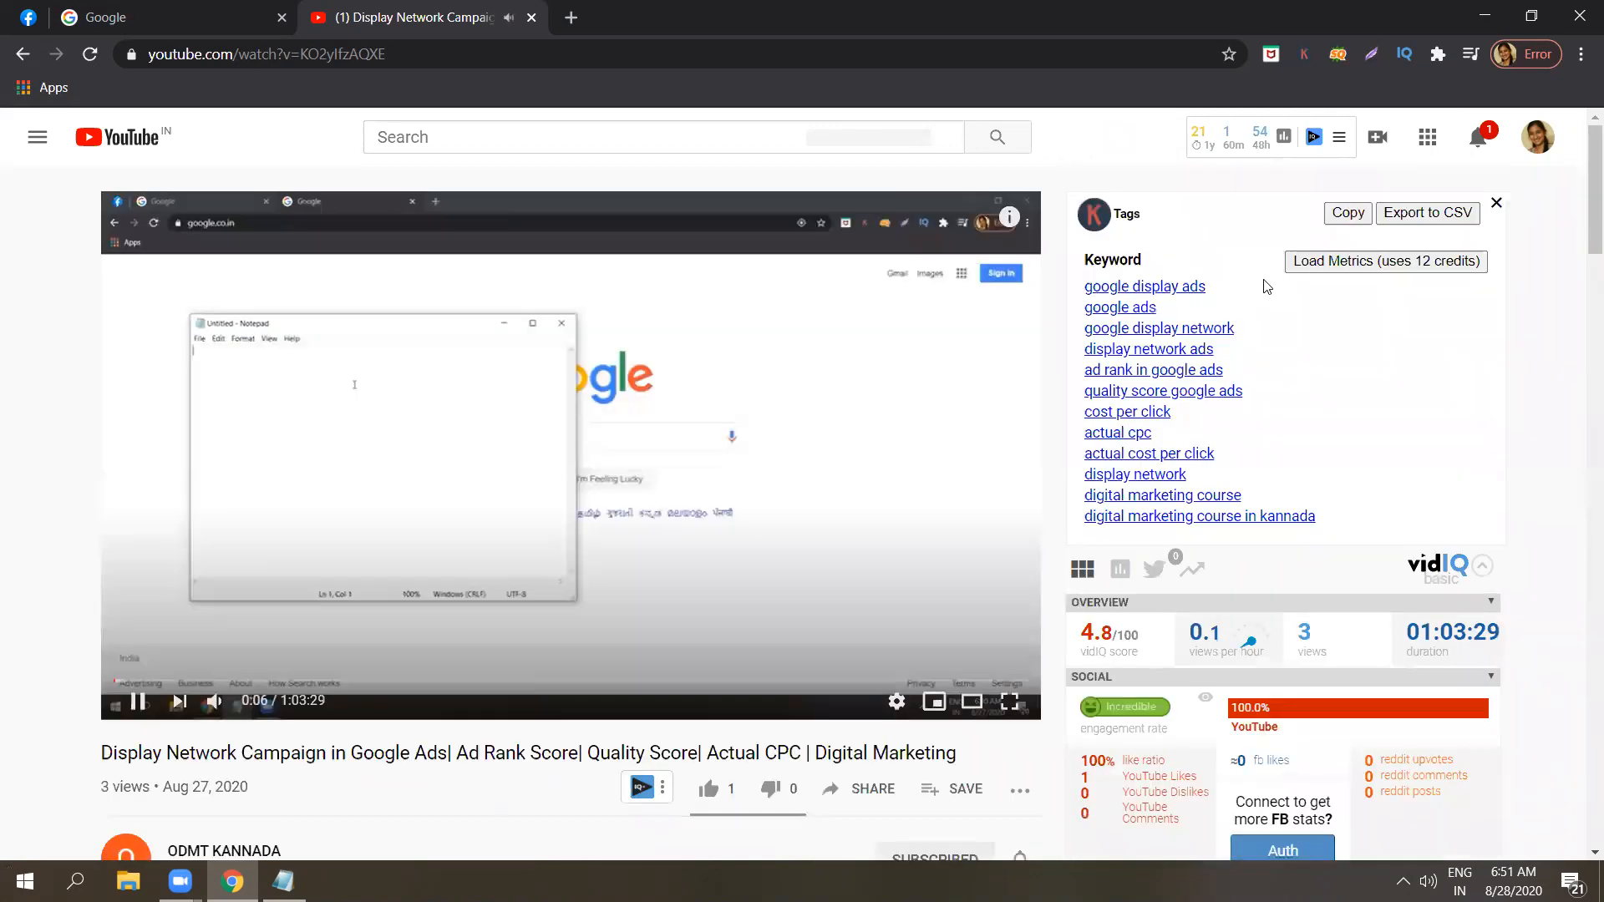
key("space")
Return to the YouTube home page, search for "digital marketing" and look over the ads among the results.
left_click(134, 139)
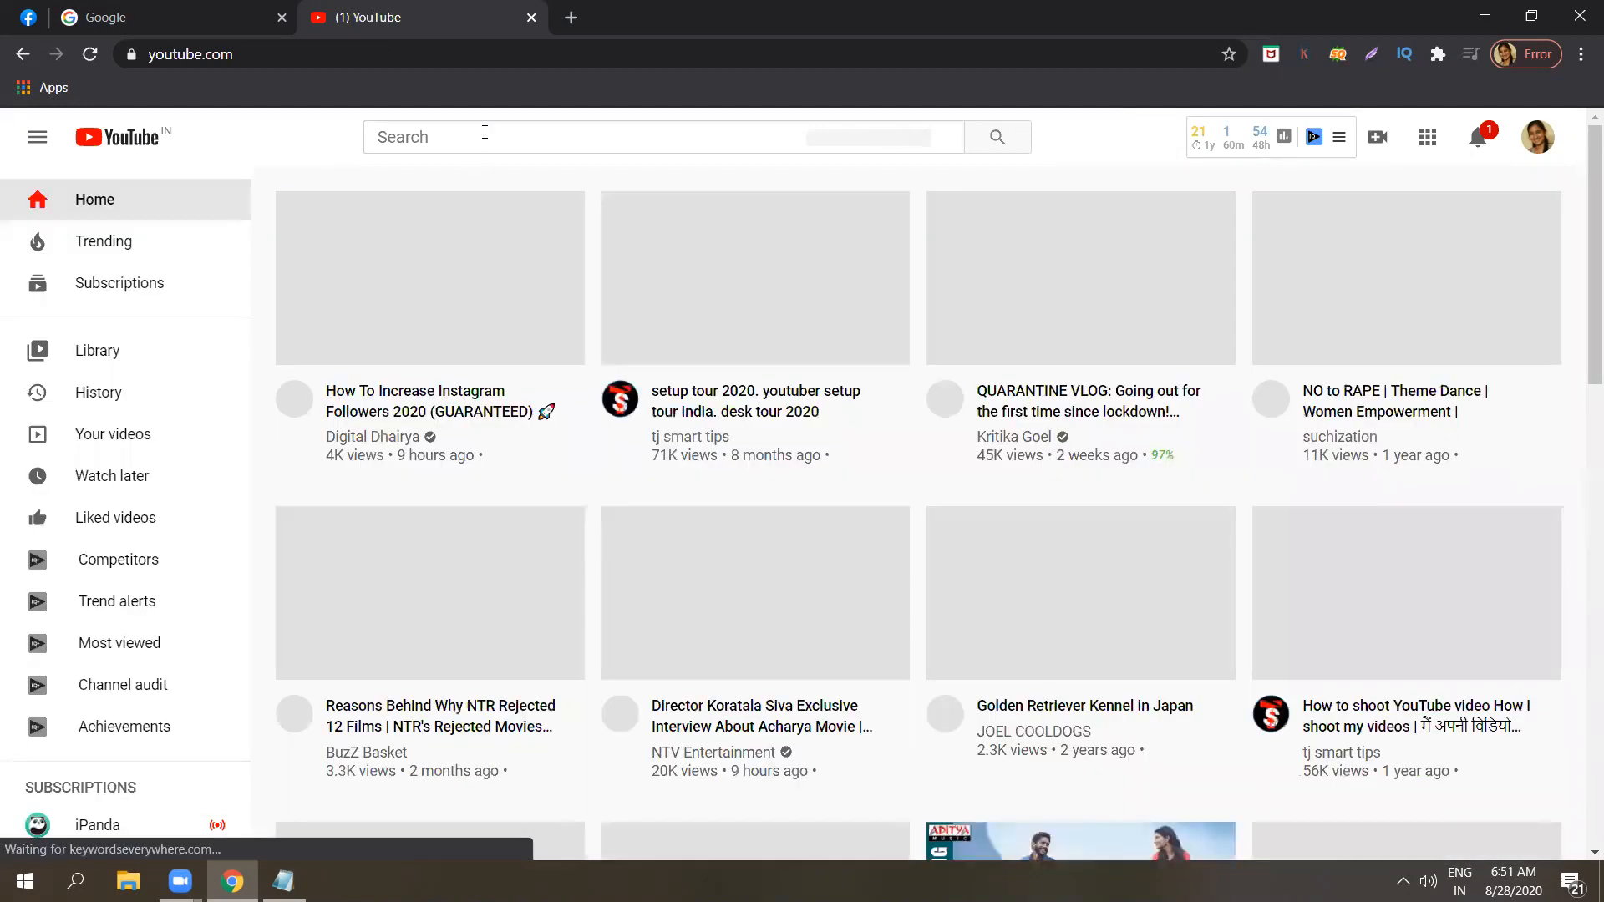
left_click(484, 132)
type("dig")
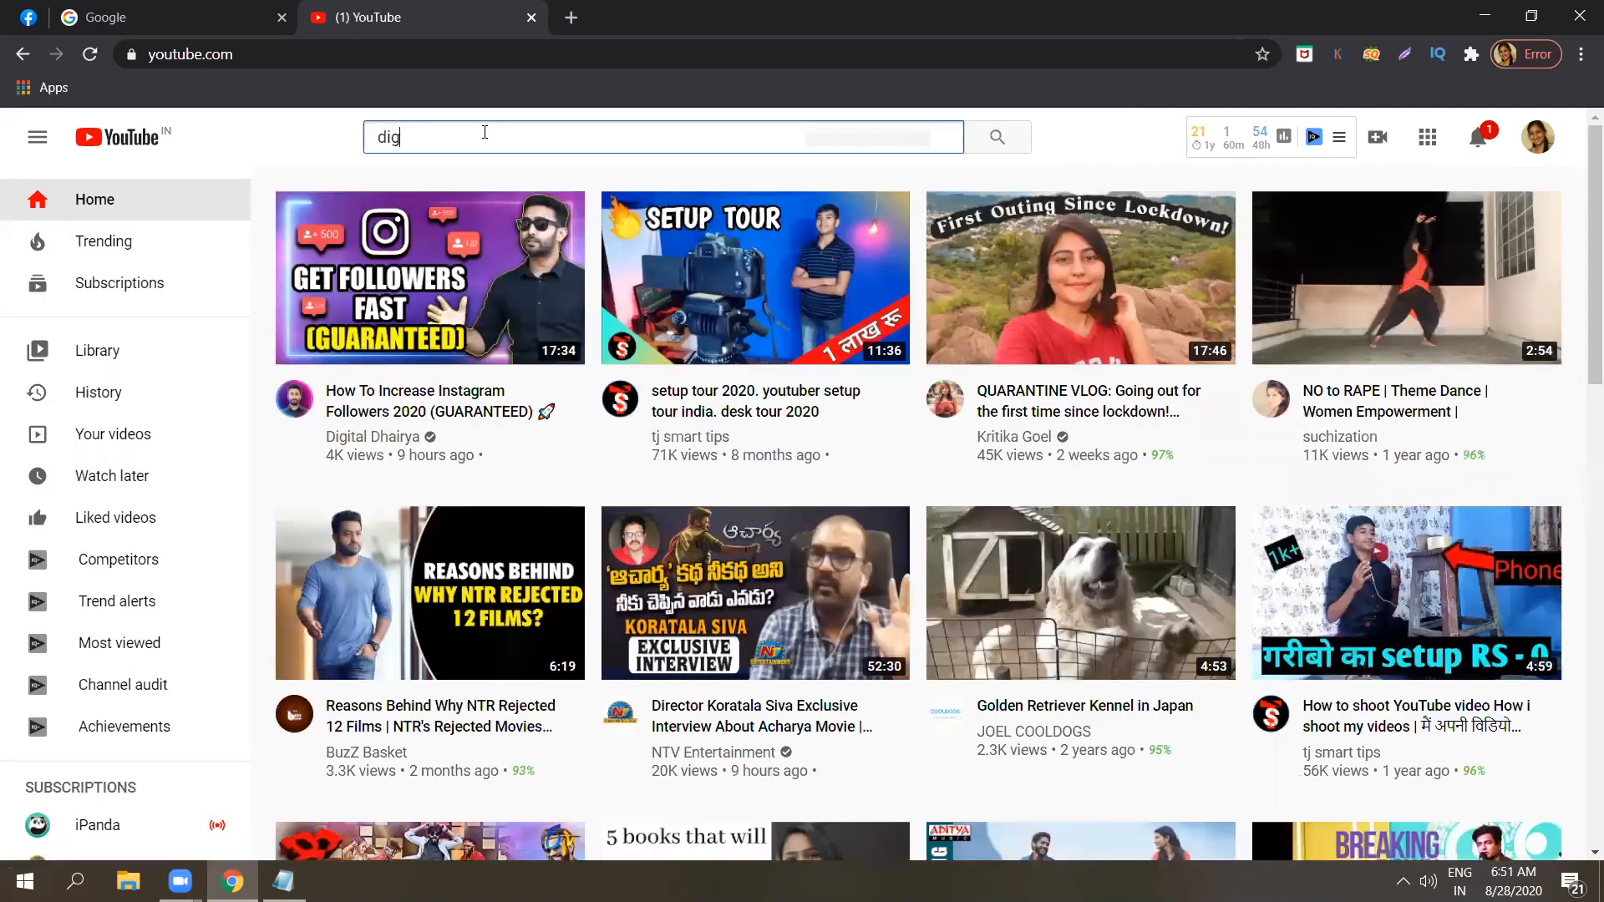
type("ital")
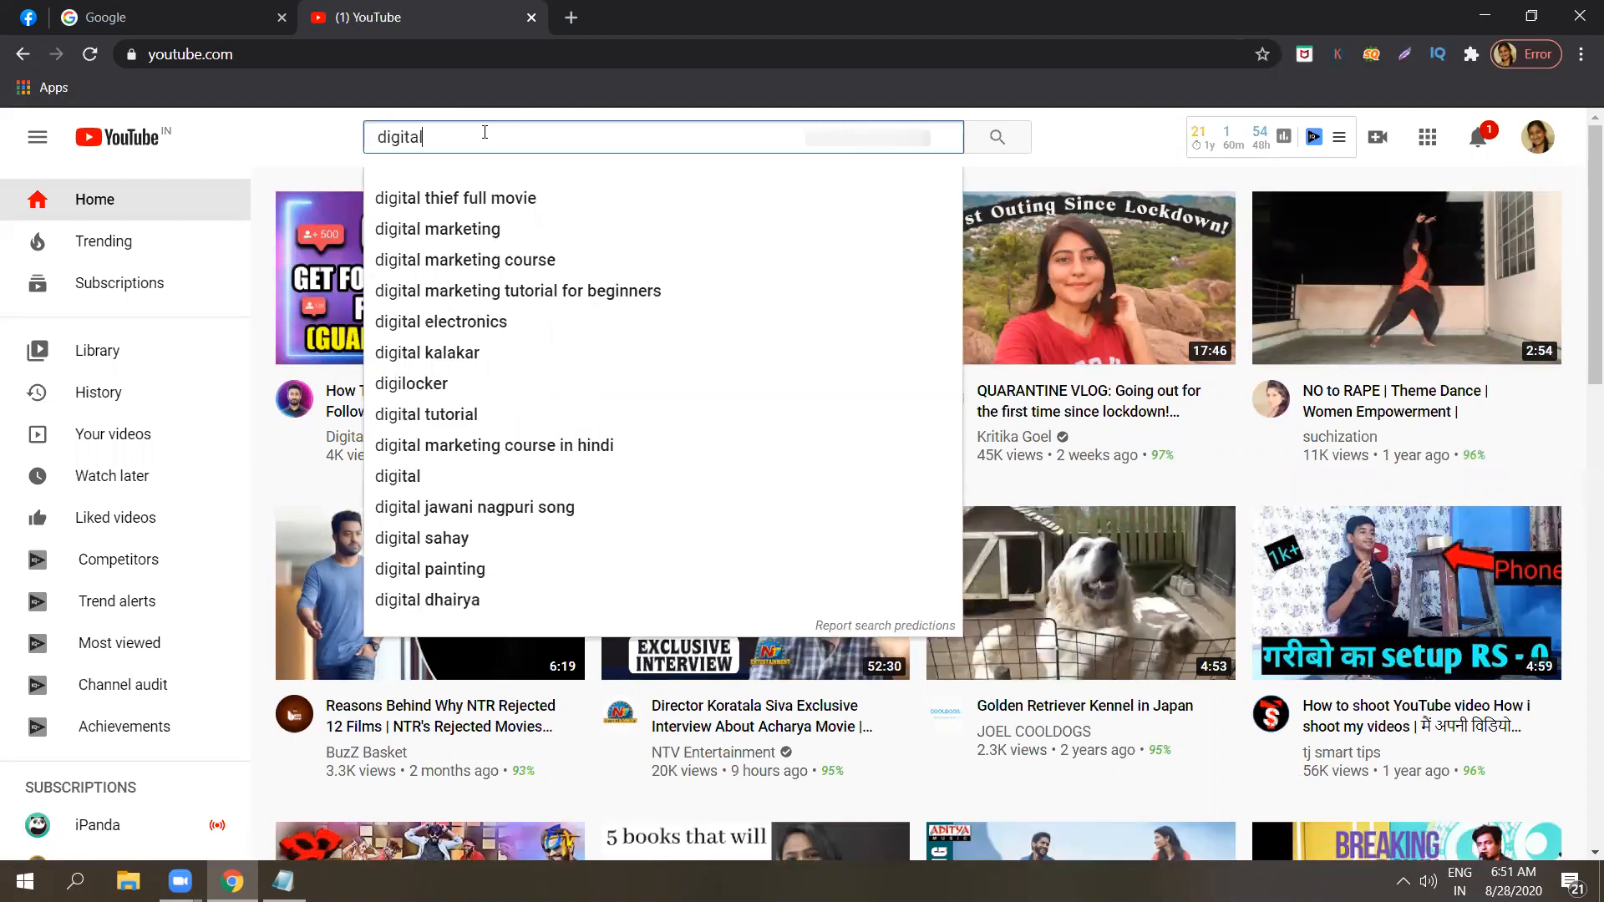
type(" marketing")
key("Return")
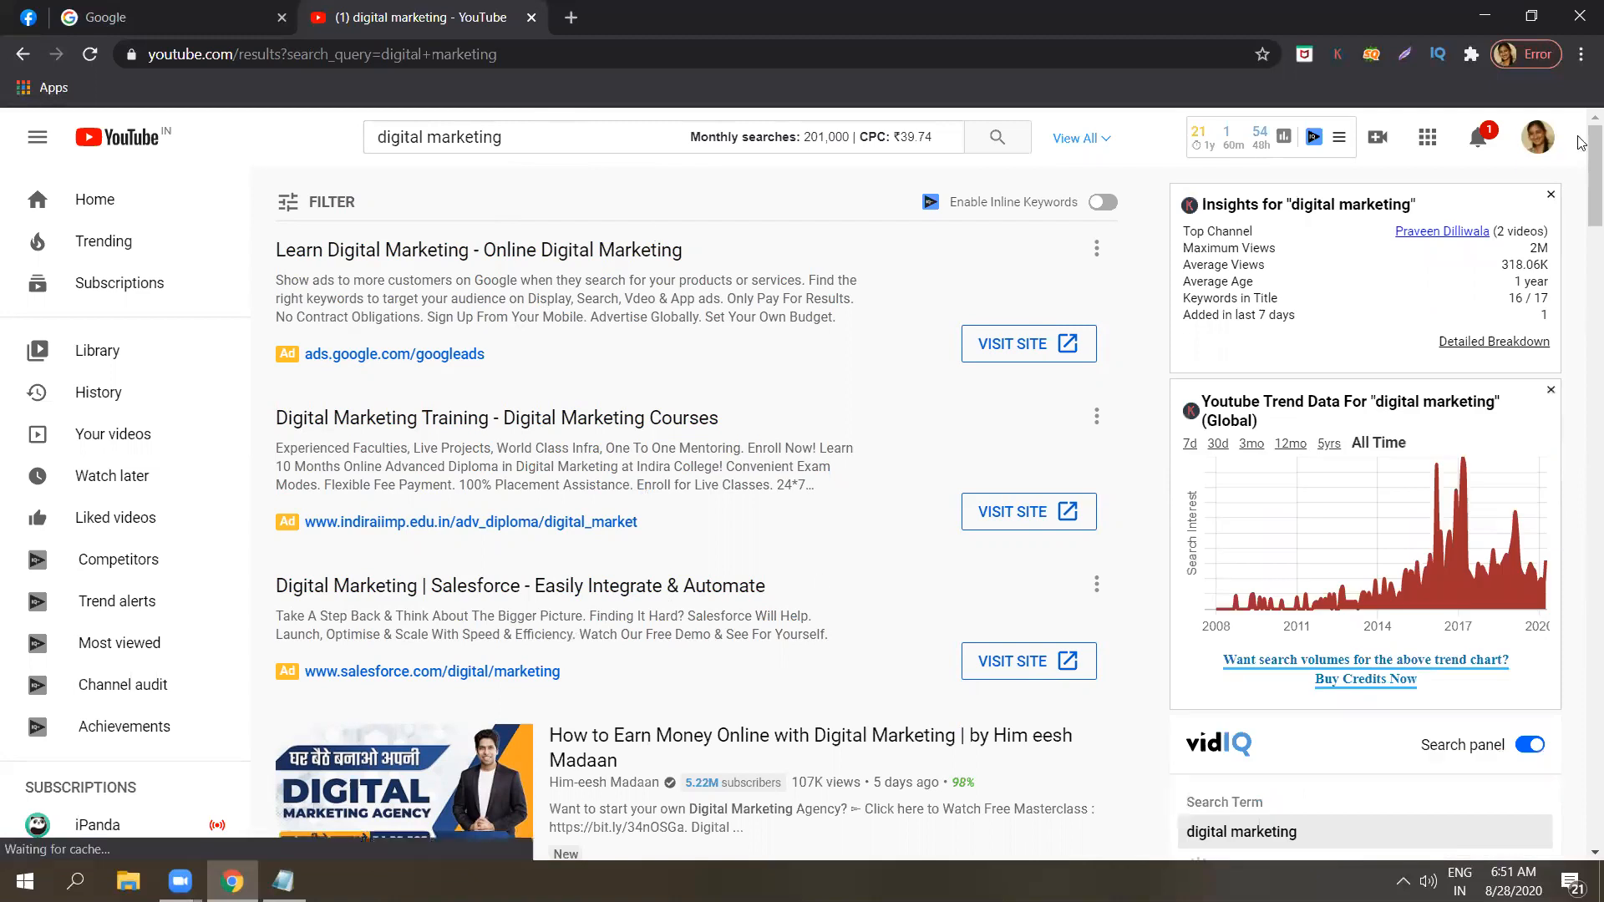
scroll(1474, 190, "down", 3)
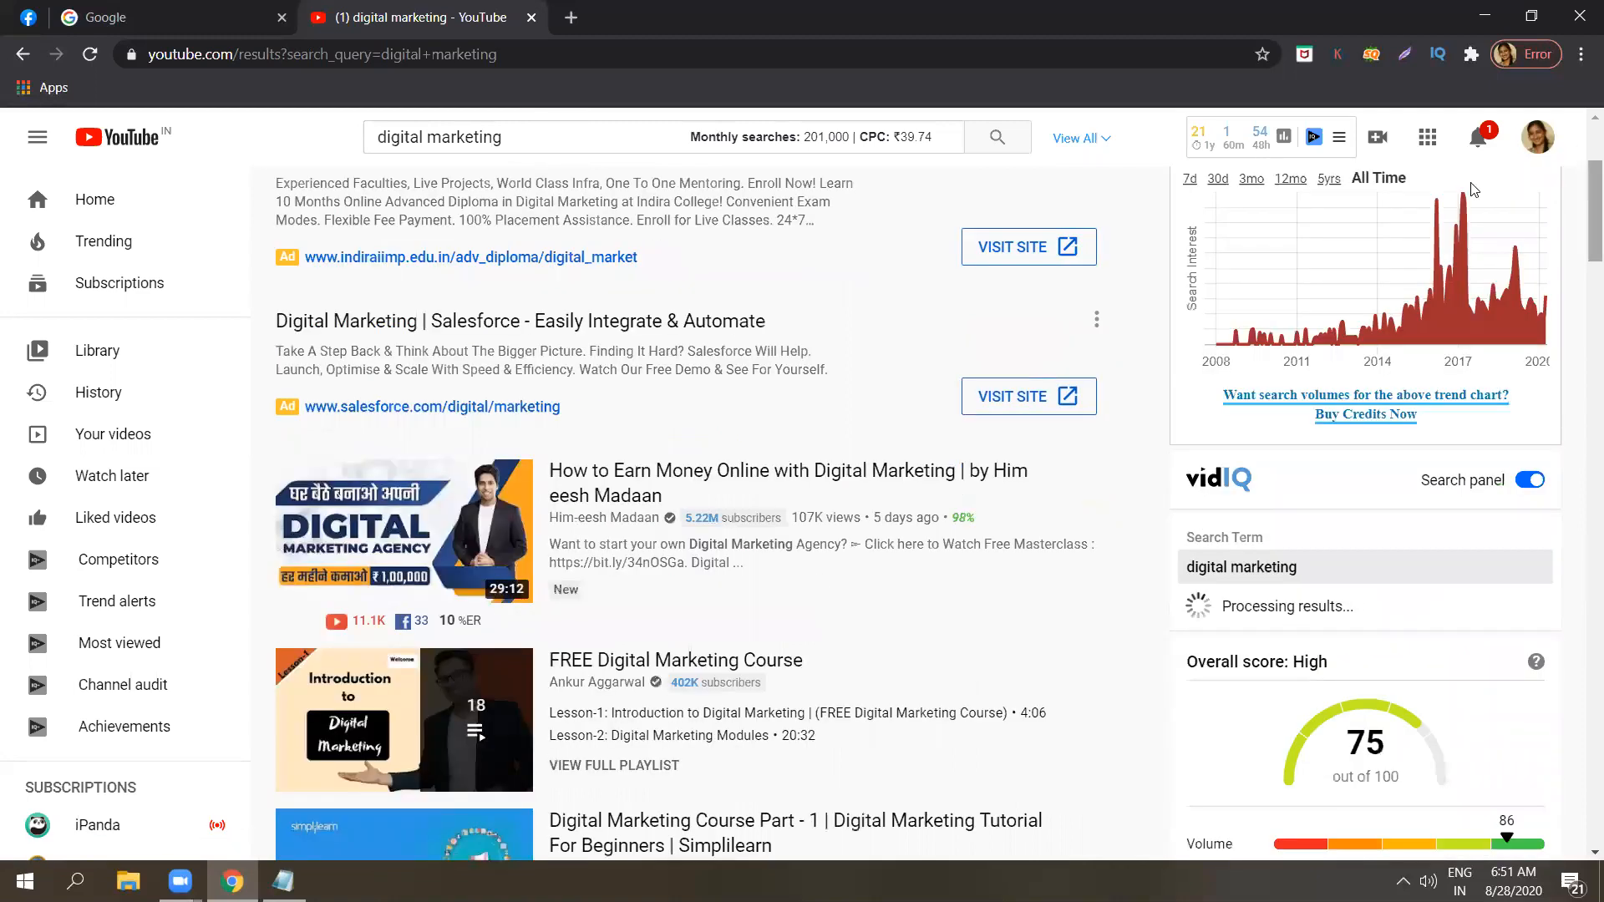
scroll(1474, 190, "up", 3)
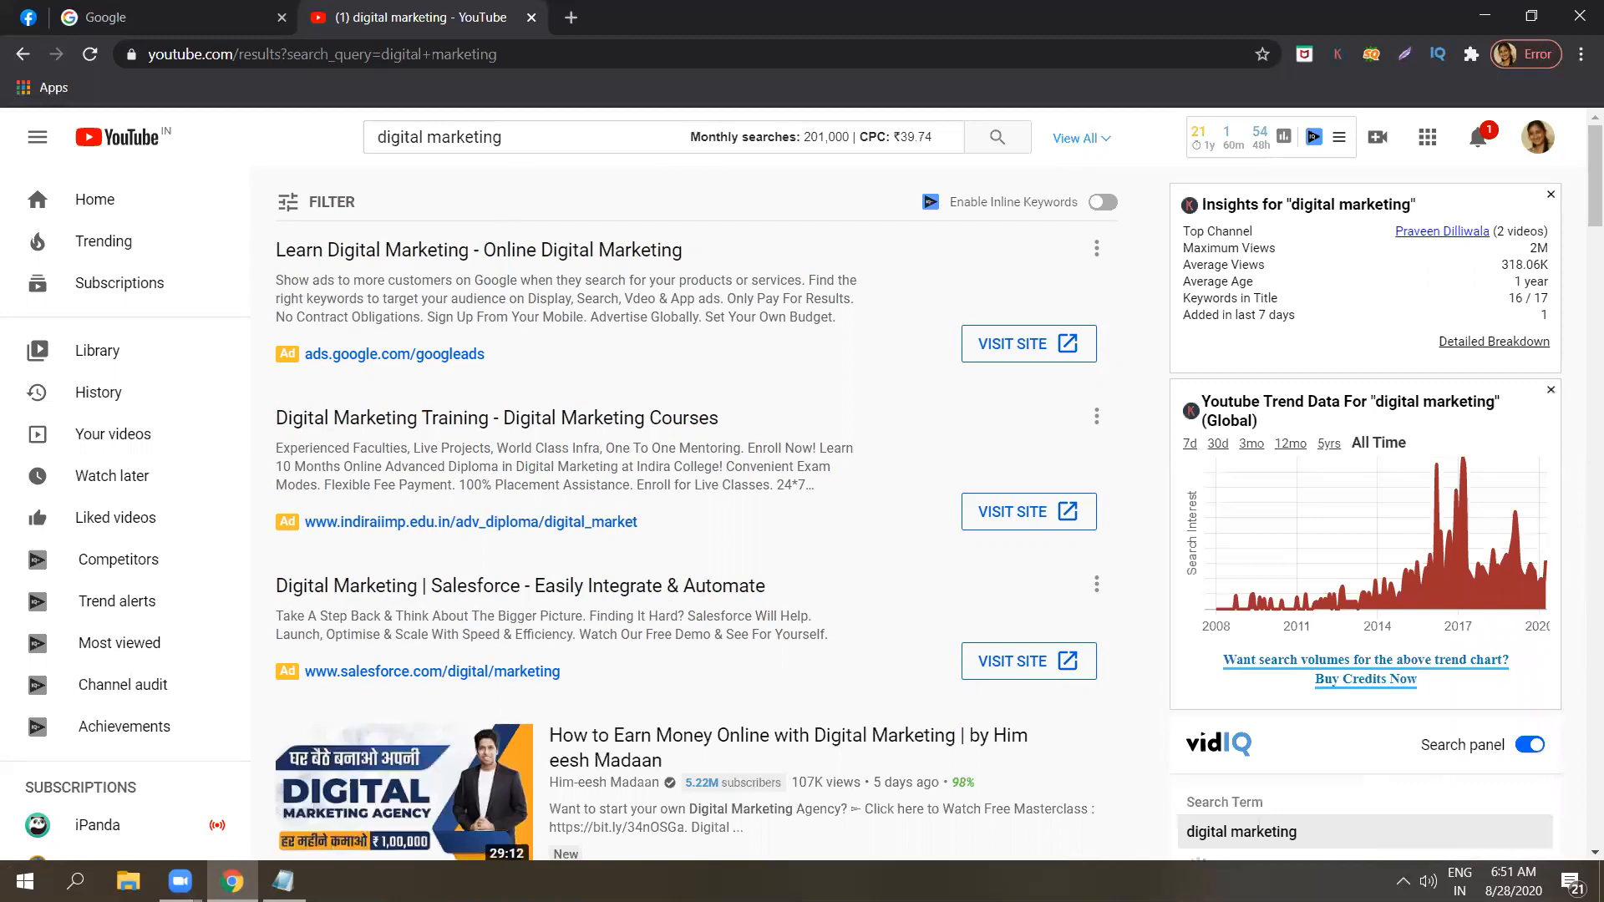
Bring the Notepad notes back and add a fourth list item reading "4. Out stream ads".
left_click(283, 881)
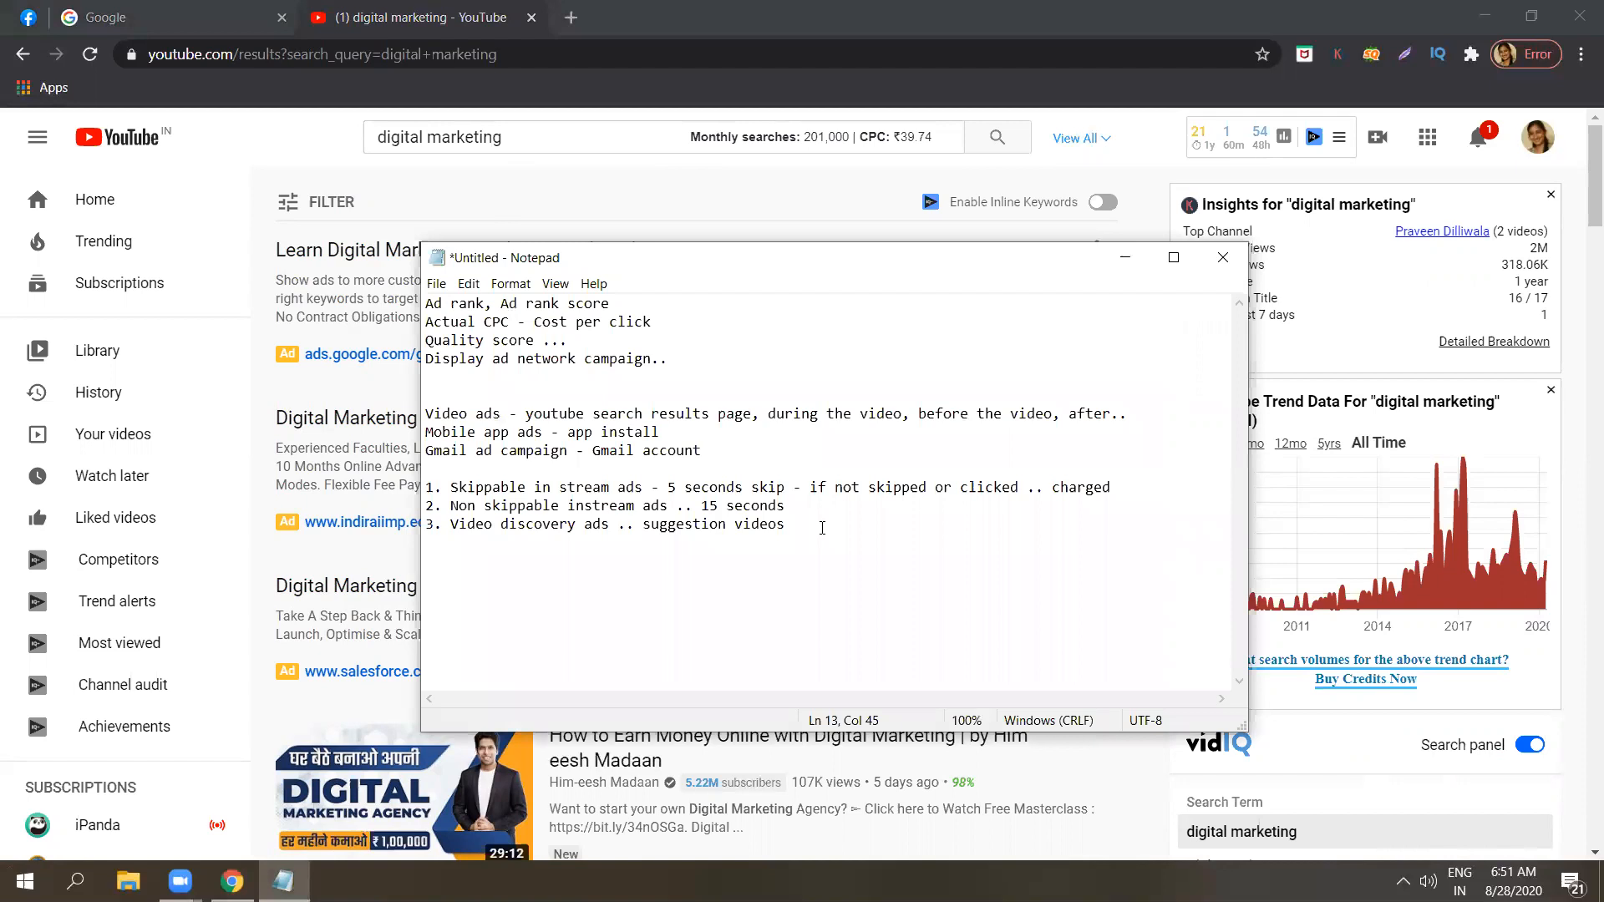
key("Return")
type("4.")
key("Caps_Lock")
type("Out st")
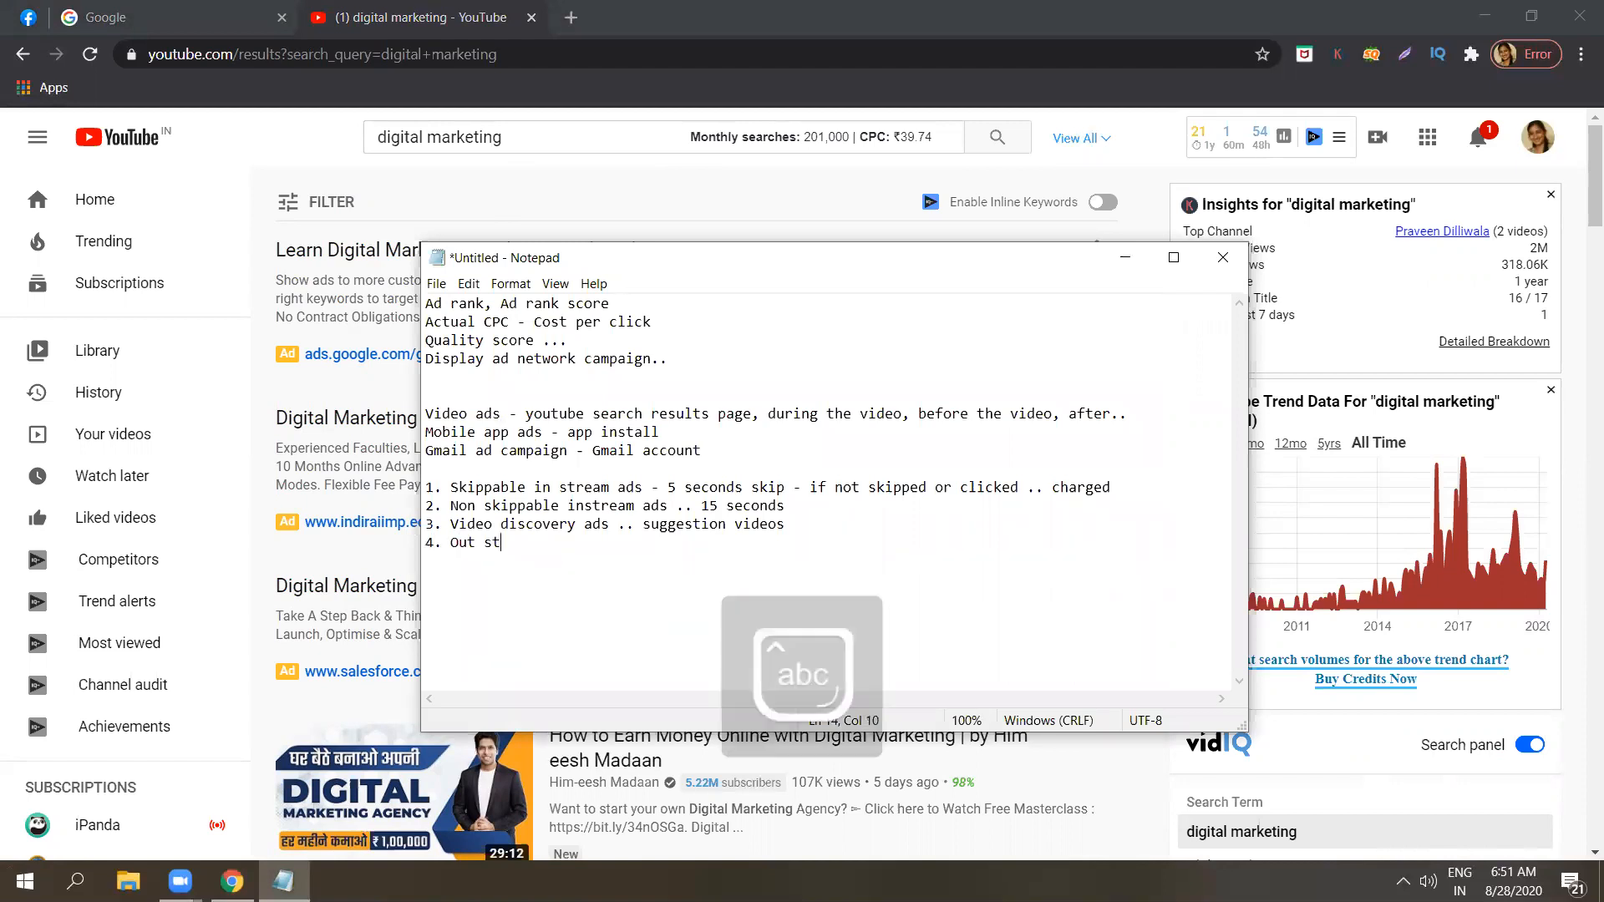
type("ream ads ")
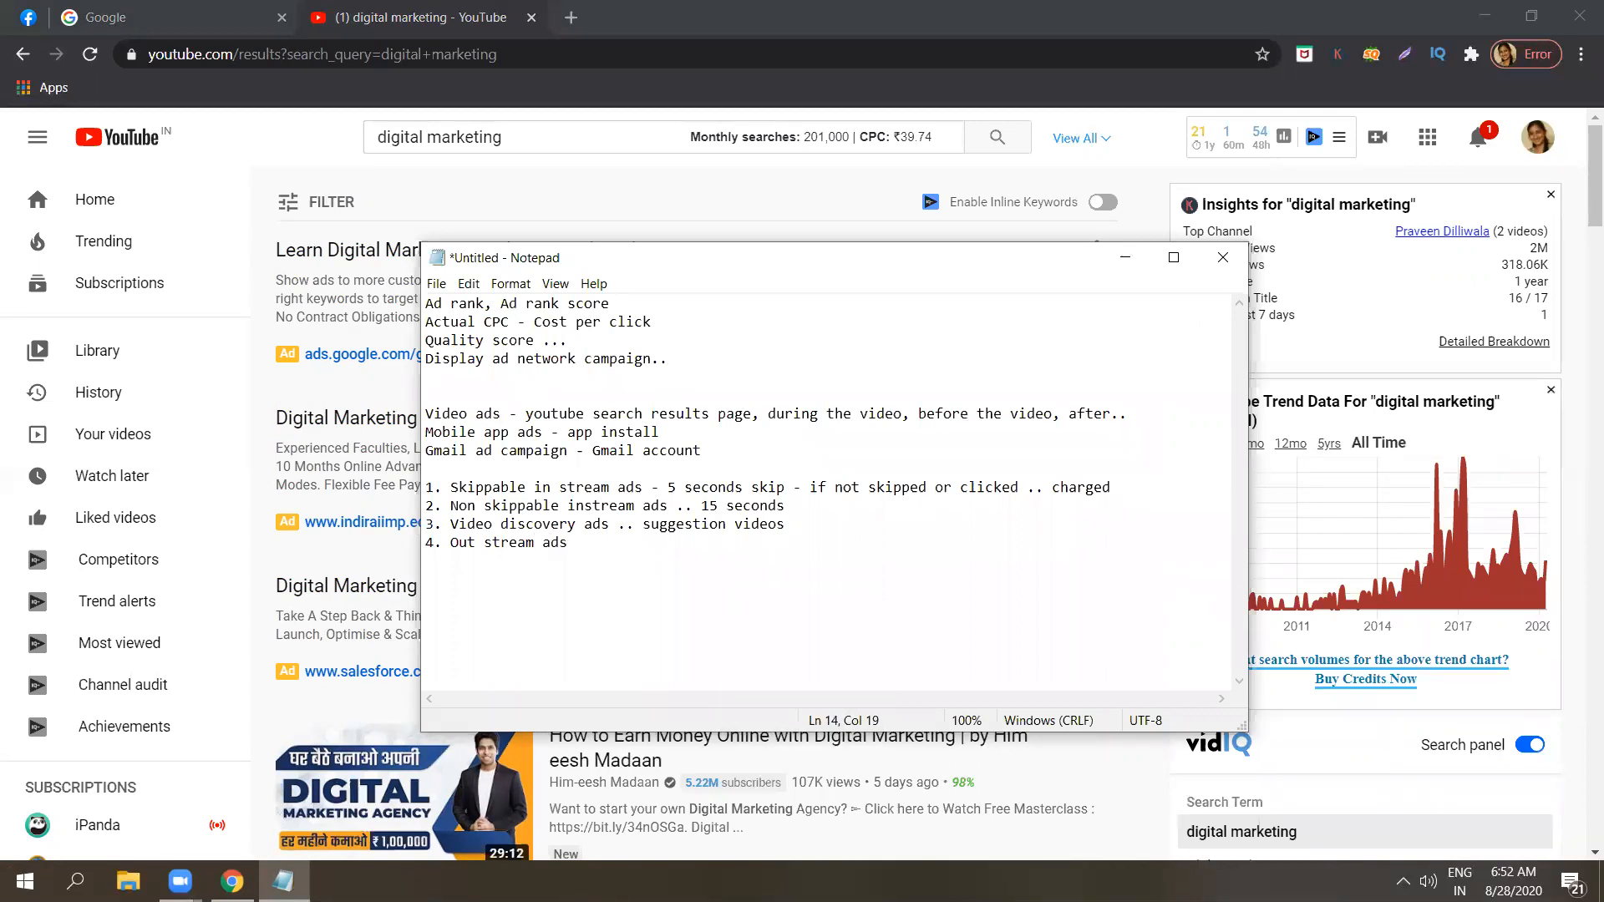
type("- mobile only - mobile apps..")
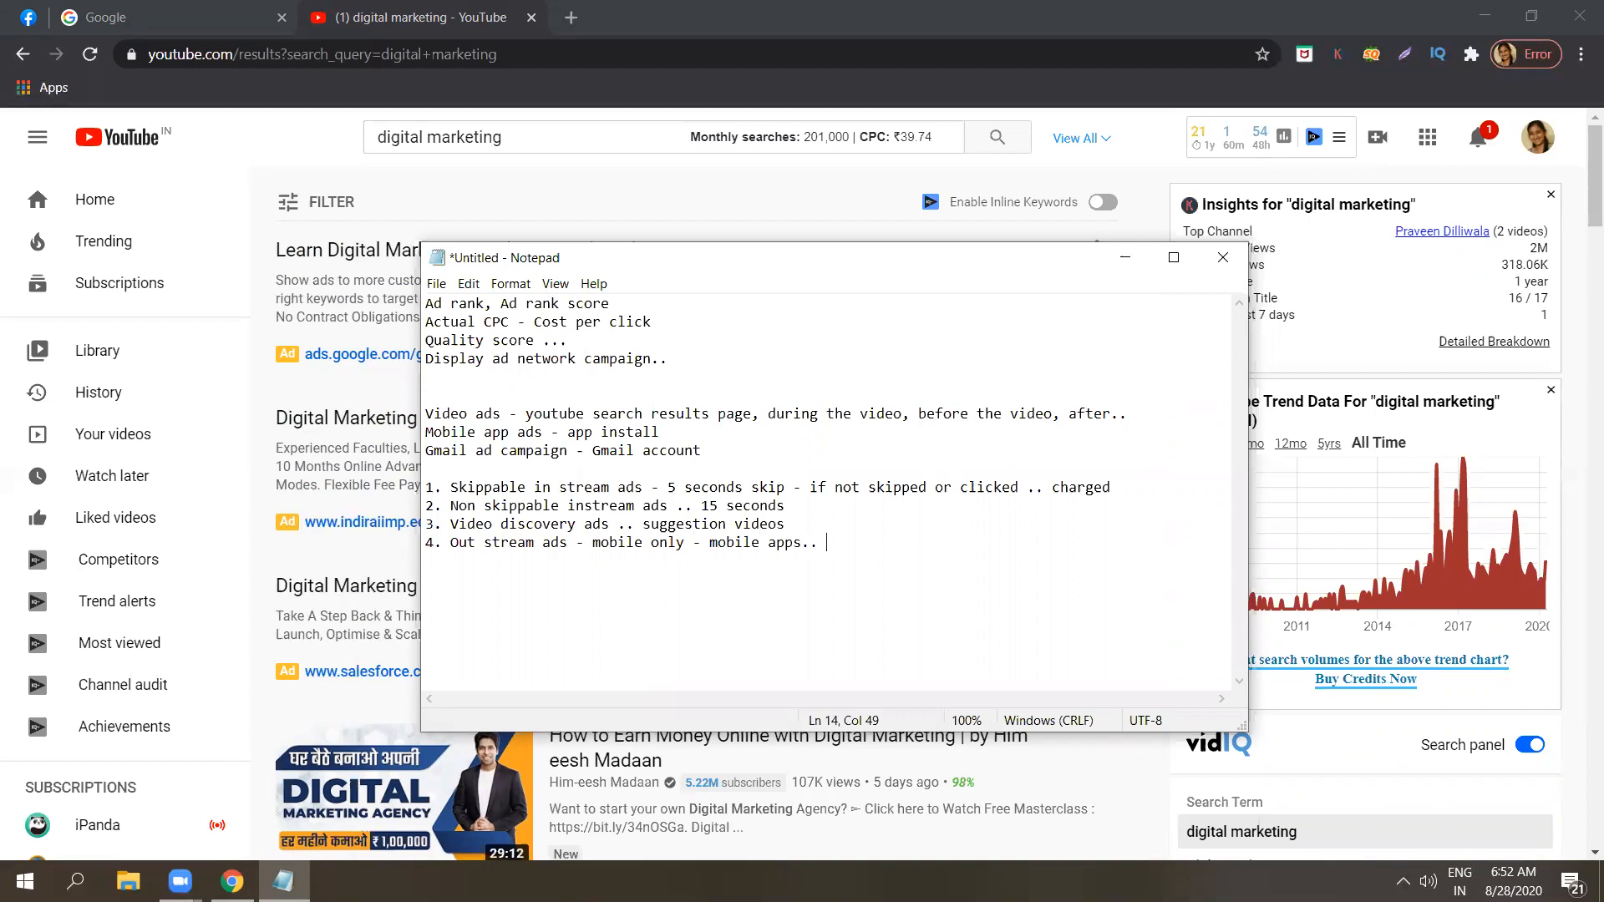
Add a fifth list item for bumper ads and dismiss the antivirus alert.
key("Return")
type("5")
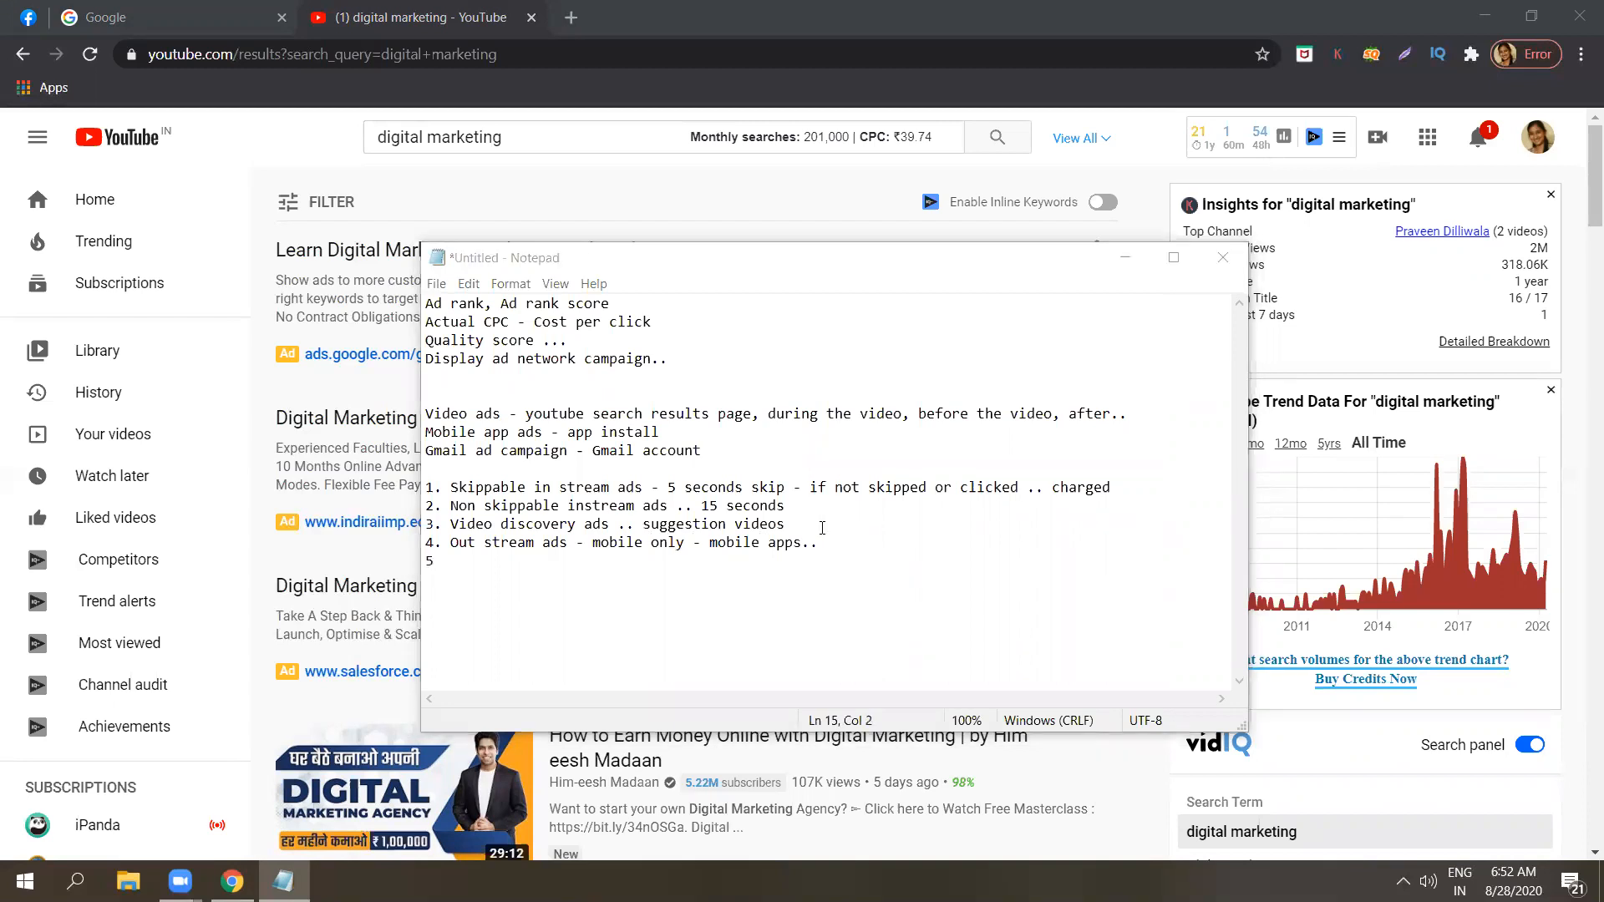
left_click(673, 560)
type(".")
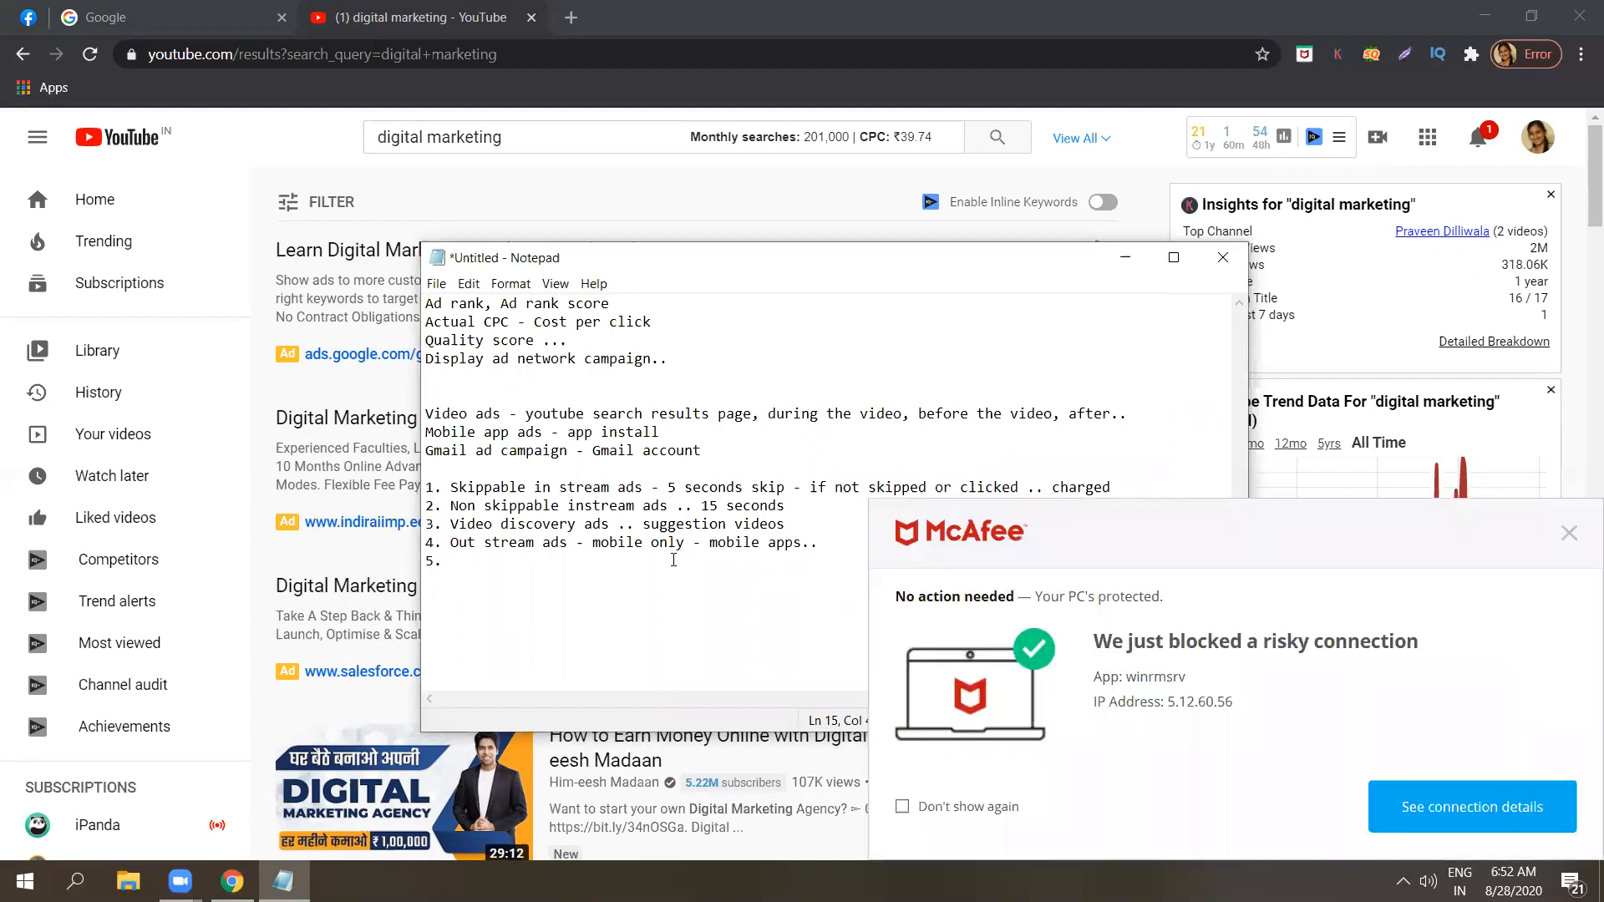
key("Caps_Lock")
type("B")
key("Caps_Lock")
type("umbe")
type("r ads")
left_click(1568, 535)
left_click(1568, 534)
Correct the spelling of "Bumper" in the fifth item and append "- 5 or 6 seconds.." to it.
left_click(482, 560)
key("BackSpace")
type("p")
left_click(546, 559)
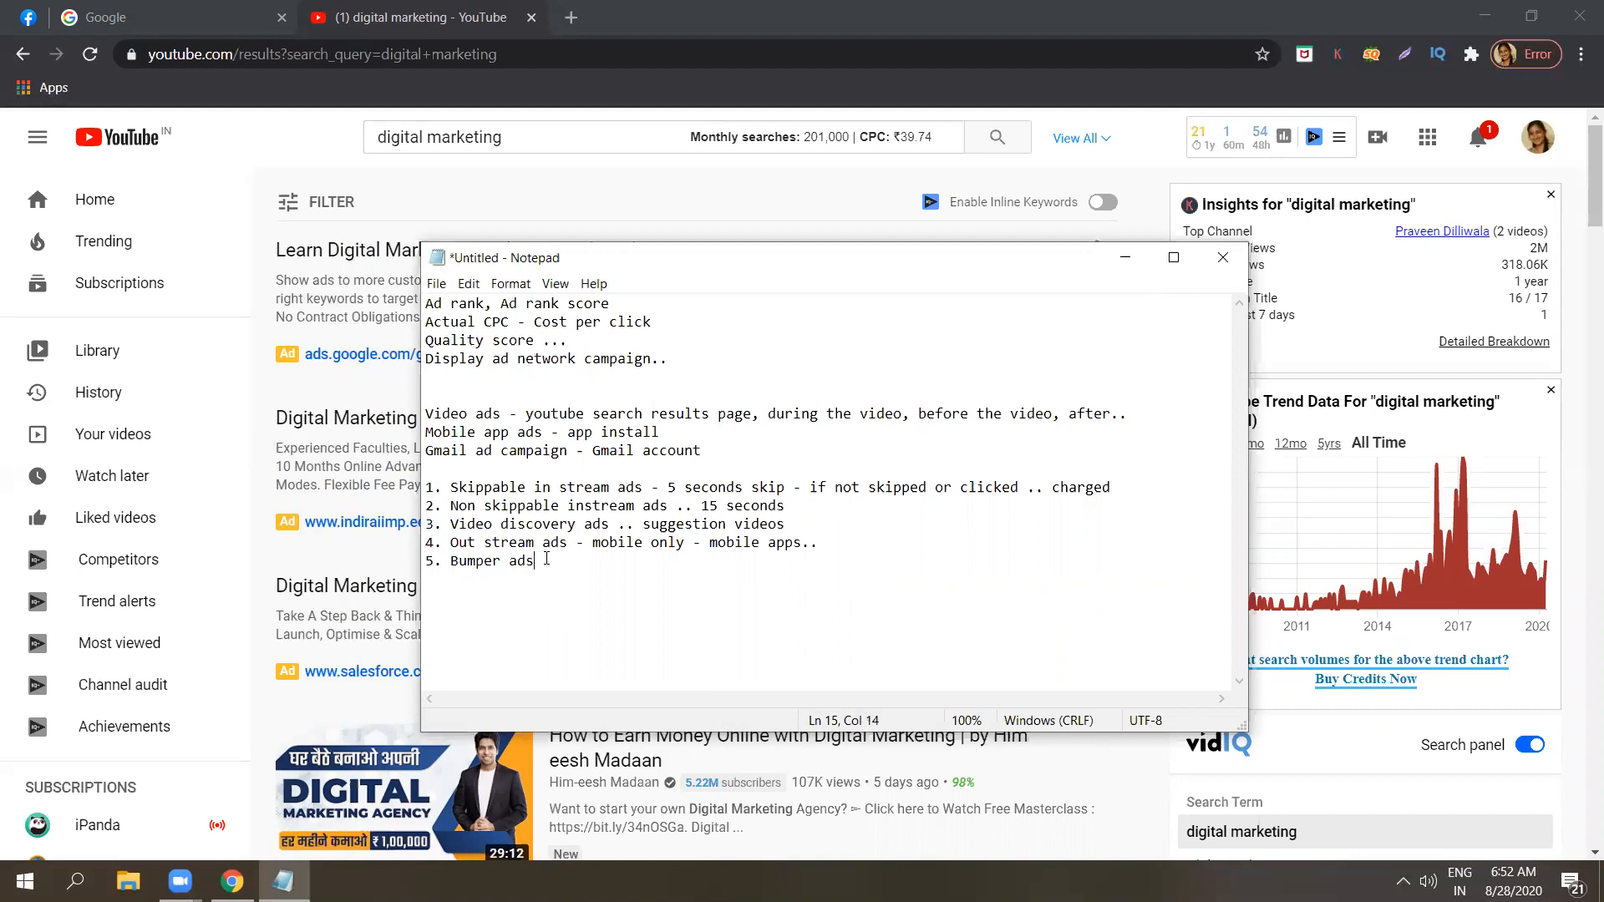
type("-")
type("5 or 6 seconds..")
Add a sixth list item reading "6. Youtube masterhead ads - cost per day..".
key("Return")
type("6. Y")
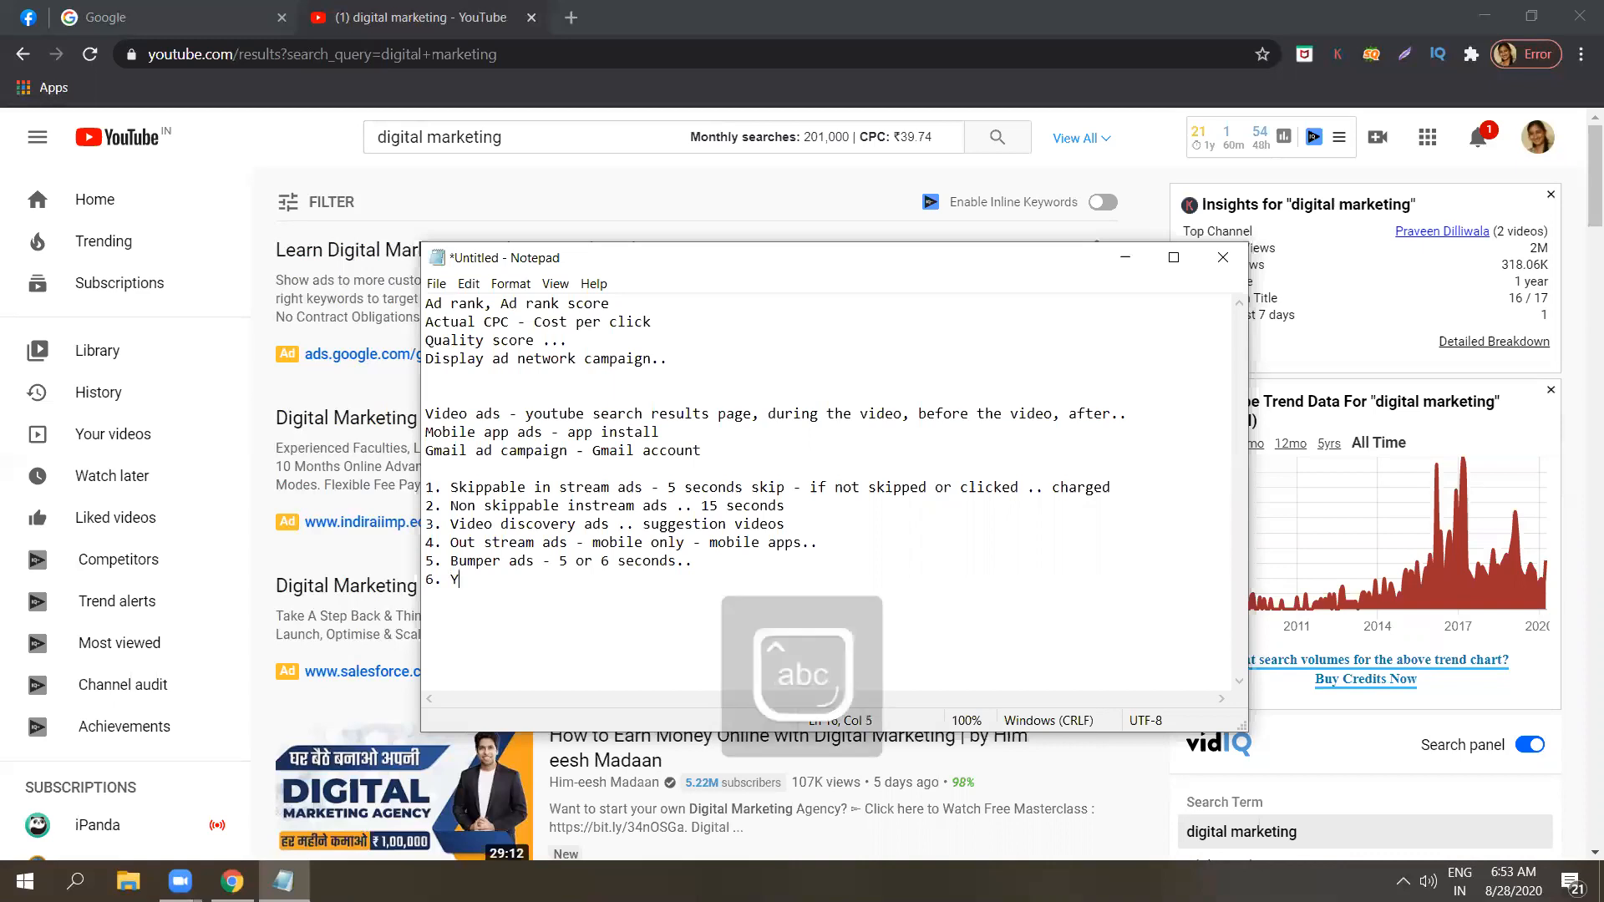
type("outube masterhead ads ")
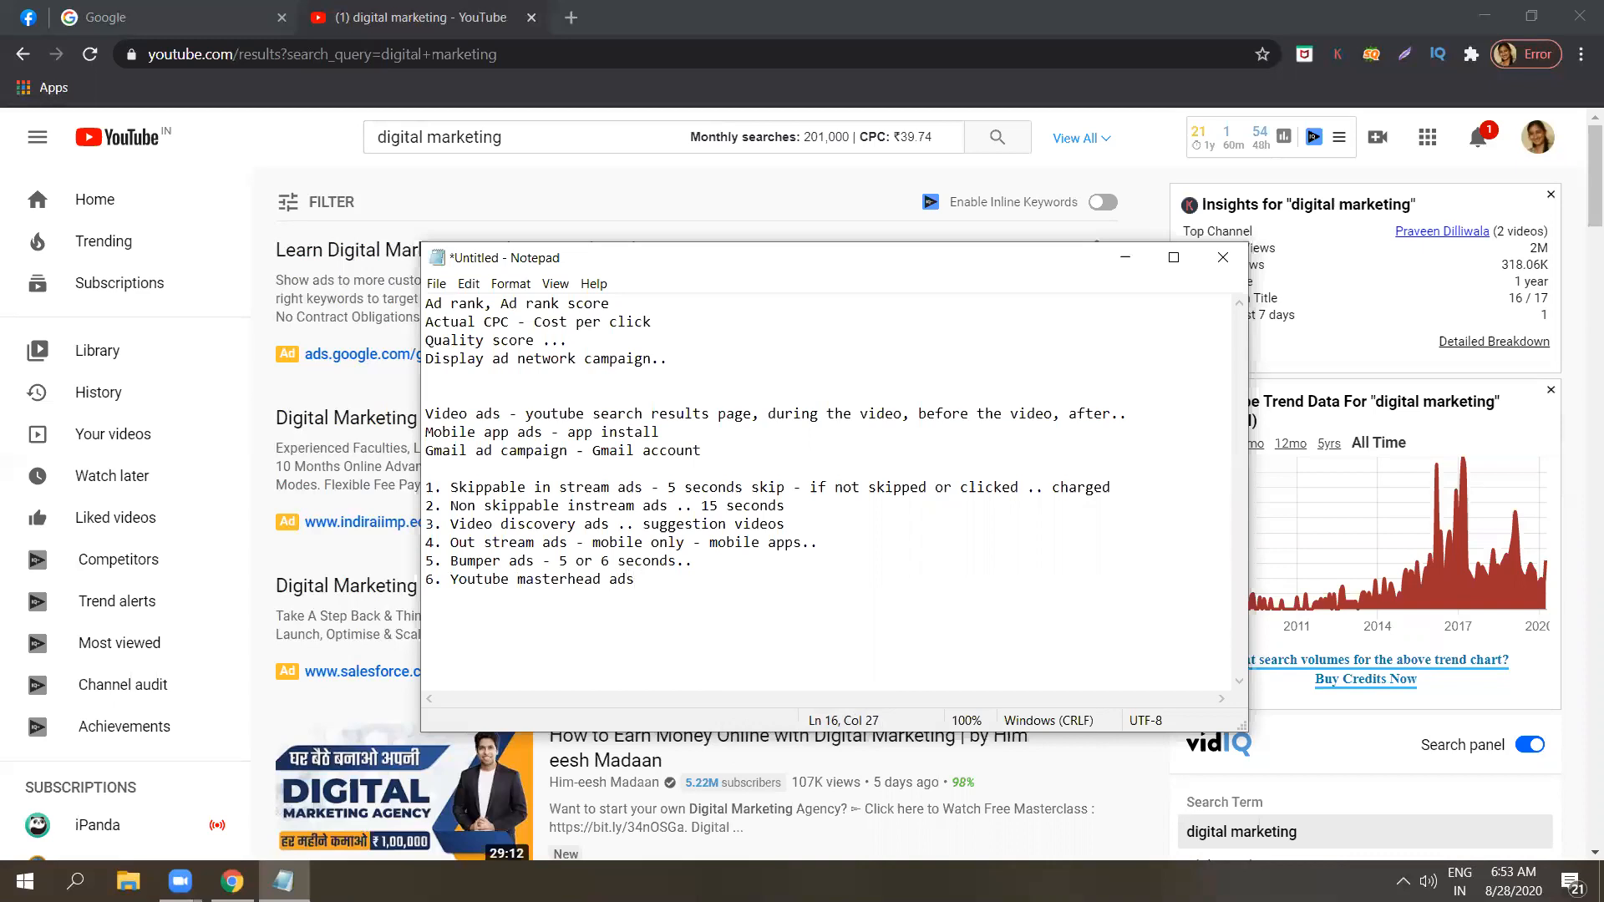
type("- cost per day..")
Switch to YouTube, go to its home page, clear the search text and open the notifications.
left_click(148, 155)
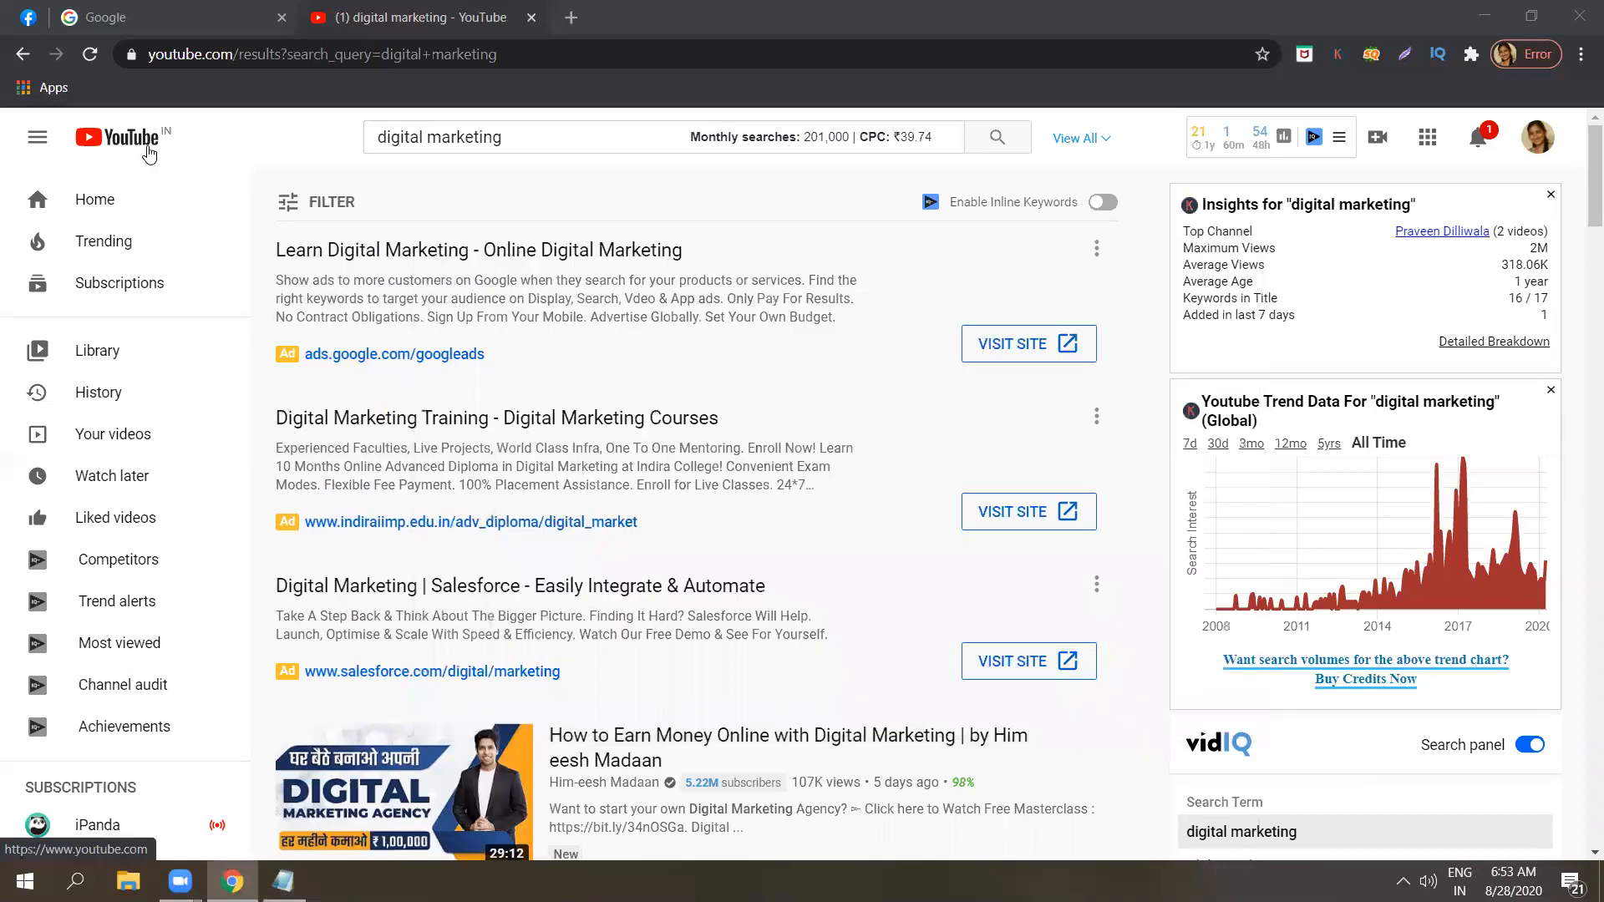
left_click(149, 154)
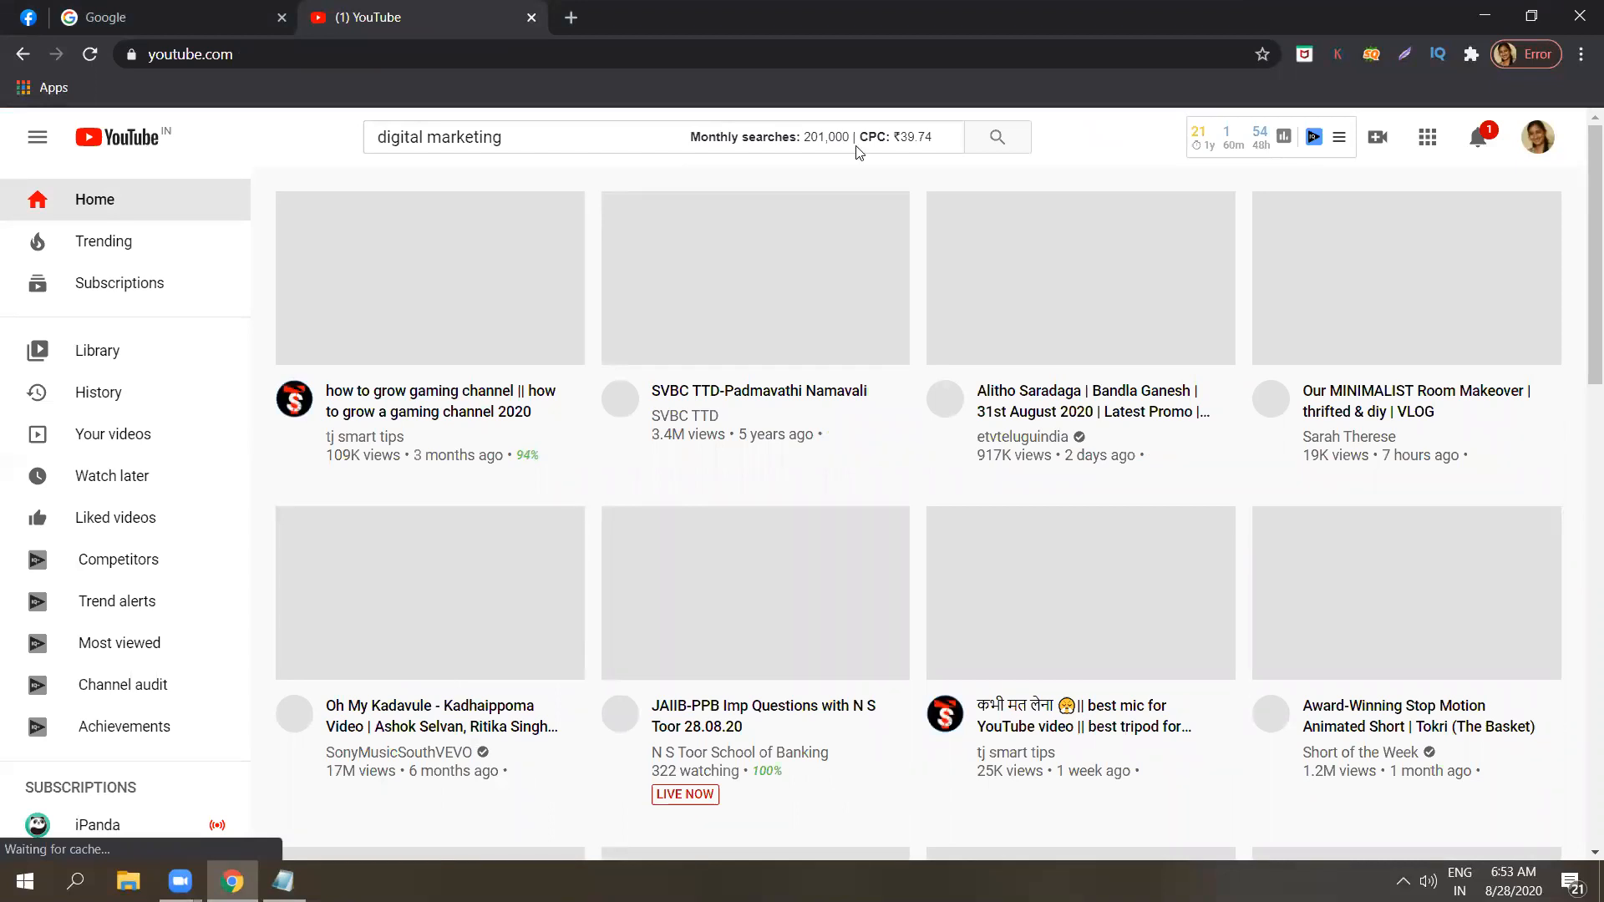
triple_click(572, 139)
key("BackSpace")
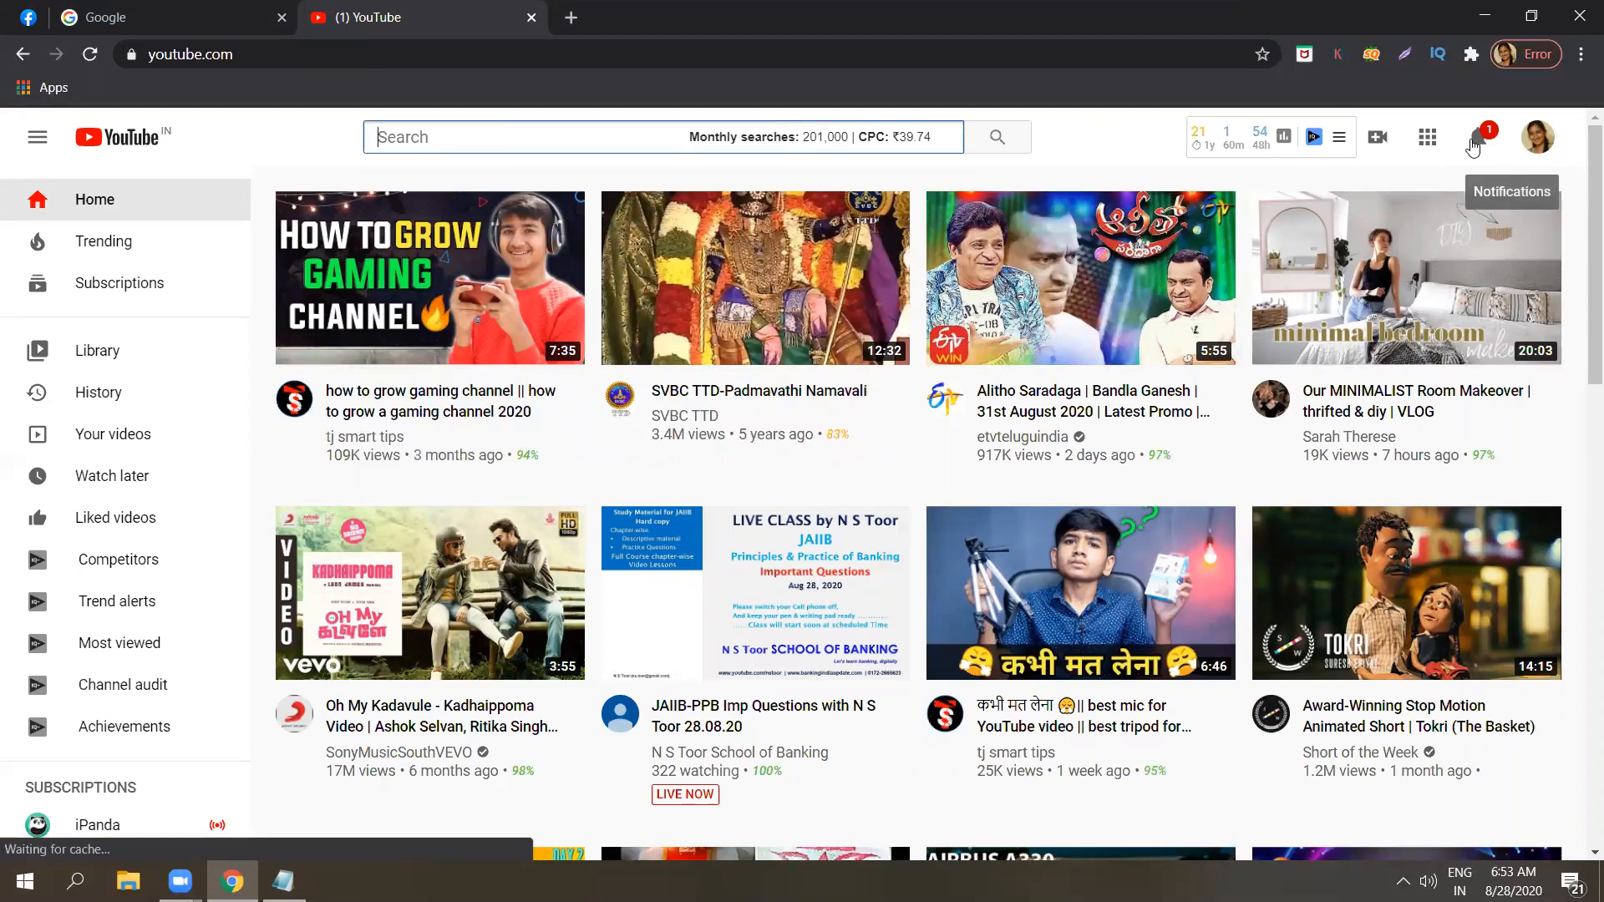
left_click(1472, 142)
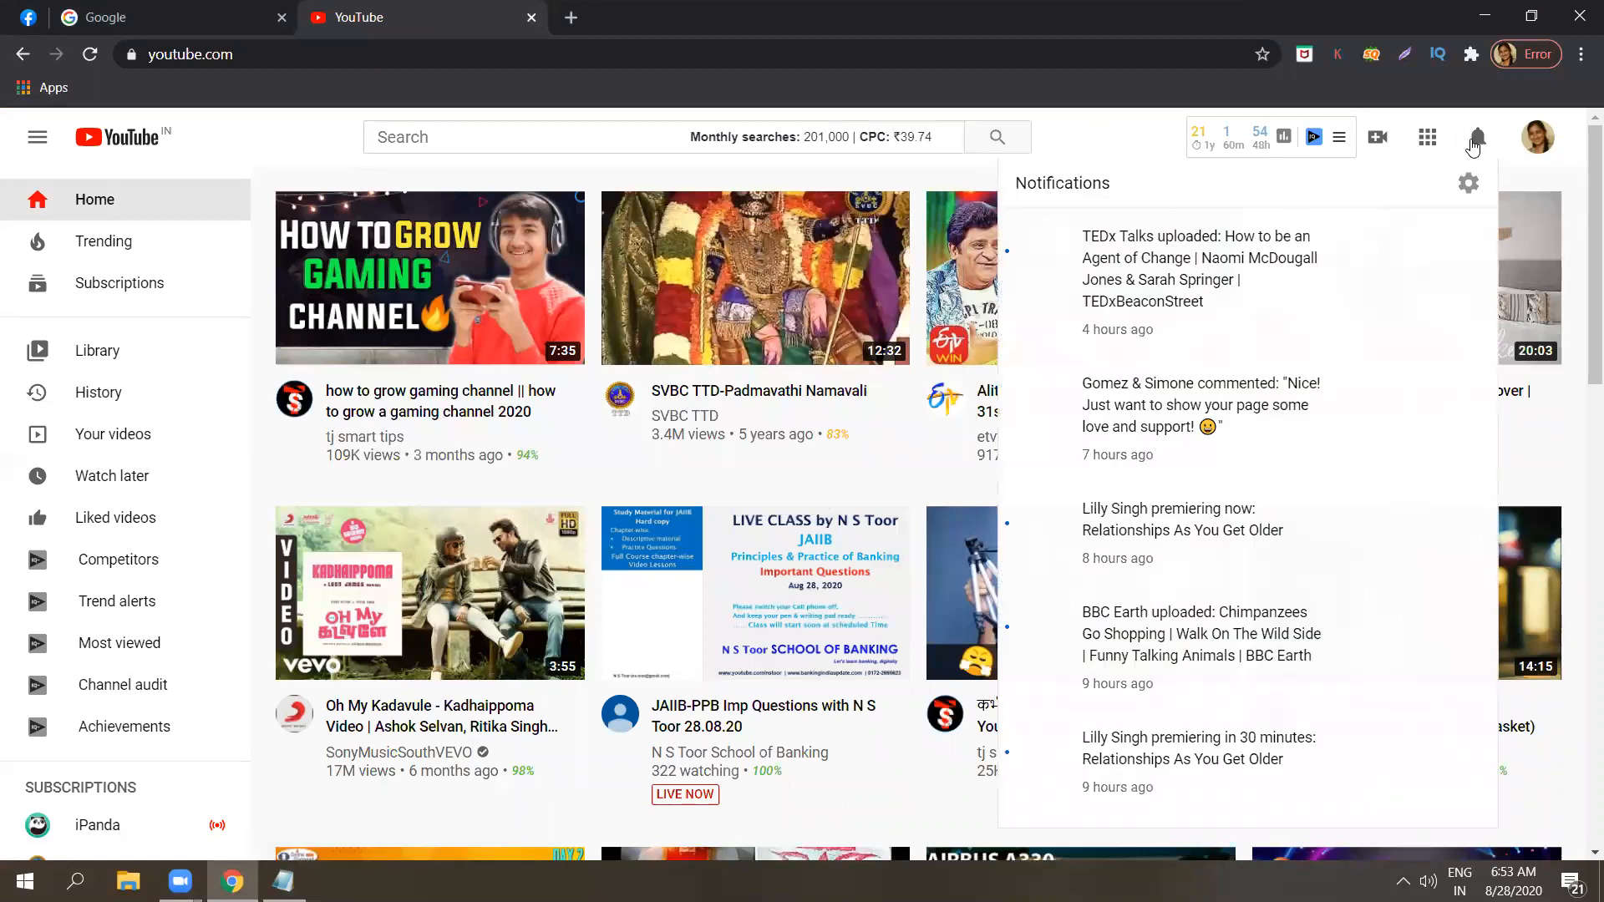
Close the notifications and look through the suggested videos on the YouTube home page.
left_click(1473, 145)
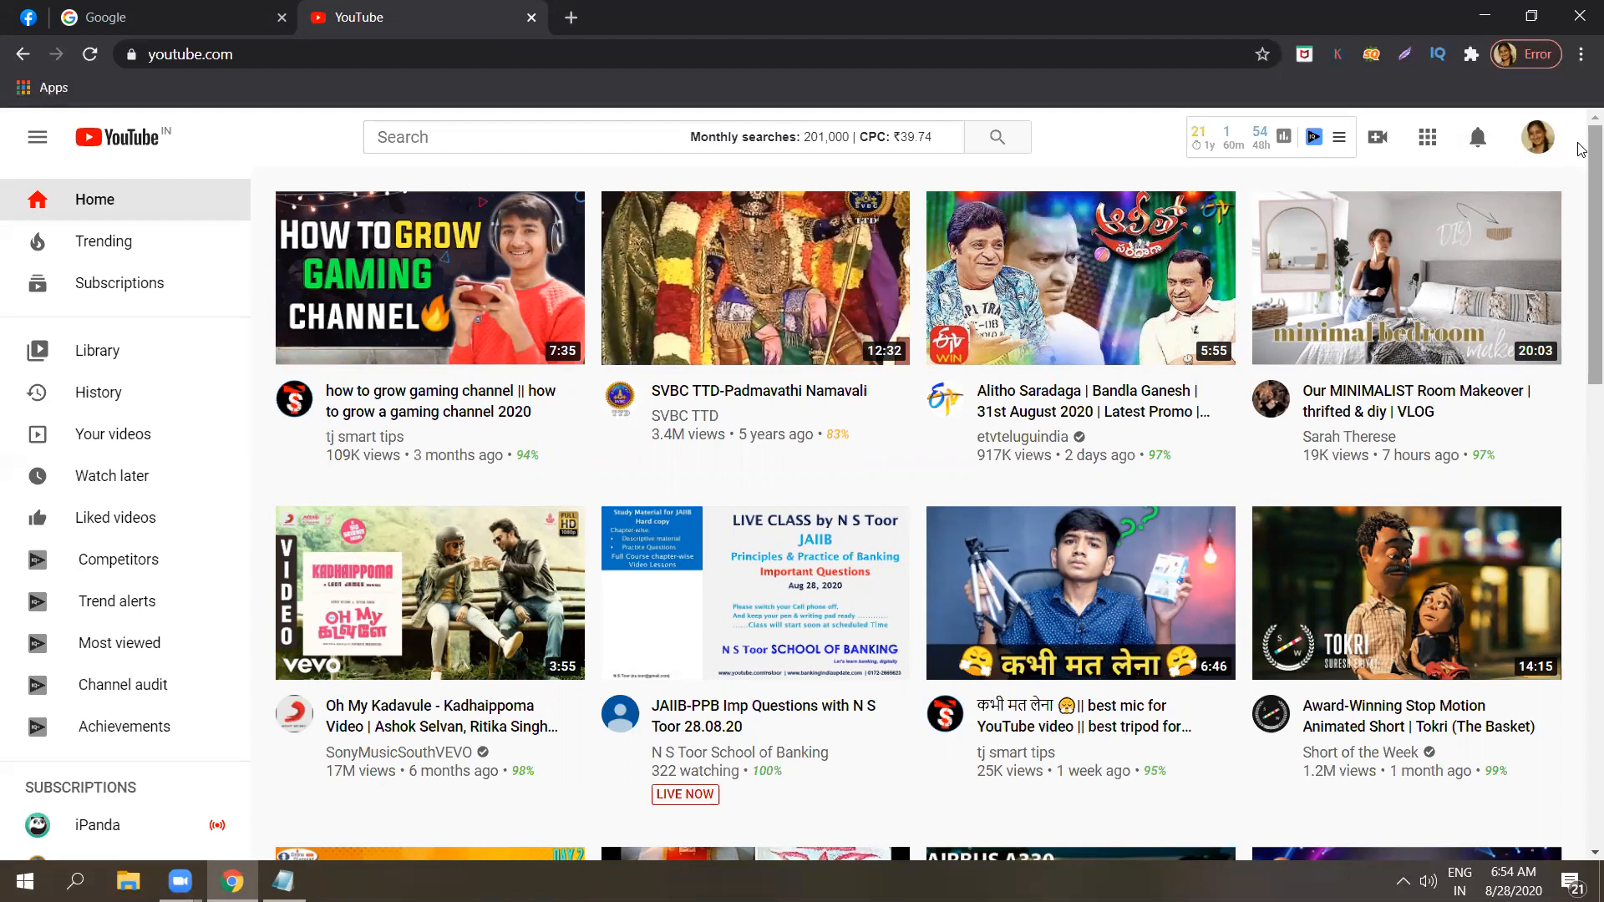
scroll(1581, 200, "down", 3)
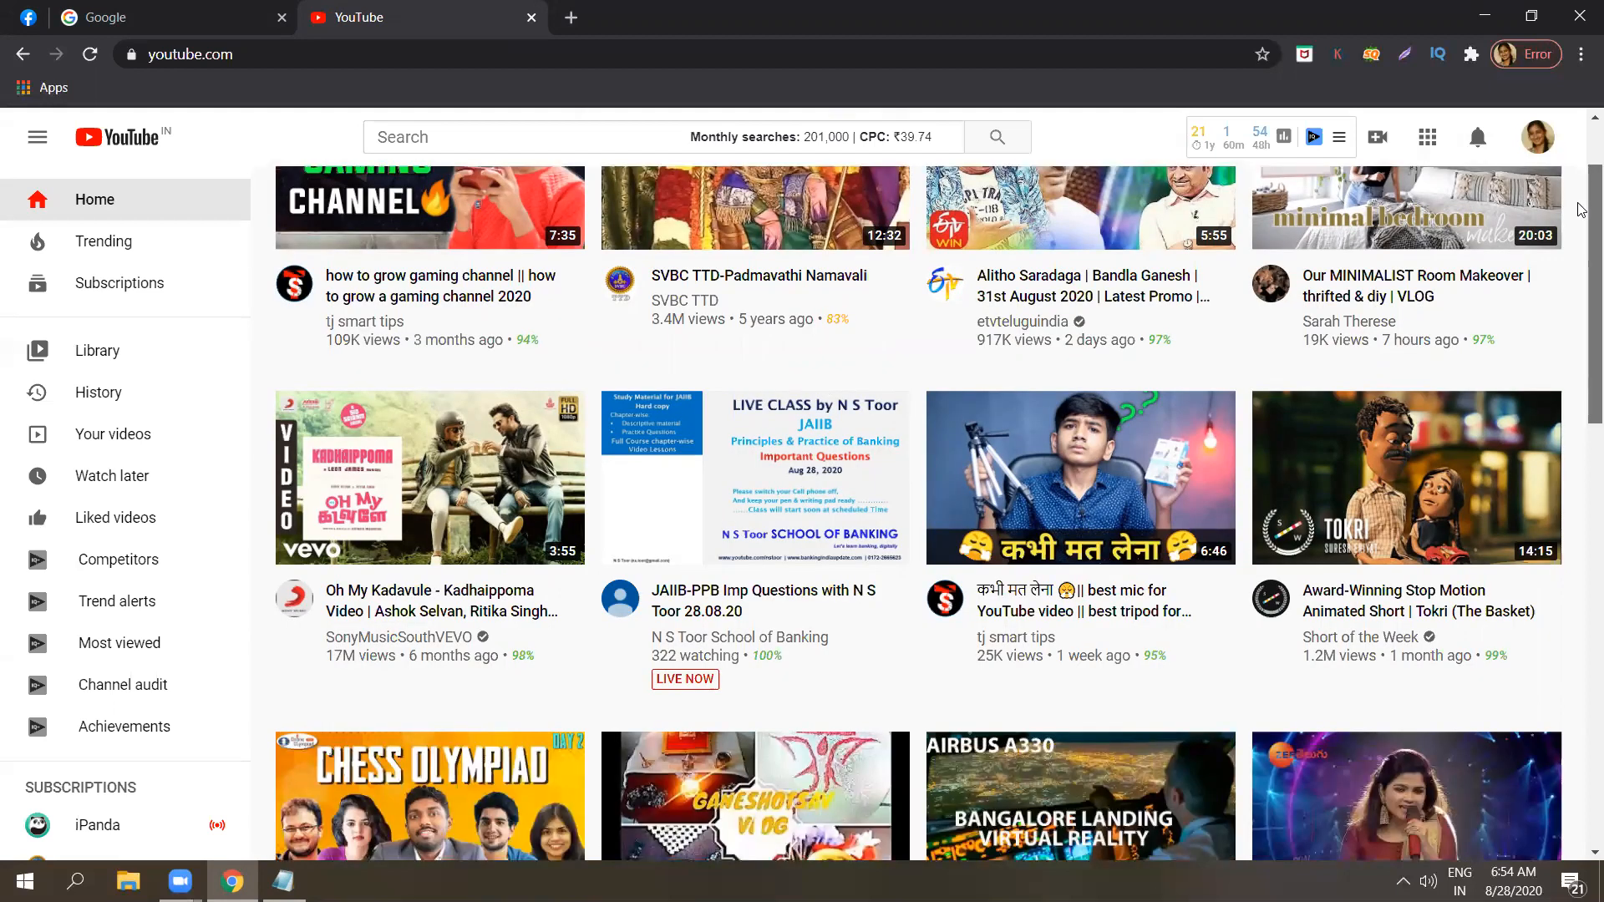
scroll(1581, 299, "down", 3)
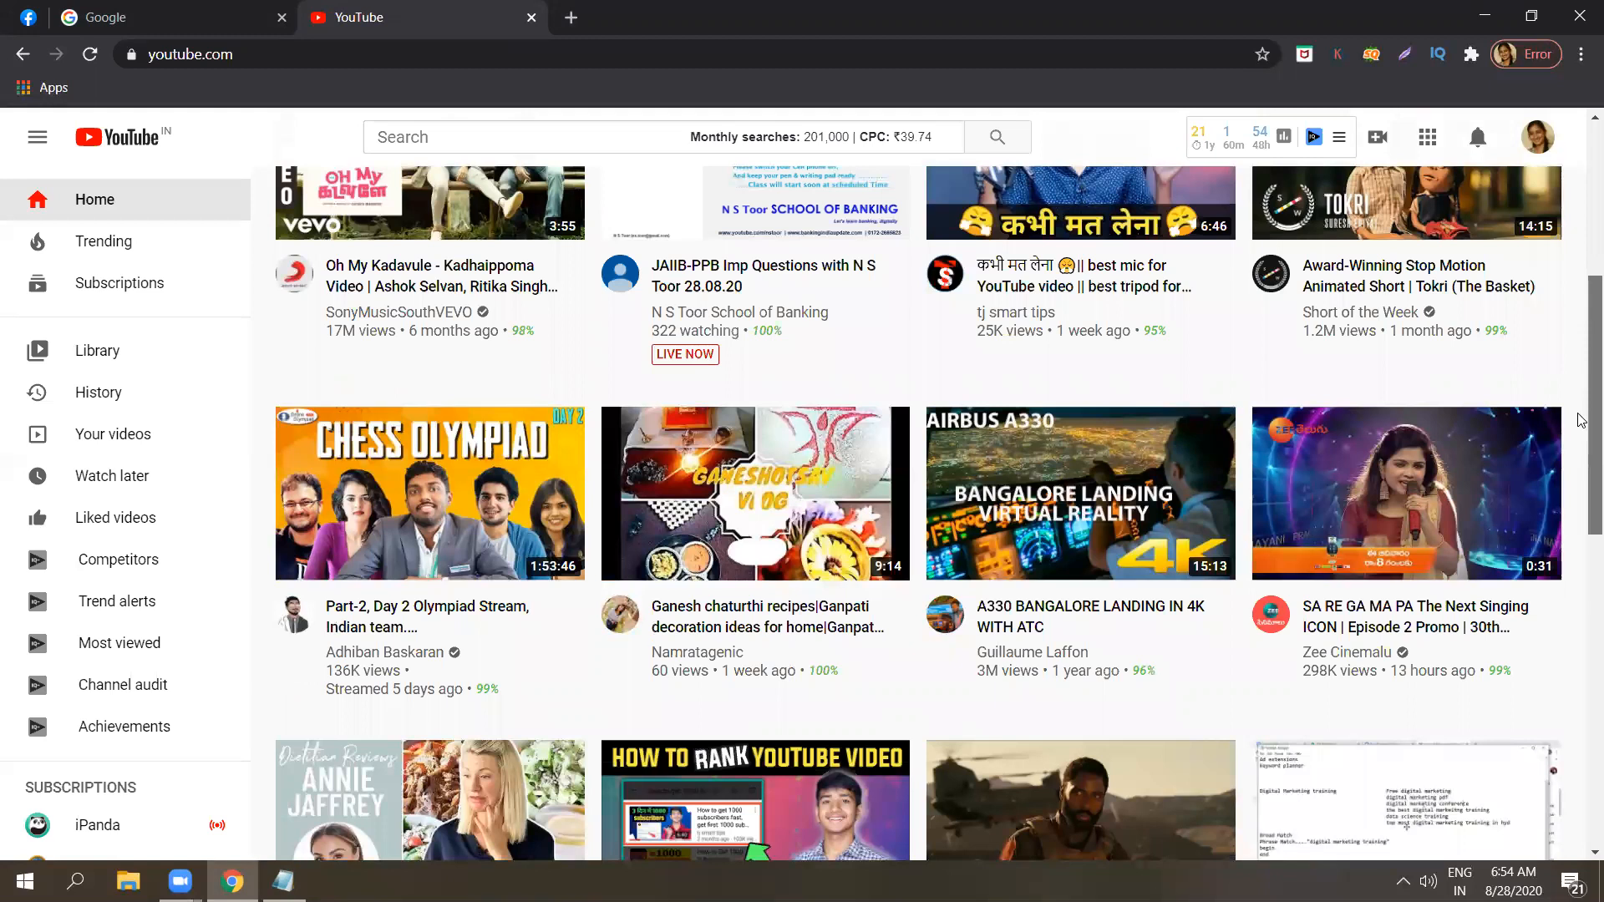
scroll(1581, 451, "down", 4)
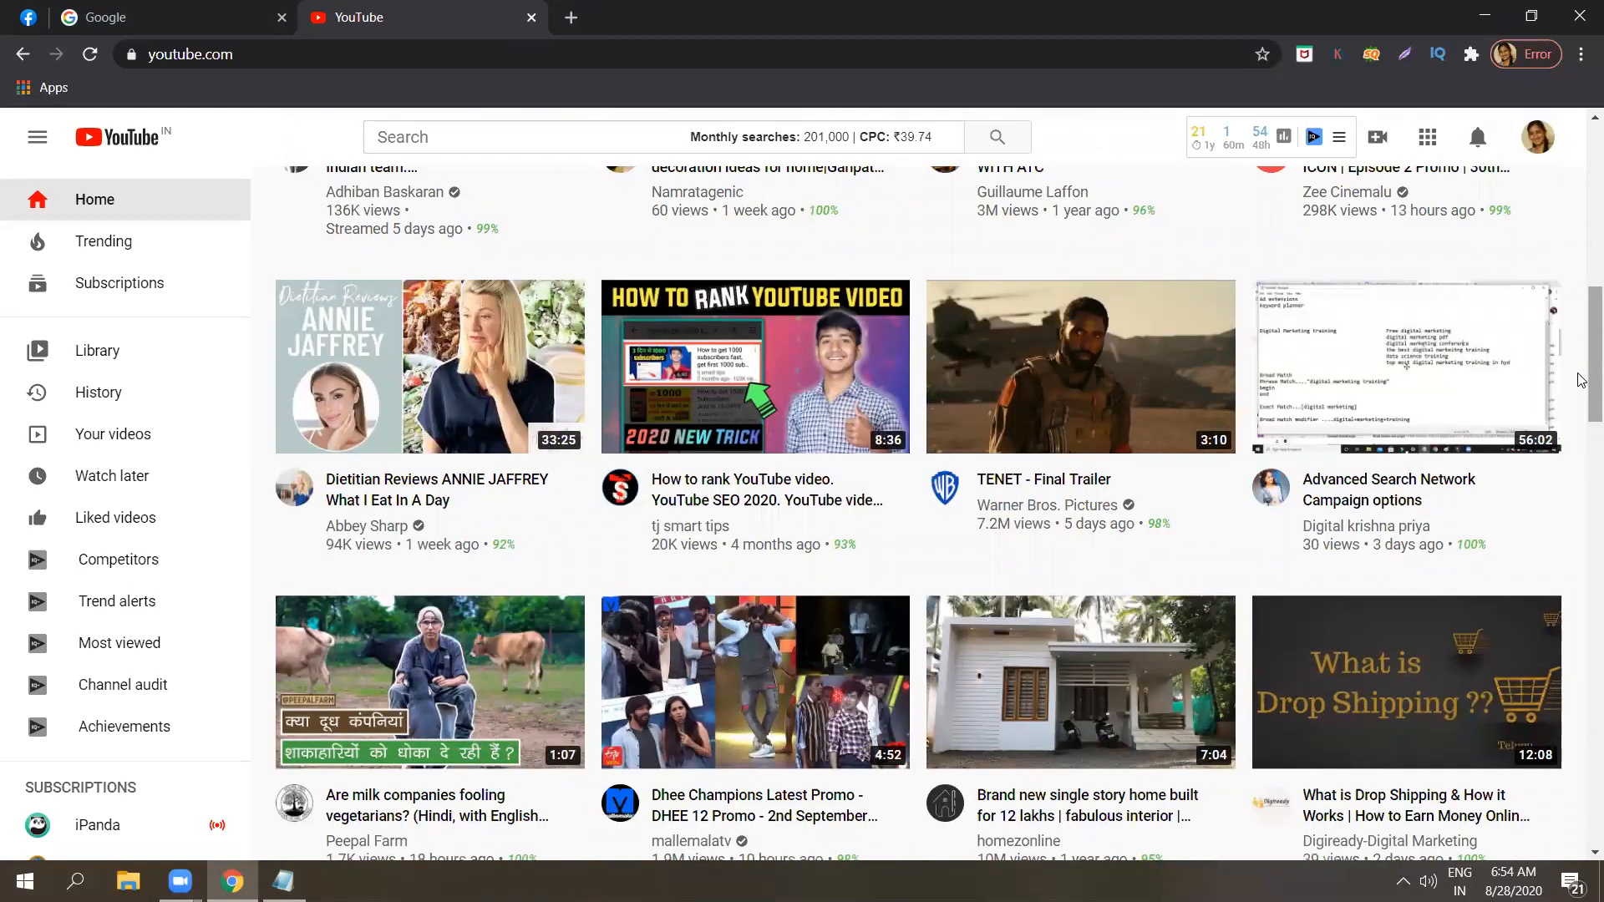
scroll(1581, 442, "down", 7)
left_click_drag(1578, 487, 1578, 124)
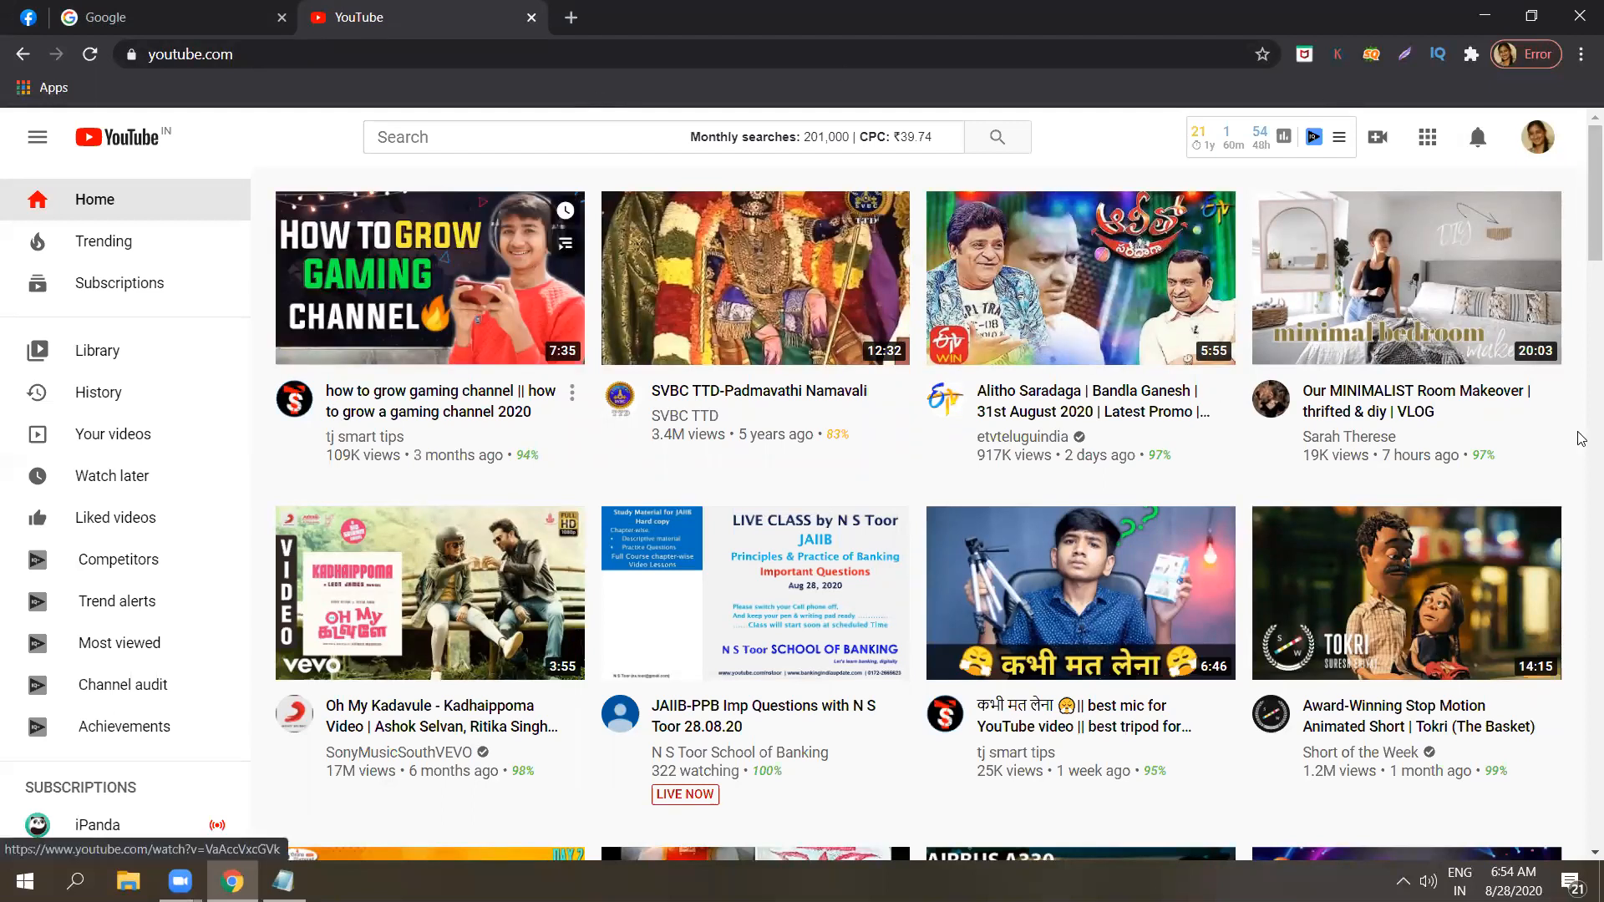
Search Google for "youtube master head ads" in a new browser tab.
left_click(575, 16)
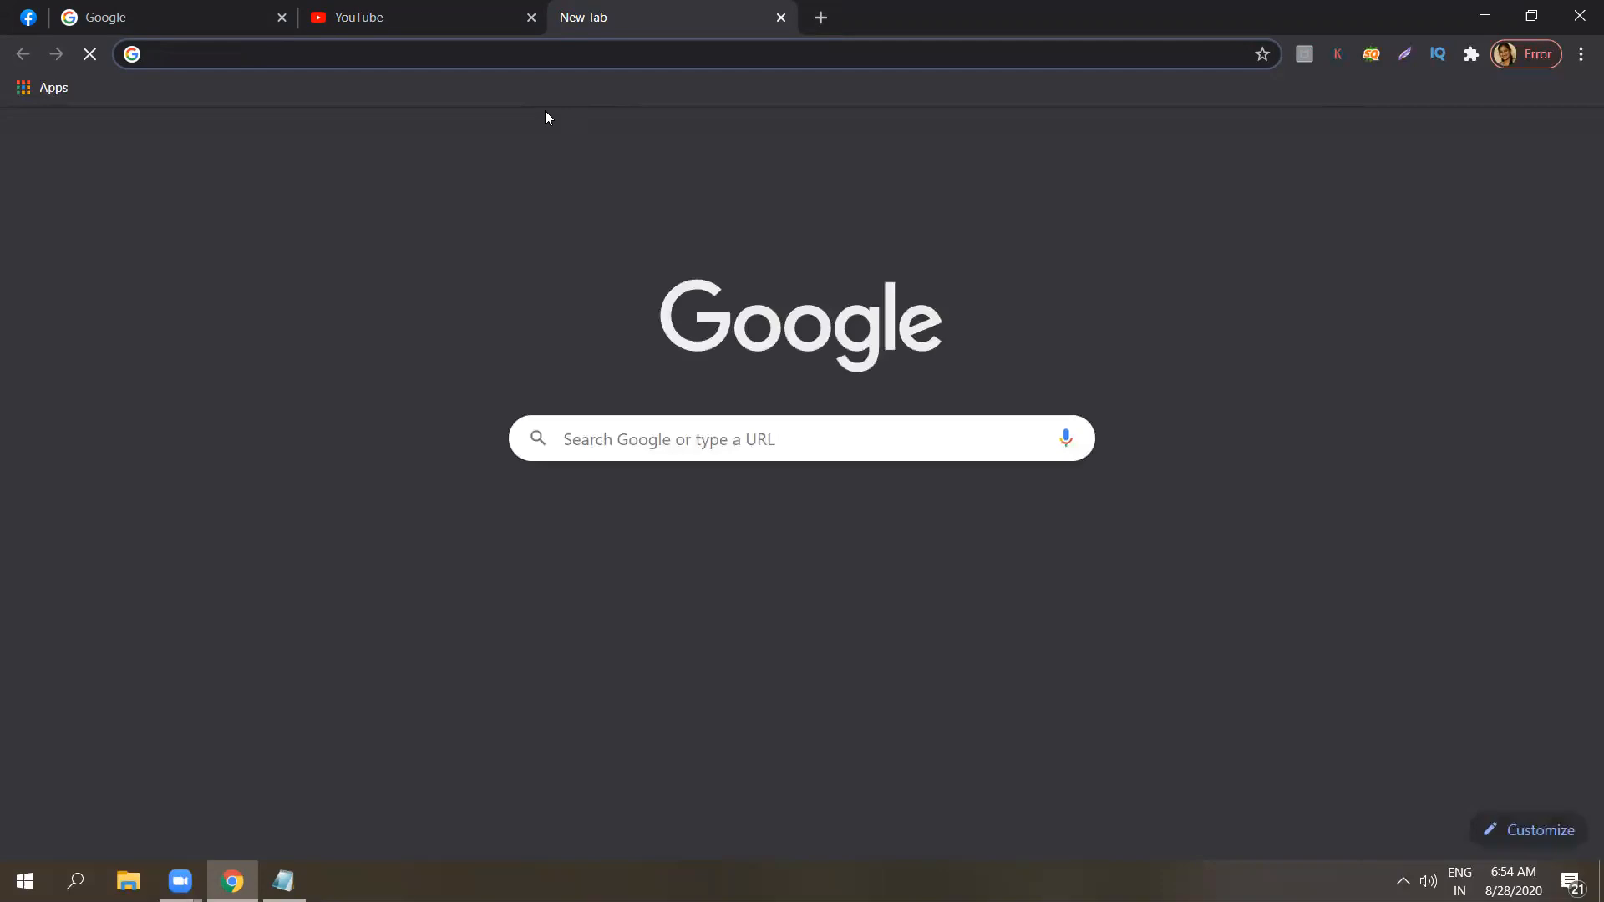
type("youtube master he")
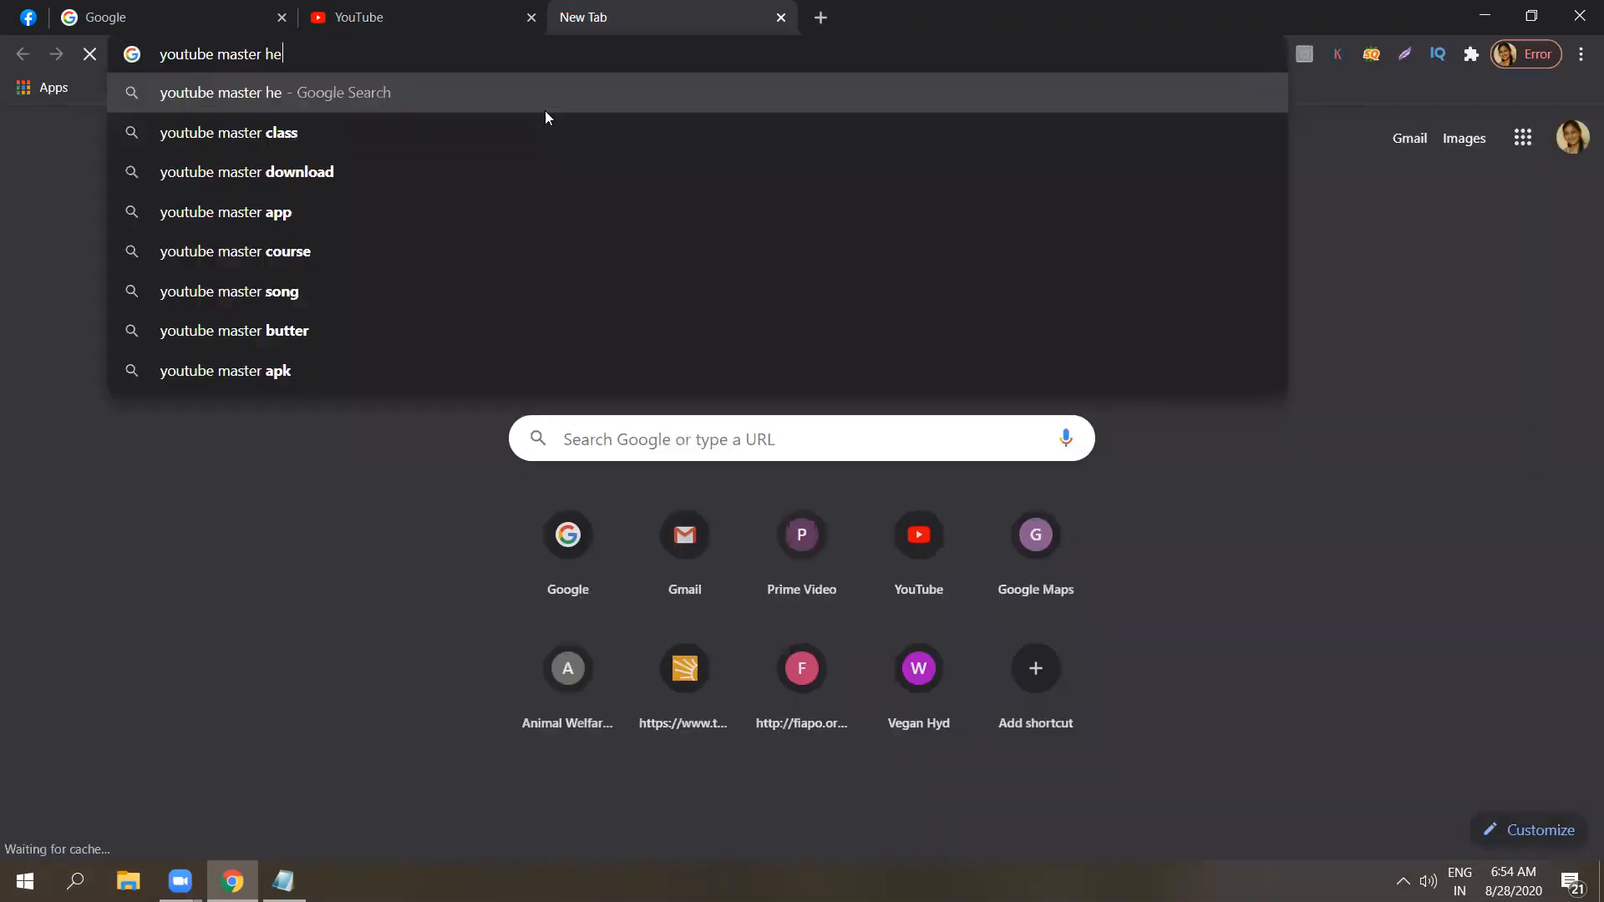
type("ad ads")
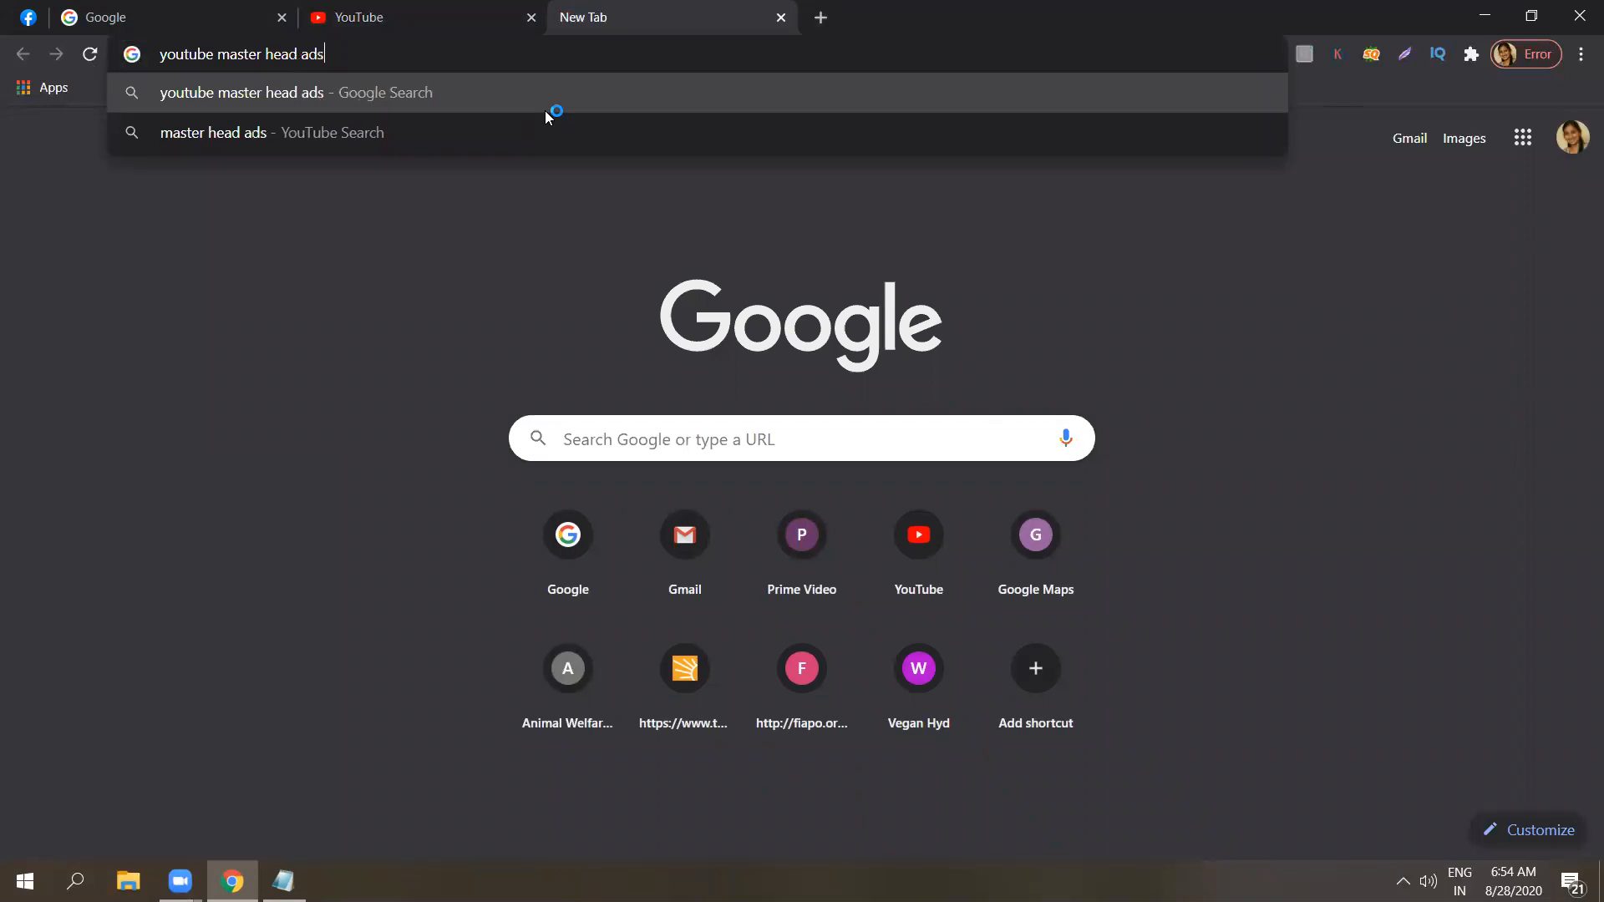
key("Return")
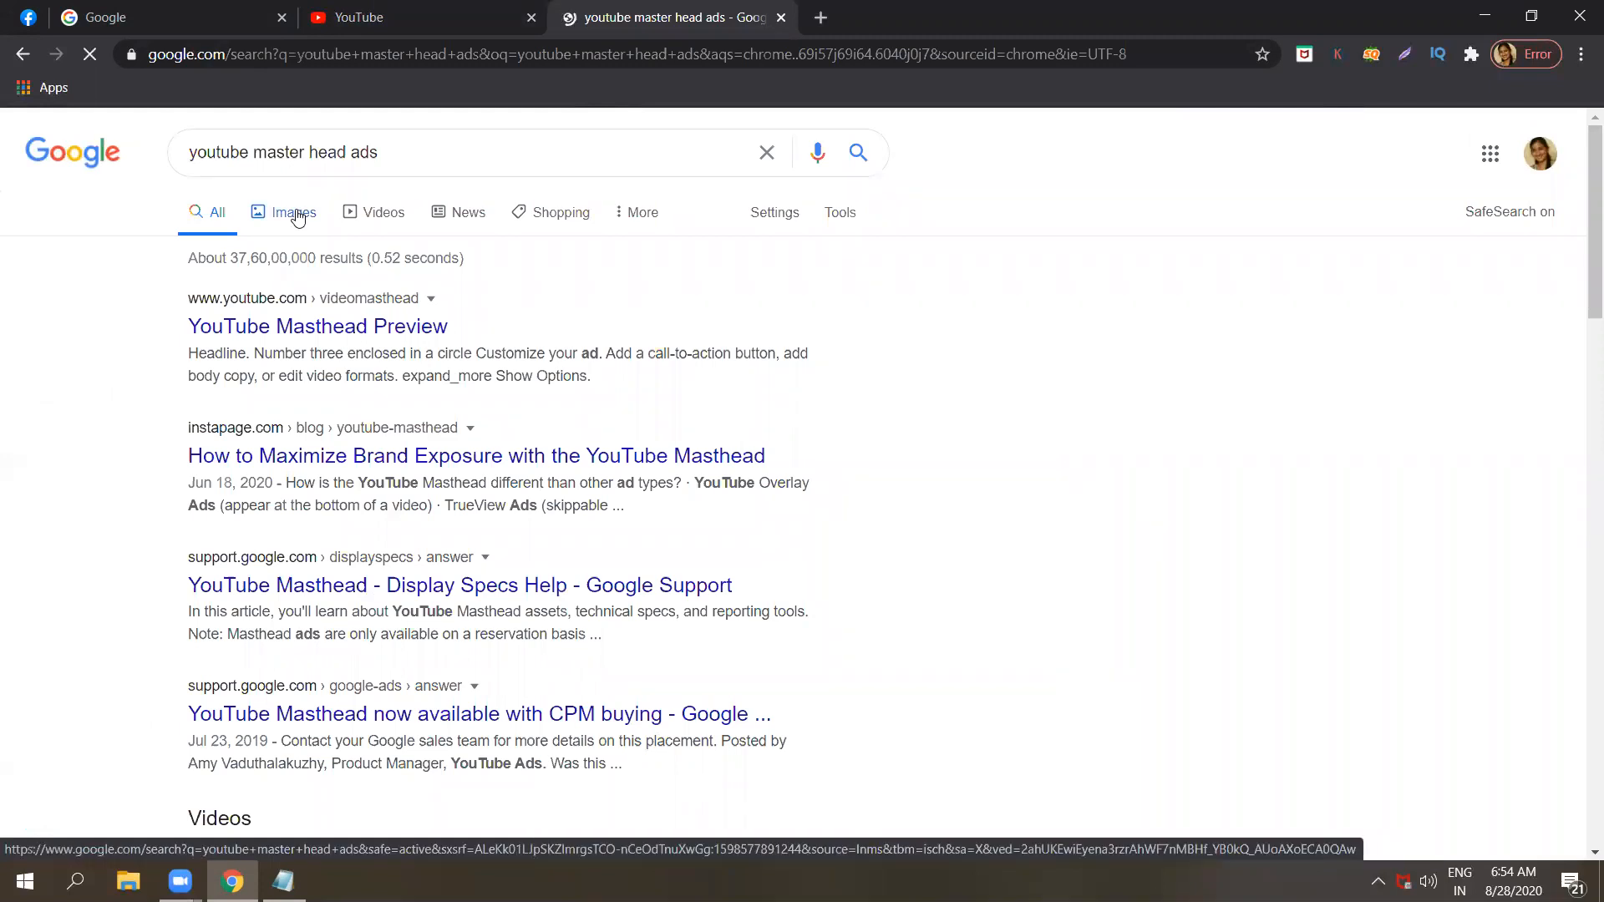
Preview the IWC Masterhead demo among the image results, and close the search tab.
left_click(297, 214)
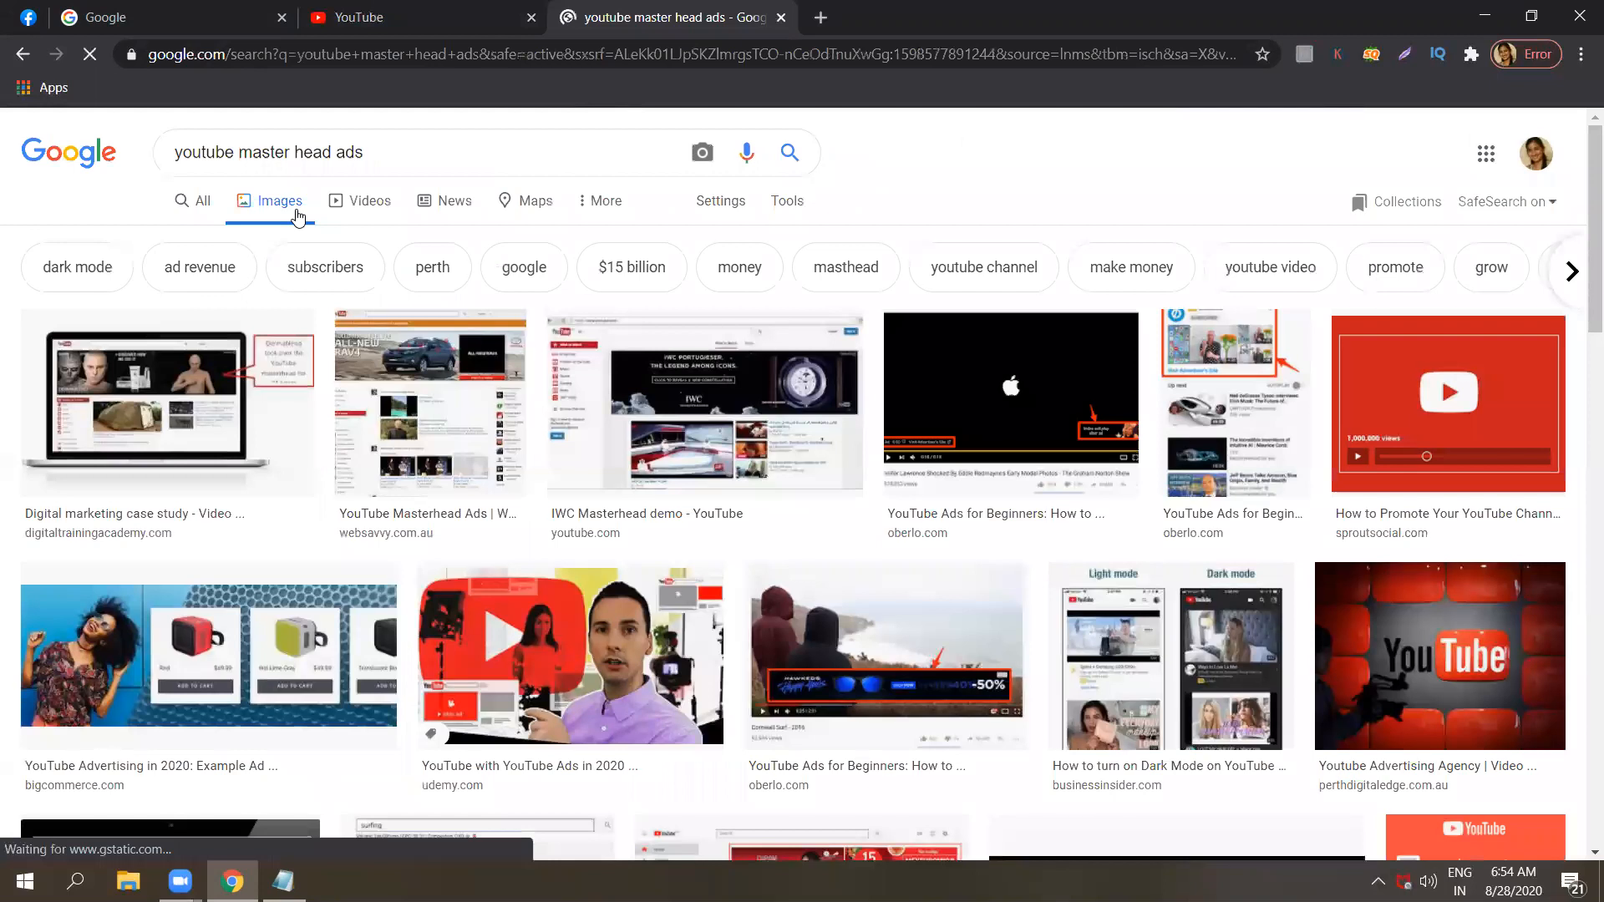
left_click(692, 443)
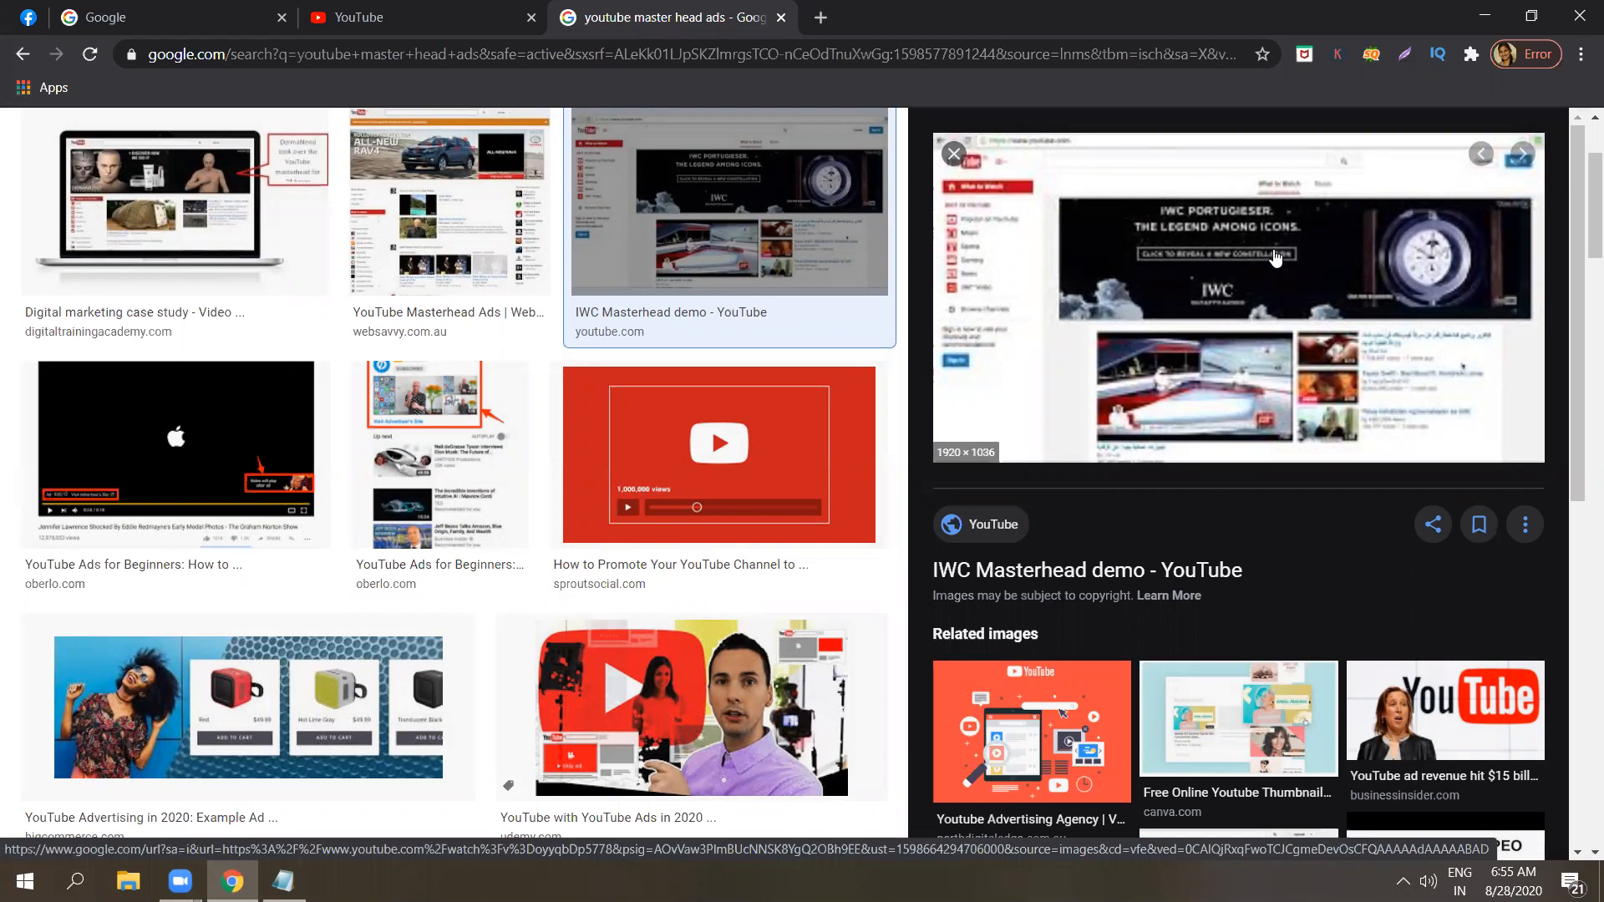
left_click(954, 156)
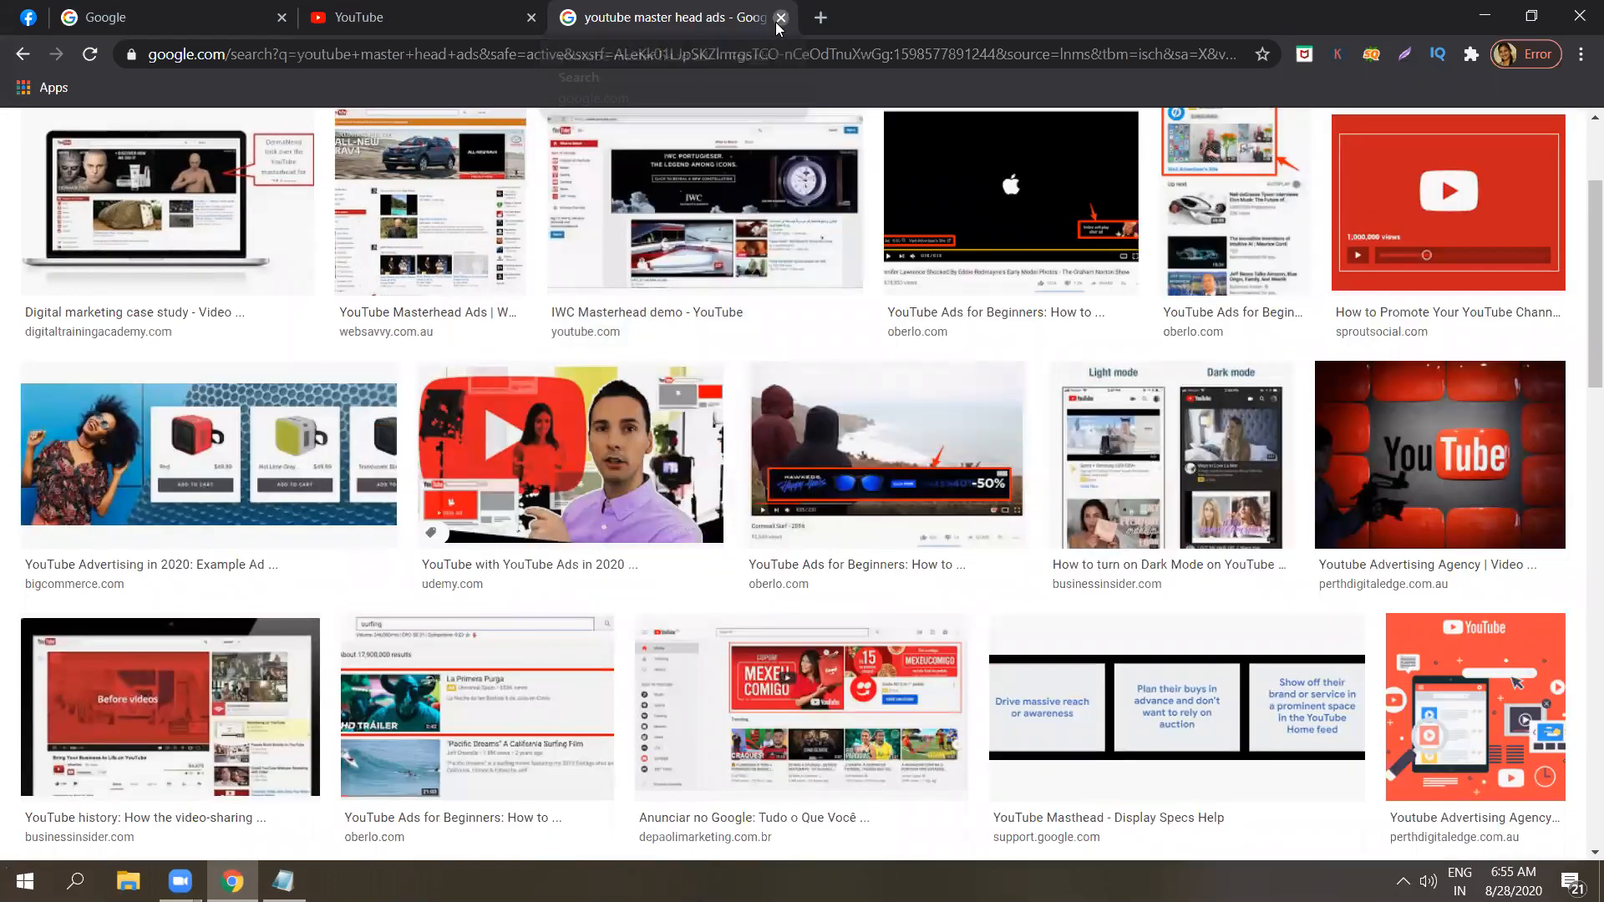
key("ctrl+w")
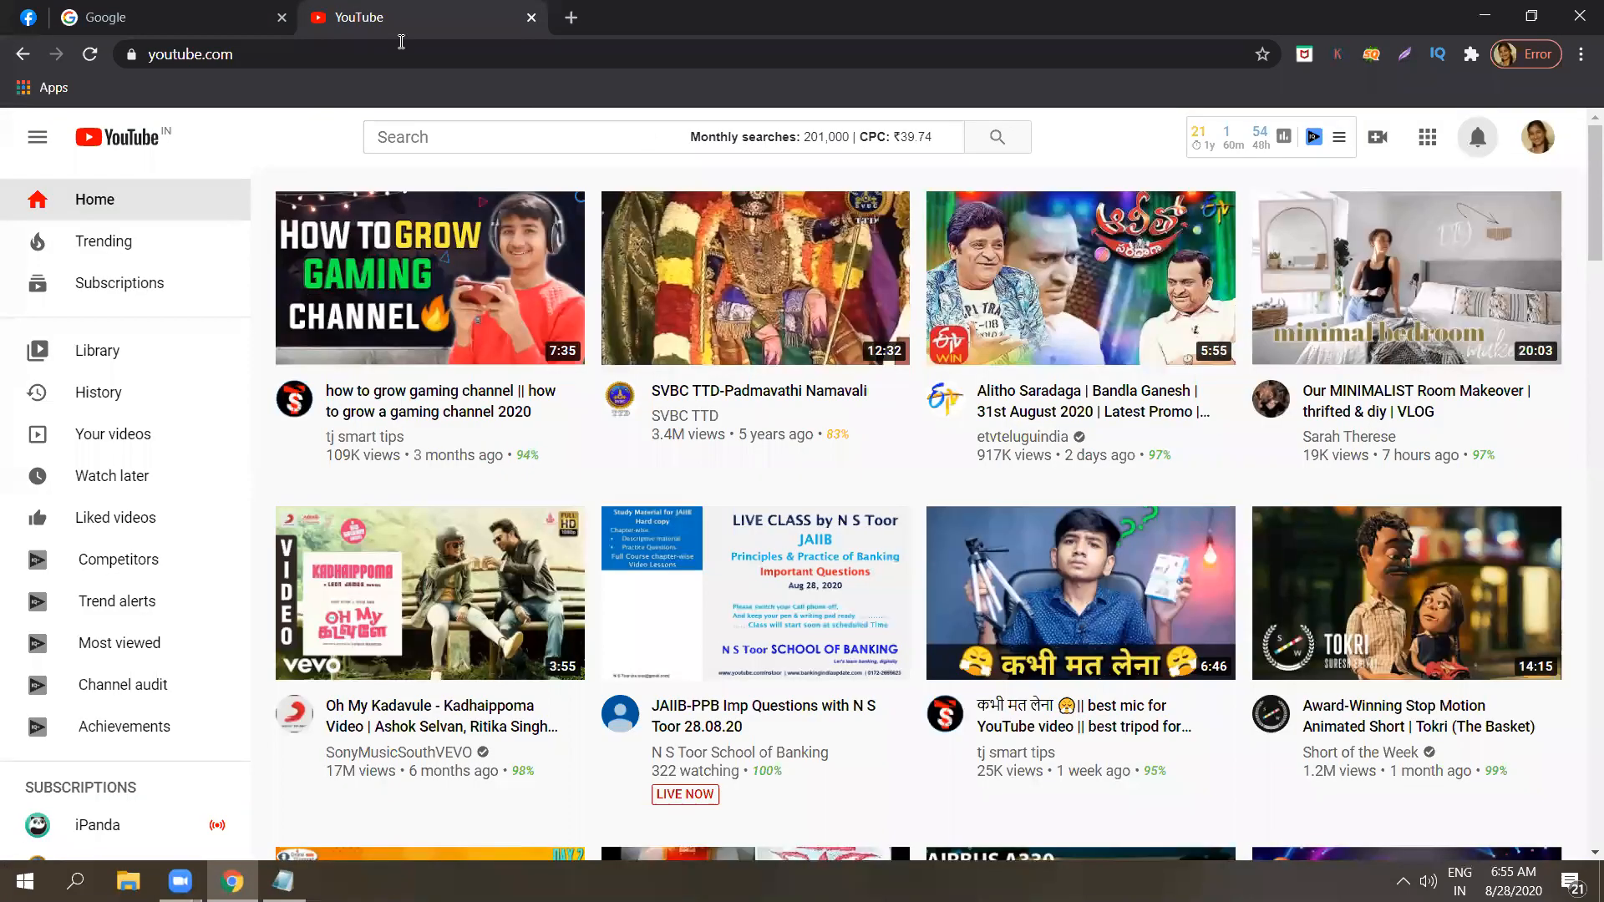
Bring up the Google home page, then return to the Notepad notes and add two line breaks after the sixth list item.
left_click(243, 6)
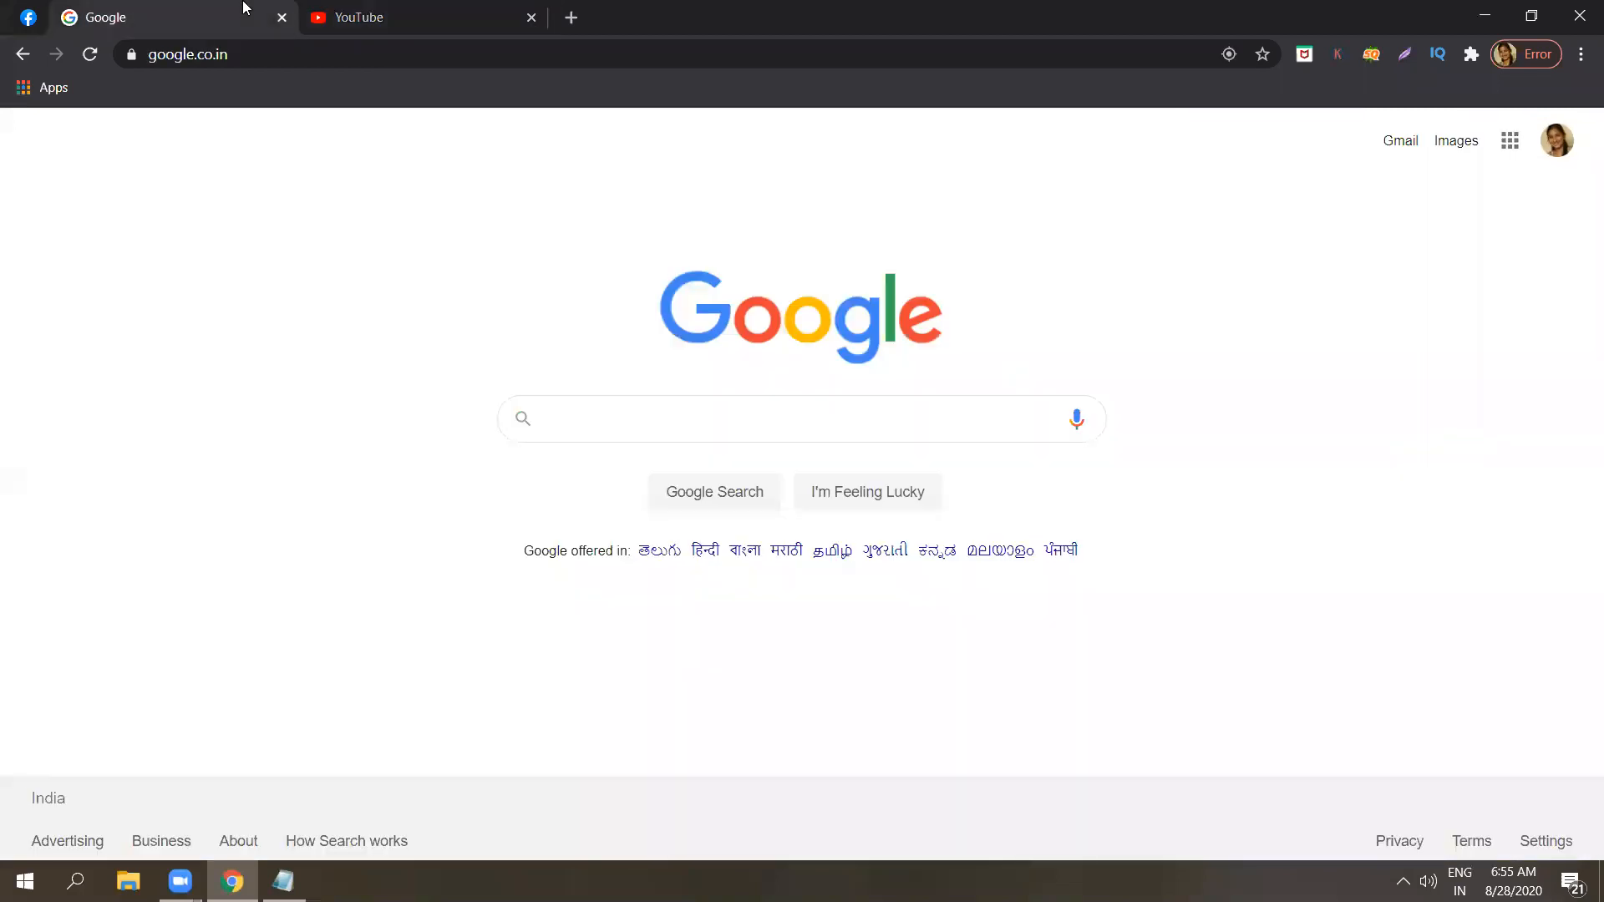
left_click(284, 881)
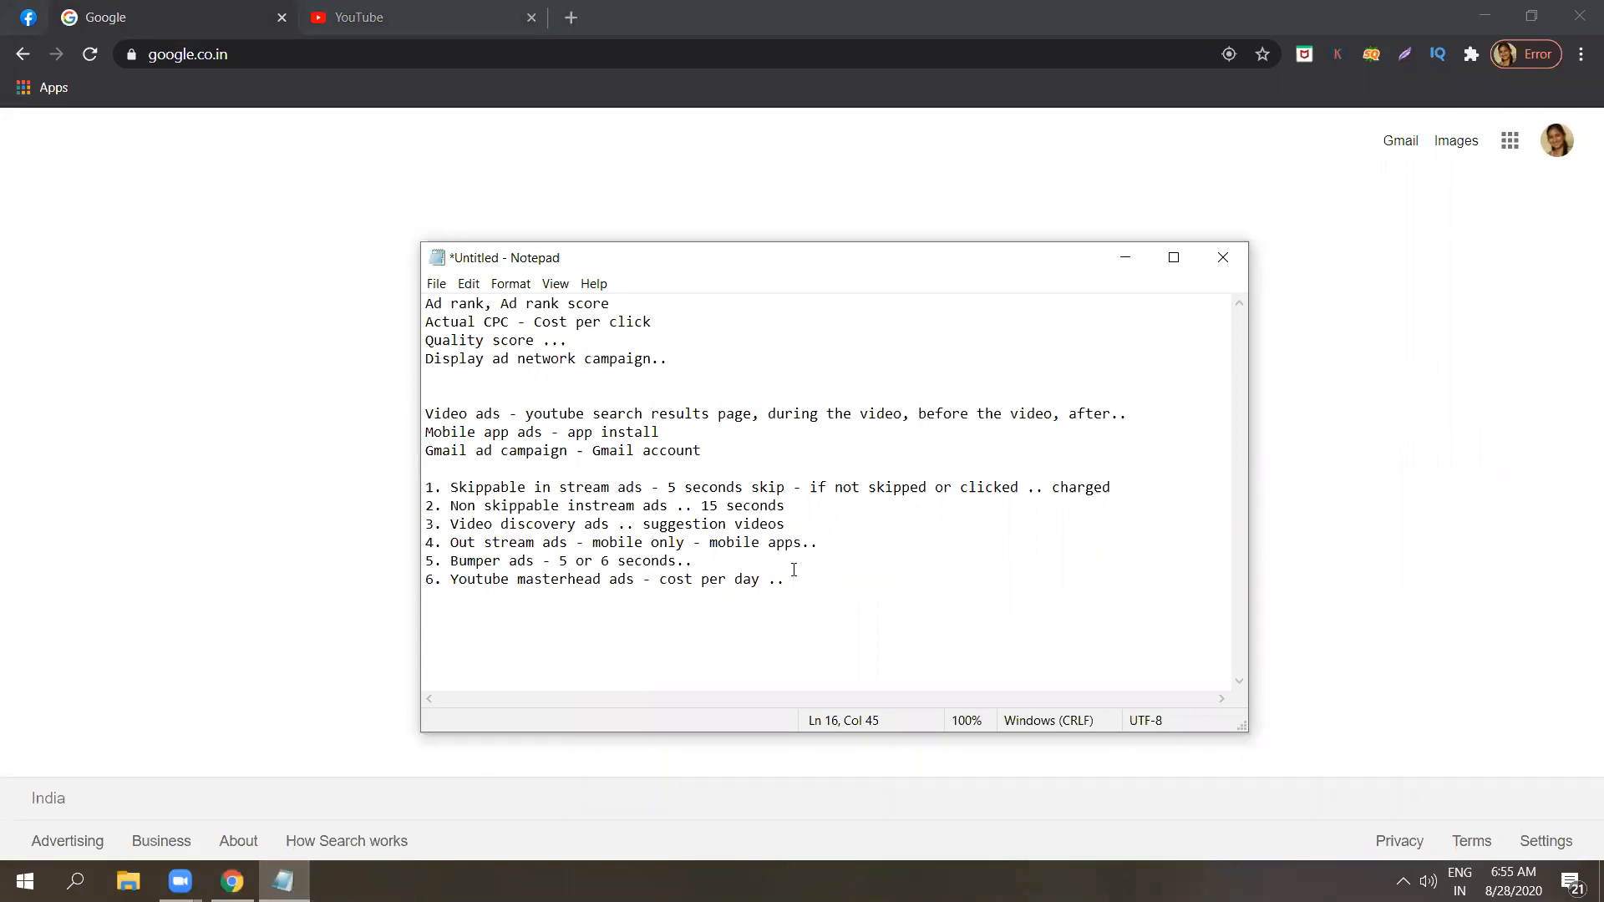
key("Return")
key("Return")
Switch back to the Google home page in the browser and search for "google ads".
left_click(214, 3)
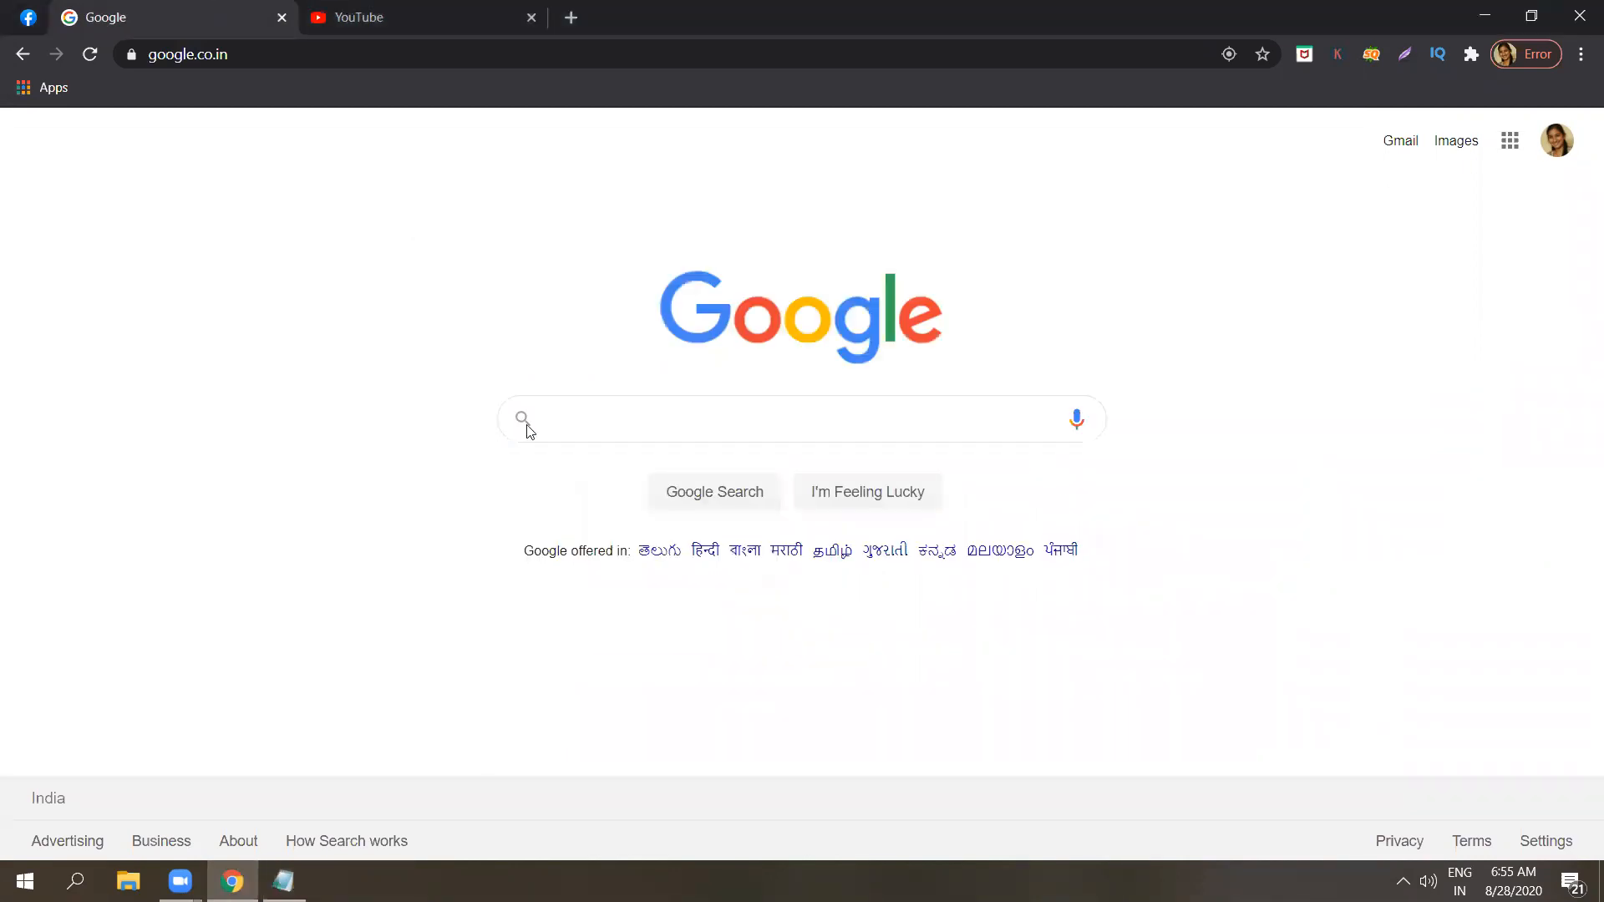
left_click(556, 425)
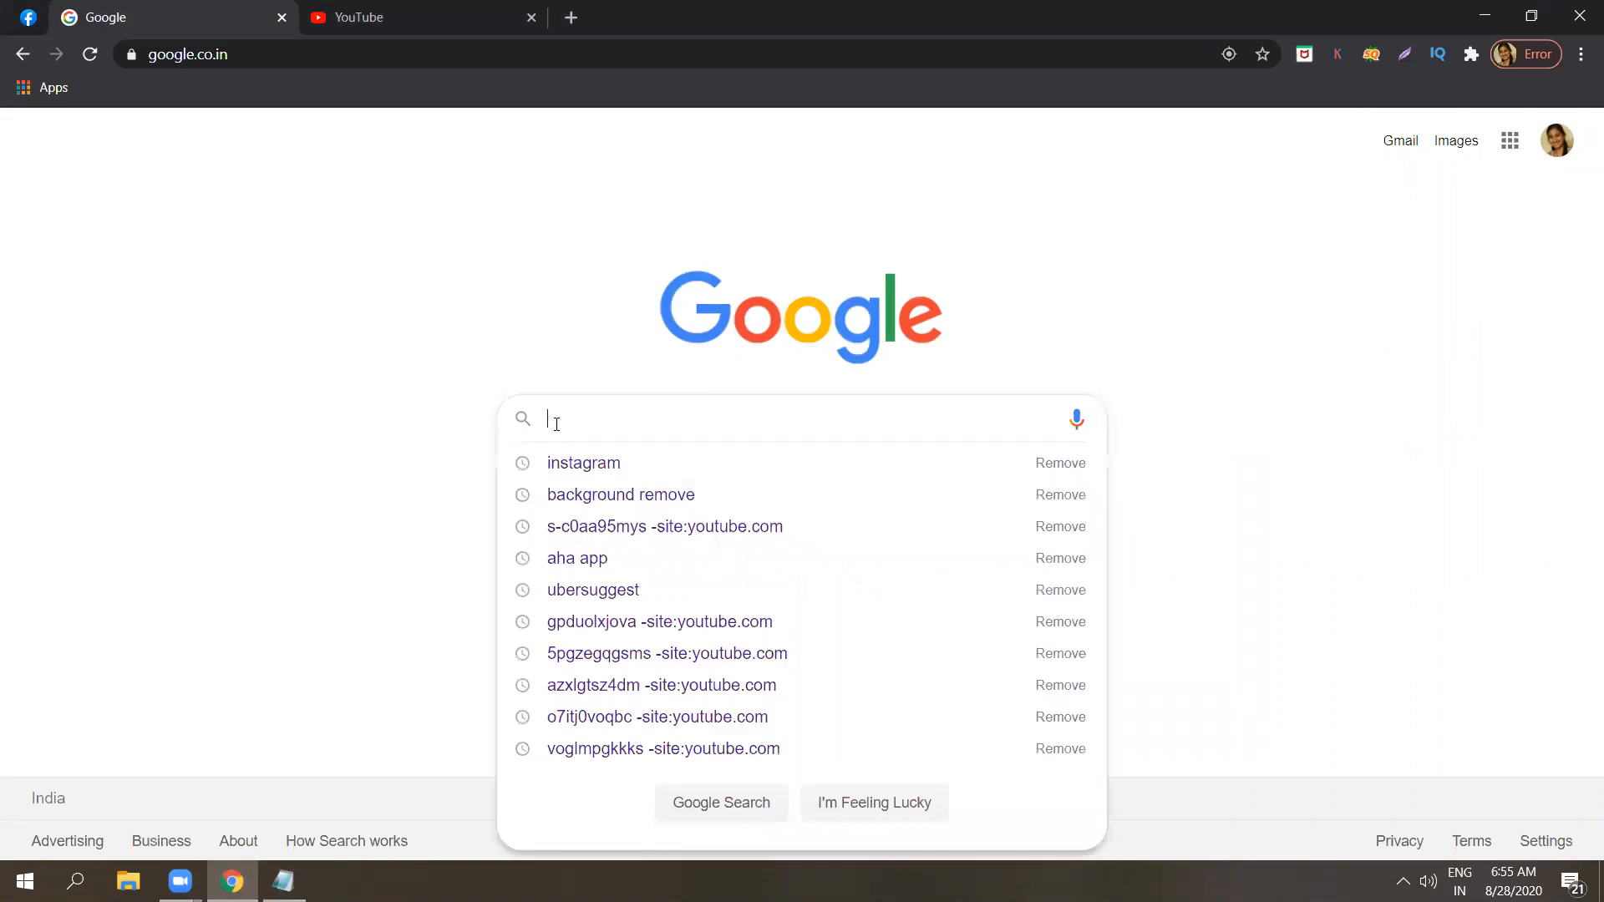
type("googl")
type("e ads")
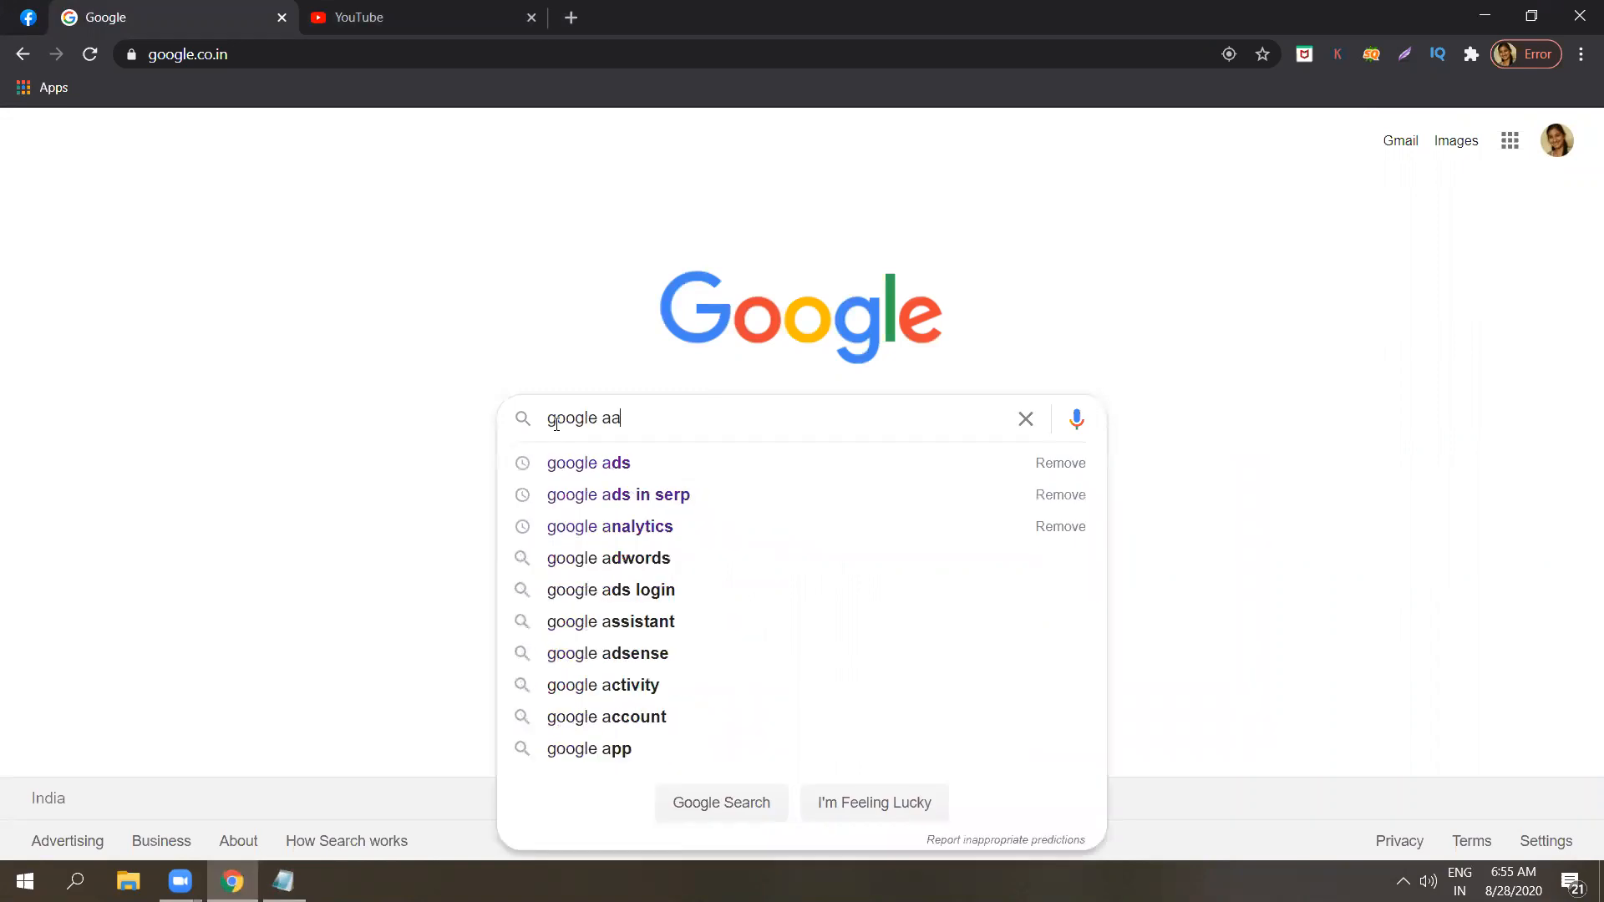
key("Return")
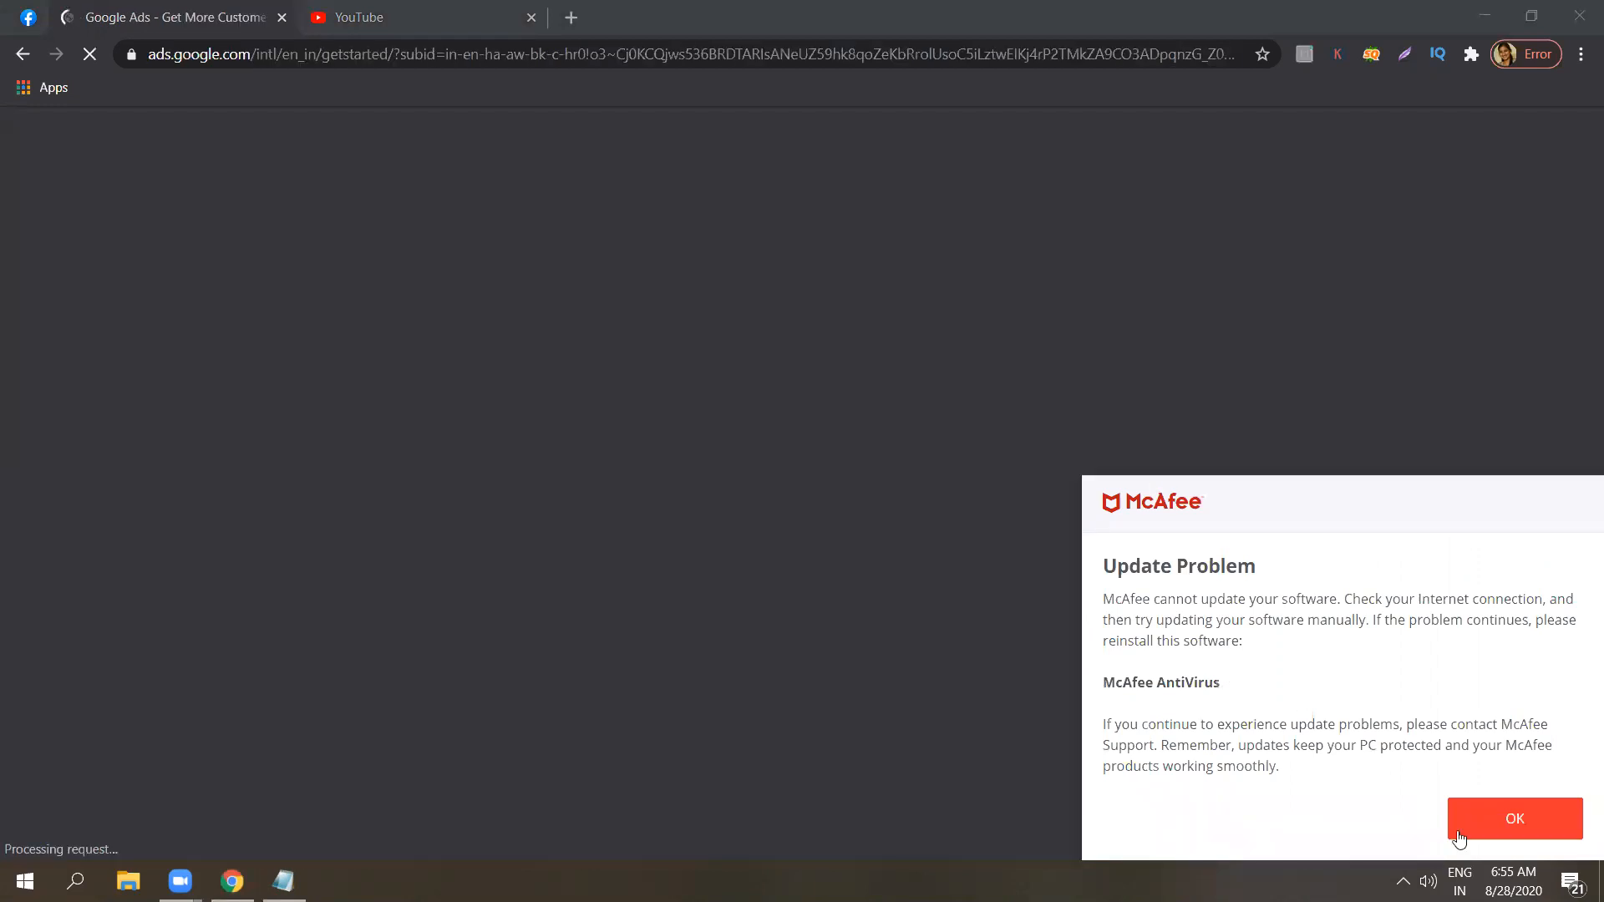
Dismiss the antivirus alert and sign in to Google Ads from its official site with the last listed account.
left_click(1499, 822)
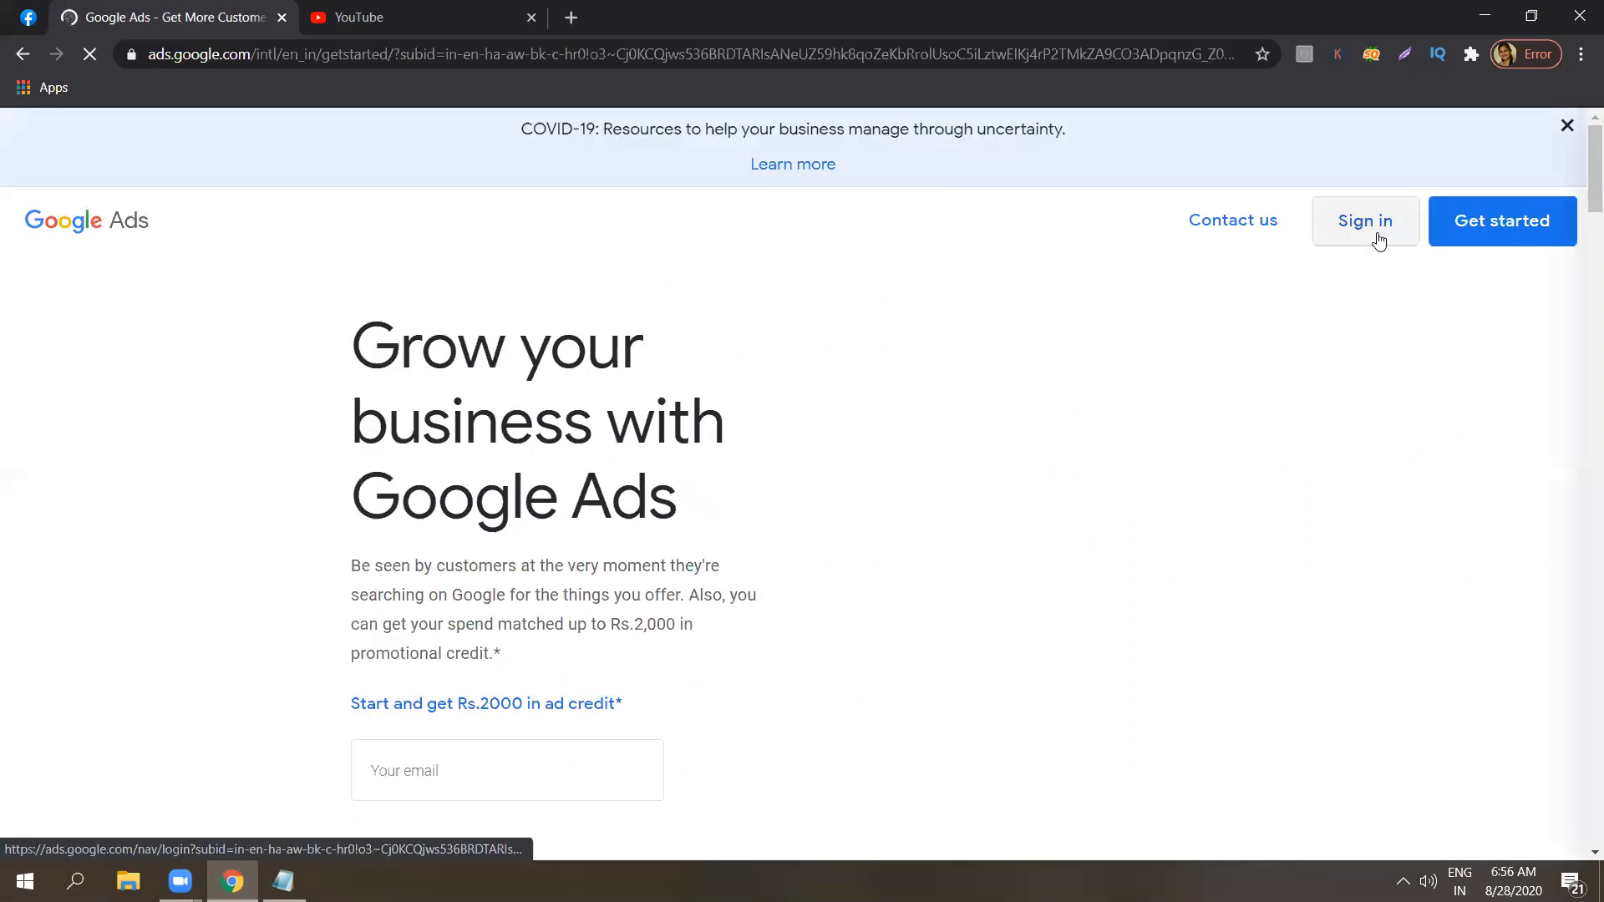
left_click(1378, 241)
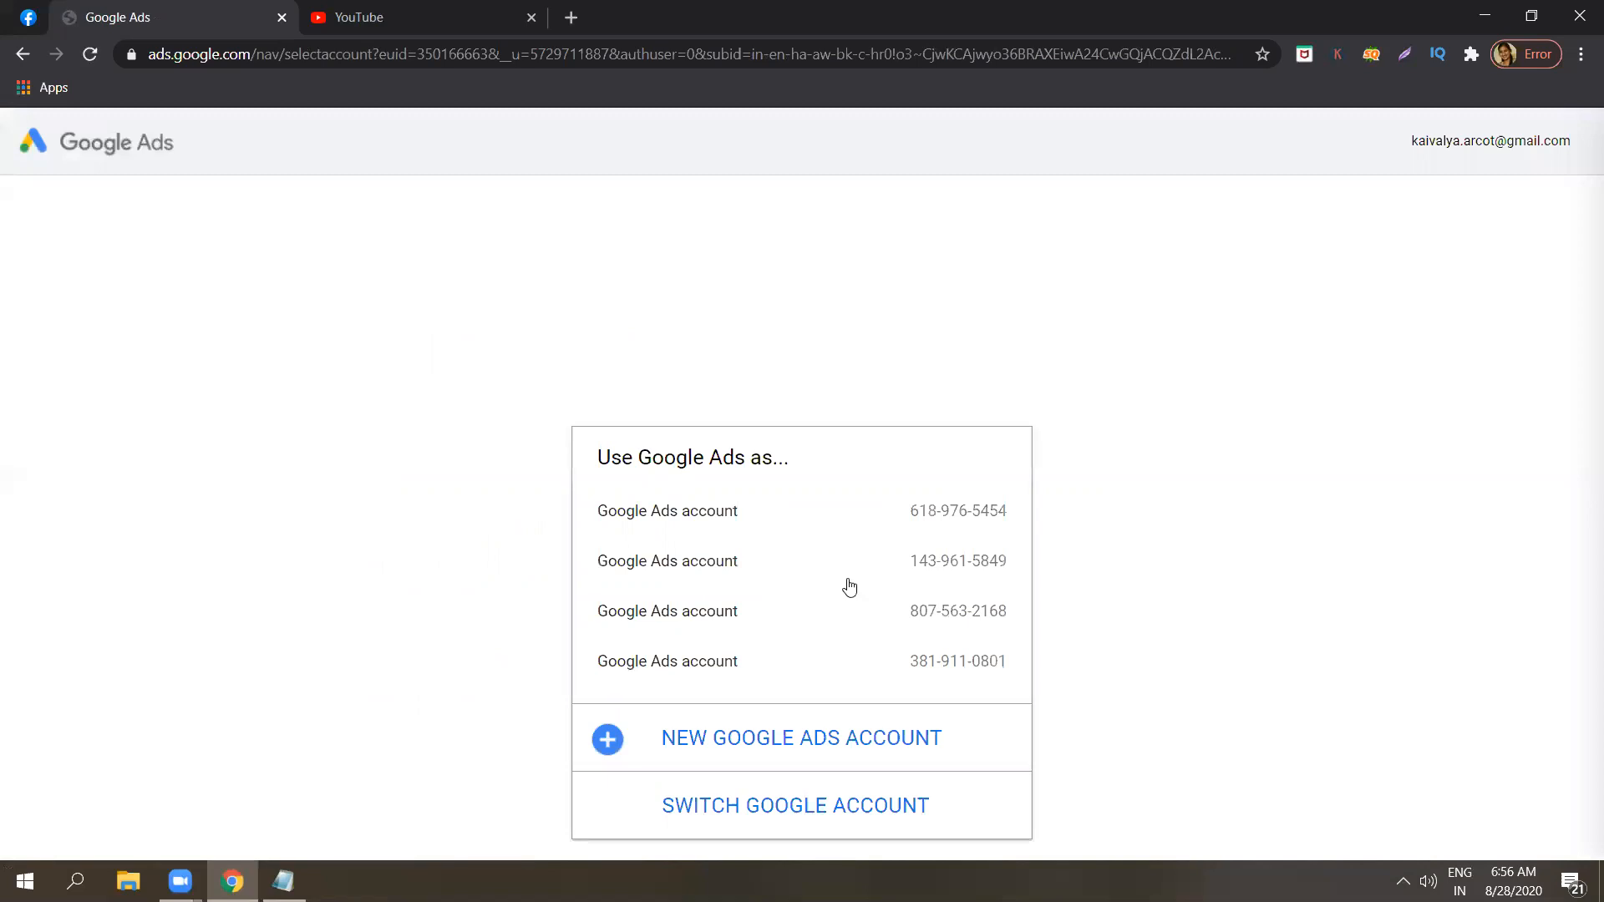
left_click(821, 664)
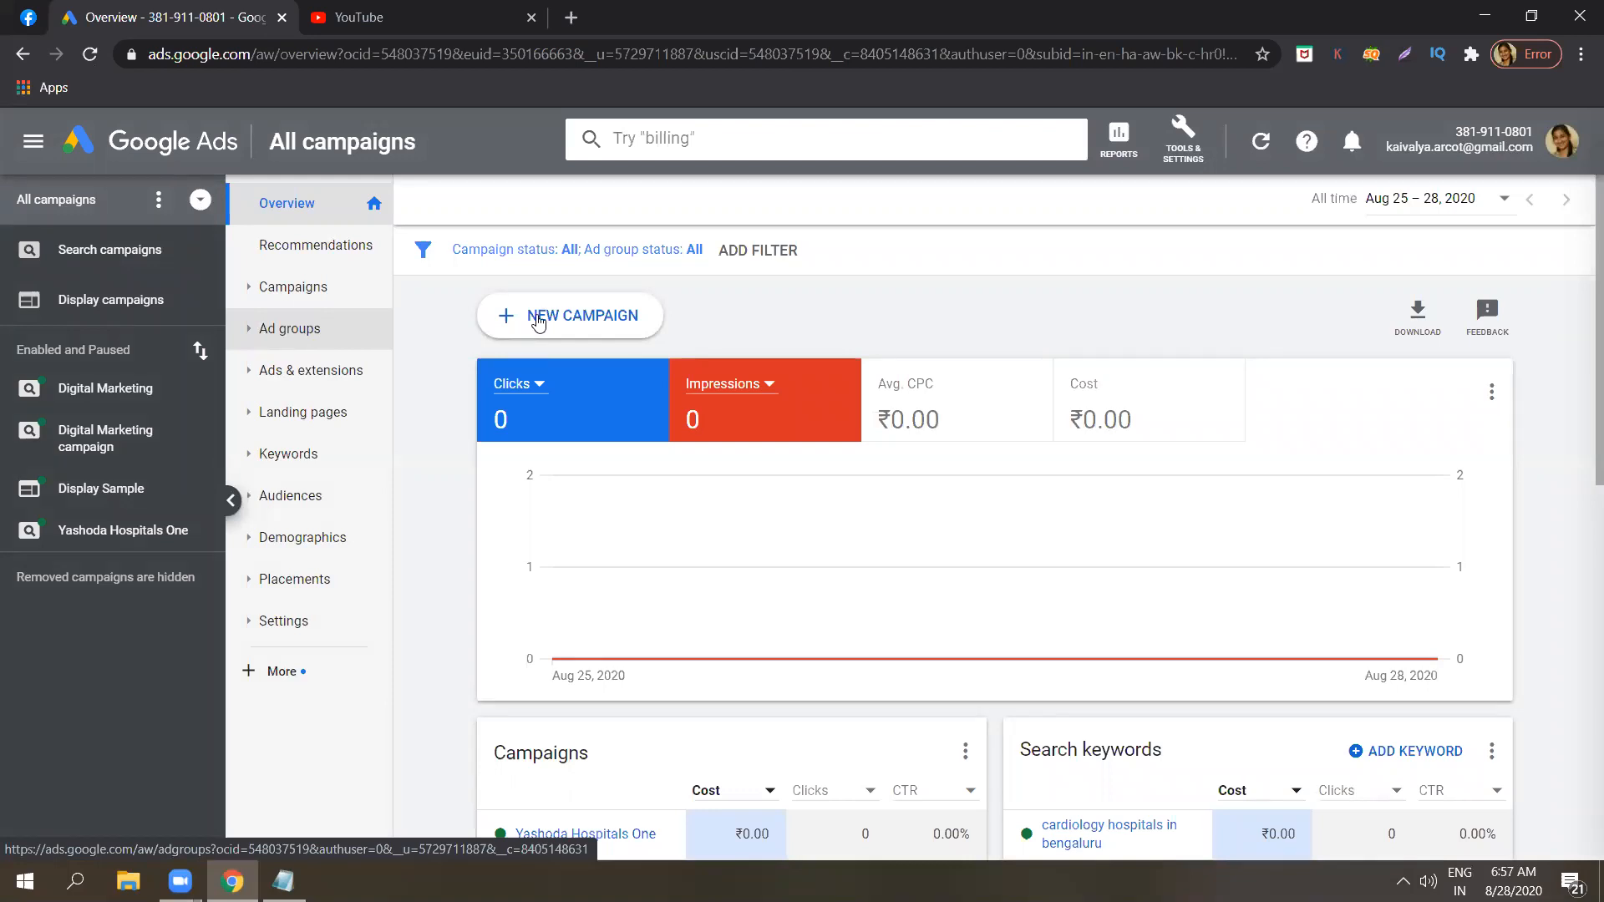
Start a new campaign and choose "Create a campaign without a goal's guidance" as its goal.
left_click(538, 319)
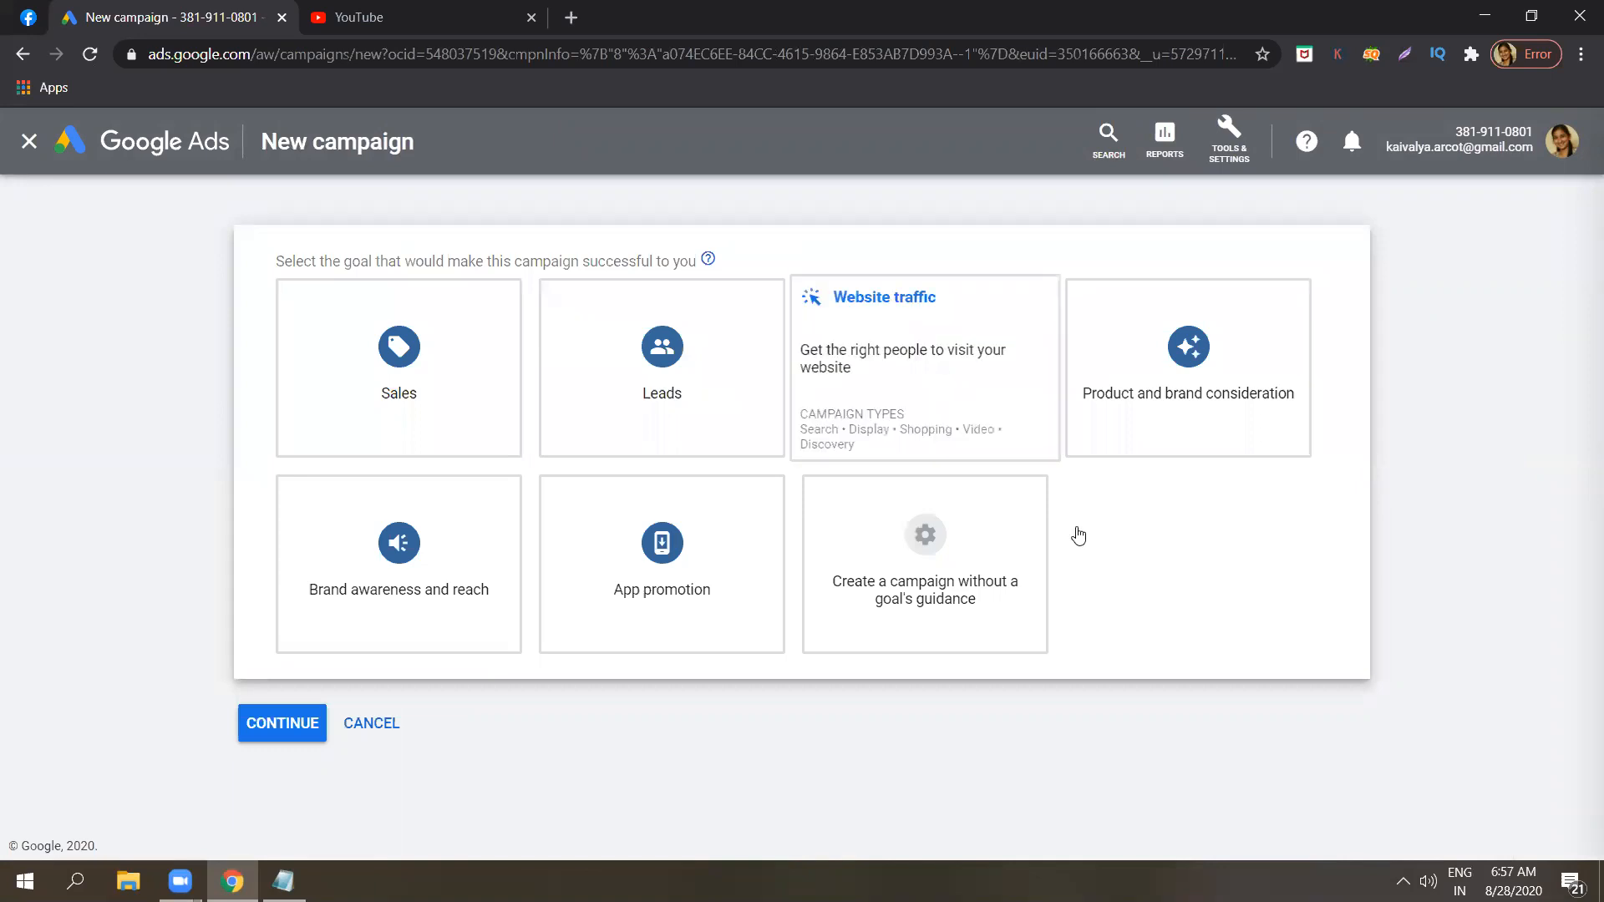
left_click(927, 554)
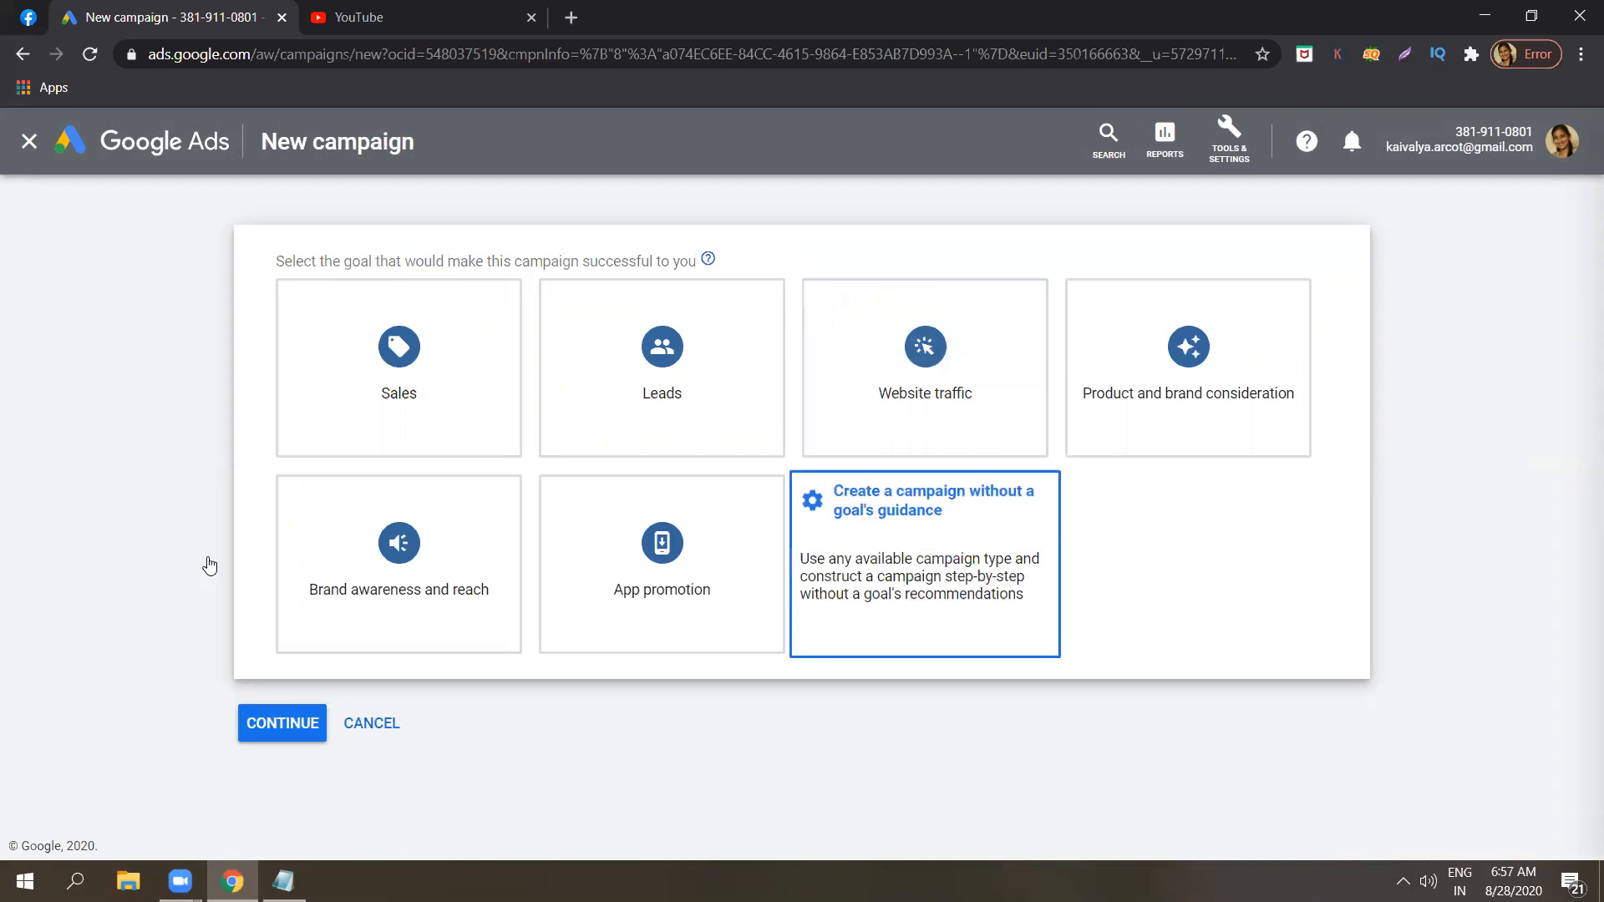
left_click(620, 411)
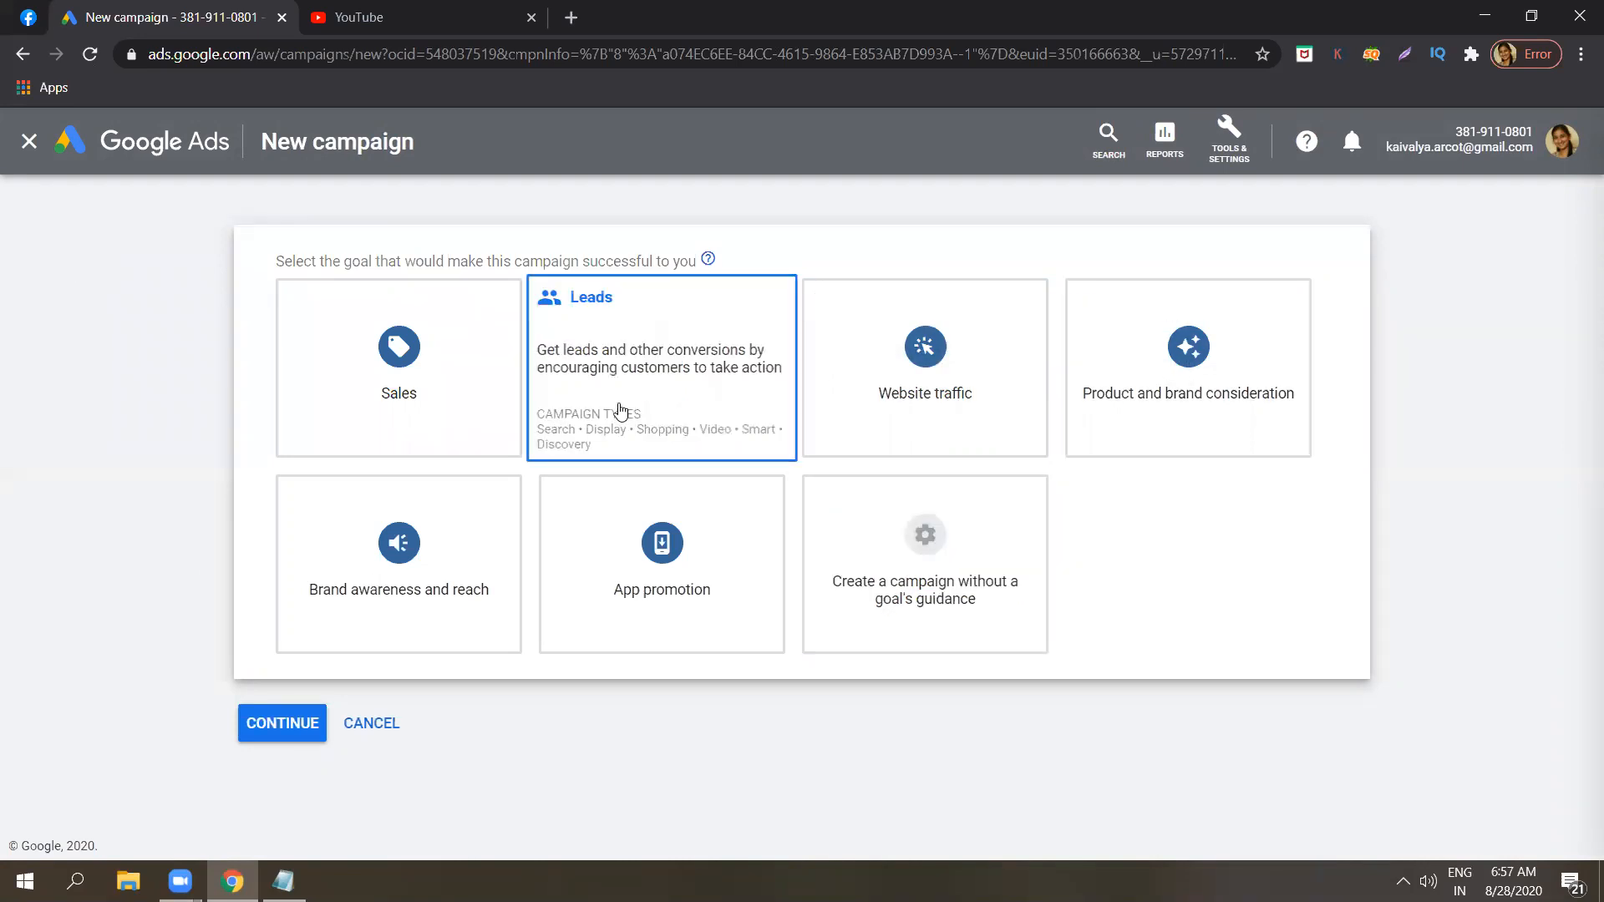
left_click(1307, 360)
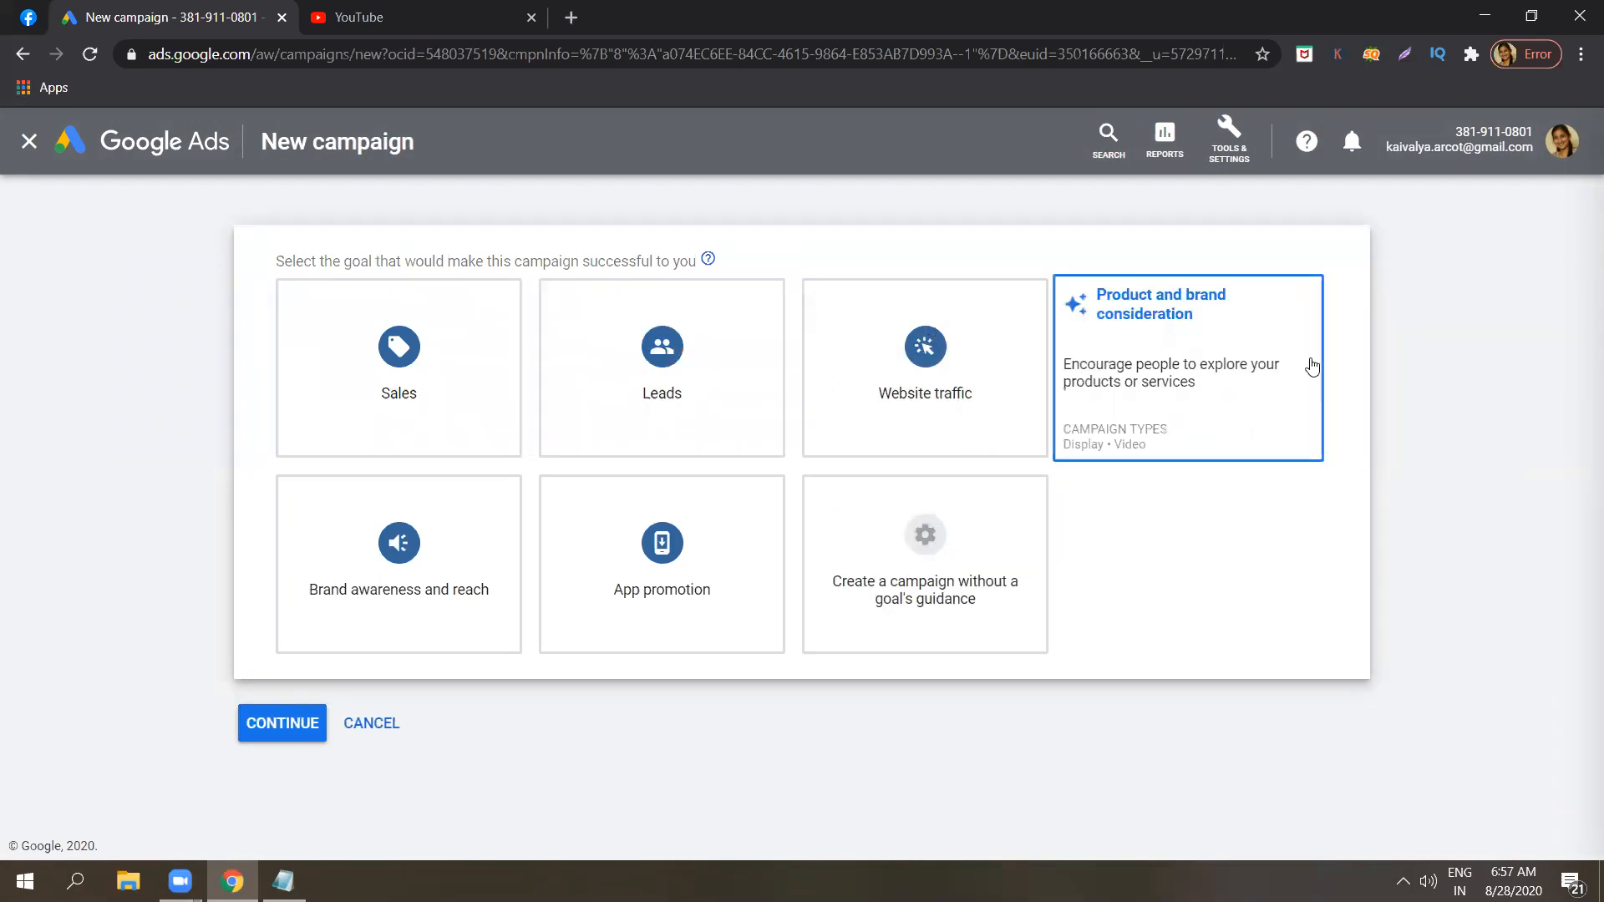
left_click(980, 560)
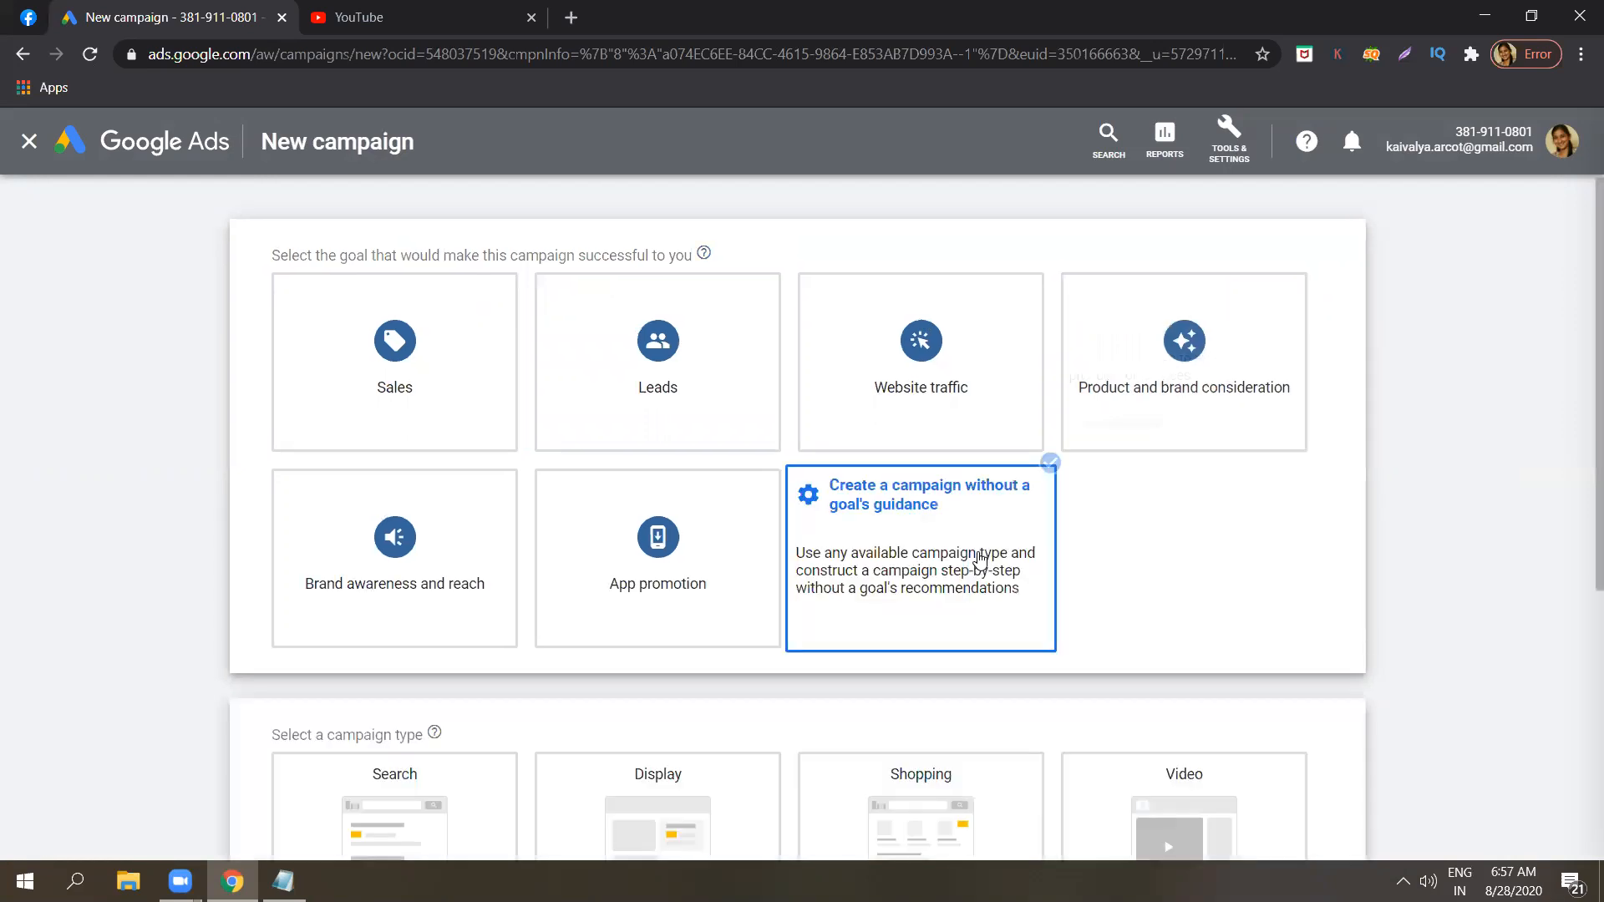
Choose Video as the campaign type for the new campaign.
scroll(979, 559, "down", 5)
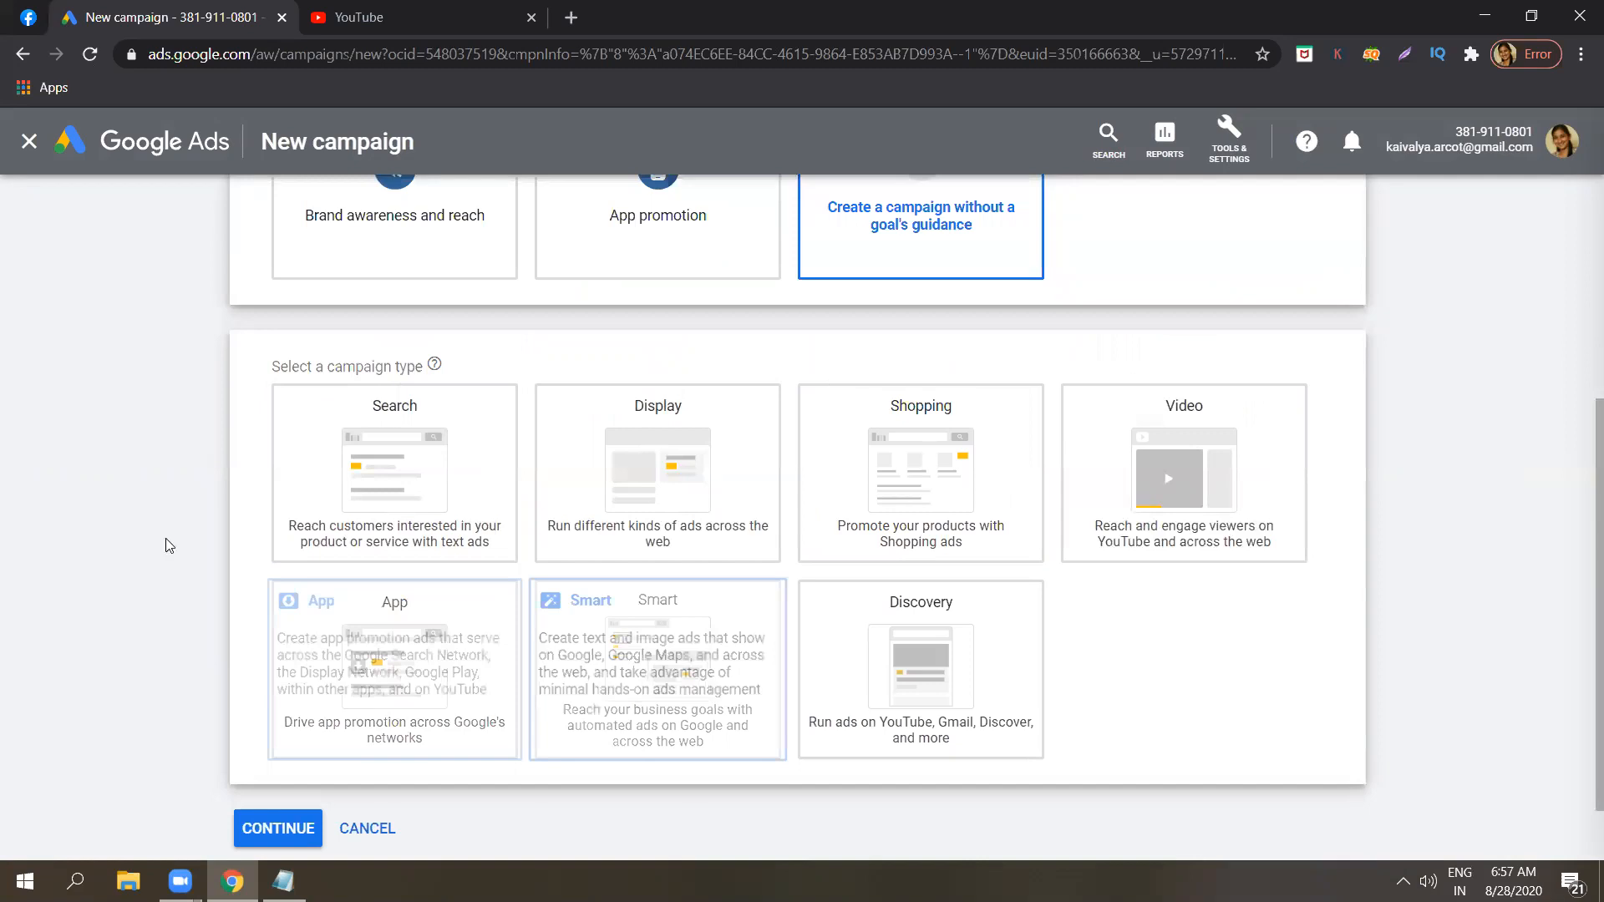
left_click(712, 553)
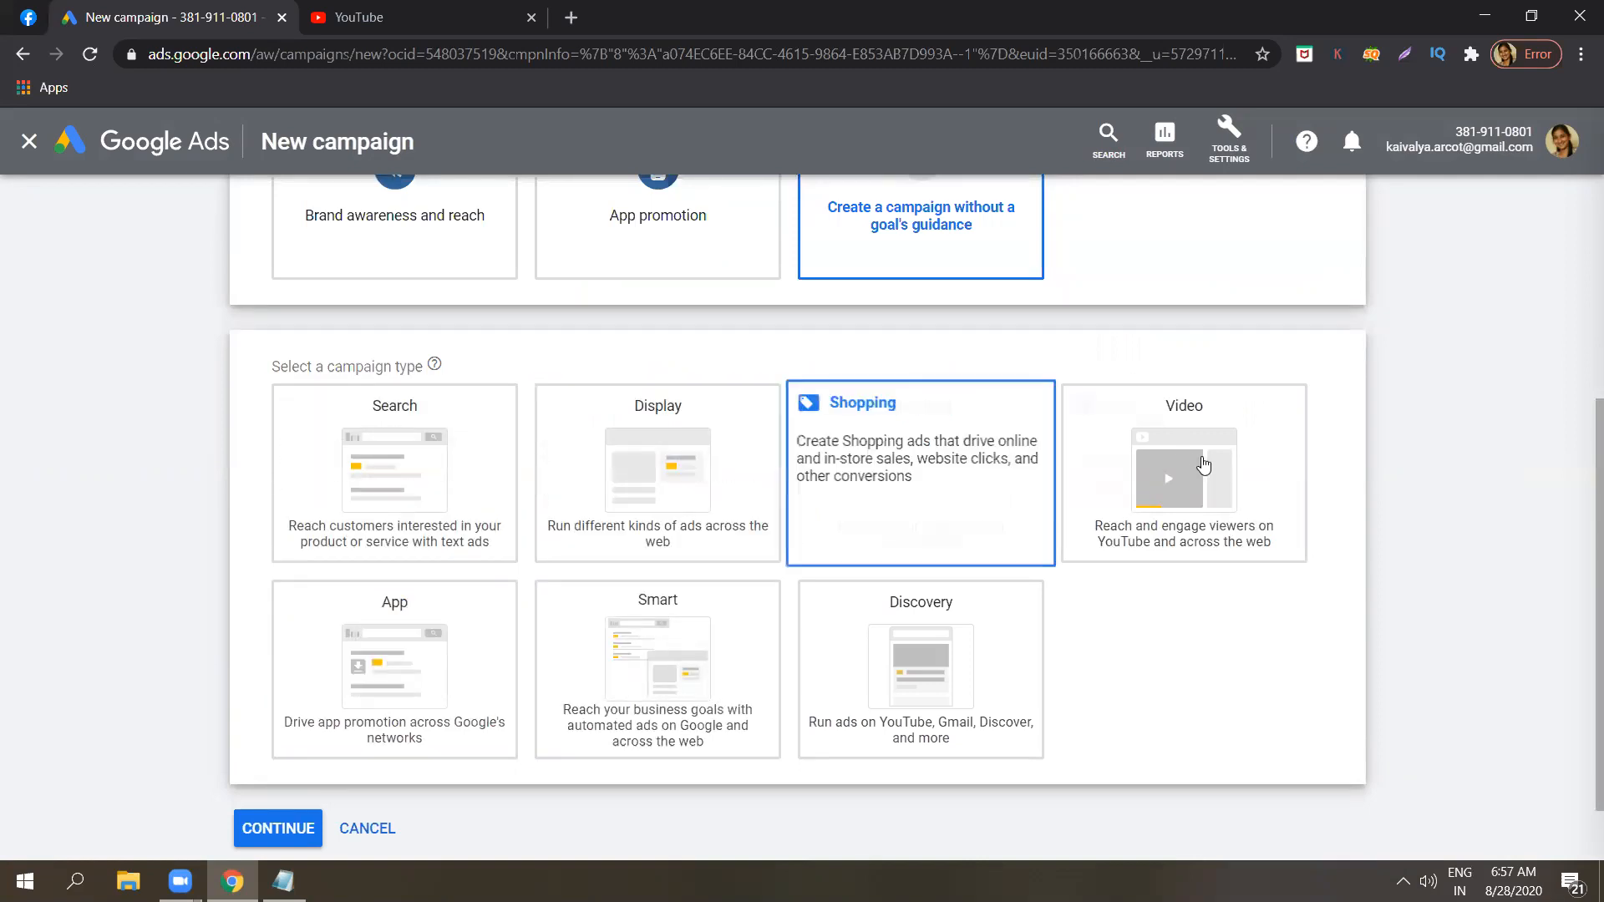
left_click(1201, 460)
Examine the video campaign subtypes, from custom video campaign to shopping, and the campaign types above them.
scroll(1253, 451, "down", 10)
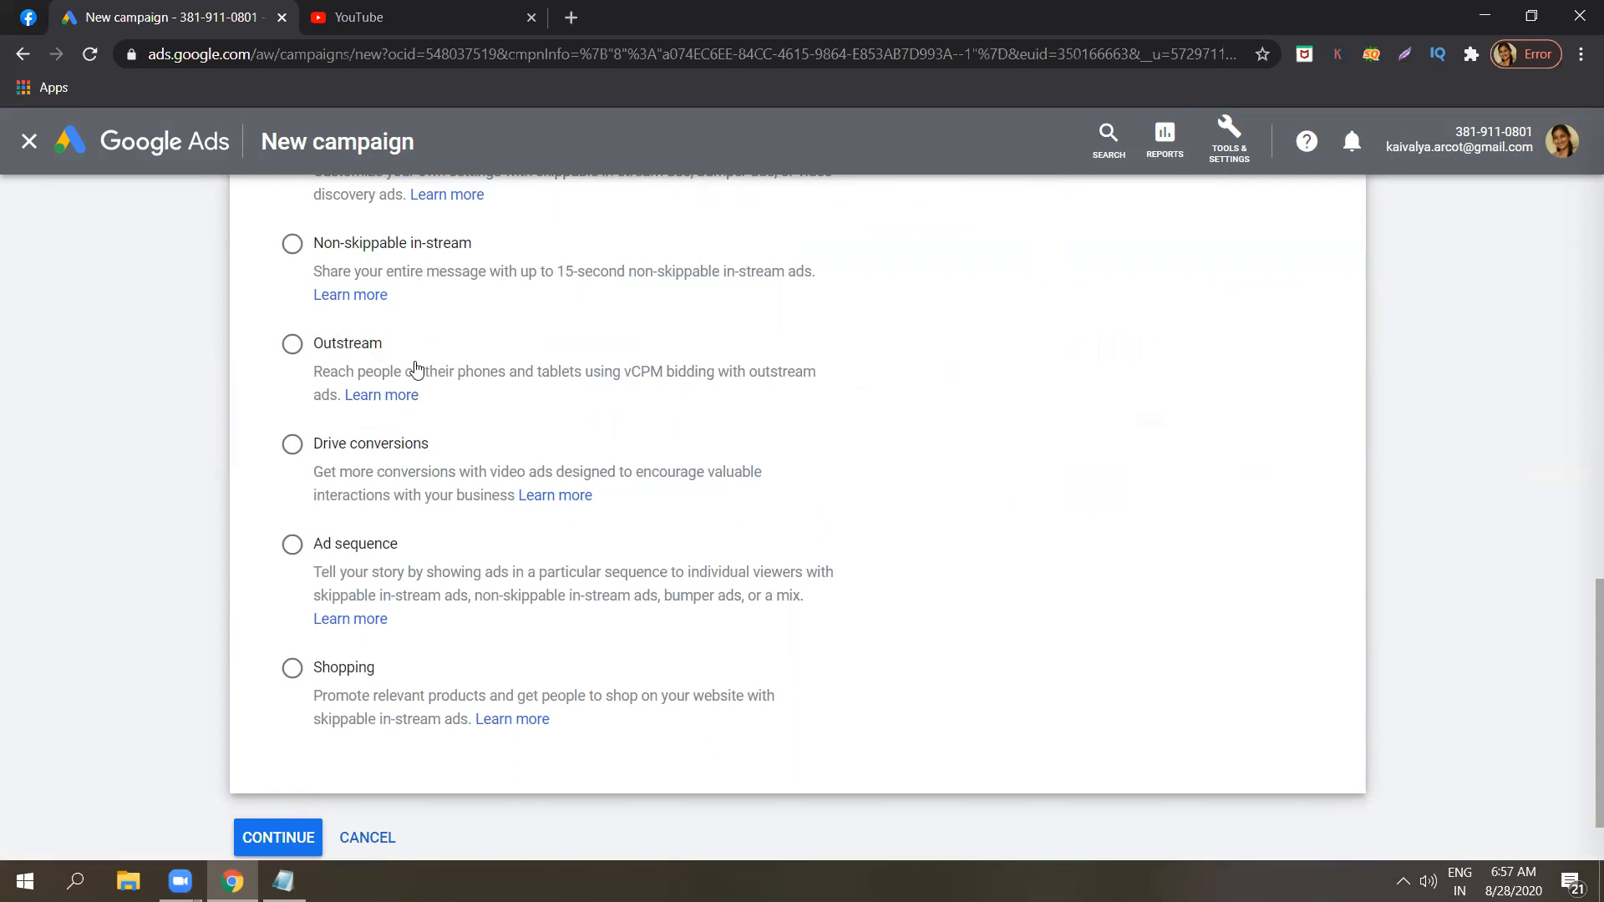
left_click_drag(1581, 589, 1581, 543)
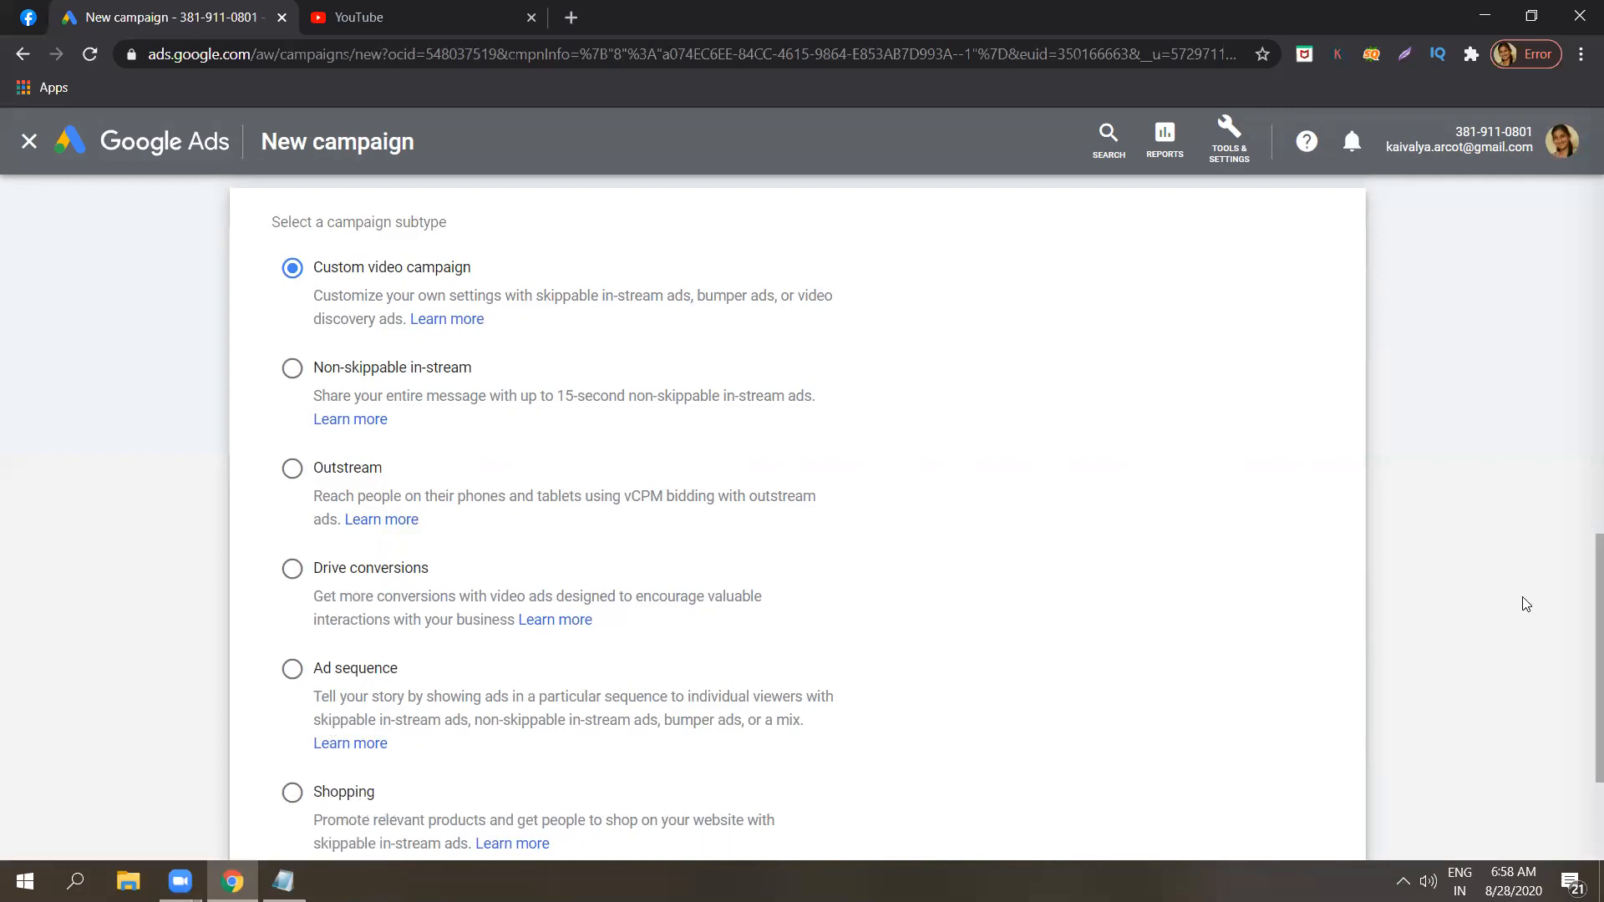
scroll(1581, 610, "down", 2)
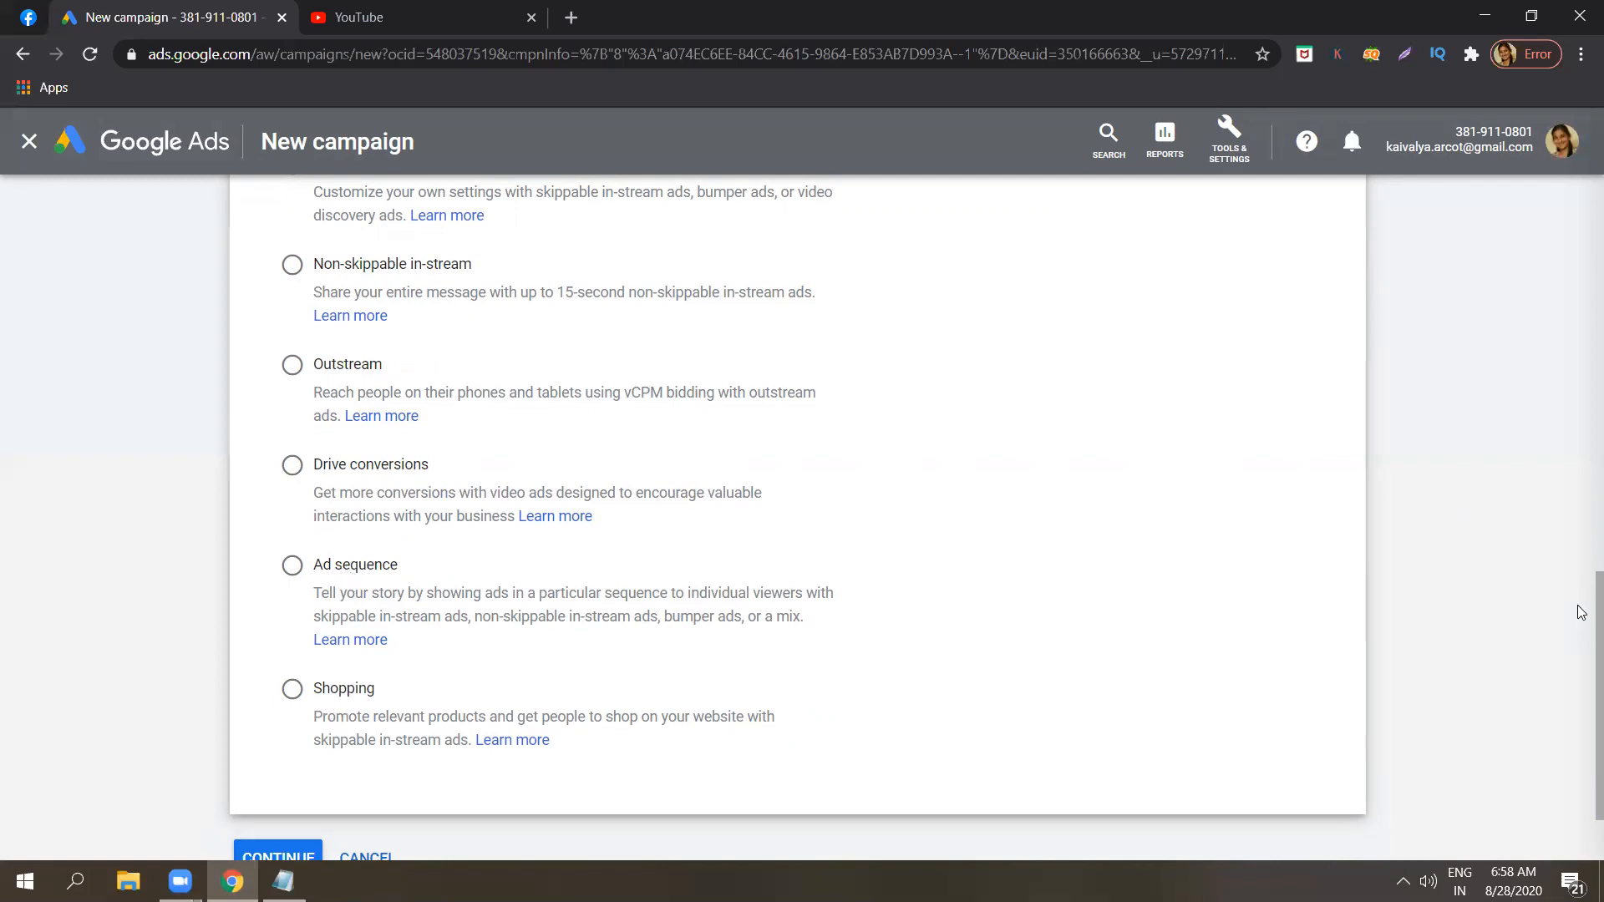
scroll(1583, 547, "up", 2)
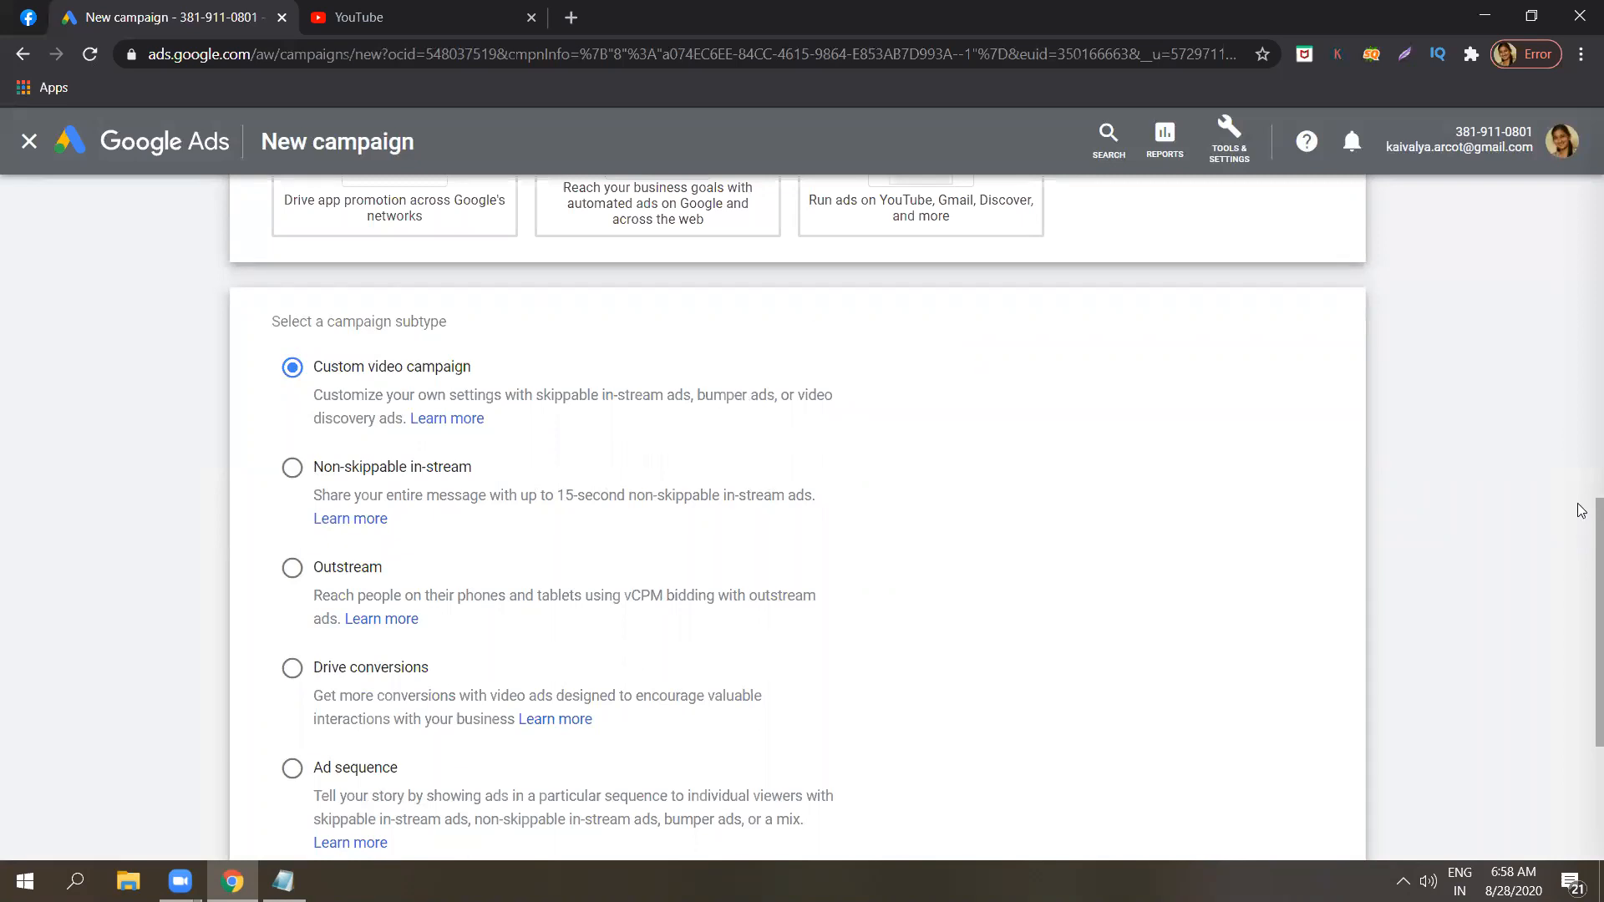
scroll(1581, 468, "up", 1)
scroll(1581, 390, "up", 2)
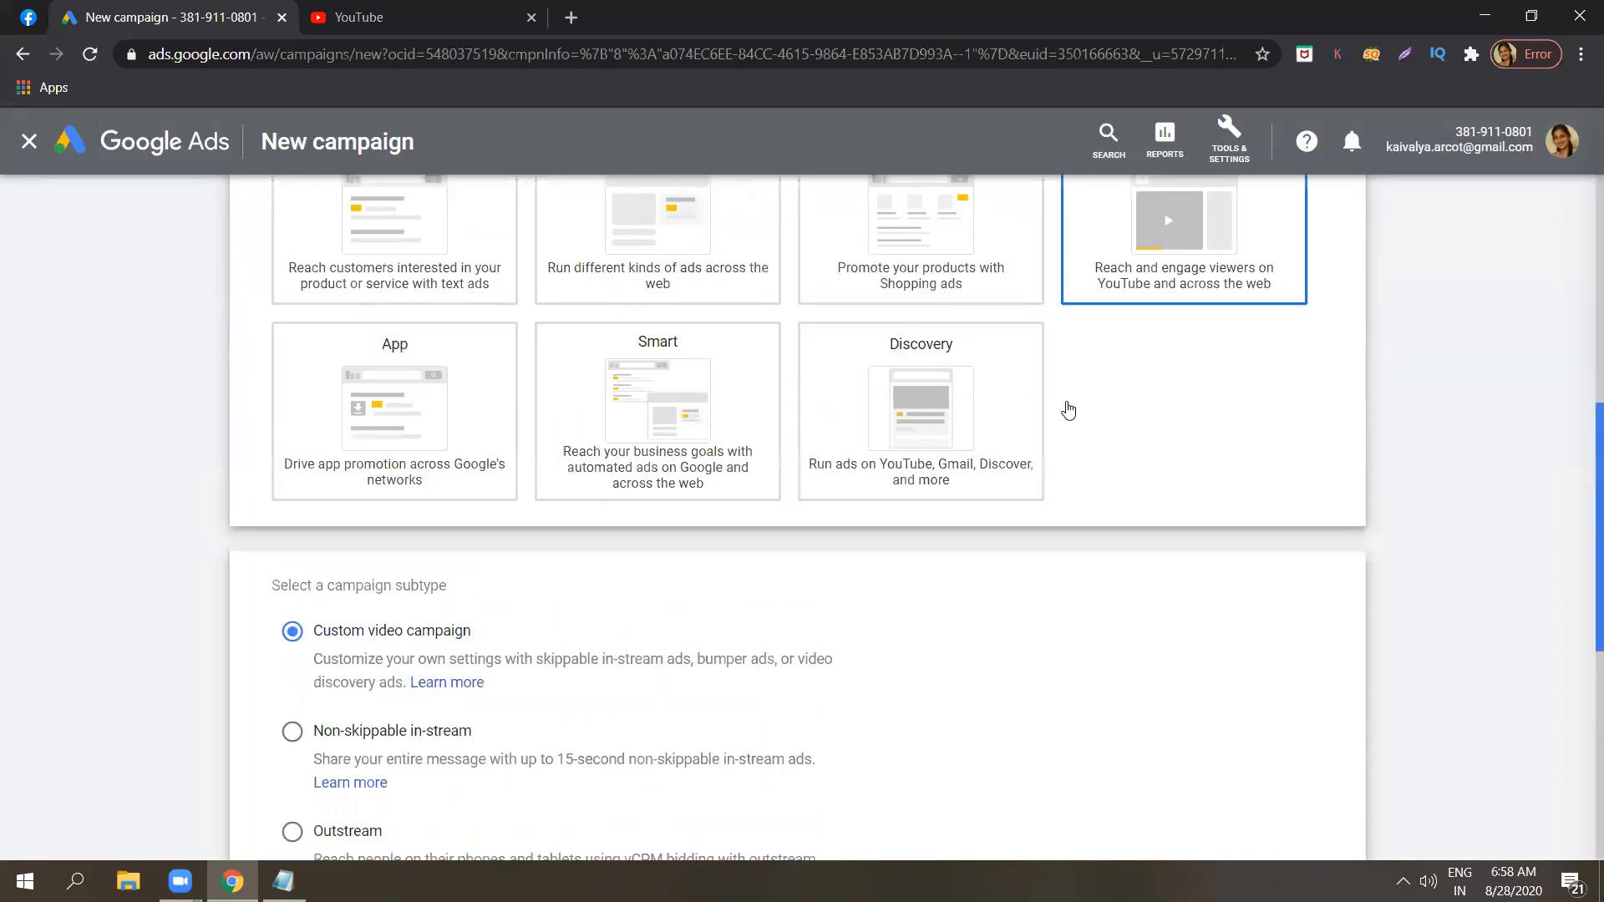
scroll(1067, 408, "up", 2)
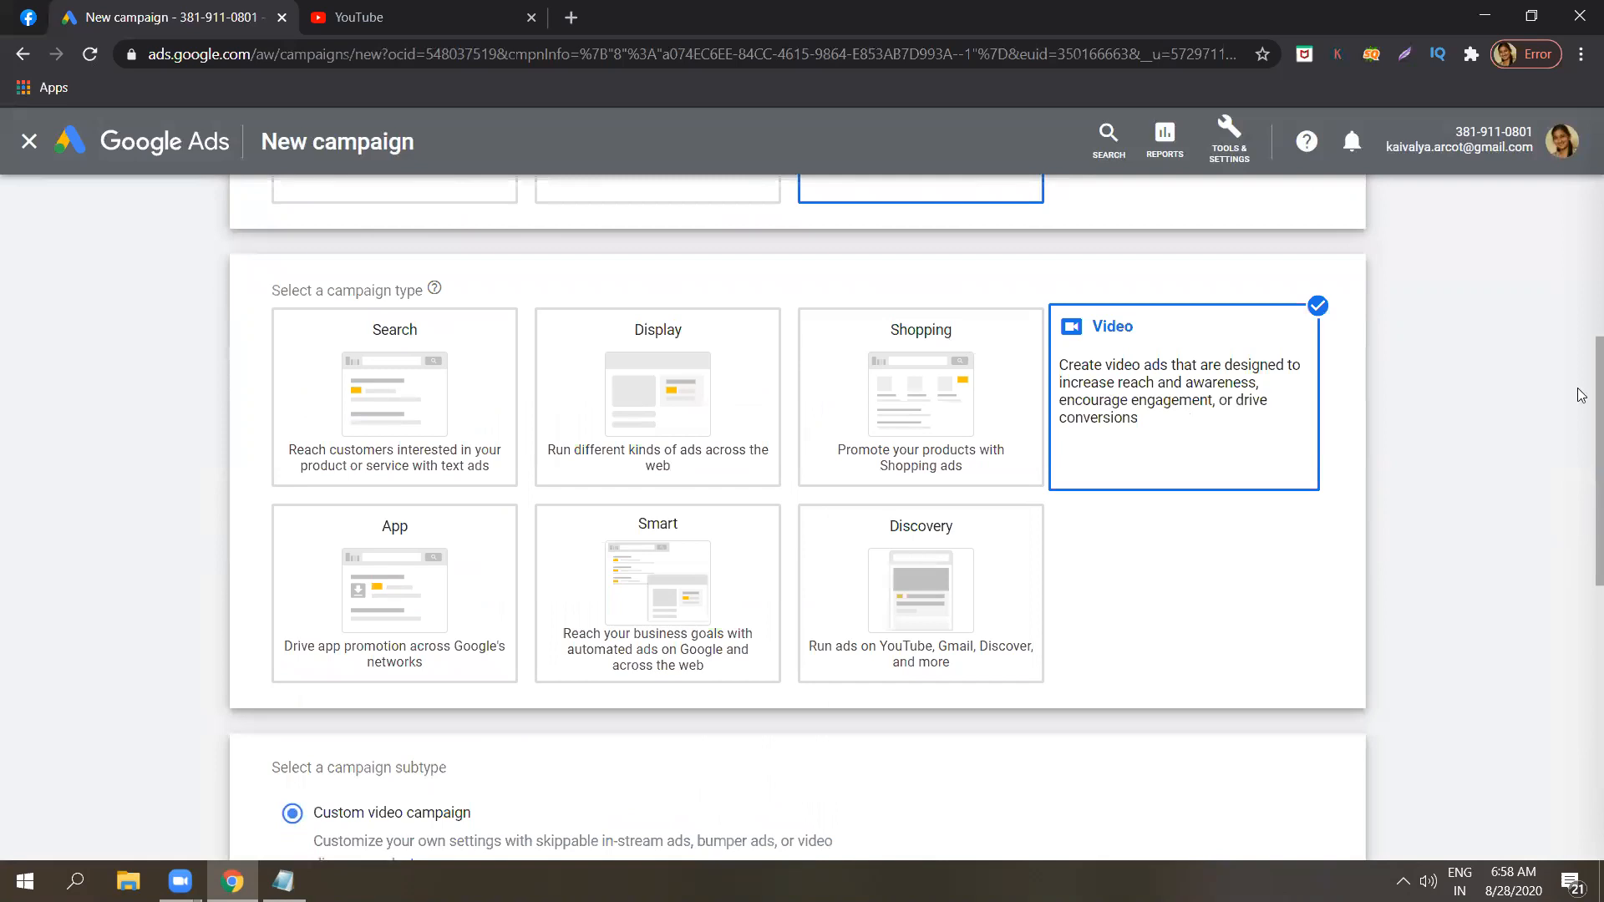
Dismiss the reload error and review the video campaign subtypes, the chosen campaign type and the available campaign goals.
scroll(1581, 418, "down", 1)
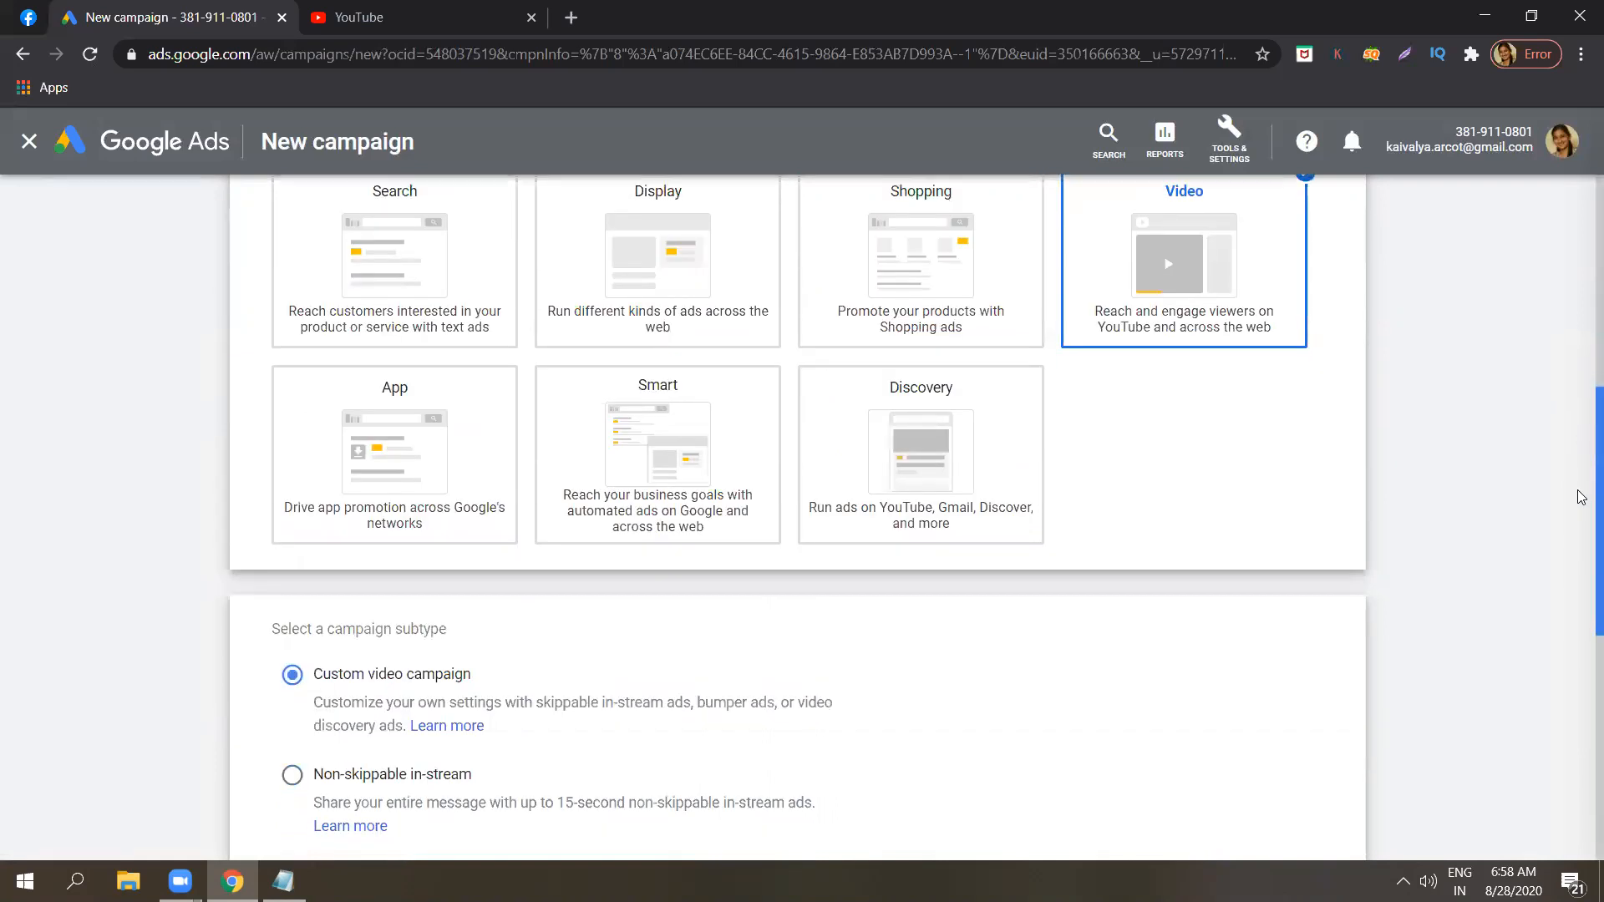
scroll(1581, 501, "down", 4)
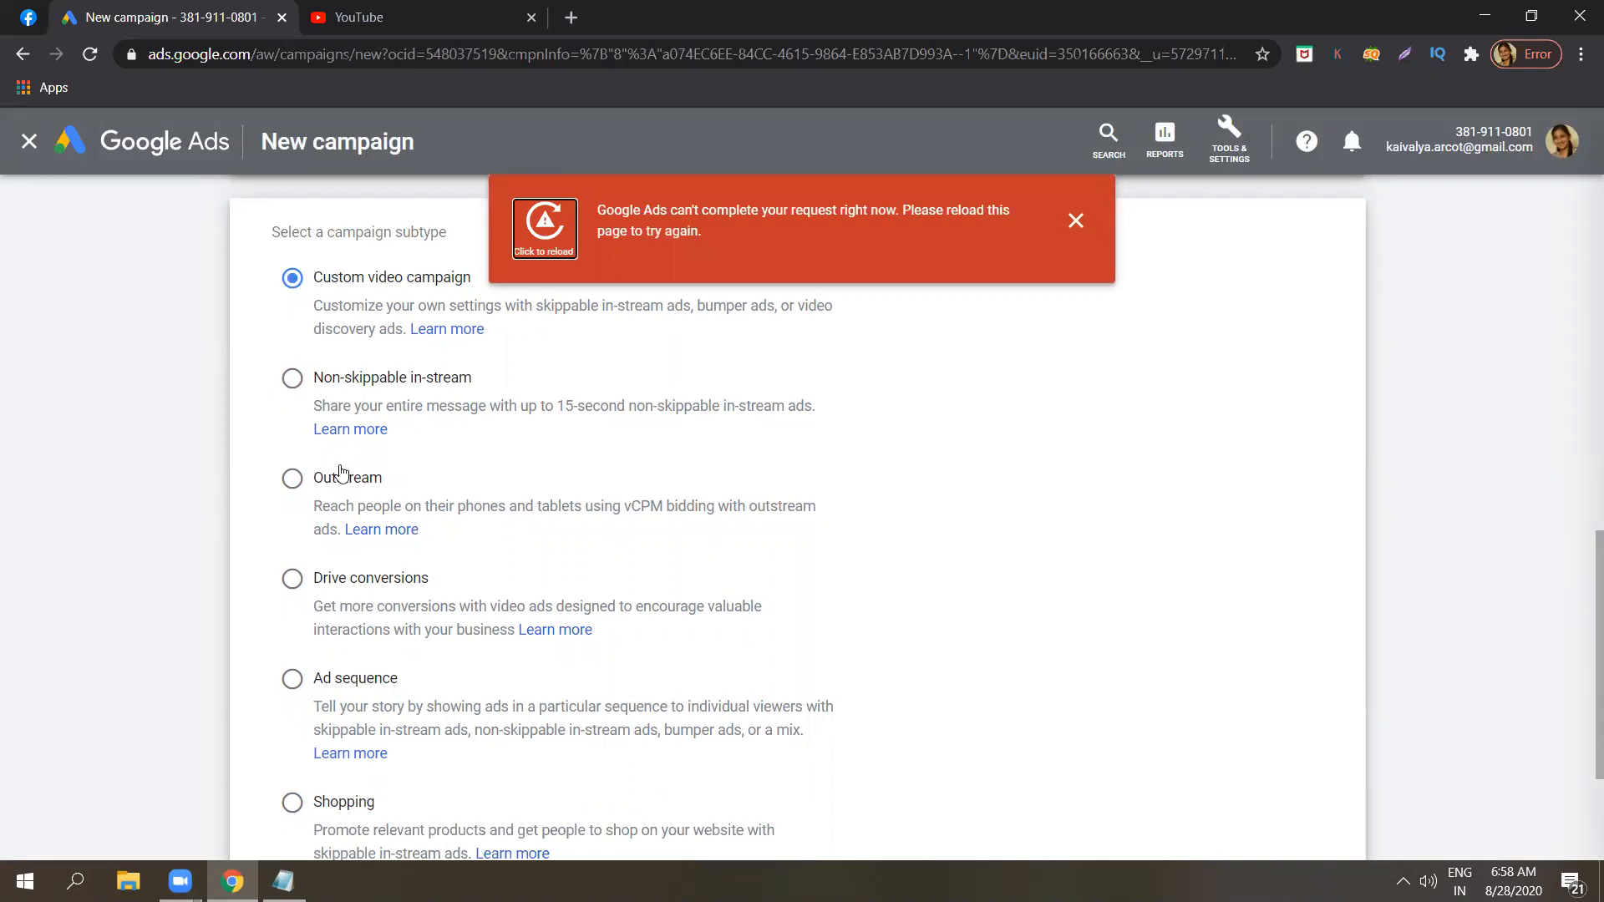
left_click(1075, 219)
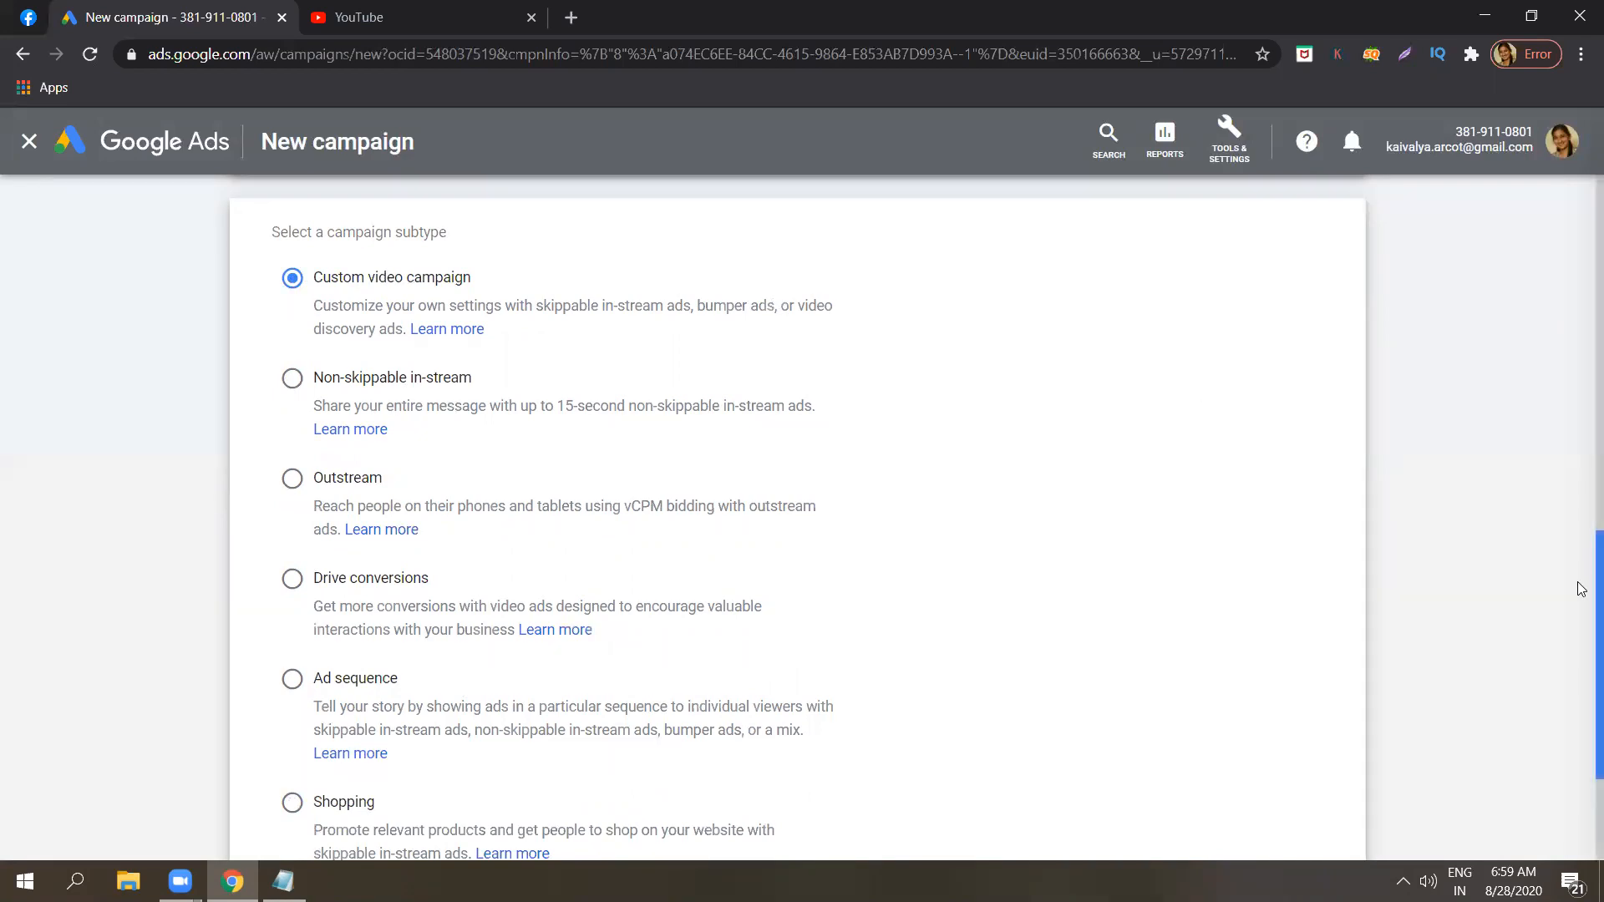
scroll(1581, 557, "down", 3)
scroll(1581, 532, "up", 15)
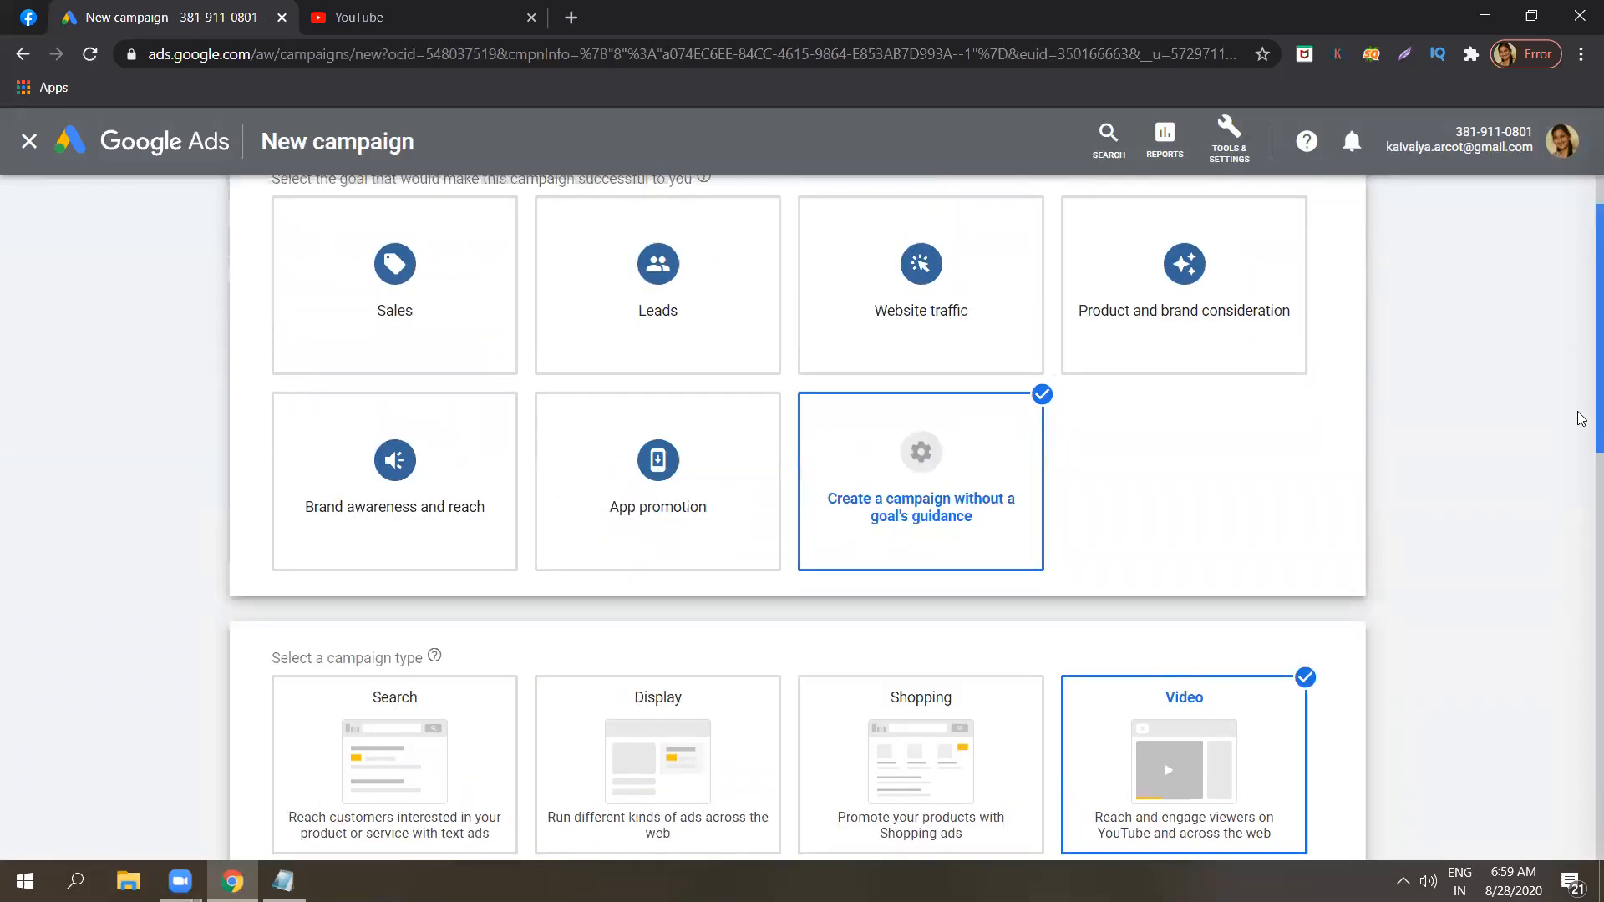
scroll(1581, 590, "down", 5)
scroll(1581, 635, "up", 6)
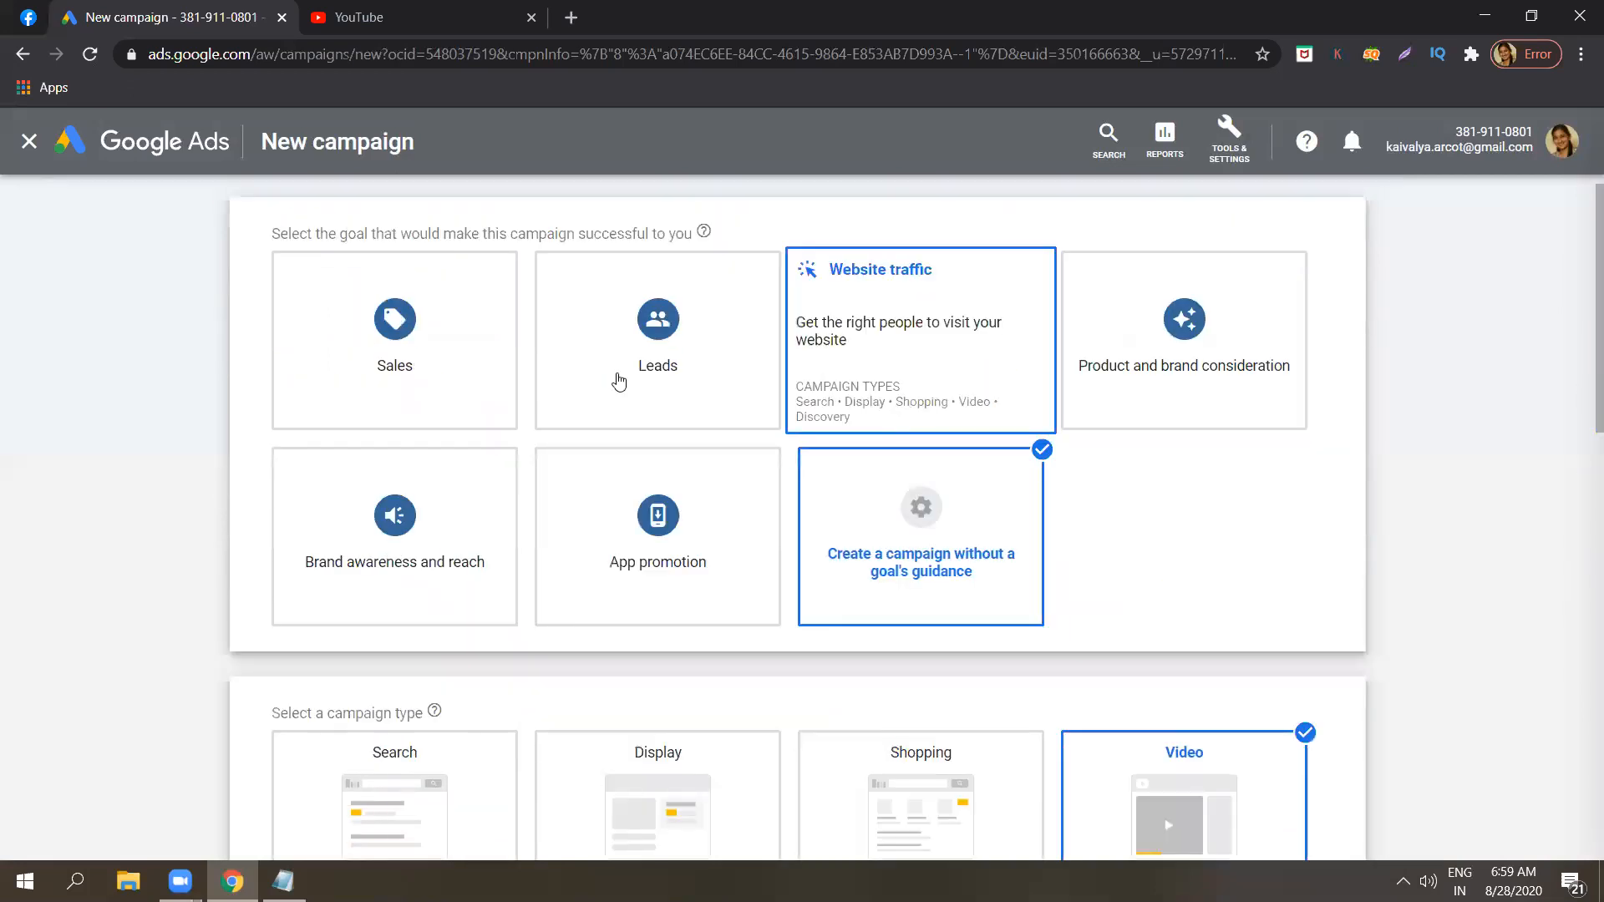
Continue to the campaign settings with Custom video campaign kept as the subtype.
scroll(1581, 300, "down", 11)
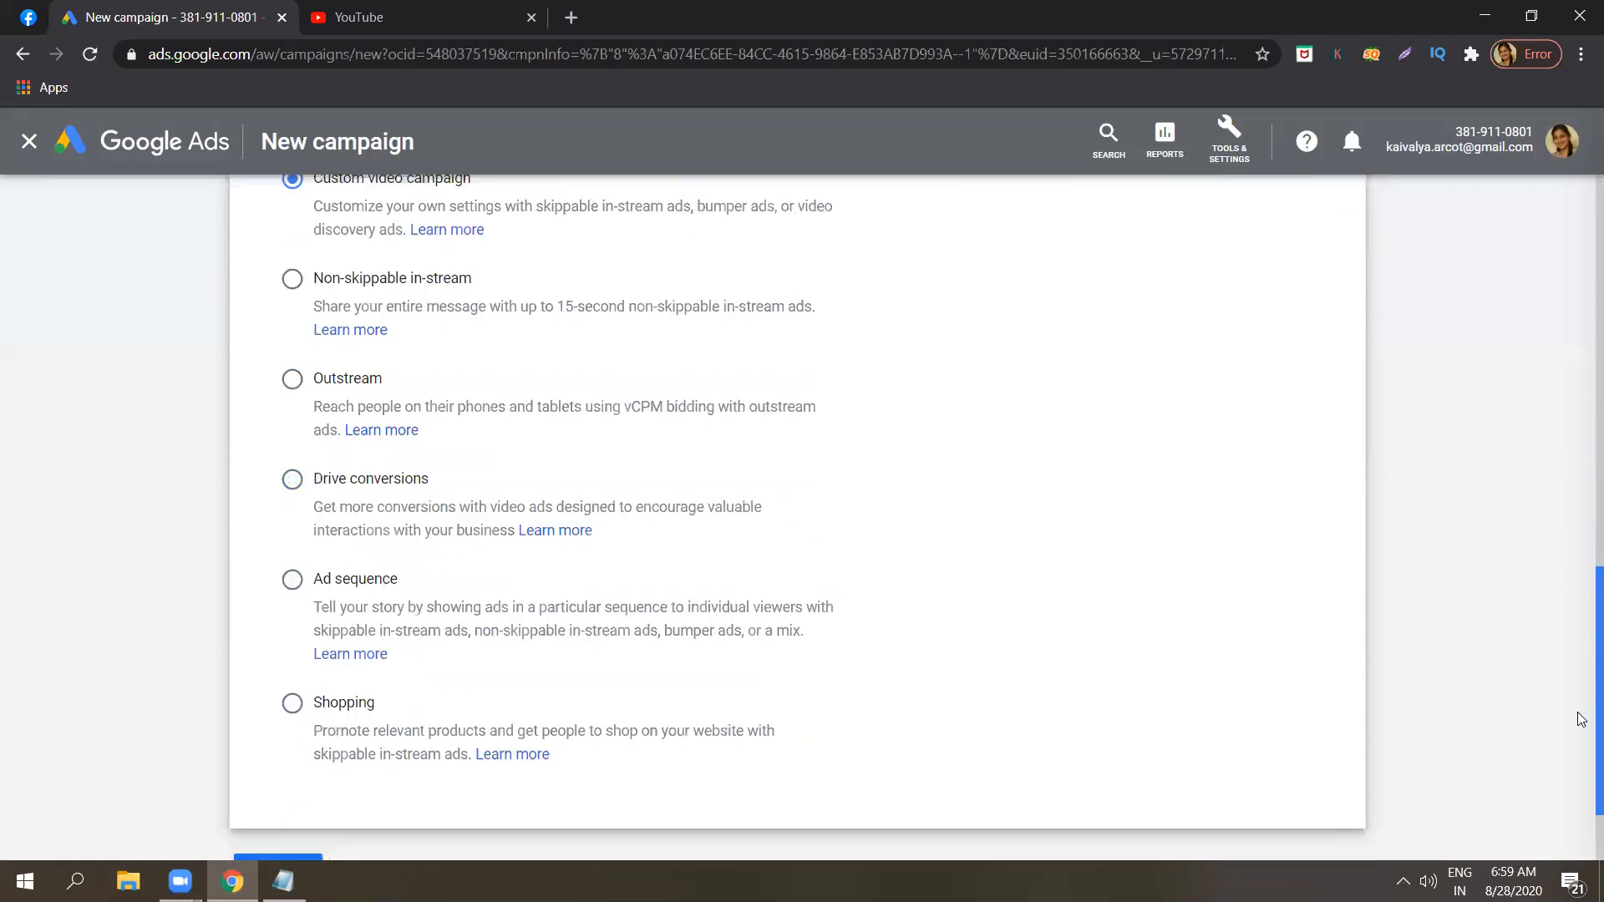
scroll(1577, 712, "down", 1)
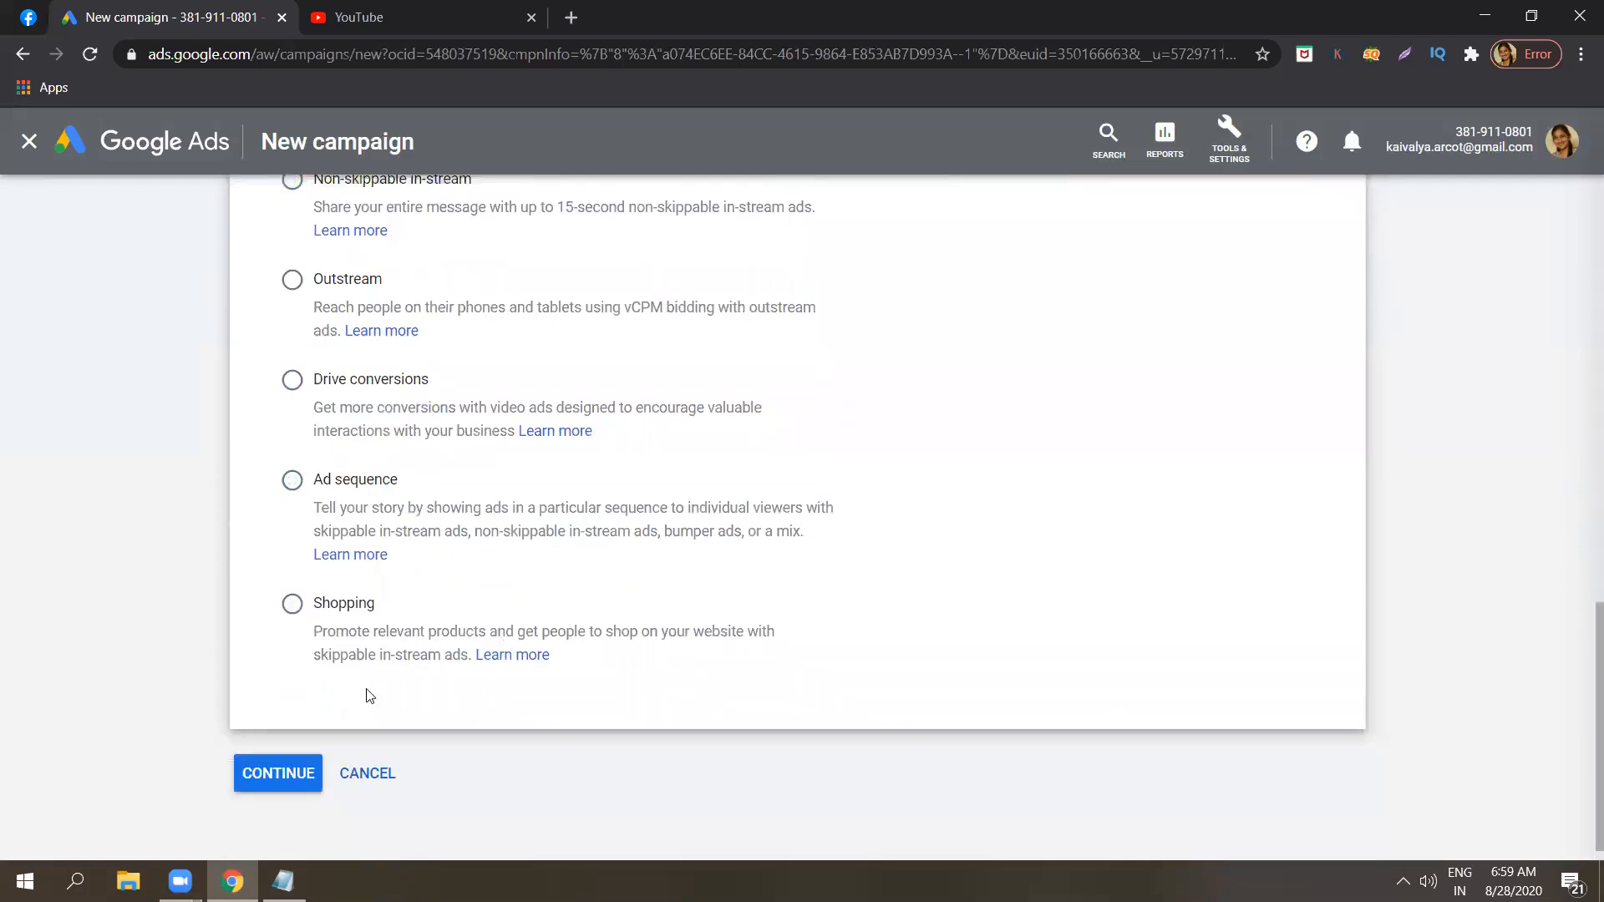
left_click(278, 770)
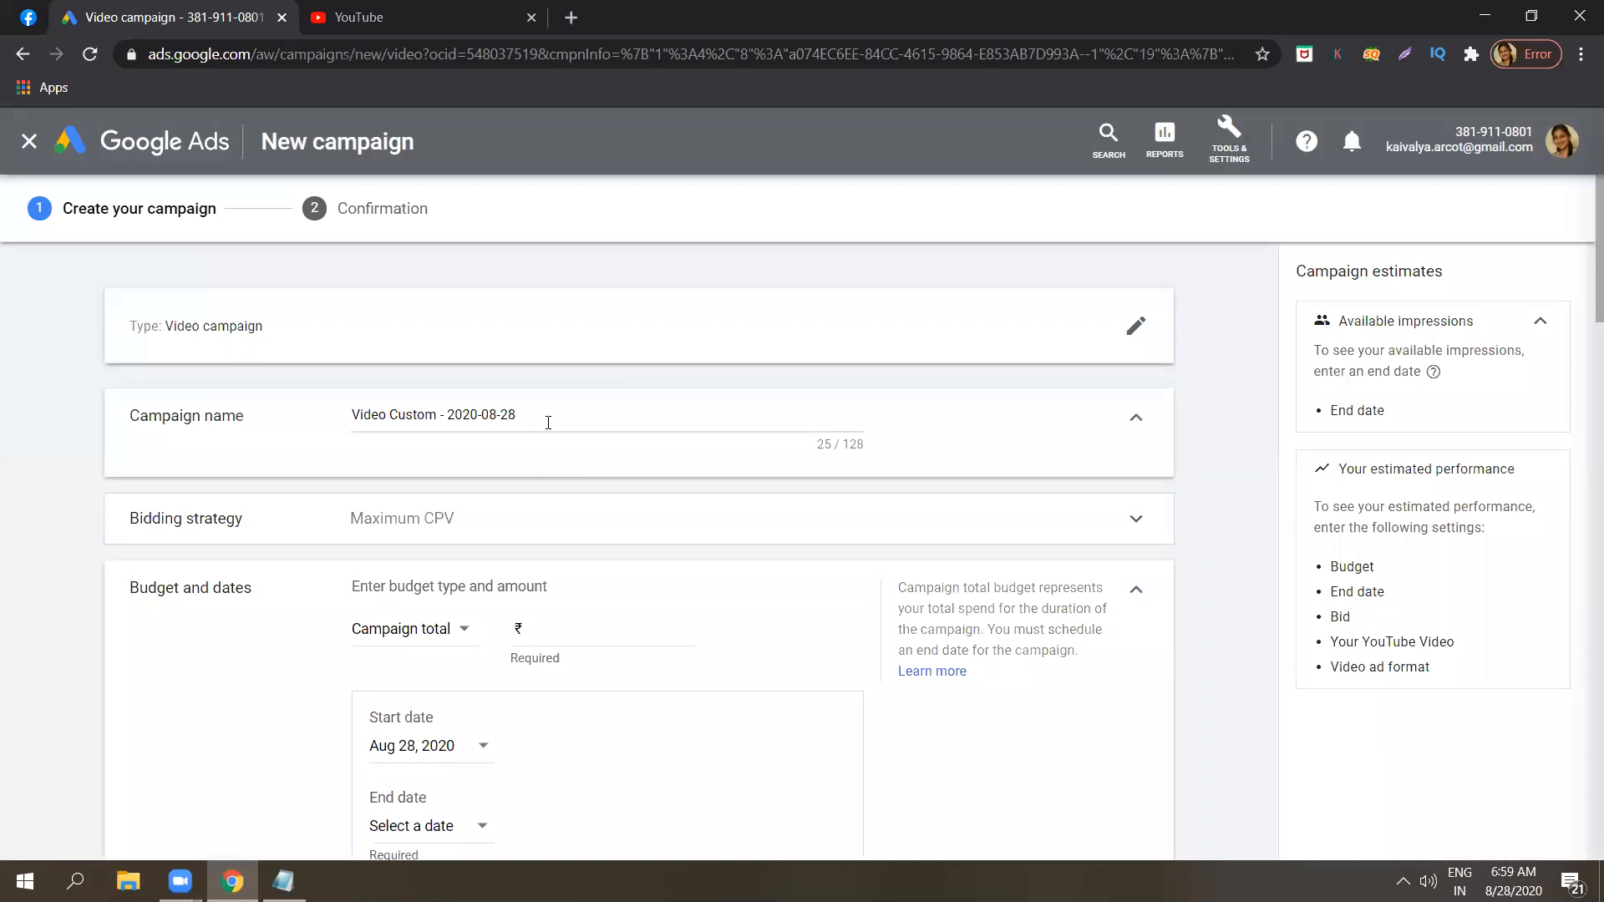
Rename the campaign as "Video ad sample".
left_click(548, 422)
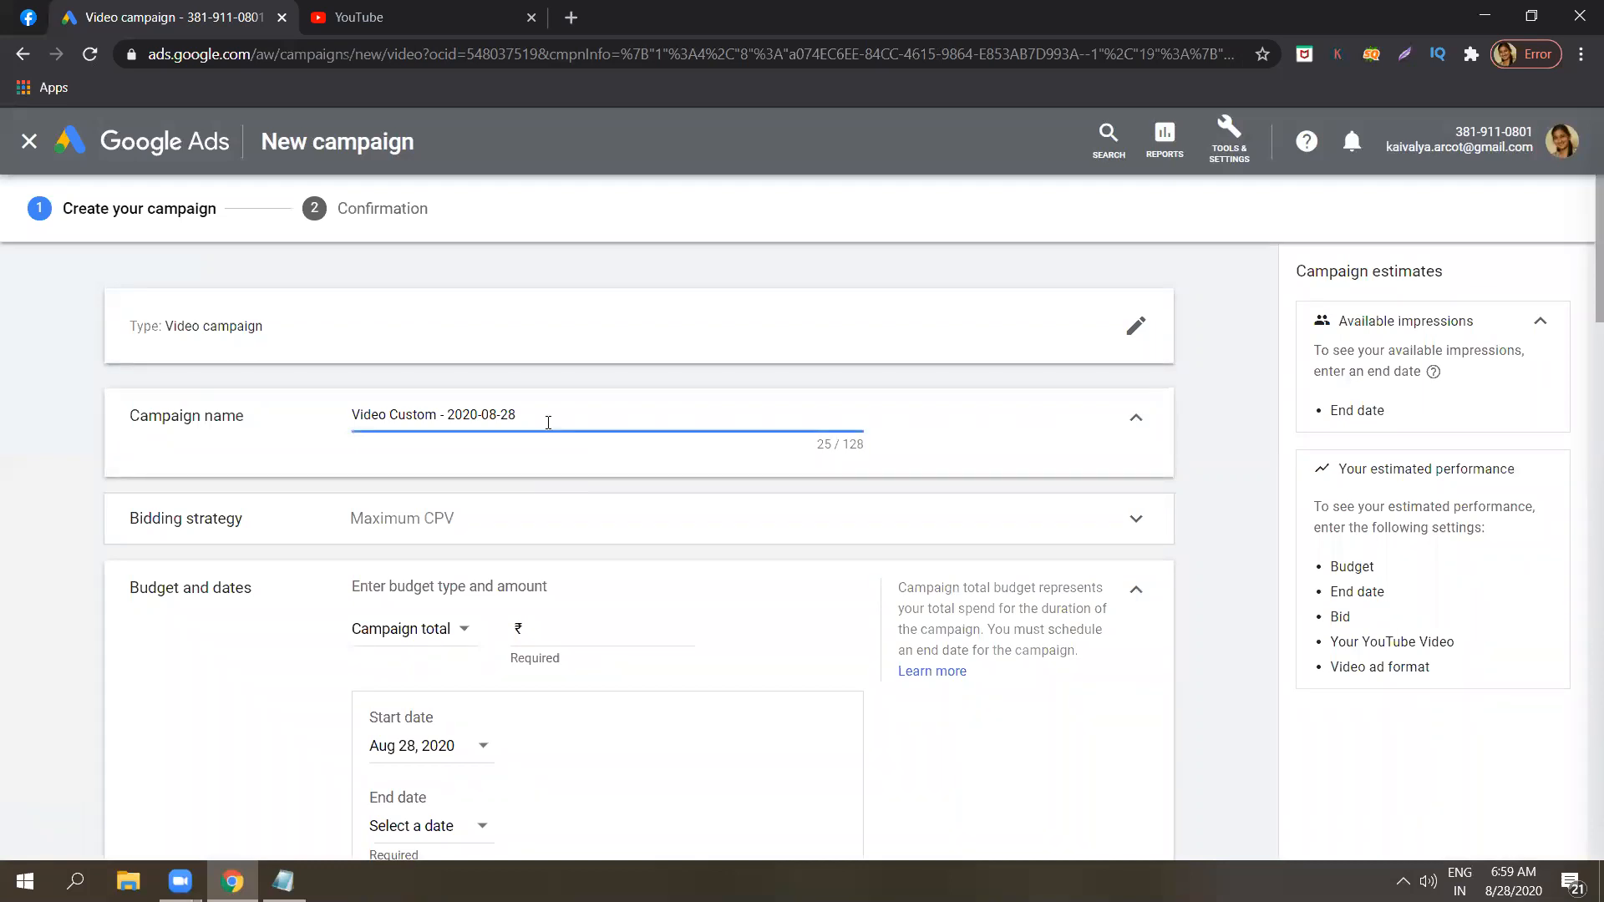
triple_click(548, 423)
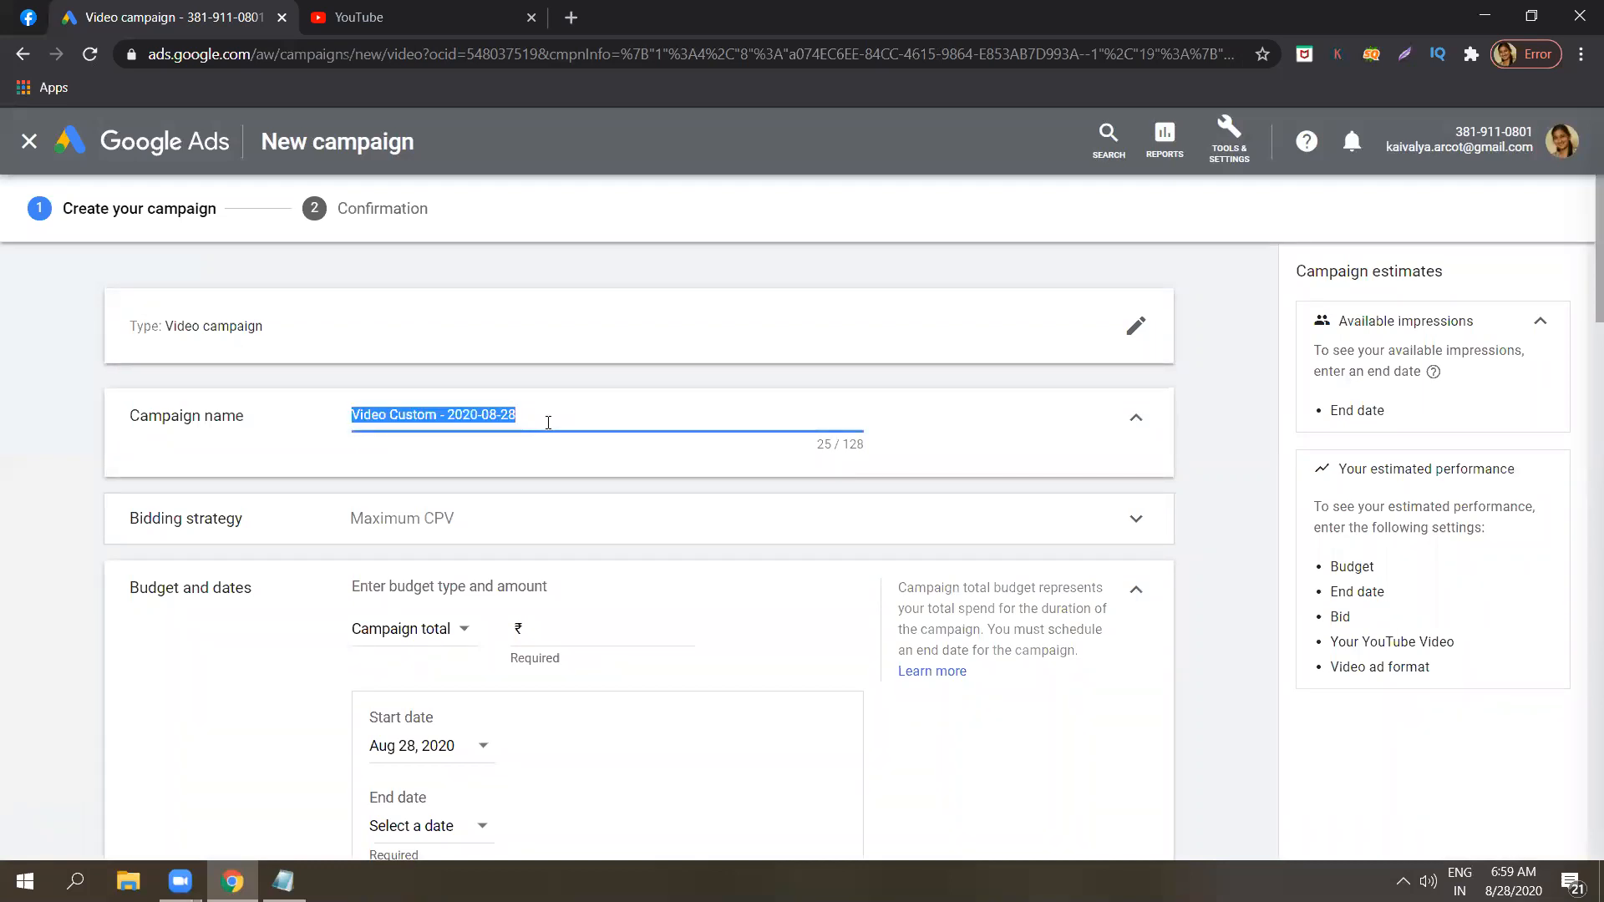
key("Caps_Lock")
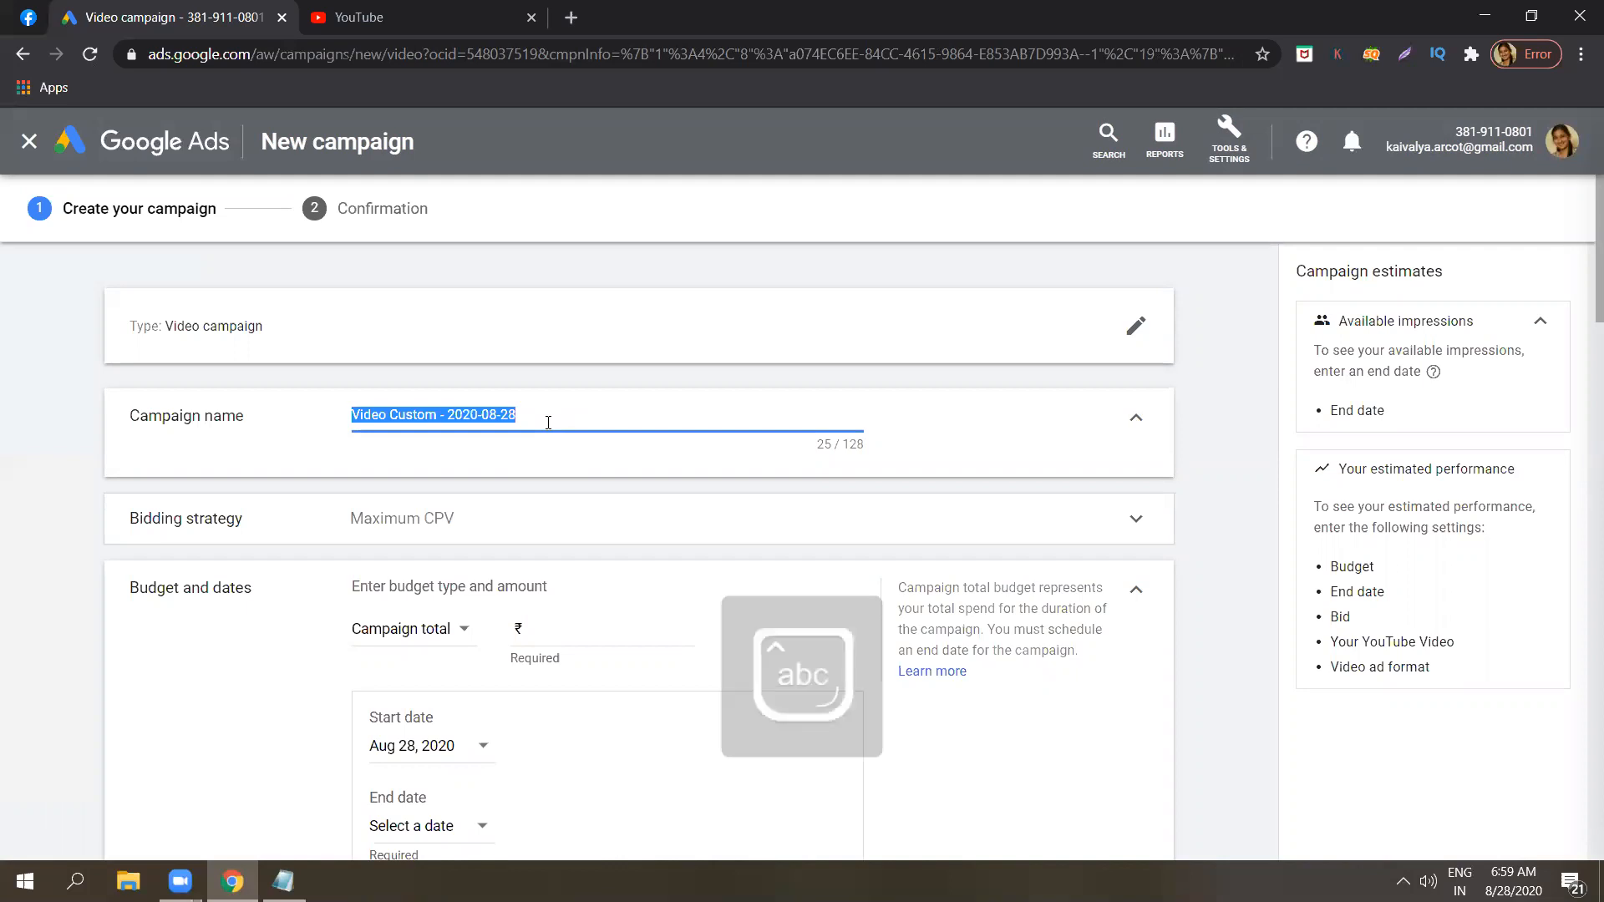
type("Video ad sample")
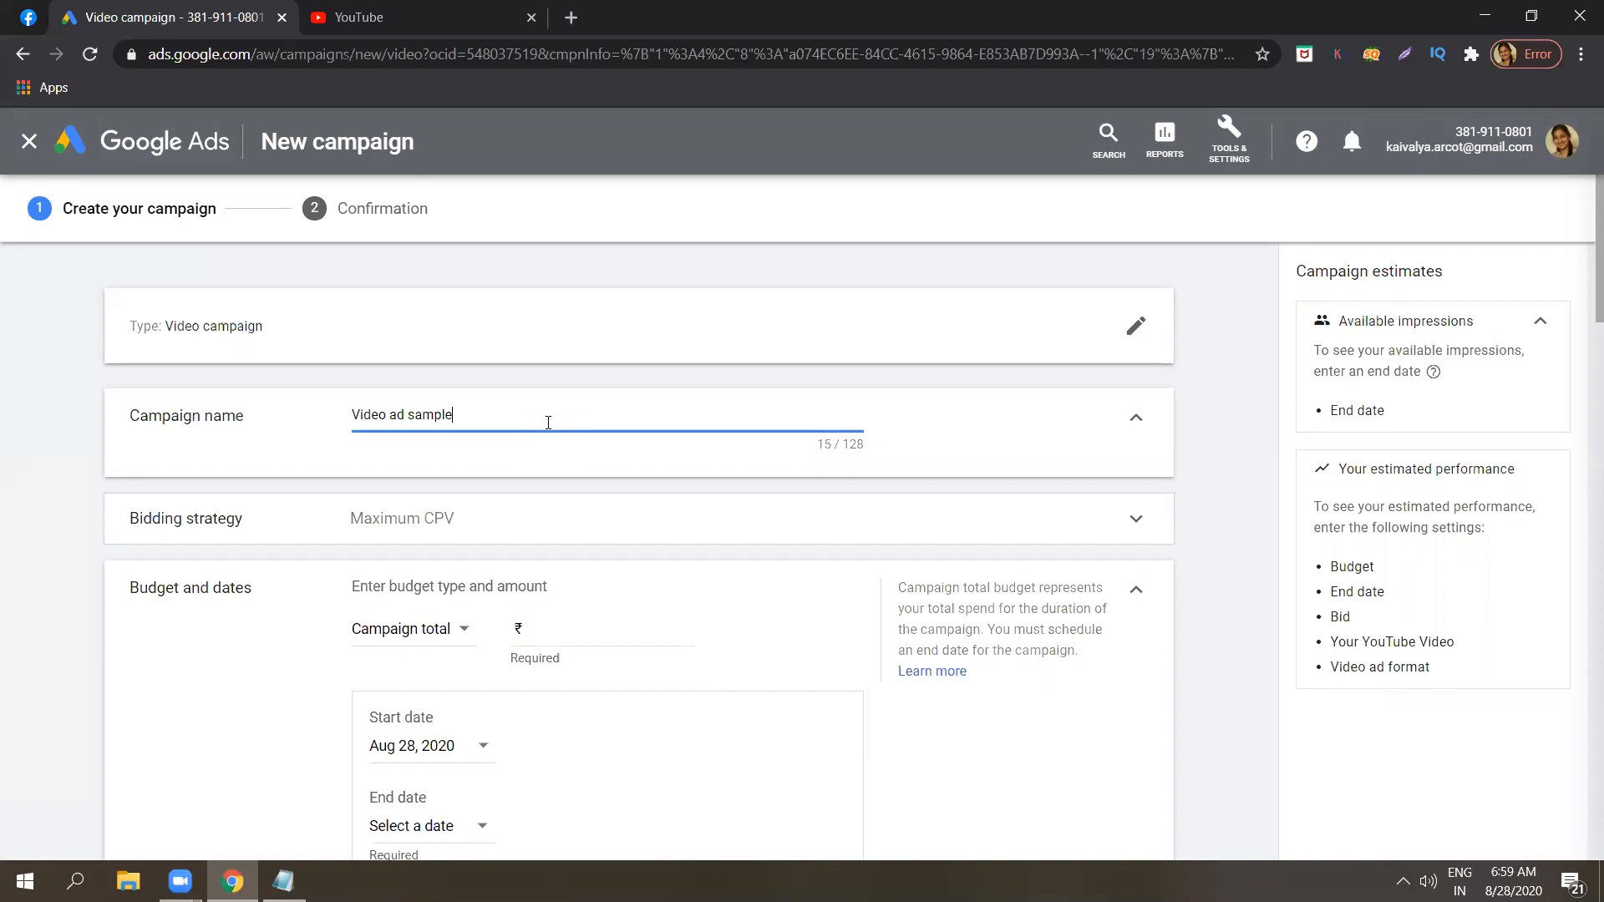
Expand the bidding strategy settings and view the available bid strategies, keeping Maximum CPV.
left_click(499, 523)
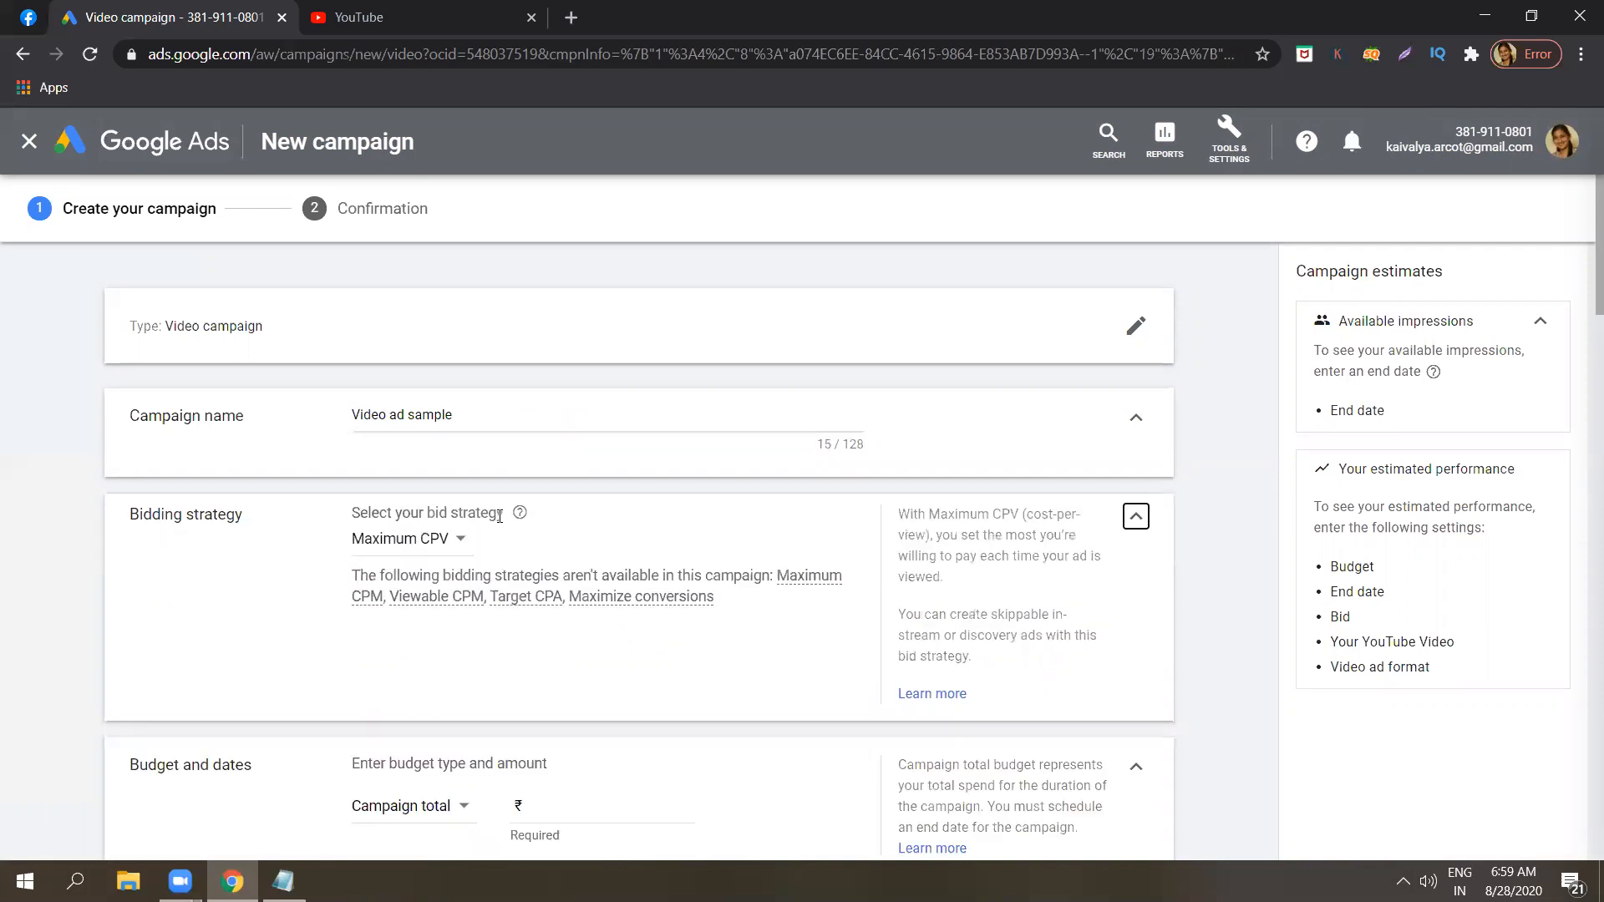
left_click(451, 551)
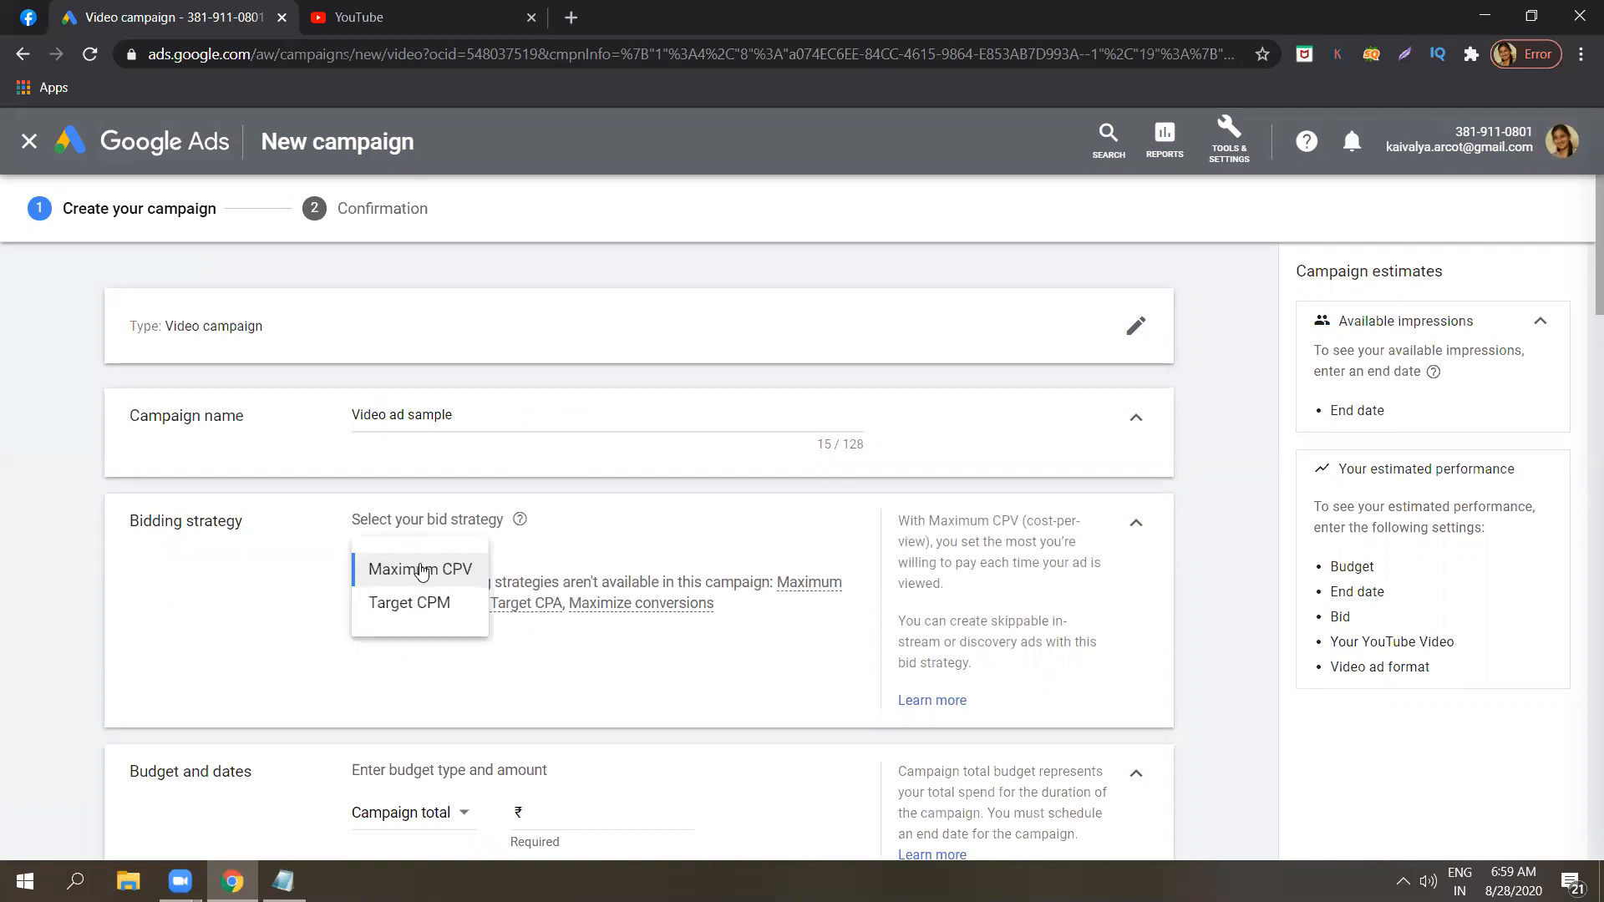
left_click(80, 567)
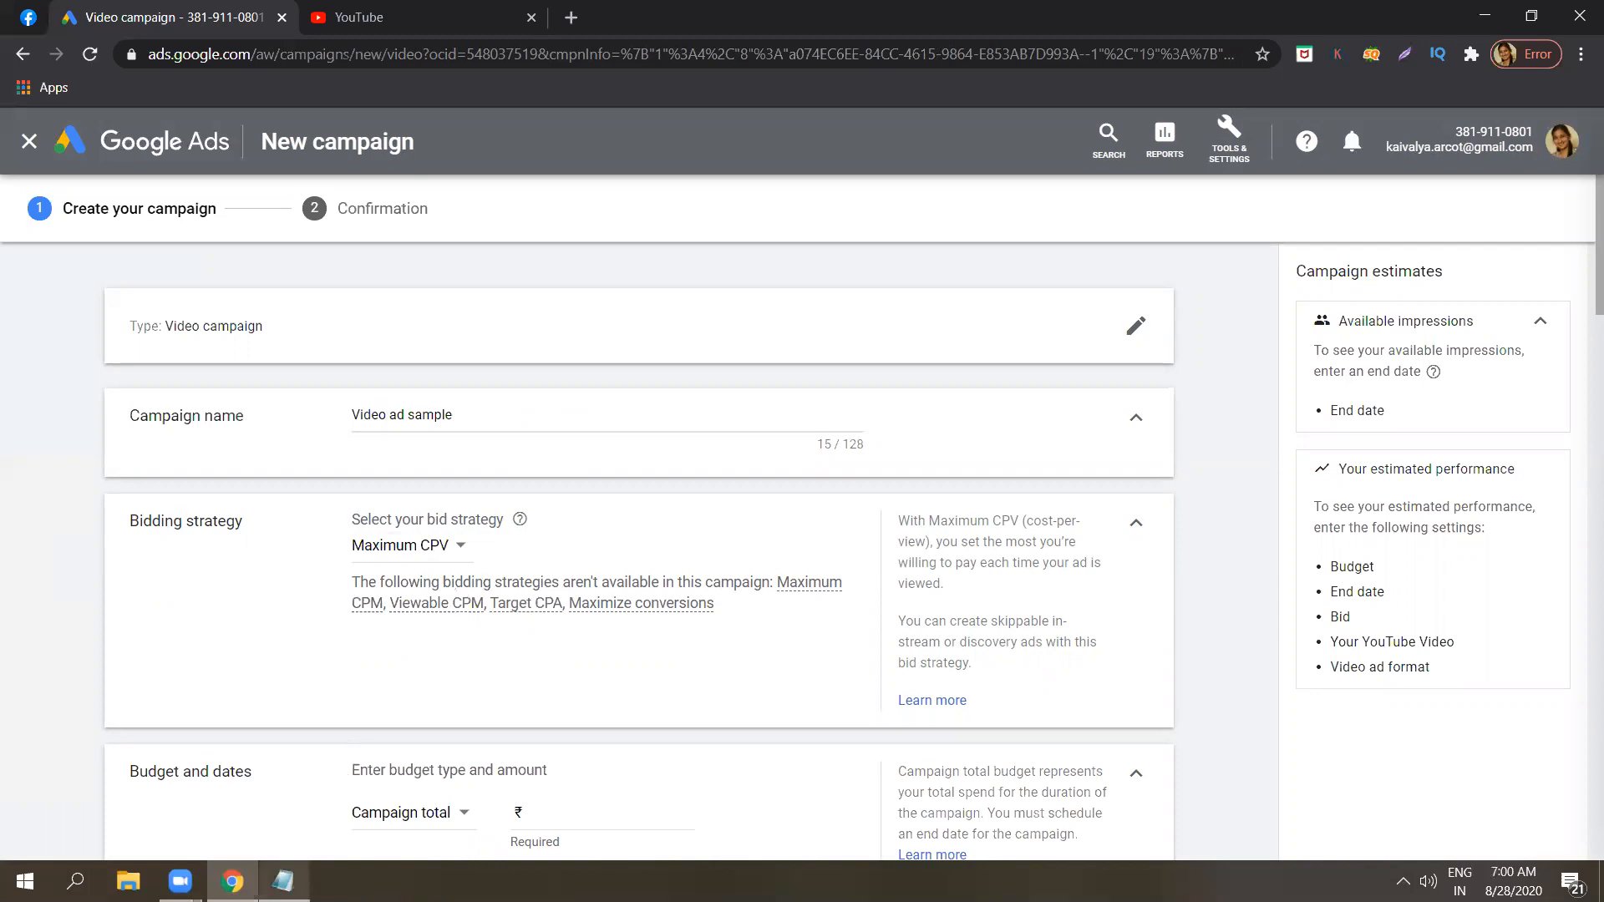
Switch to the Notepad notes, go through the video ads line on placements, and return to the campaign form.
left_click(284, 881)
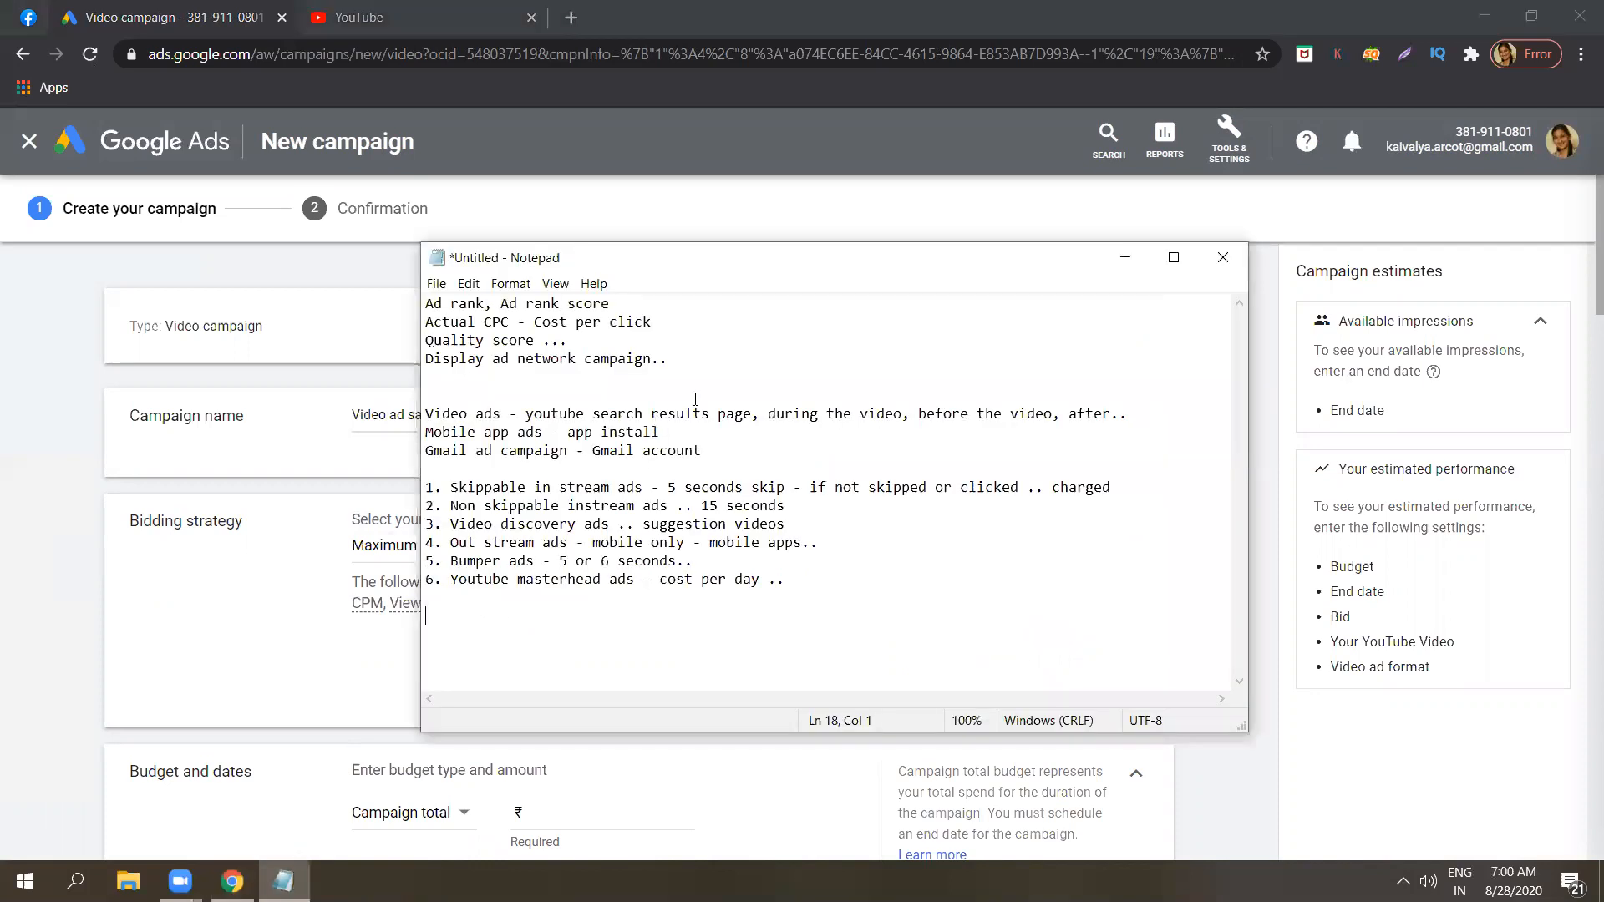
left_click(583, 379)
left_click(843, 413)
left_click(978, 415)
left_click(1083, 414)
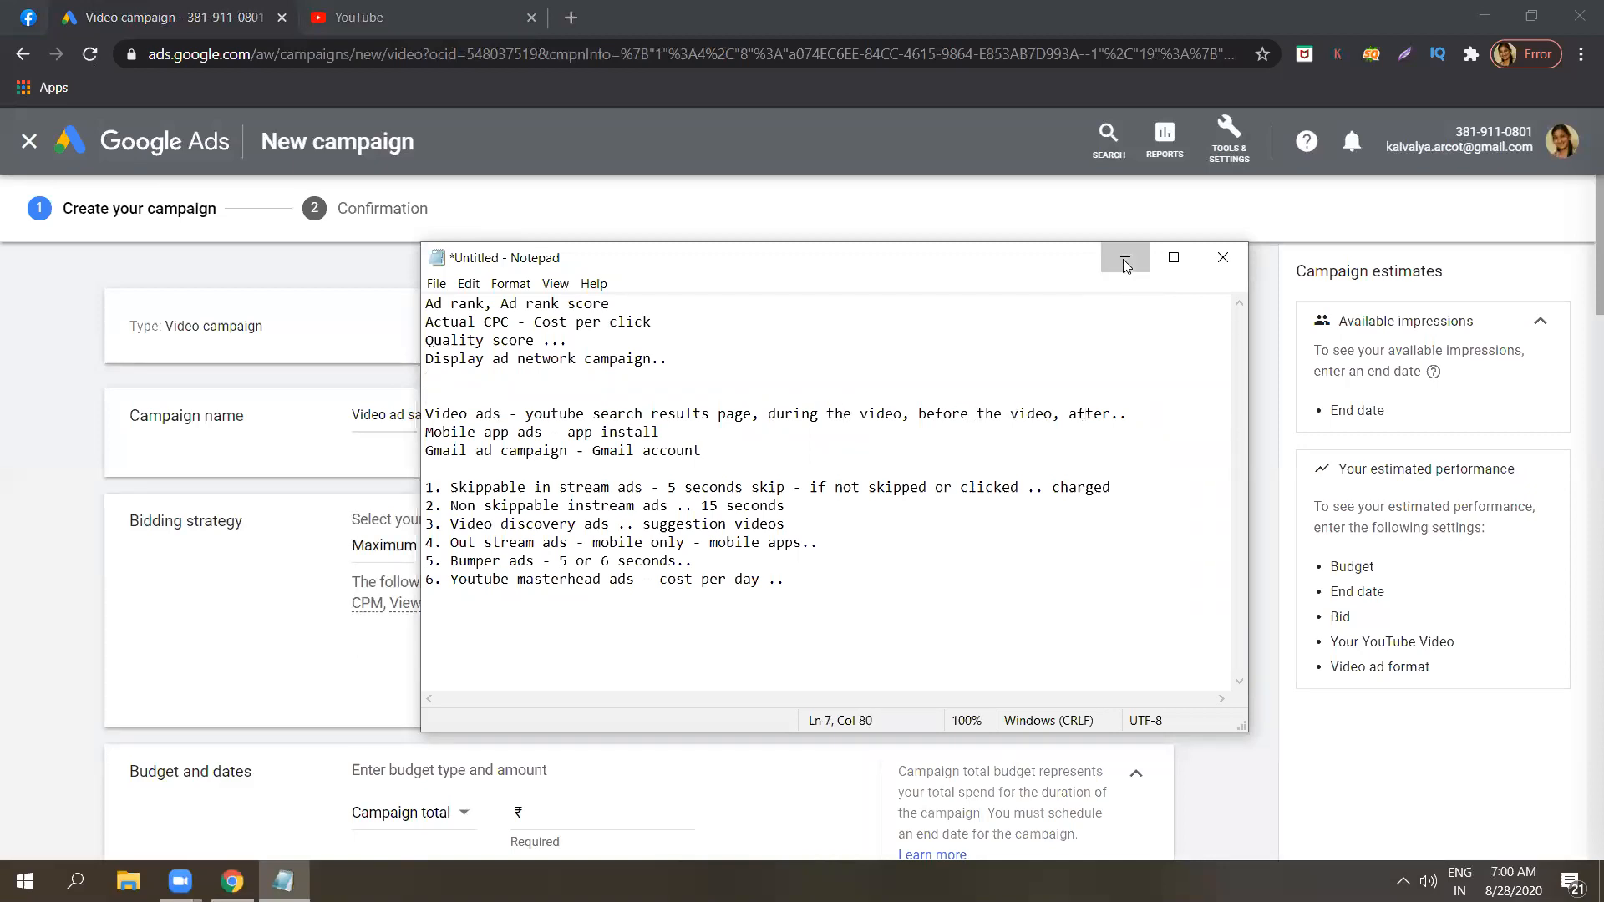
left_click(1125, 260)
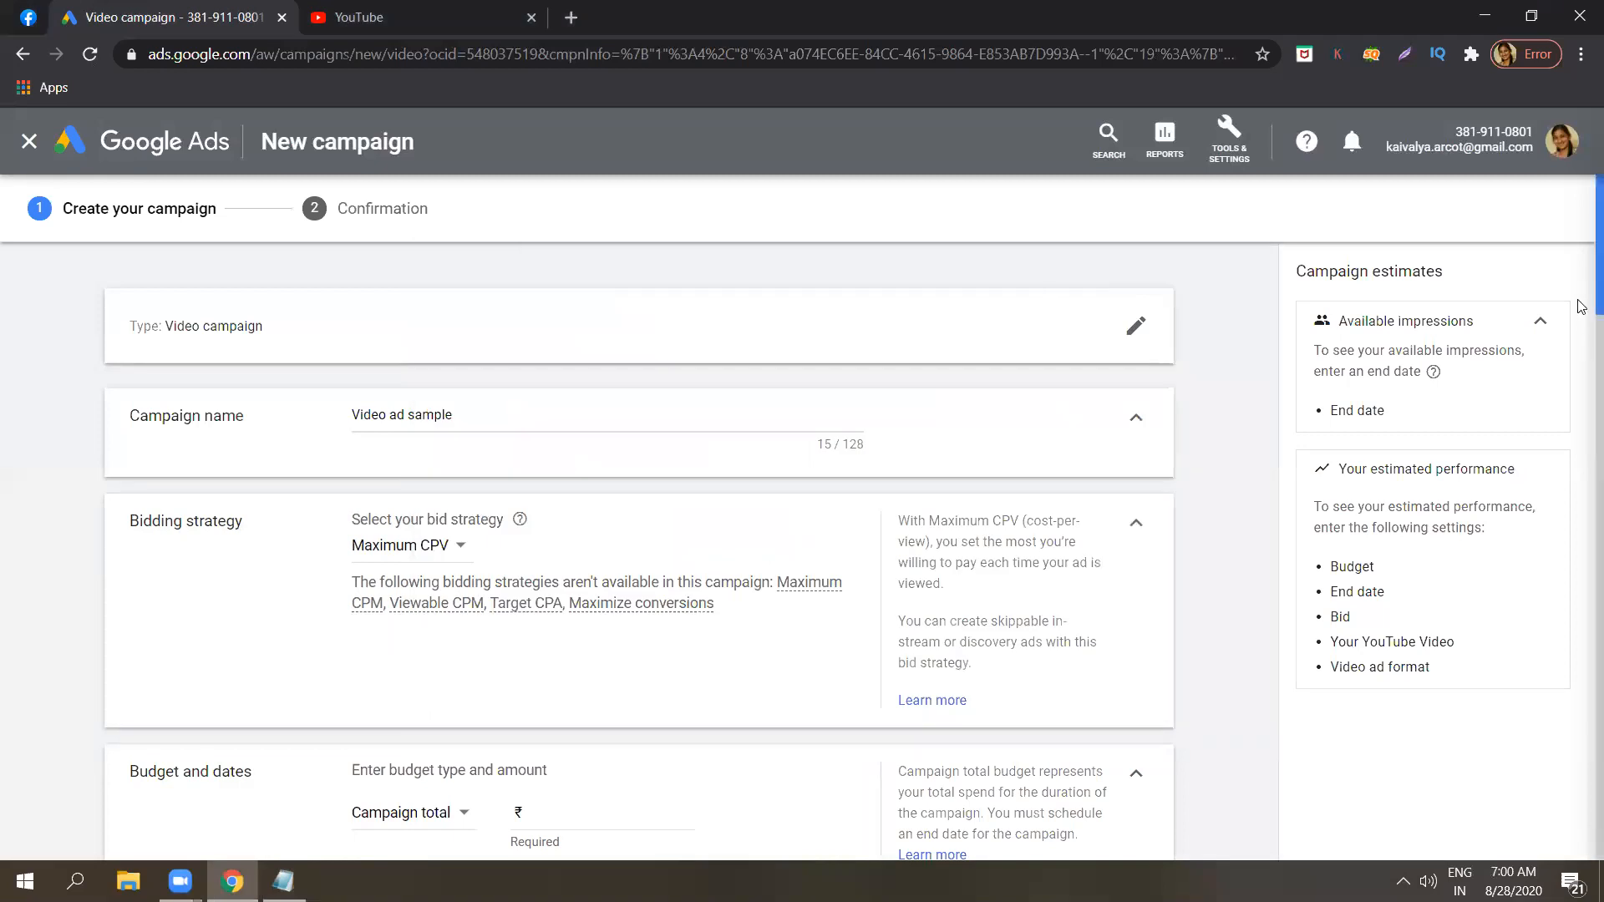
Read the explanation of the Maximum CPV bid strategy, highlighting the part about paying per ad view.
scroll(1581, 307, "down", 2)
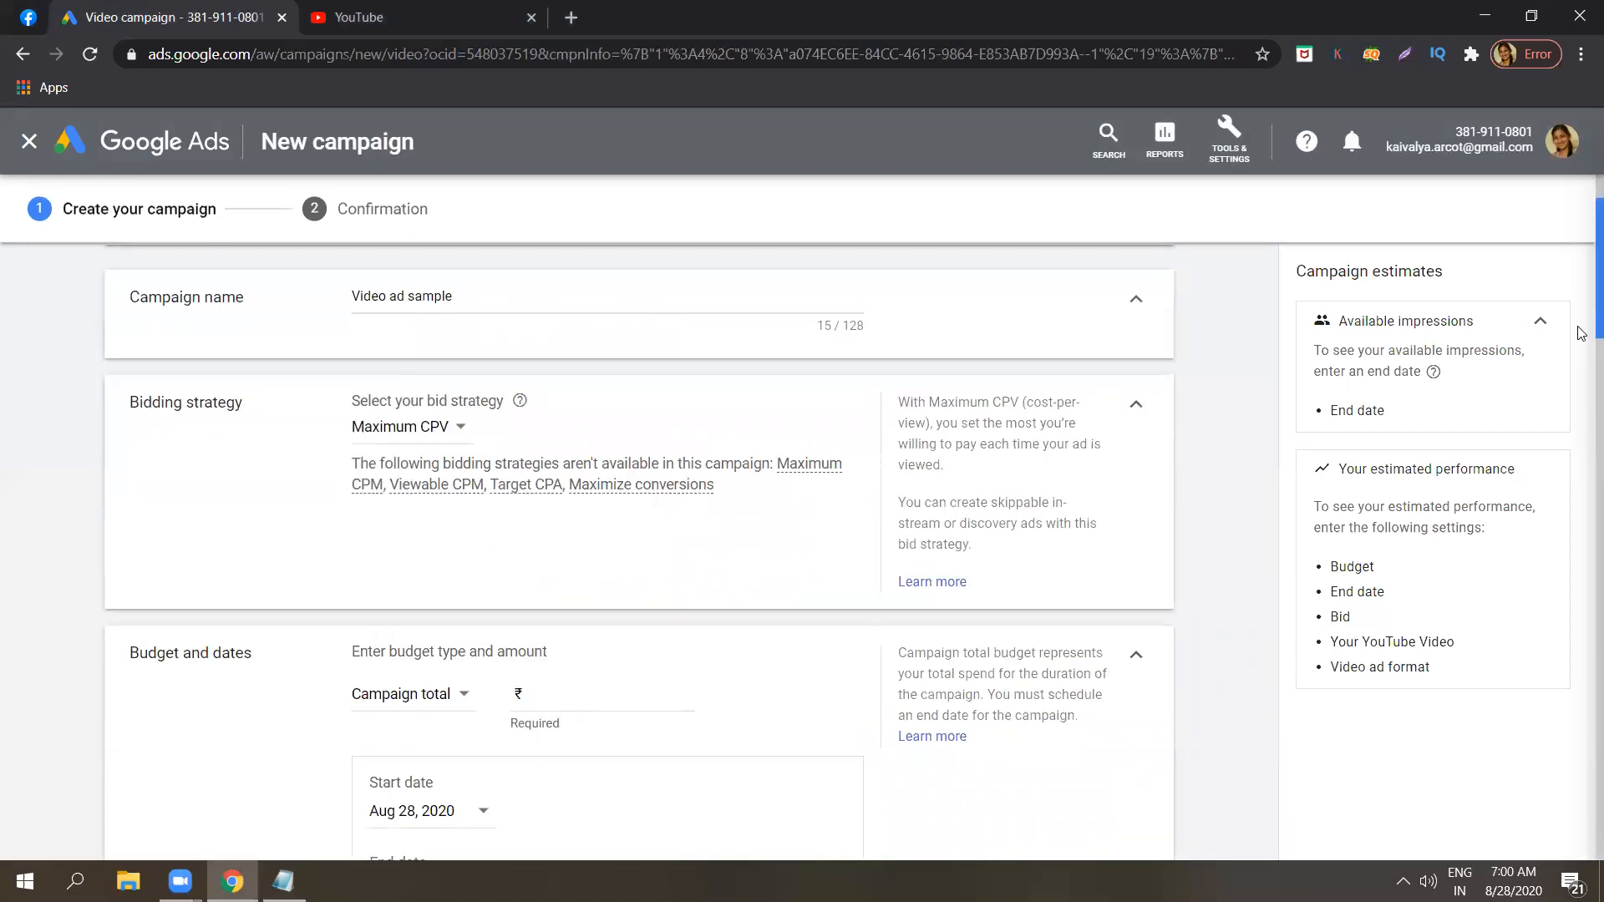
scroll(1581, 336, "down", 1)
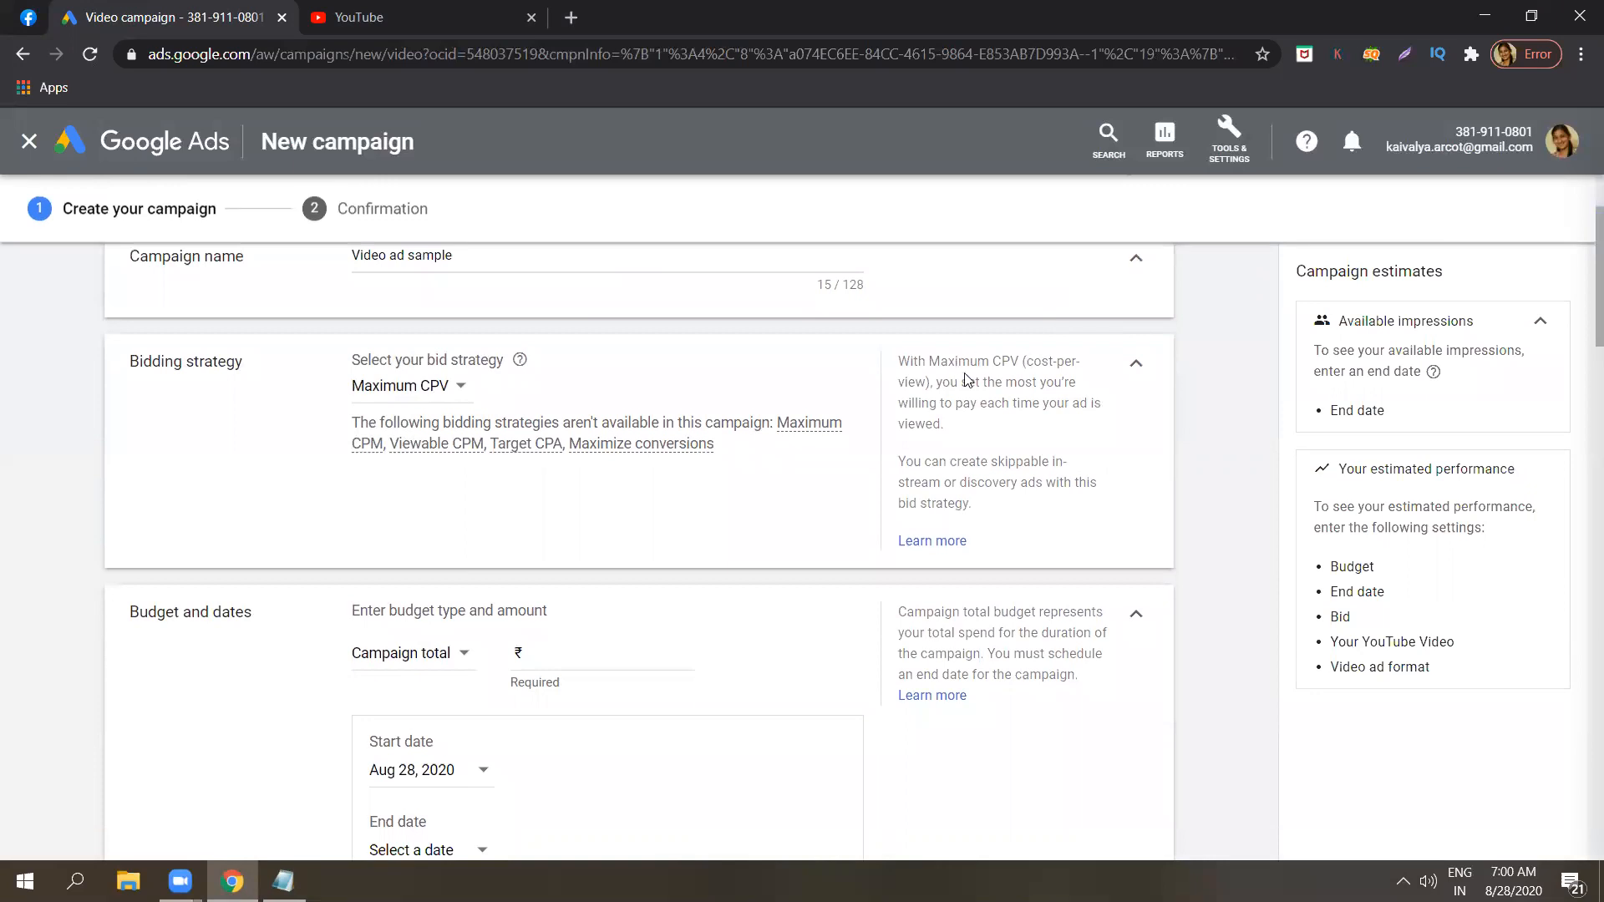
left_click_drag(982, 382, 1016, 404)
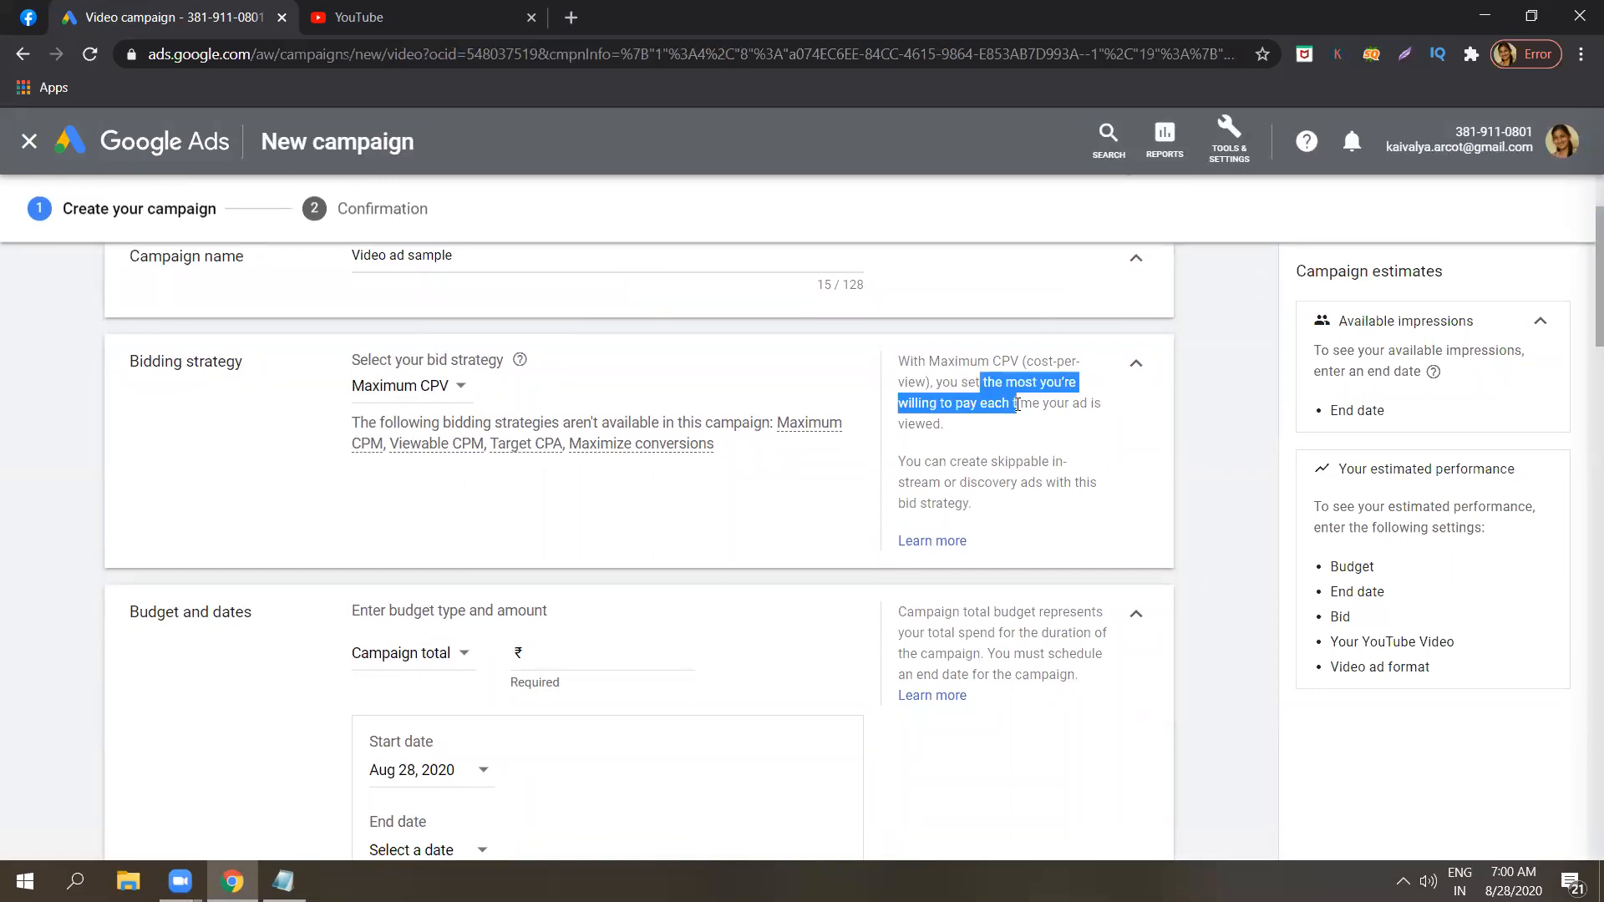
left_click(1016, 404)
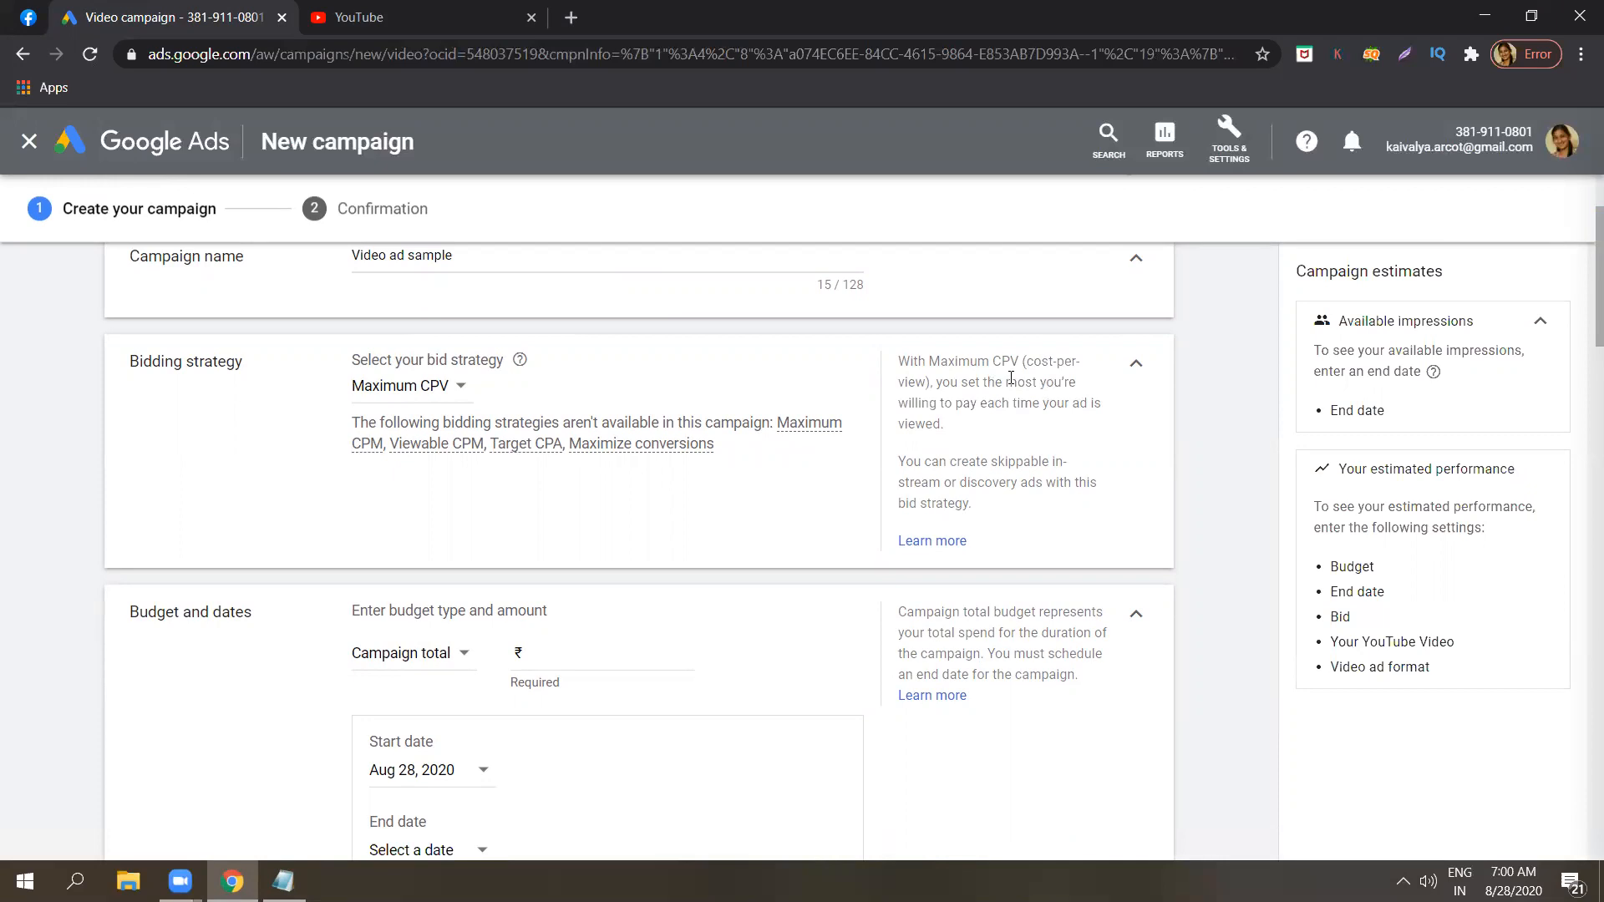
left_click_drag(1011, 380, 1020, 510)
left_click(1020, 478)
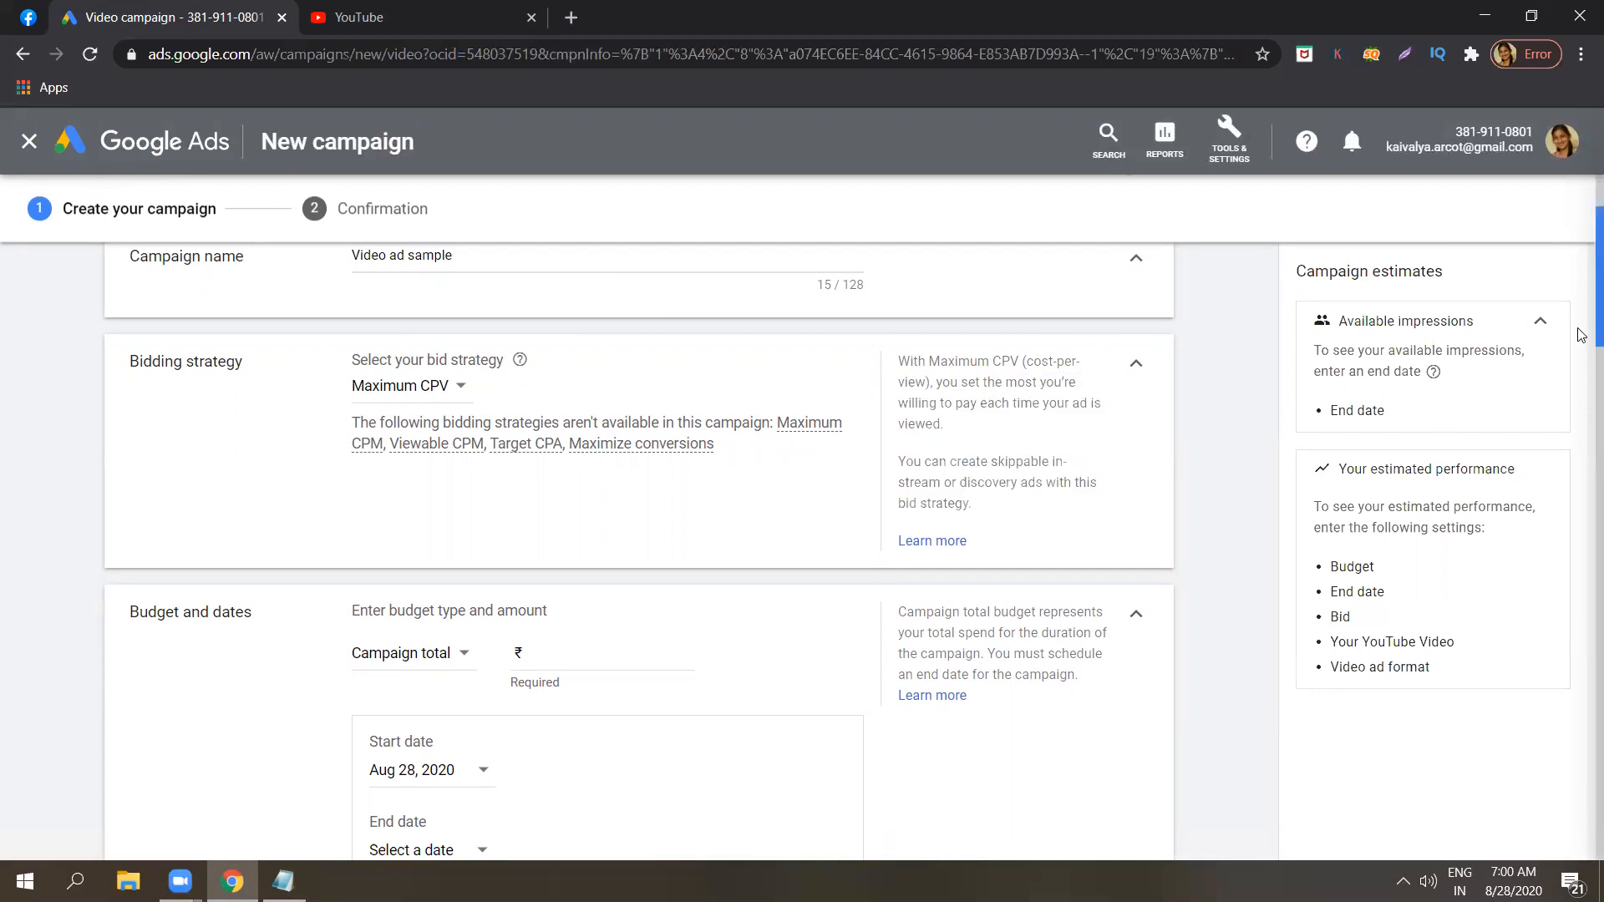
Keep the budget type as Campaign total and set the budget amount to ₹500.
scroll(1581, 346, "down", 1)
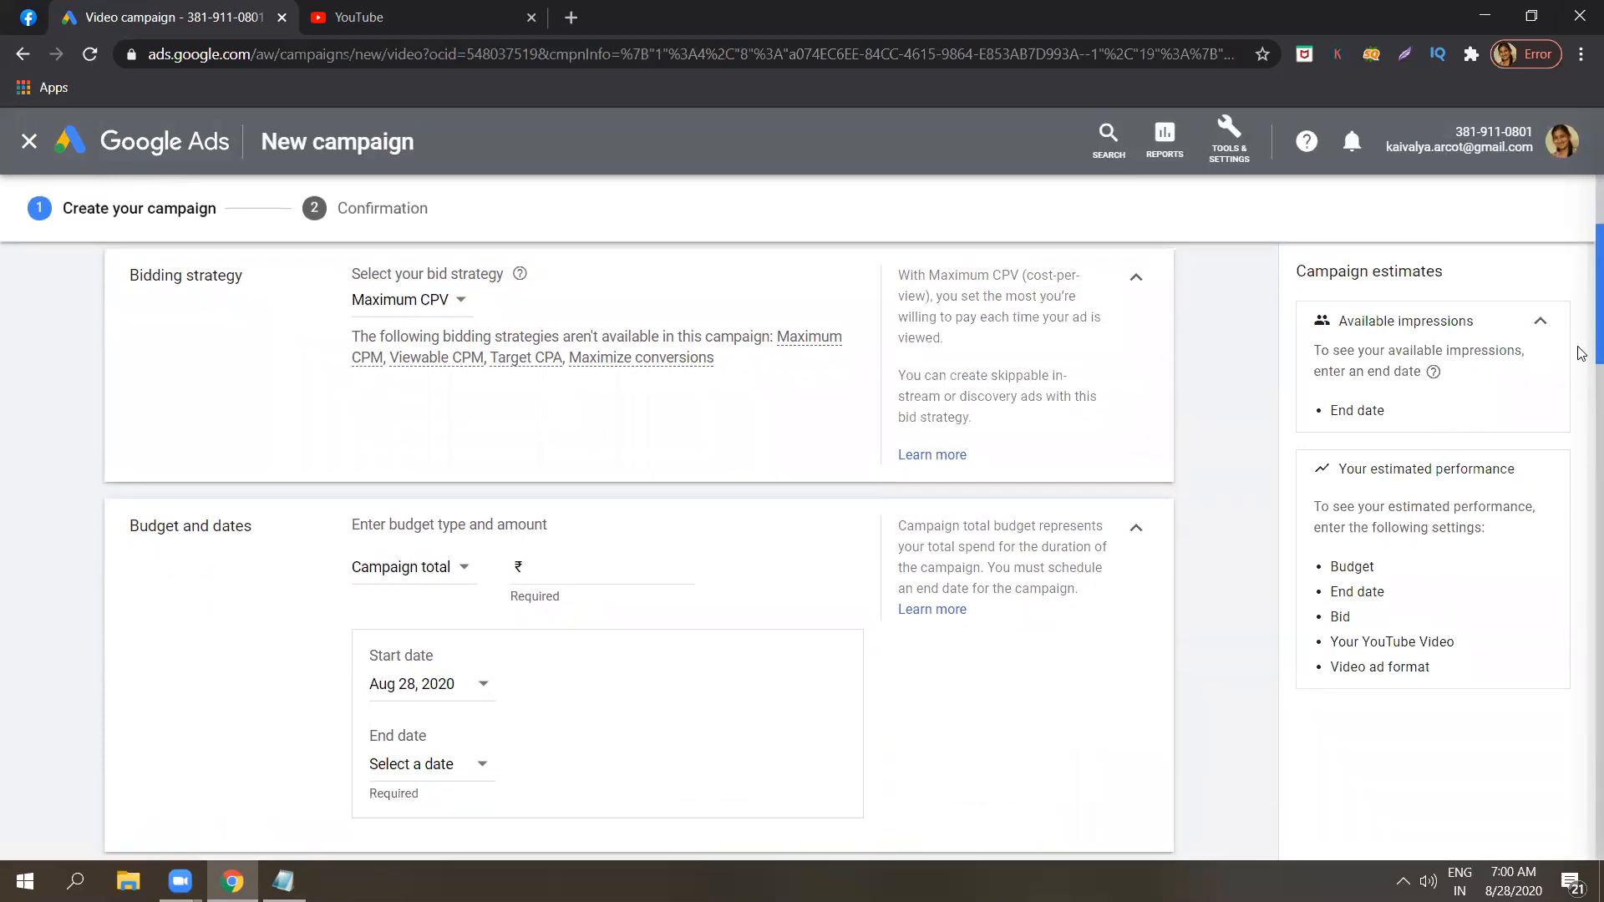
scroll(1581, 352, "down", 1)
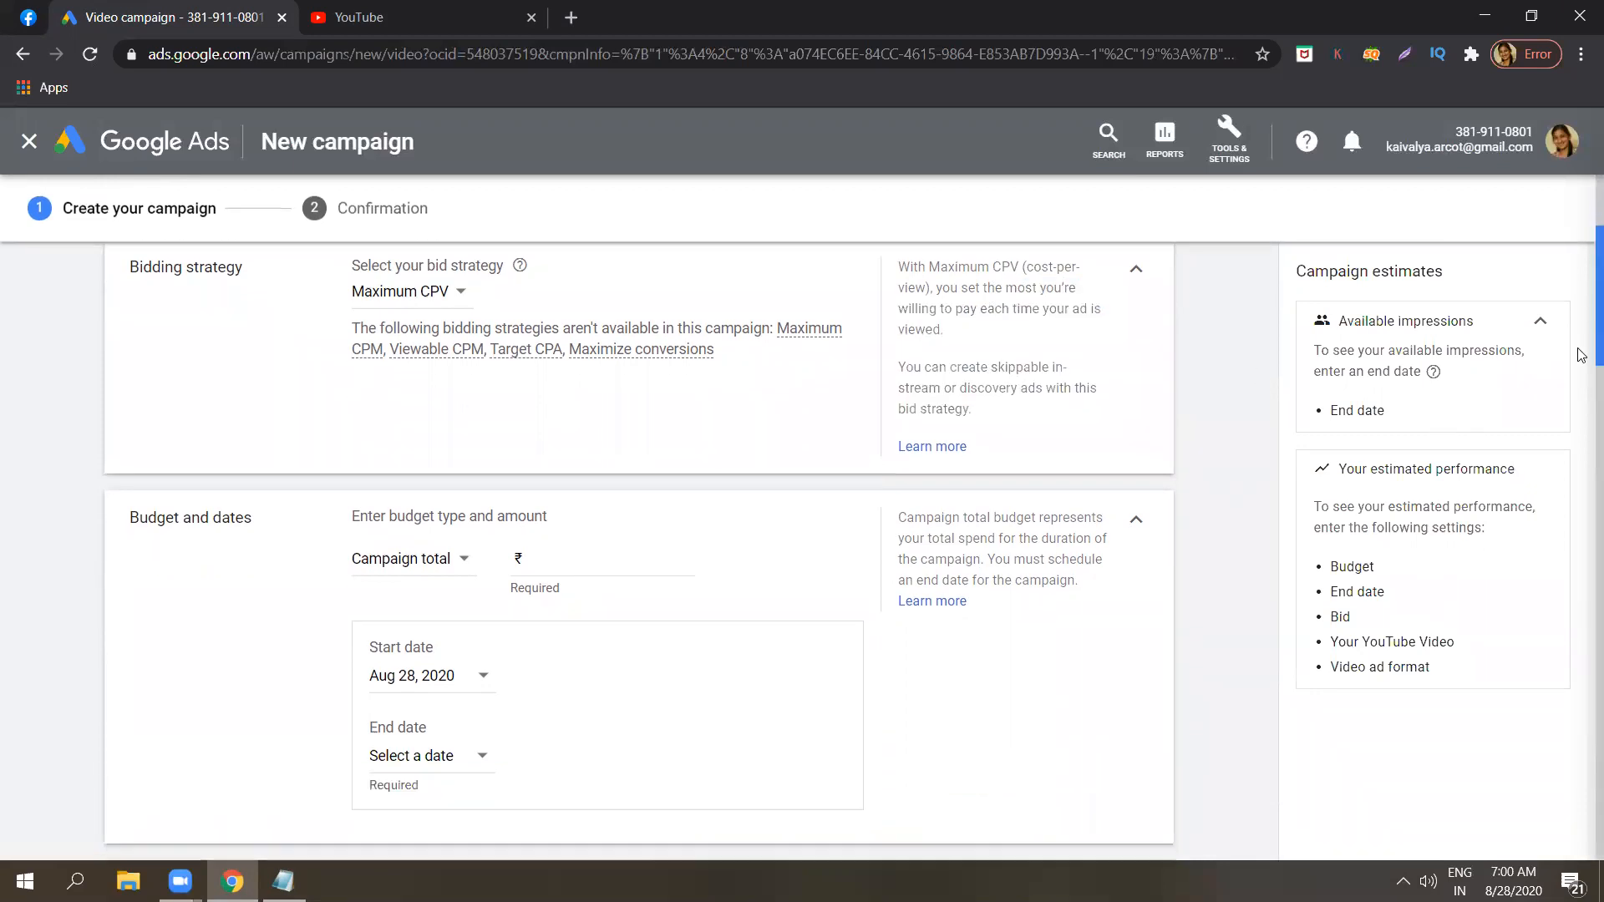
left_click(447, 559)
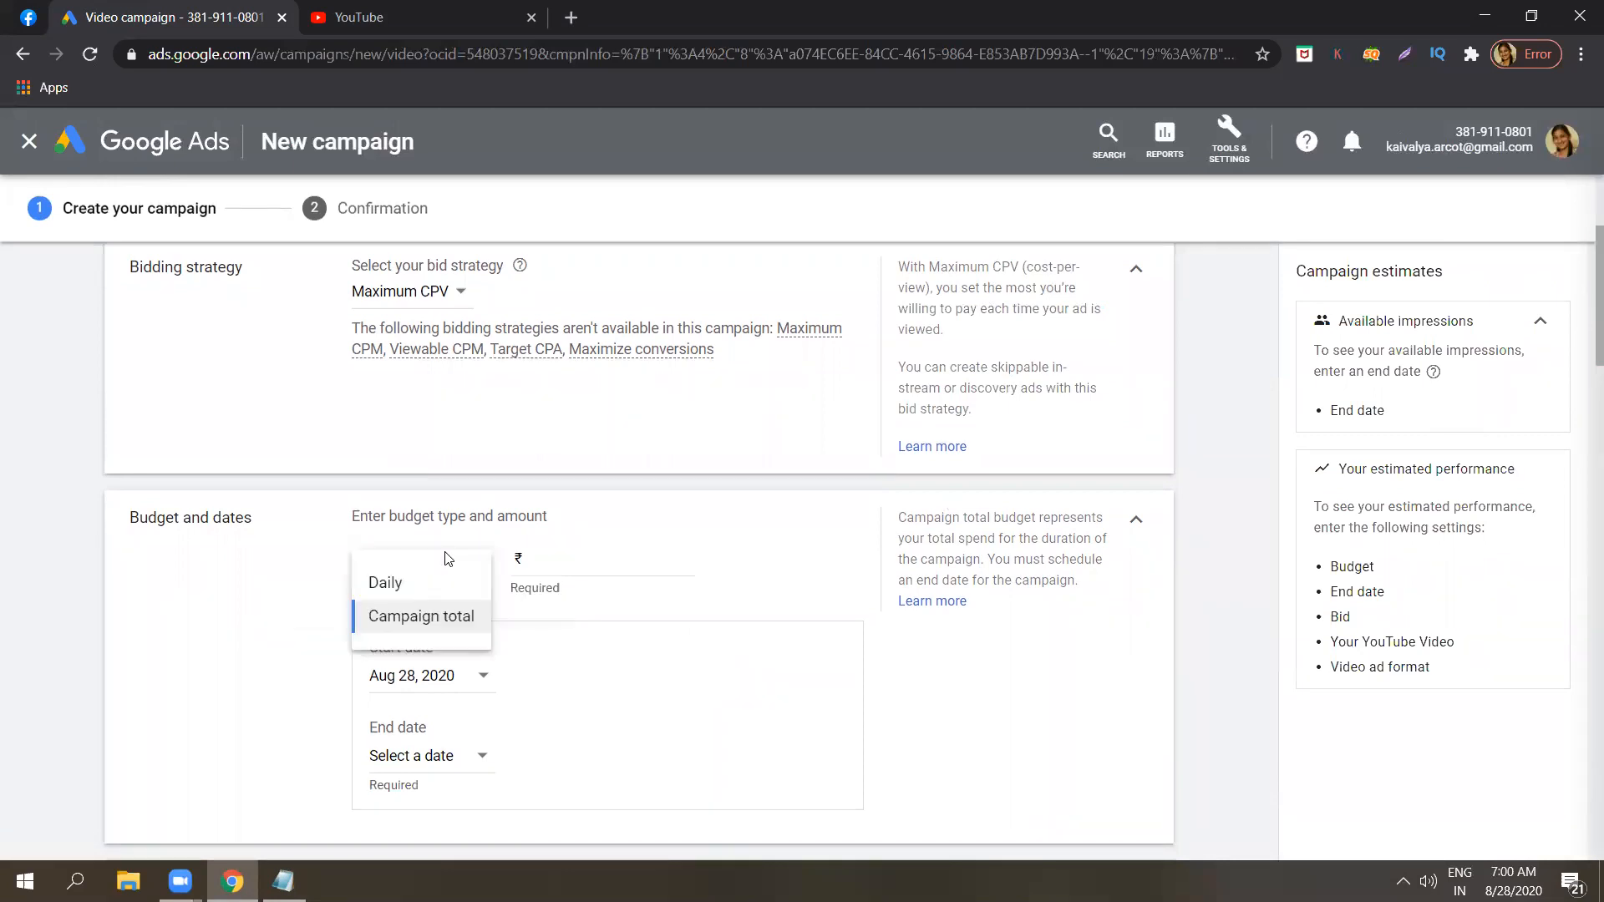
left_click(415, 608)
left_click(571, 558)
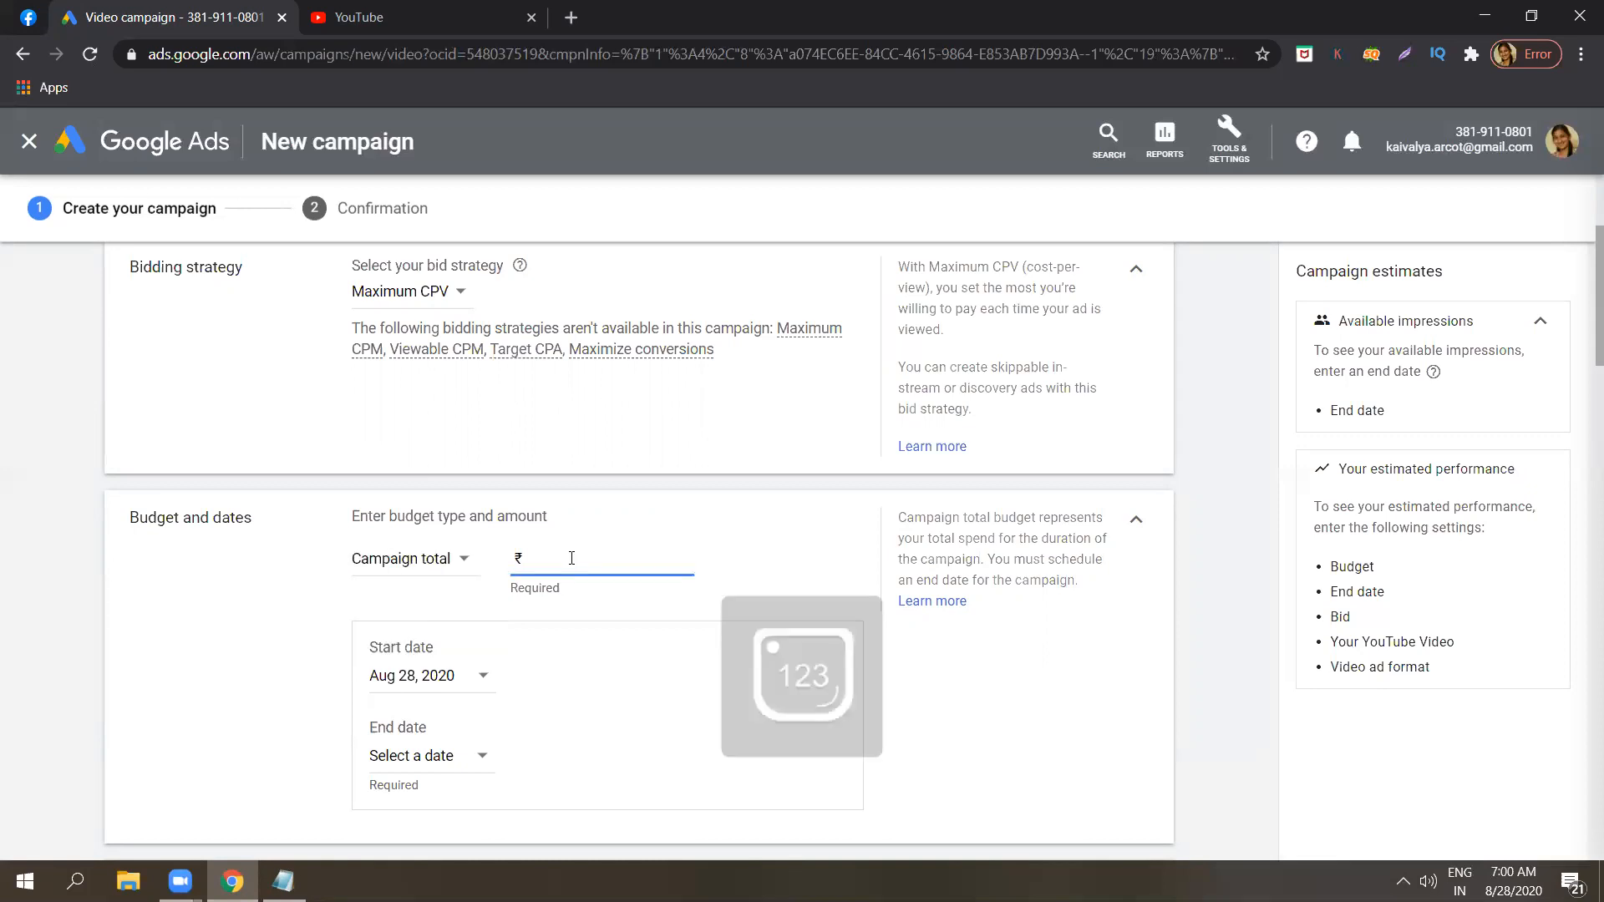
type("500")
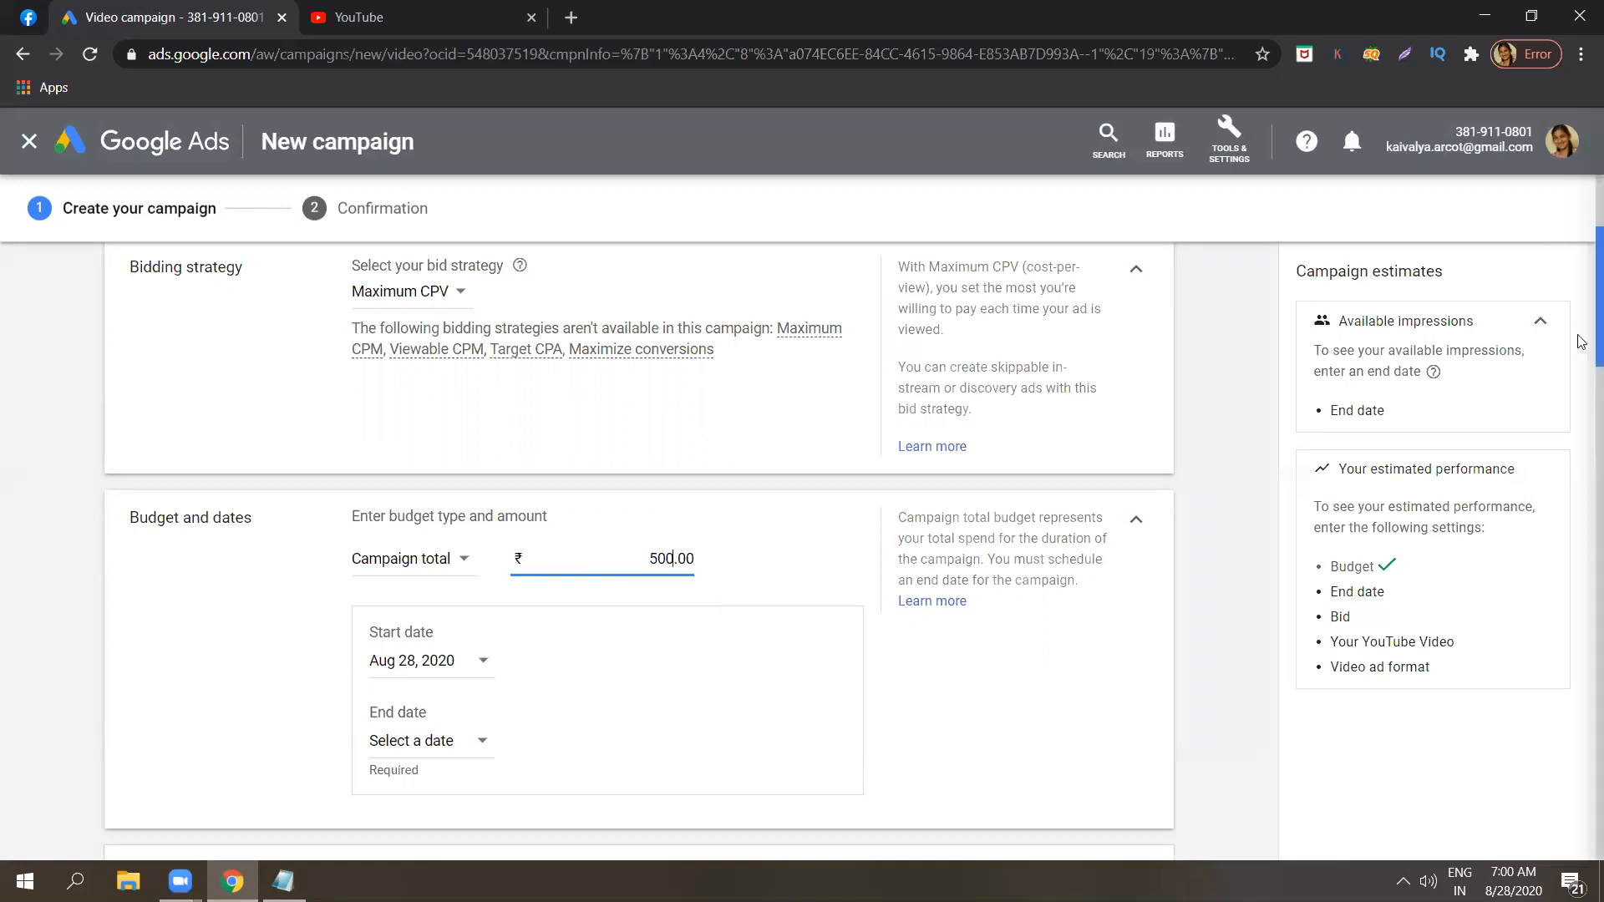
Set the campaign's end date to Aug 31, 2020.
scroll(1581, 359, "down", 2)
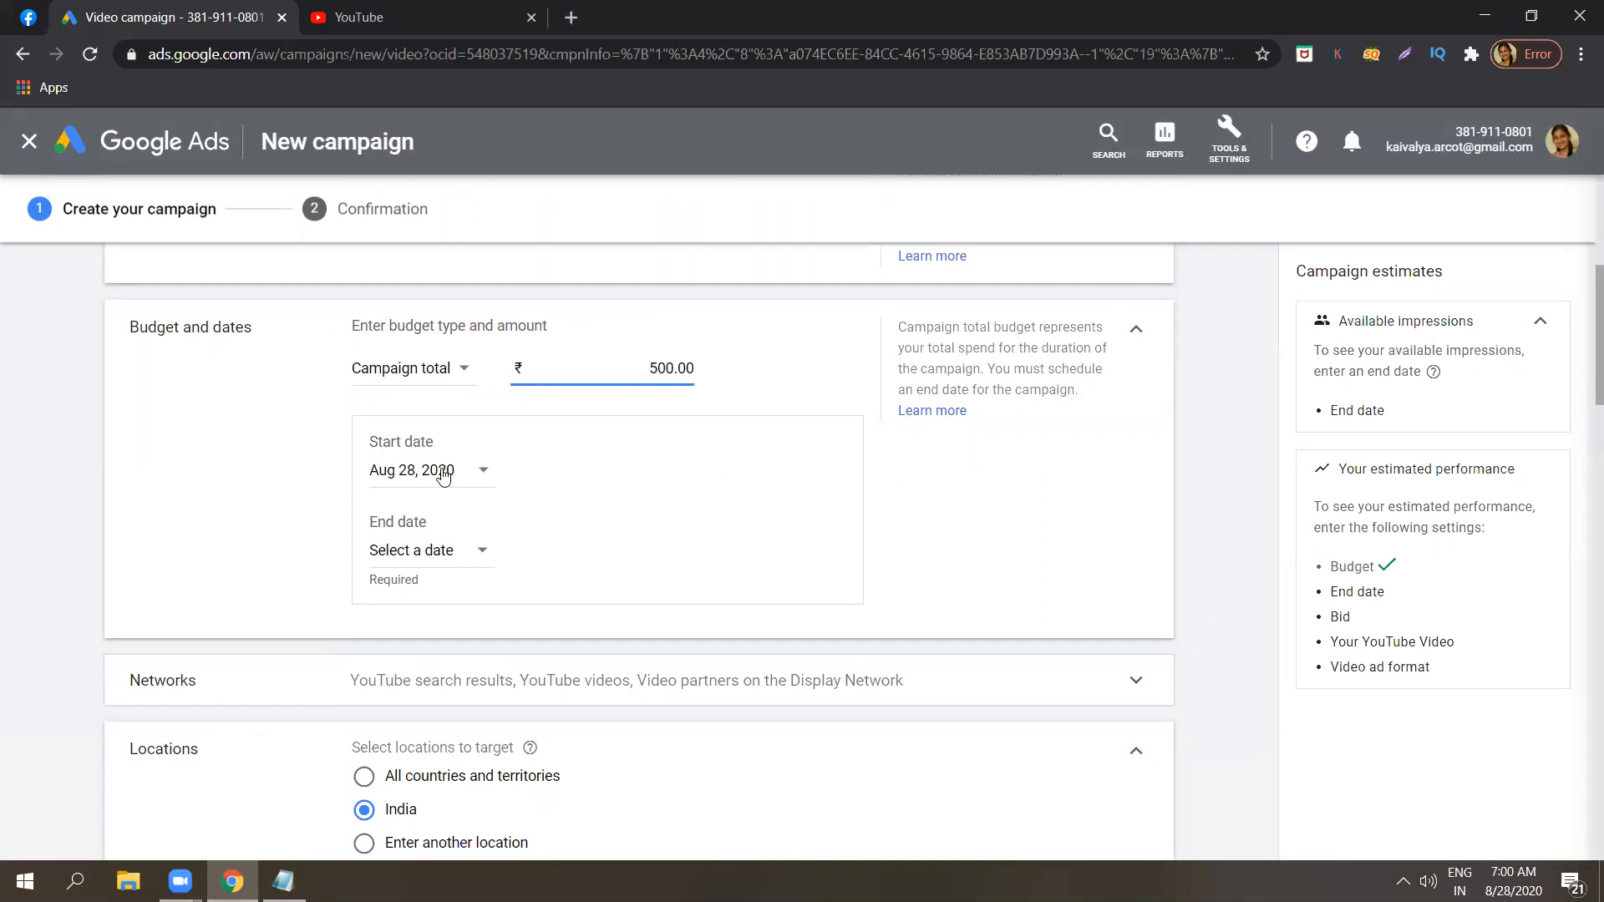
left_click(459, 549)
left_click(458, 549)
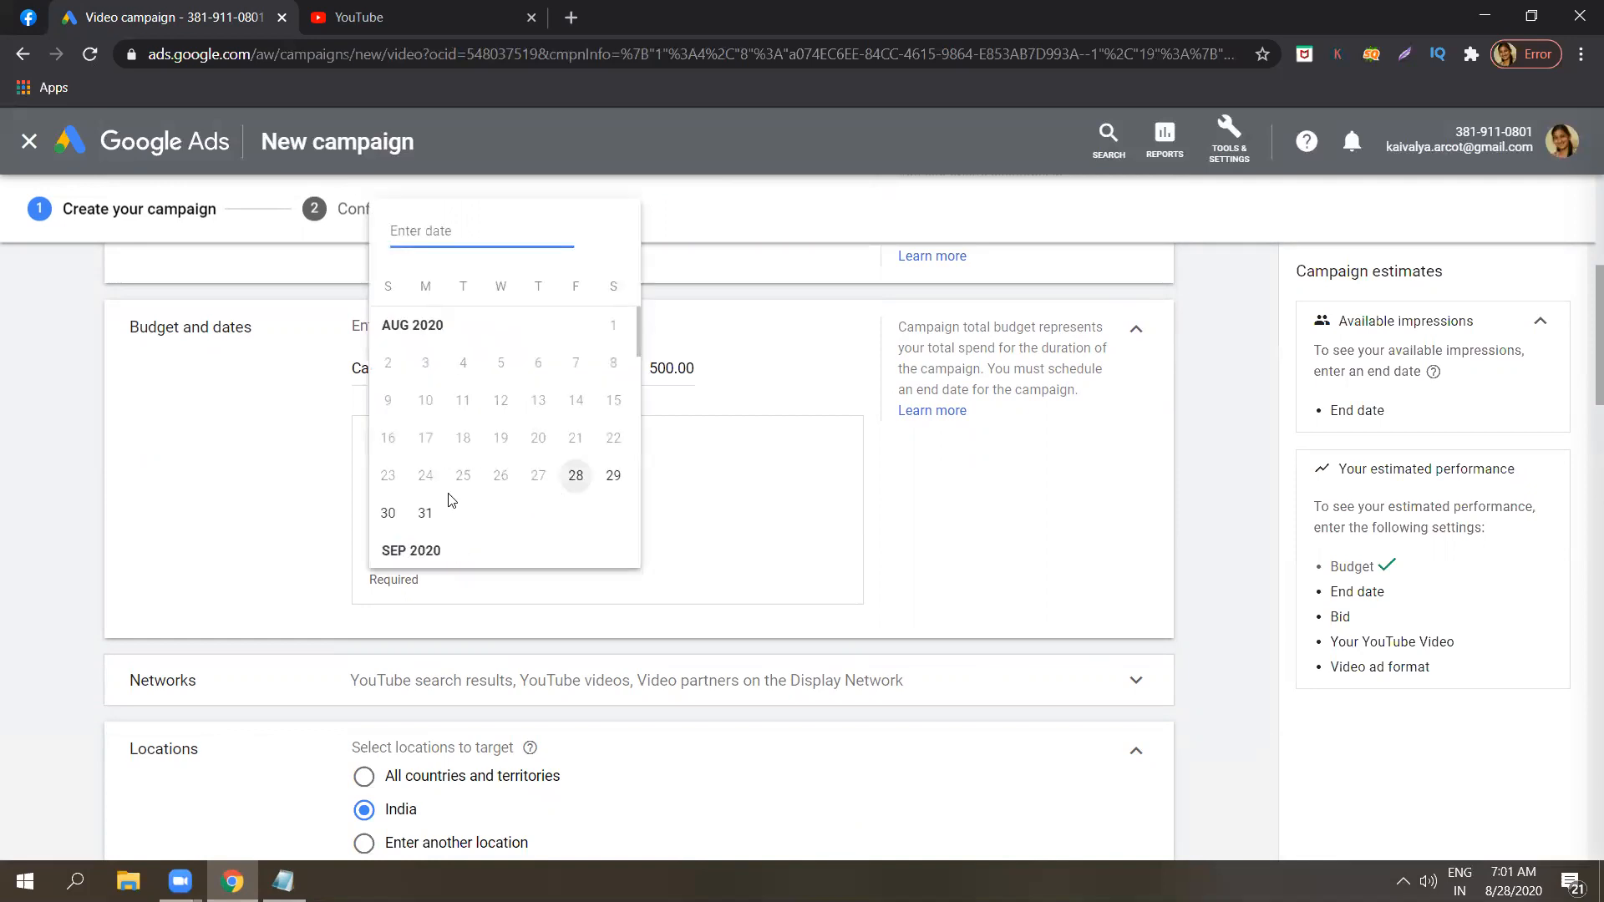
left_click(426, 513)
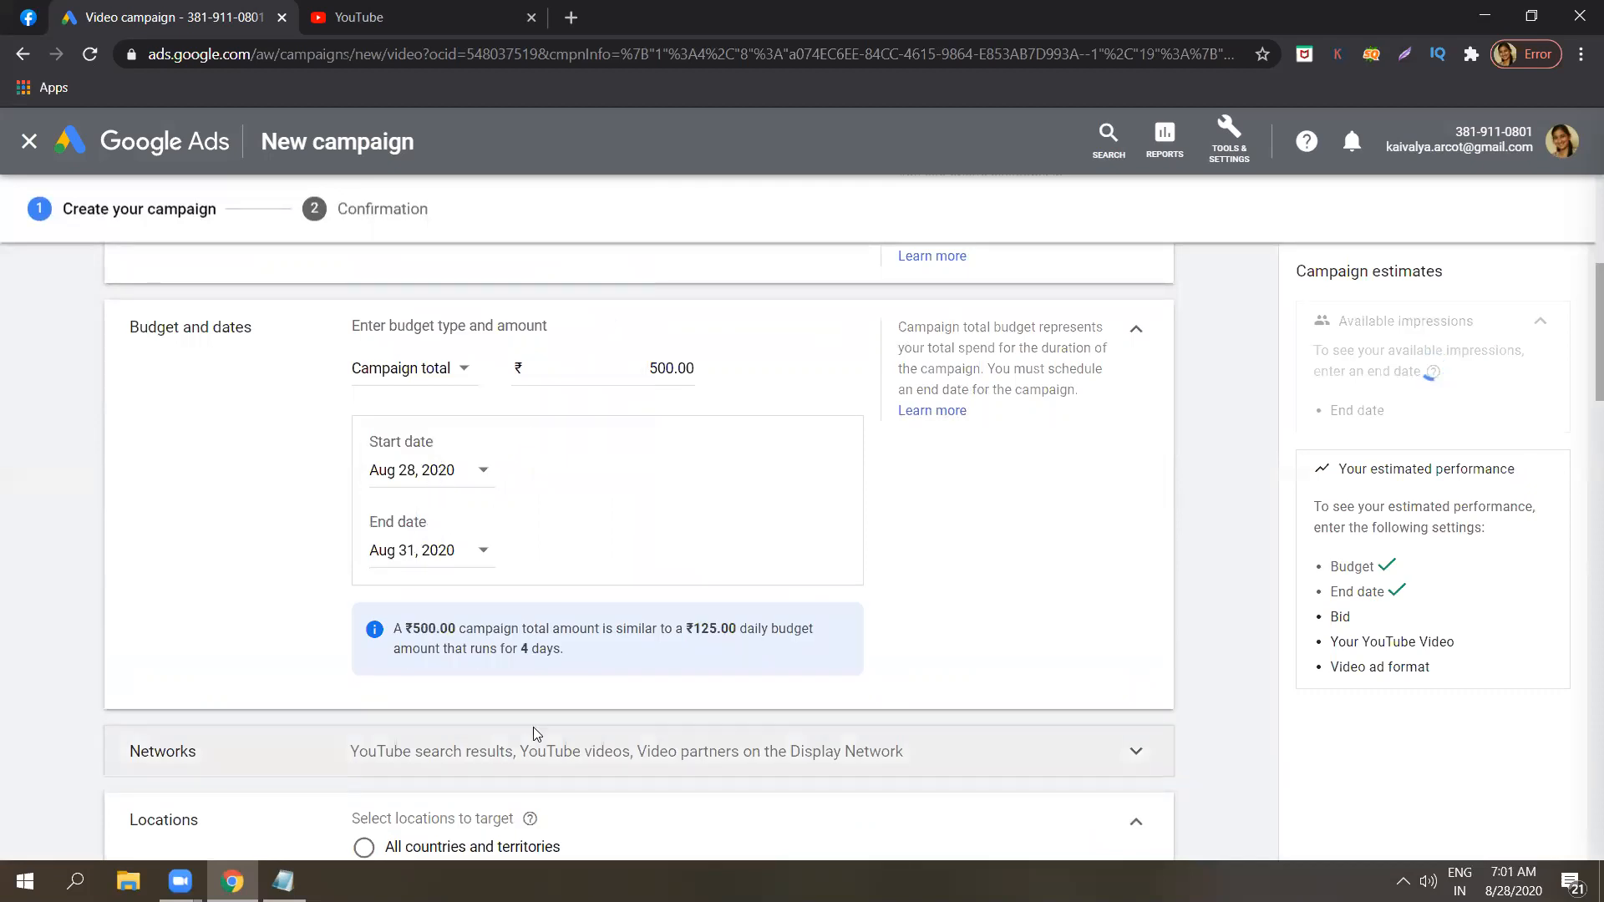
Highlight the note comparing the campaign total amount with a daily budget and read it.
triple_click(520, 641)
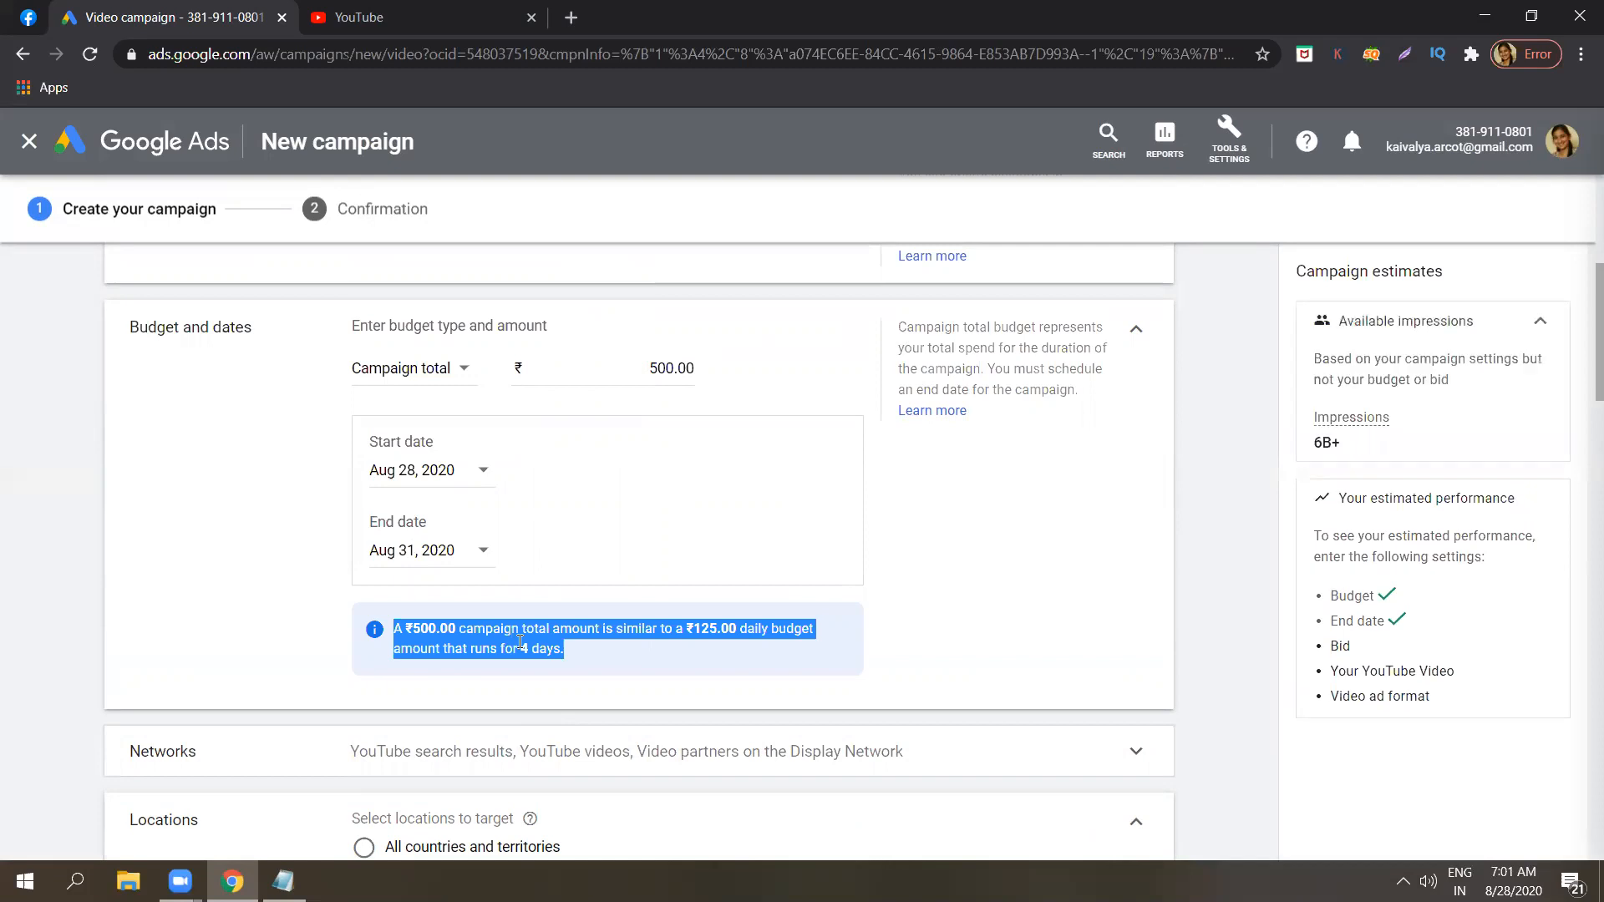
left_click(520, 641)
triple_click(520, 642)
left_click(520, 641)
triple_click(519, 641)
left_click(519, 641)
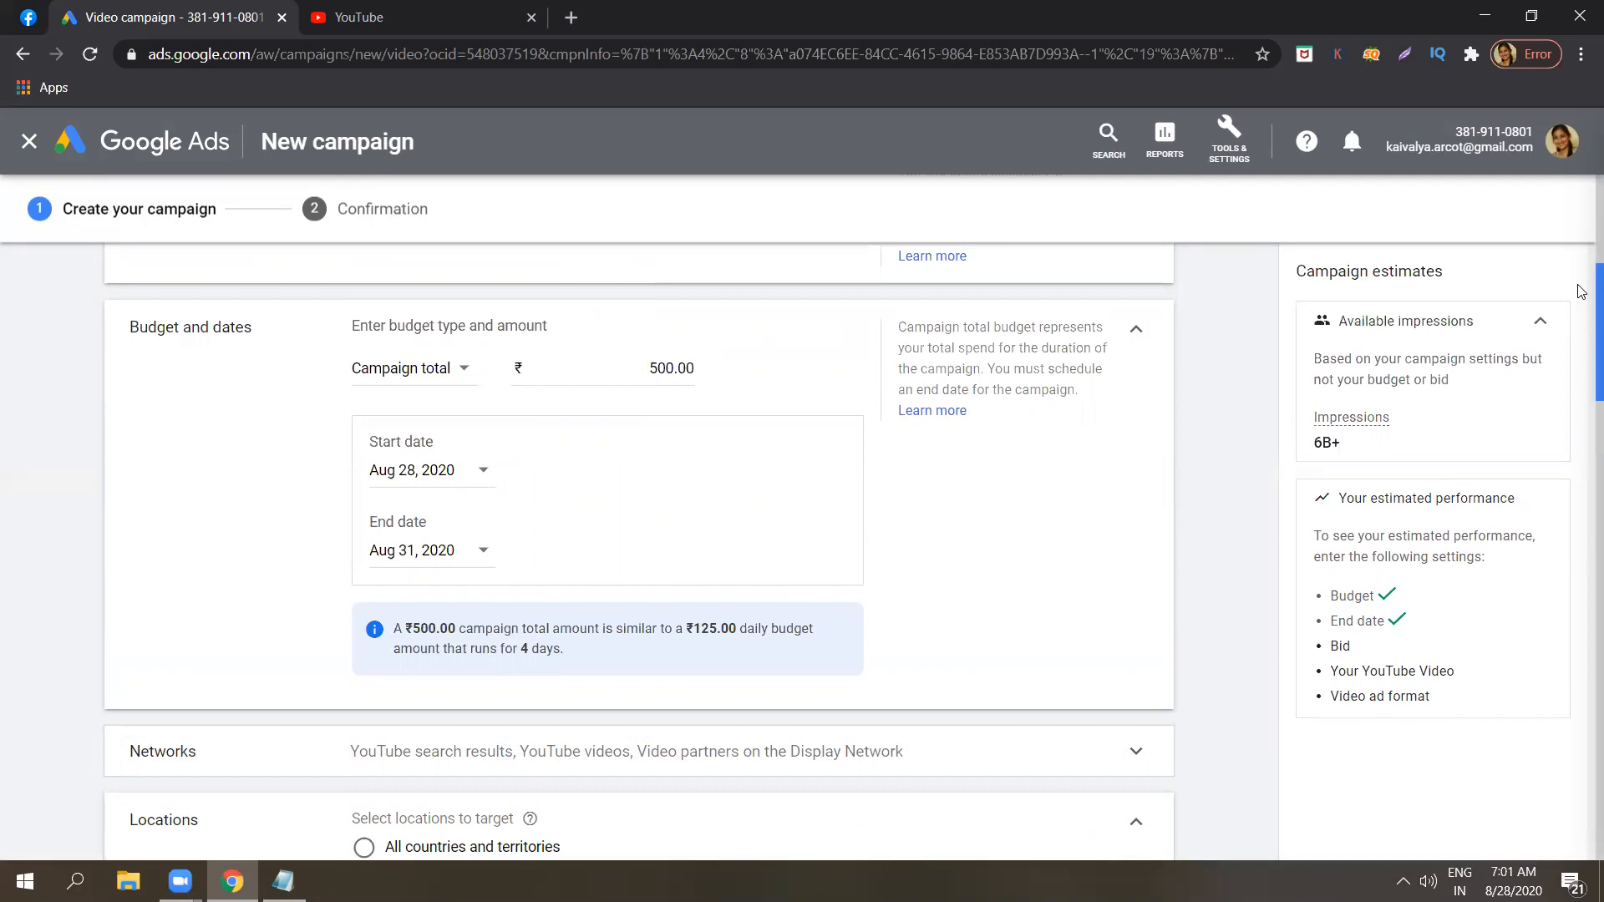
Expand the campaign's Networks settings and review the placements where the video ads can appear.
scroll(1581, 321, "down", 2)
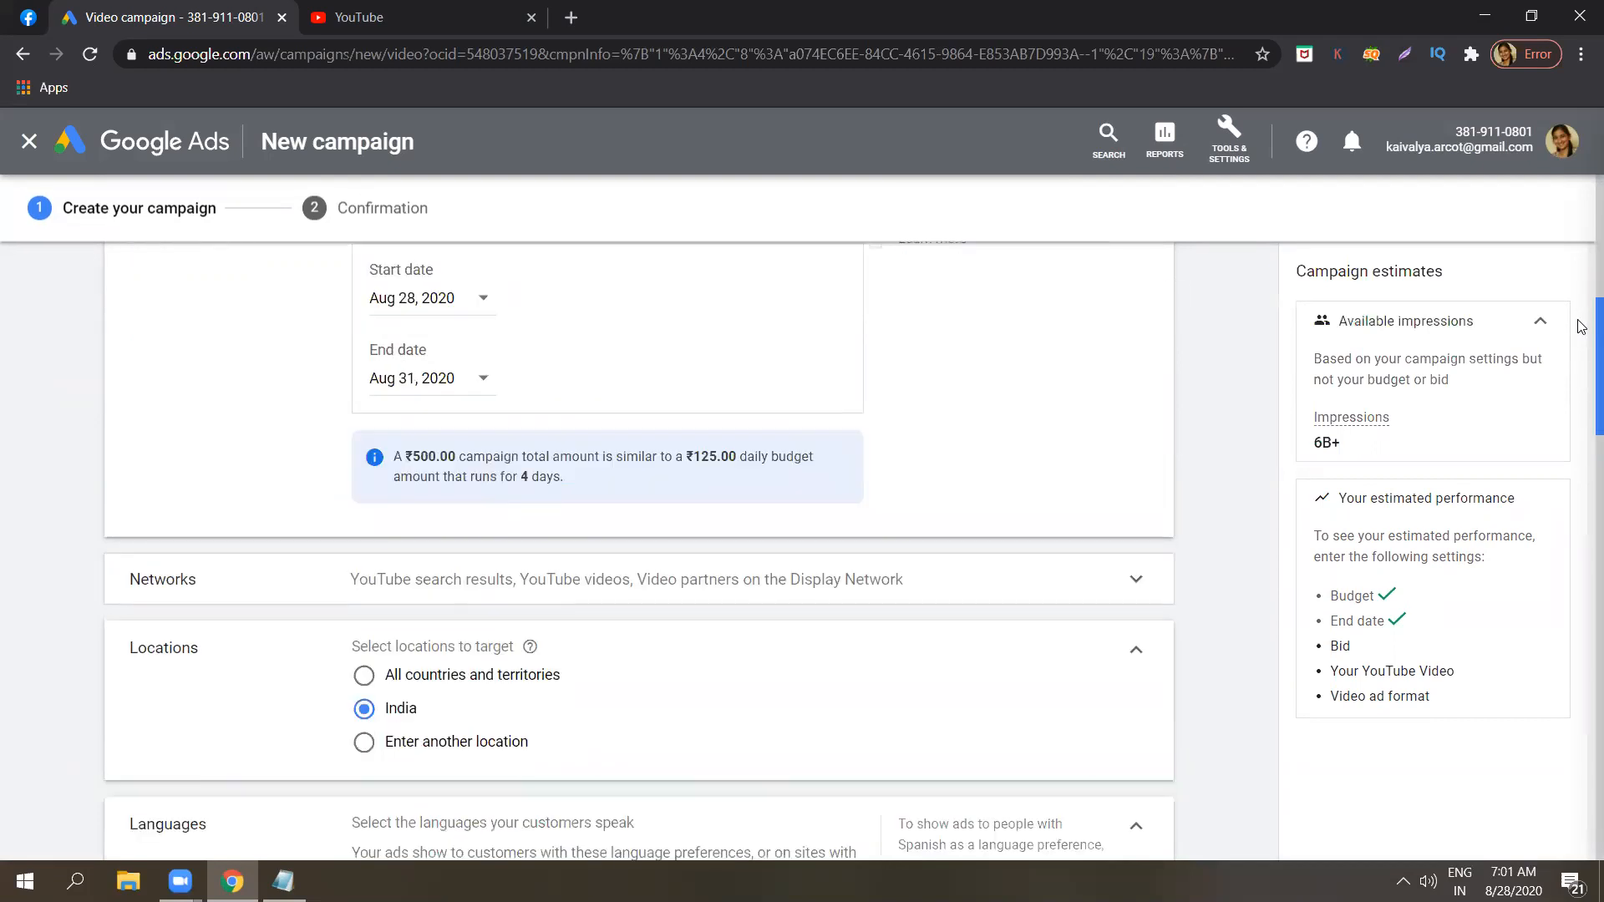
scroll(1581, 309, "up", 2)
scroll(1581, 284, "down", 4)
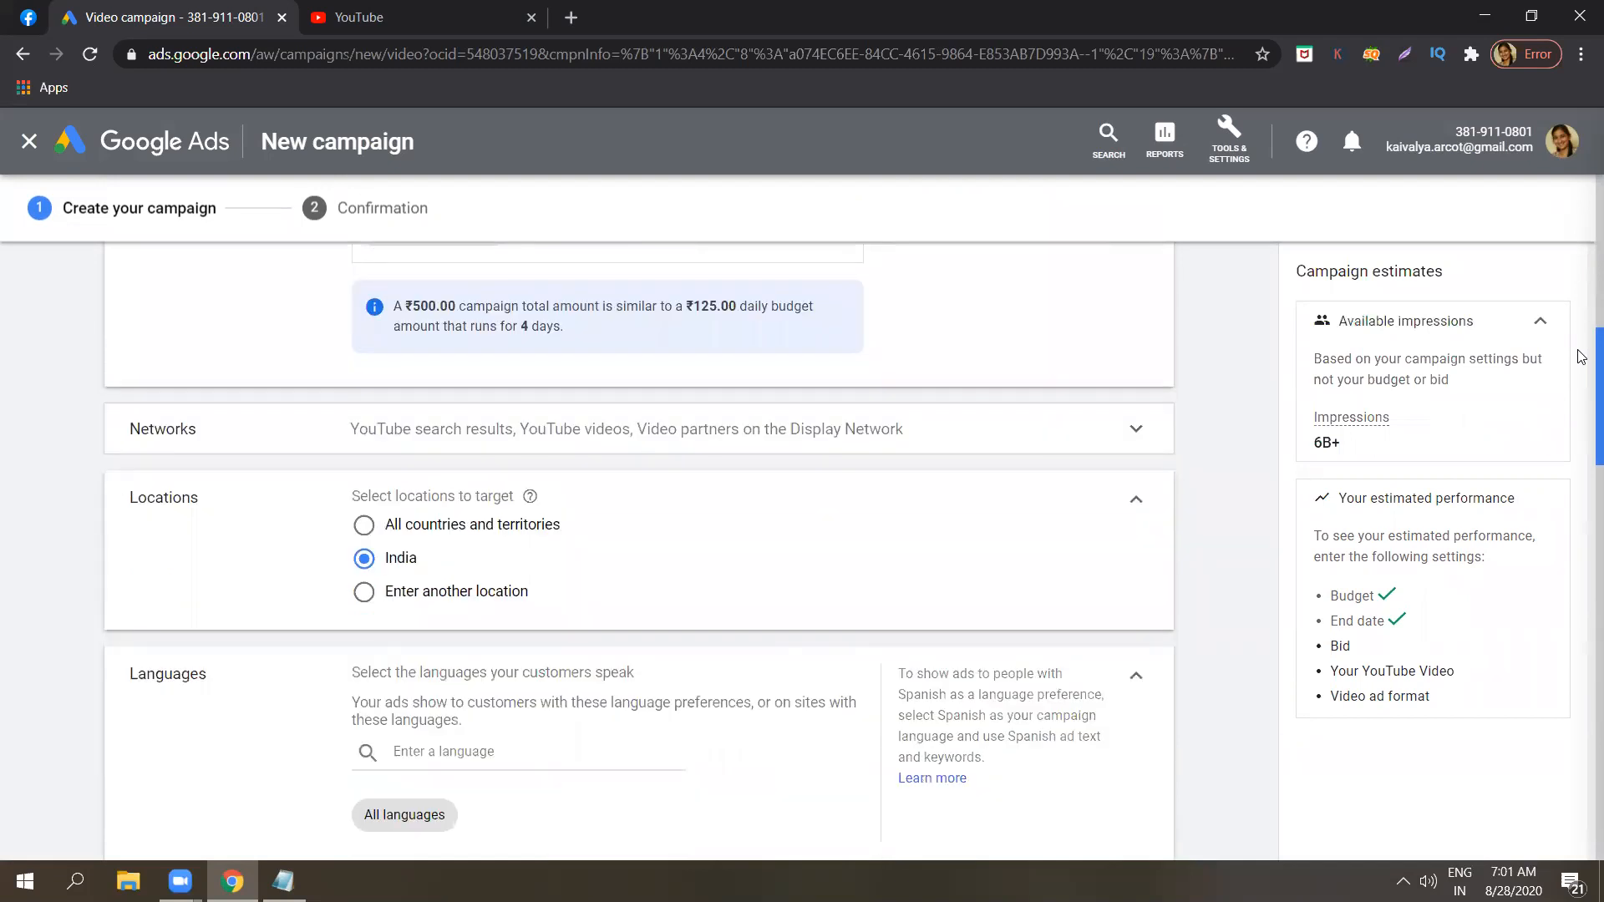
scroll(1581, 356, "down", 1)
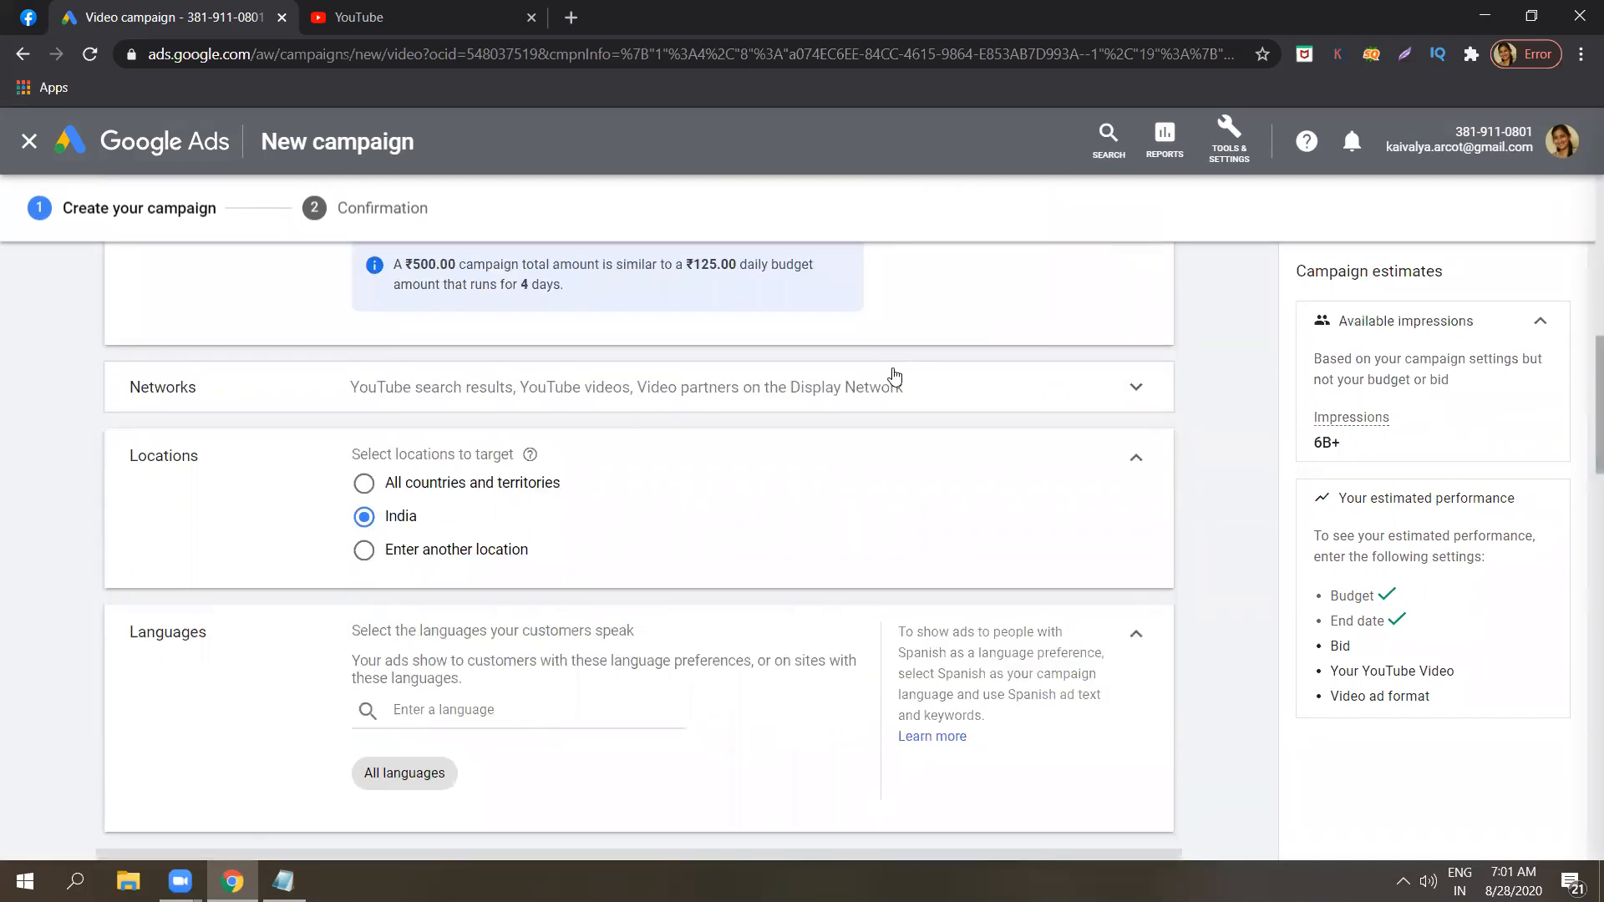
left_click(736, 405)
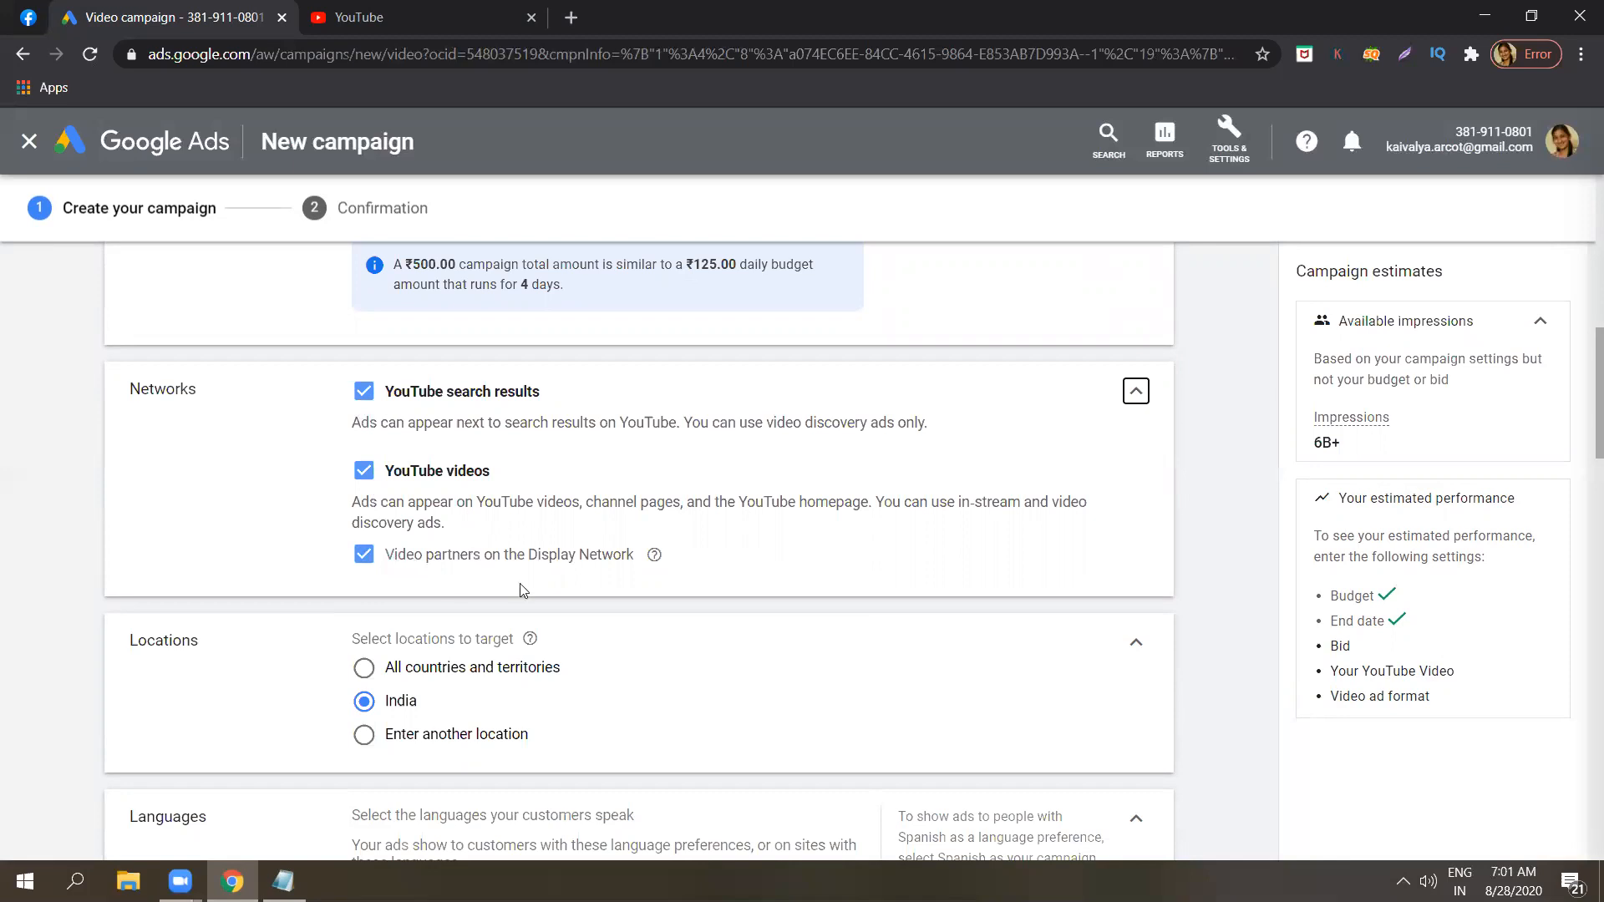
Switch the location targeting to another location, search for bangalore and target the city of Bengaluru, Karnataka, India.
left_click_drag(1581, 383, 1582, 430)
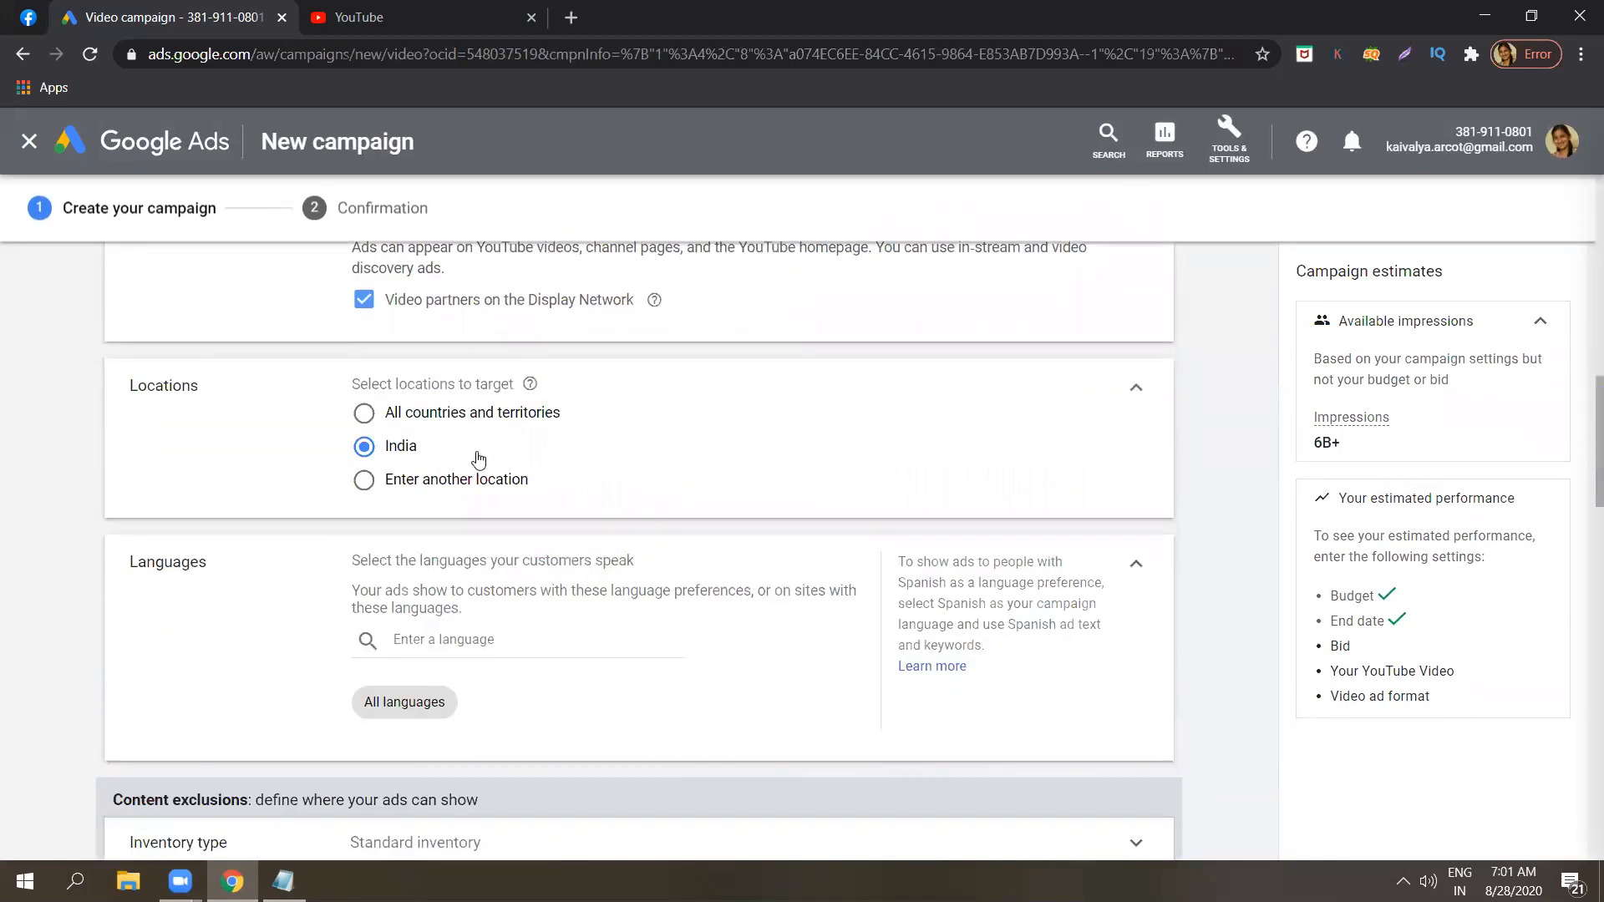
left_click(465, 484)
left_click(480, 528)
type("bangalore")
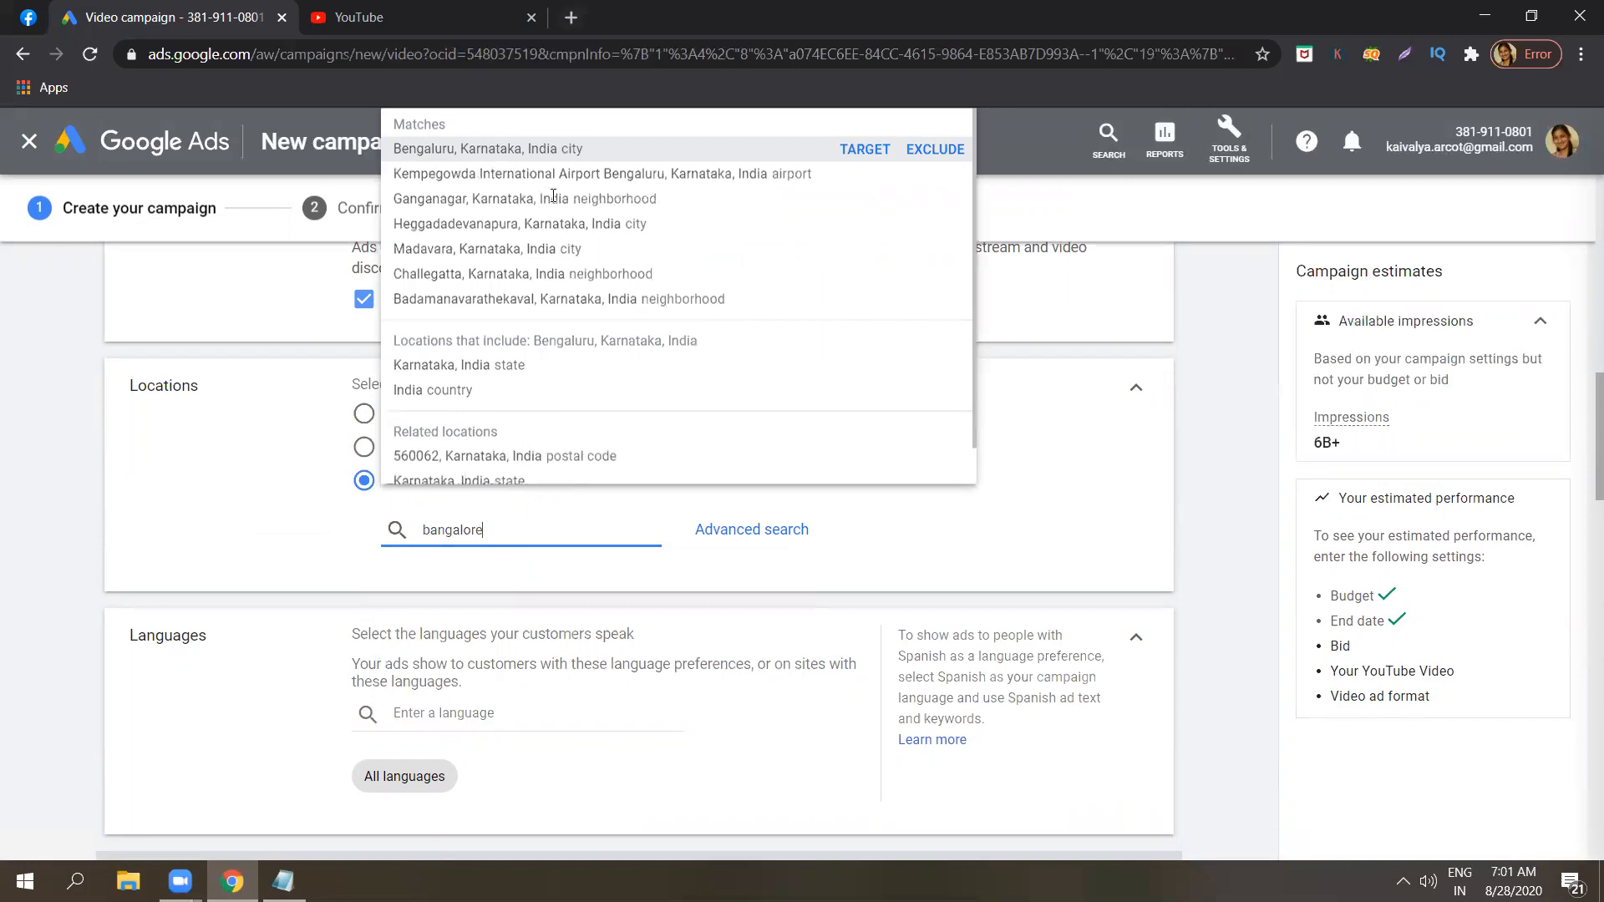
left_click(582, 147)
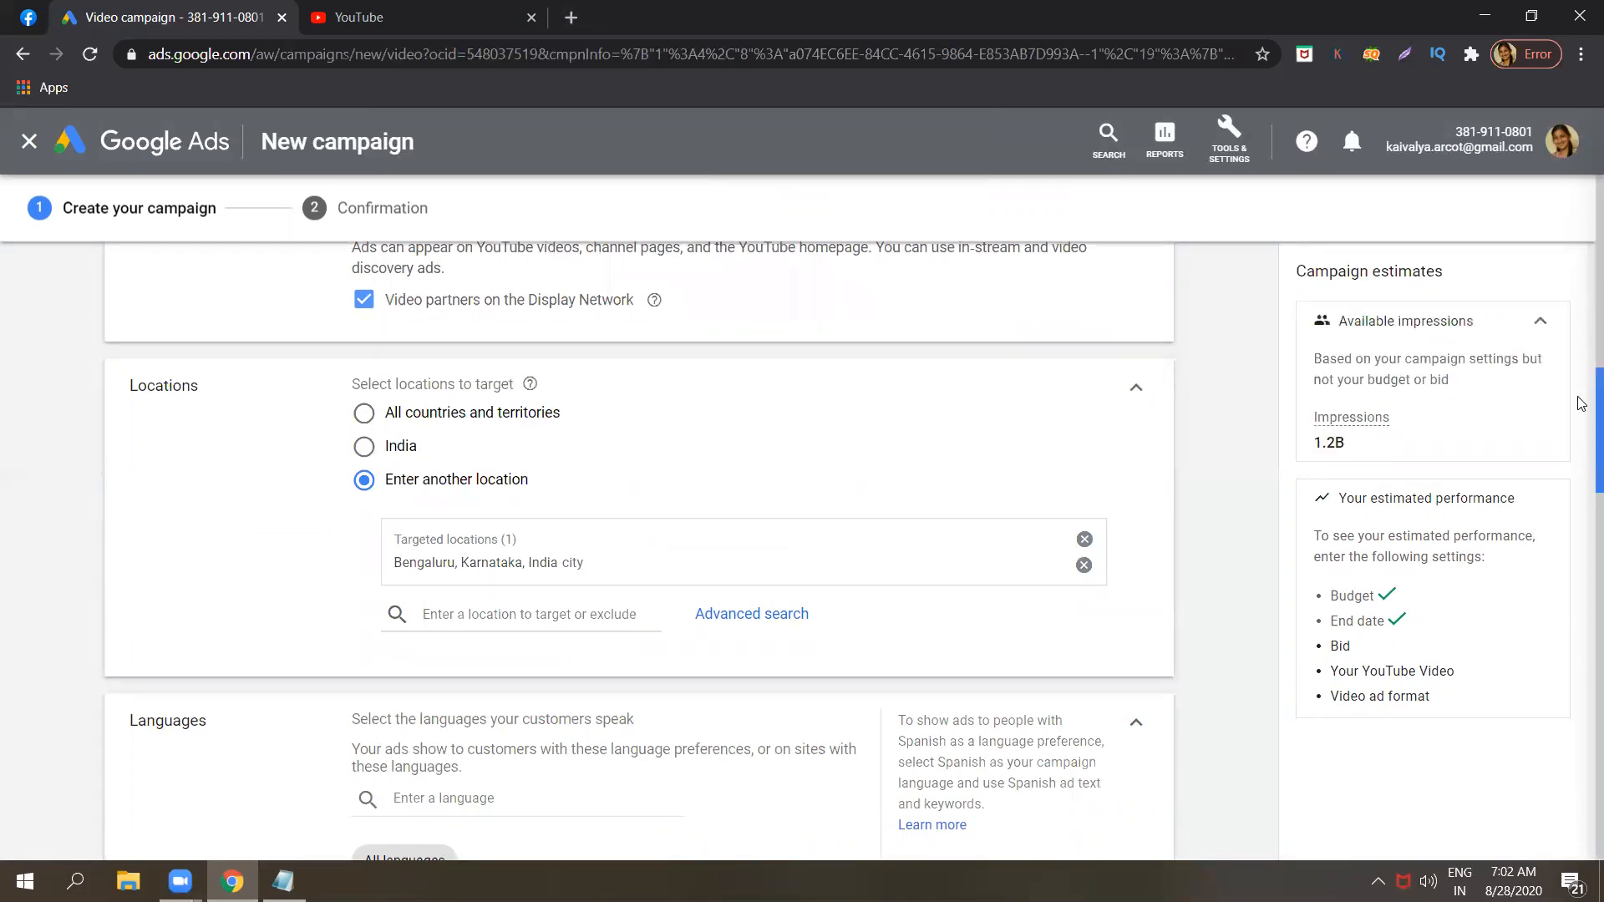
Highlight the available impressions figure in the campaign estimates and compare it with the network and location settings.
double_click(1341, 441)
left_click(1341, 442)
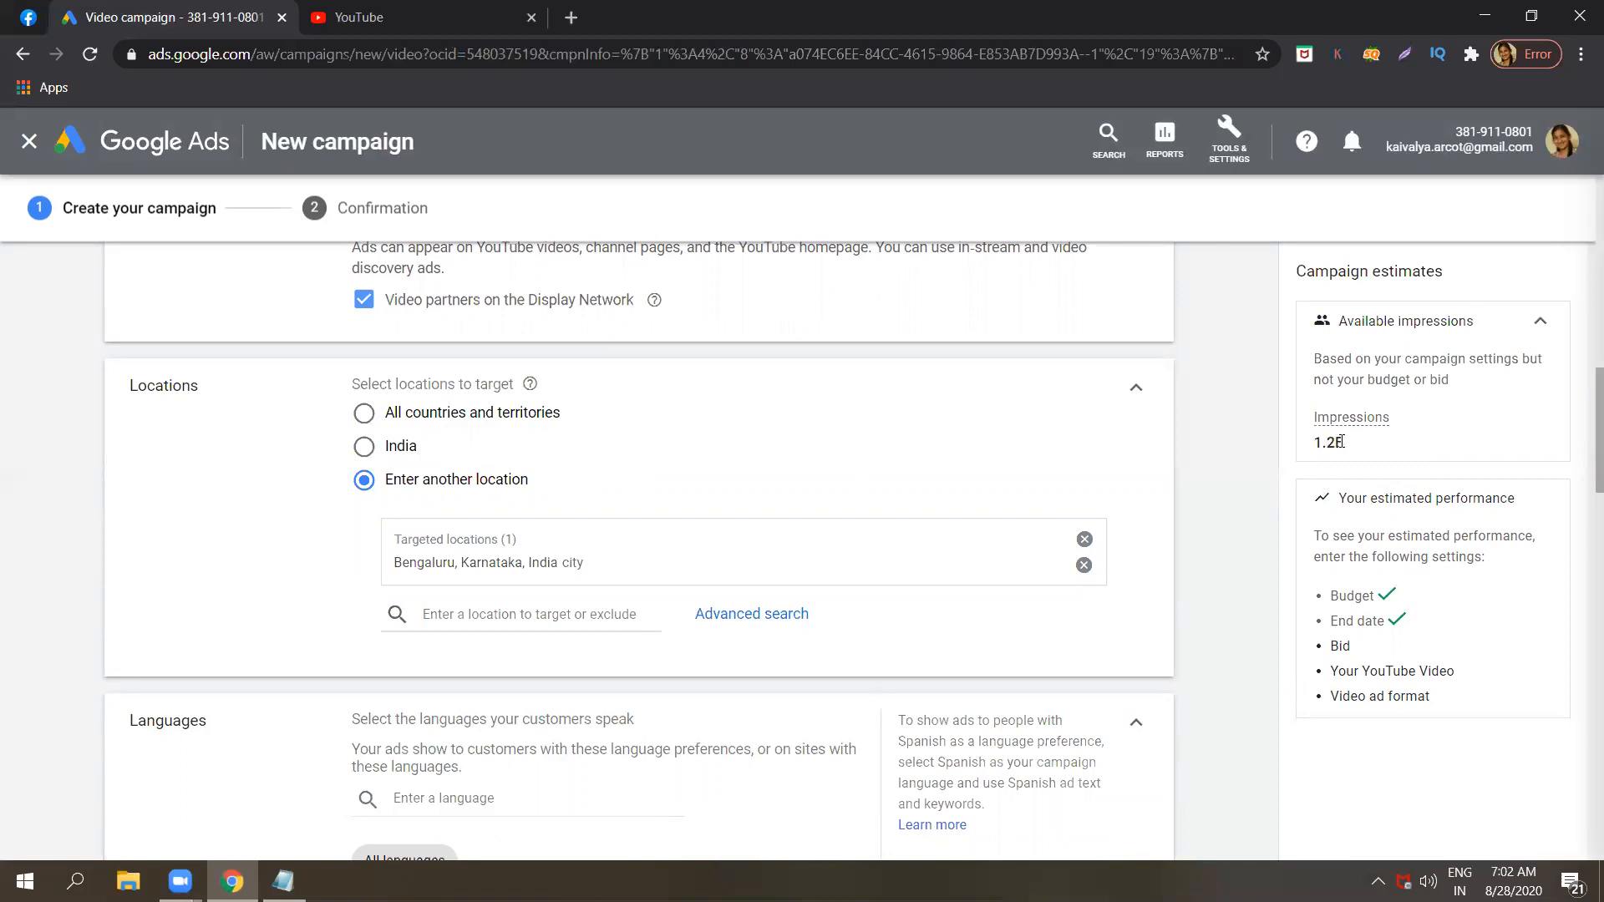
double_click(1342, 442)
left_click(1341, 442)
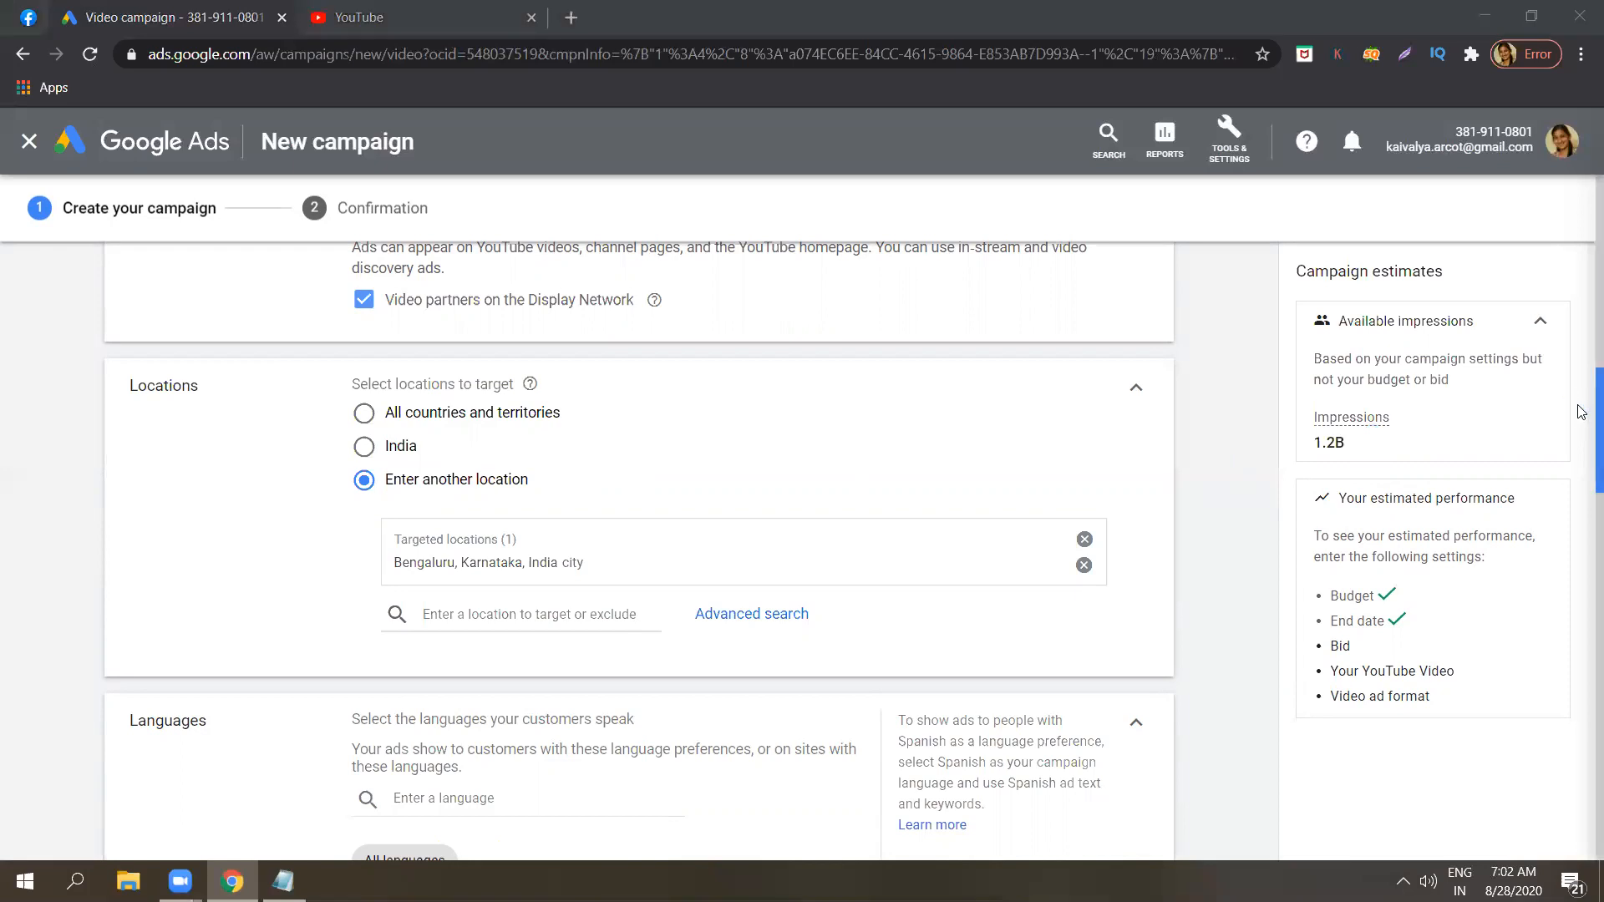
scroll(1581, 421, "down", 1)
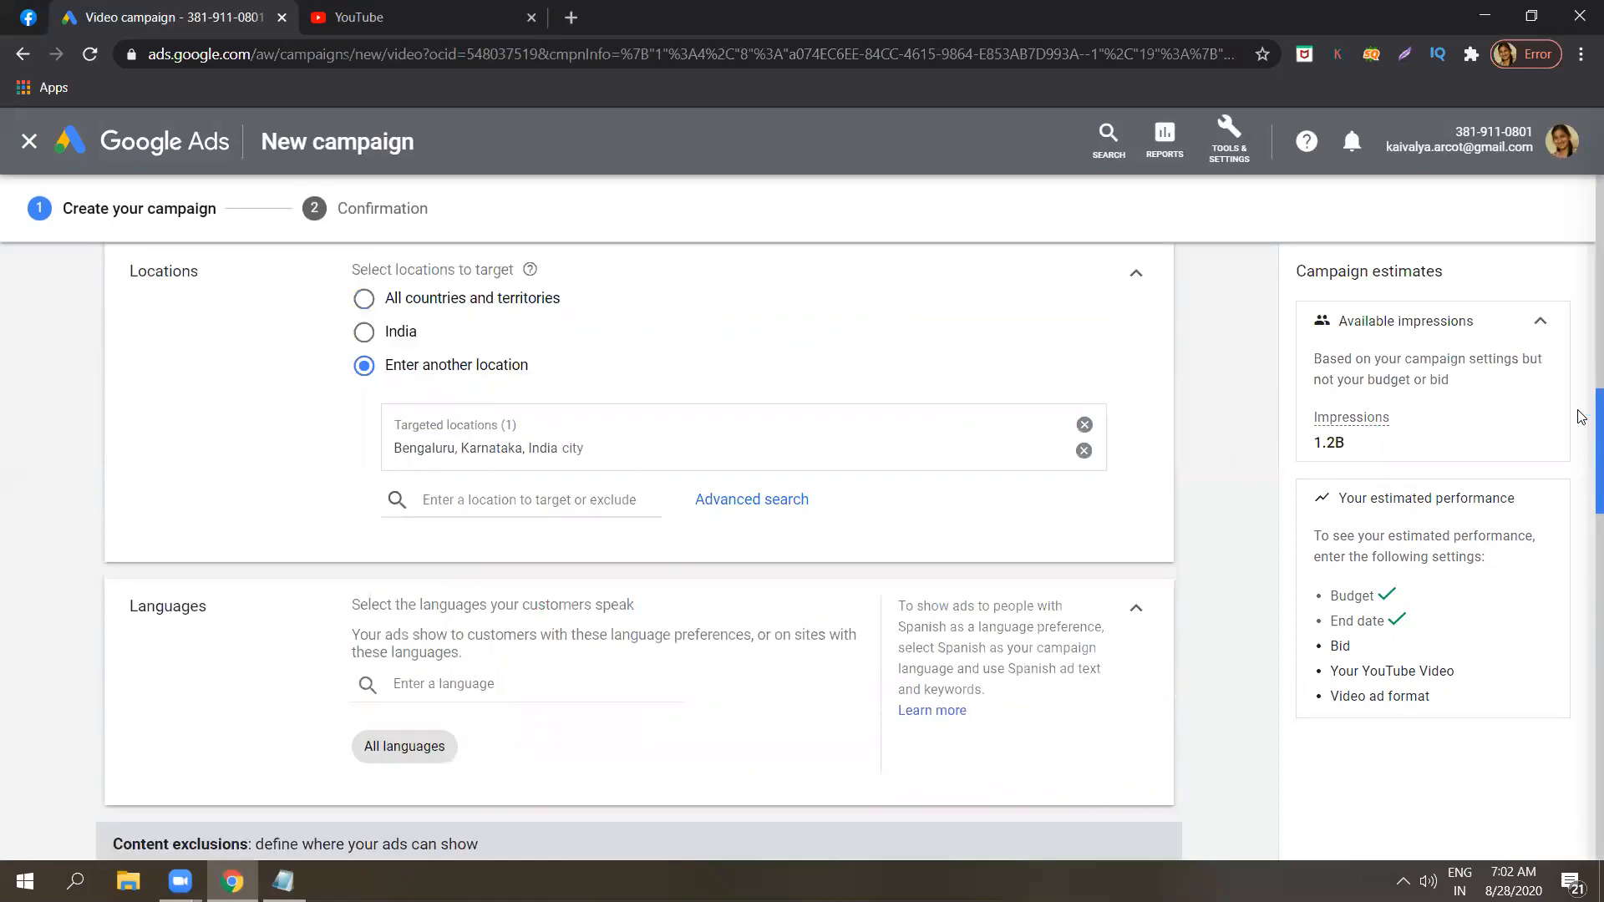
scroll(1581, 409, "up", 3)
scroll(1581, 386, "up", 2)
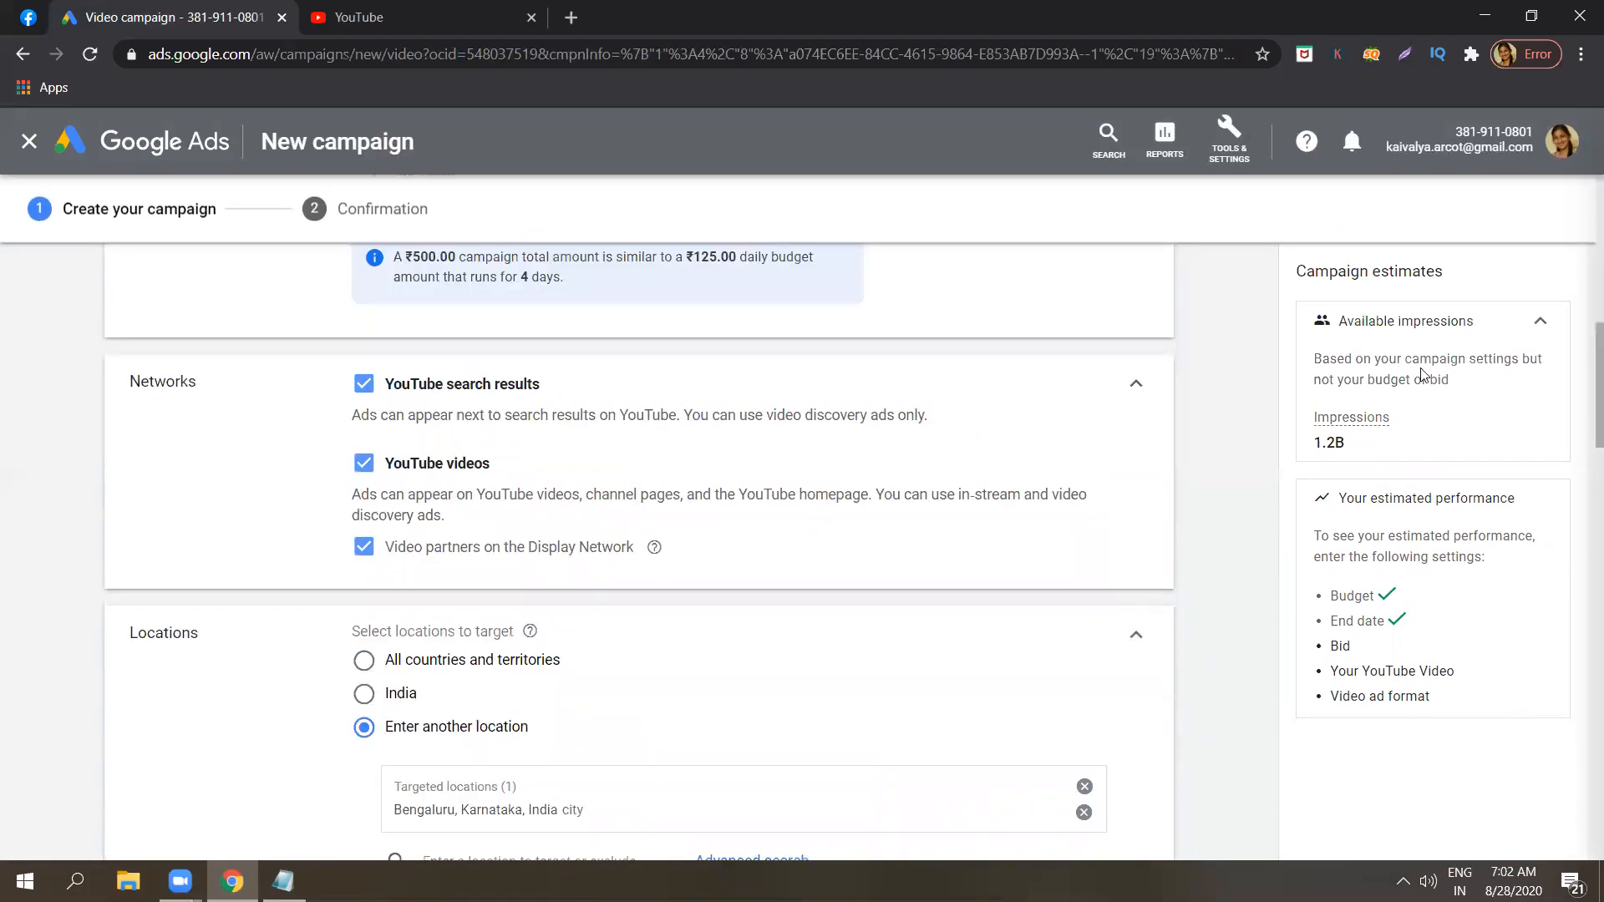
double_click(1343, 440)
left_click(1239, 444)
double_click(1318, 439)
left_click(1232, 456)
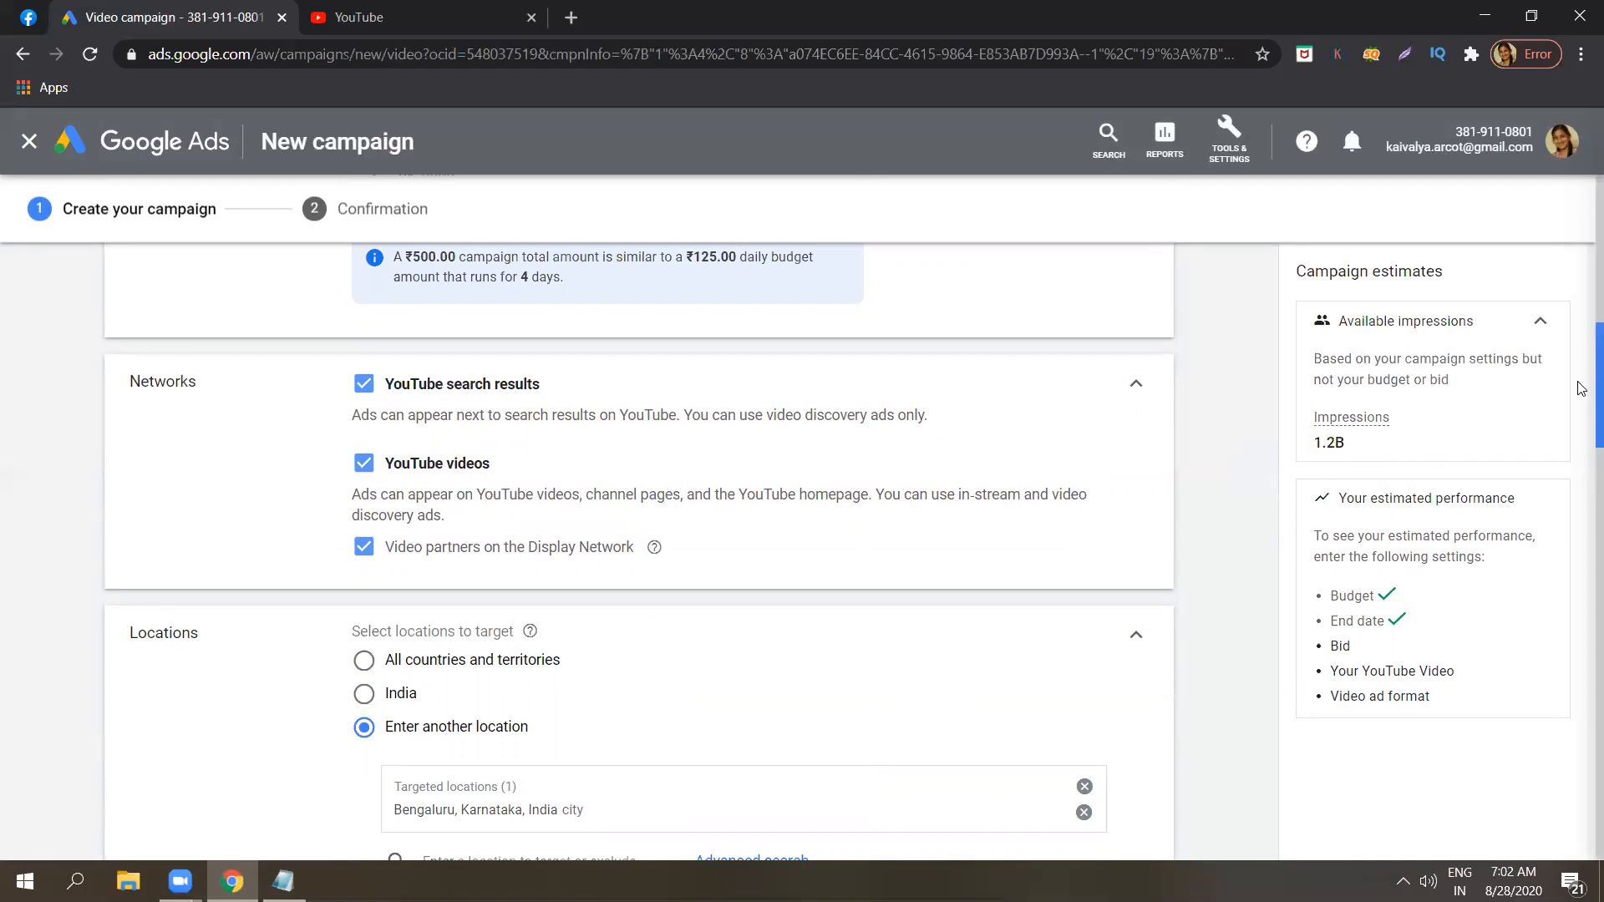
Review the campaign form from the networks and locations through the languages to the content exclusions and ad group sections.
scroll(1581, 393, "down", 1)
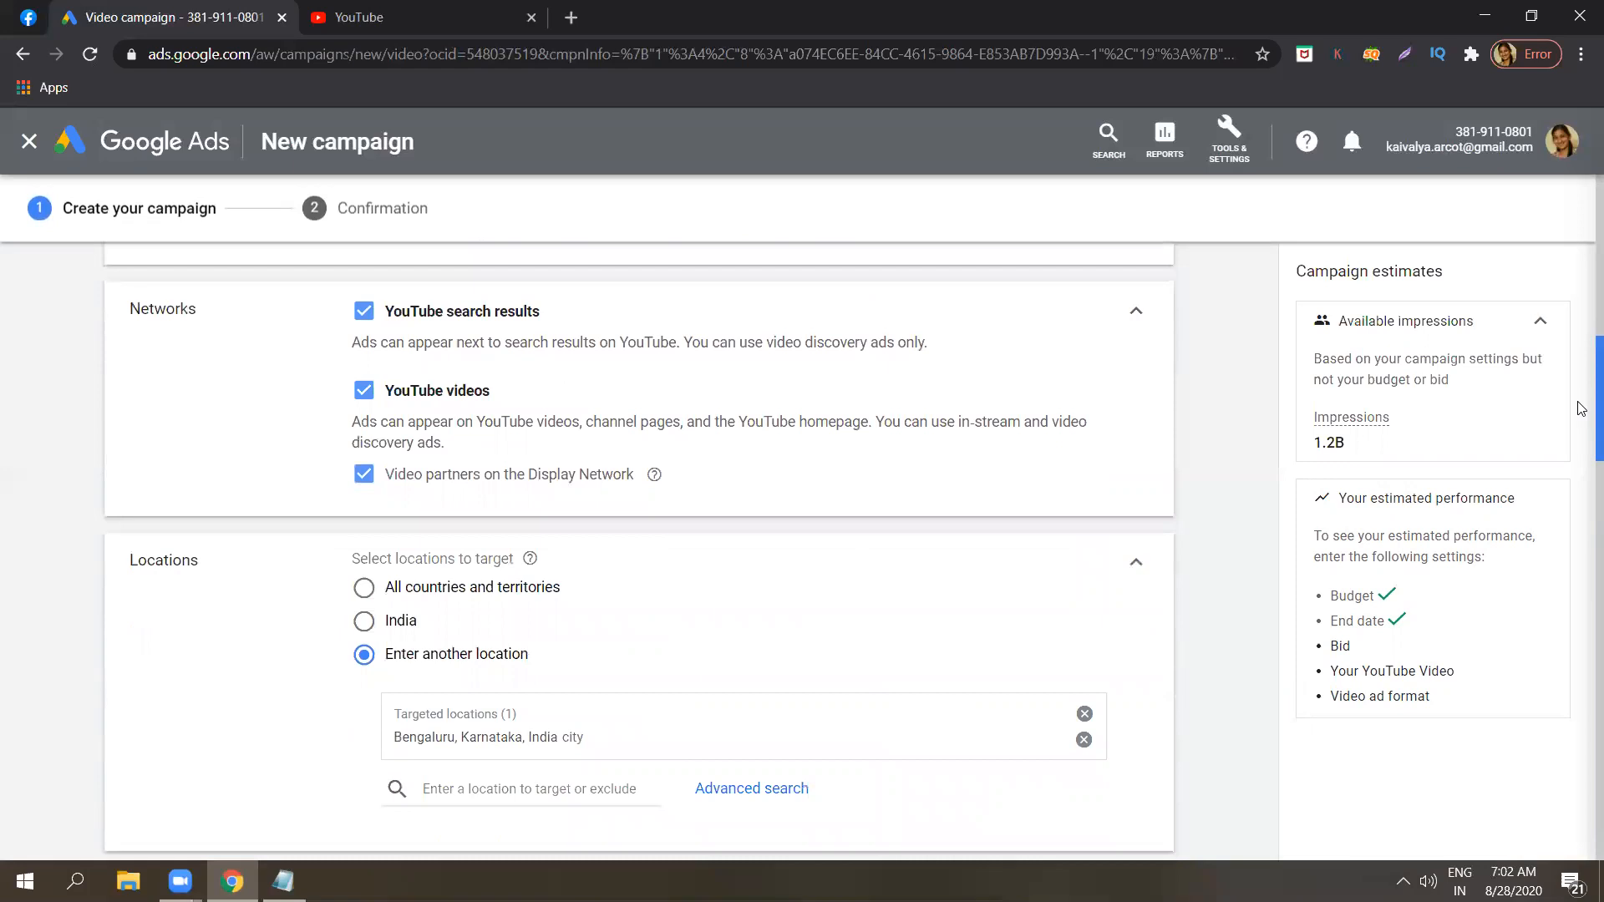
scroll(1581, 418, "down", 1)
scroll(1582, 431, "down", 2)
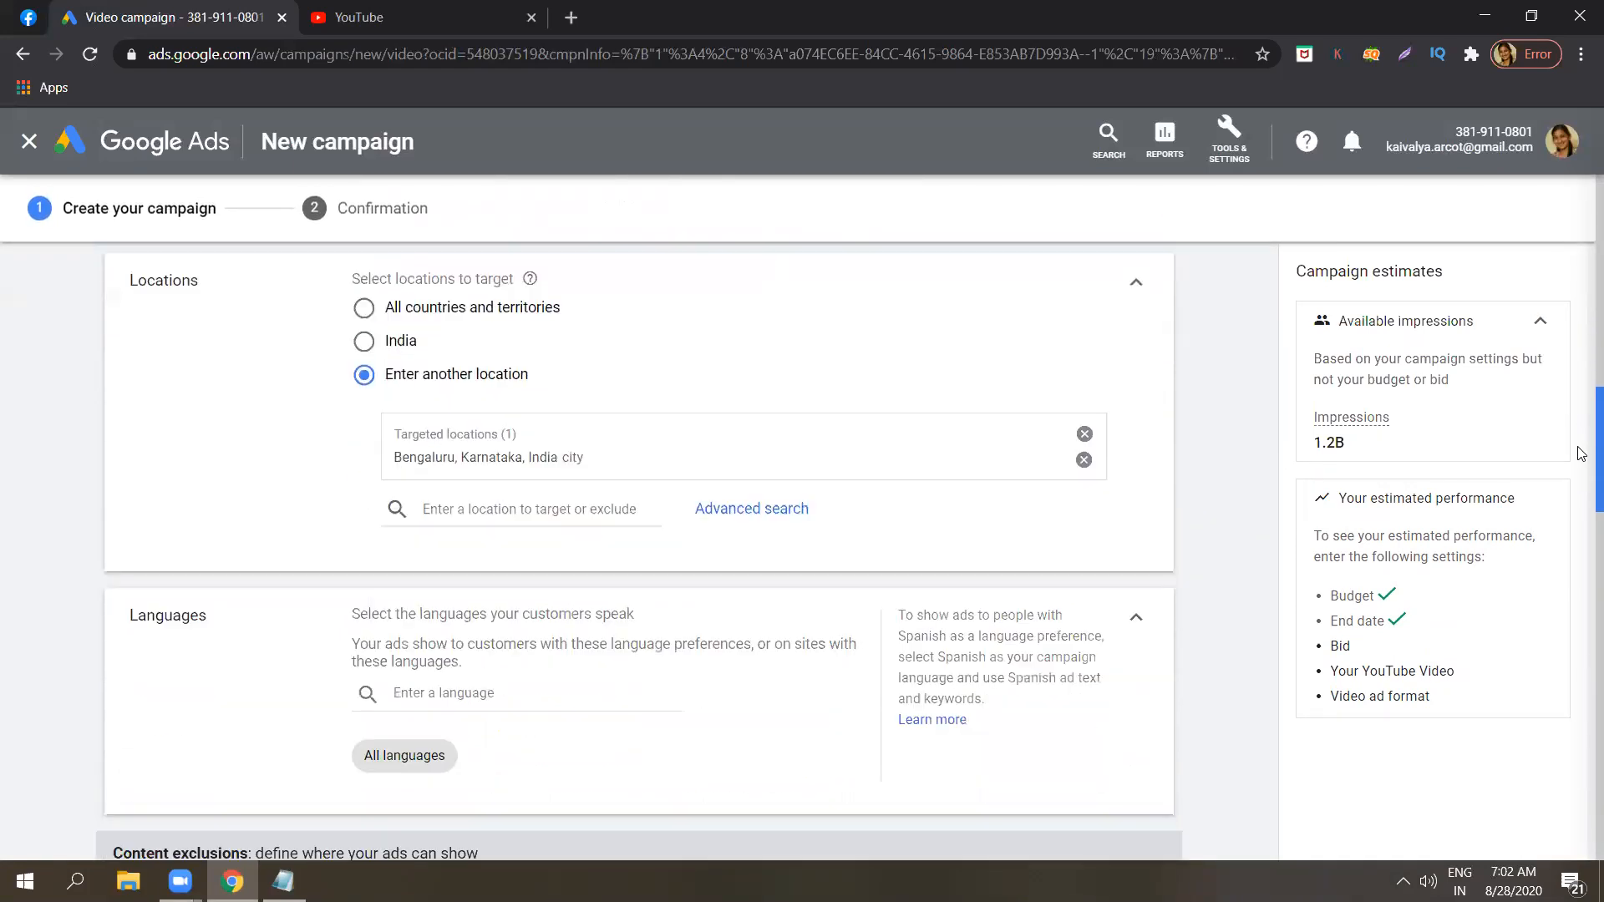
scroll(1581, 459, "up", 1)
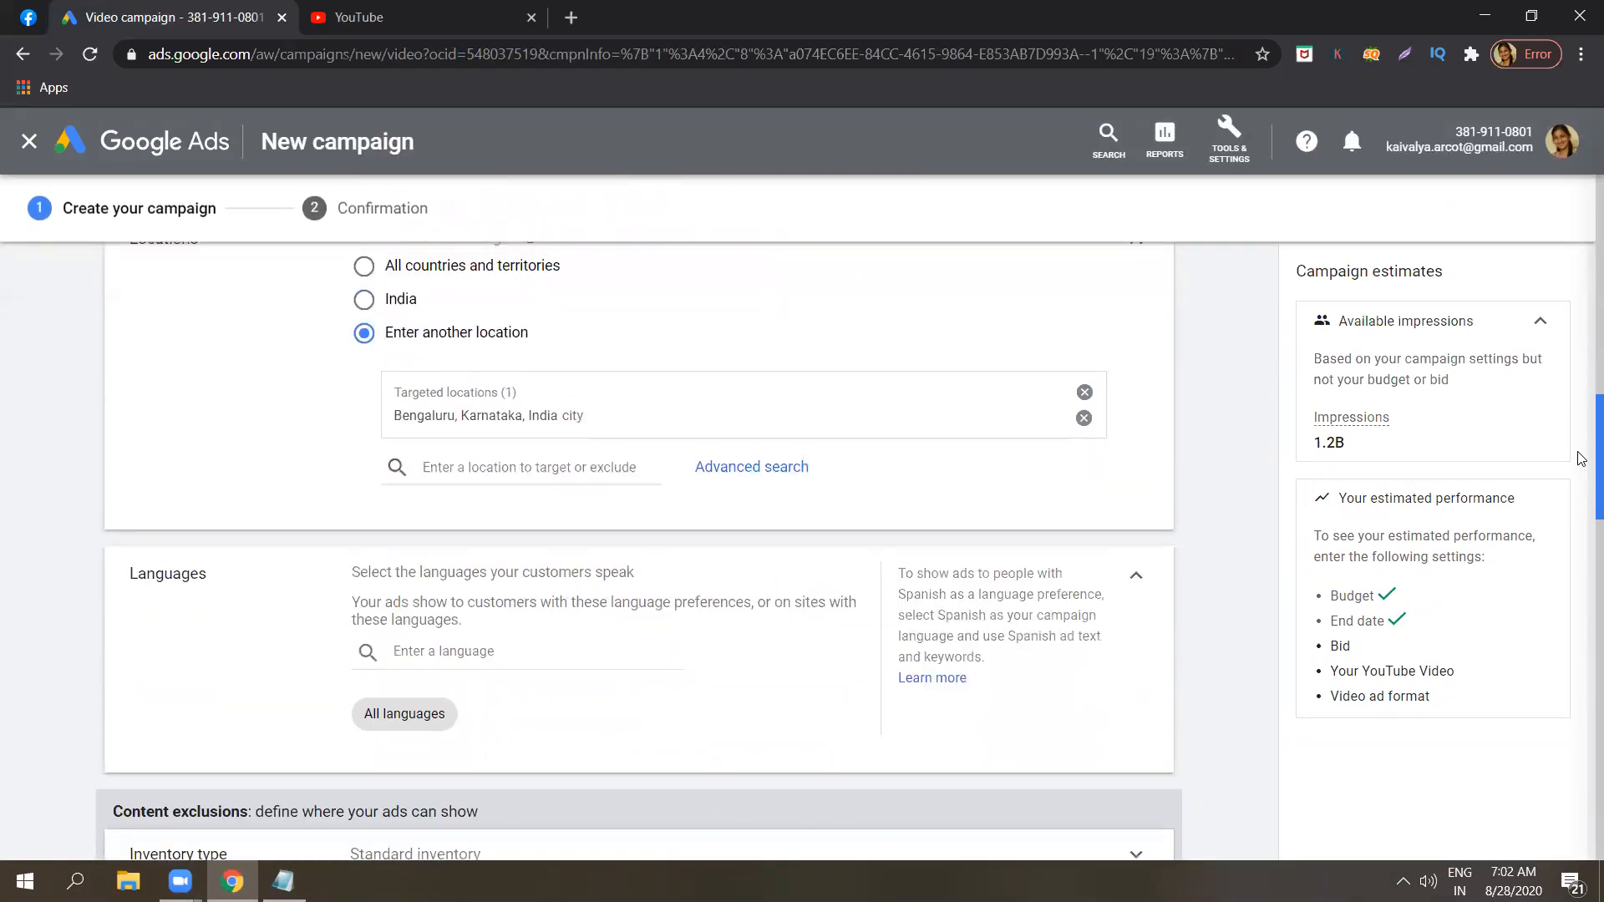
scroll(1581, 468, "down", 3)
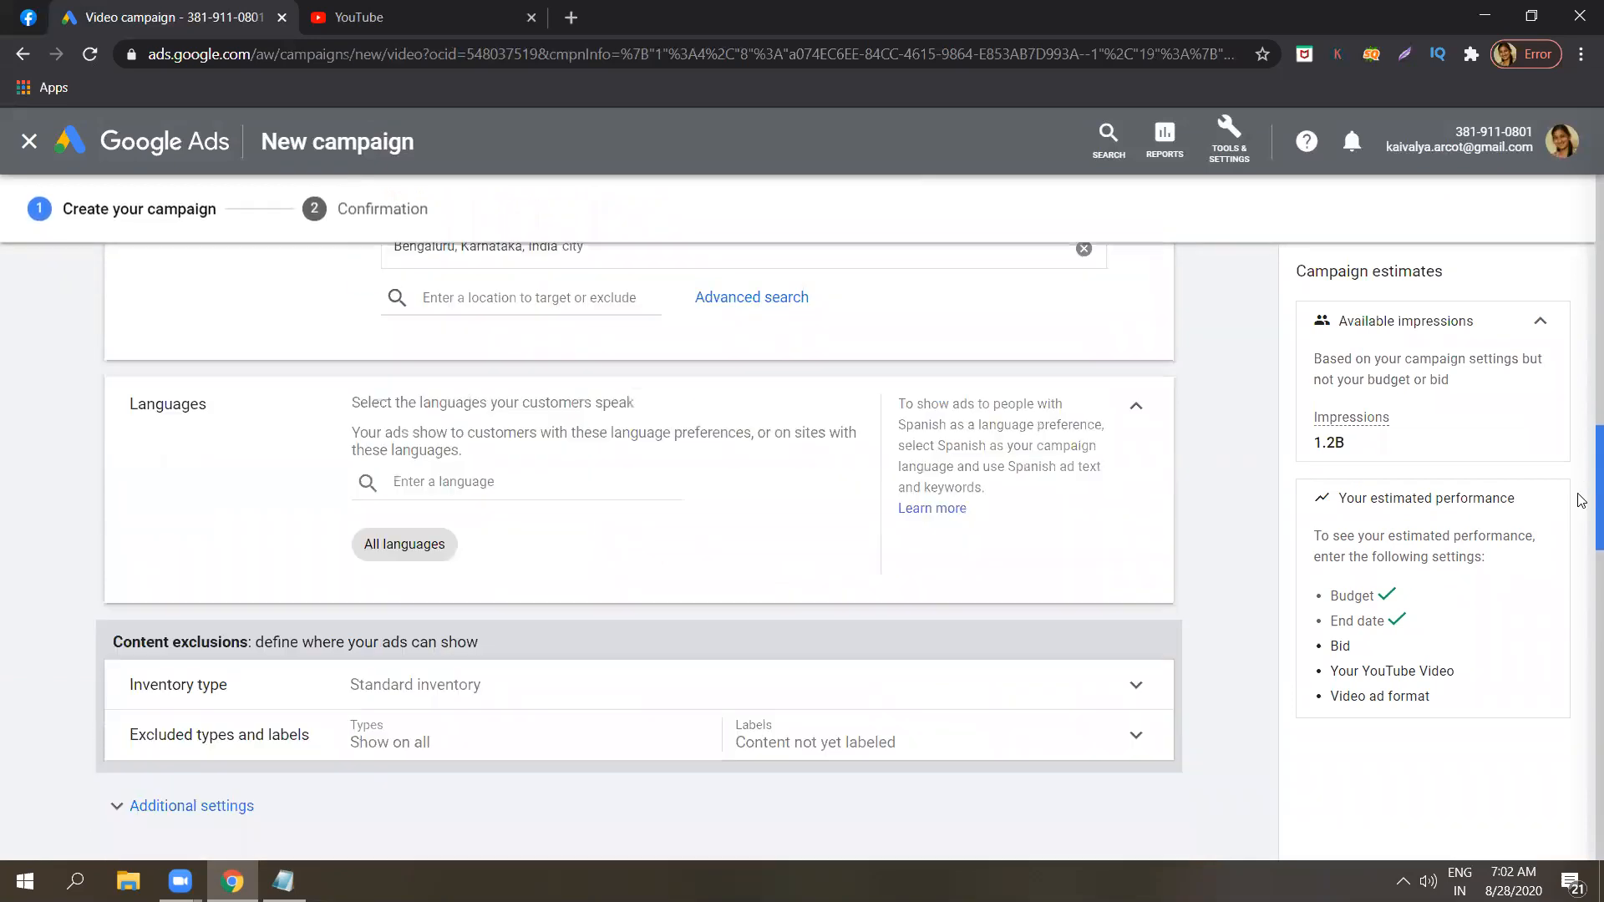
scroll(1581, 480, "up", 3)
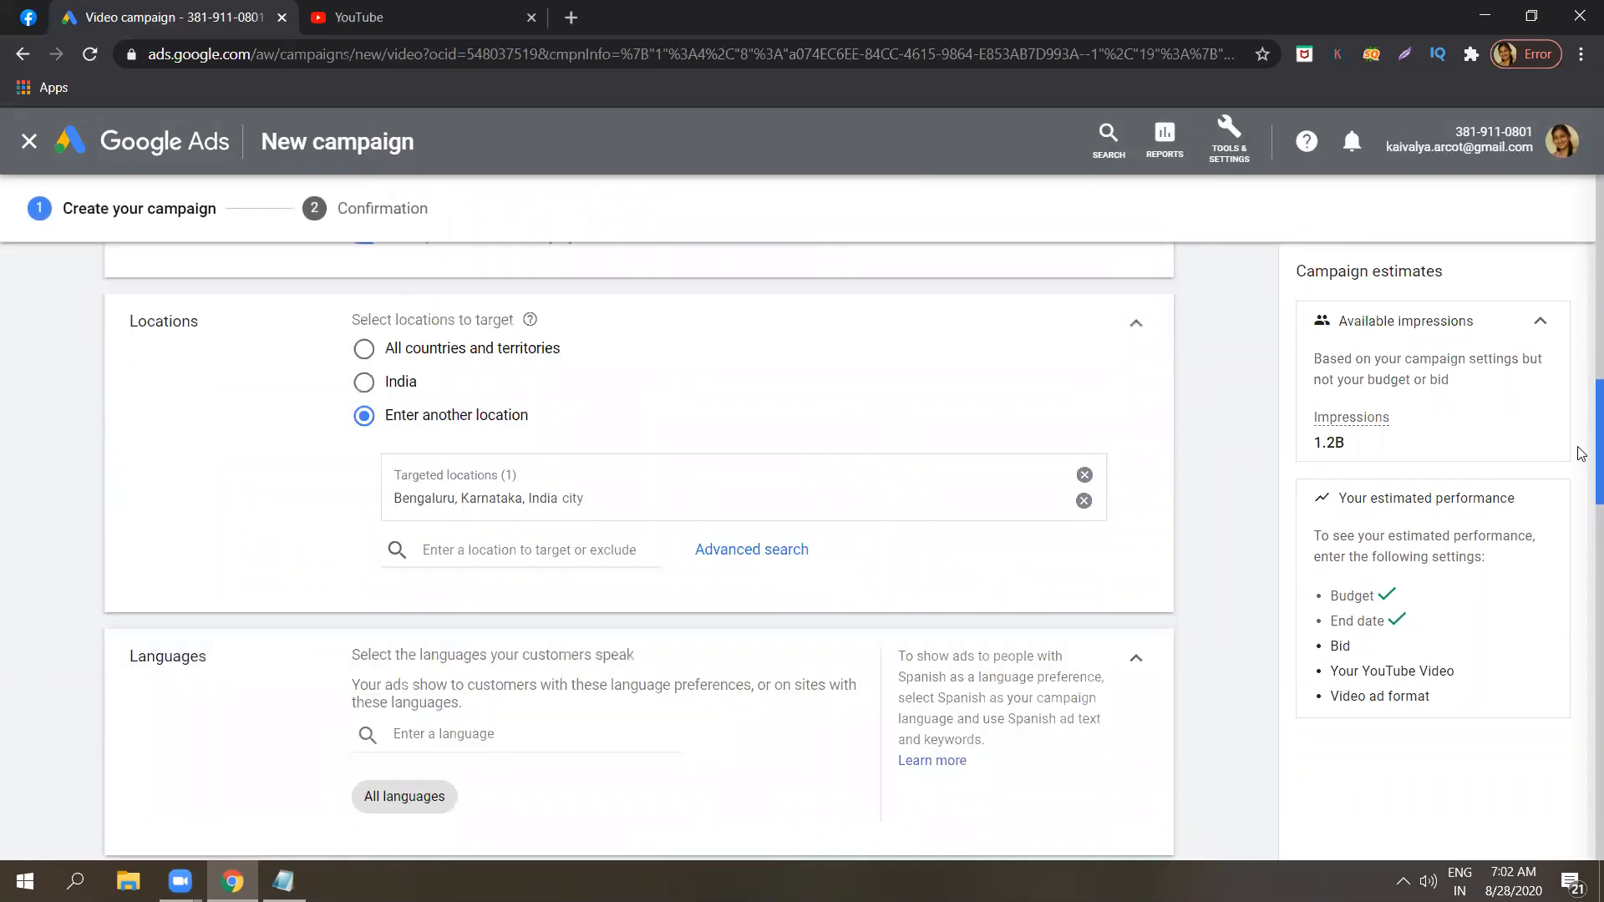
scroll(1581, 464, "down", 1)
scroll(1581, 467, "down", 2)
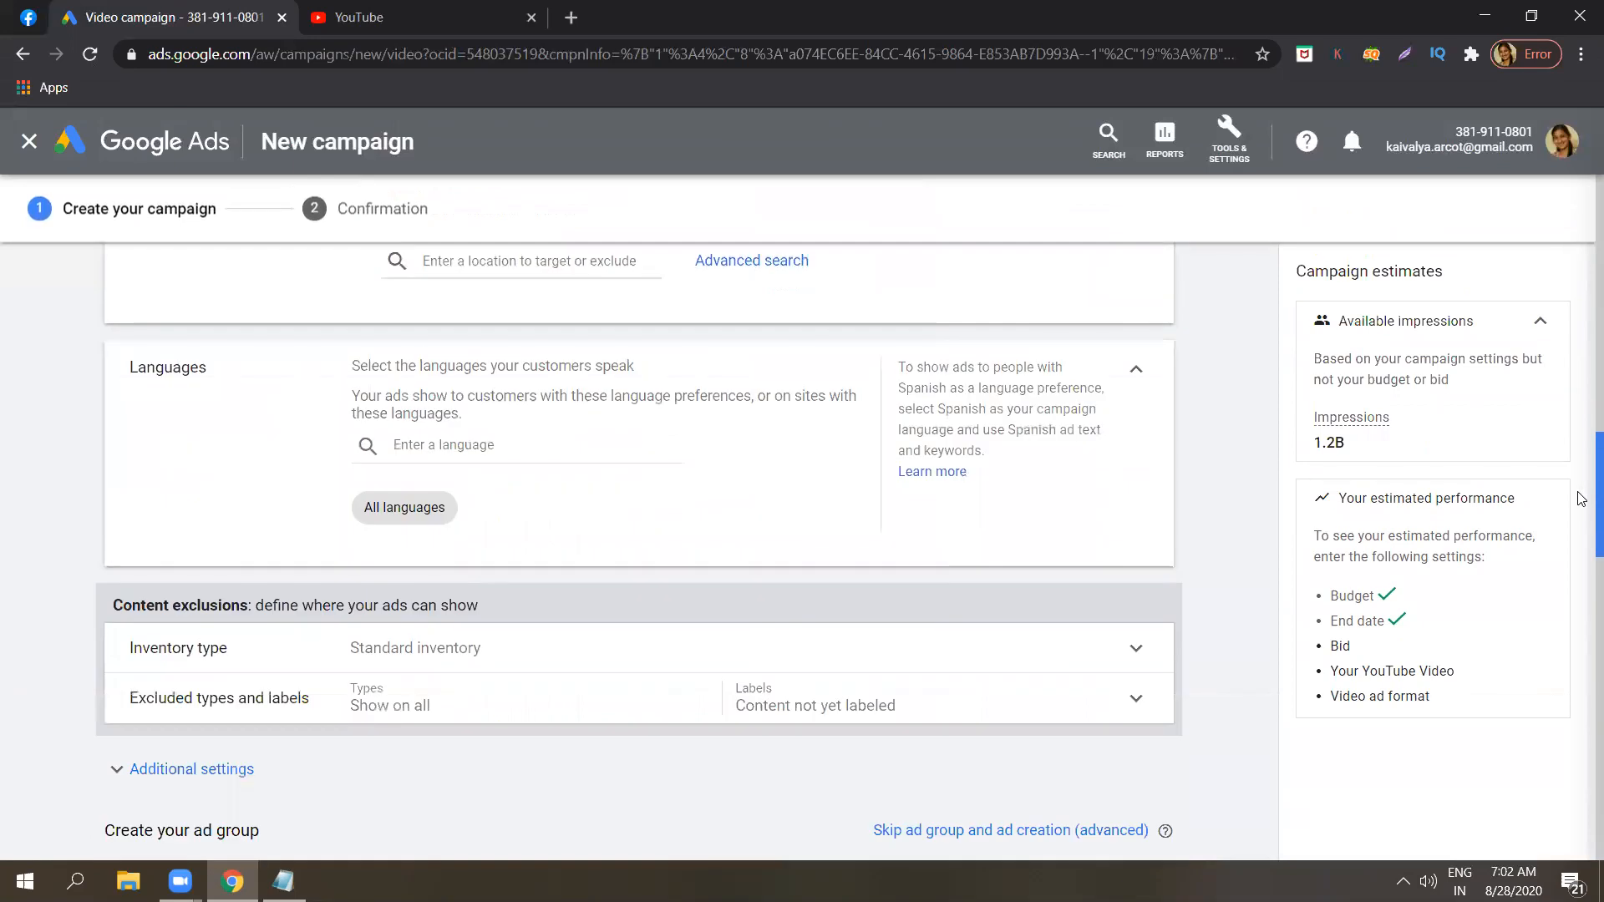
scroll(1581, 501, "down", 2)
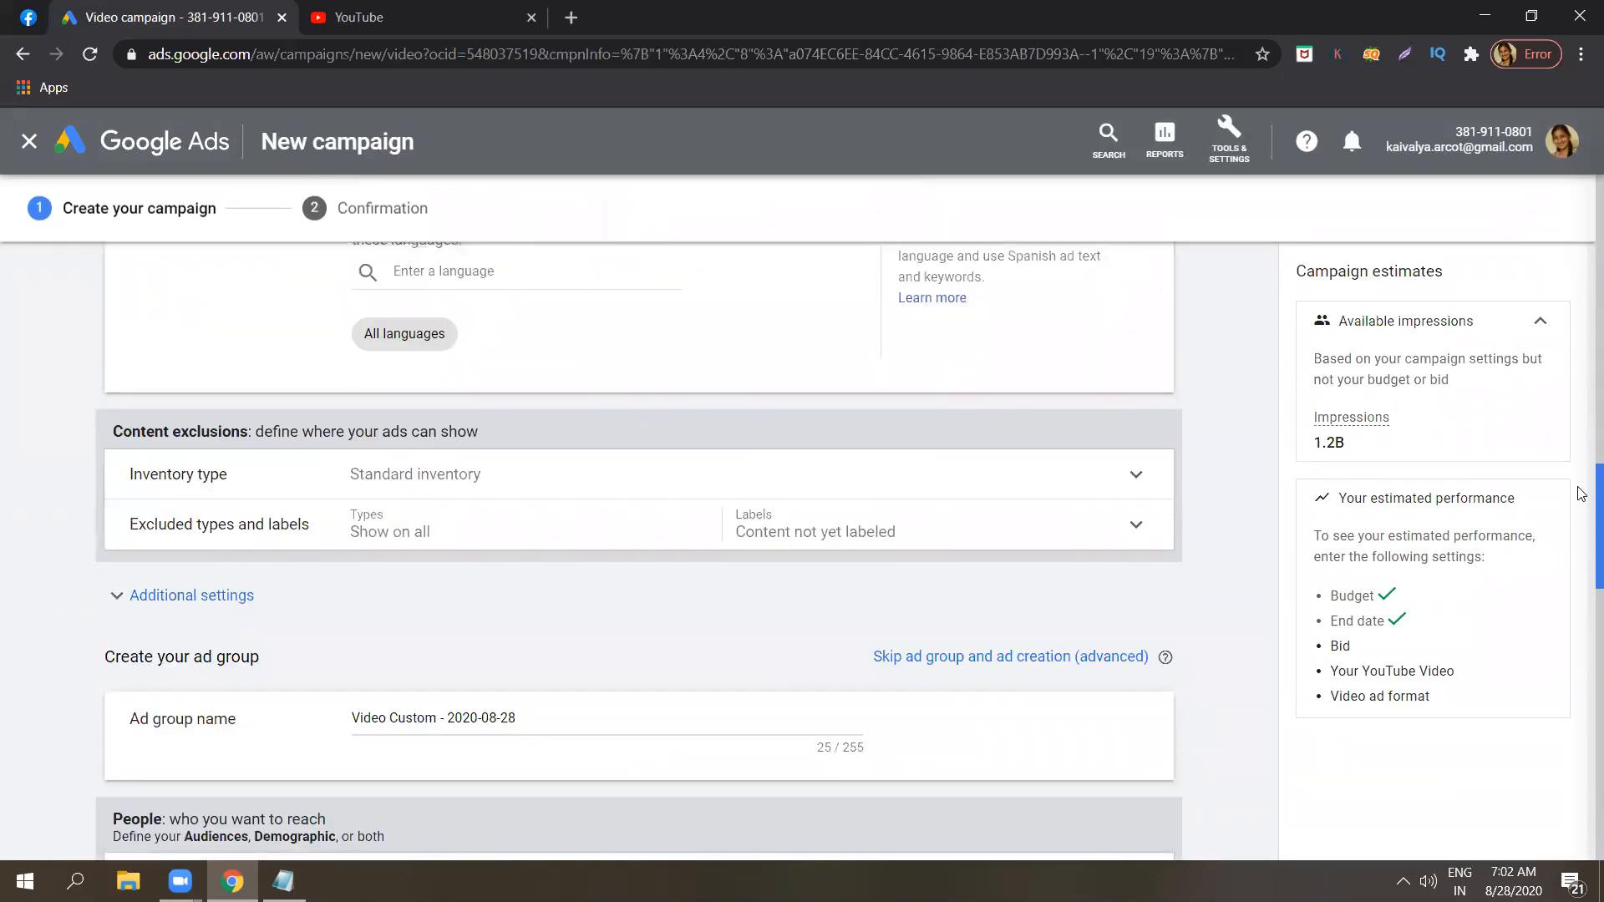
scroll(1581, 493, "up", 2)
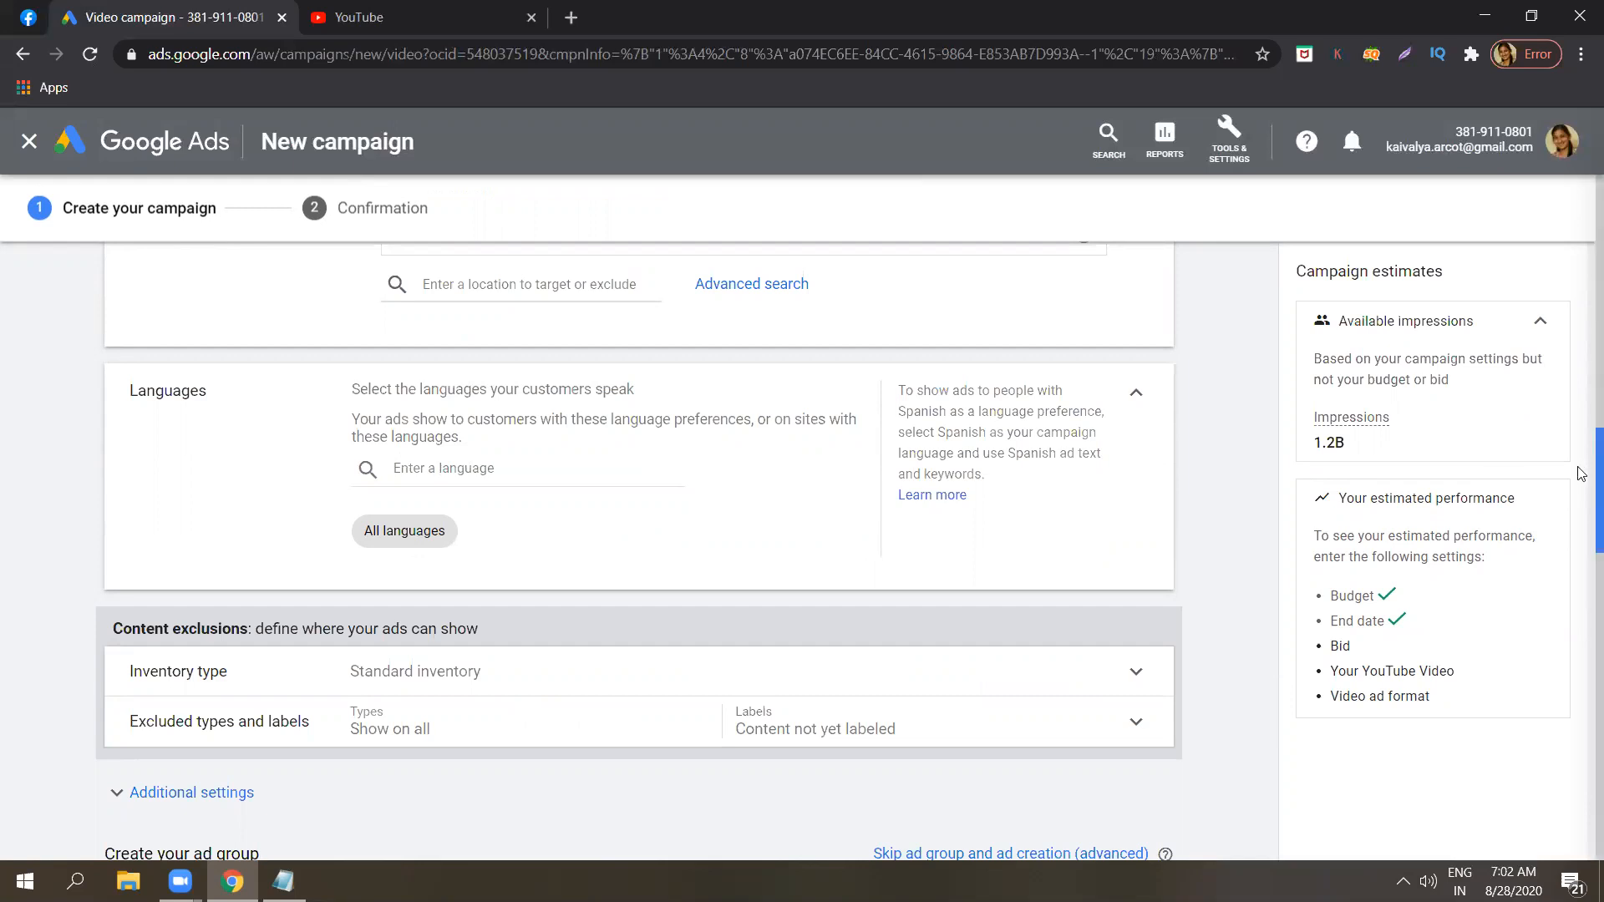
scroll(1581, 469, "down", 3)
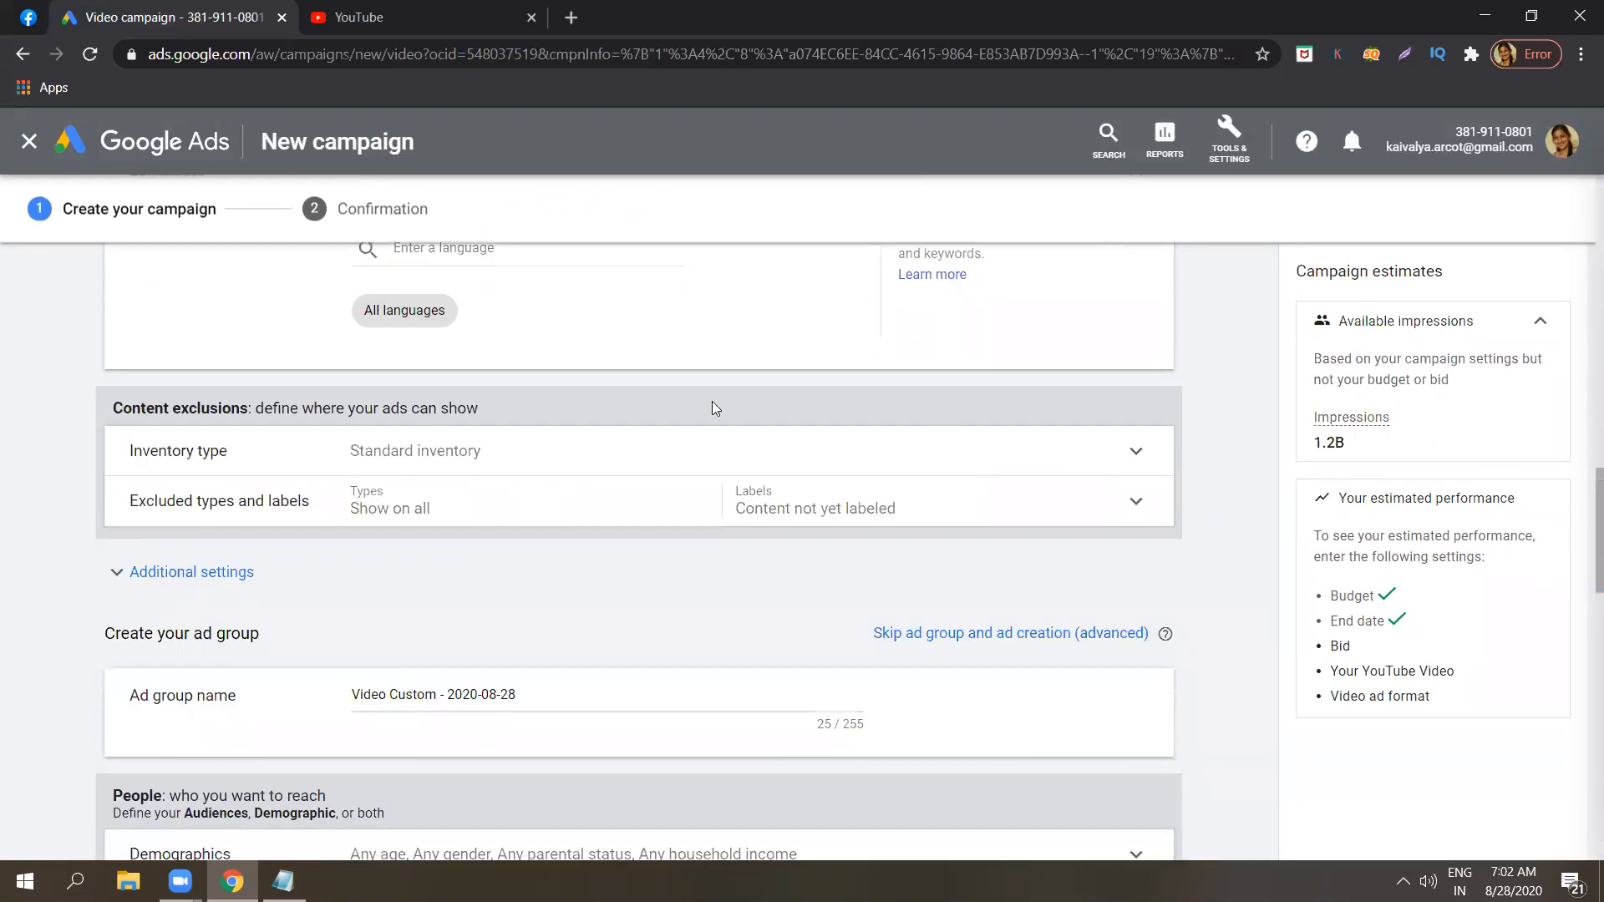
Expand the inventory type options under the content exclusions and dismiss the McAfee update alert.
left_click(538, 449)
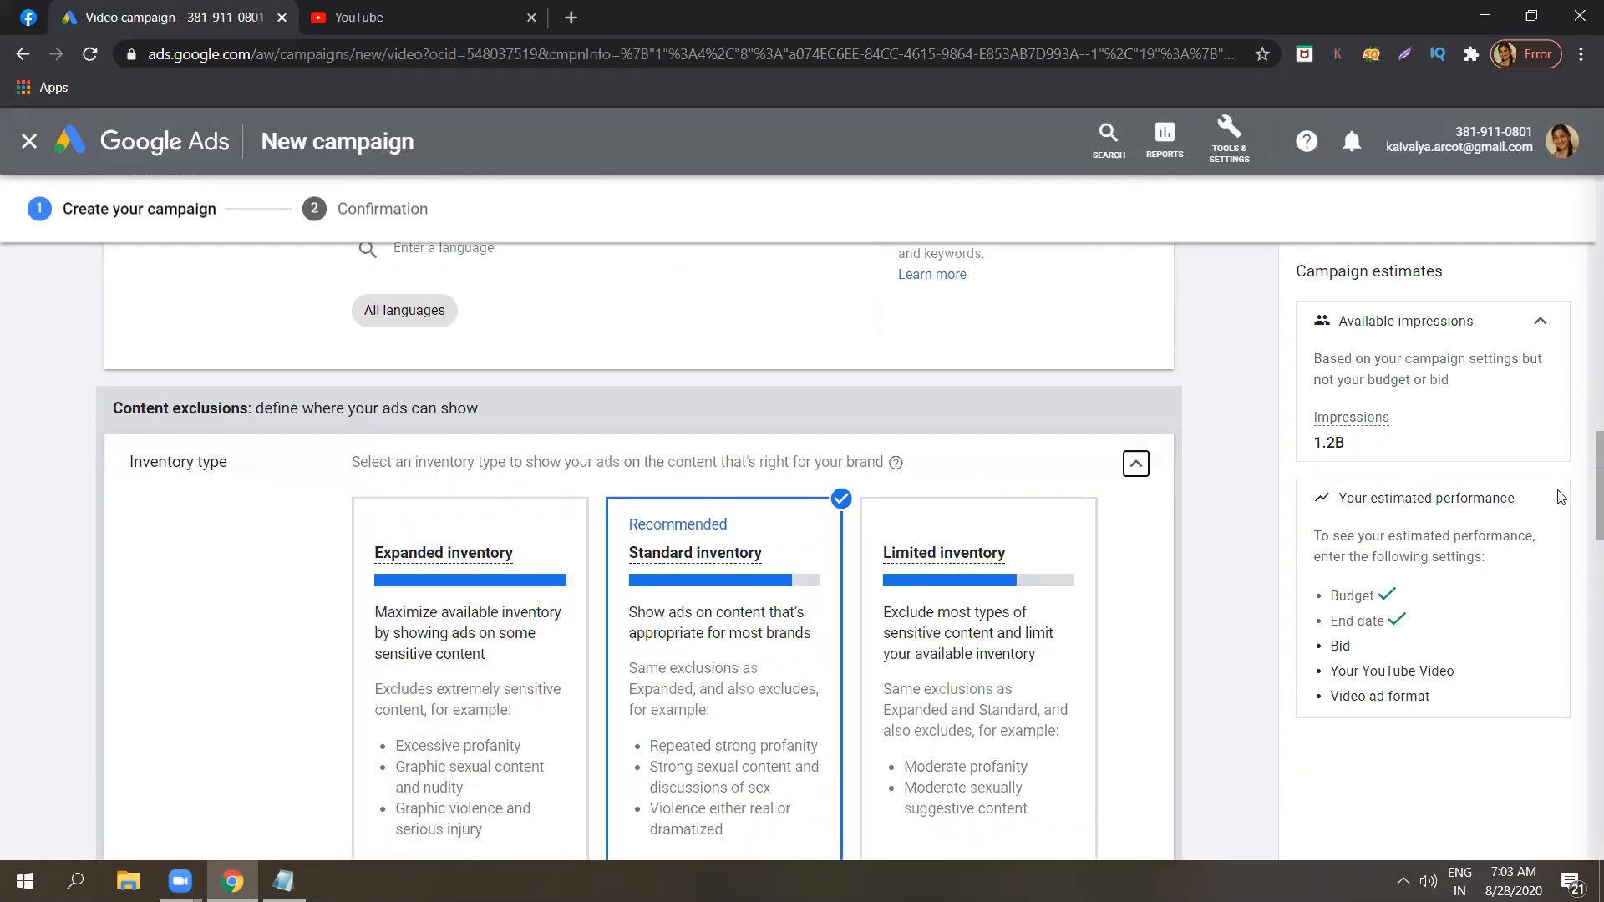
scroll(1582, 511, "down", 2)
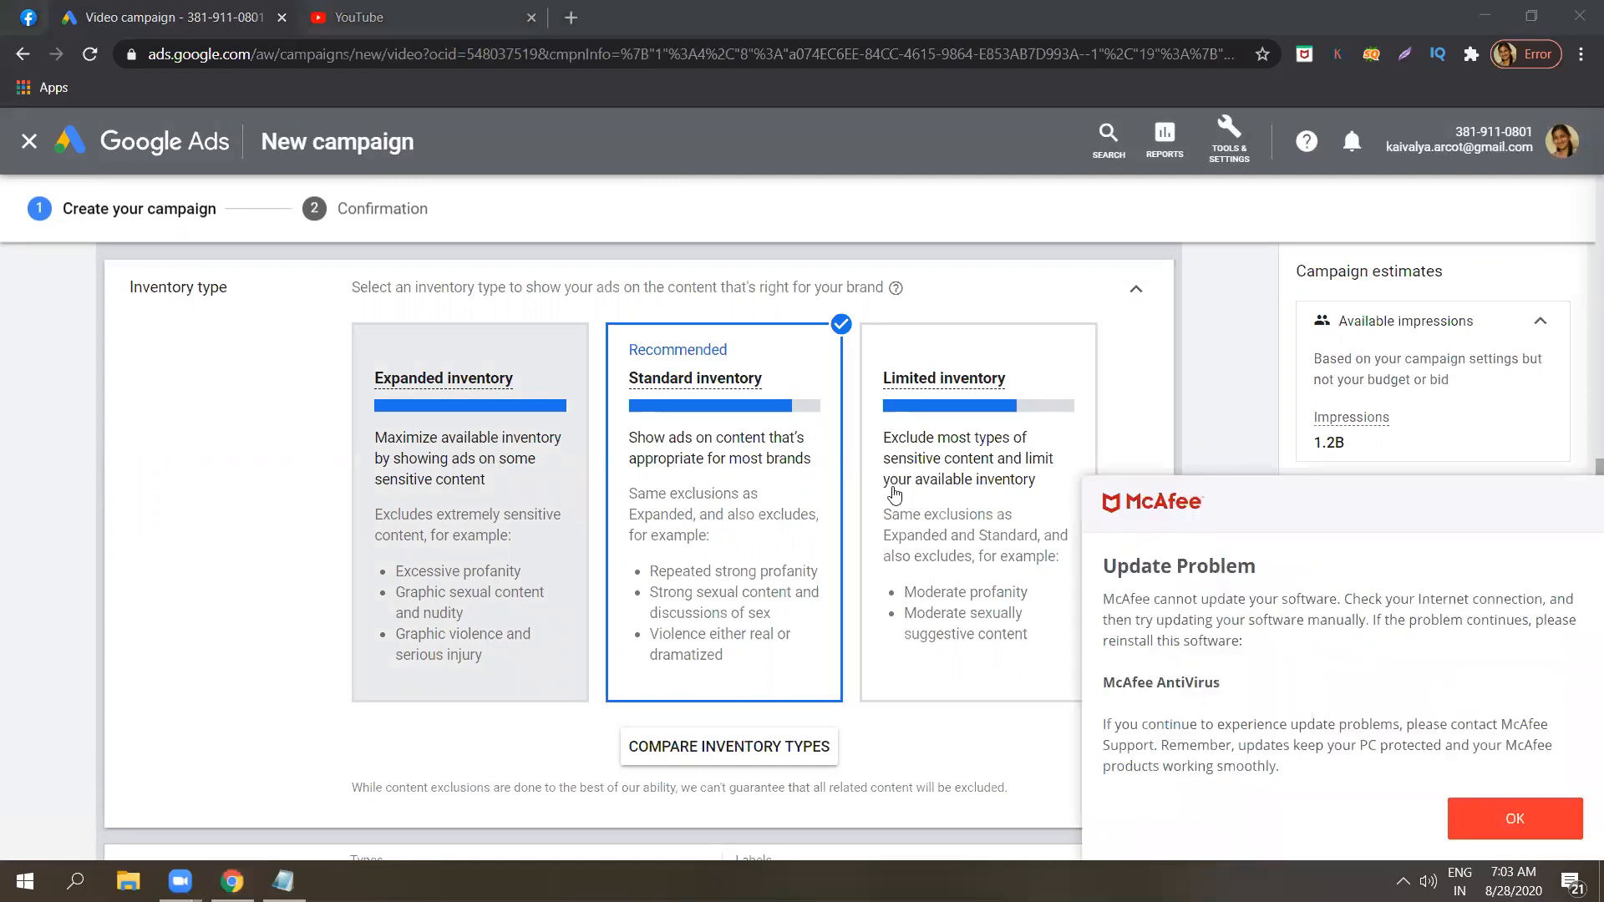
left_click(1475, 825)
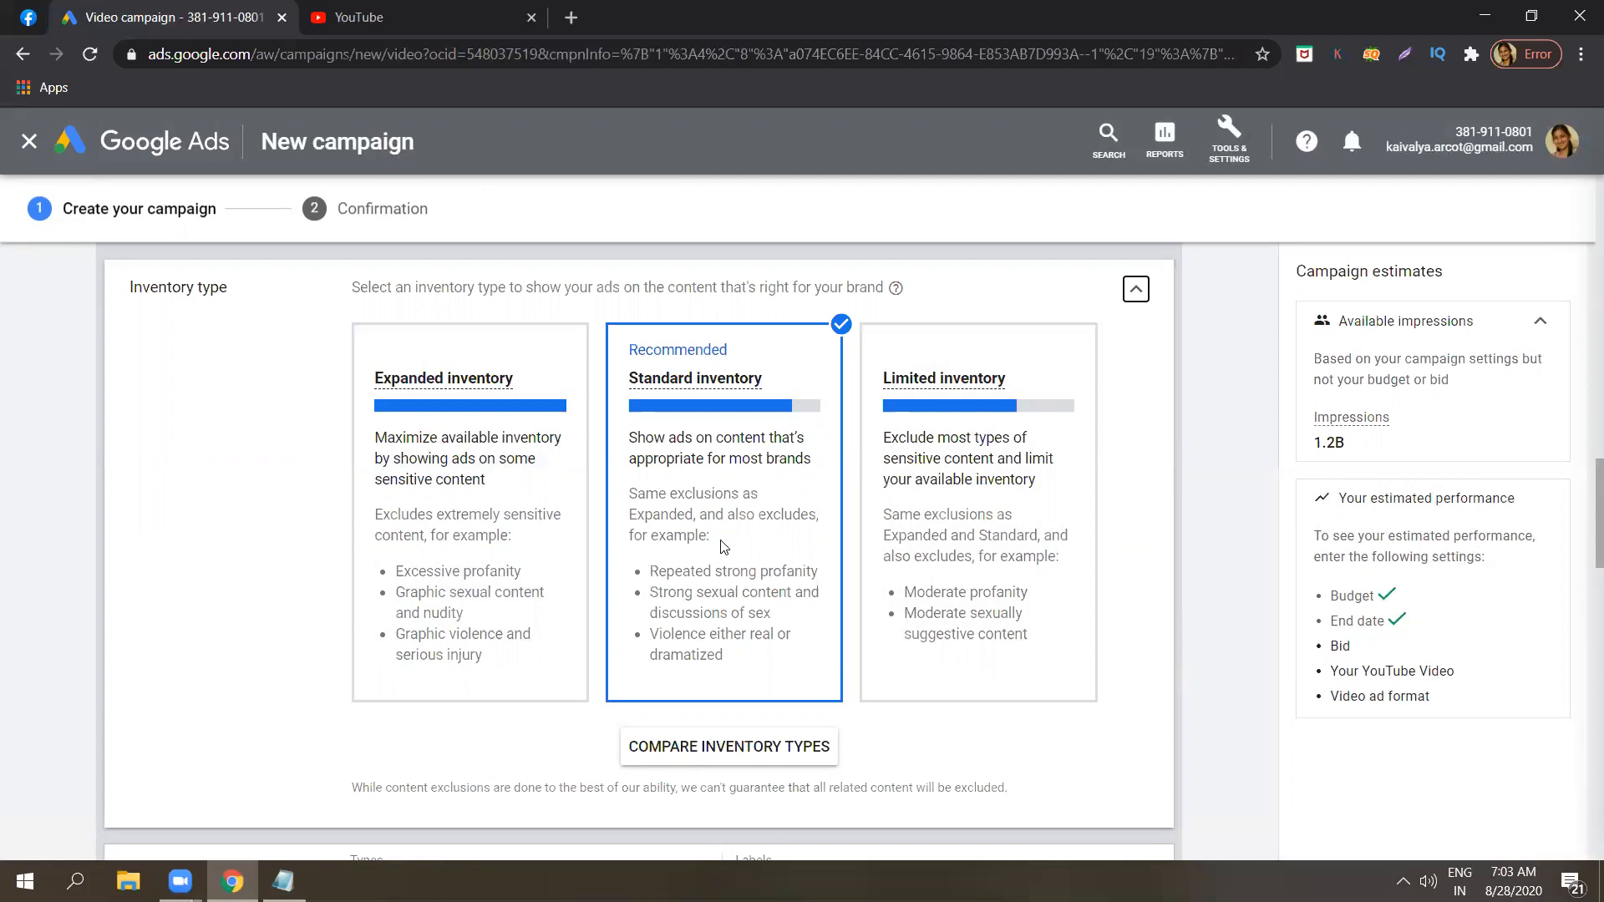
Highlight and read the Standard inventory description about showing ads on content appropriate for most brands.
double_click(715, 608)
left_click(731, 451)
triple_click(732, 449)
left_click(731, 450)
triple_click(732, 450)
left_click(732, 449)
triple_click(732, 448)
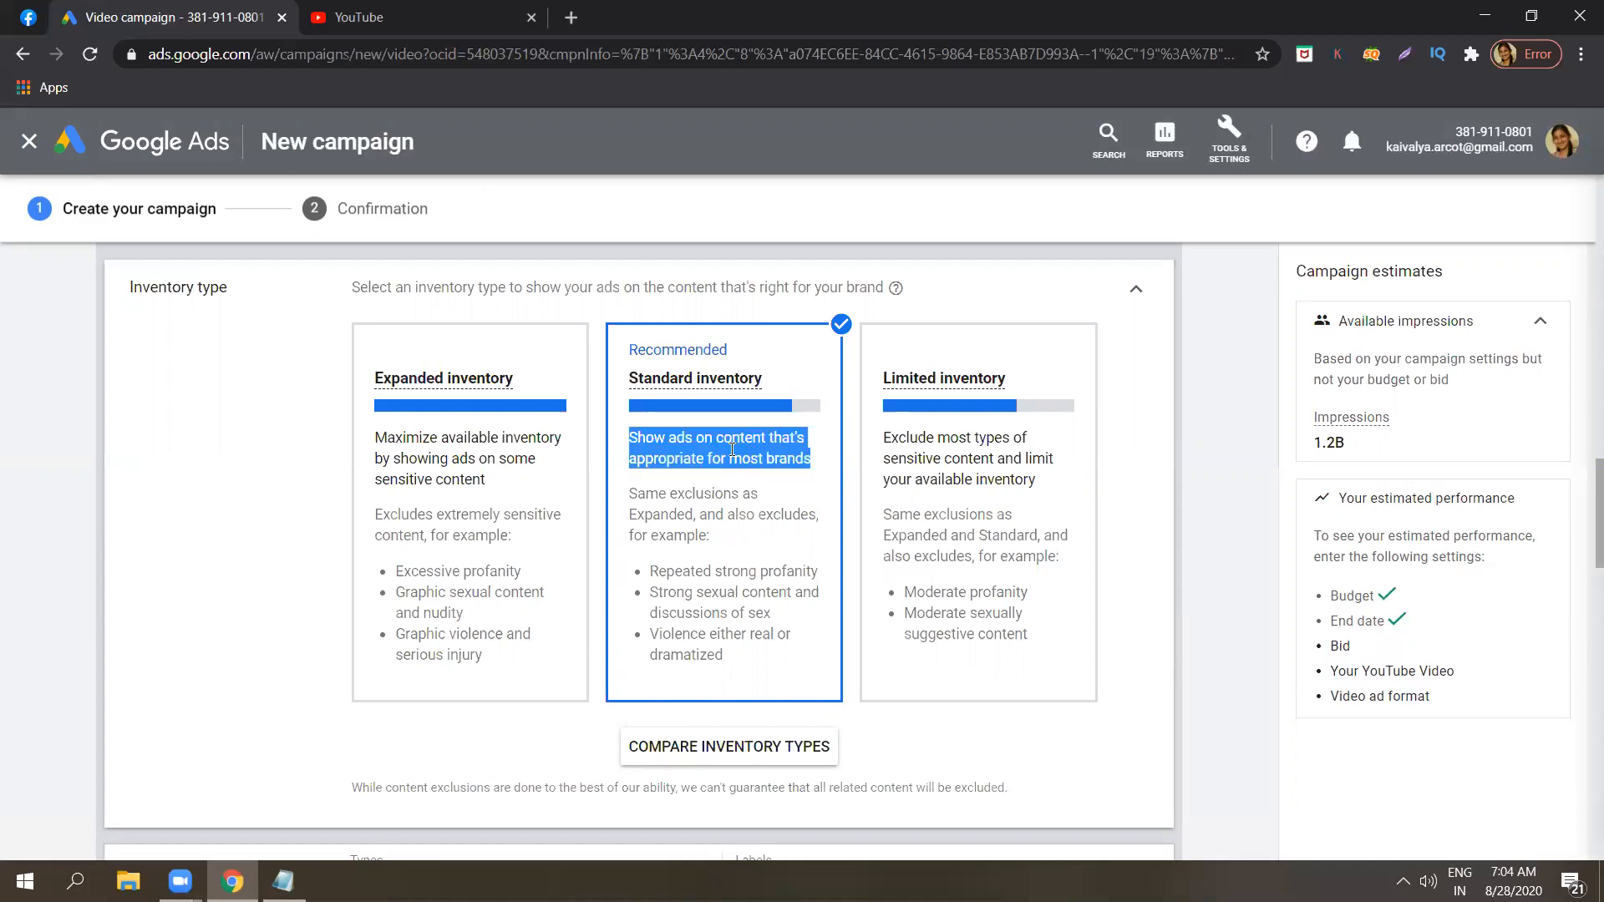
left_click(731, 449)
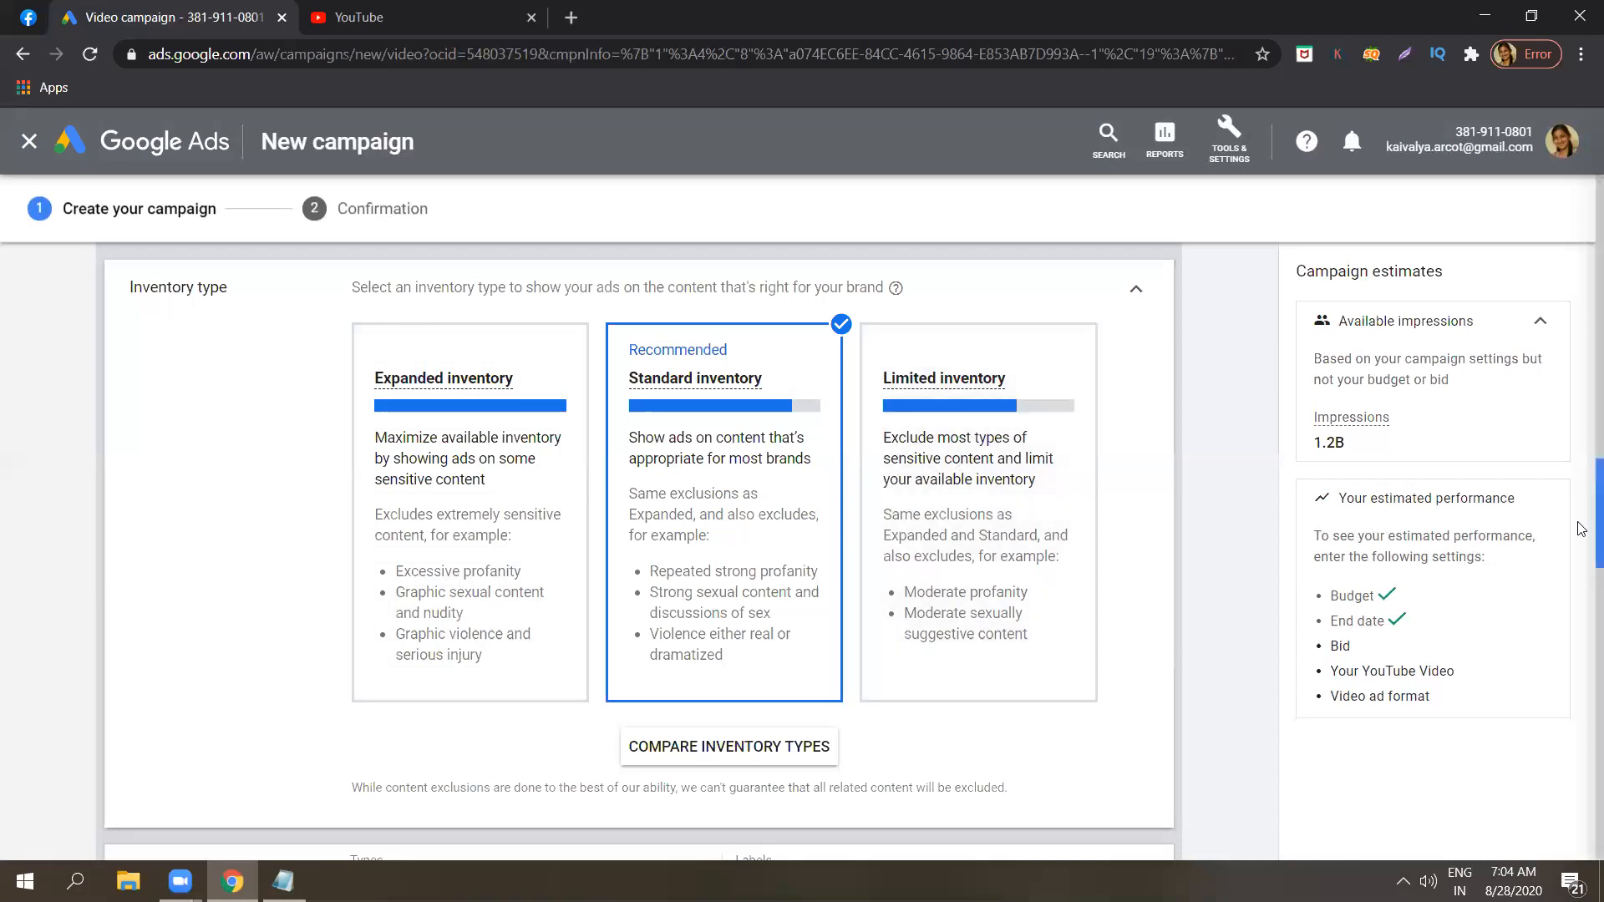
Expand the excluded types and labels settings and examine the content types and digital content labels available for exclusion.
left_click_drag(1578, 522, 1580, 601)
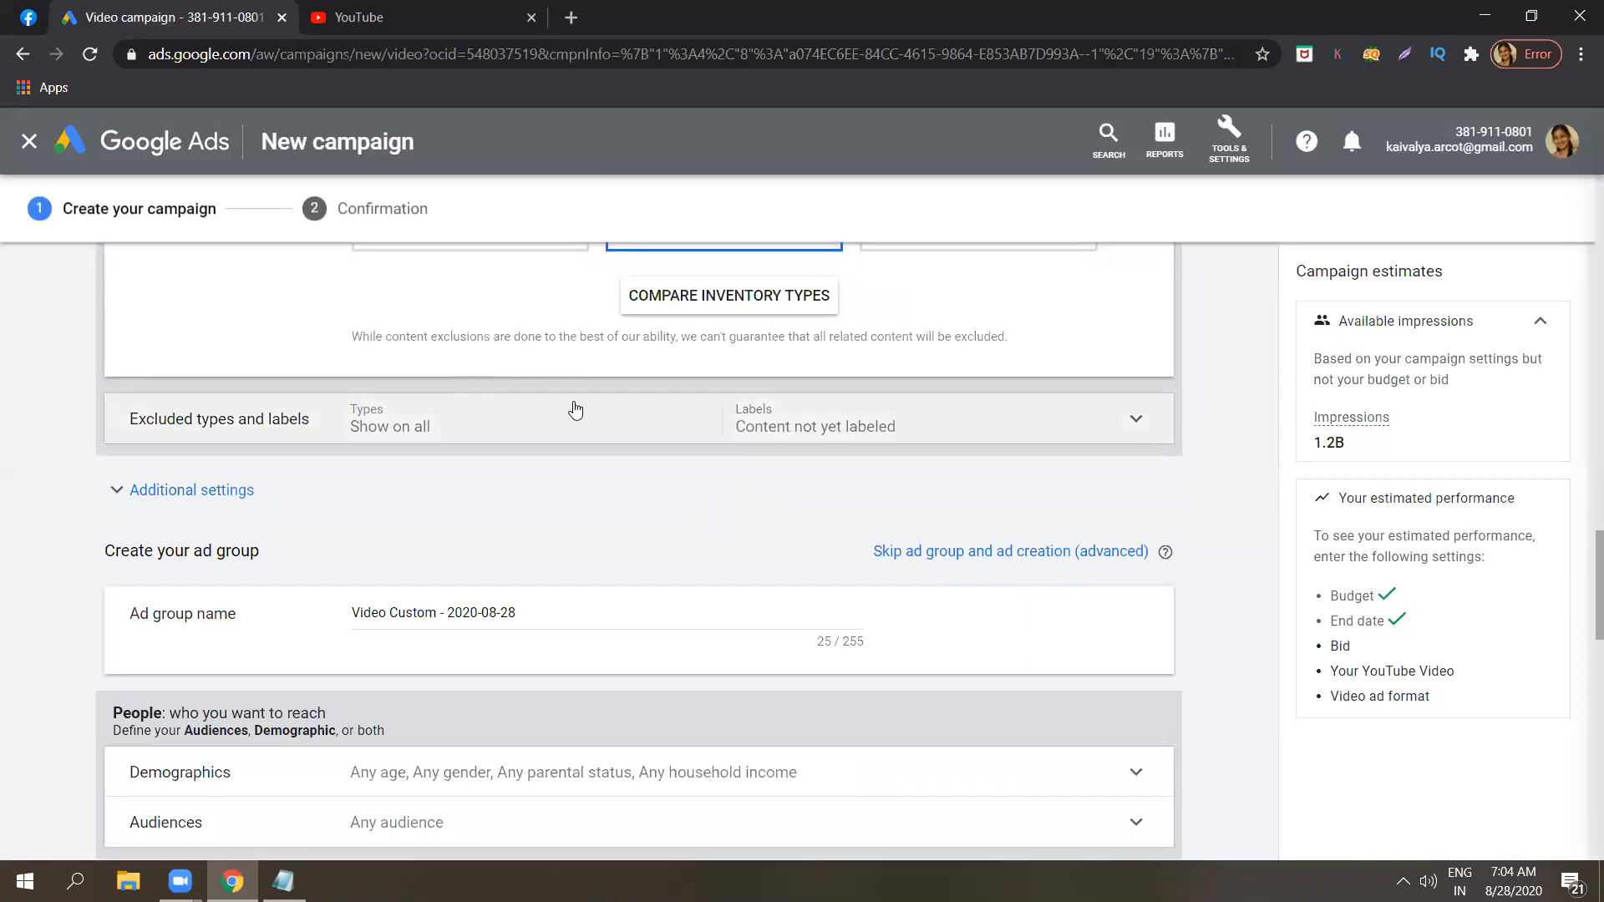
left_click(389, 434)
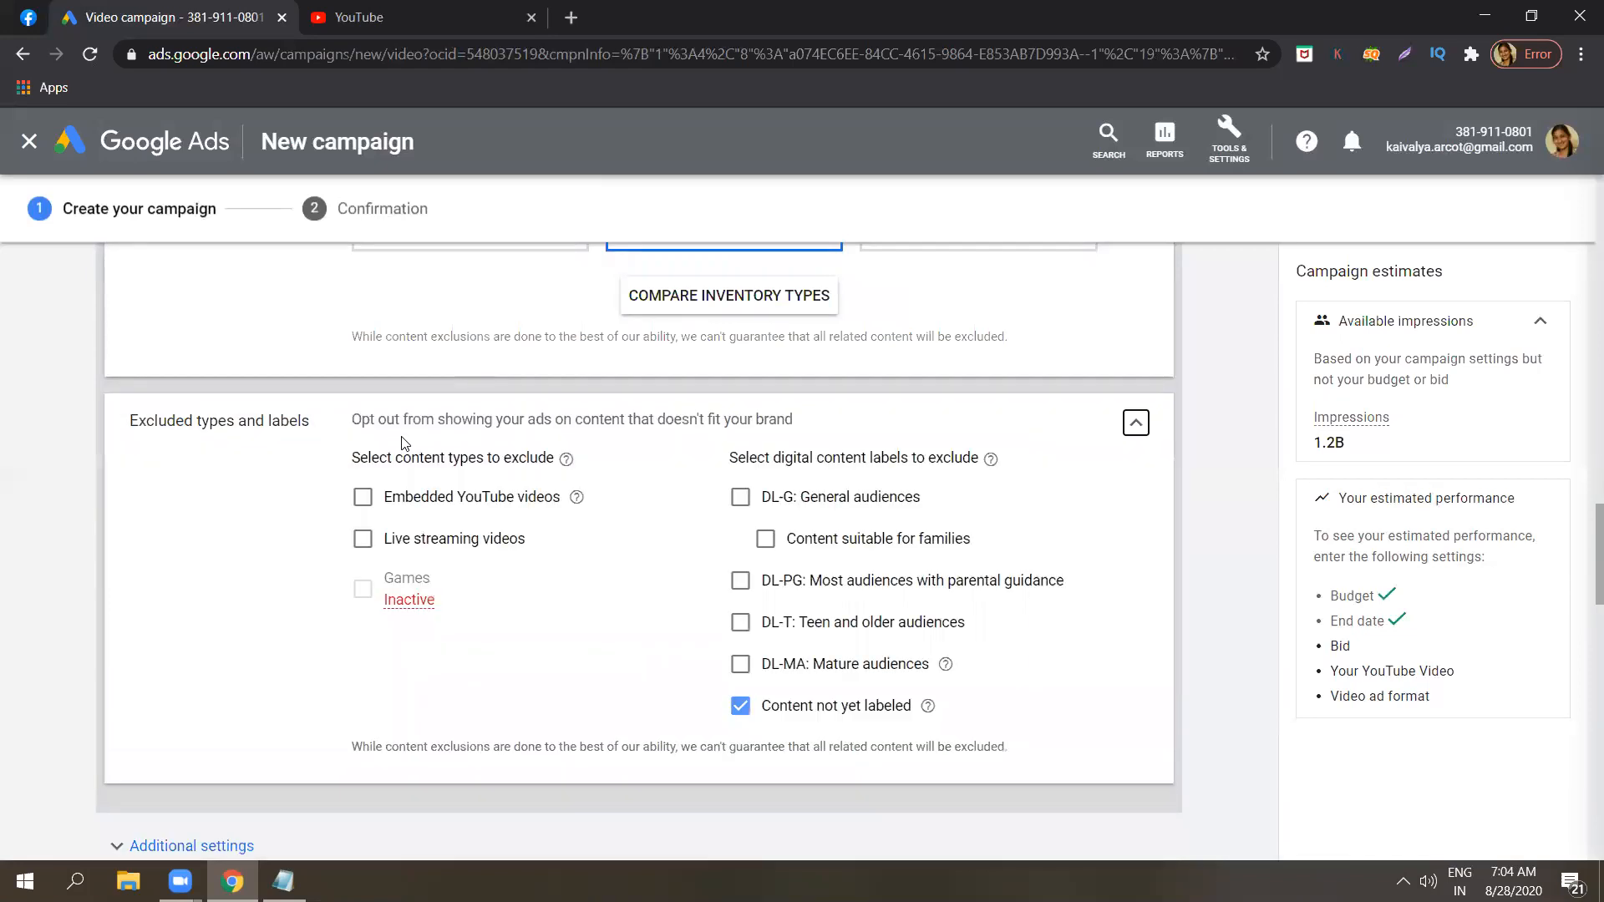
left_click(362, 499)
left_click(362, 498)
triple_click(834, 457)
left_click(839, 457)
mouse_move(992, 459)
Expand the campaign's additional settings and review the device targeting options.
left_click_drag(1581, 556, 1581, 616)
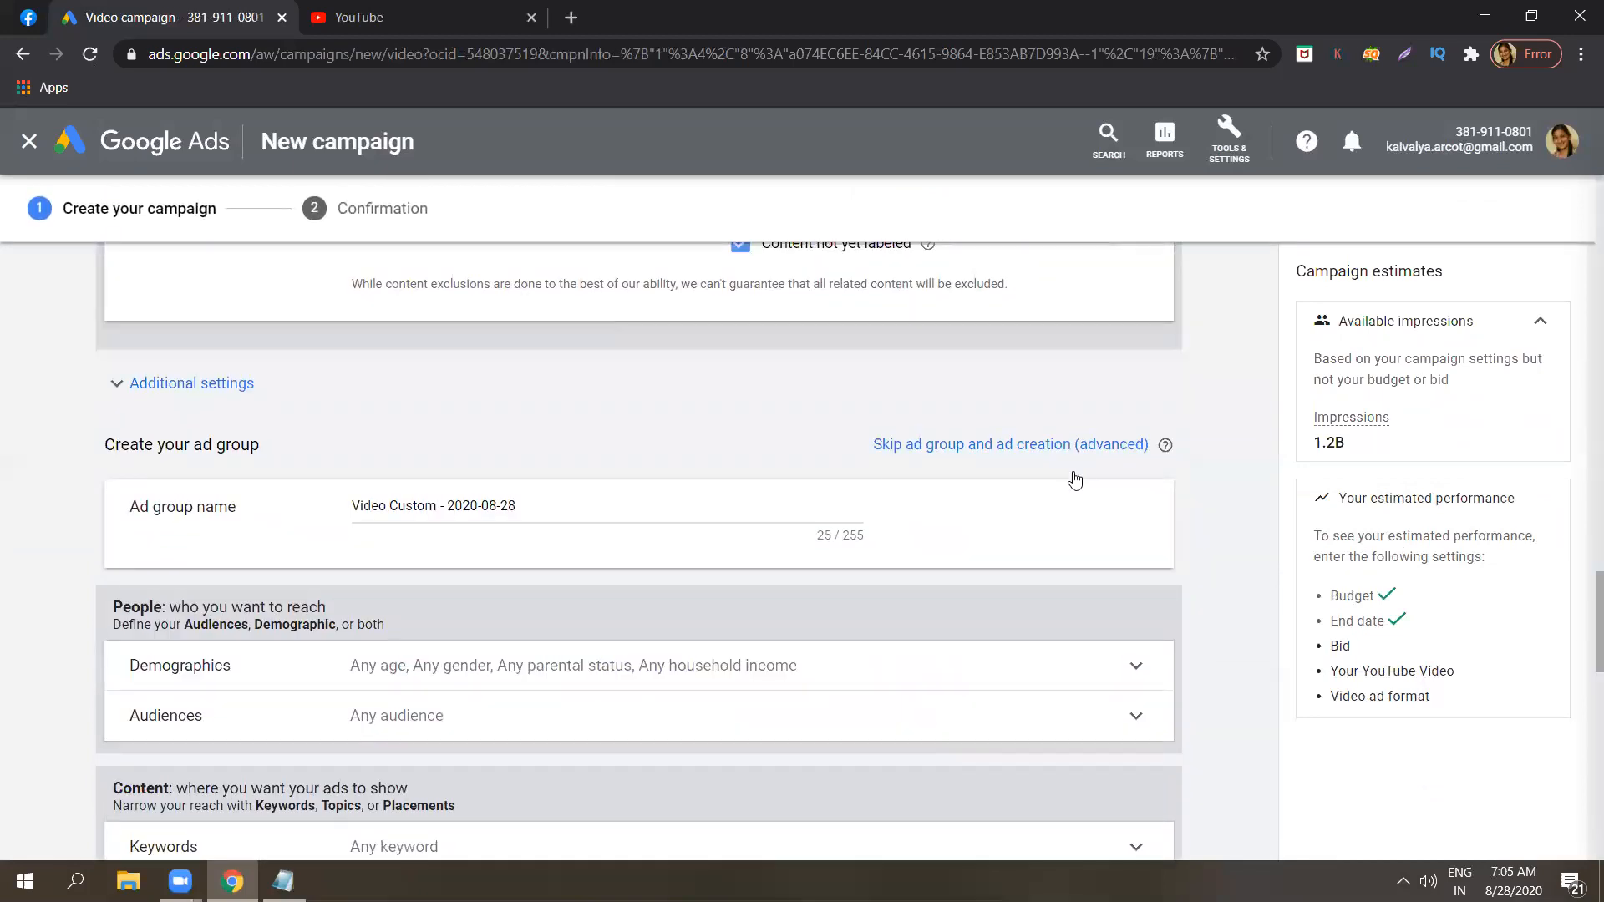
left_click(241, 385)
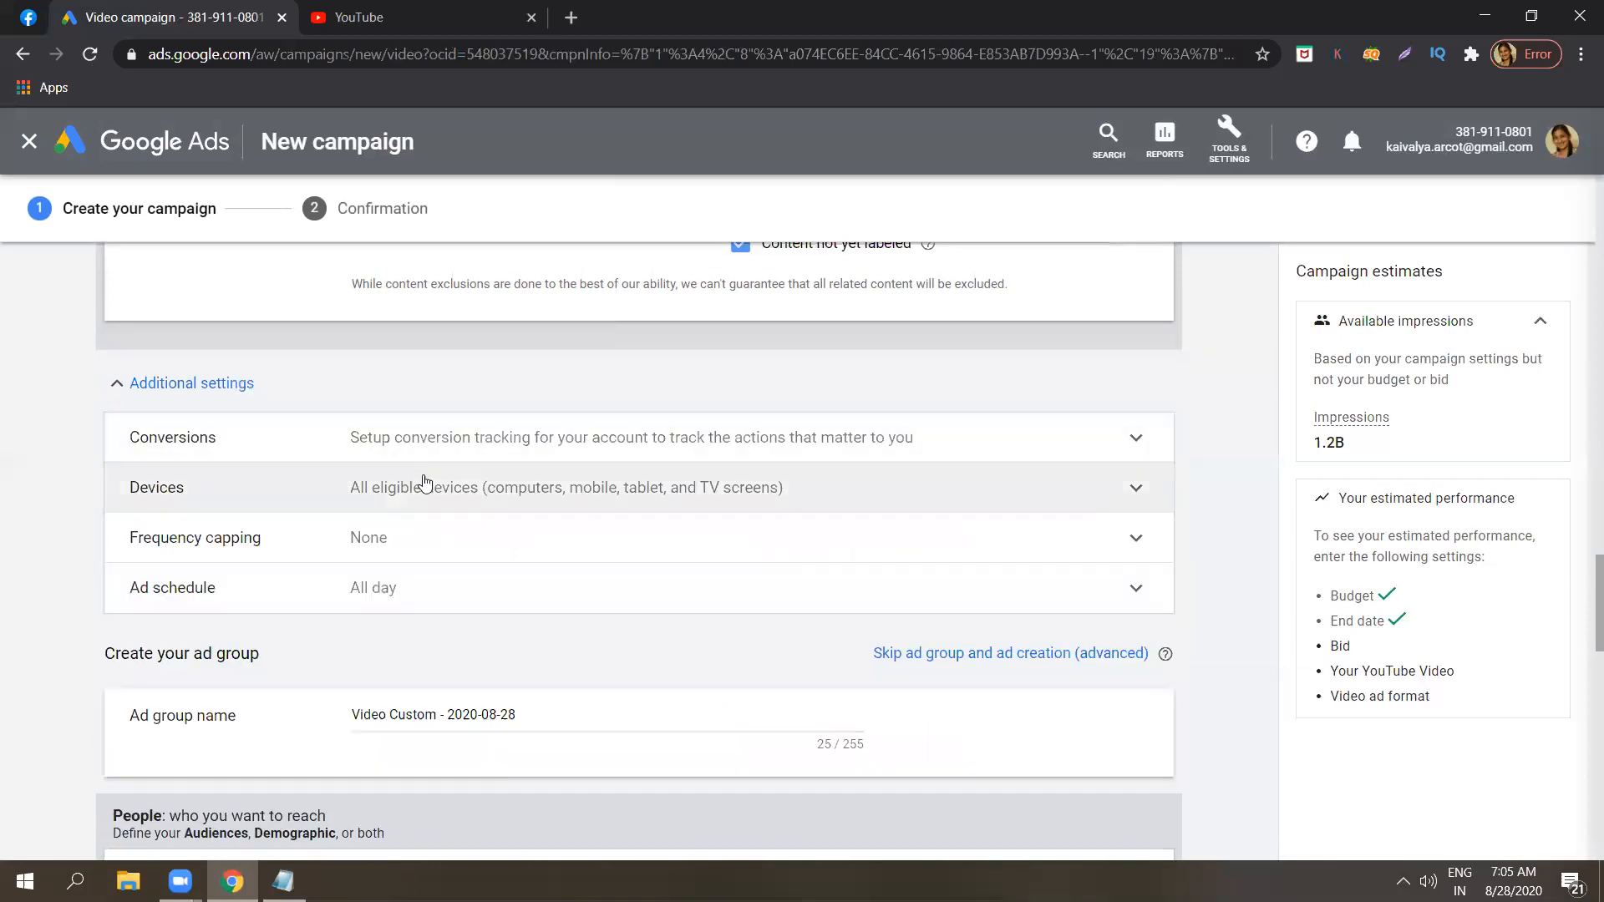
left_click(483, 495)
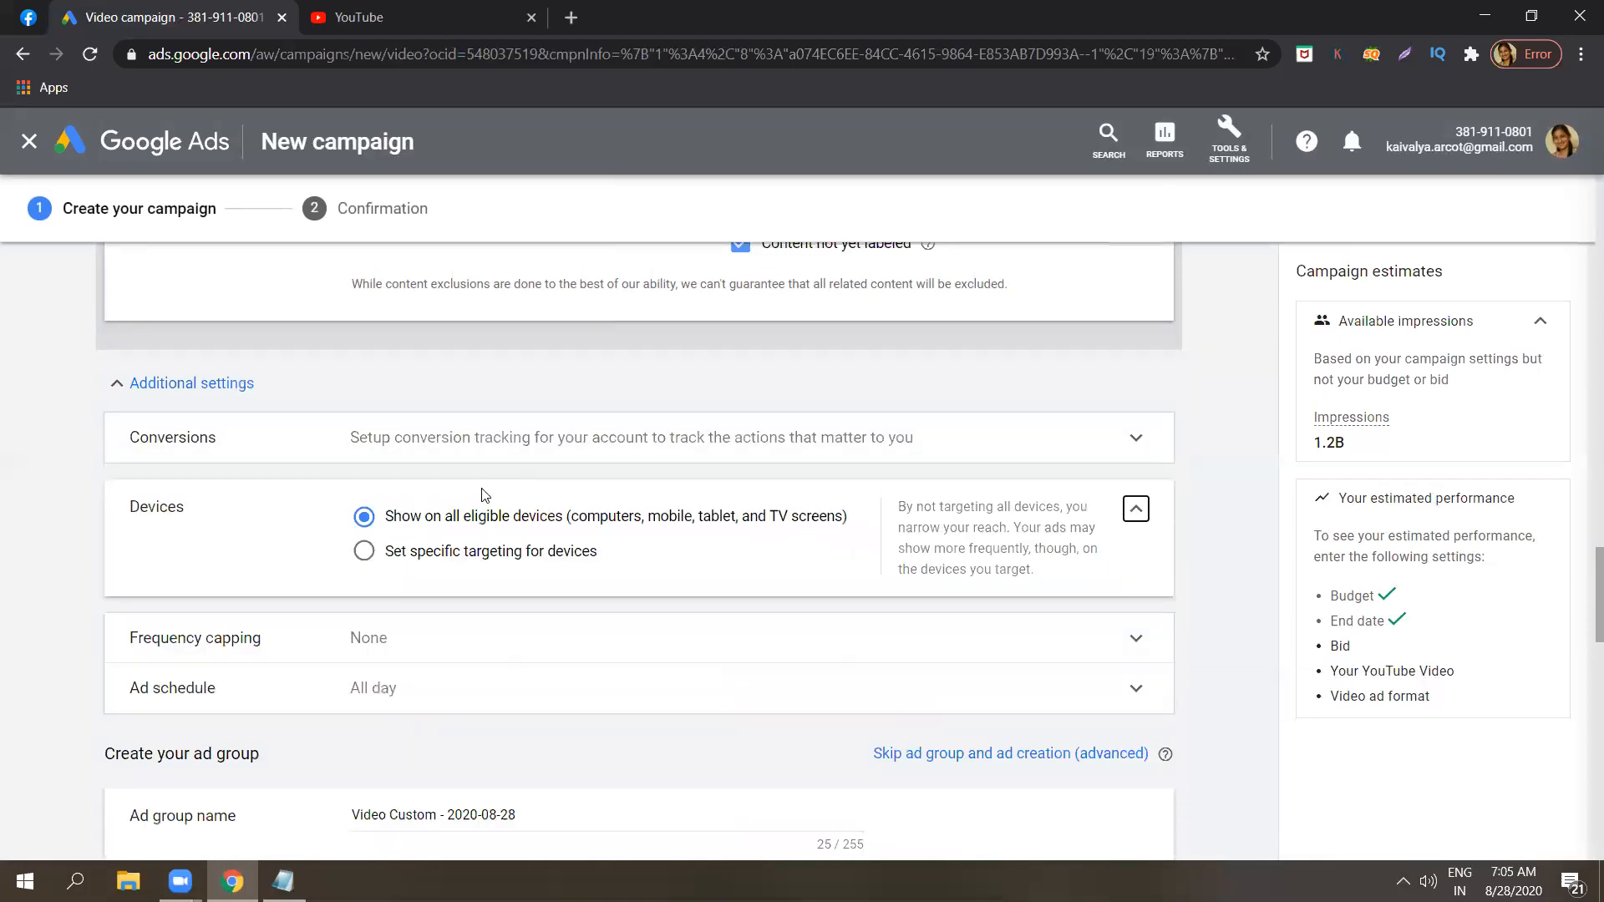
Examine the view frequency cap and its time period options under frequency capping, leaving the cap off and collapsing the section.
left_click(370, 634)
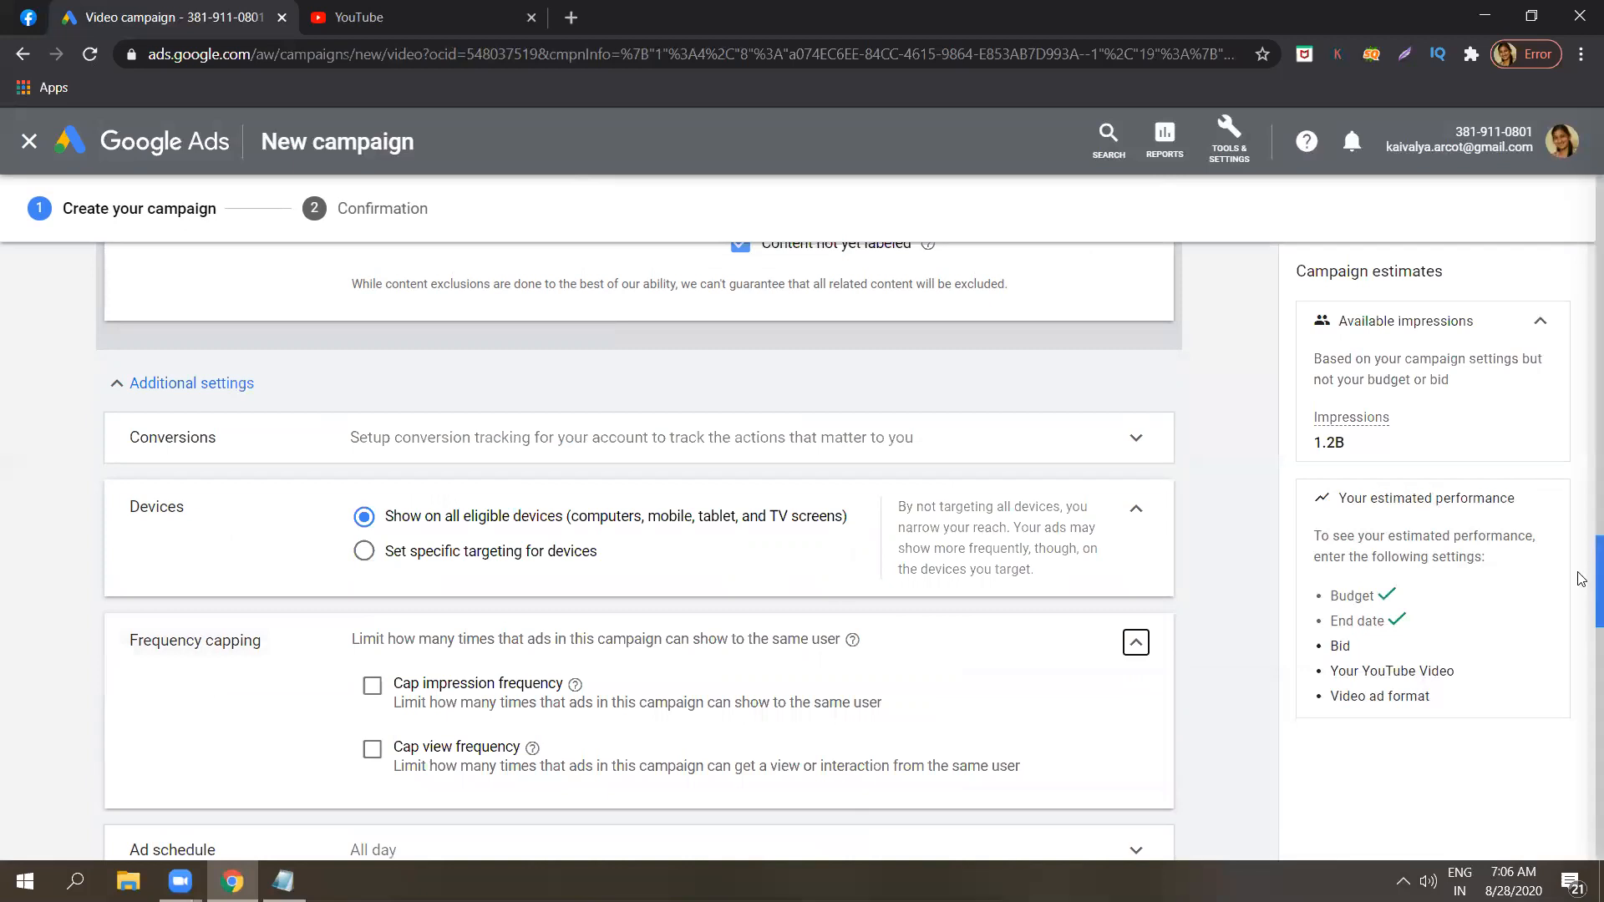
scroll(1581, 573, "down", 2)
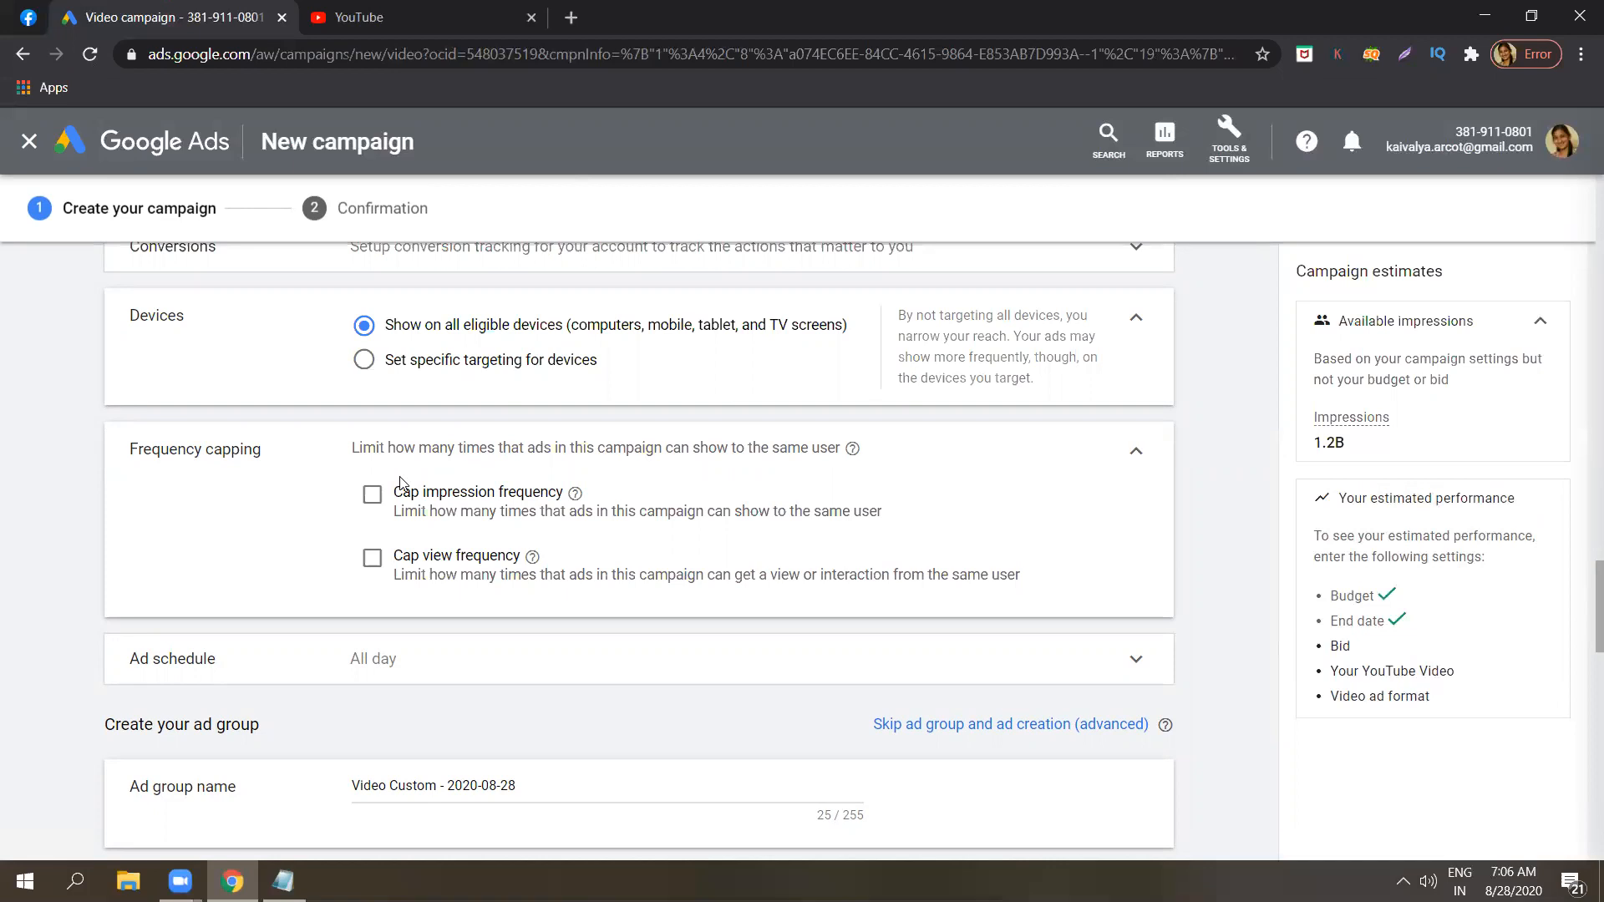
left_click(372, 558)
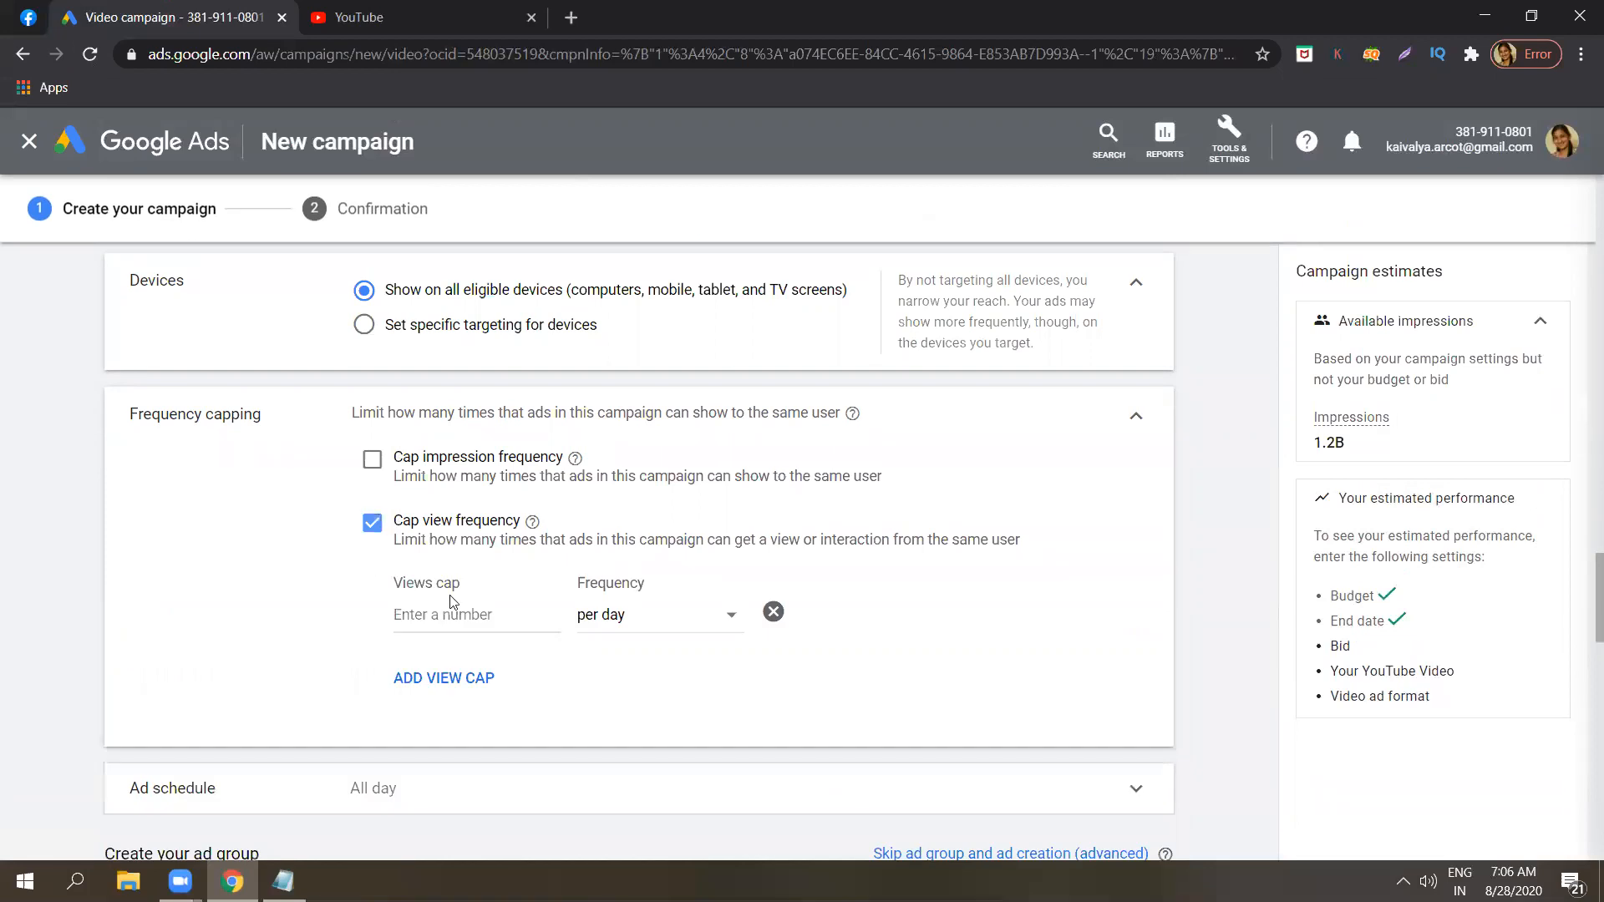
left_click(476, 610)
left_click(606, 618)
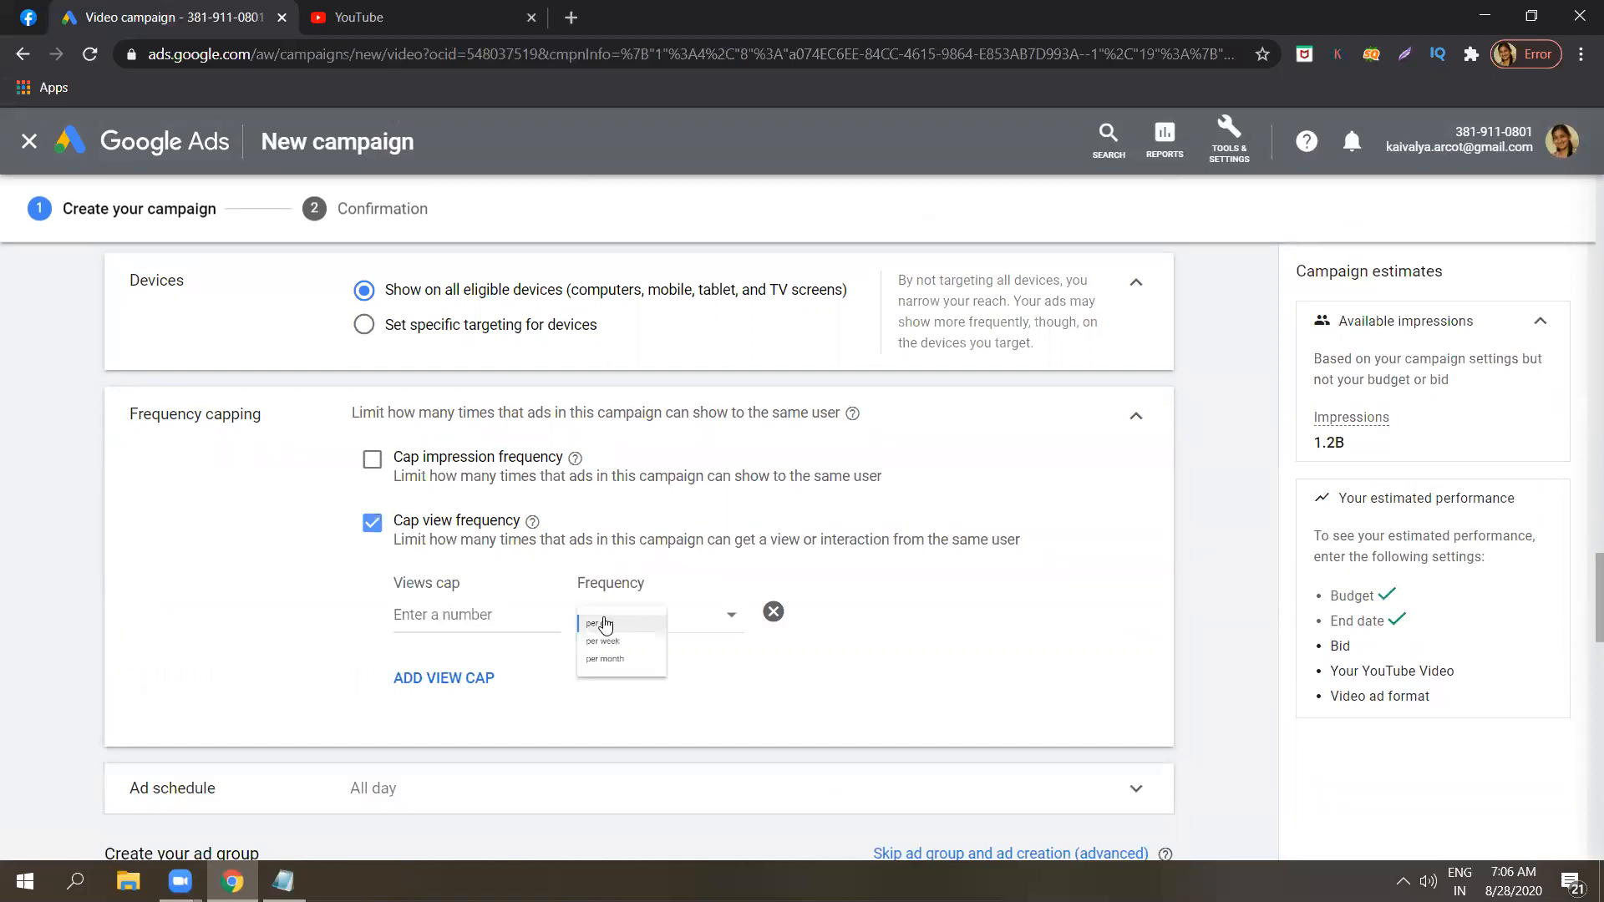
left_click(472, 615)
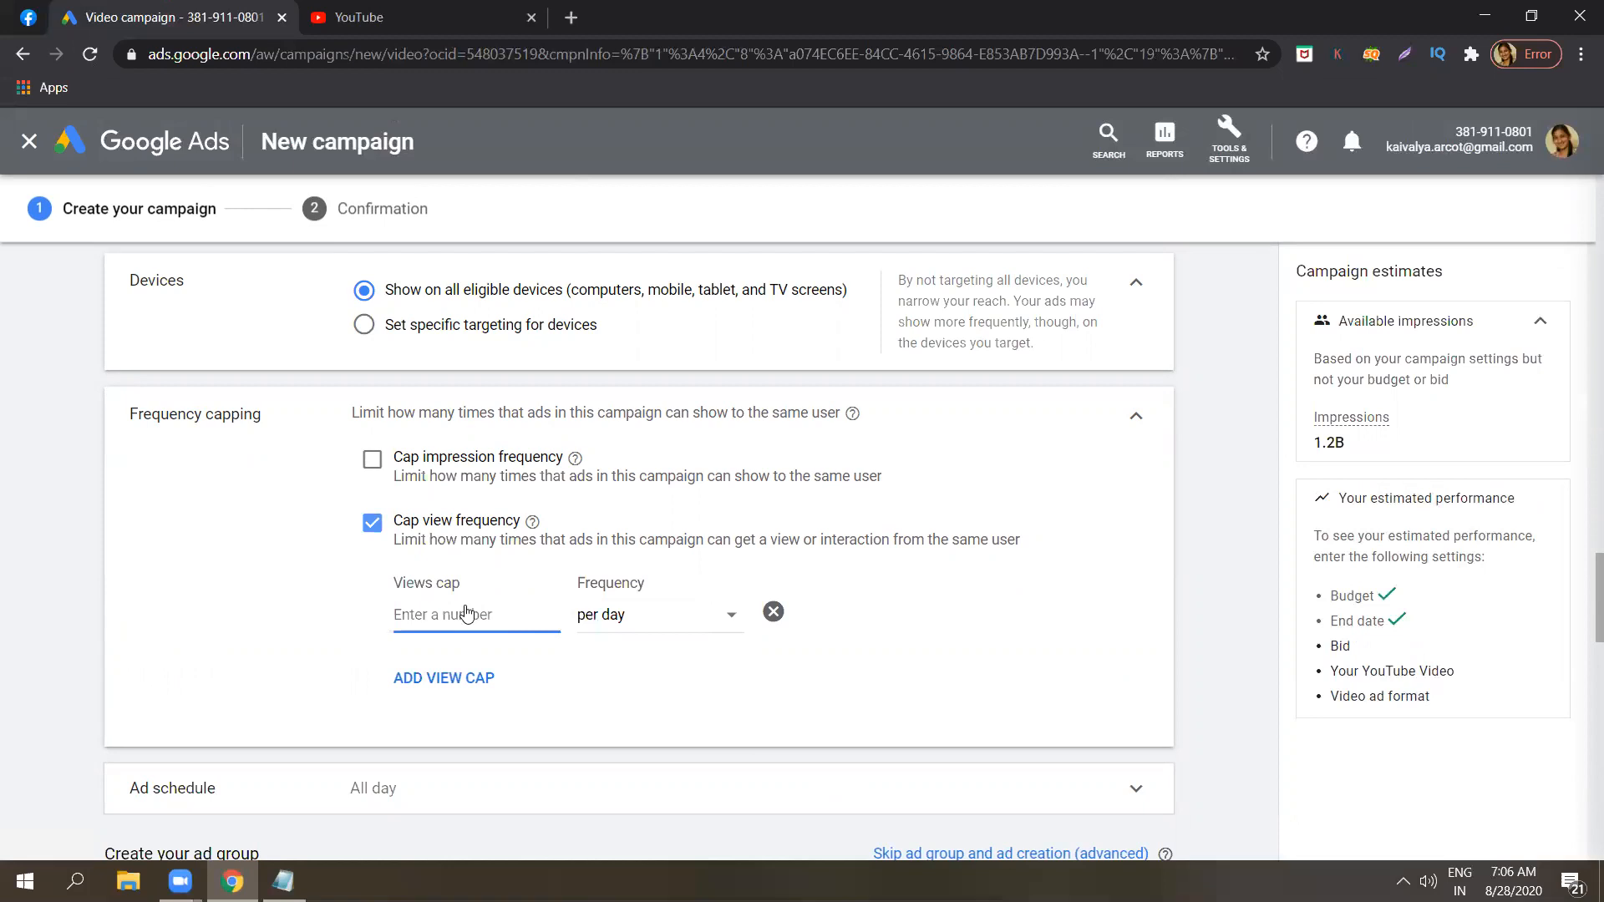
left_click(372, 525)
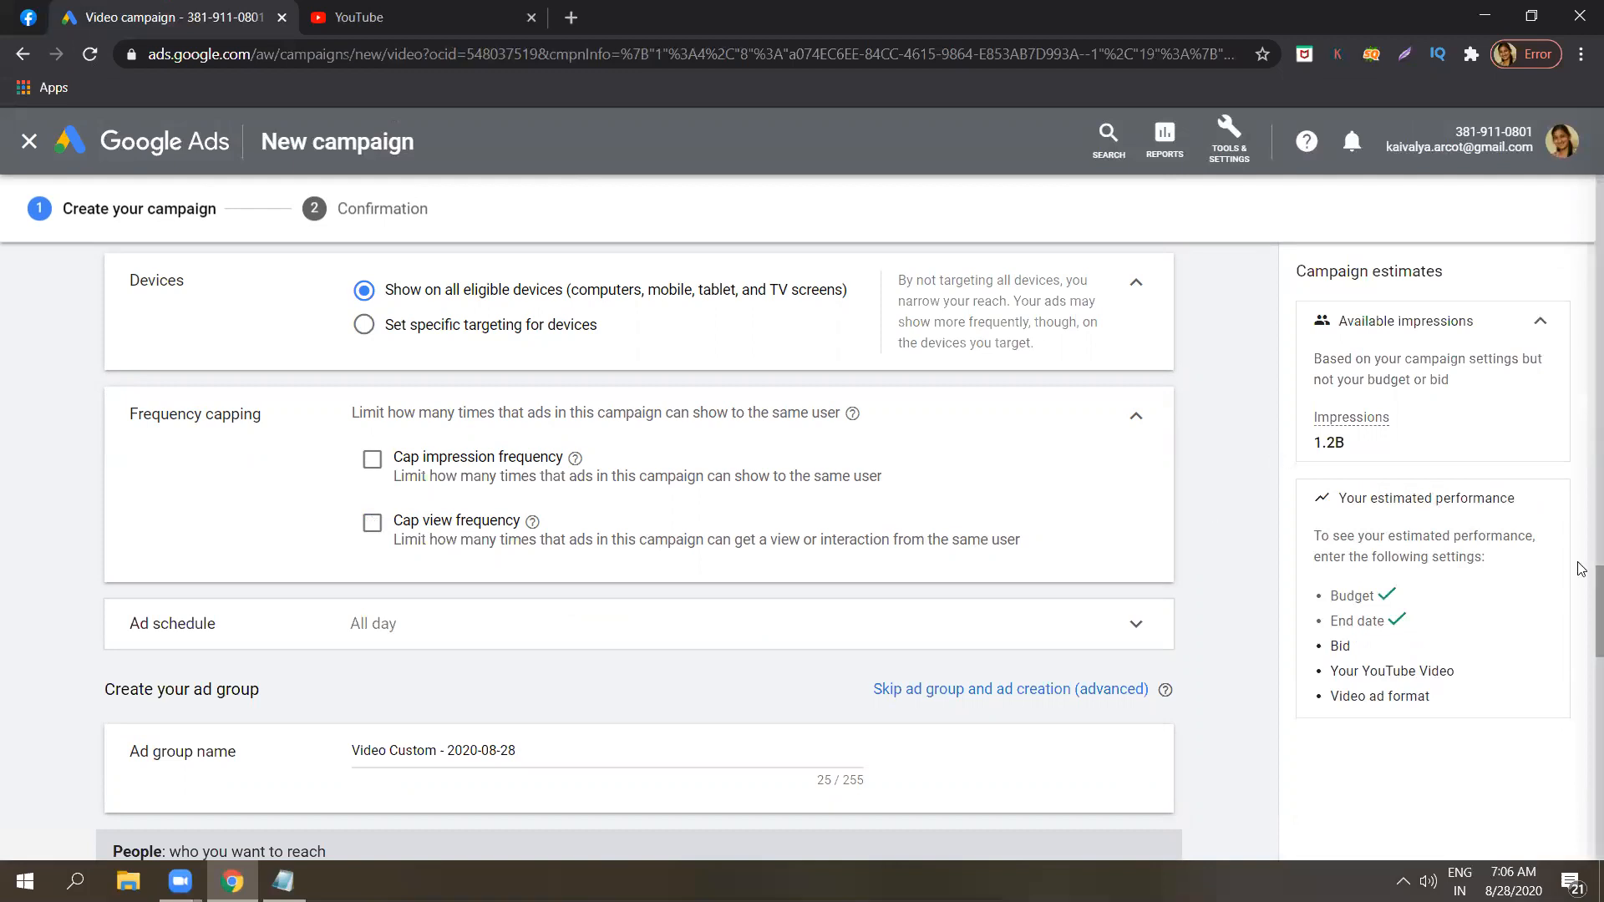
scroll(1581, 568, "up", 4)
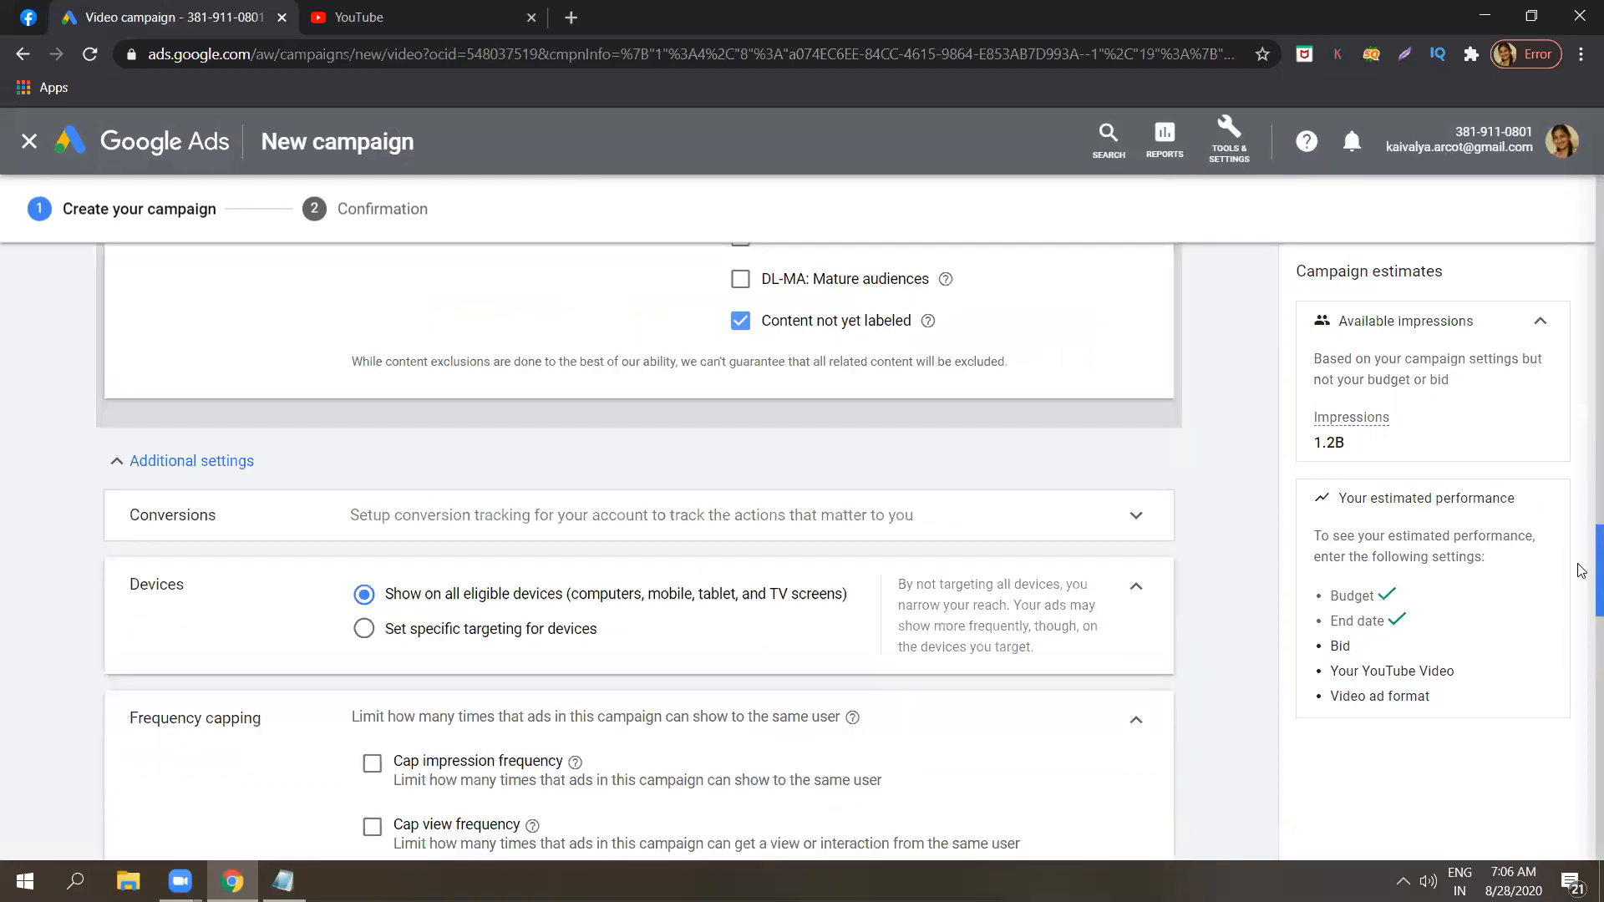
scroll(1581, 568, "down", 3)
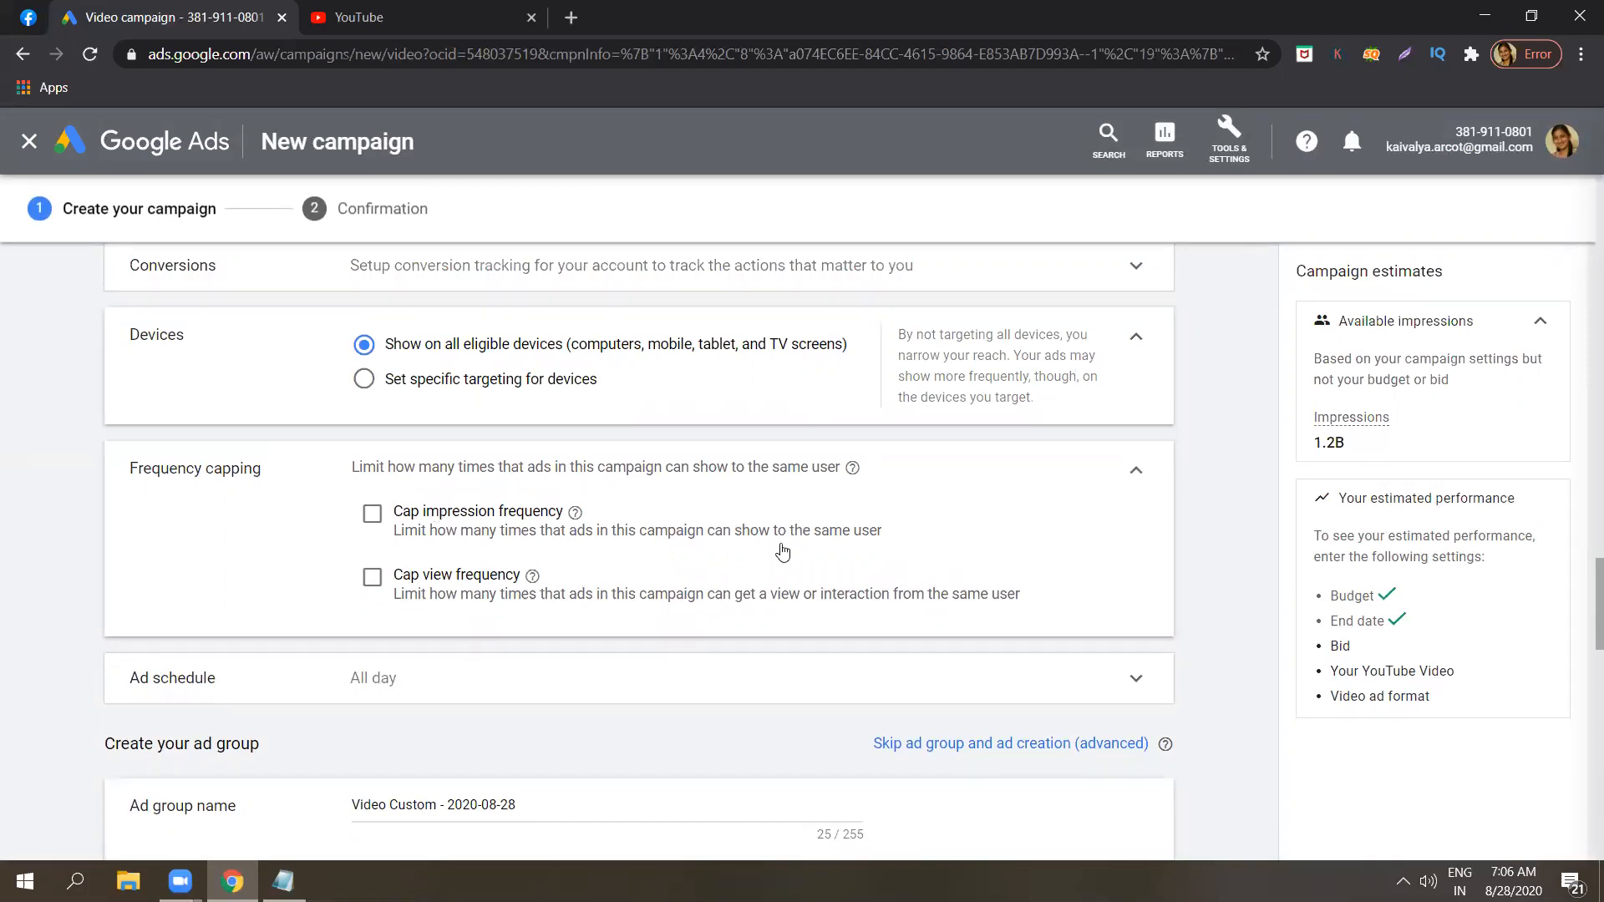
left_click(1139, 477)
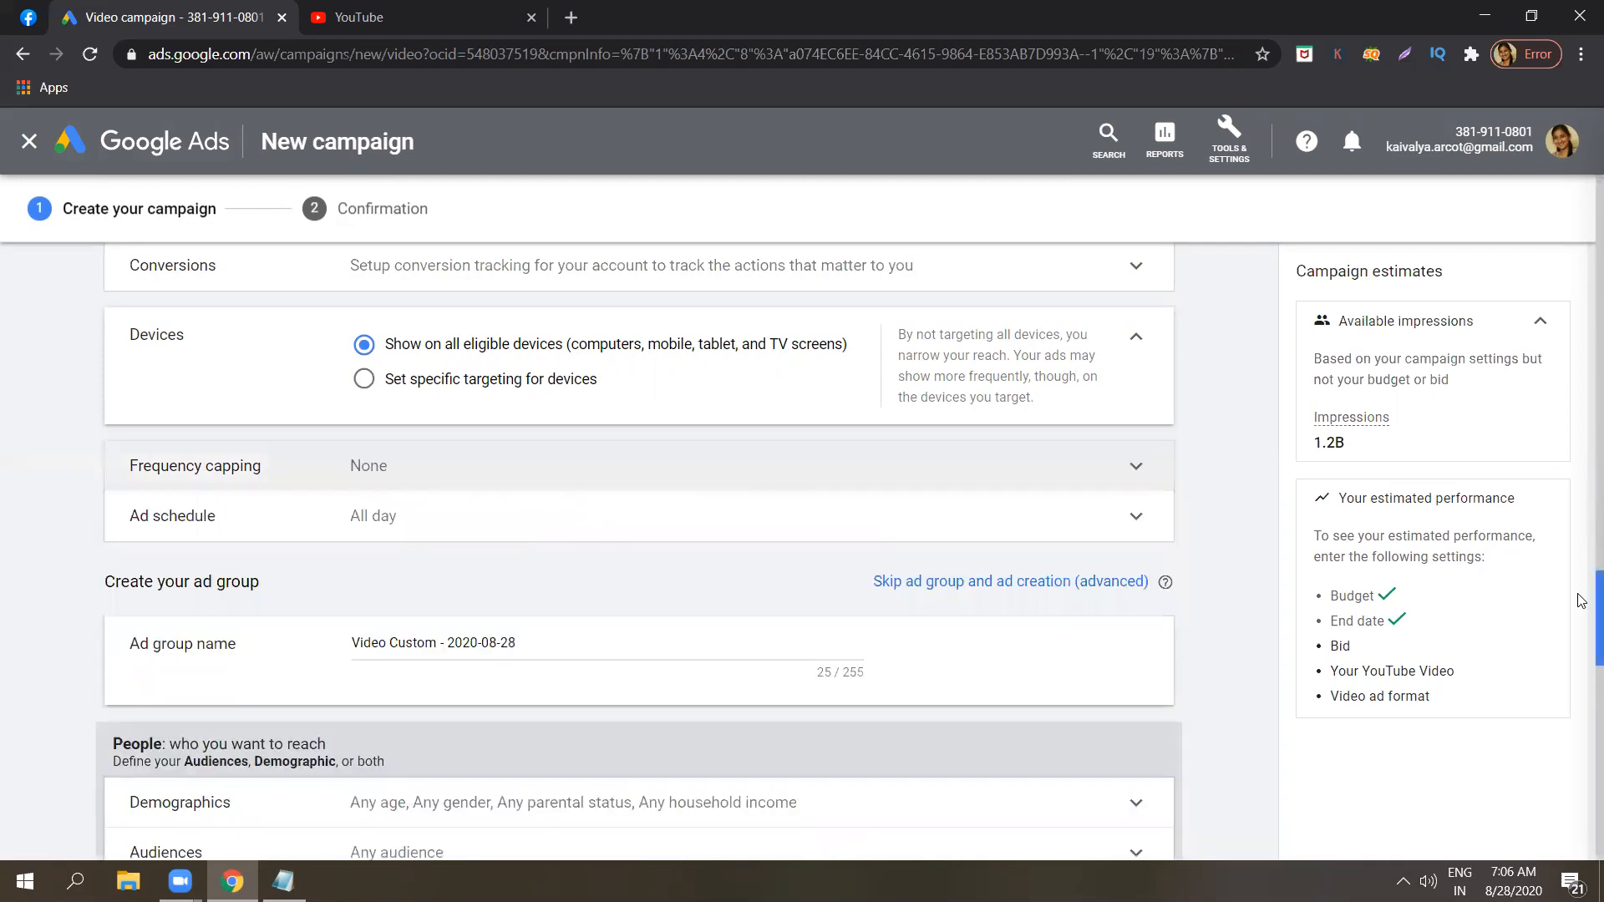
Rename the ad group as Digital video ad.
scroll(1581, 600, "down", 1)
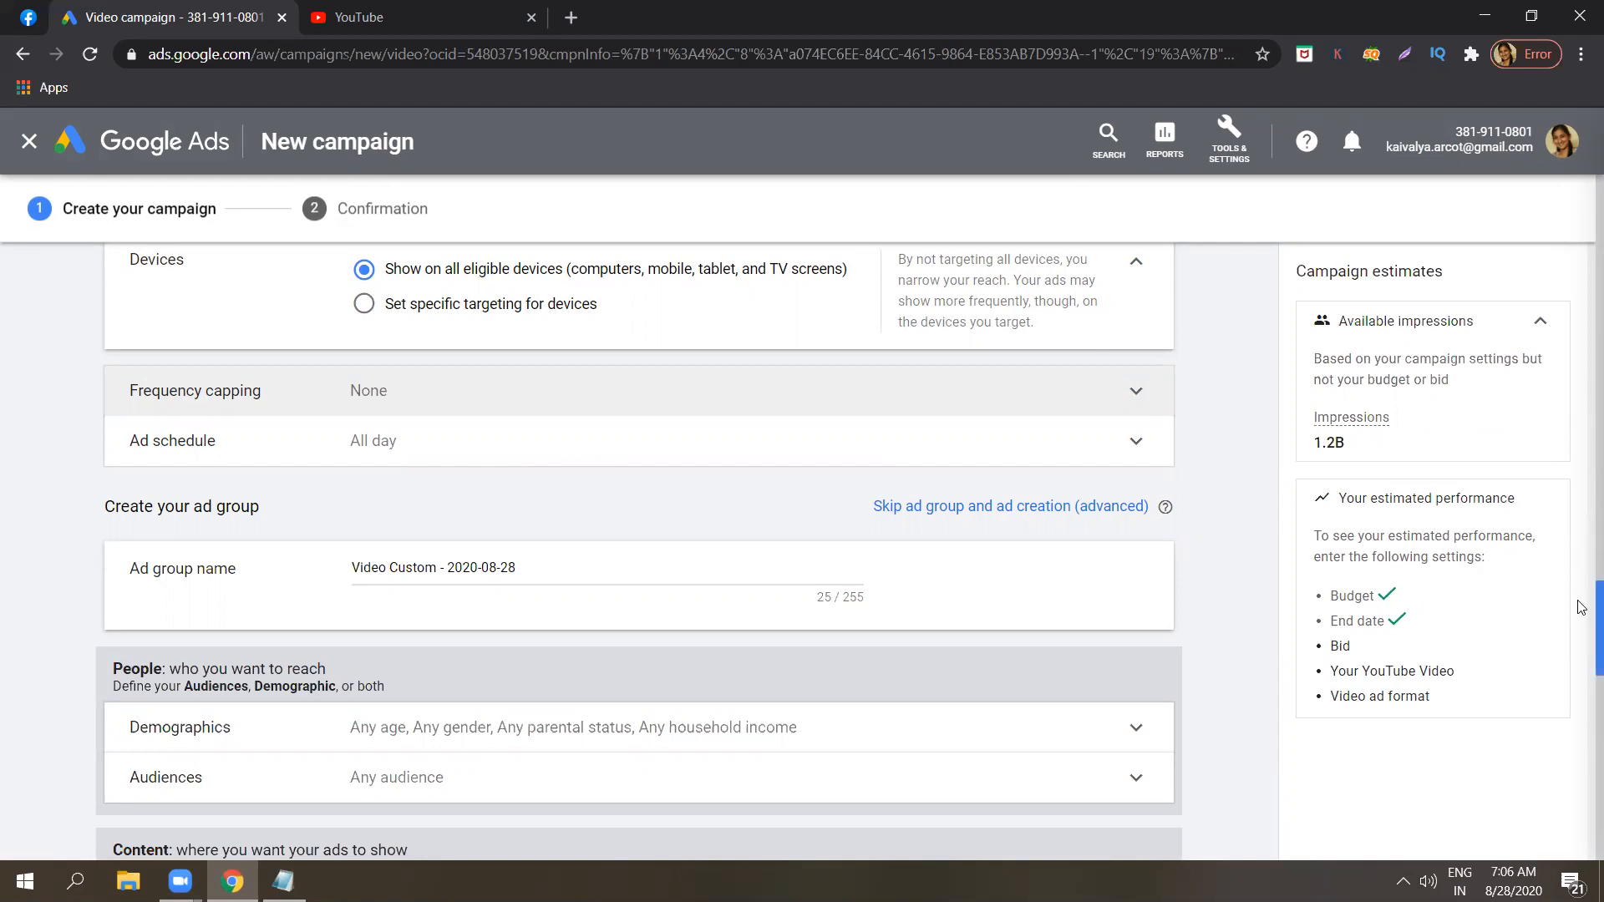
scroll(1581, 594, "down", 1)
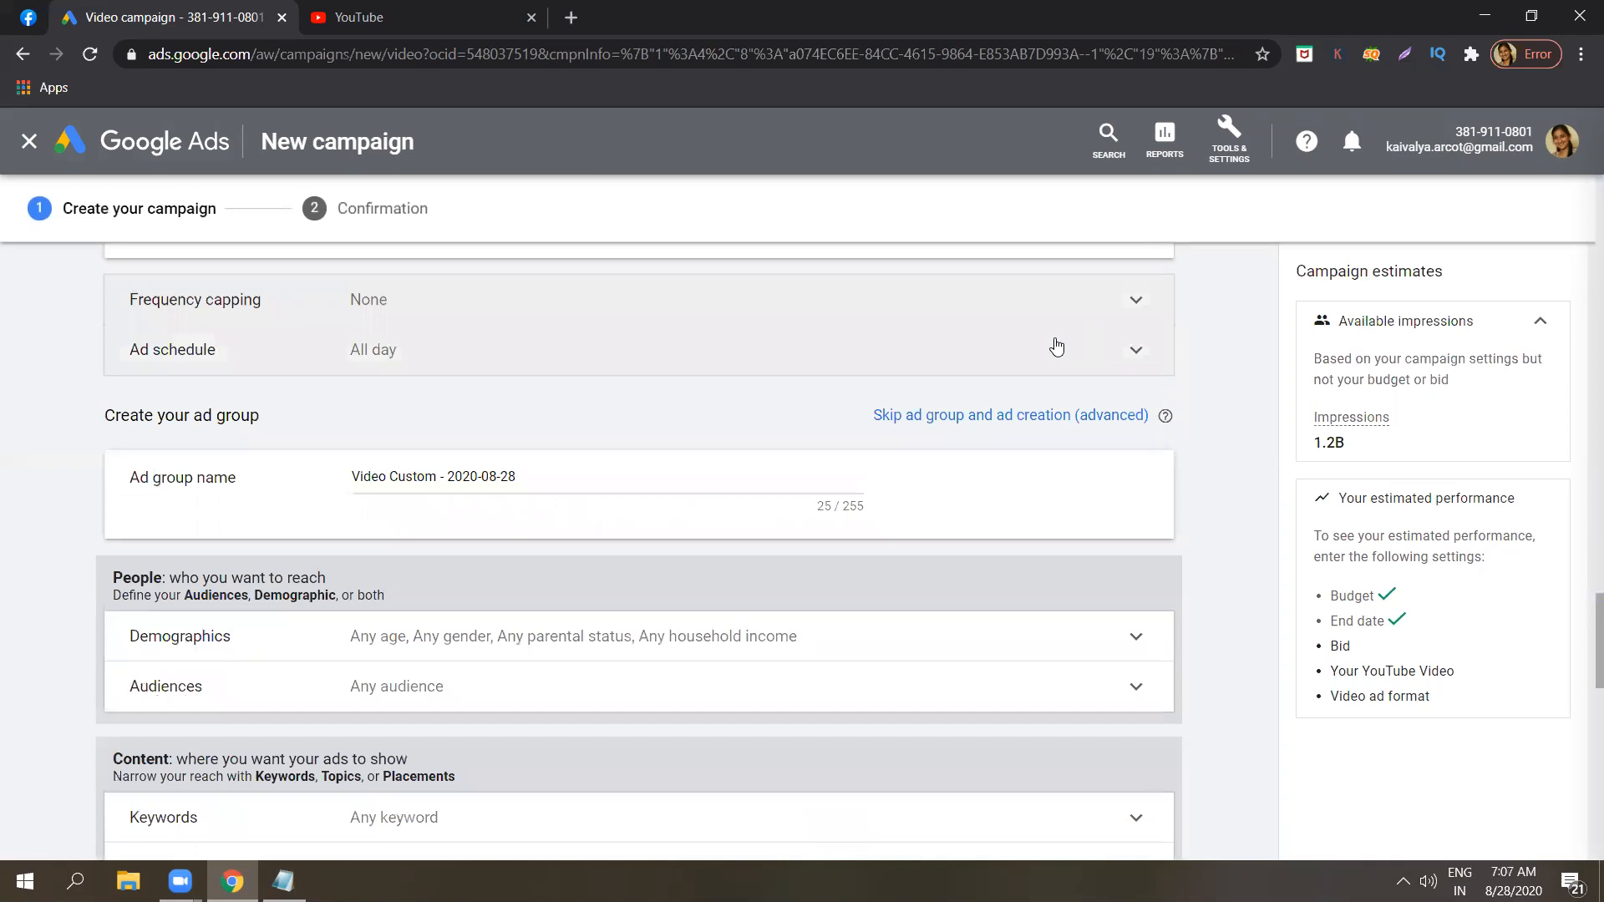
left_click(635, 481)
triple_click(635, 481)
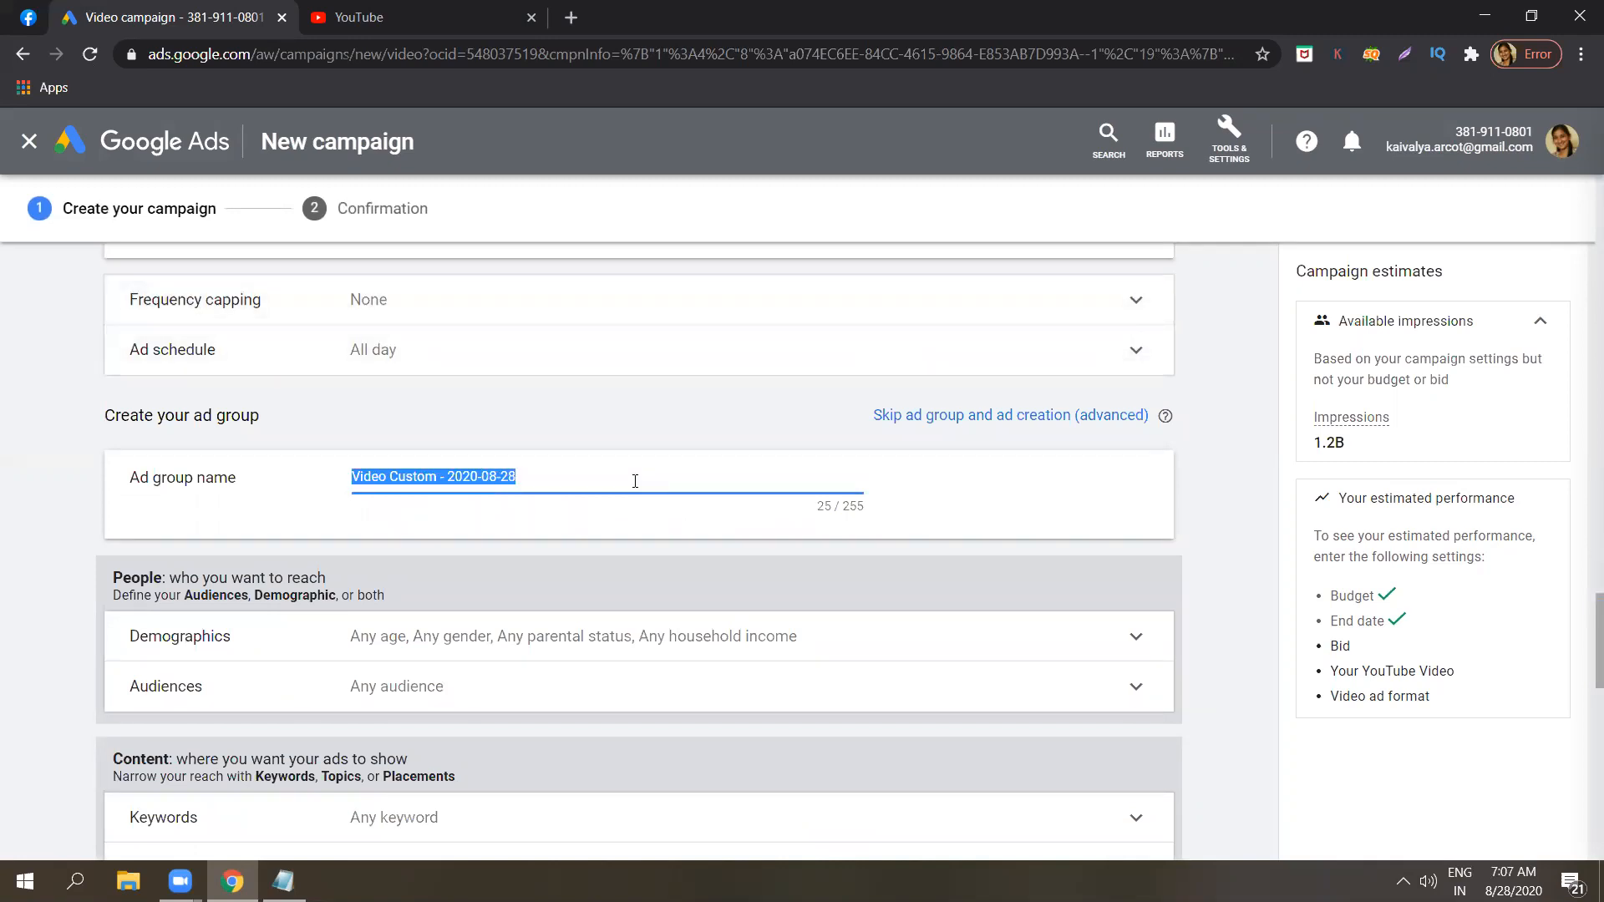
key("BackSpace")
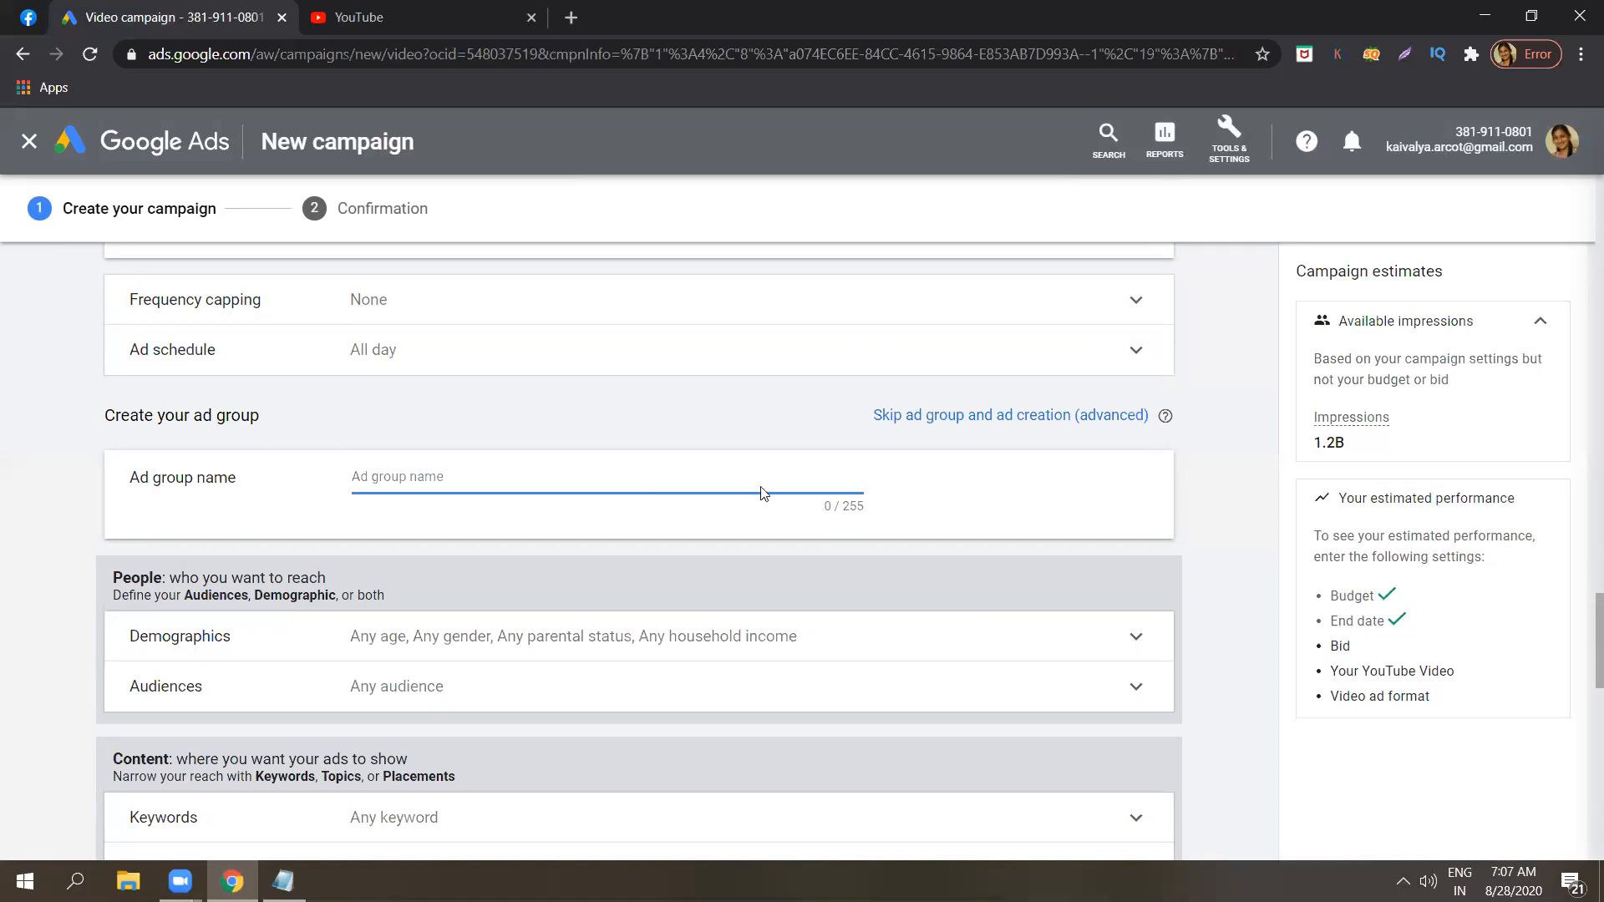
key("Caps_Lock")
type("D")
key("Caps_Lock")
type("igital video")
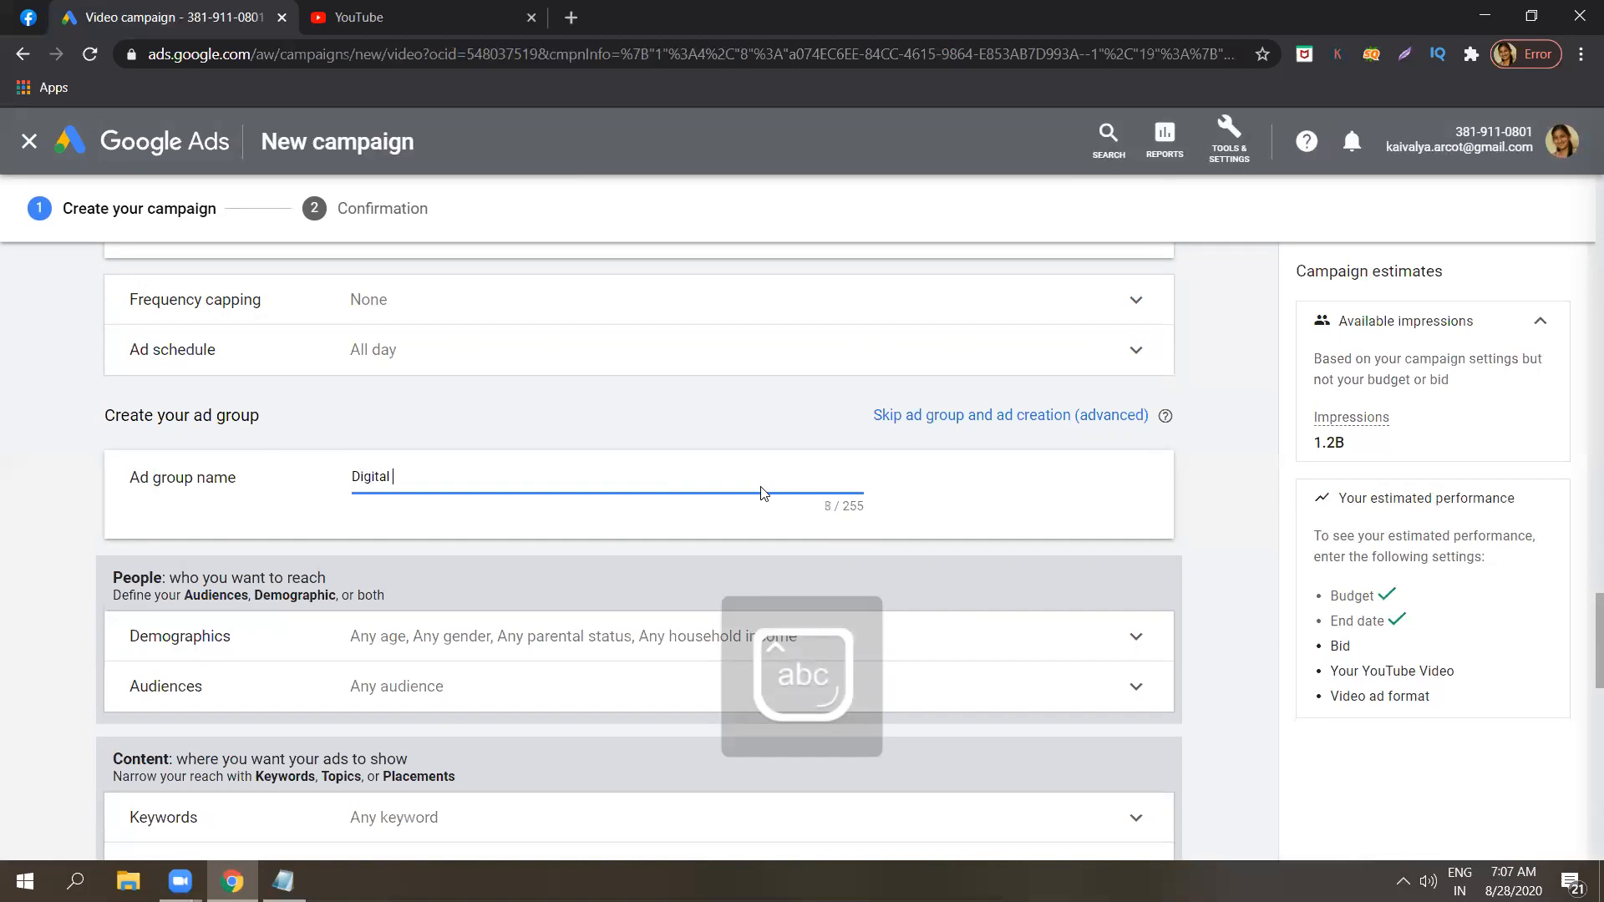
type(" ad")
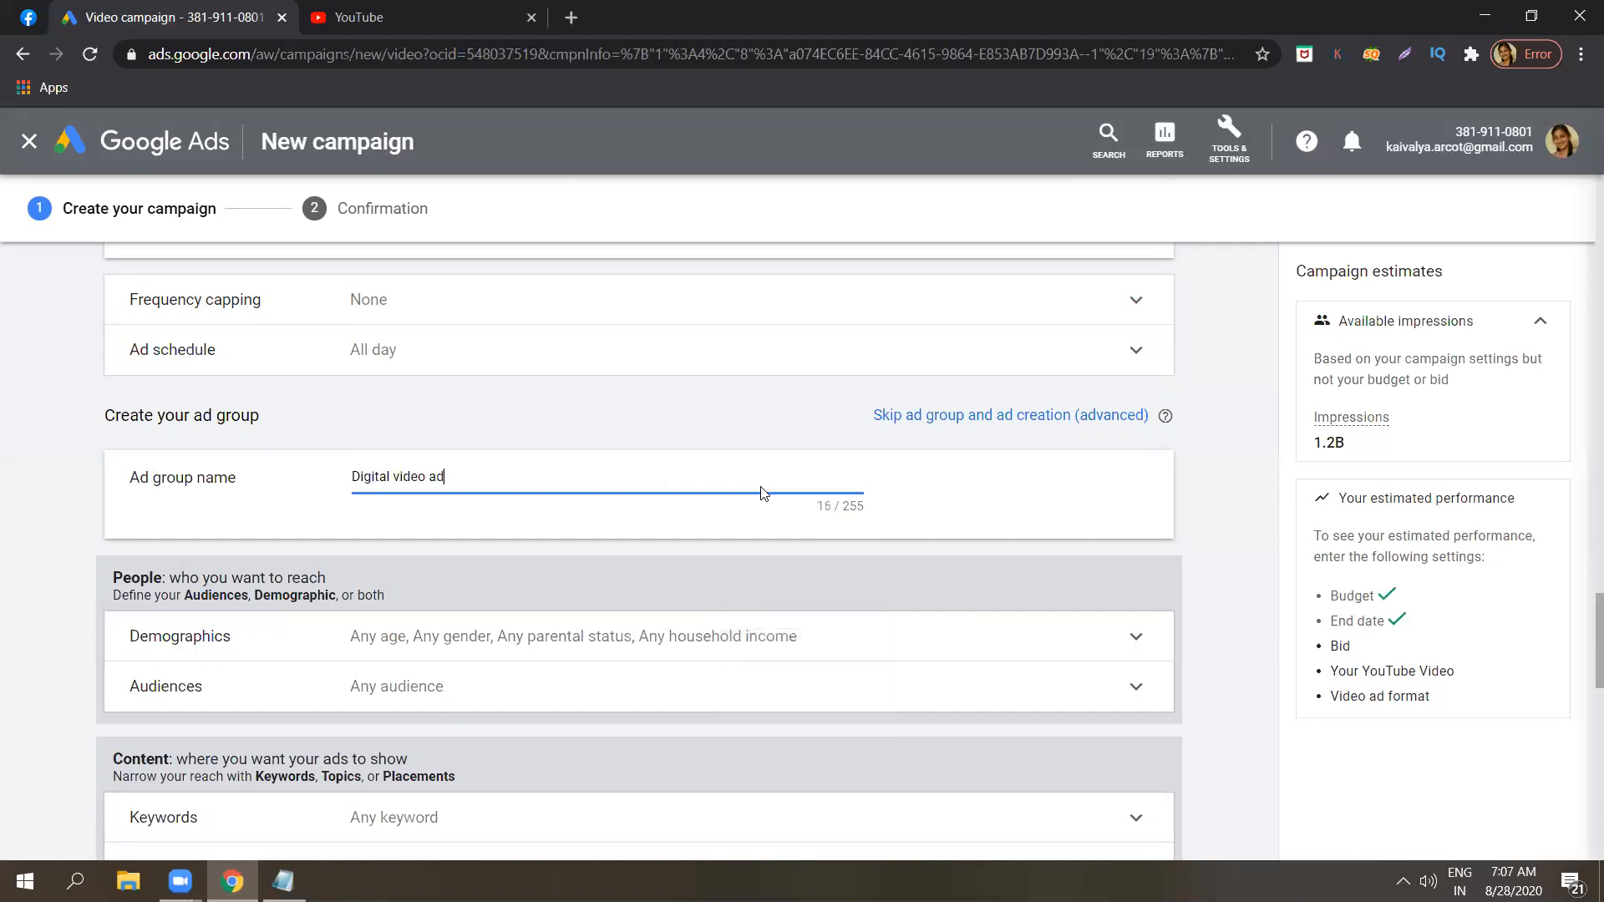
left_click(1504, 618)
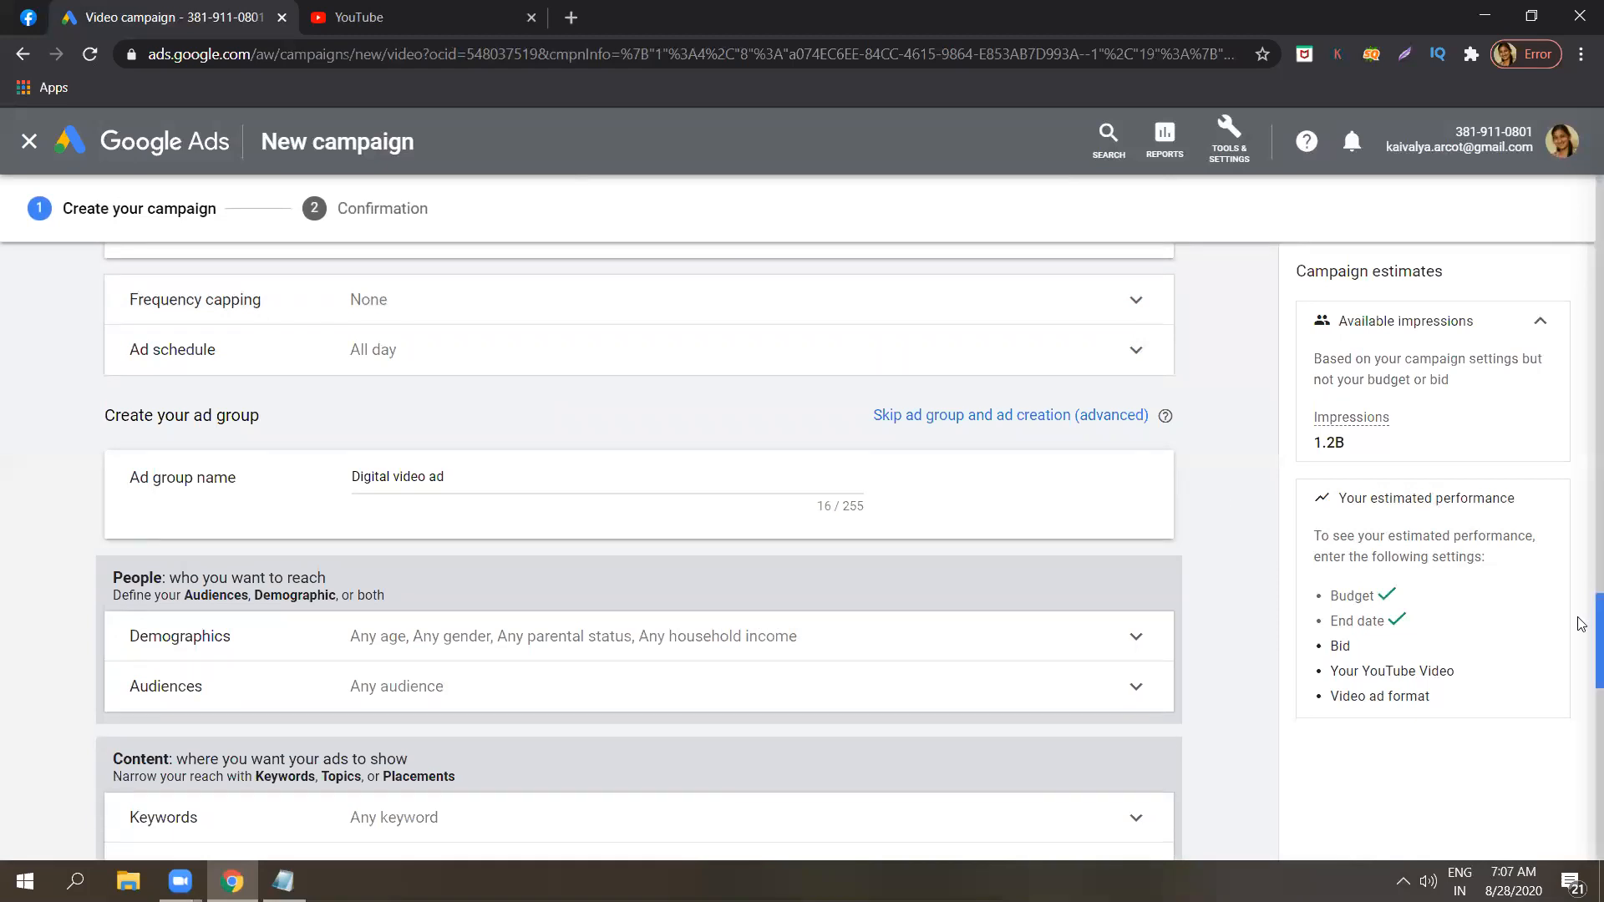
Expand the ad group's demographic targeting and exclude the 18 - 24 age range.
scroll(1581, 626, "down", 2)
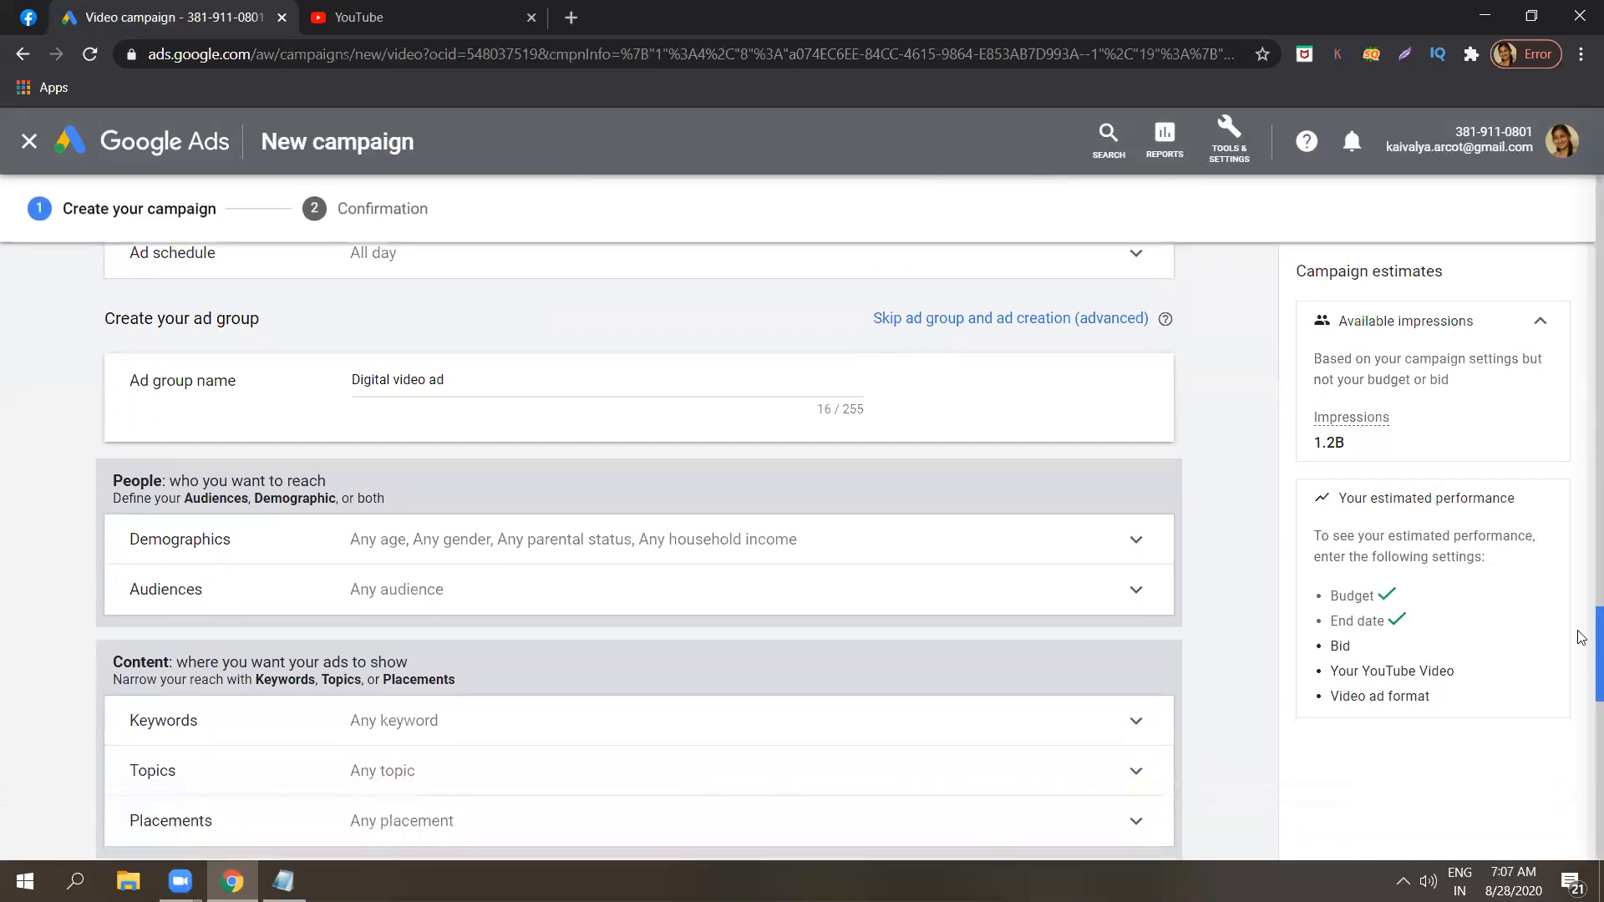
scroll(1581, 637, "down", 2)
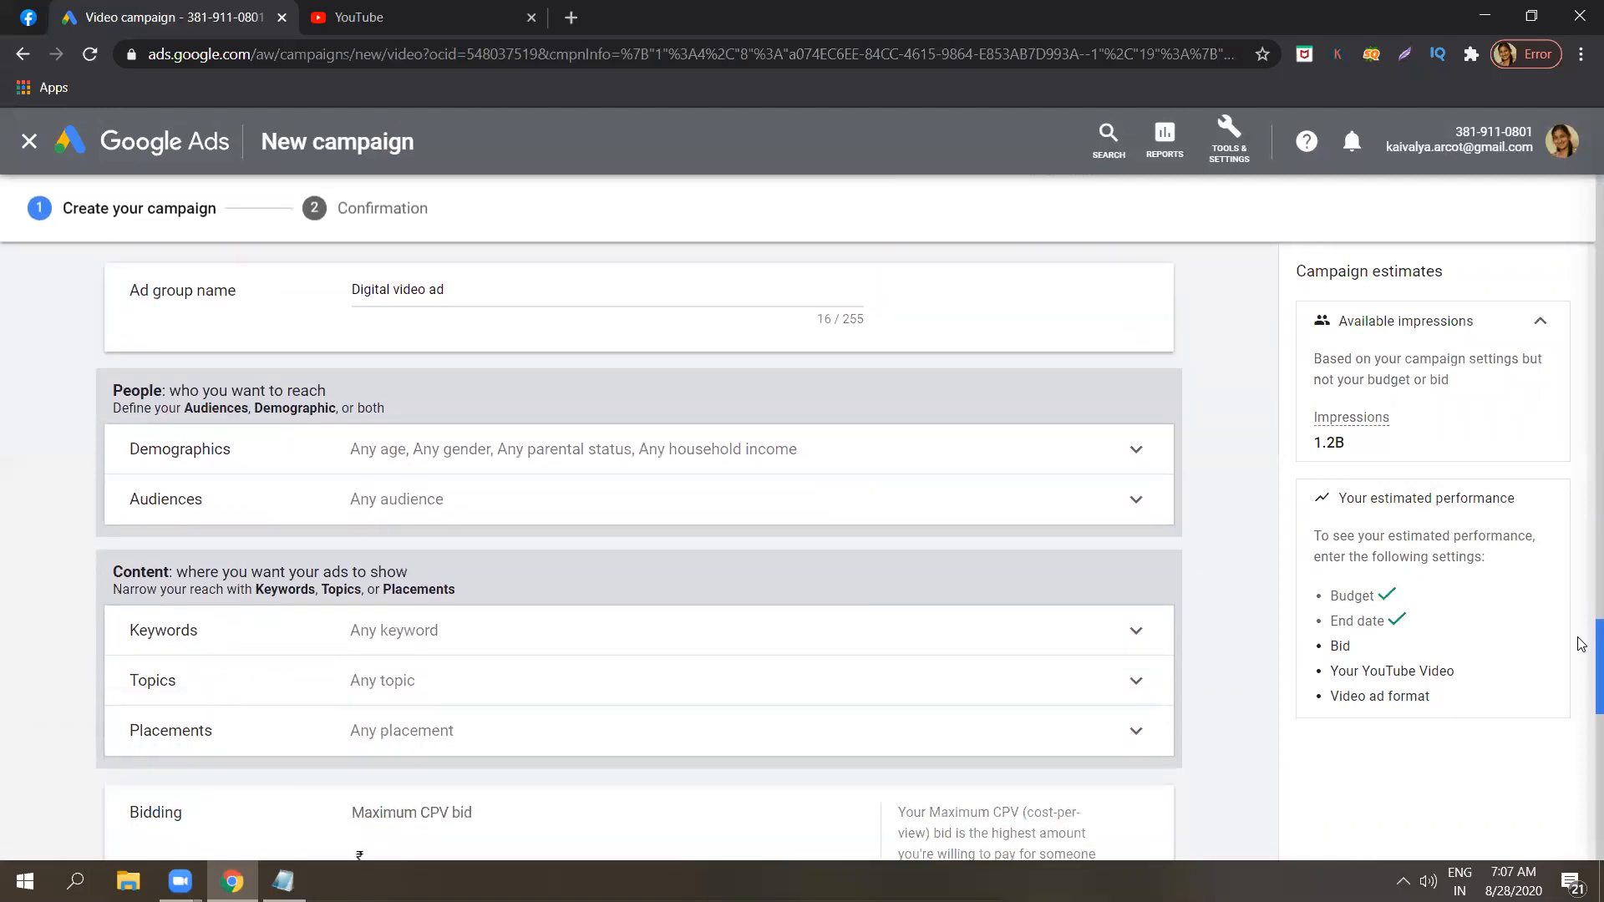
left_click(965, 443)
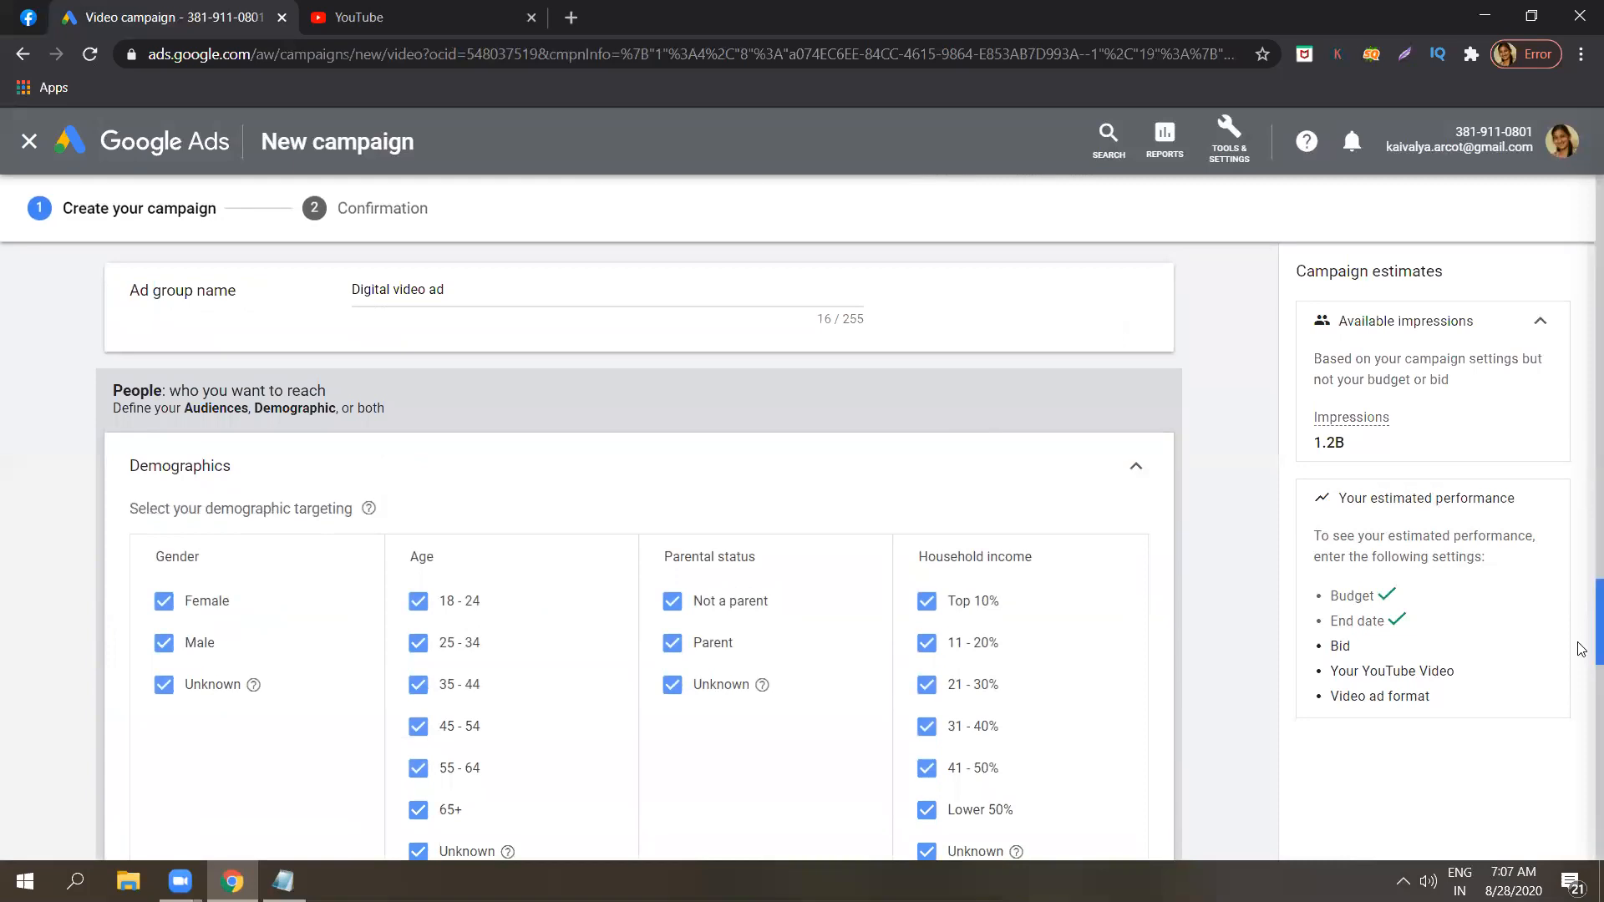
scroll(1581, 636, "down", 3)
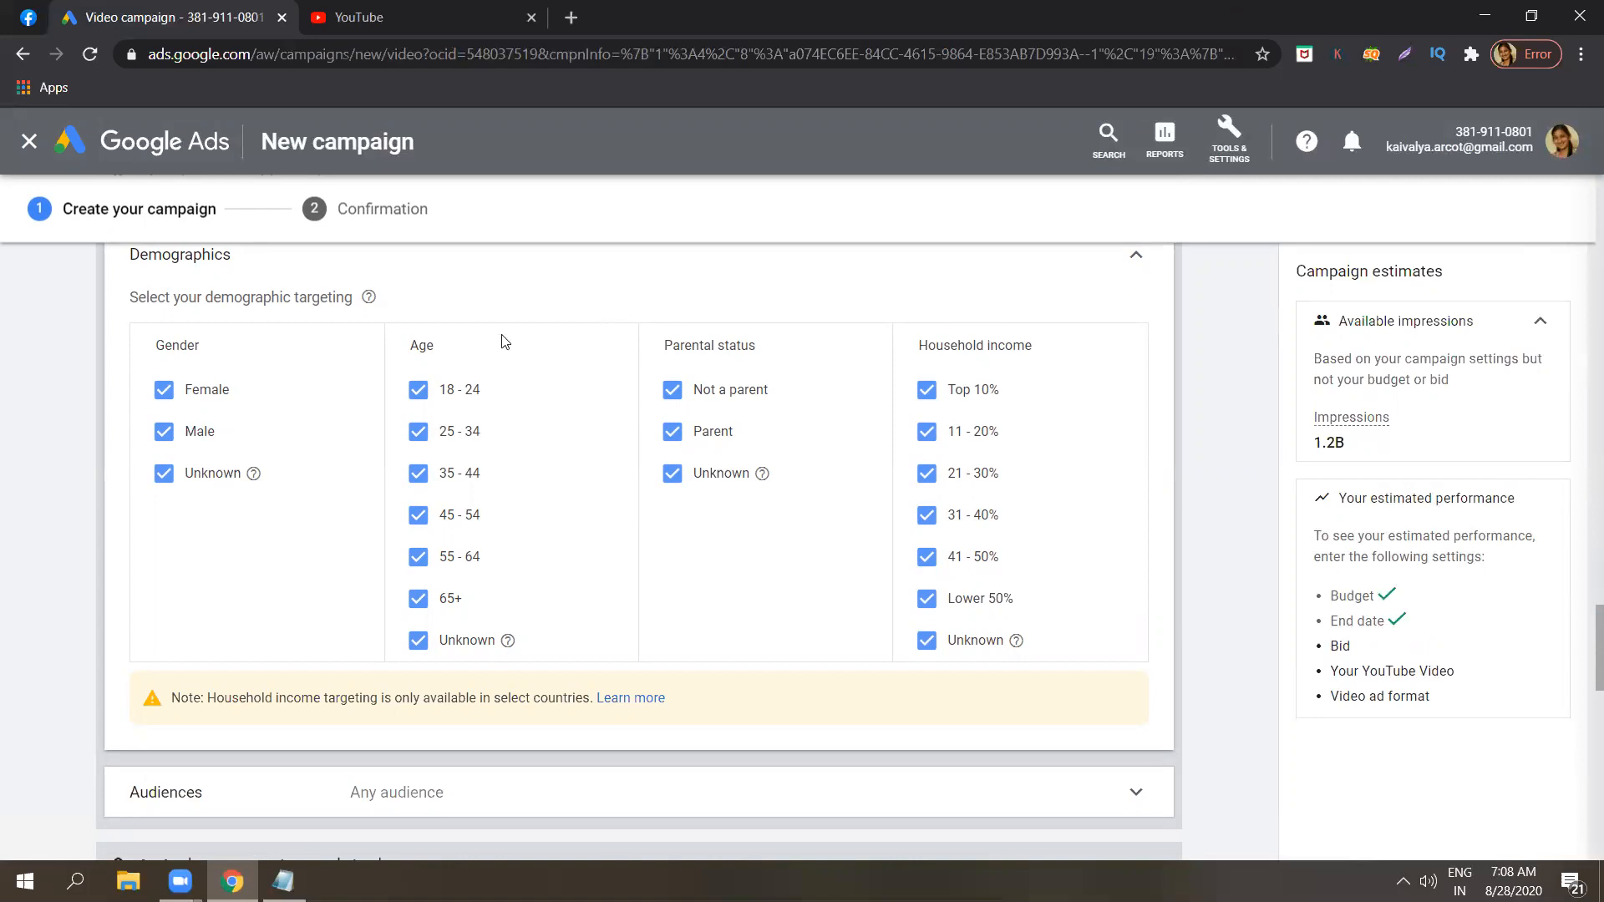
left_click(418, 406)
Highlight the available impressions figure in the campaign estimates to check the effect of the age exclusion.
double_click(1348, 435)
left_click(1348, 435)
double_click(1348, 435)
left_click(1258, 442)
double_click(1323, 440)
left_click(1233, 441)
double_click(1321, 447)
left_click(1253, 437)
Exclude the 65+, 55 - 64 and 45 - 54 age ranges from the demographic targeting.
left_click(419, 598)
left_click(418, 556)
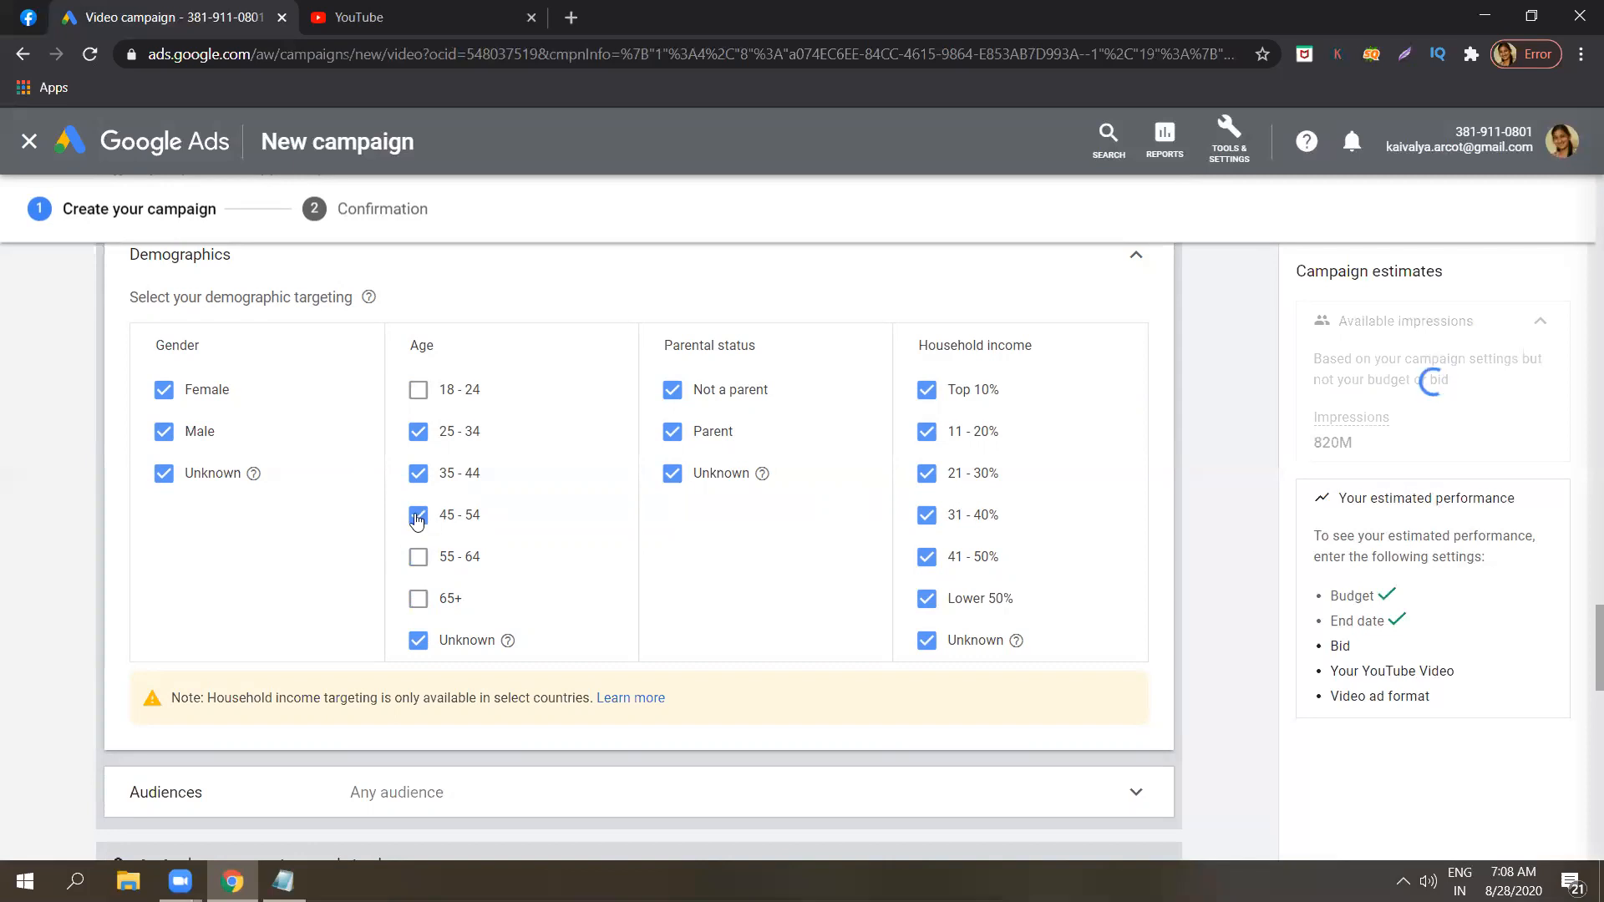
left_click(417, 515)
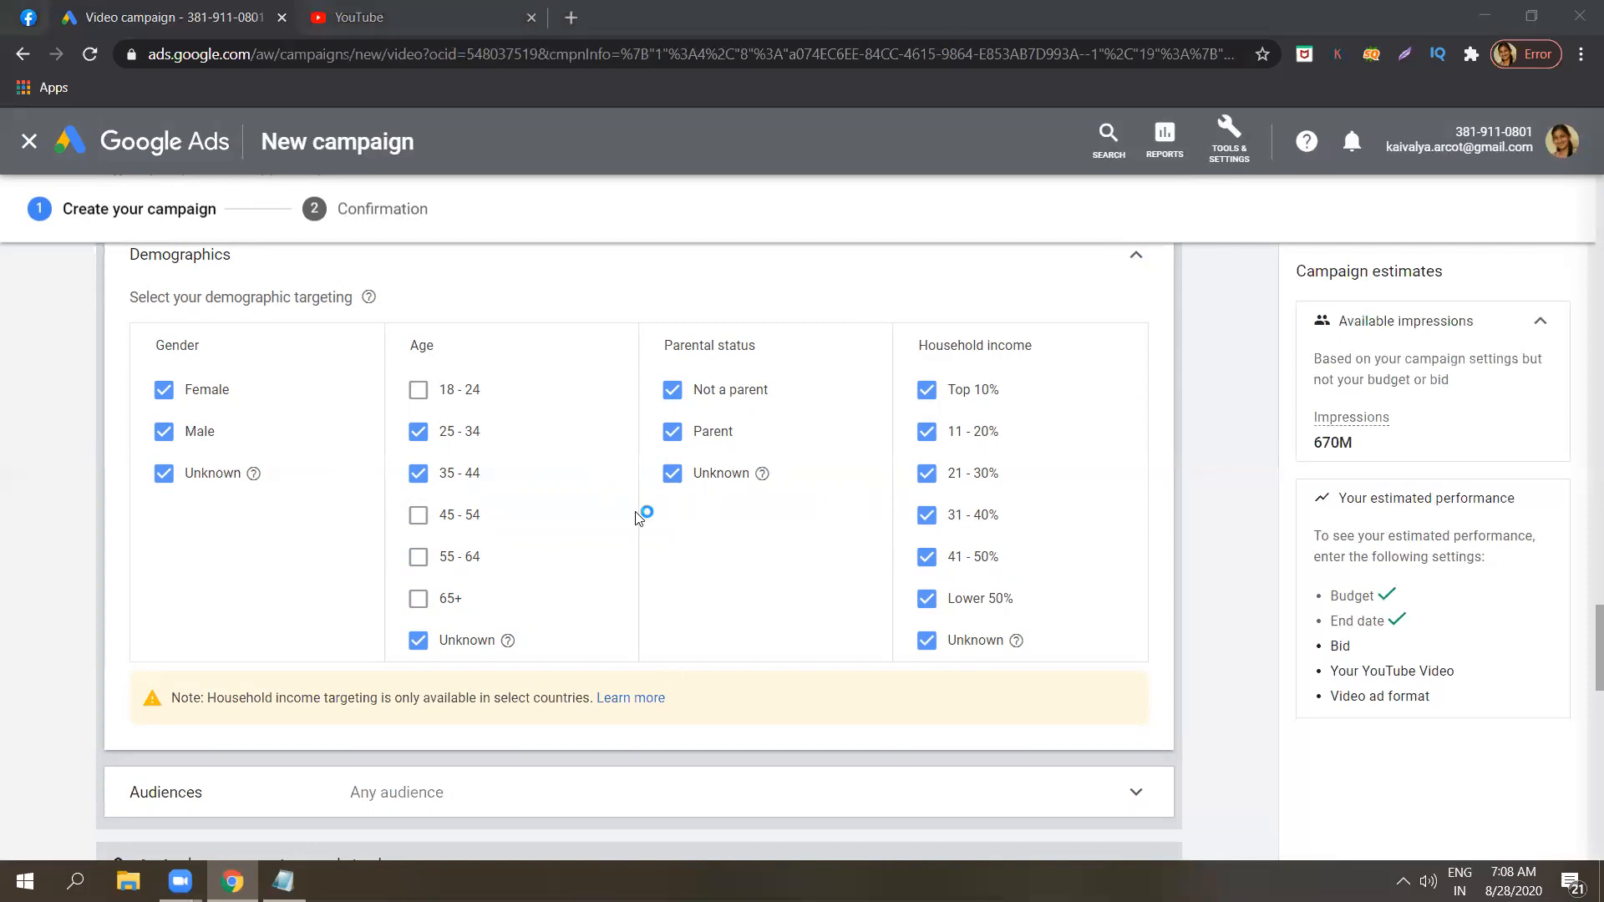
Check the available impressions estimate, and collapse and re-expand the demographics section to review its targeting summary and selections.
double_click(1337, 443)
left_click(1223, 394)
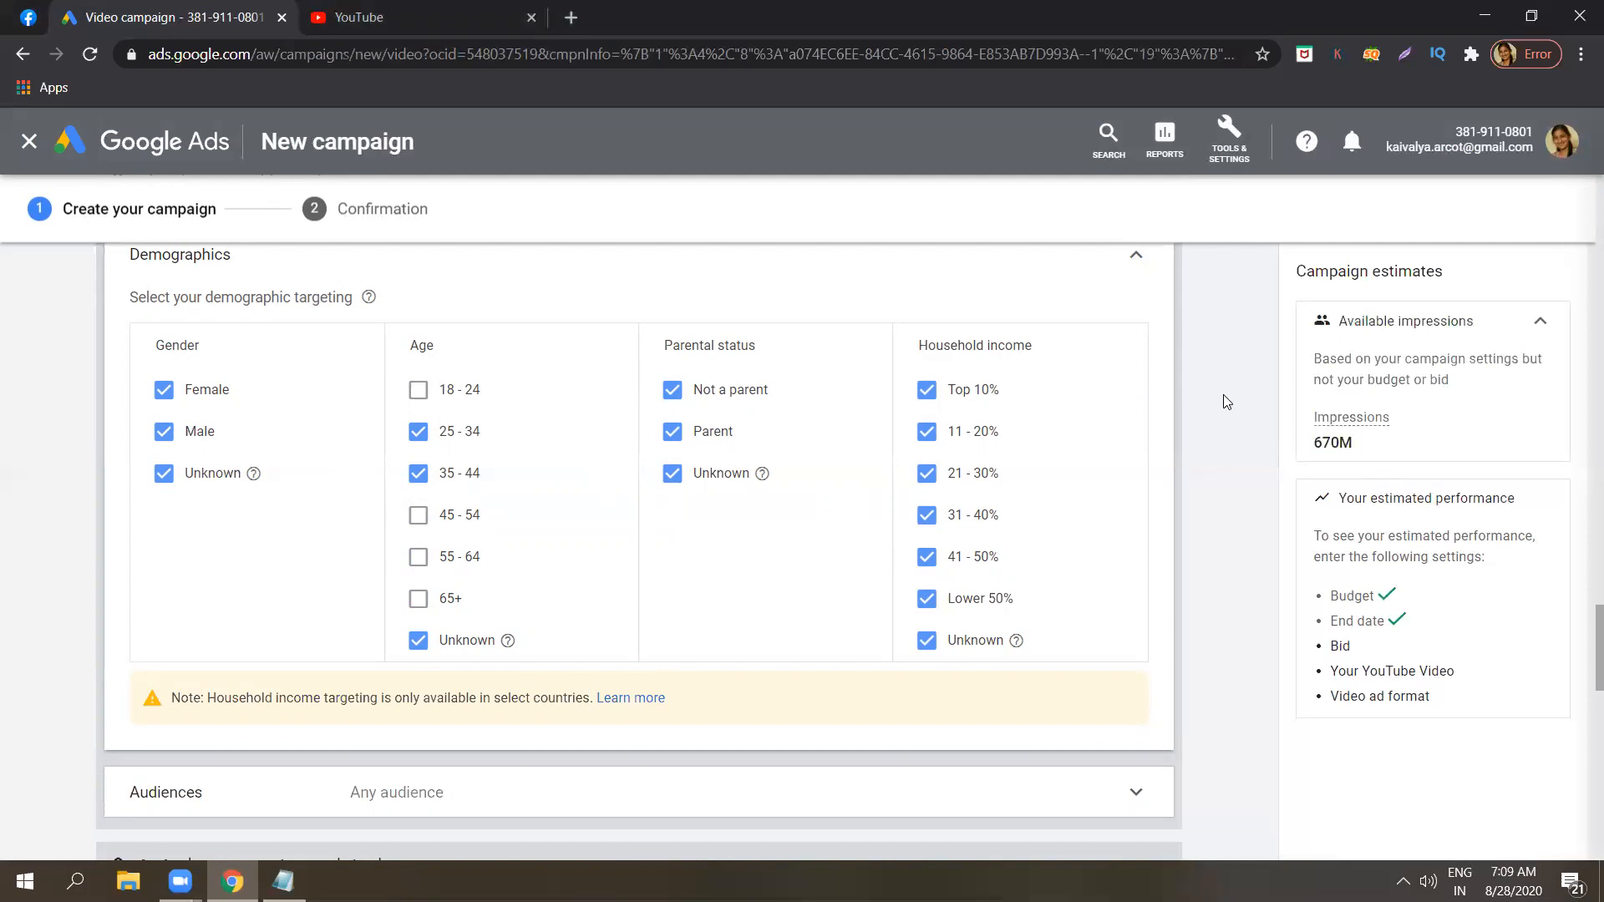
left_click(1146, 273)
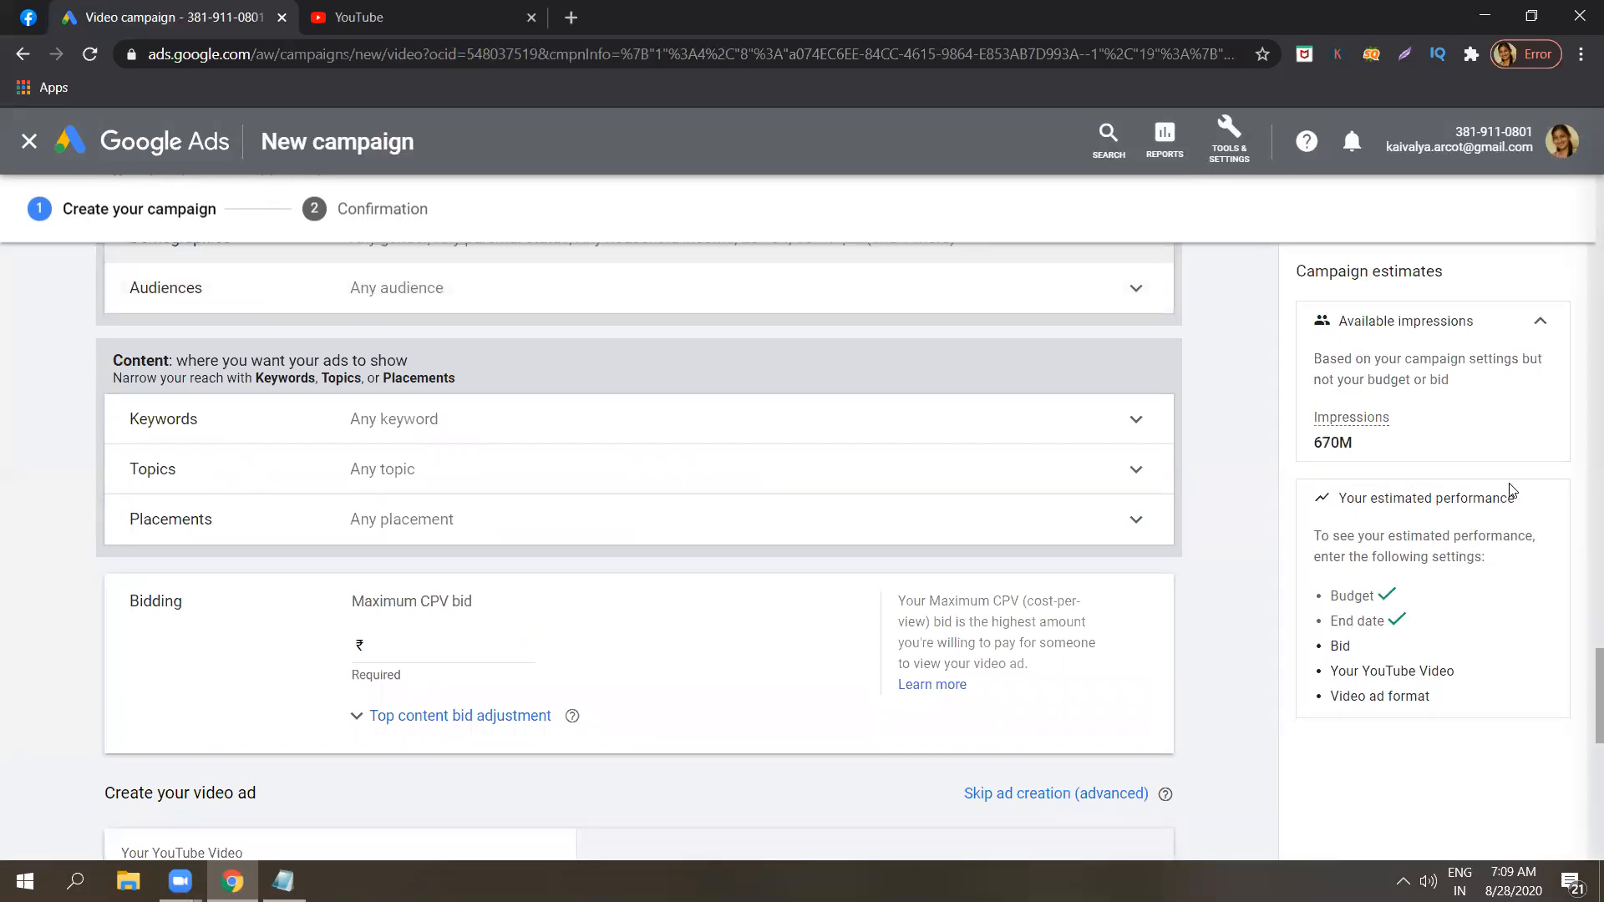
scroll(1581, 647, "up", 3)
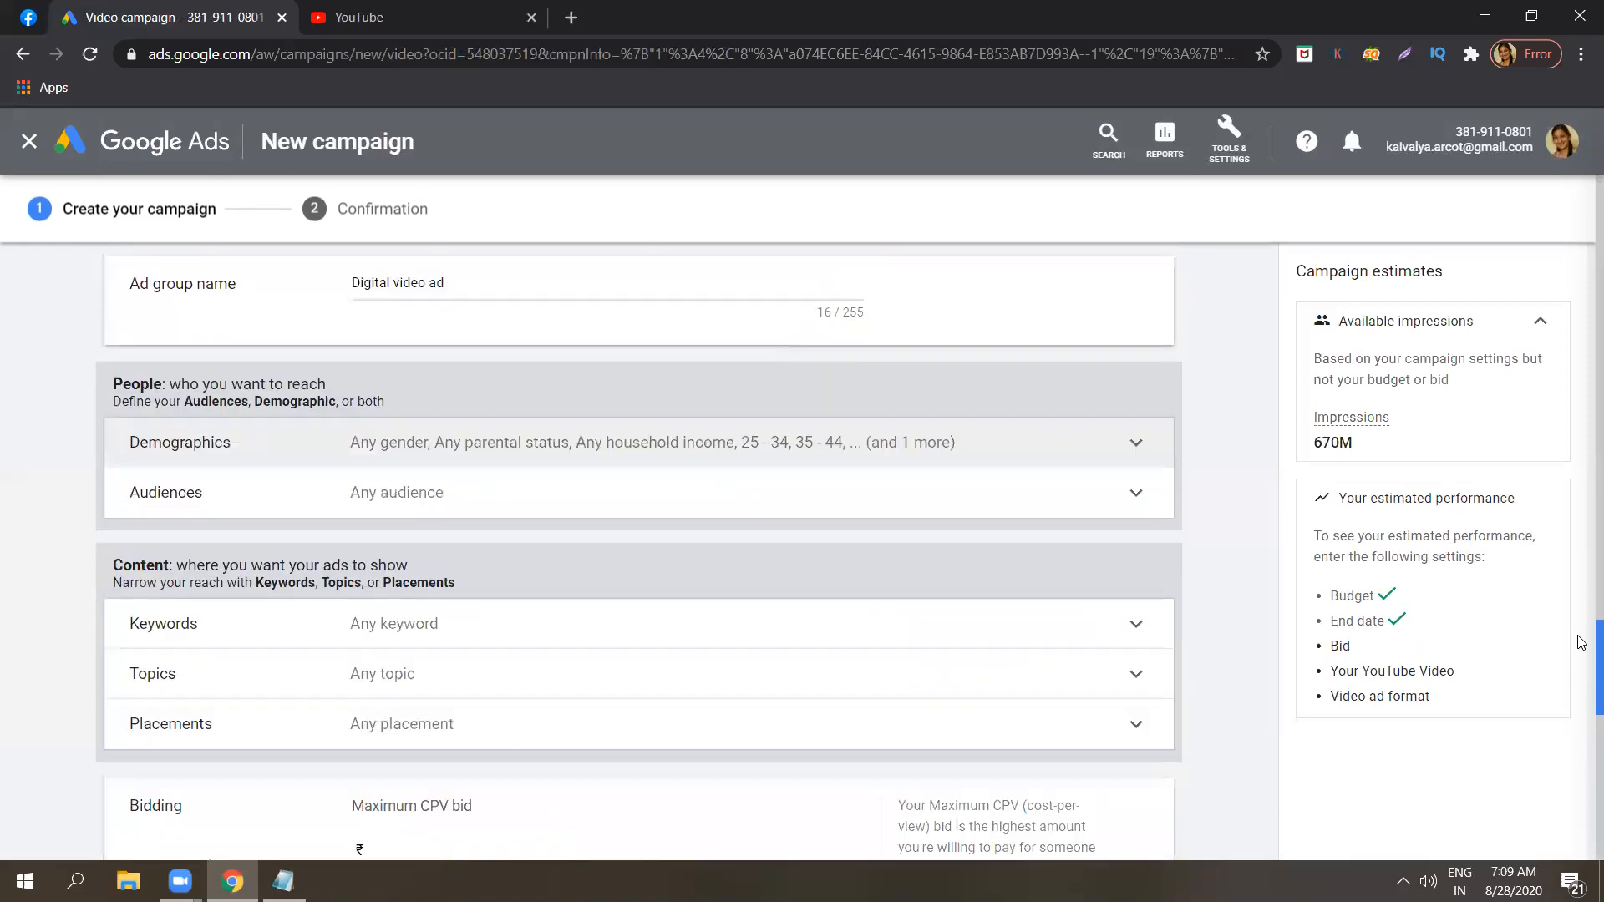
left_click(1105, 445)
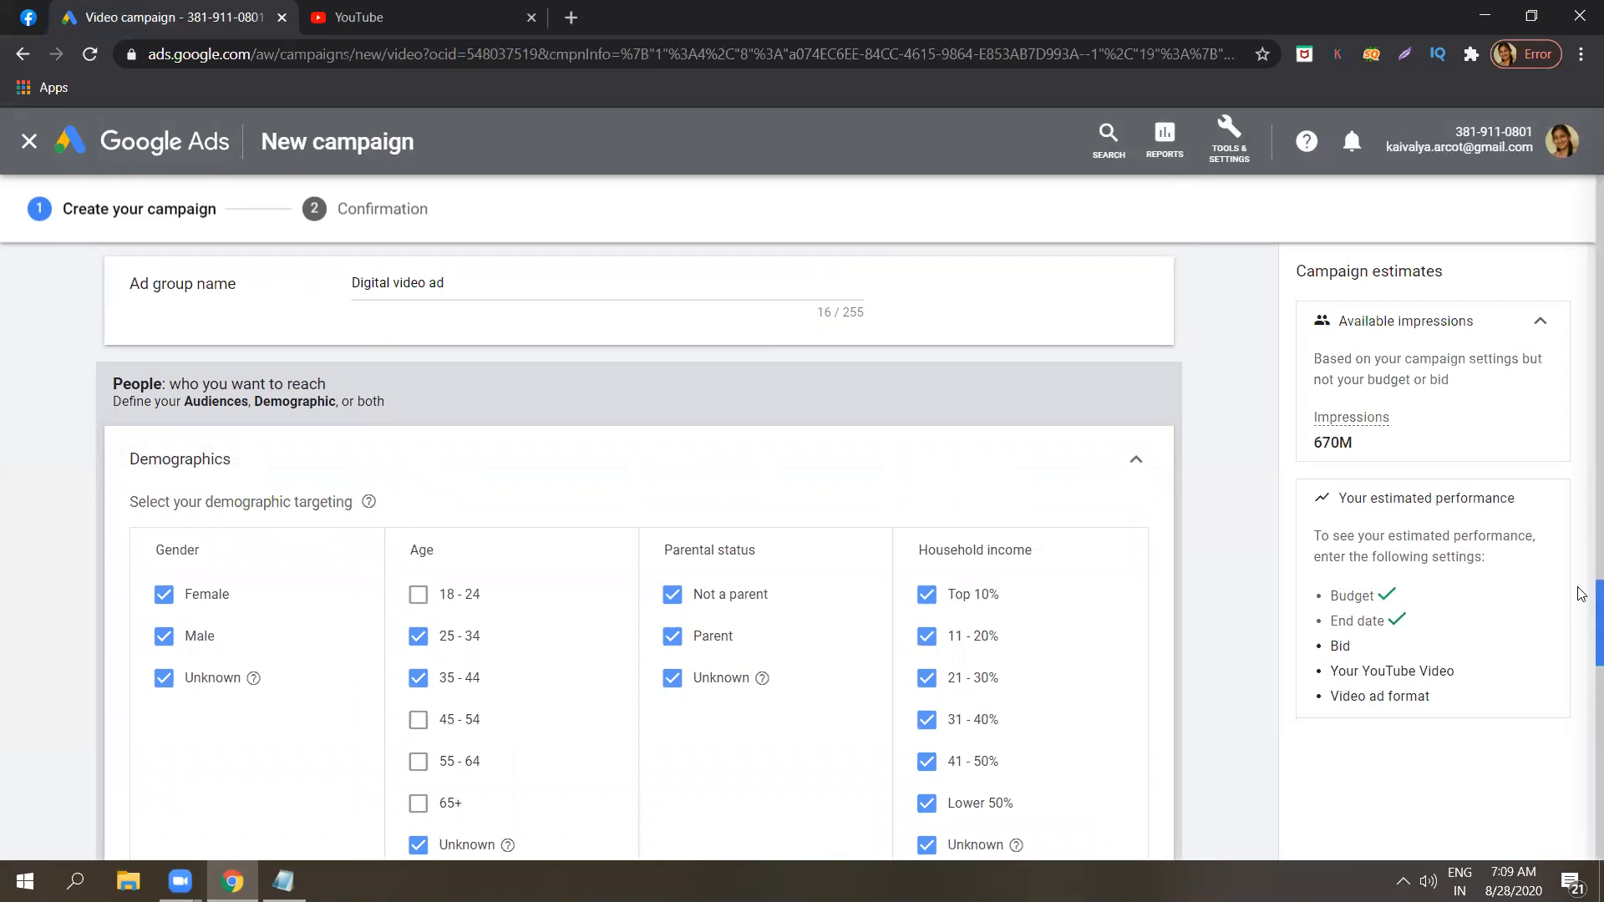
scroll(1581, 623, "down", 3)
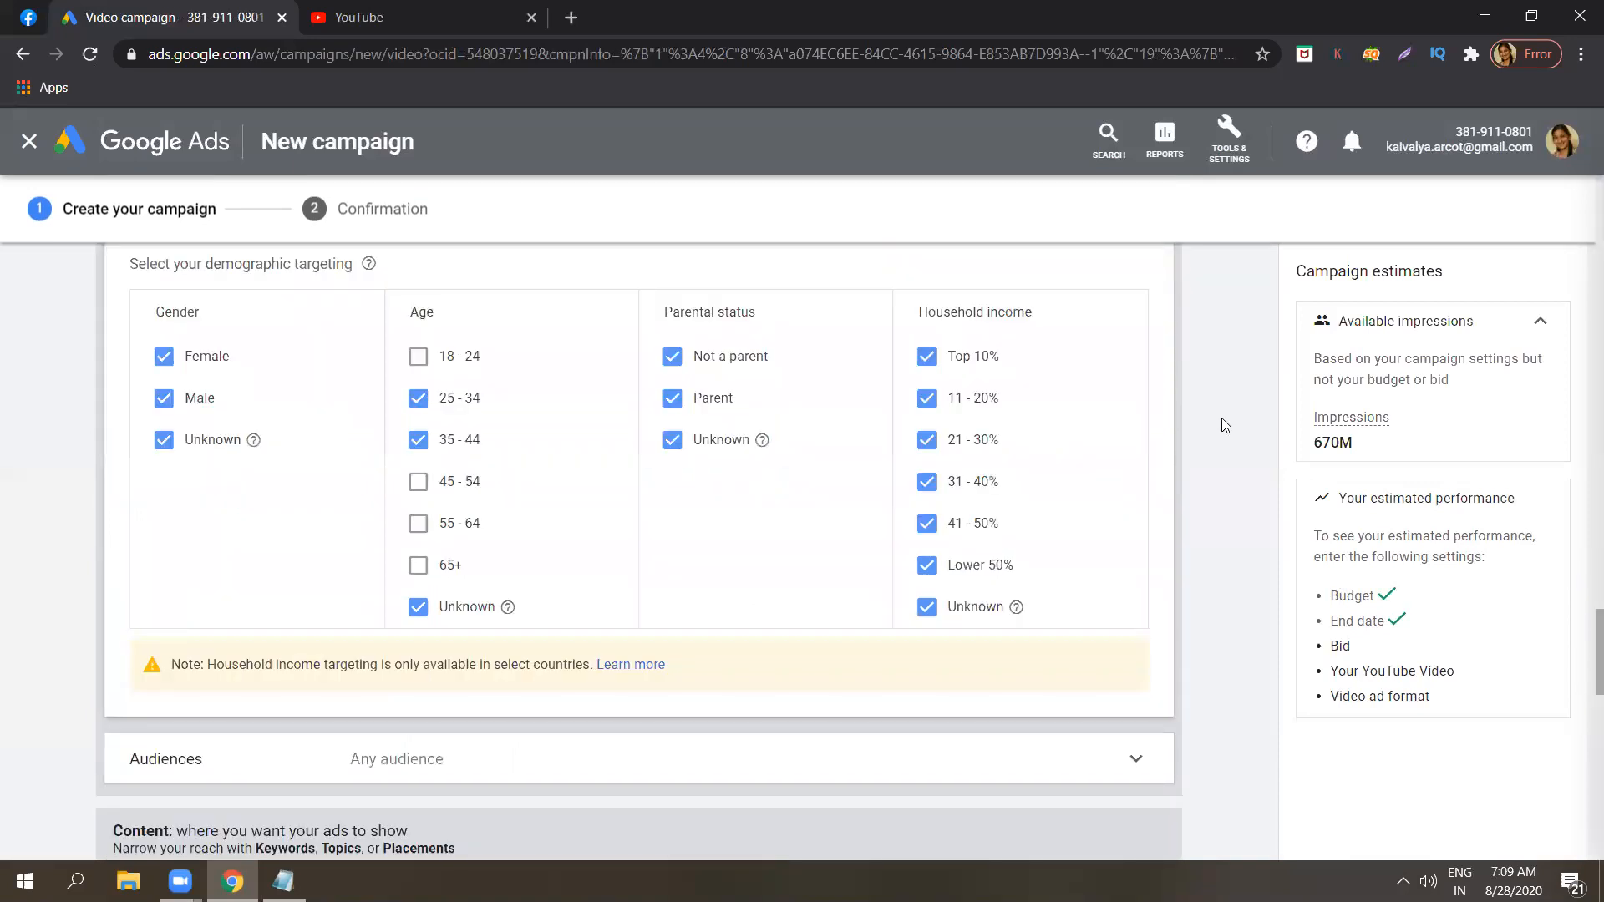
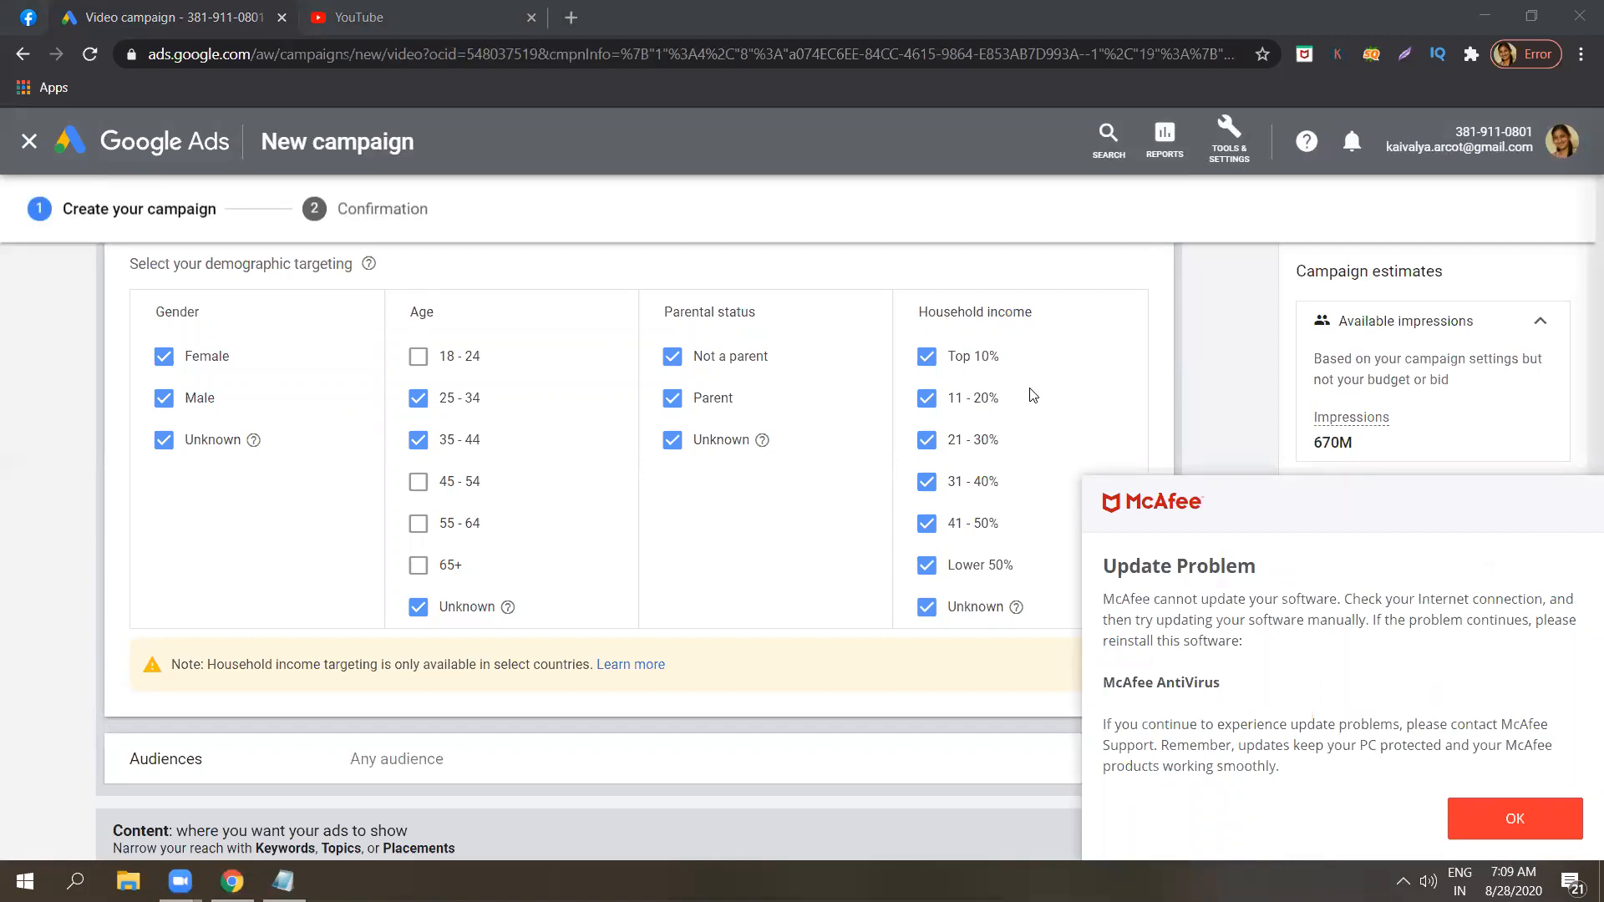
Dismiss the antivirus update alert, then expand the ad group's Audiences section and show its browsable audience categories.
left_click(1490, 827)
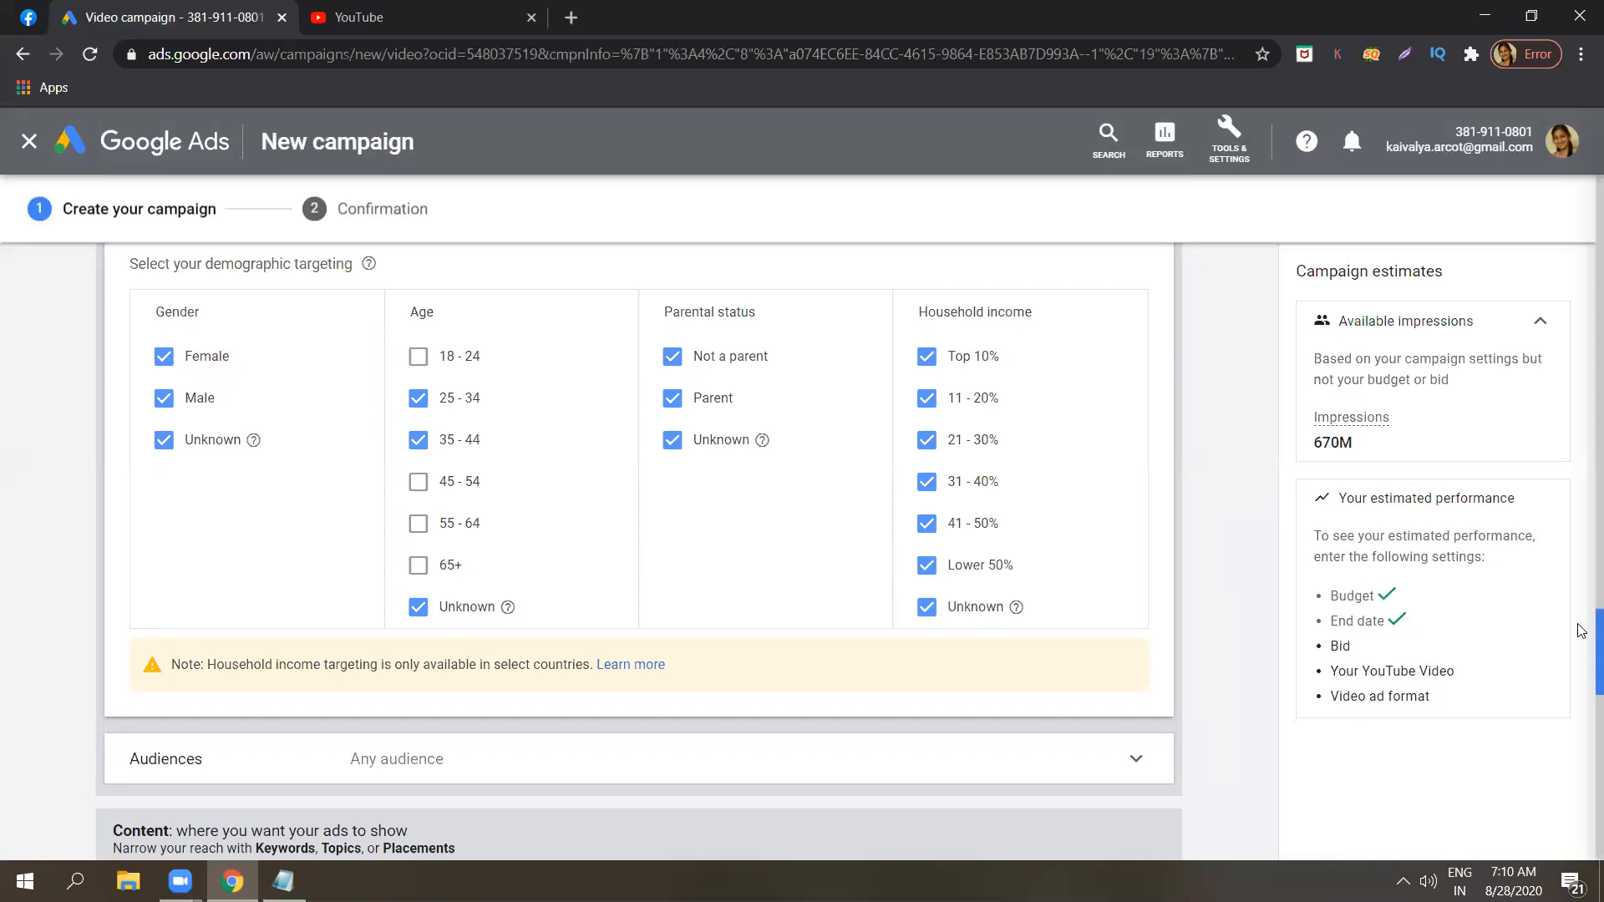
mouse_move(1581, 631)
left_mouse_down()
mouse_move(1582, 673)
mouse_move(1581, 658)
left_mouse_up()
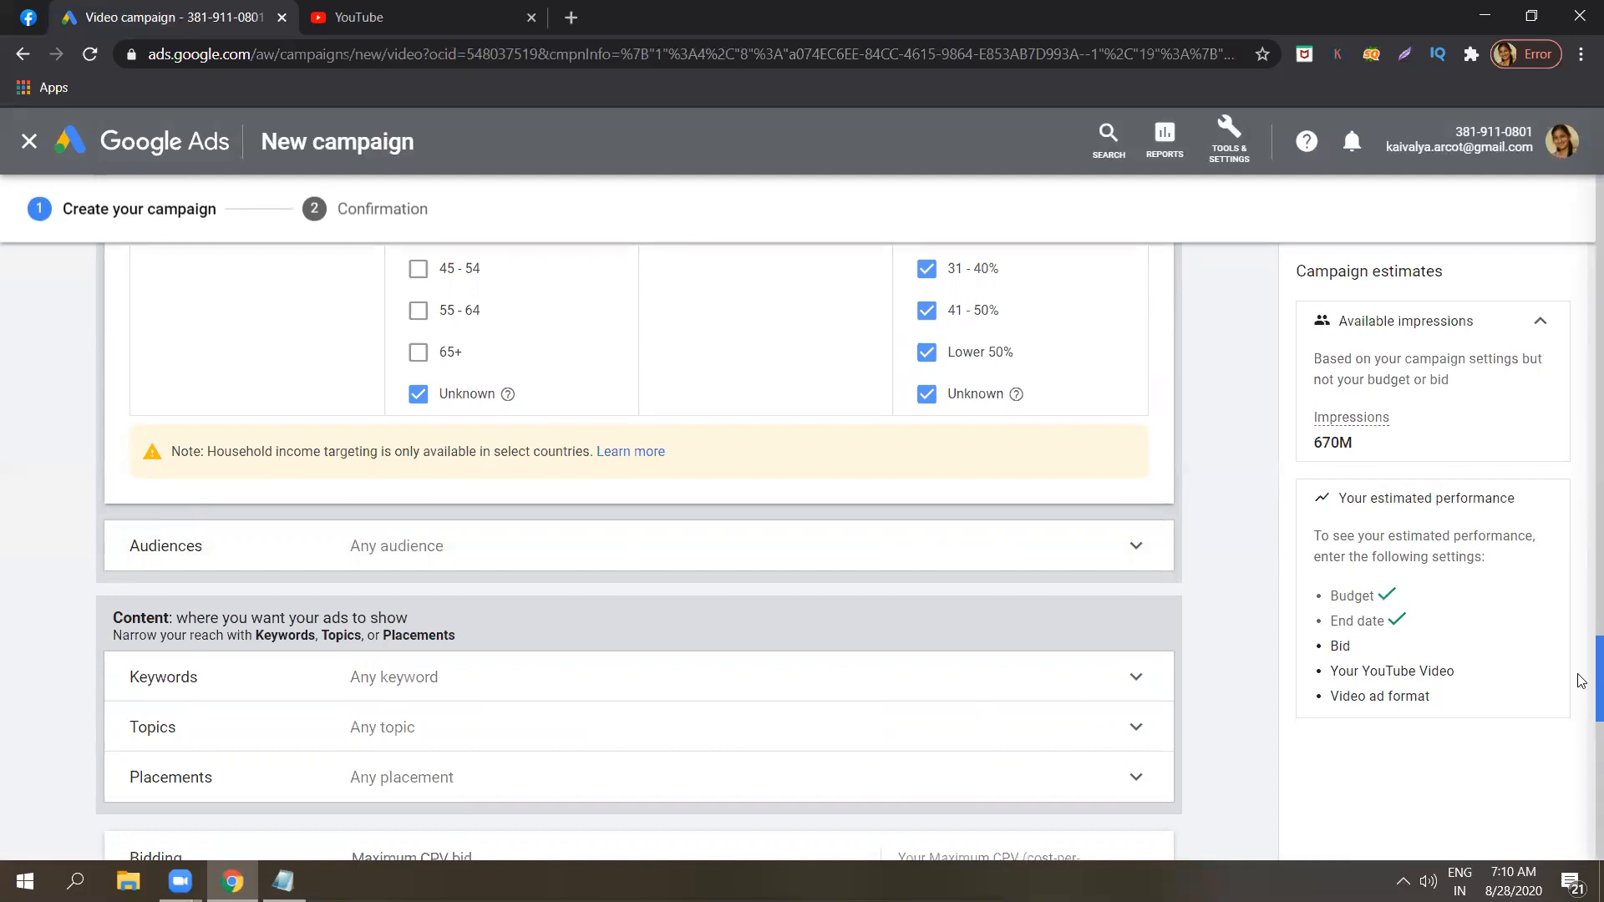
scroll(1175, 448, "down", 1)
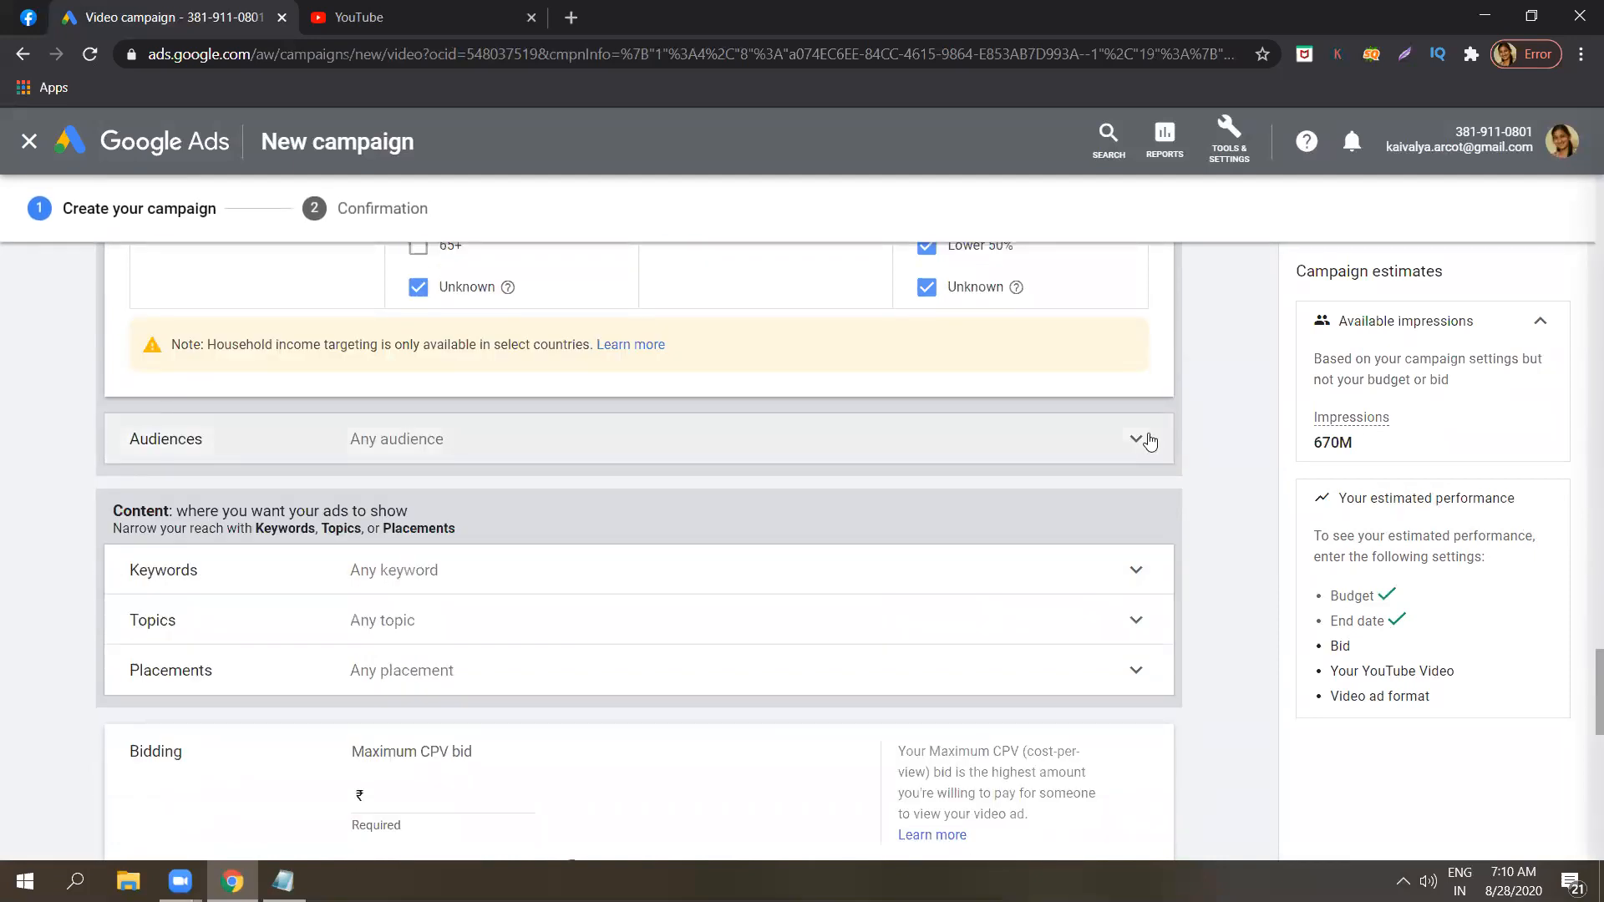
left_click(1151, 442)
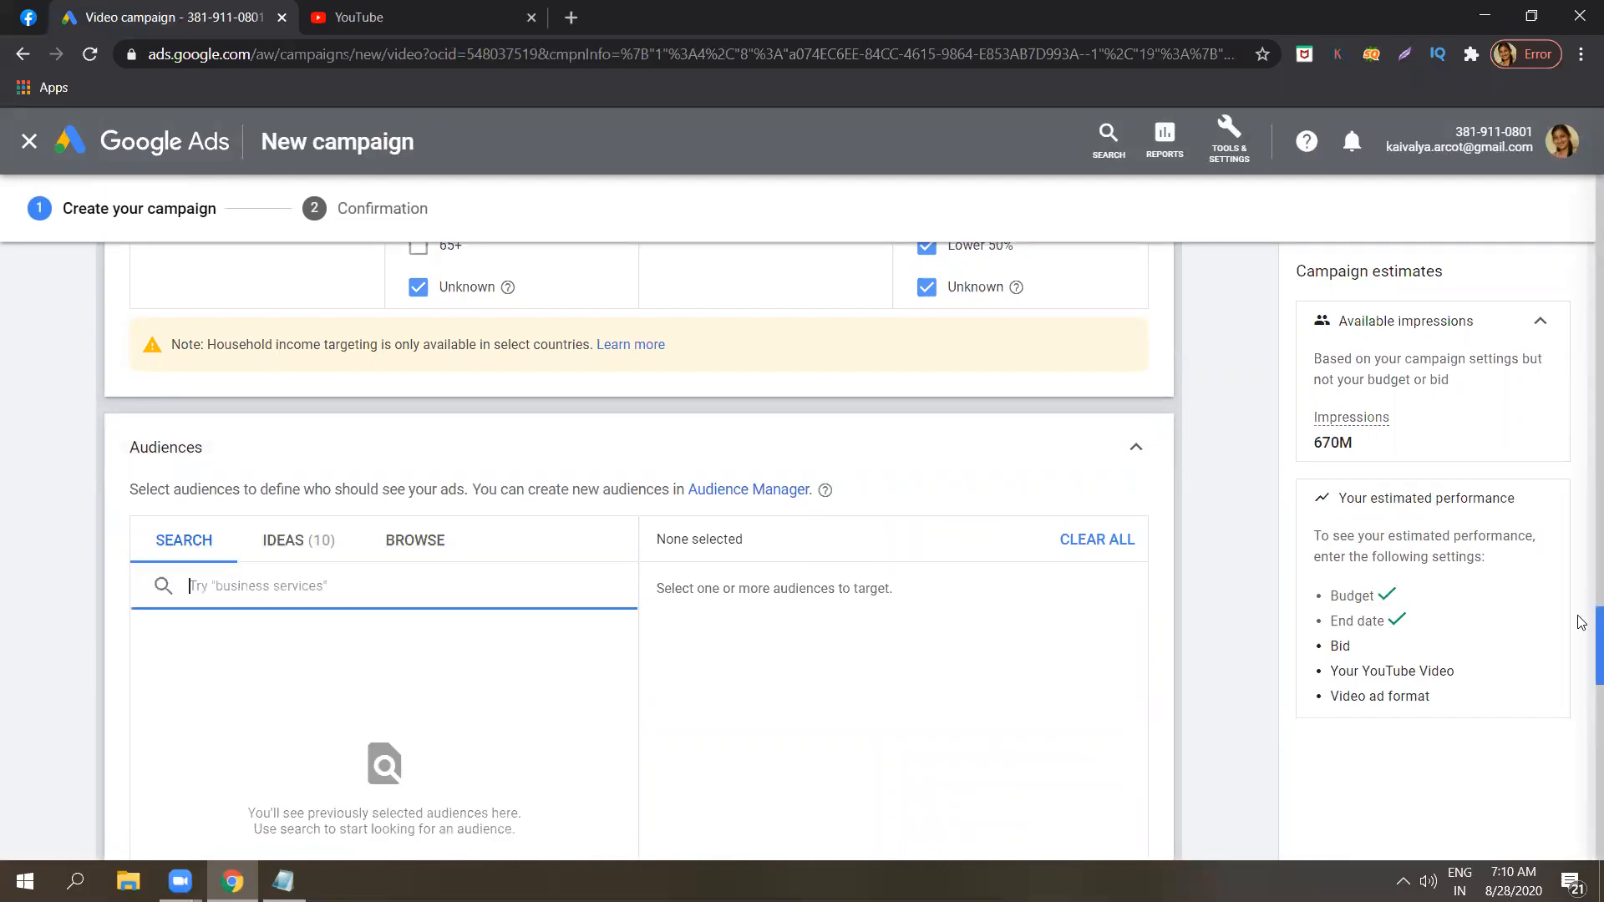
scroll(1581, 627, "down", 2)
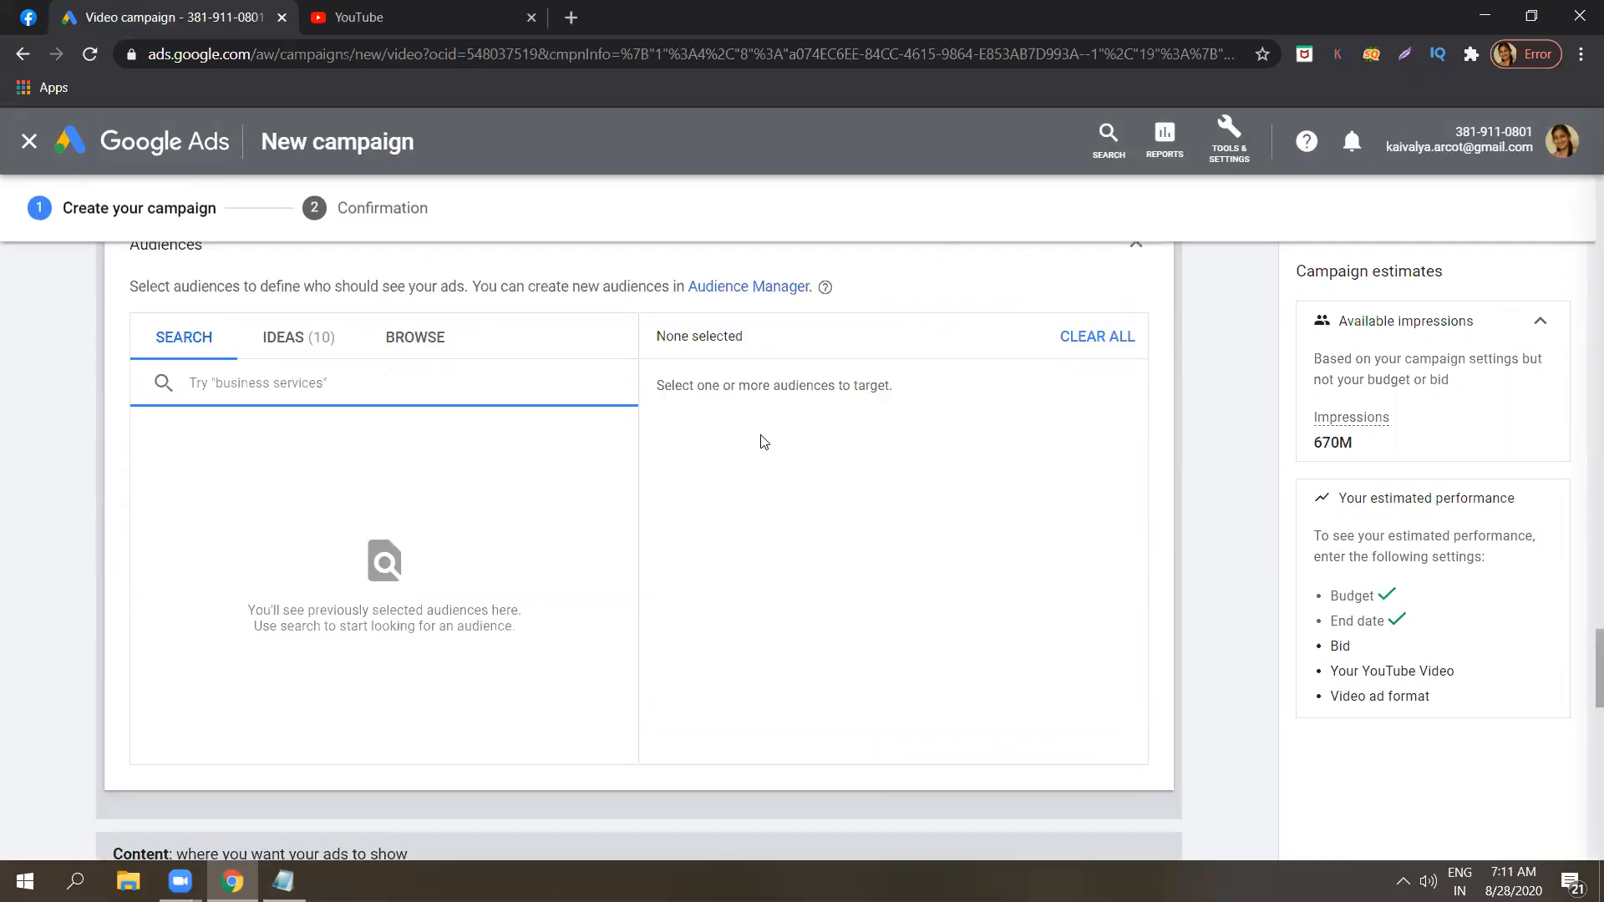
left_click(430, 336)
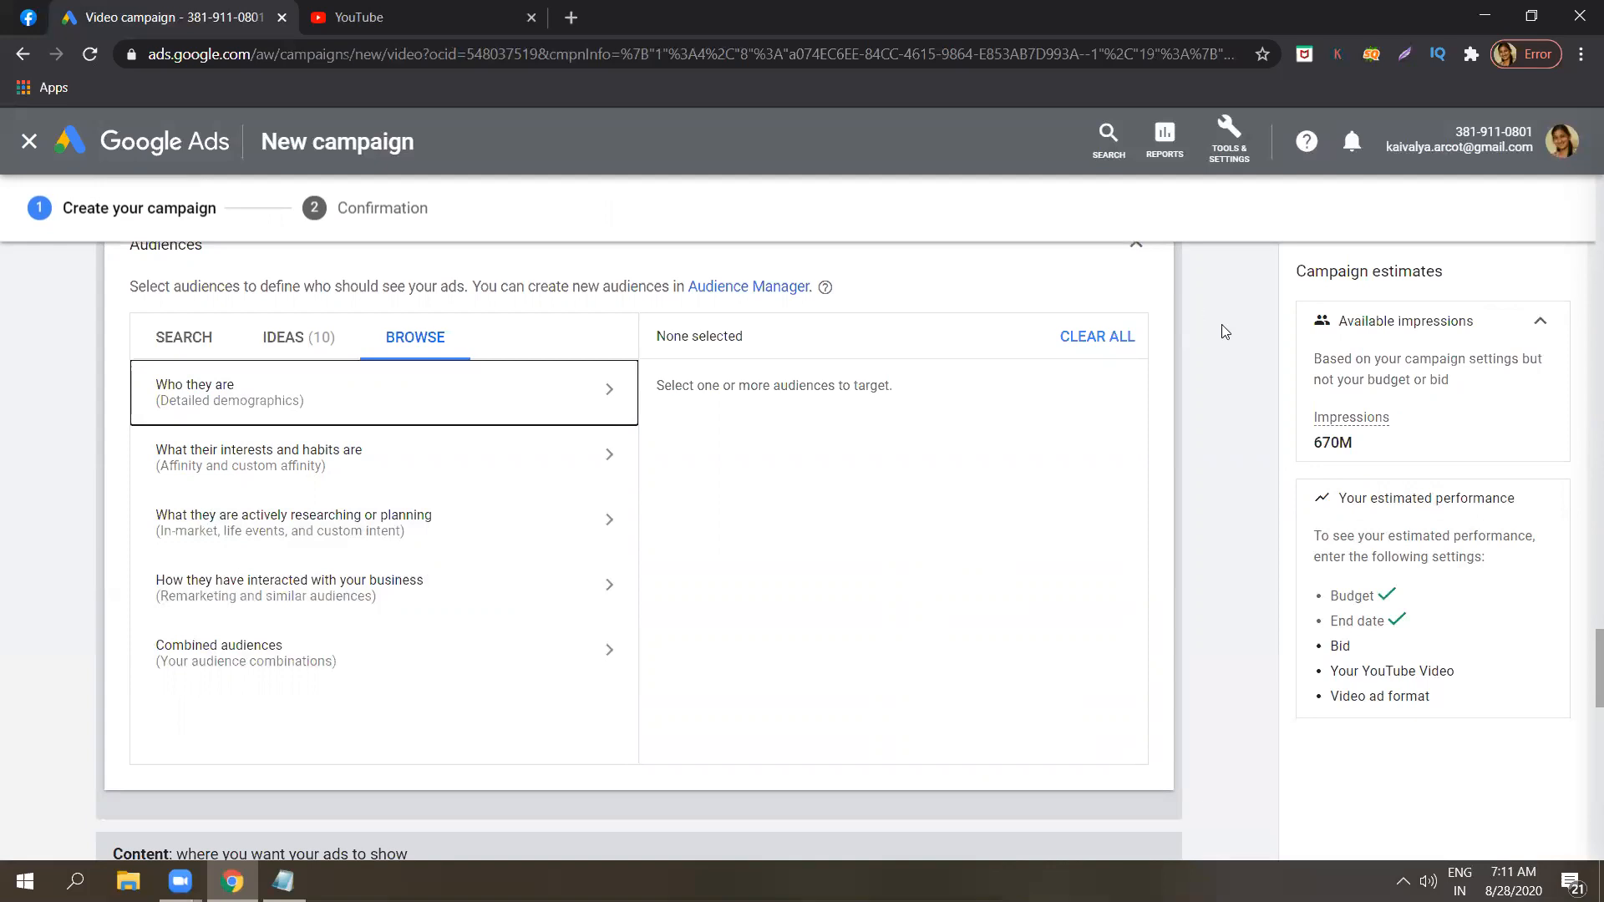
Highlight the available impressions figure in the campaign estimates and collapse the Audiences section.
double_click(1335, 441)
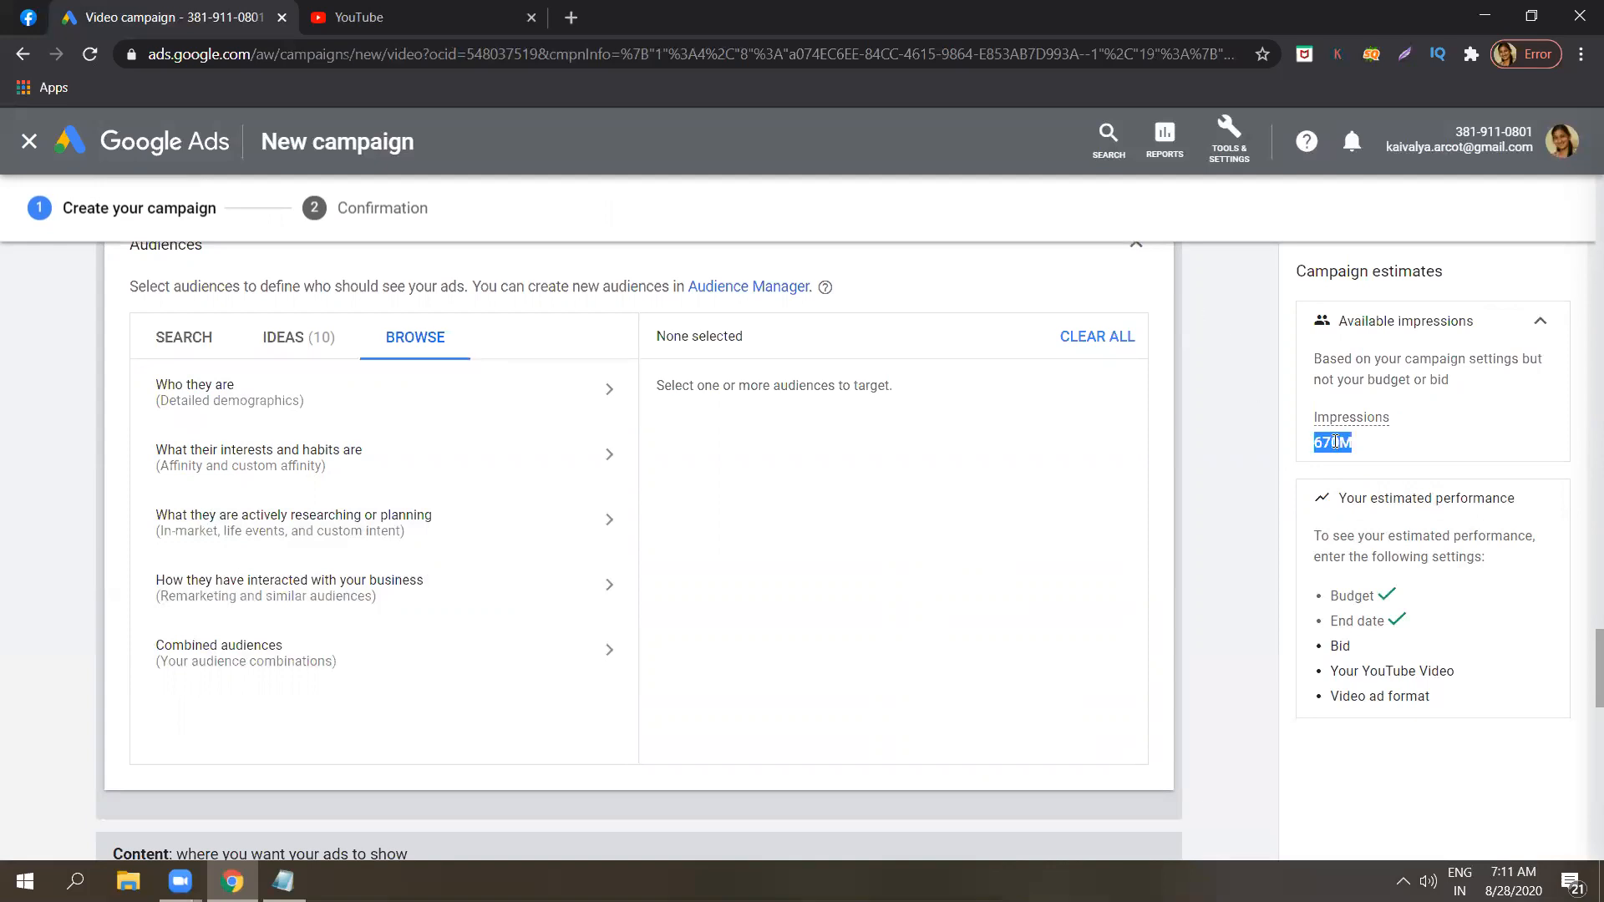
left_click(1213, 415)
left_click(1134, 255)
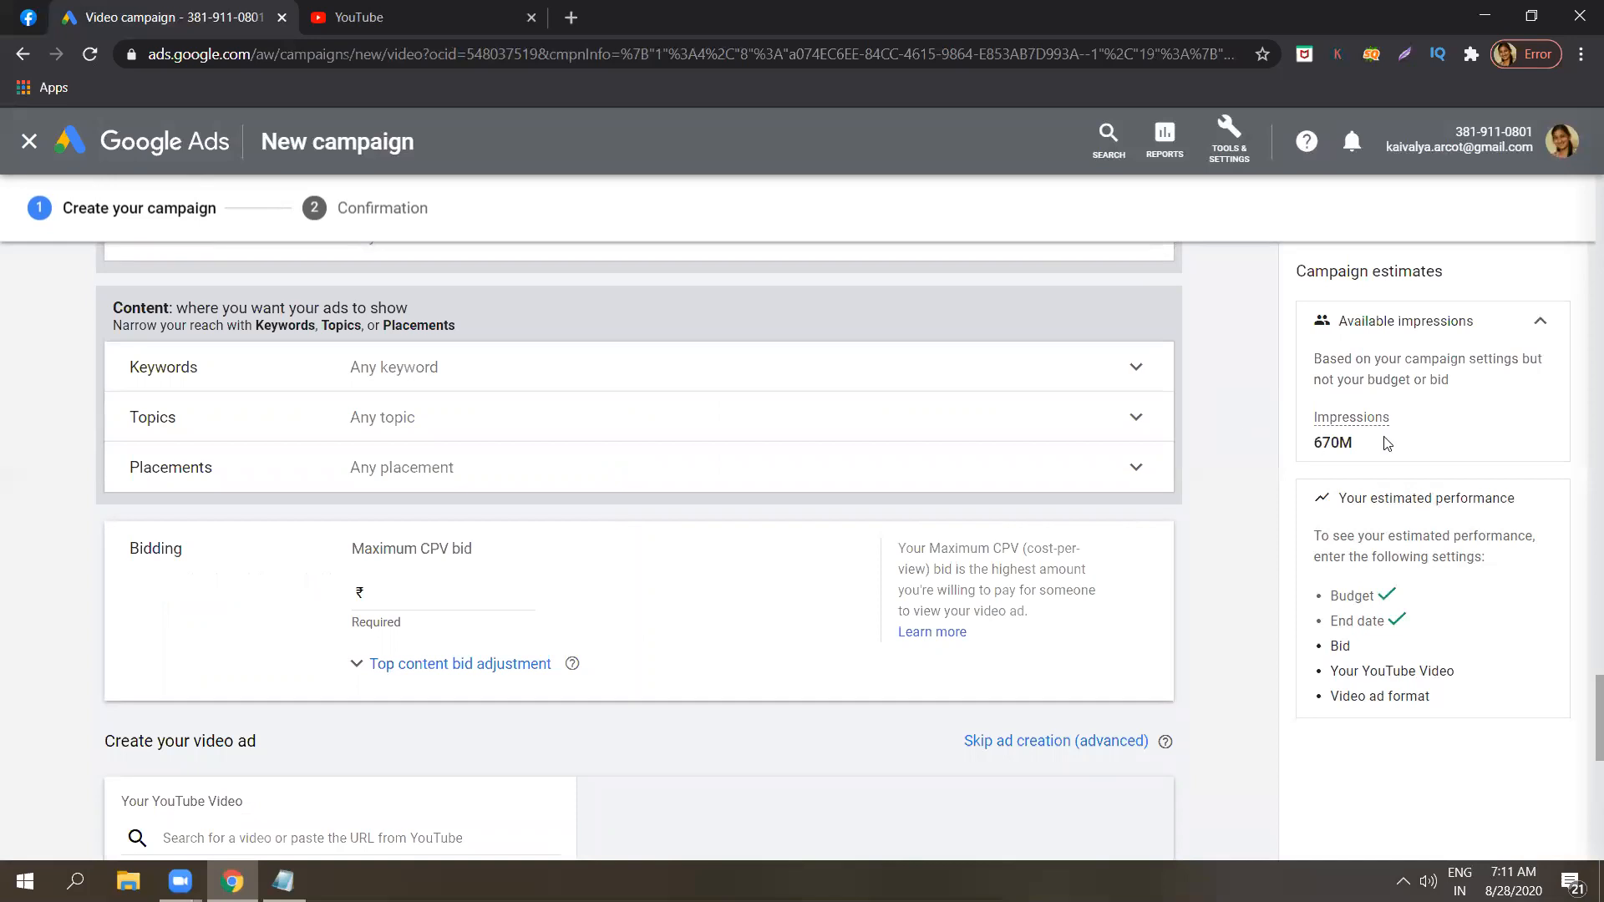
scroll(1581, 686, "up", 3)
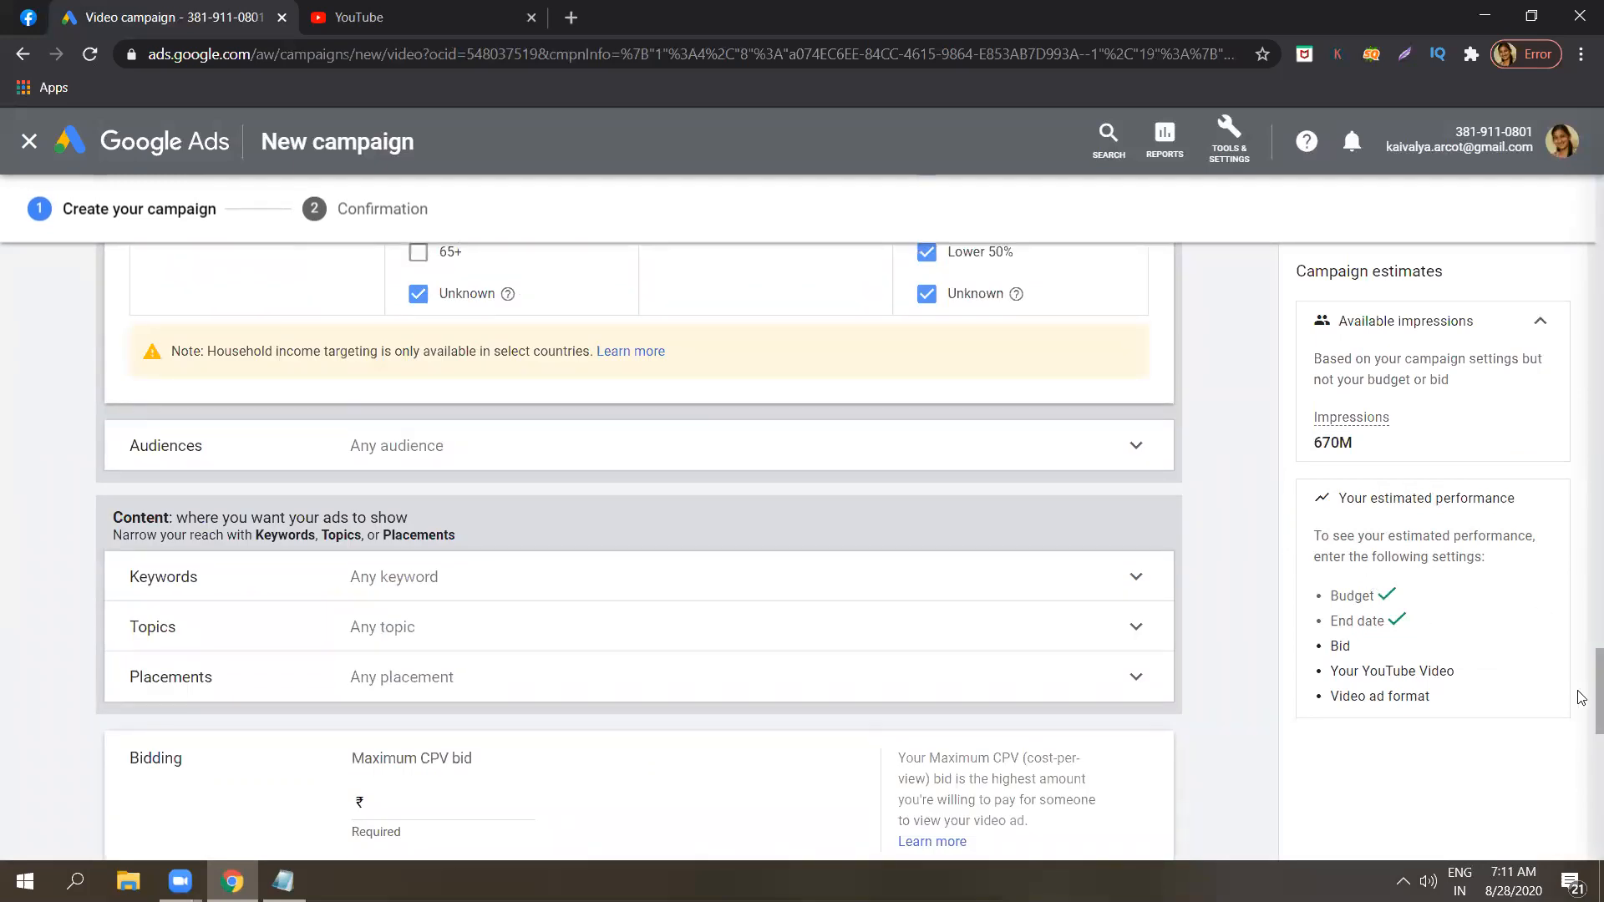
scroll(1581, 702, "down", 2)
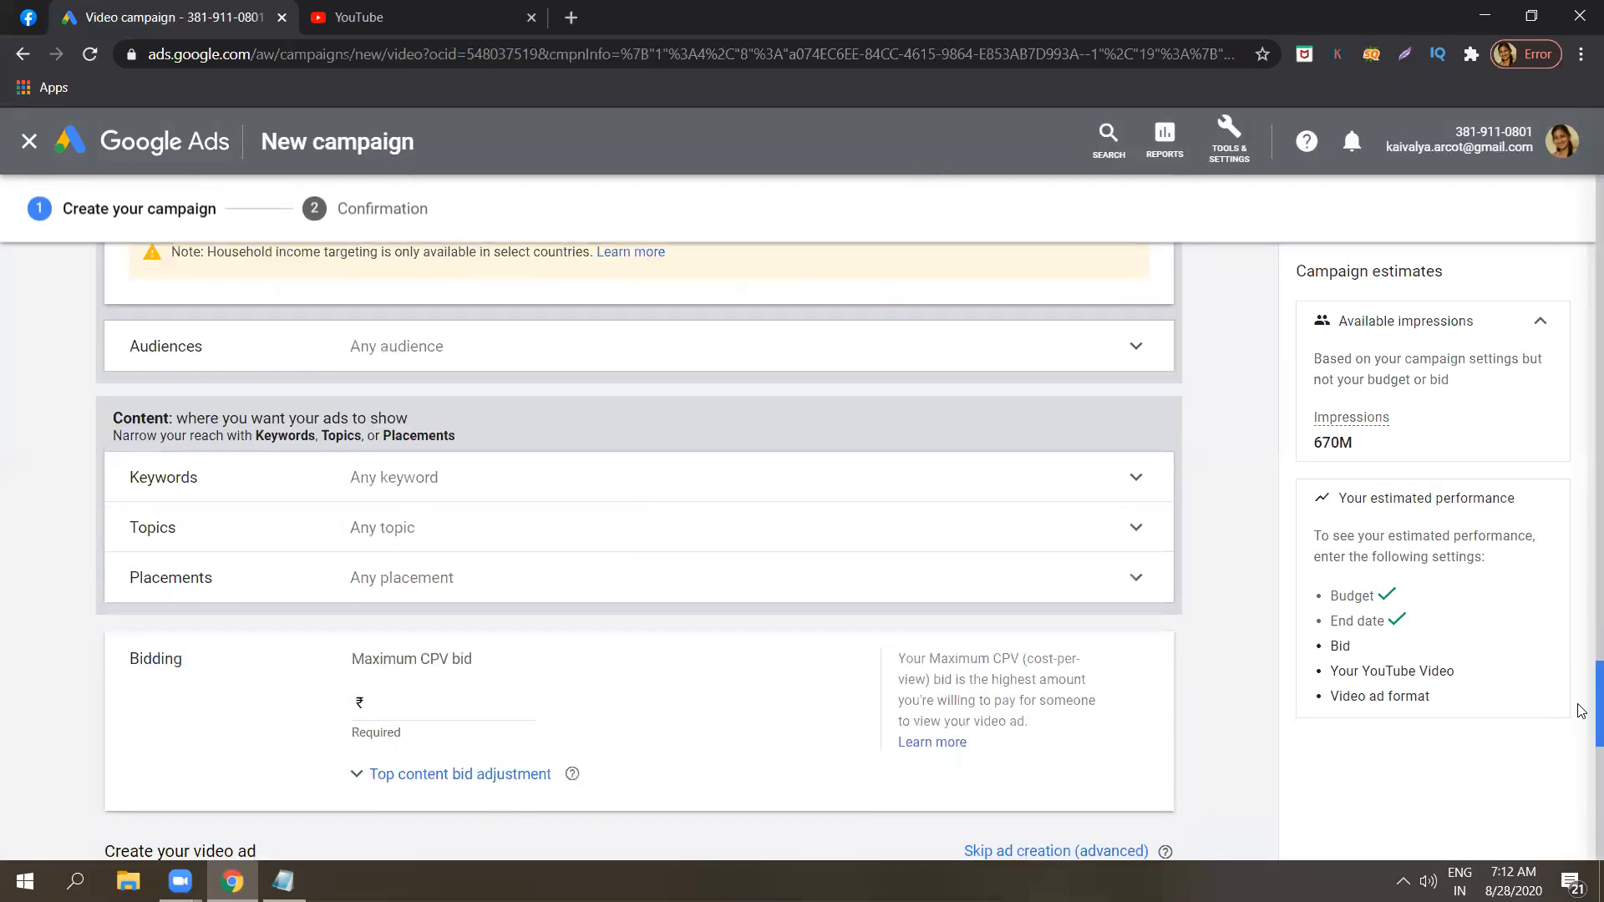
scroll(1581, 705, "up", 2)
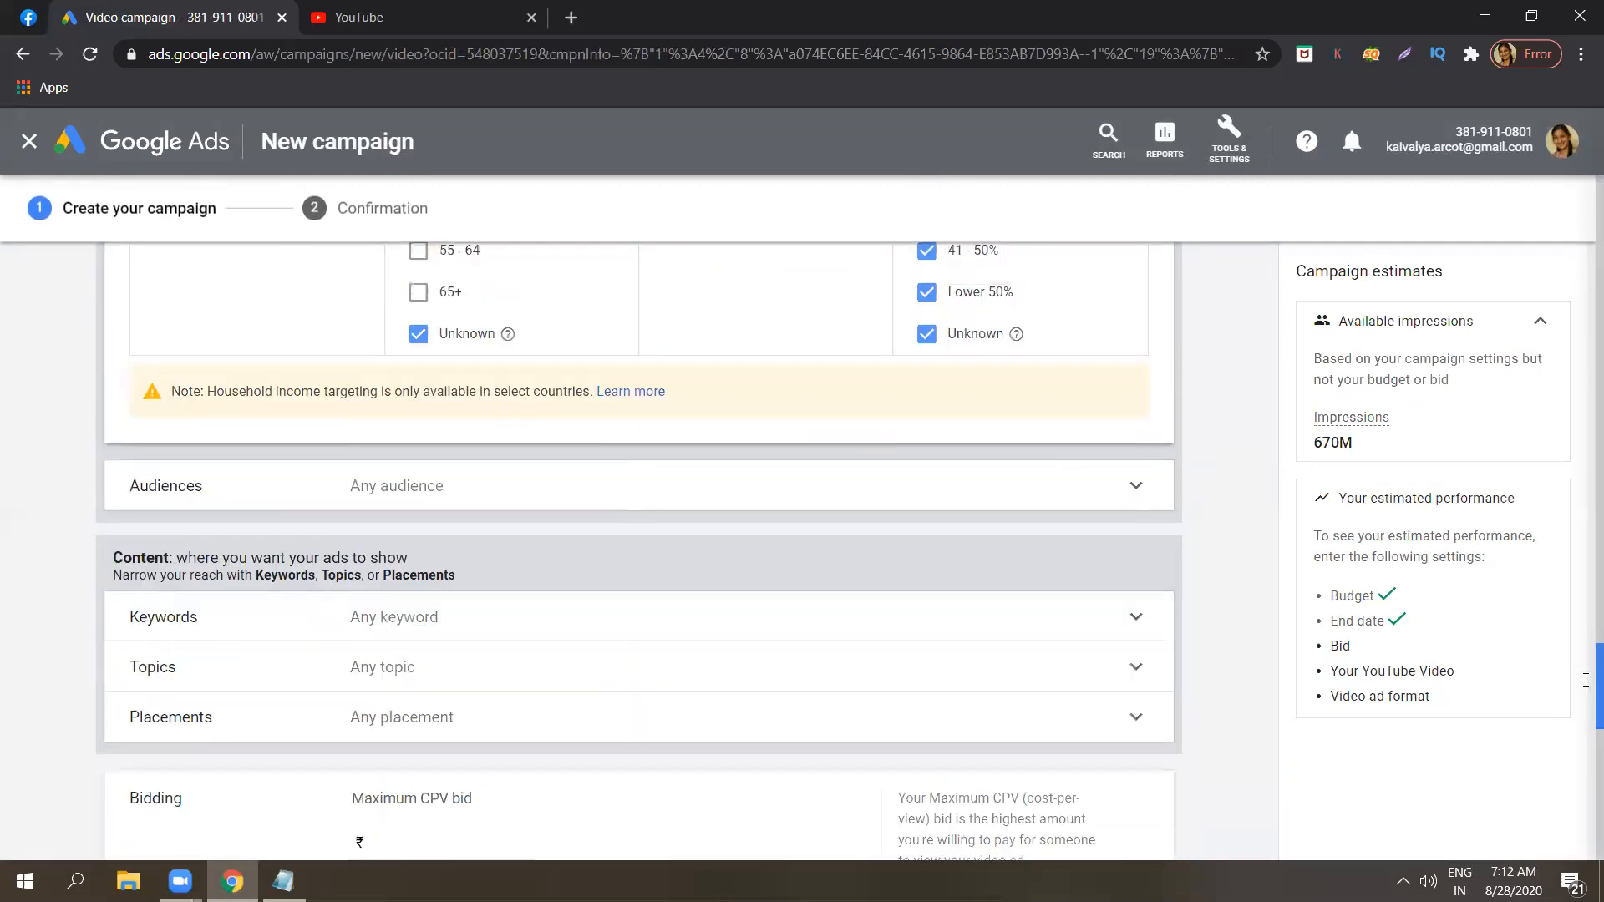
Reopen the Audiences section and expand Custom intent audiences within the What they are actively researching or planning category.
left_click(1136, 490)
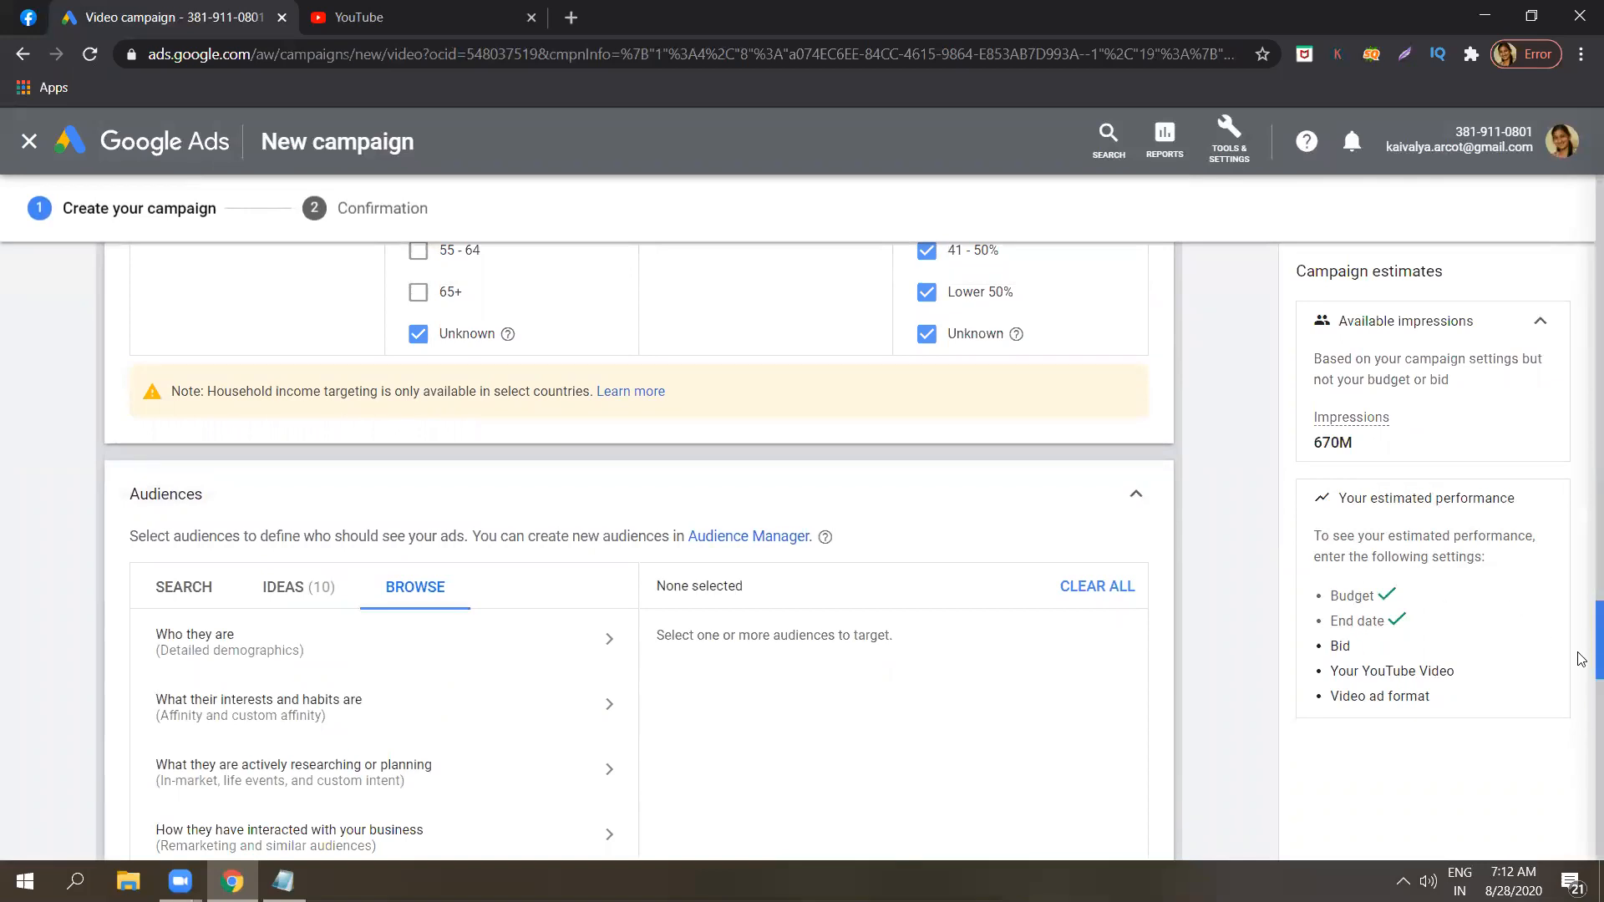
scroll(1580, 655, "down", 2)
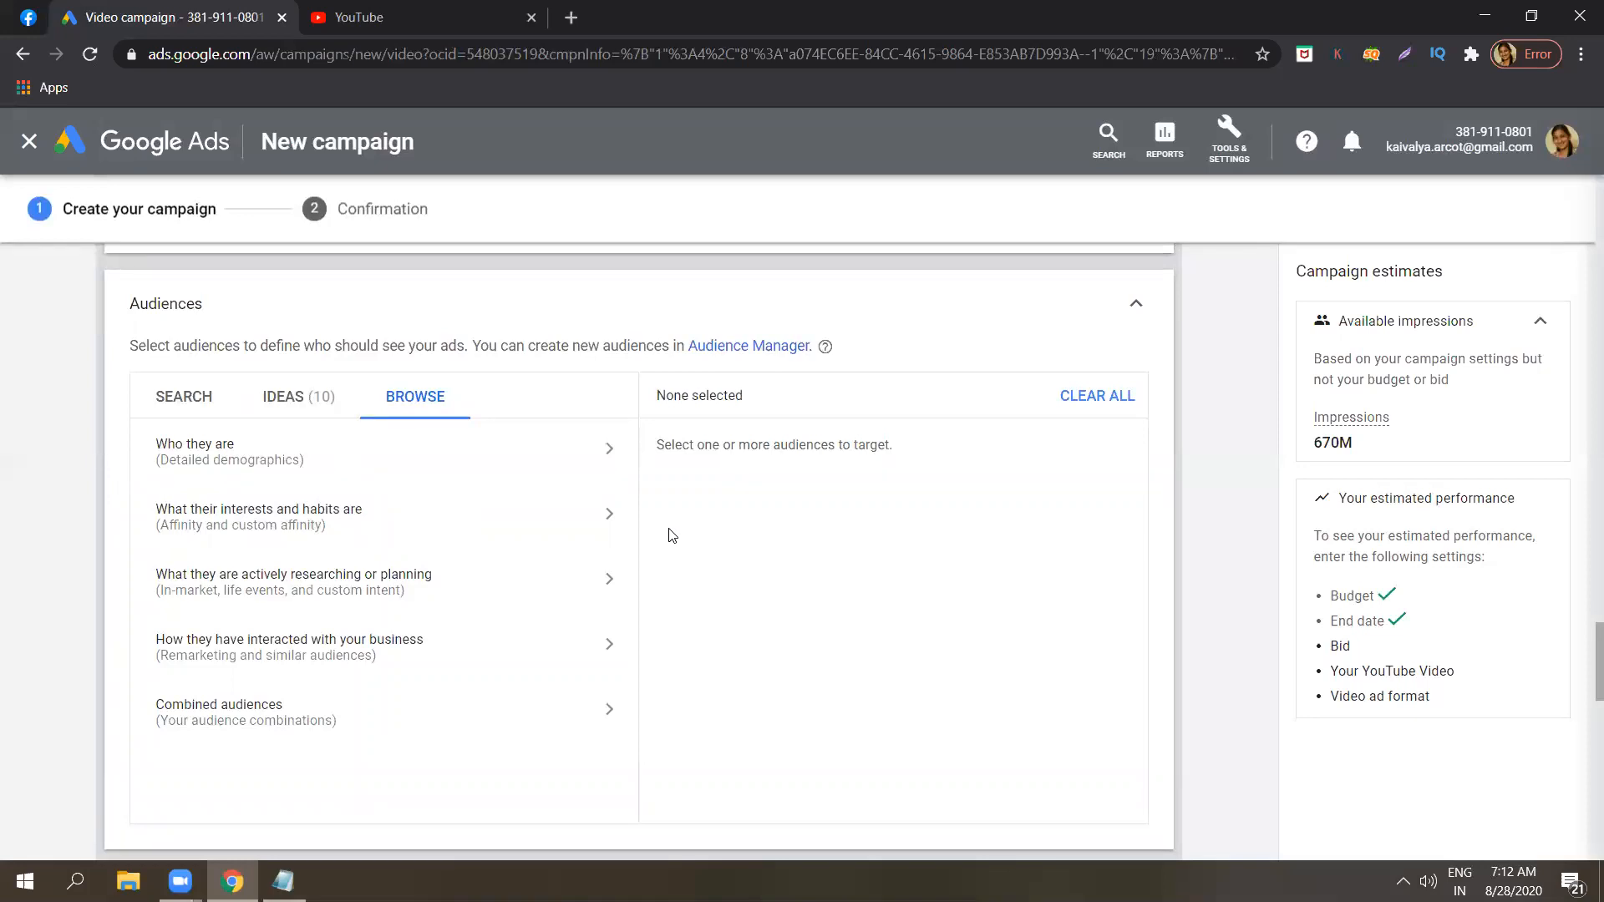
left_click(495, 590)
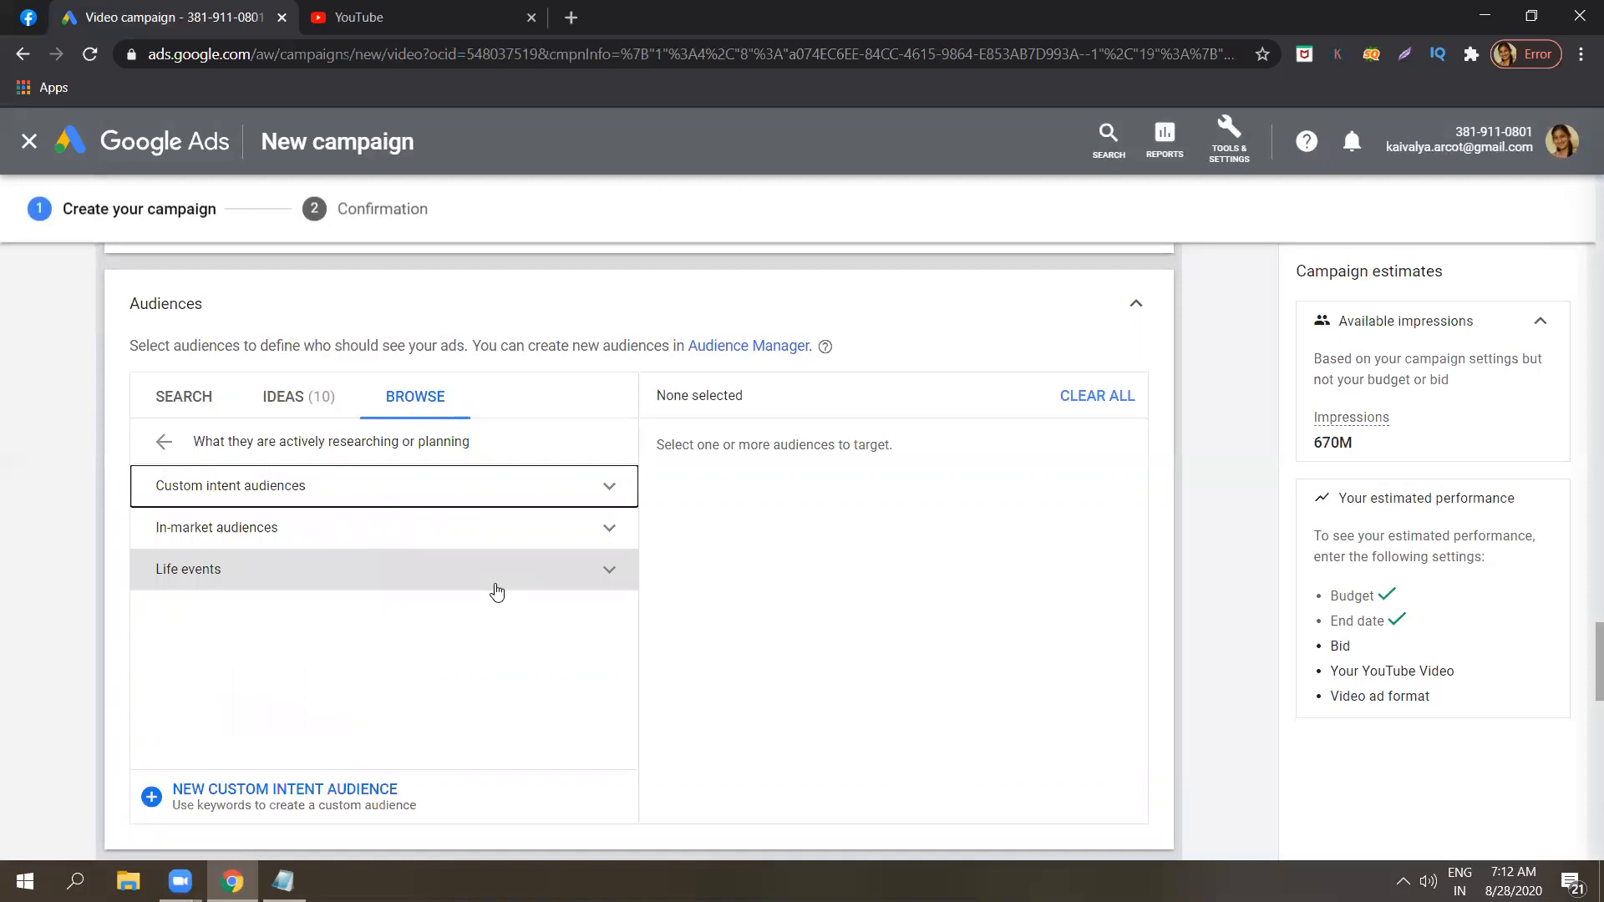
left_click(619, 496)
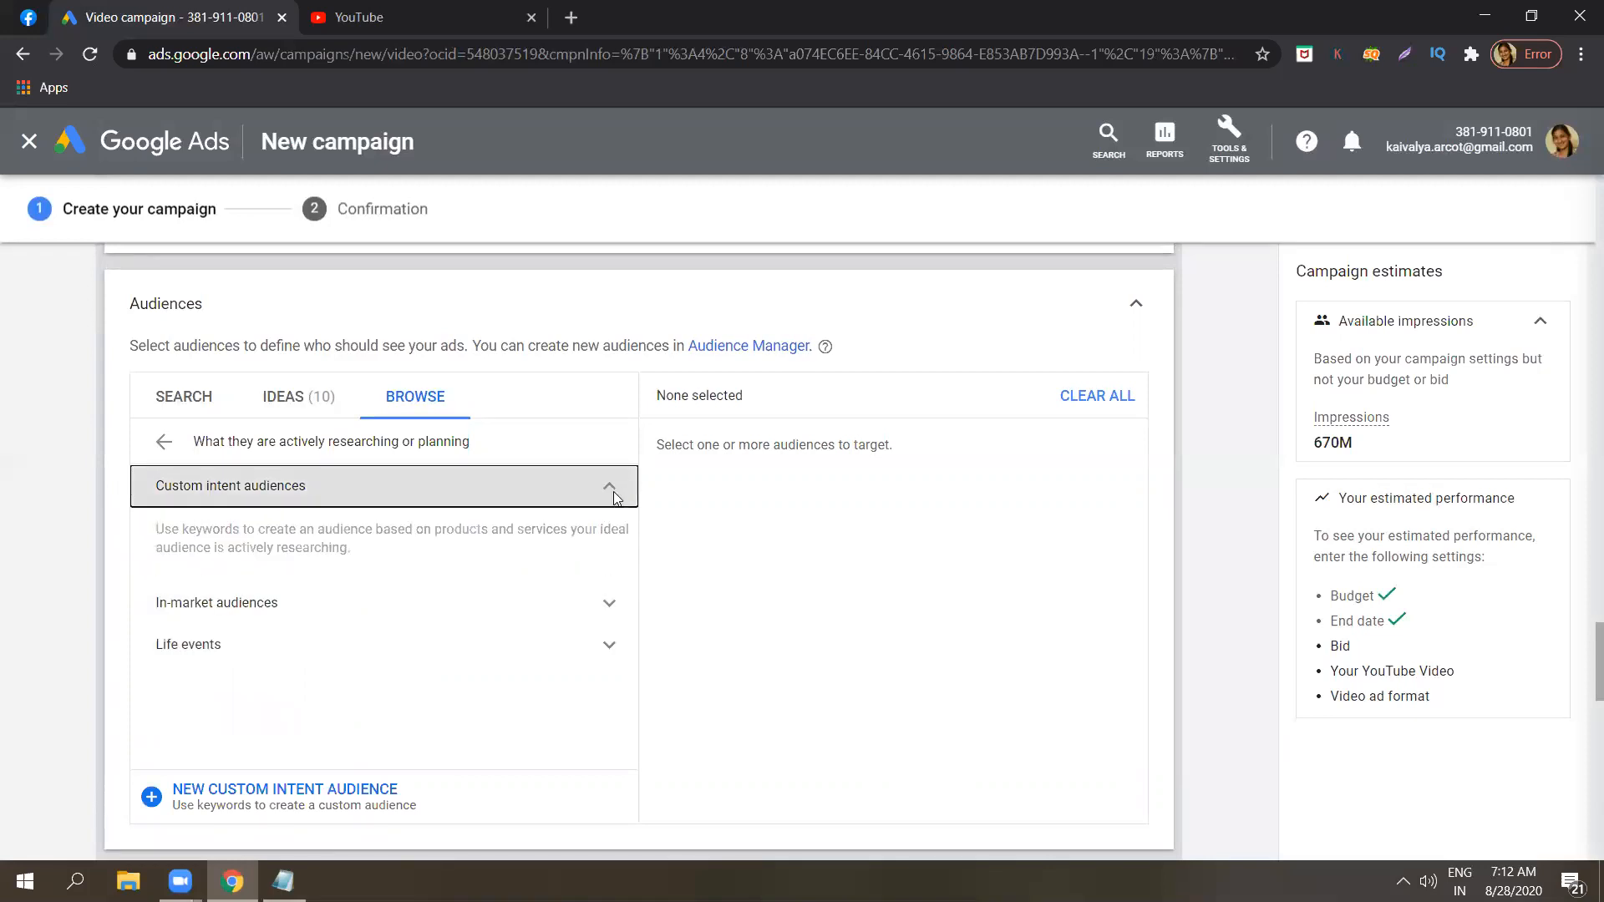
Highlight the description of custom intent audiences to read how keywords define an audience.
triple_click(539, 545)
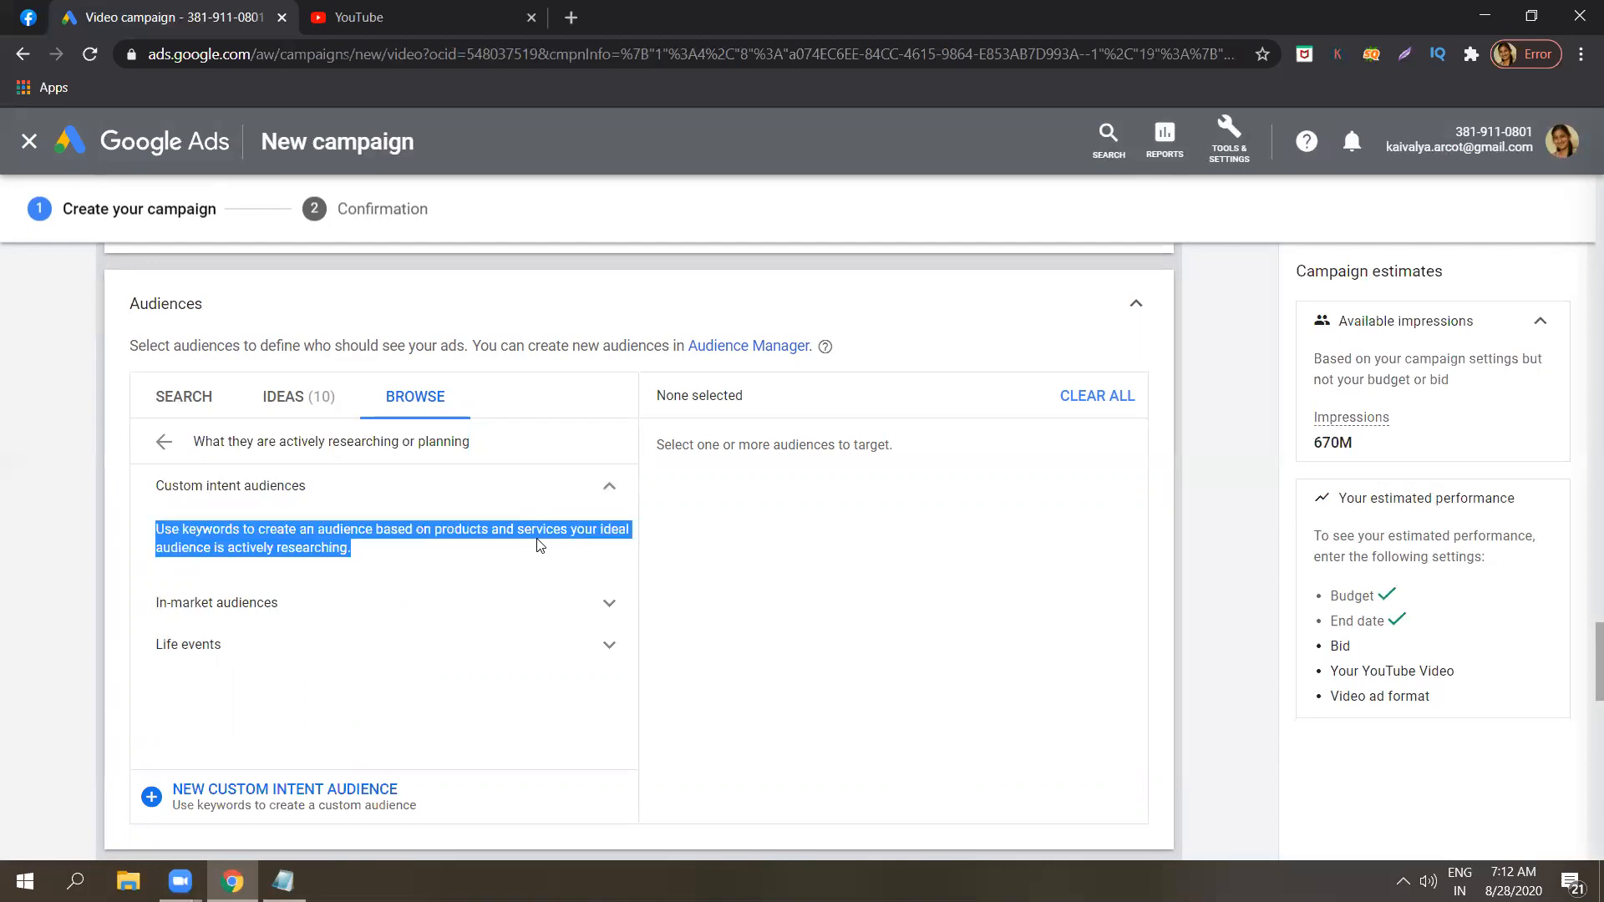
left_click(539, 545)
double_click(537, 534)
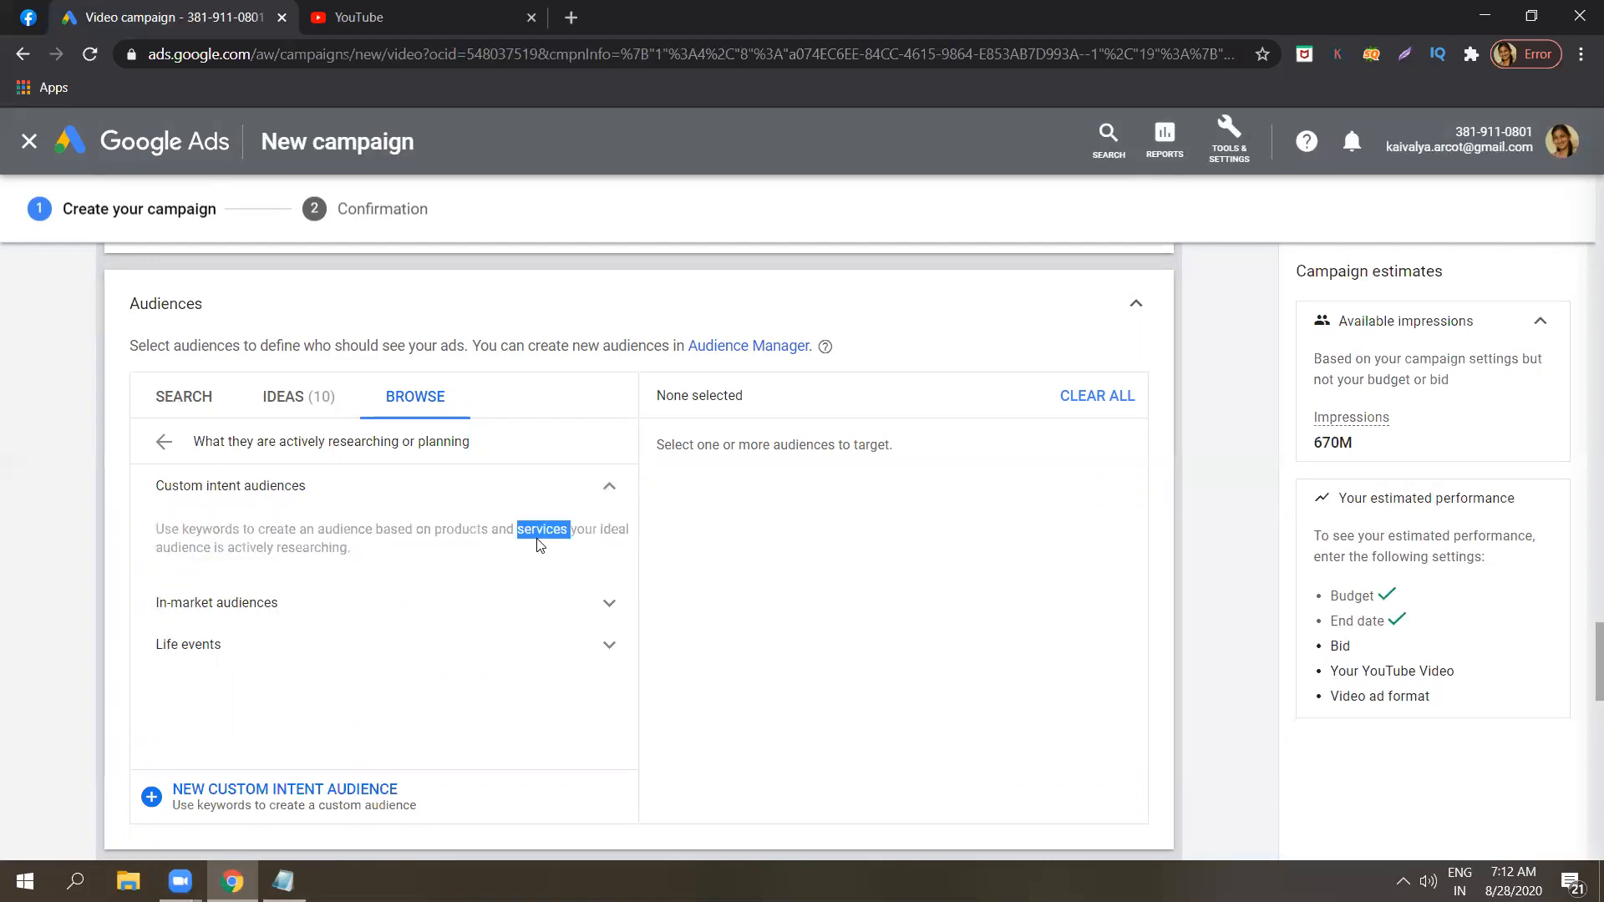
left_click(509, 532)
triple_click(509, 532)
left_click(509, 532)
triple_click(510, 532)
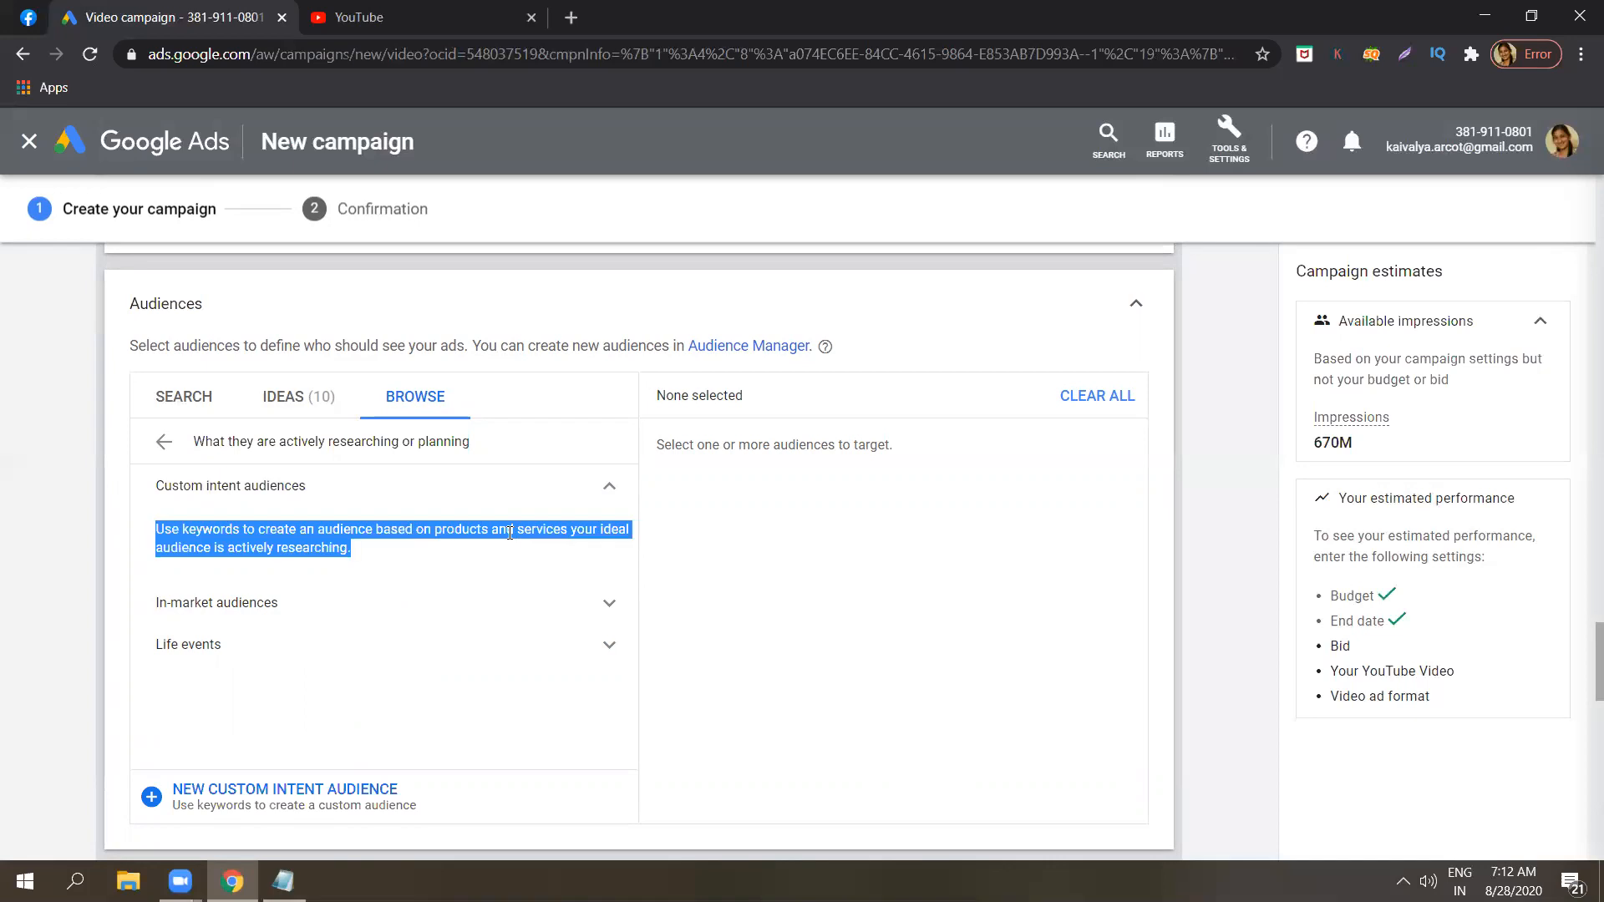
double_click(509, 532)
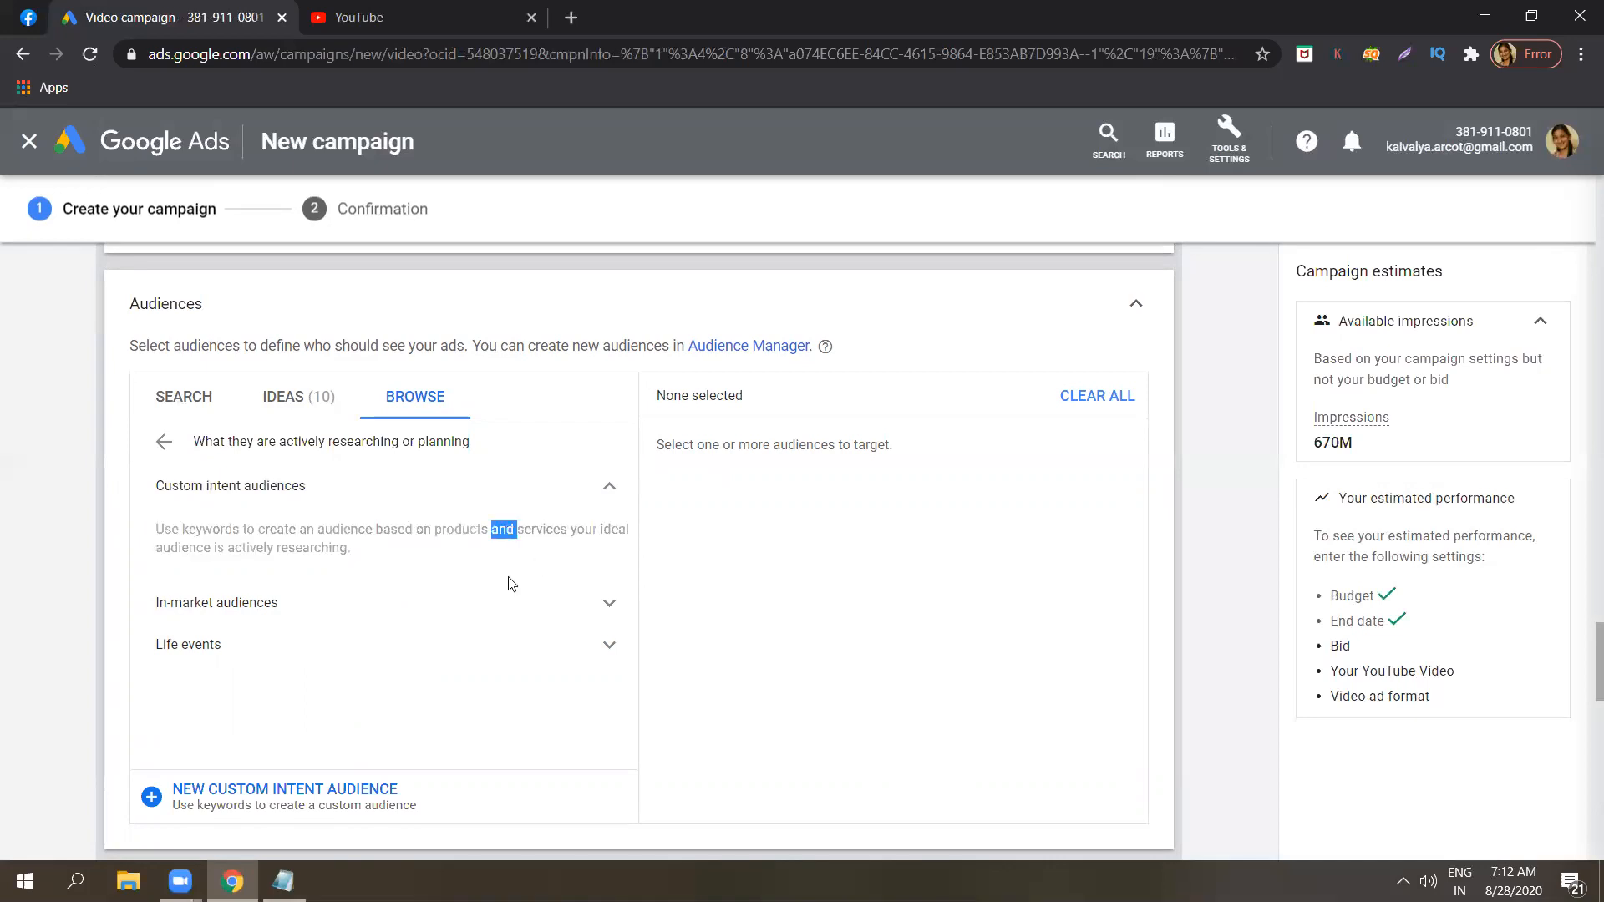
left_click(533, 545)
triple_click(349, 542)
left_click(349, 541)
triple_click(349, 542)
left_click(349, 541)
Expand In-market audiences and look through its categories, including the subcategories of Apparel & Accessories and Business & Industrial Products.
left_click(344, 614)
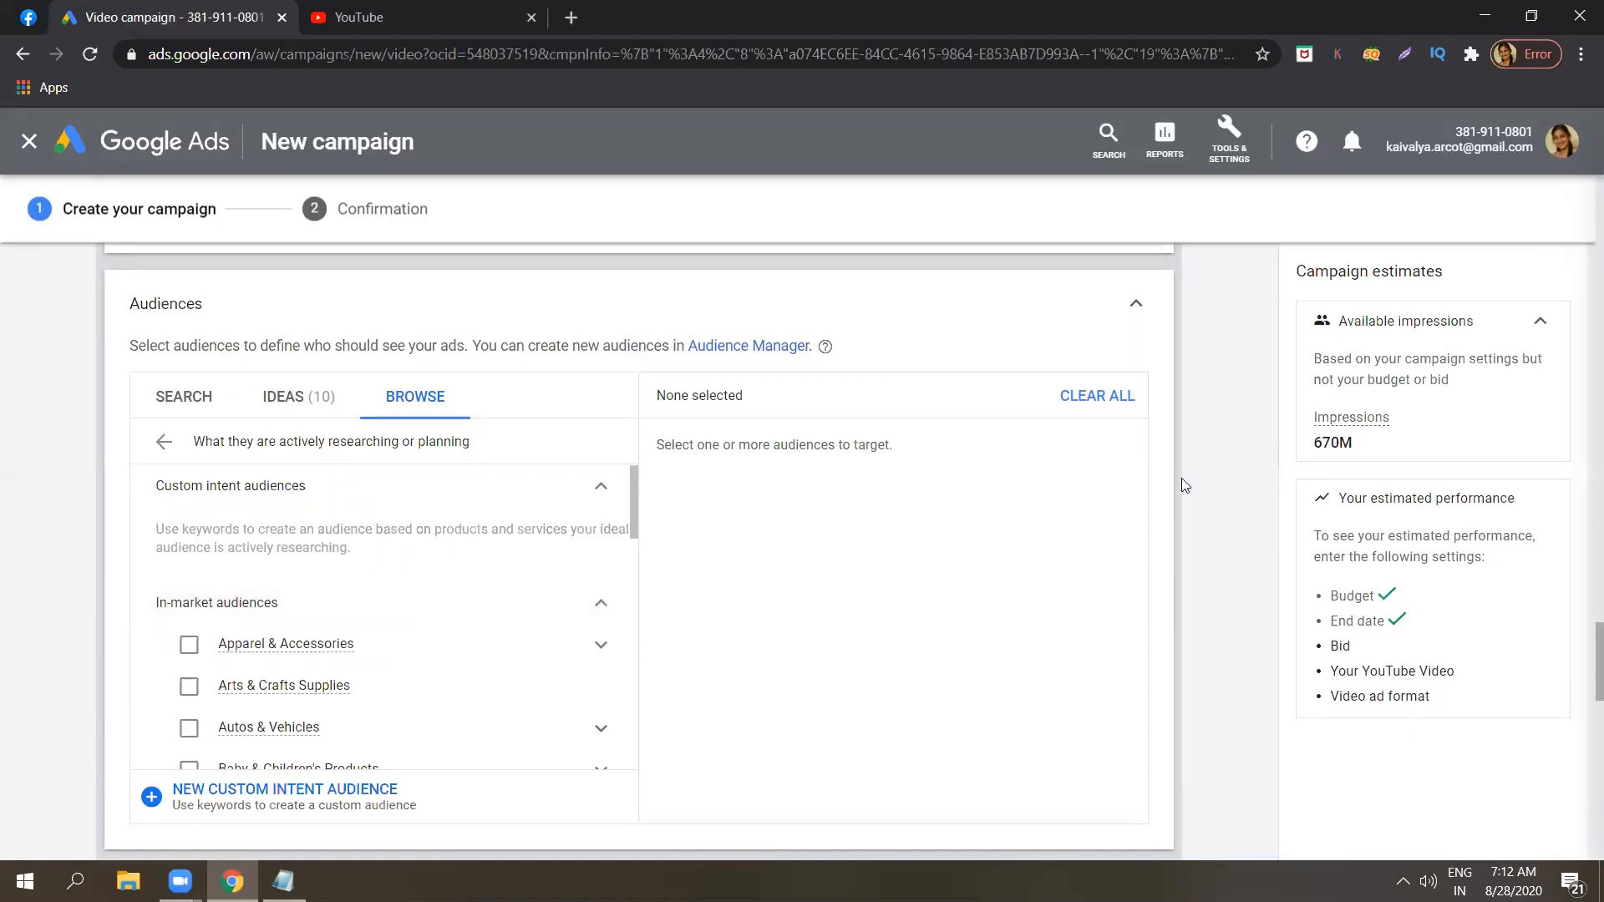
mouse_move(632, 526)
left_mouse_down()
mouse_move(617, 759)
mouse_move(643, 539)
mouse_move(644, 554)
left_mouse_up()
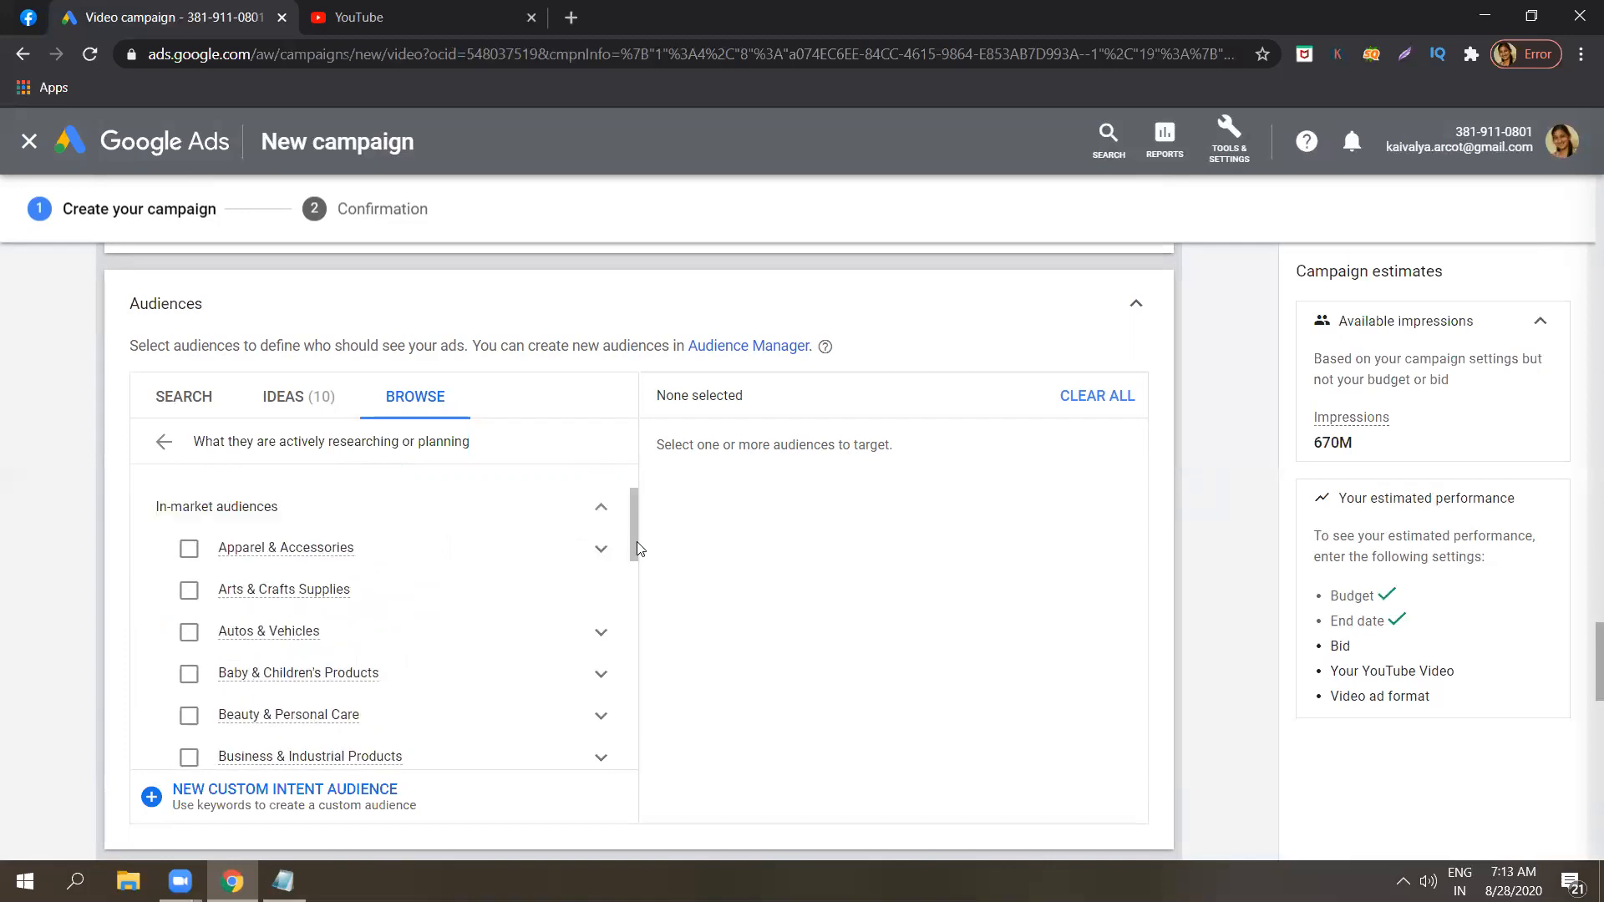
left_click(613, 555)
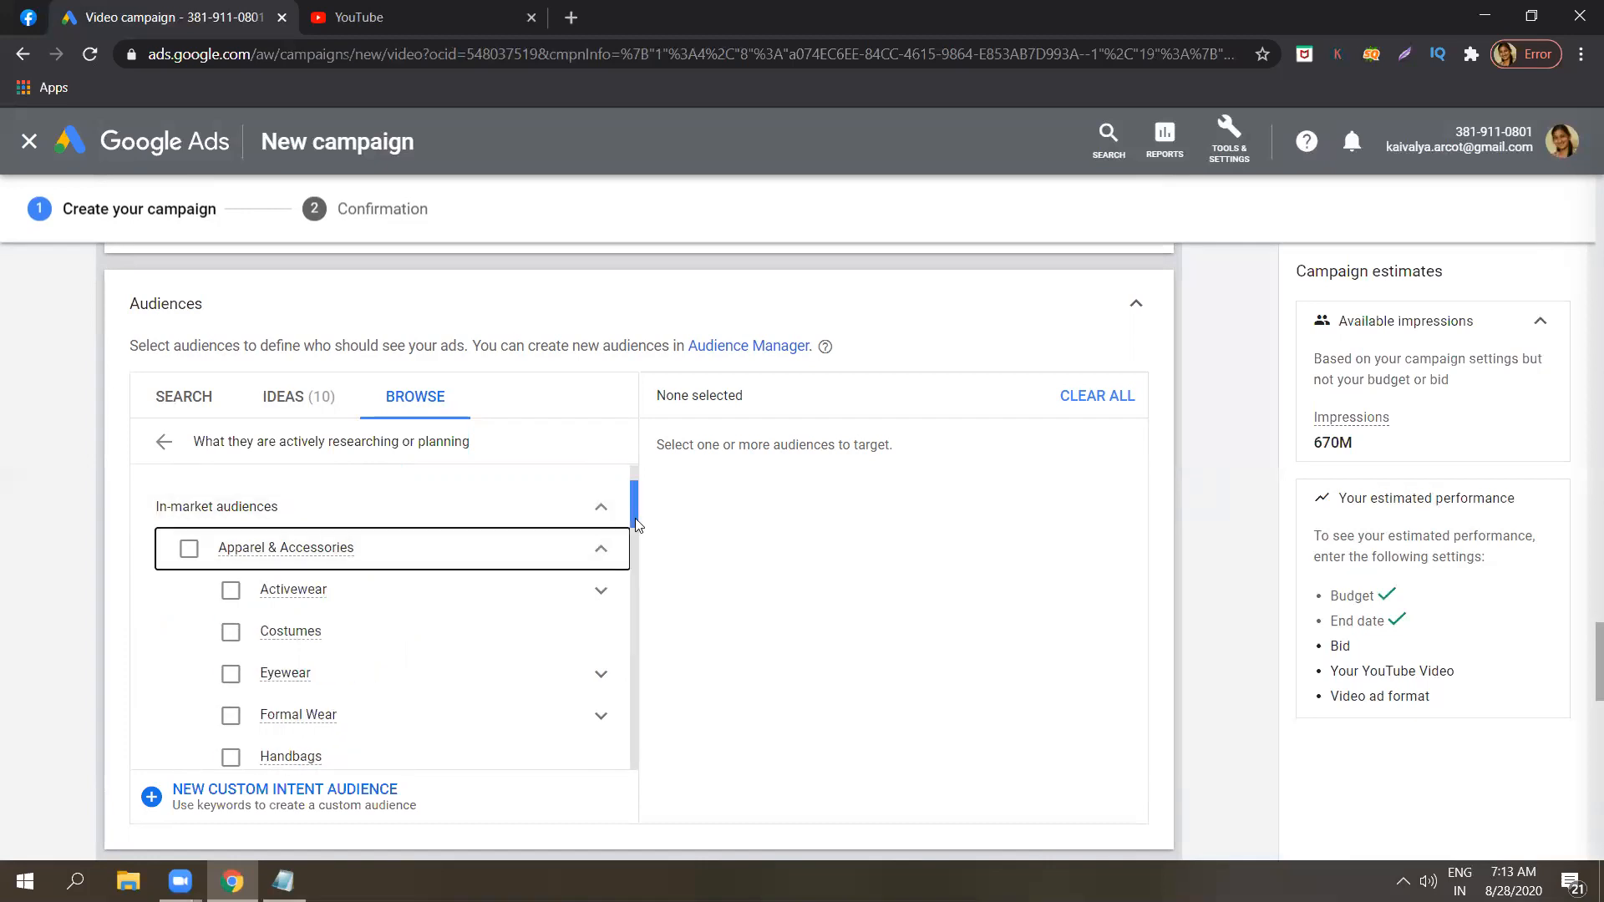
left_click(595, 549)
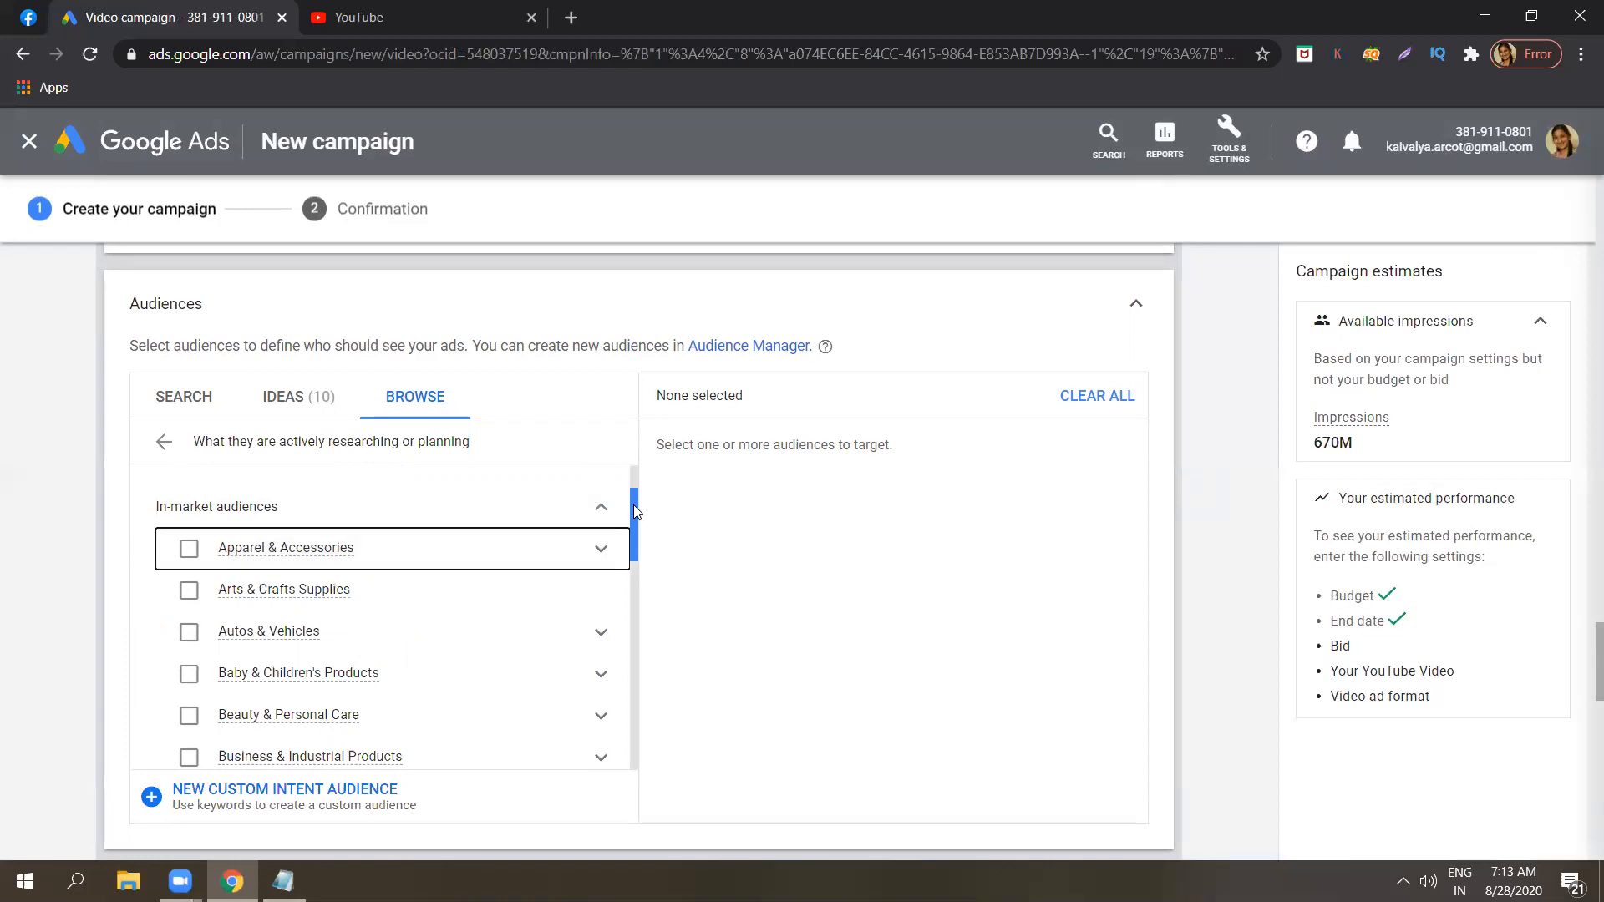
left_click_drag(631, 531, 633, 556)
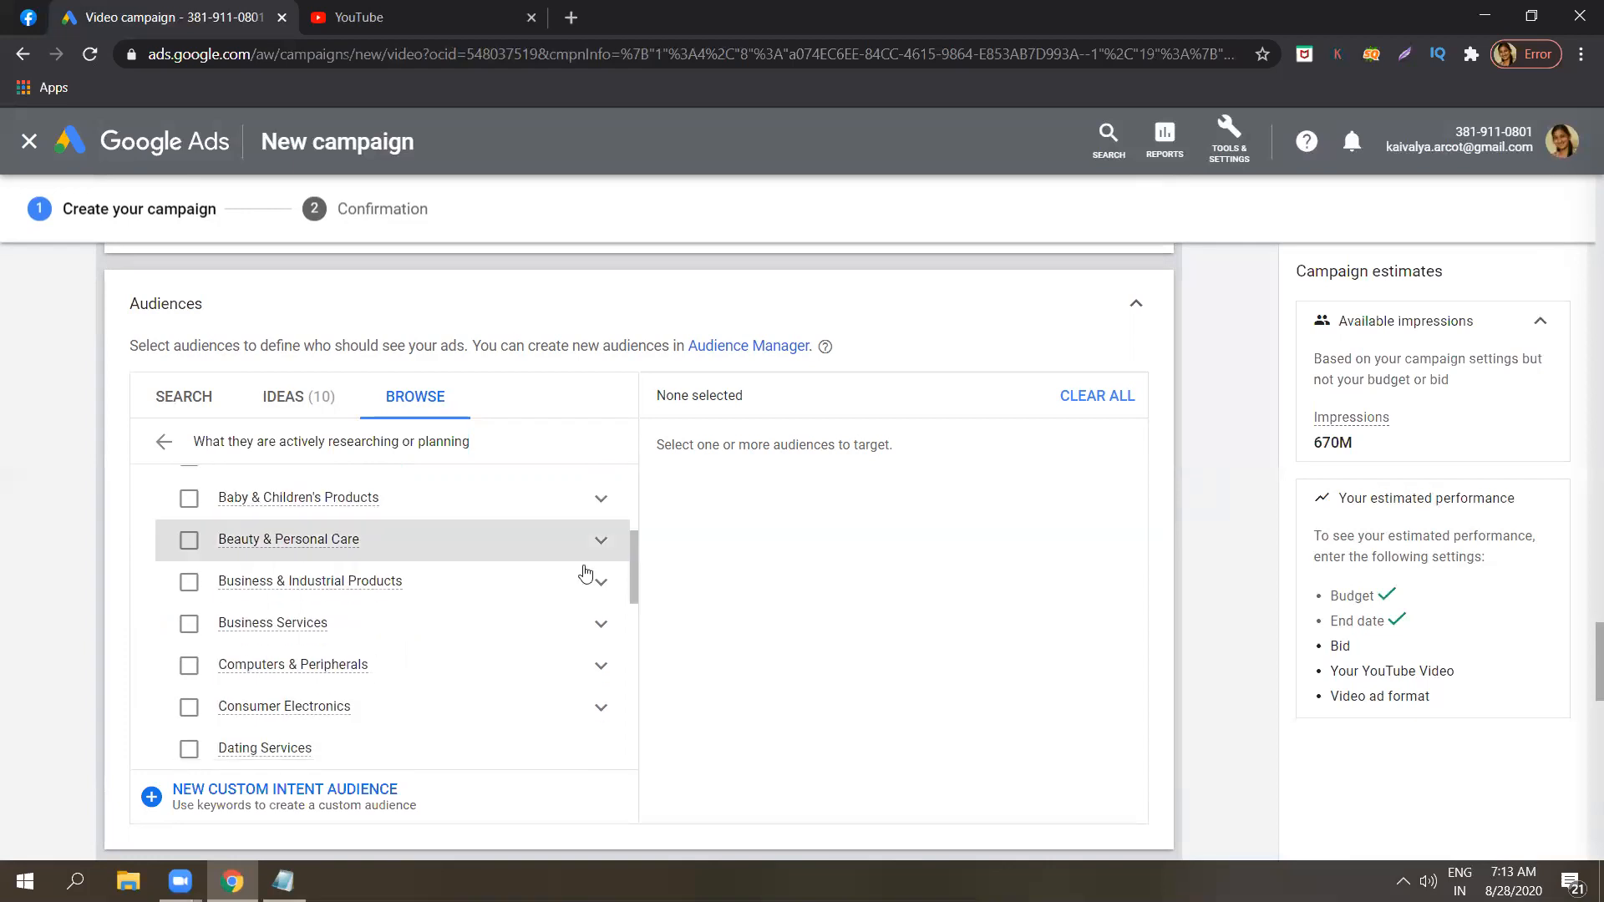
left_click(602, 580)
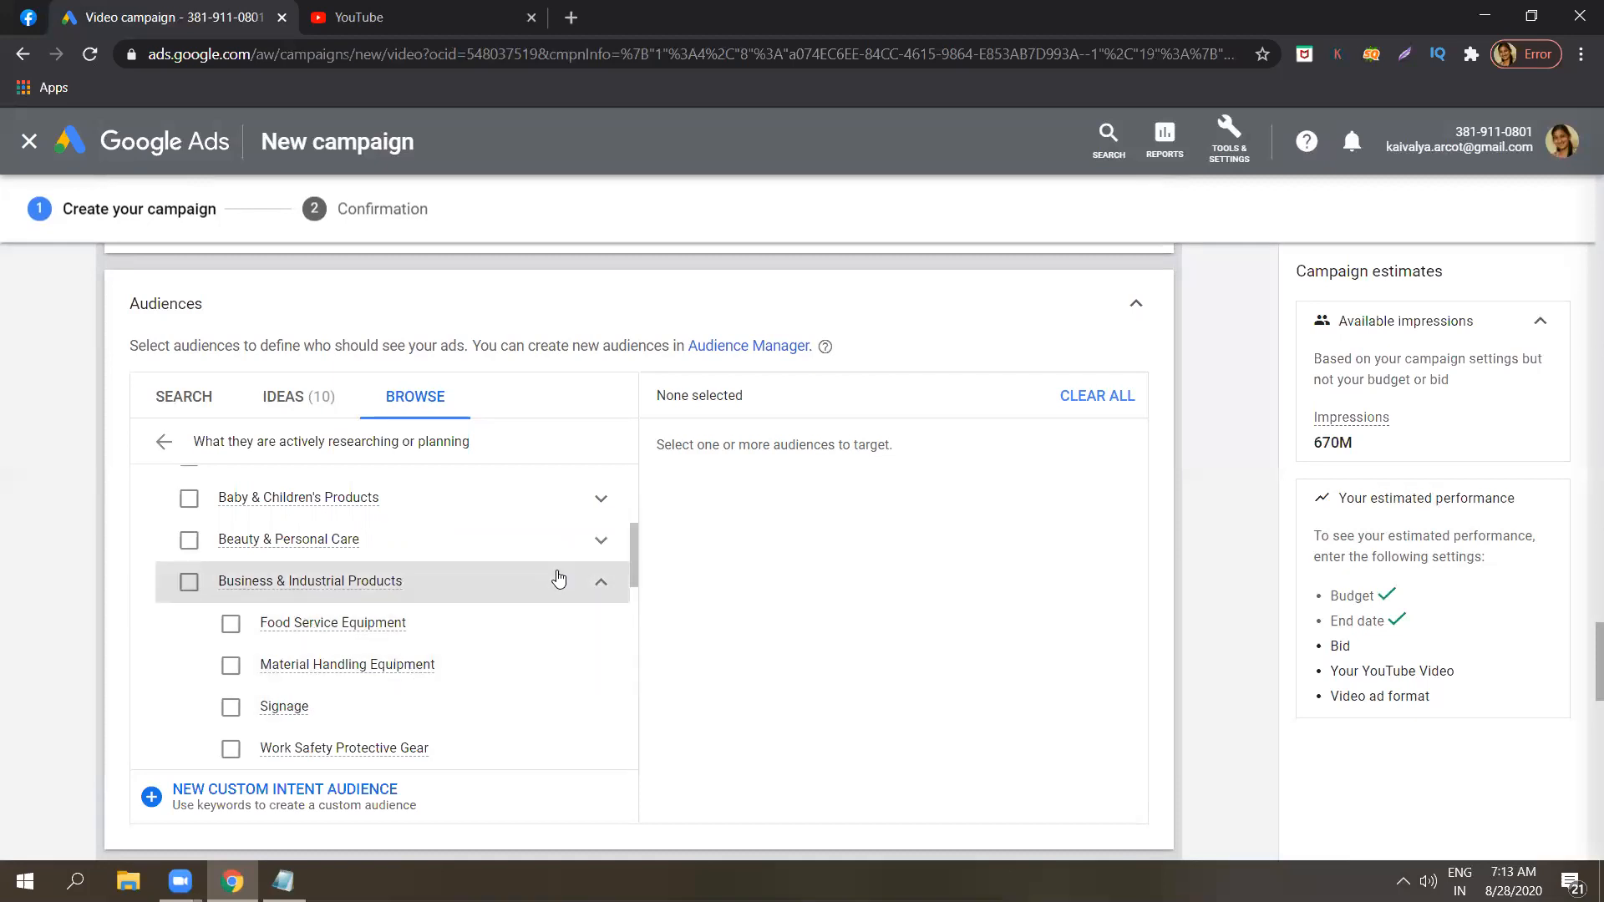
left_click(603, 582)
left_click_drag(634, 571, 624, 748)
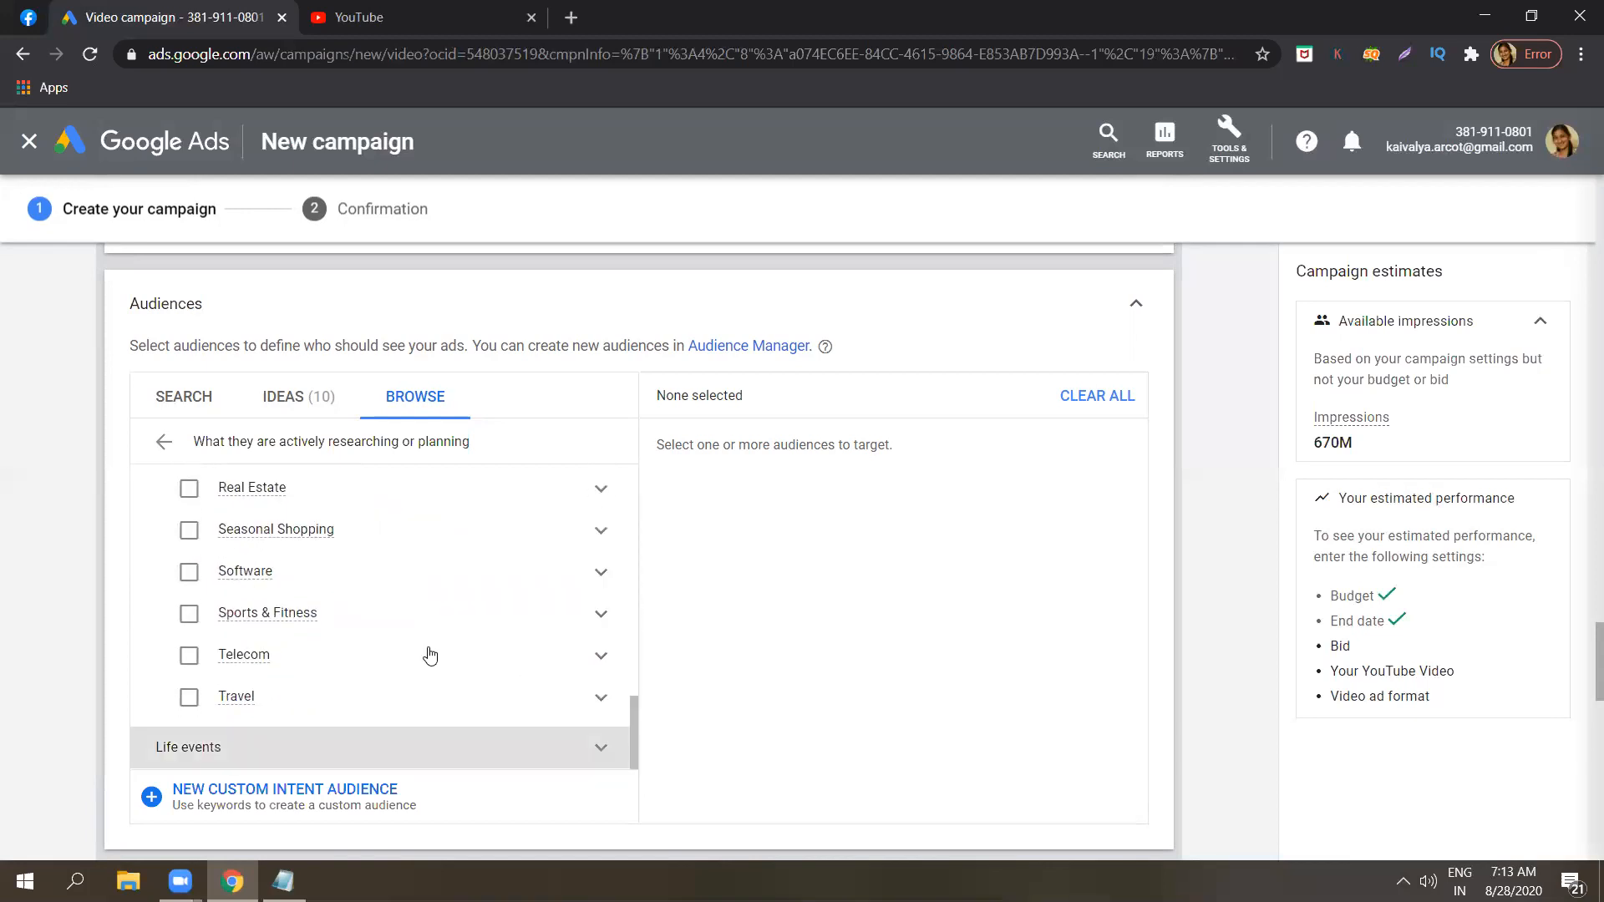
Return to the main audience categories and look at the audience ideas and search views.
left_click(167, 445)
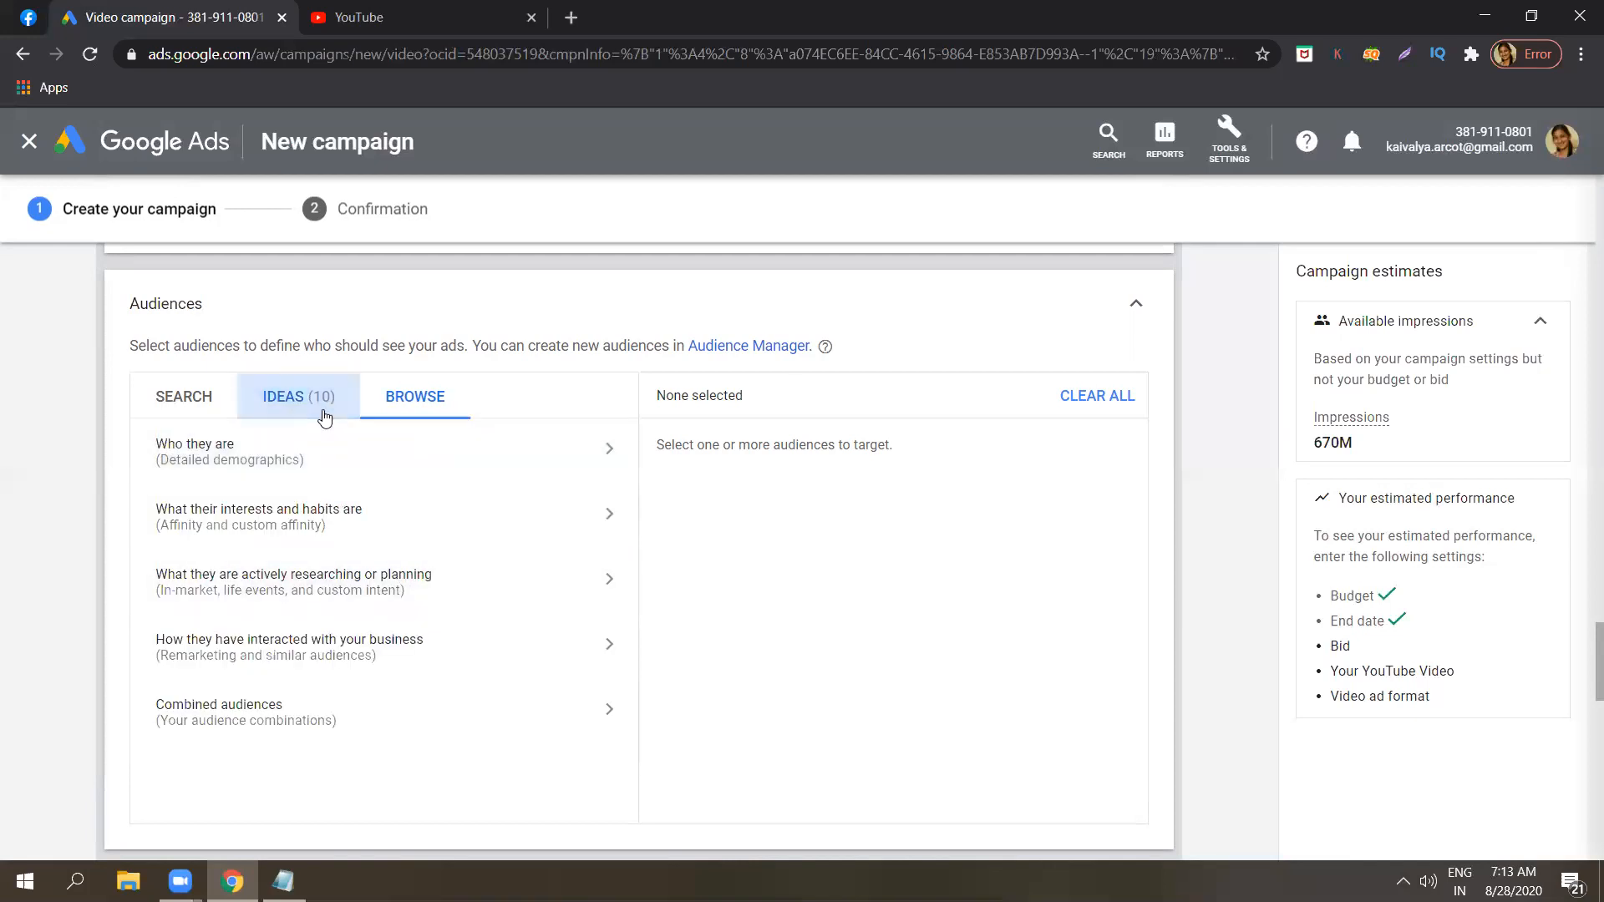
left_click(324, 415)
left_click(202, 395)
left_click(417, 407)
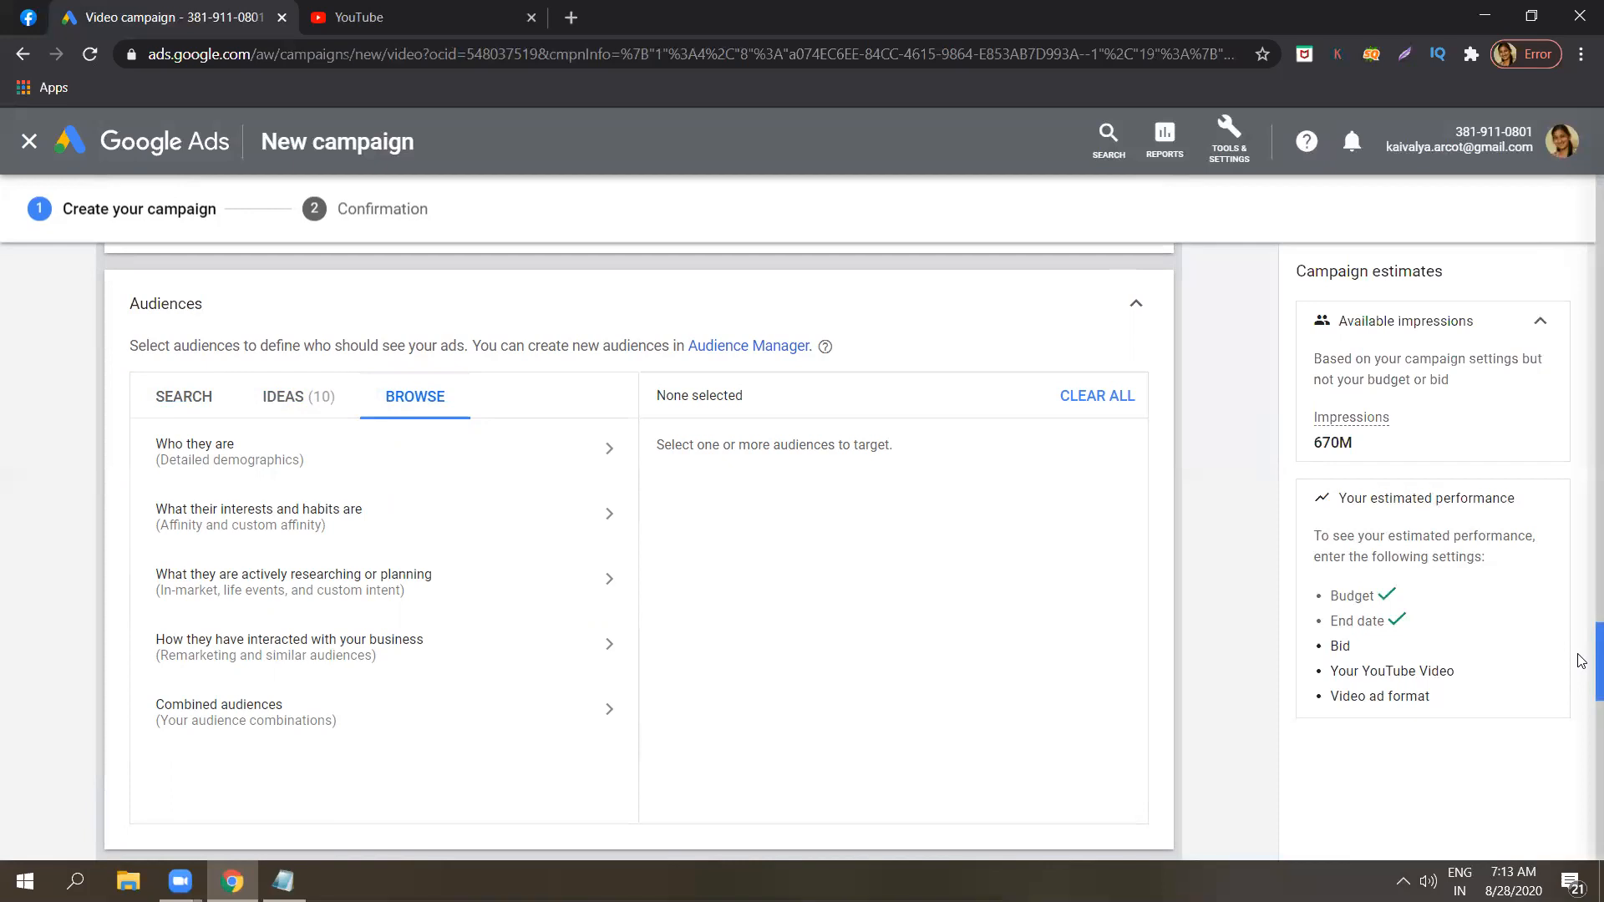
Review the Keywords and Topics options of the content targeting, collapsing each section after viewing it.
scroll(1581, 669, "down", 3)
scroll(1581, 724, "down", 5)
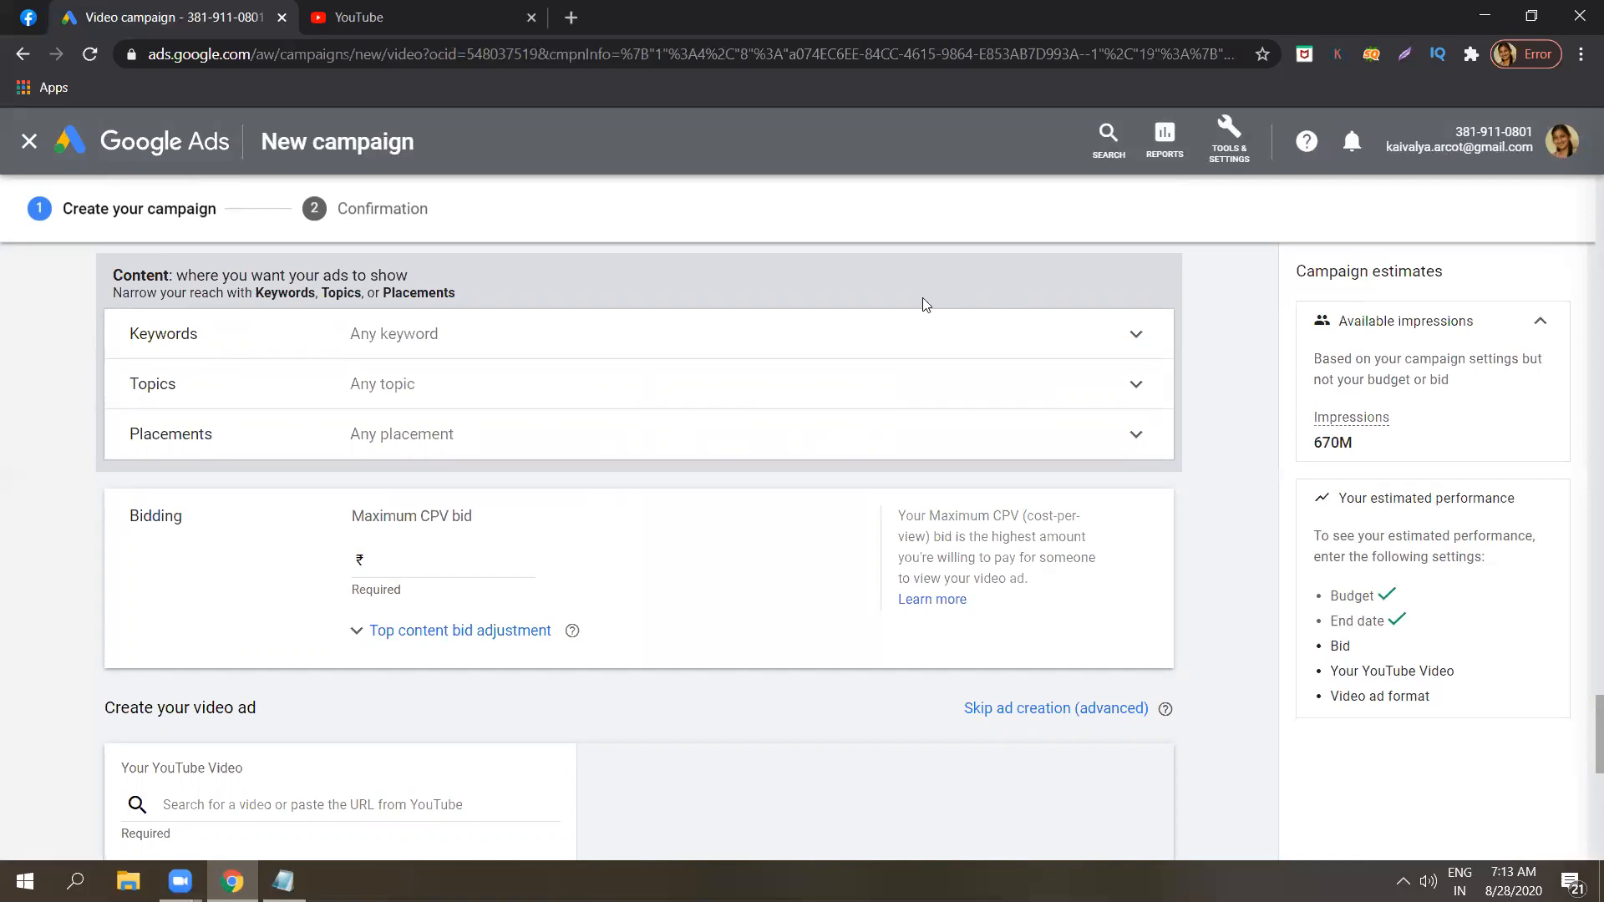
left_click(843, 331)
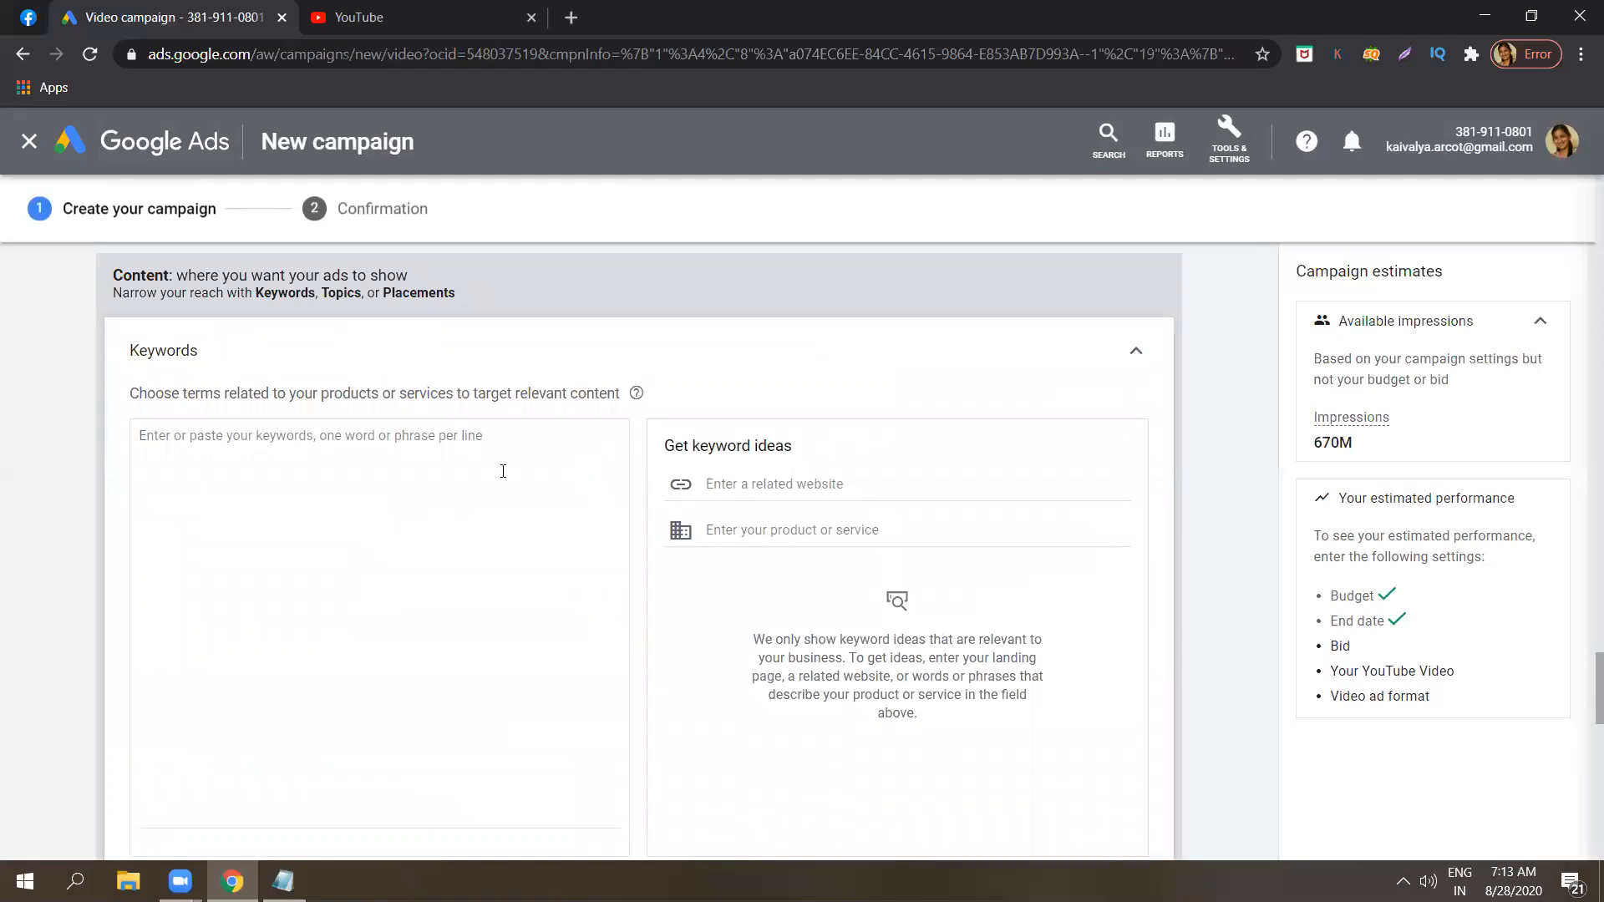
left_click(1143, 351)
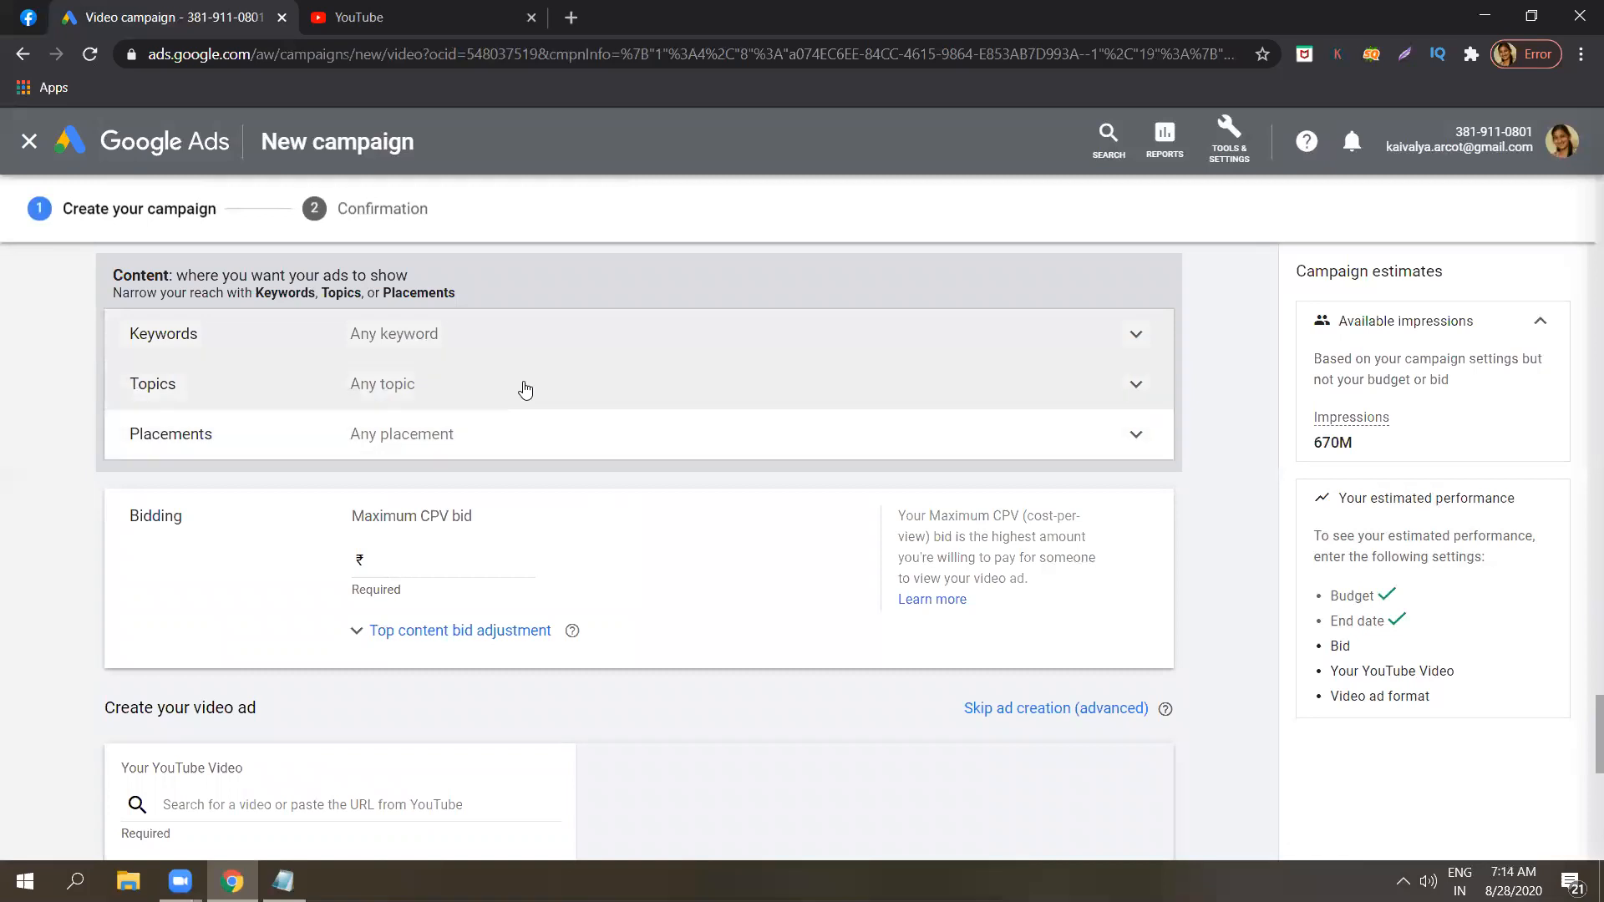
left_click(524, 389)
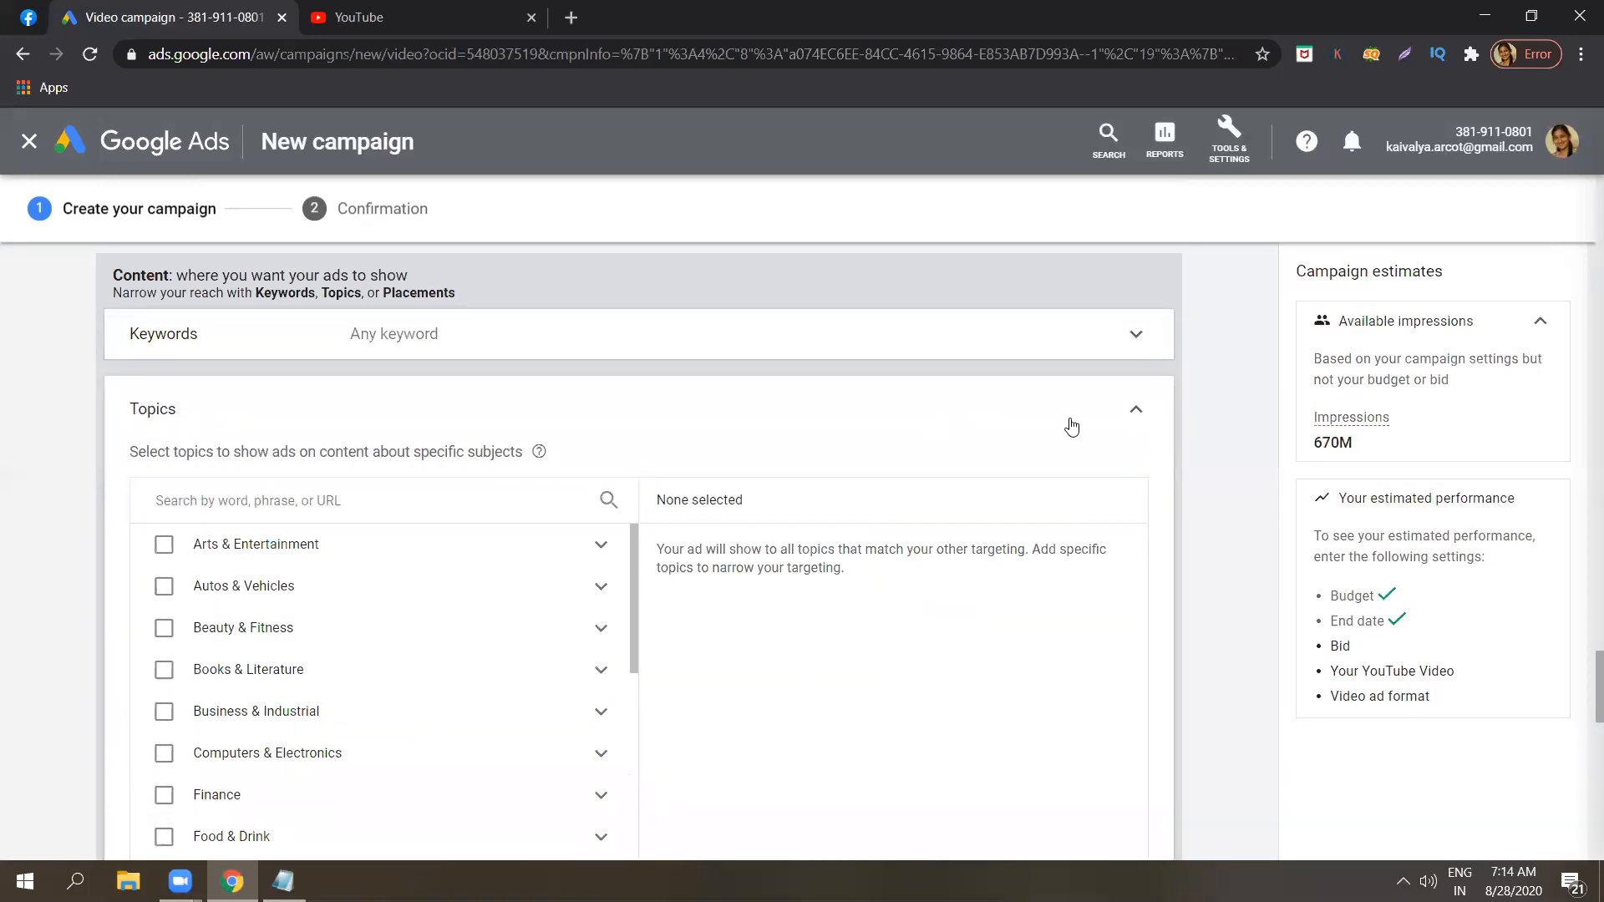
left_click(1147, 416)
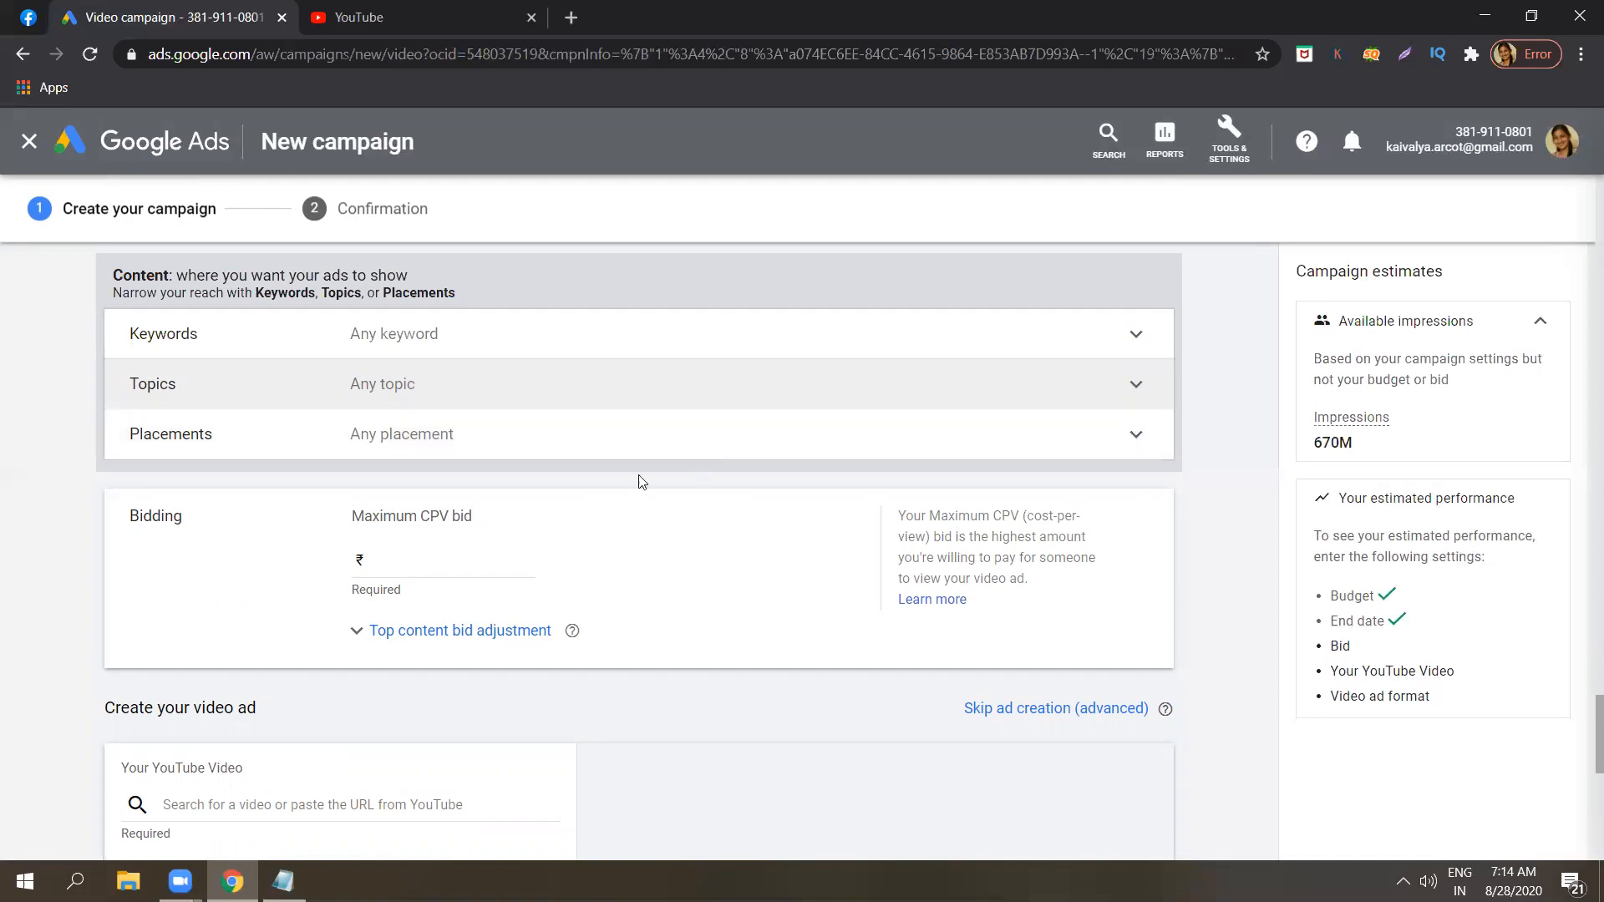
Set the ad group's maximum CPV bid to ₹10.00.
left_click(419, 558)
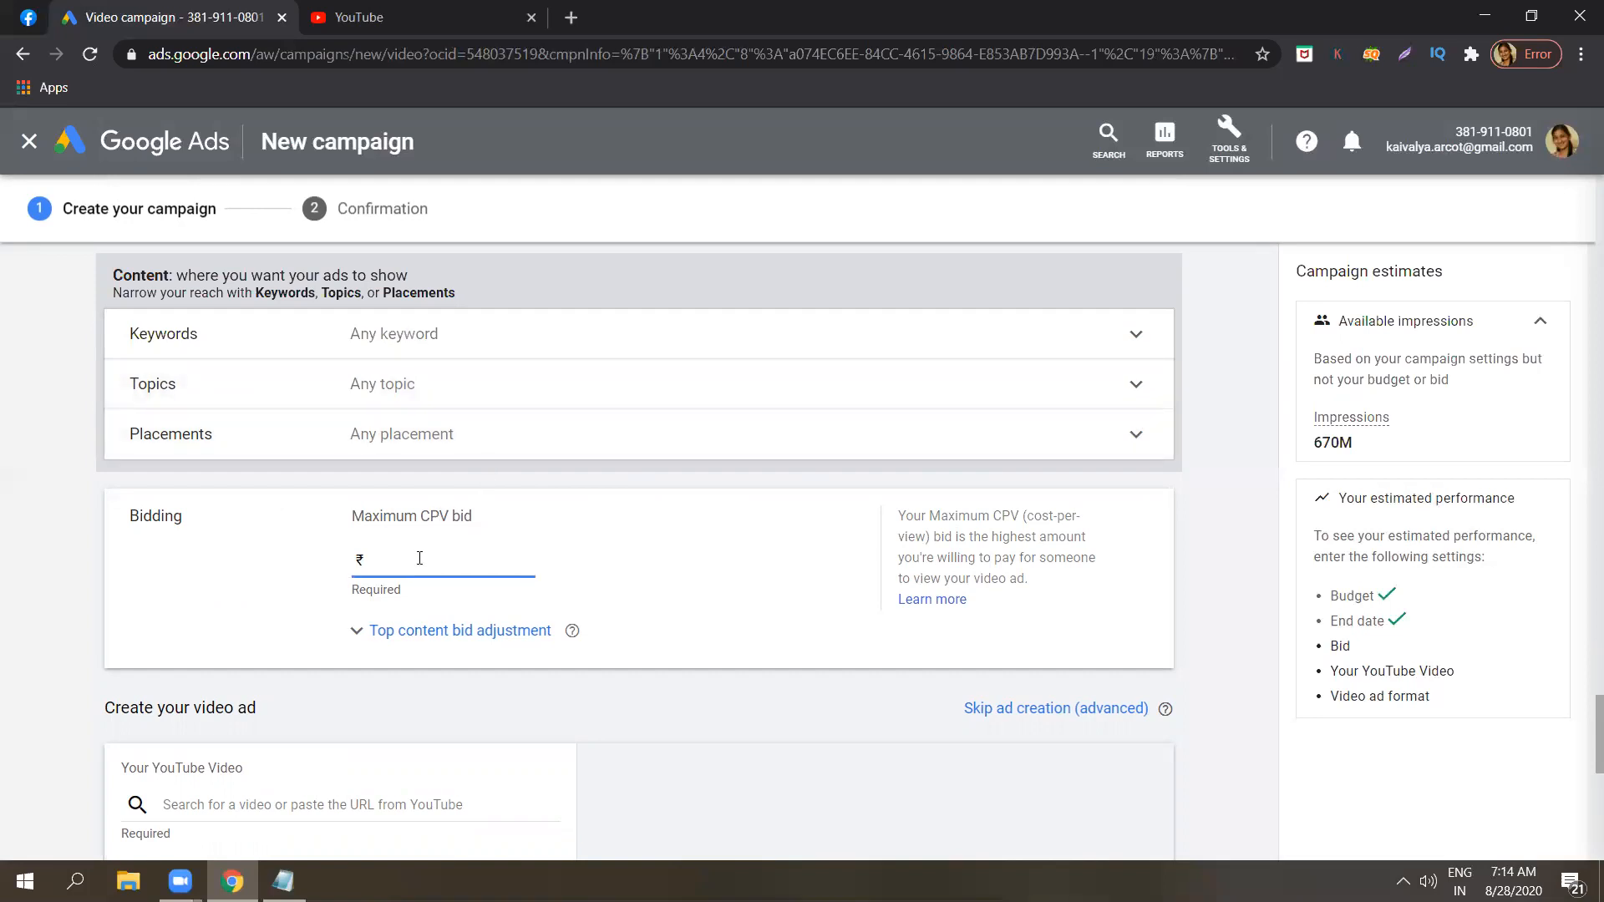
type("10.00")
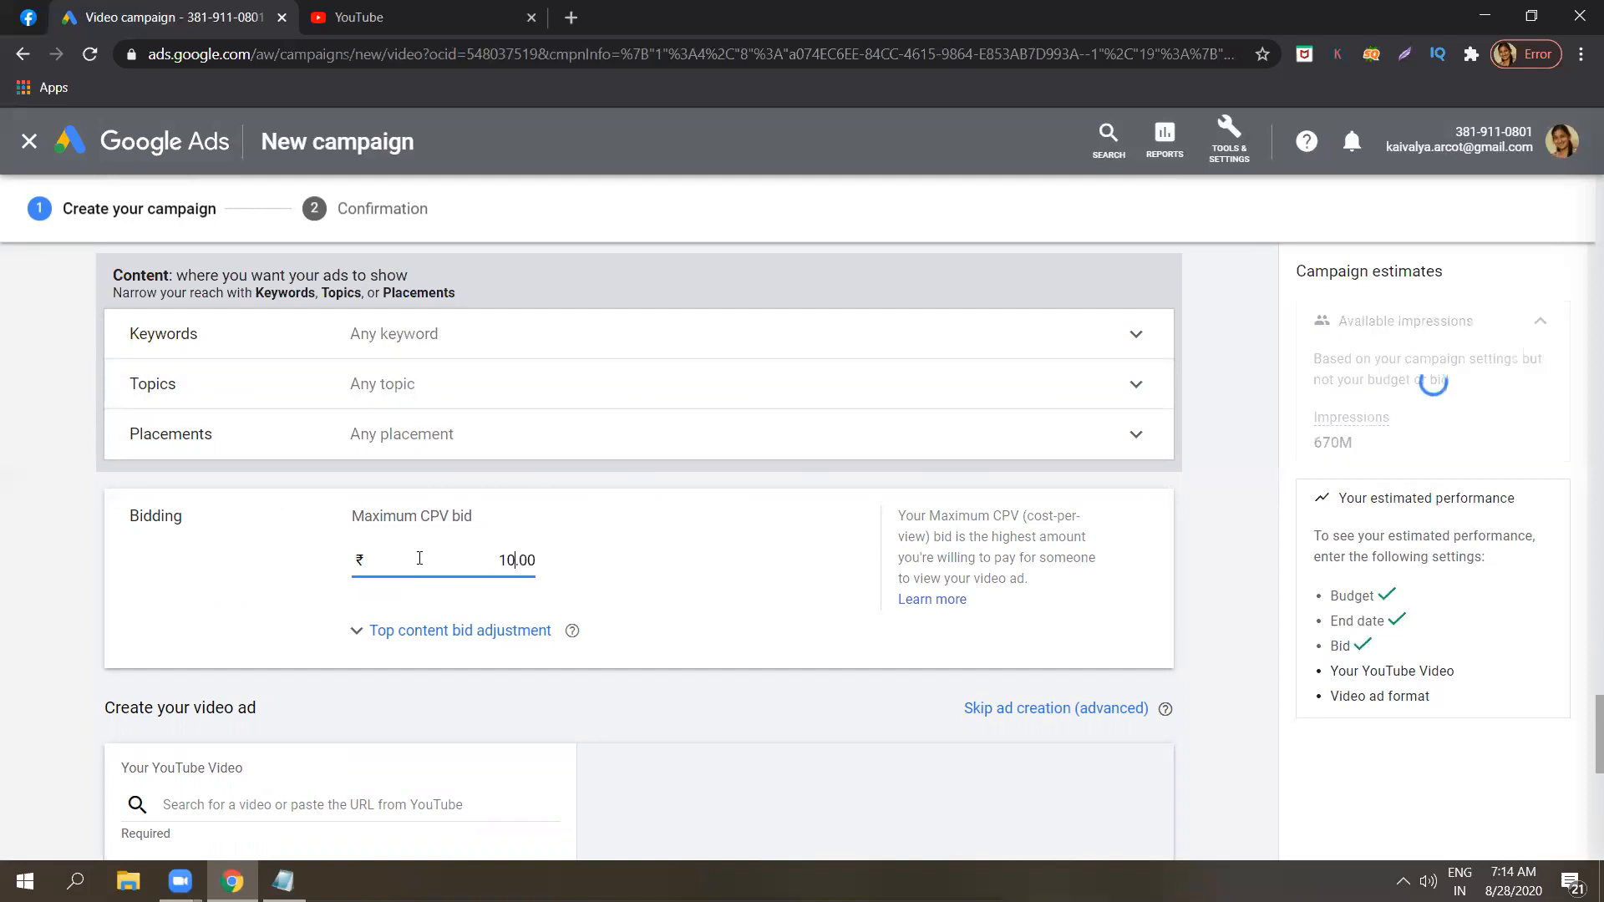
Commit the maximum CPV bid and activate the YouTube video search field in the video ad creation section.
left_click(1243, 507)
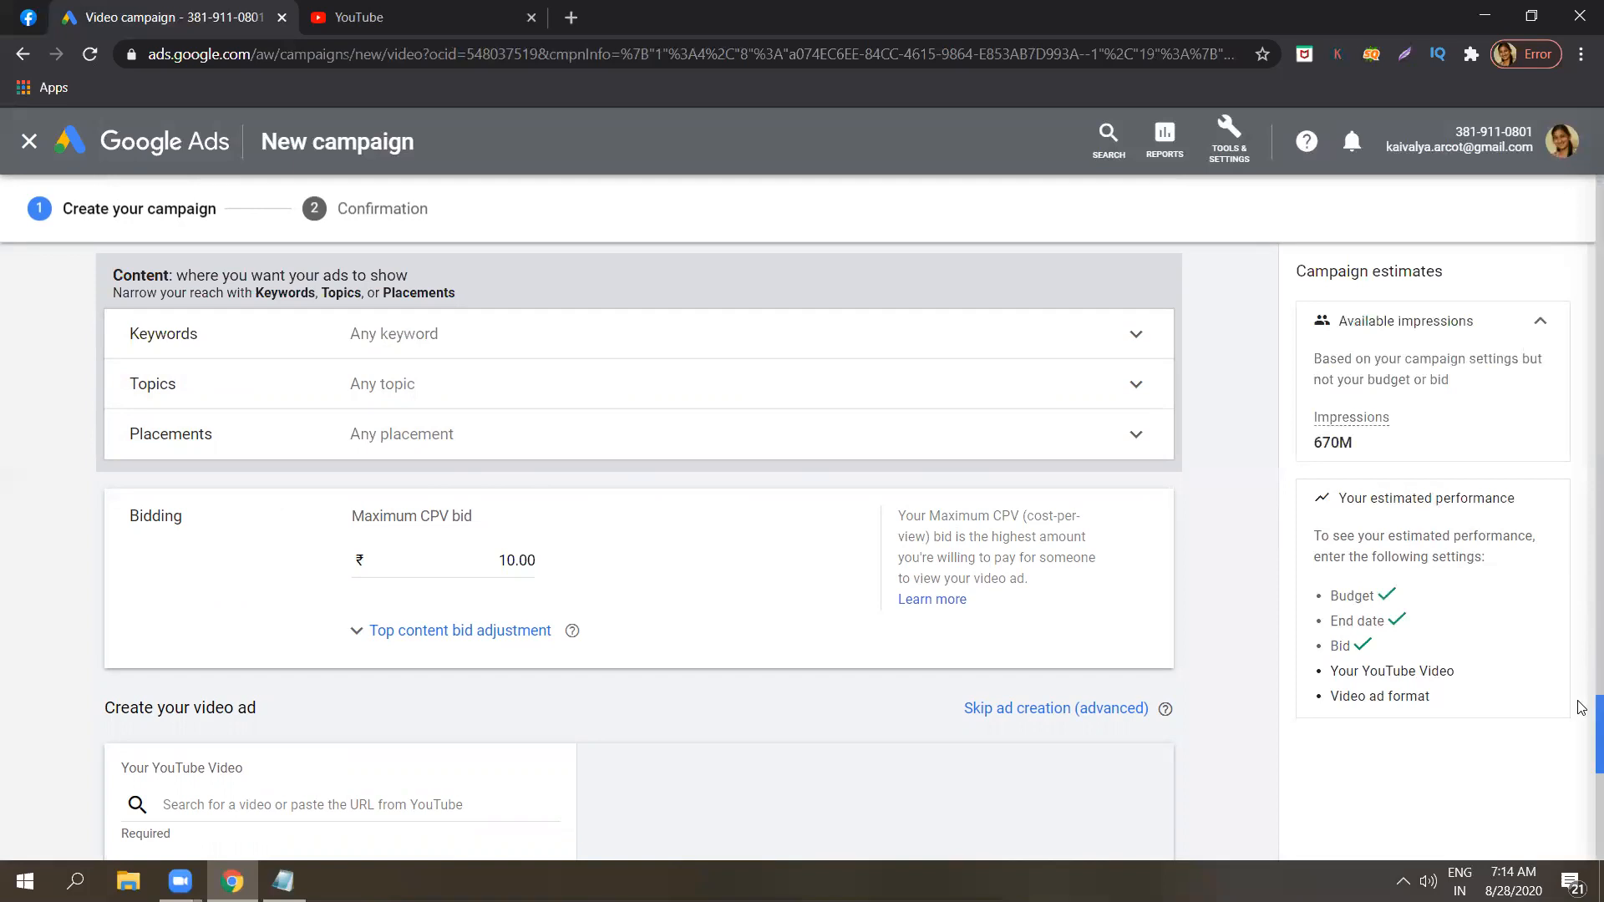
scroll(1581, 714, "down", 2)
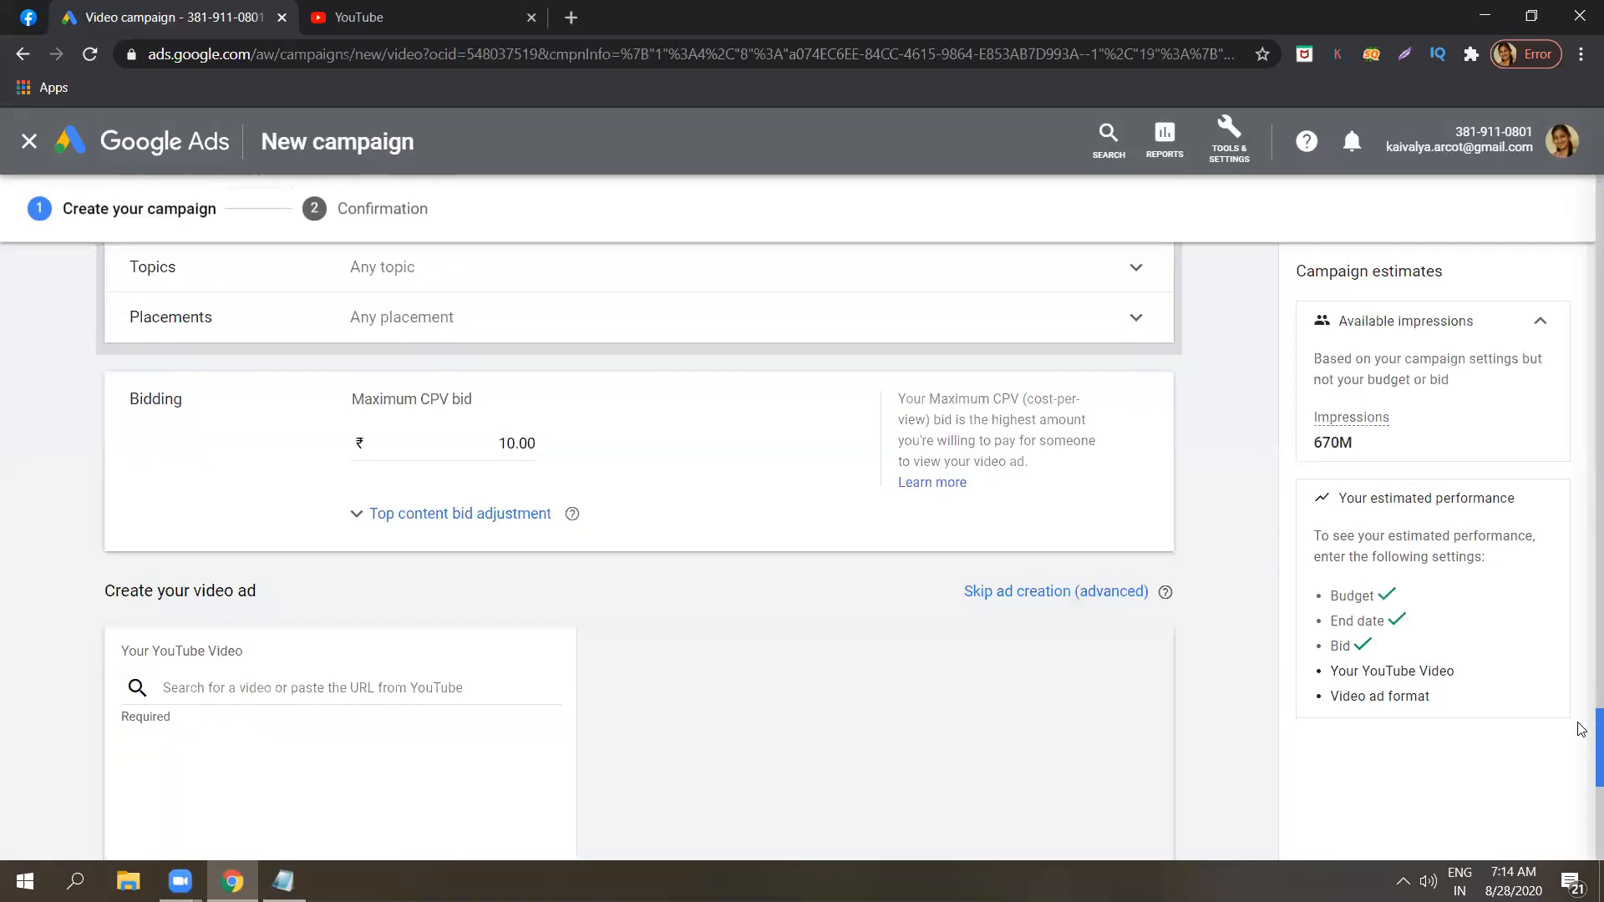
scroll(1579, 739, "down", 1)
scroll(1579, 722, "up", 3)
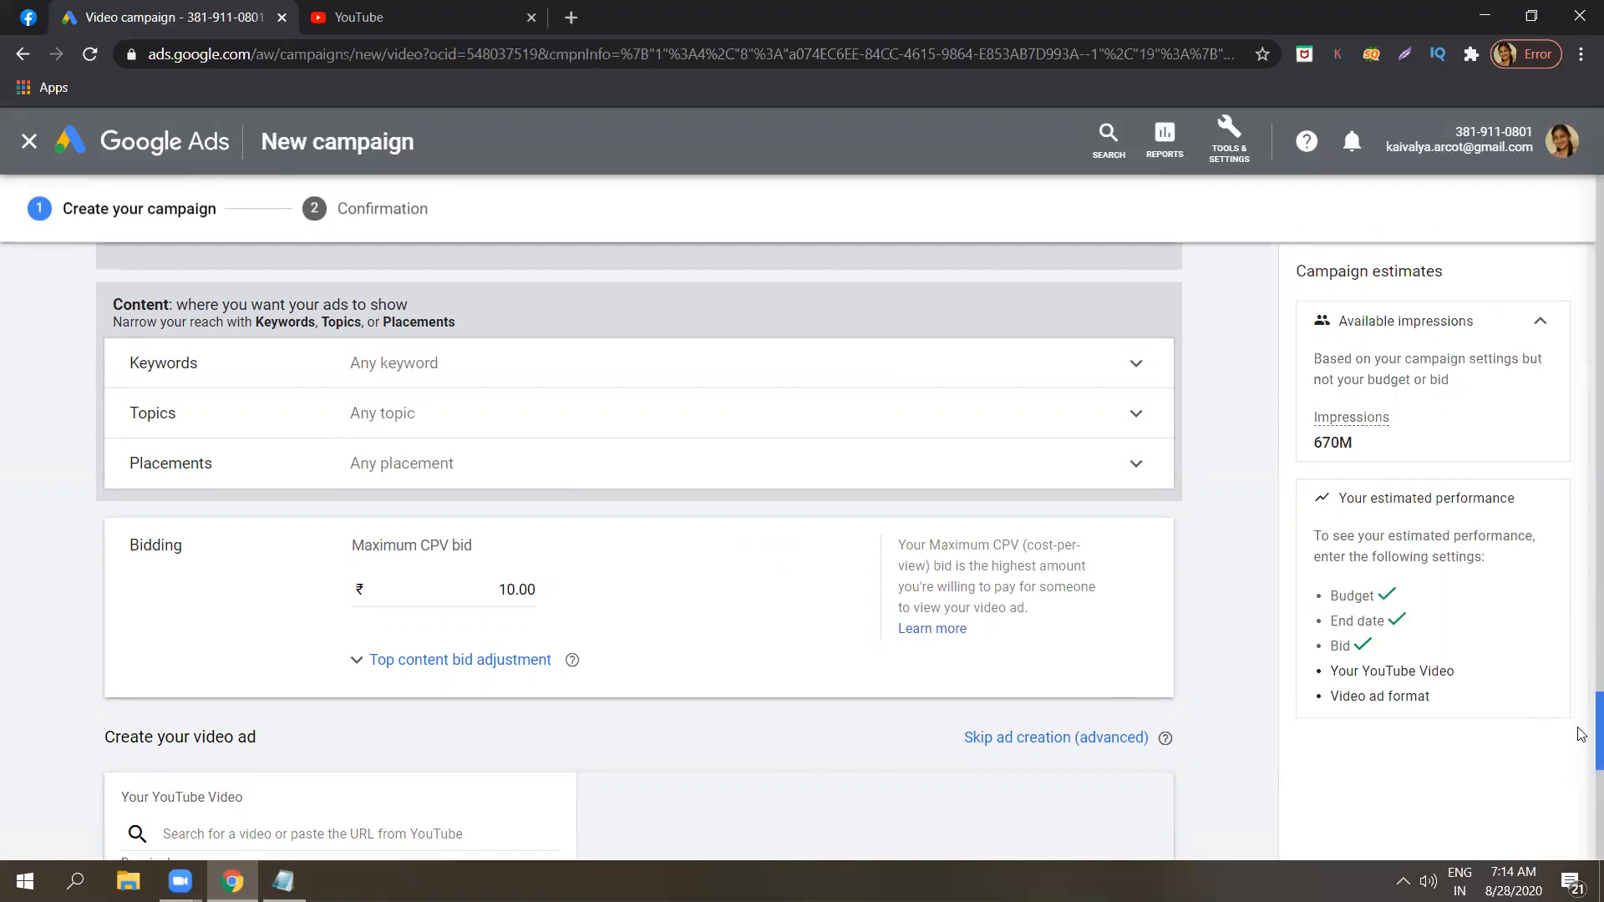
scroll(1581, 743, "down", 2)
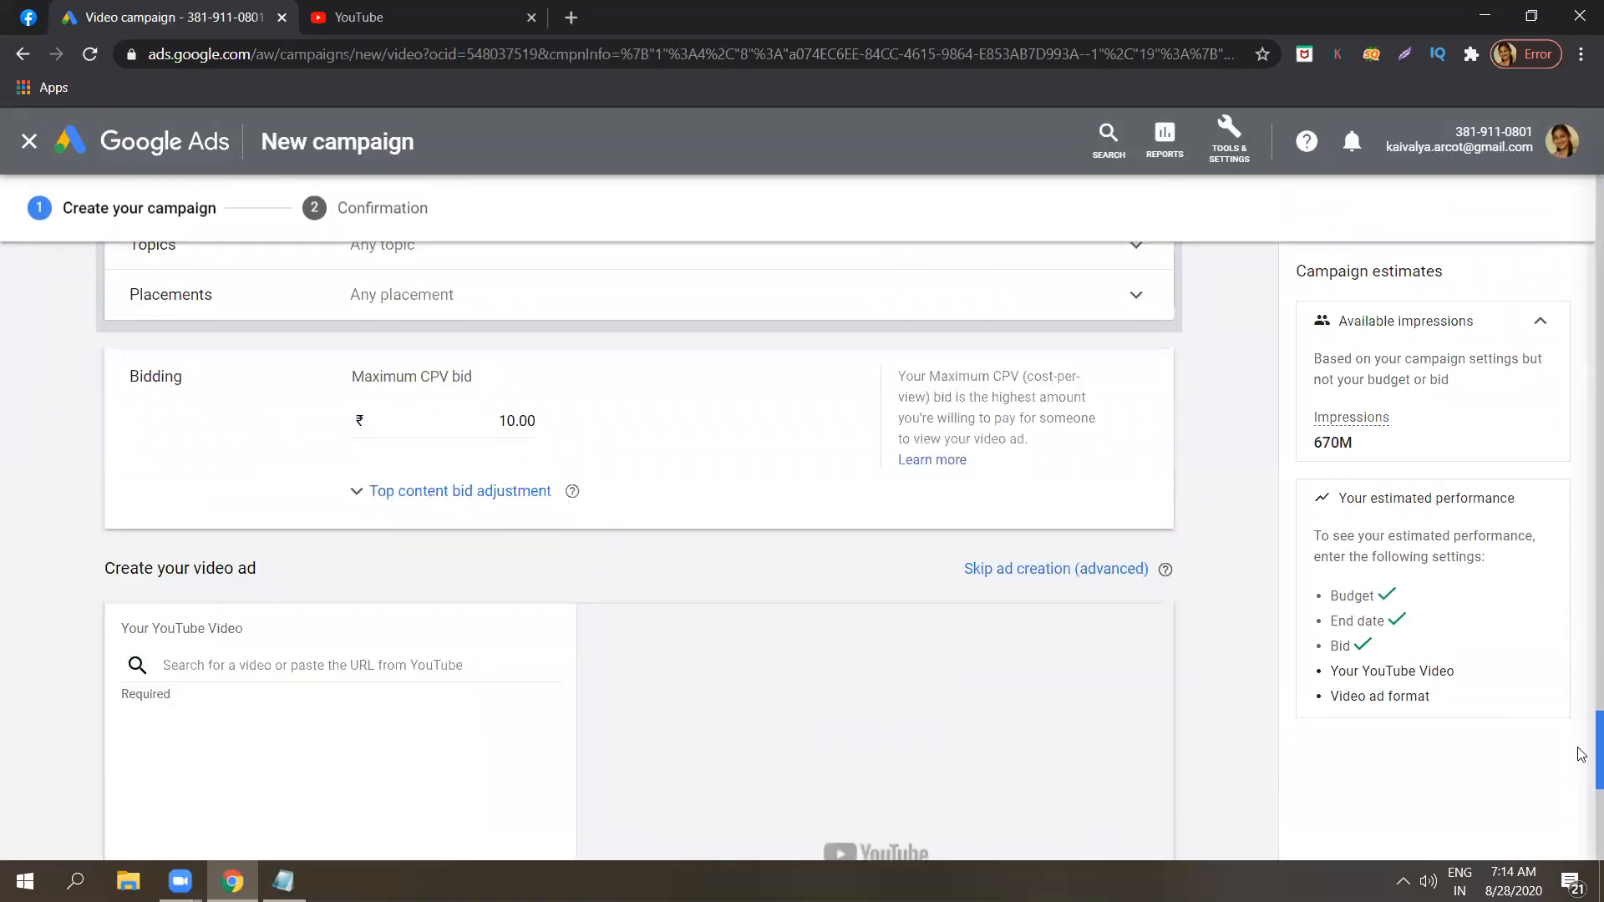
scroll(1581, 754, "down", 3)
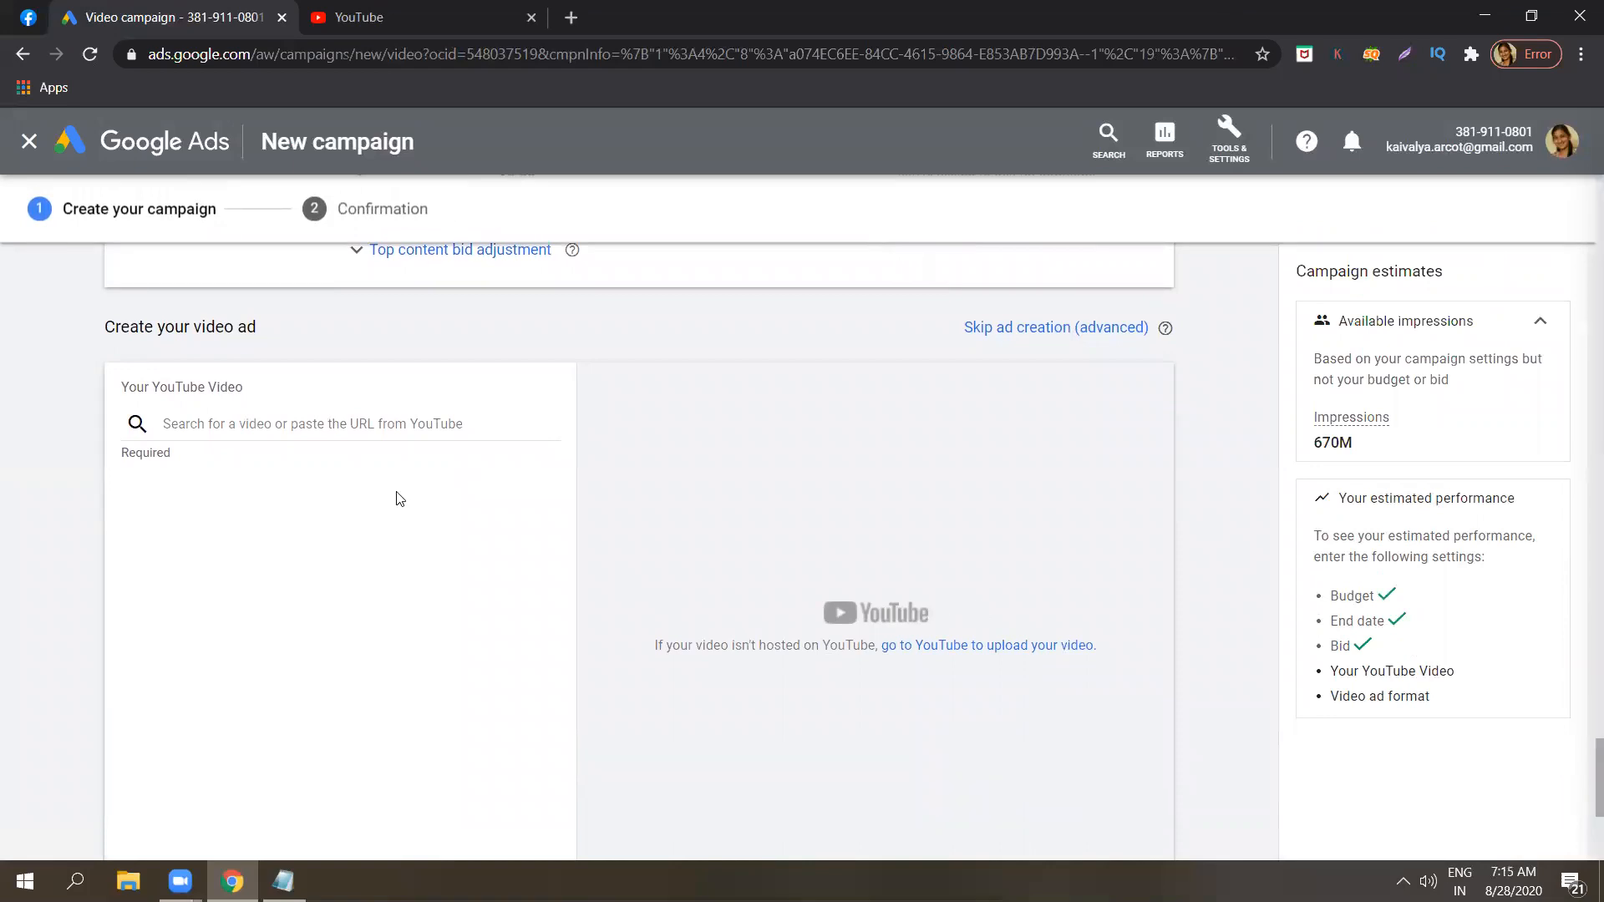
left_click(392, 424)
Switch to YouTube and search for "odmt kannada".
left_click(456, 8)
key("ctrl+Tab")
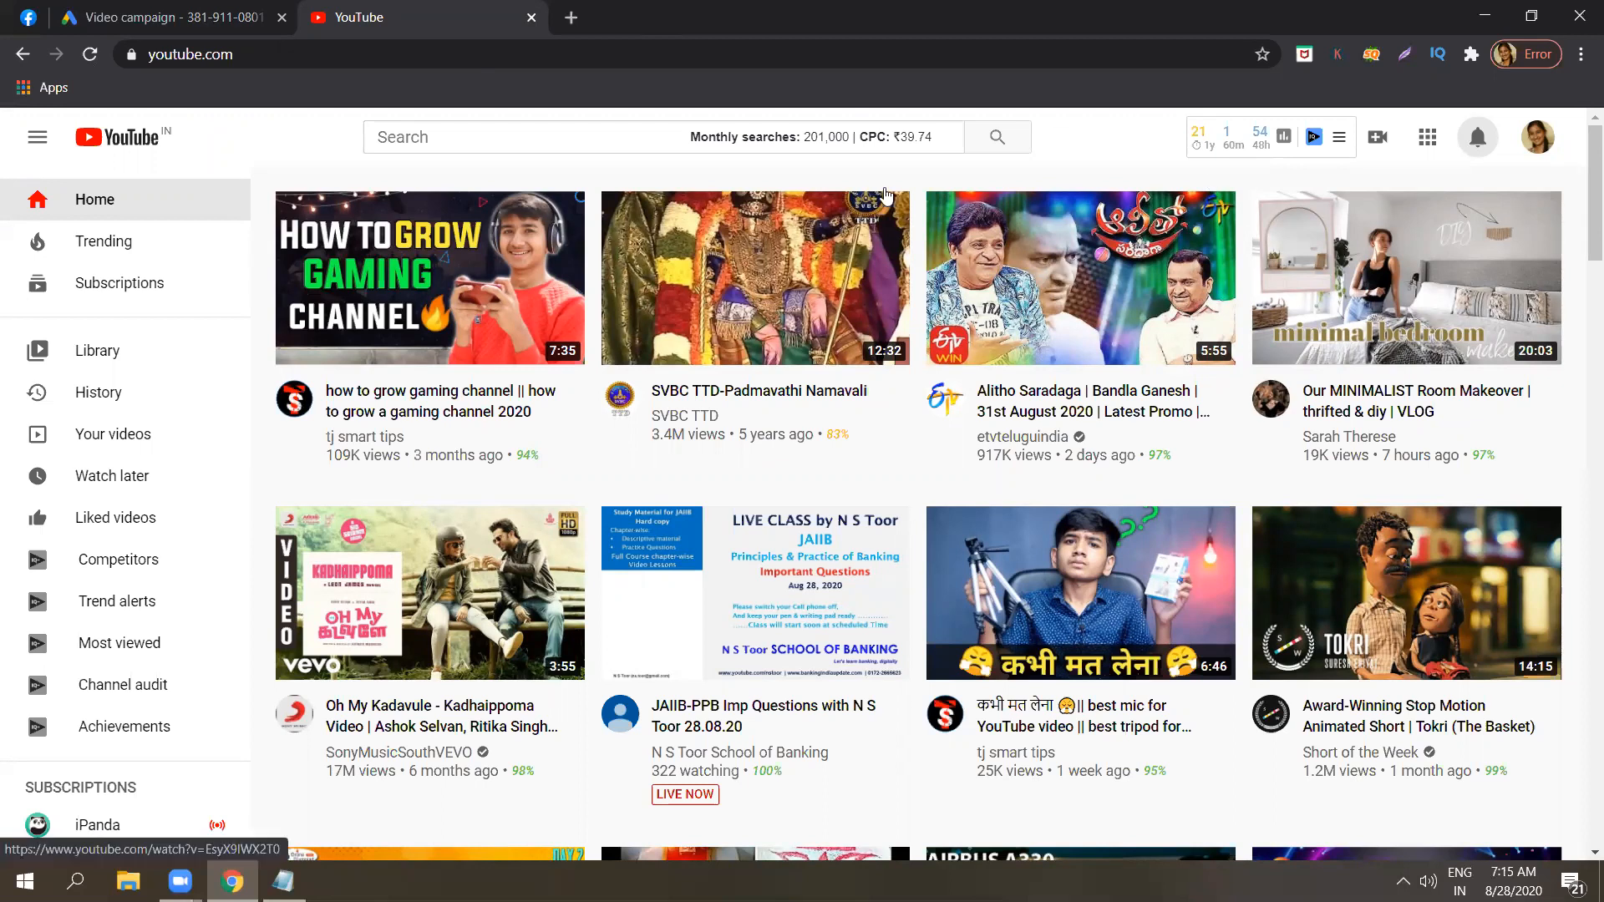
left_click(640, 130)
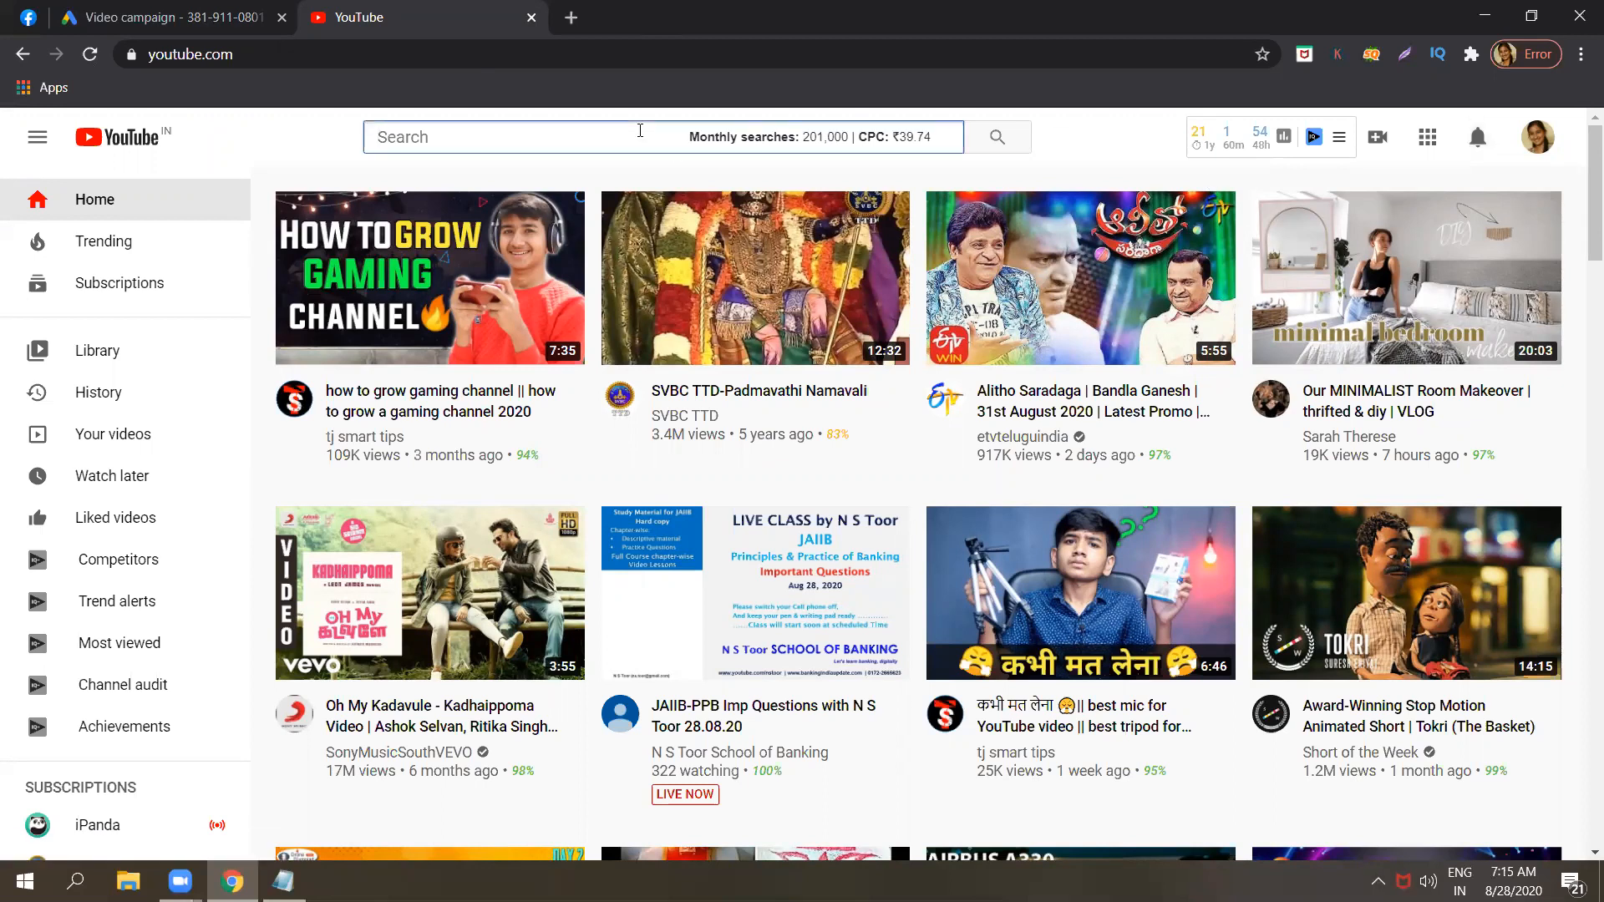
type("odmt kannada")
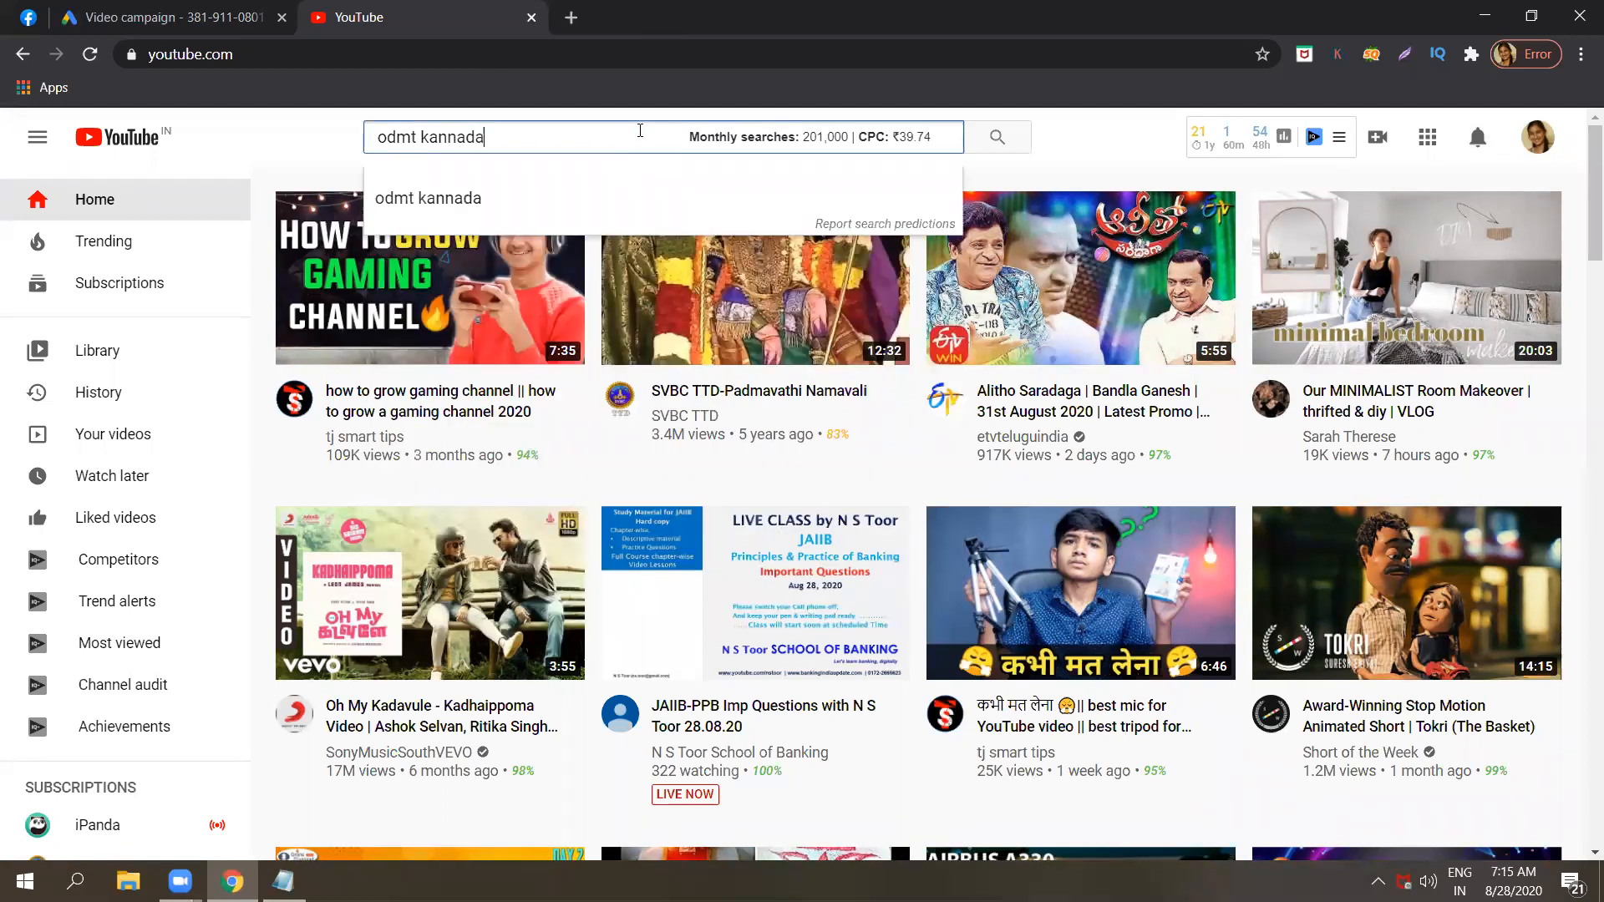
key("Return")
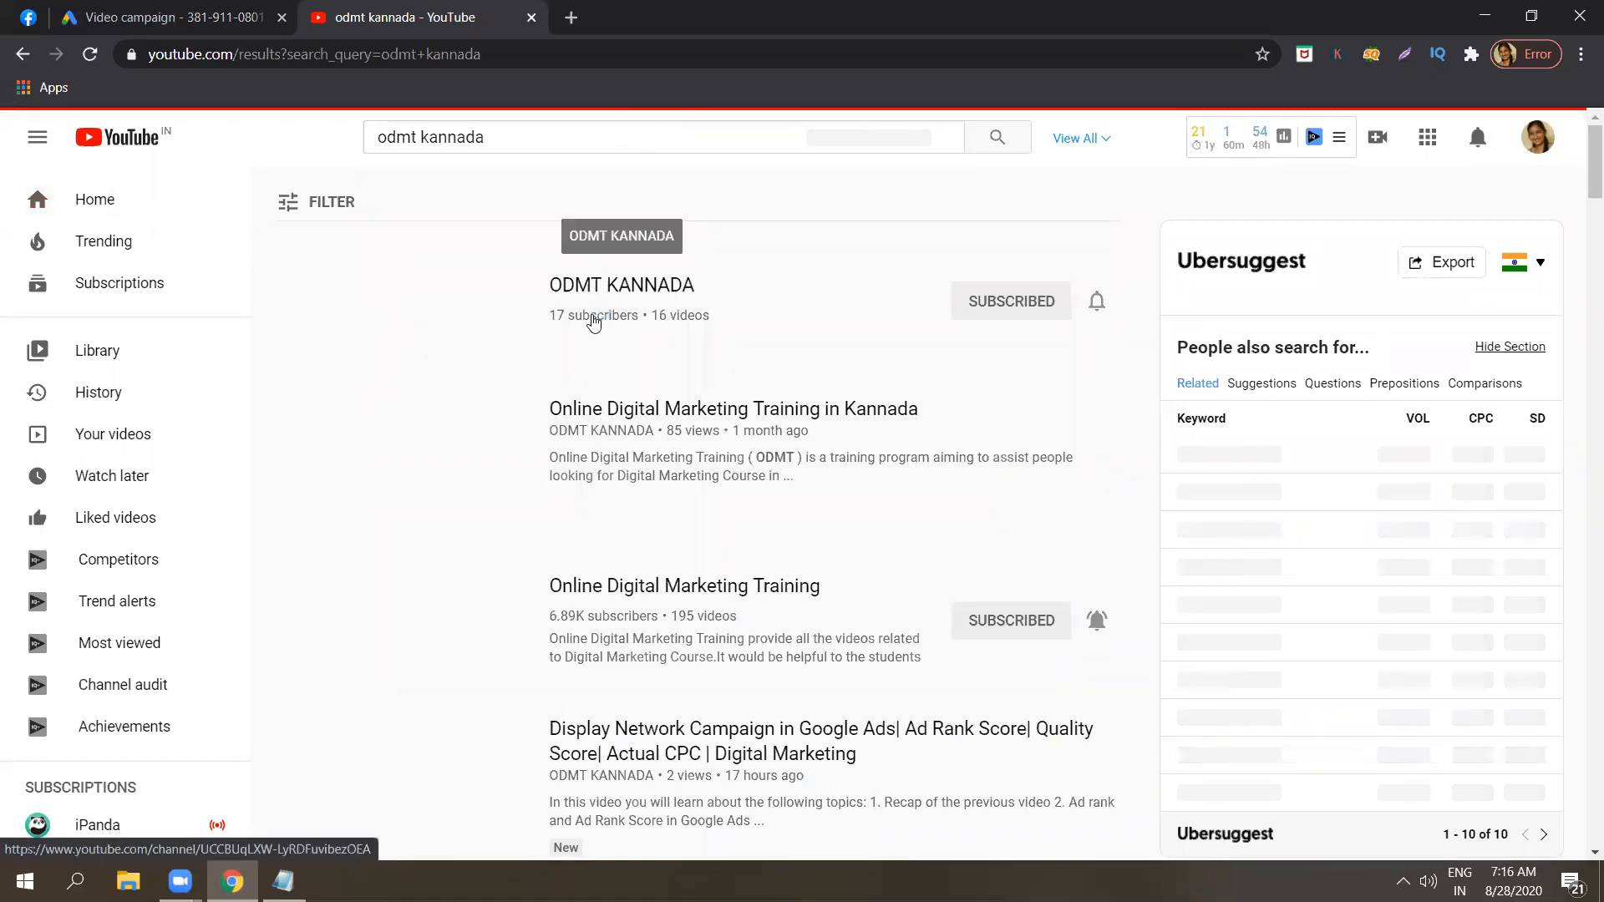
Open the ODMT KANNADA channel, then open its Display Network Campaign in Google Ads video and pause it.
left_click(593, 322)
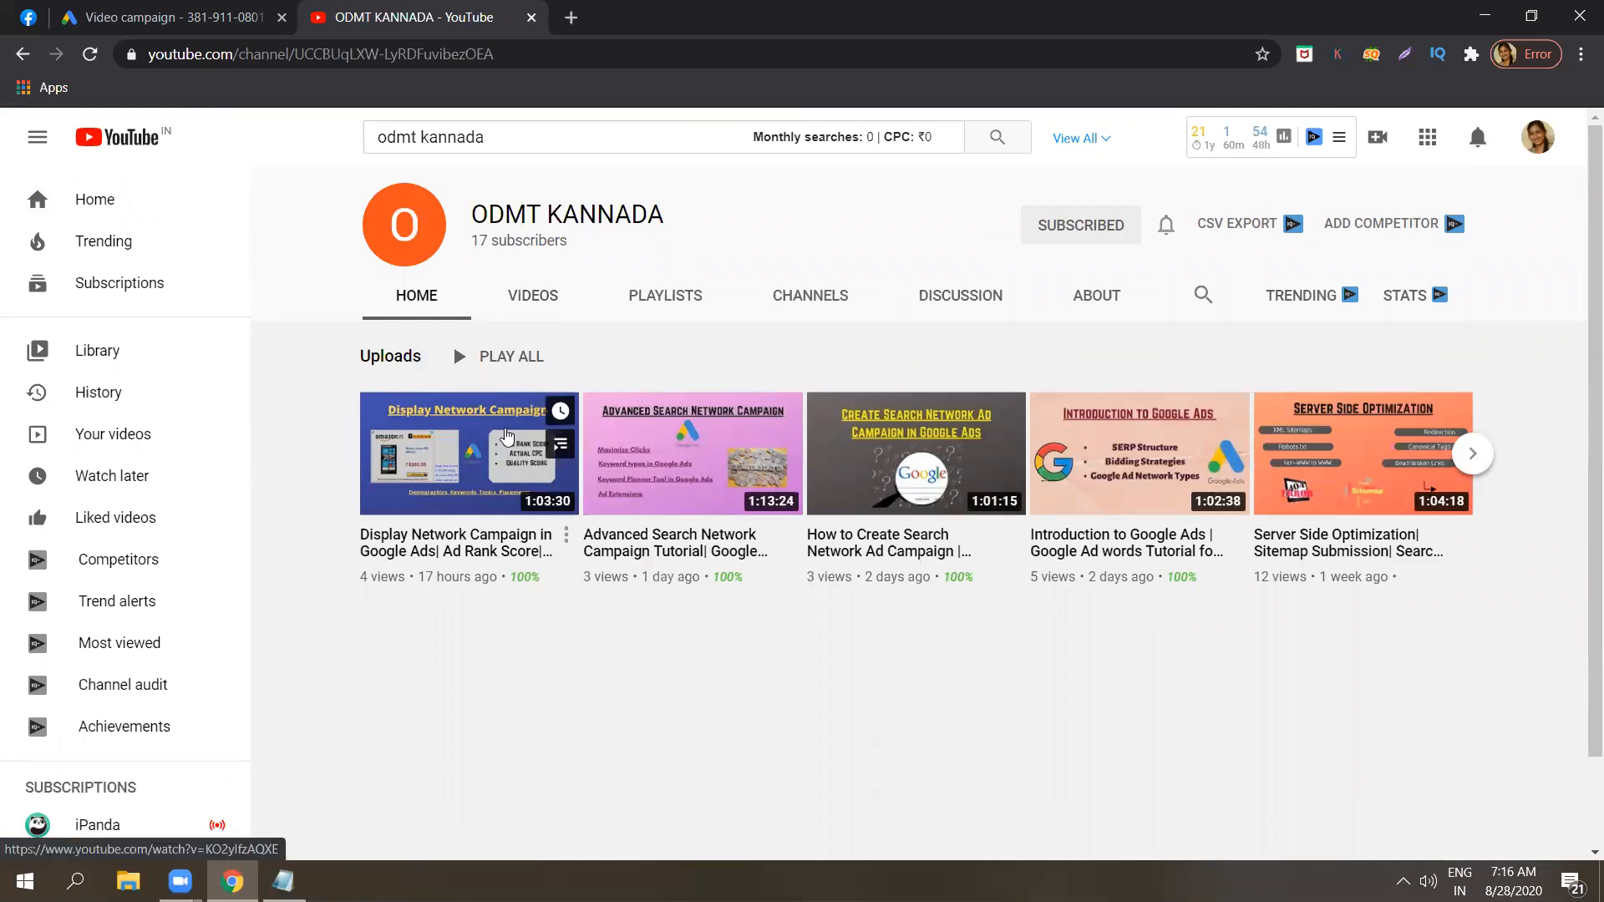
left_click(504, 435)
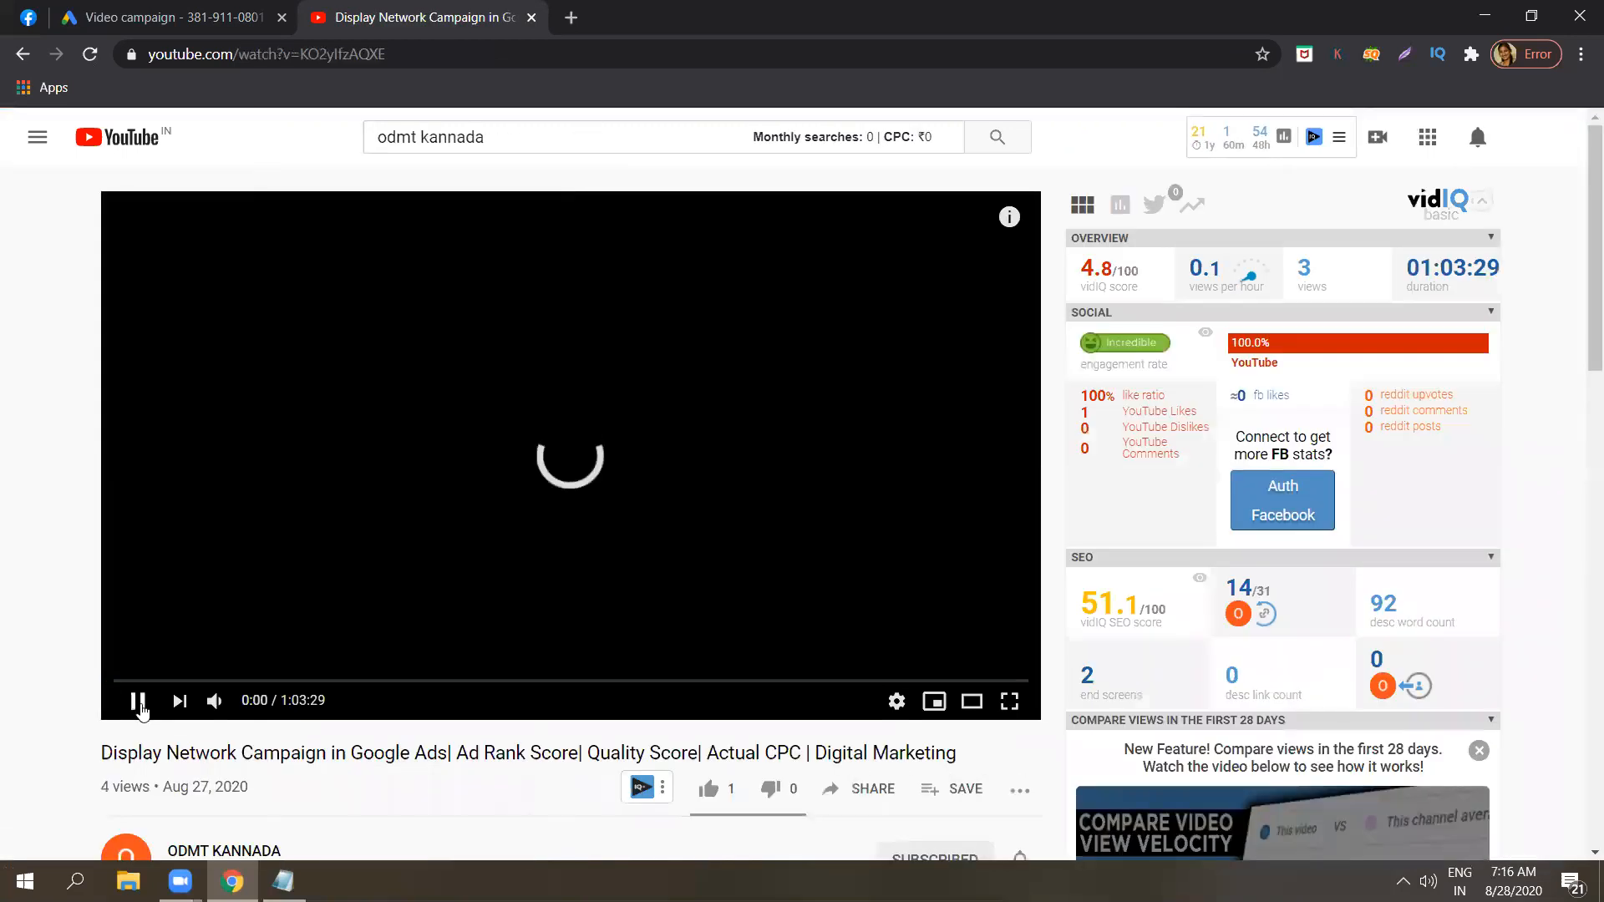
left_click(139, 703)
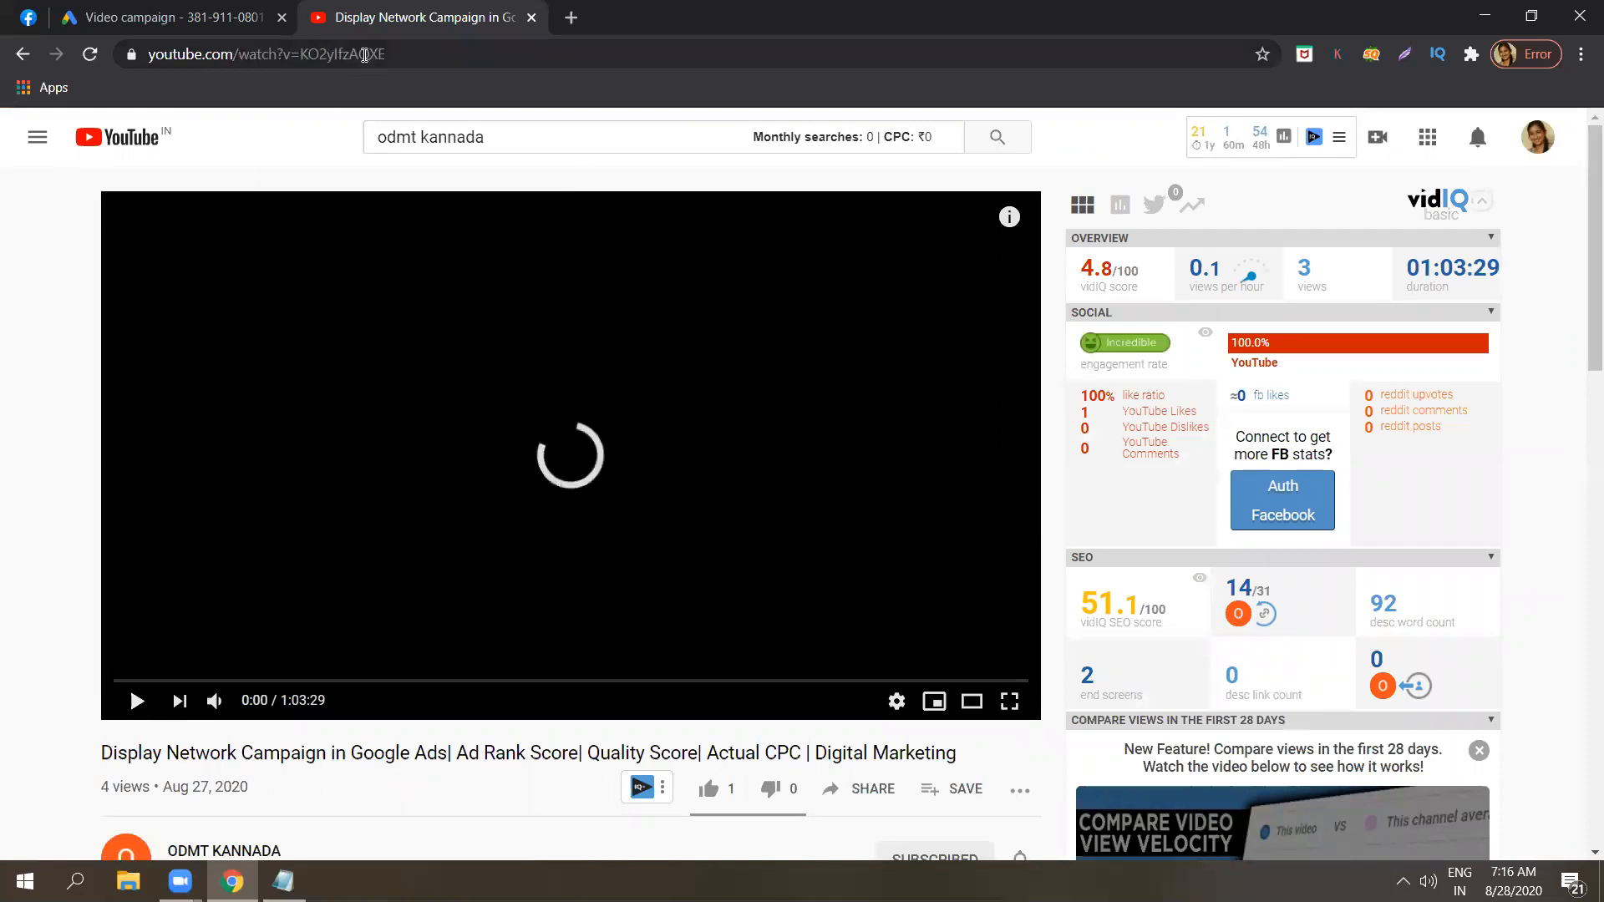
Copy the video's URL and paste it as the ad's YouTube video in the Google Ads campaign.
left_click(364, 55)
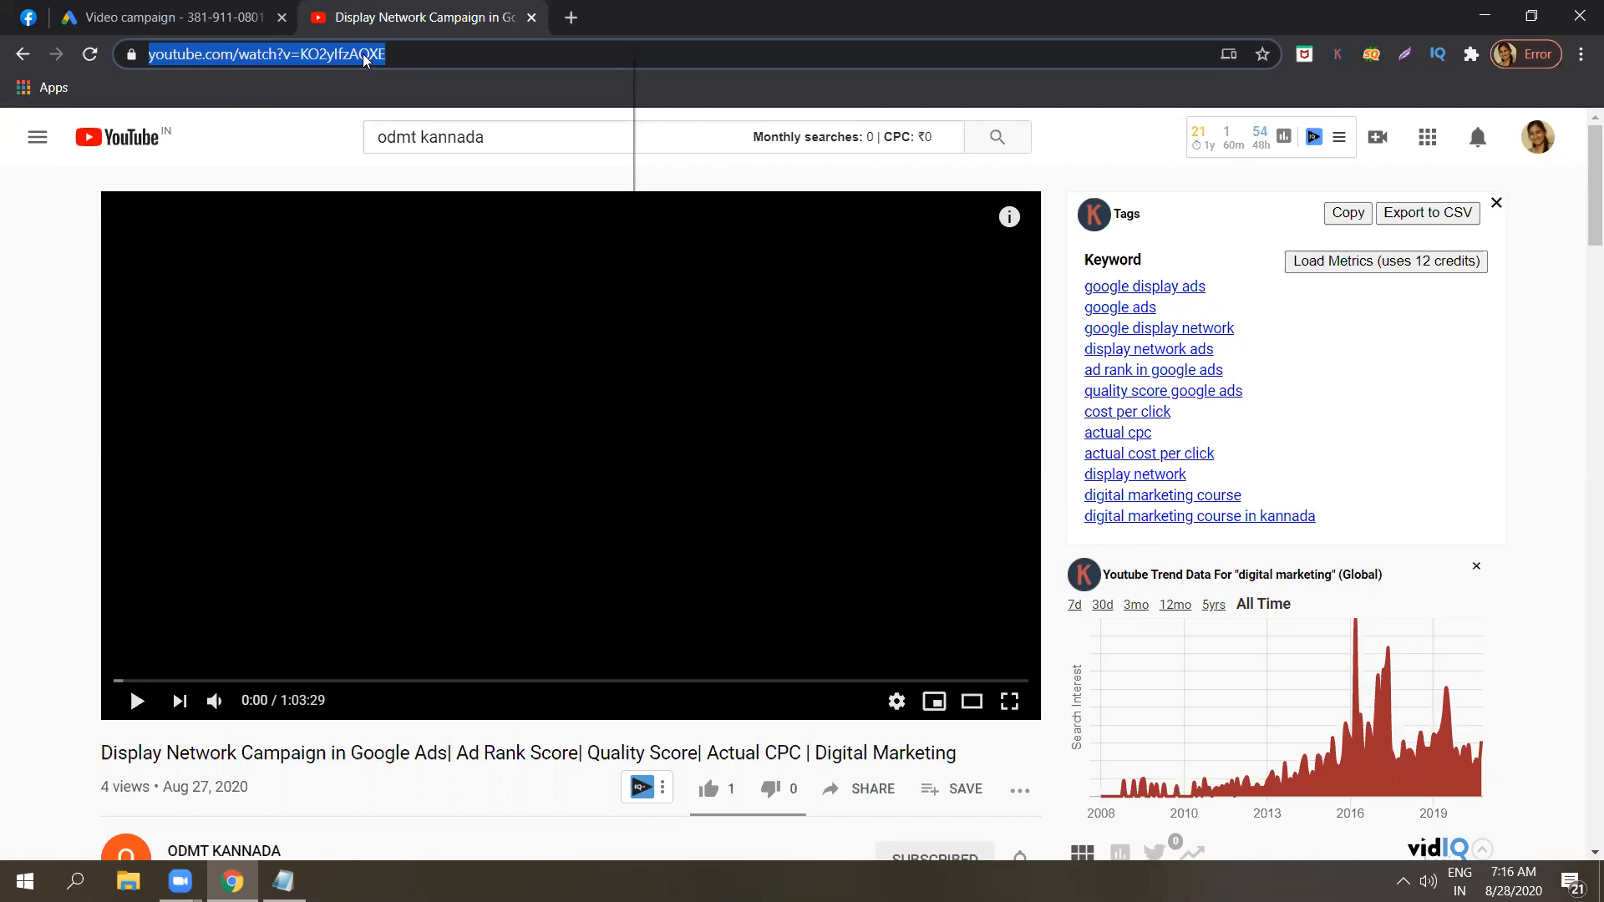
right_click(364, 58)
left_click(461, 209)
left_click(69, 7)
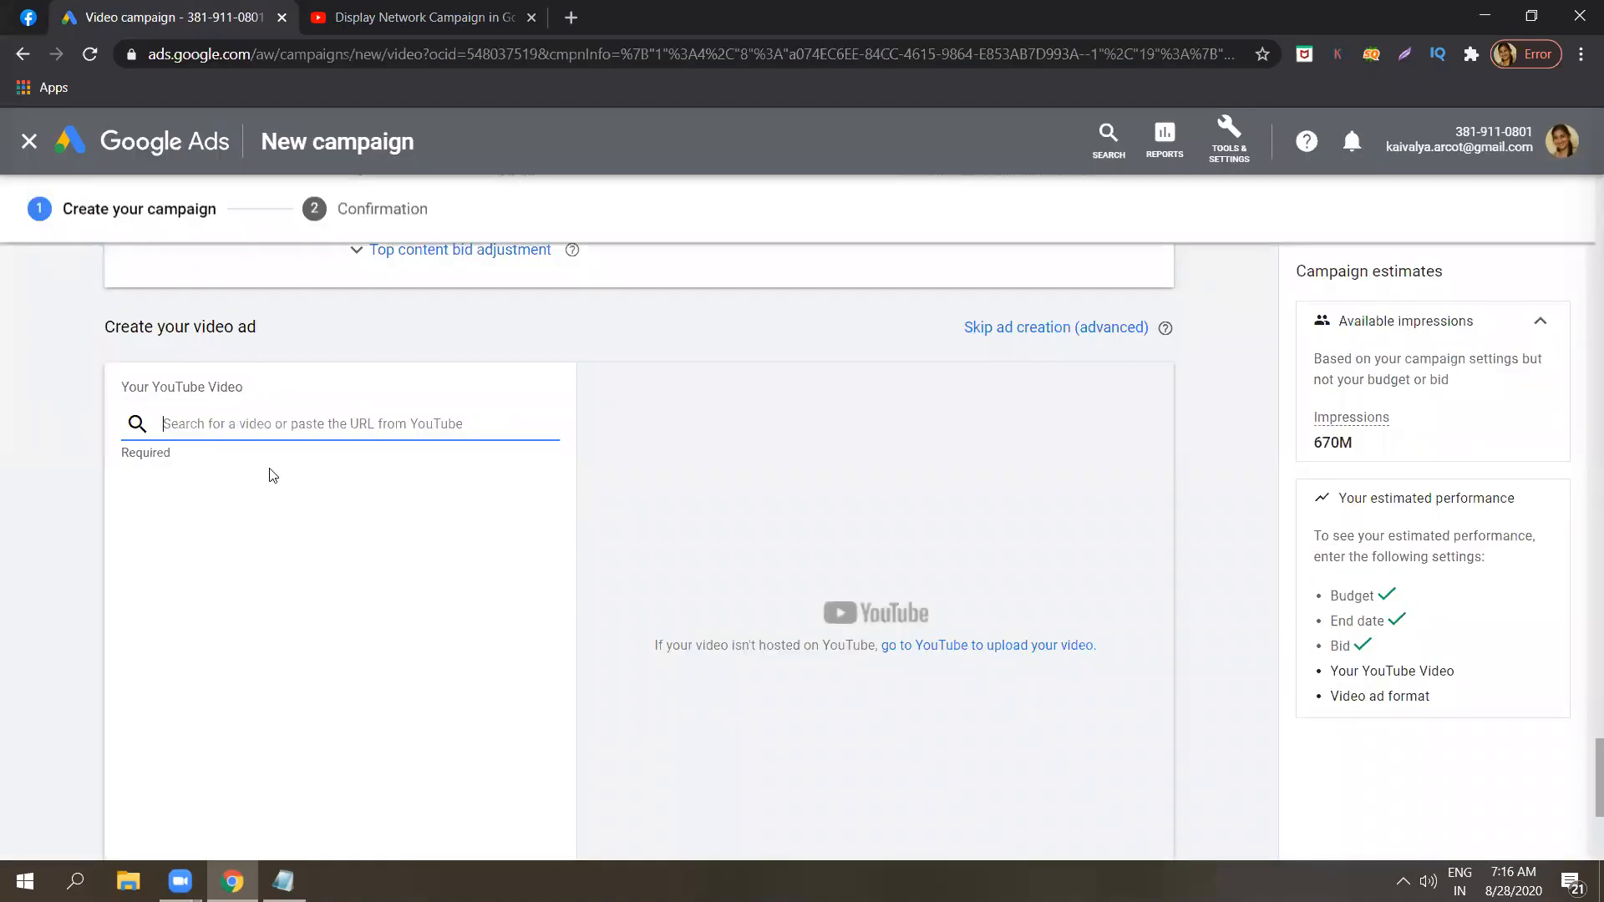
key("ctrl+v")
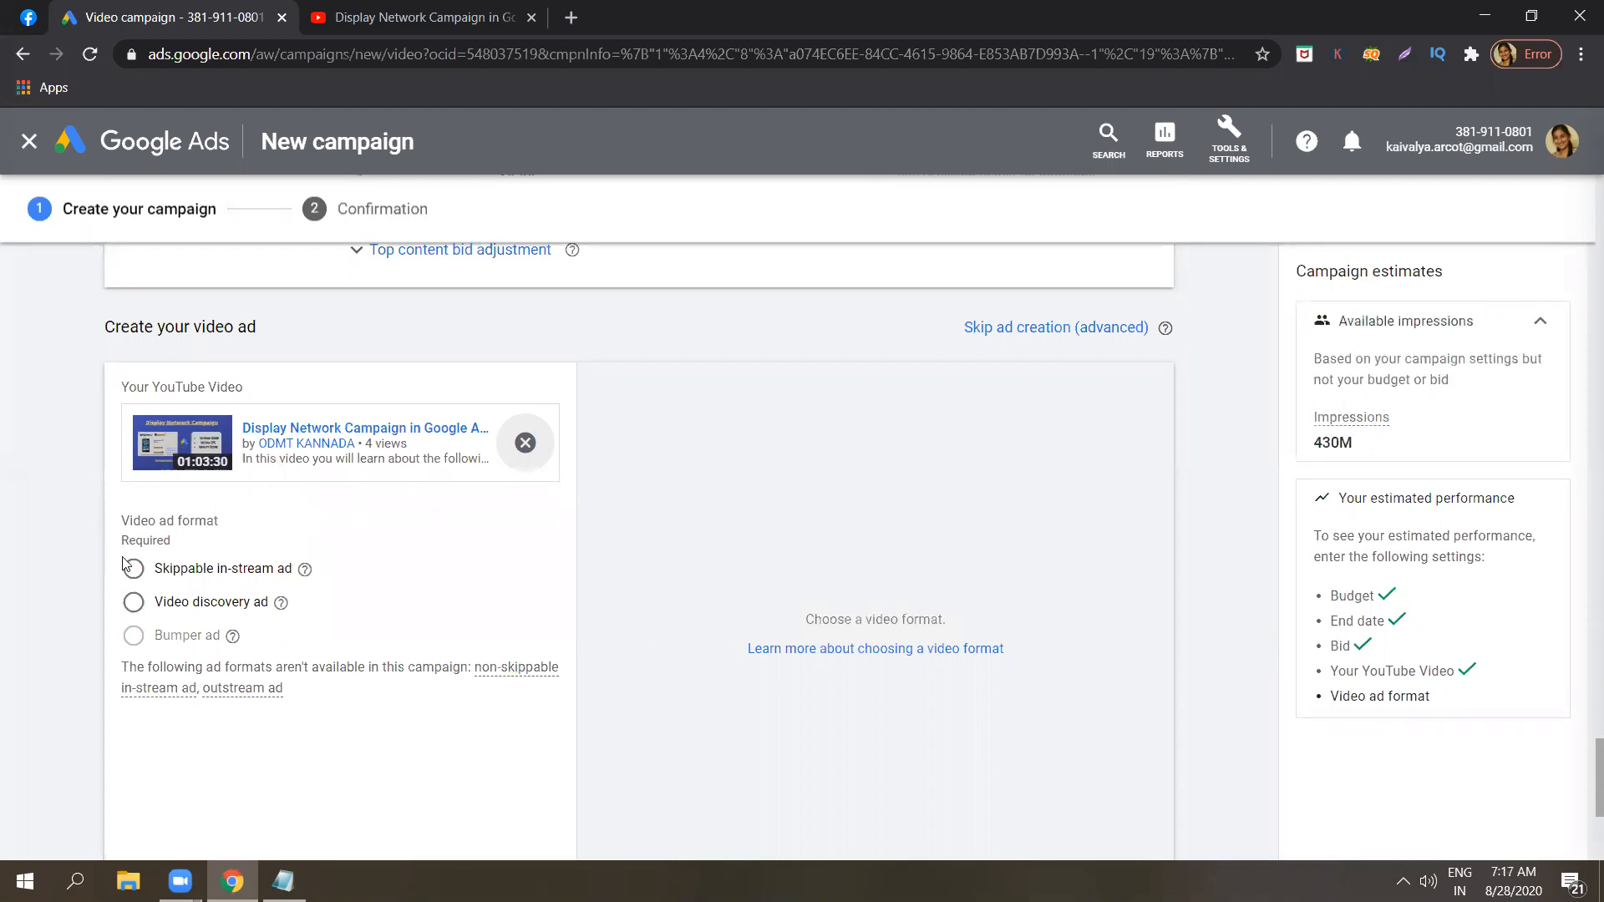
Read the availability note and explanation of the Bumper ad format, dismissing the McAfee update notice.
mouse_move(132, 635)
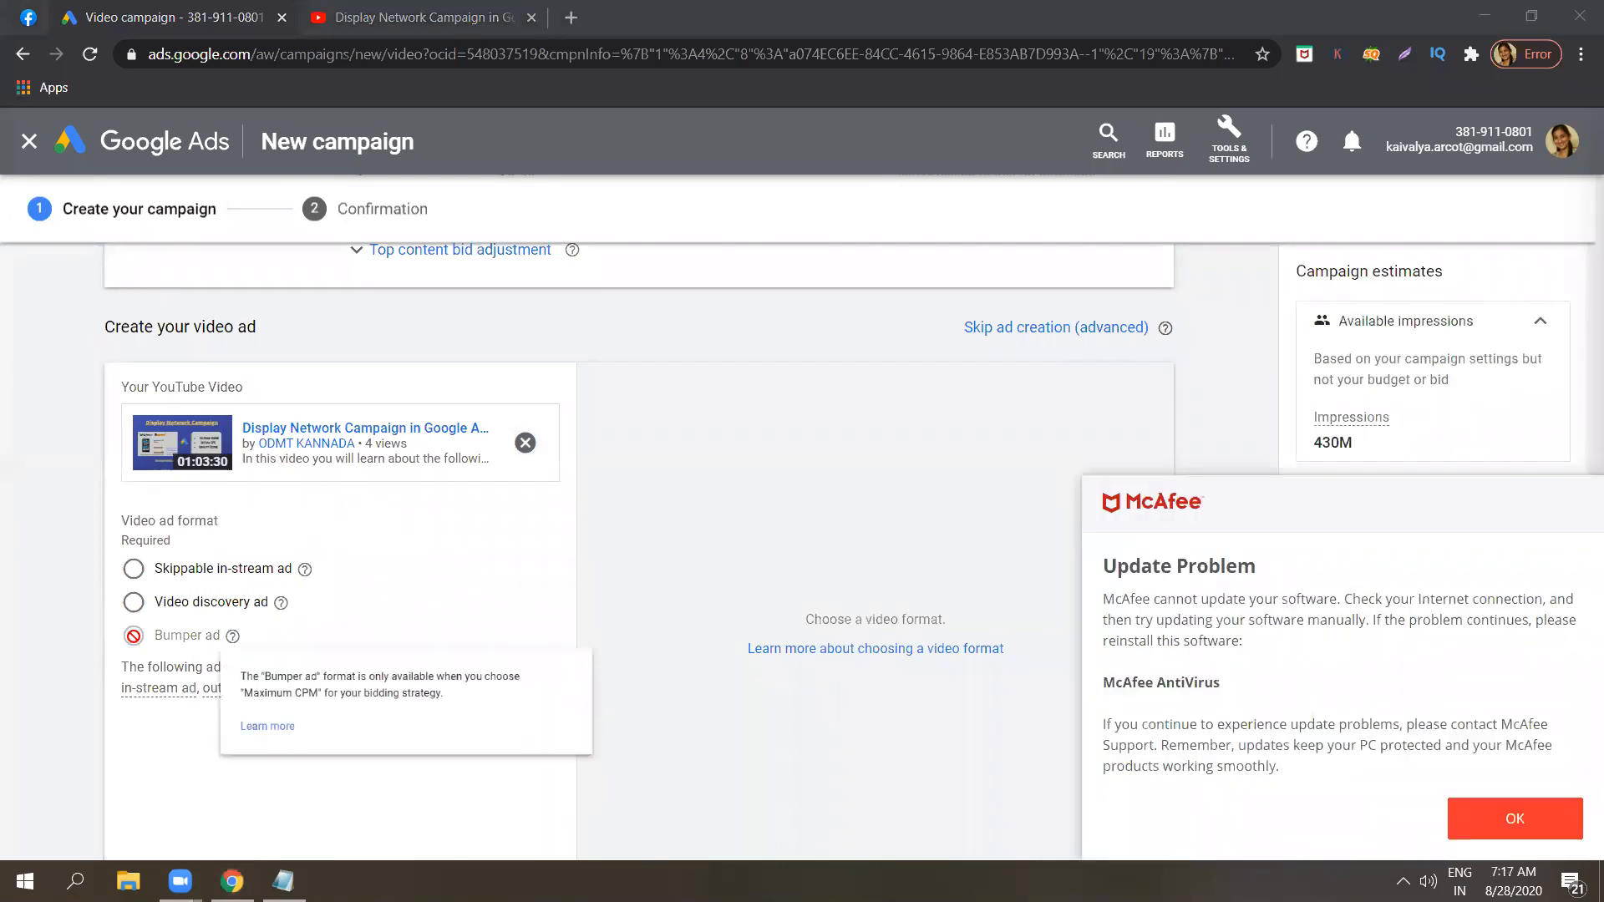
left_click(1518, 822)
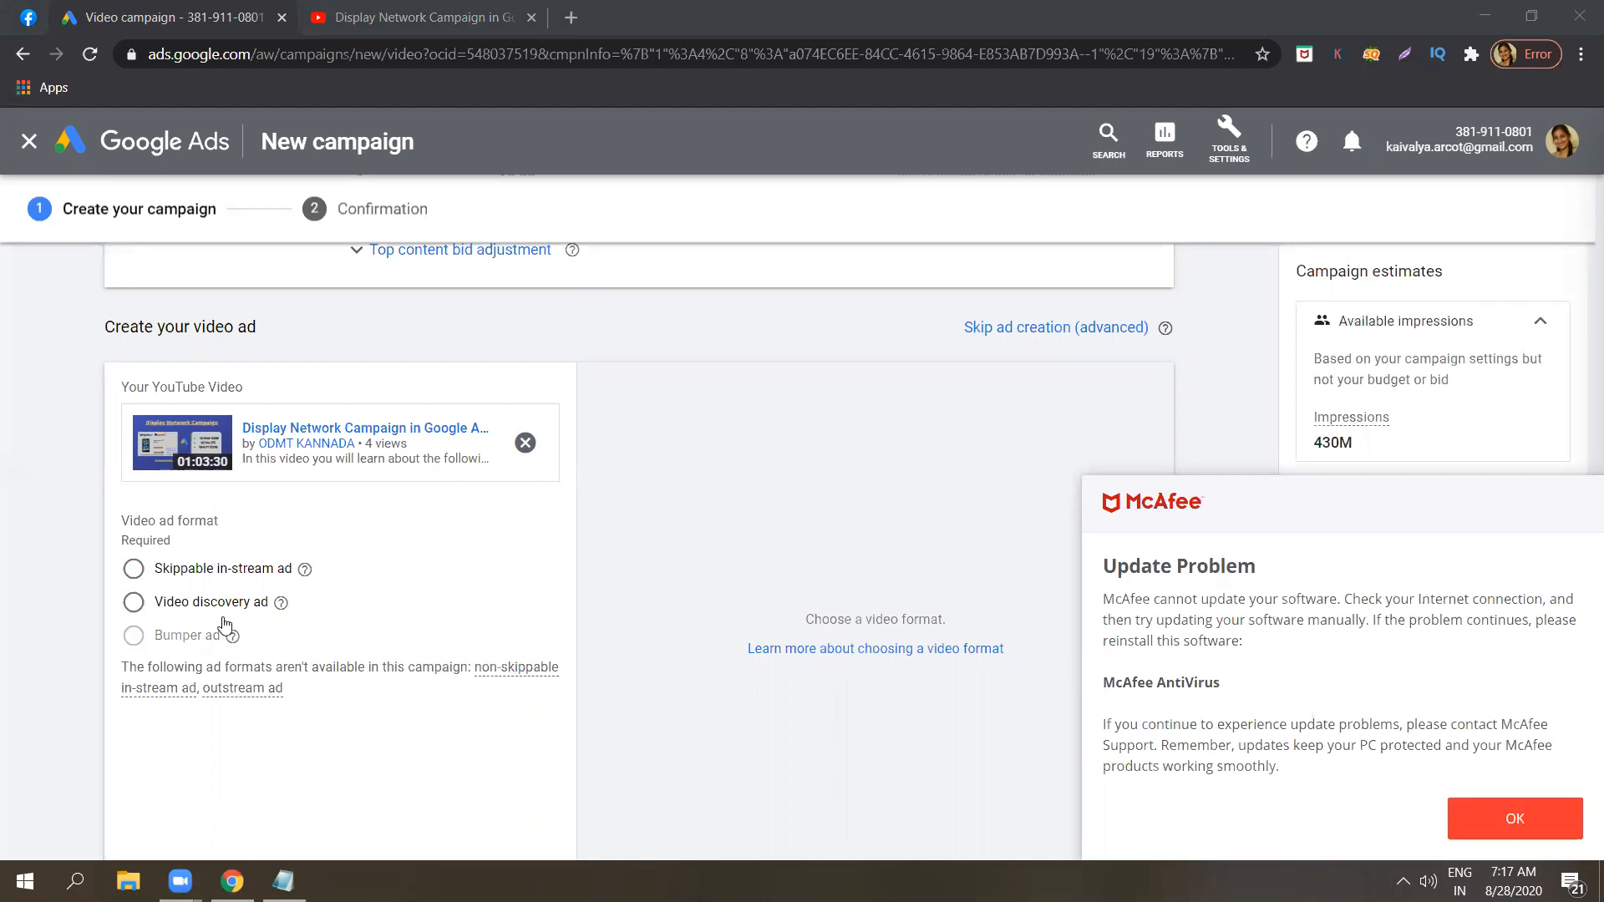
mouse_move(239, 643)
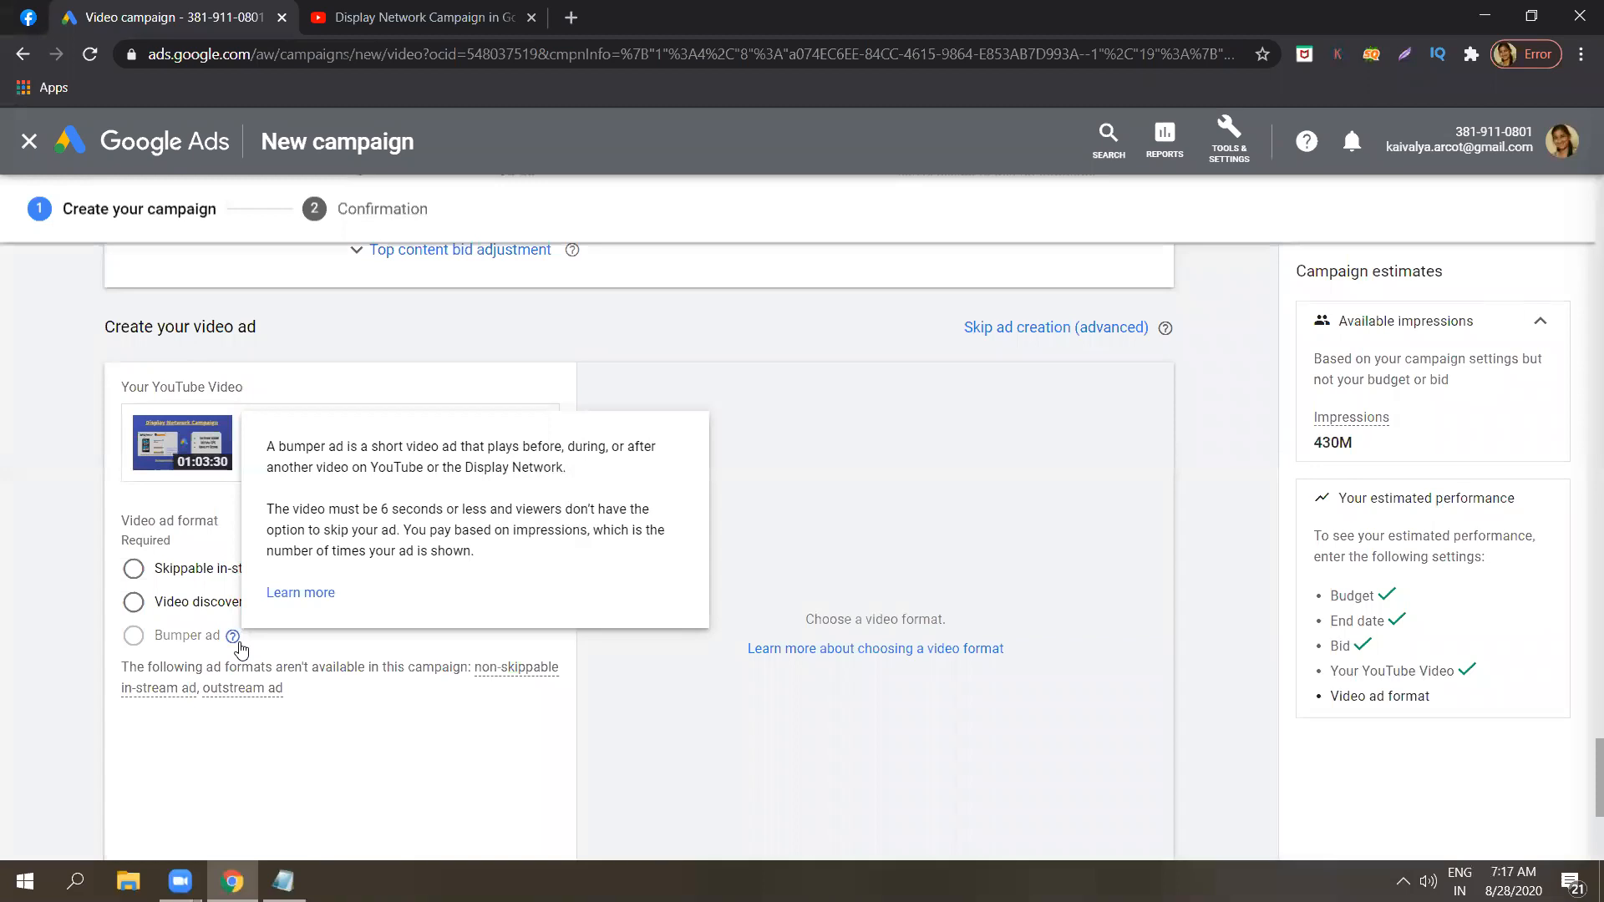
triple_click(406, 512)
left_click(2, 565)
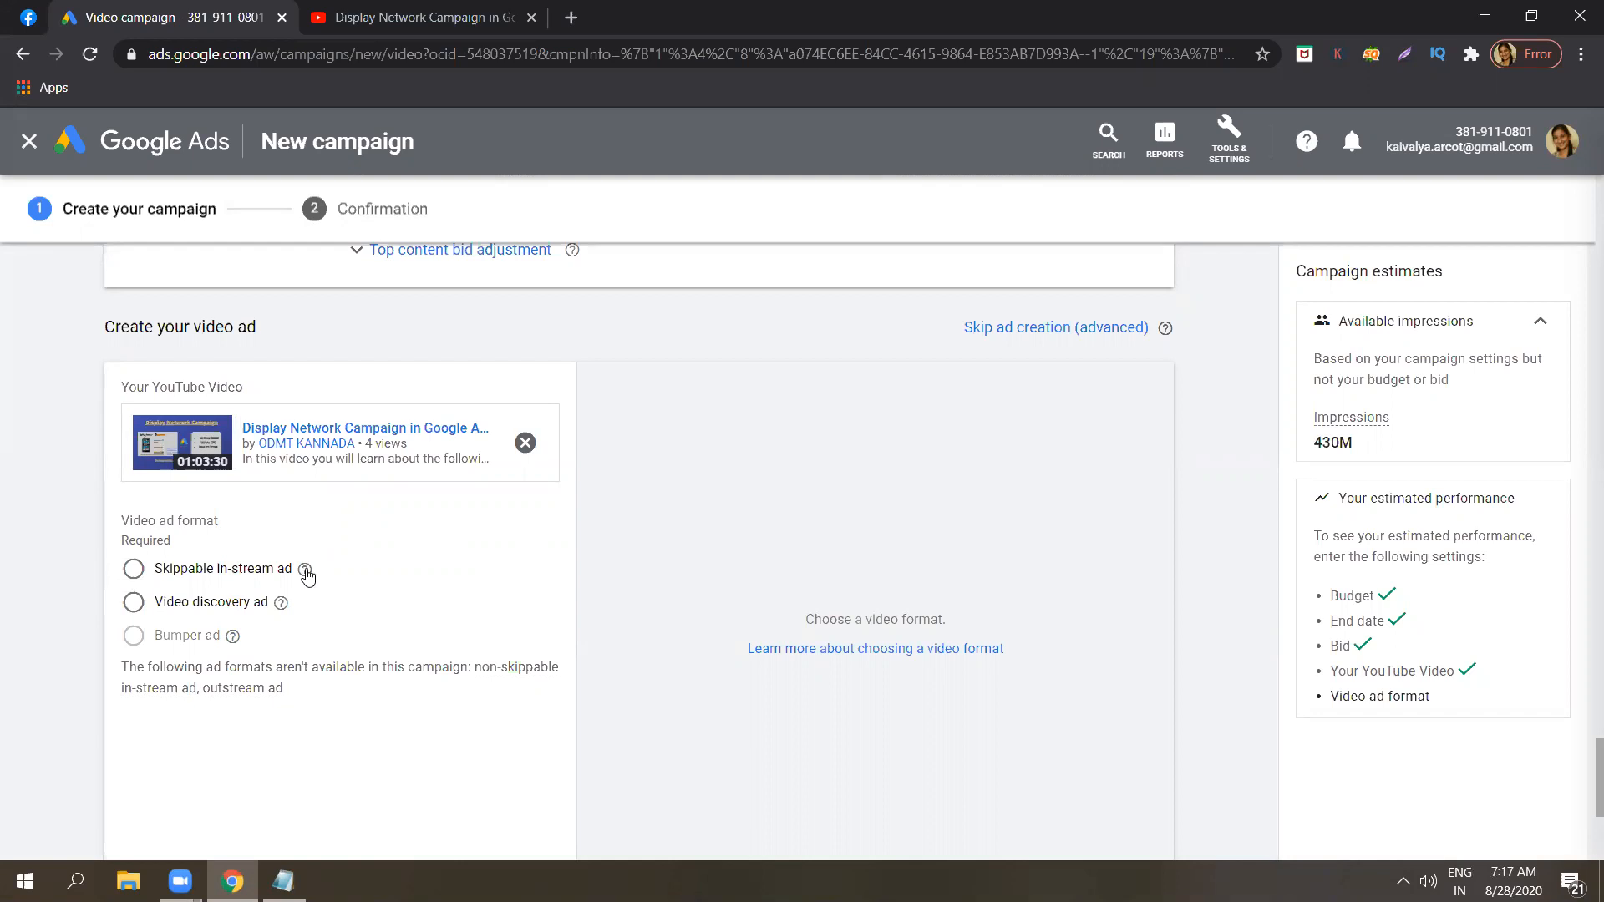
Read the help explanation of the Skippable in-stream ad format, highlighting its text.
mouse_move(306, 574)
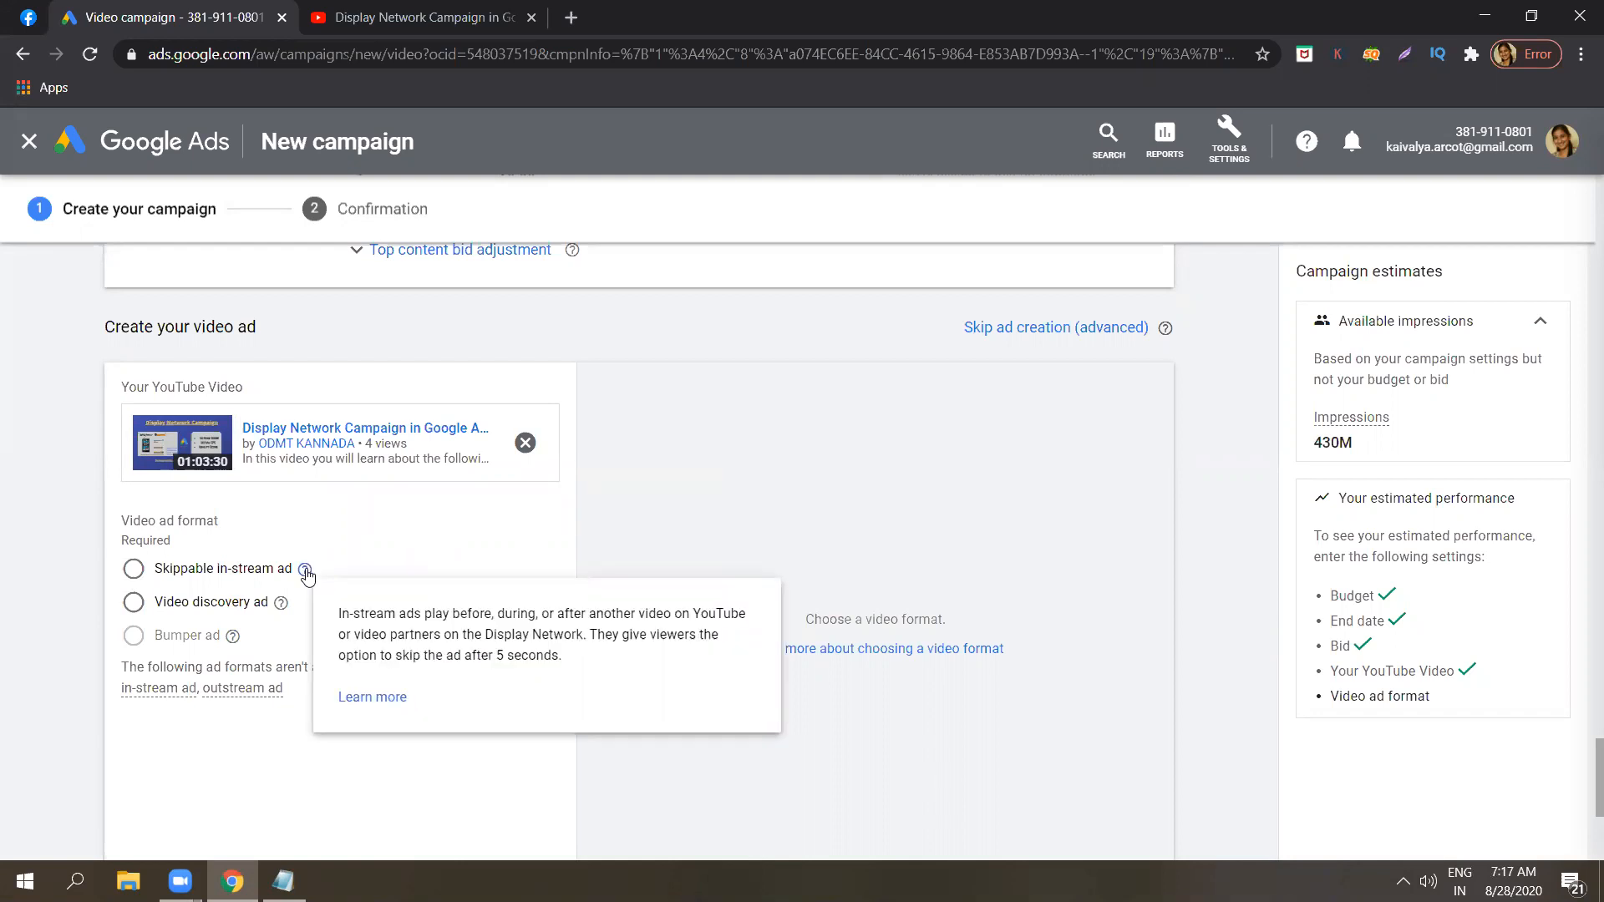
triple_click(408, 637)
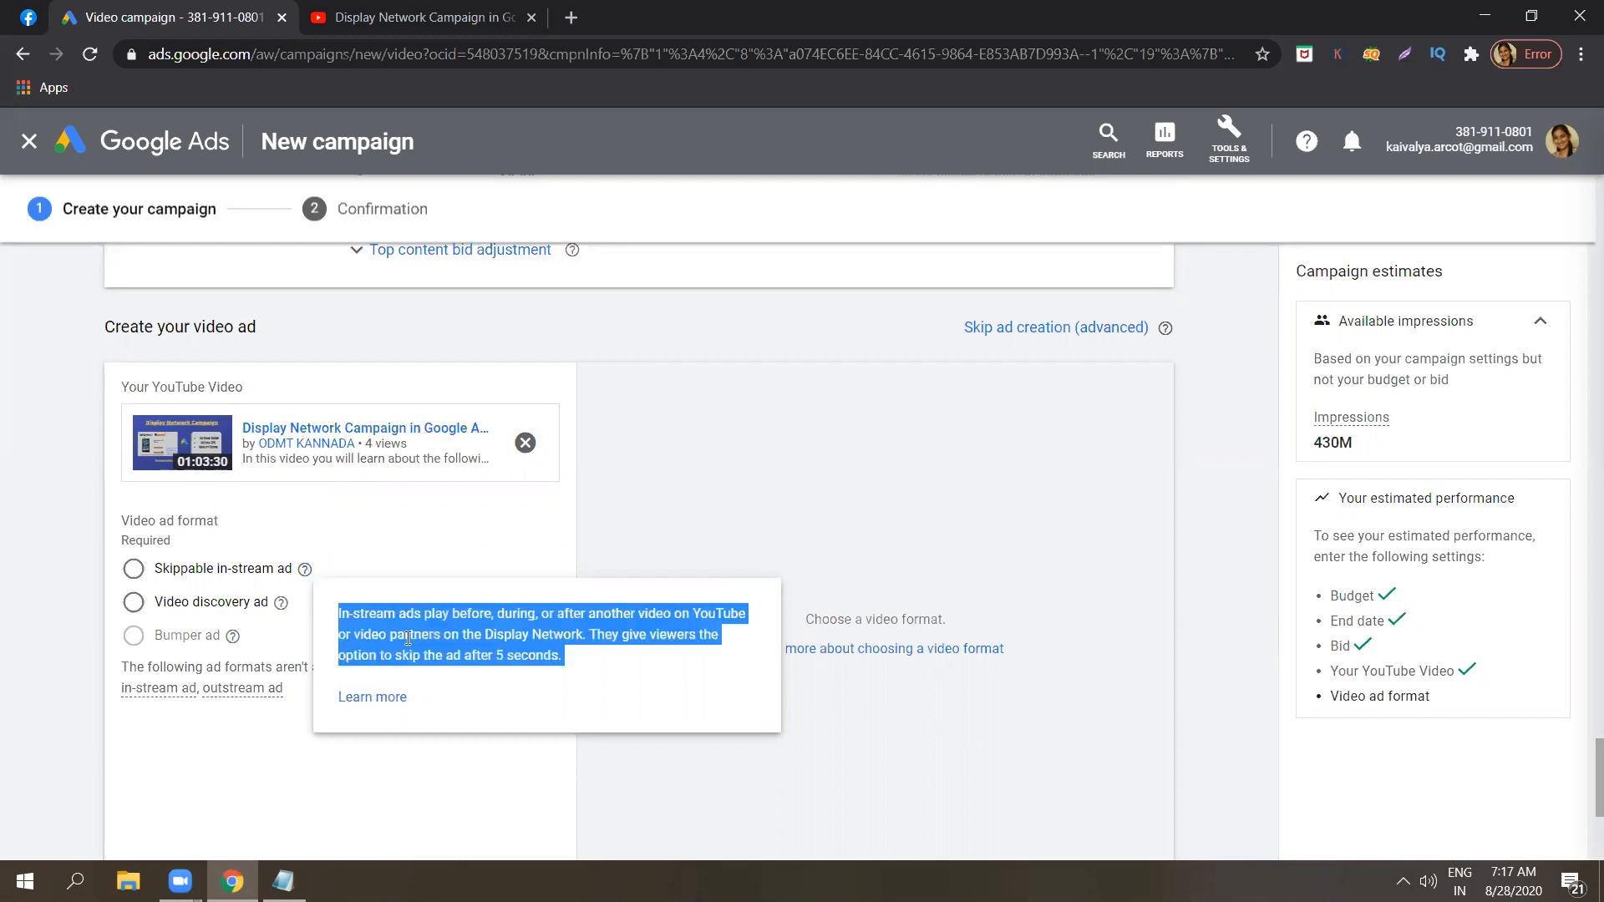
left_click(407, 638)
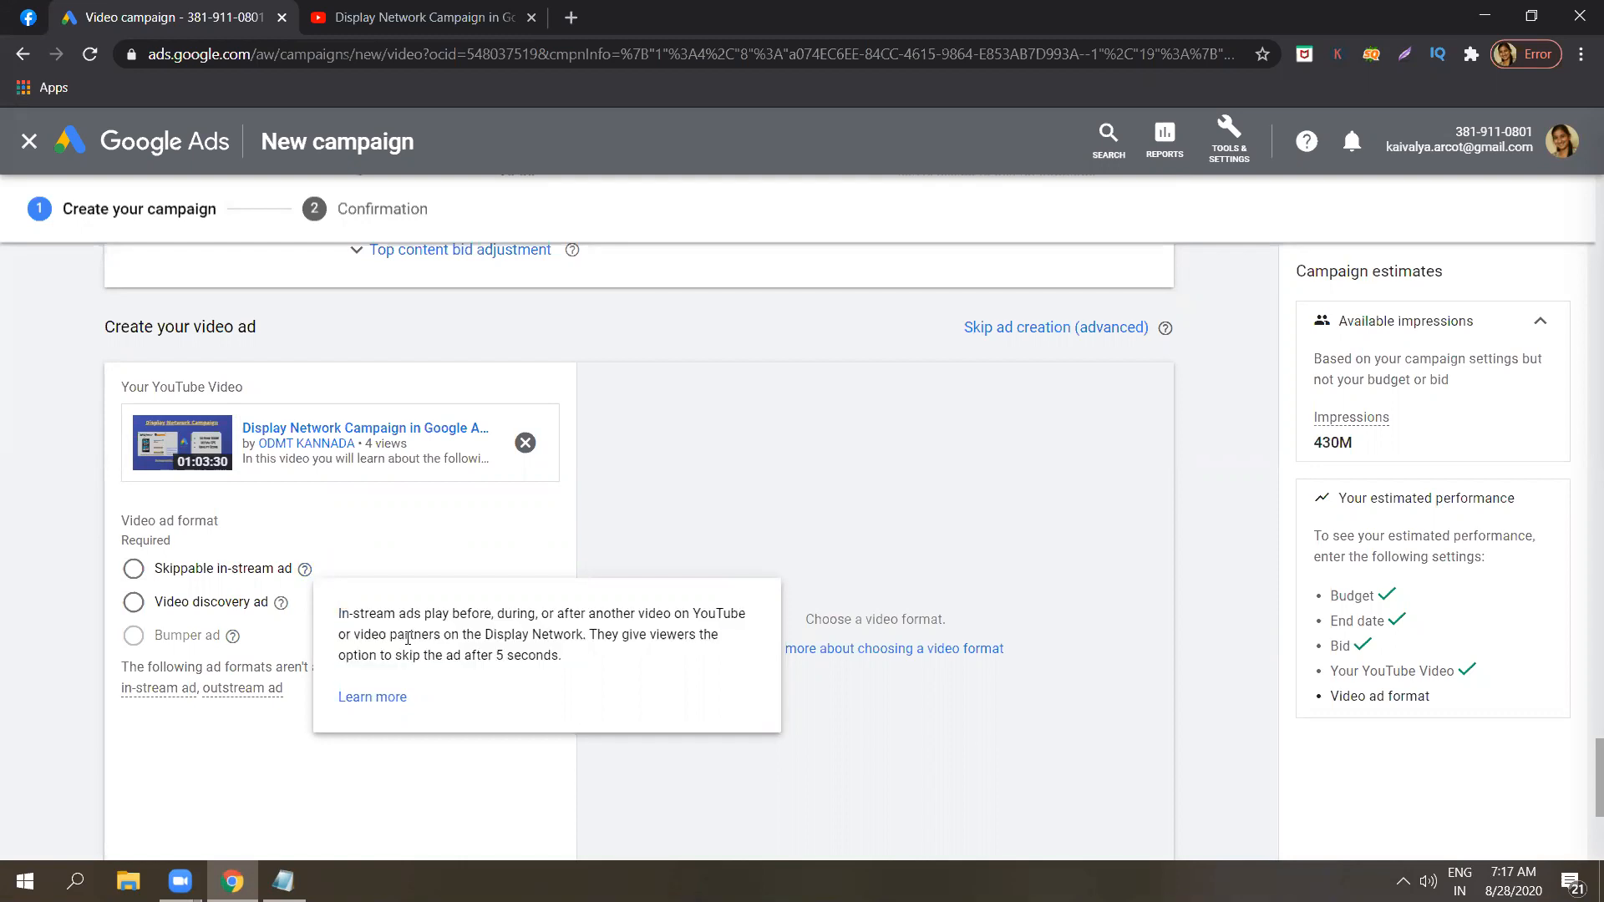
triple_click(408, 637)
left_click(370, 631)
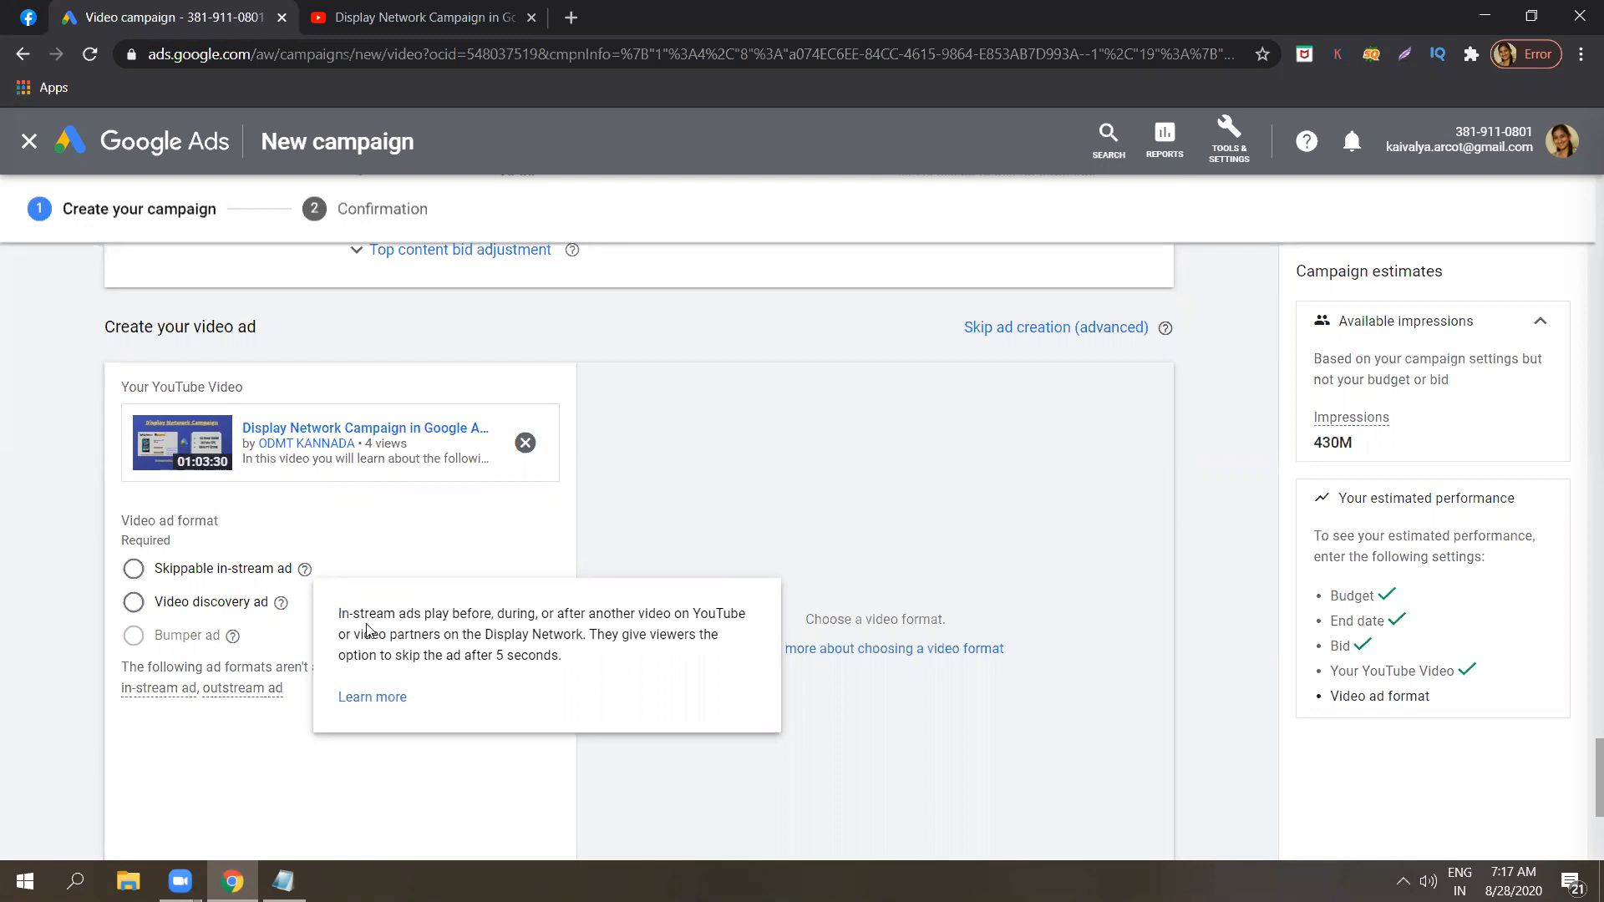
Read the explanation of the Video discovery ad format, then choose Skippable in-stream ad as the video ad format.
left_click(292, 603)
left_click(280, 605)
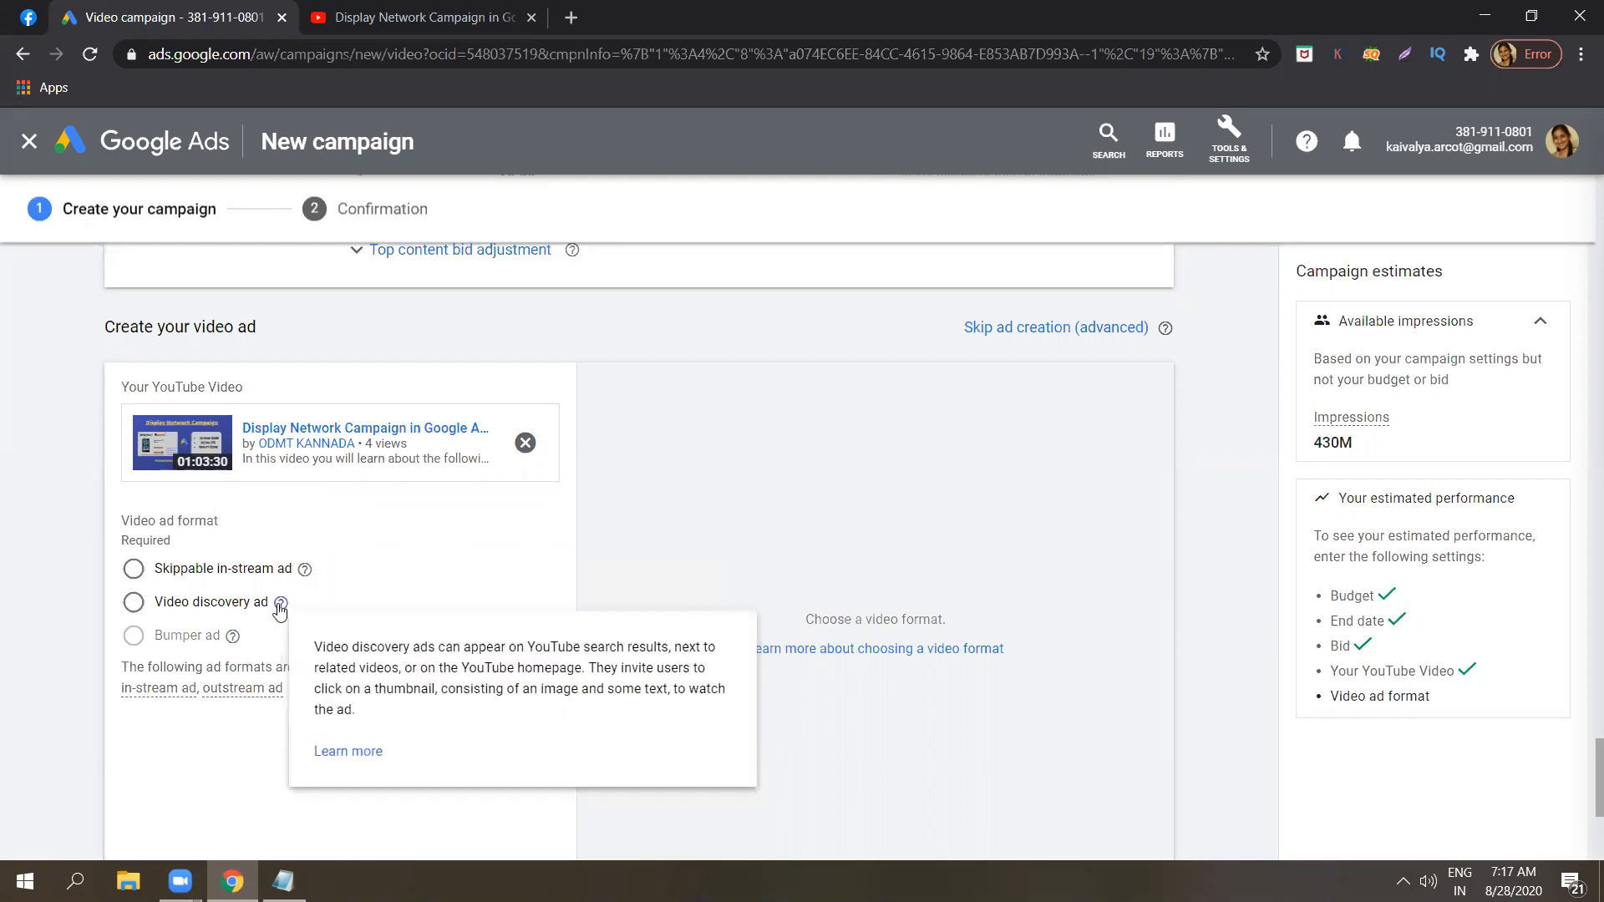
triple_click(349, 663)
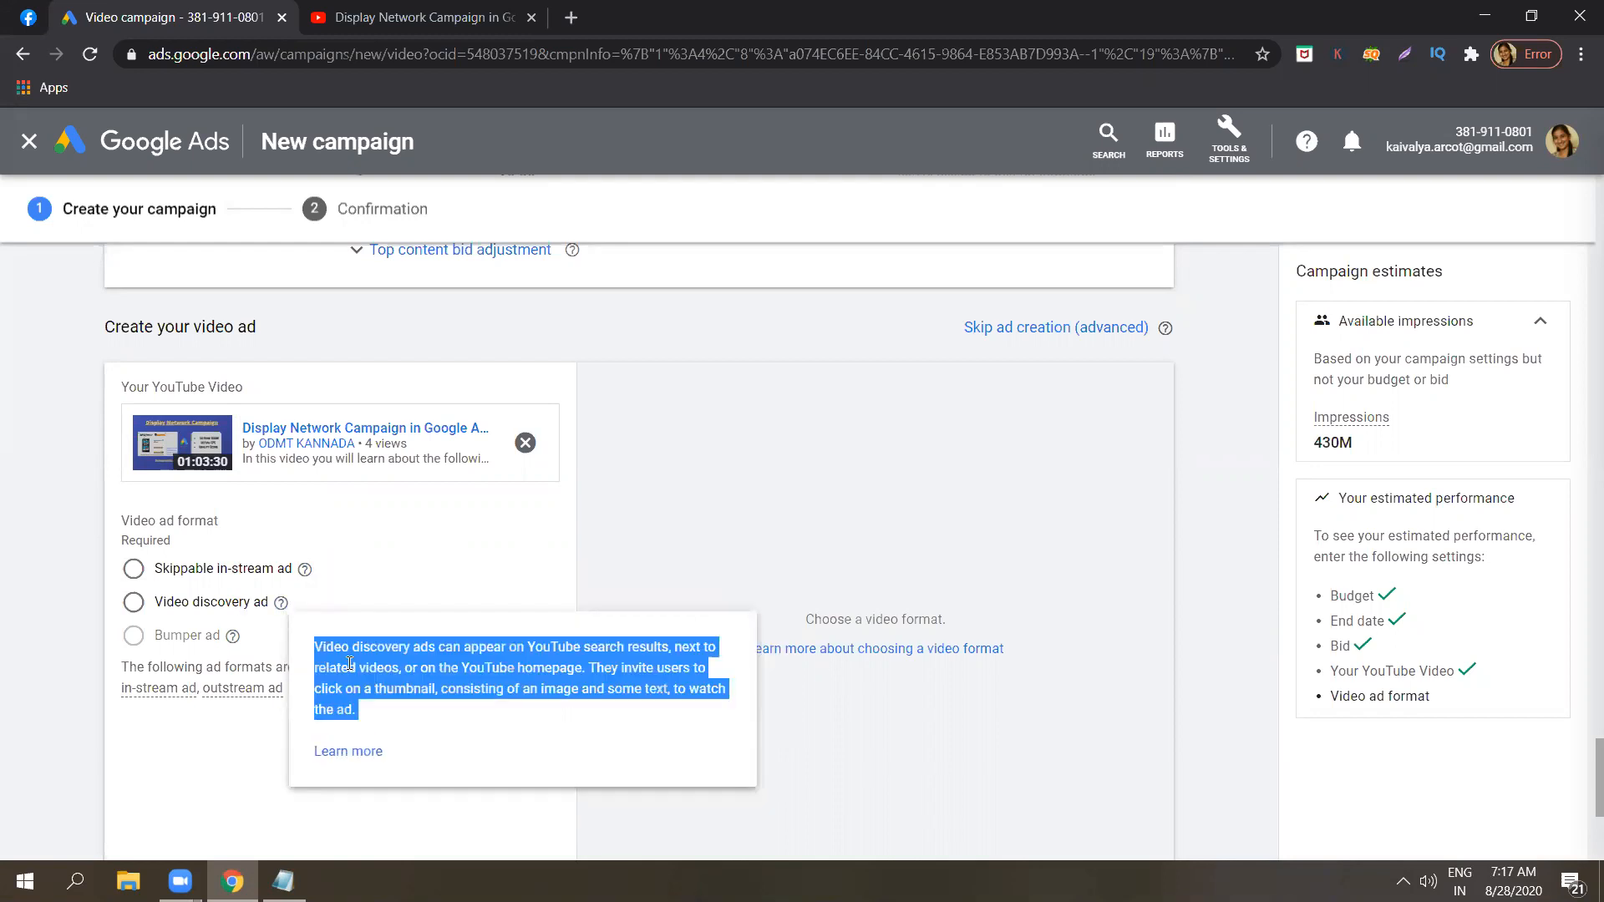
left_click(350, 663)
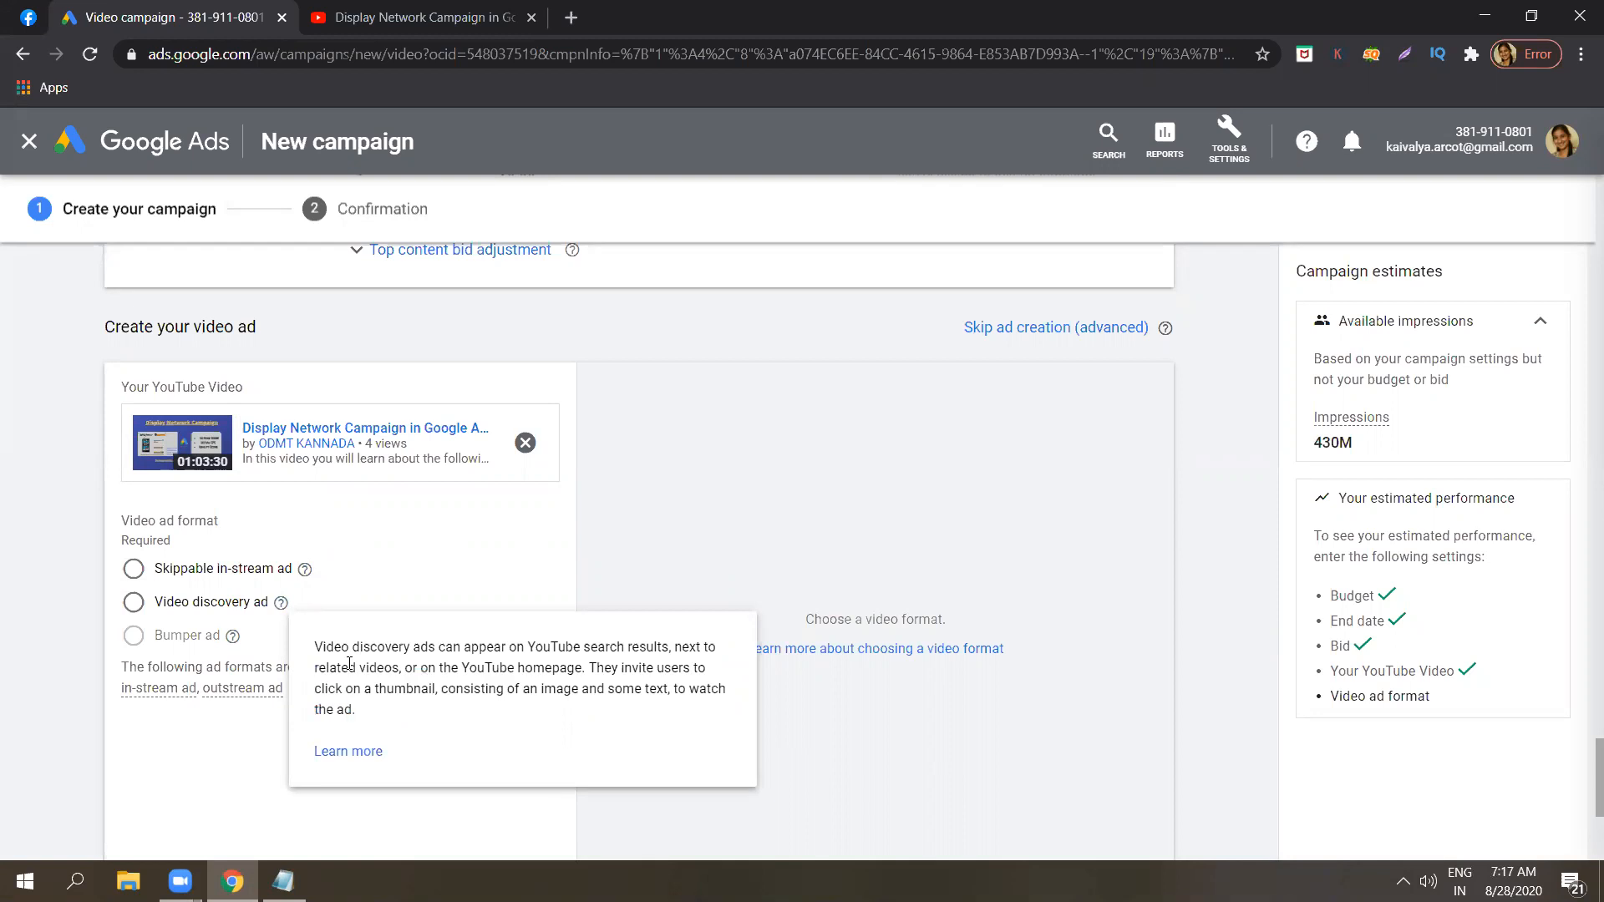
triple_click(349, 663)
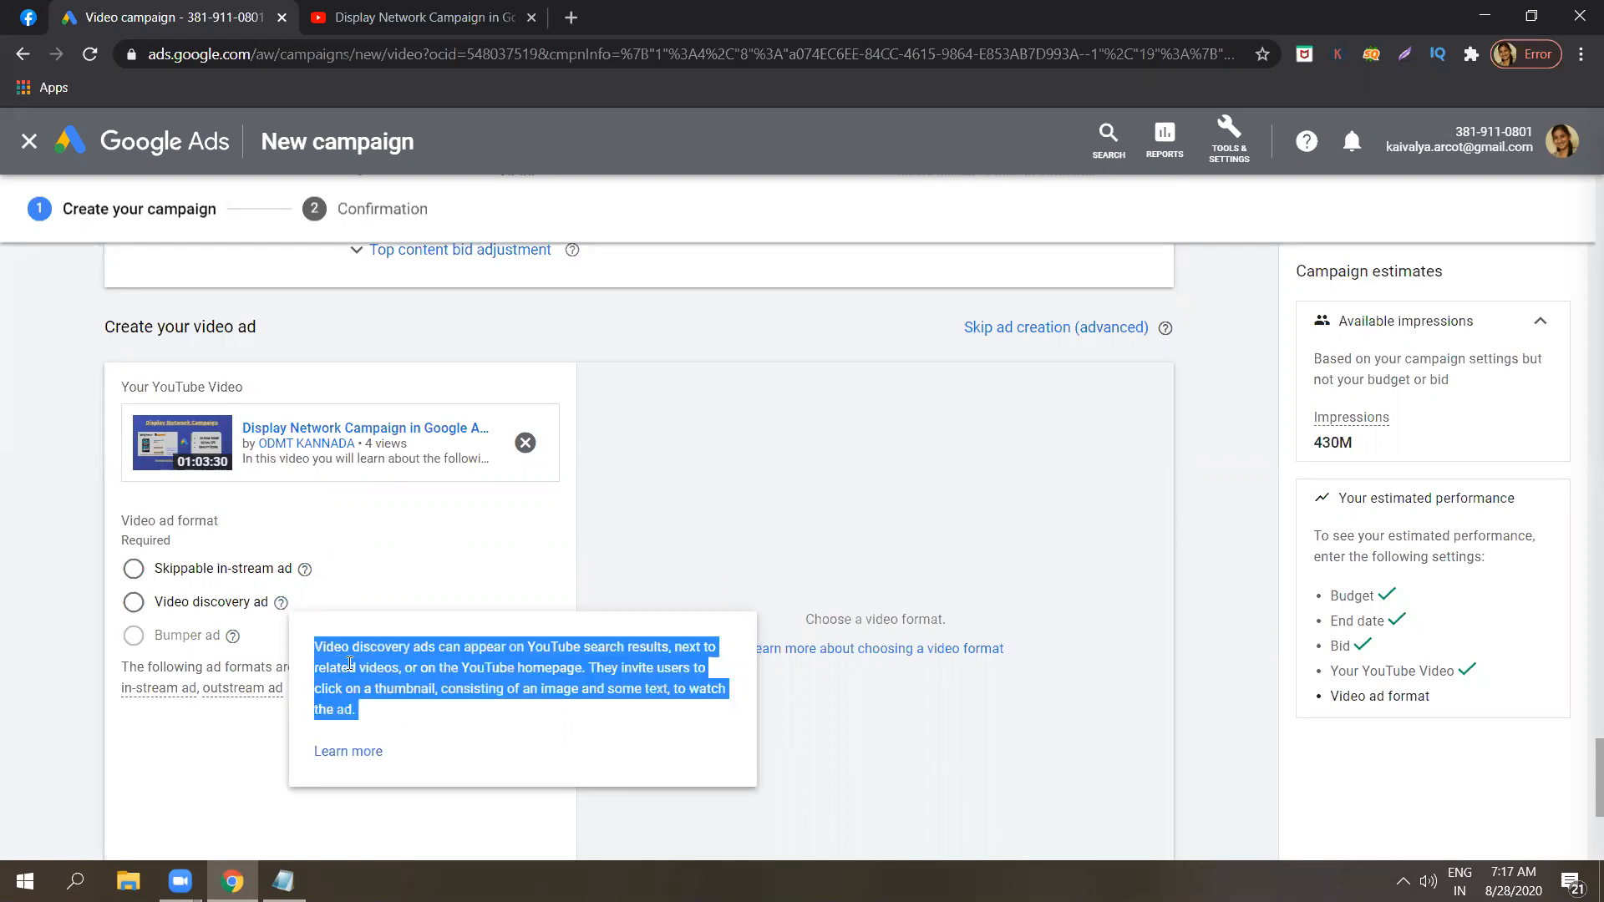
left_click(65, 575)
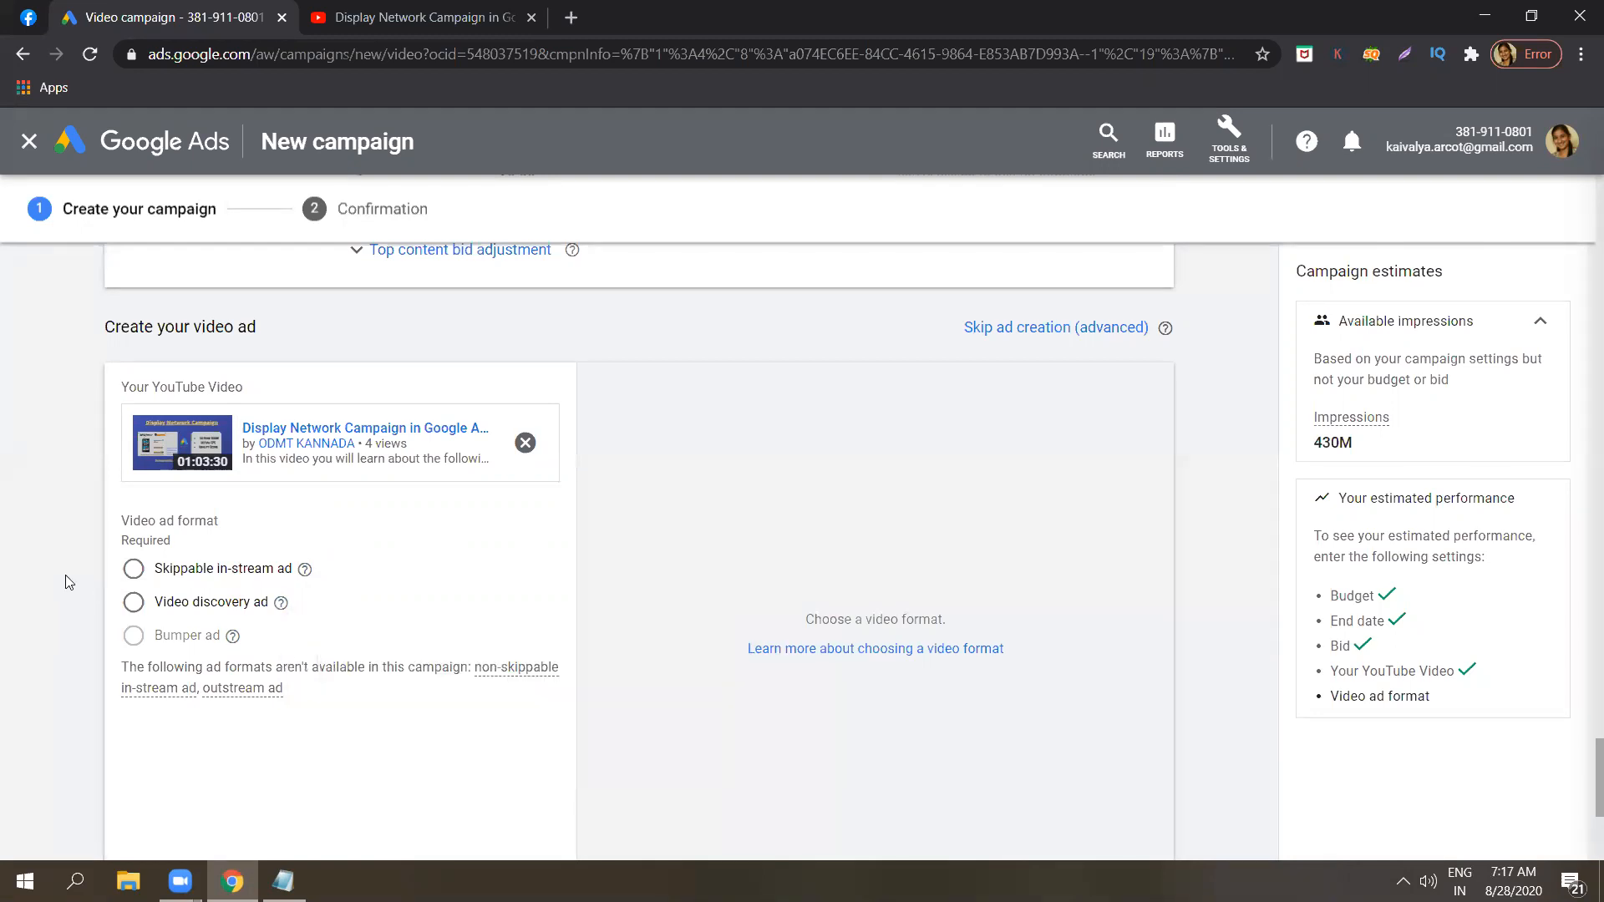
left_click(133, 571)
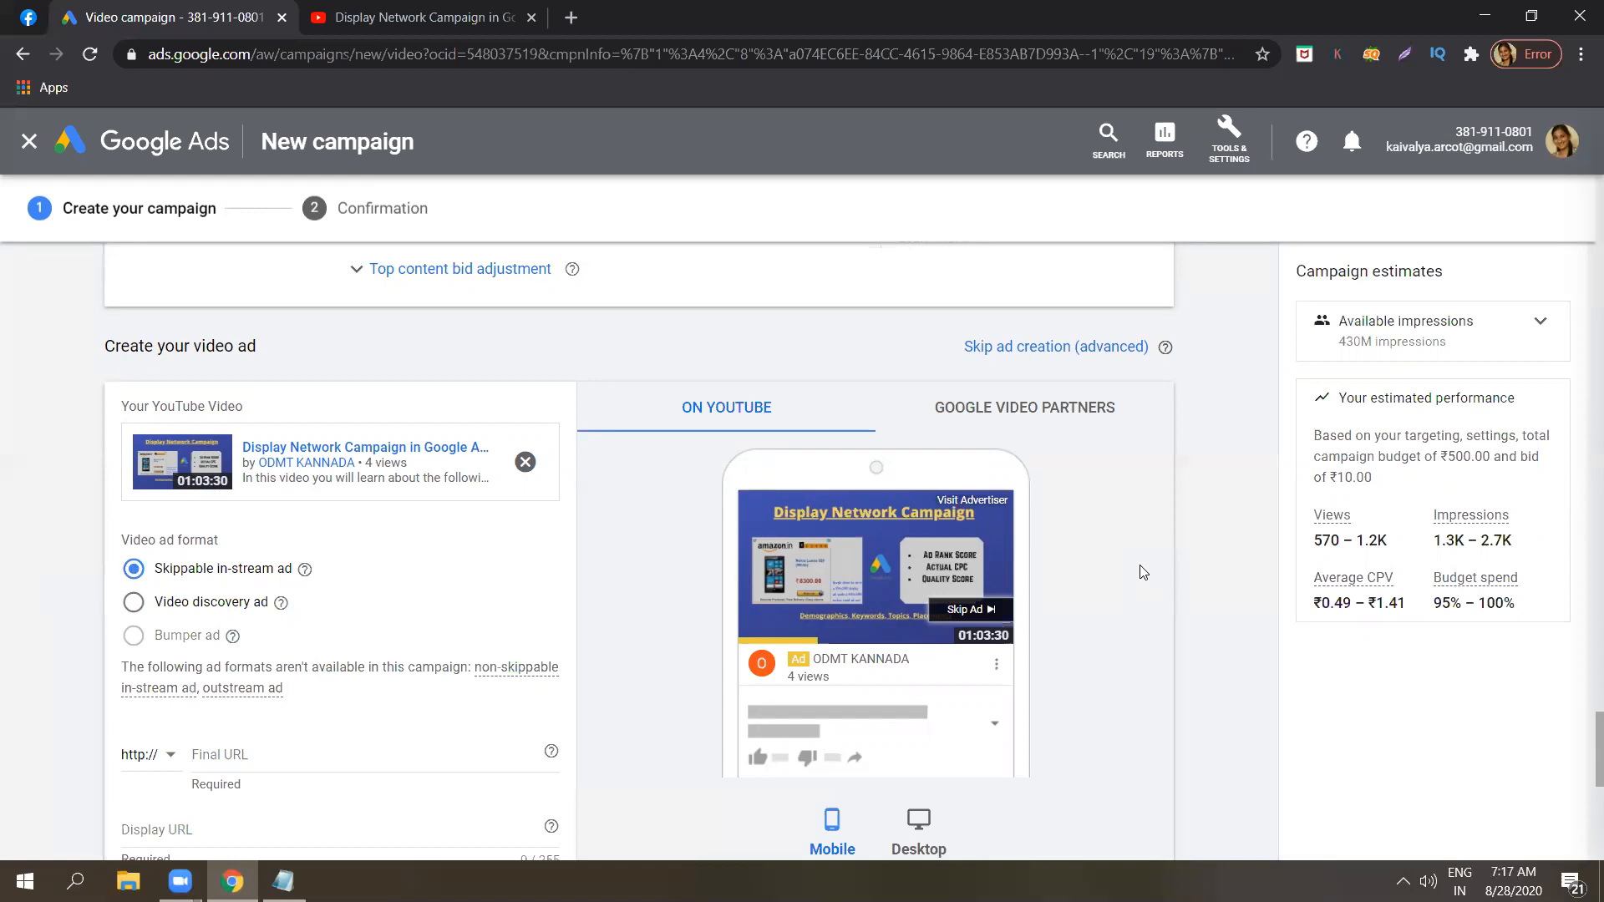
In Notepad, add "biteable" and "animaker" on separate lines below the ad format list, then minimize the notes.
left_click(284, 880)
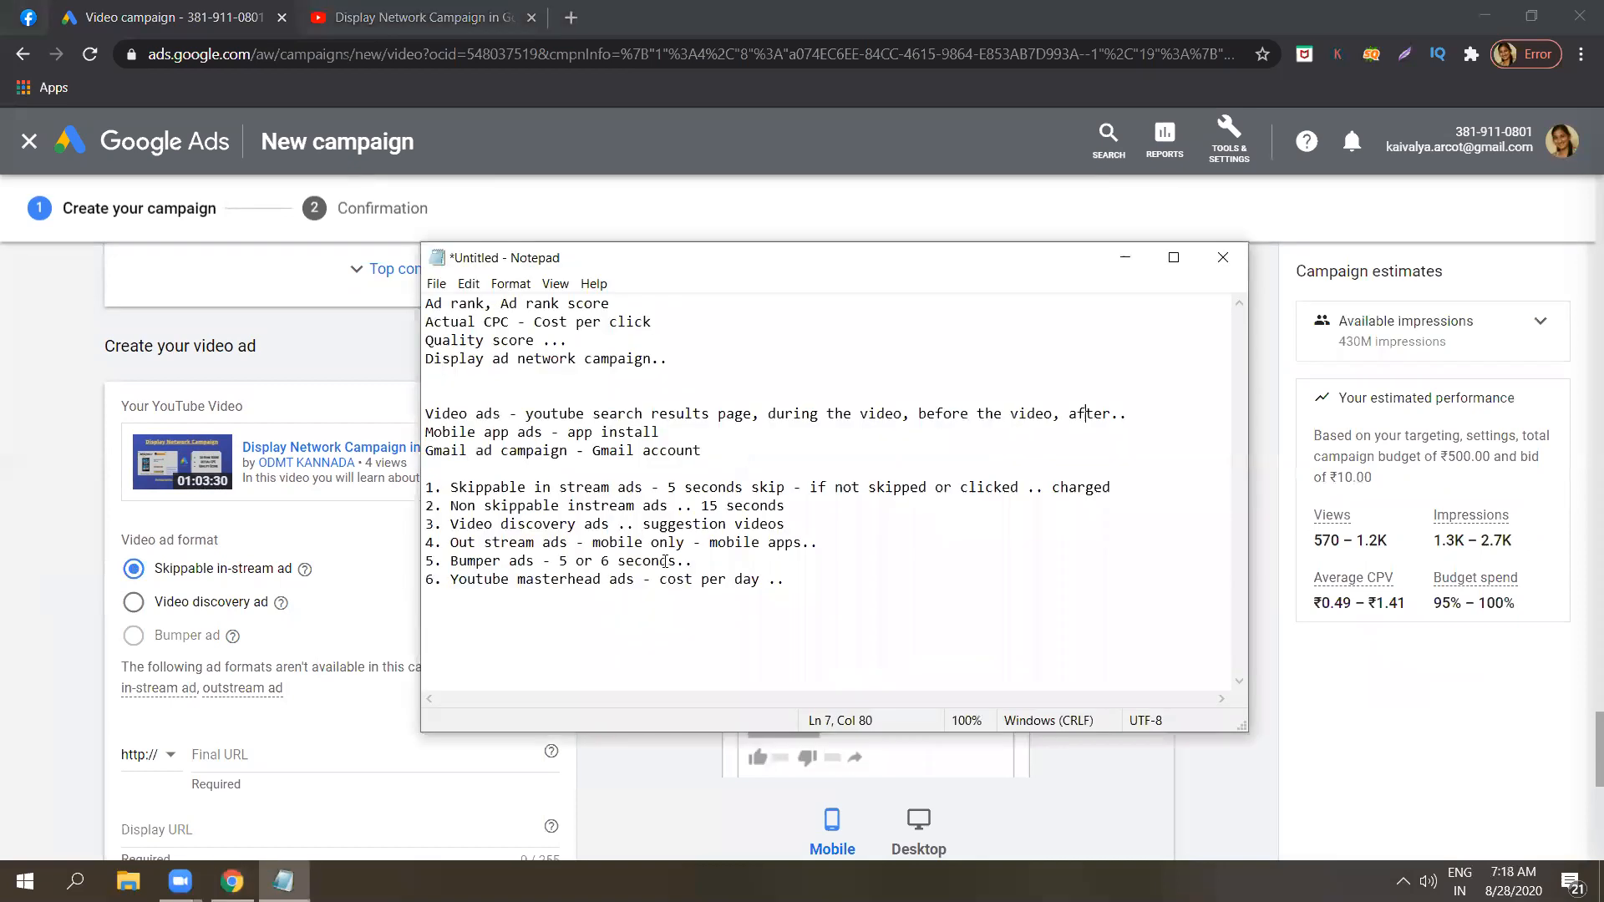
left_click(815, 589)
key("Return")
key("Return")
type("biteable")
key("Return")
type("animaker")
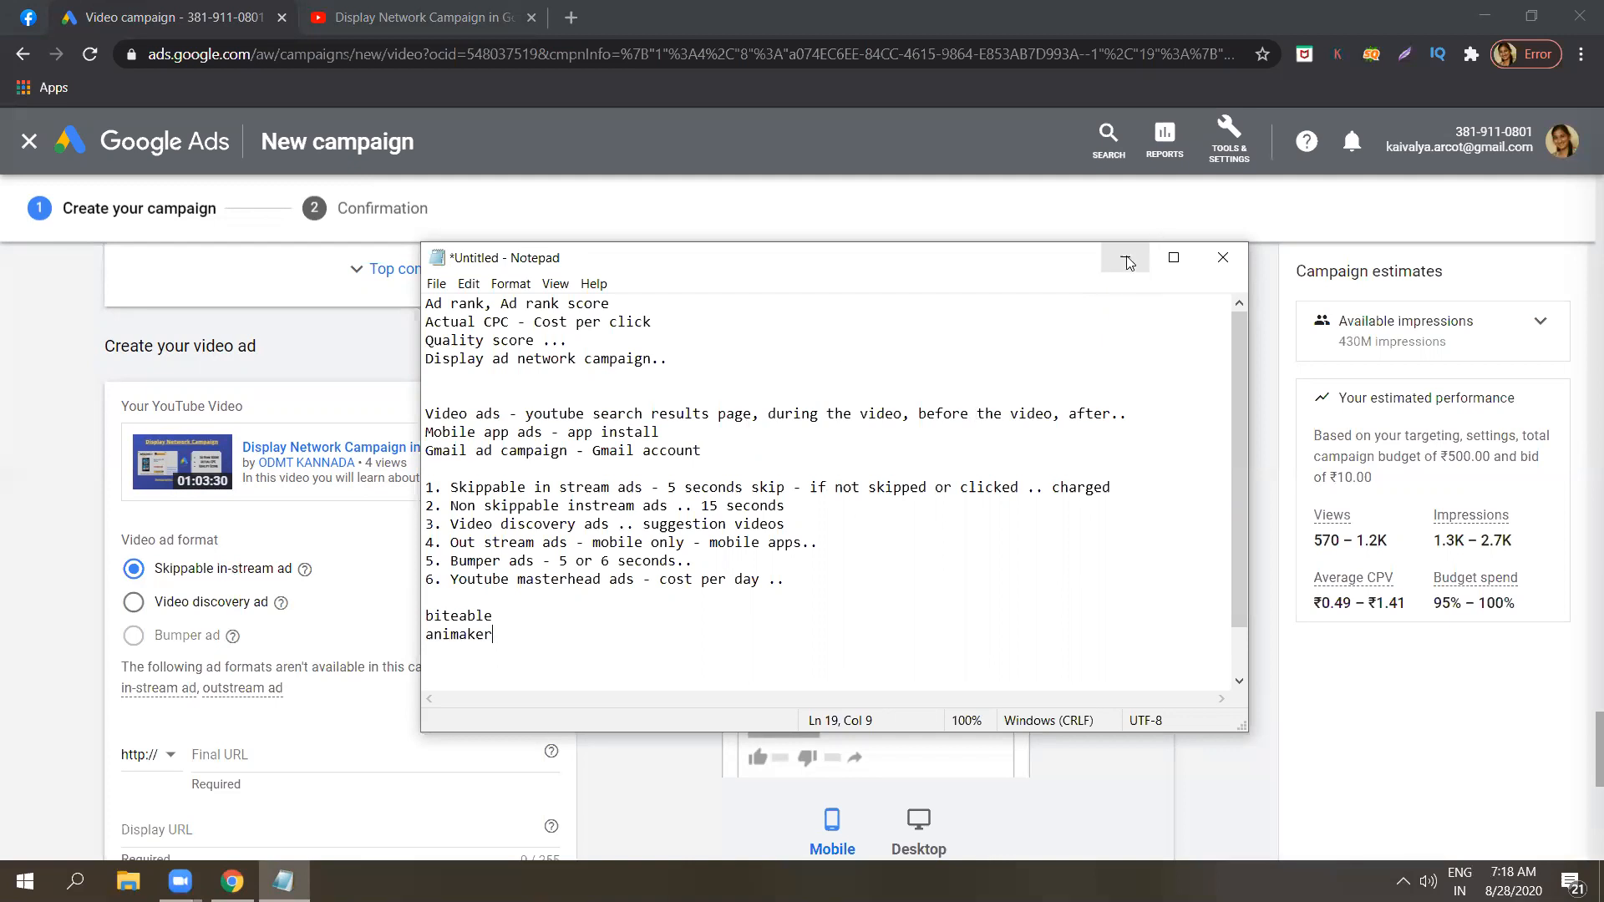
left_click(507, 620)
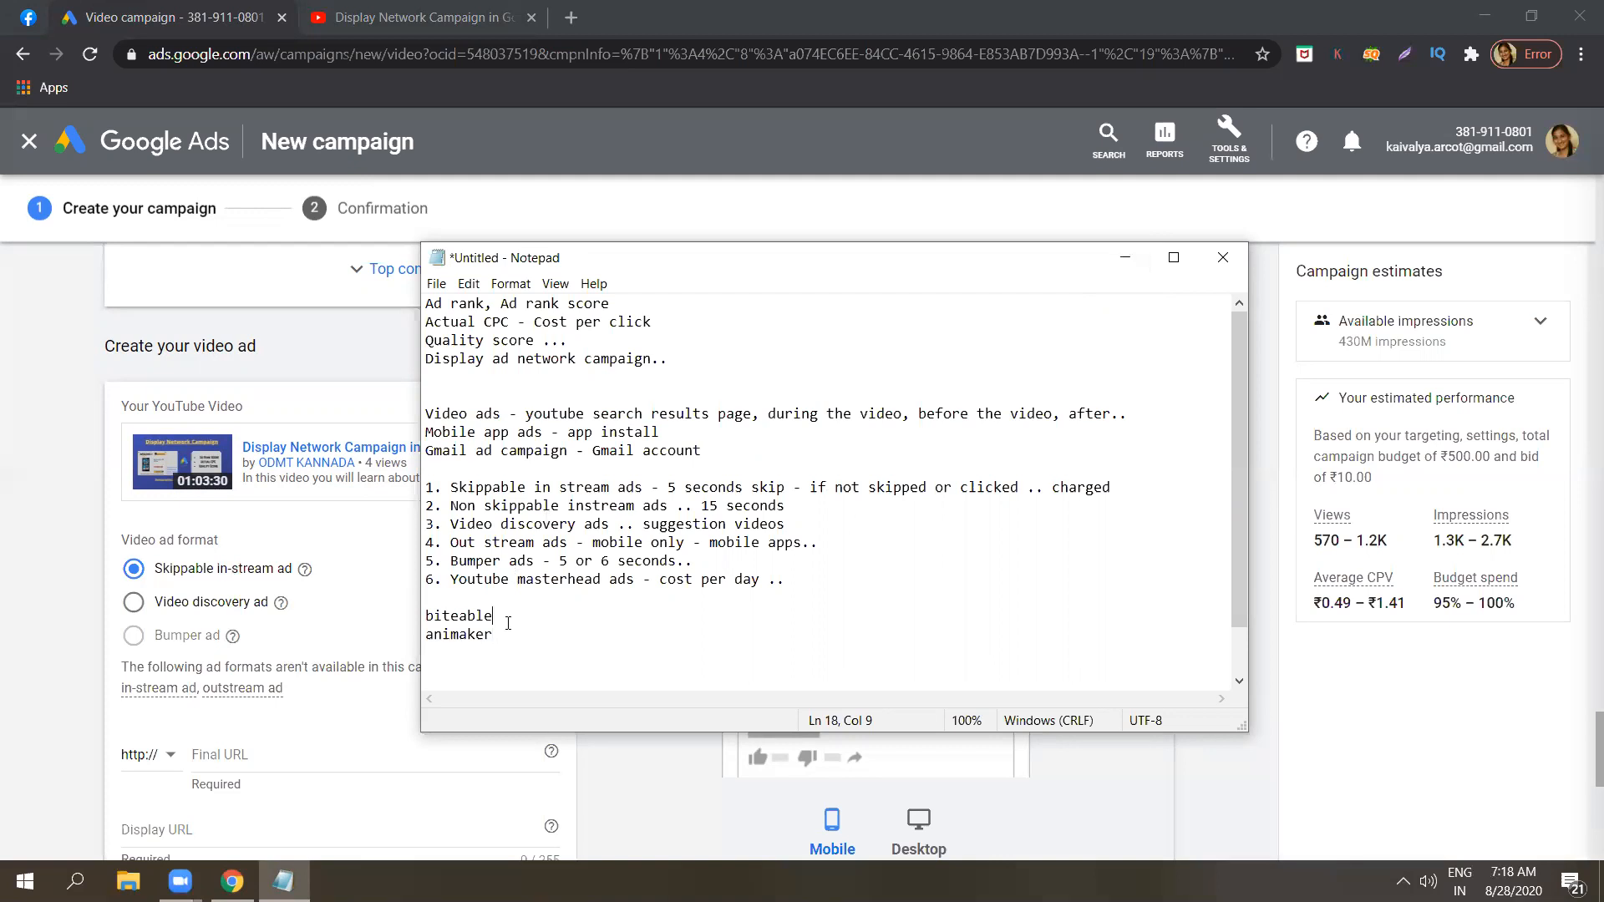
left_click(1124, 258)
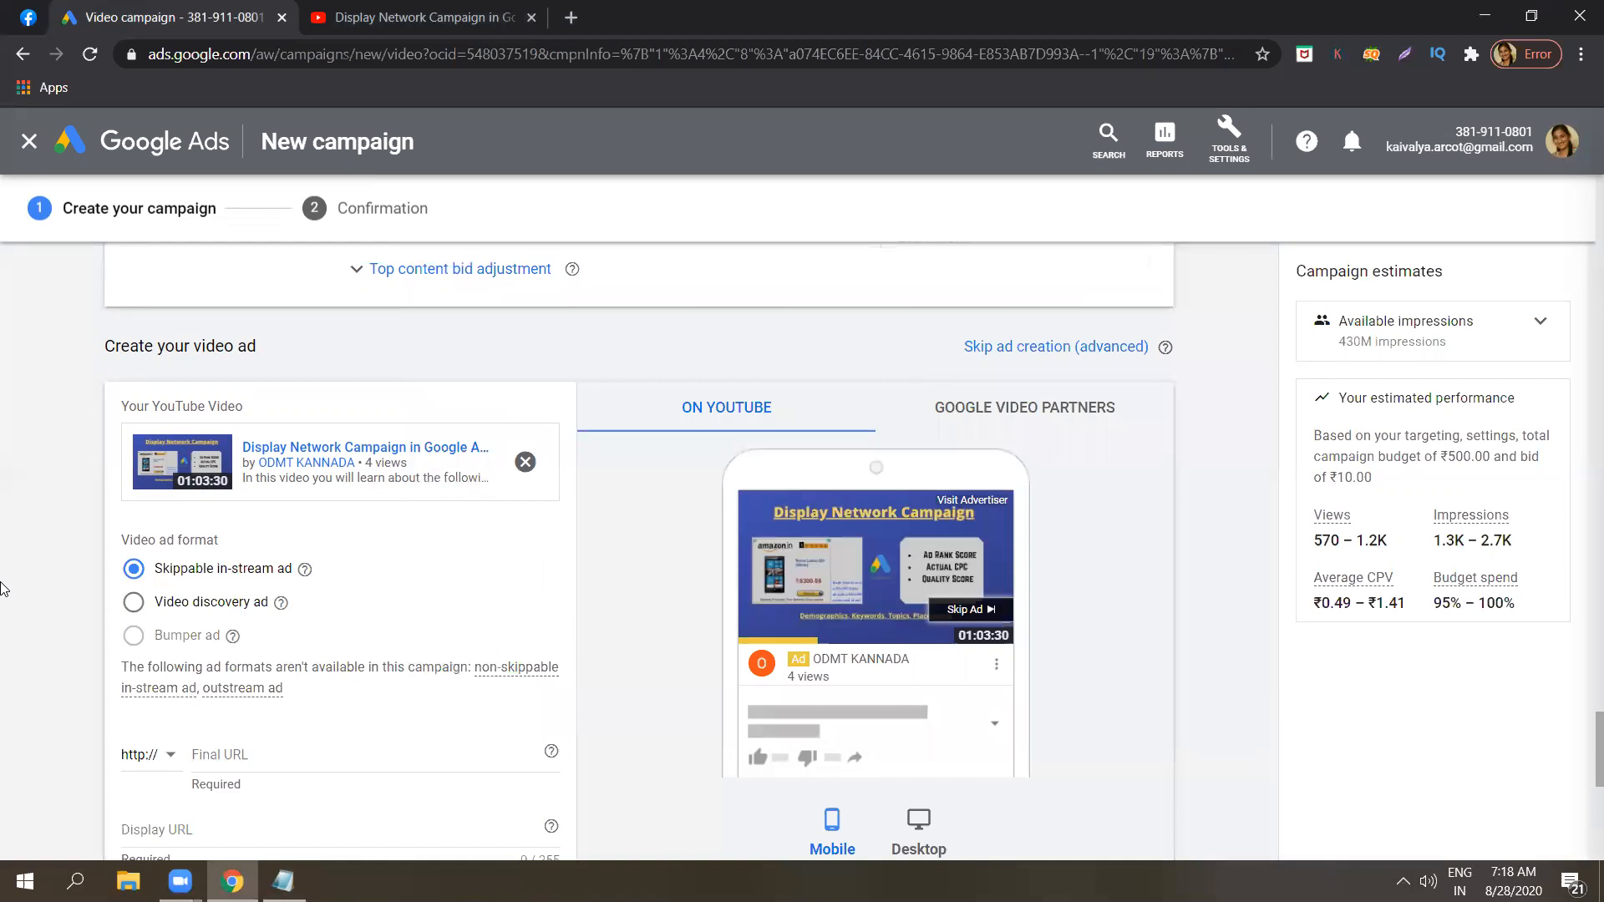
Load odmt.in in a new browser tab and copy its web address for the ad's Final URL.
scroll(2, 588, "down", 3)
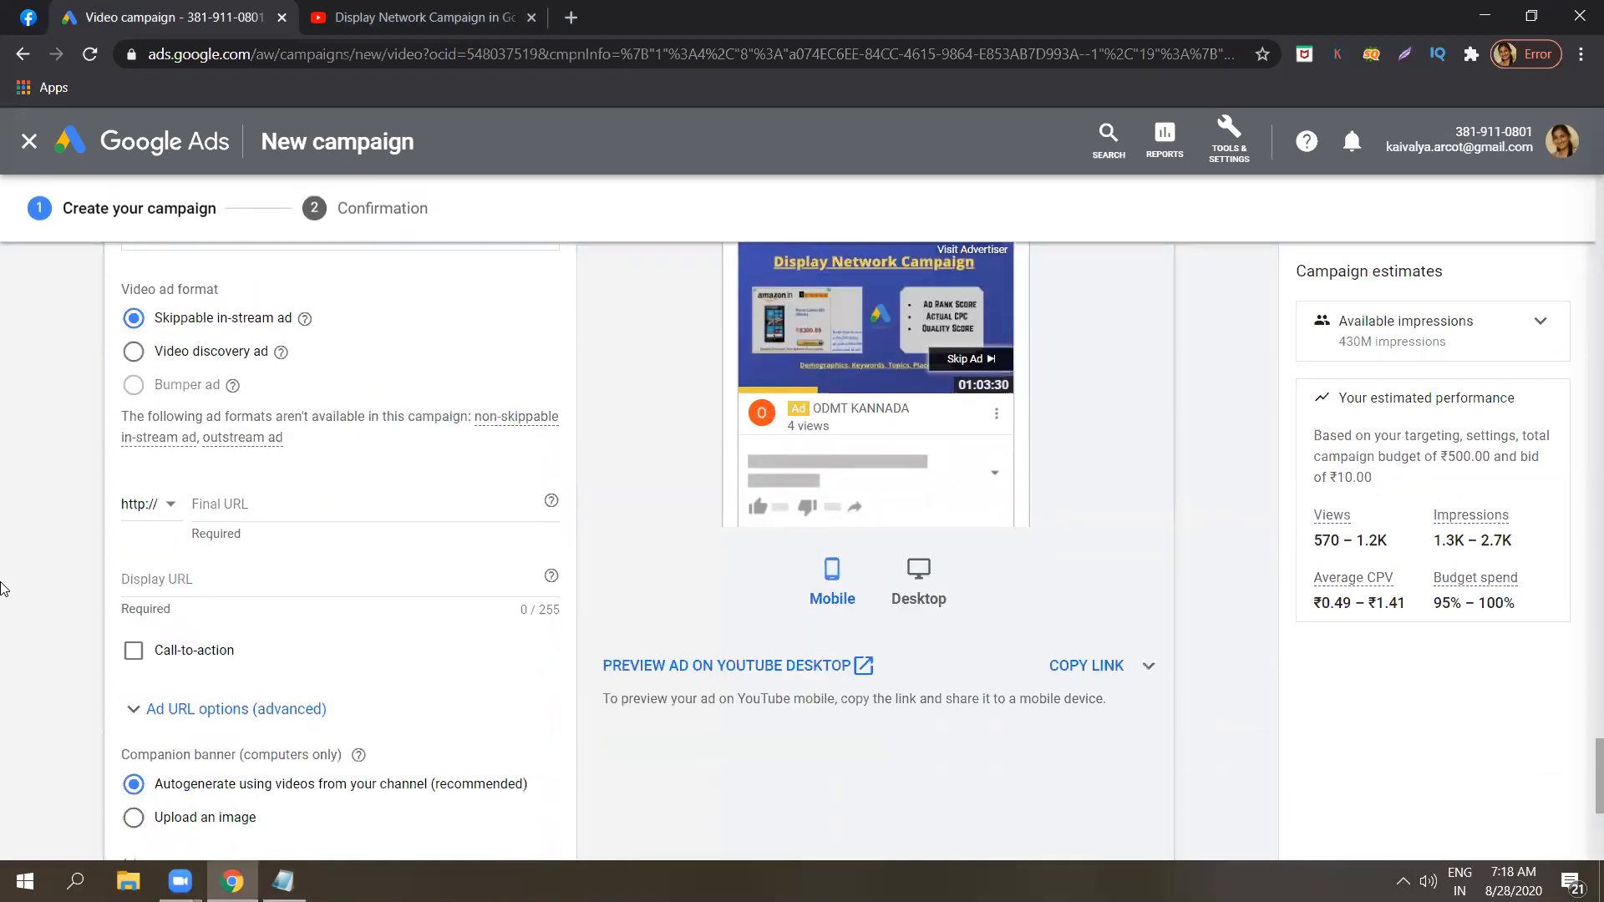
left_click(335, 508)
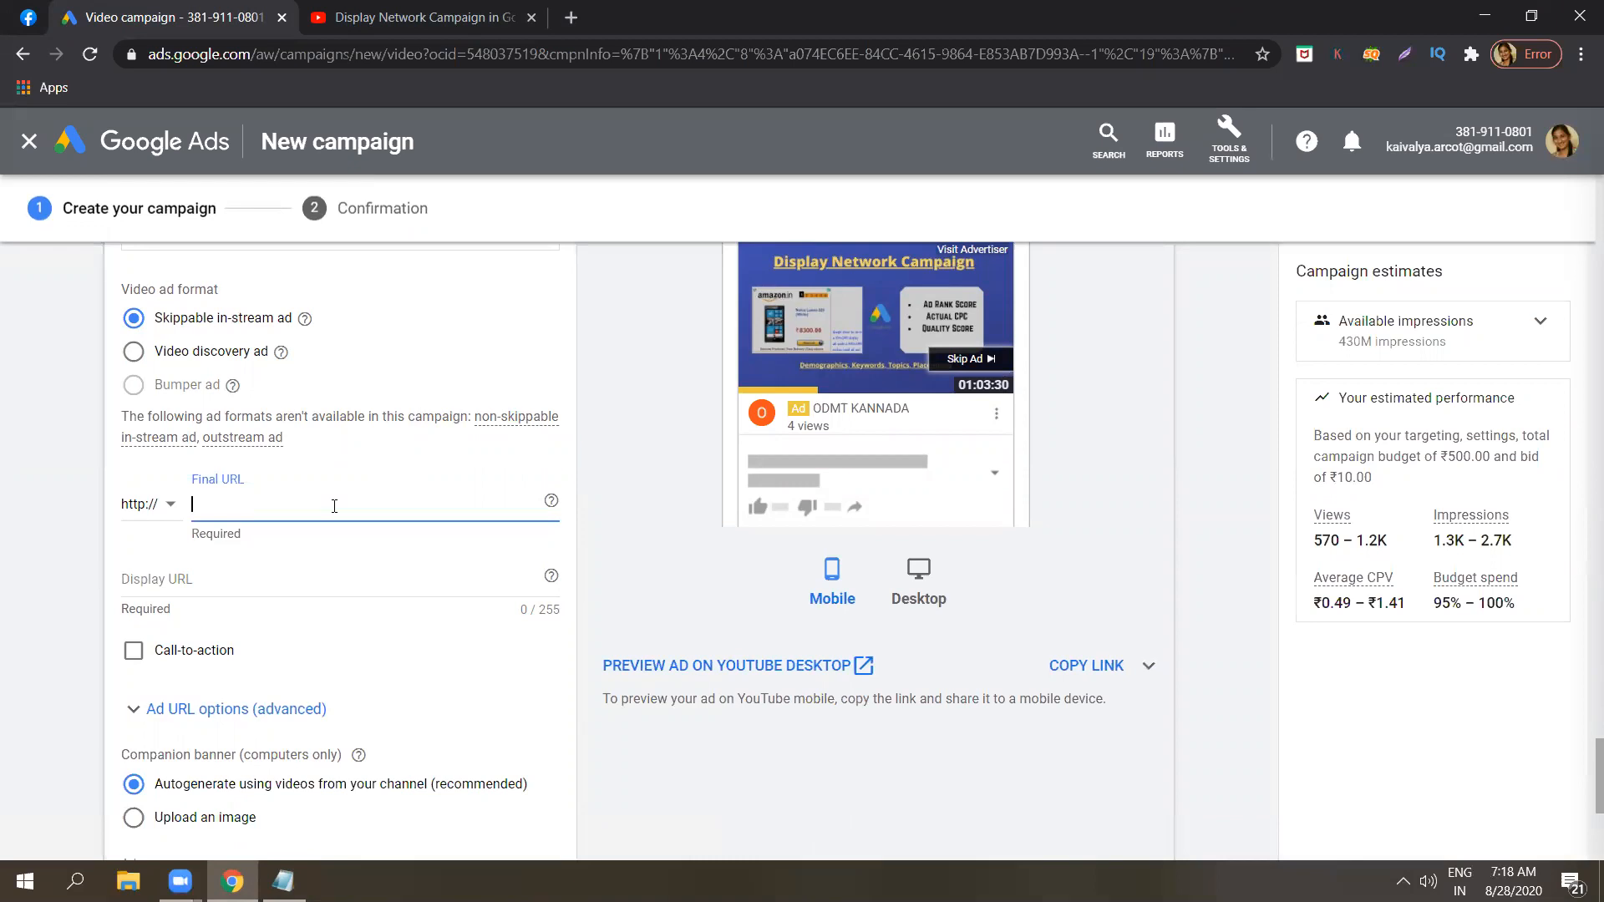
left_click(571, 16)
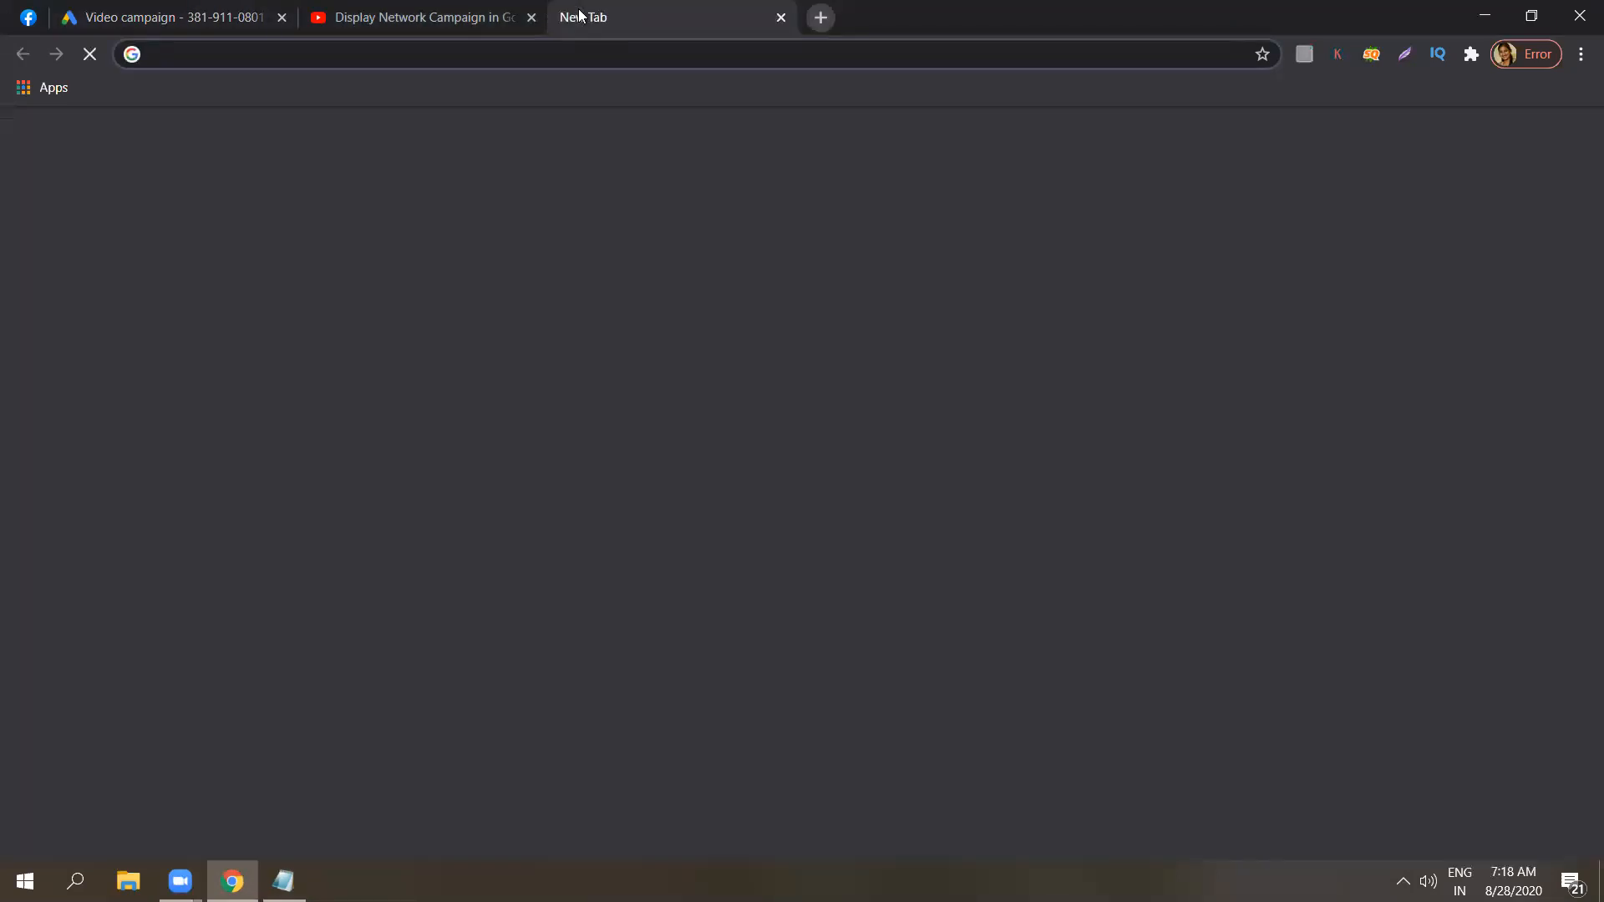
type("odmt.")
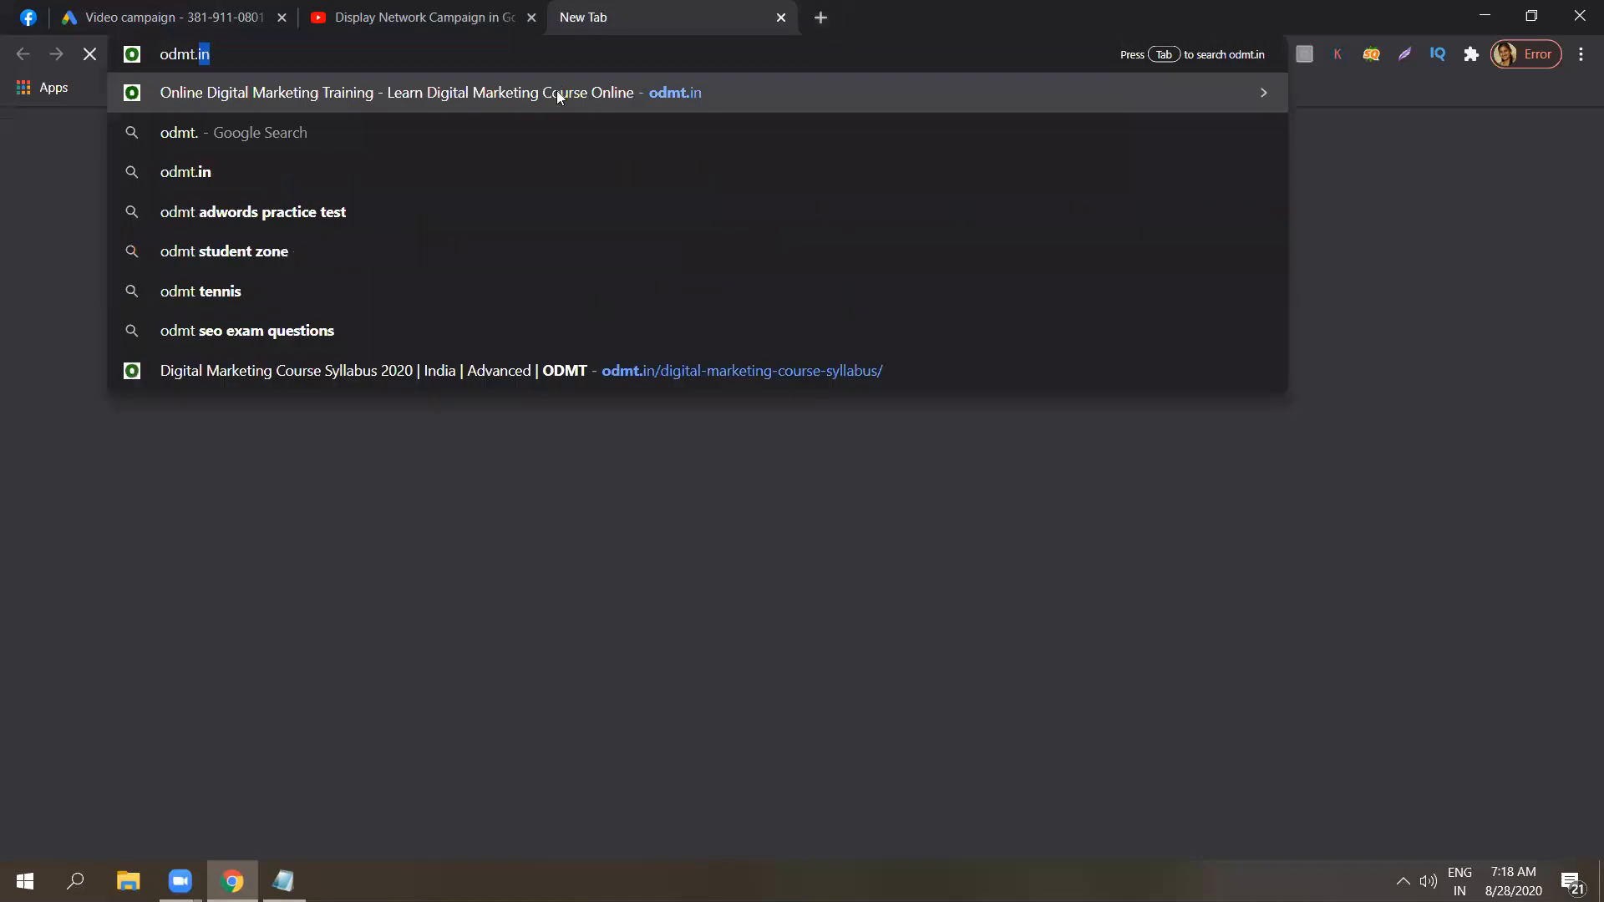
left_click(558, 93)
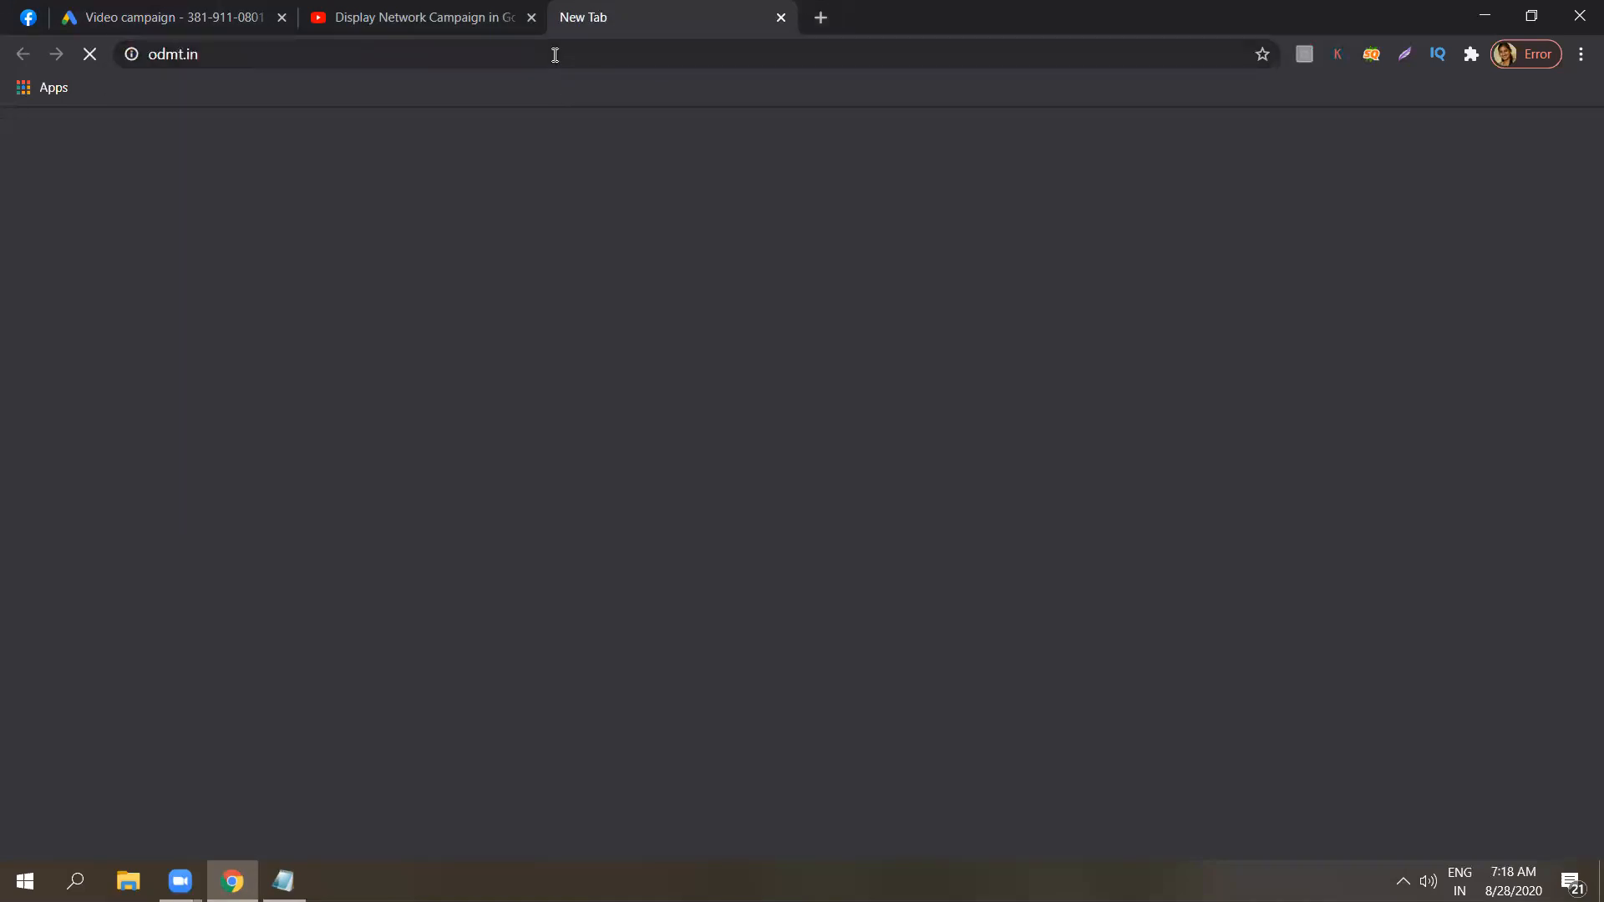
left_click(554, 54)
right_click(553, 55)
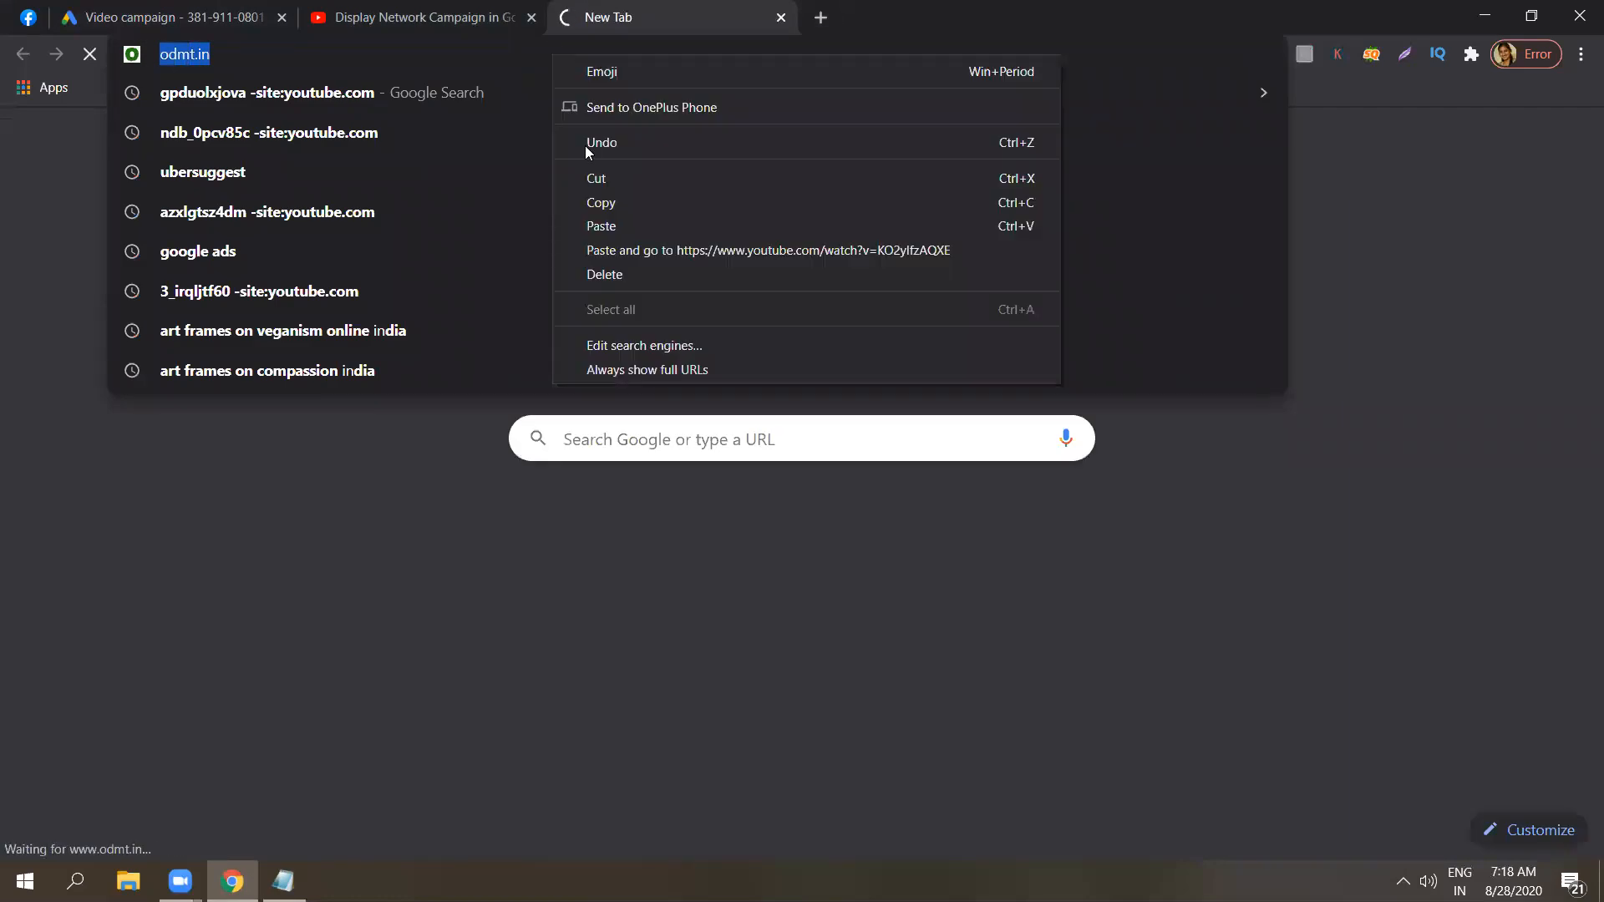
left_click(598, 206)
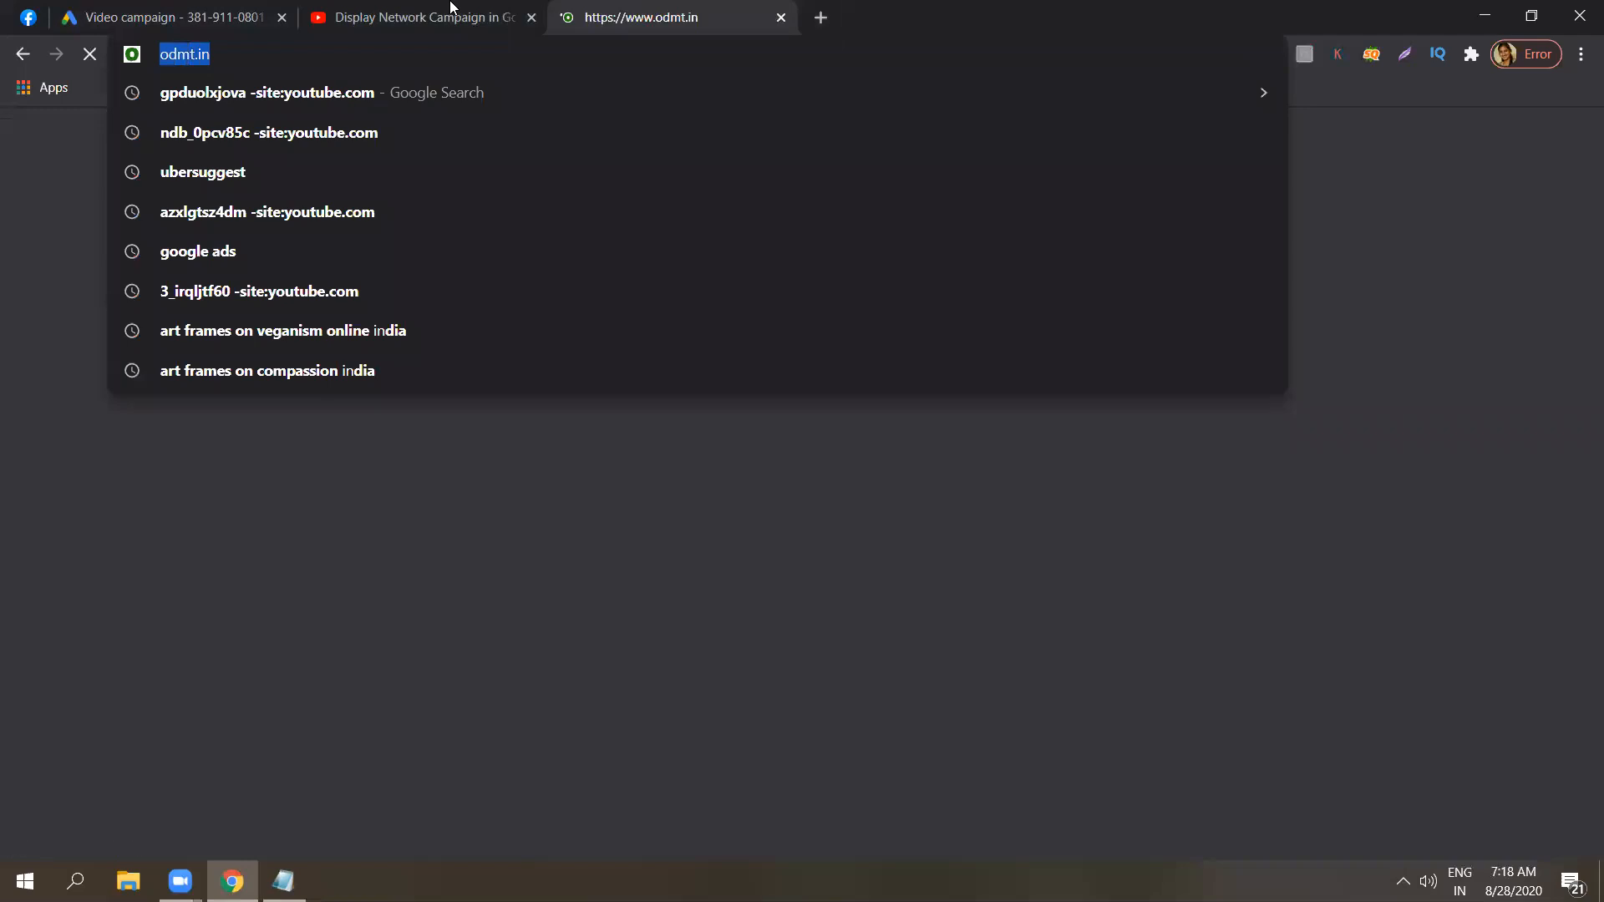
left_click(339, 10)
left_click(217, 12)
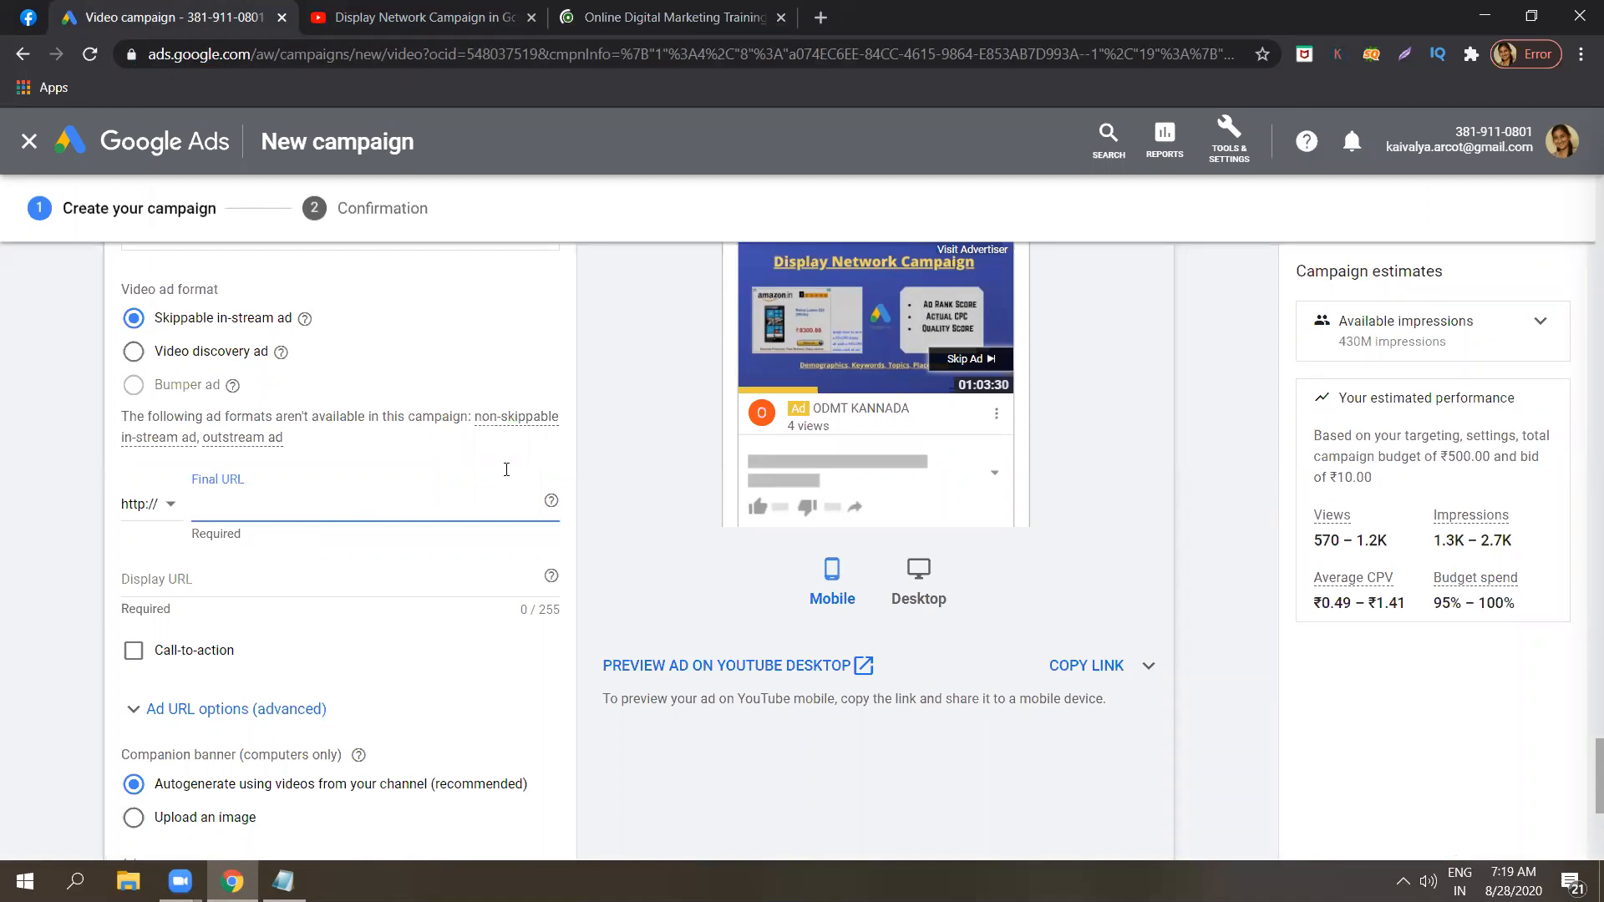
type("www.odmt.in/")
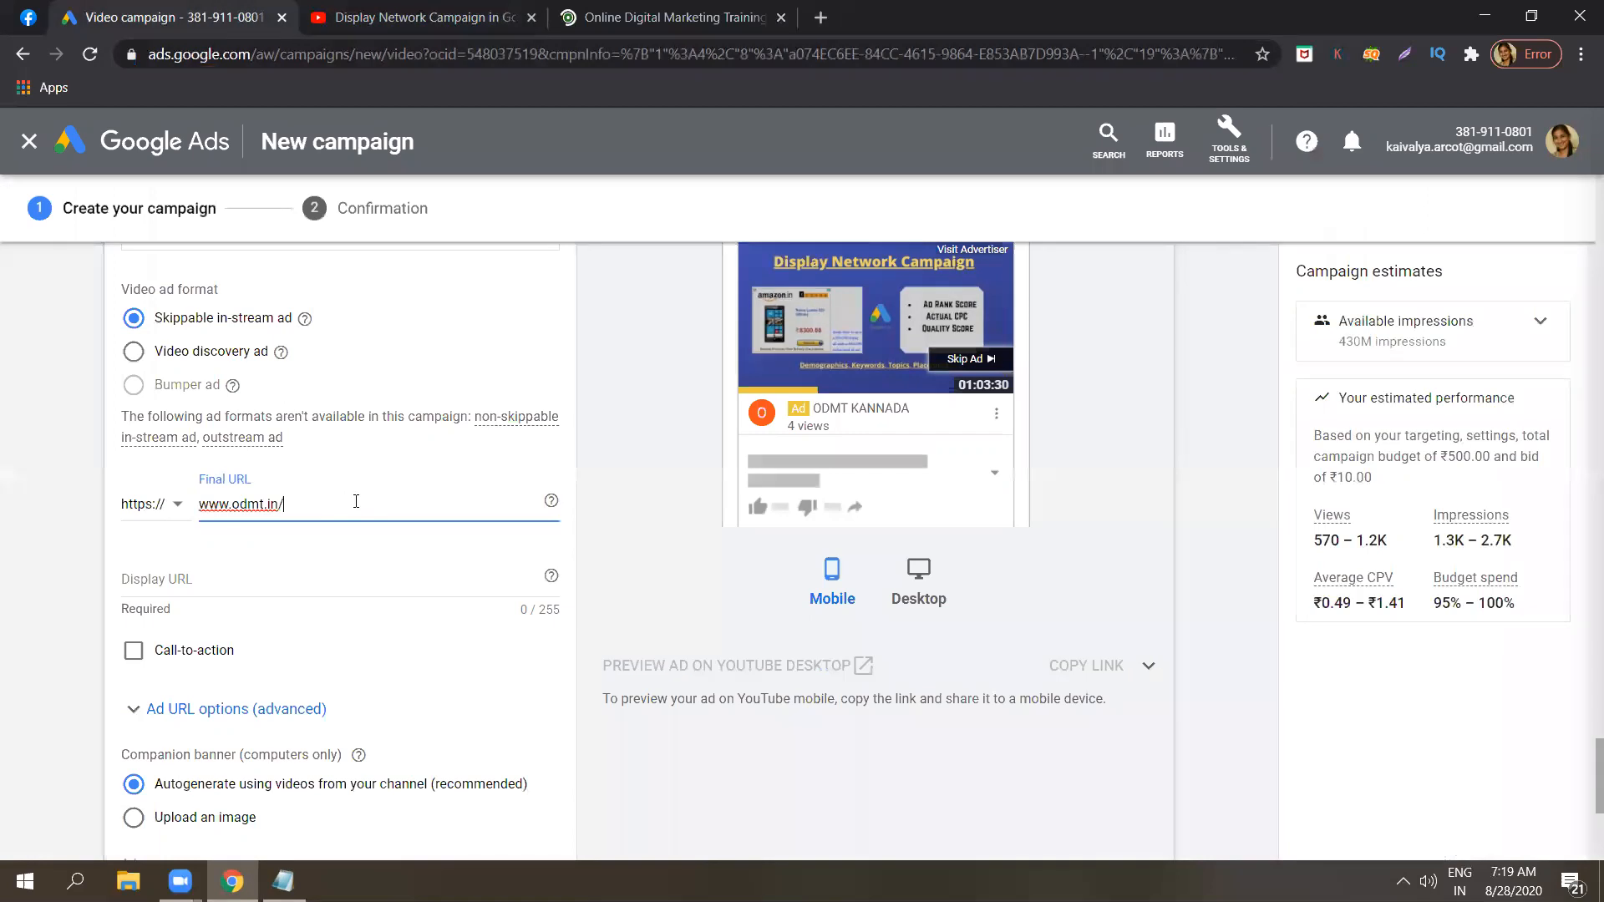
left_click(47, 471)
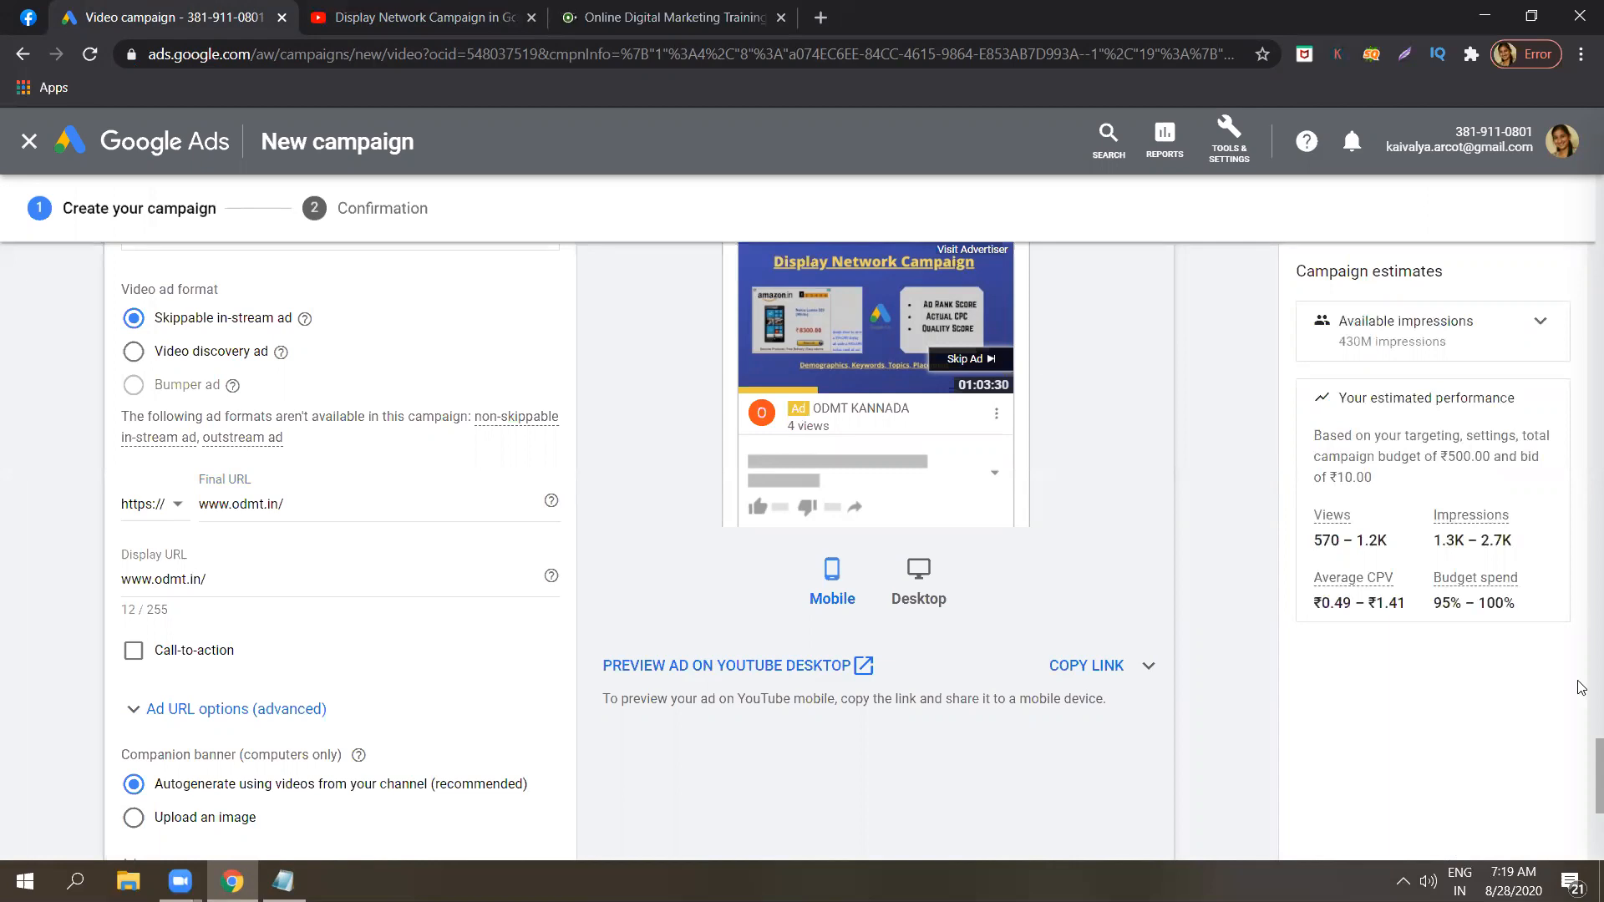
Preview the ad on Google video partners, then in the YouTube desktop layout.
left_click_drag(1577, 766, 1578, 743)
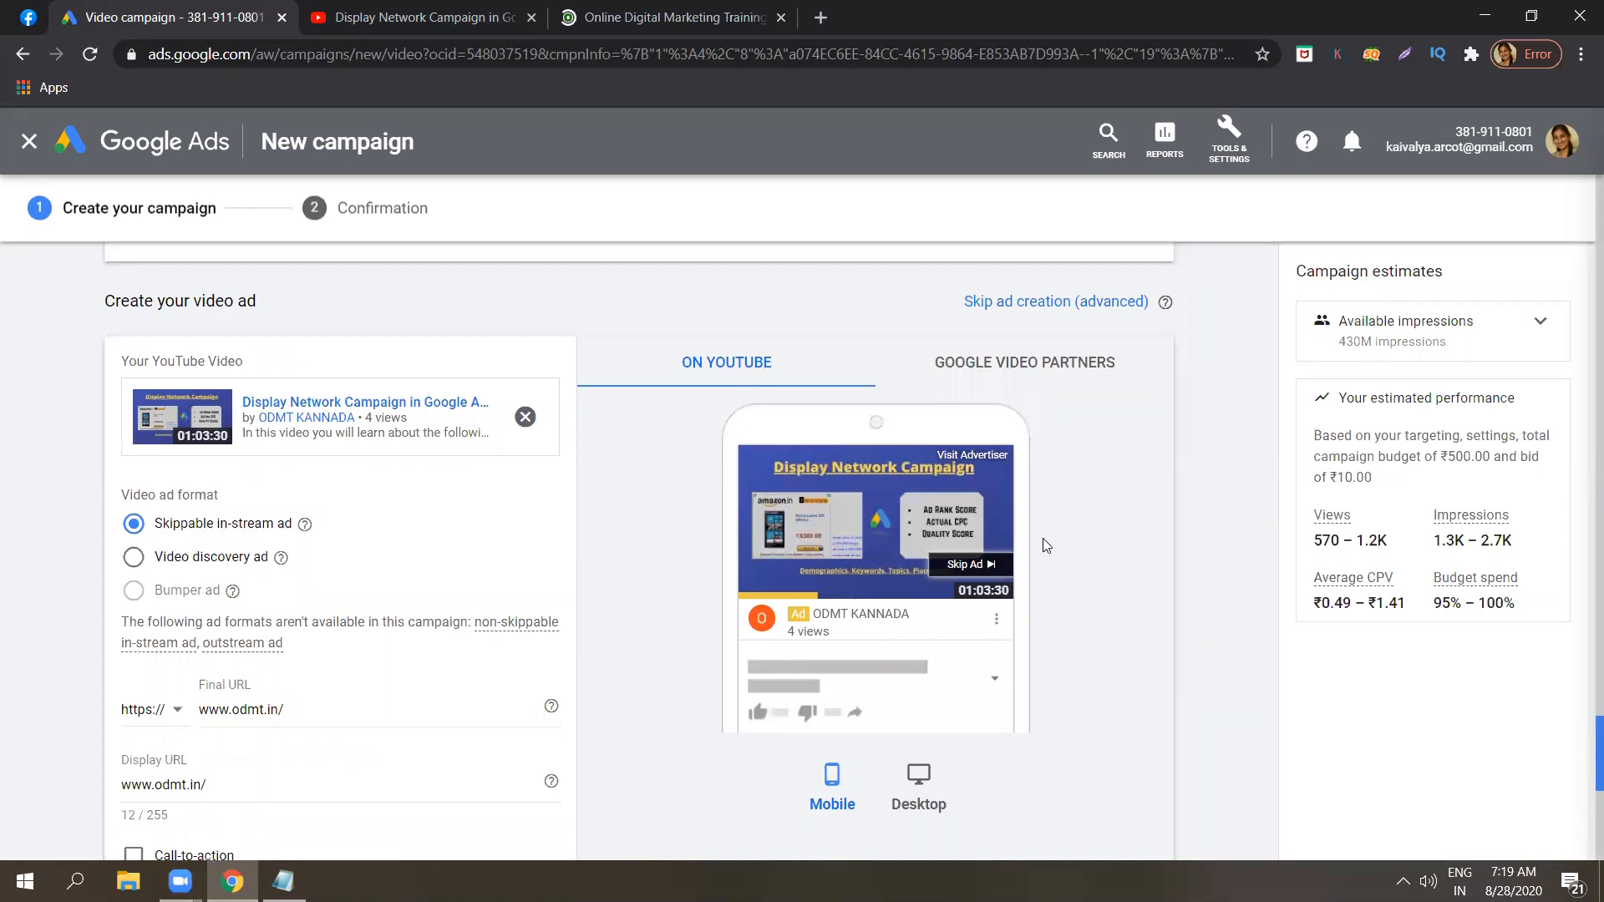
left_click(1046, 365)
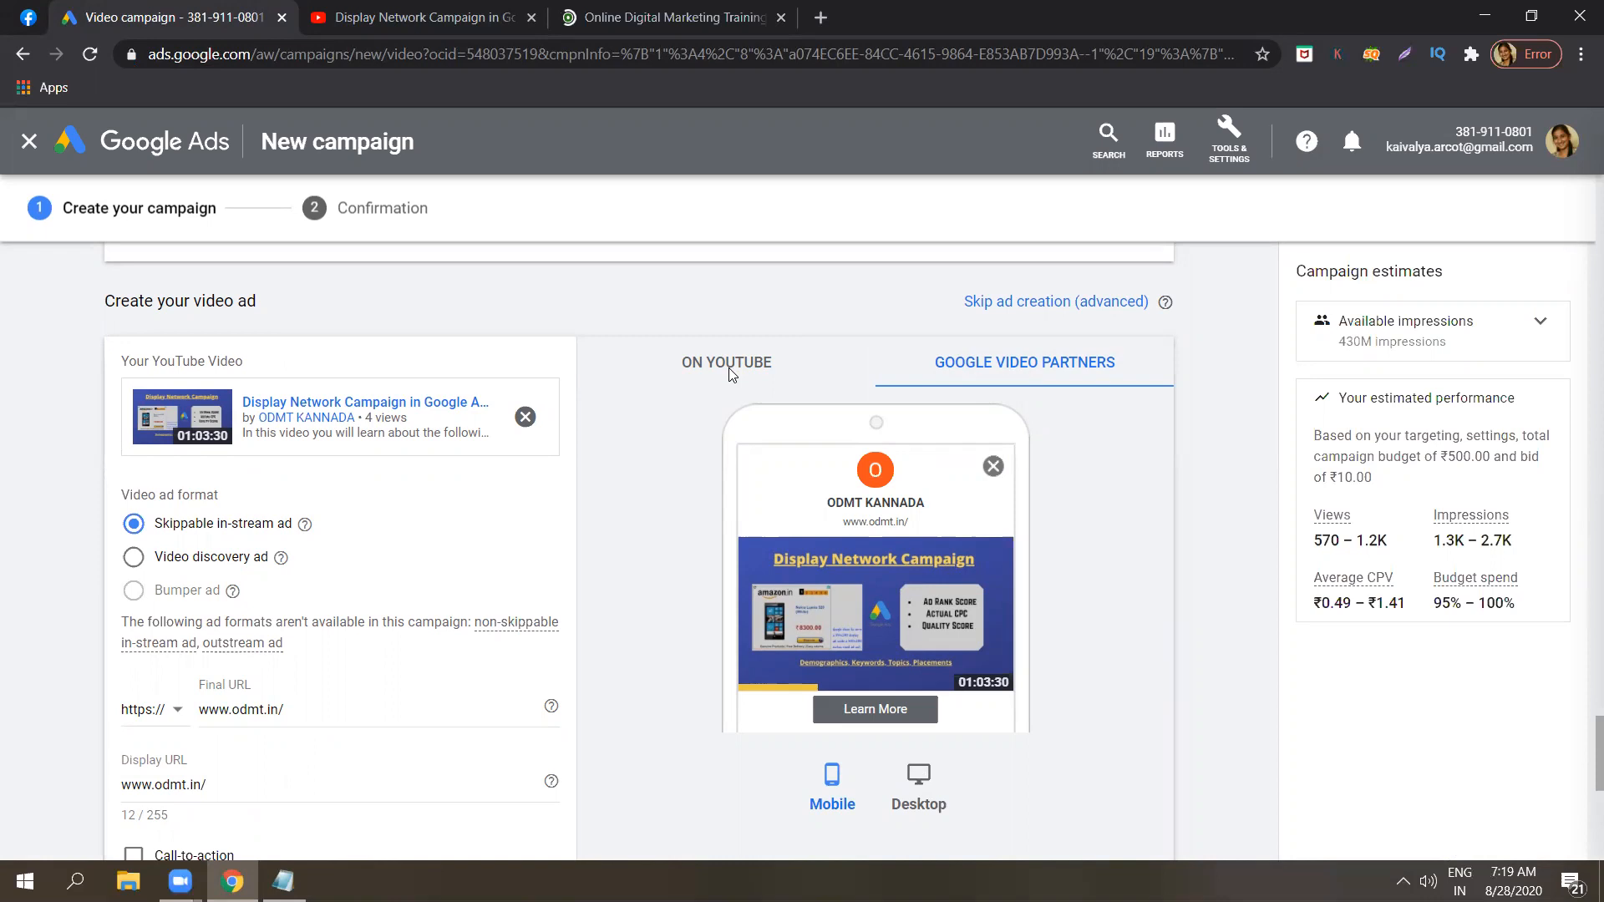
left_click(732, 310)
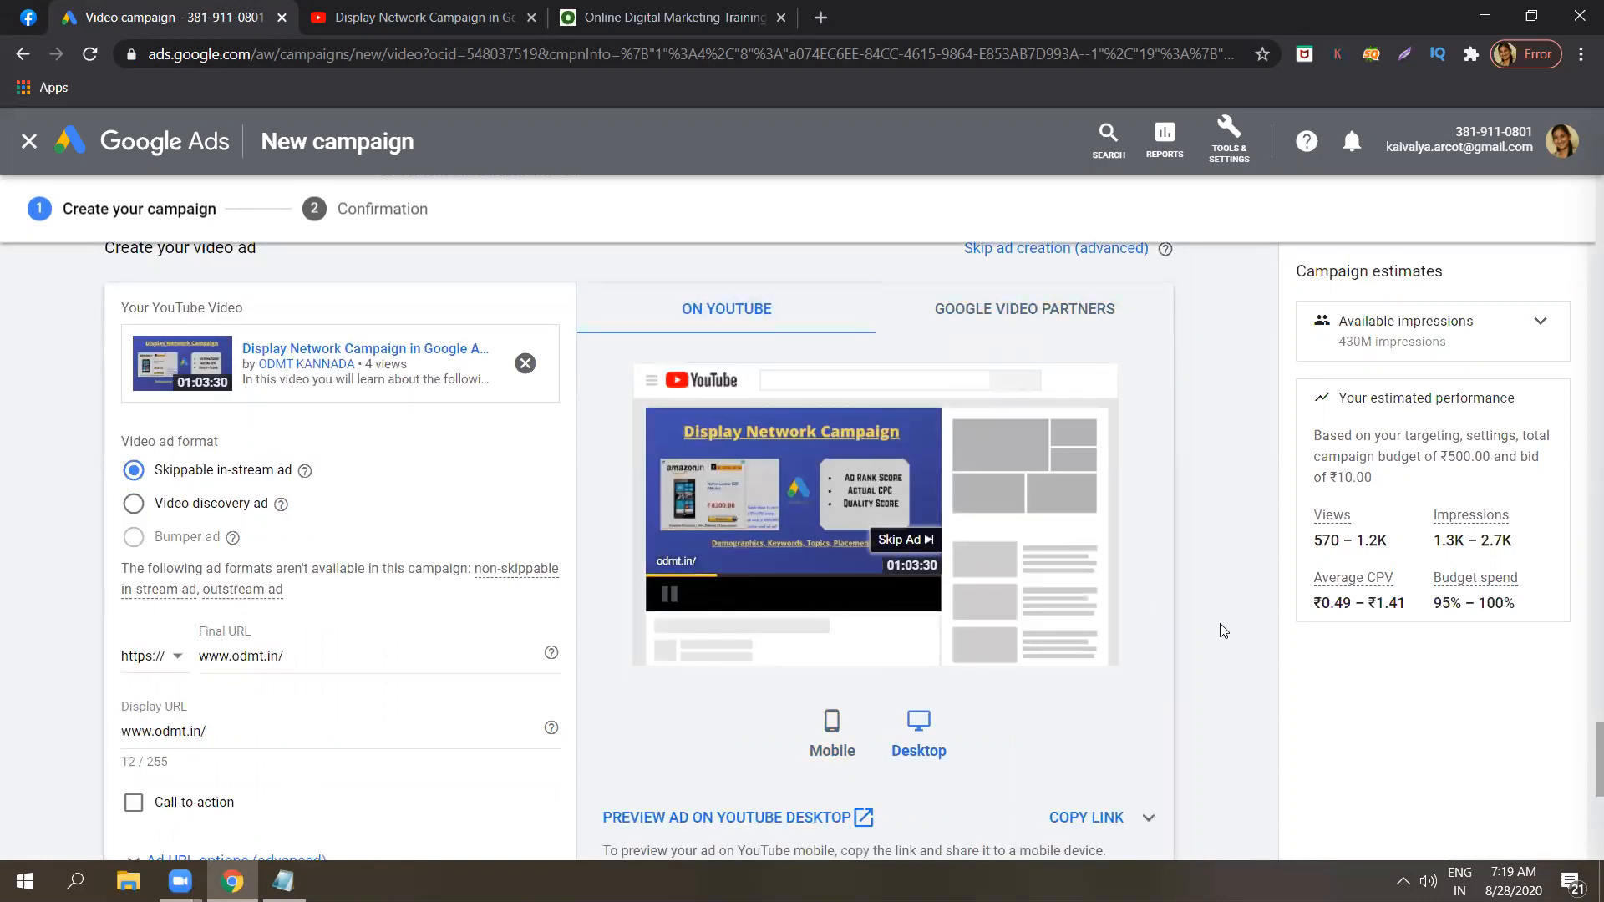
Enable the call-to-action for the ad and set its text to "Learn now".
scroll(1579, 750, "down", 2)
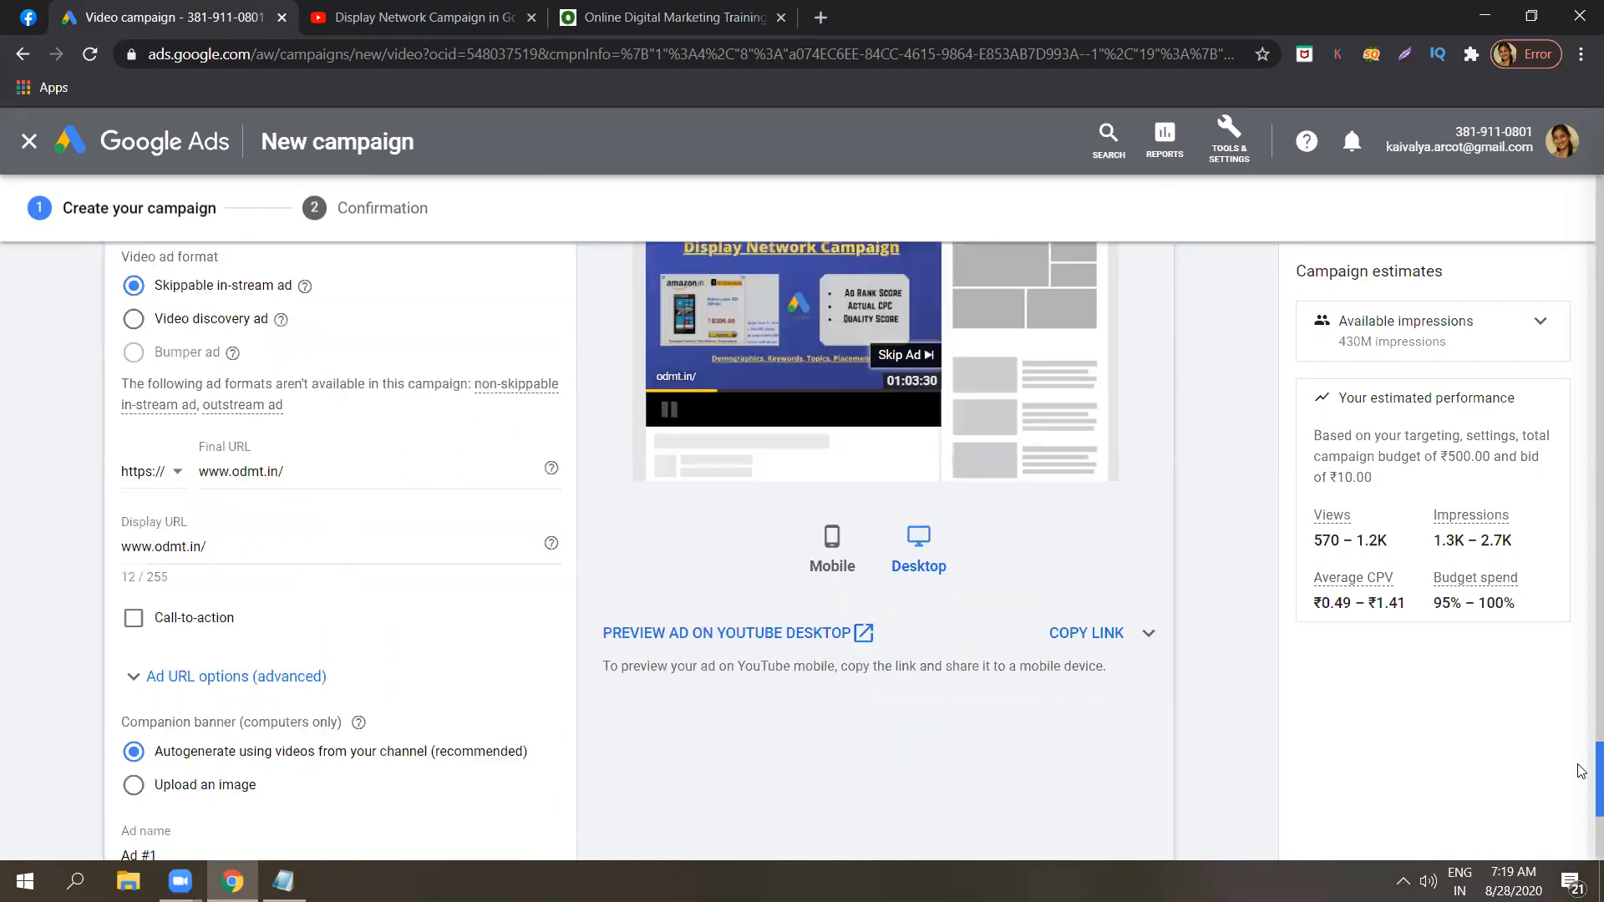
left_click(133, 621)
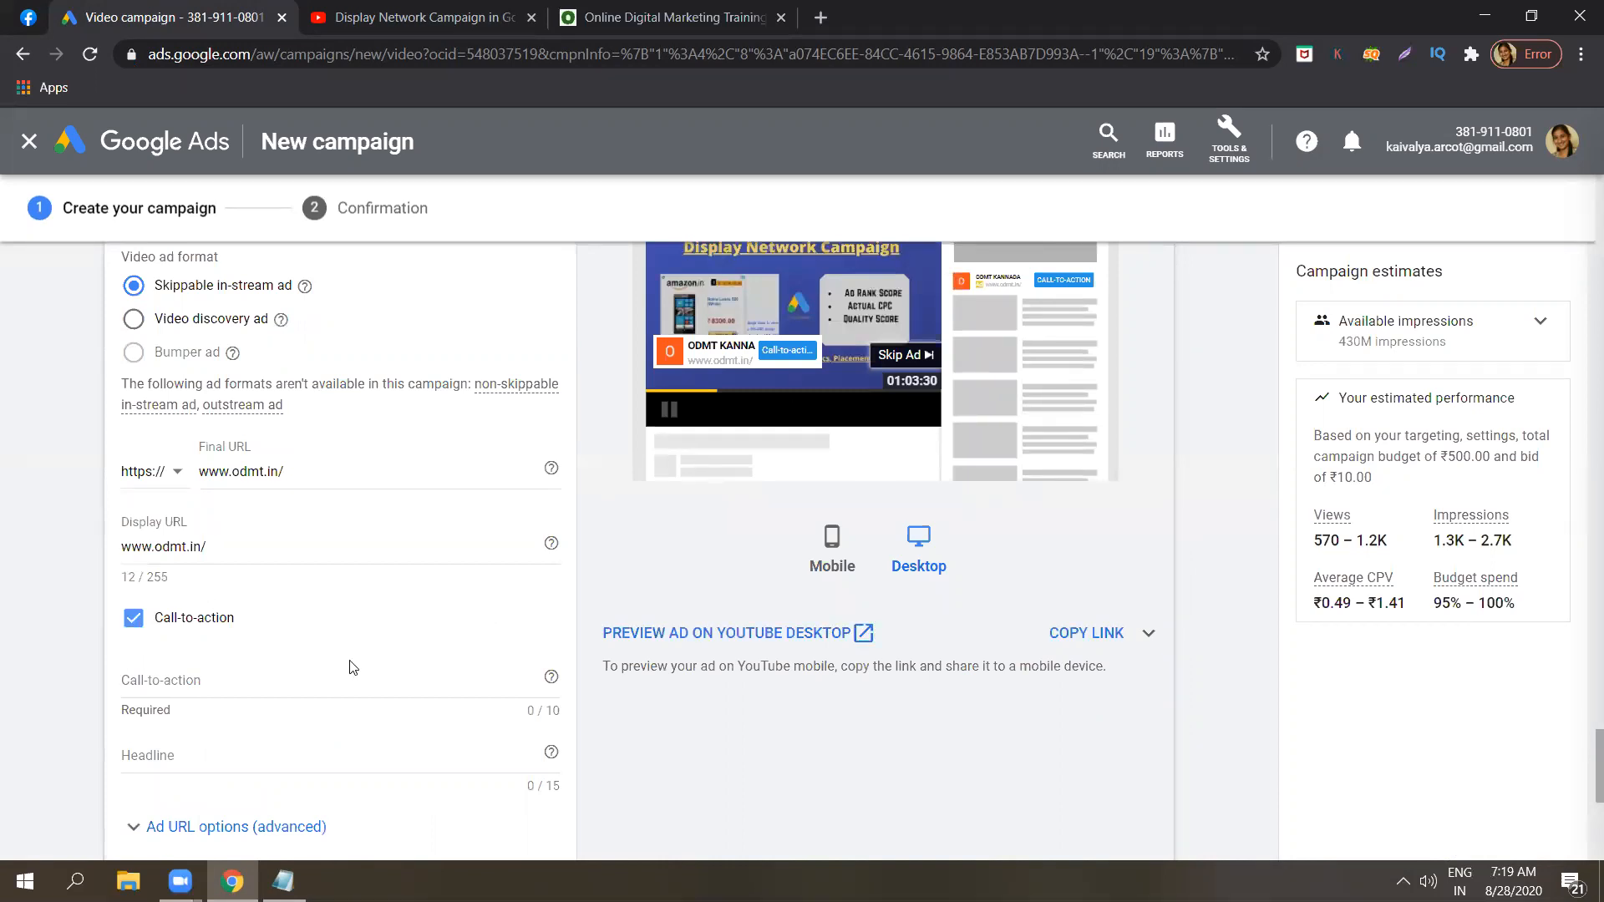
left_click(289, 678)
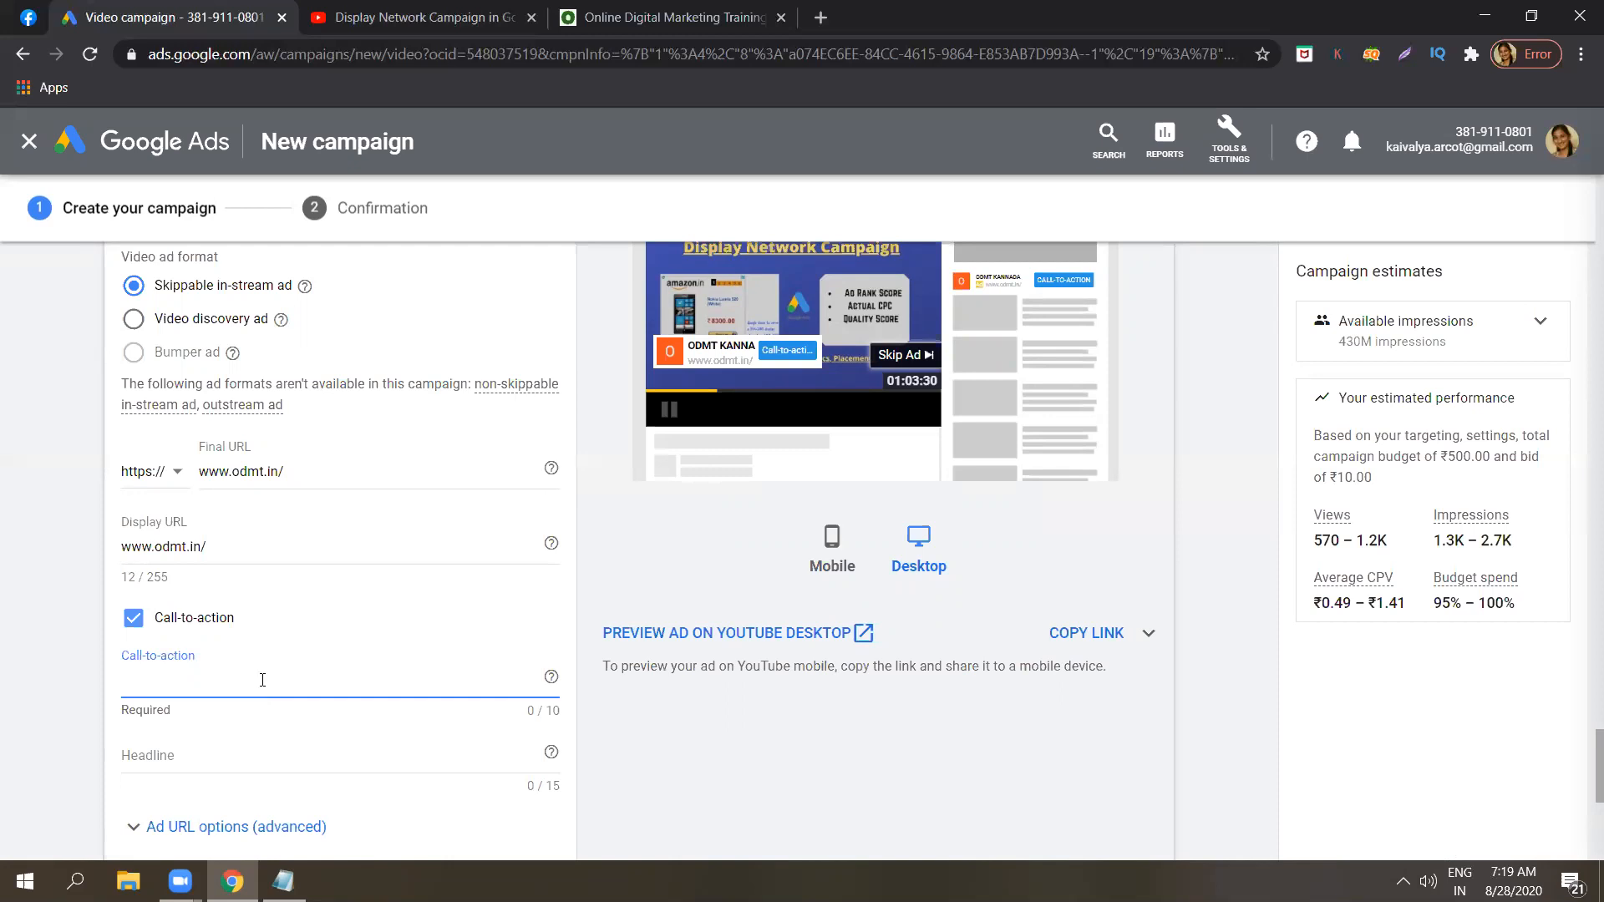
key("Caps_Lock")
type("L")
key("Caps_Lock")
type("earn now")
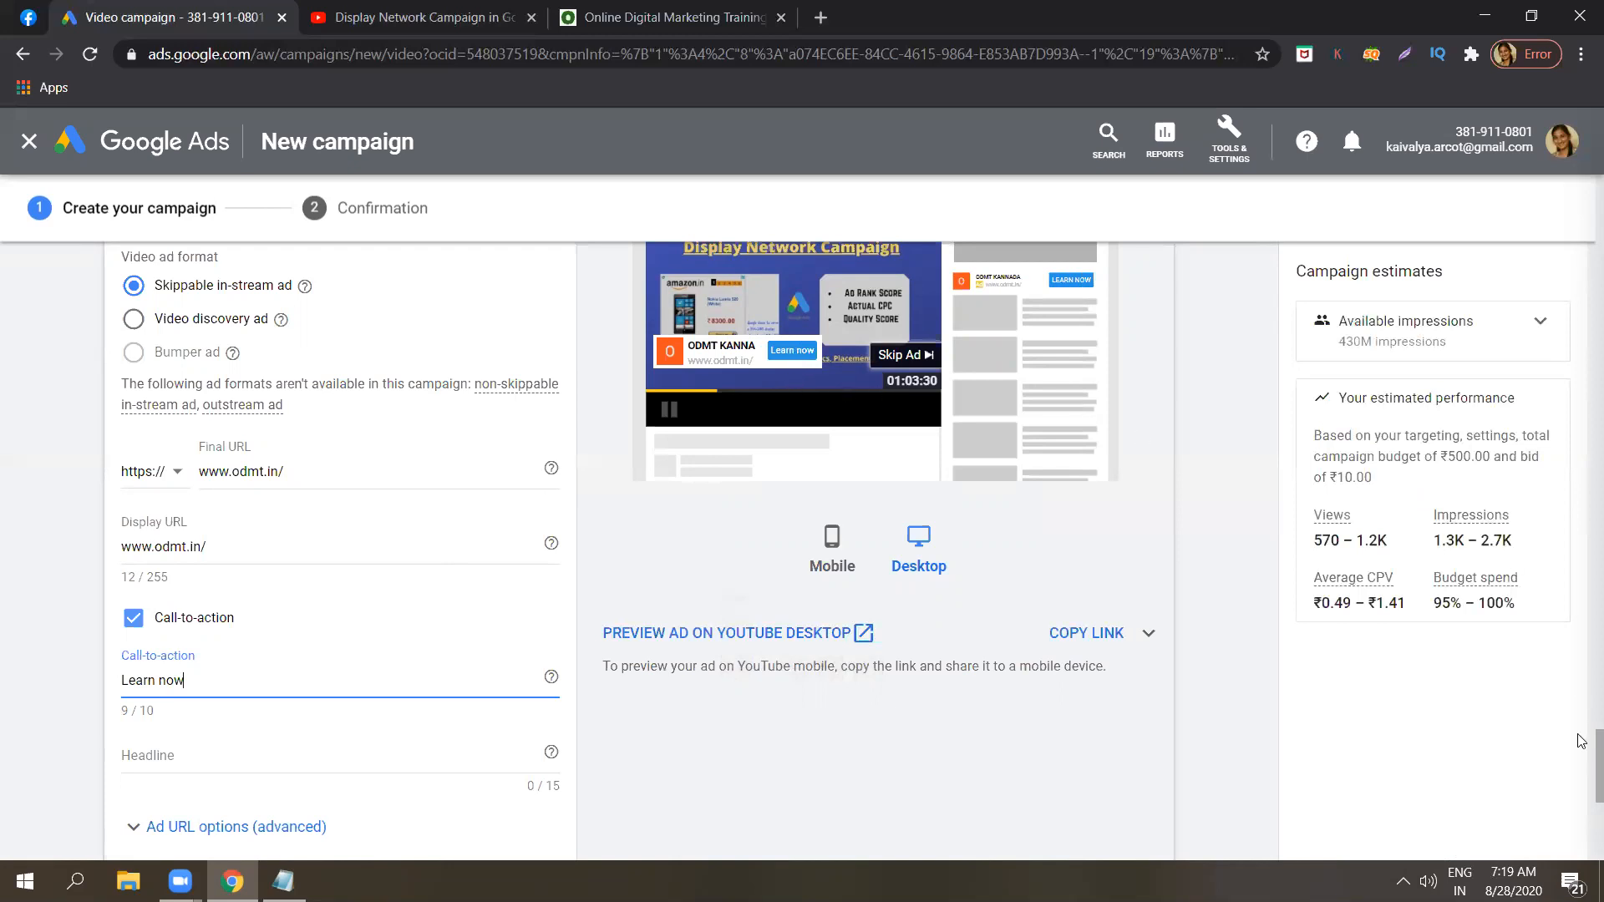
Review the call-to-action in the YouTube desktop preview, then switch the preview to mobile.
scroll(1581, 756, "up", 4)
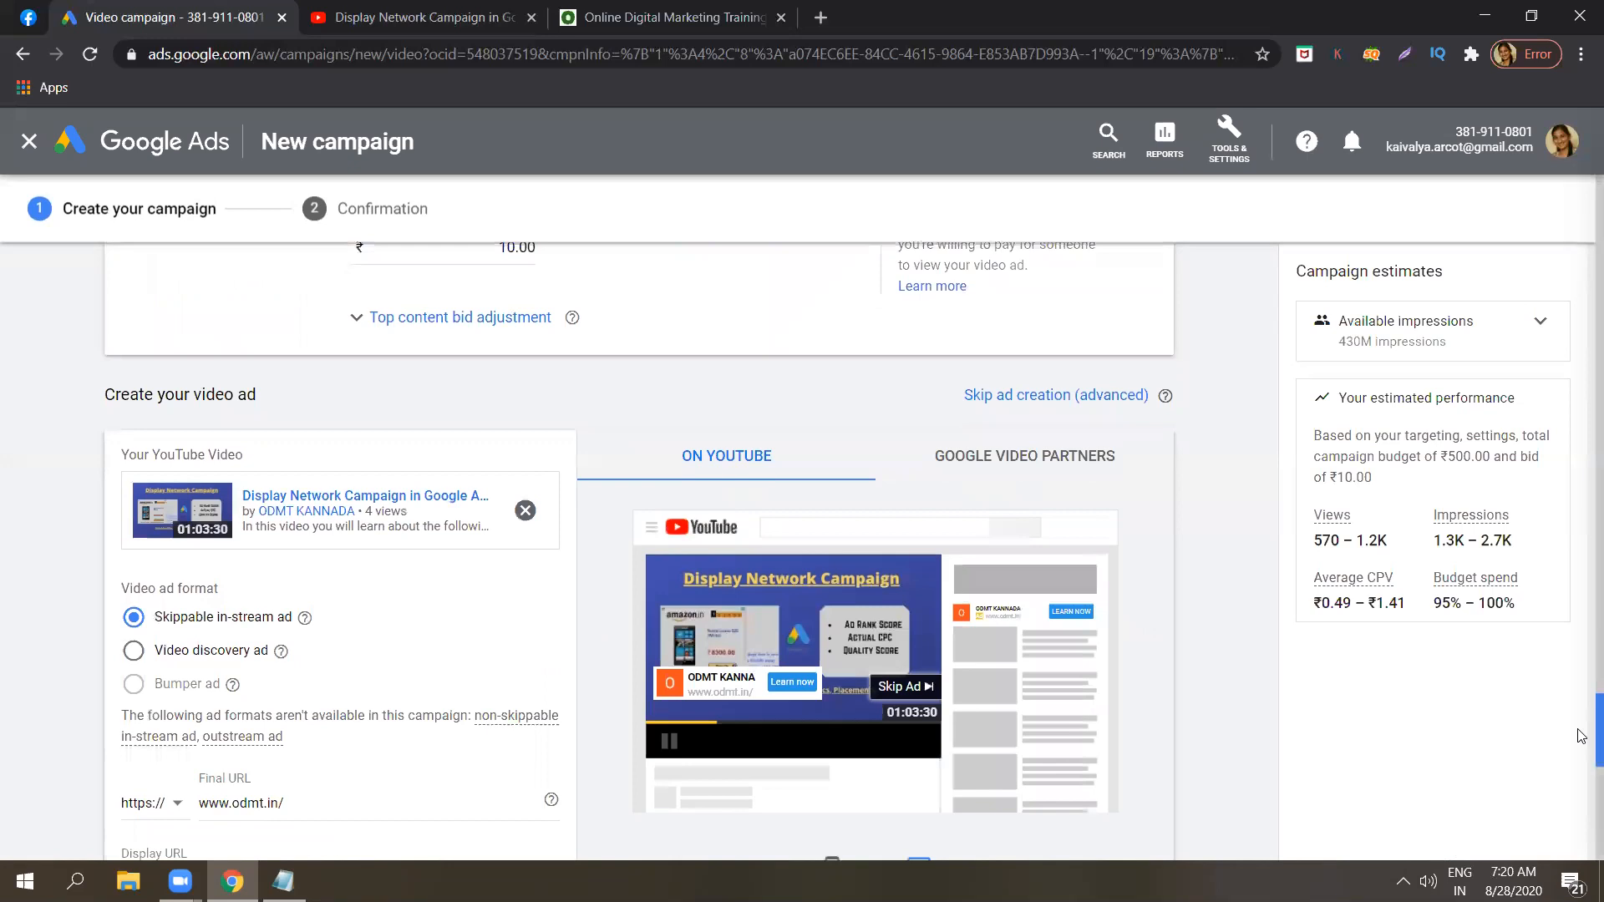
scroll(1581, 752, "down", 3)
scroll(1581, 748, "down", 1)
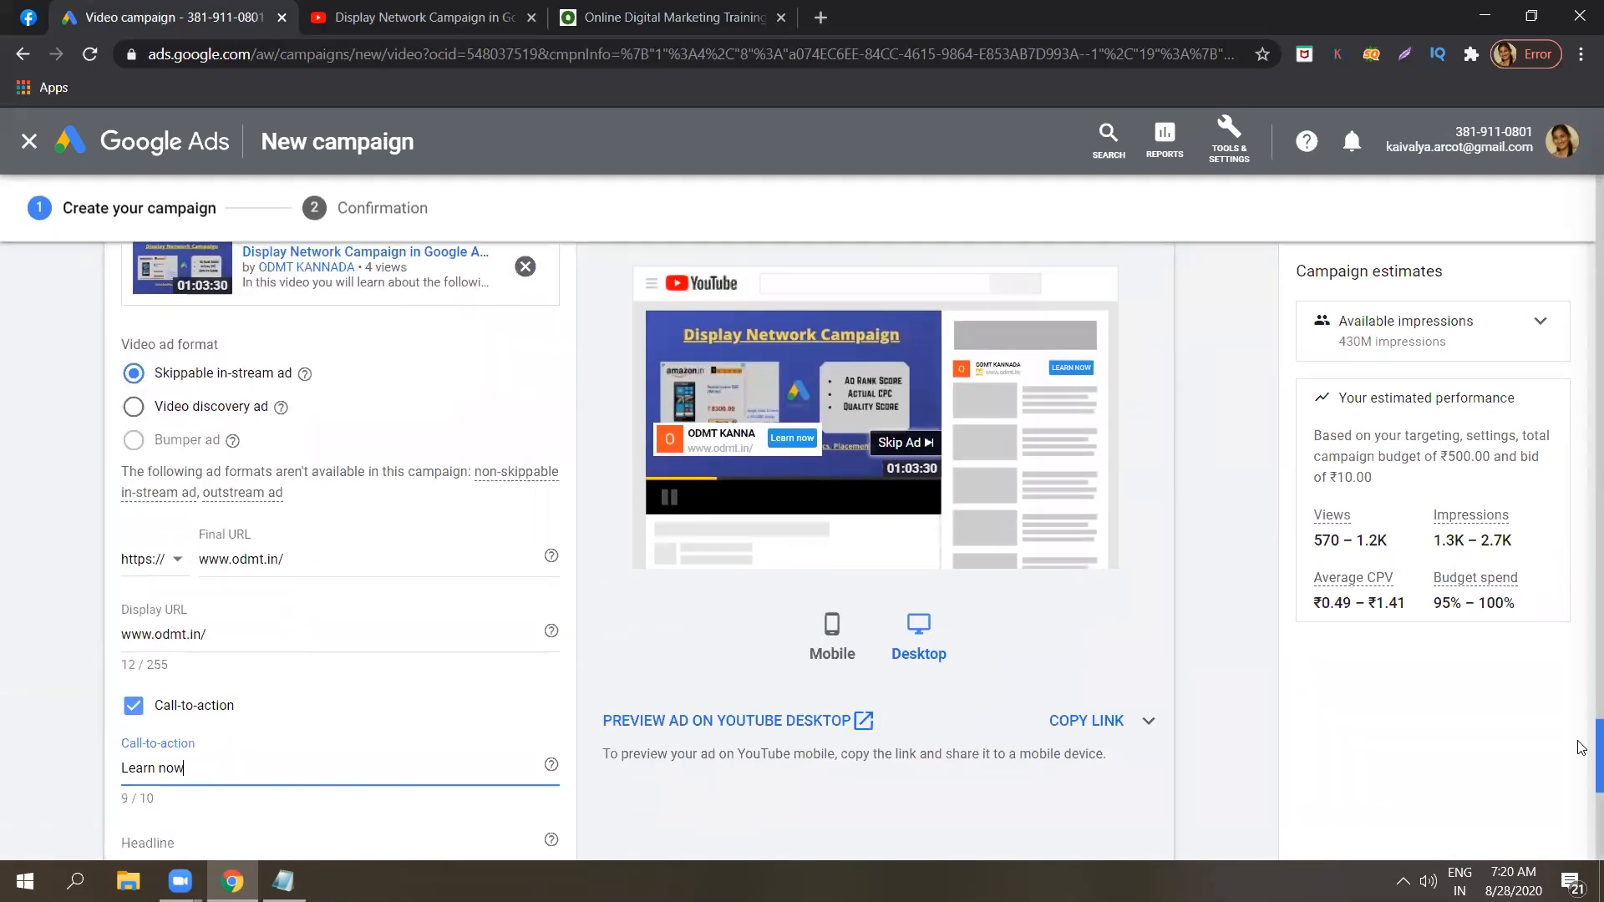
scroll(1581, 752, "down", 2)
scroll(1581, 756, "up", 1)
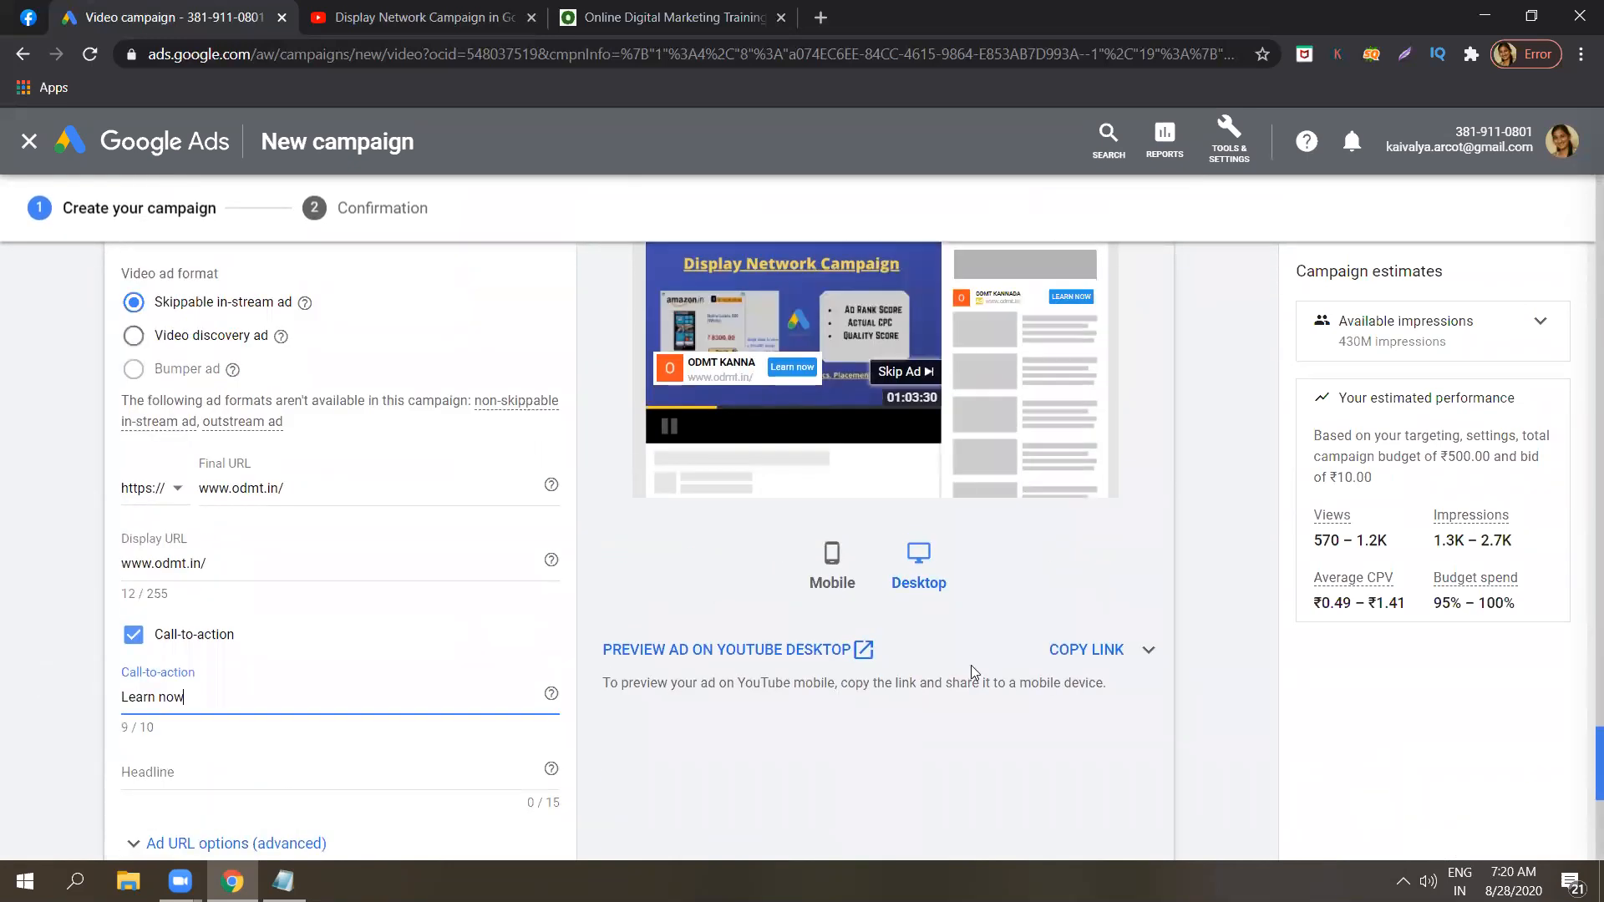
left_click(828, 574)
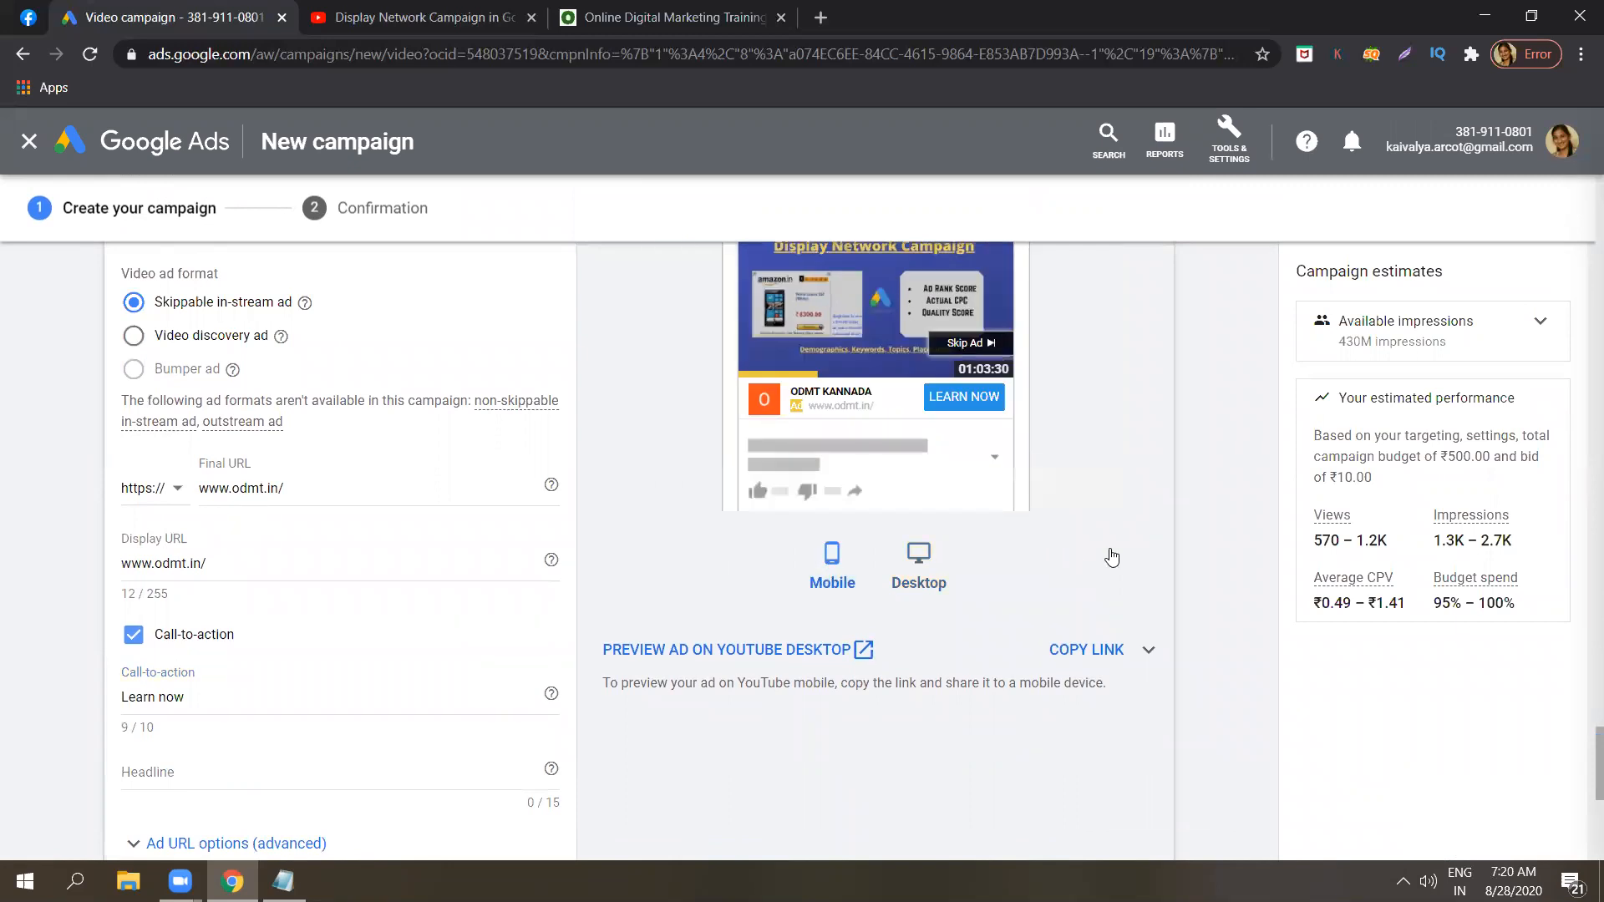
Set the companion banner to use an uploaded image instead of the autogenerated channel banner.
scroll(1581, 760, "down", 1)
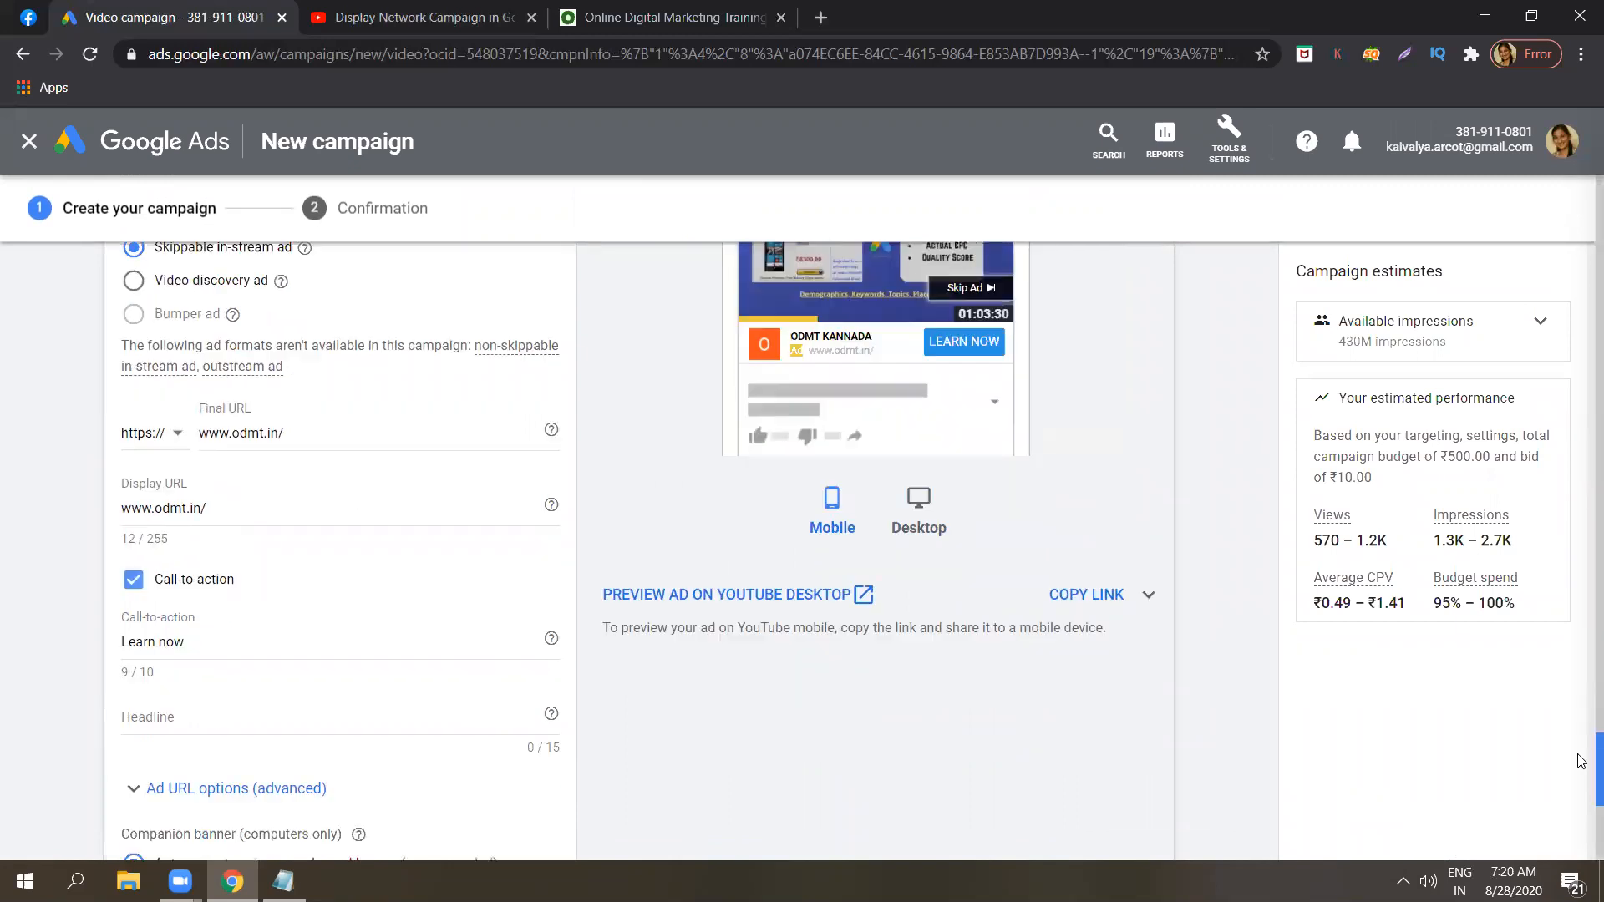
scroll(1581, 760, "down", 2)
scroll(1581, 777, "down", 2)
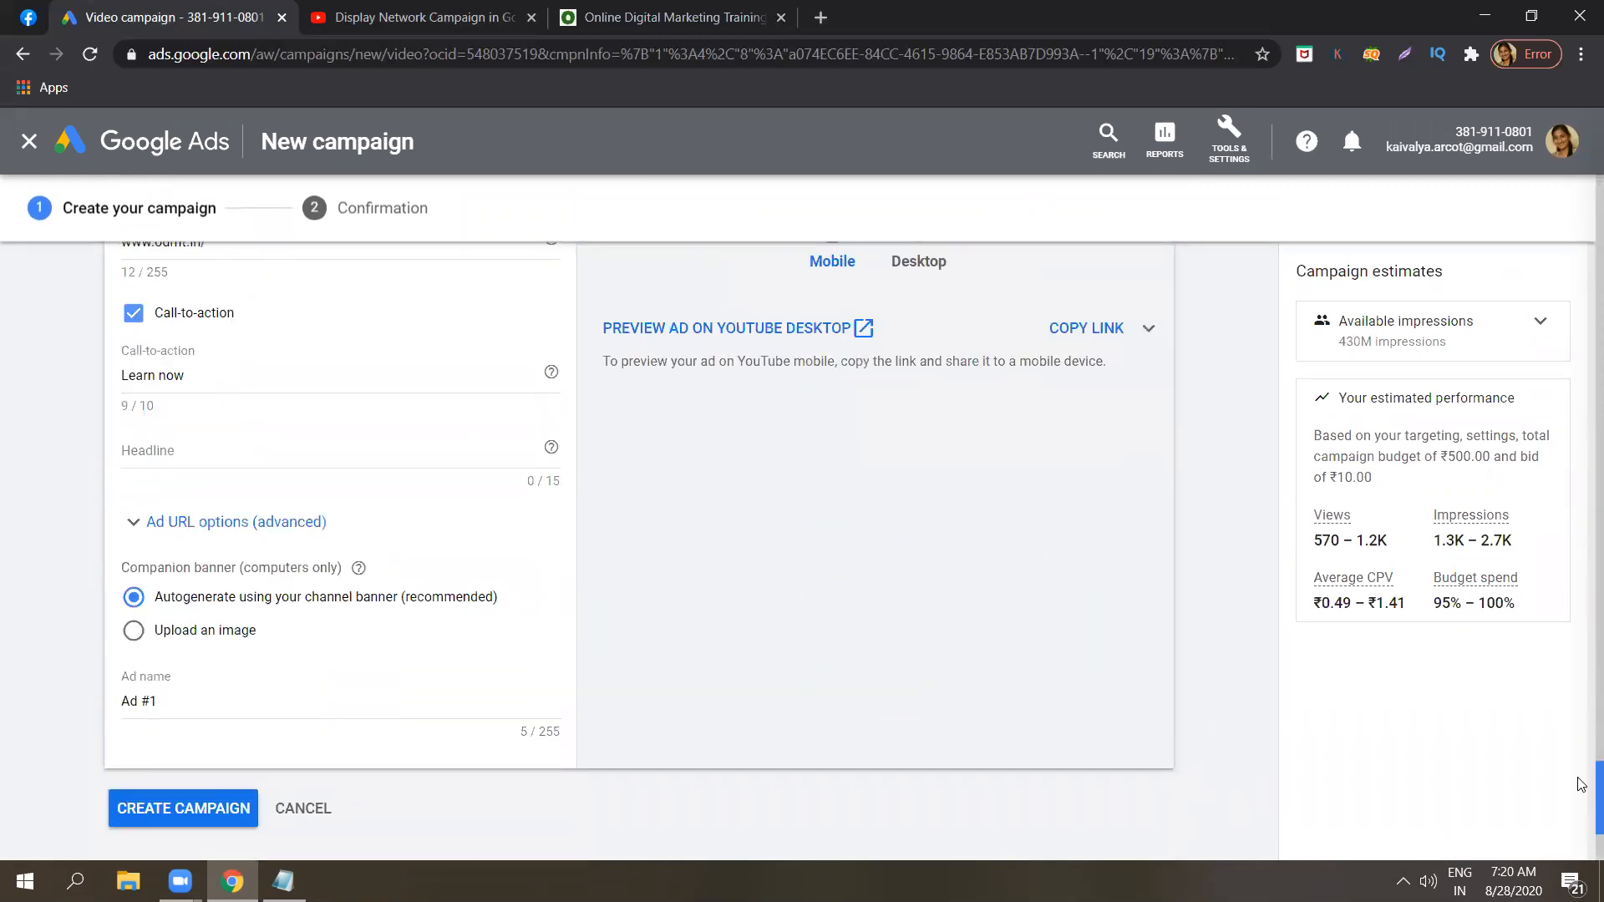
scroll(1581, 784, "up", 1)
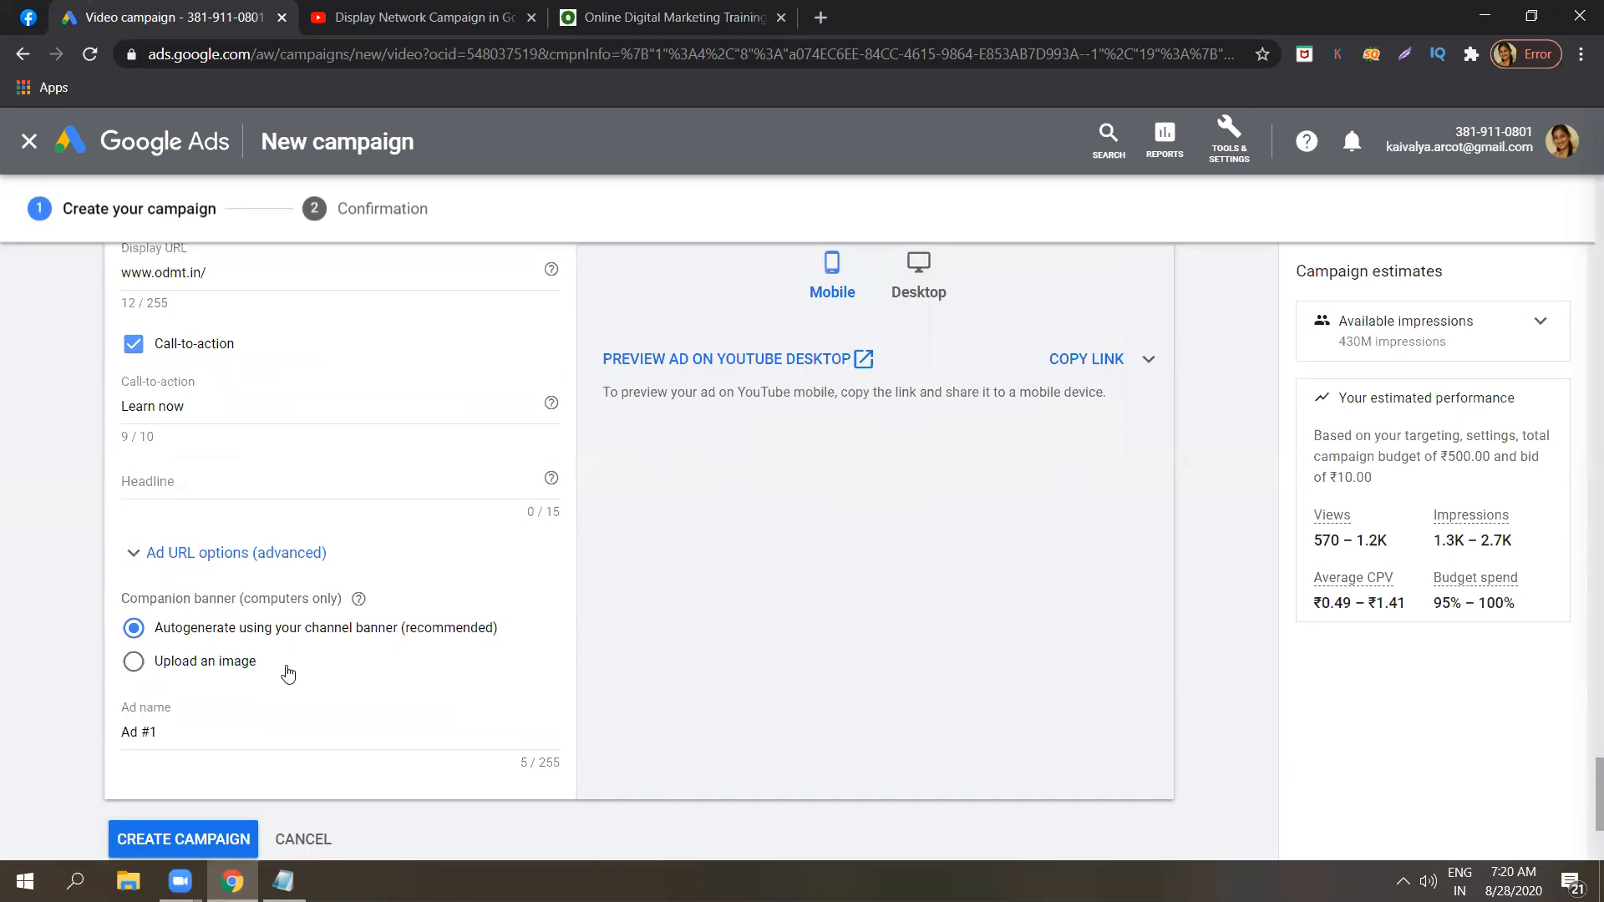
left_click(226, 668)
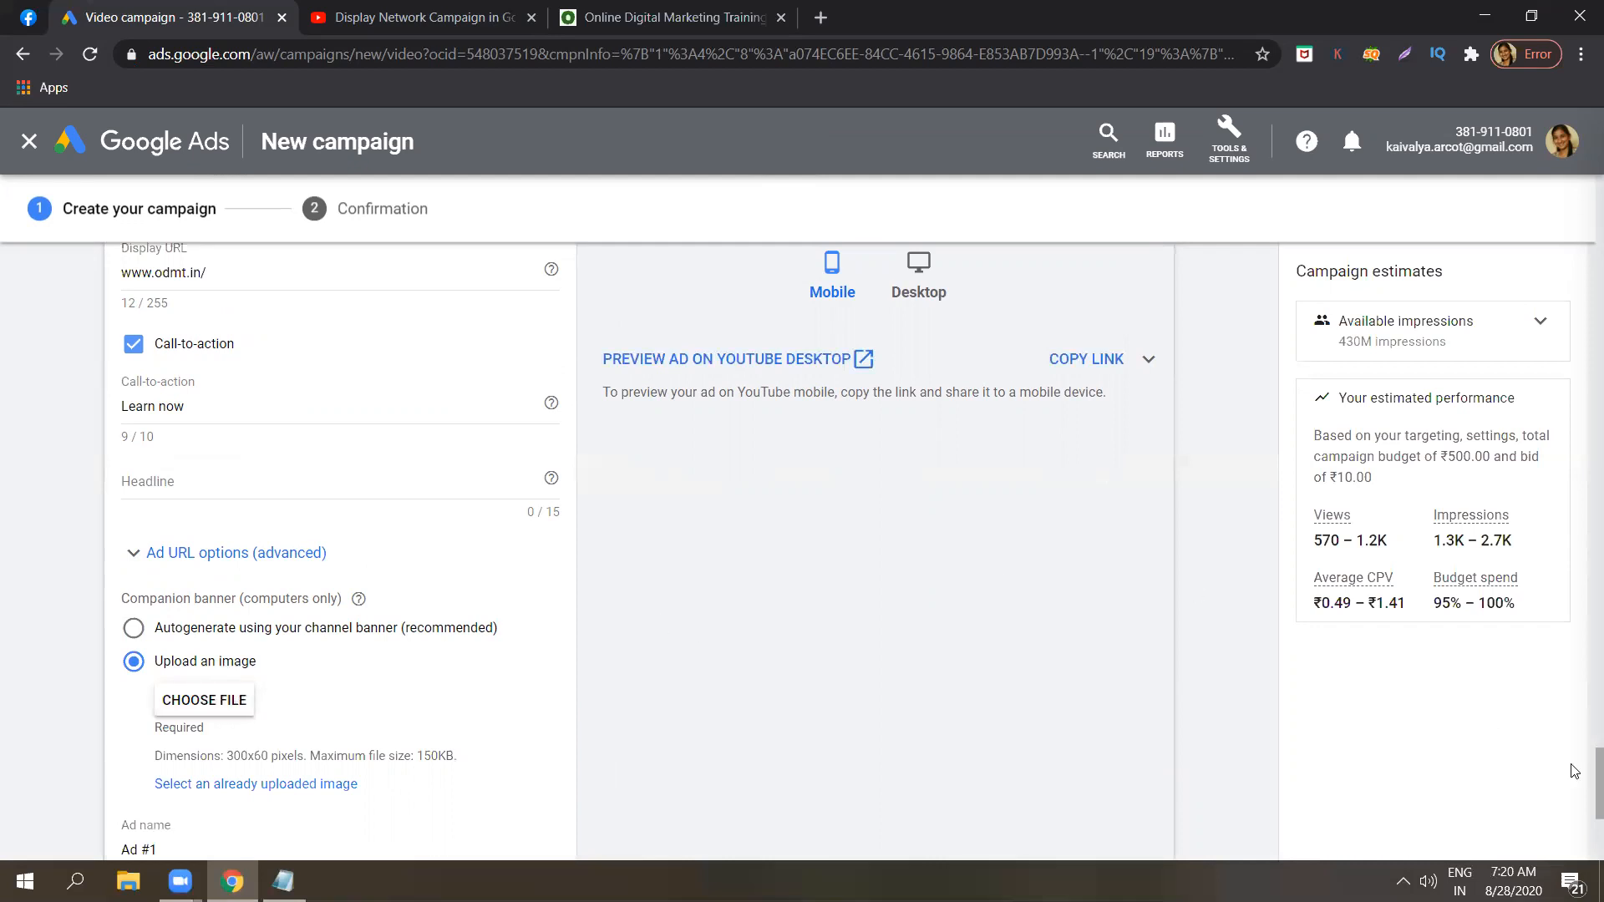
Enter "Digital marketing" as the ad's headline.
scroll(1578, 748, "up", 5)
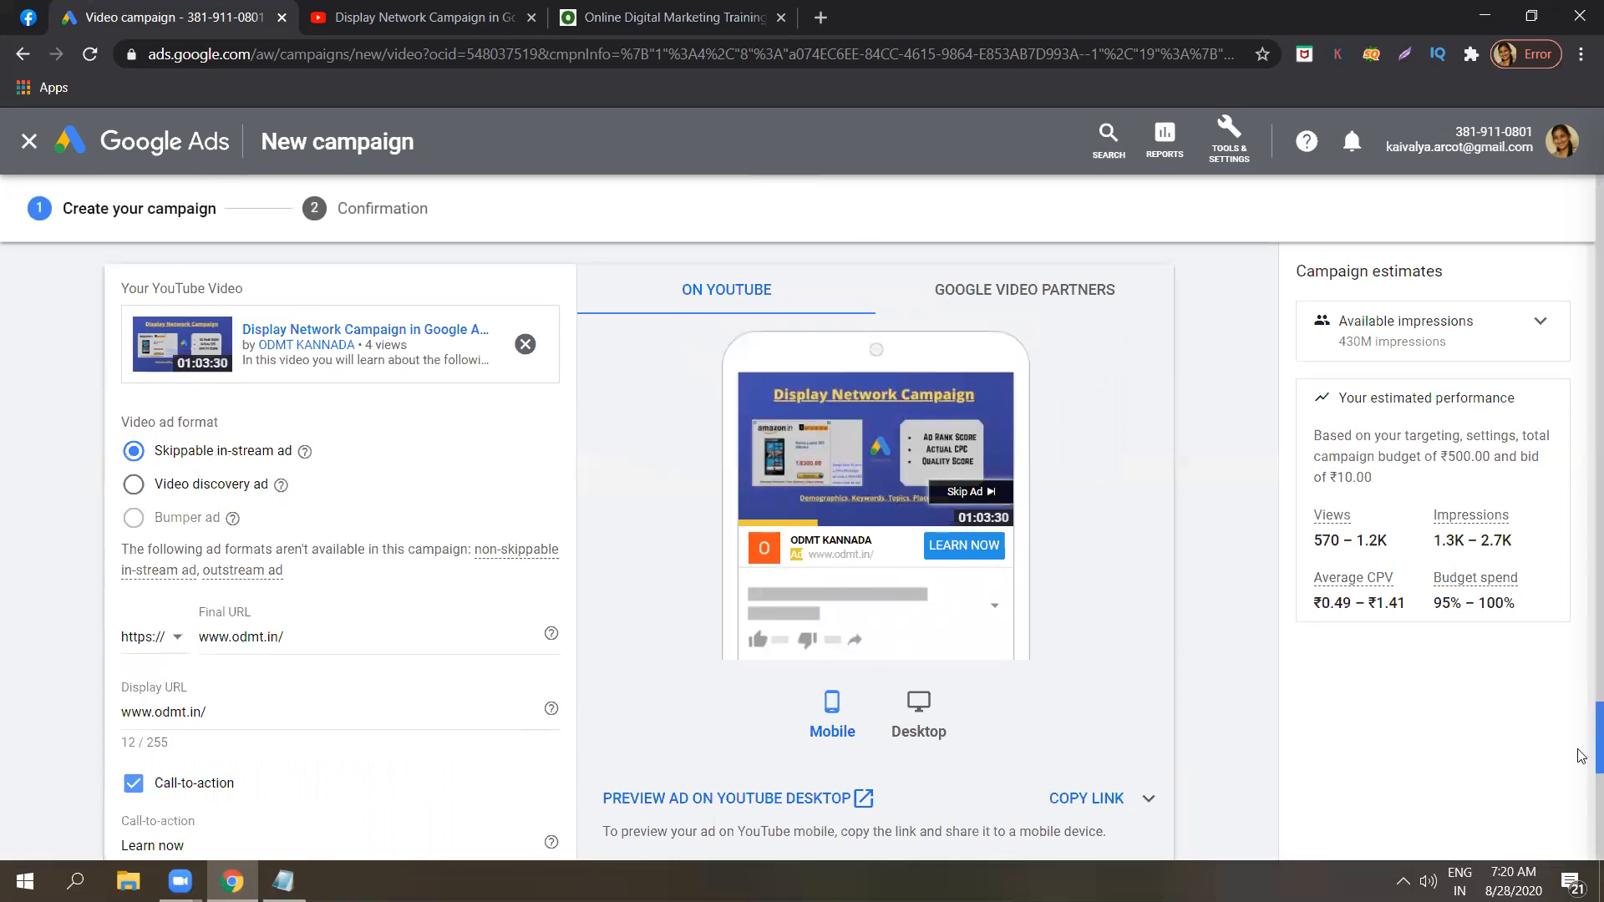
scroll(1581, 760, "down", 4)
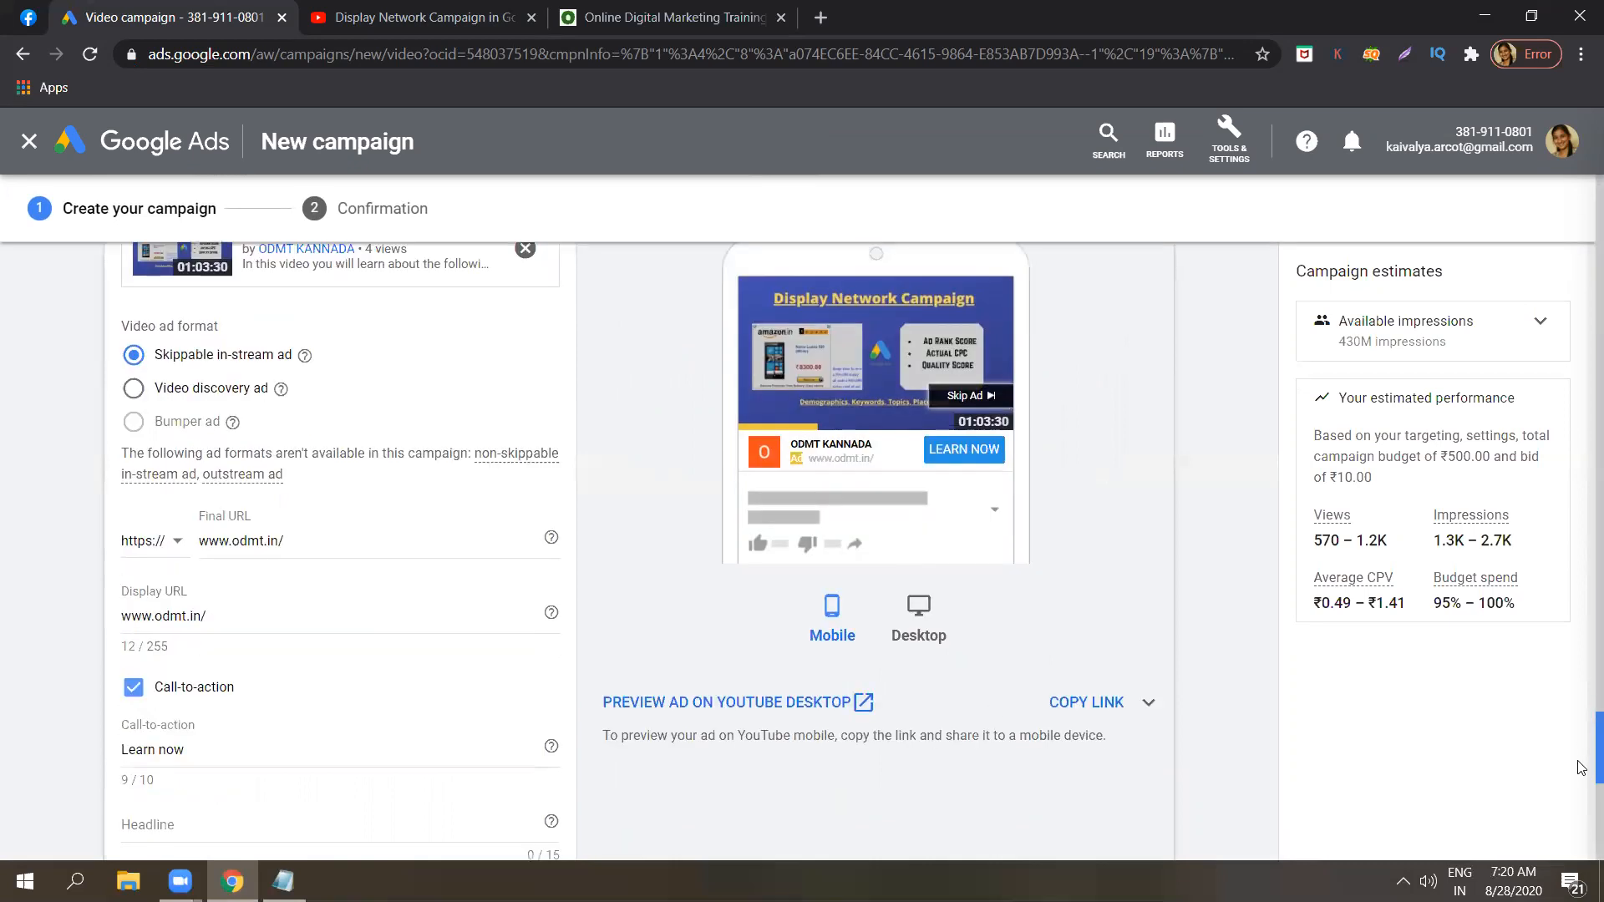
scroll(1581, 798, "down", 1)
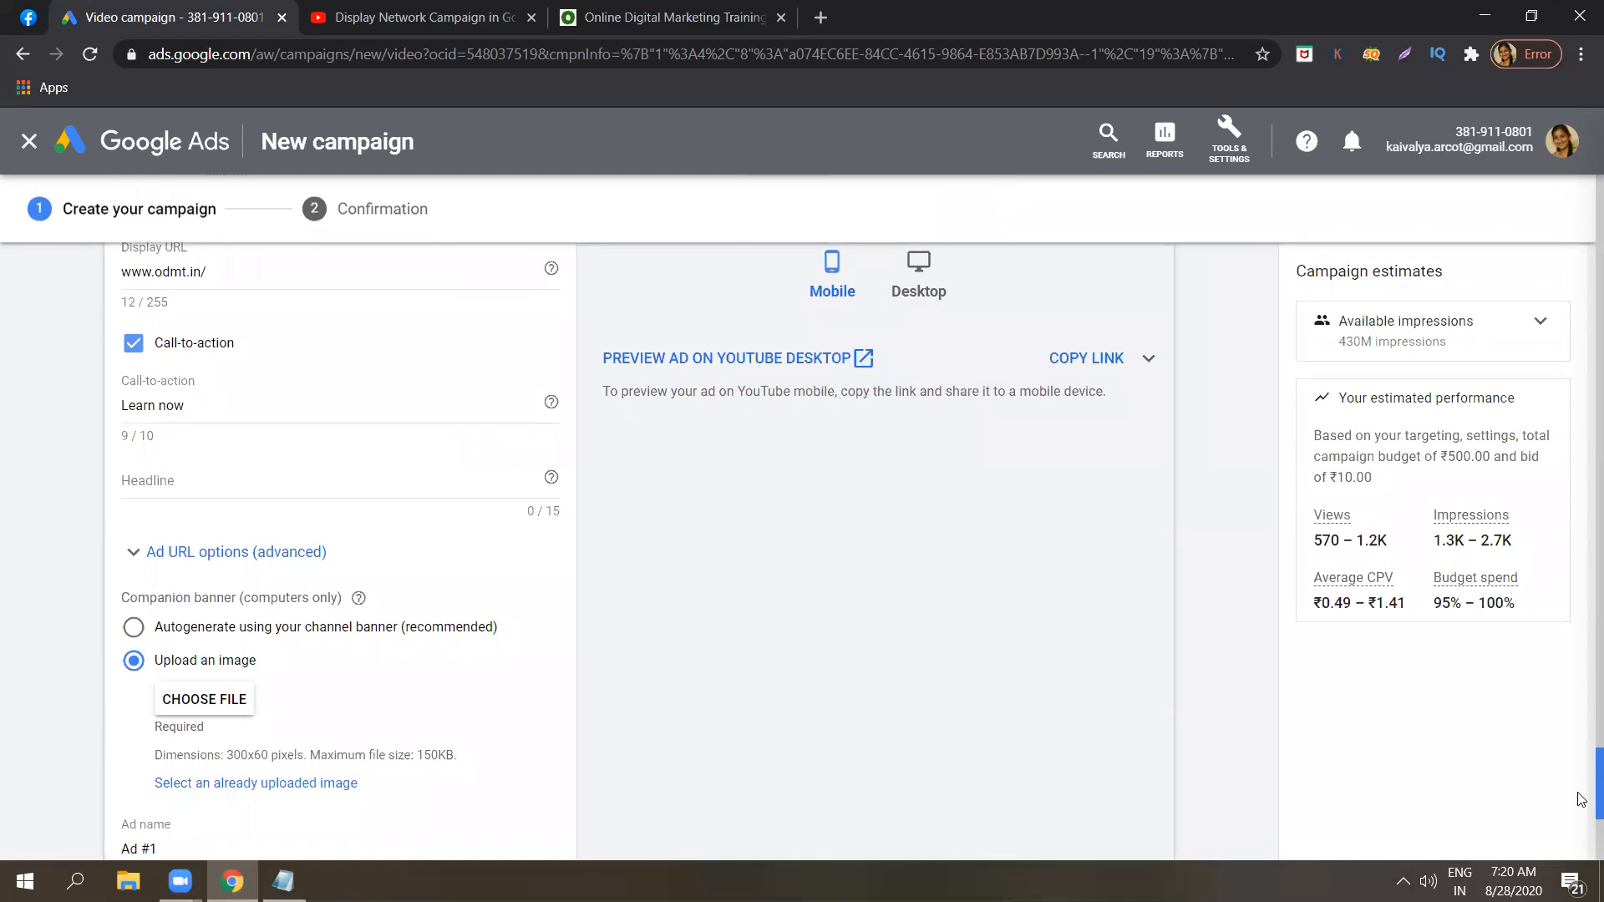
scroll(1578, 794, "up", 1)
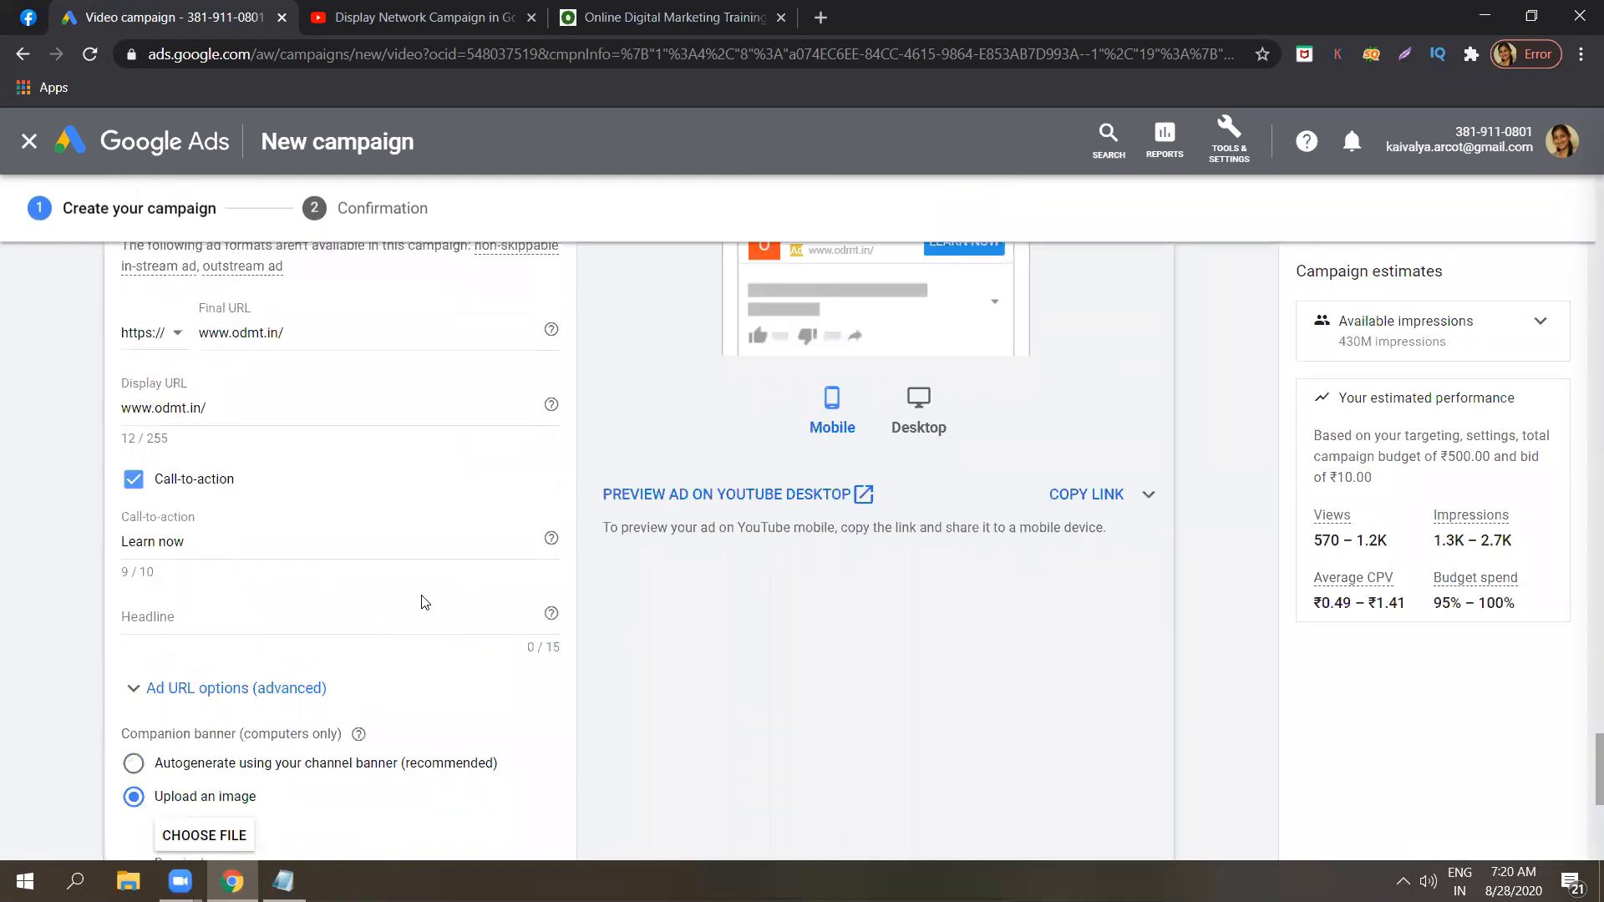
left_click(344, 616)
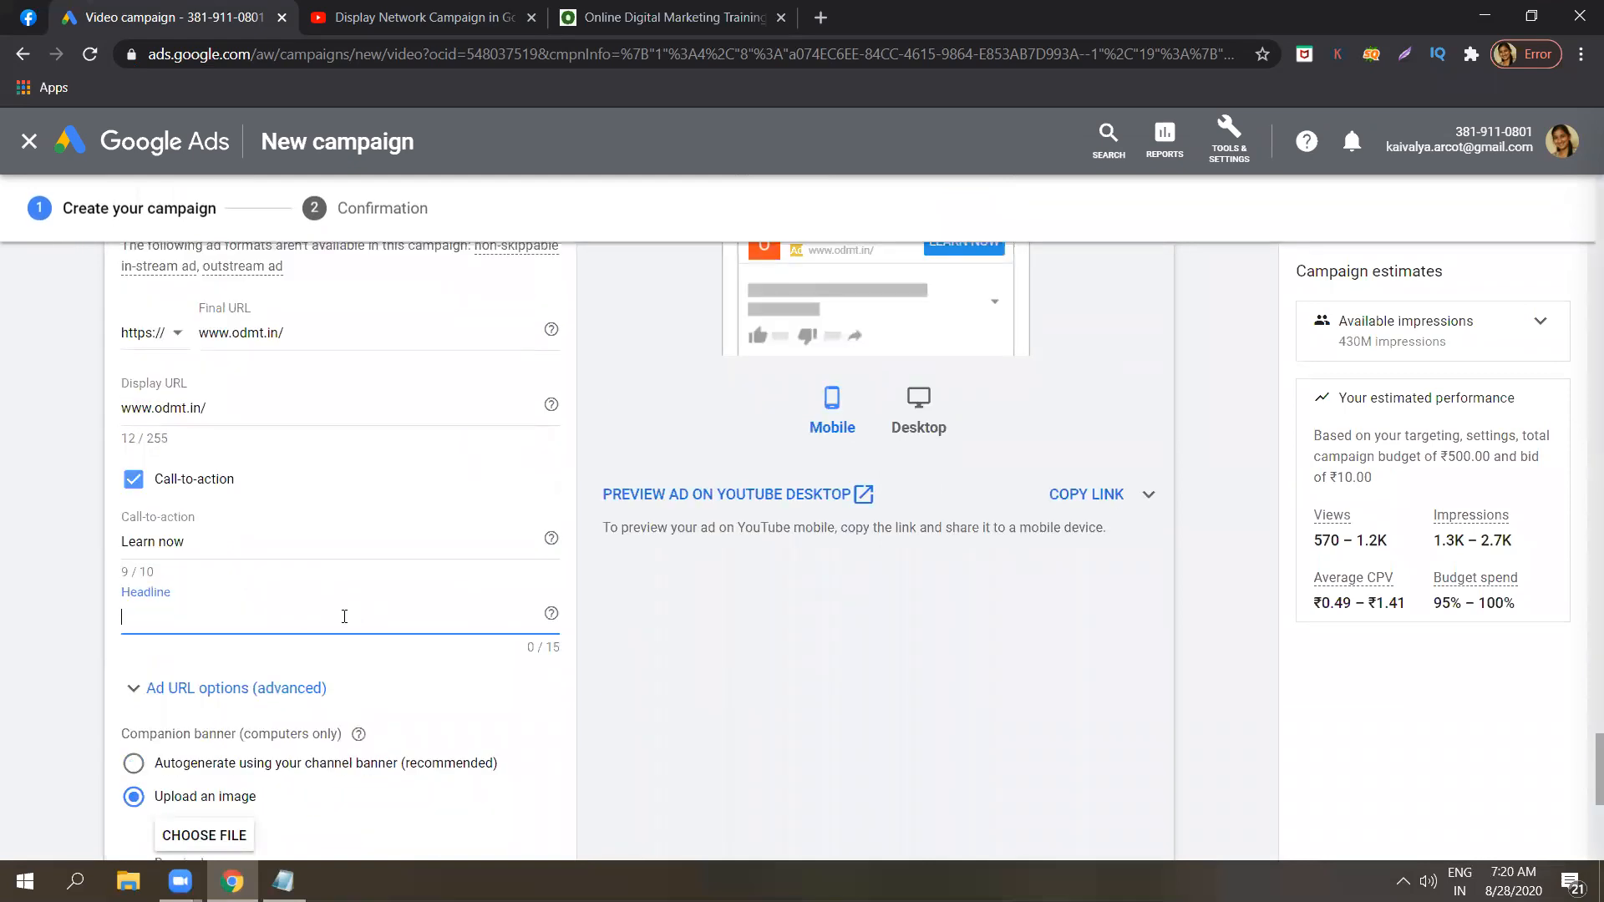
type("D")
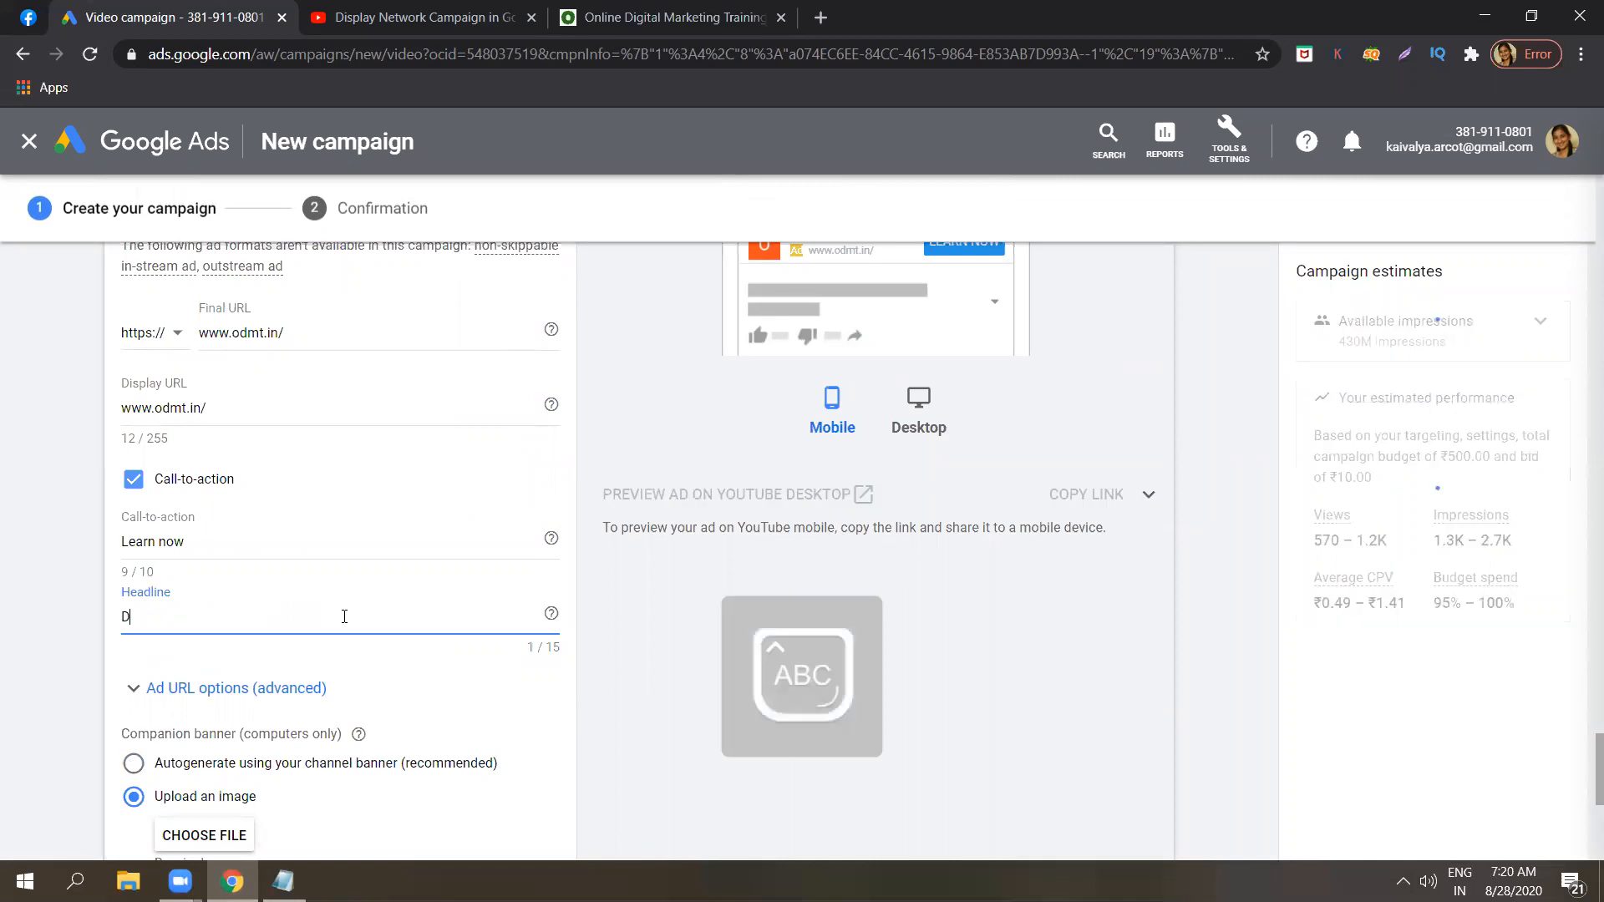
type("igital marketing tr")
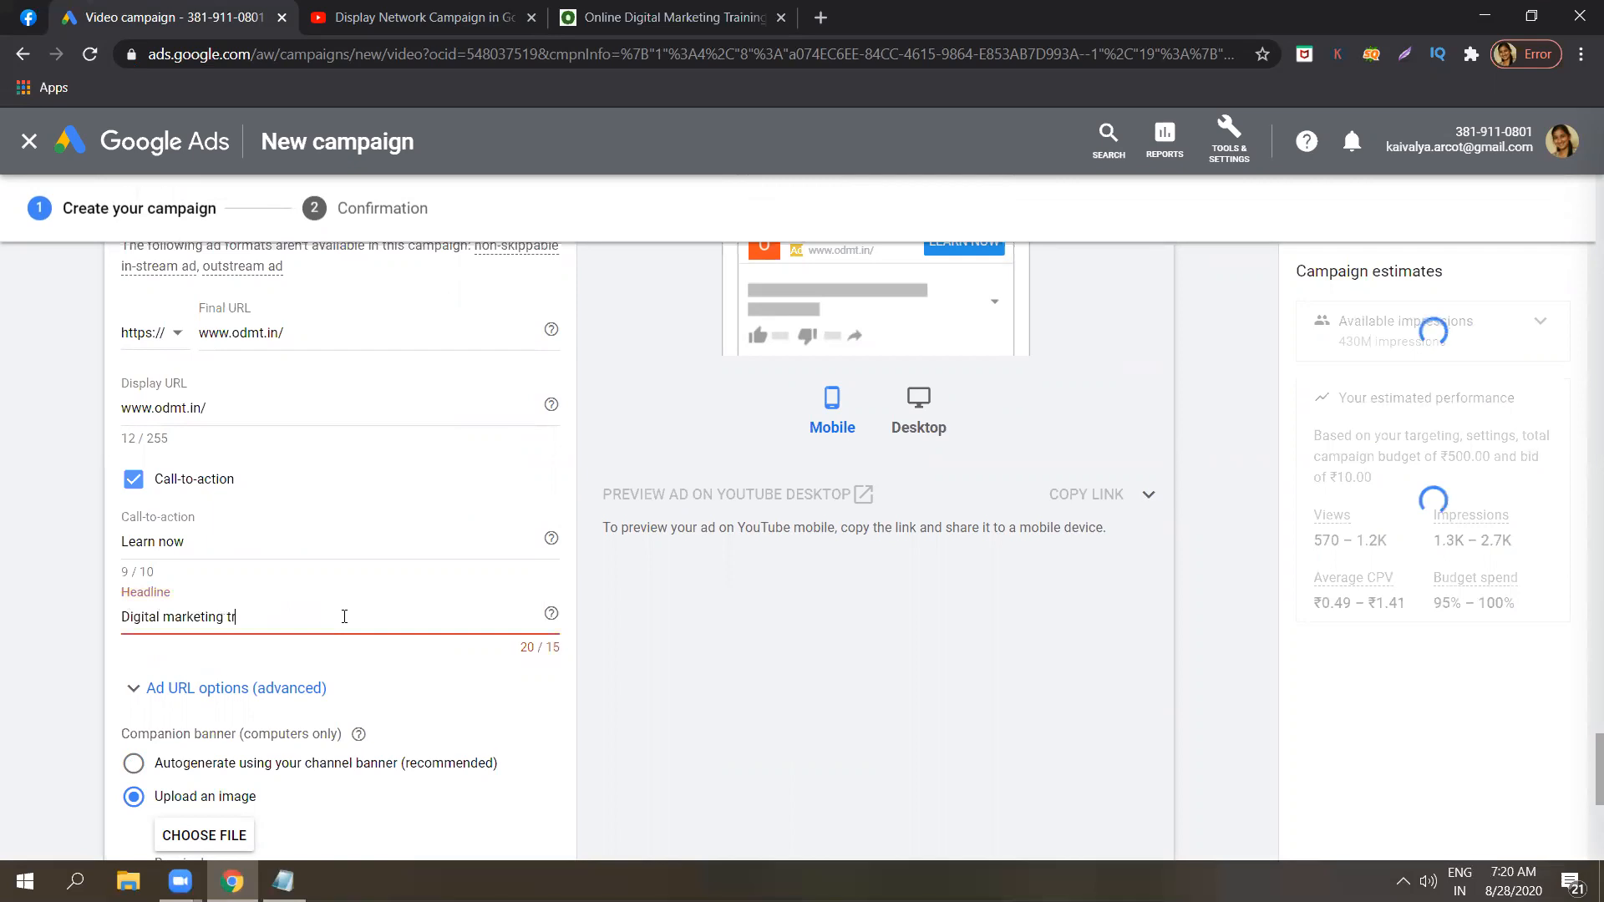
type("an")
key("BackSpace")
key("BackSpace")
key("BackSpace")
key("BackSpace")
key("BackSpace")
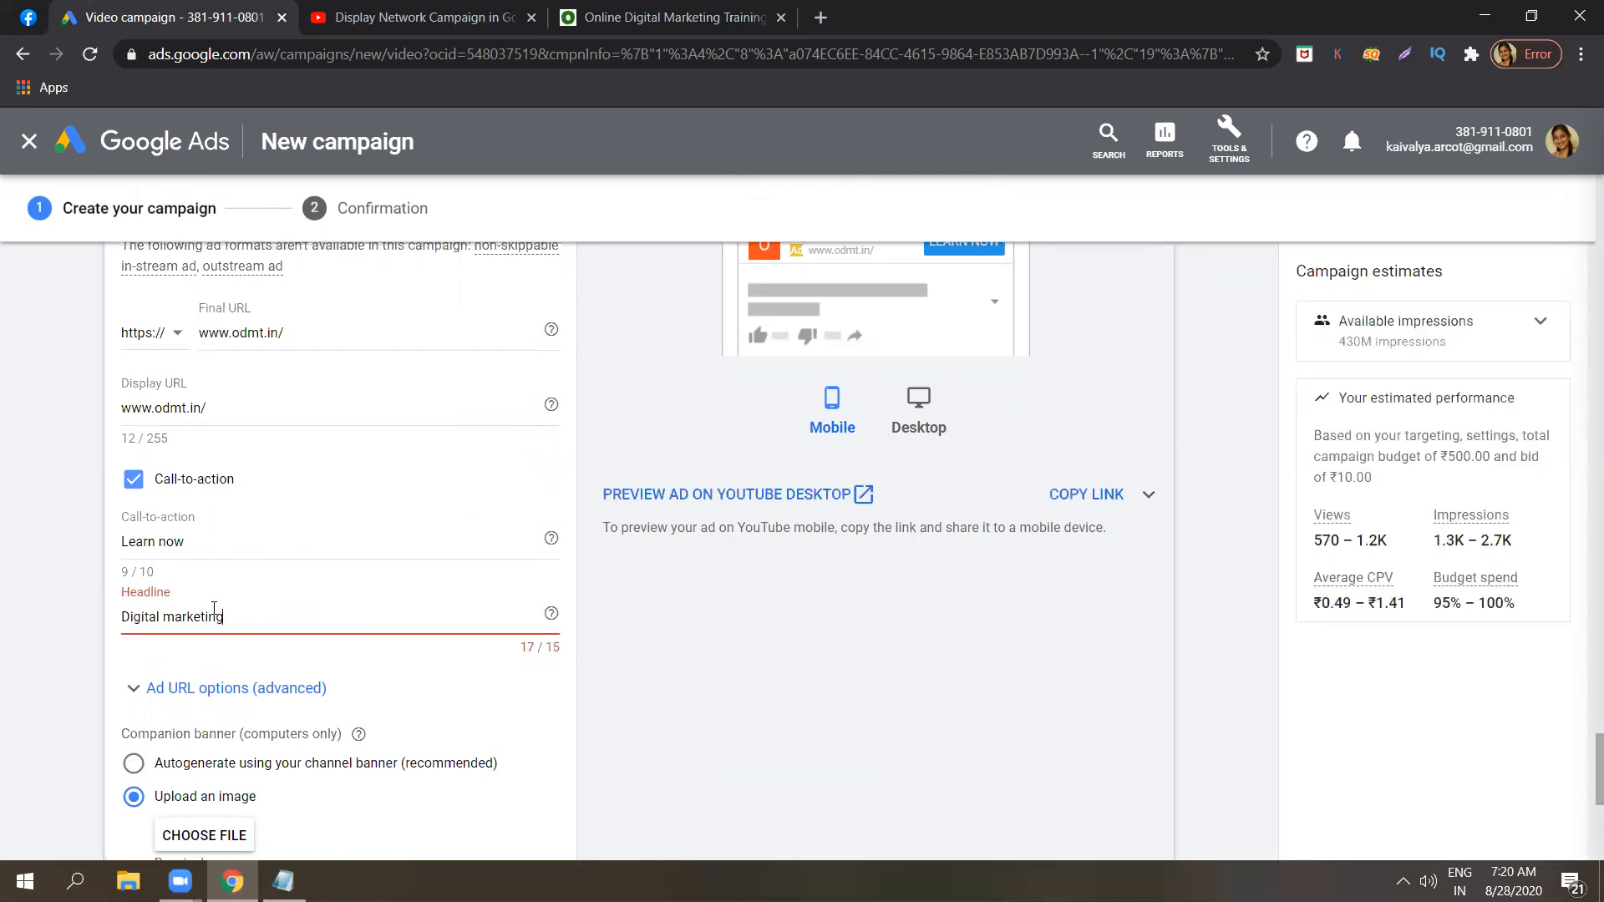
Shorten the ad's headline to "Marketing" so it fits the 15-character limit.
left_click(165, 615)
key("BackSpace")
key("BackSpace")
key("BackSpace")
key("BackSpace")
key("BackSpace")
key("BackSpace")
key("BackSpace")
key("BackSpace")
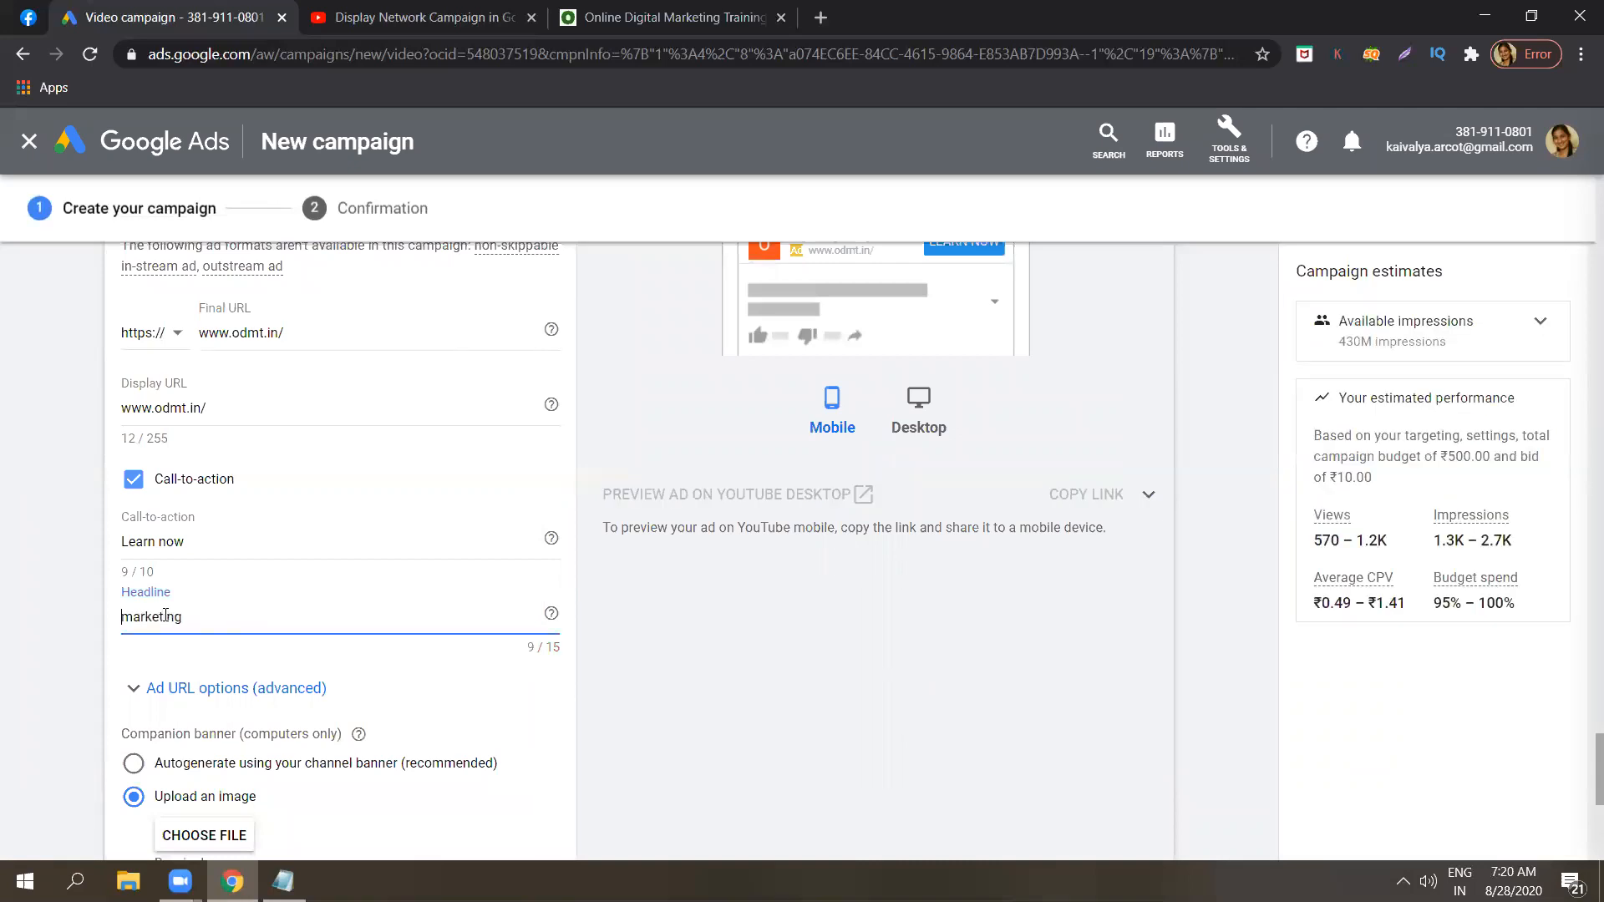
key("Delete")
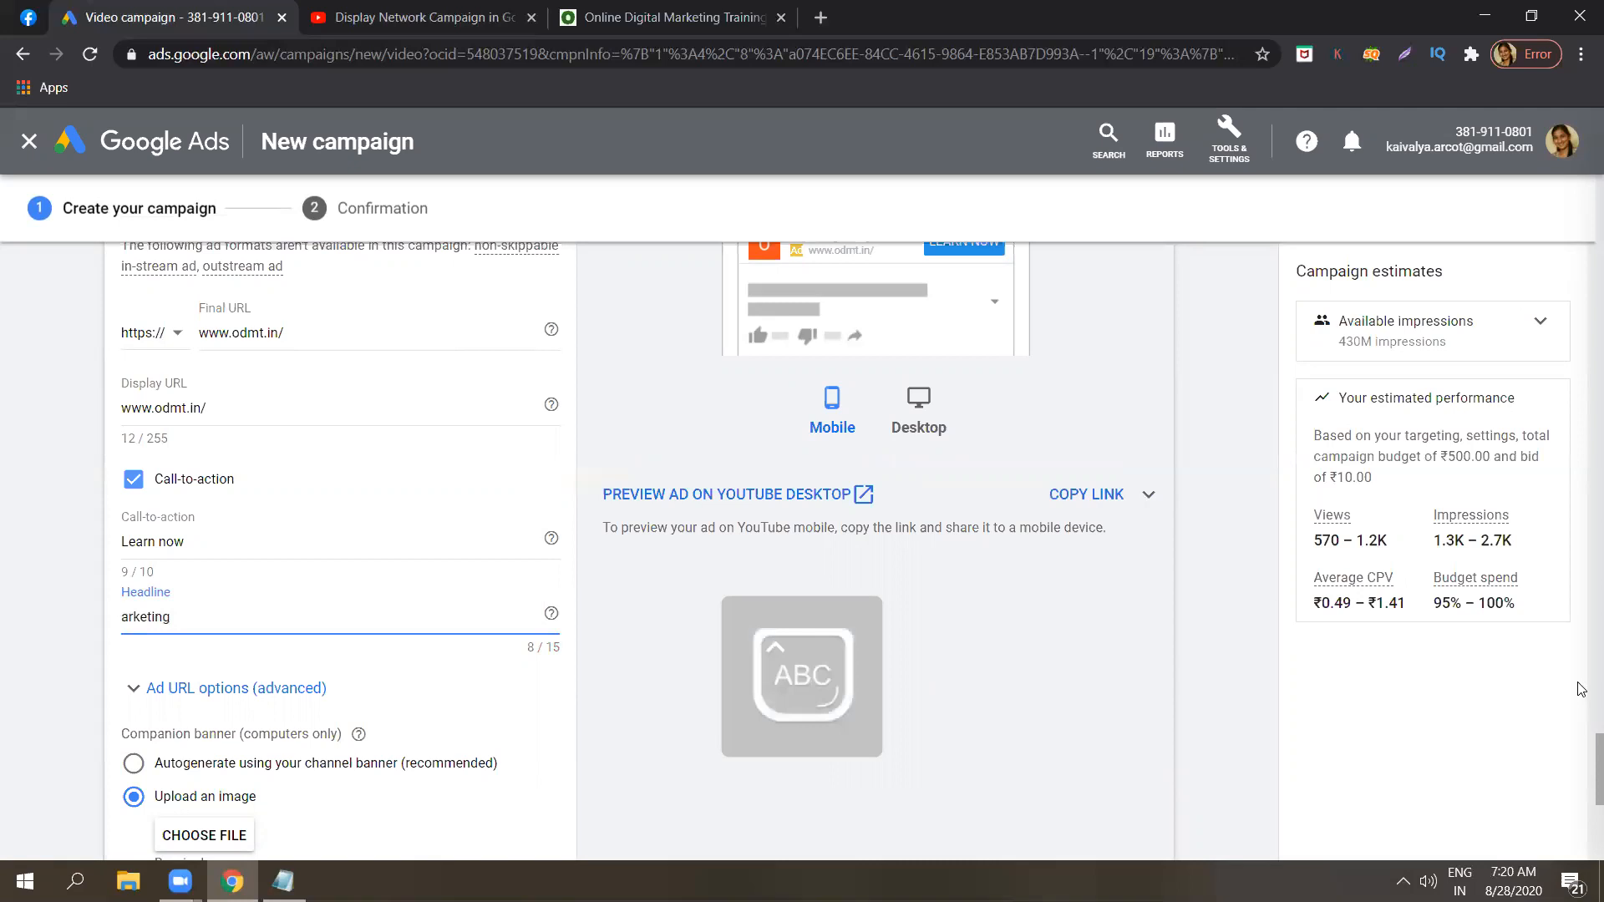
type("M")
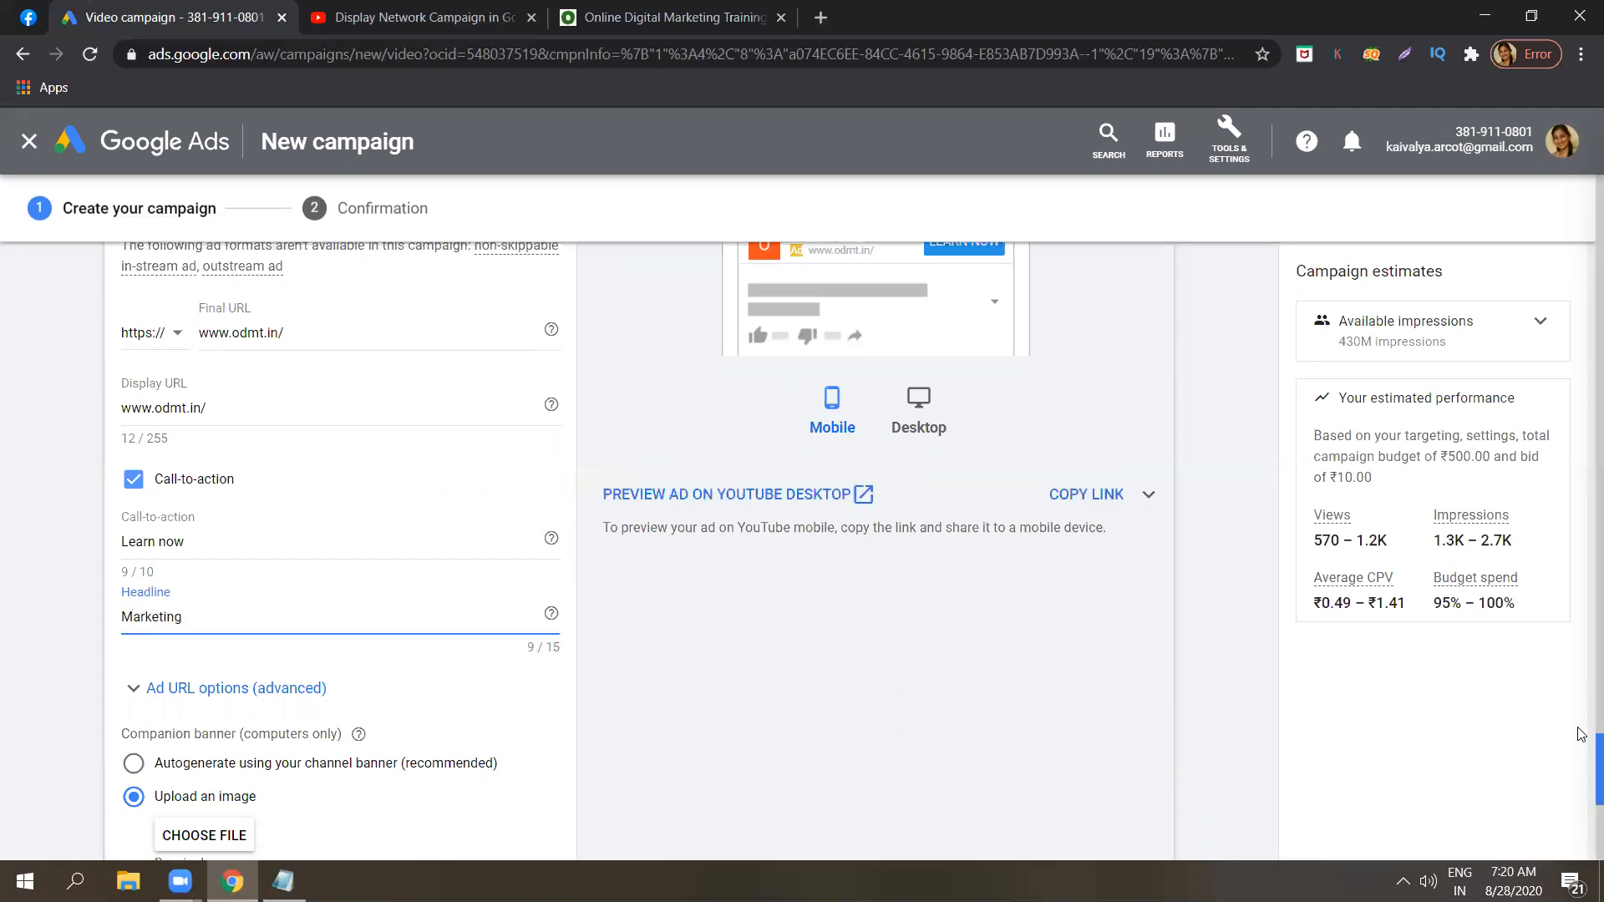
scroll(1581, 735, "up", 4)
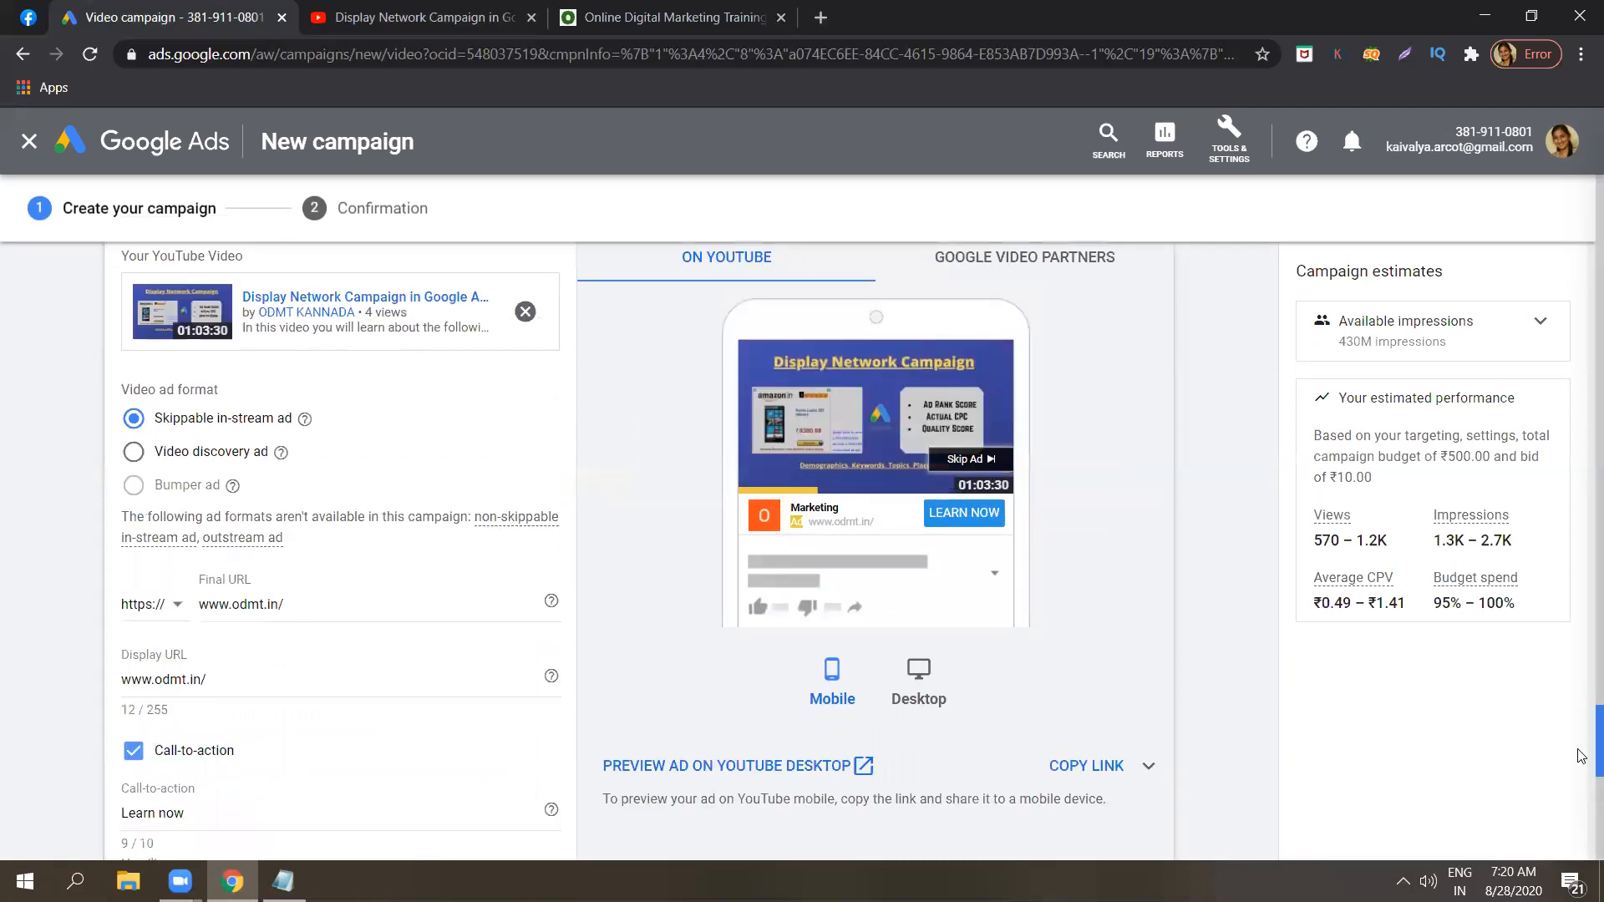
Preview the ad with its new headline on YouTube desktop, then return to the campaign and close the preview.
scroll(1581, 754, "down", 4)
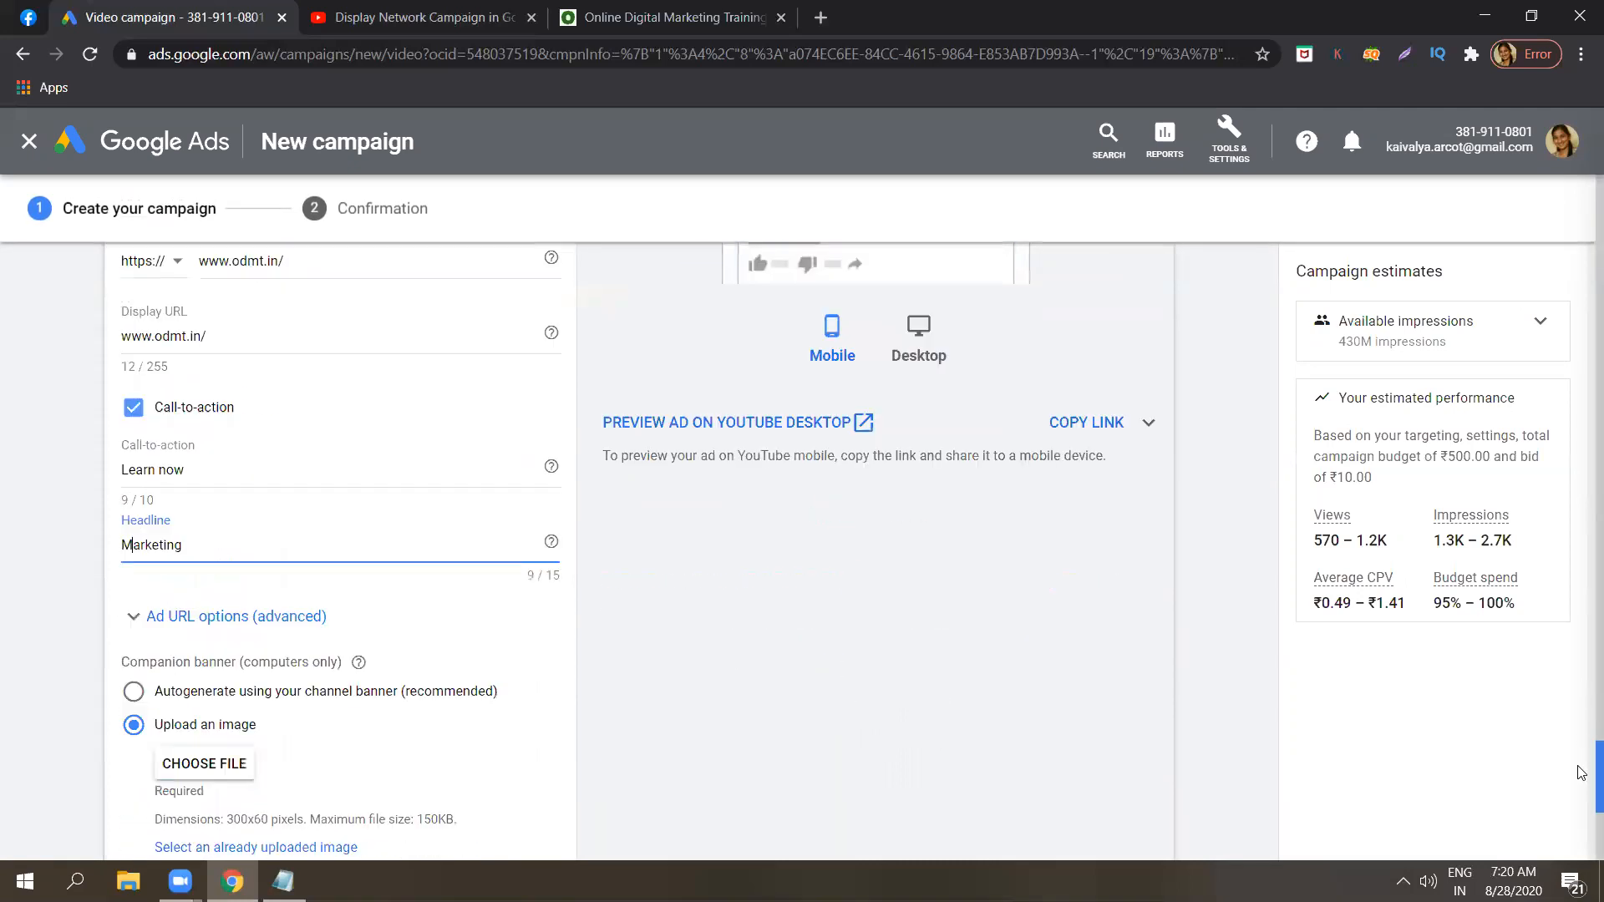
left_click(800, 420)
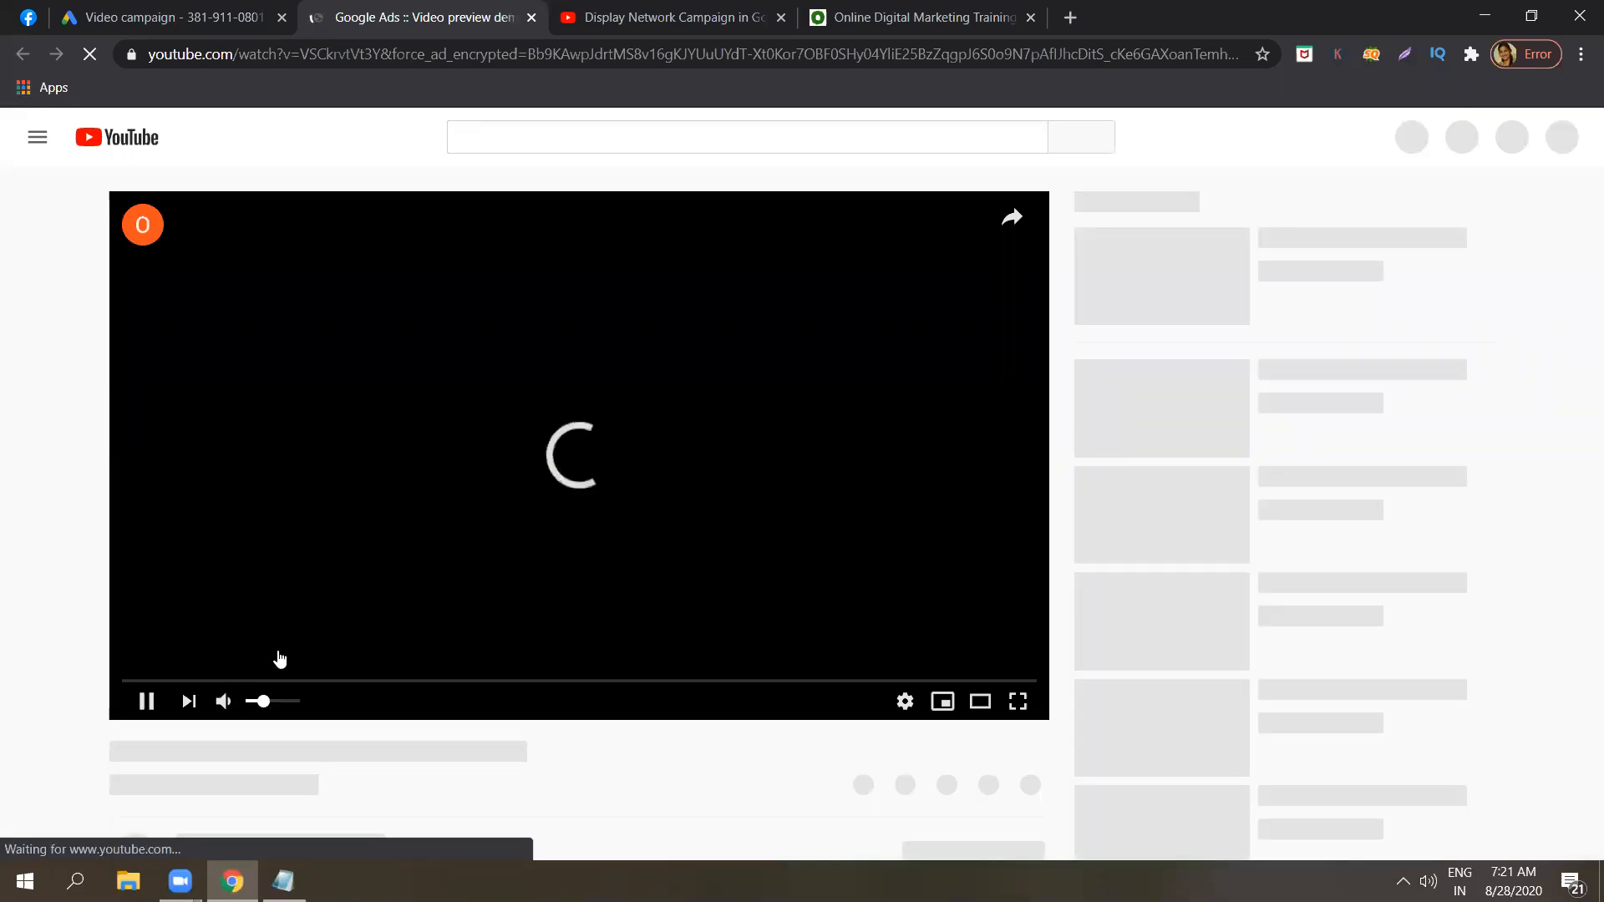
left_click(226, 704)
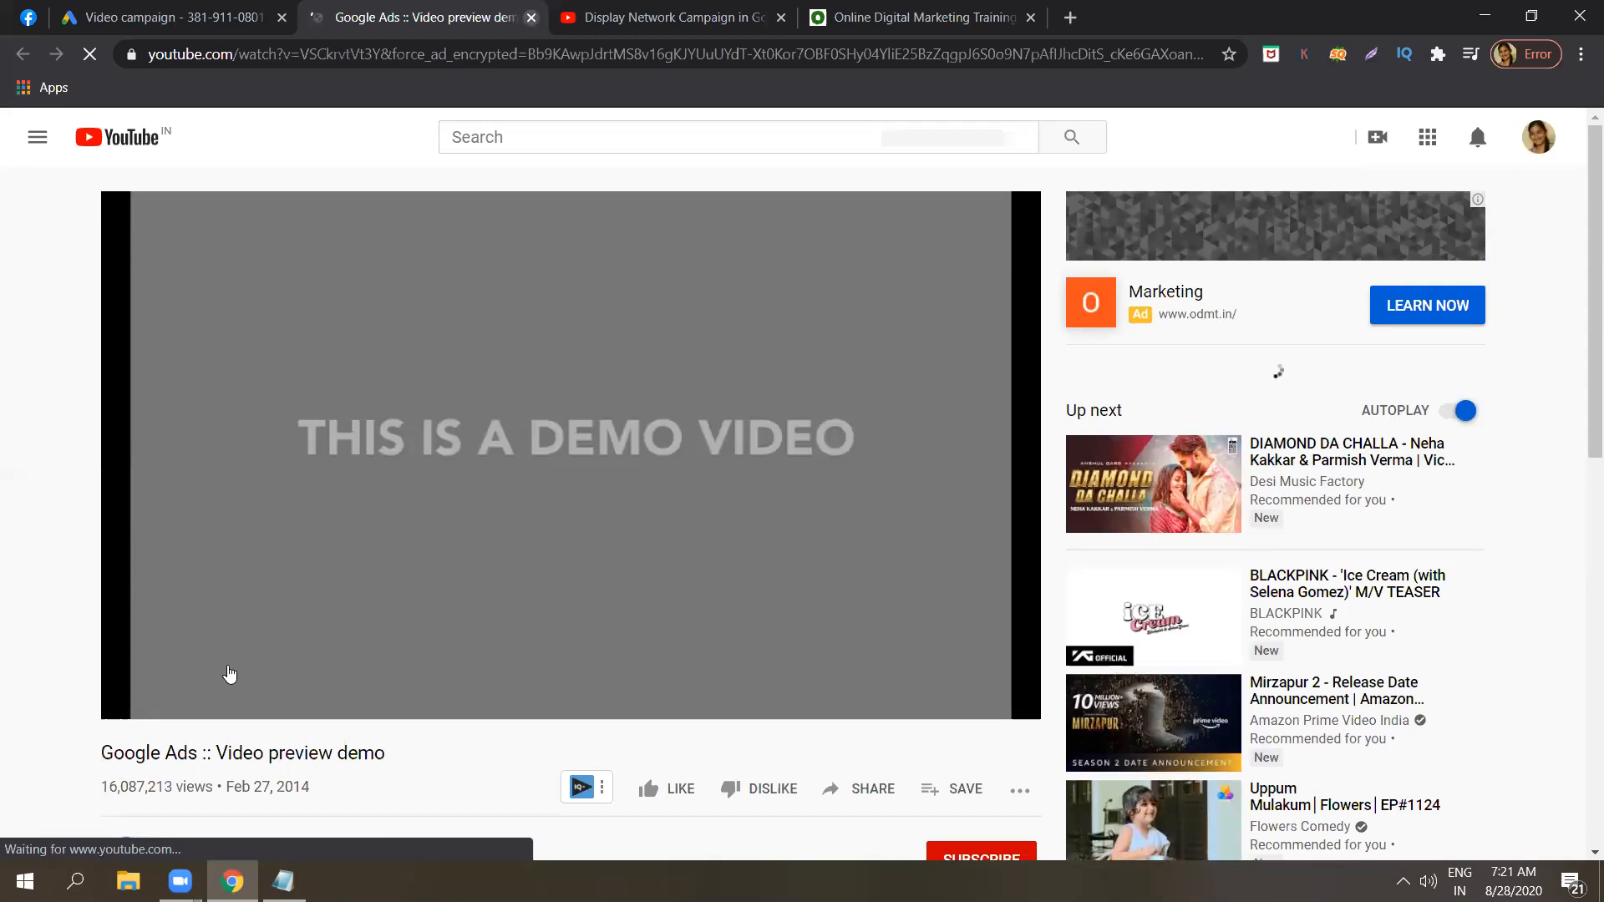
mouse_move(231, 676)
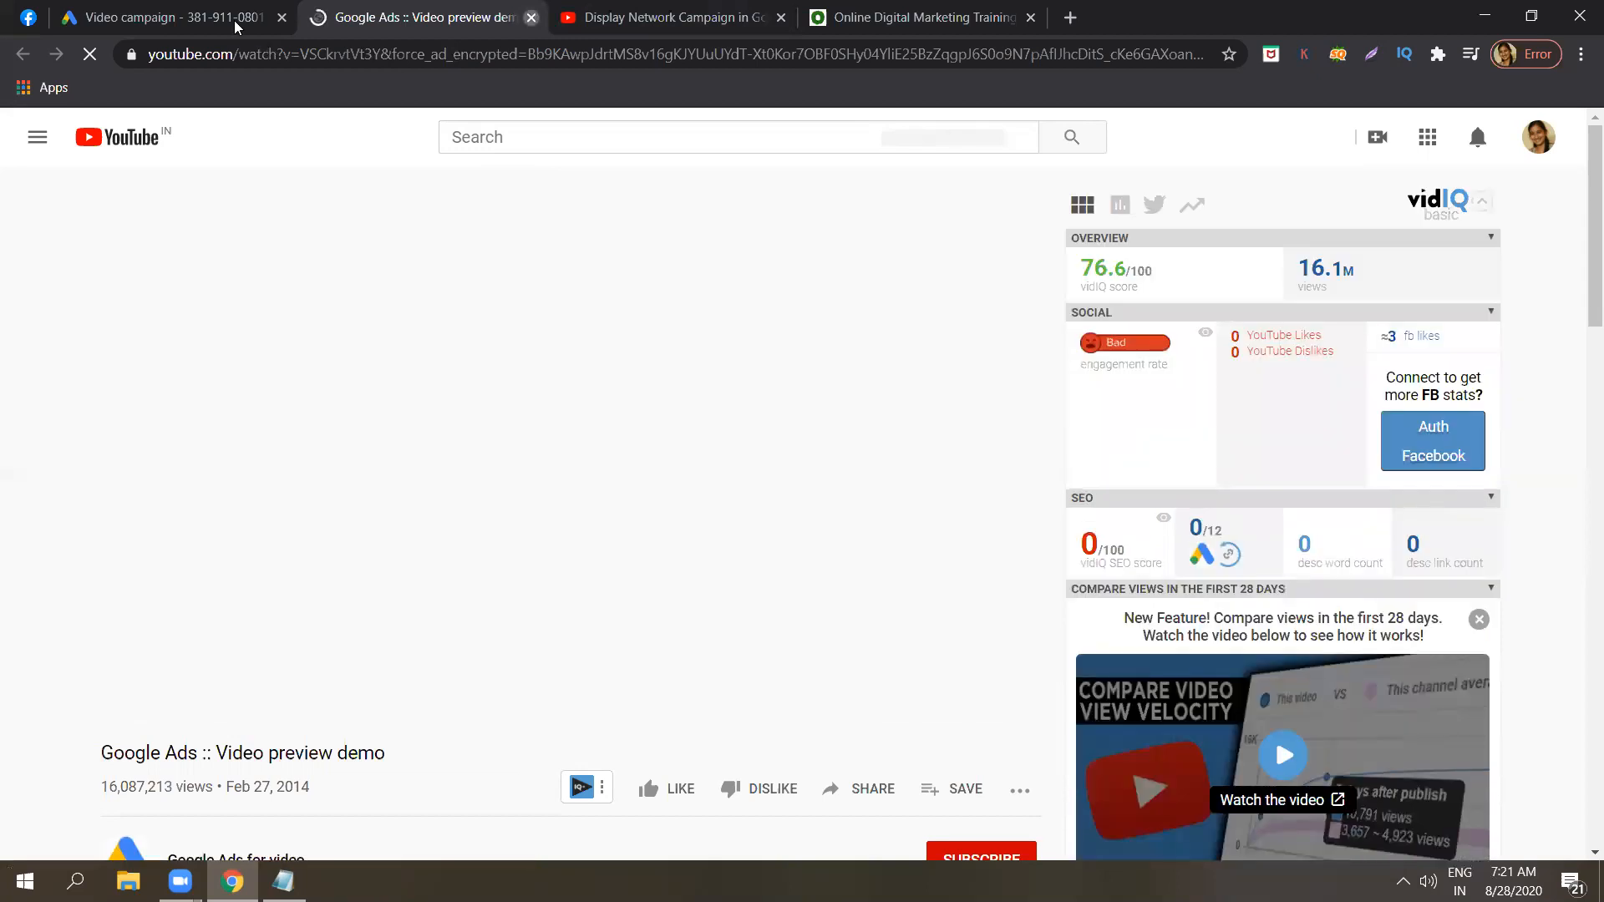
left_click(234, 20)
left_click(531, 16)
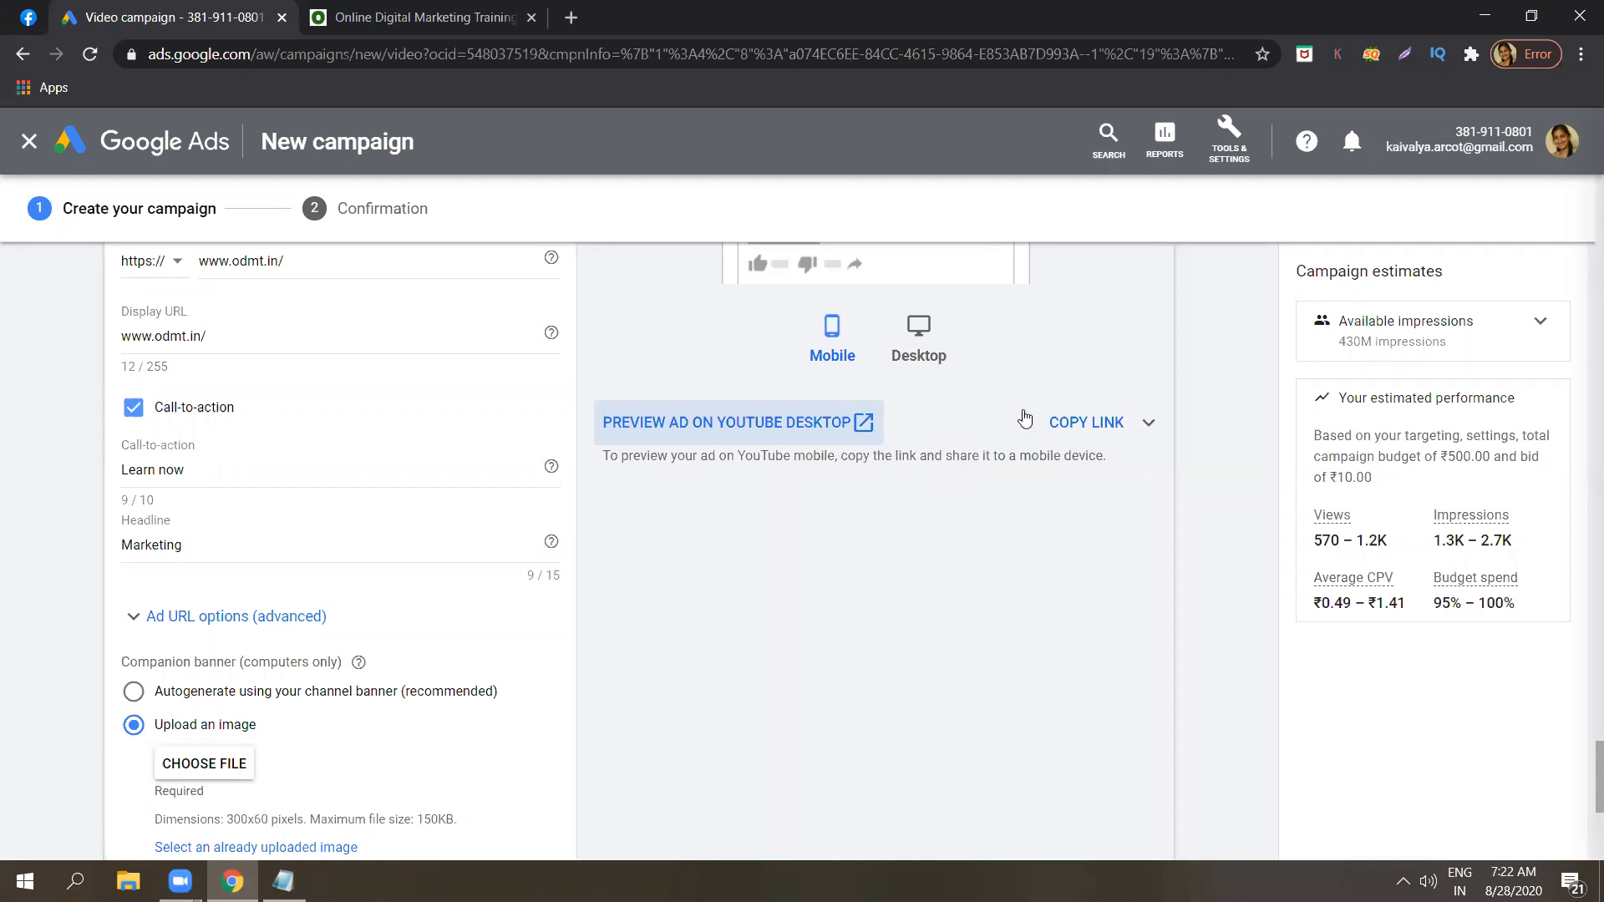
Copy the ad's preview link, then reopen the YouTube desktop preview to examine the ad beside the video and close it.
left_click(1086, 422)
scroll(1581, 770, "up", 2)
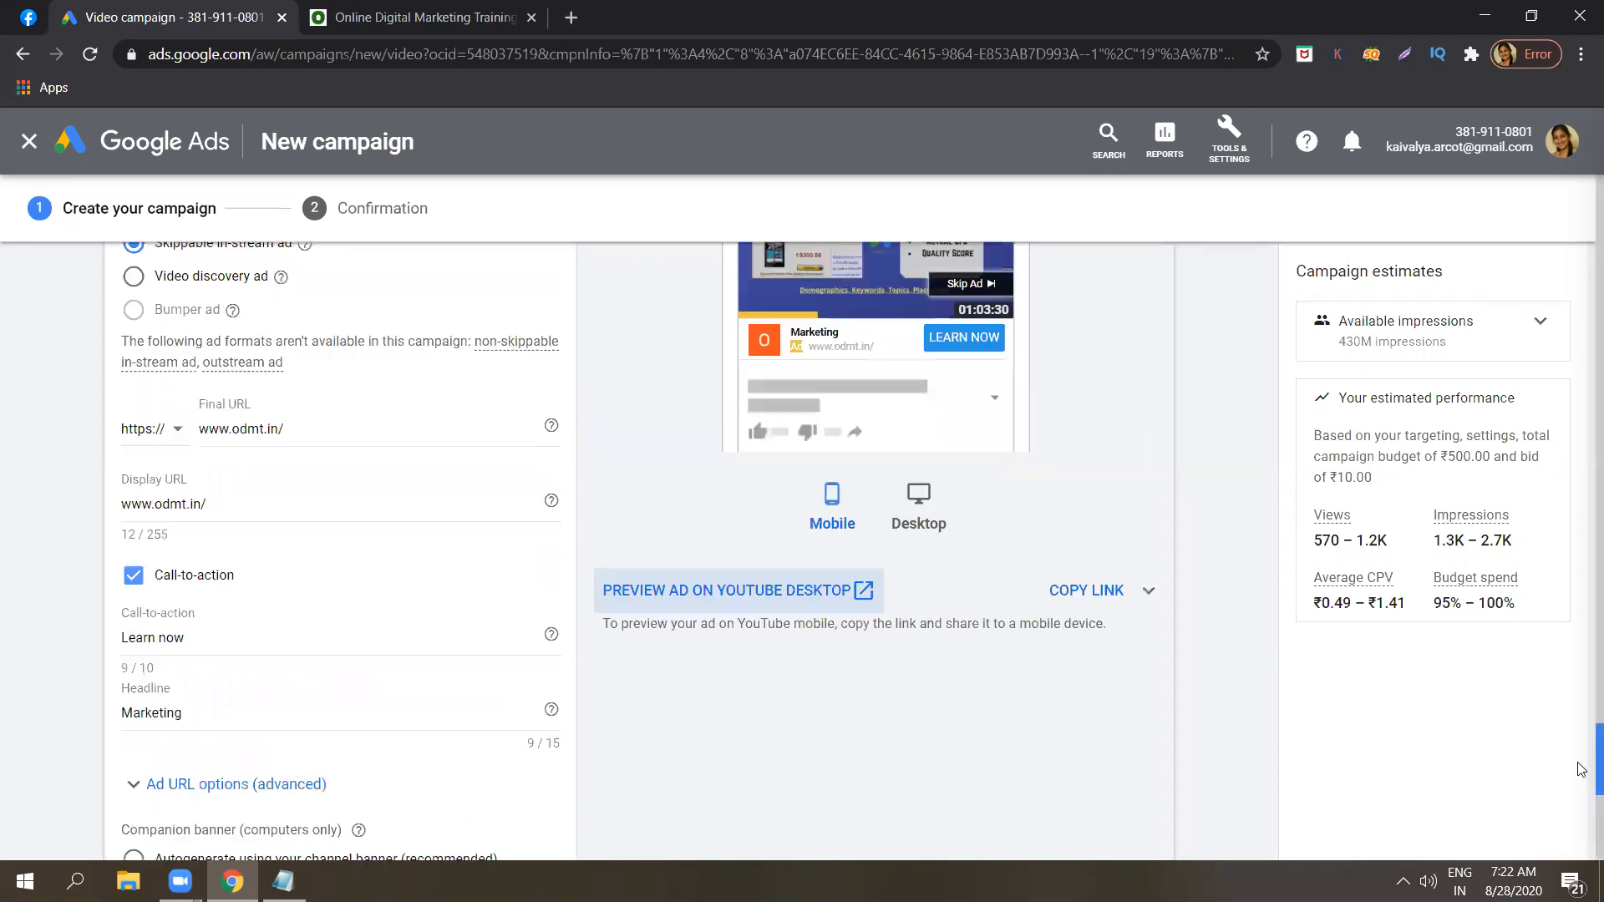
left_click(831, 588)
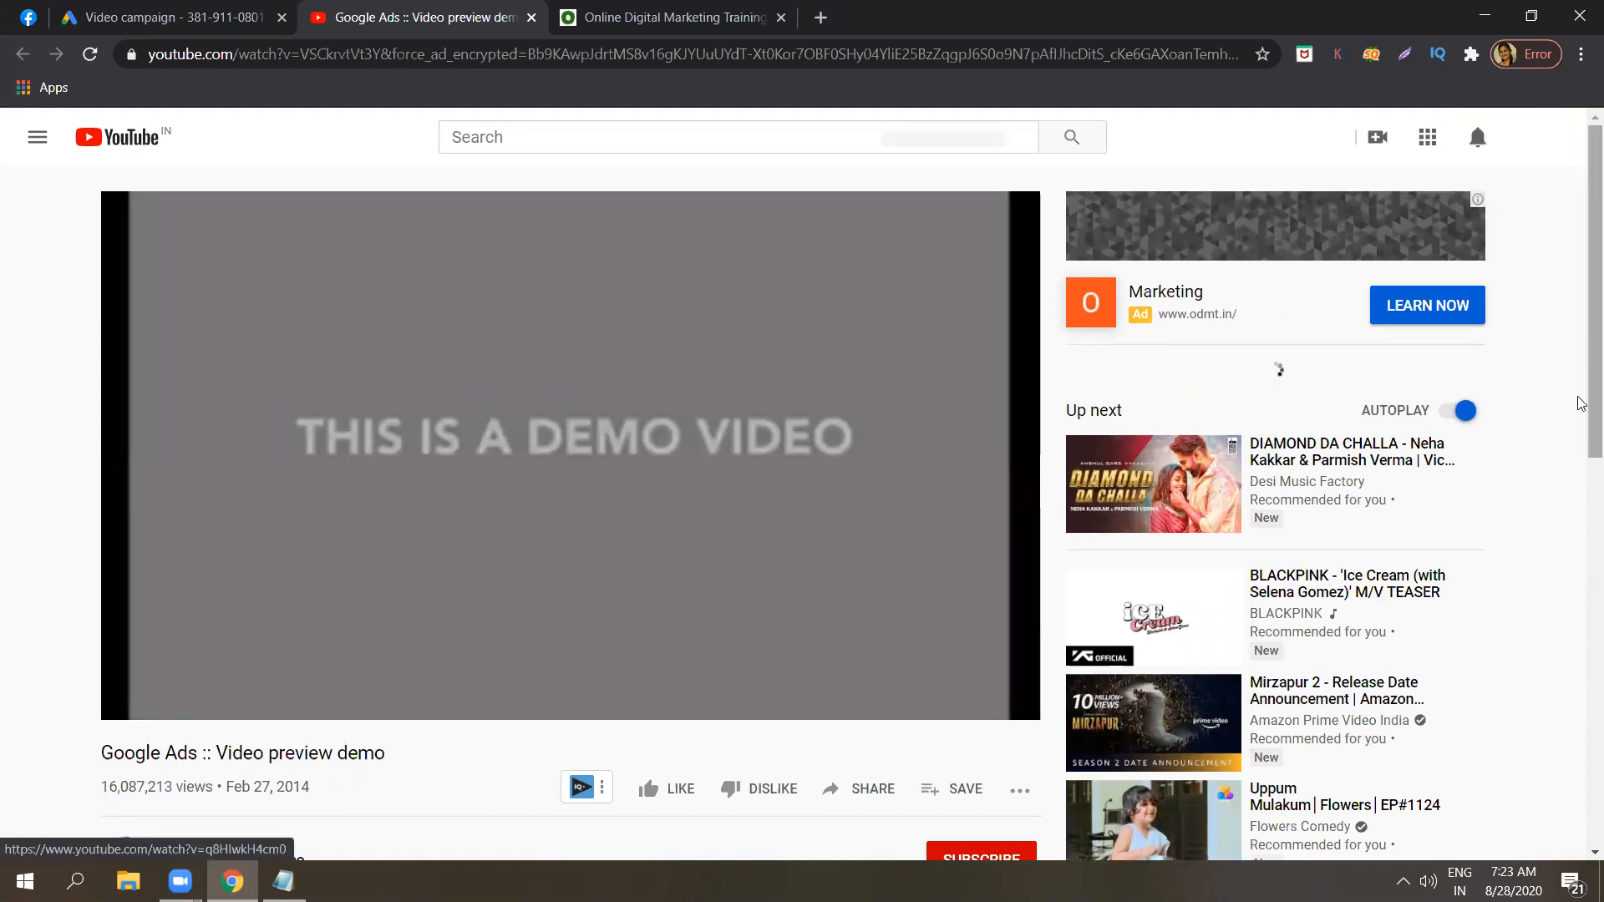
scroll(1578, 390, "down", 1)
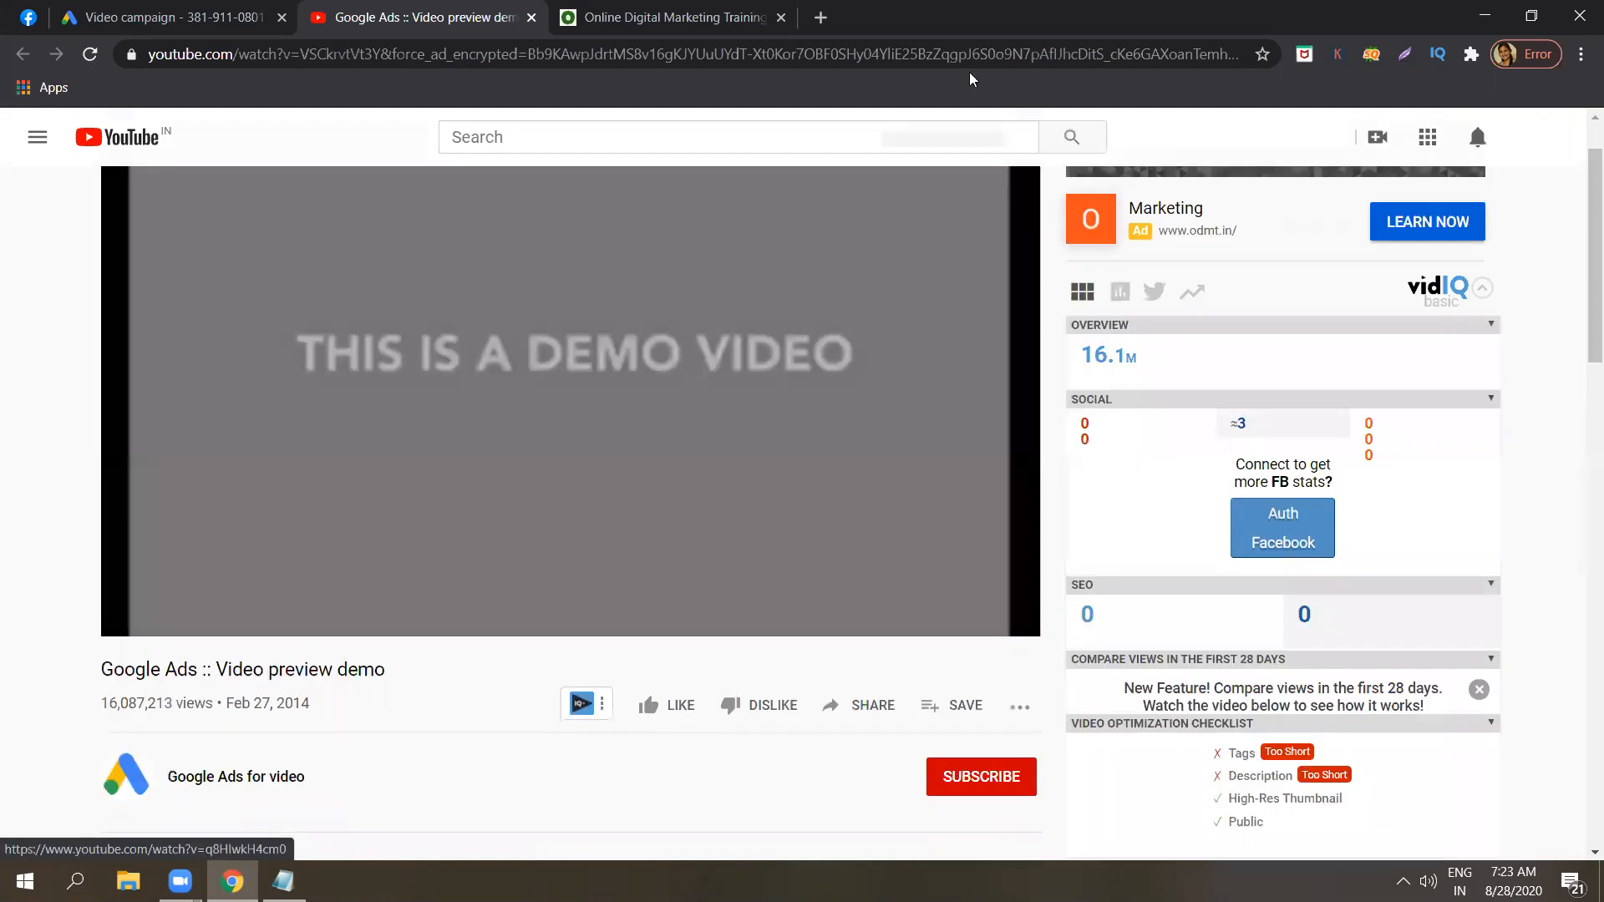
left_click(532, 18)
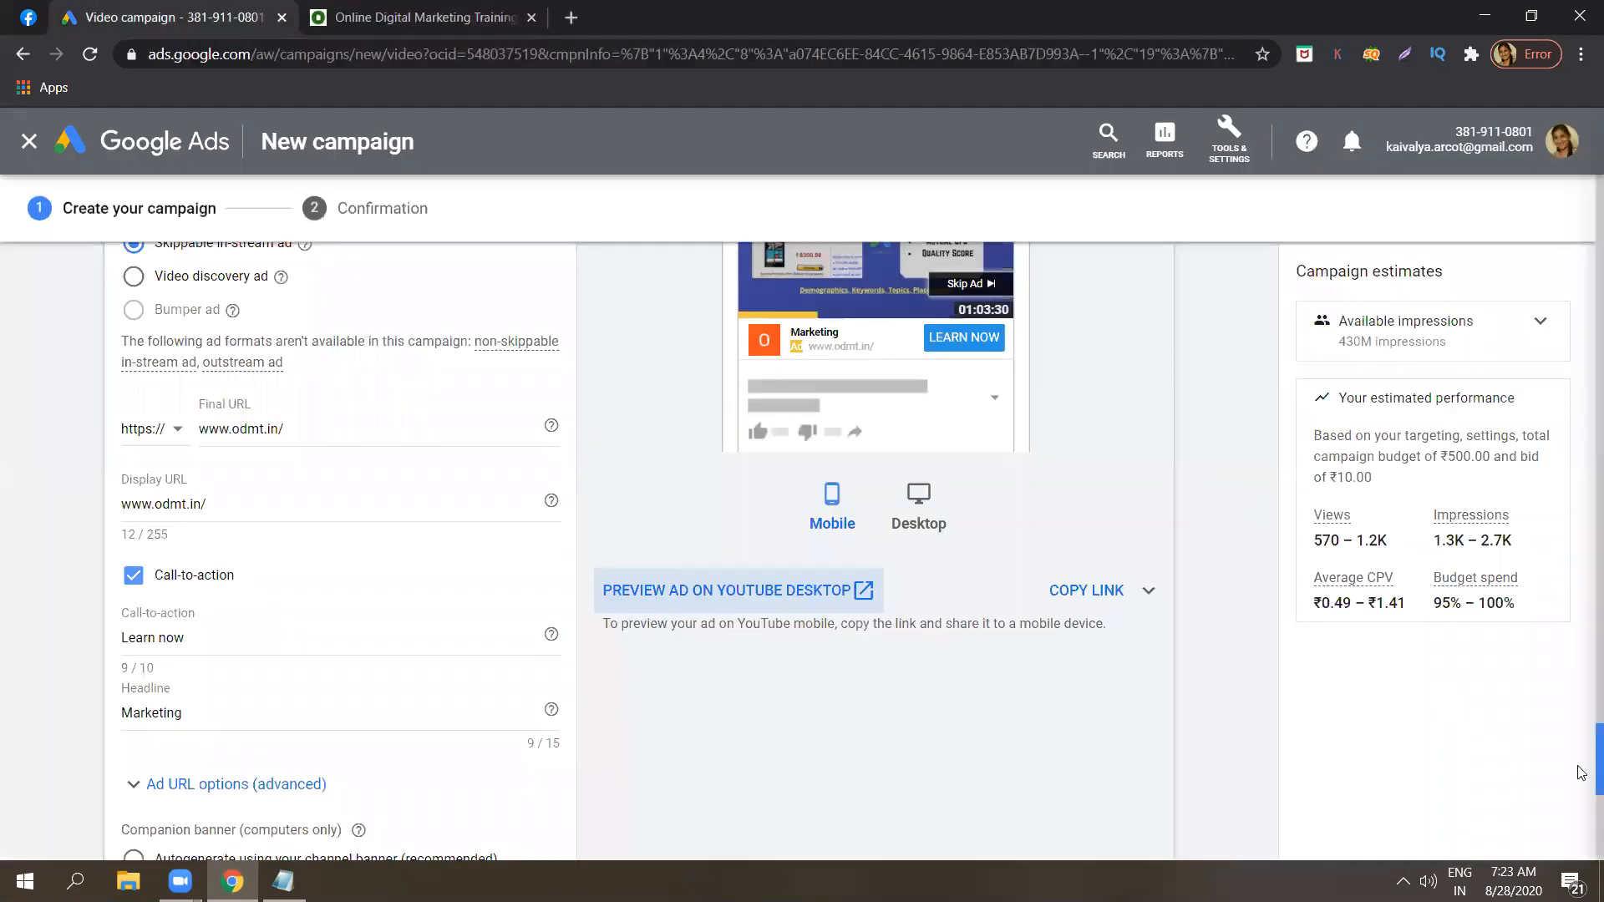
Rename the ad as "Video ad sample".
scroll(1581, 795, "down", 4)
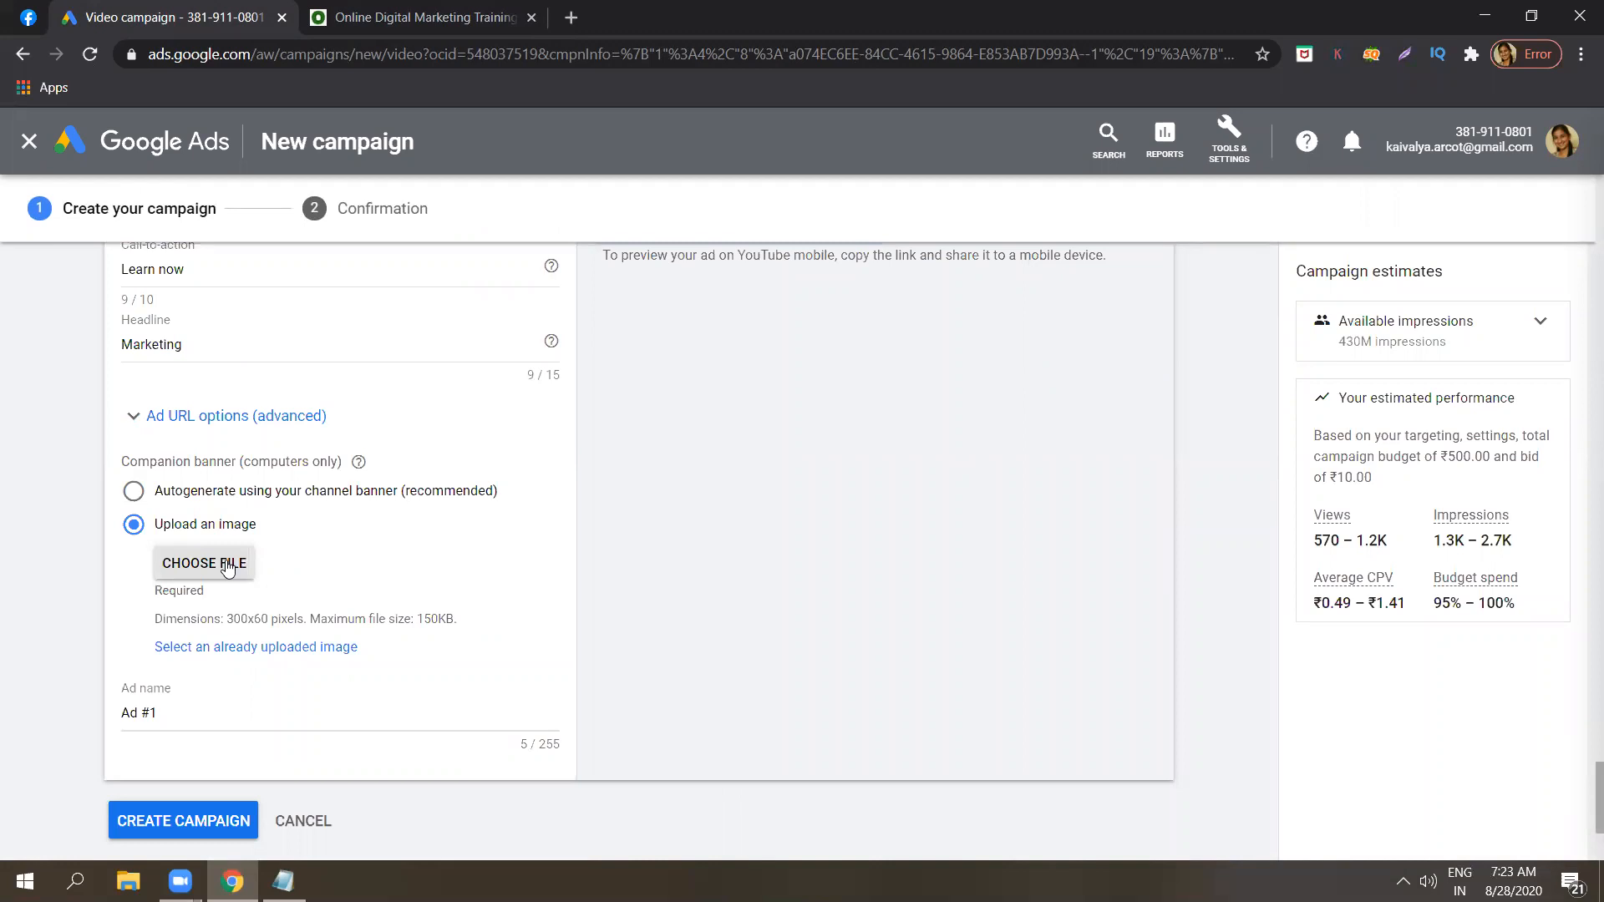
triple_click(199, 712)
key("BackSpace")
type("Videp")
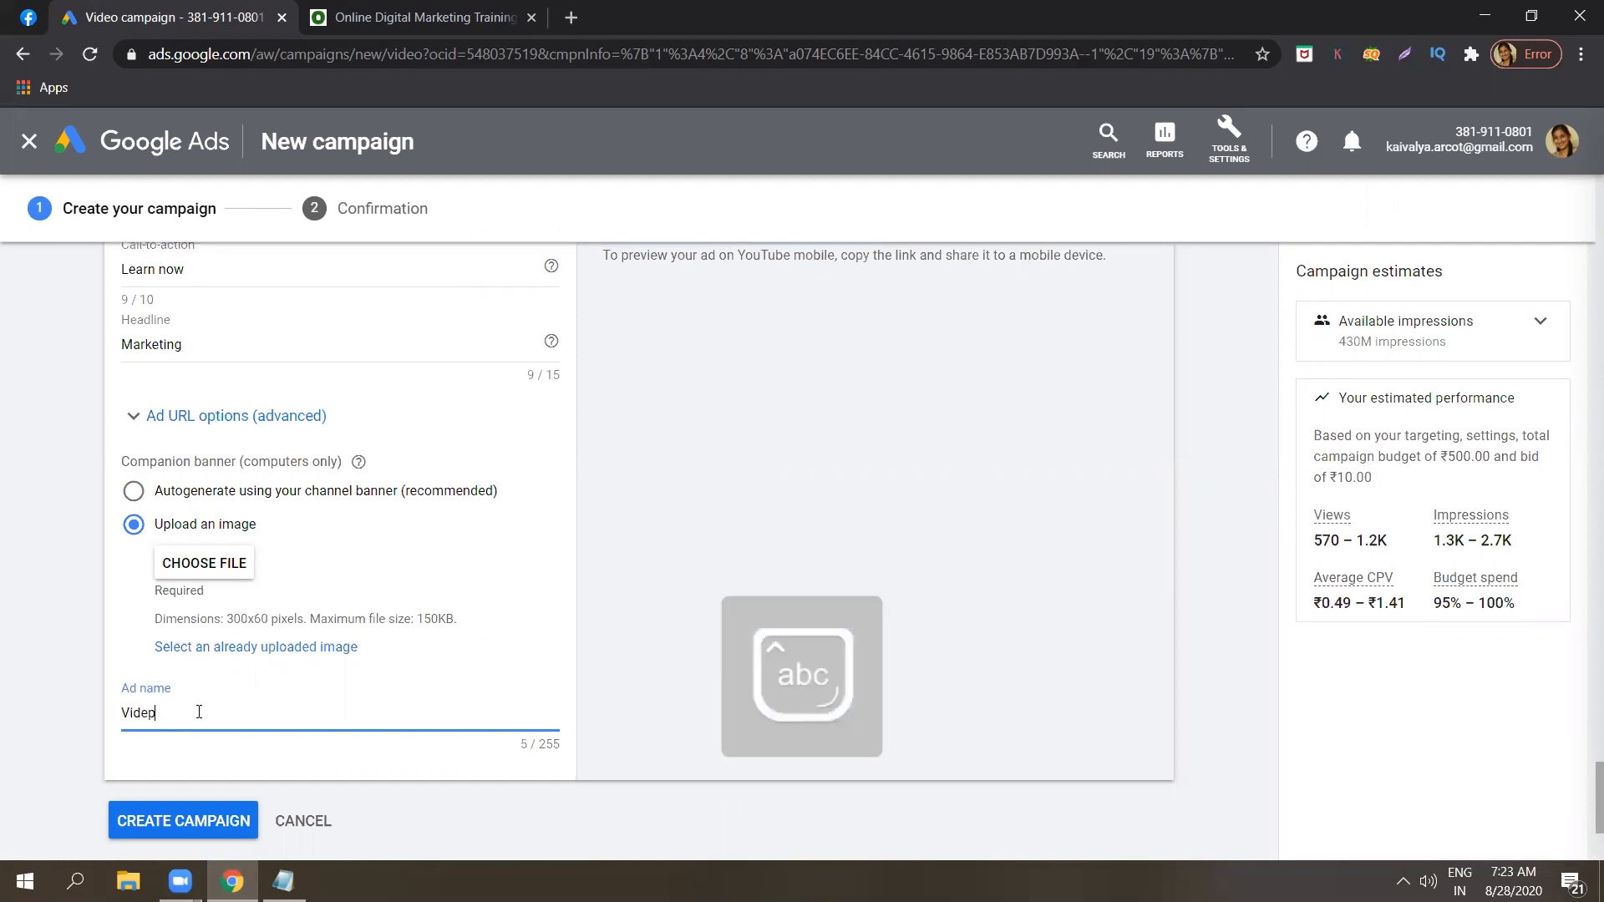
key("BackSpace")
type("o ad sample")
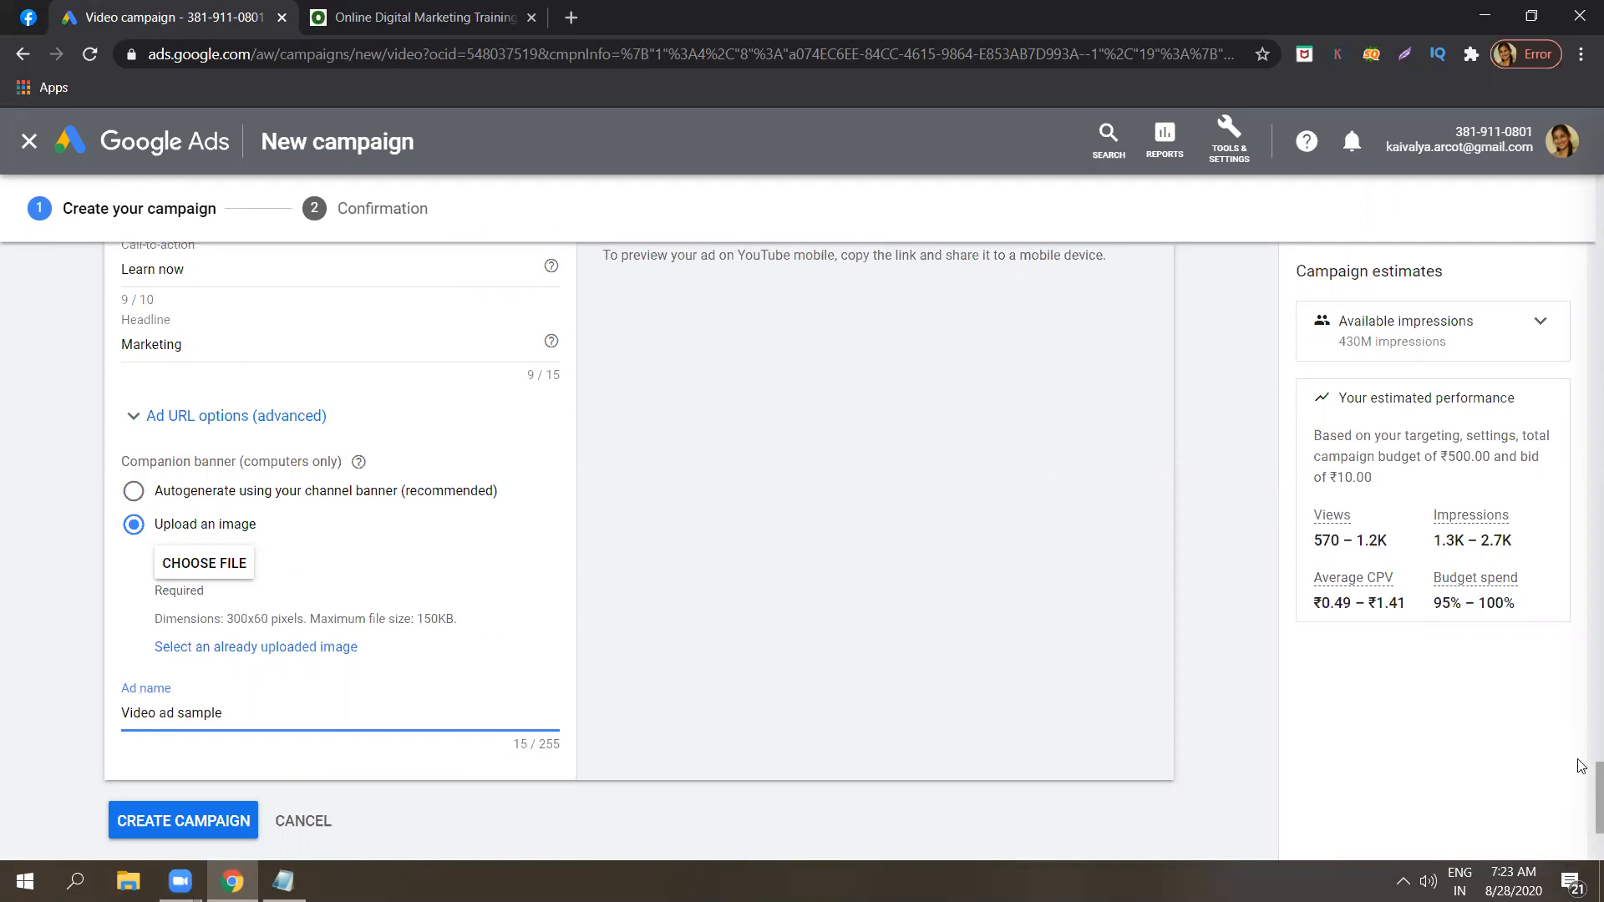
Review the video ad's settings and mobile preview, then try to create the campaign.
scroll(1581, 752, "up", 4)
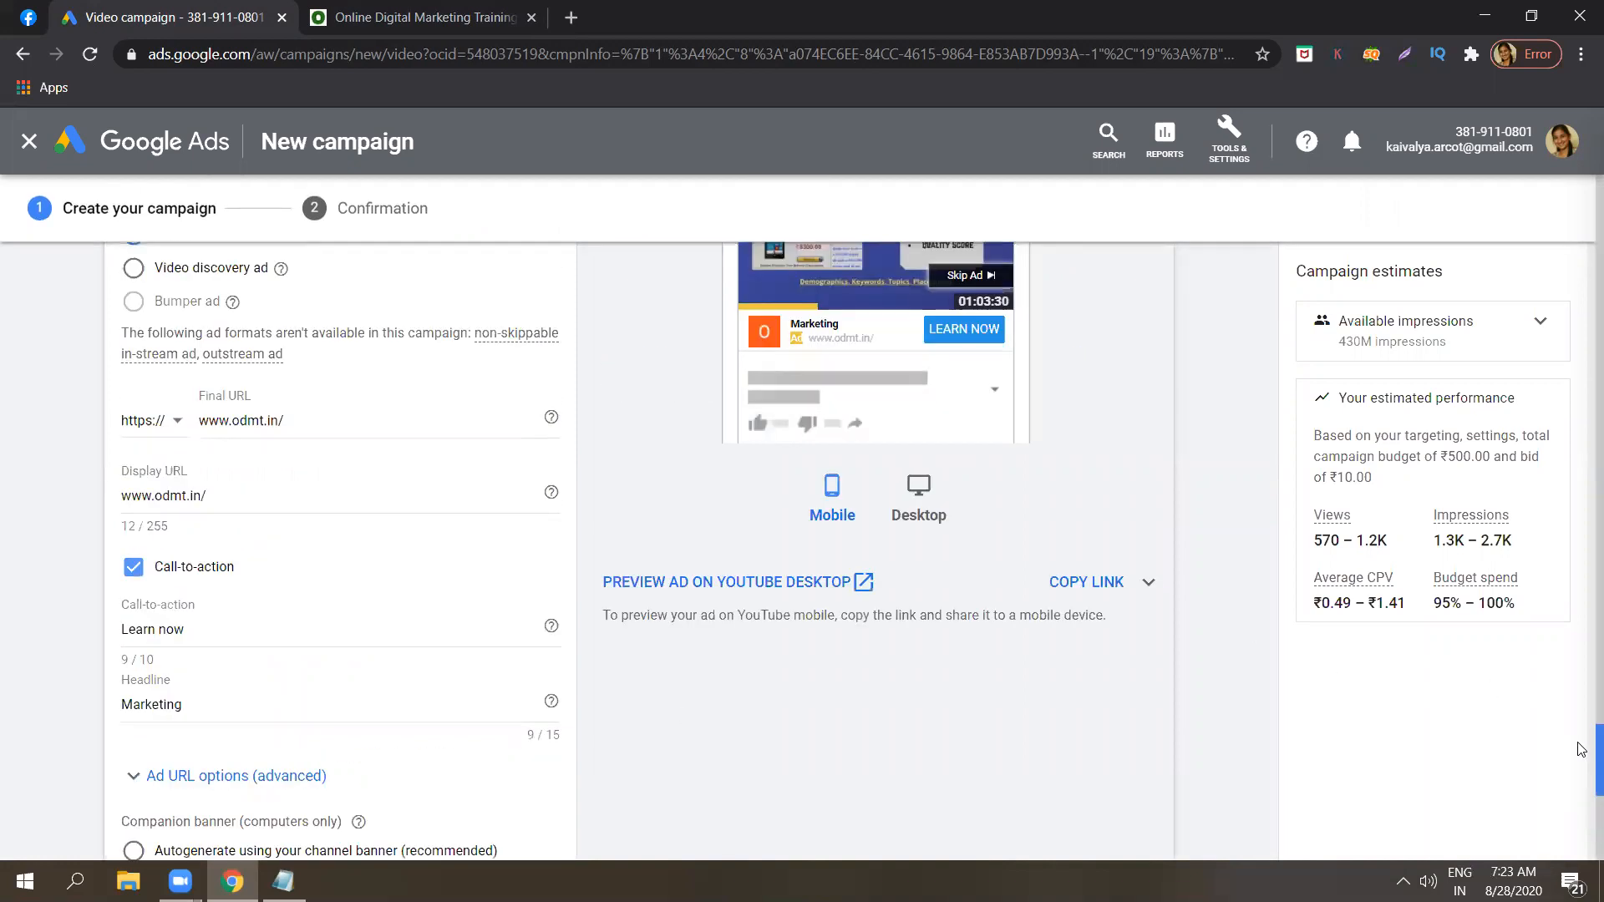
scroll(1581, 750, "up", 4)
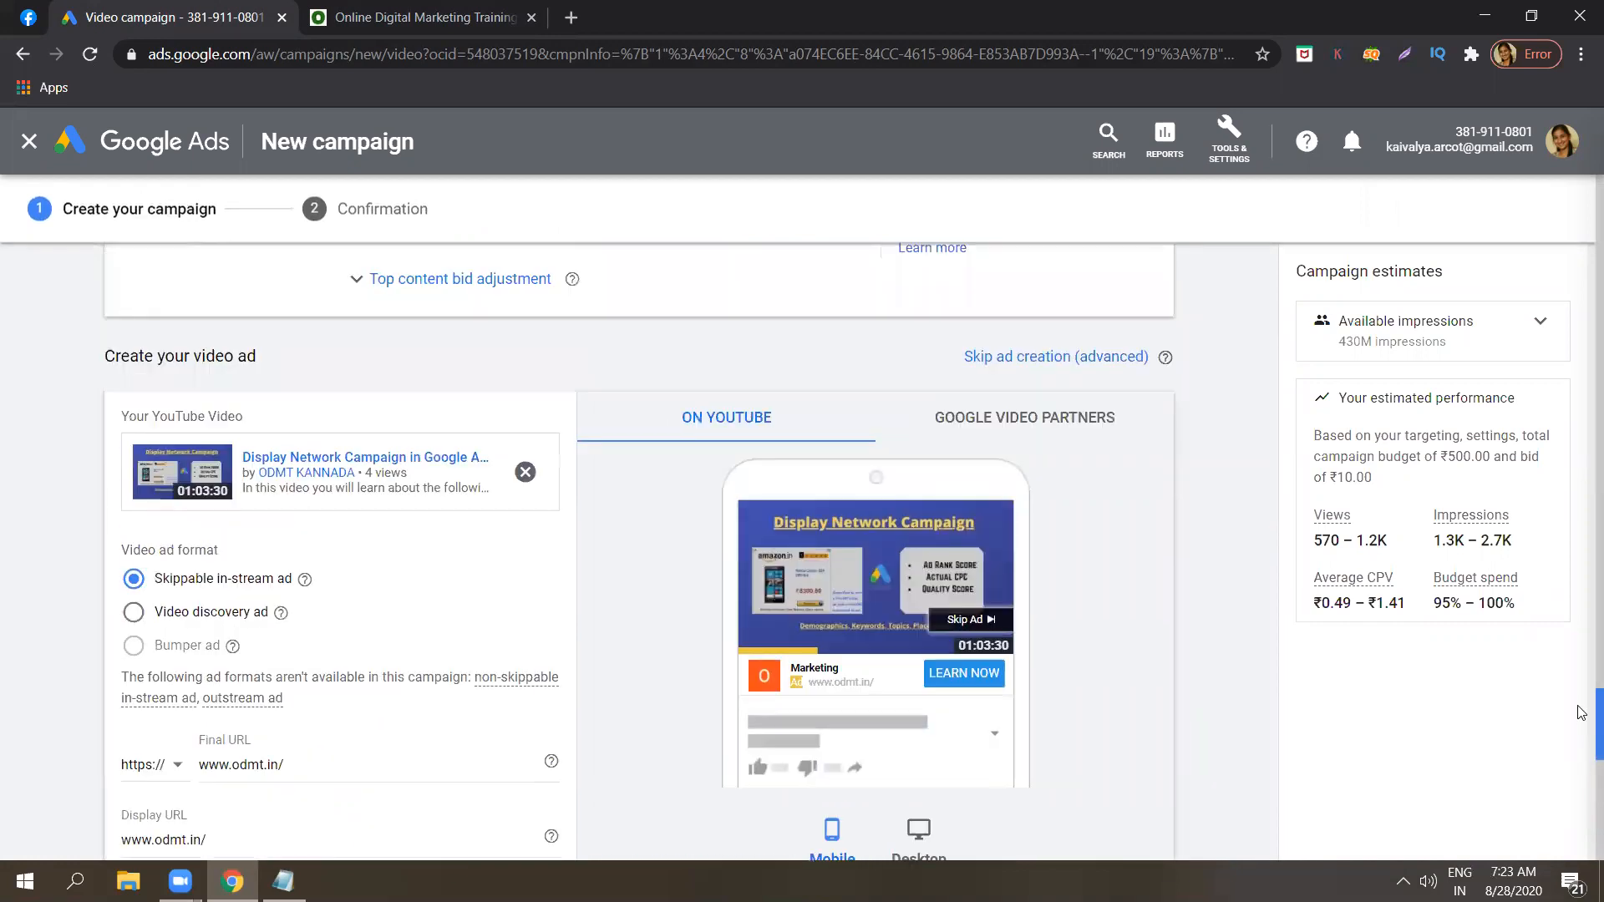
scroll(1581, 715, "down", 1)
scroll(1581, 718, "down", 3)
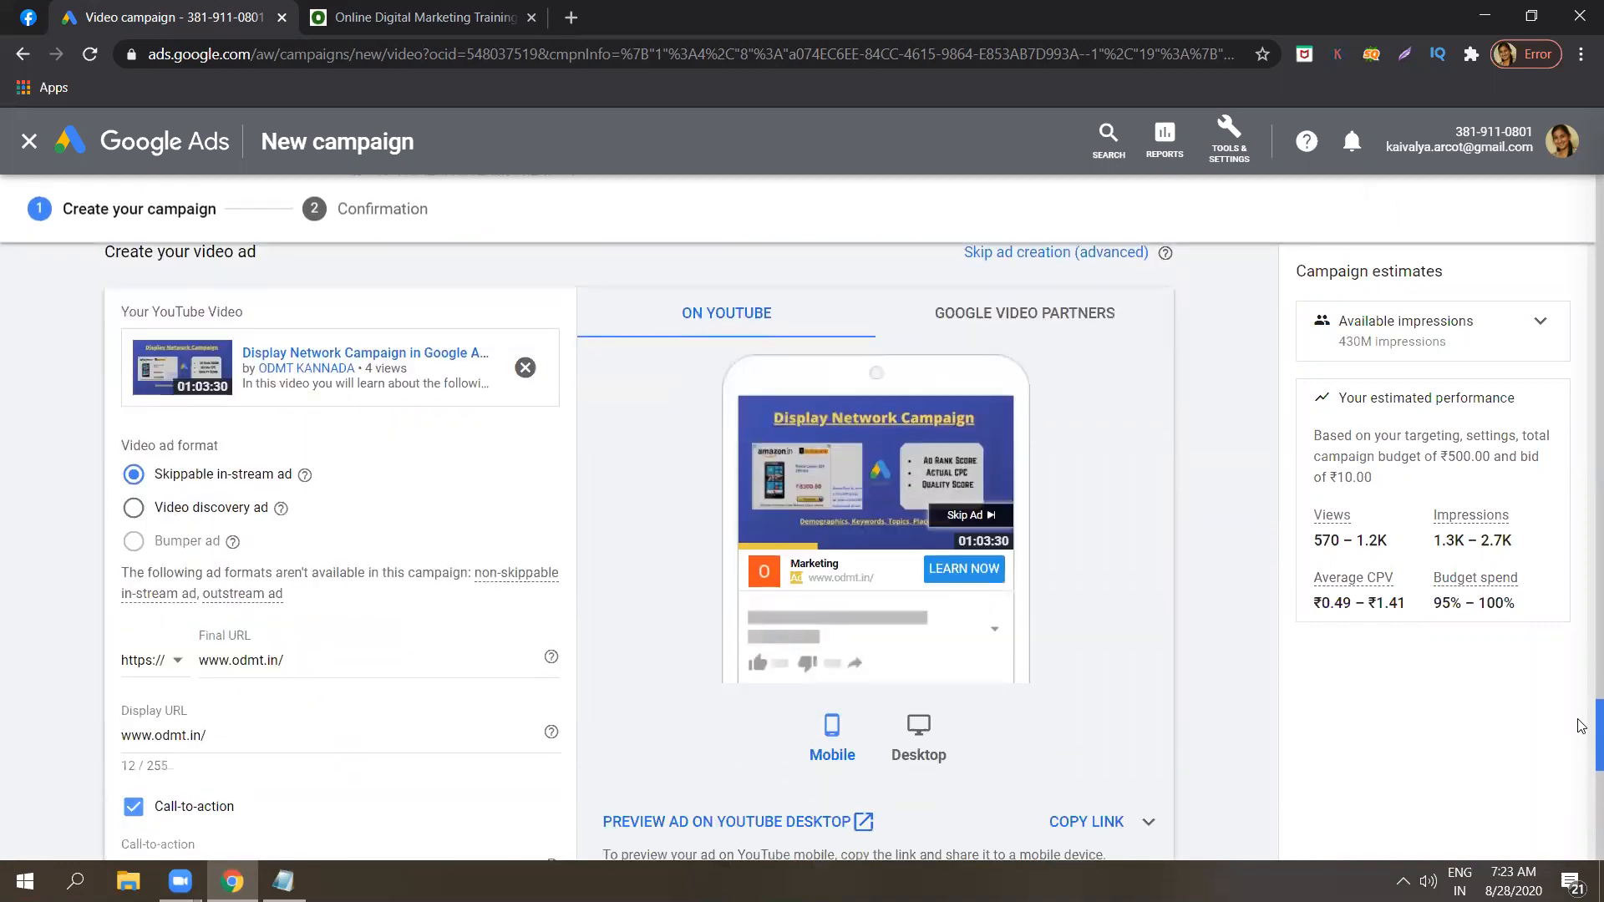
scroll(1581, 750, "down", 5)
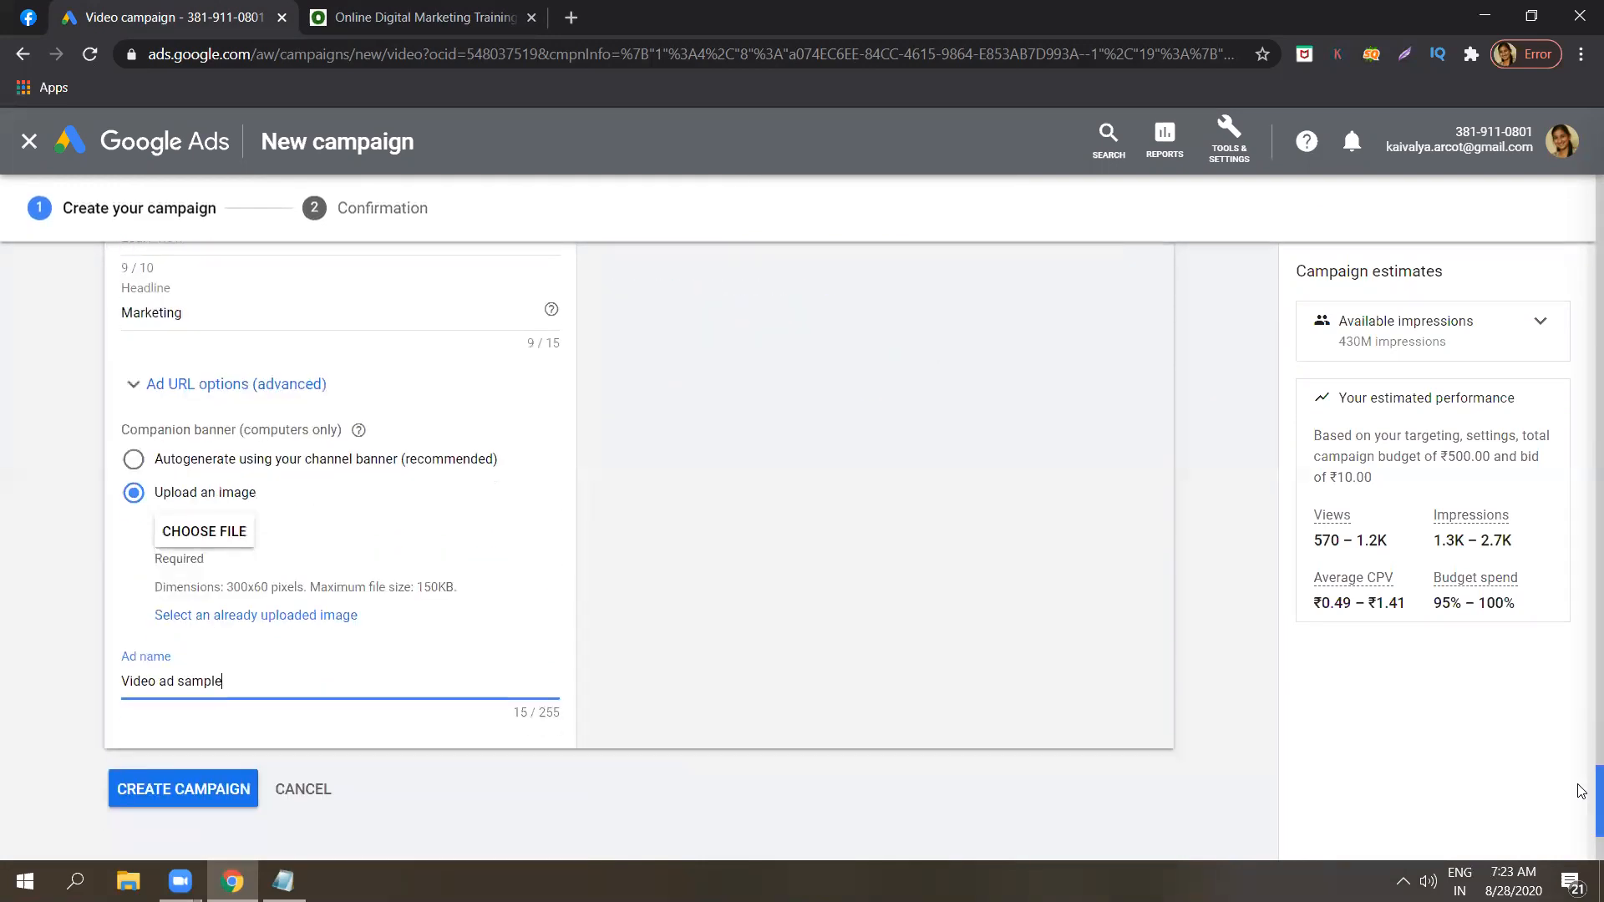
left_click(454, 316)
left_click(52, 382)
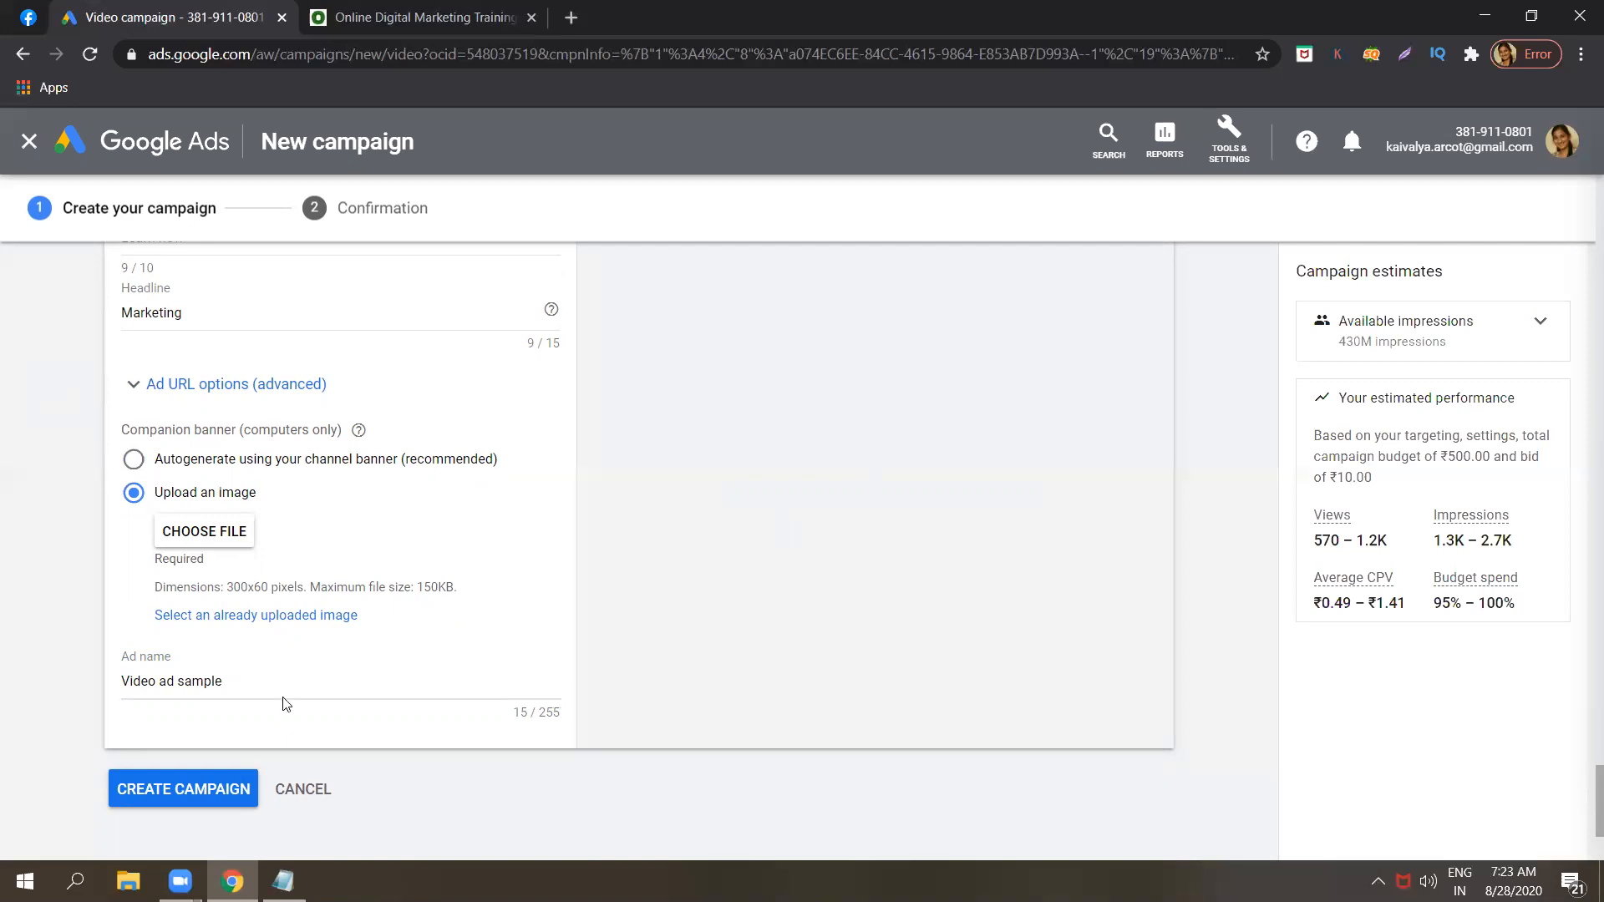
left_click(213, 786)
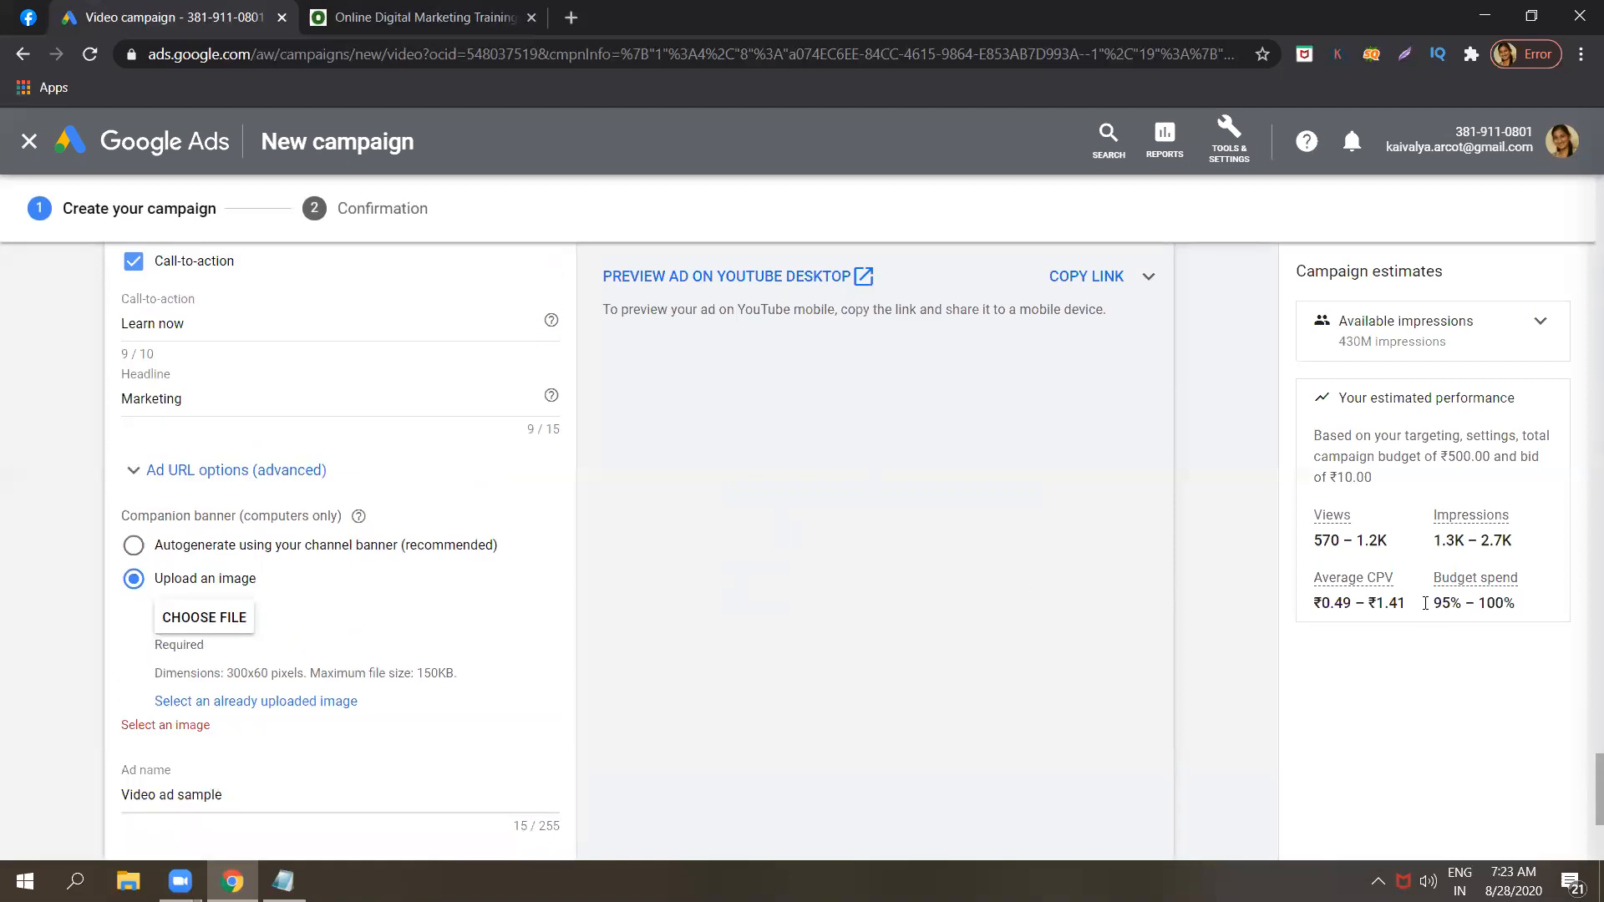
Try to upload 512px-Google_Ads_logo.svg from the Downloads folder as the companion banner image.
left_click(218, 626)
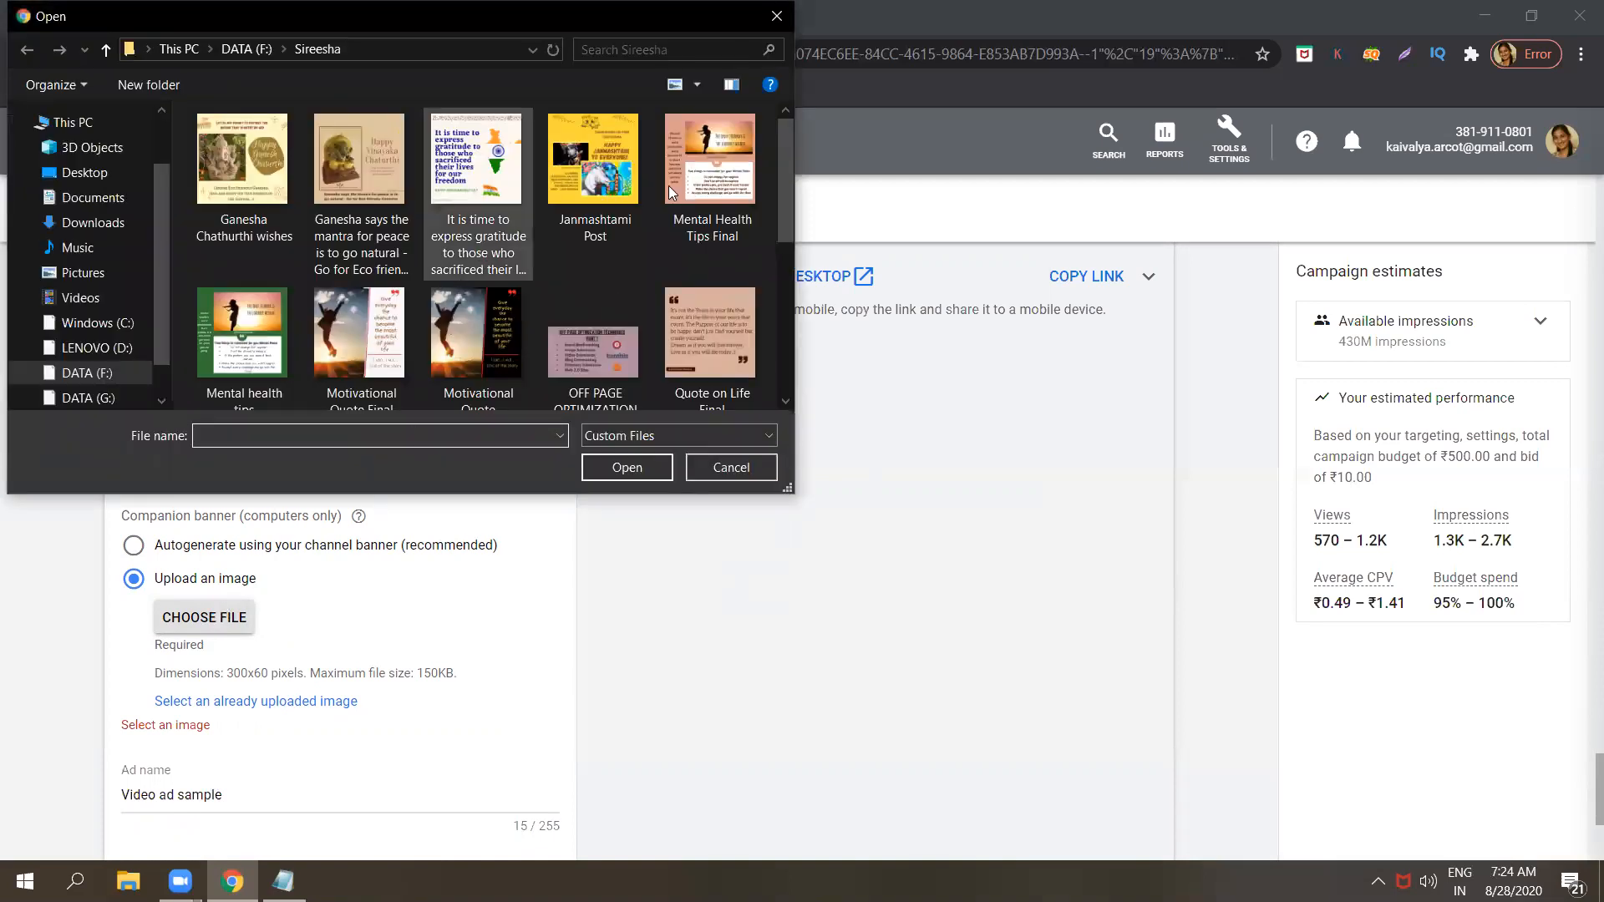
left_click_drag(784, 200, 775, 115)
left_click(112, 222)
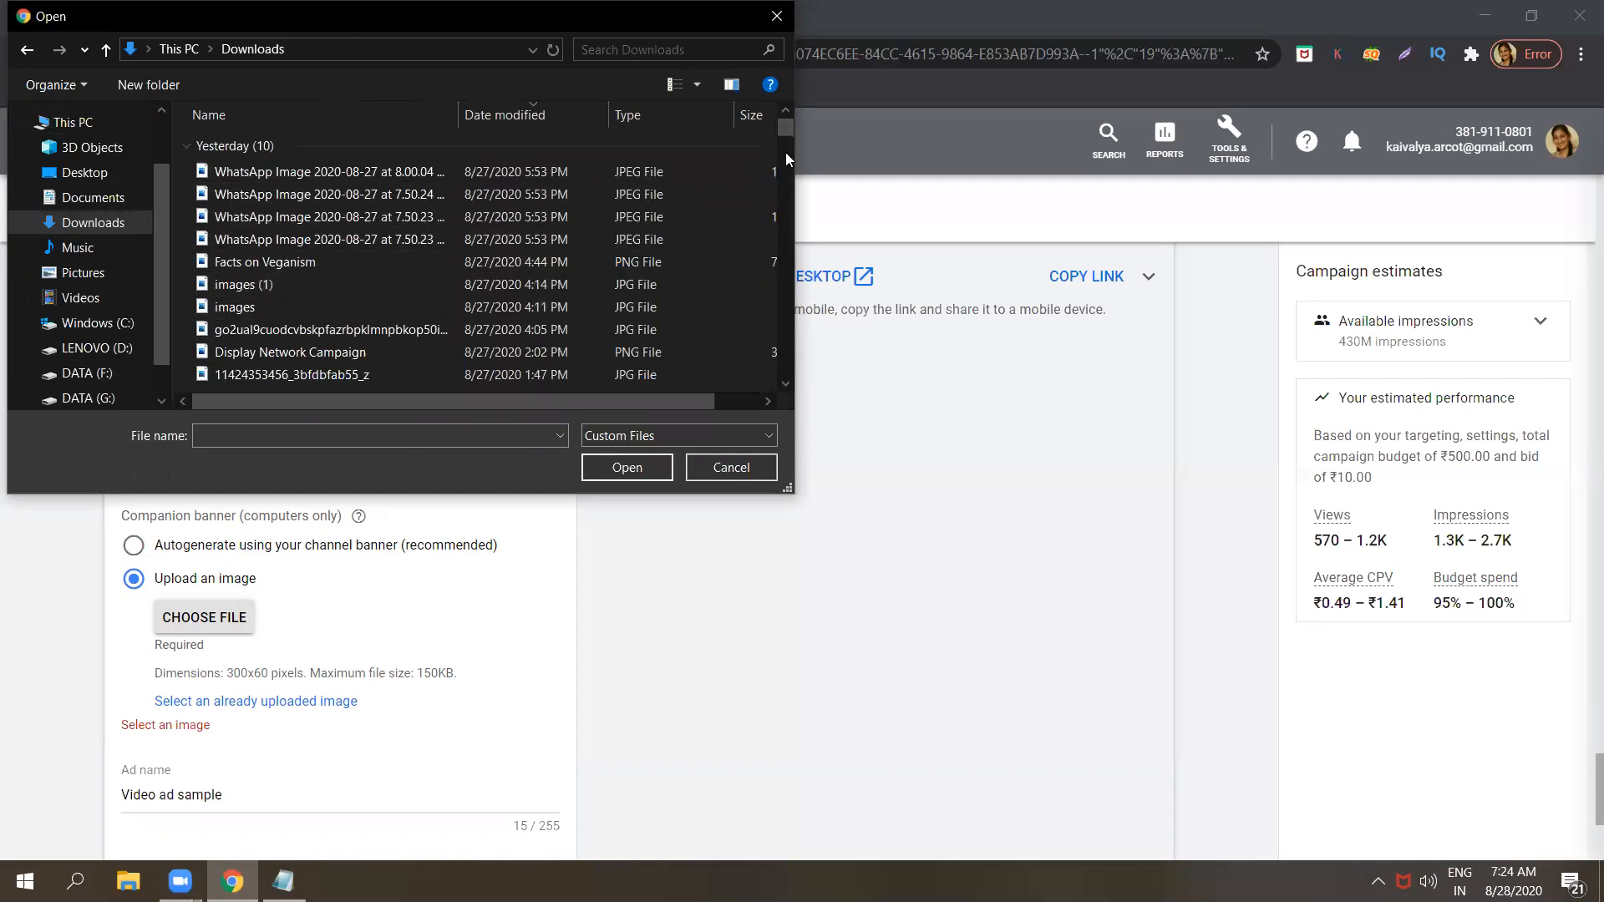
left_click_drag(787, 127, 787, 132)
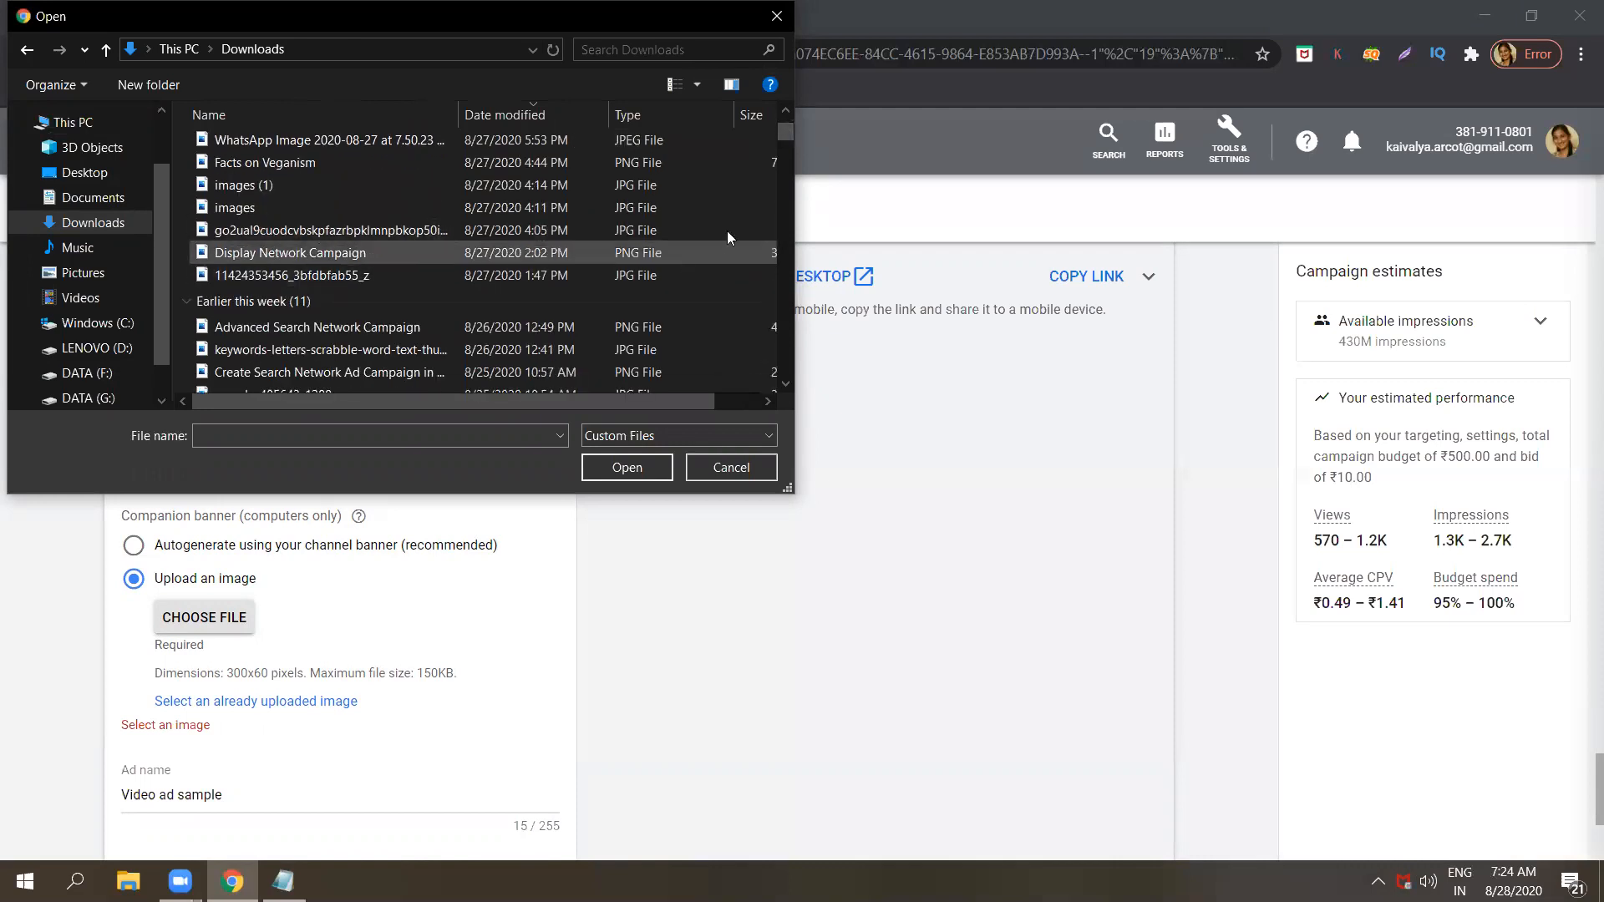
left_click_drag(788, 127, 789, 133)
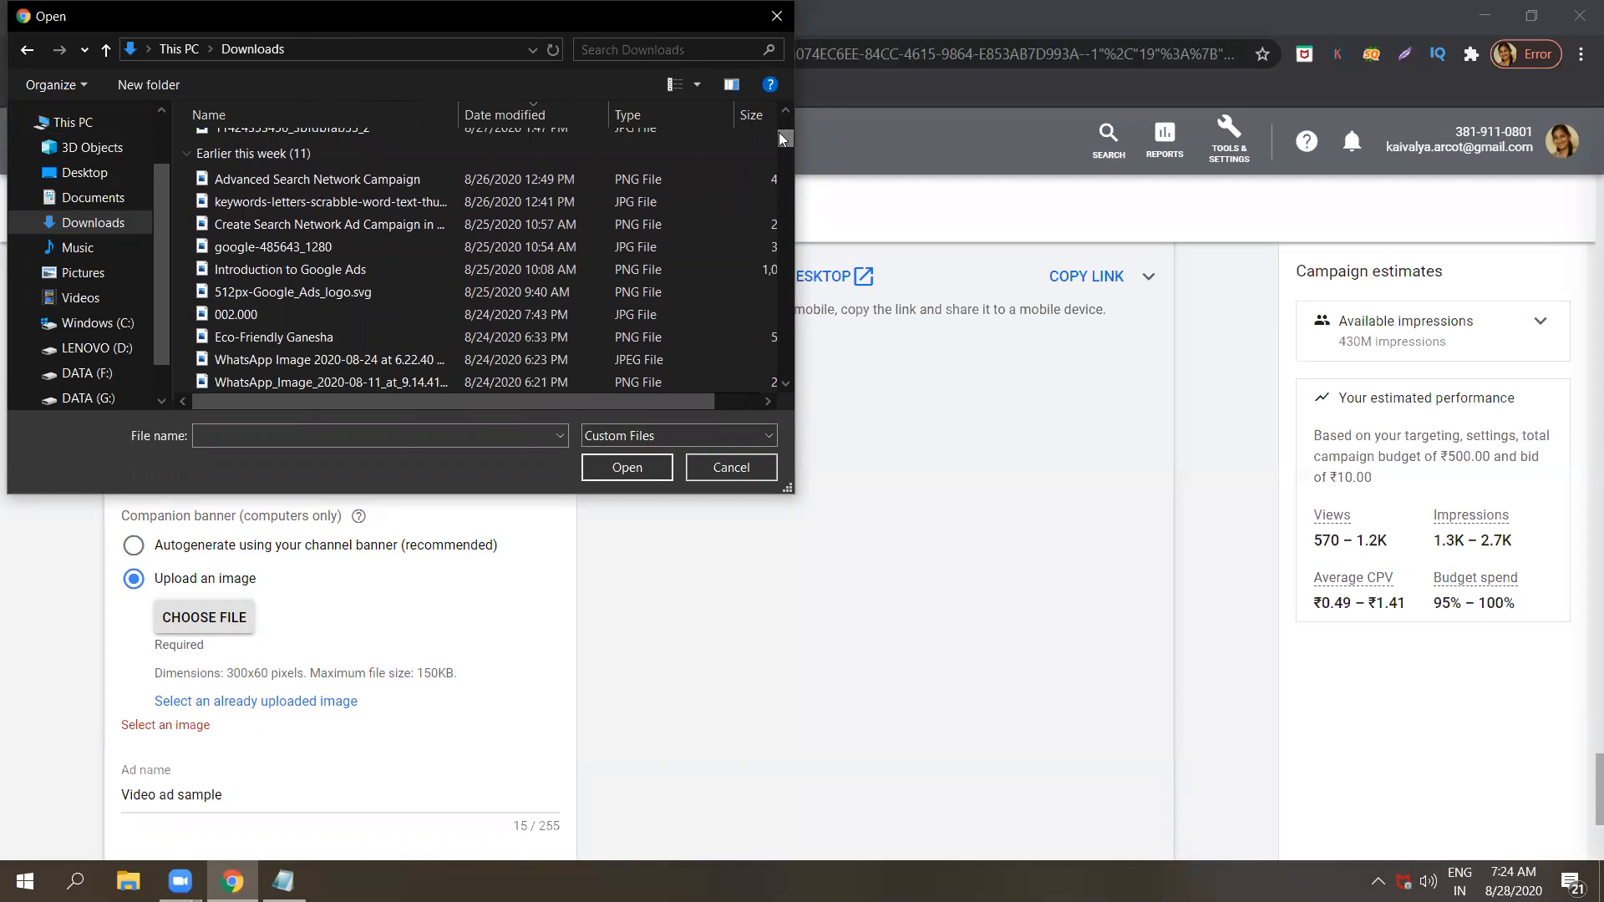
key("Down")
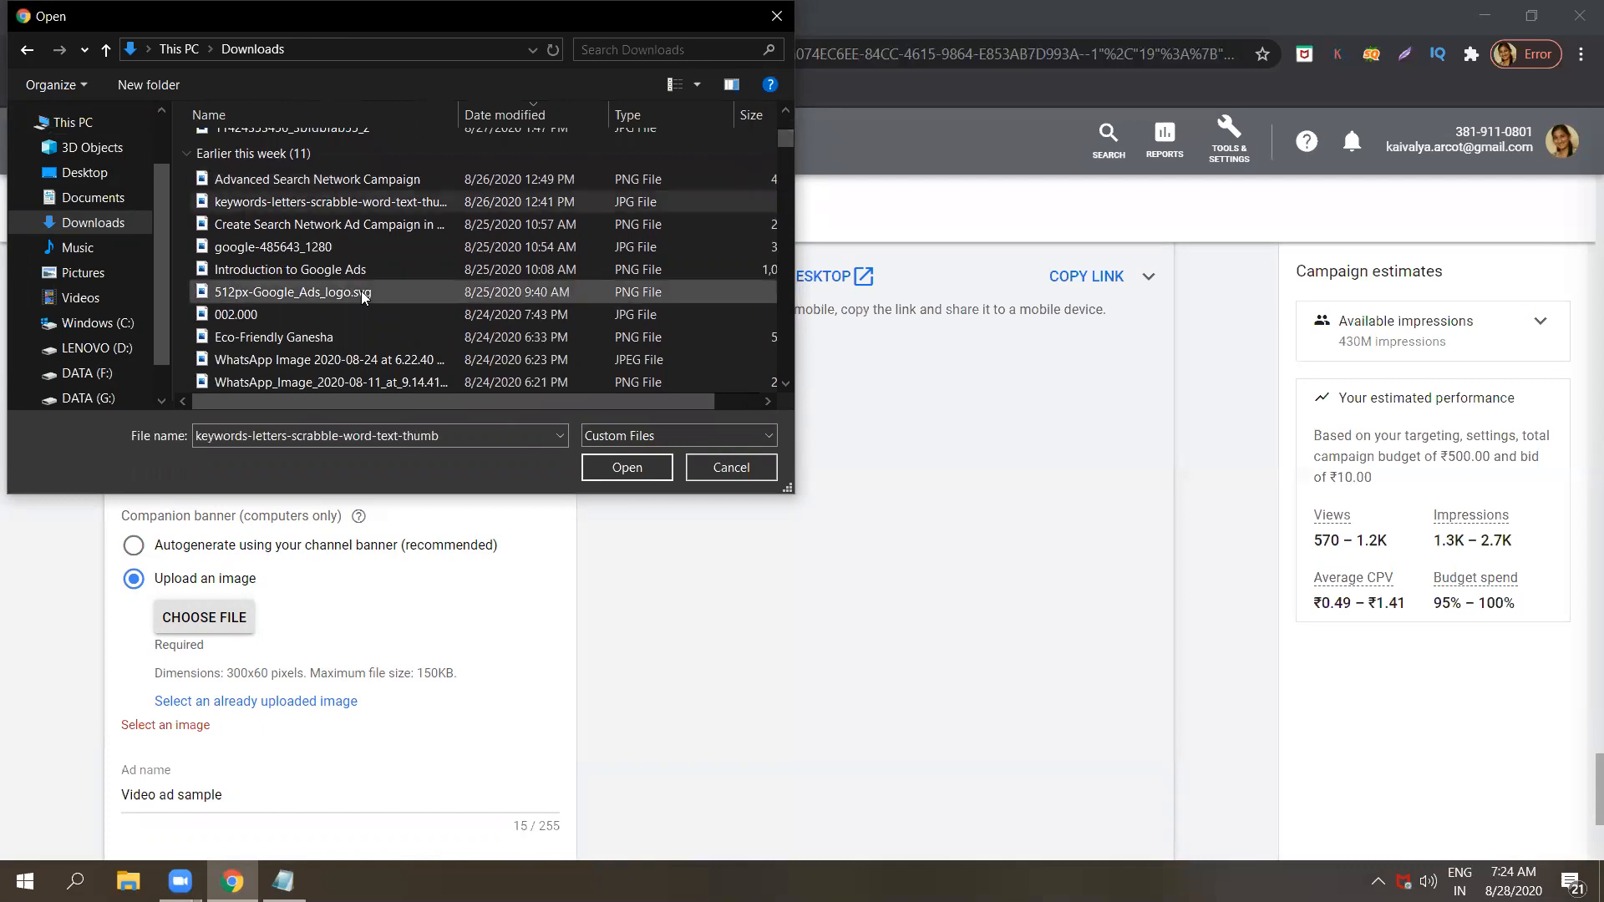
left_click(361, 291)
left_click(635, 464)
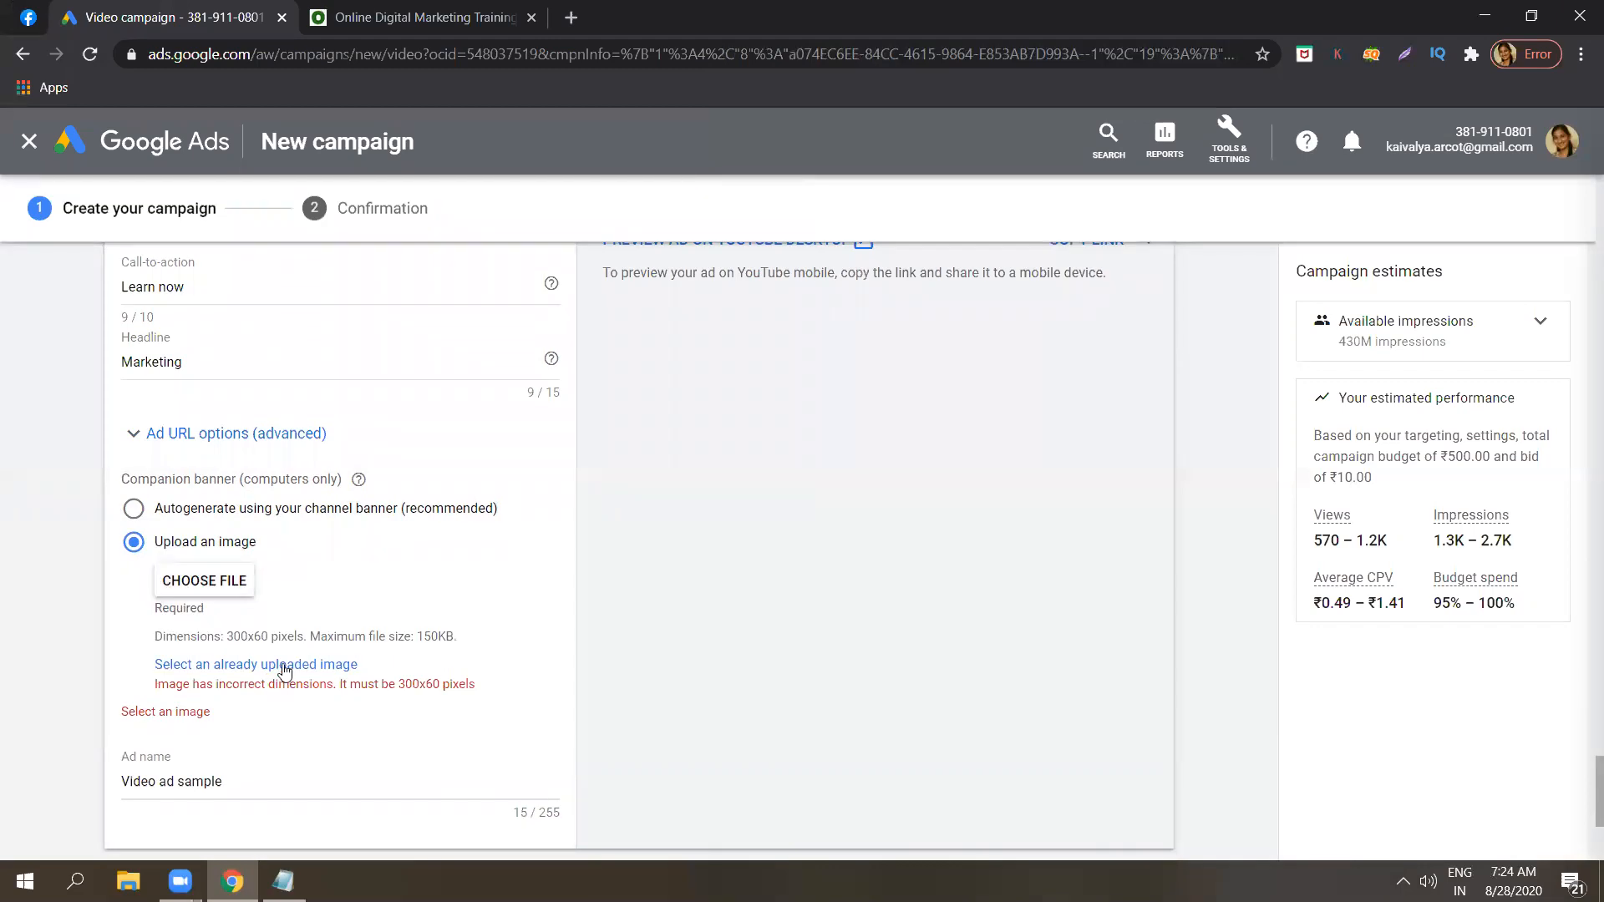
Check the already uploaded images for a banner, then try to upload OLX-Logo from the Downloads folder instead.
left_click(284, 666)
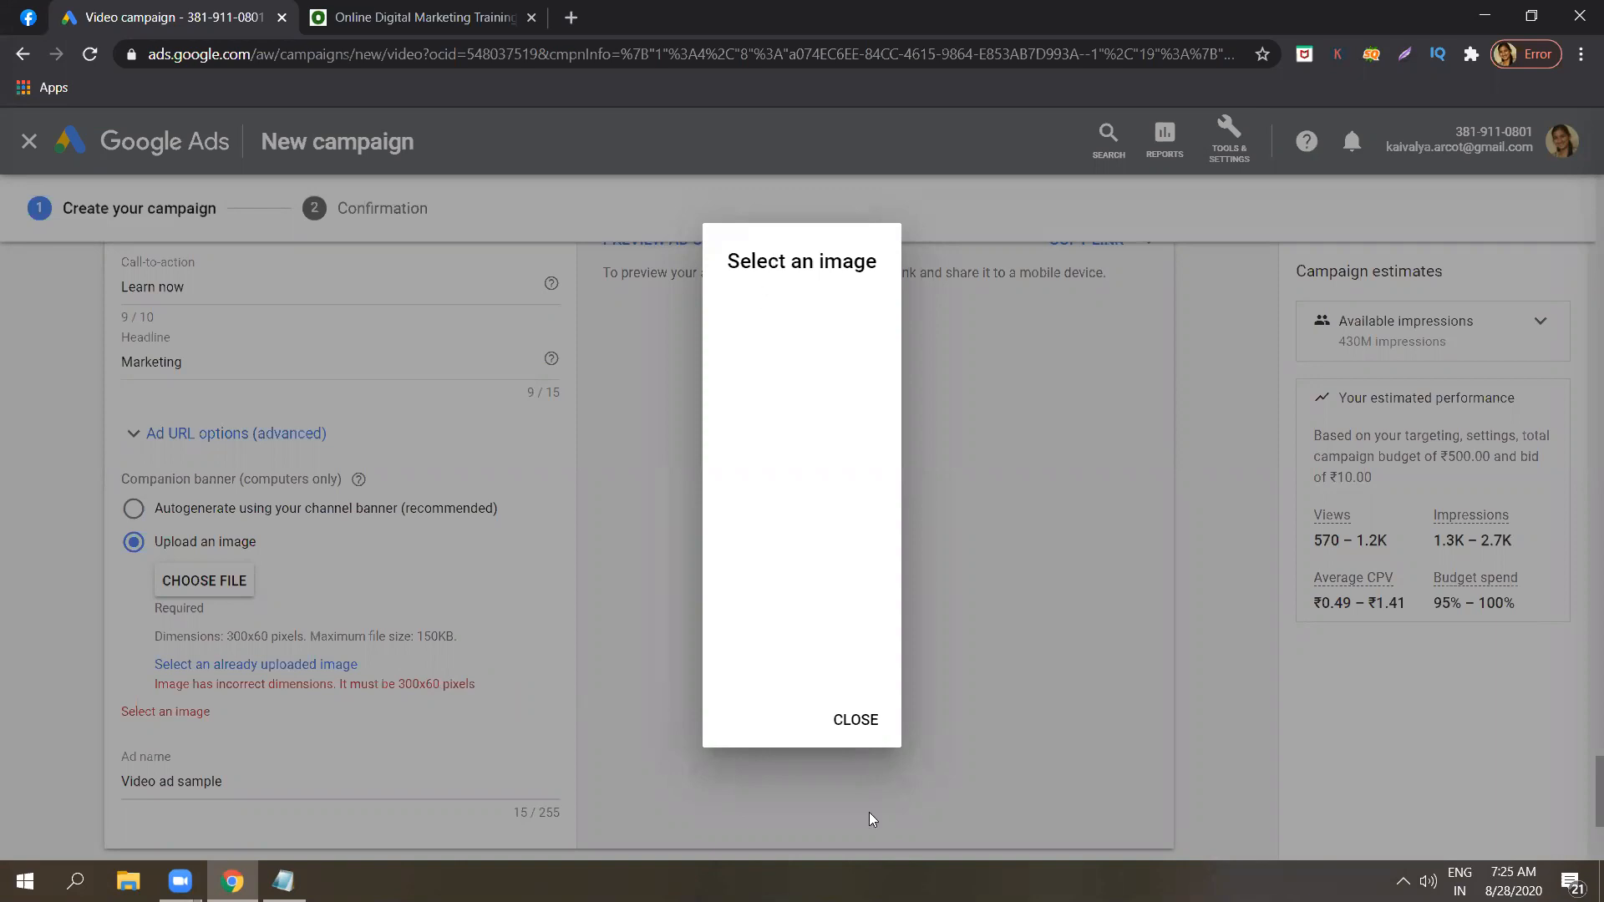
left_click(406, 594)
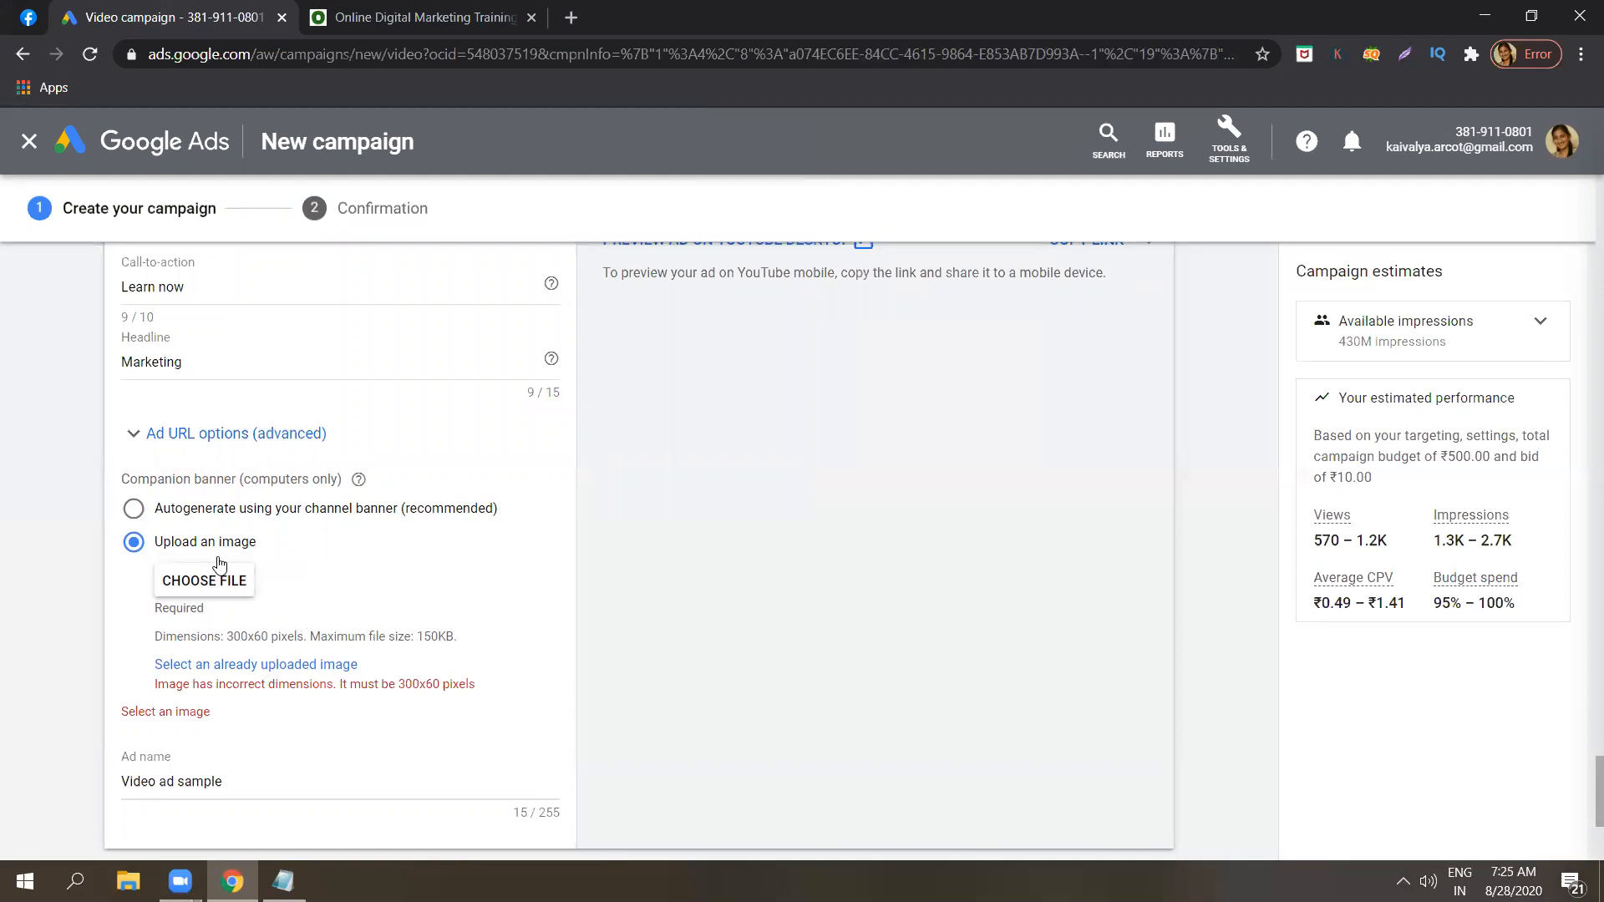
left_click(222, 584)
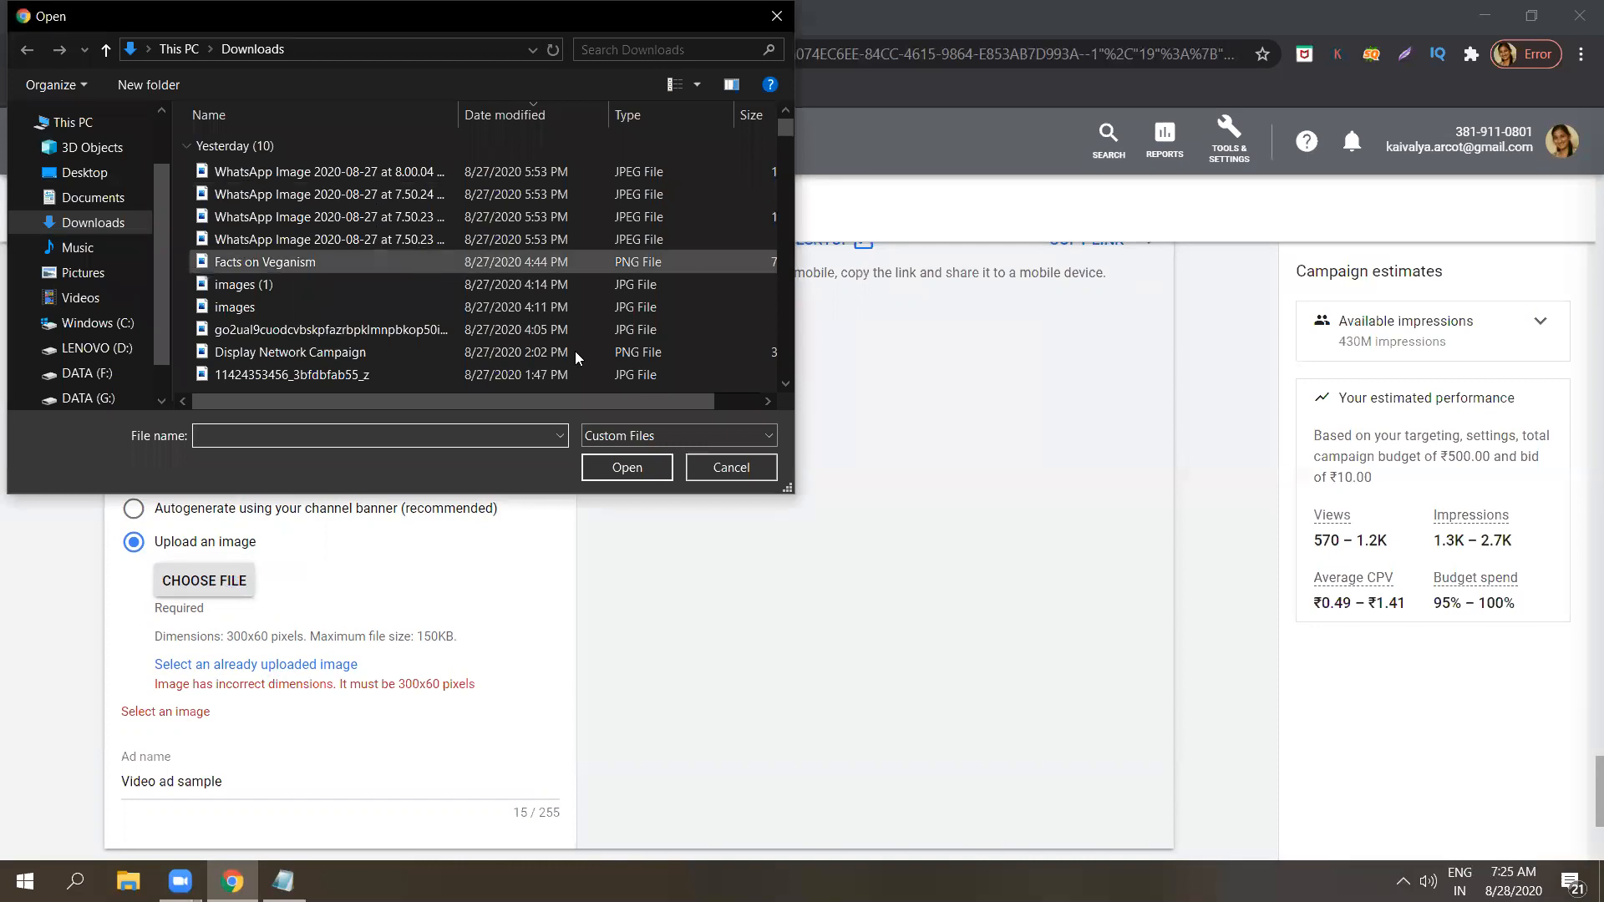
left_click_drag(788, 120, 792, 151)
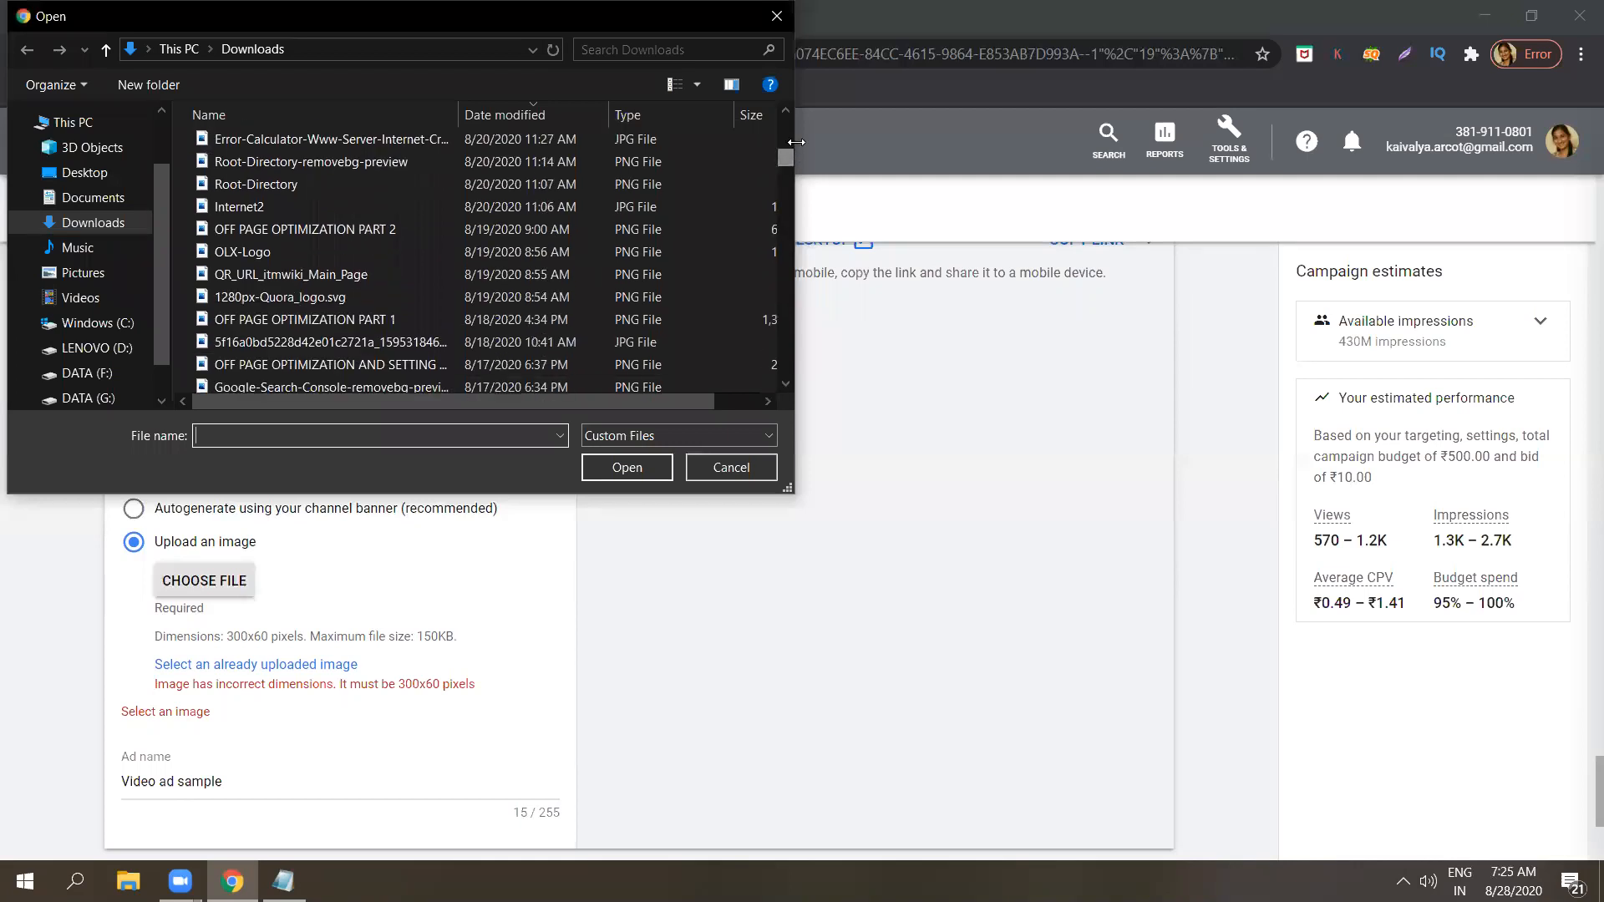
left_click(547, 251)
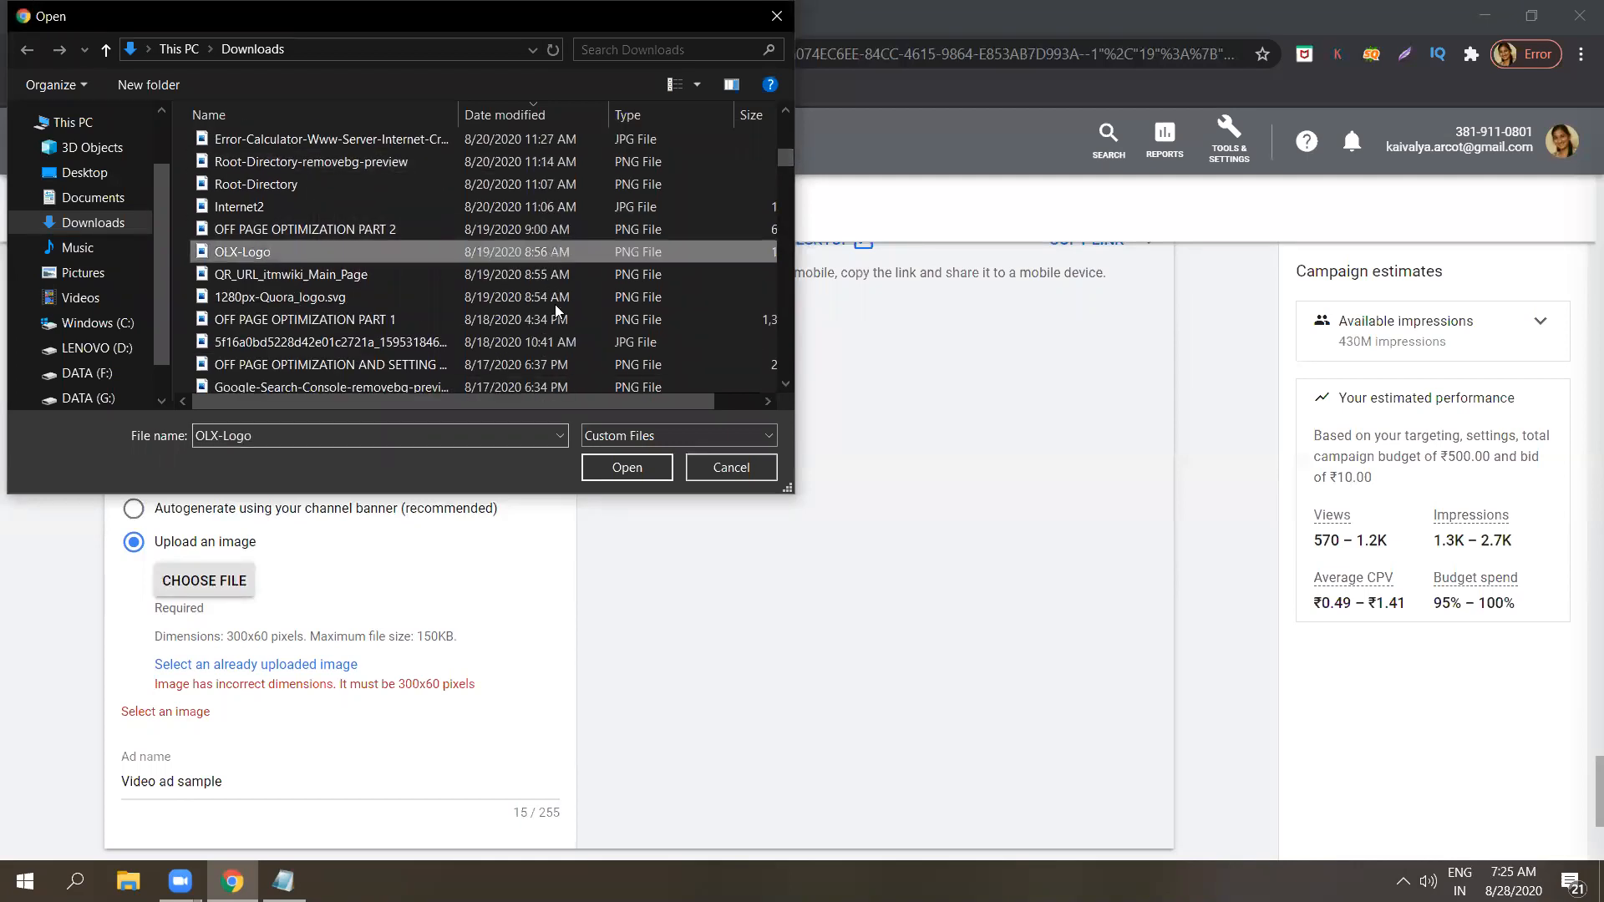
left_click(616, 473)
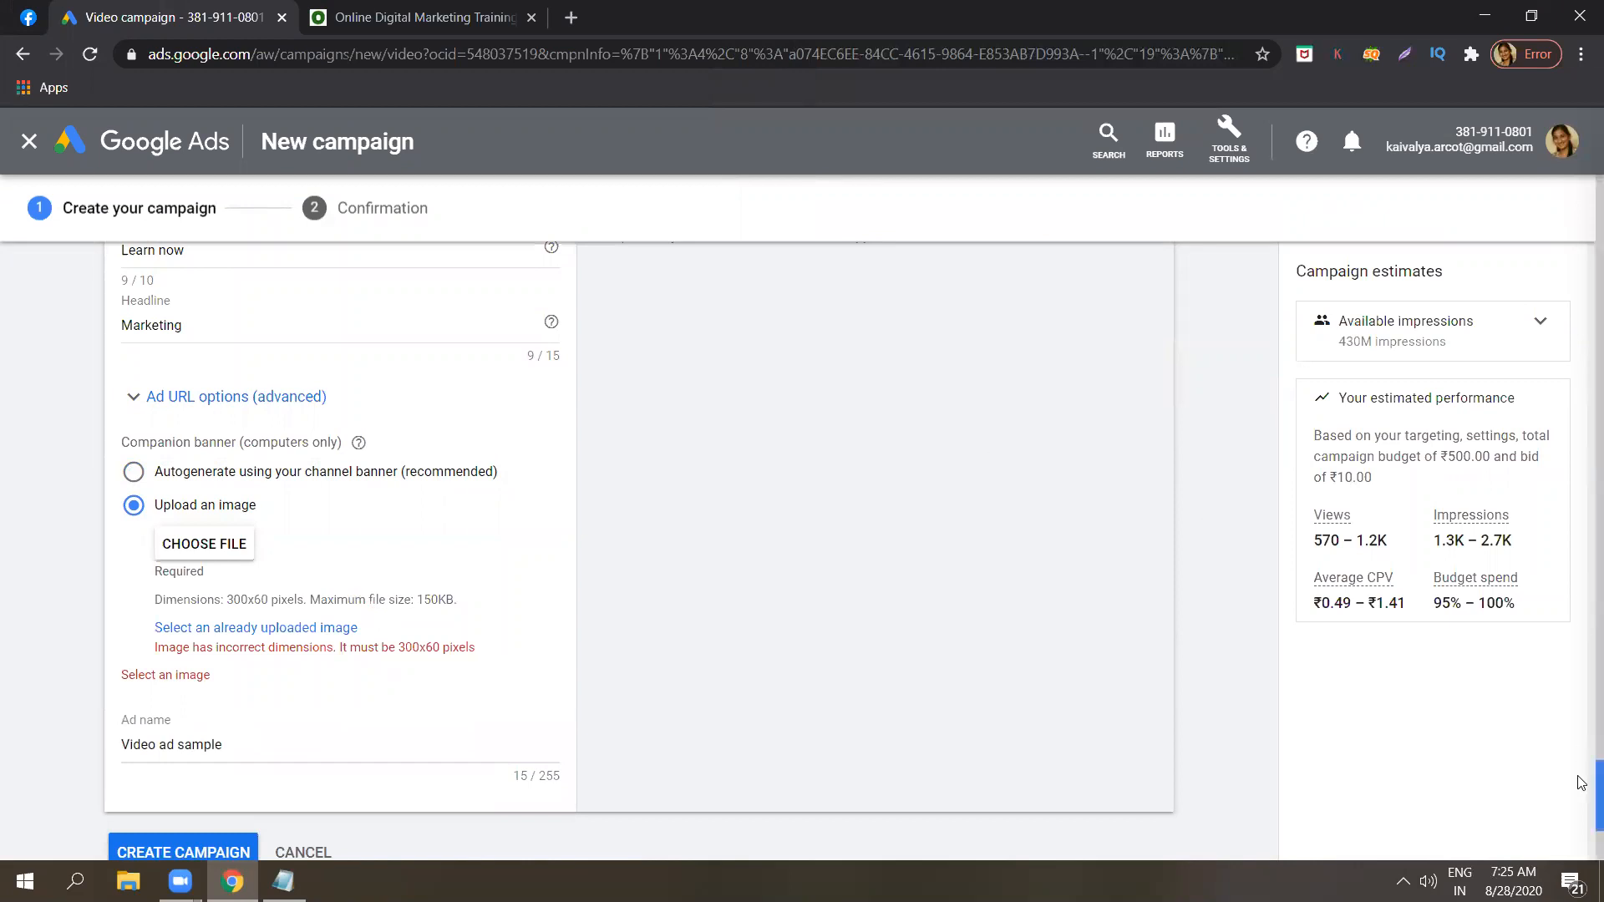
scroll(1581, 785, "down", 4)
scroll(1581, 785, "up", 4)
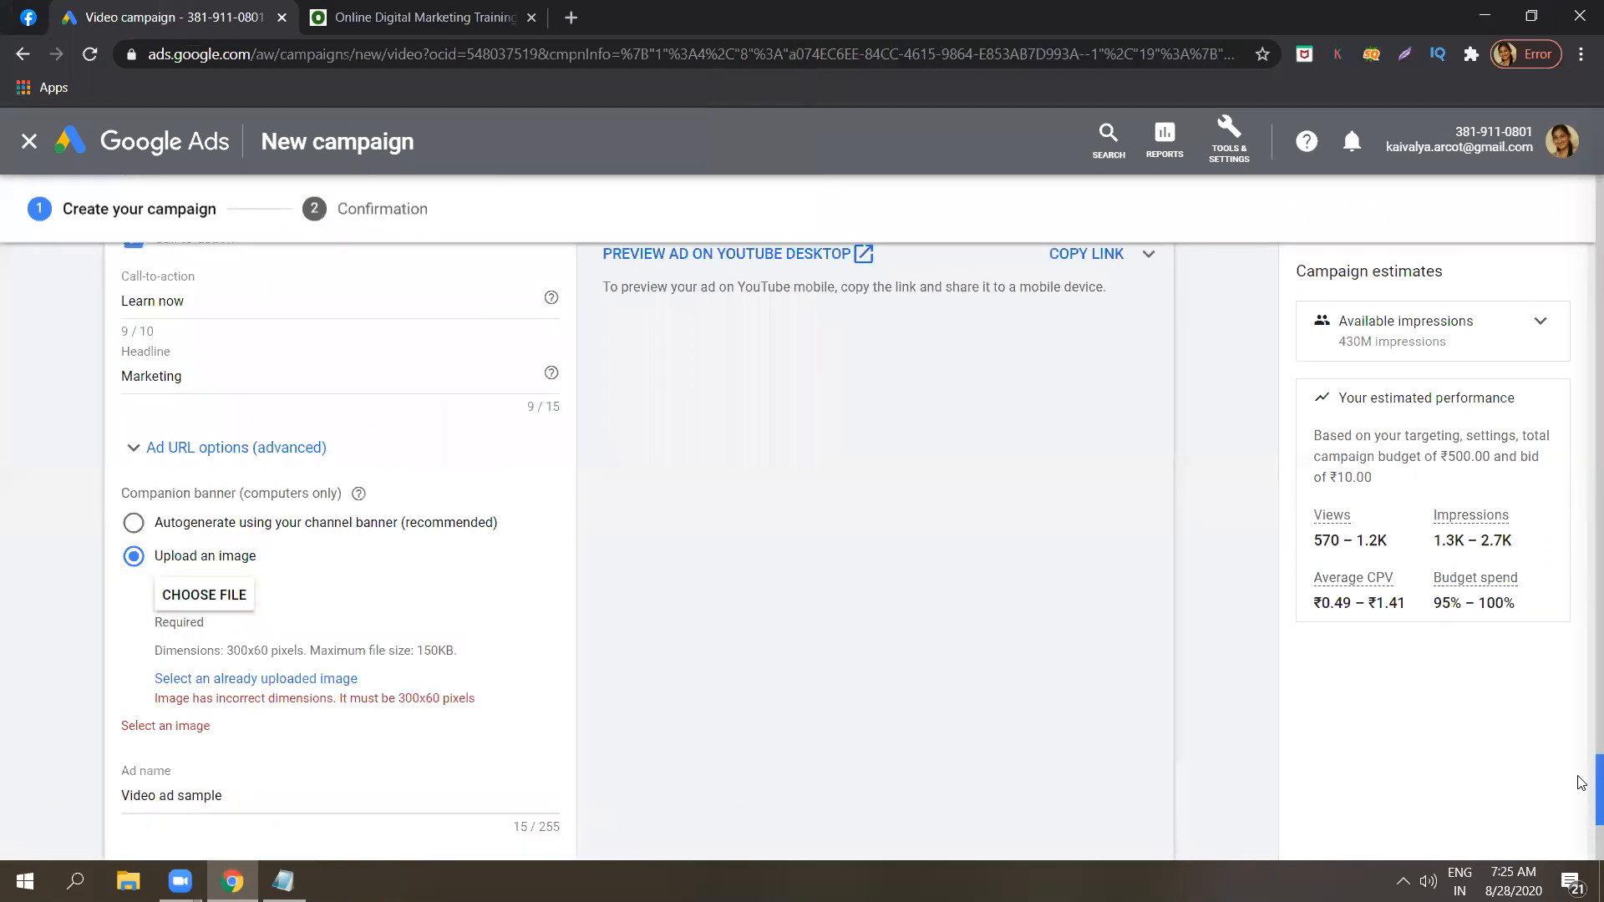
Dismiss the McAfee Update Problem notification covering the campaign form.
scroll(1581, 789, "down", 1)
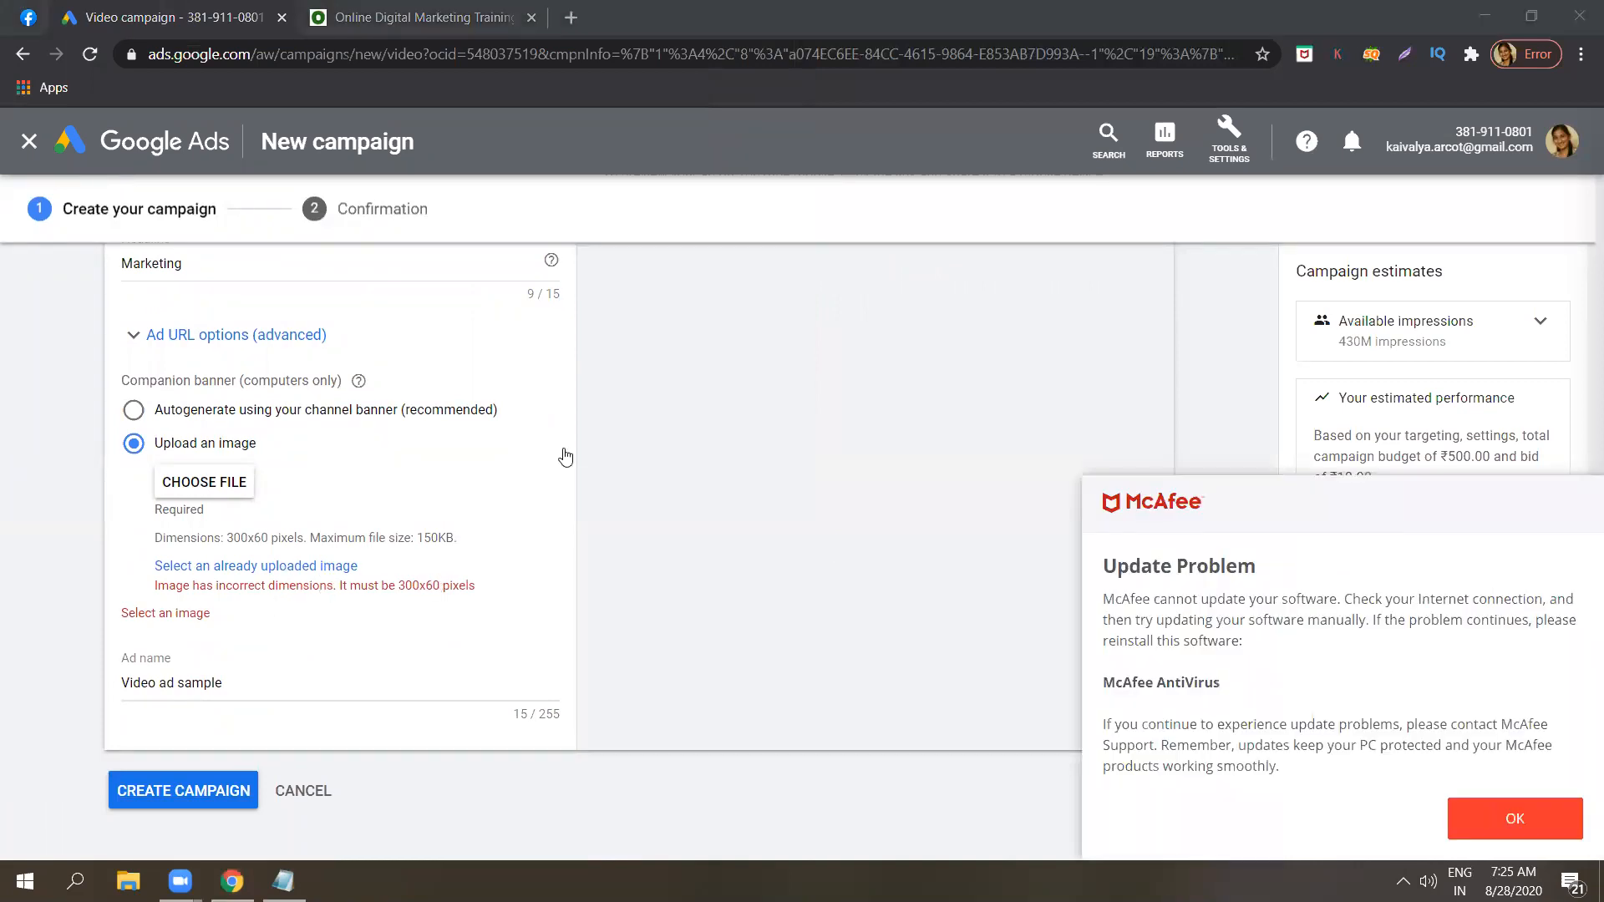
left_click(1495, 825)
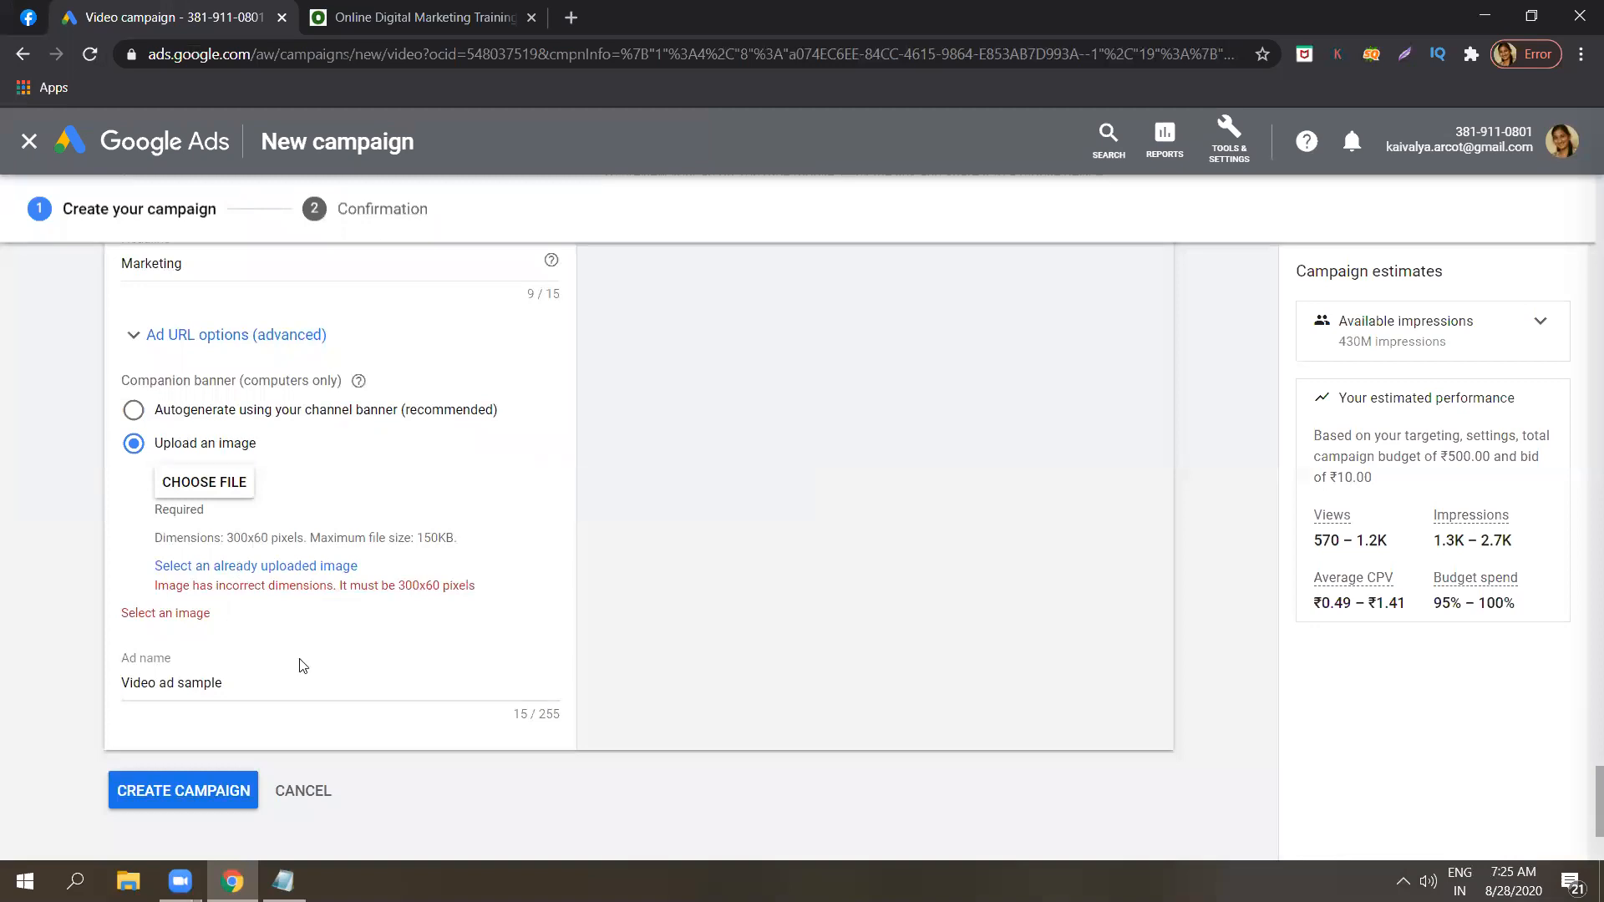
left_click(50, 675)
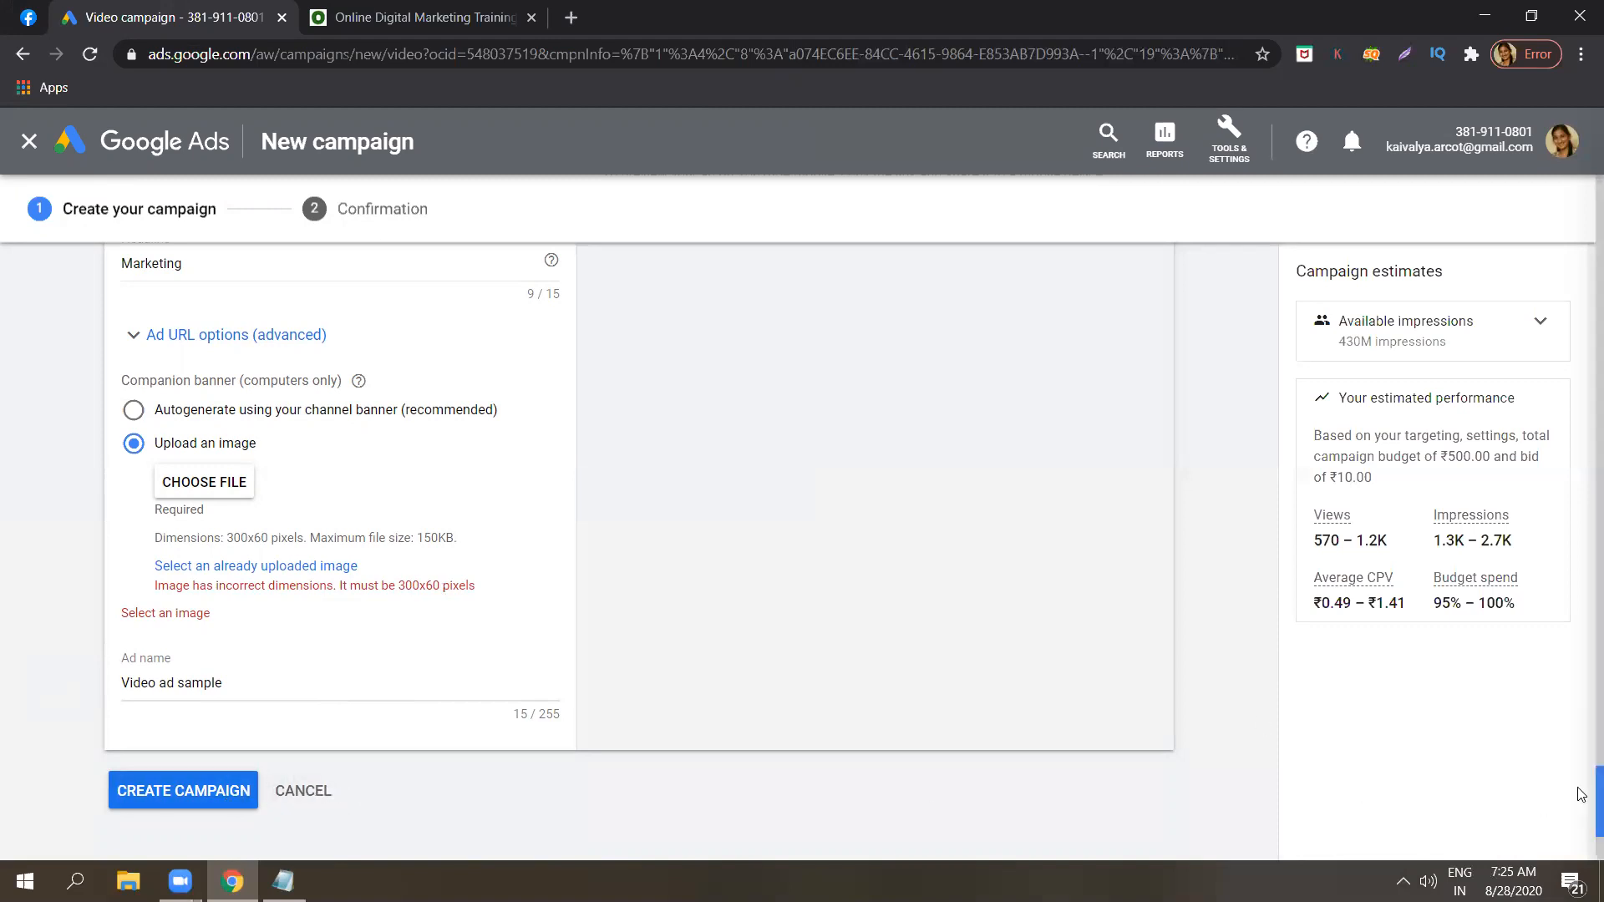
Review the video ad's format, final and display URLs, call-to-action, headline and mobile preview.
scroll(1578, 789, "up", 2)
scroll(1581, 776, "up", 5)
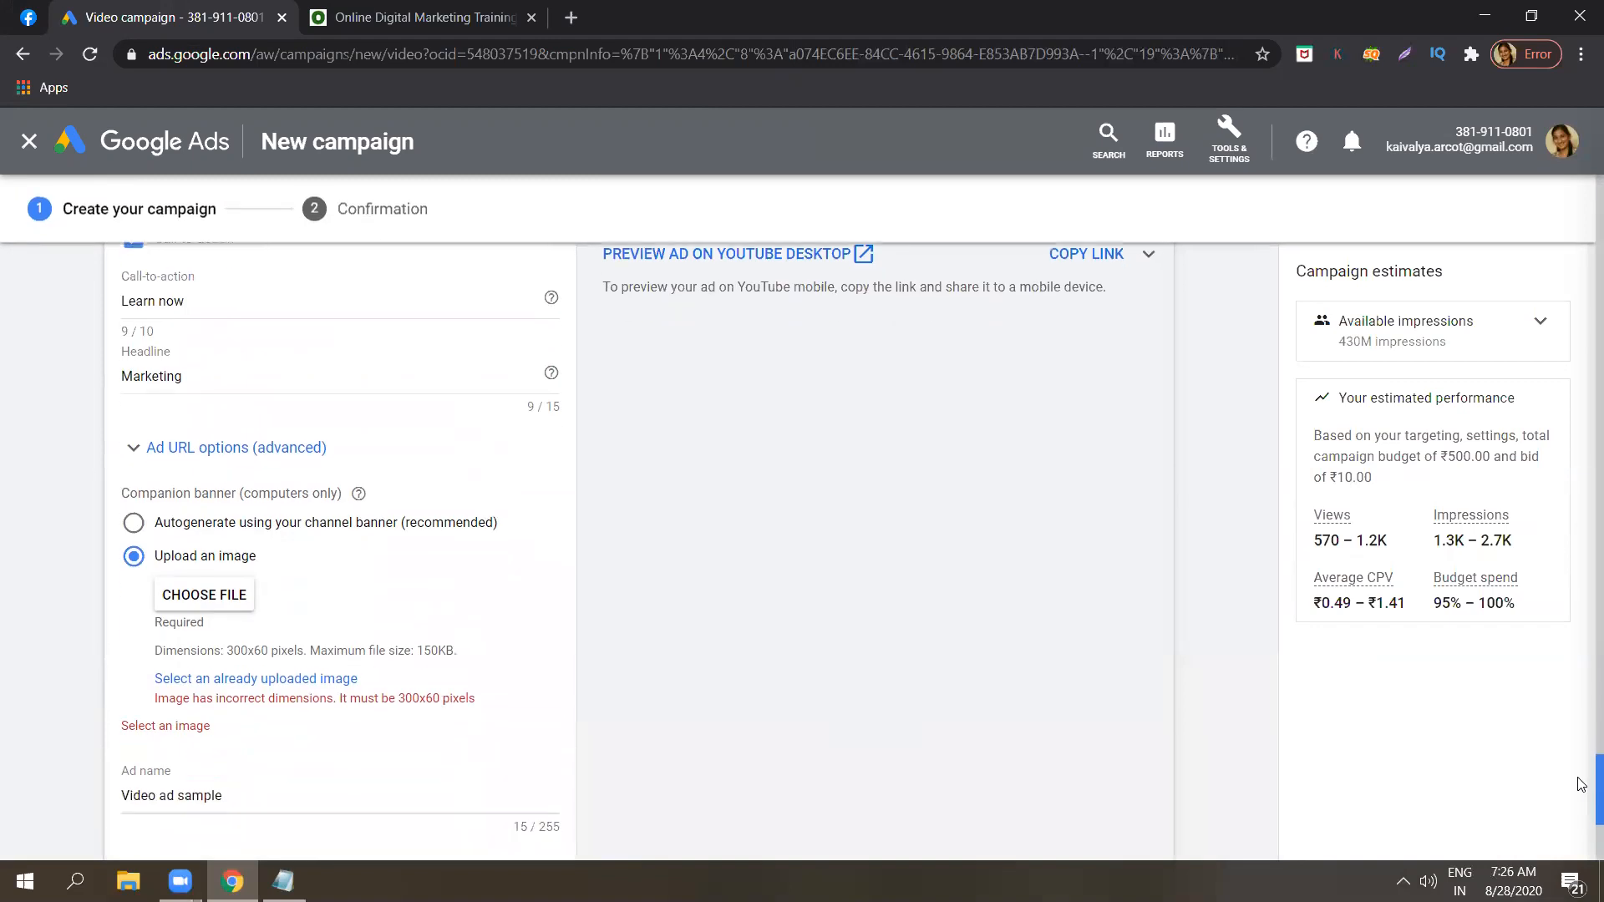
scroll(1581, 719, "up", 1)
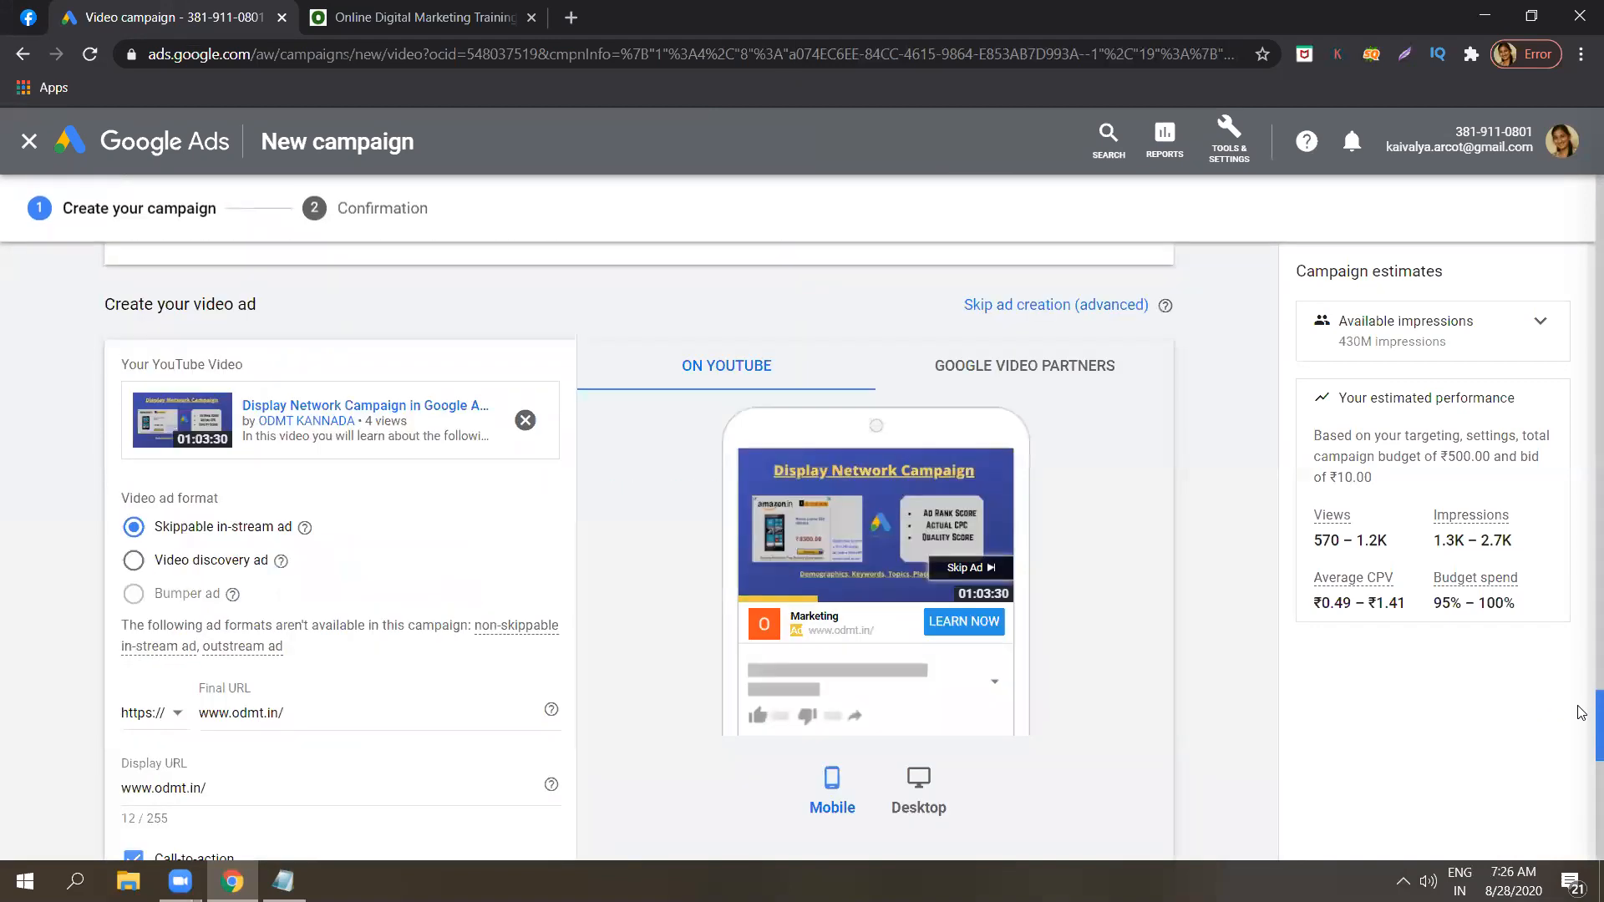
scroll(1581, 718, "down", 3)
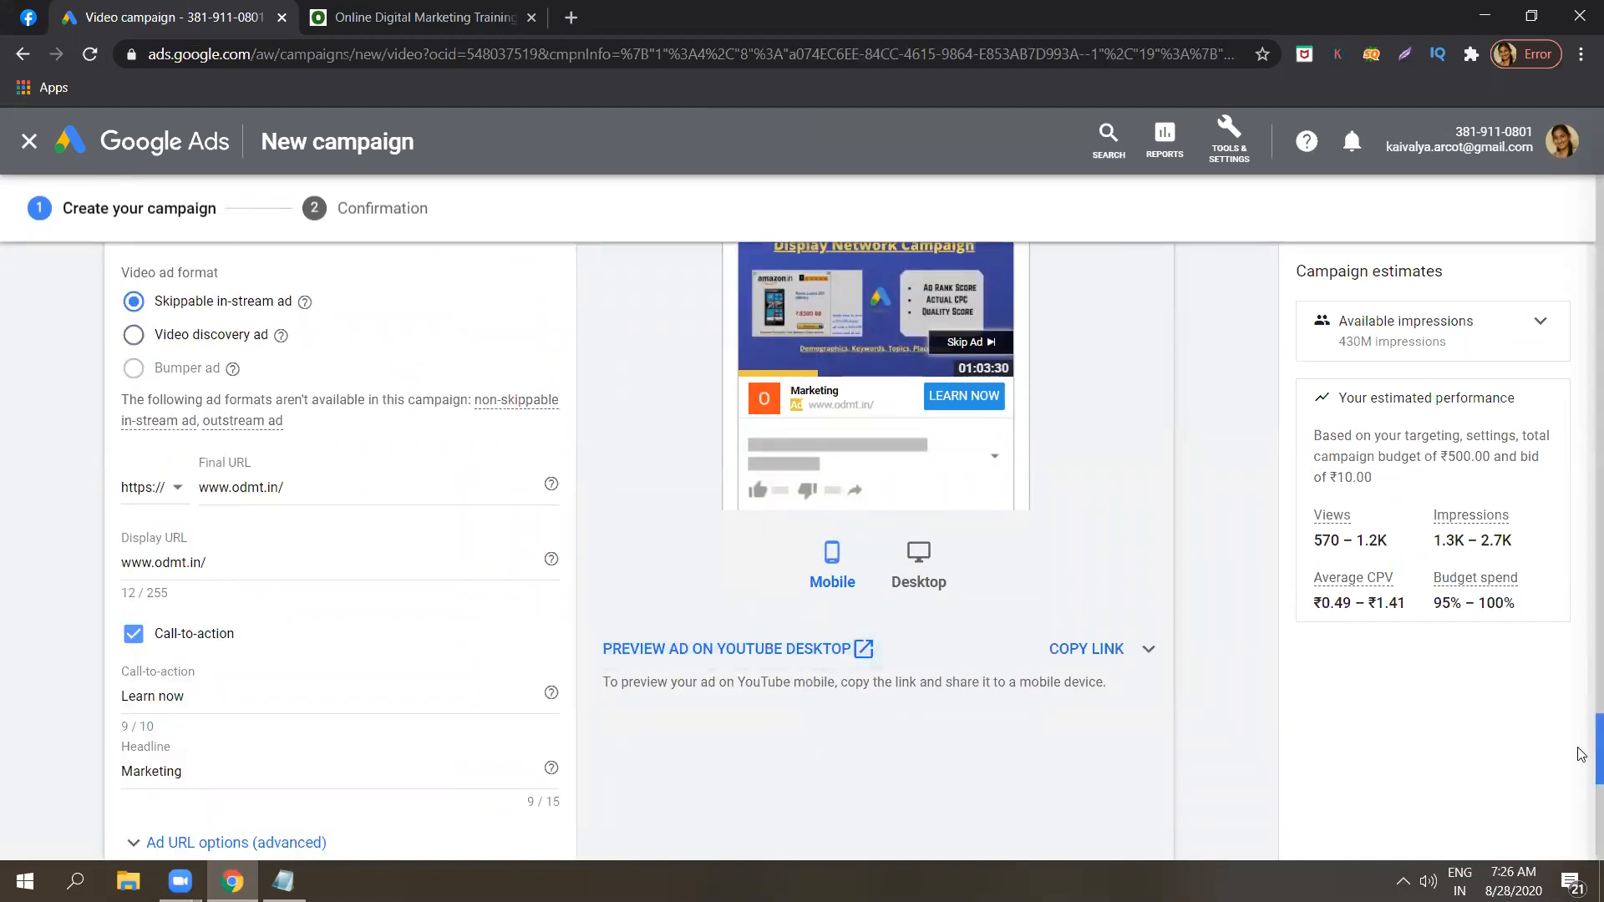
left_click_drag(1581, 750, 1581, 742)
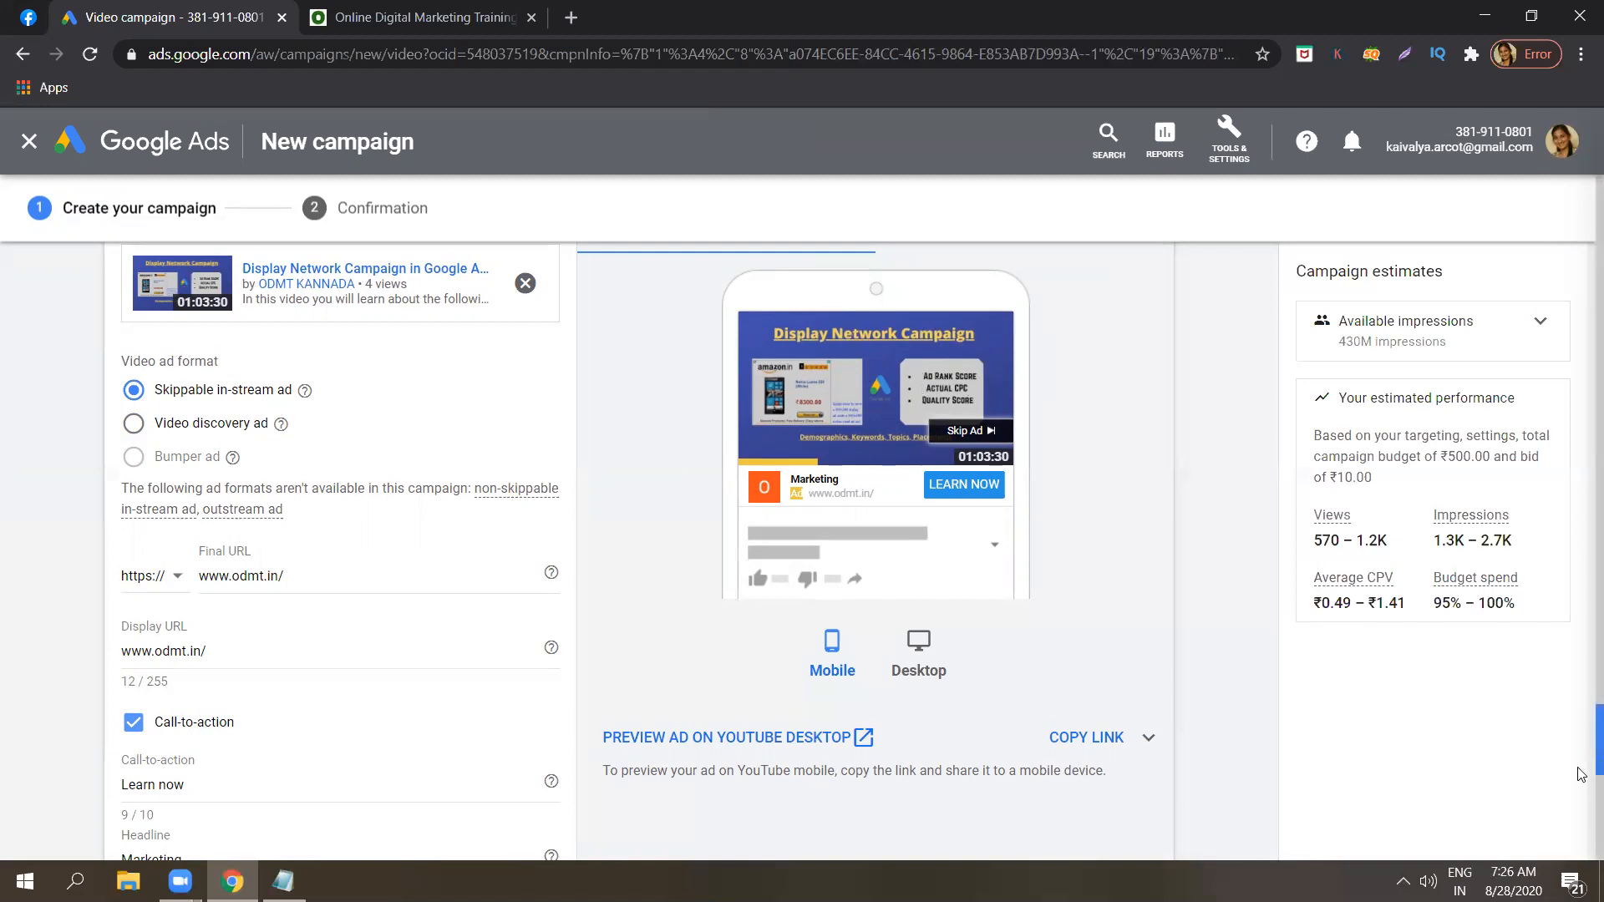
scroll(1581, 755, "down", 2)
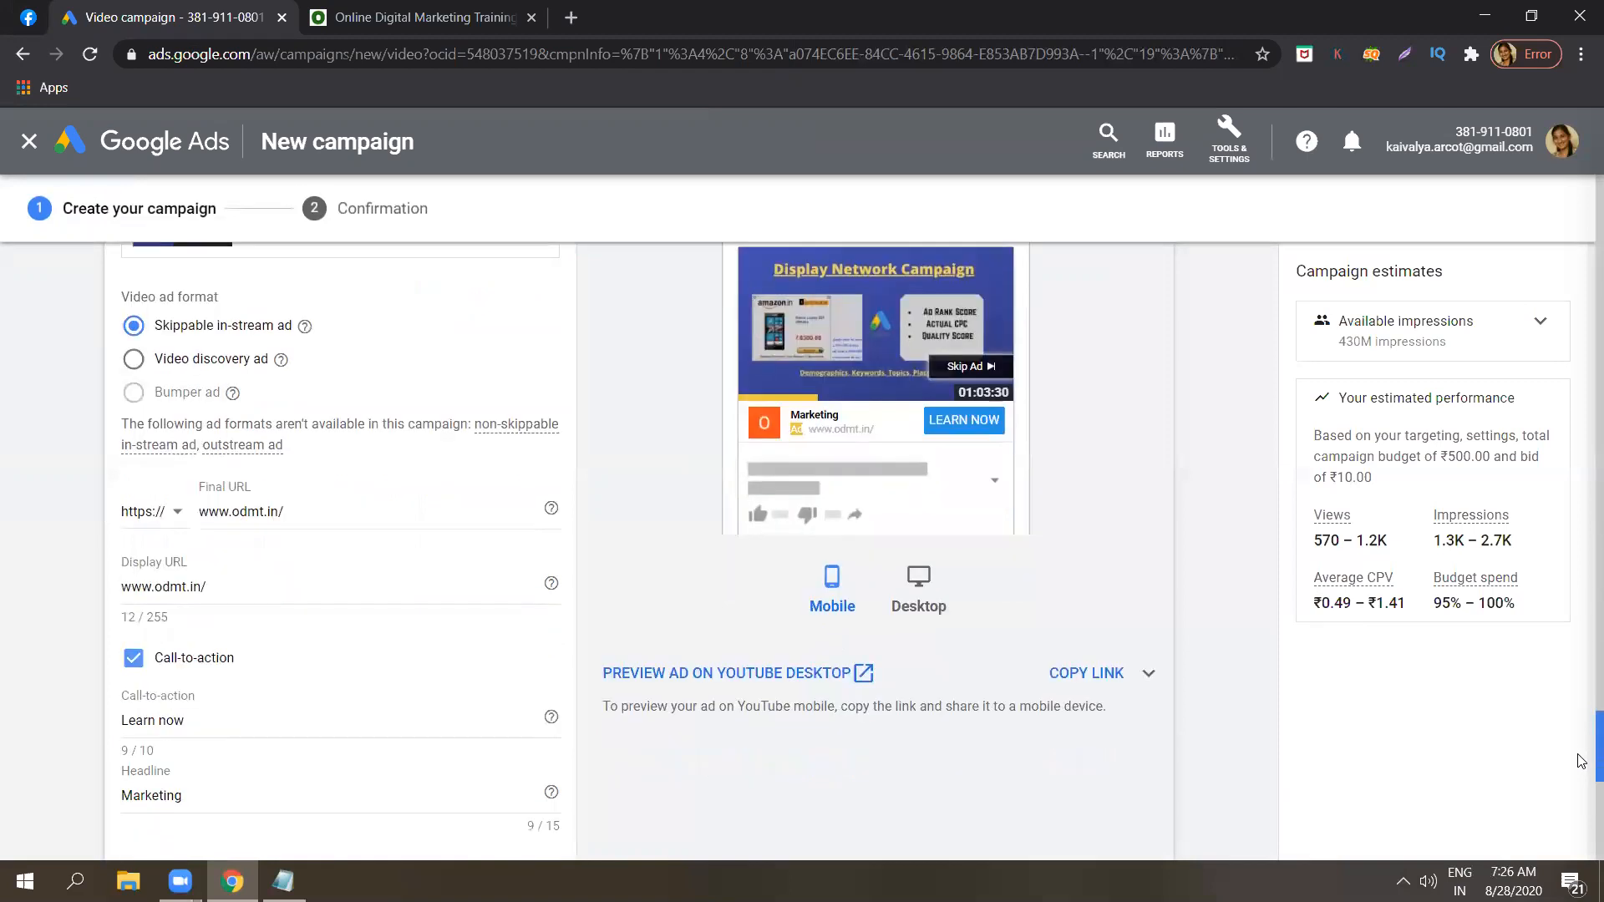
scroll(1581, 769, "down", 2)
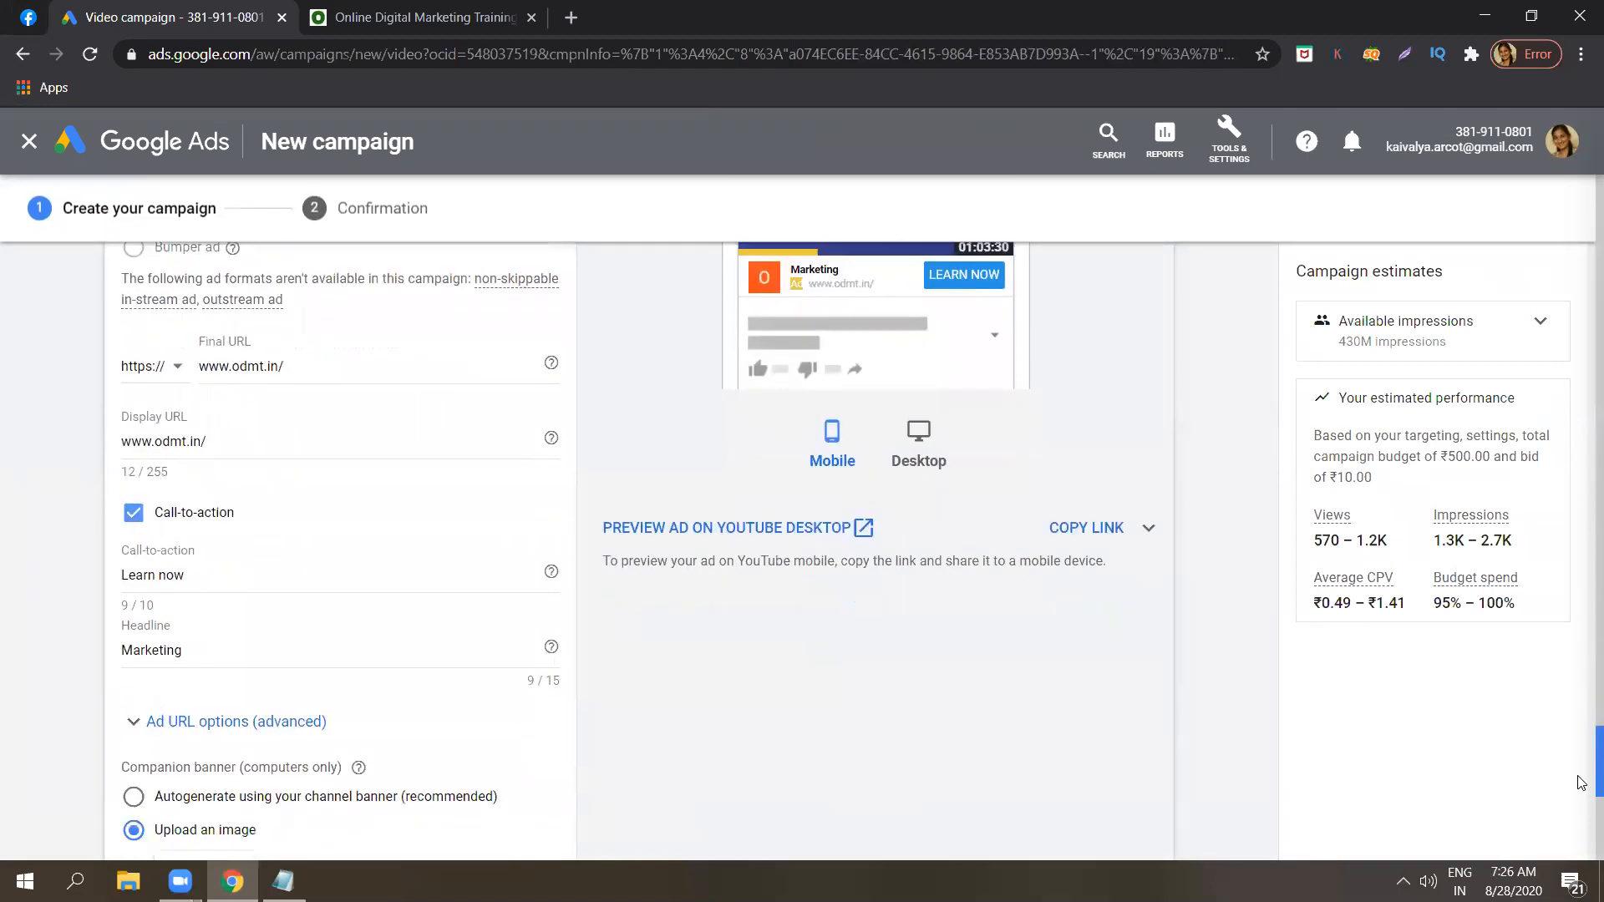
mouse_move(1581, 782)
left_mouse_down()
mouse_move(1581, 746)
mouse_move(1581, 799)
mouse_move(1581, 766)
left_mouse_up()
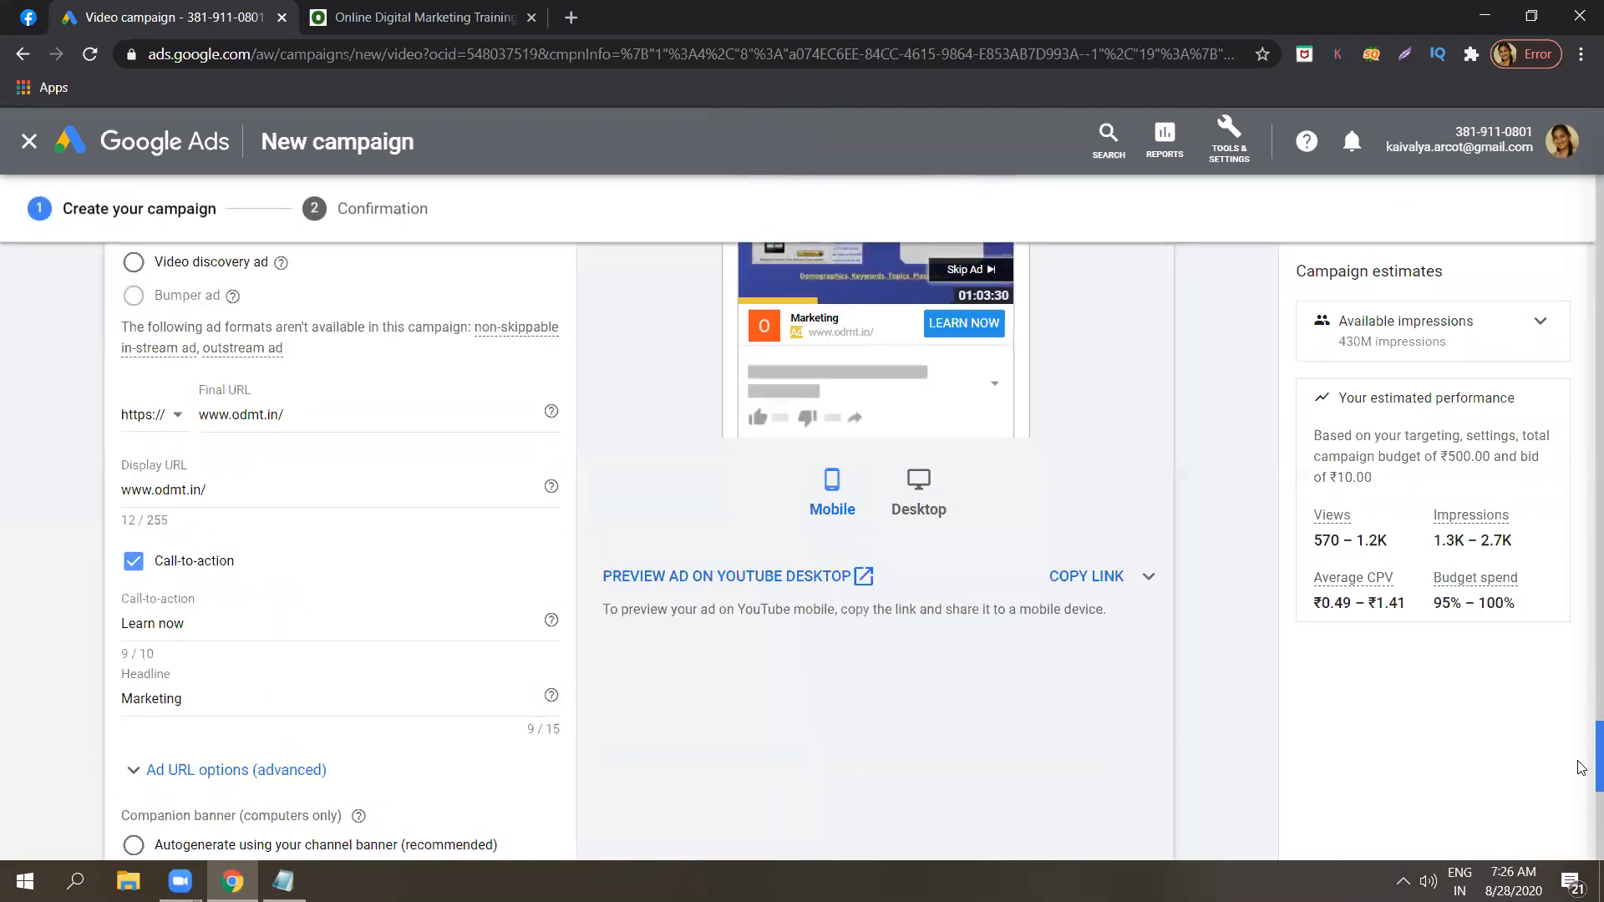
Examine the average CPV and the targeting, budget and bid basis in the campaign's estimated performance.
double_click(1399, 593)
left_click_drag(1399, 593, 1316, 595)
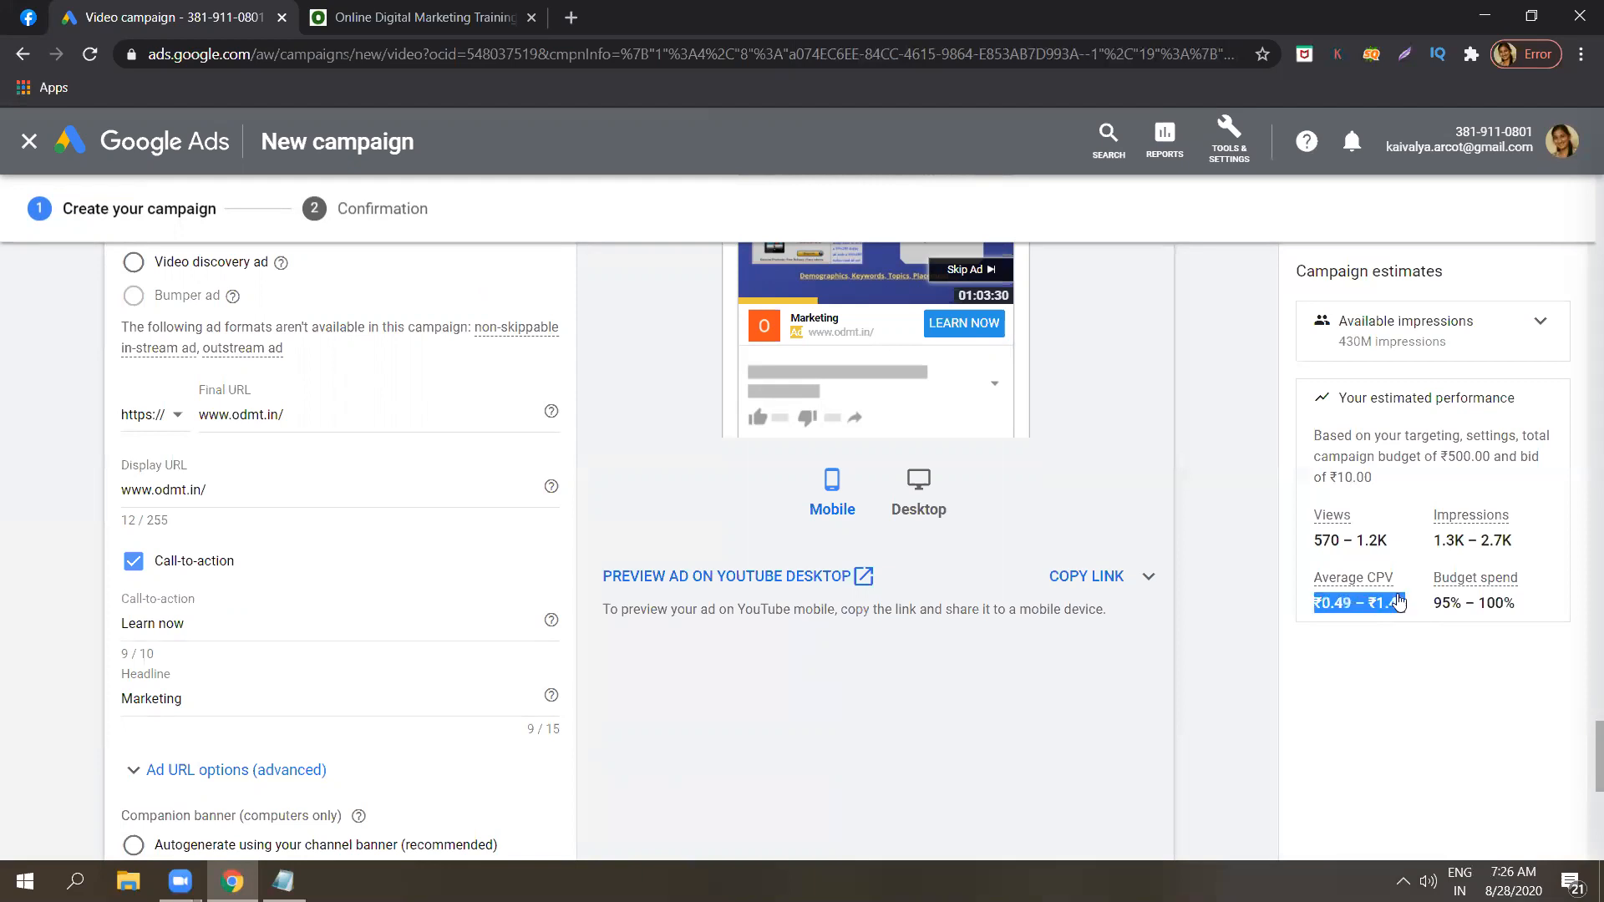
left_click(1263, 574)
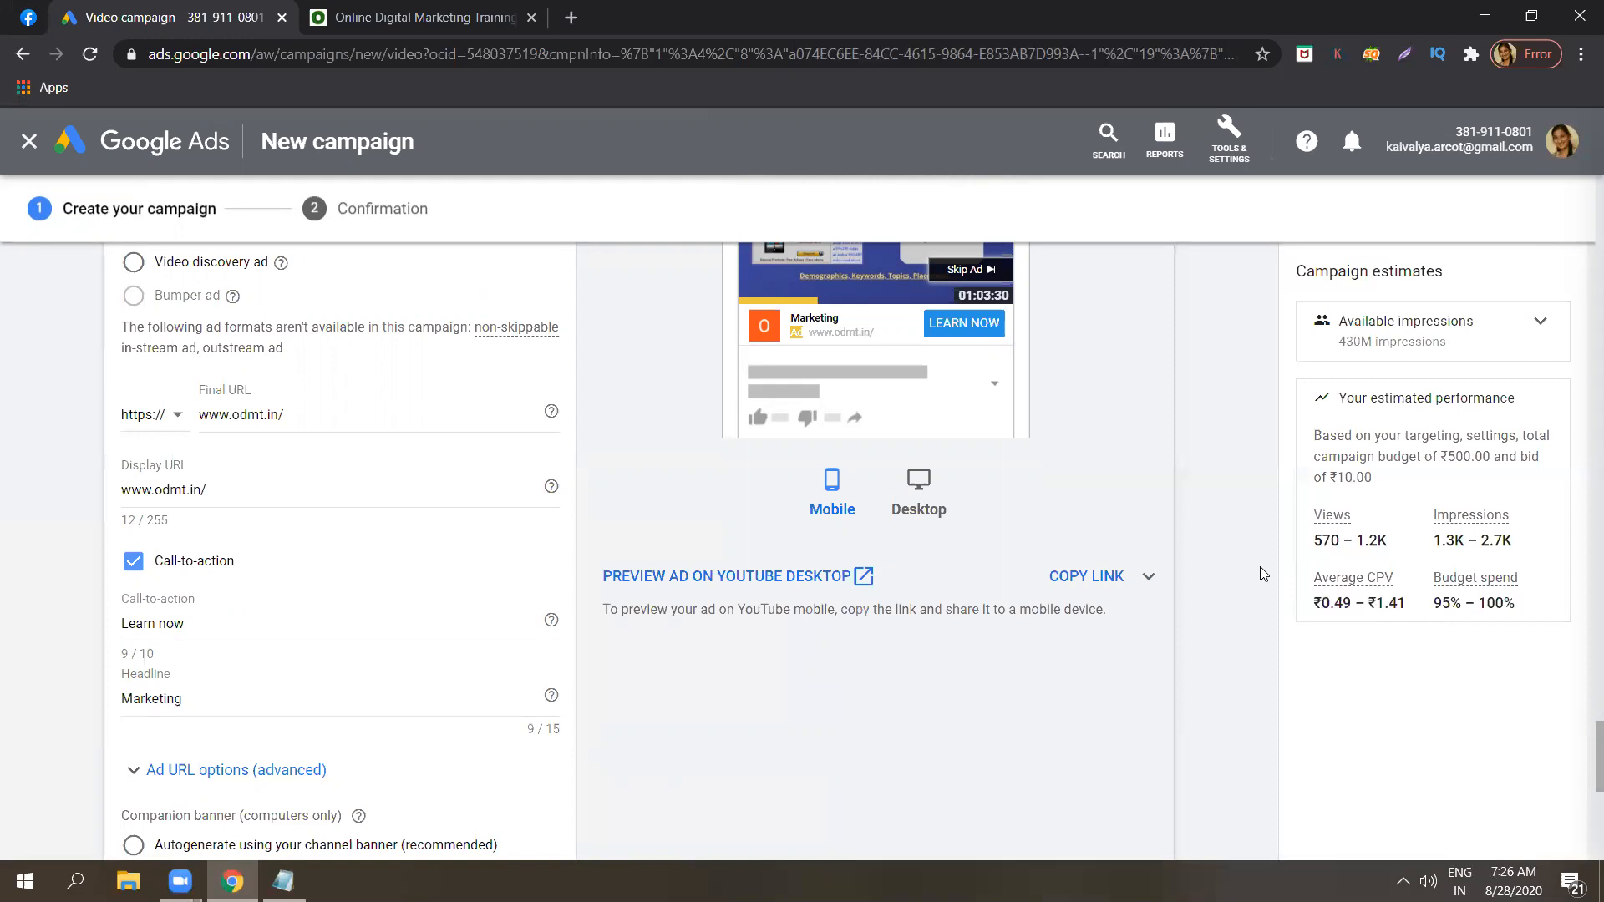
triple_click(1420, 455)
left_click(1420, 455)
triple_click(1420, 456)
left_click(1259, 464)
triple_click(1359, 475)
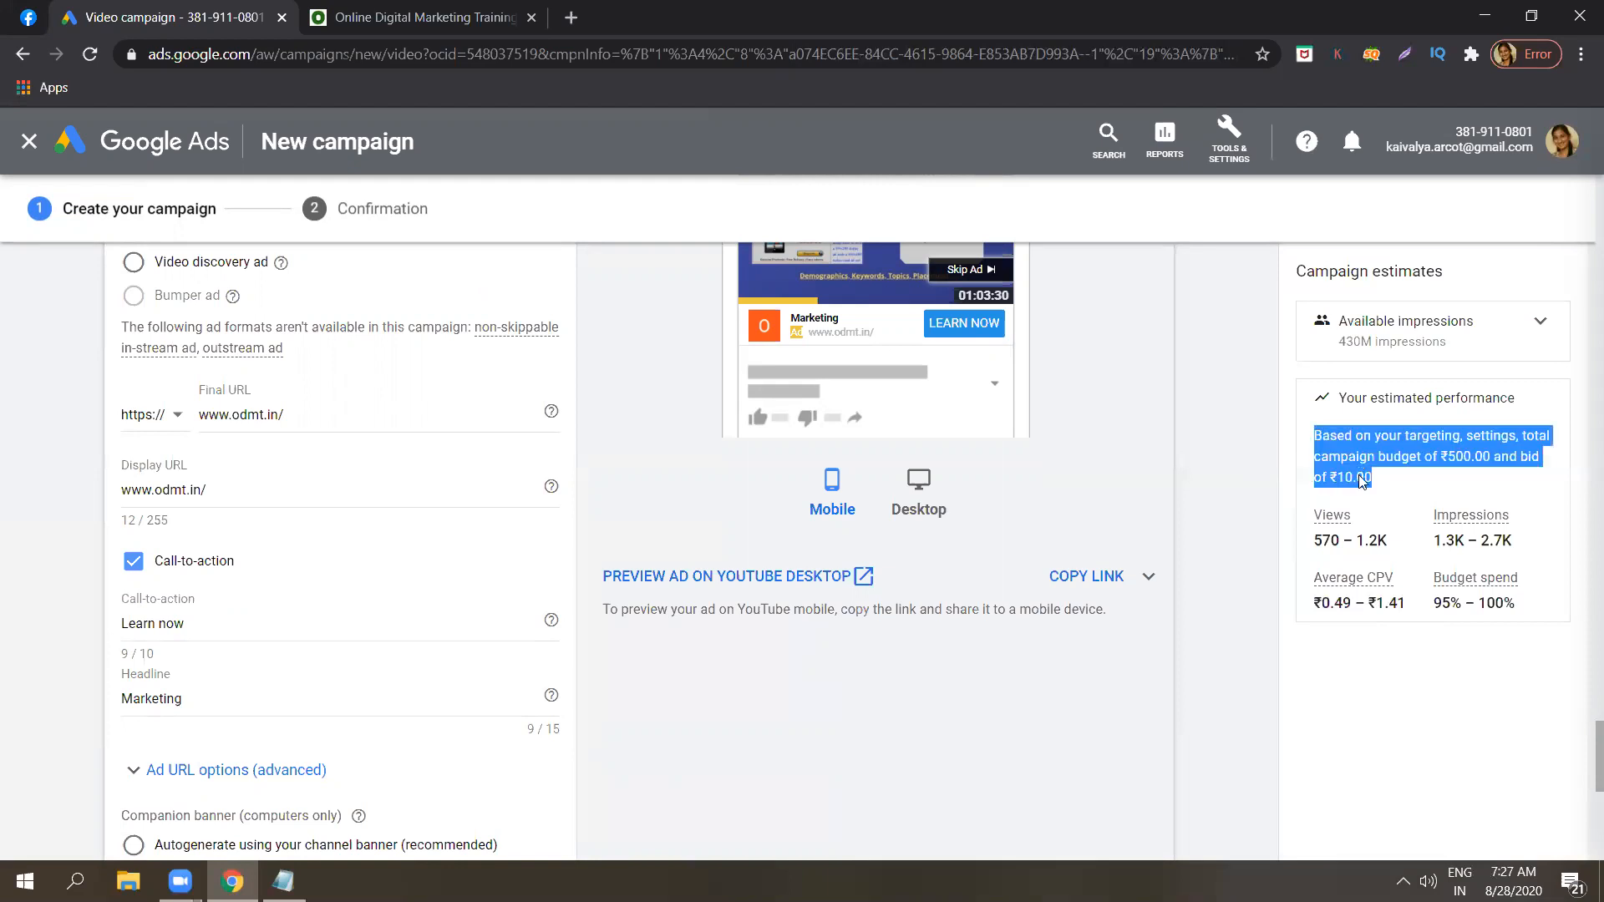
left_click(1266, 486)
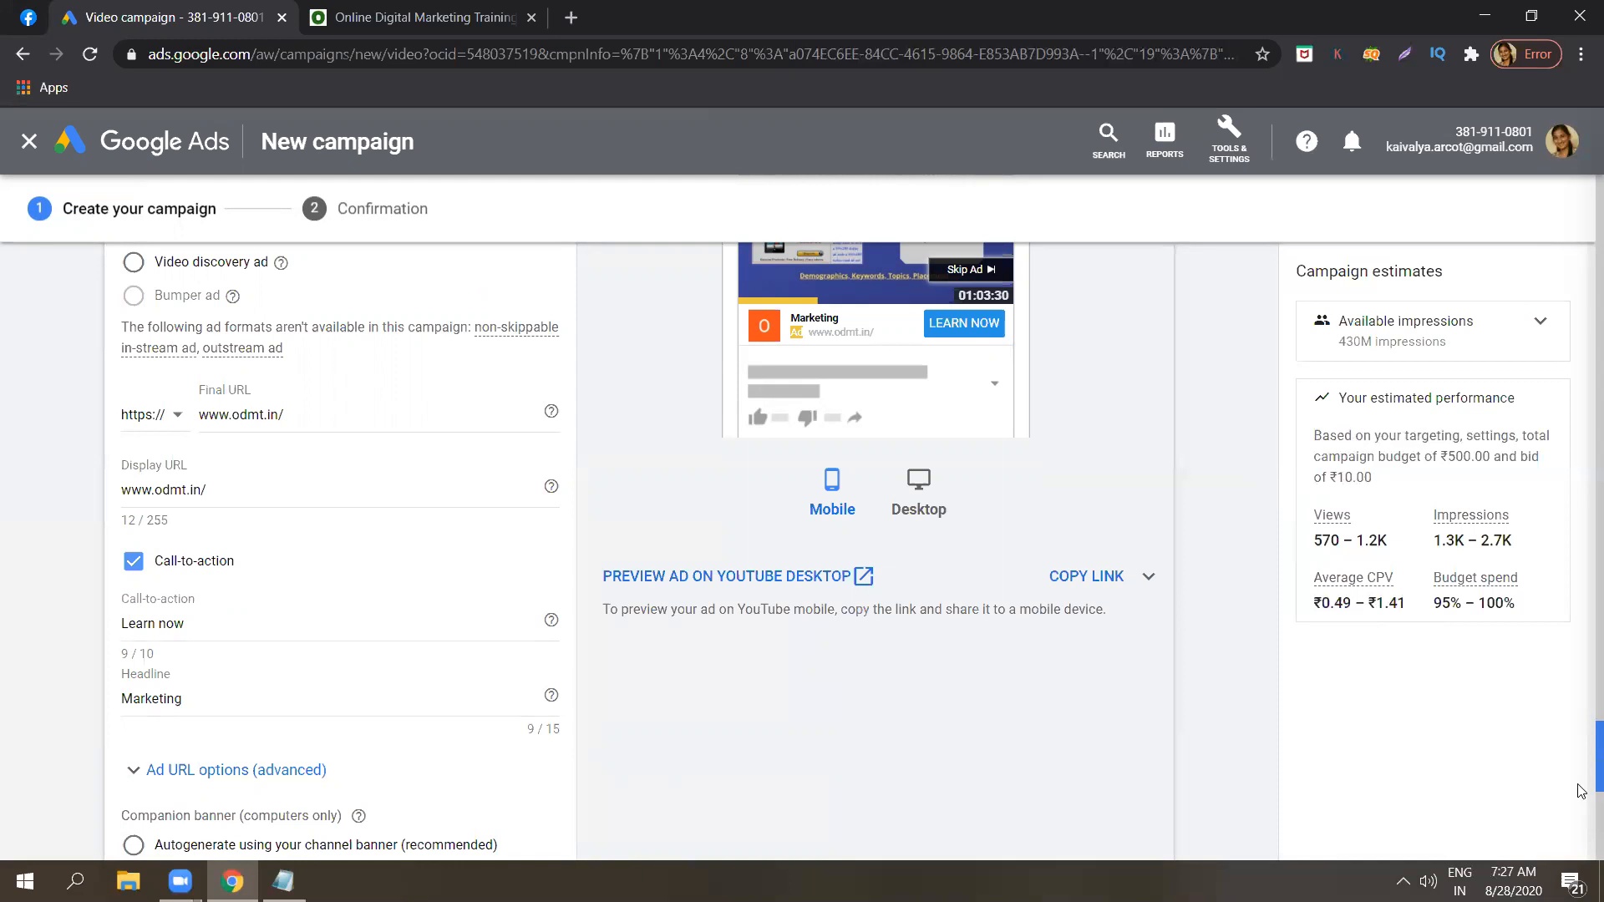
Set the campaign's maximum CPV bid to ₹1.00.
scroll(1581, 768, "up", 6)
scroll(1581, 737, "up", 1)
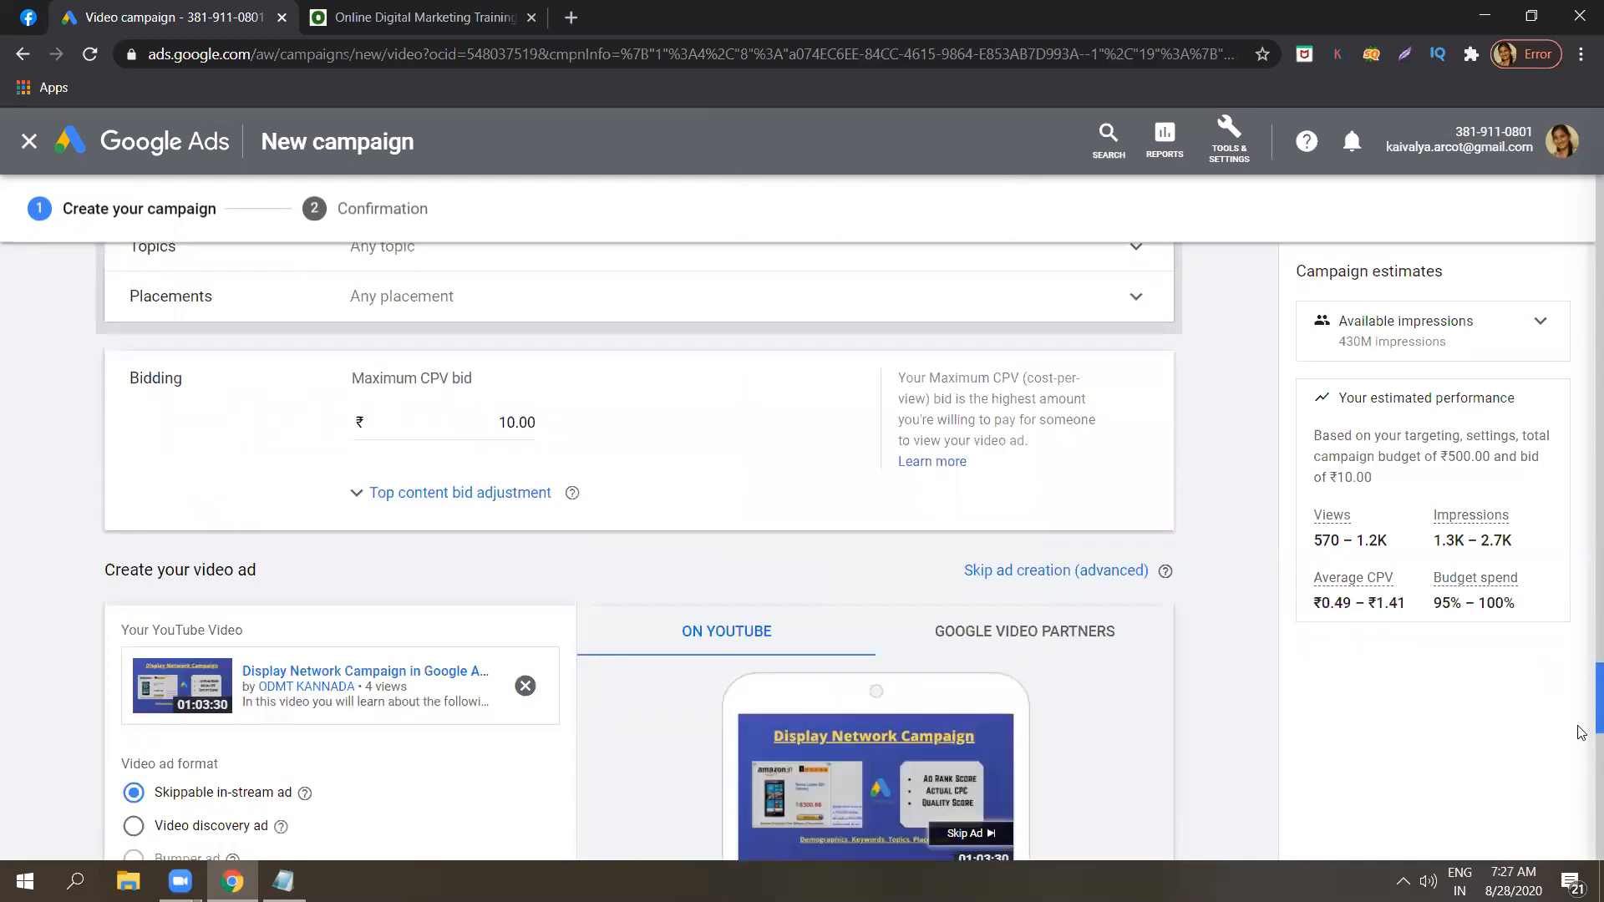
double_click(535, 416)
key("BackSpace")
type("1.00")
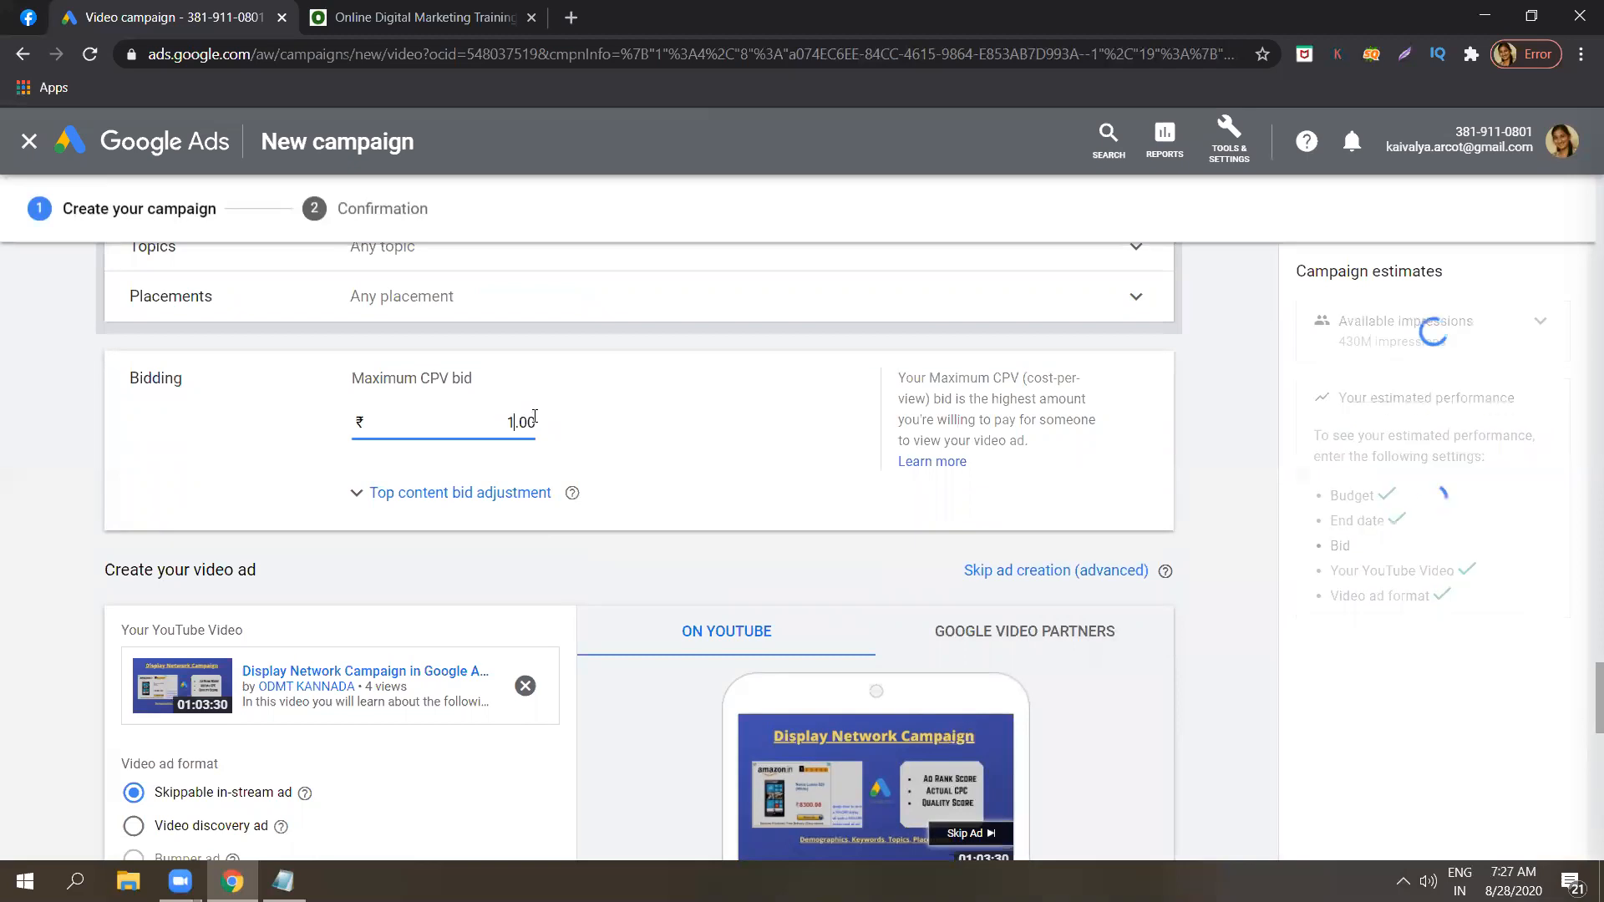
left_click(1192, 432)
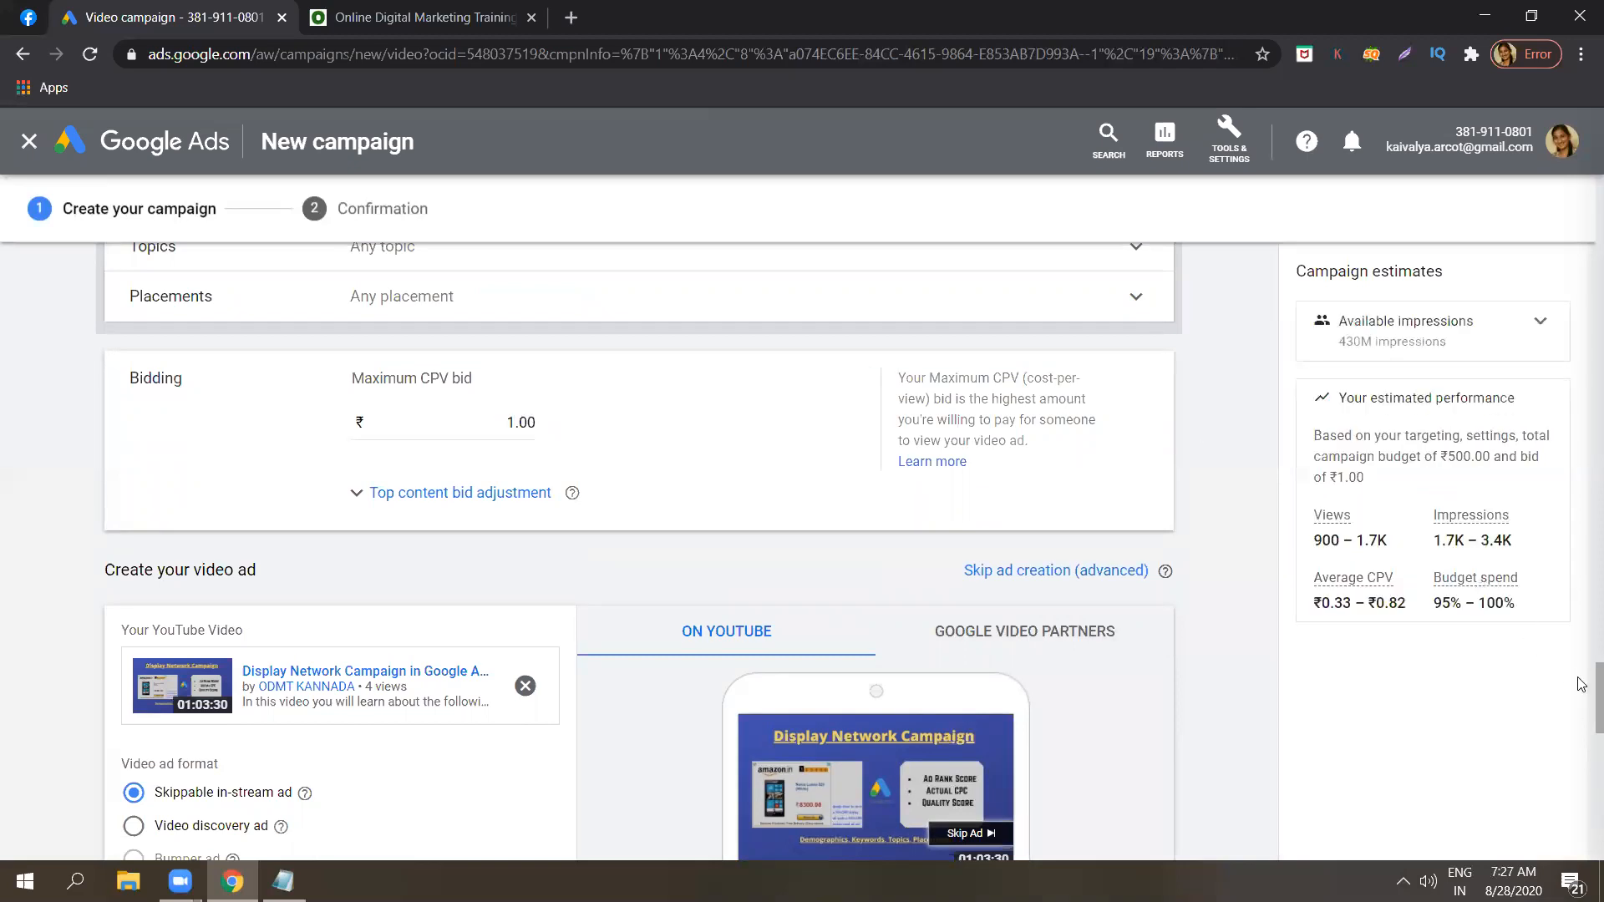
Review the video ad setup from the ad format and preview down to the companion banner requirements and ad name.
scroll(1581, 686, "down", 5)
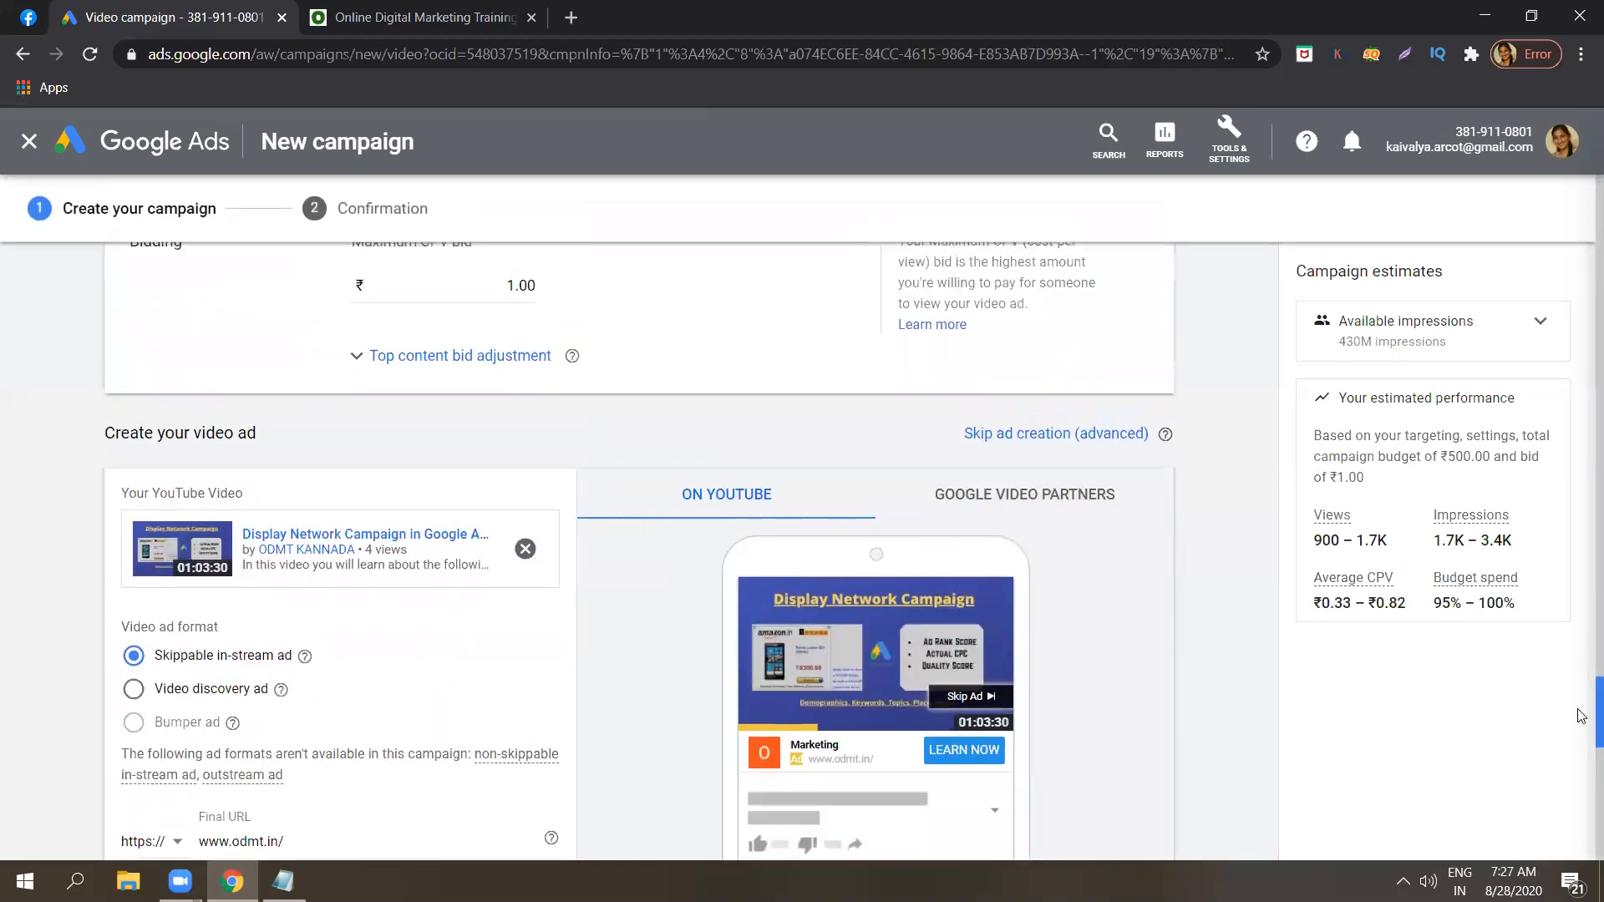
scroll(1581, 738, "down", 4)
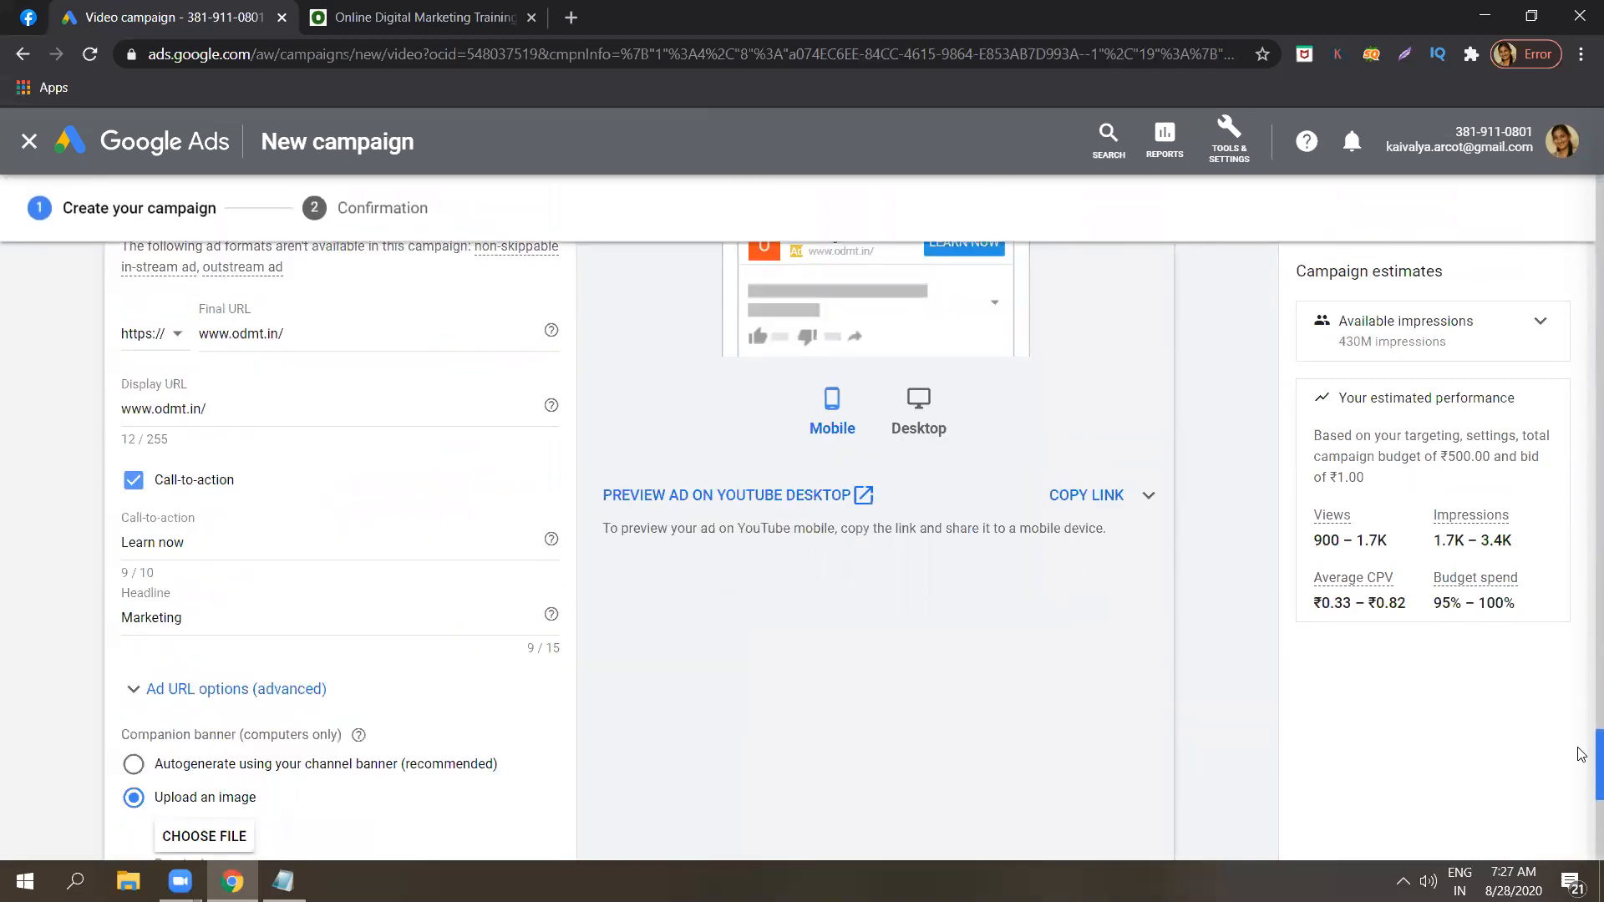
scroll(1581, 768, "down", 2)
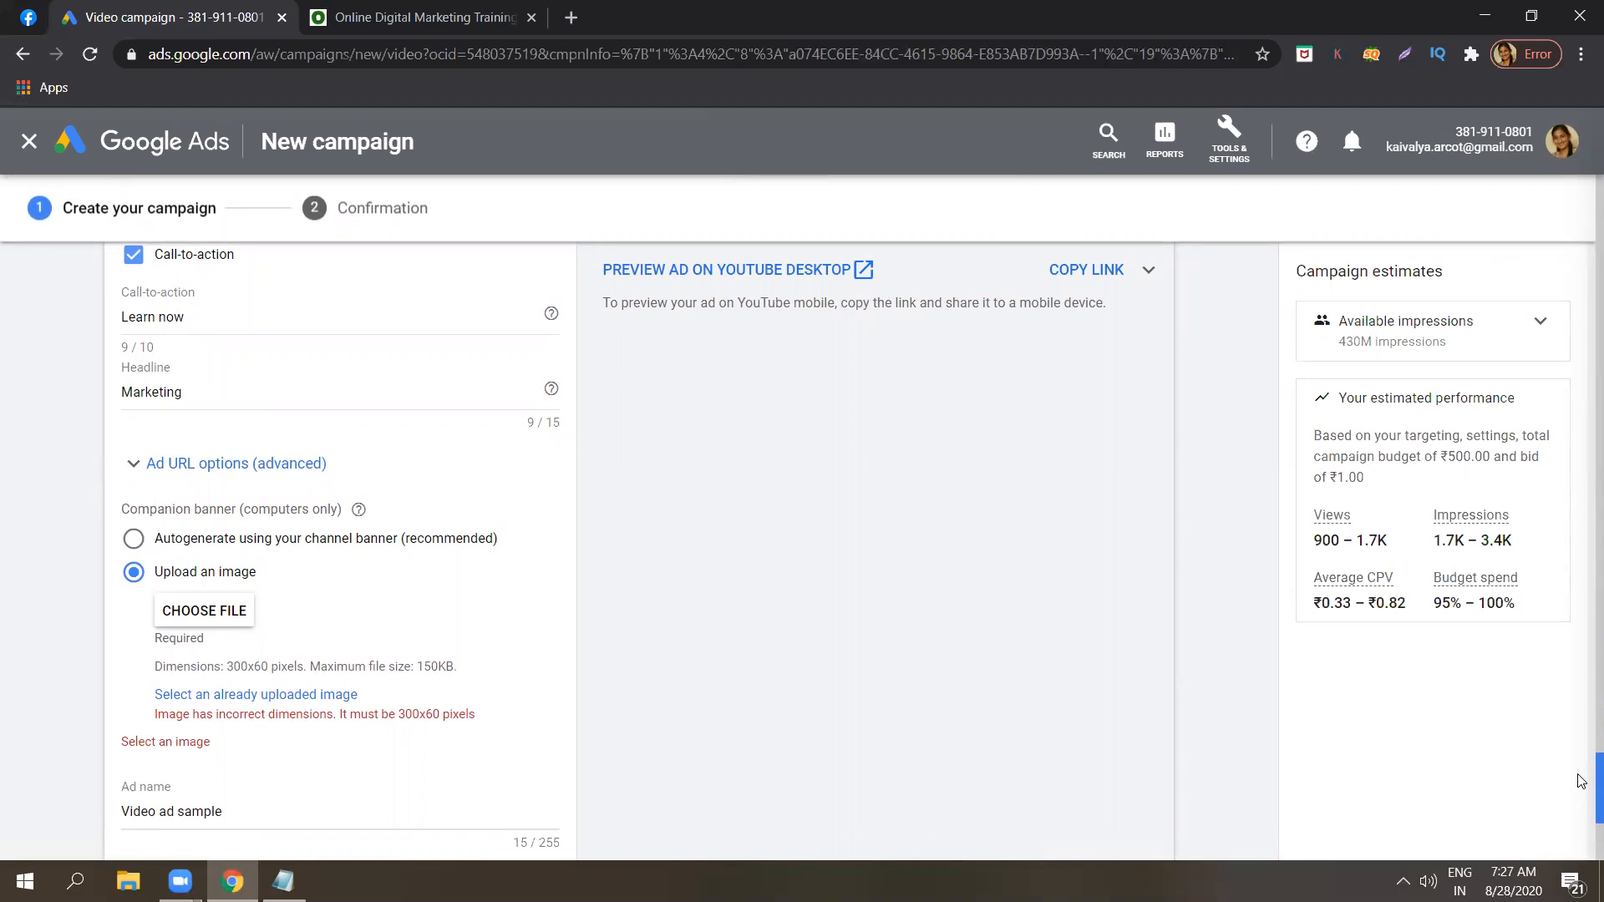
scroll(1581, 777, "up", 2)
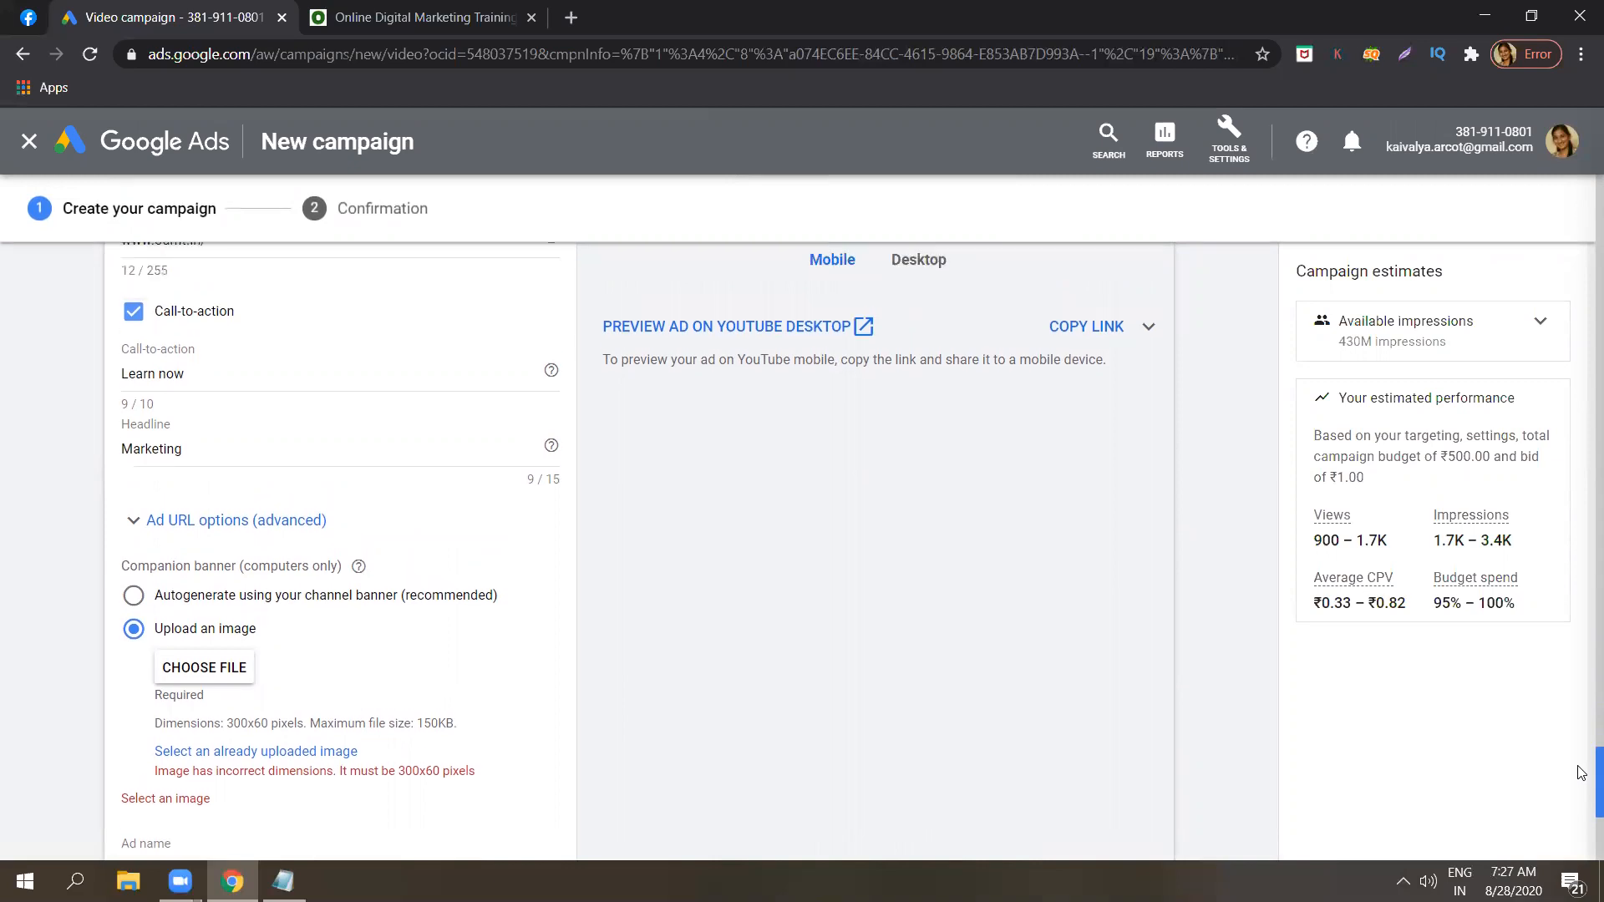
scroll(1581, 756, "up", 3)
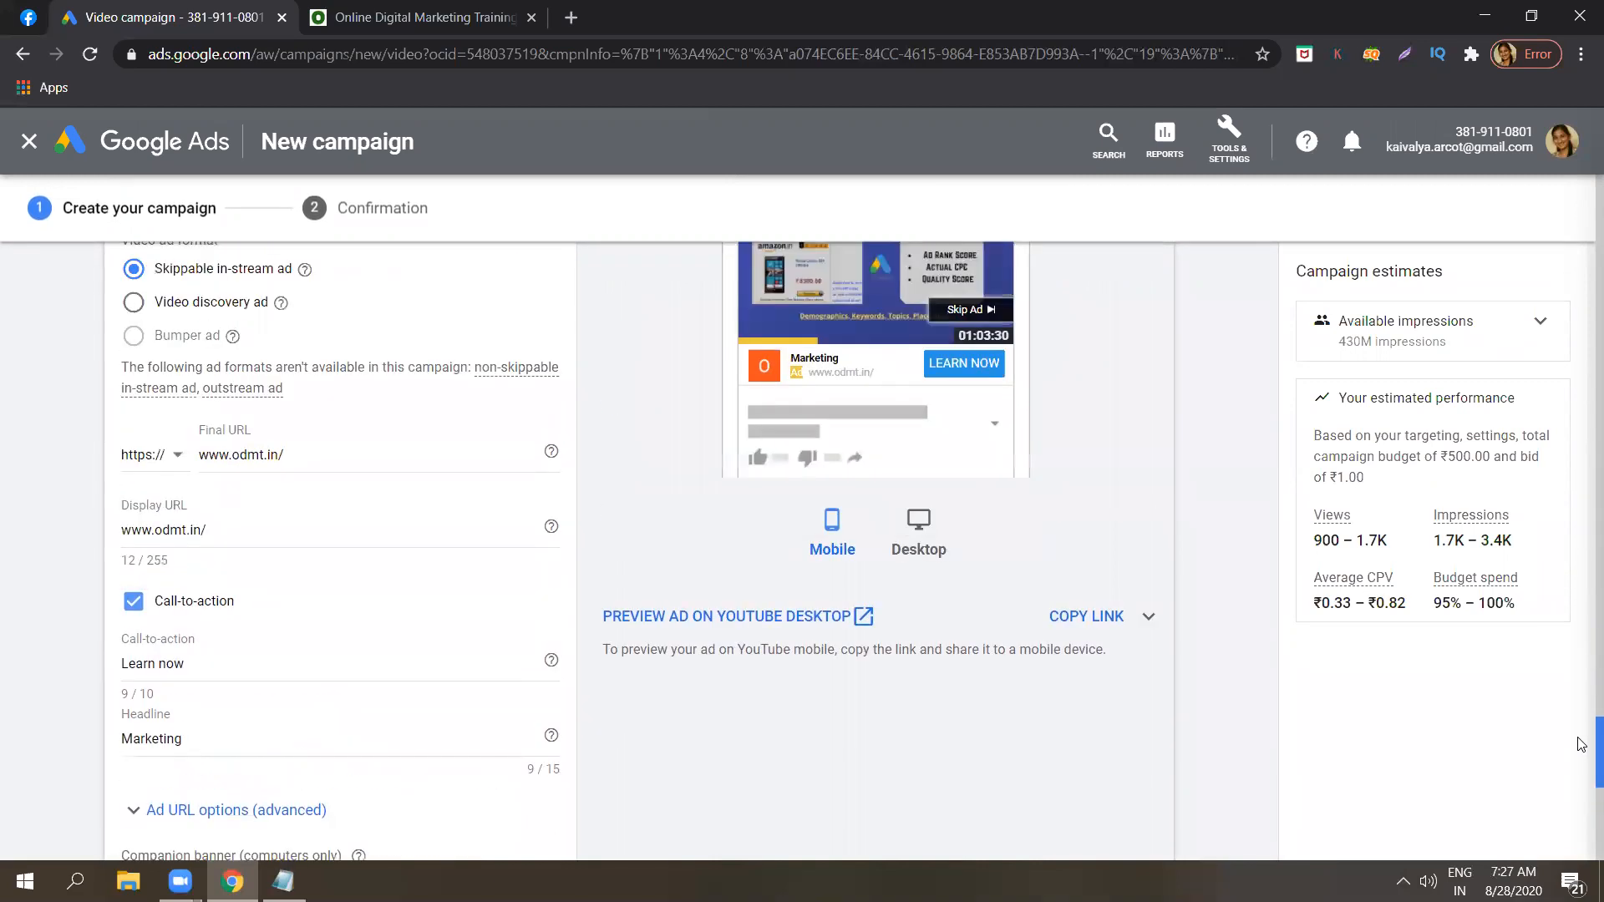
scroll(1581, 739, "up", 1)
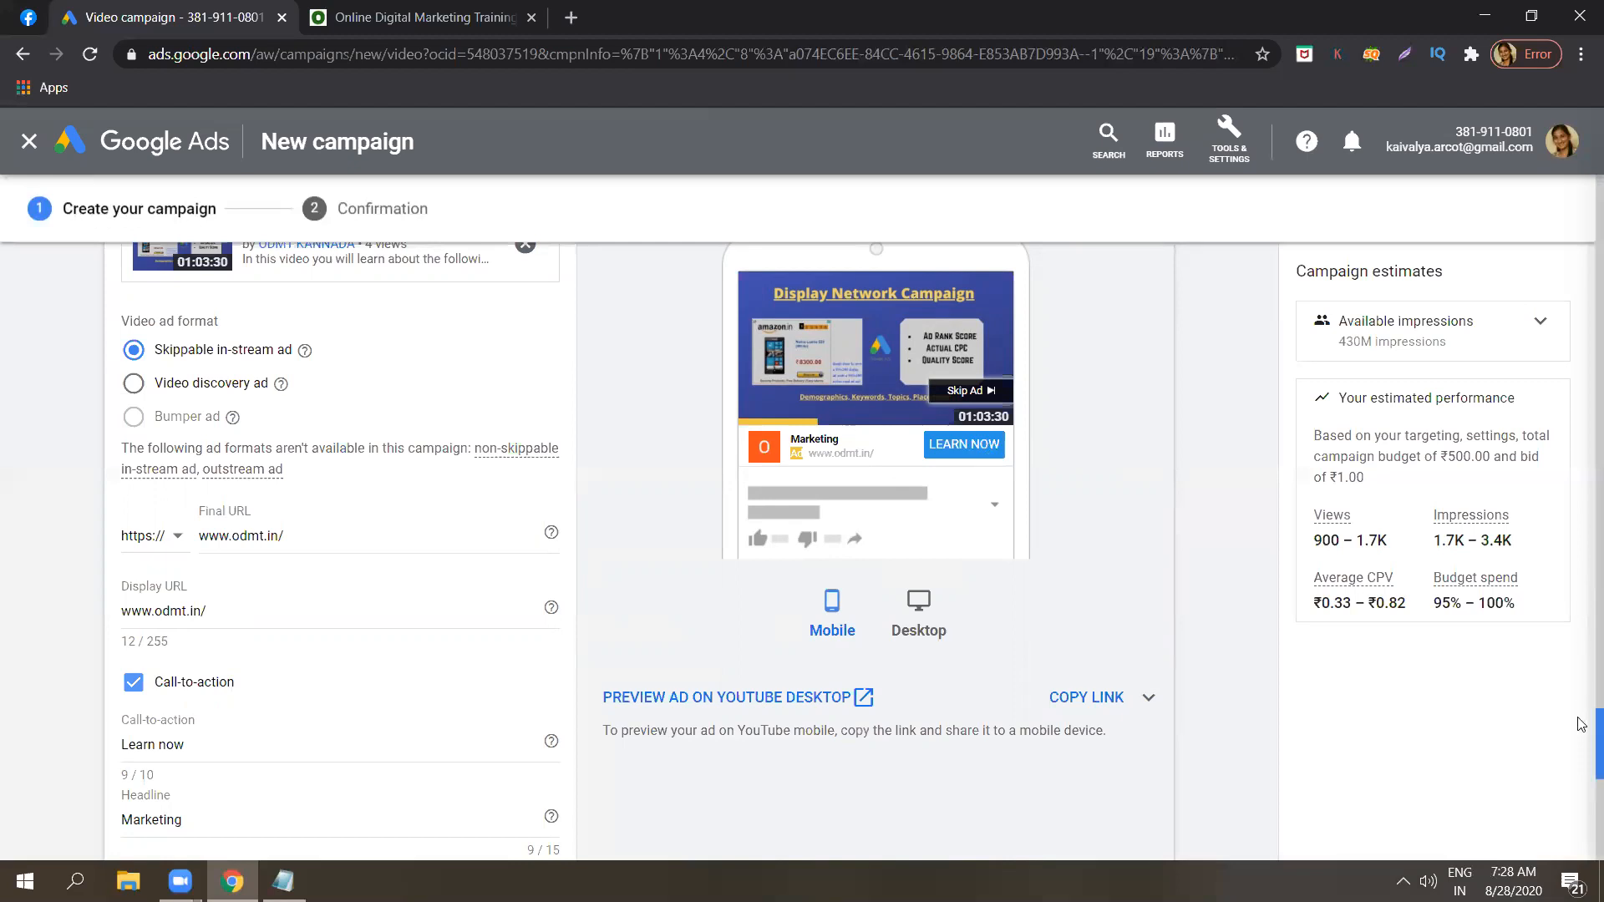
scroll(1581, 724, "down", 2)
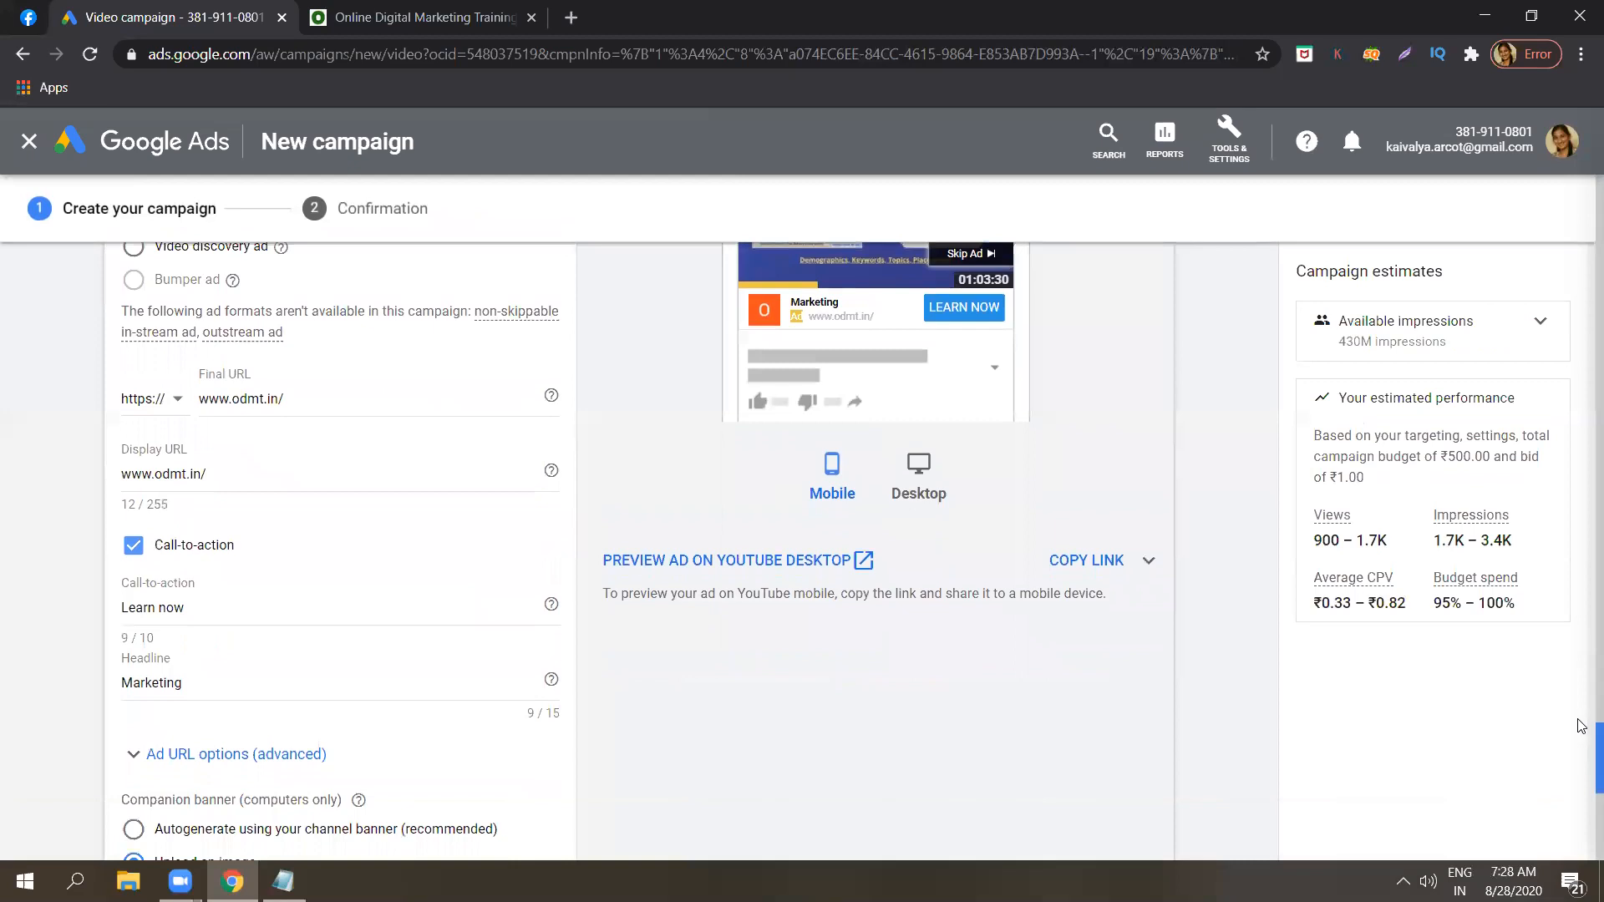
scroll(1581, 724, "up", 2)
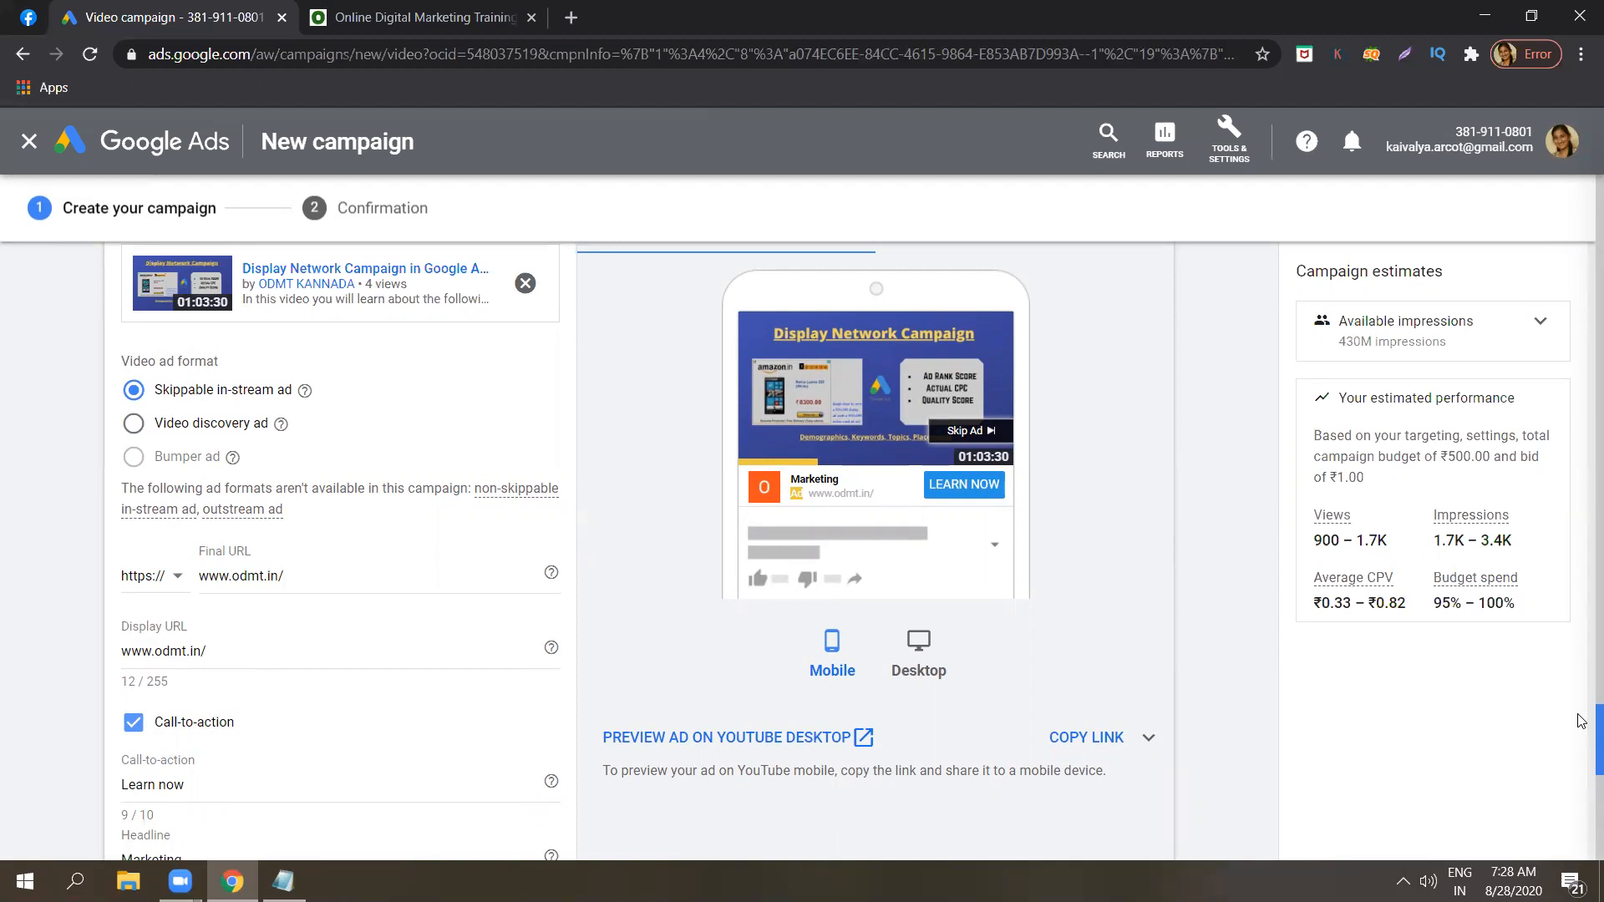
scroll(1581, 720, "down", 2)
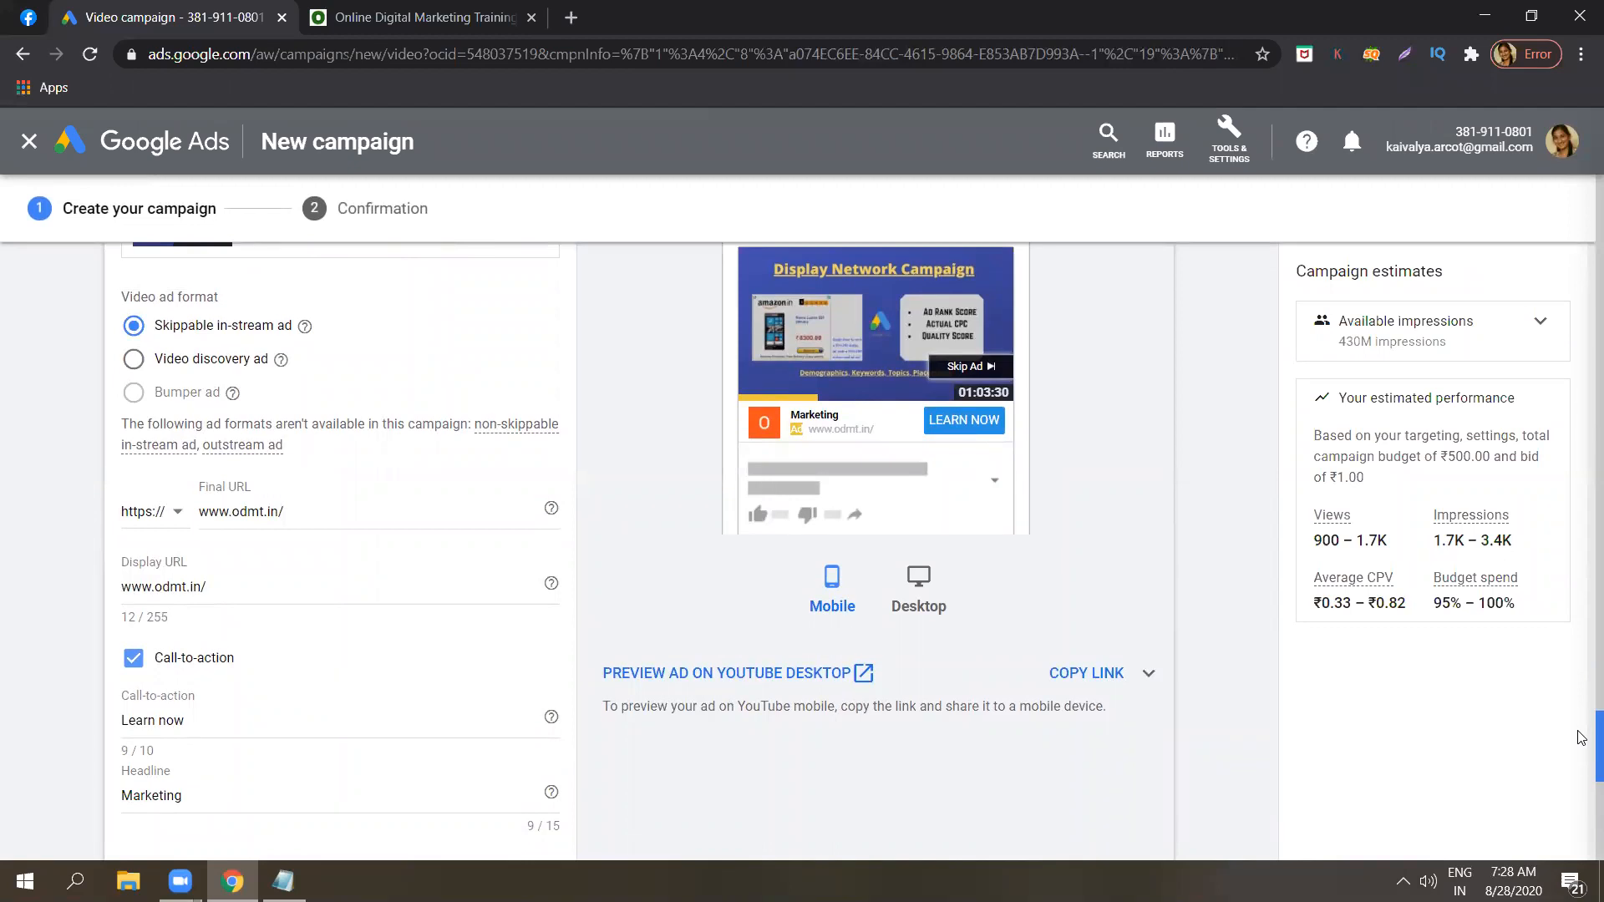
scroll(1581, 726, "down", 3)
scroll(1581, 725, "up", 4)
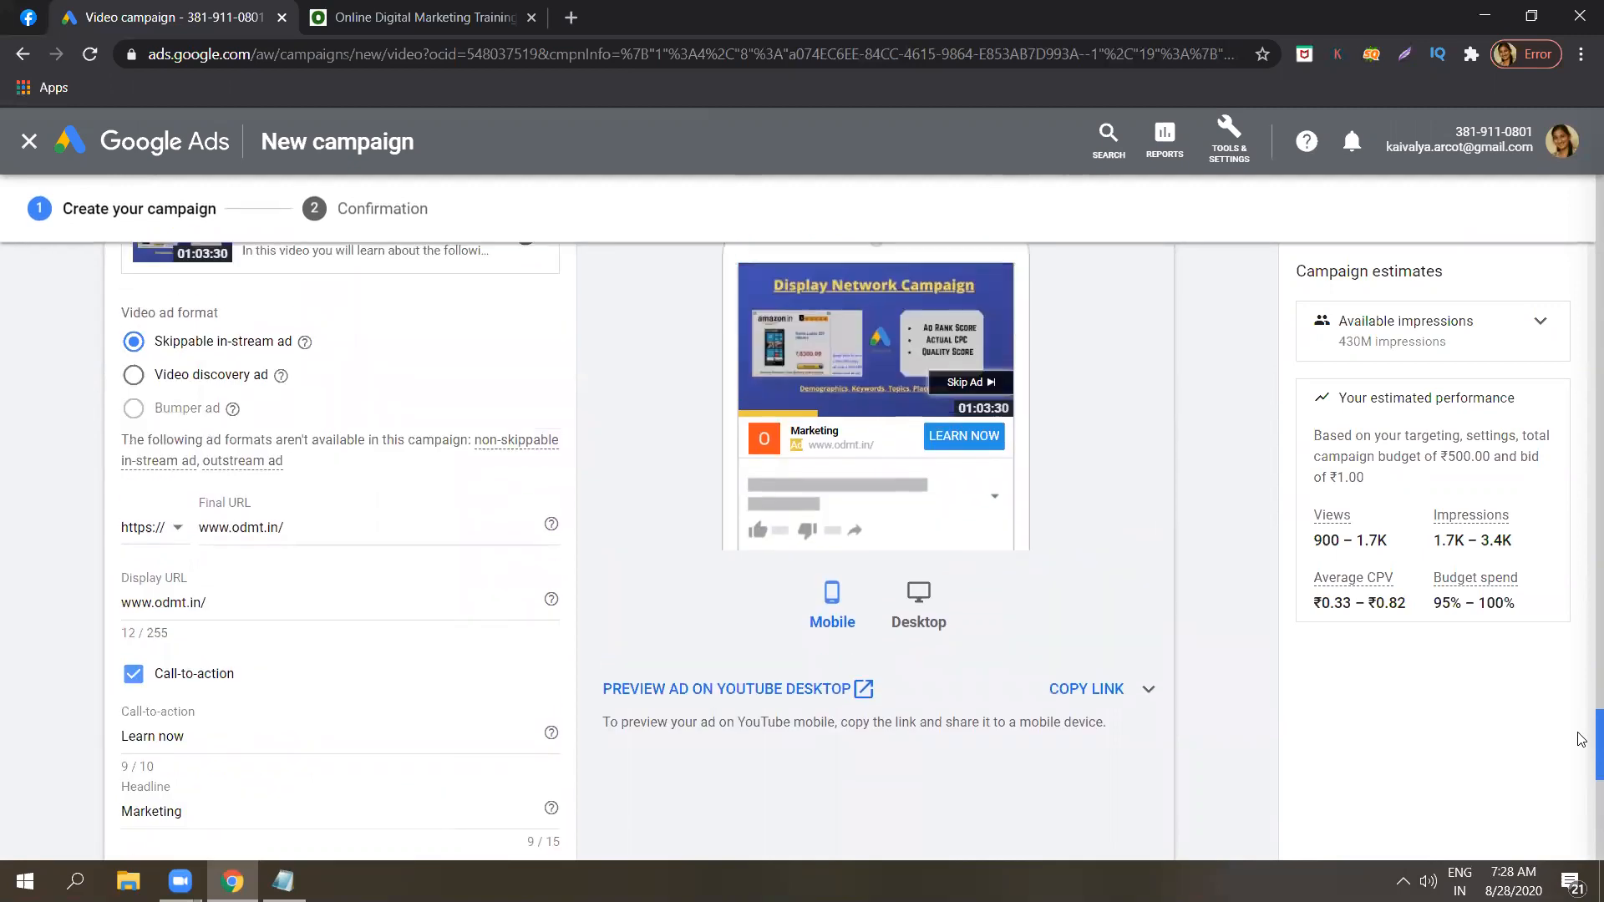
scroll(1581, 735, "down", 3)
scroll(1581, 746, "down", 7)
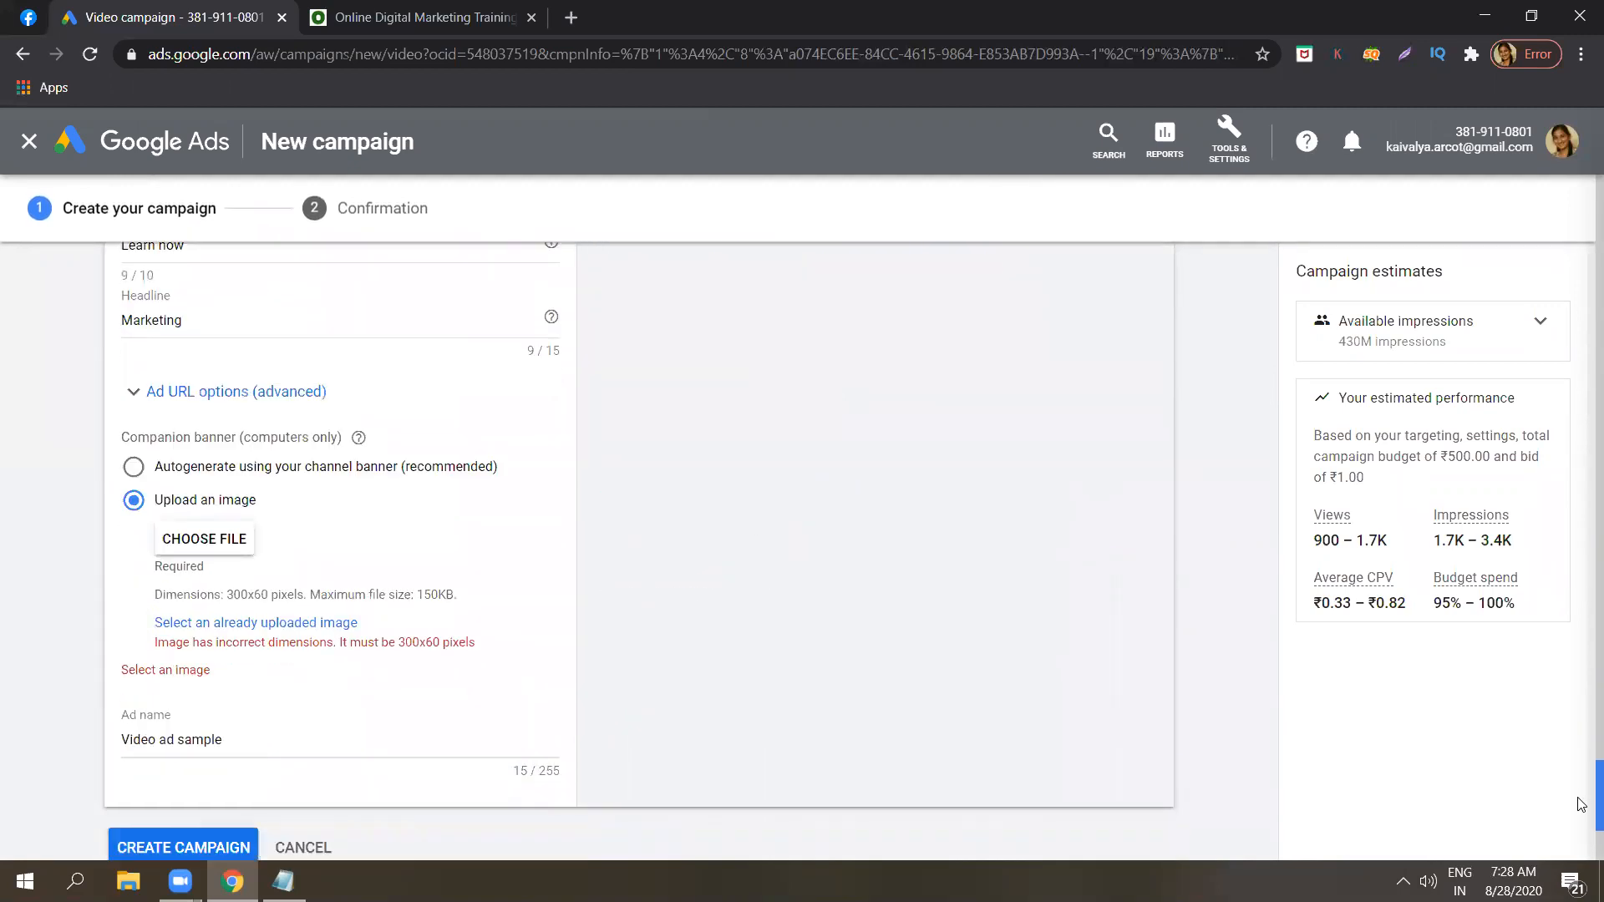
scroll(1581, 804, "down", 1)
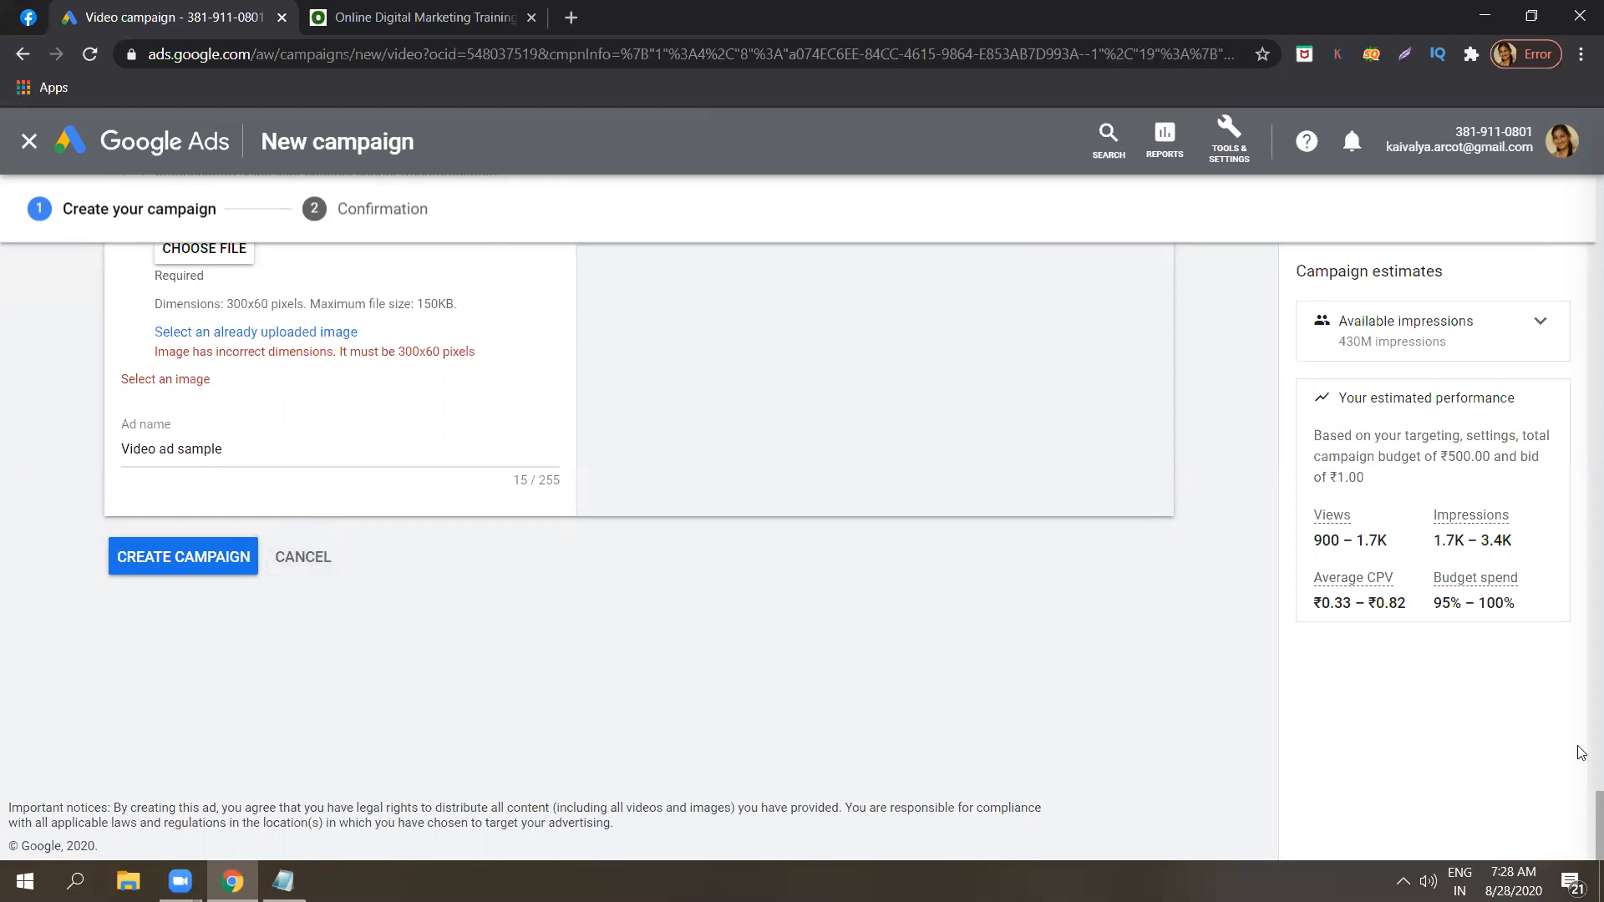
scroll(1581, 816, "up", 1)
left_click_drag(1581, 816, 1581, 776)
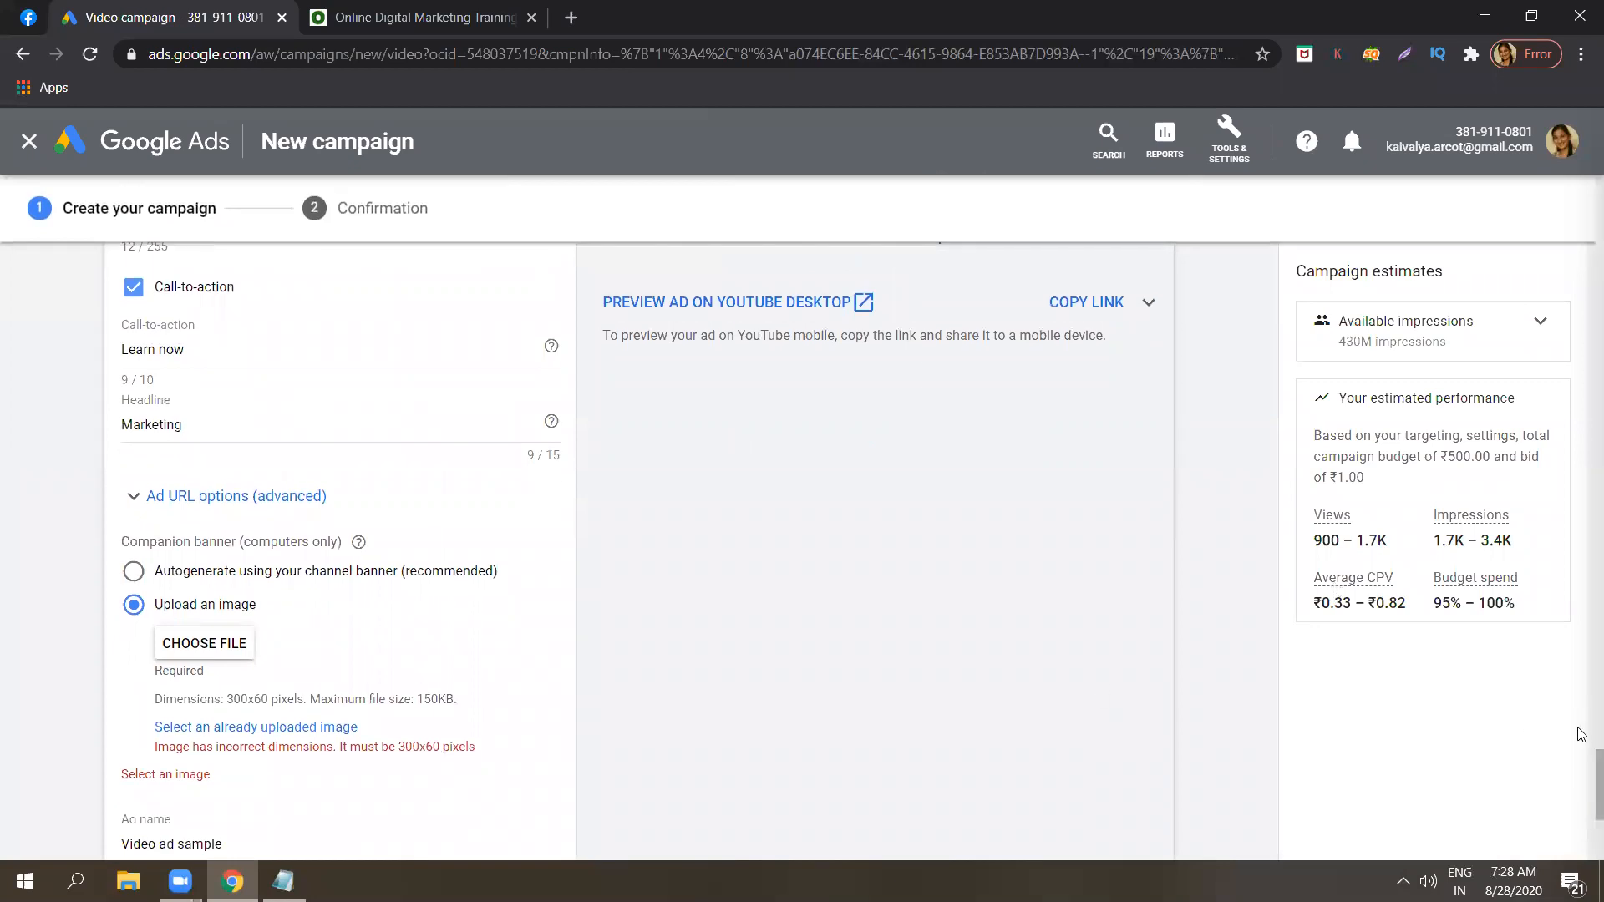
scroll(1581, 735, "up", 4)
scroll(1581, 726, "up", 1)
Cancel the new video campaign and leave the page without saving it.
scroll(1581, 735, "down", 2)
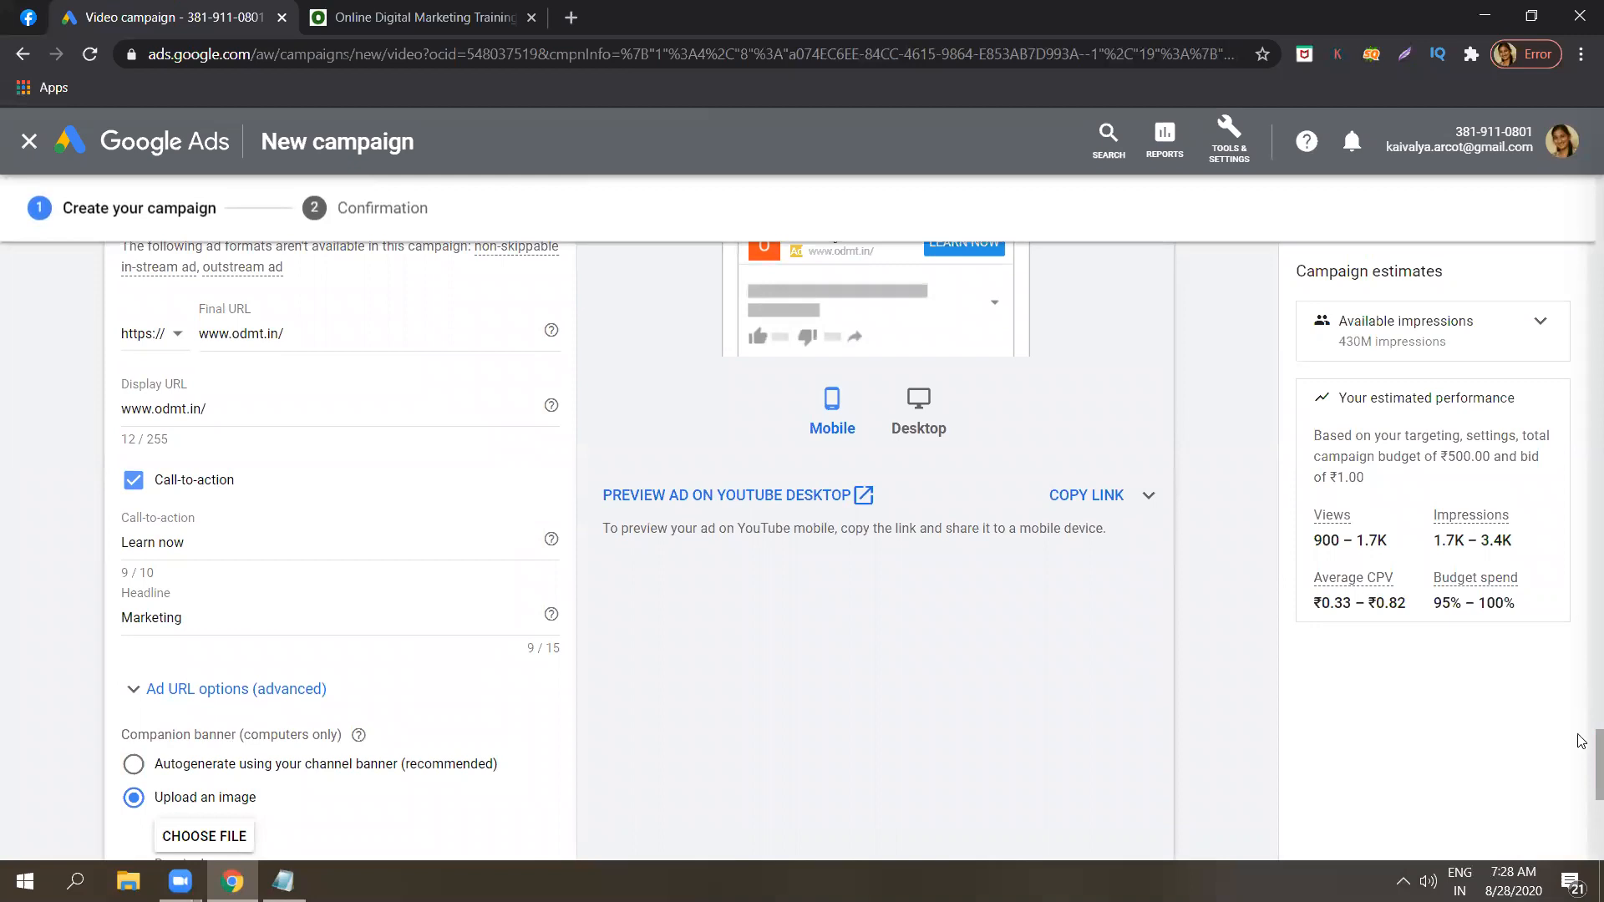
scroll(1581, 764, "down", 3)
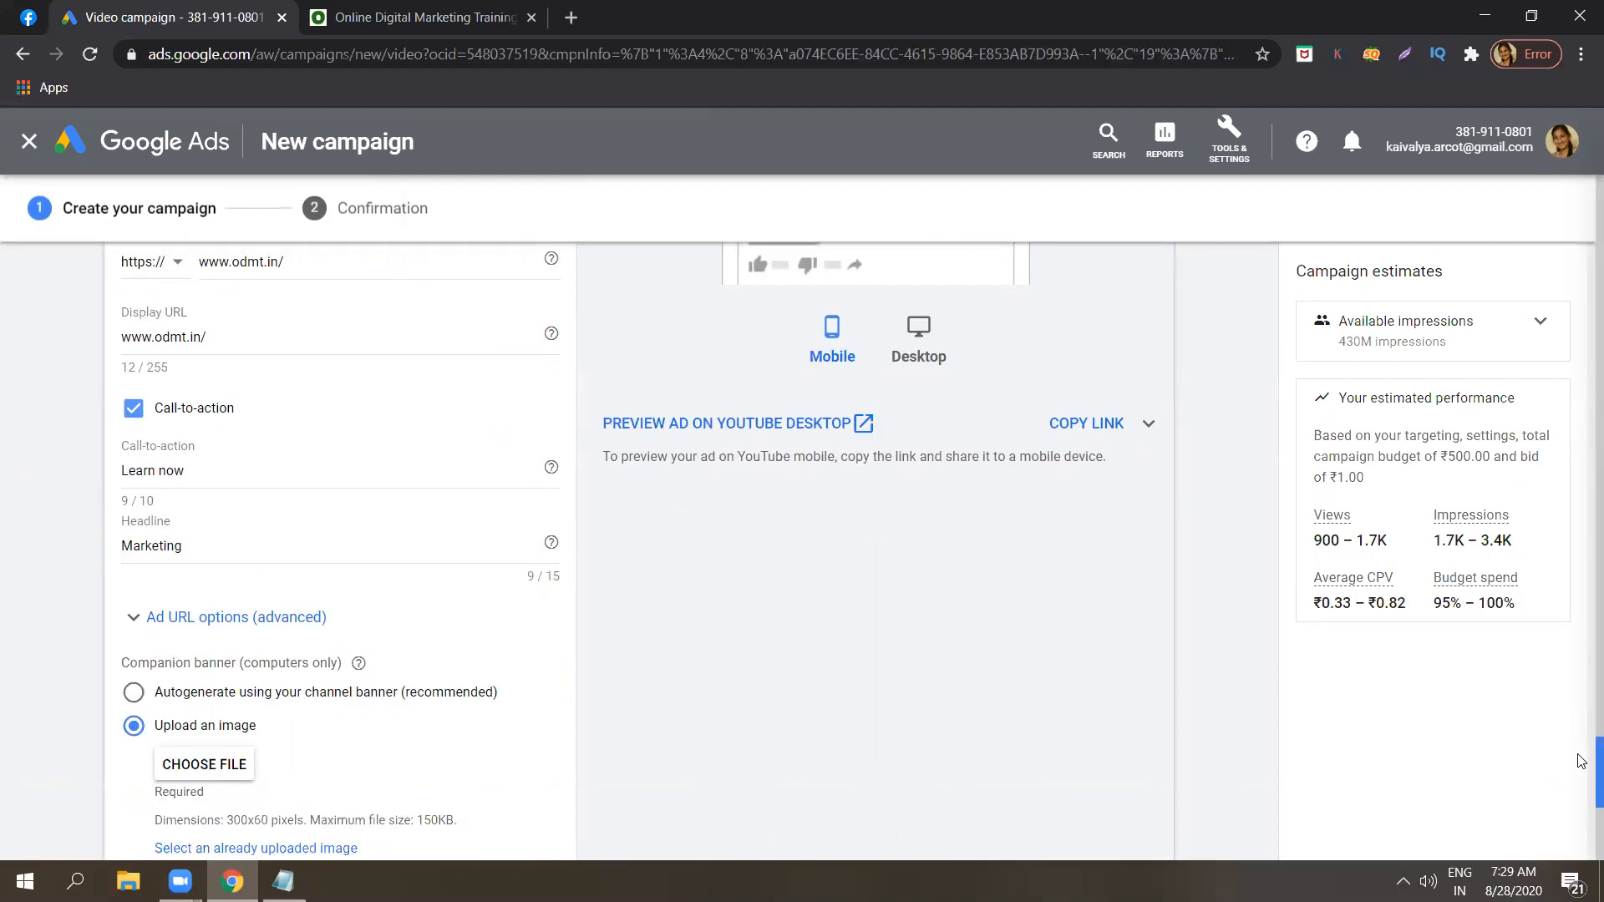
scroll(1581, 783, "down", 3)
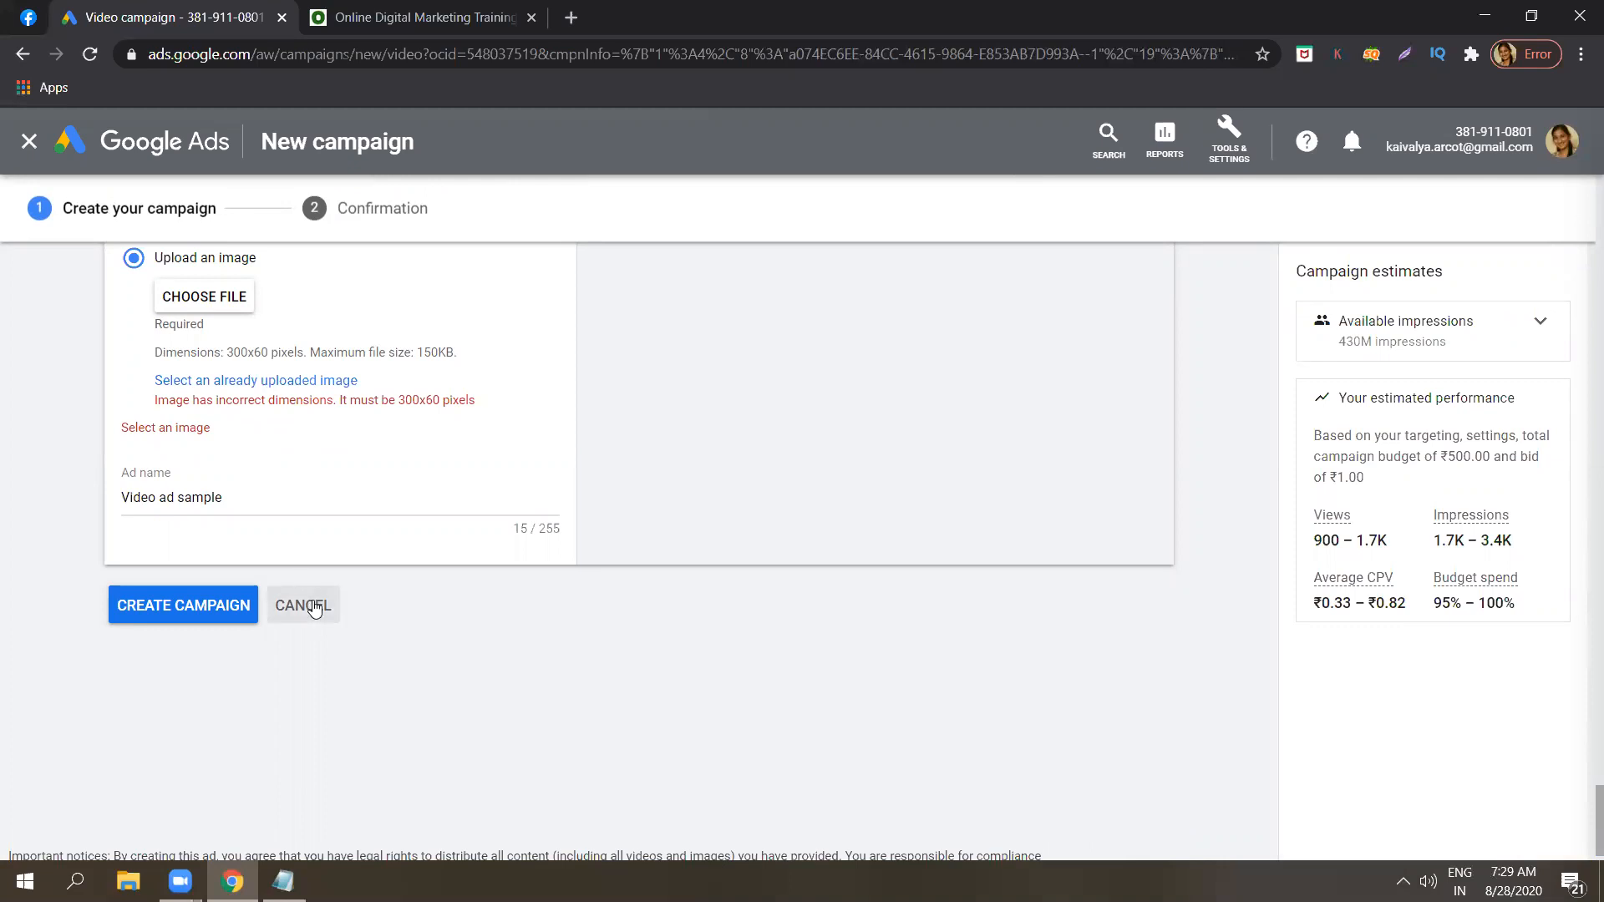
left_click(314, 609)
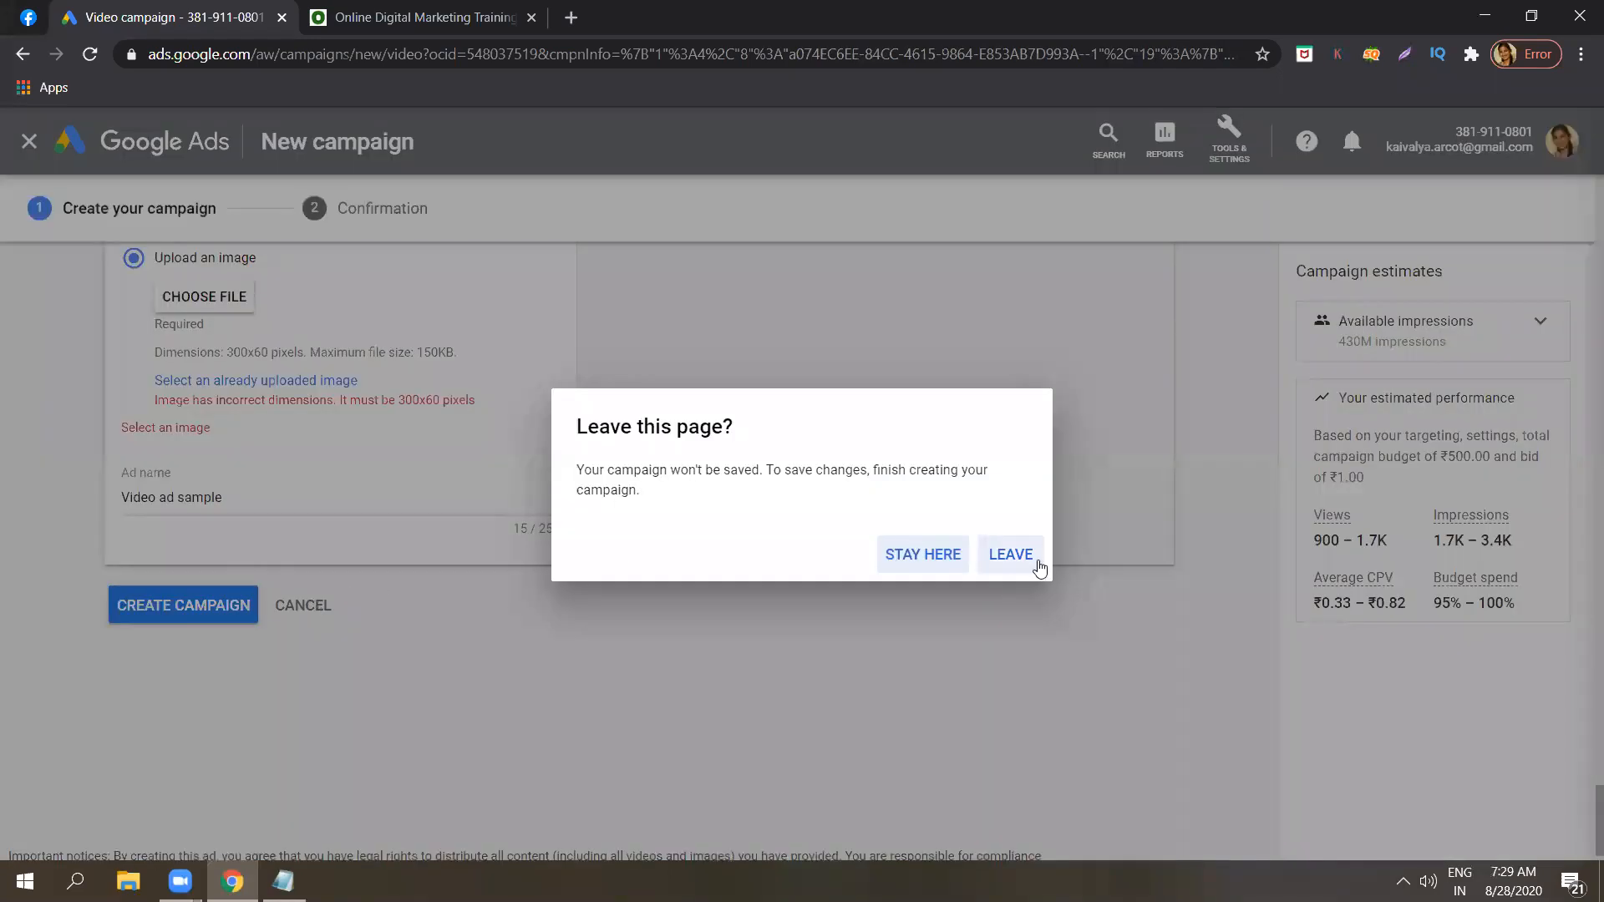
left_click(1011, 556)
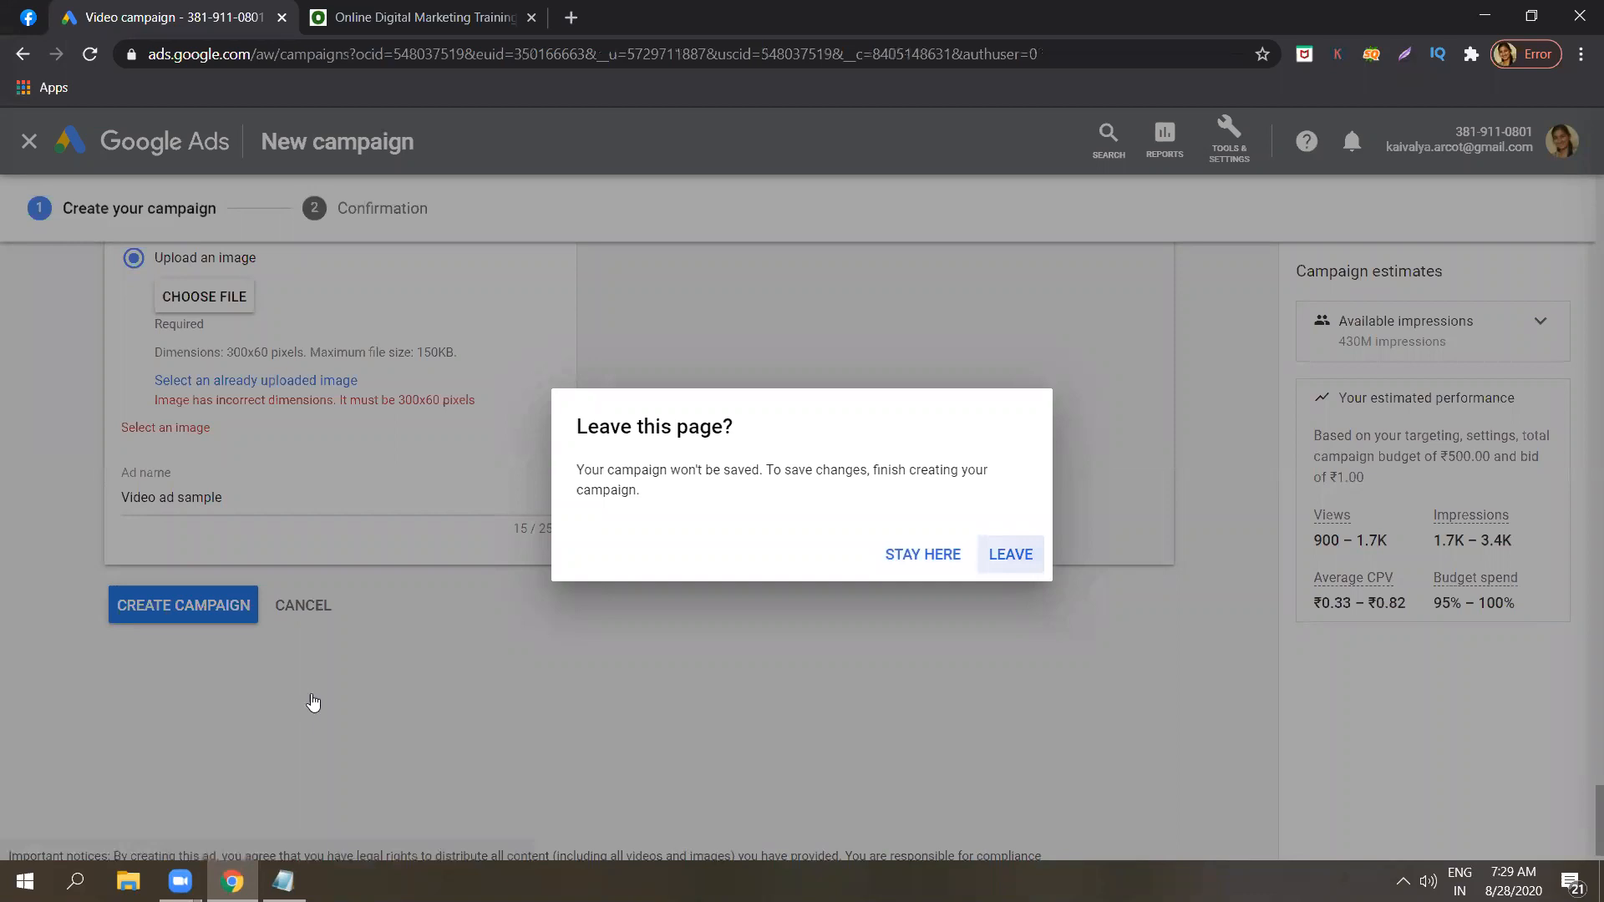
Switch to the Notepad notes and begin a "Mobile app -" entry a few blank lines below animaker.
left_click(284, 881)
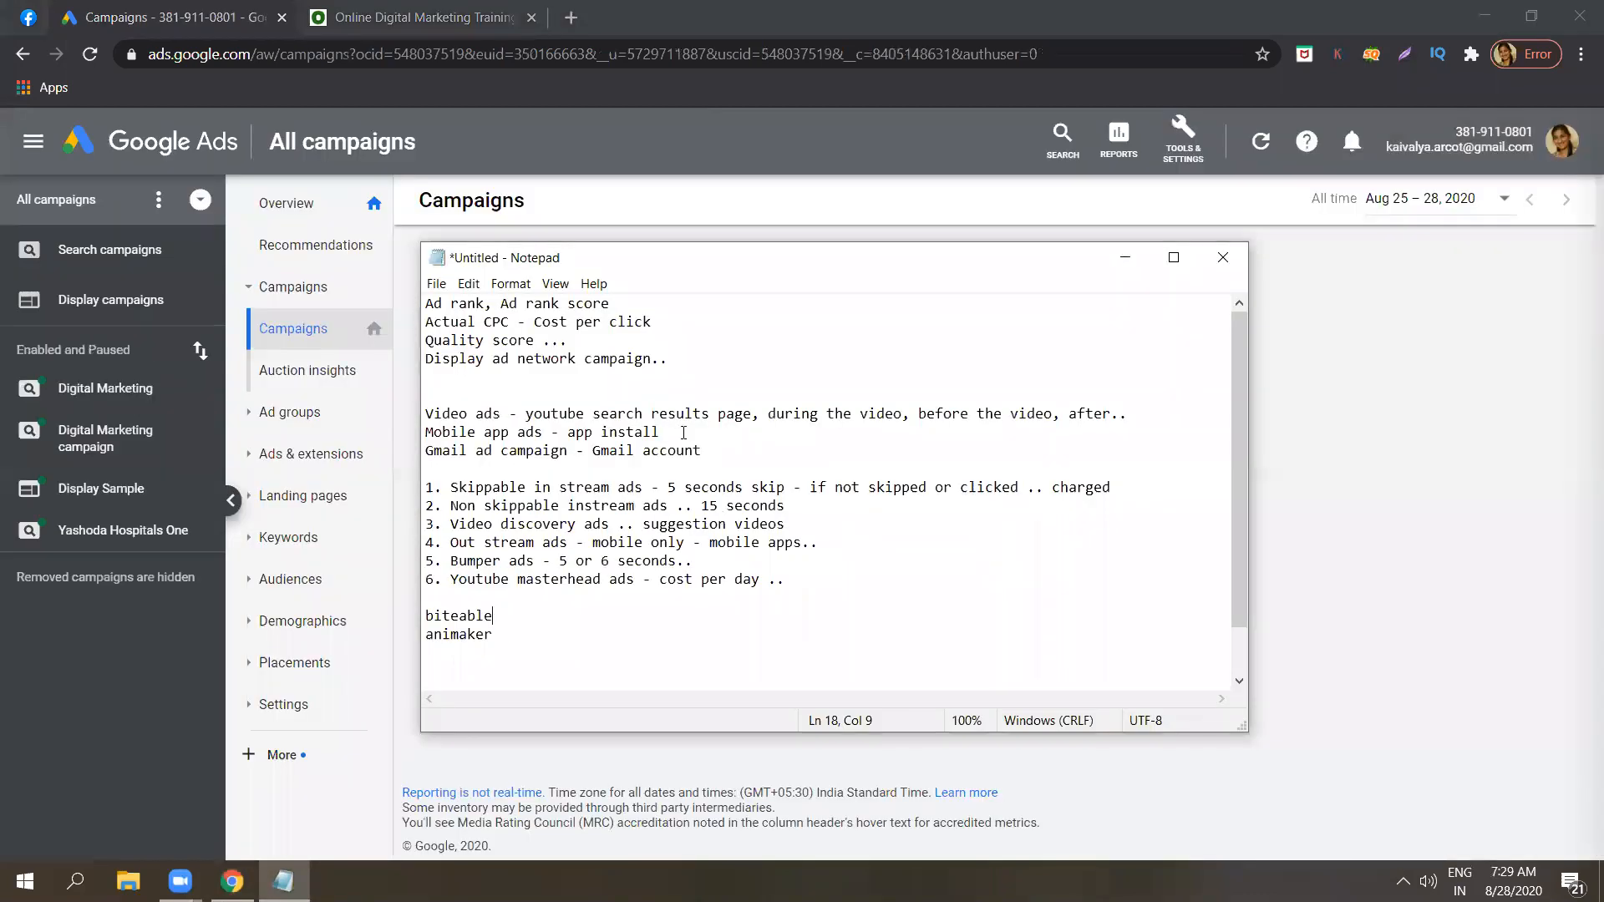
left_click(683, 432)
left_click(503, 639)
key("Return")
key("Return")
key("Return")
key("Return")
key("Return")
key("Return")
key("Return")
key("Return")
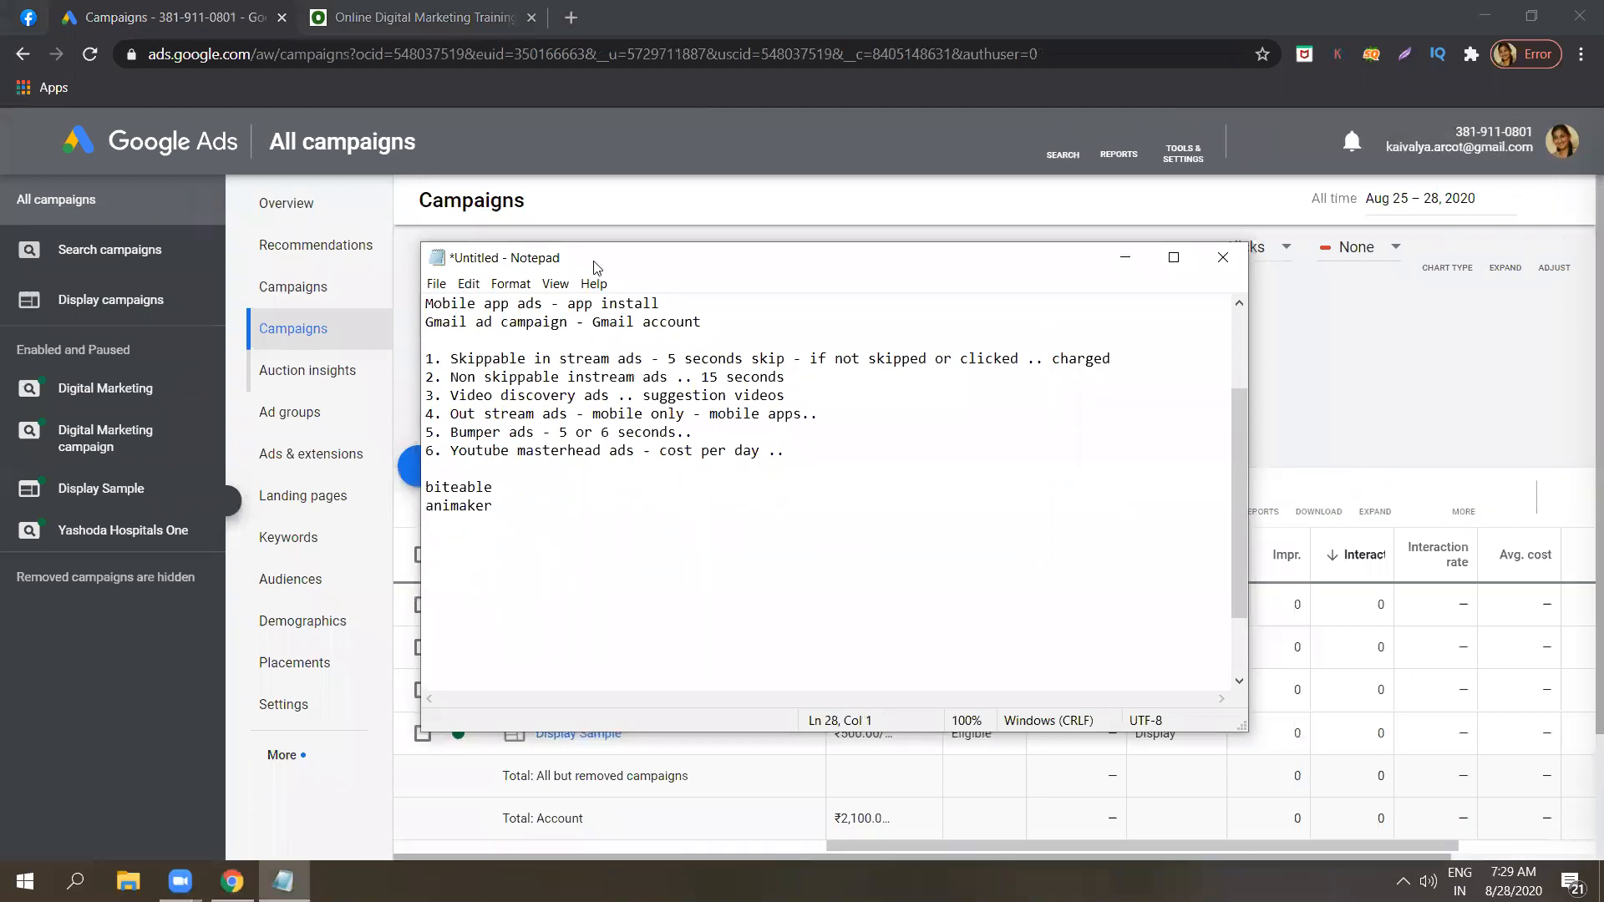
key("BackSpace")
key("BackSpace")
key("BackSpace")
type("Mobile ")
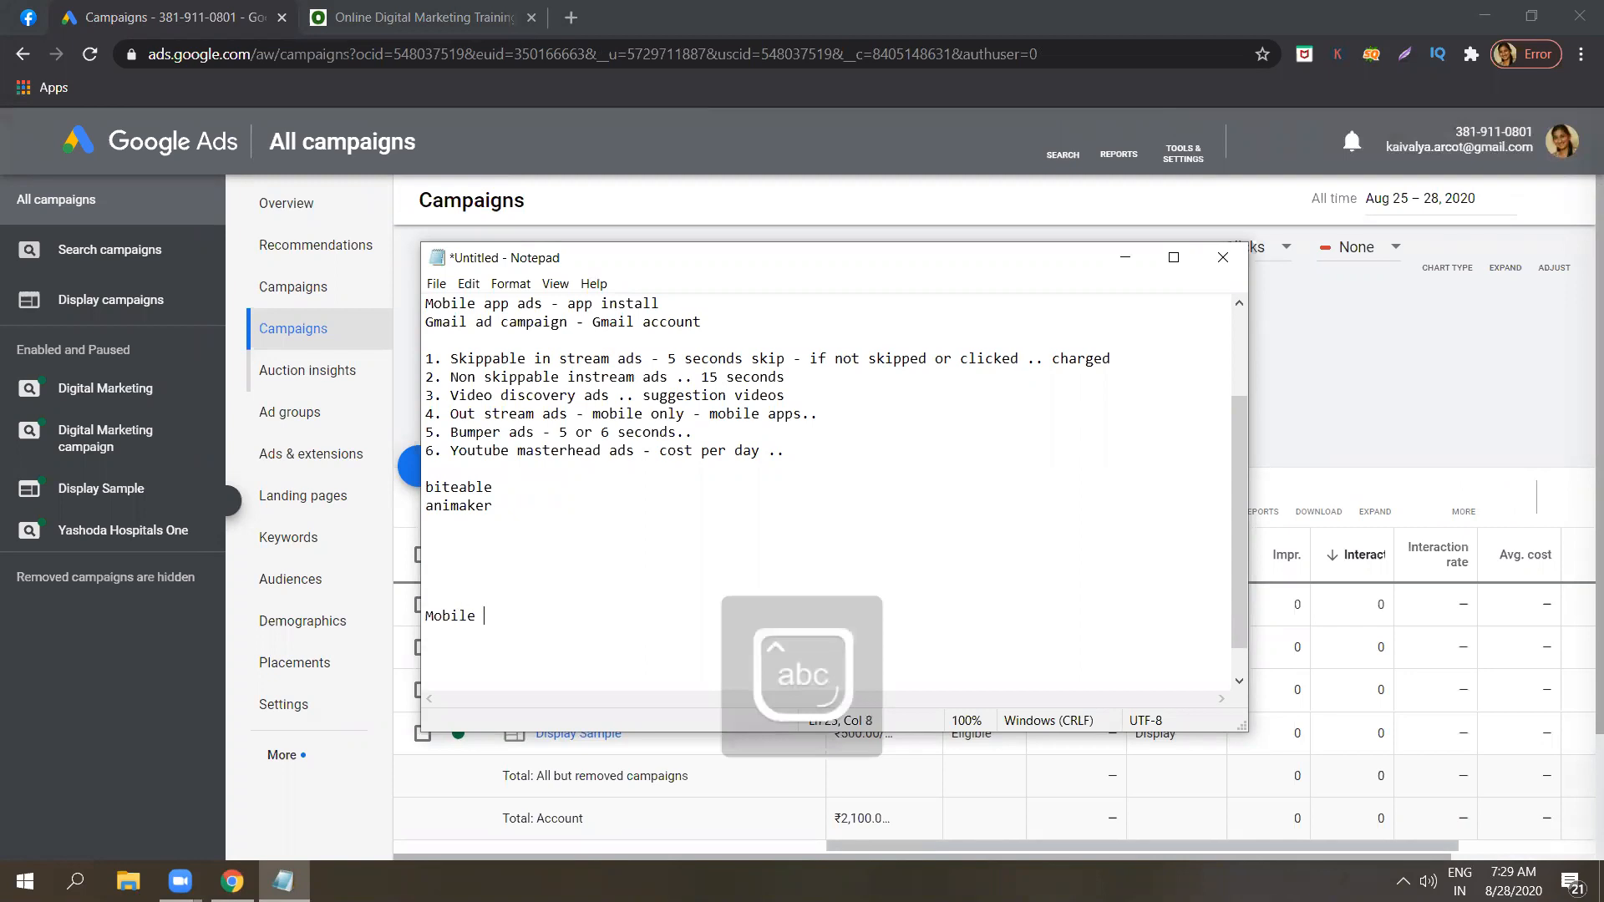
type("app - ")
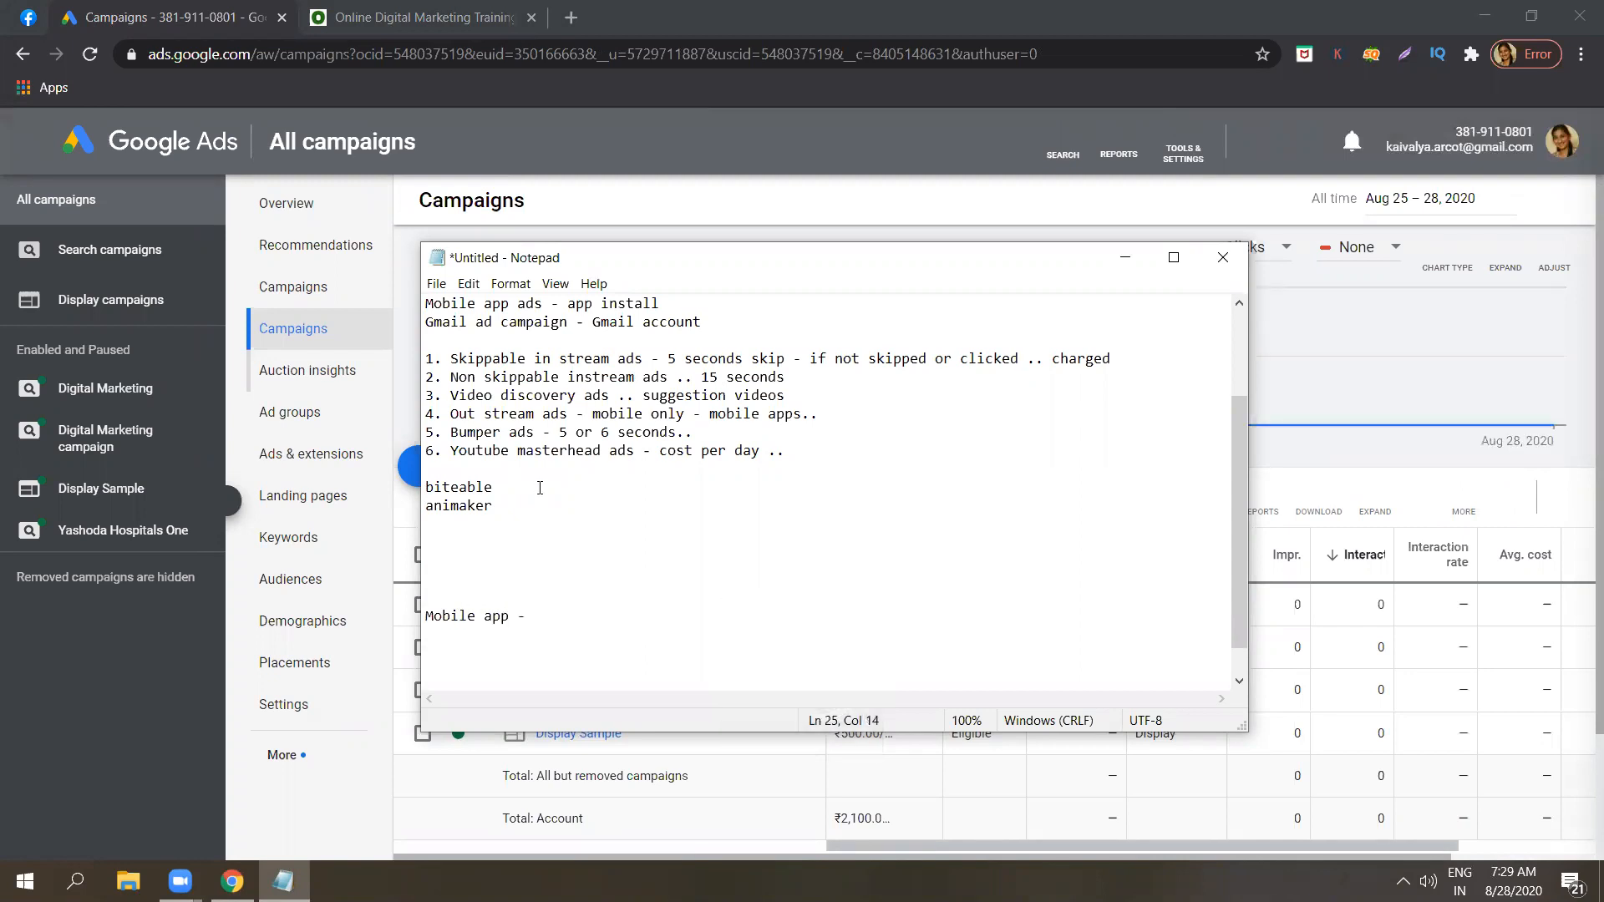
type("playstore, serp,")
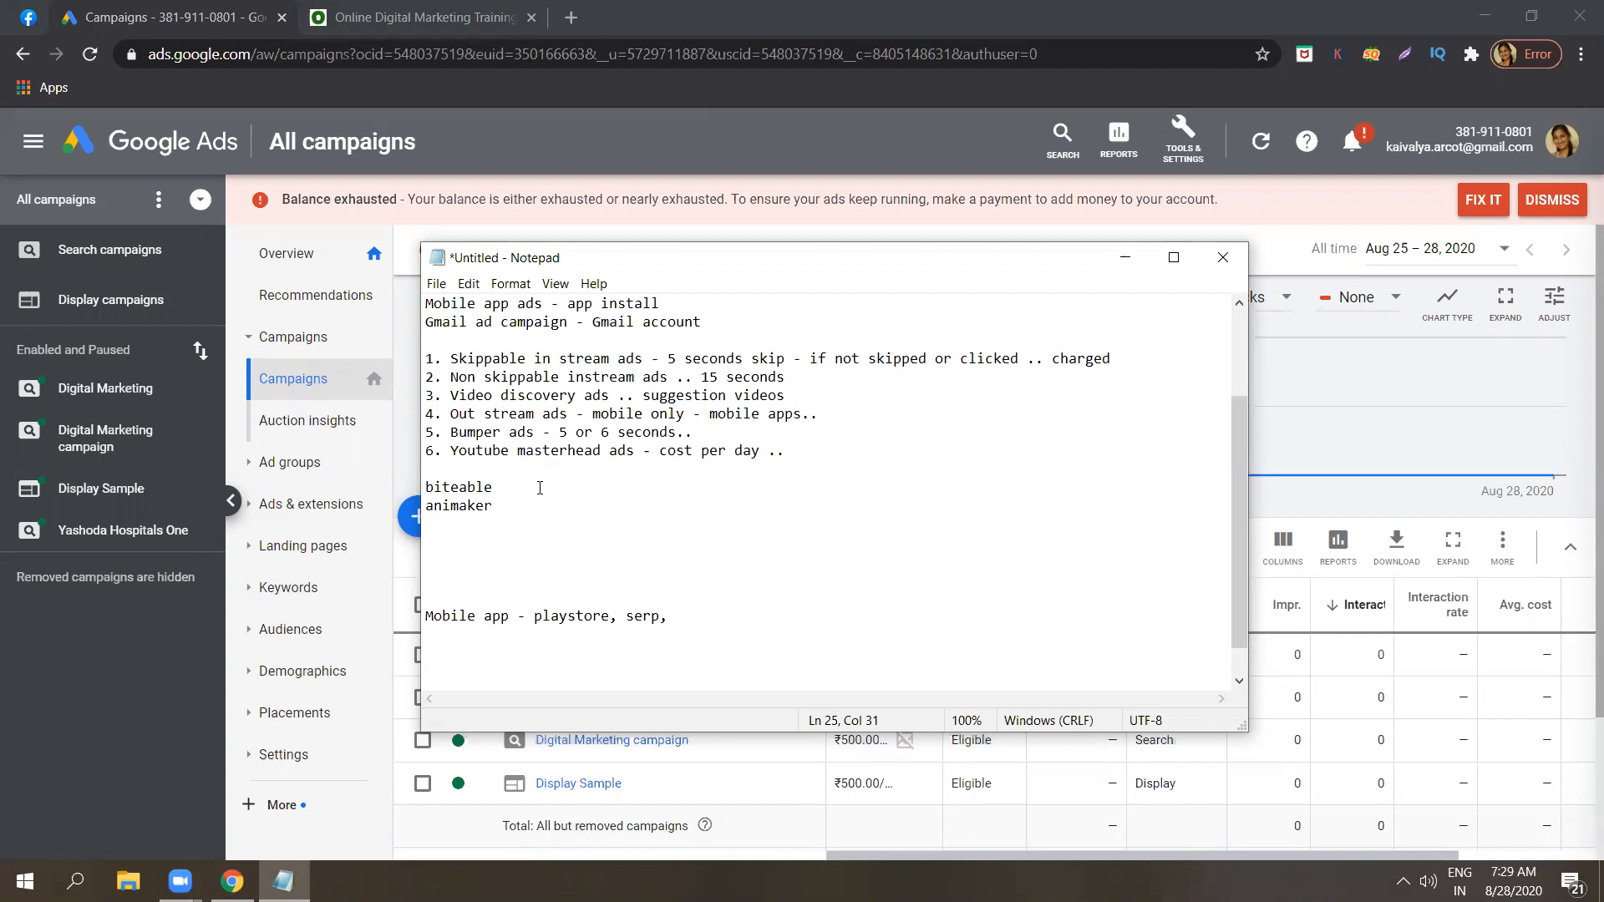
Complete the Mobile app note with the placements "playstore, serp, mobile apps, websites, youtube".
type("mobile apps,")
type("websites,")
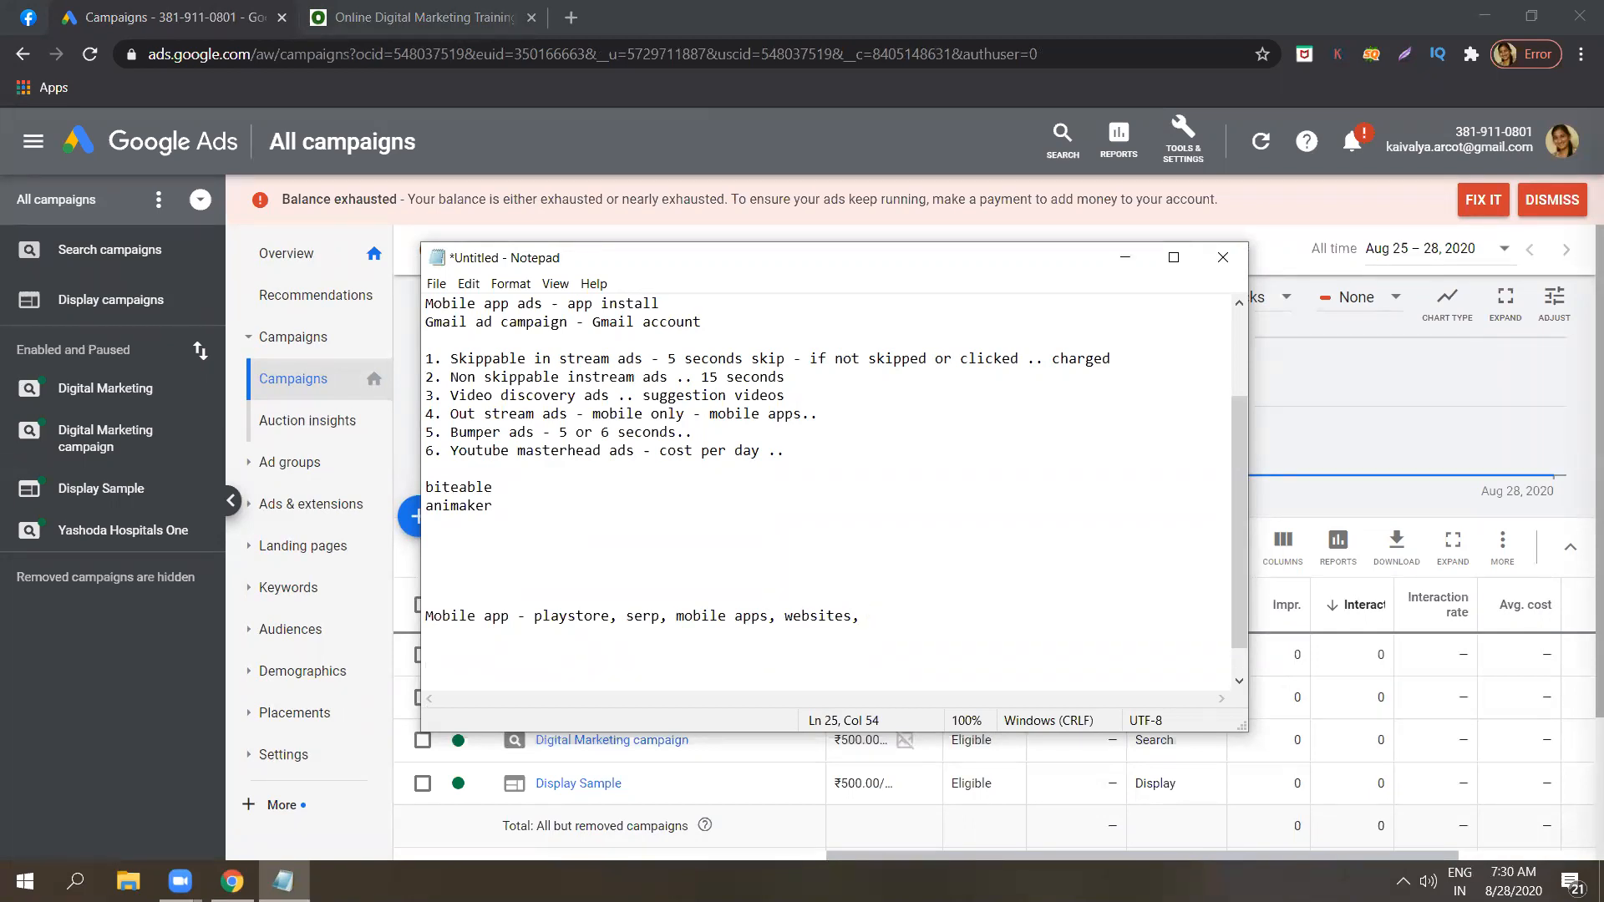
type("youtube")
Add blank lines below the Mobile app note and move the cursor back up to just beneath it.
key("Return")
key("Return")
key("Return")
key("Return")
key("Return")
key("Return")
key("Return")
key("Return")
key("Return")
key("Return")
key("Return")
key("Return")
key("Return")
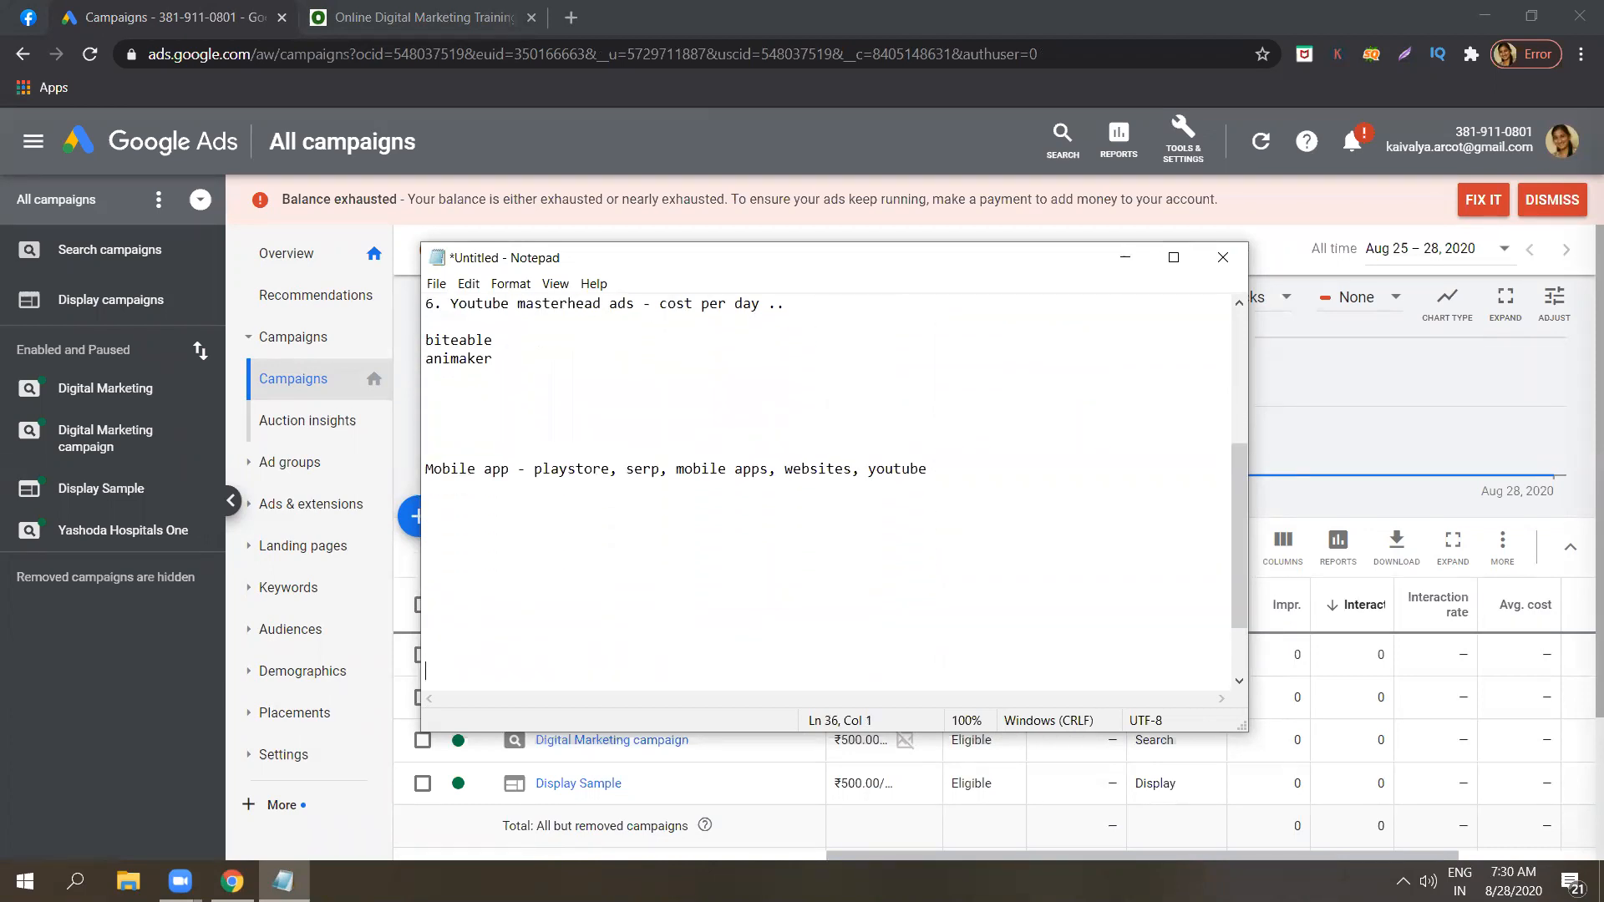
key("Up")
key("Up")
key("Up")
key("Up")
key("Up")
key("Up")
key("Up")
key("Up")
key("Up")
key("Up")
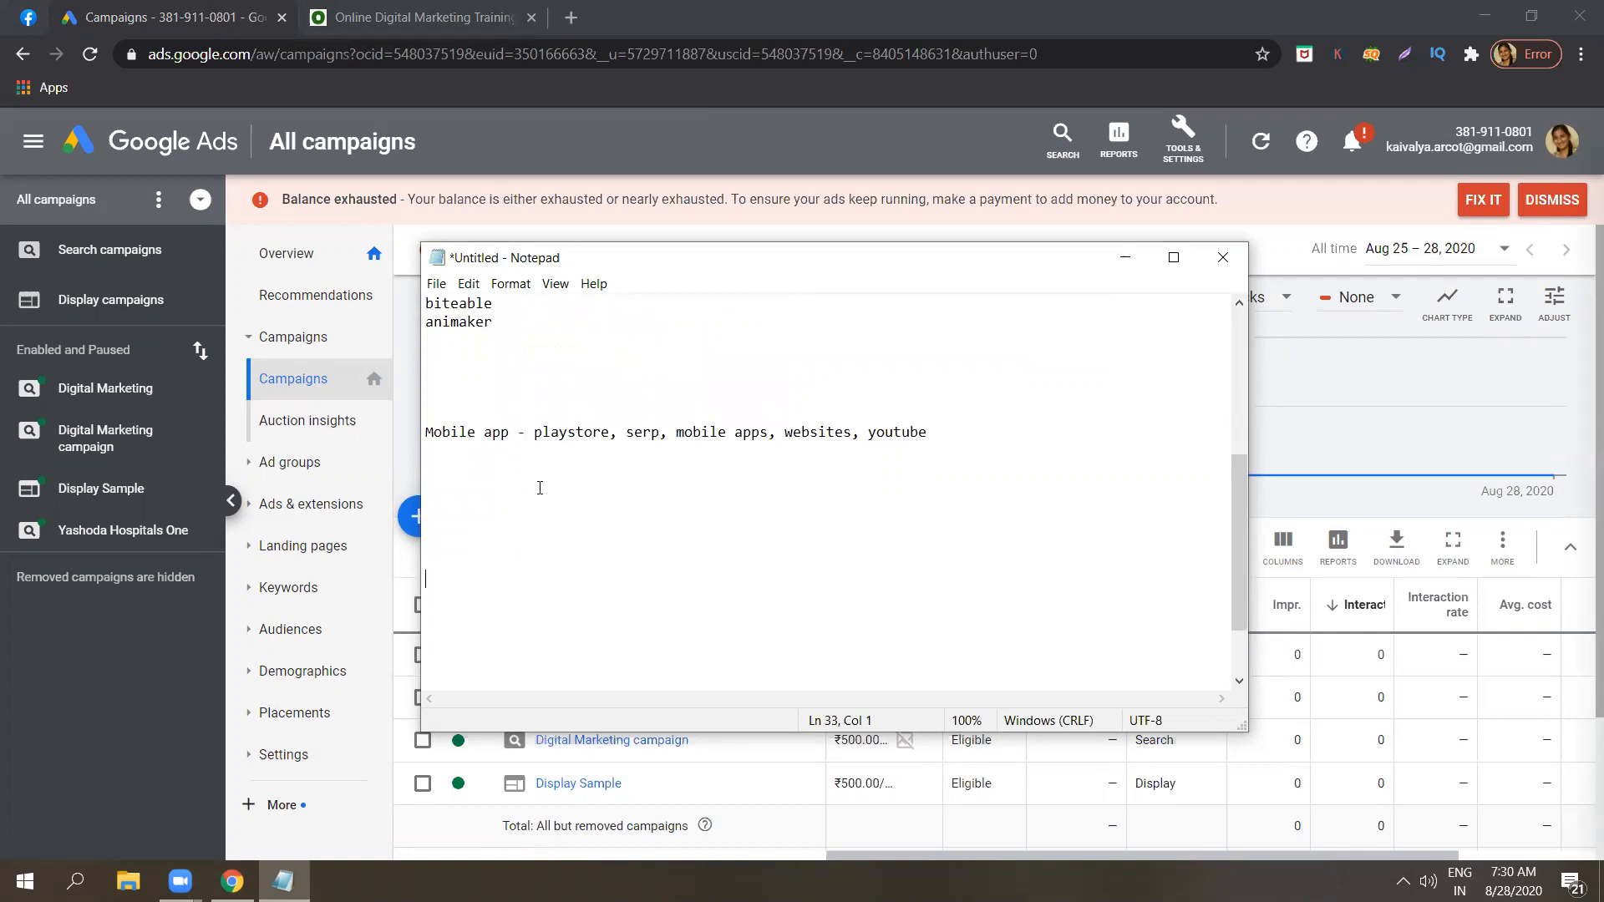
key("Up")
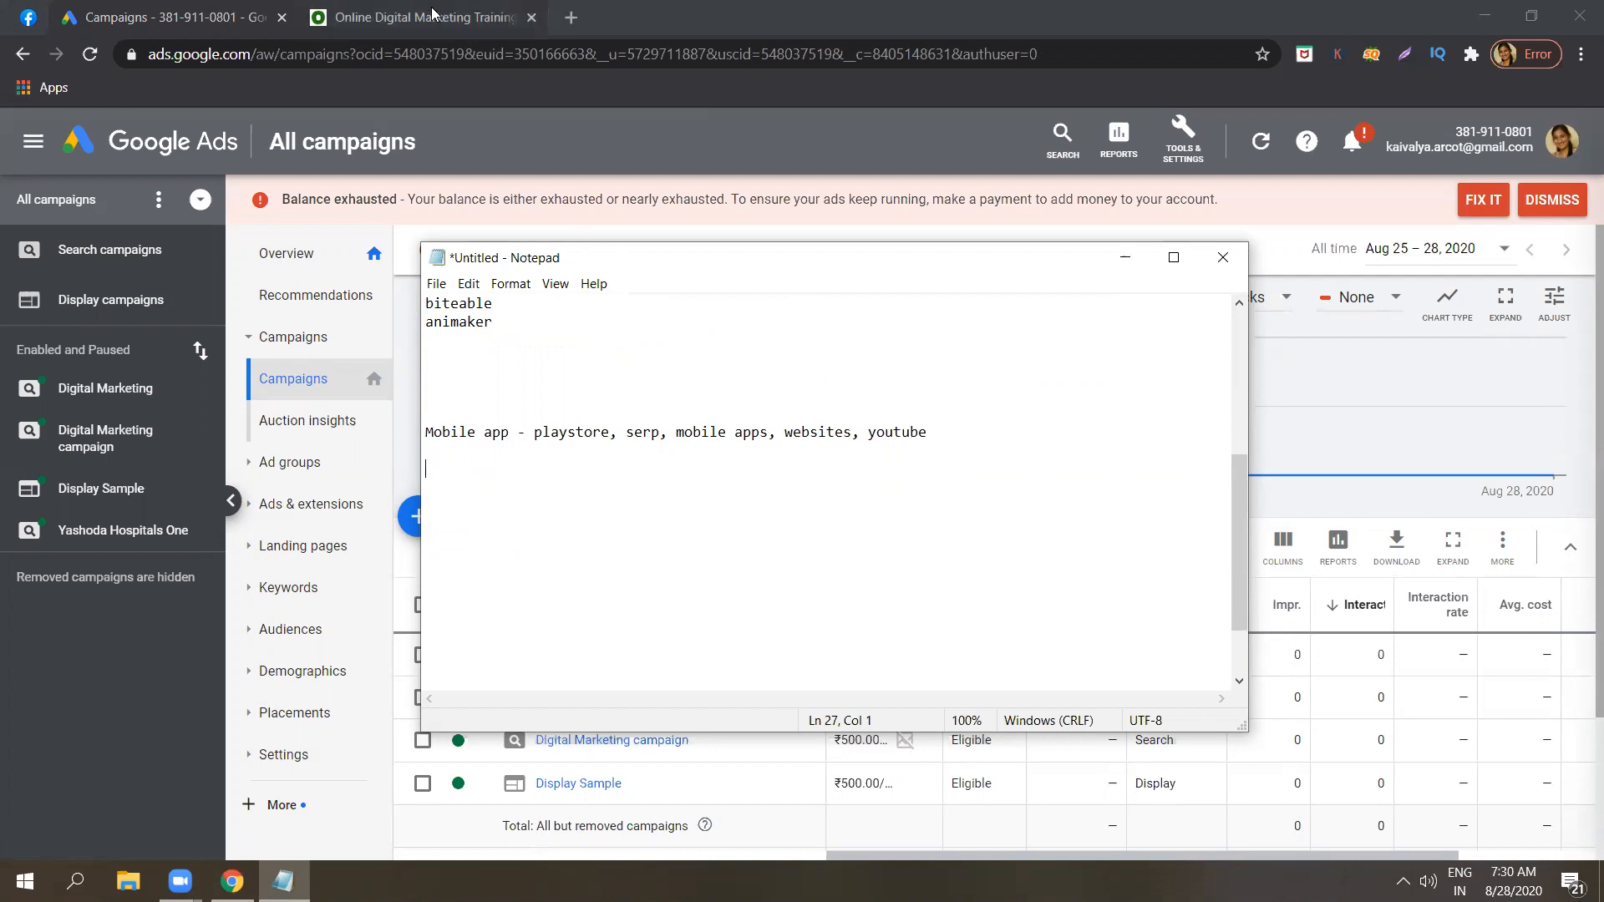
Switch to Google Ads, start a new campaign and select the App promotion goal.
left_click(263, 7)
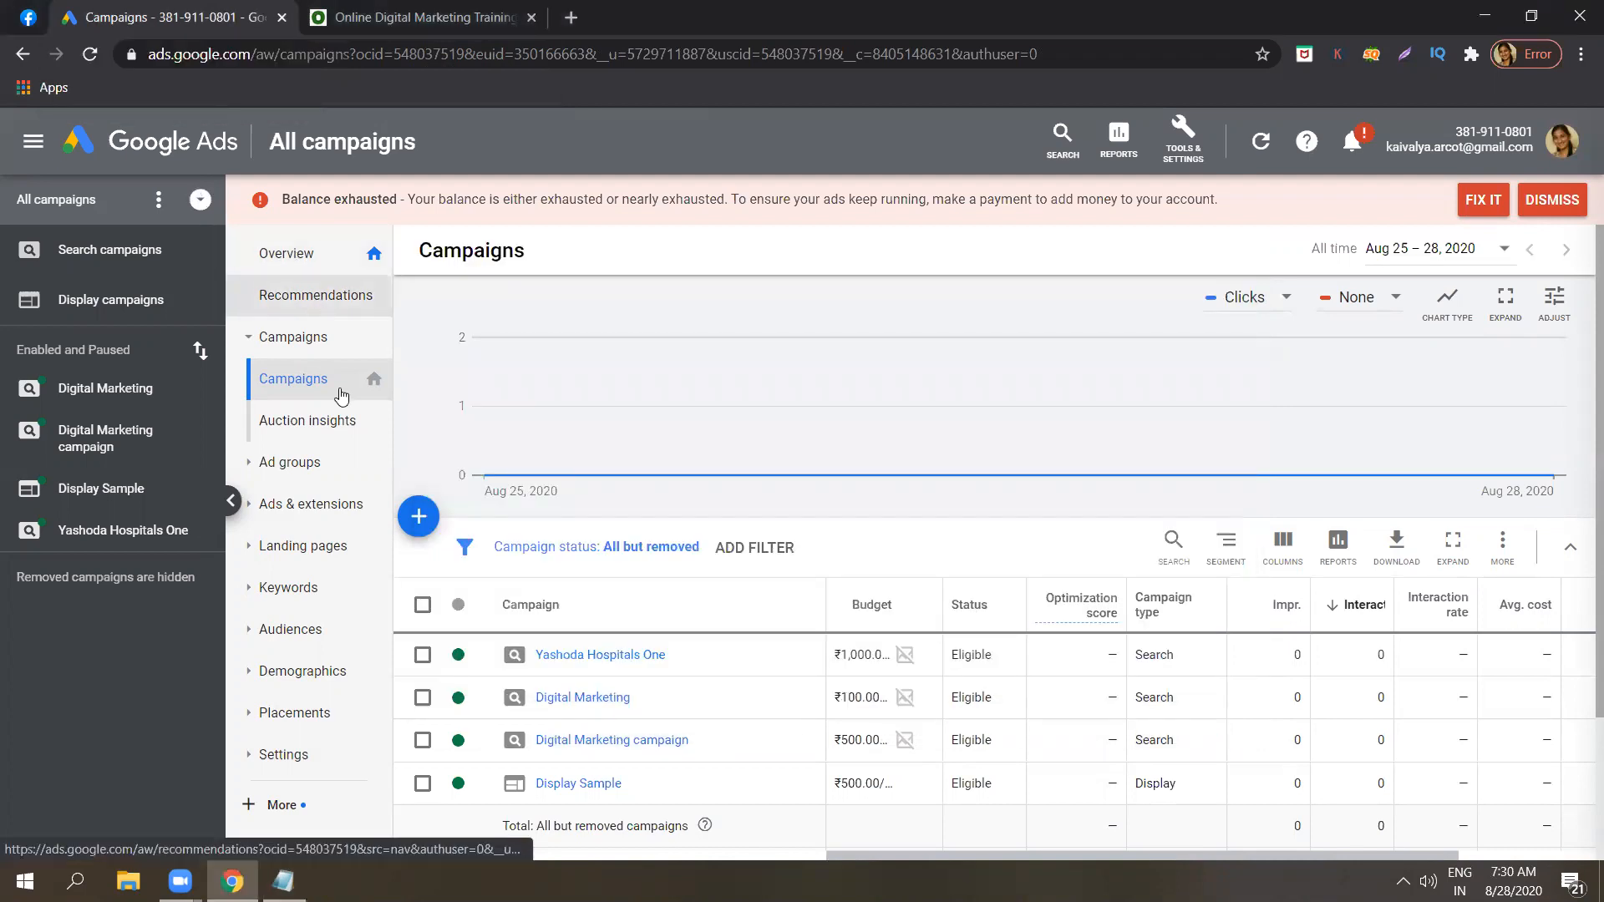
left_click(426, 525)
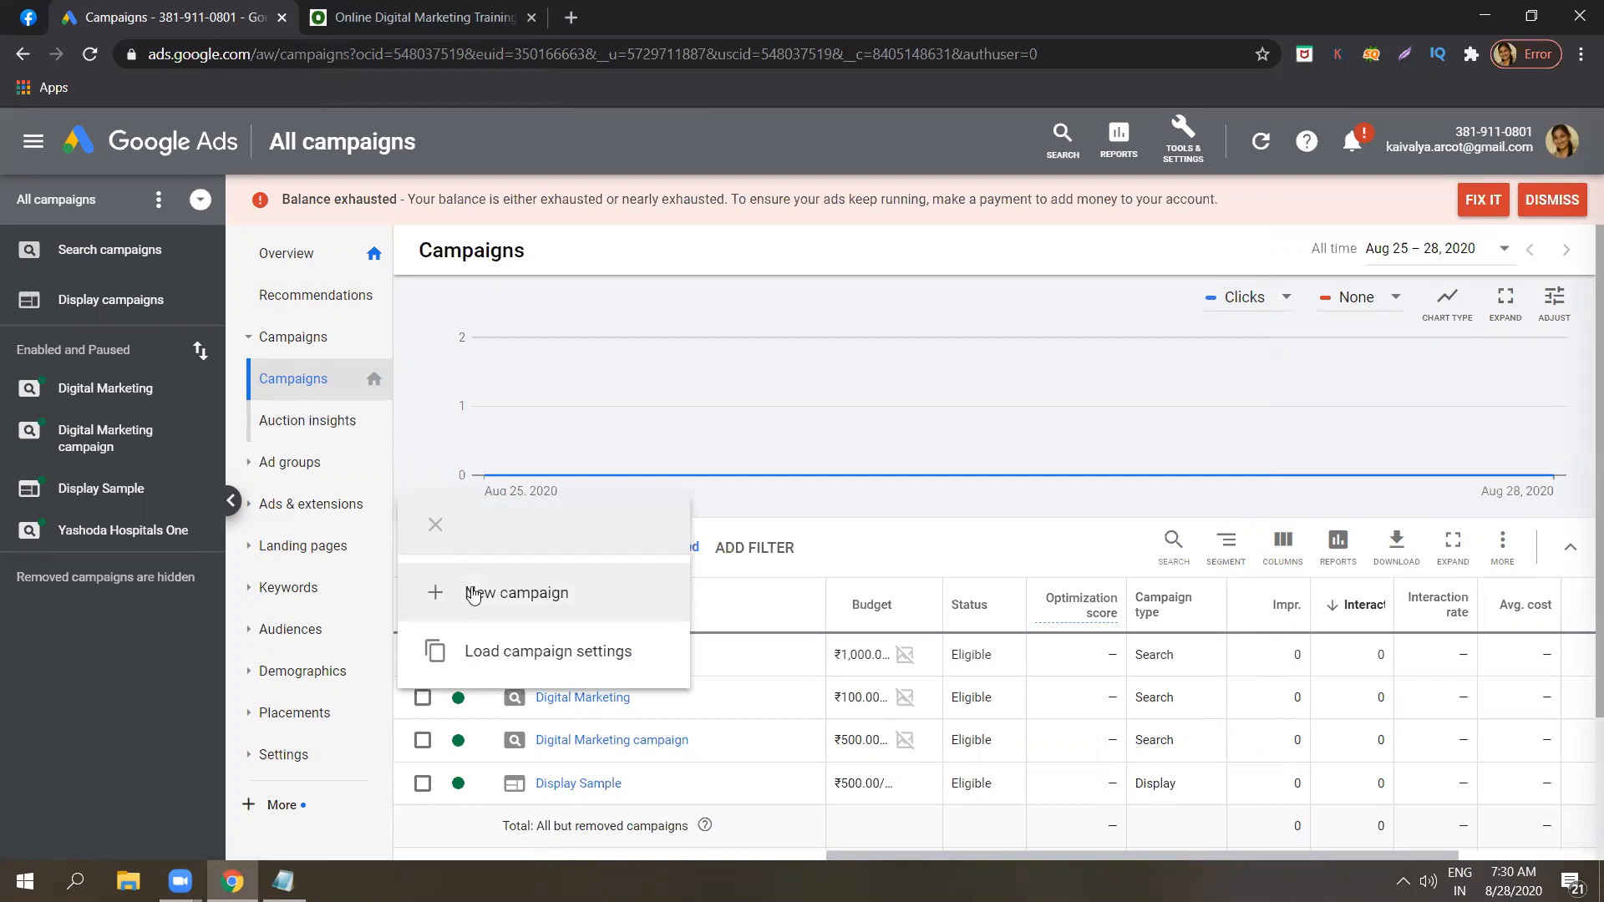
left_click(473, 595)
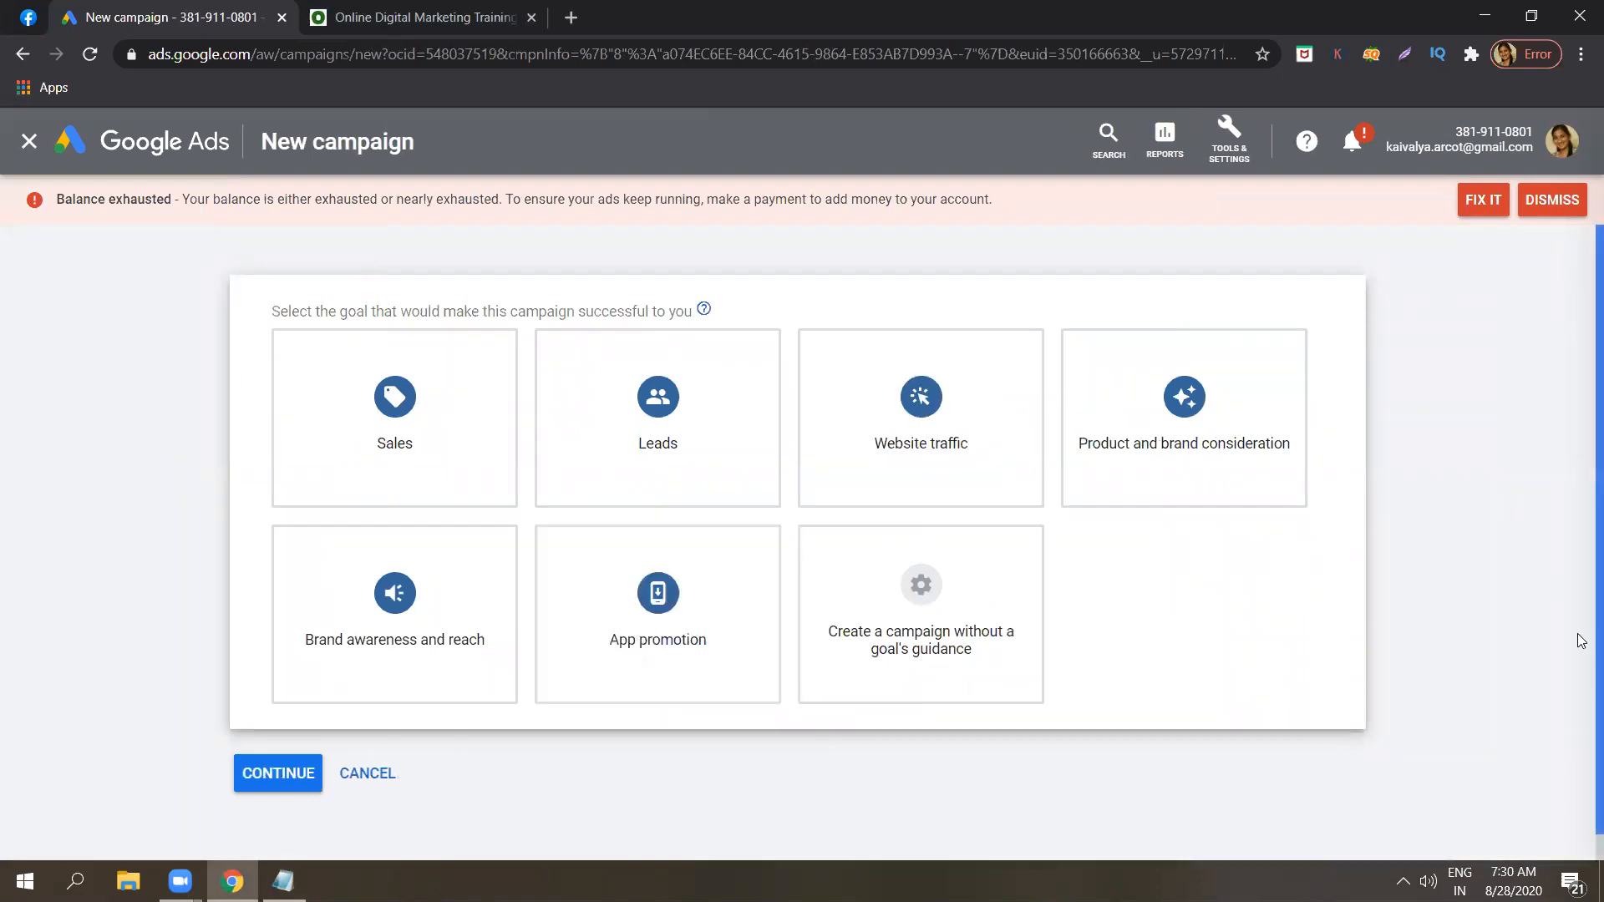
scroll(1581, 659, "down", 1)
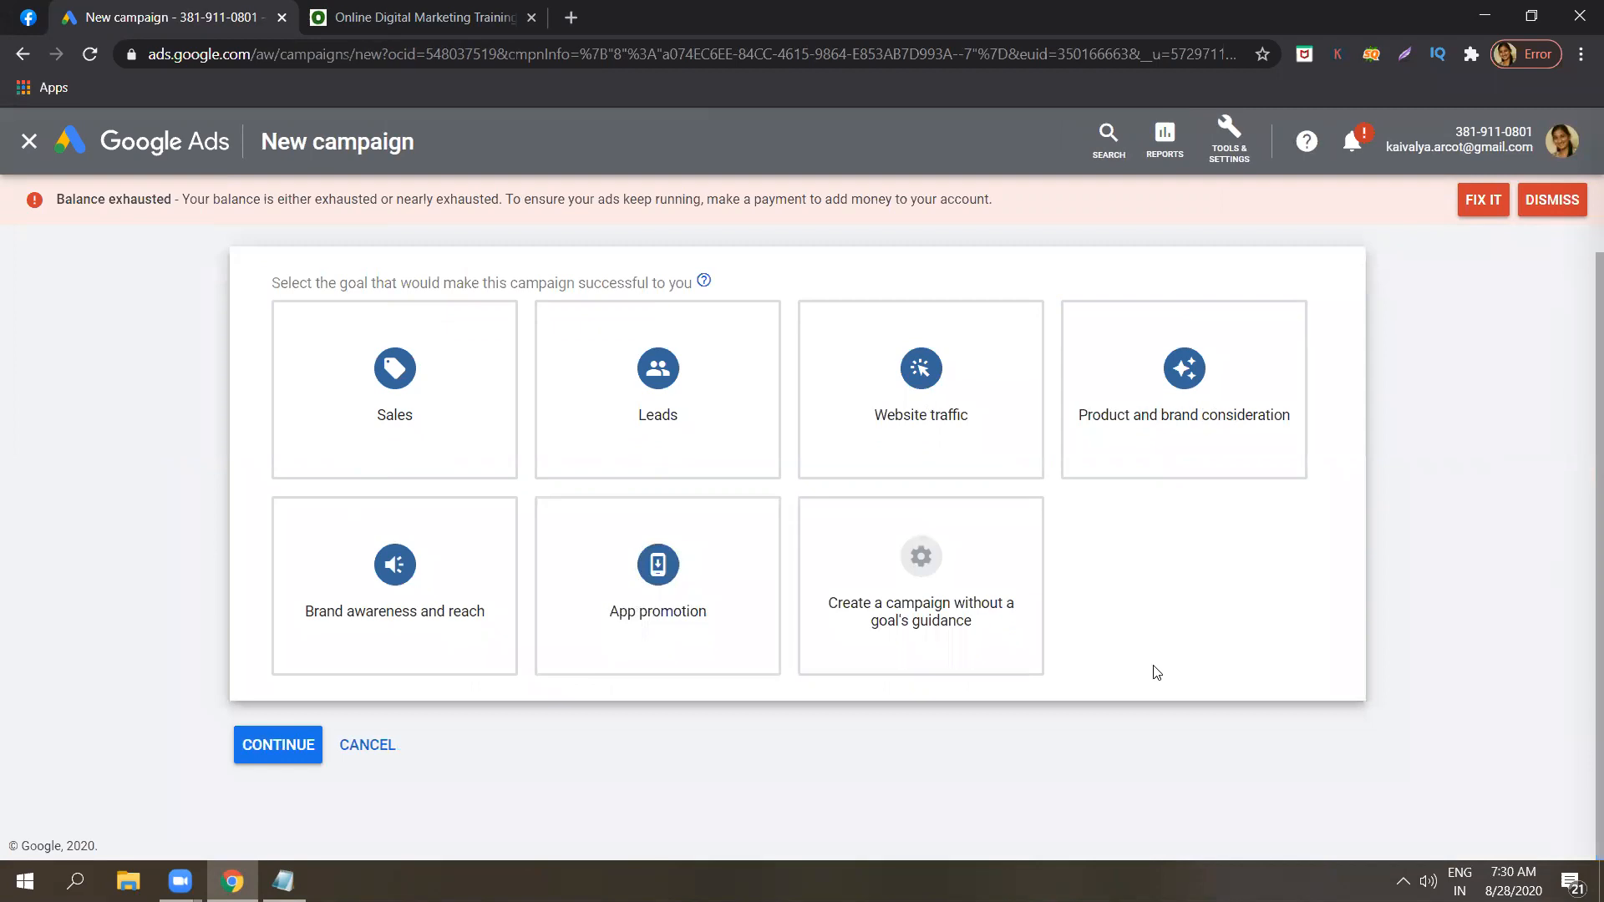
left_click(707, 577)
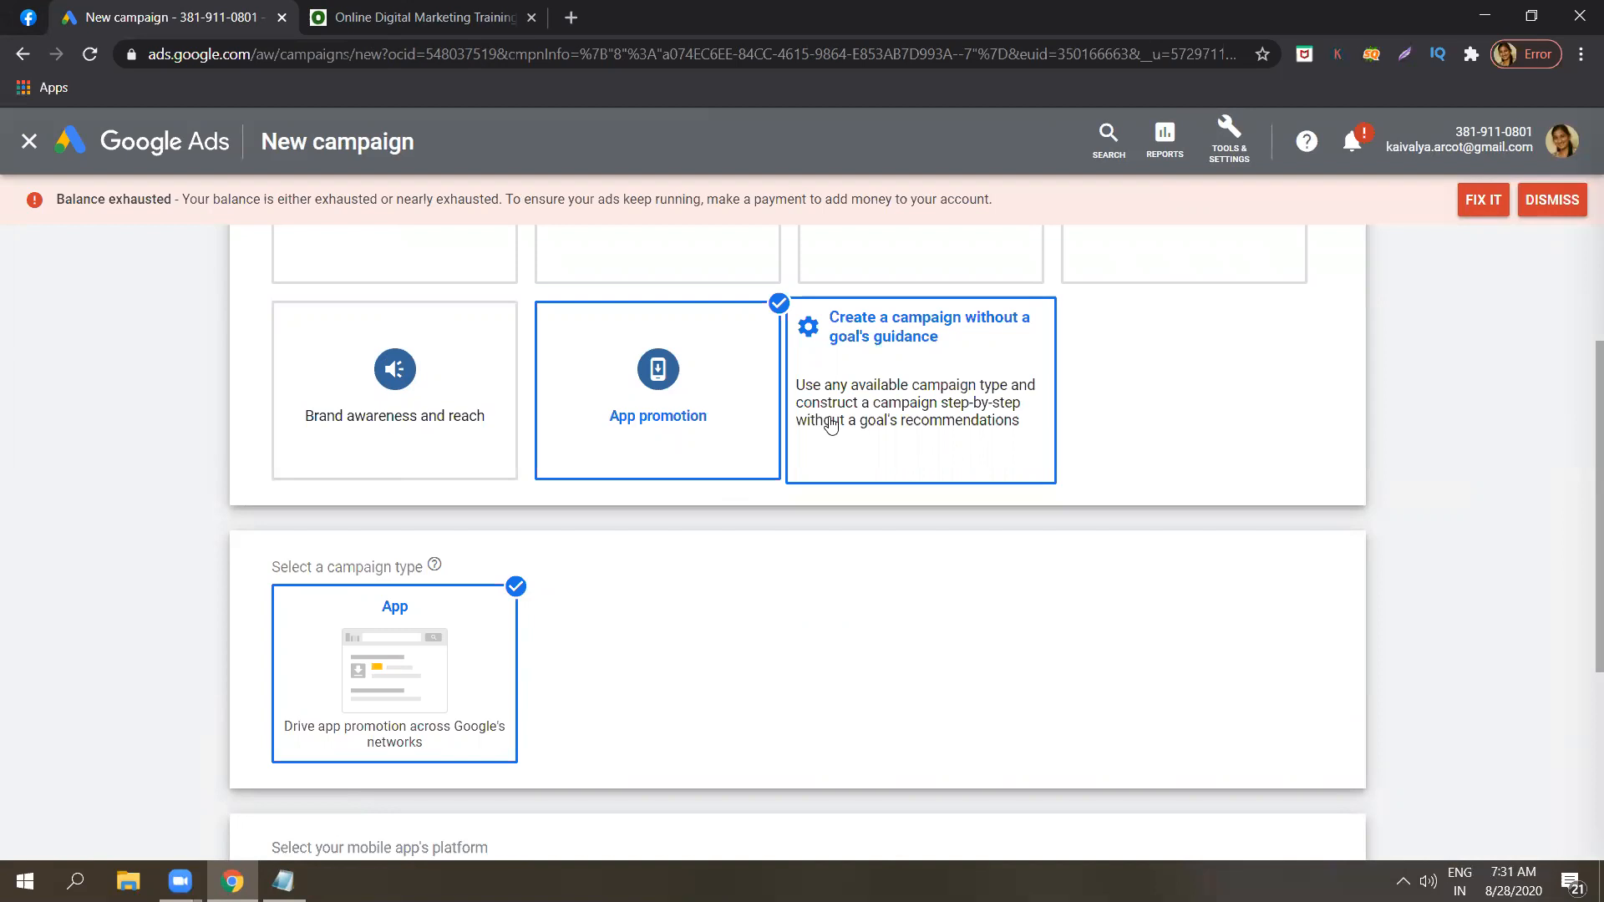
Change the goal to Create a campaign without a goal's guidance and choose the App campaign type.
left_click(921, 415)
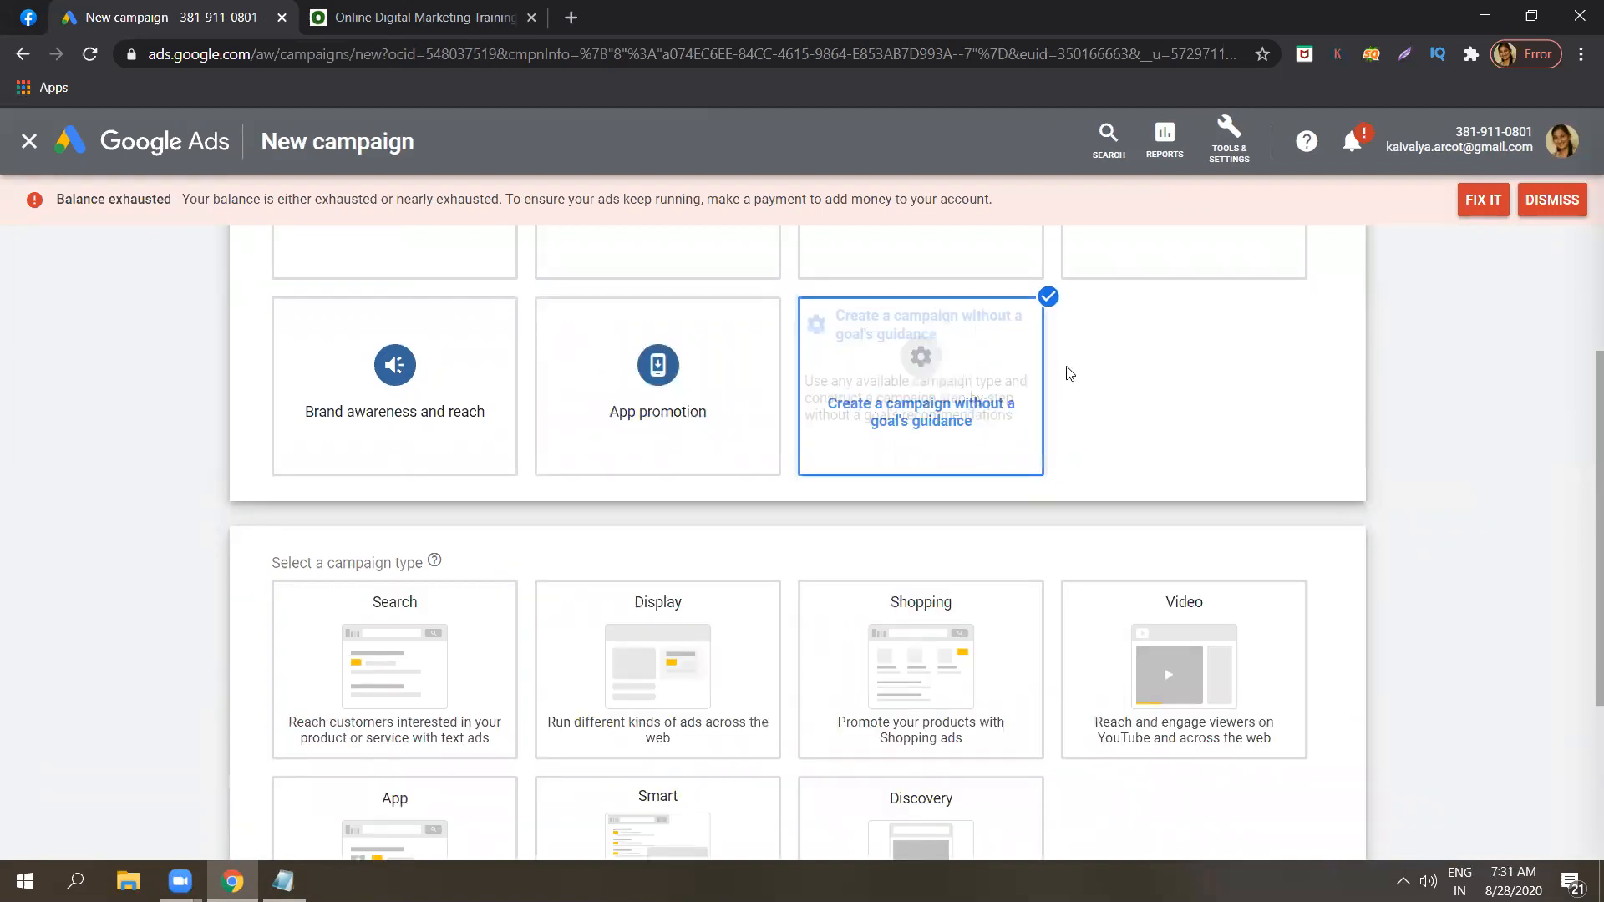
scroll(1581, 585, "down", 1)
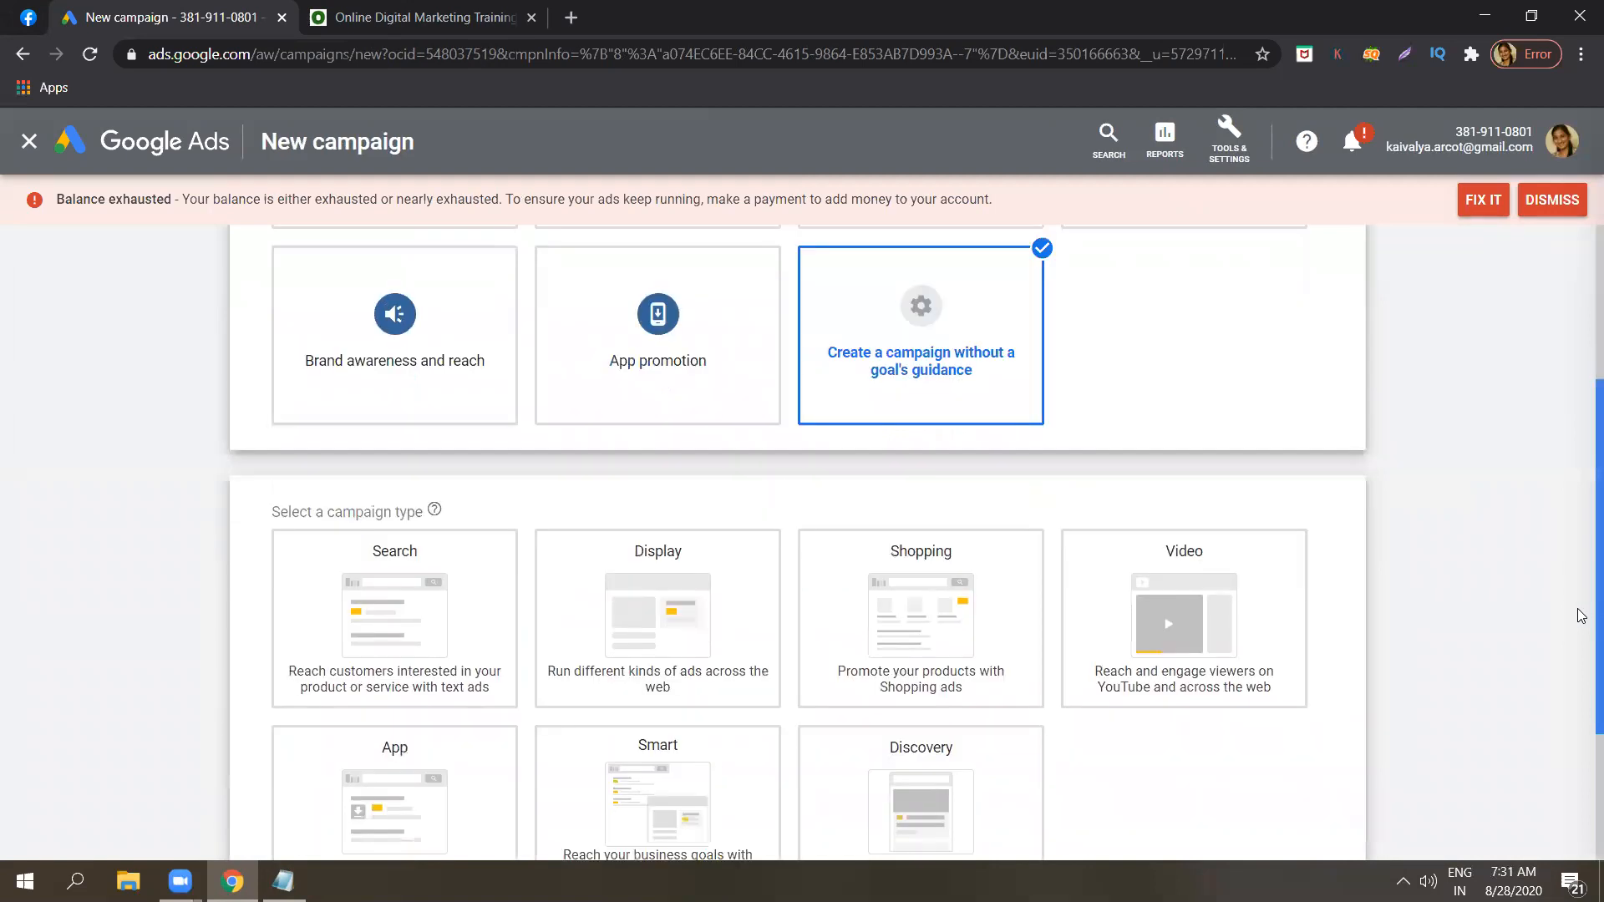
scroll(1581, 587, "down", 1)
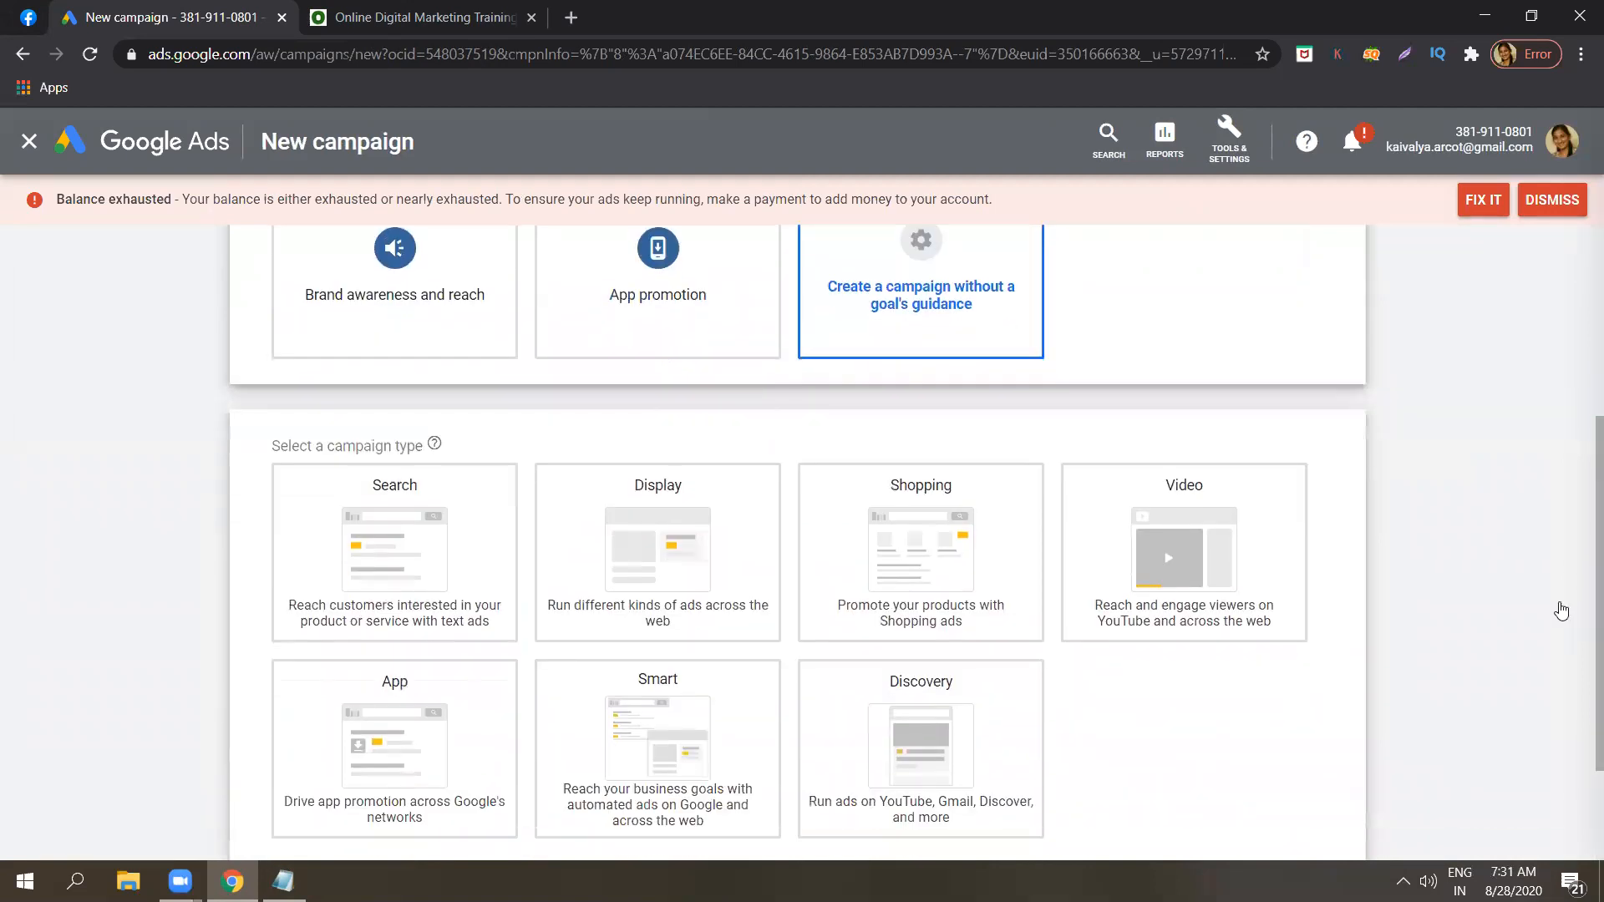
left_click(444, 716)
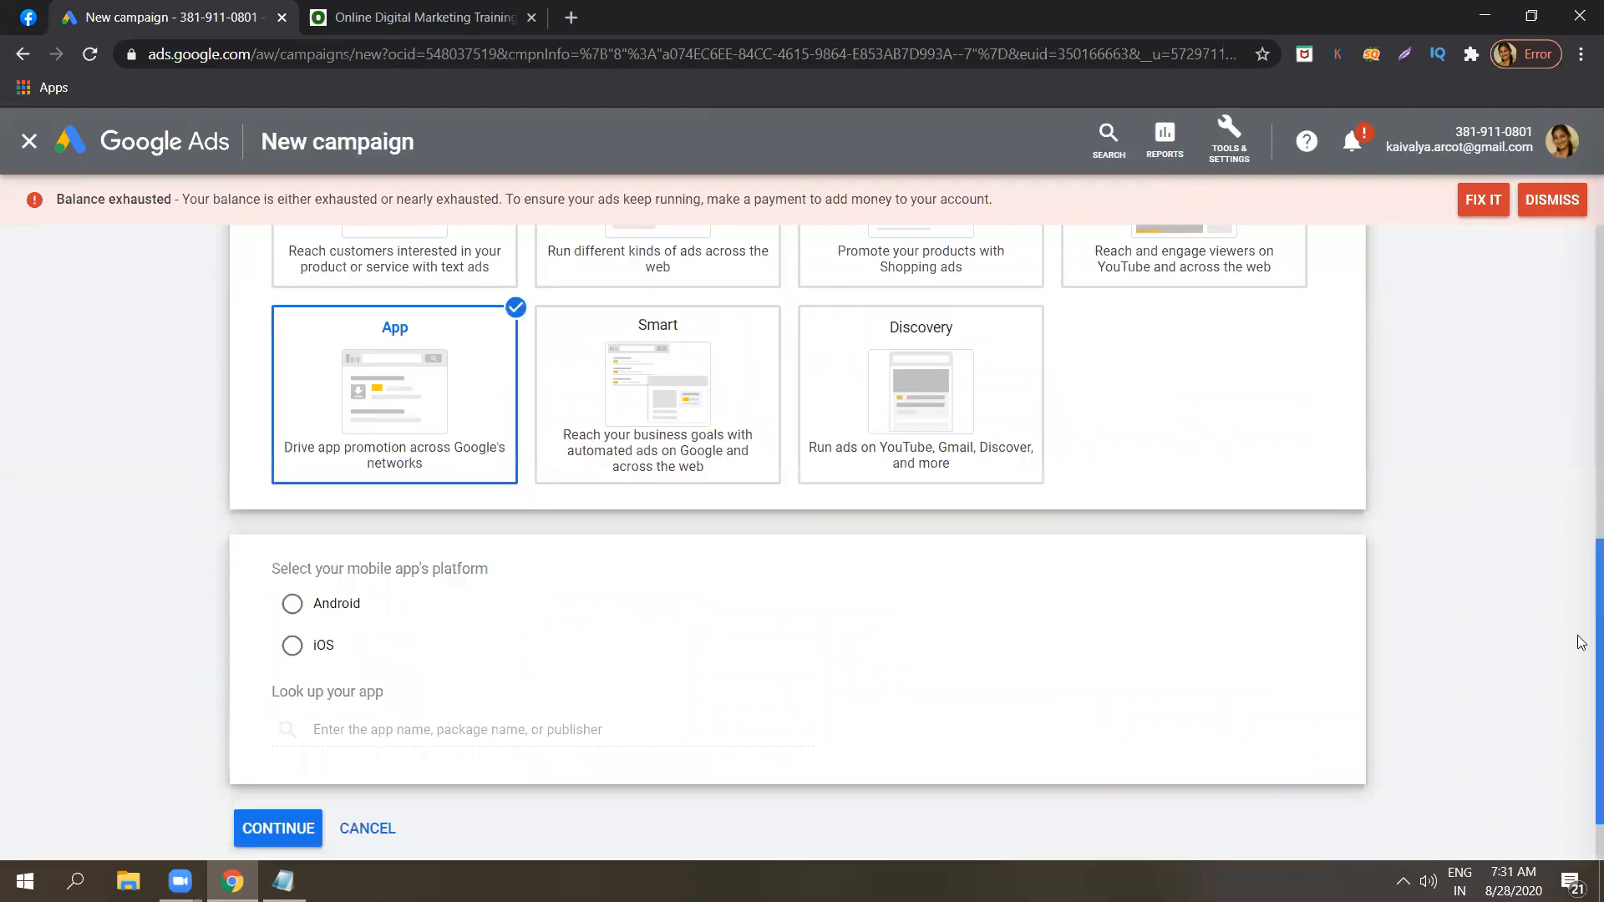
Set the mobile app's platform to Android for the App campaign.
scroll(1581, 585, "up", 1)
scroll(1581, 465, "up", 6)
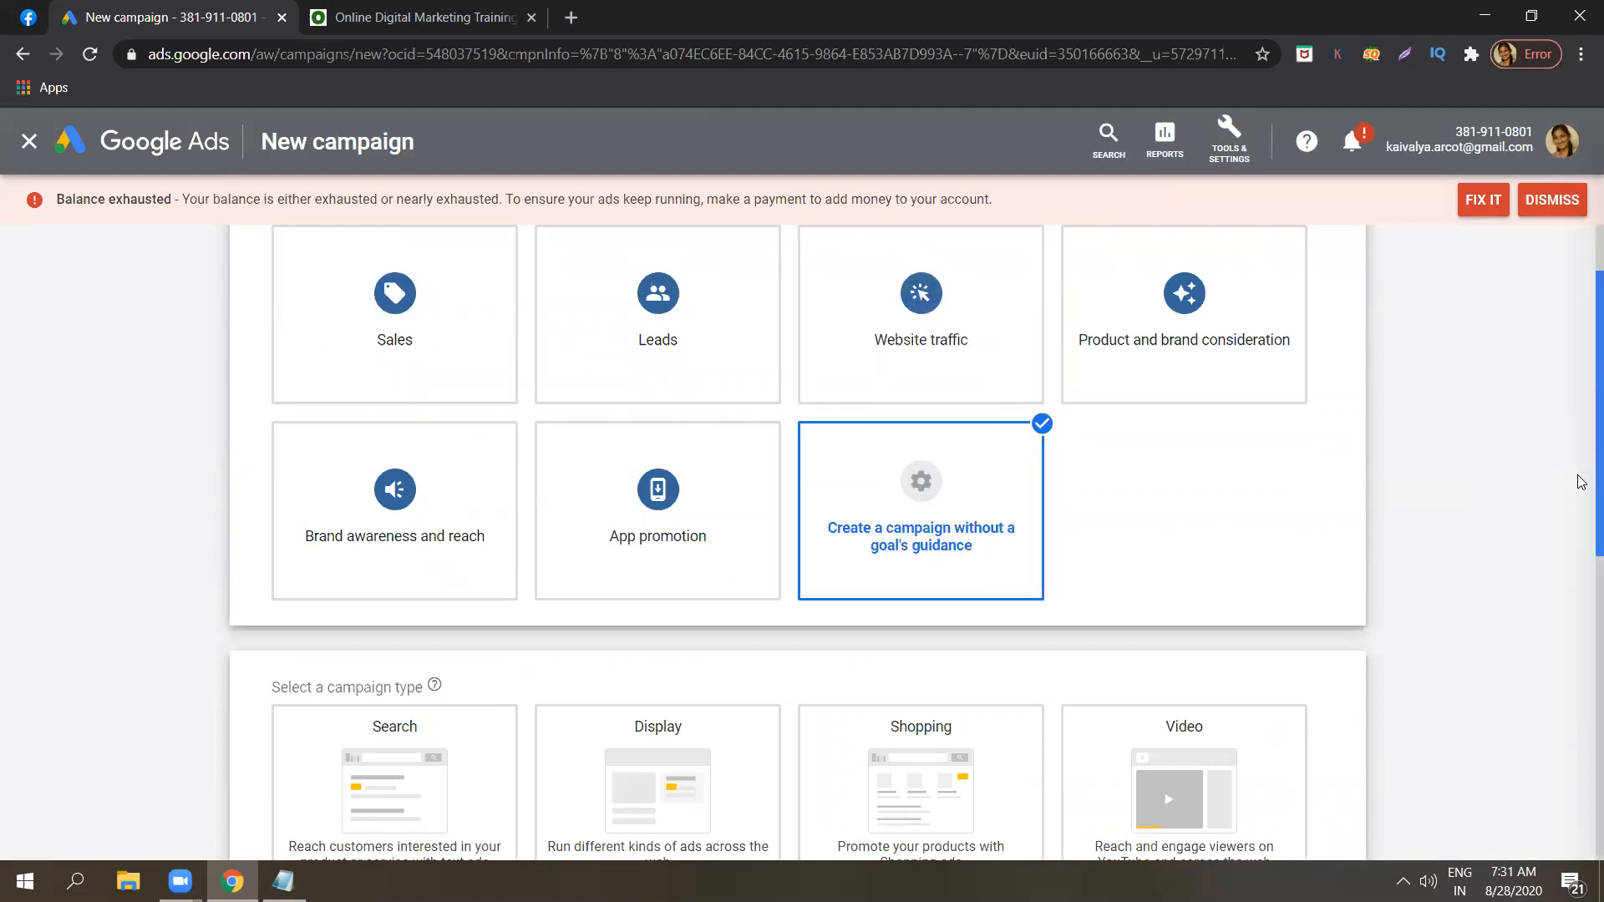
scroll(1581, 543, "down", 3)
scroll(1581, 668, "down", 4)
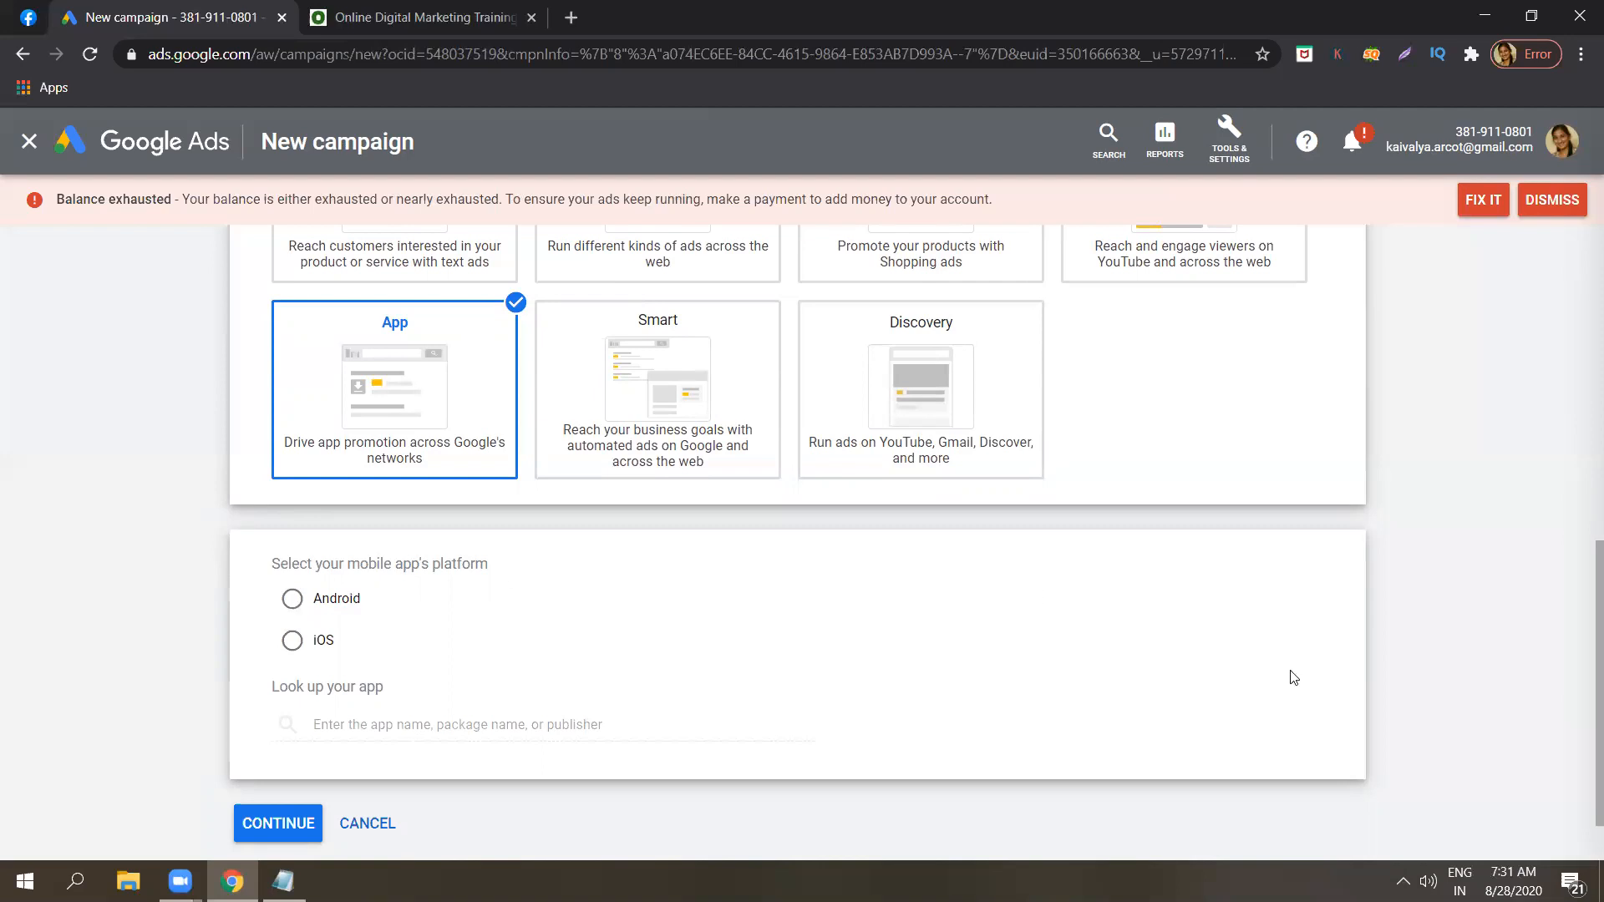
scroll(1581, 635, "down", 1)
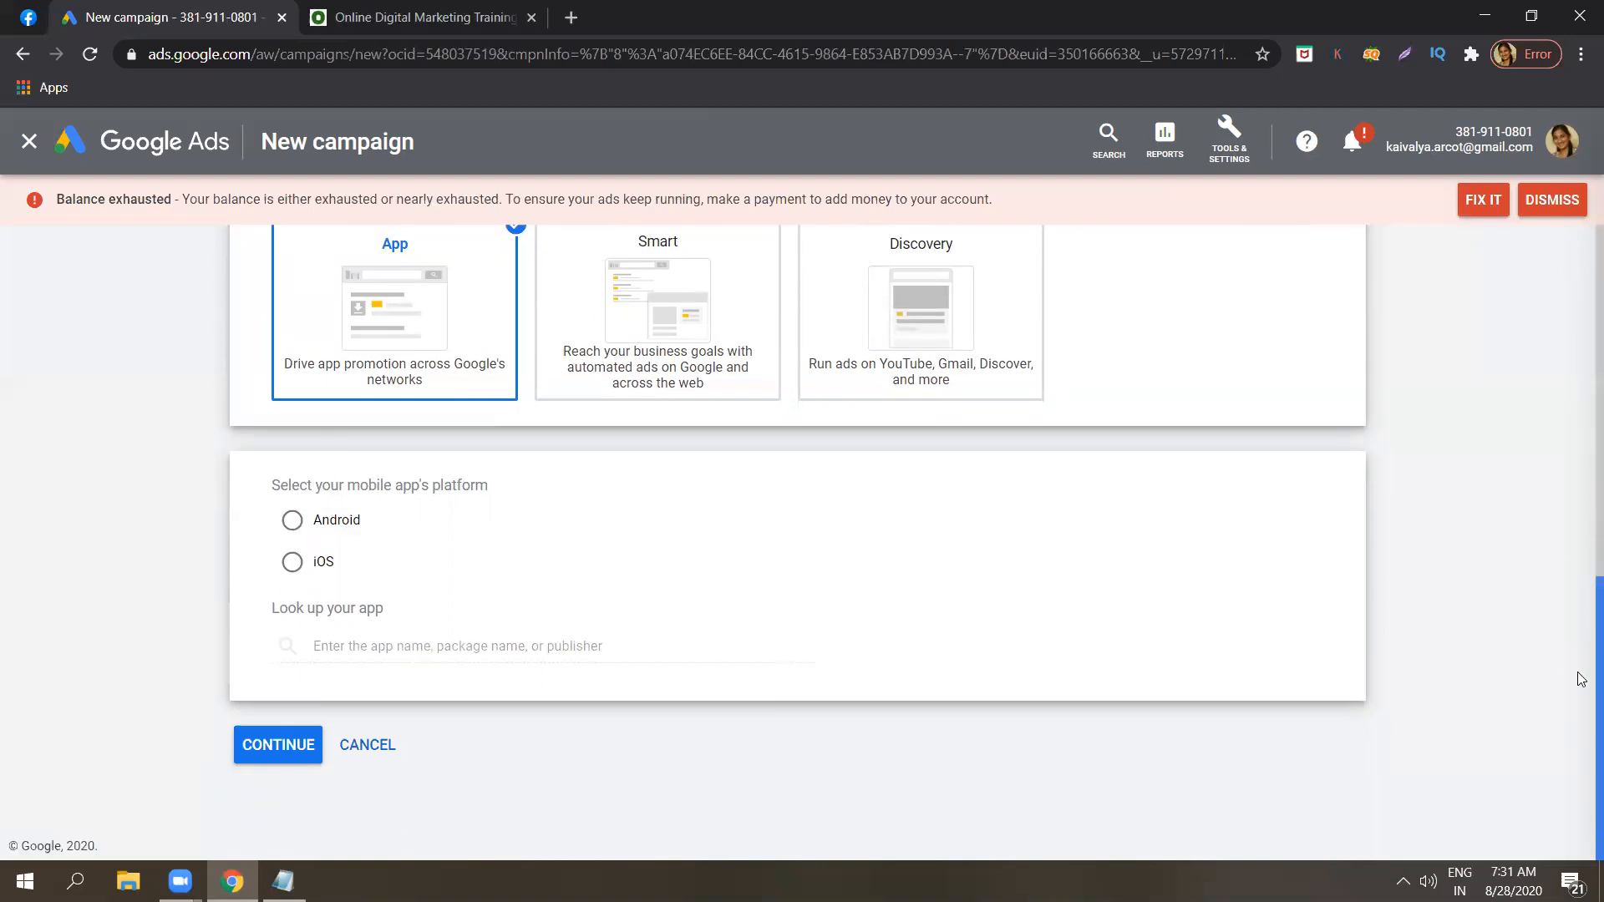
left_click(325, 524)
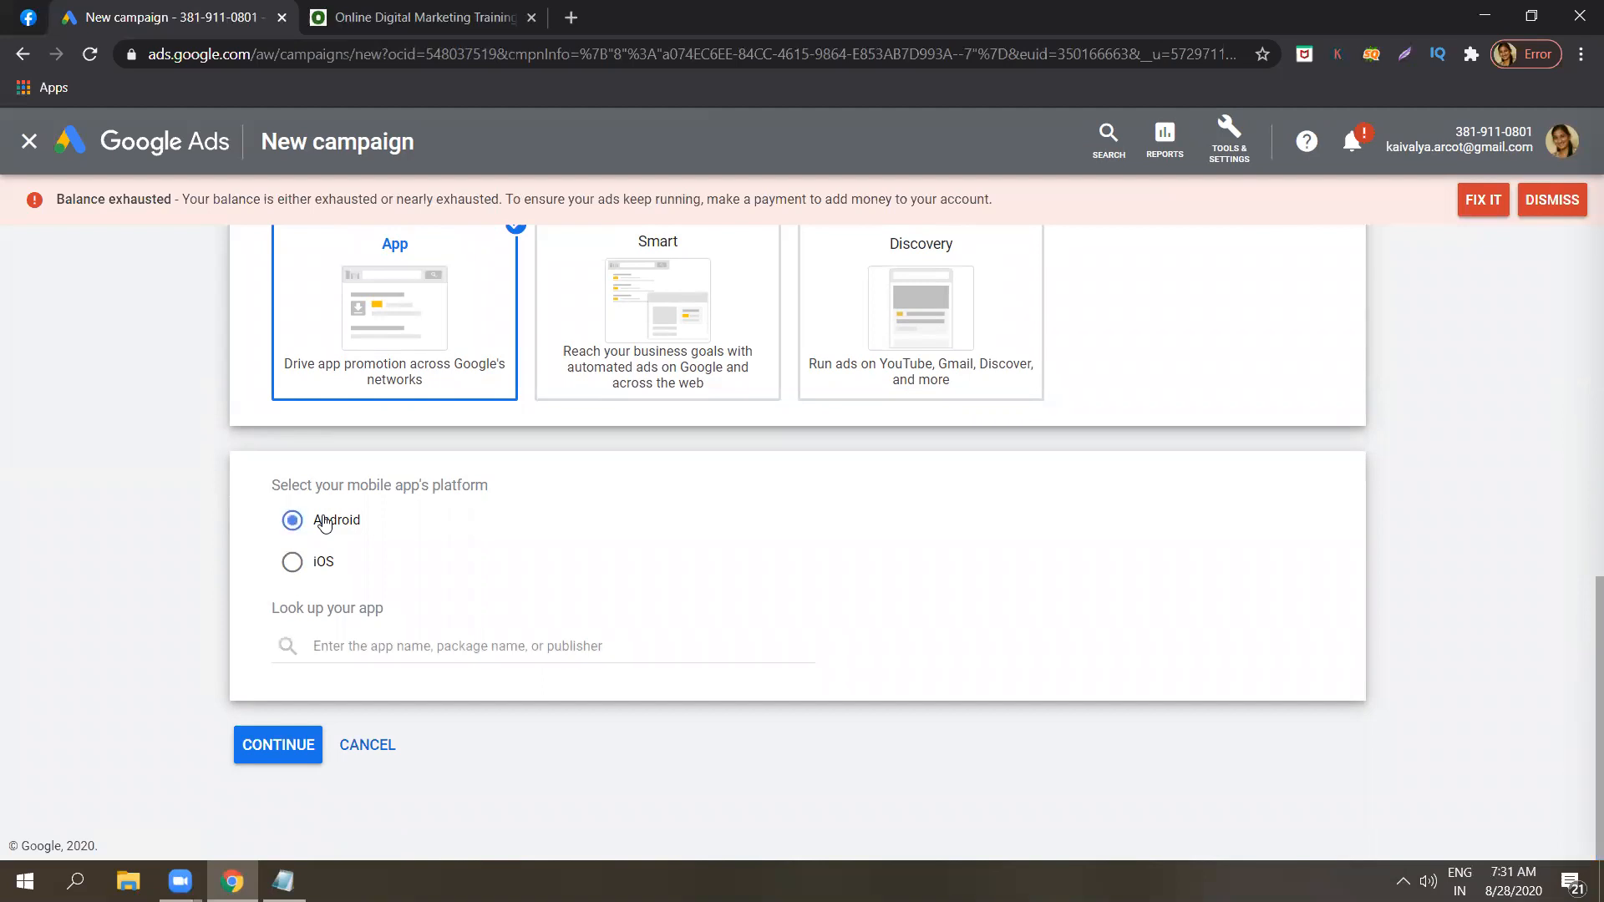
Look up Android apps matching "digital marketing" for the campaign.
left_click(404, 643)
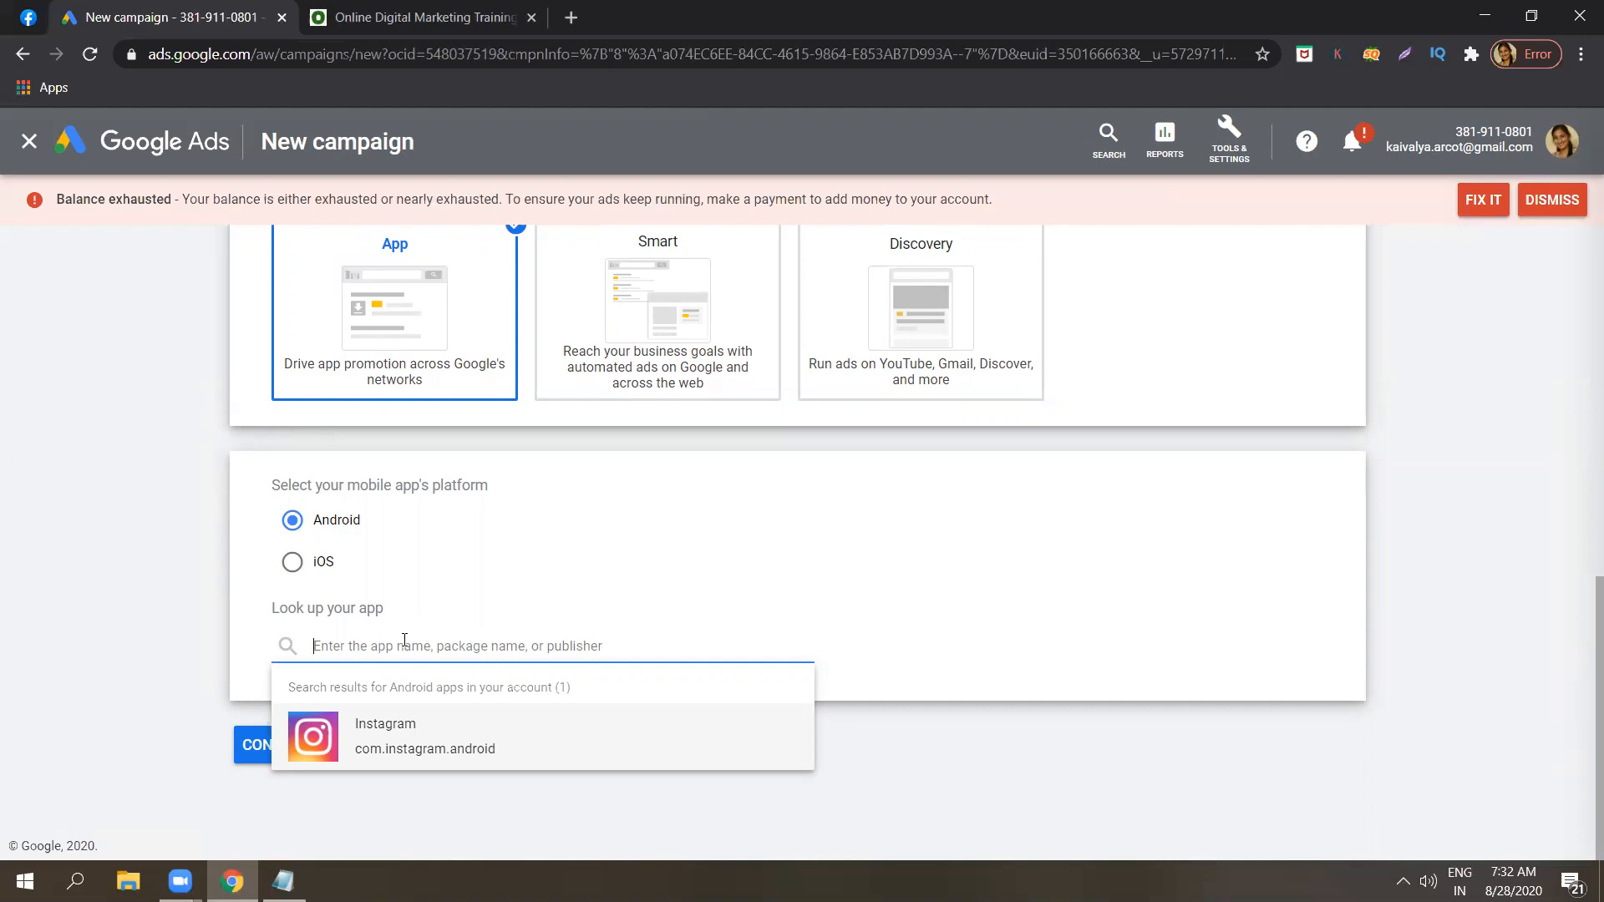
type("d")
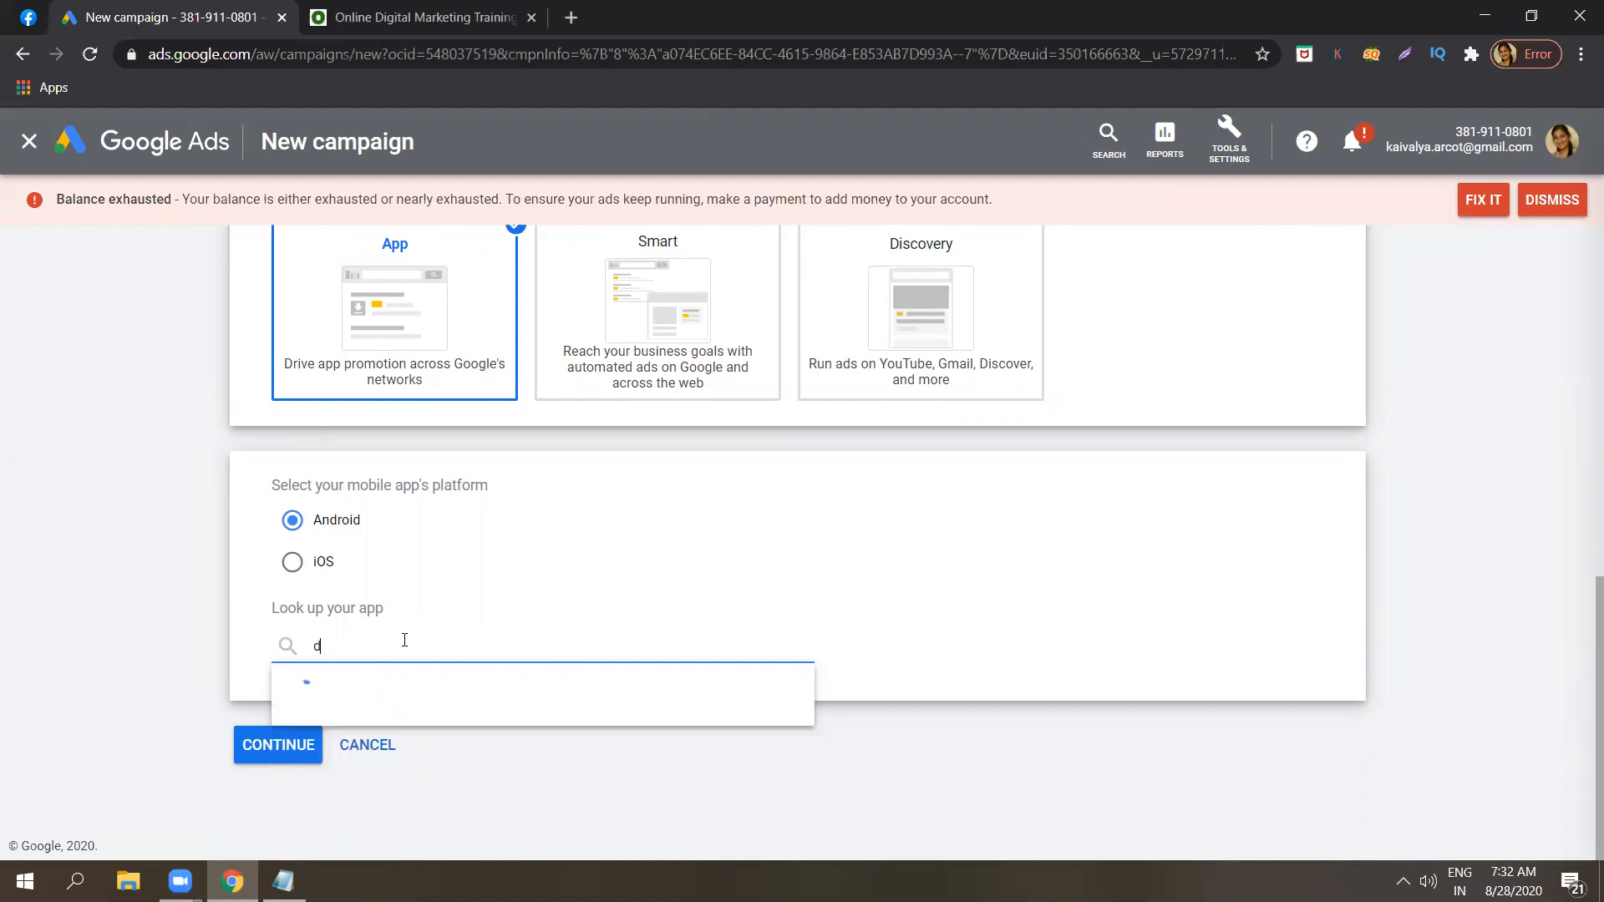
key("BackSpace")
type("digital mar")
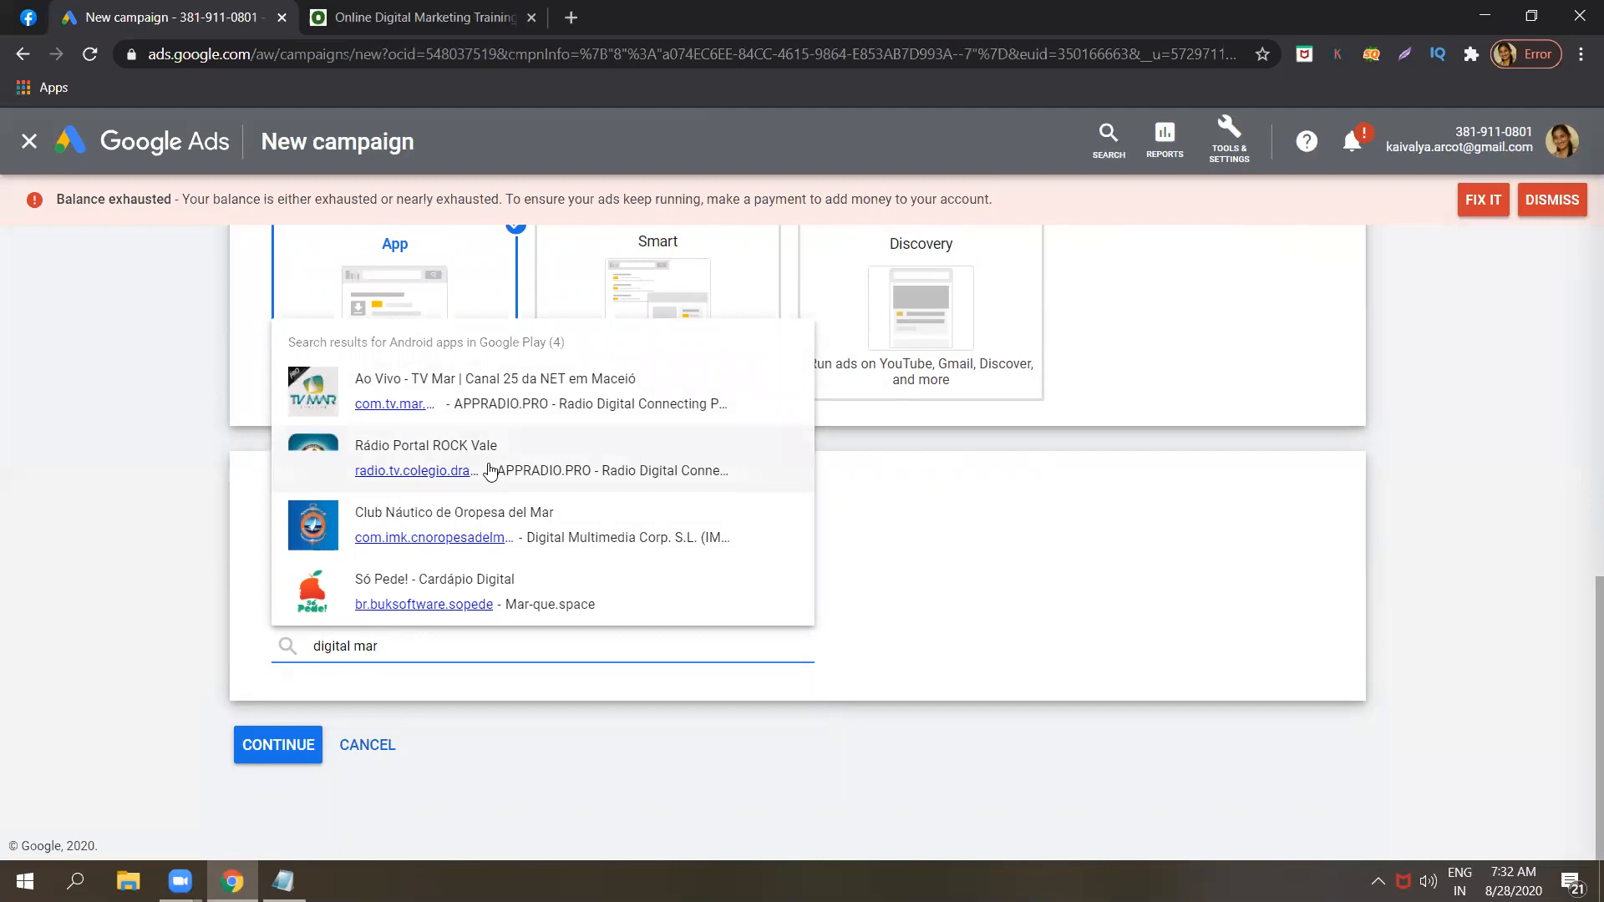
type("keting")
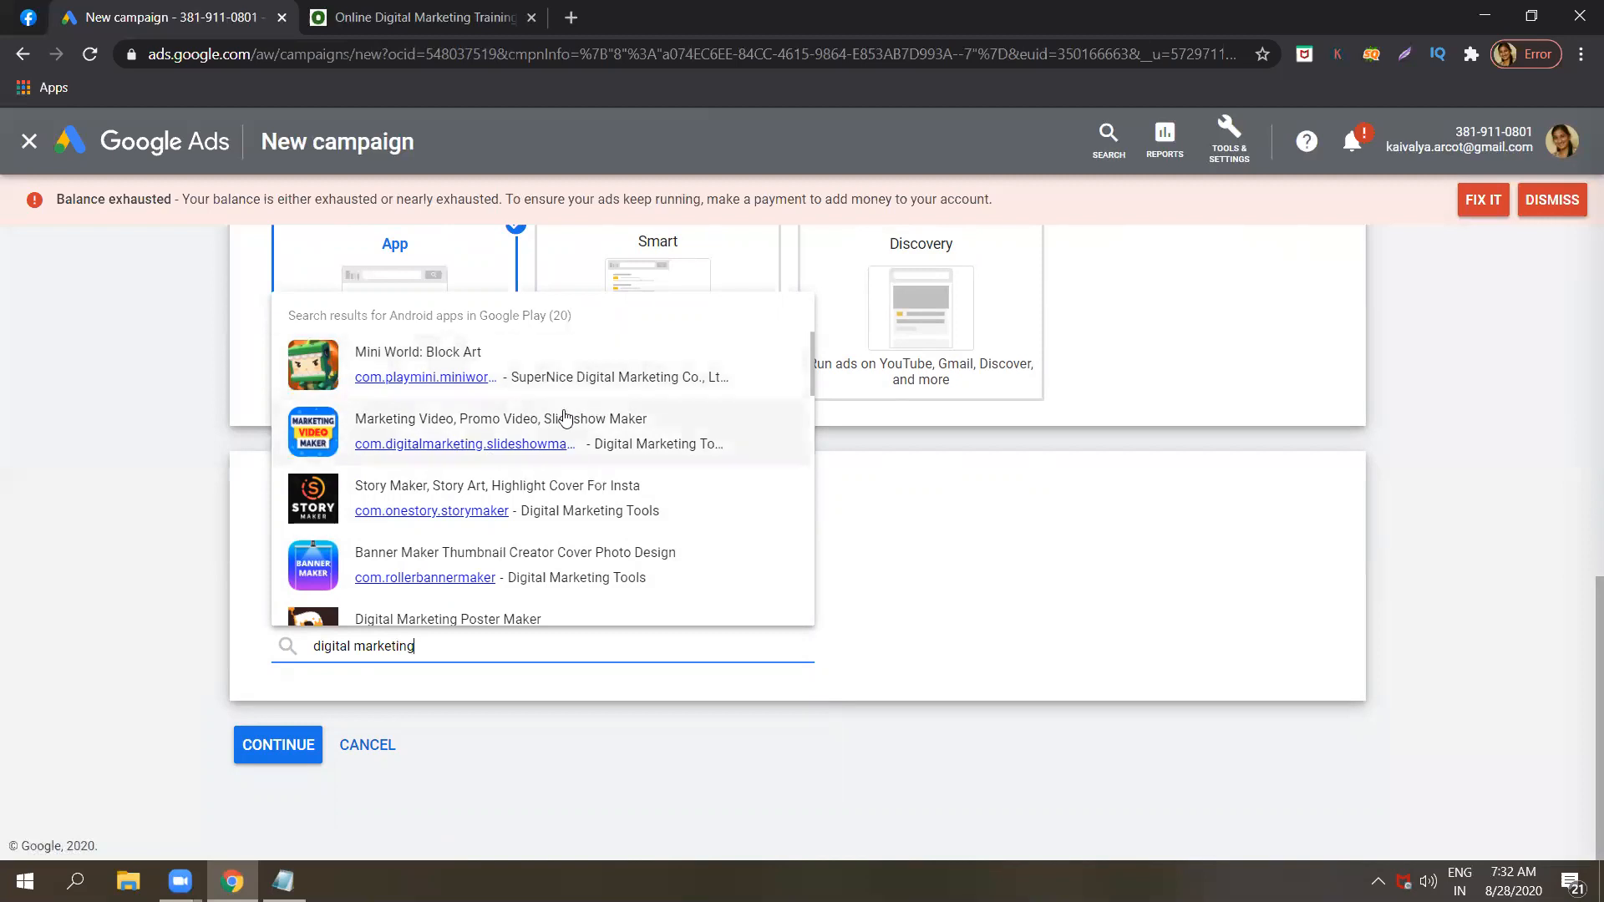
Select the Digital Marketing Poster Maker app and continue to the campaign settings.
scroll(813, 395, "down", 2)
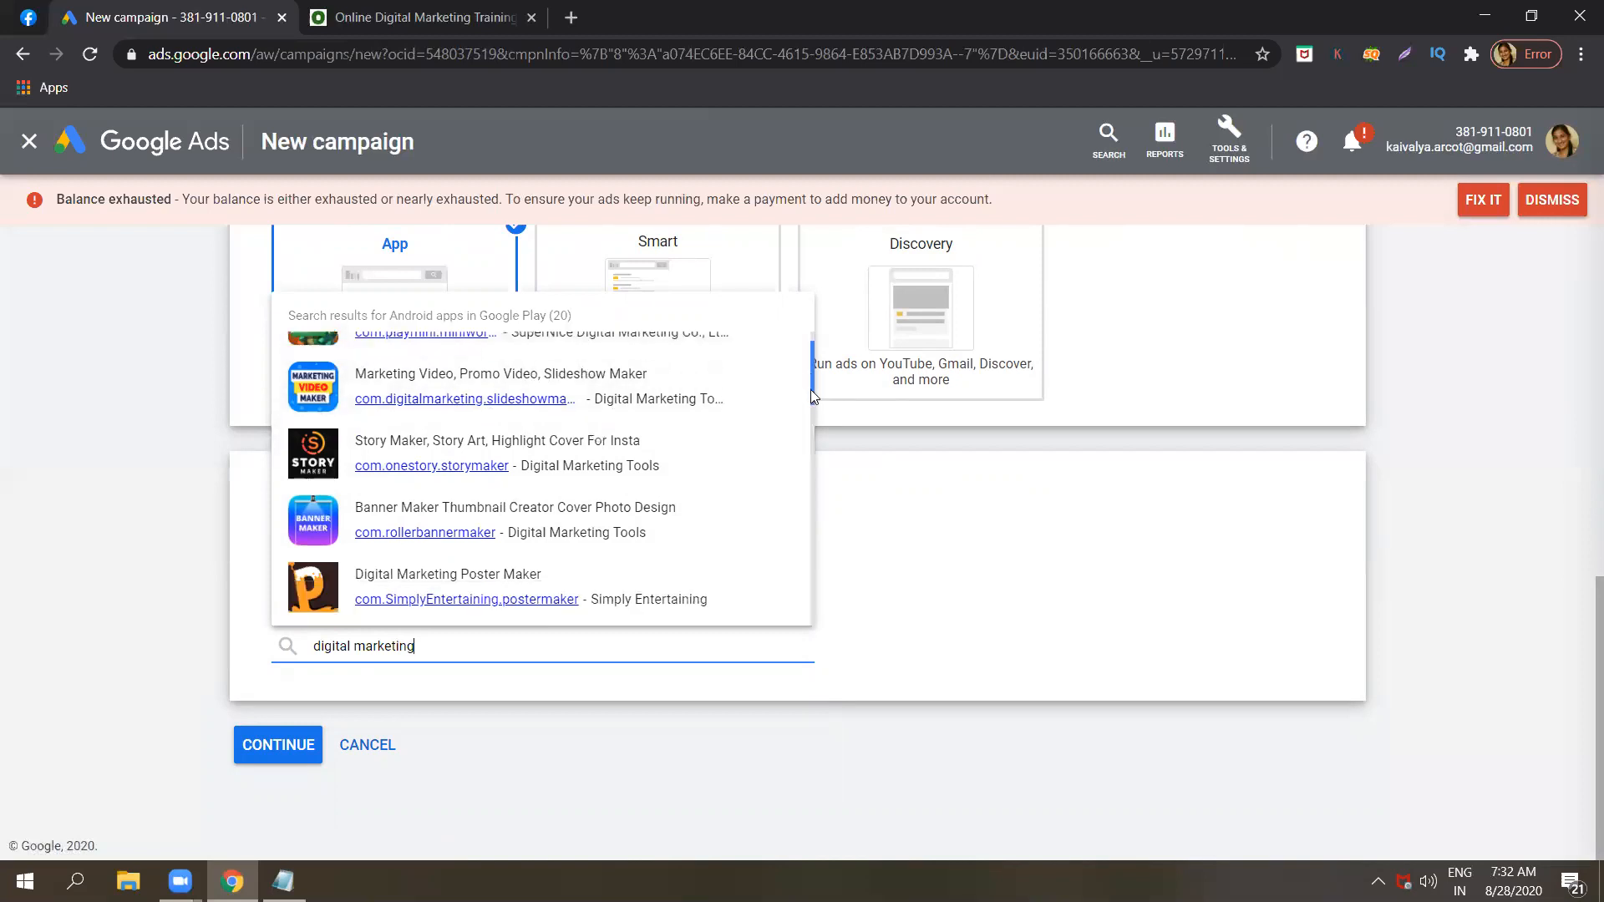
scroll(813, 395, "down", 3)
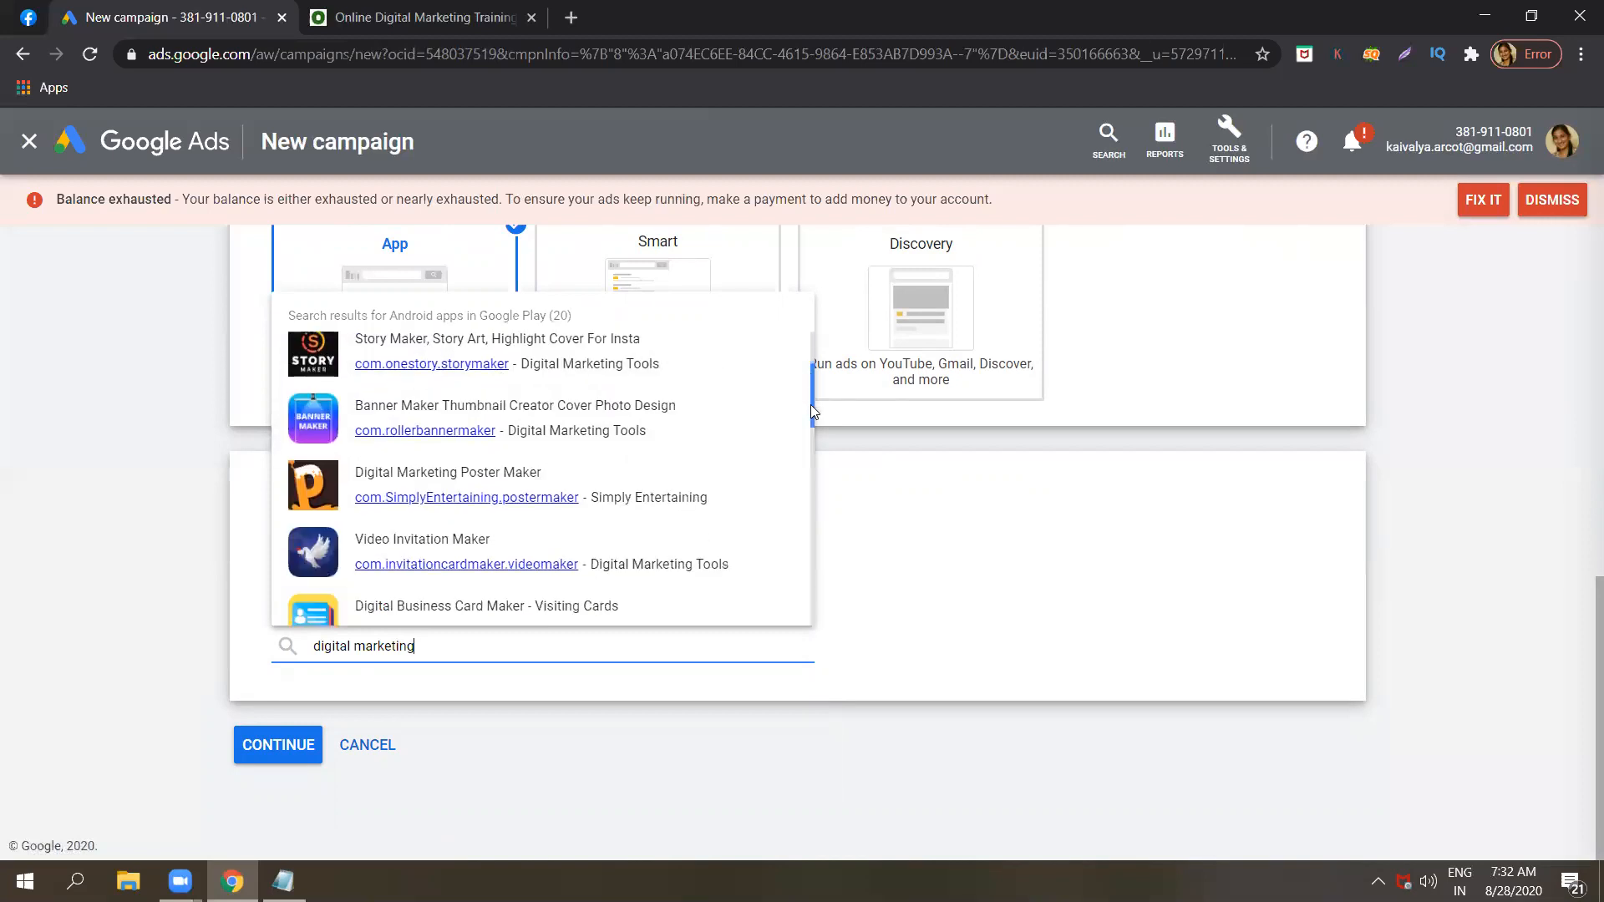
left_click(607, 472)
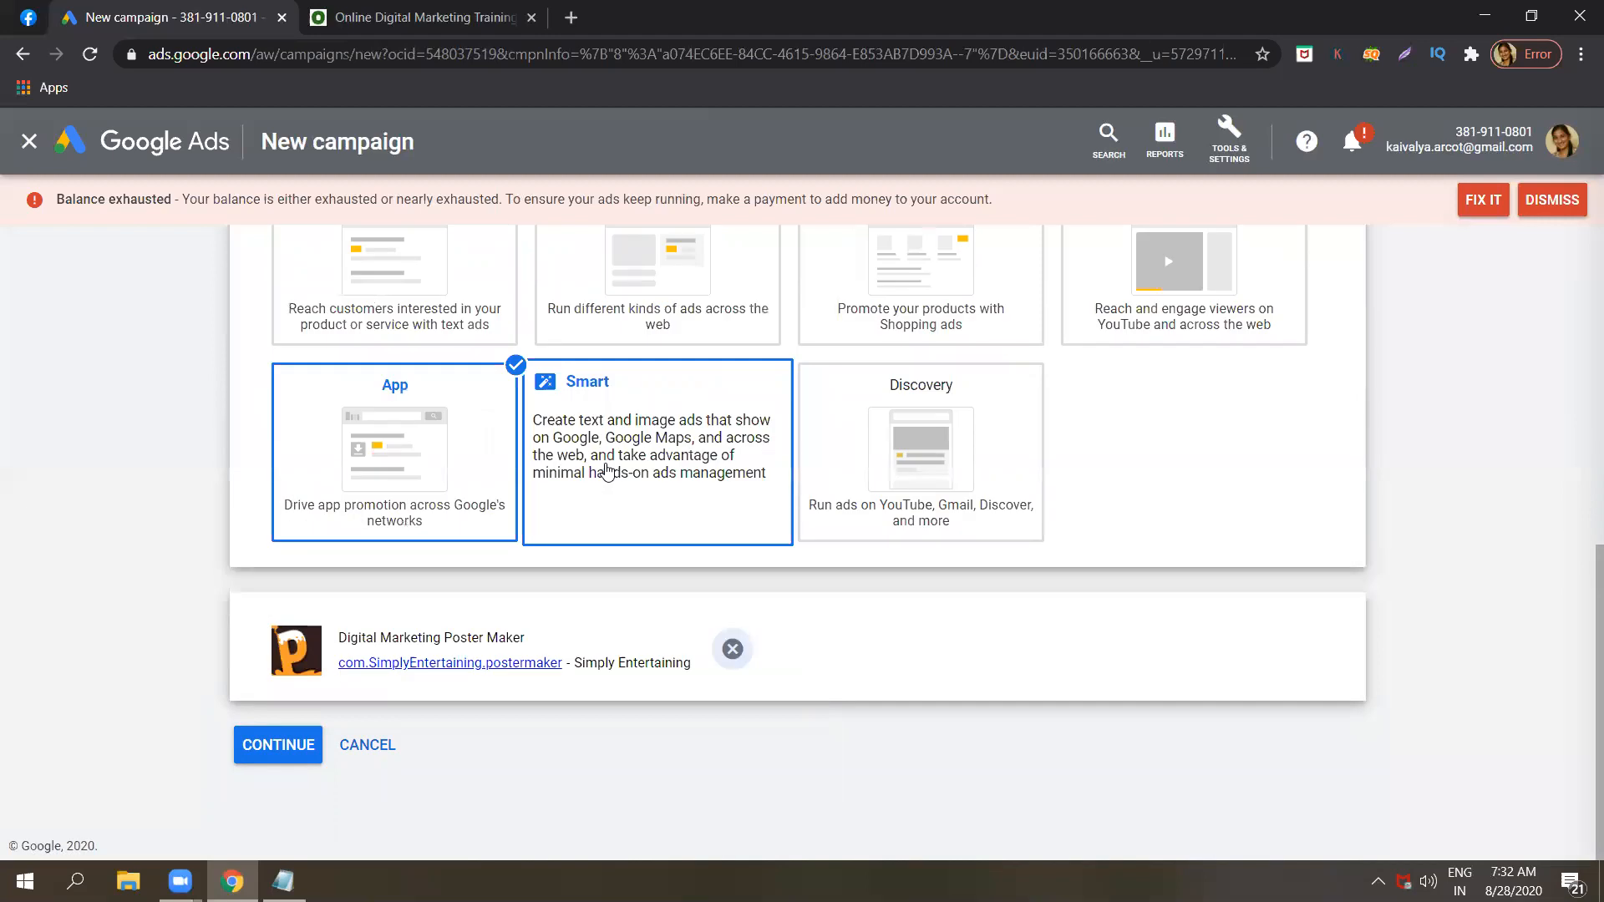
left_click(256, 746)
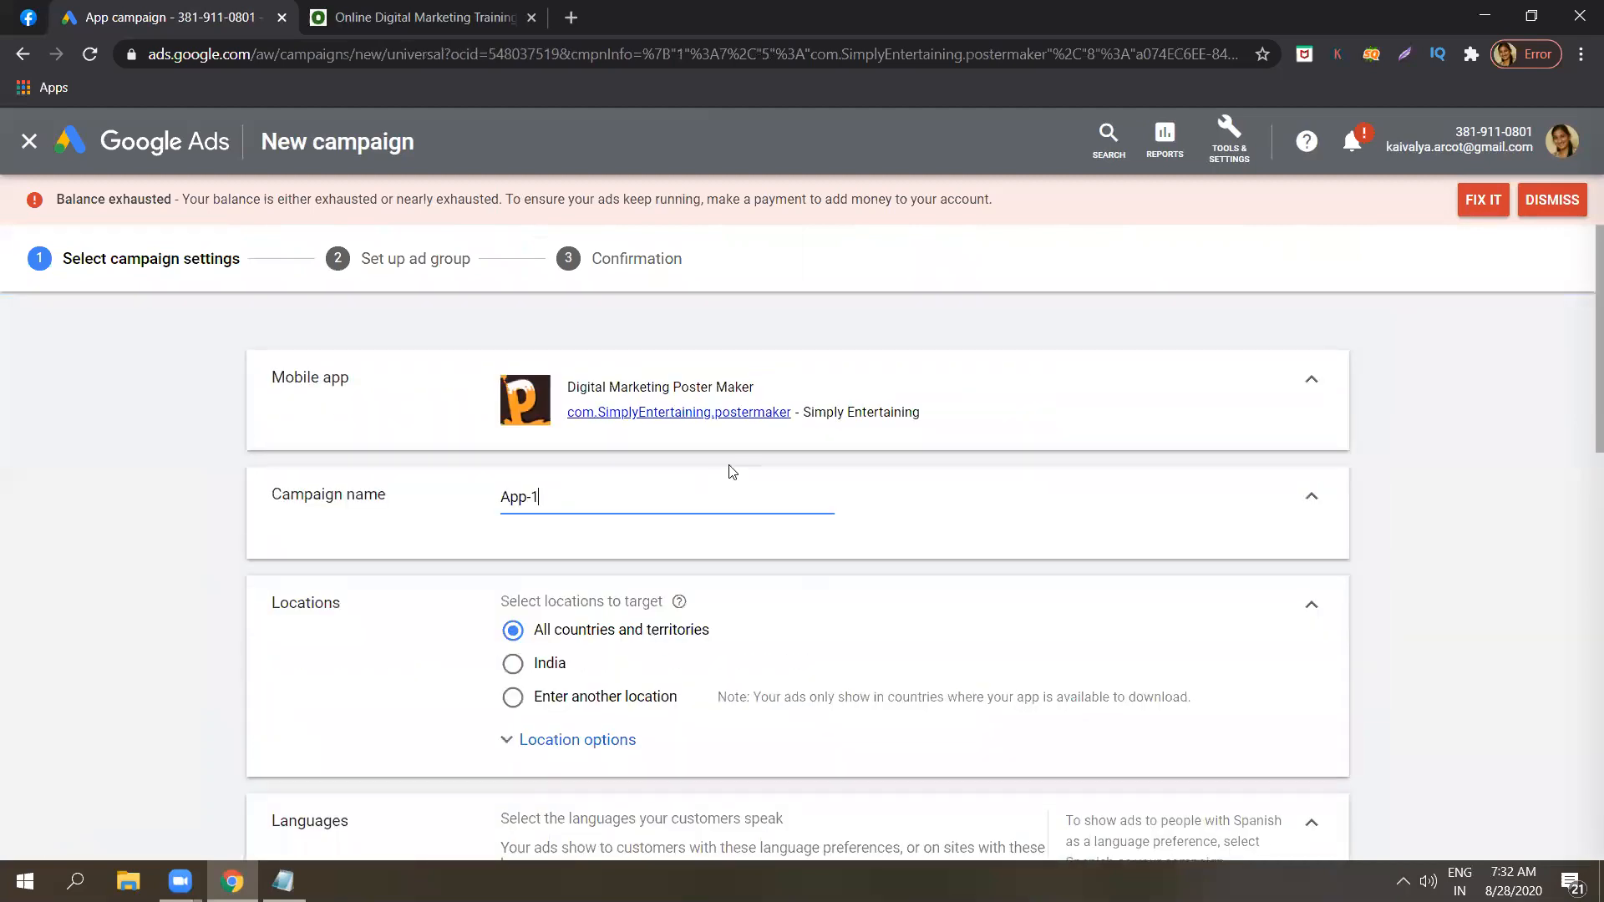
Replace the default campaign name with "Mobile app ad sample".
left_click(637, 494)
key("shift+Left")
key("shift+Home")
key("BackSpace")
key("Caps_Lock")
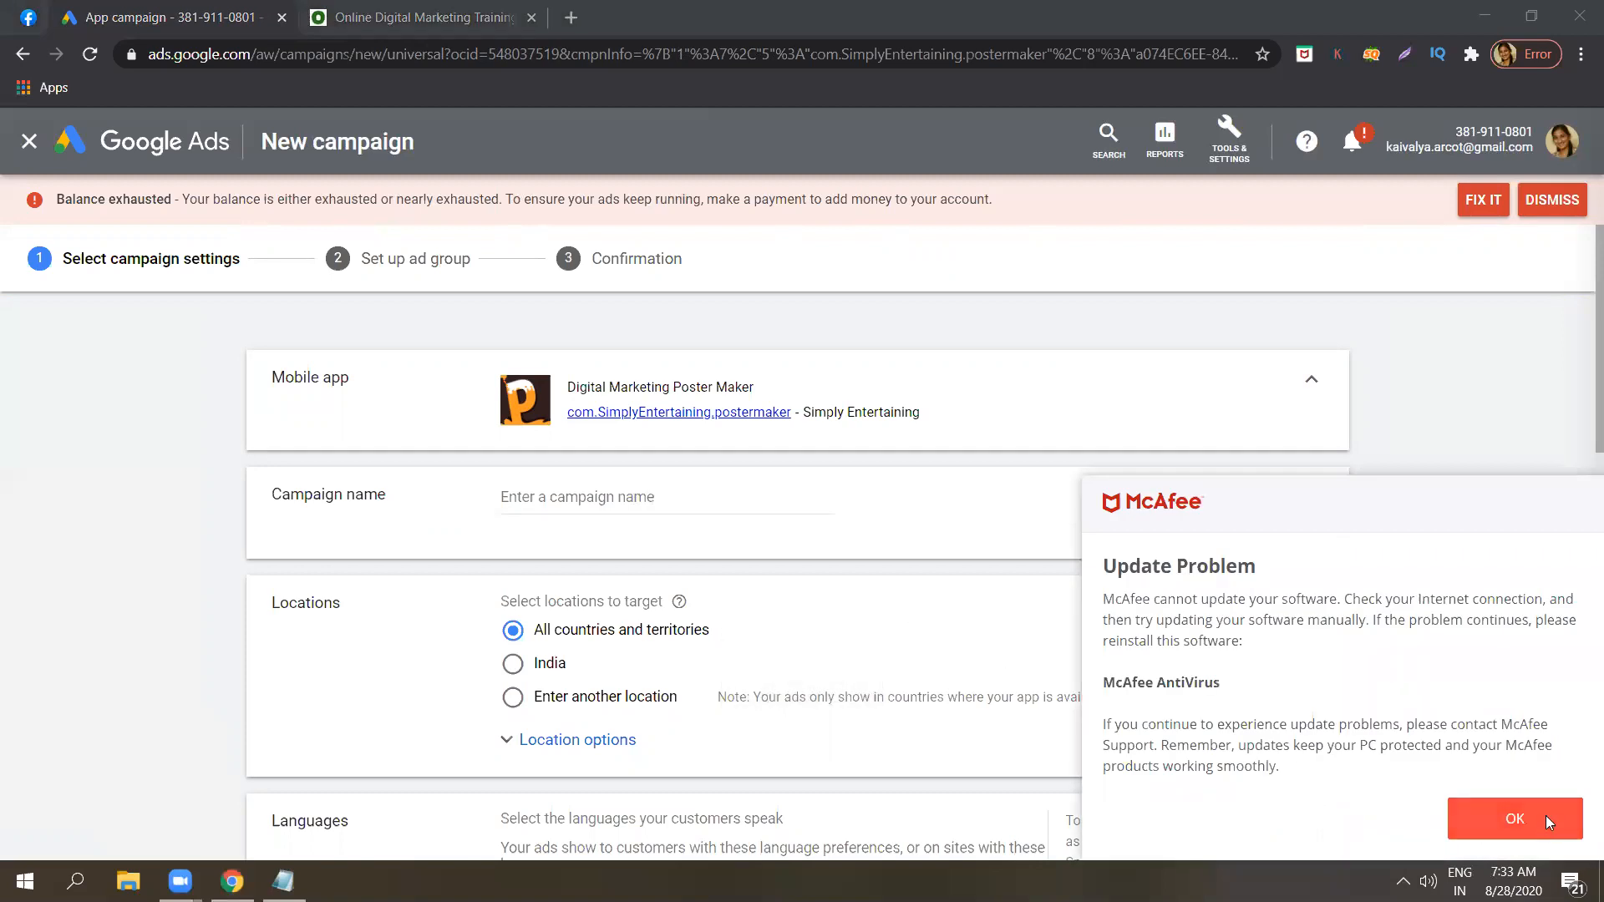
left_click(783, 495)
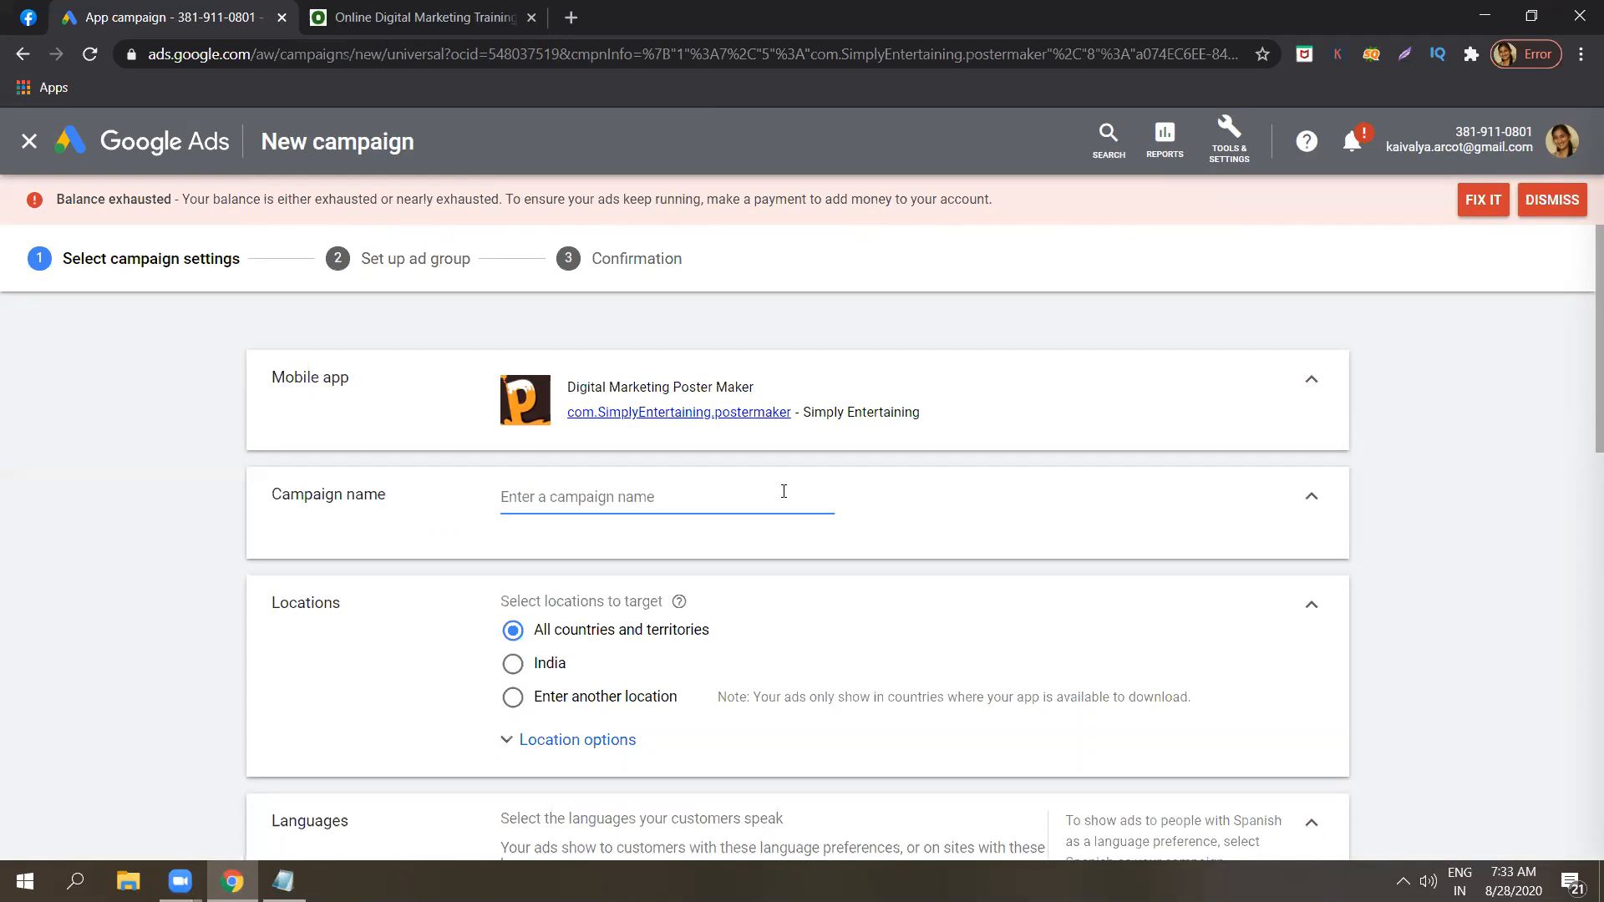
type("M")
key("Caps_Lock")
type("obil")
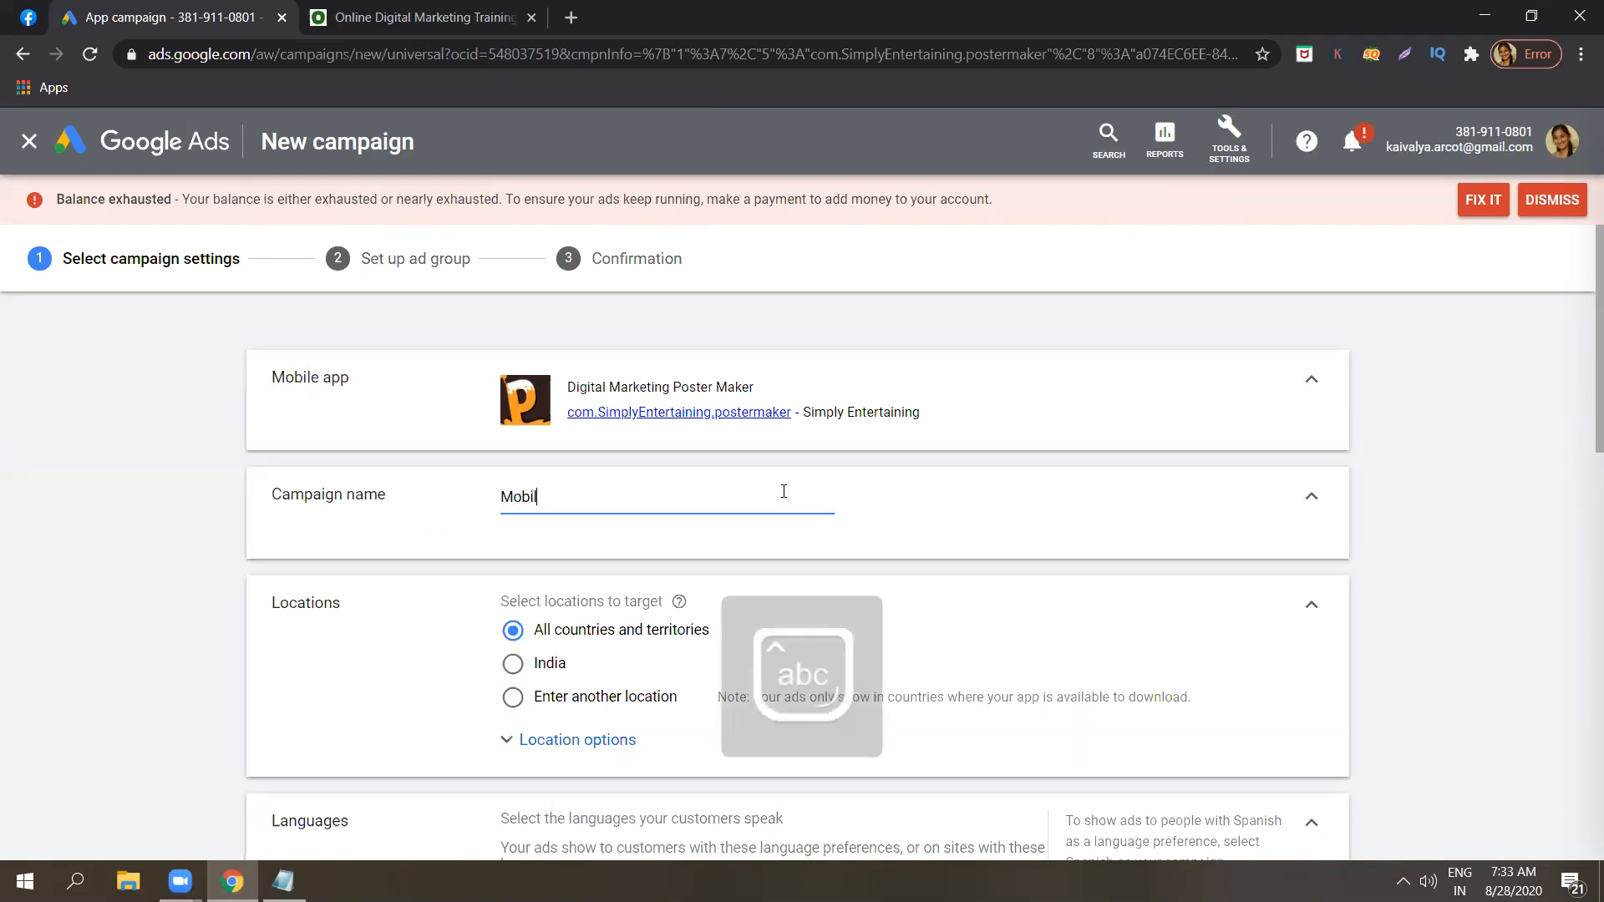
type("e app ad sample")
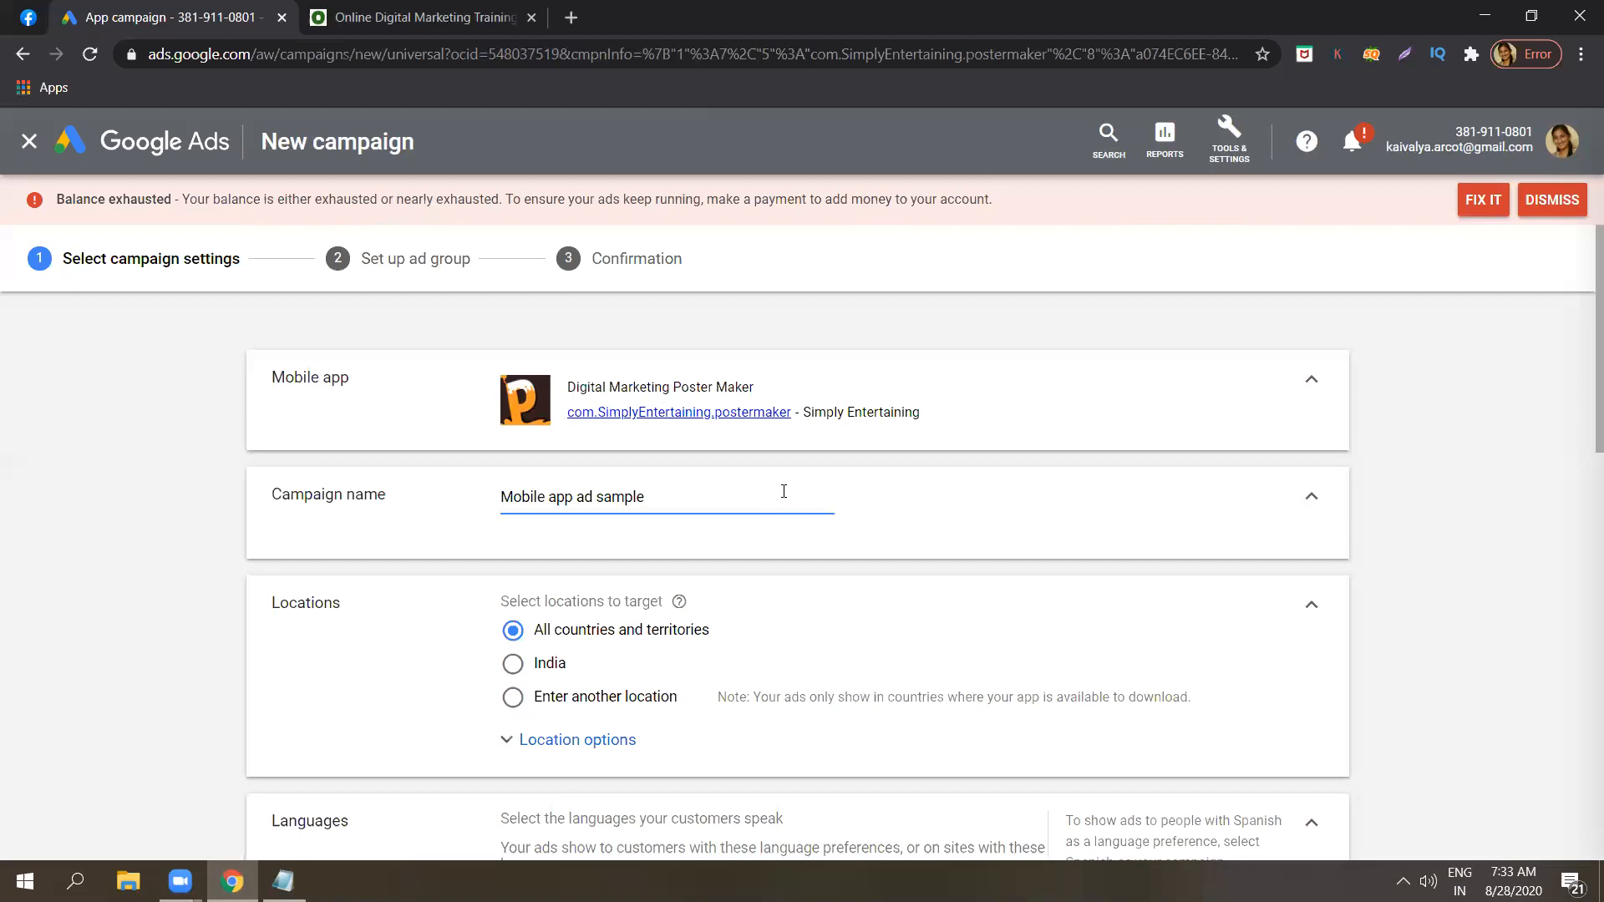
Restrict the campaign's targeting to another location, the city of Bengaluru, Karnataka, India.
left_click(1526, 489)
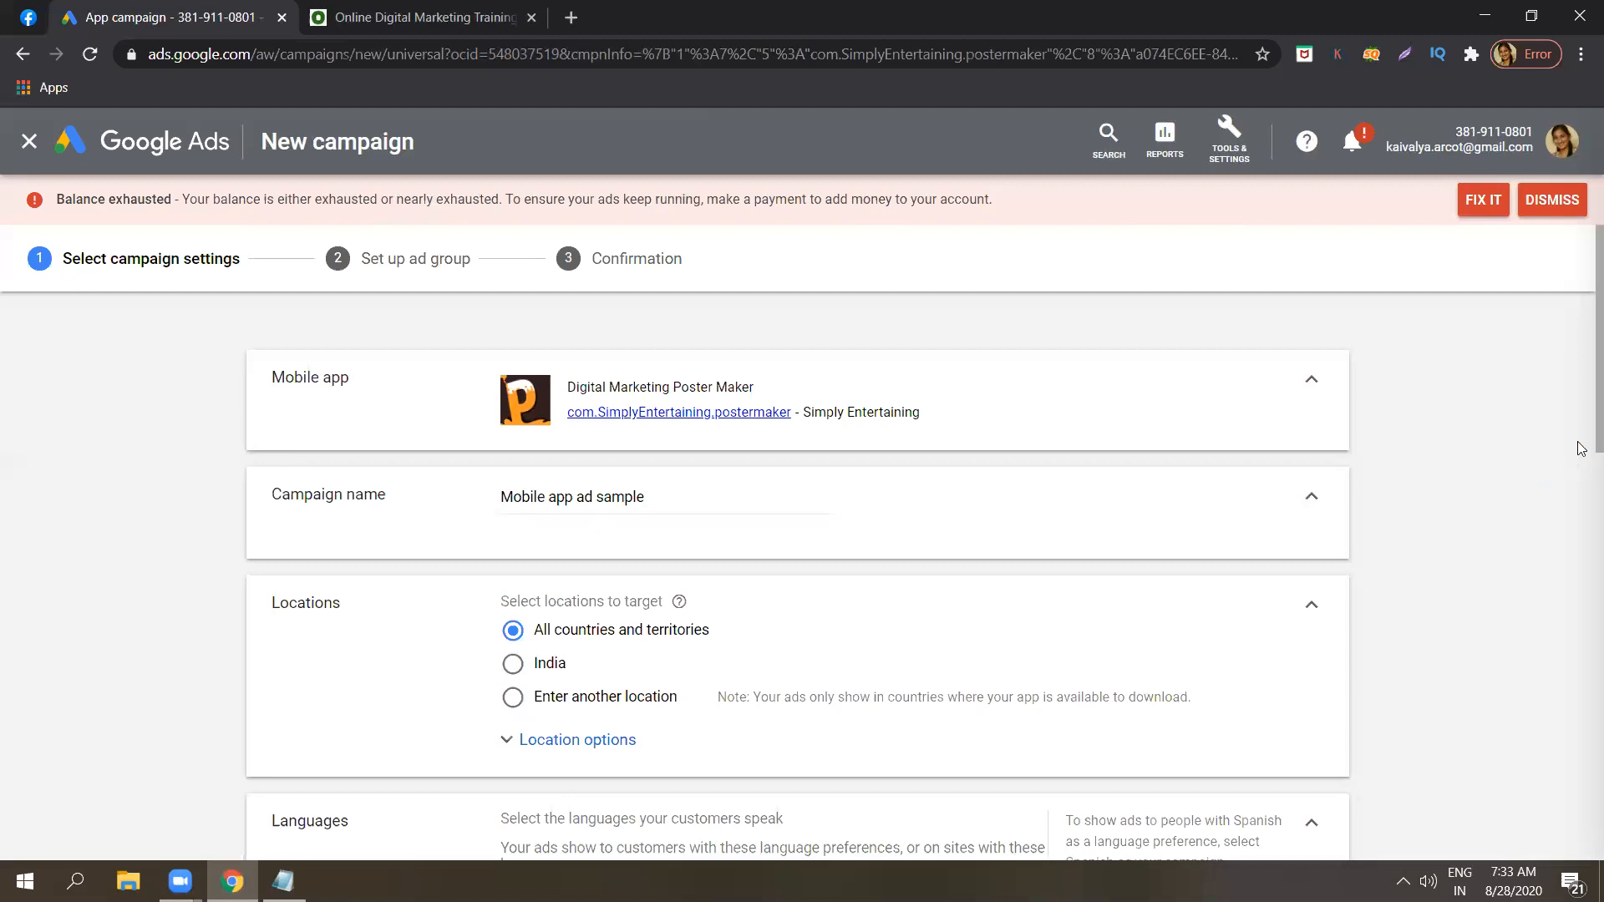
scroll(1581, 467, "down", 2)
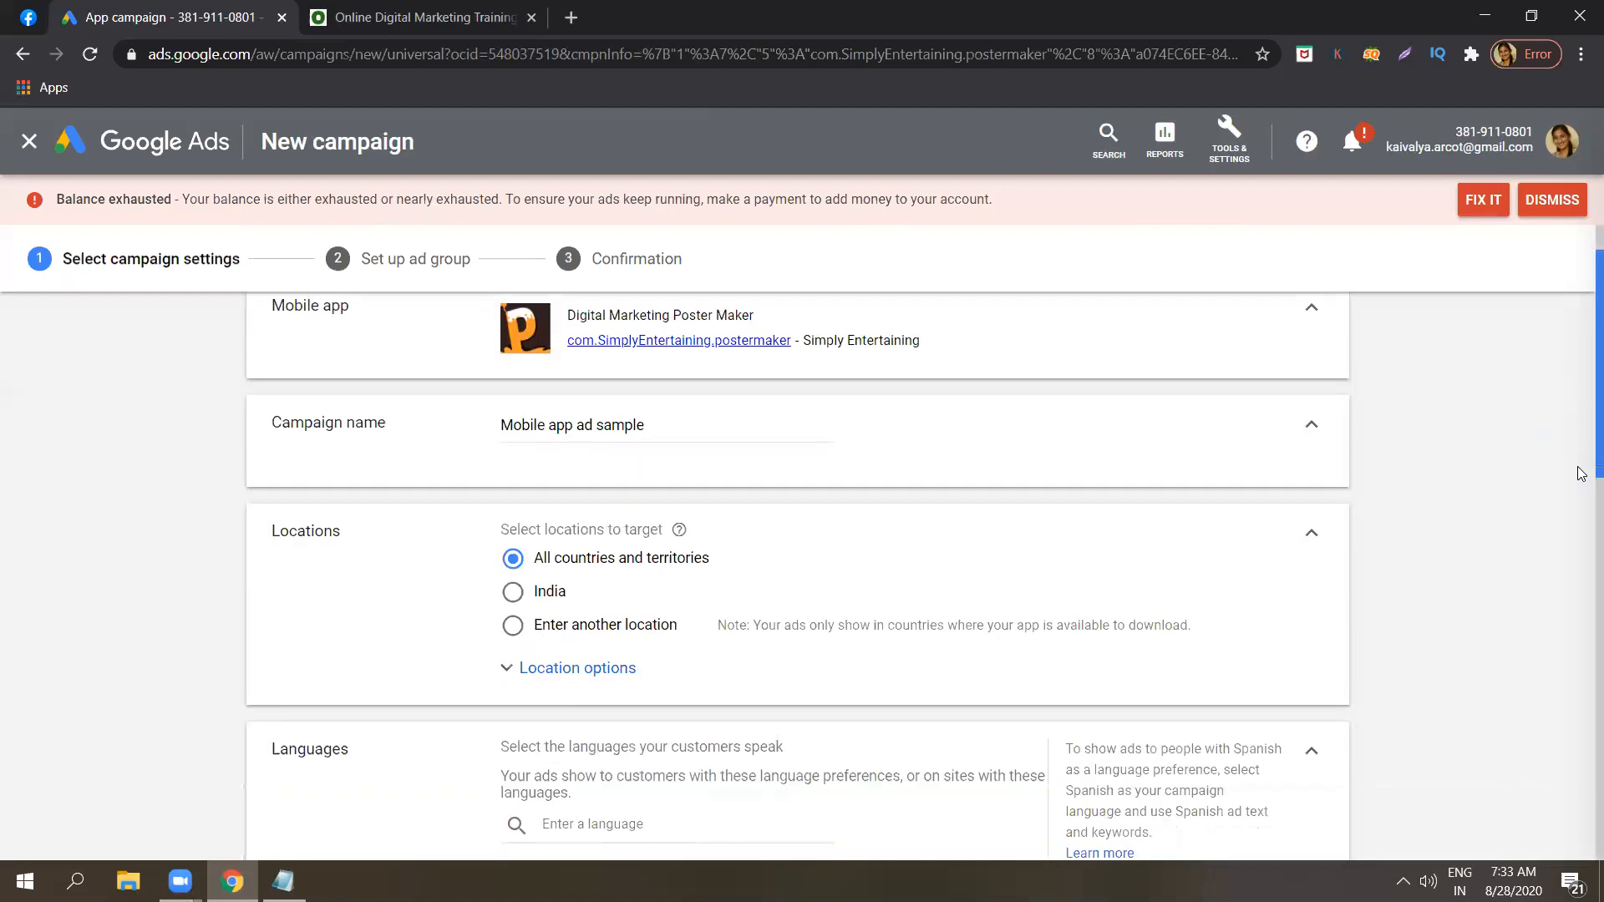
scroll(1581, 501, "down", 2)
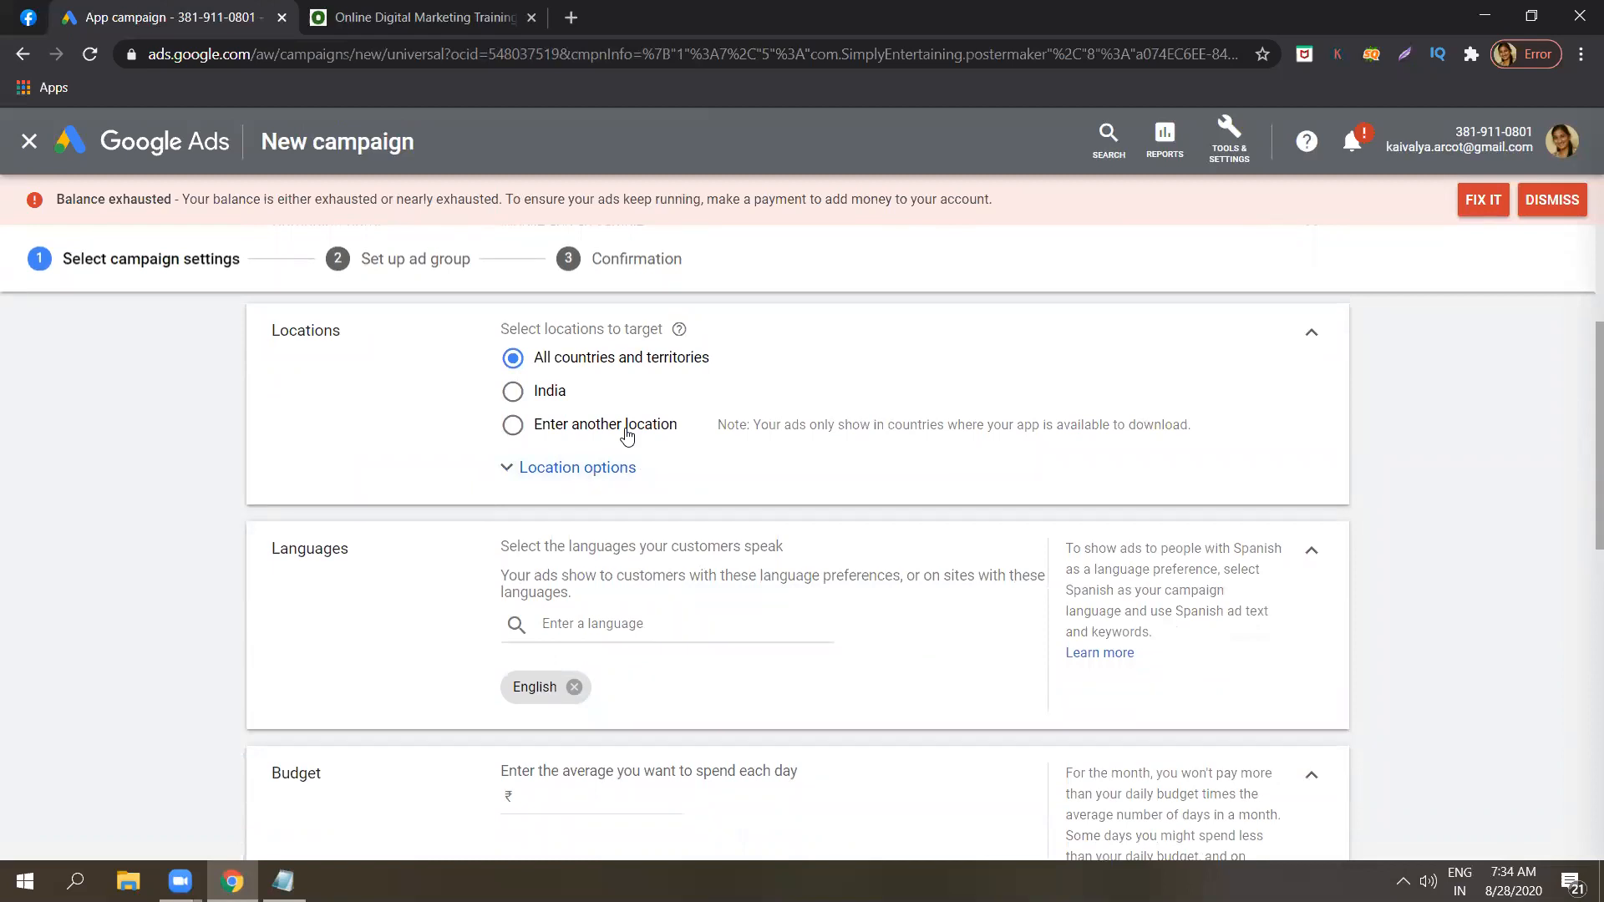
left_click(628, 434)
left_click(625, 467)
type("banga")
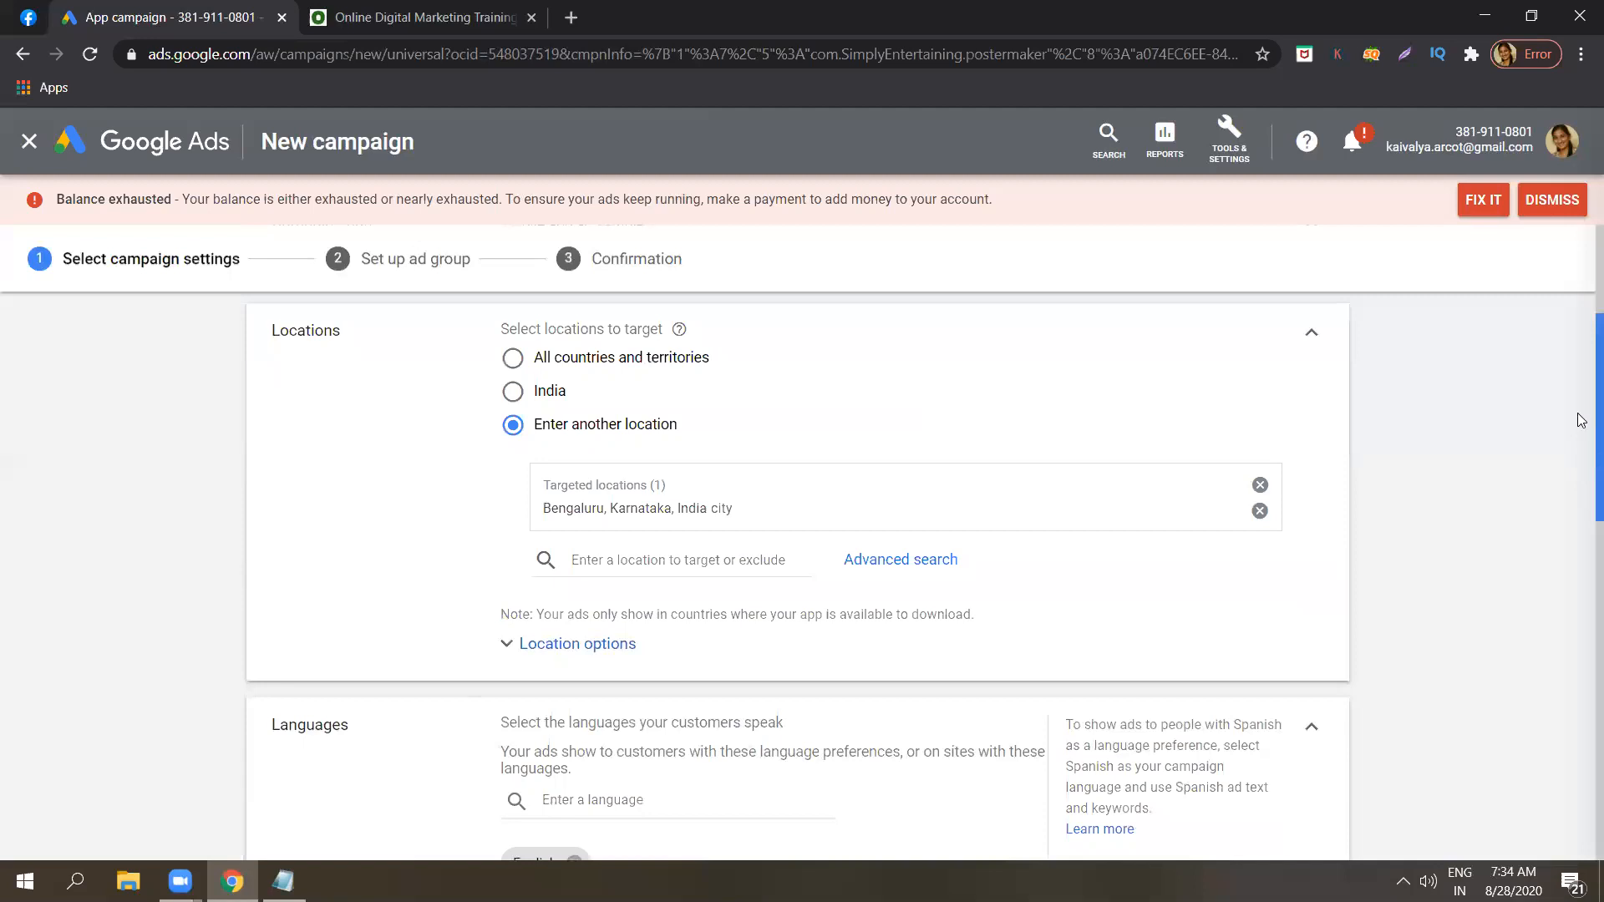
Set the campaign's average daily budget to ₹100.
scroll(1581, 395, "up", 1)
scroll(1581, 470, "down", 1)
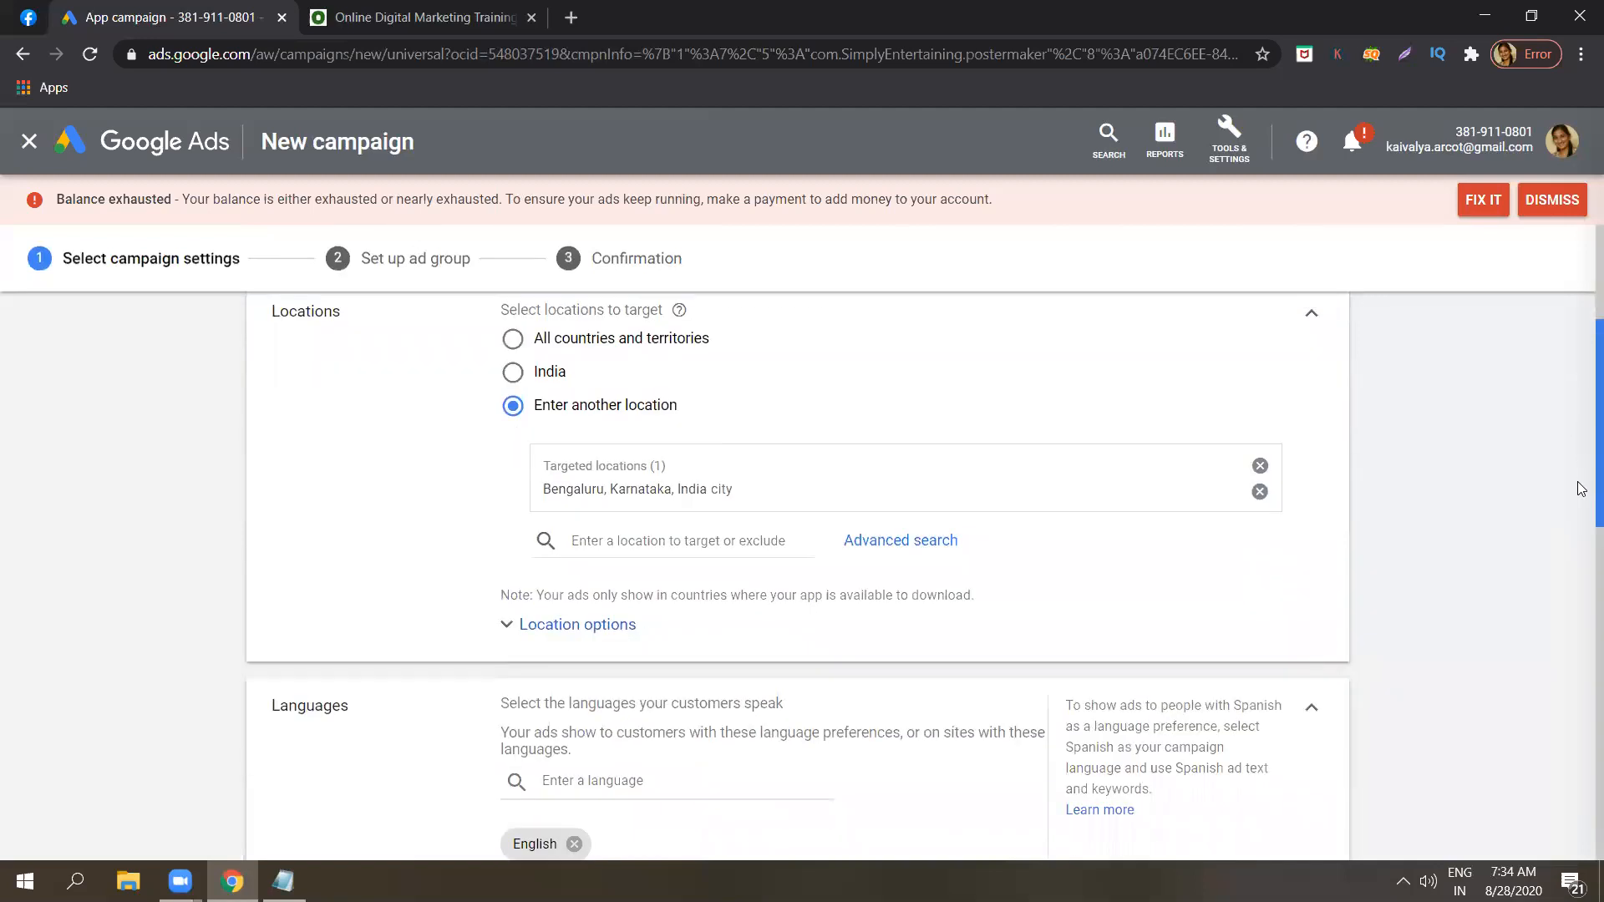
scroll(1581, 488, "down", 1)
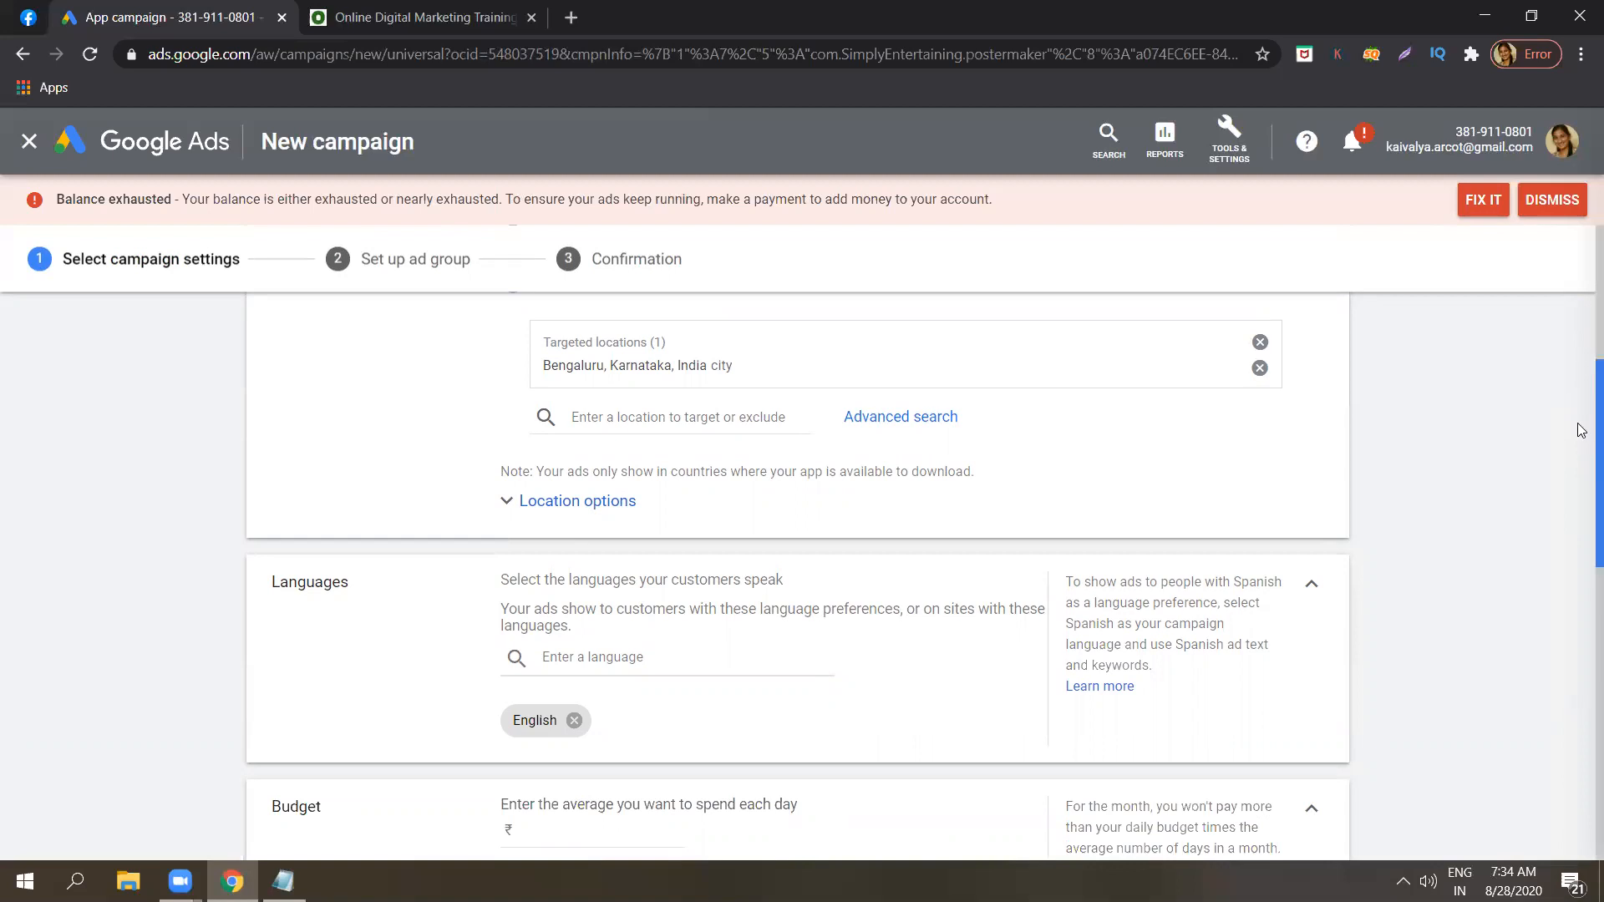
scroll(1581, 368, "up", 1)
scroll(1581, 351, "up", 3)
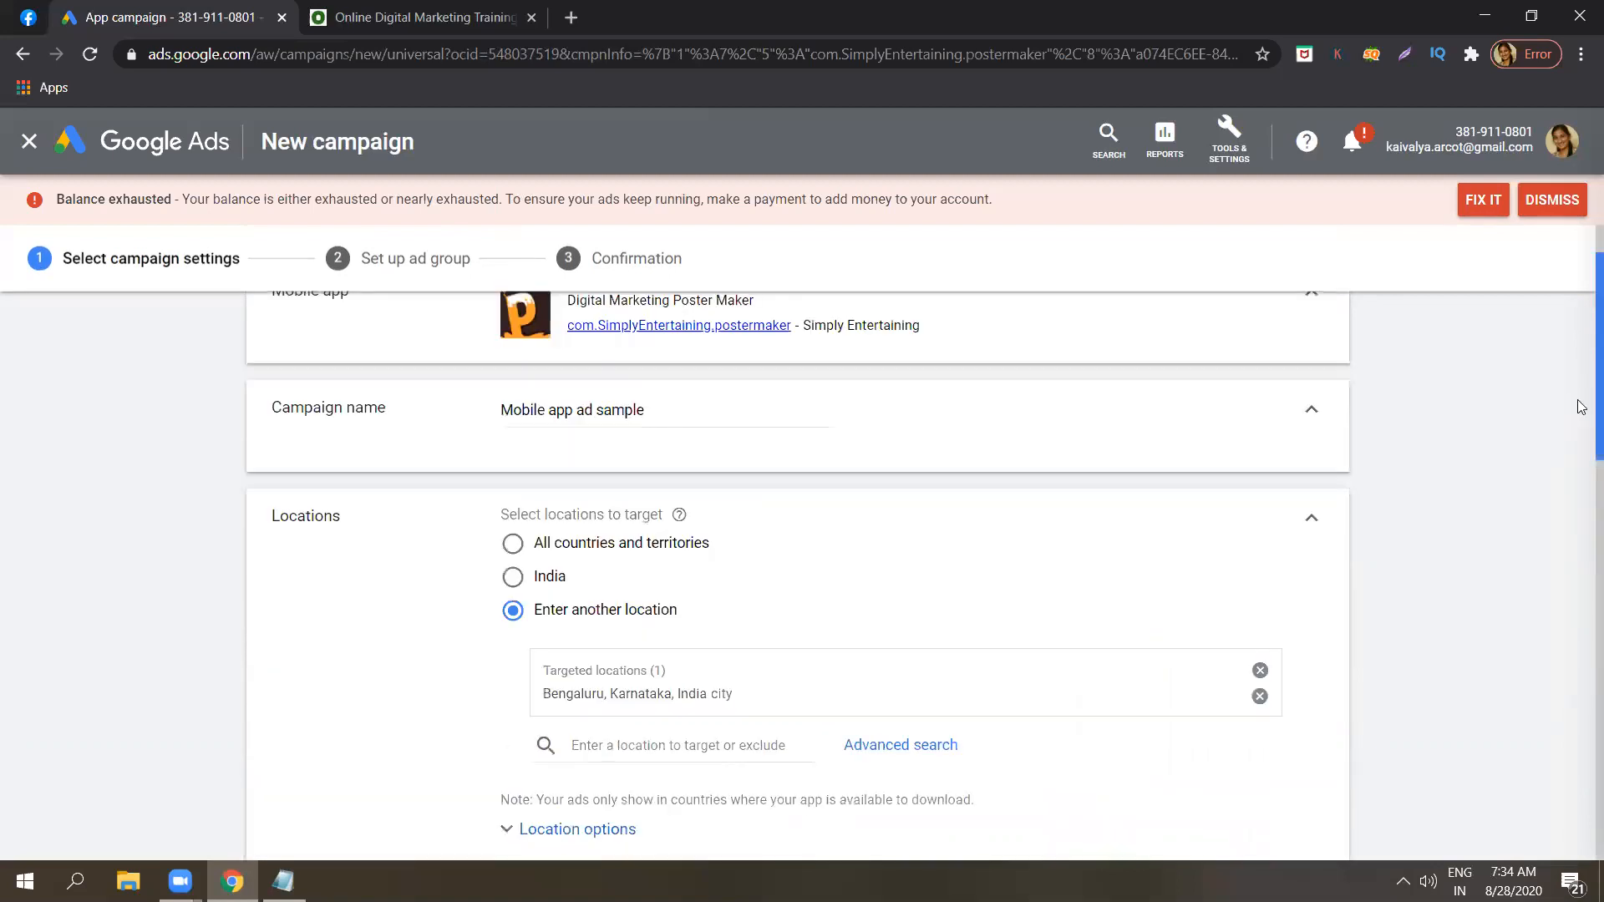
scroll(1581, 413, "down", 1)
scroll(1581, 509, "down", 2)
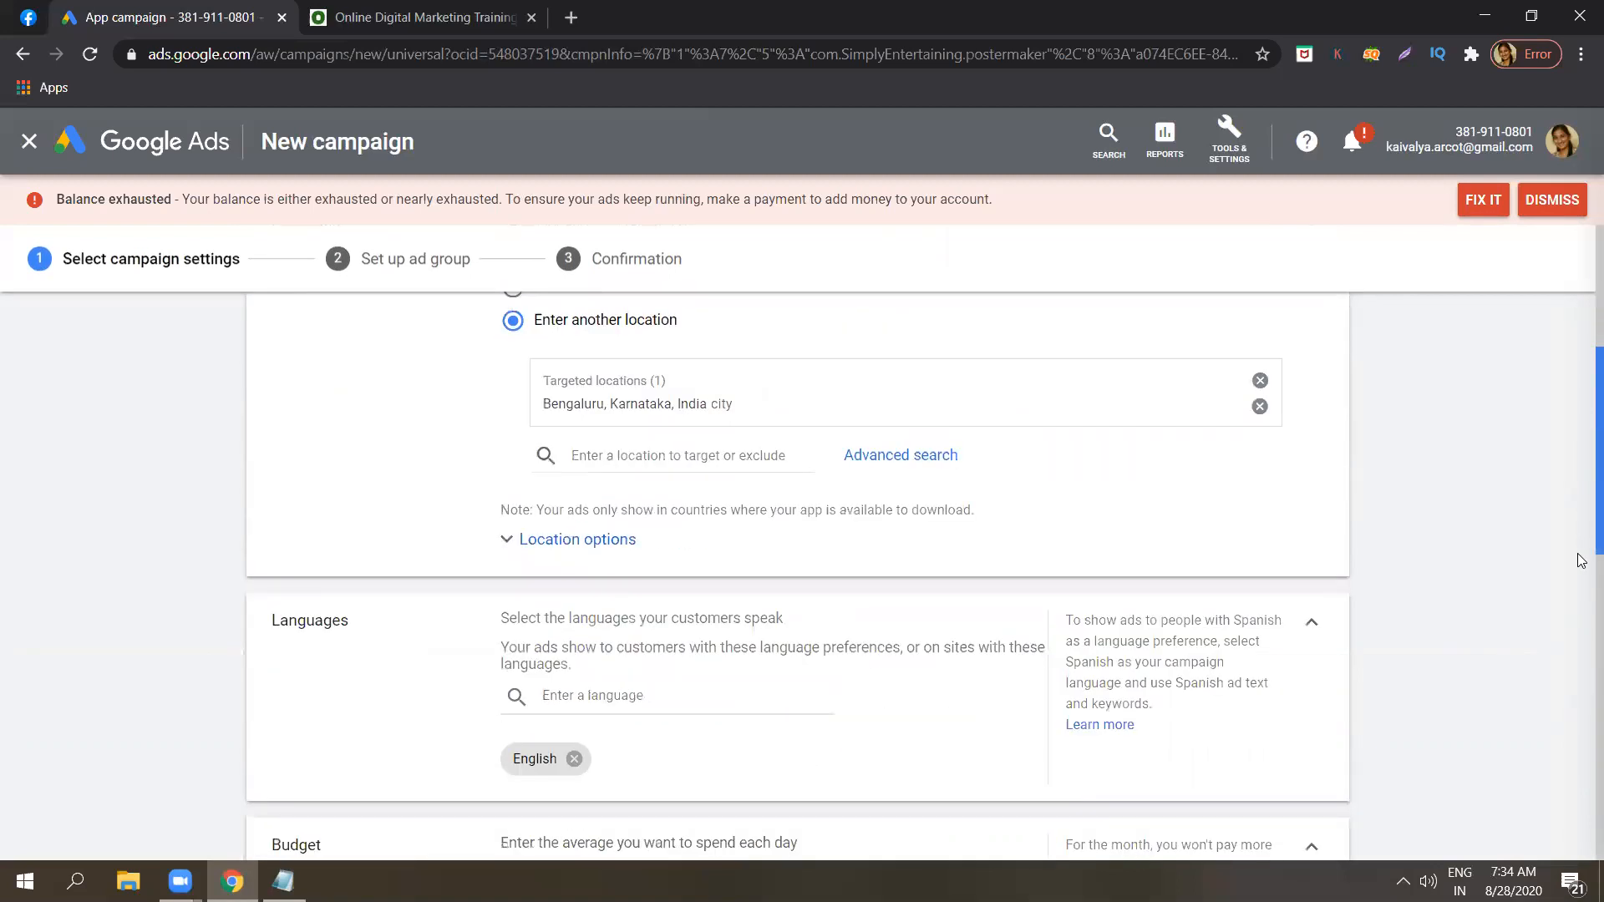
scroll(1571, 535, "down", 2)
scroll(703, 396, "down", 2)
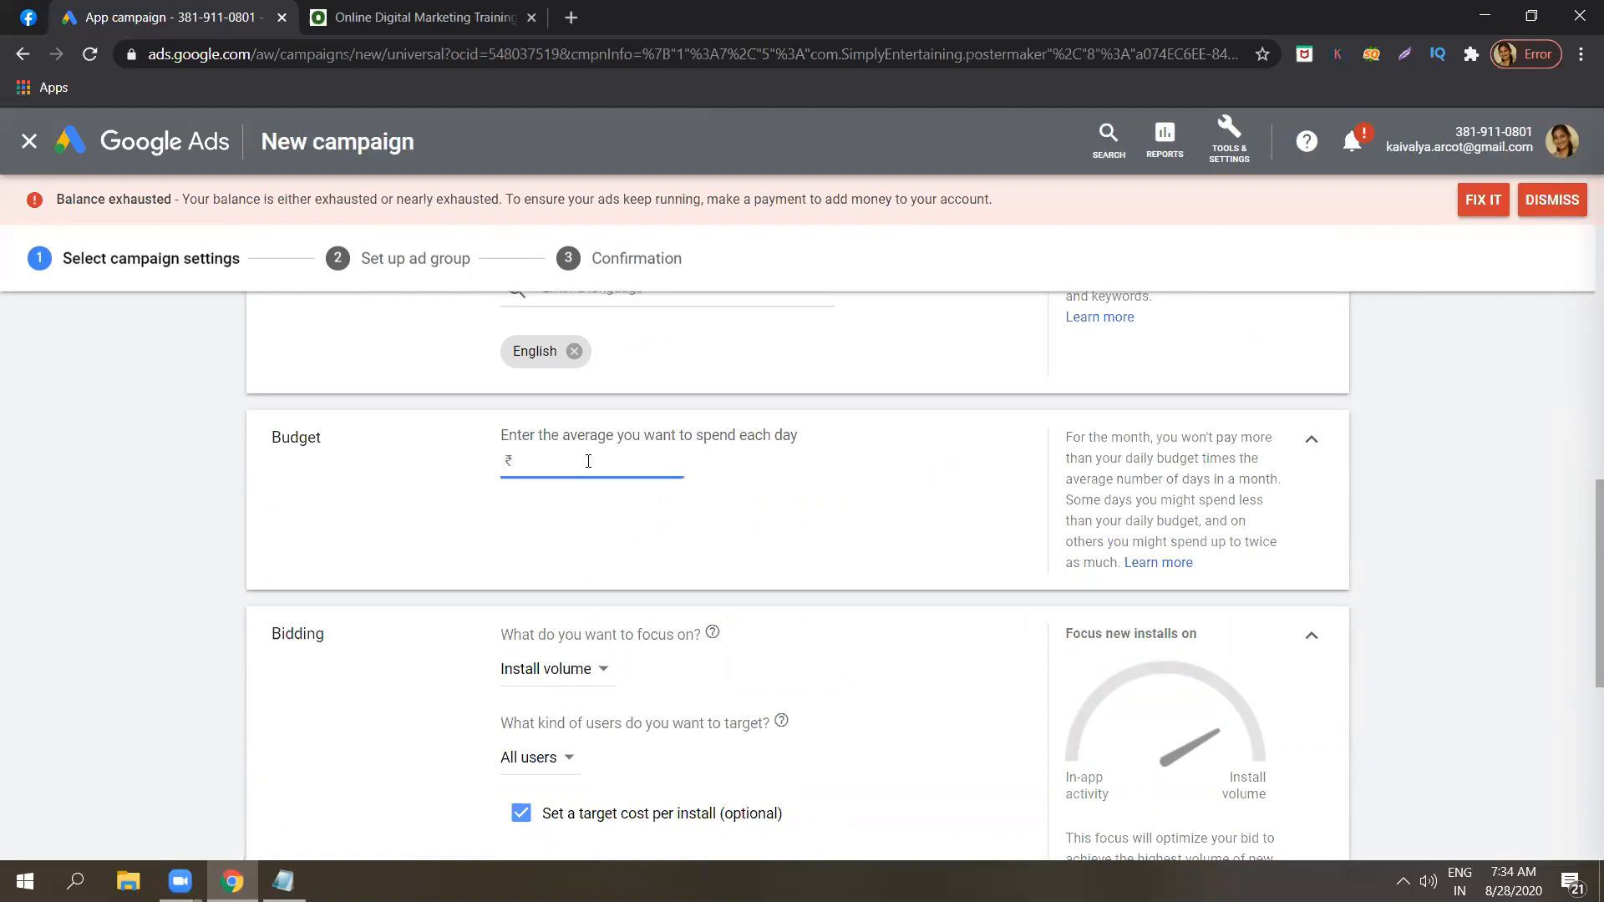
type("100")
left_click(1581, 512)
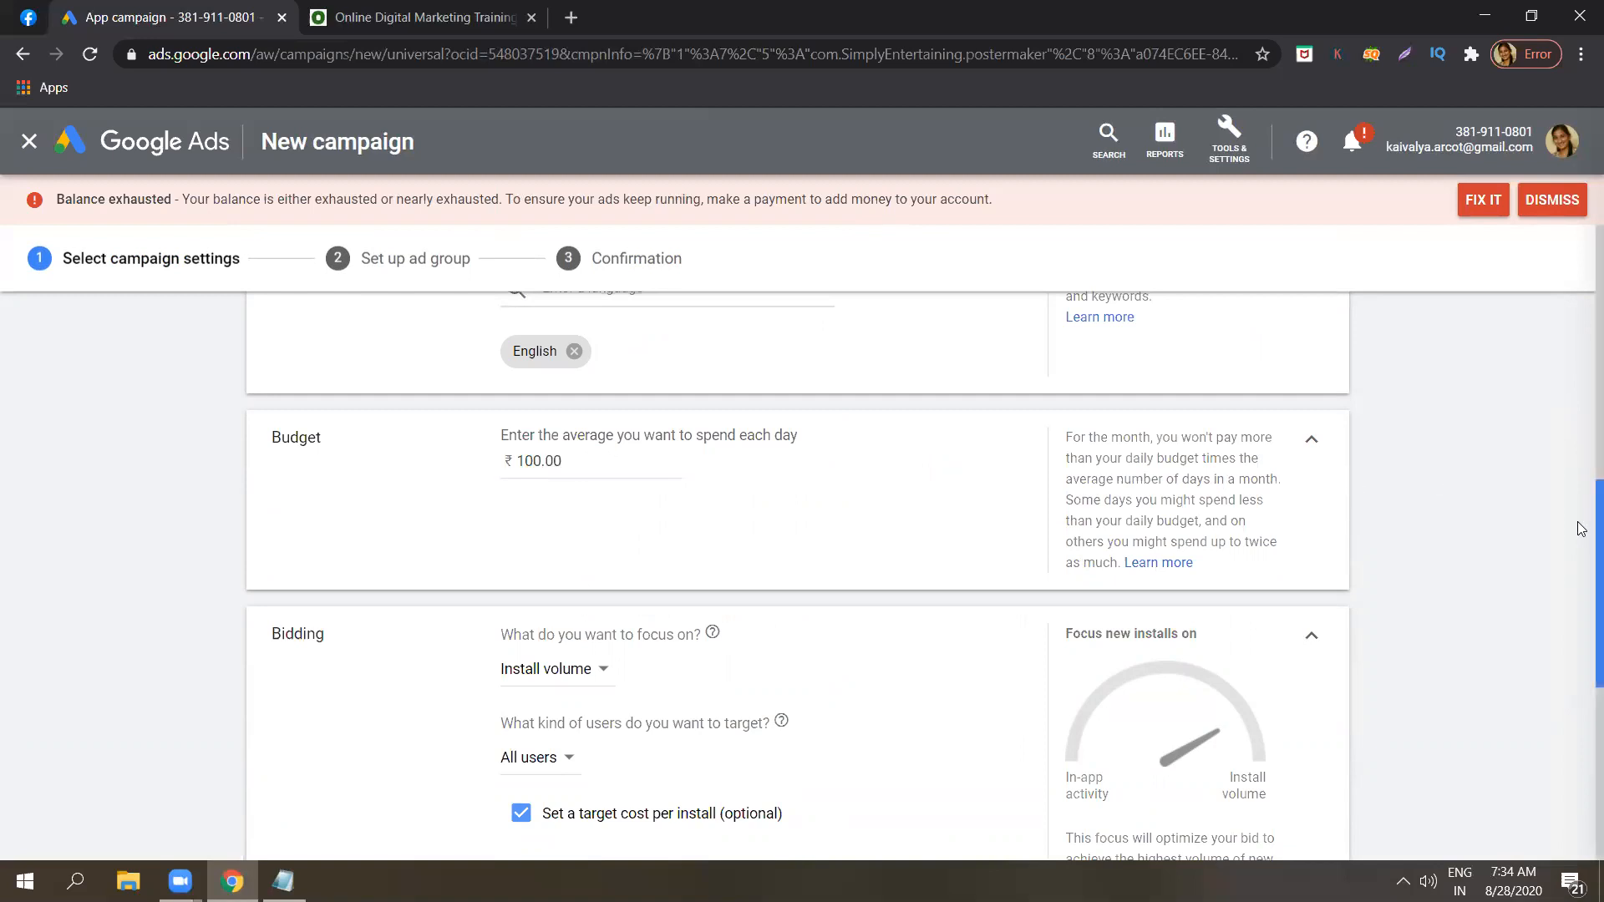
Keep the bidding focus on Install volume and the targeted users on All users.
scroll(1581, 529, "down", 1)
scroll(1581, 574, "down", 2)
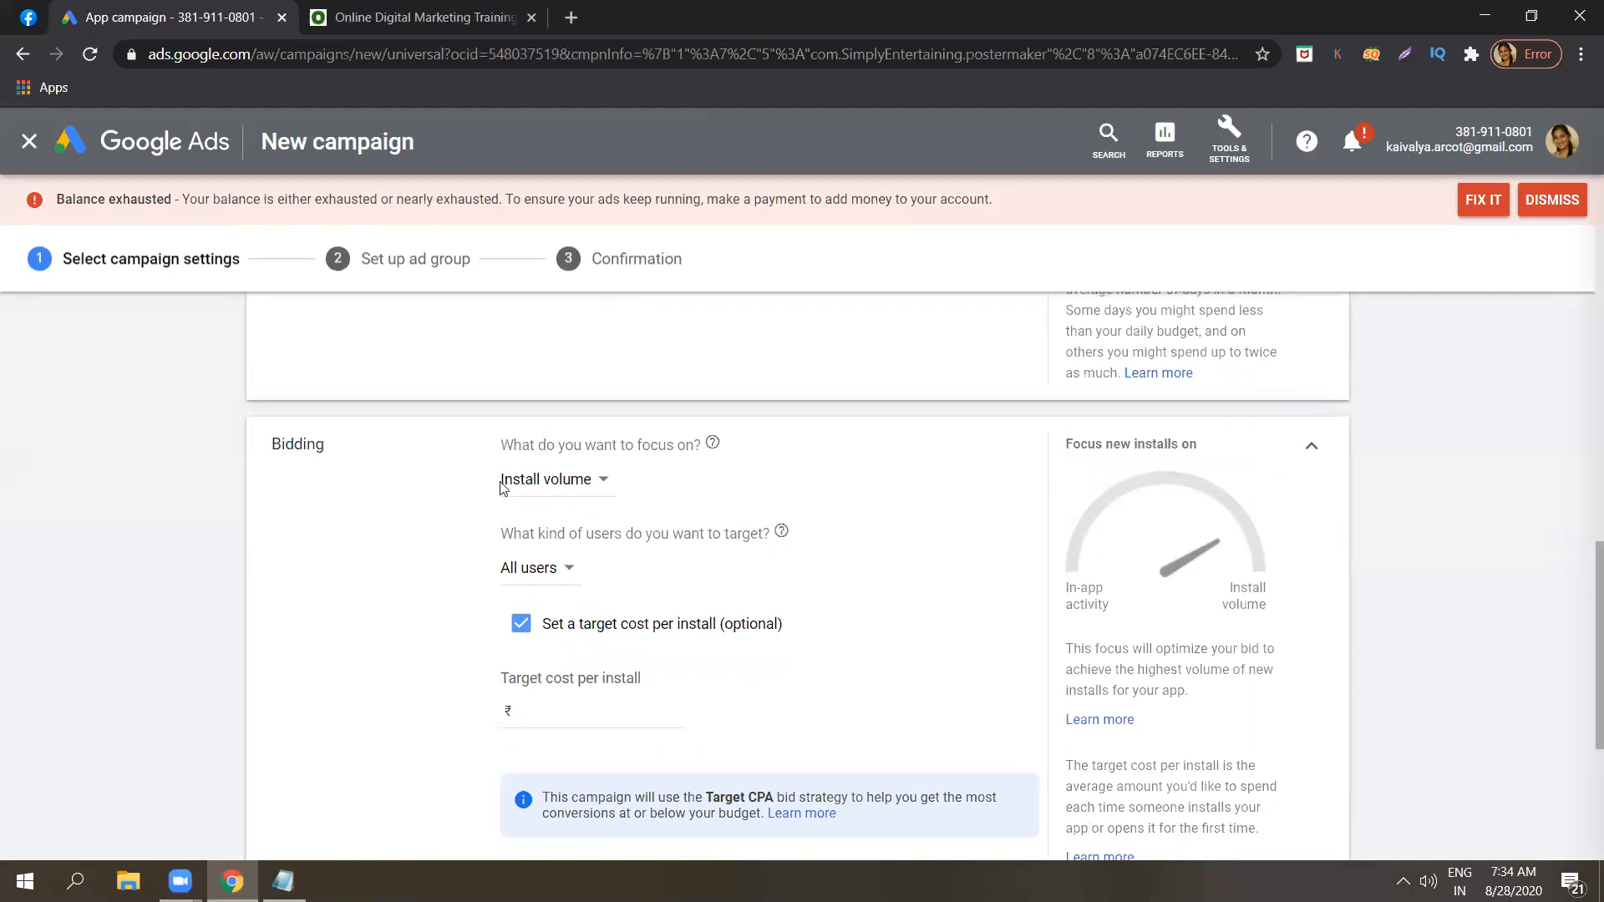
left_click(532, 482)
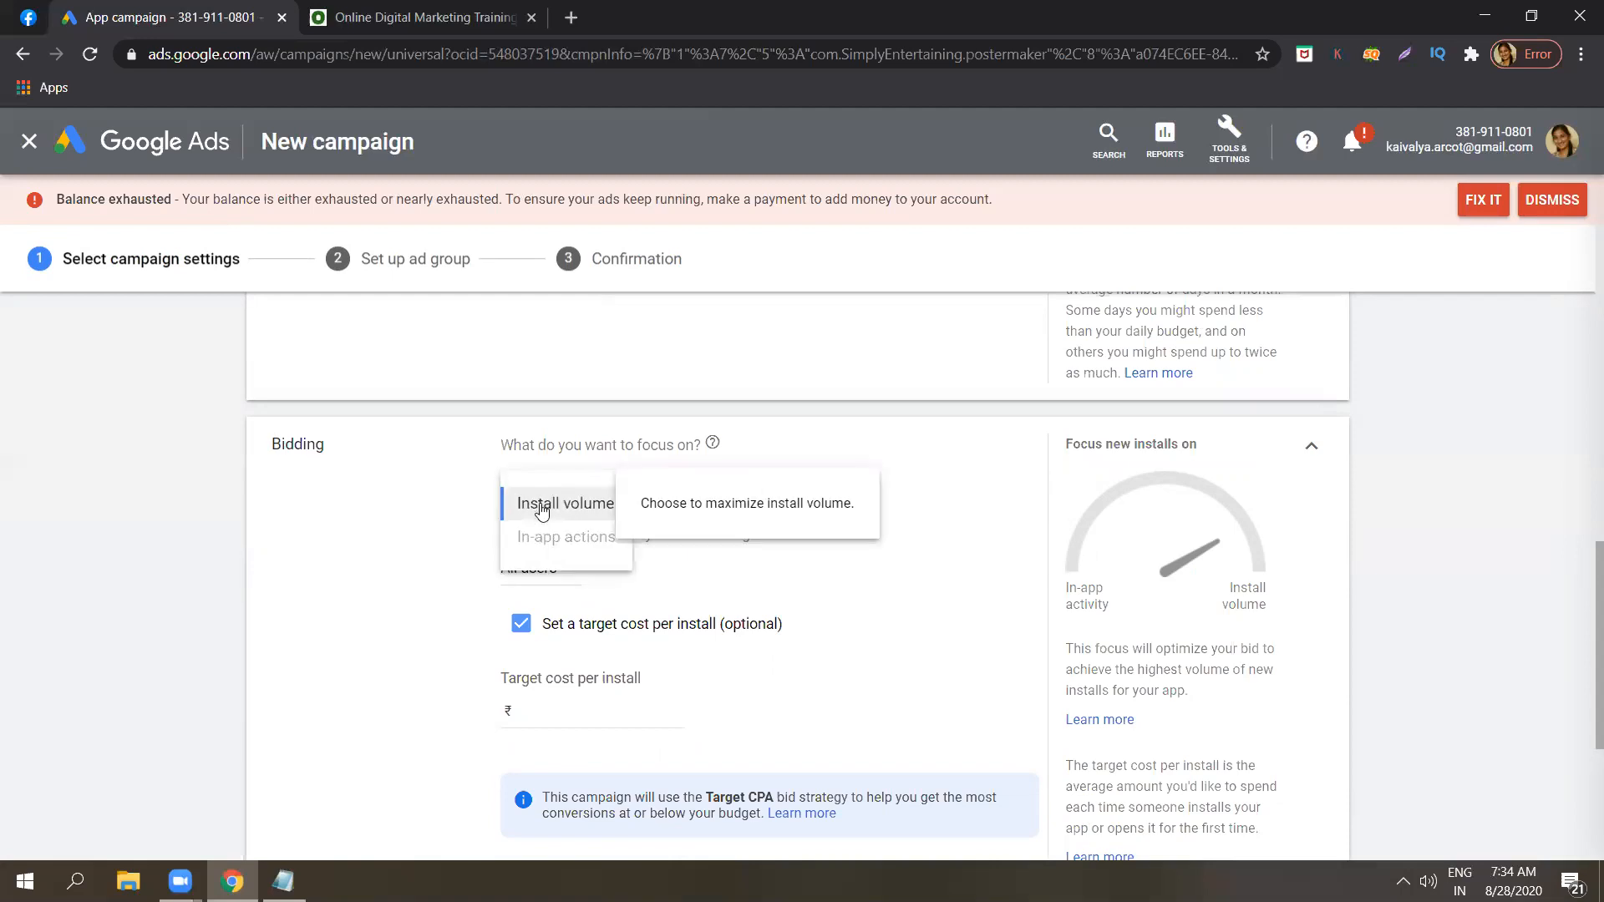
left_click(541, 511)
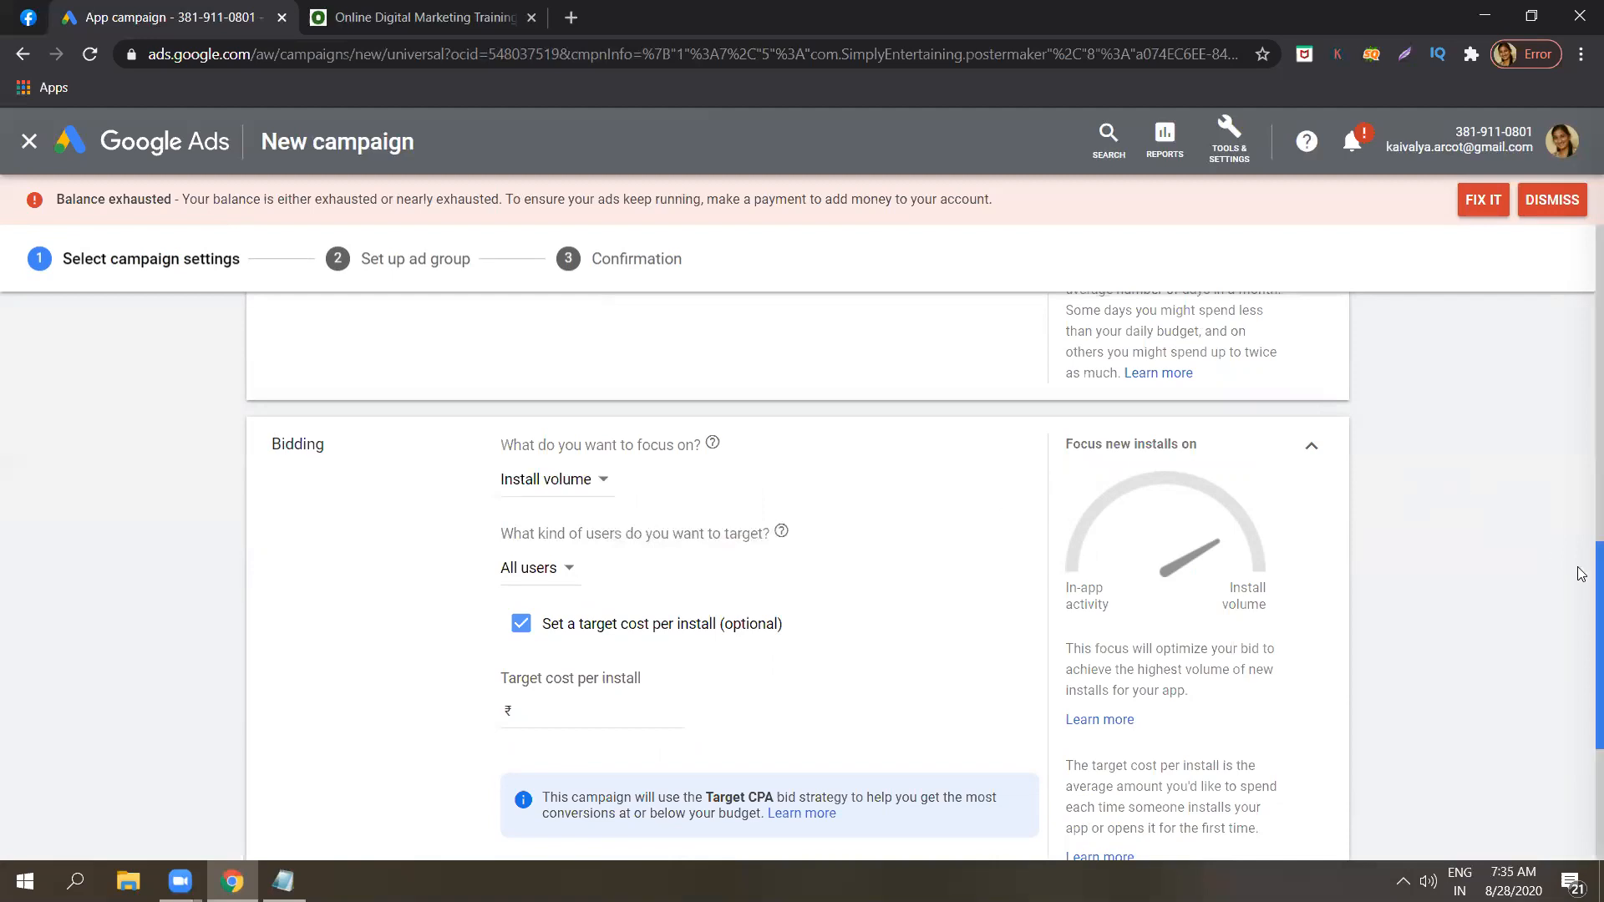
scroll(1581, 593, "down", 2)
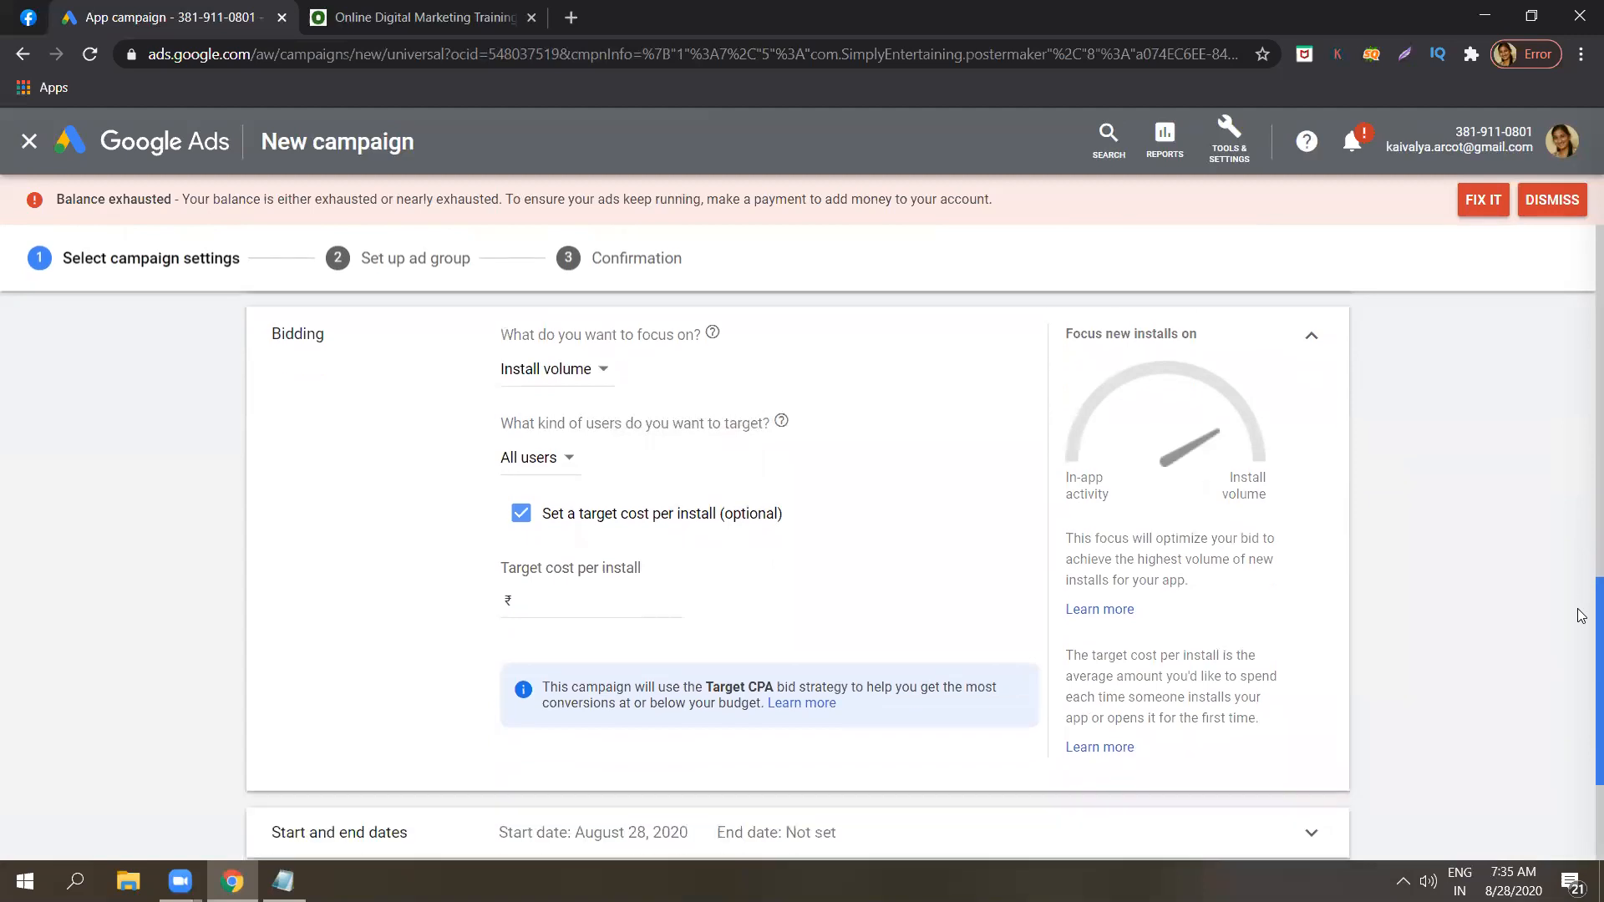
left_click(571, 439)
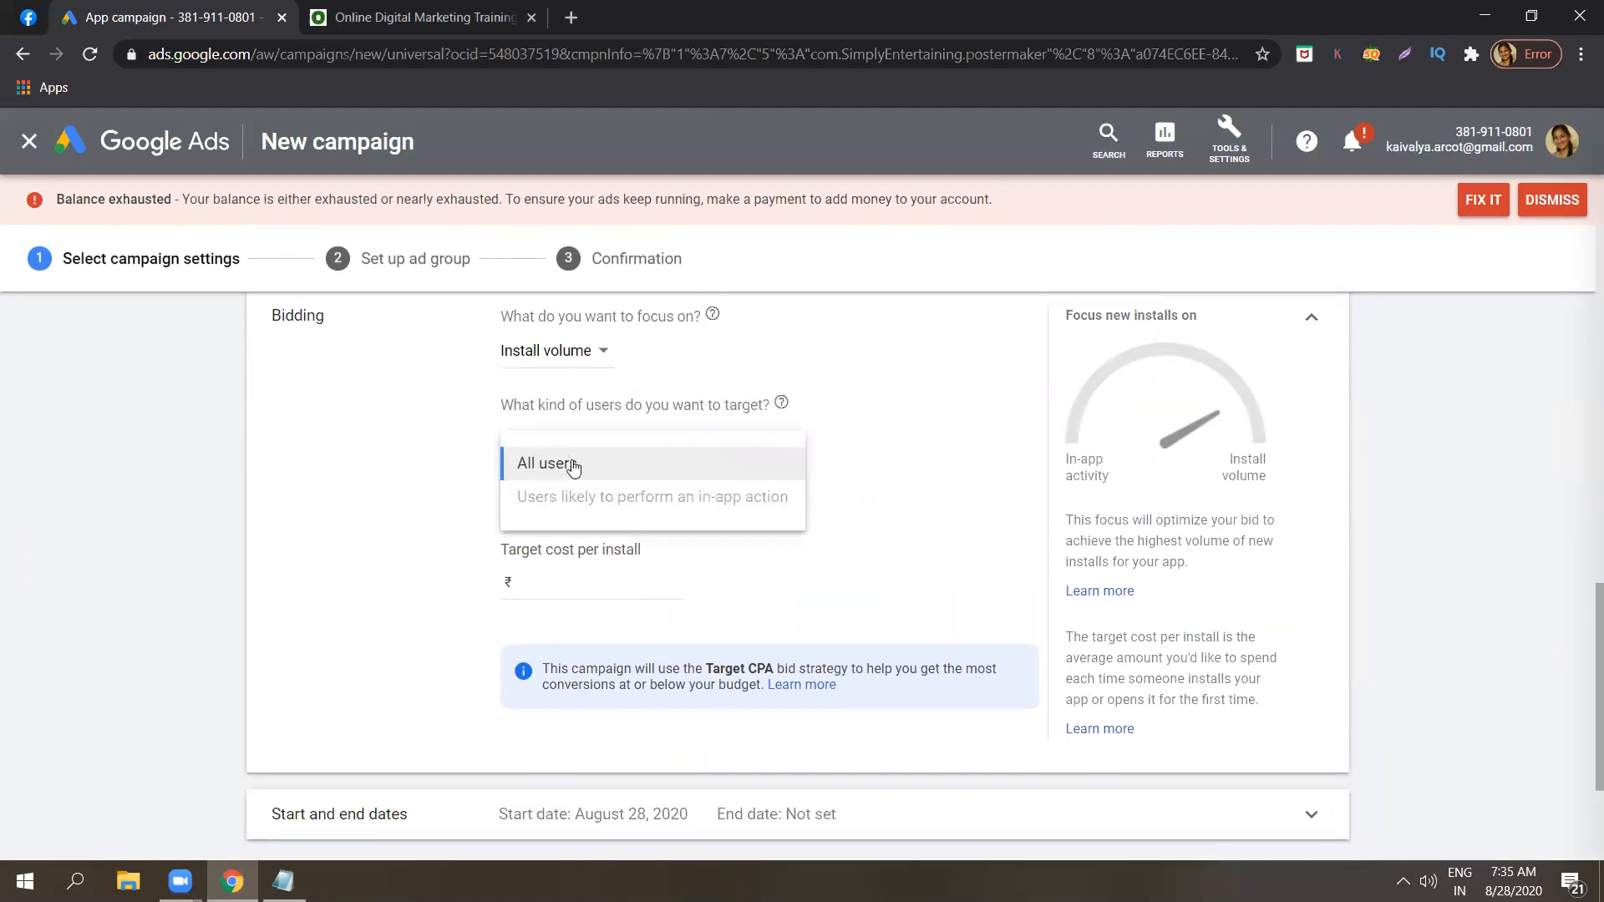
left_click(573, 464)
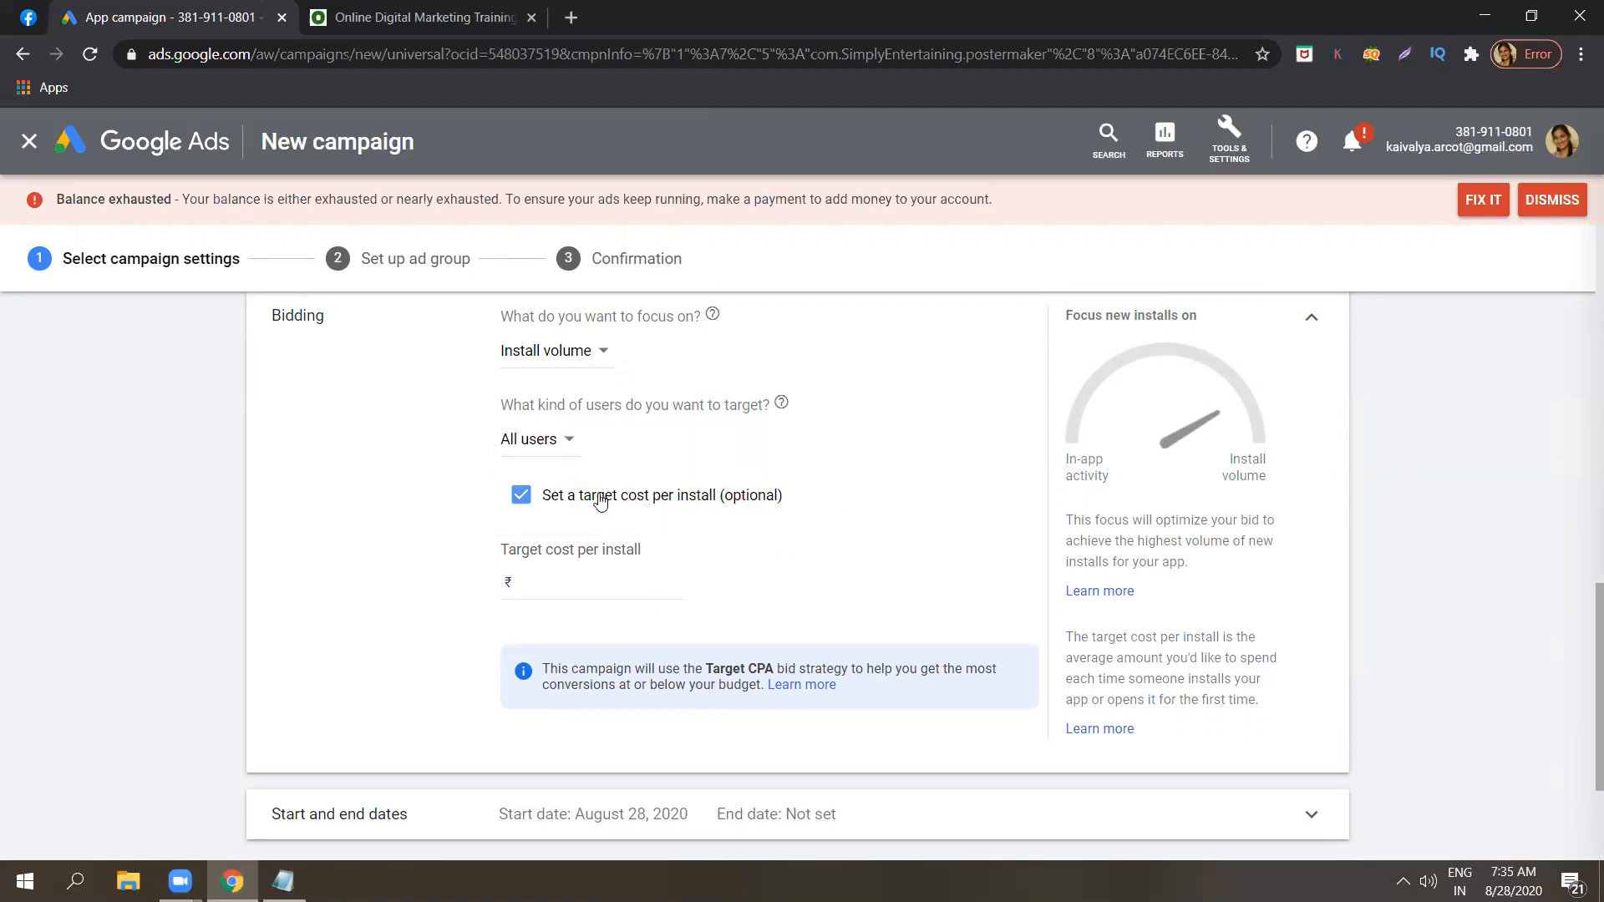
Set the campaign's target cost per install to ₹15.
left_click(575, 577)
type("15")
left_click(1461, 596)
scroll(1581, 668, "down", 2)
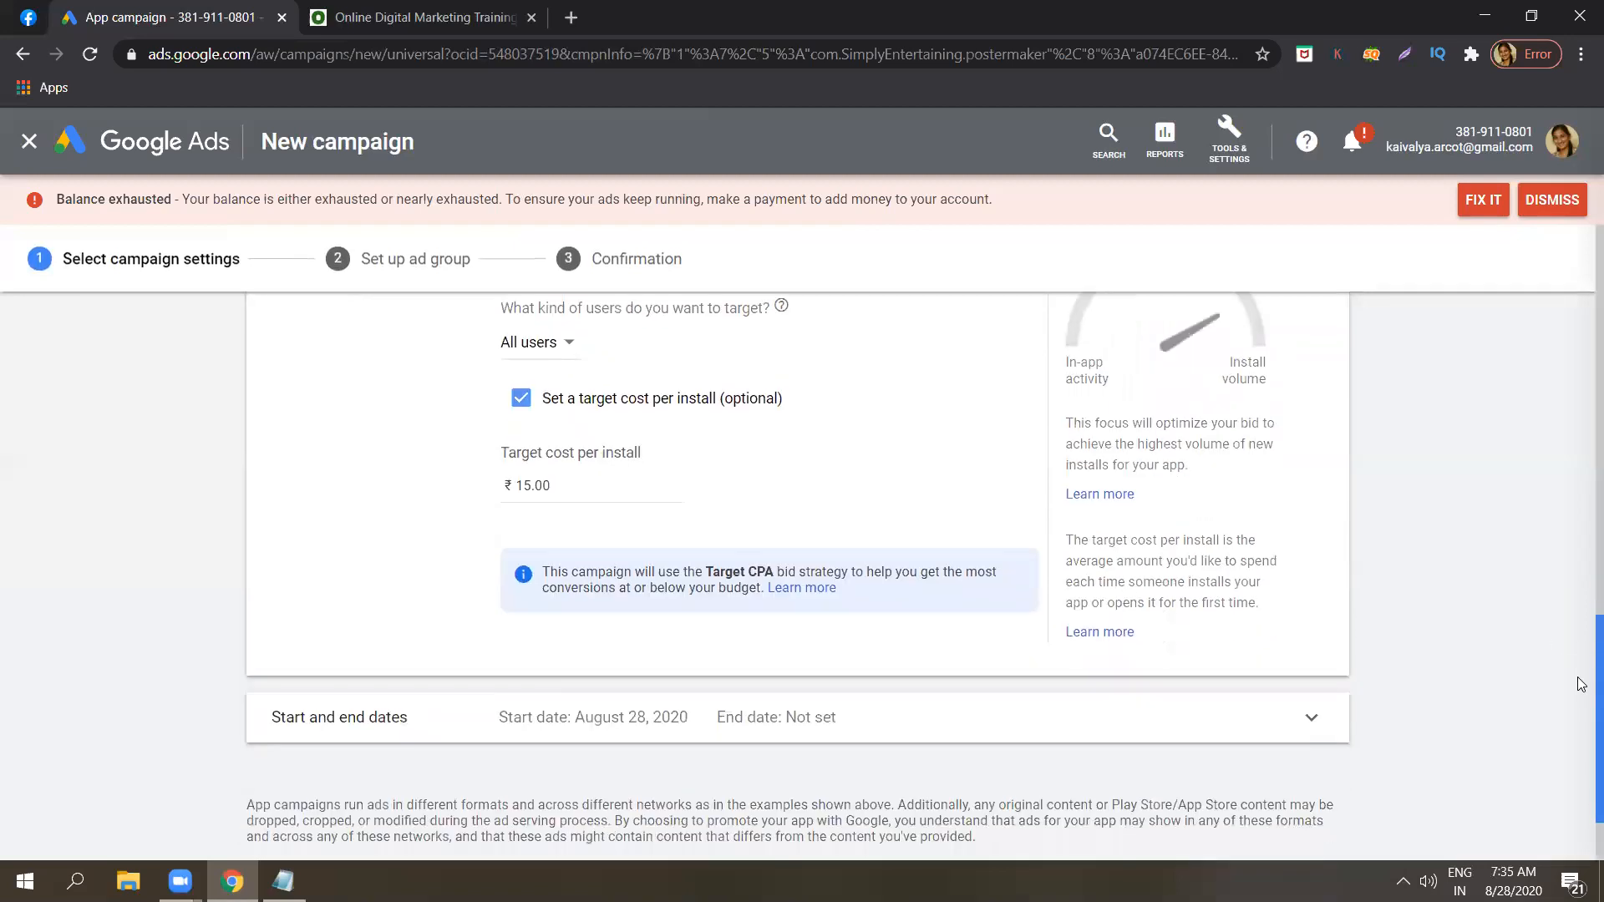
scroll(1581, 693, "down", 1)
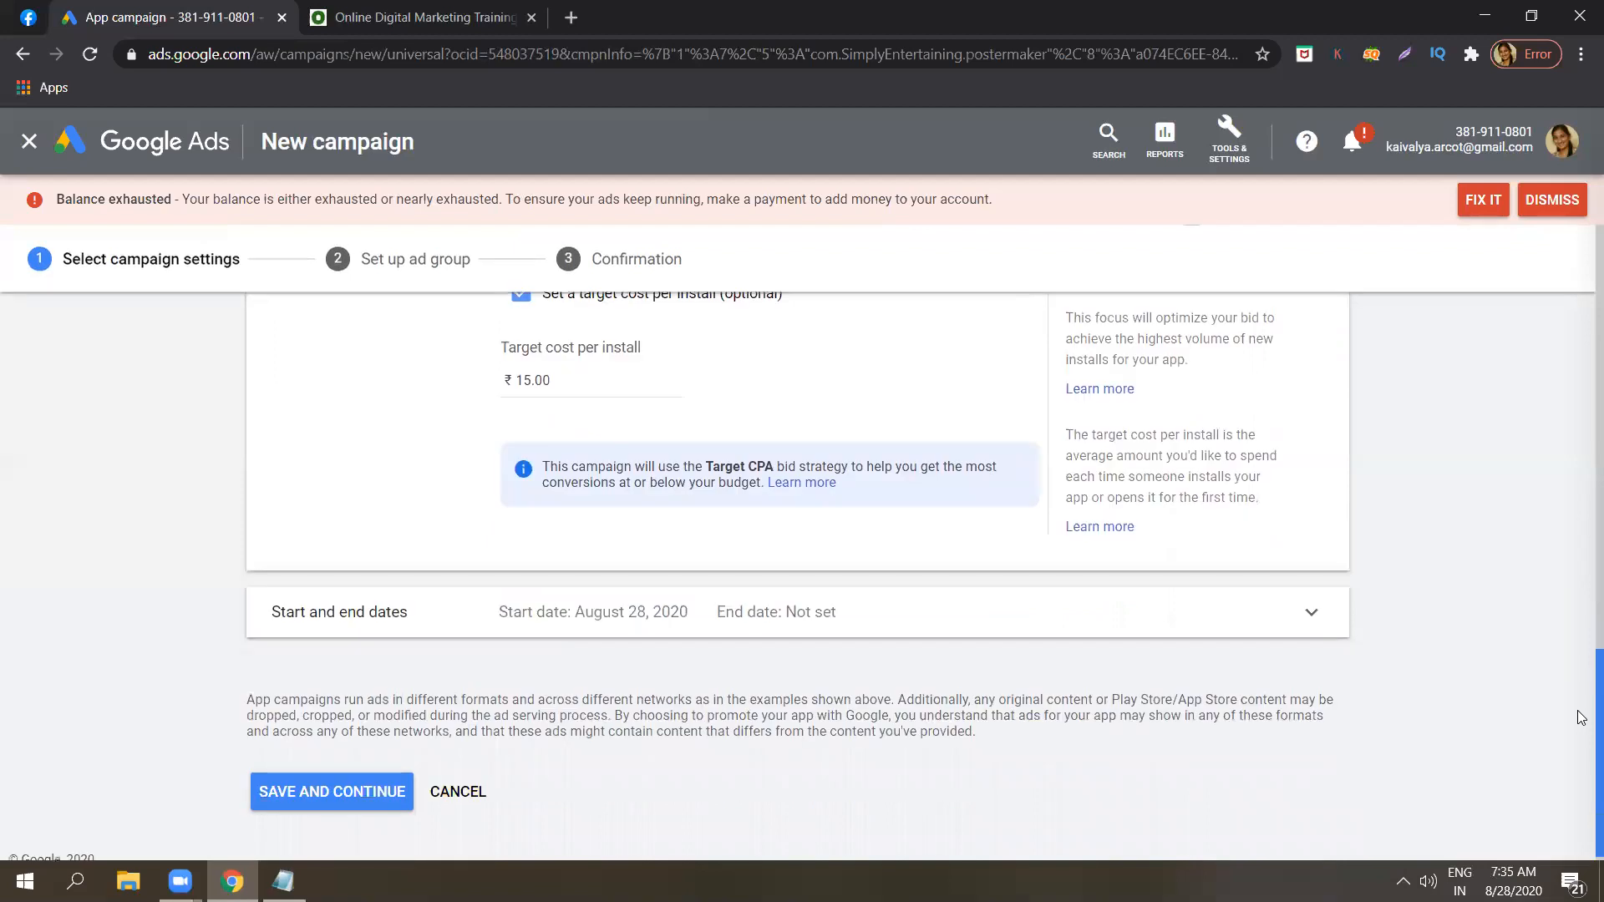
Change the campaign's target cost per install to ₹1.
scroll(1581, 681, "up", 2)
scroll(1581, 668, "up", 1)
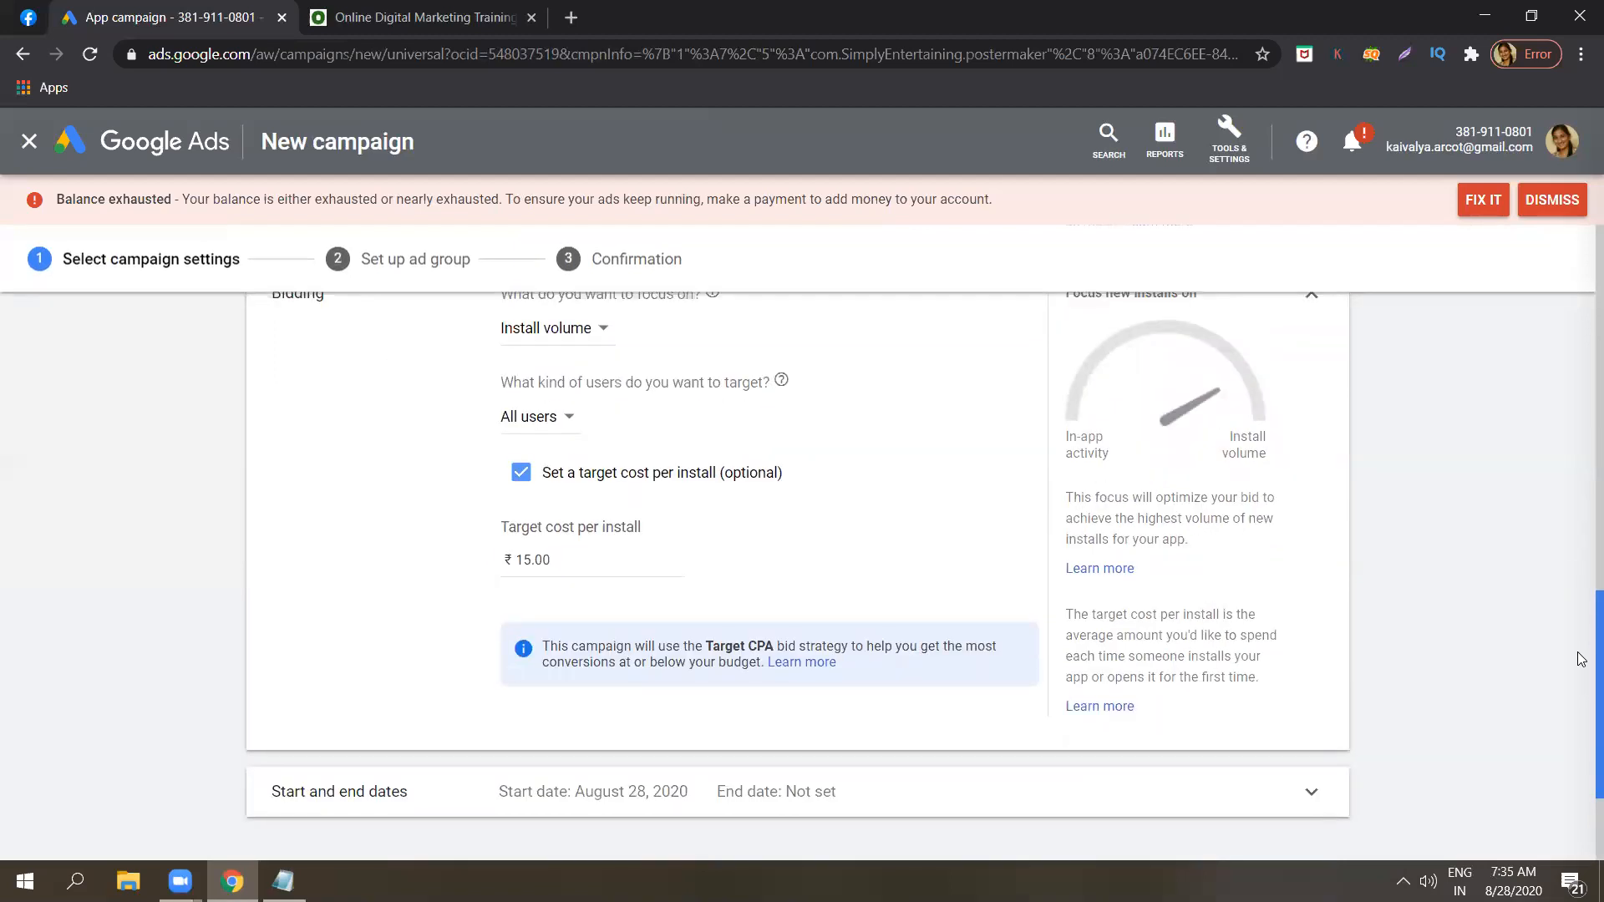
left_click(632, 560)
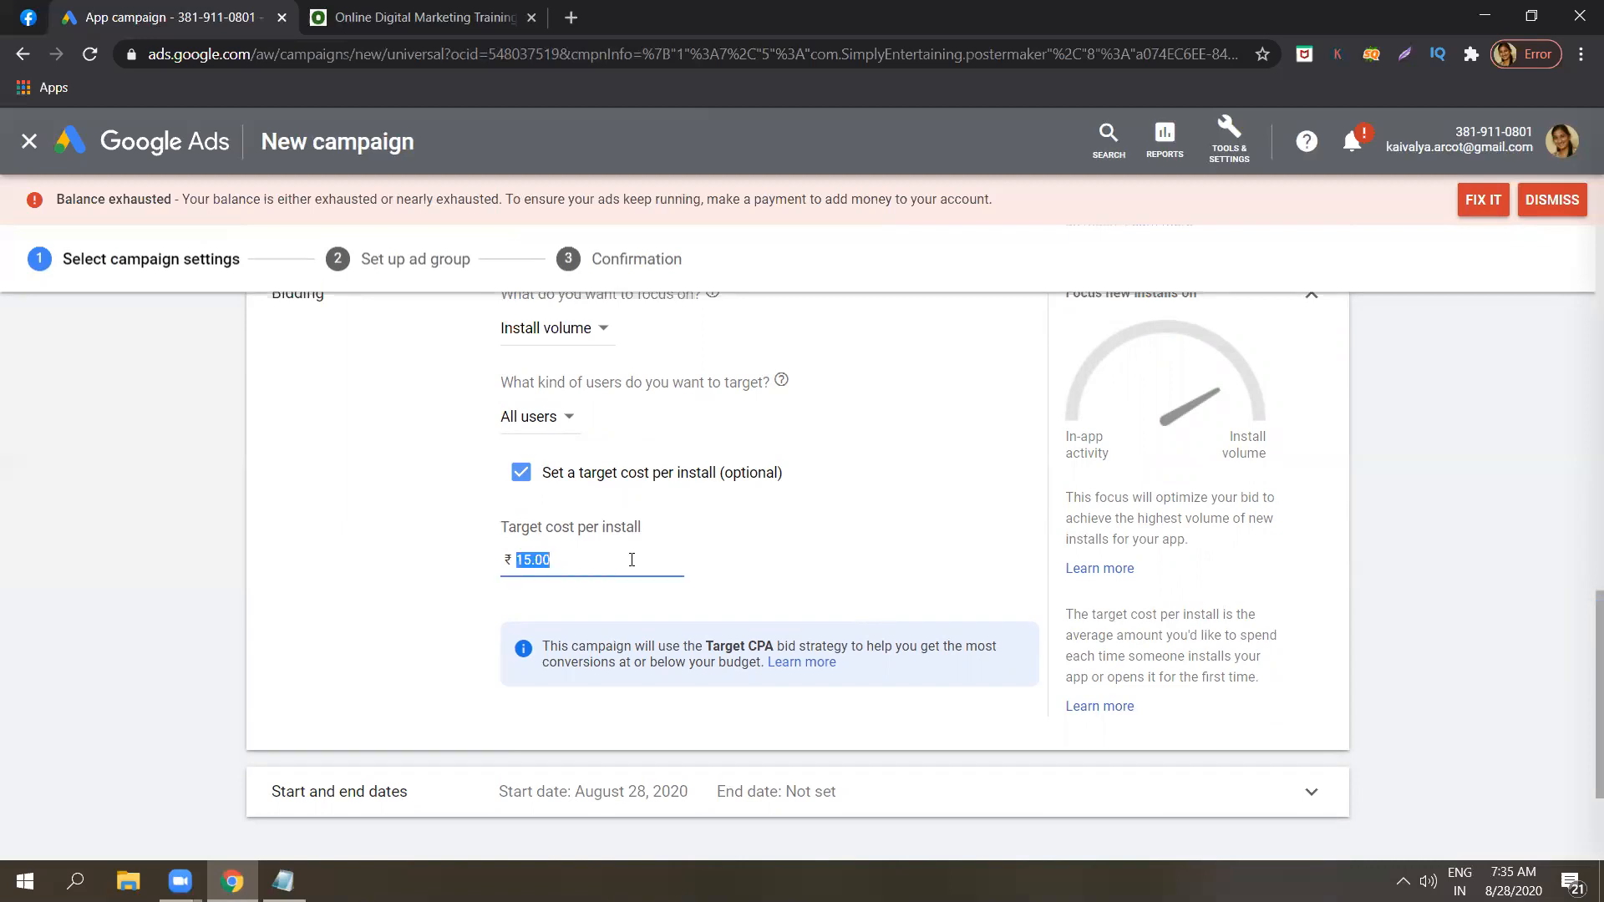
type("1")
left_click(1491, 538)
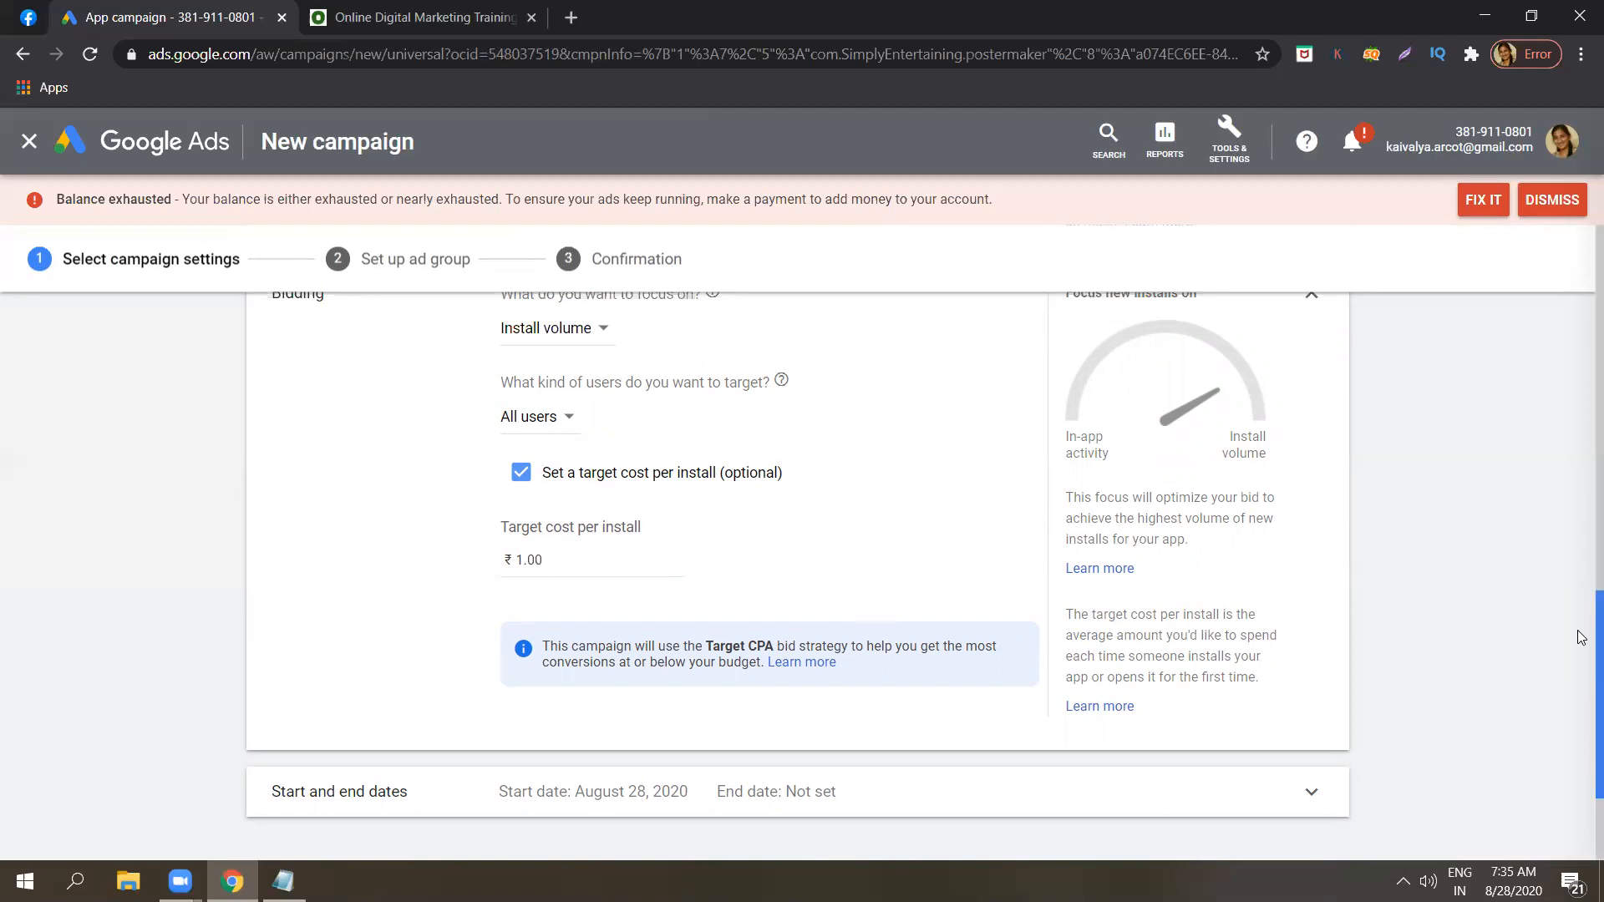
Expand the start and end date settings, then save the campaign settings and continue to the ad group setup.
left_click_drag(1581, 671, 1581, 735)
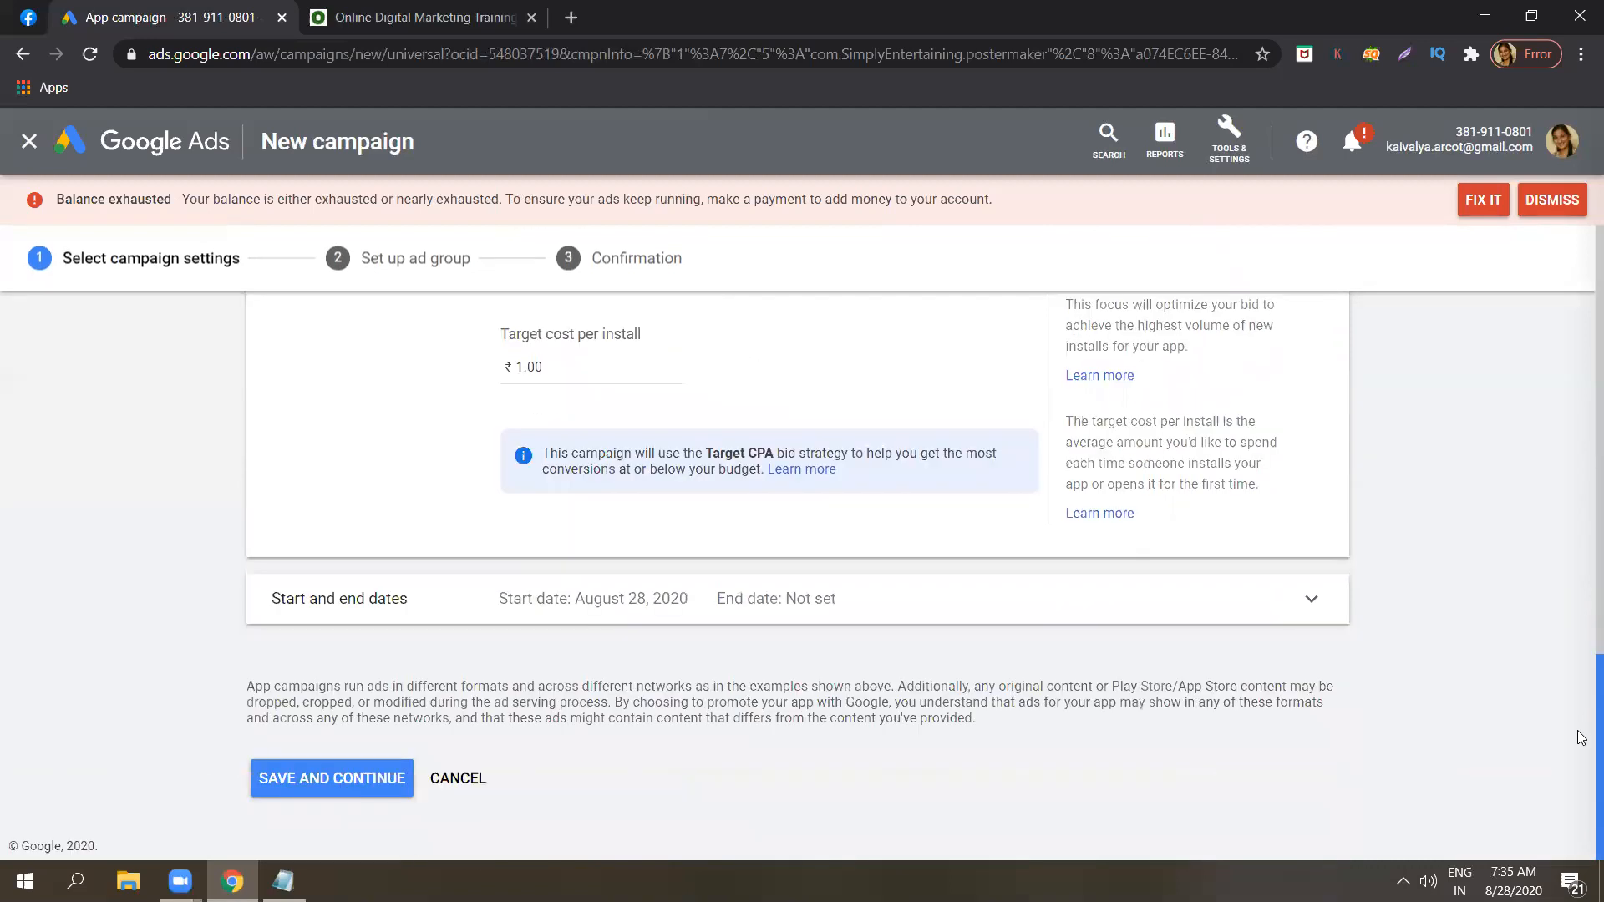
left_click(1322, 617)
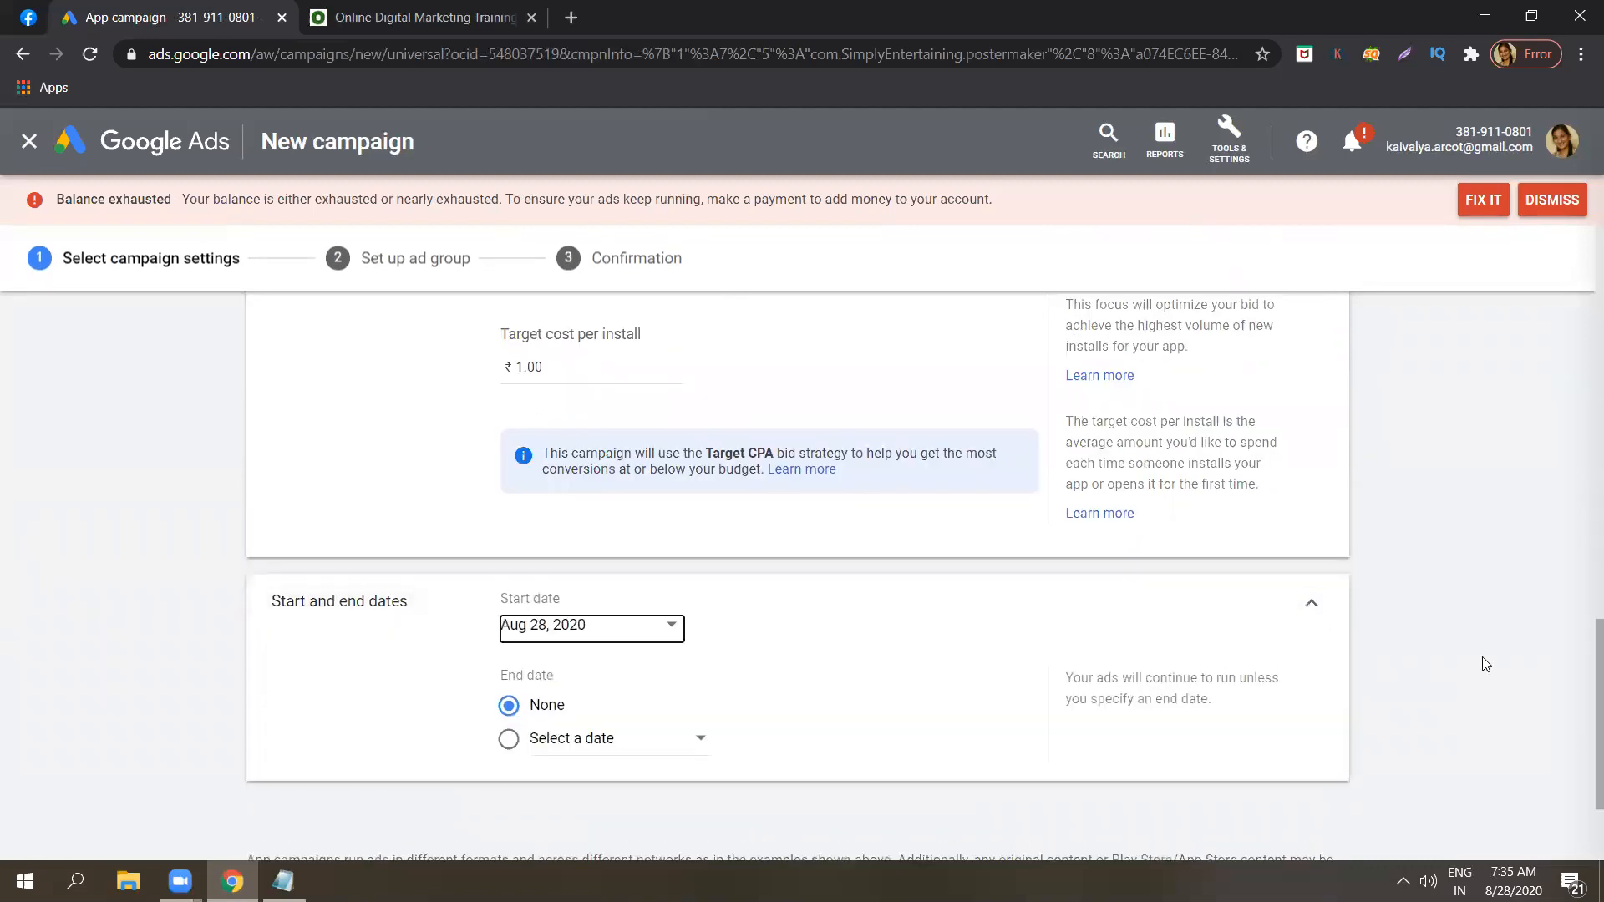
scroll(1581, 660, "down", 2)
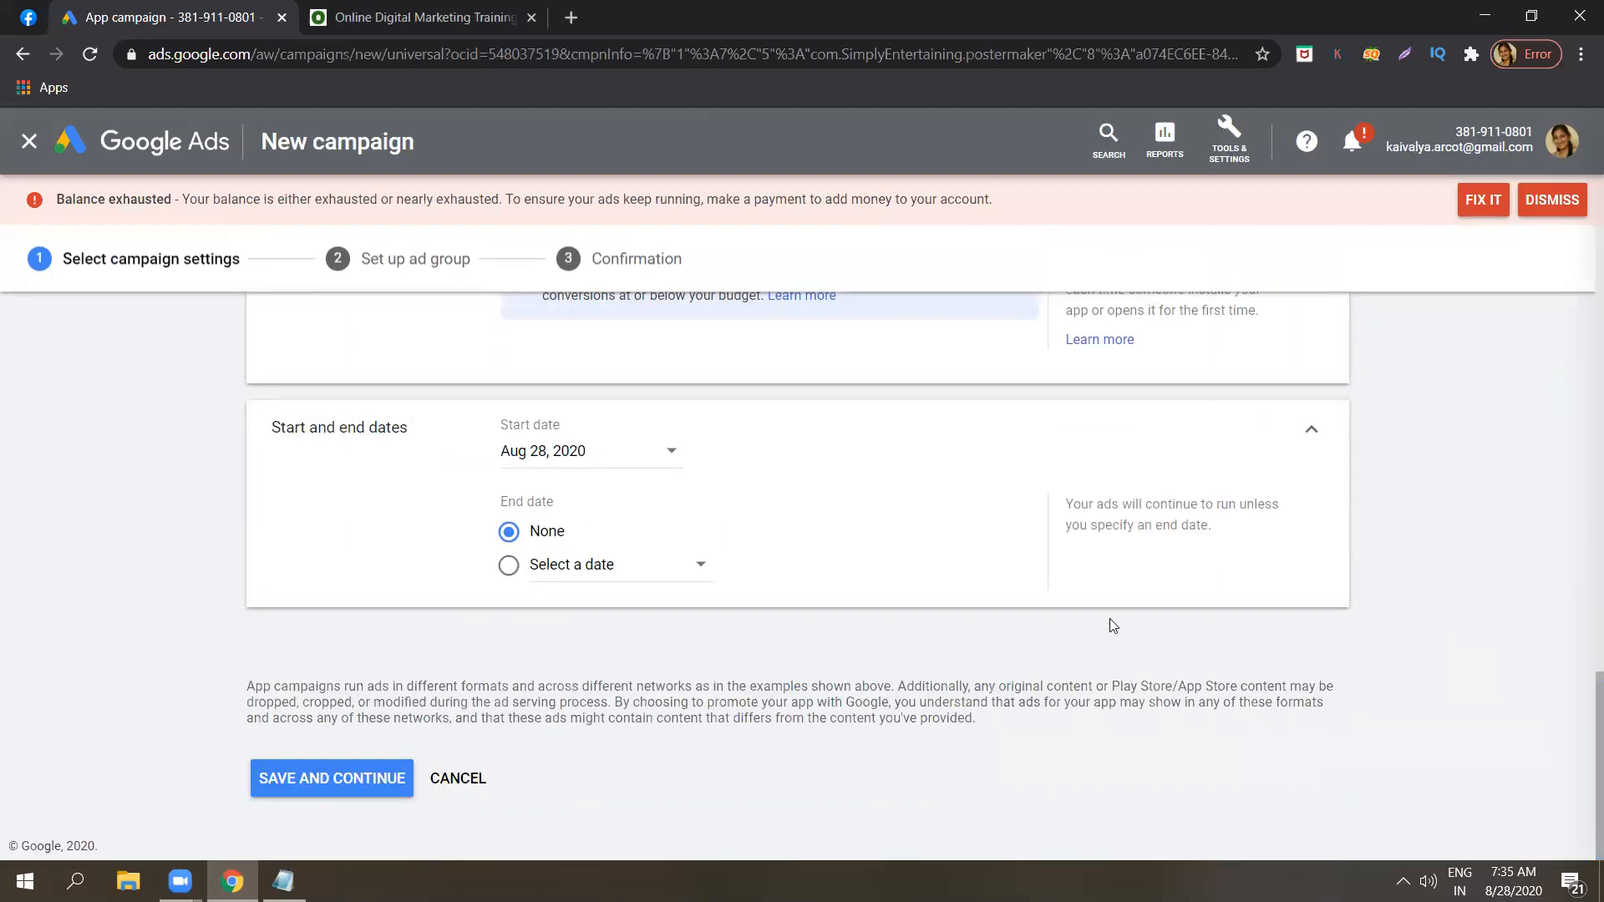
left_click(365, 774)
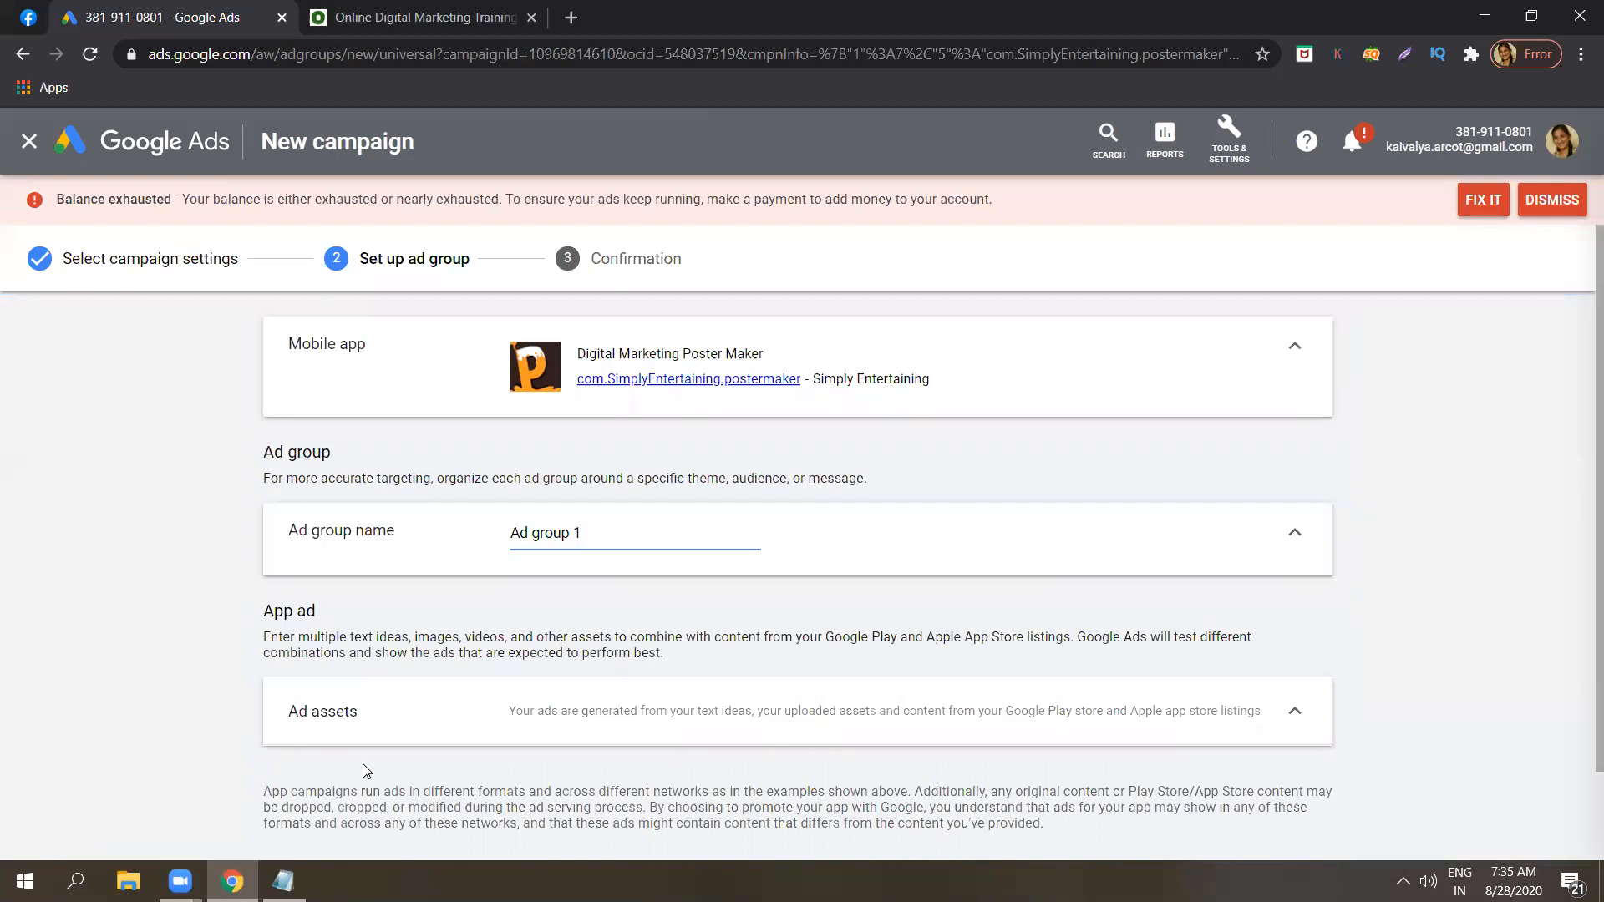
Replace the default ad group name with "Mobile app ad".
triple_click(678, 539)
key("BackSpace")
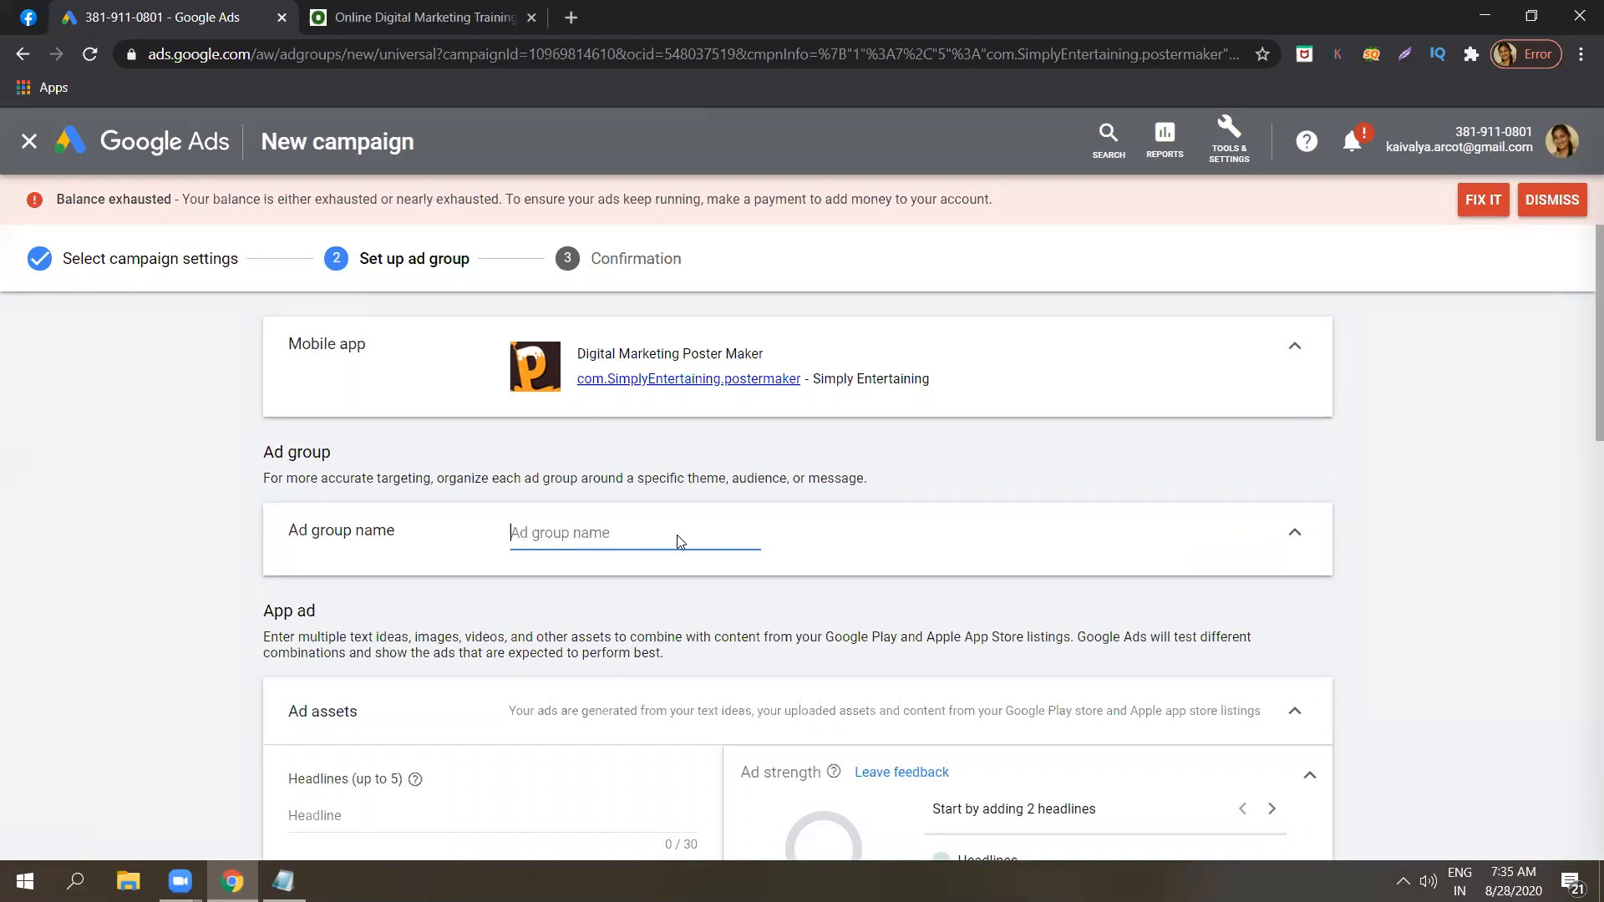
type("Mobil")
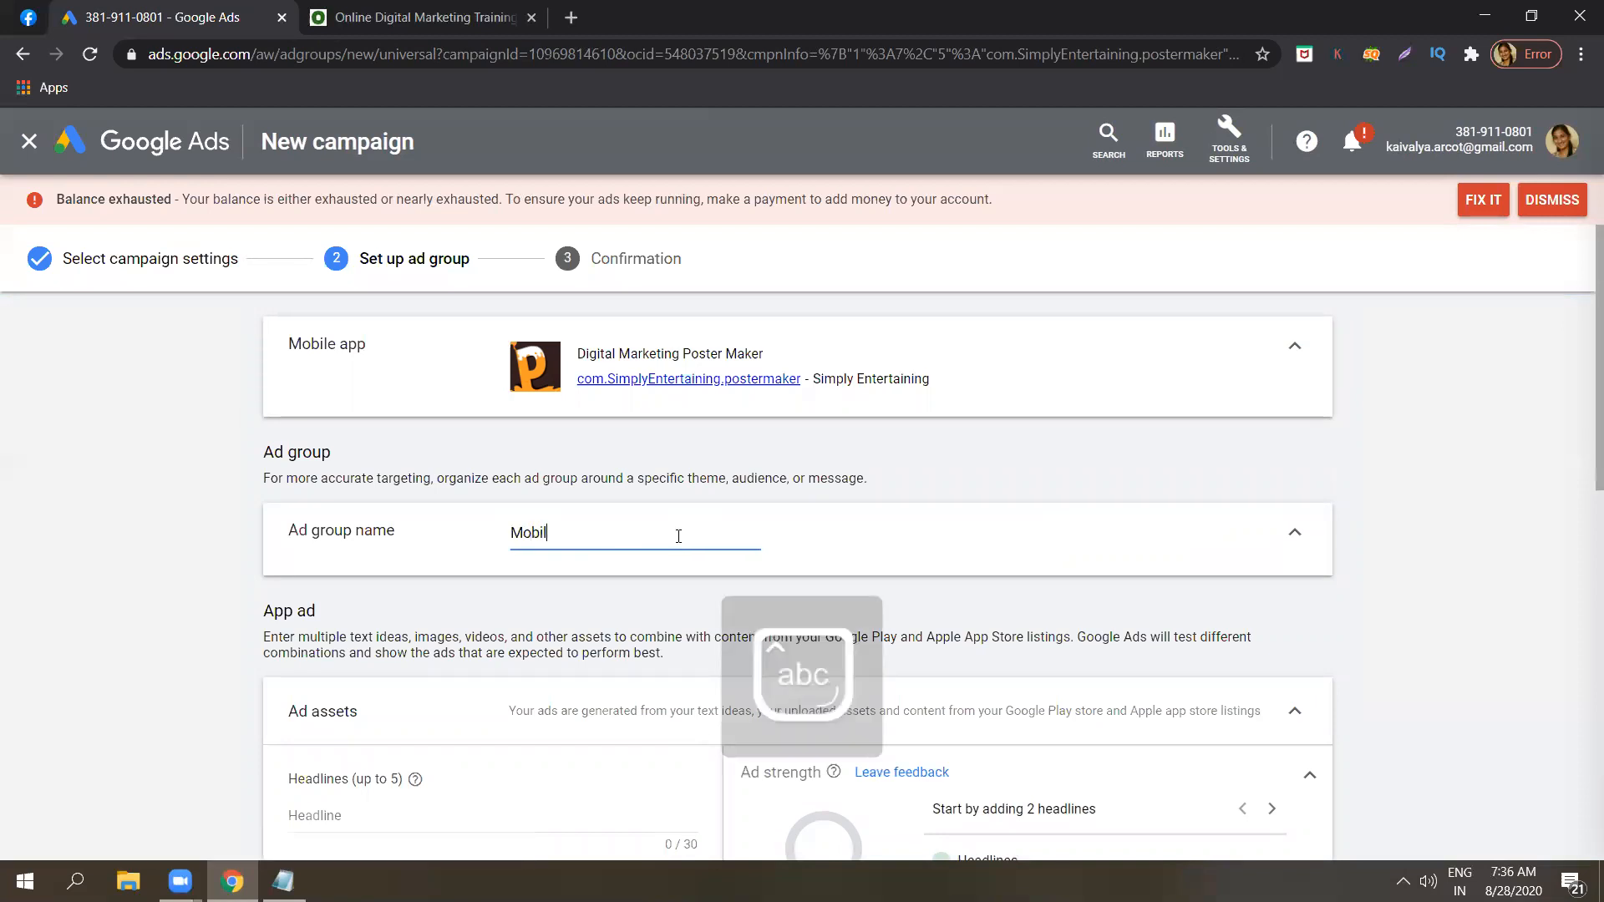
type("e app ad ")
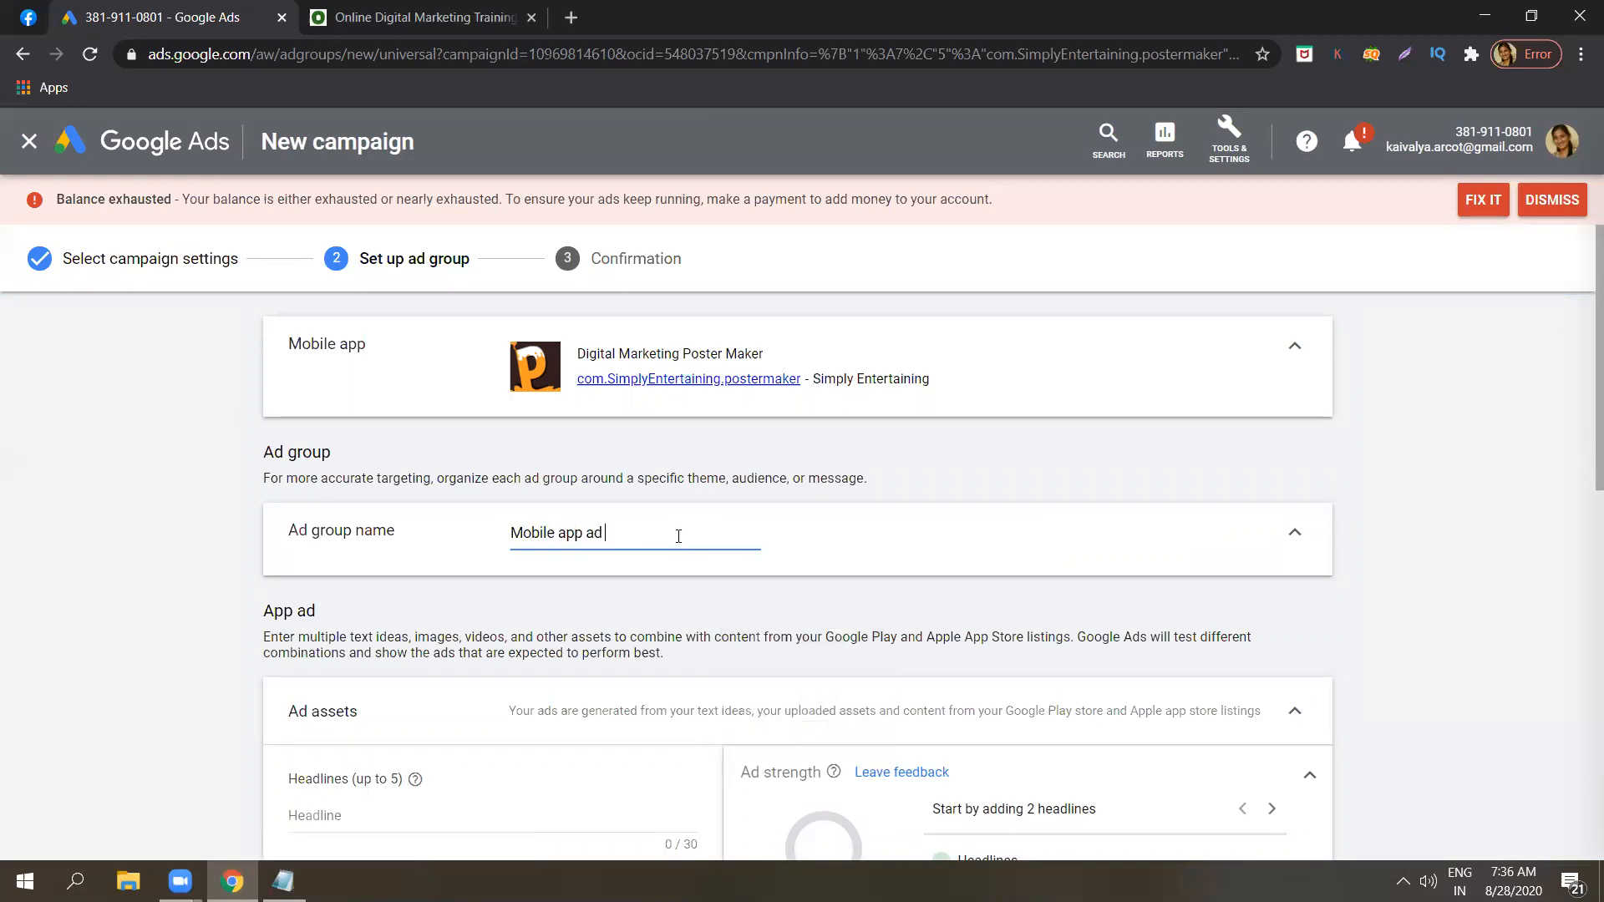
type("samp")
key("BackSpace")
key("BackSpace")
key("BackSpace")
key("BackSpace")
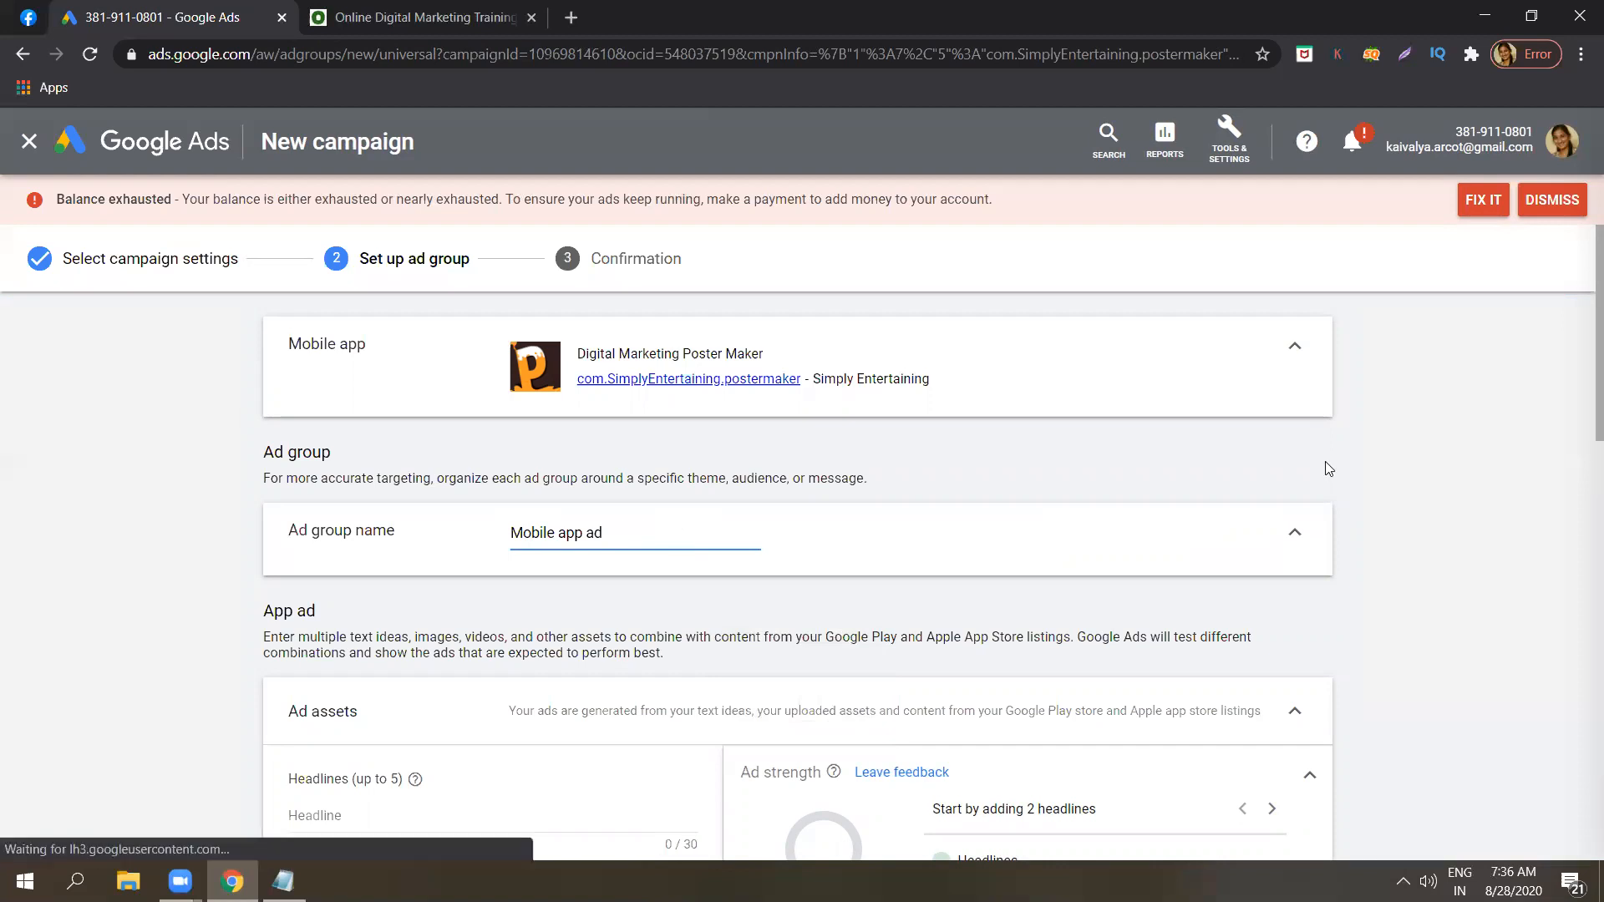
left_click(1510, 443)
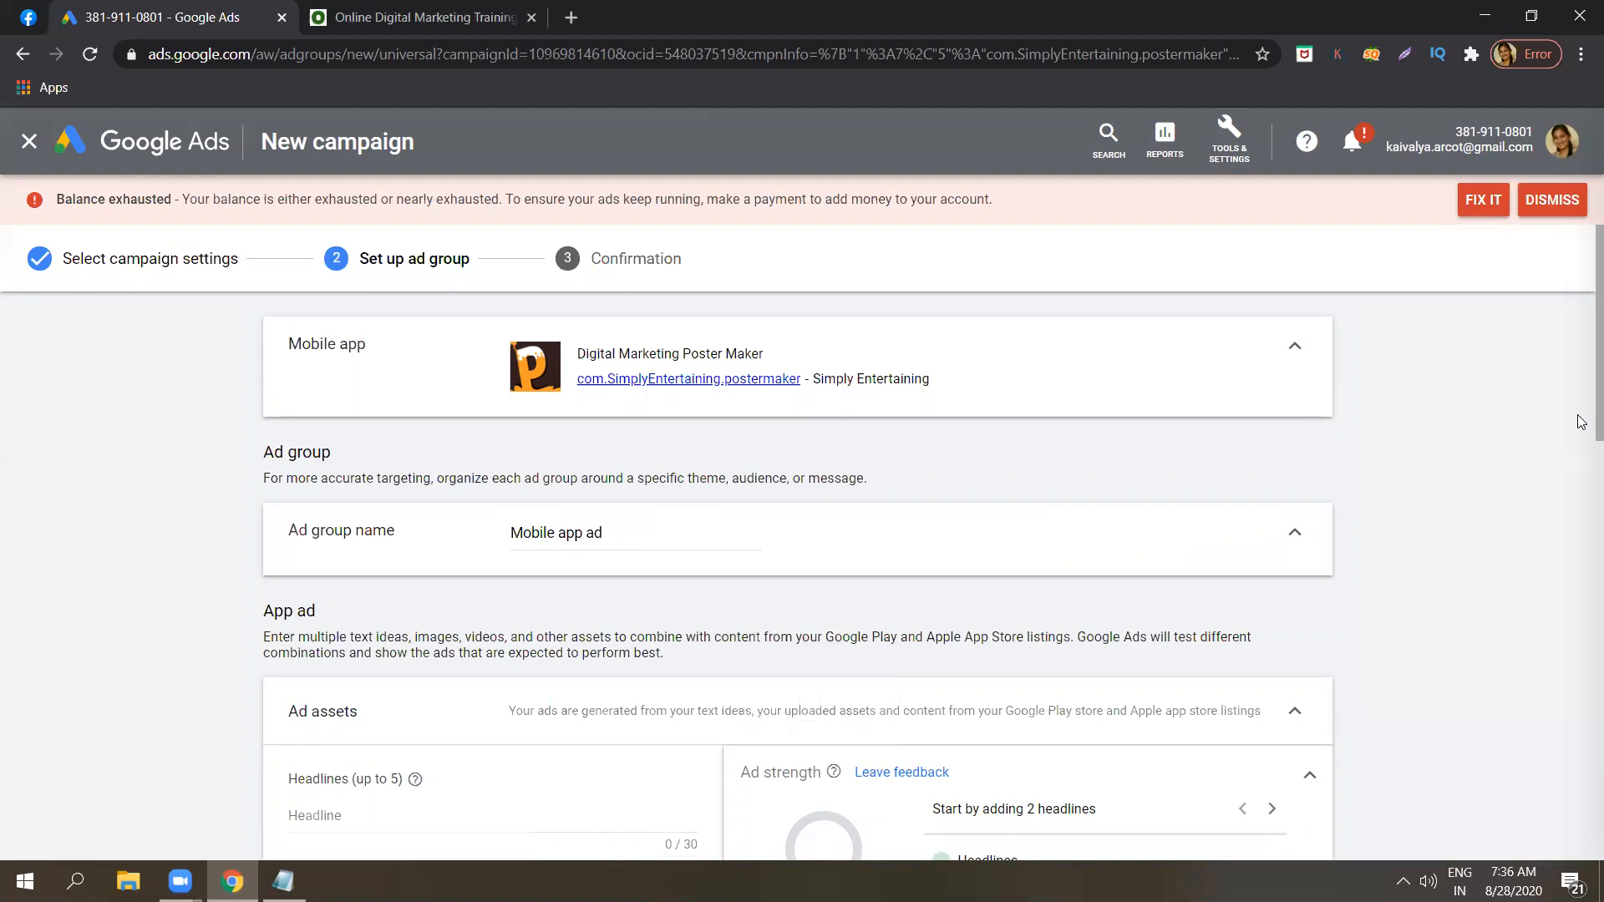
Examine the App ad's asset fields for headlines, descriptions, images, videos and HTML5, along with the ad preview.
scroll(1580, 422, "down", 3)
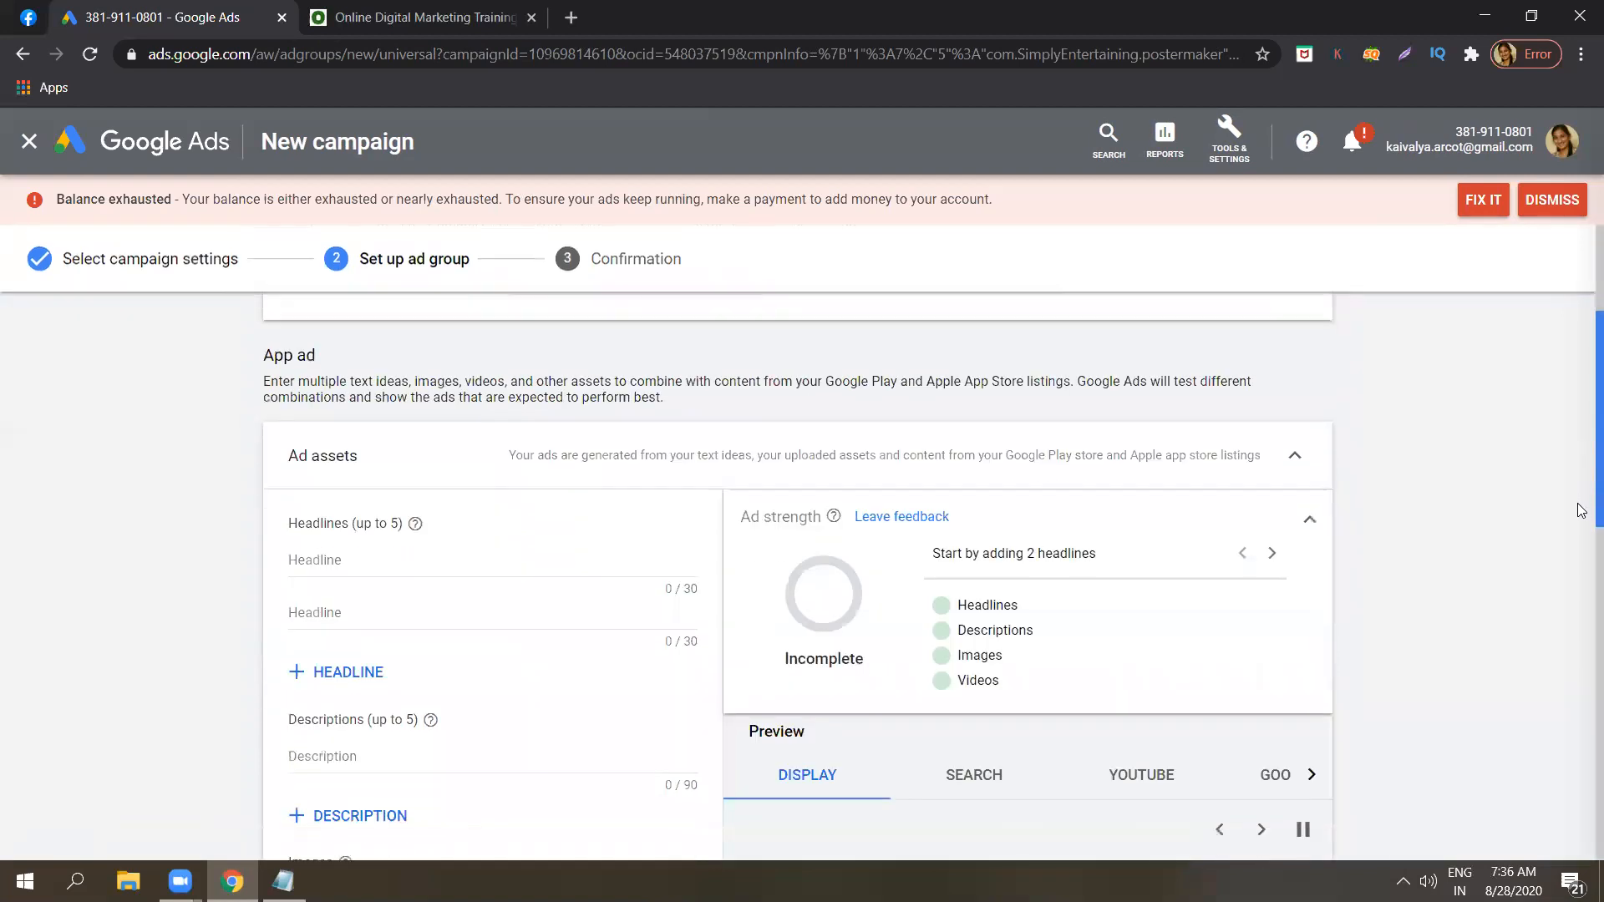
scroll(1580, 576, "down", 1)
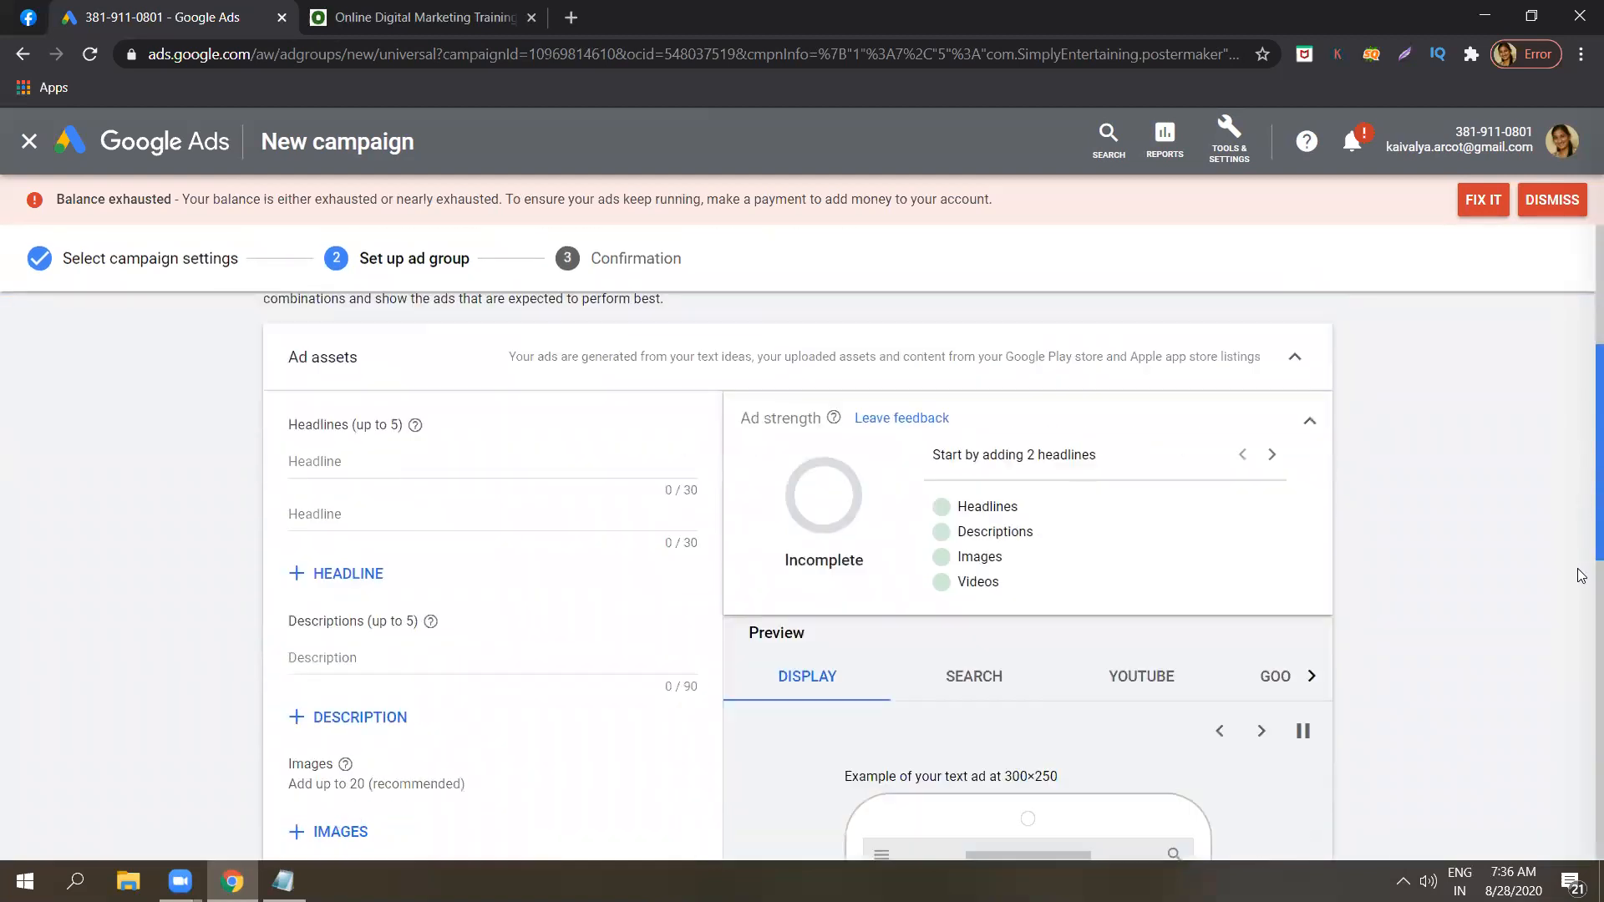
scroll(1580, 648, "down", 1)
scroll(1580, 710, "down", 2)
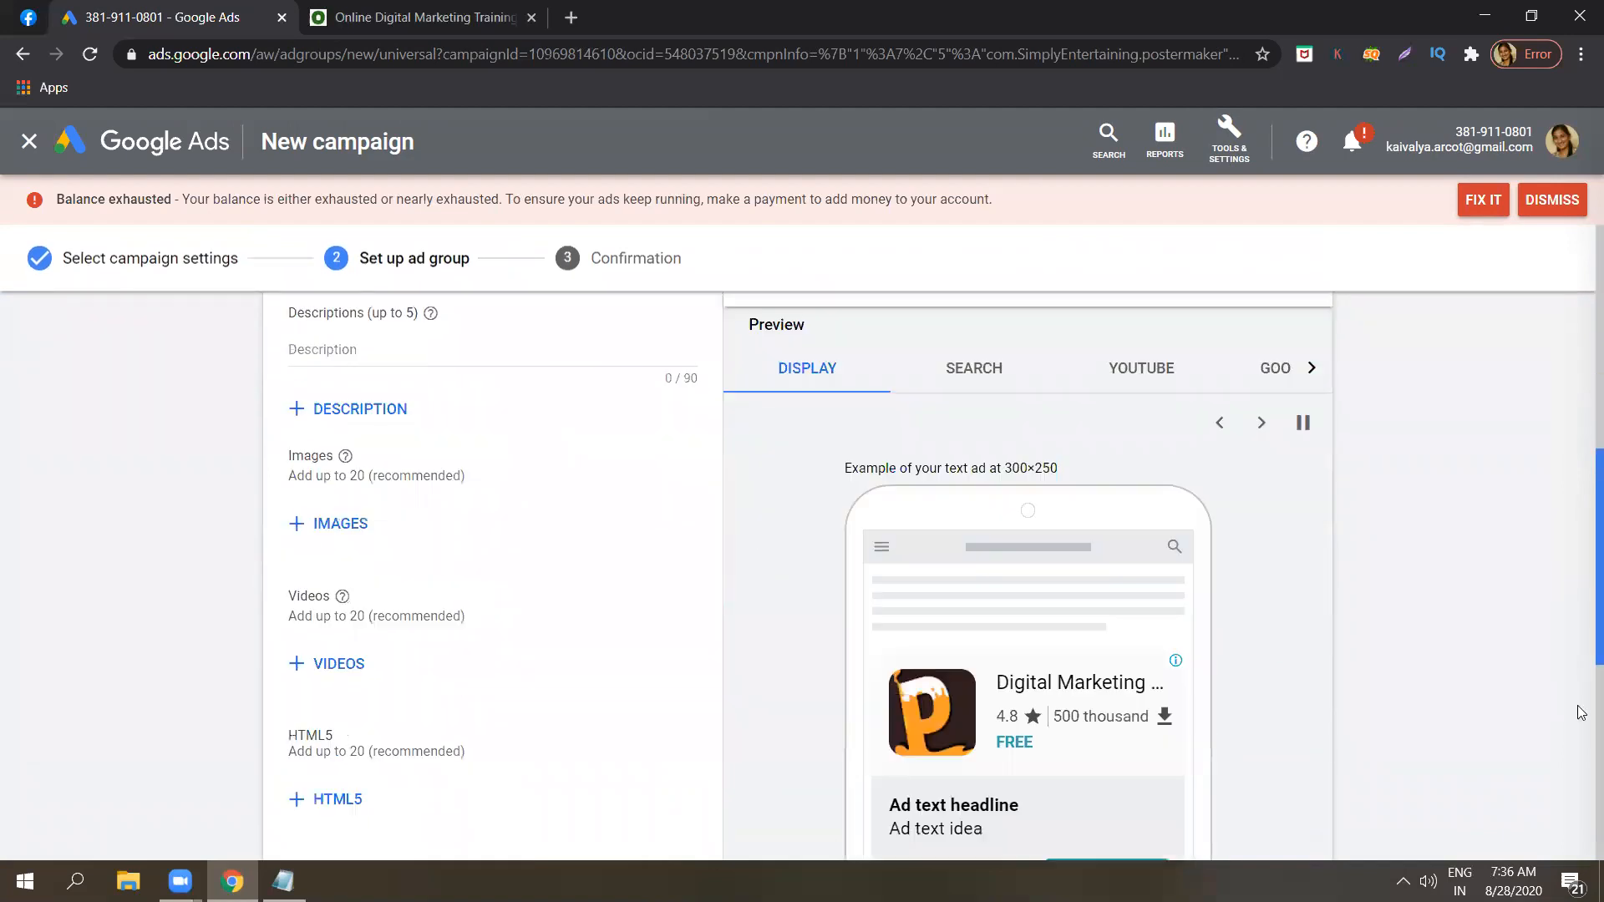
scroll(1580, 751, "down", 2)
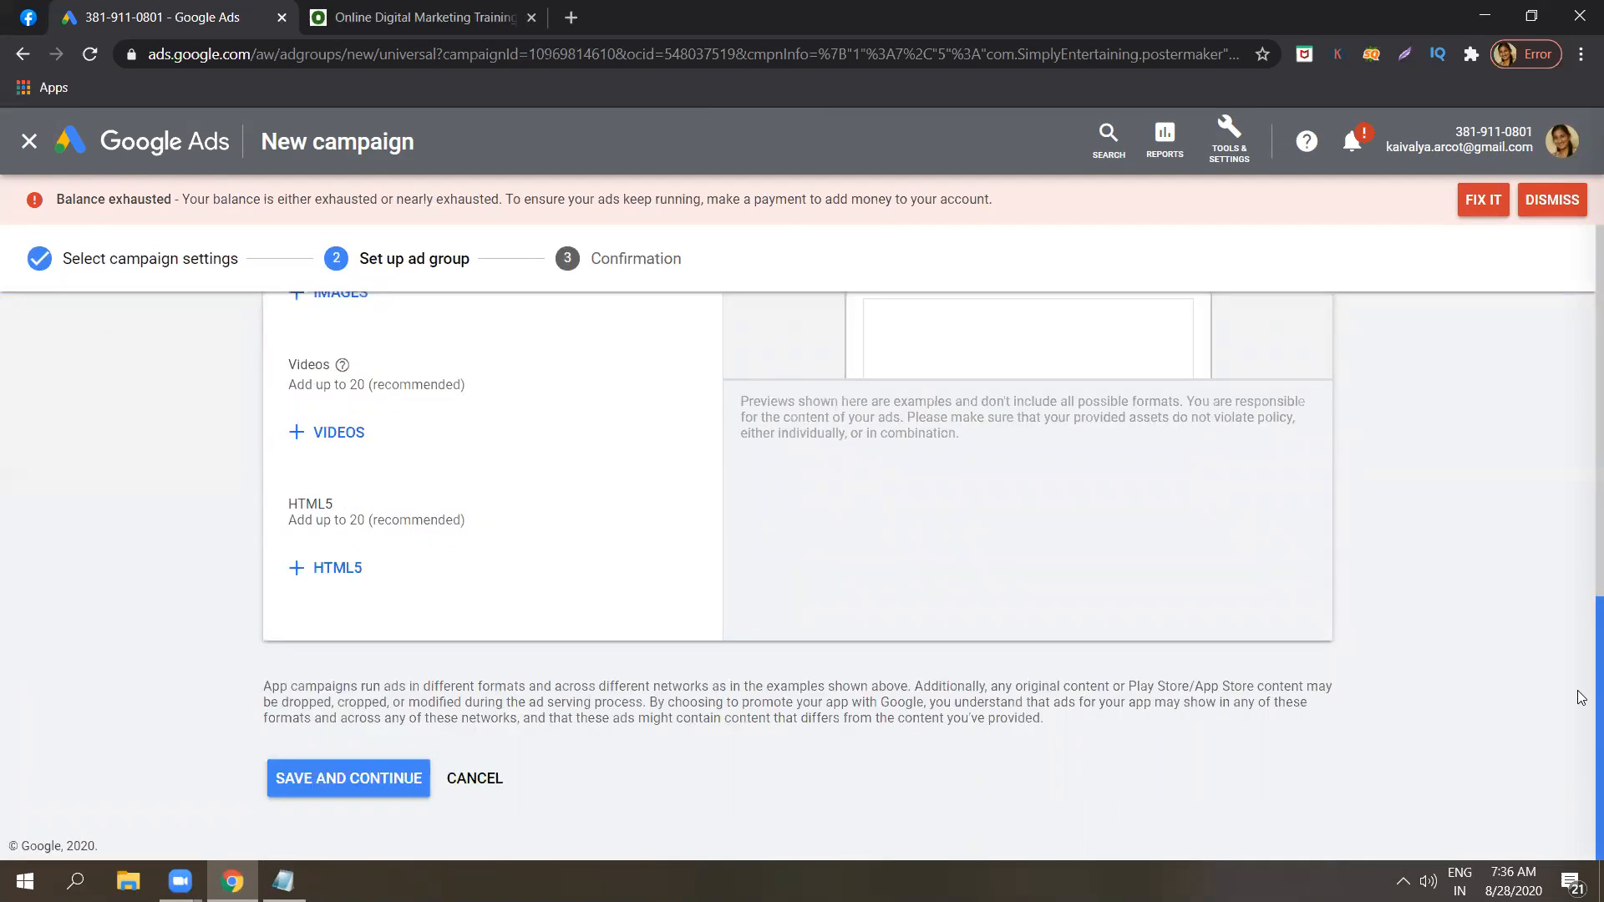
scroll(1580, 540, "up", 3)
scroll(1580, 468, "up", 4)
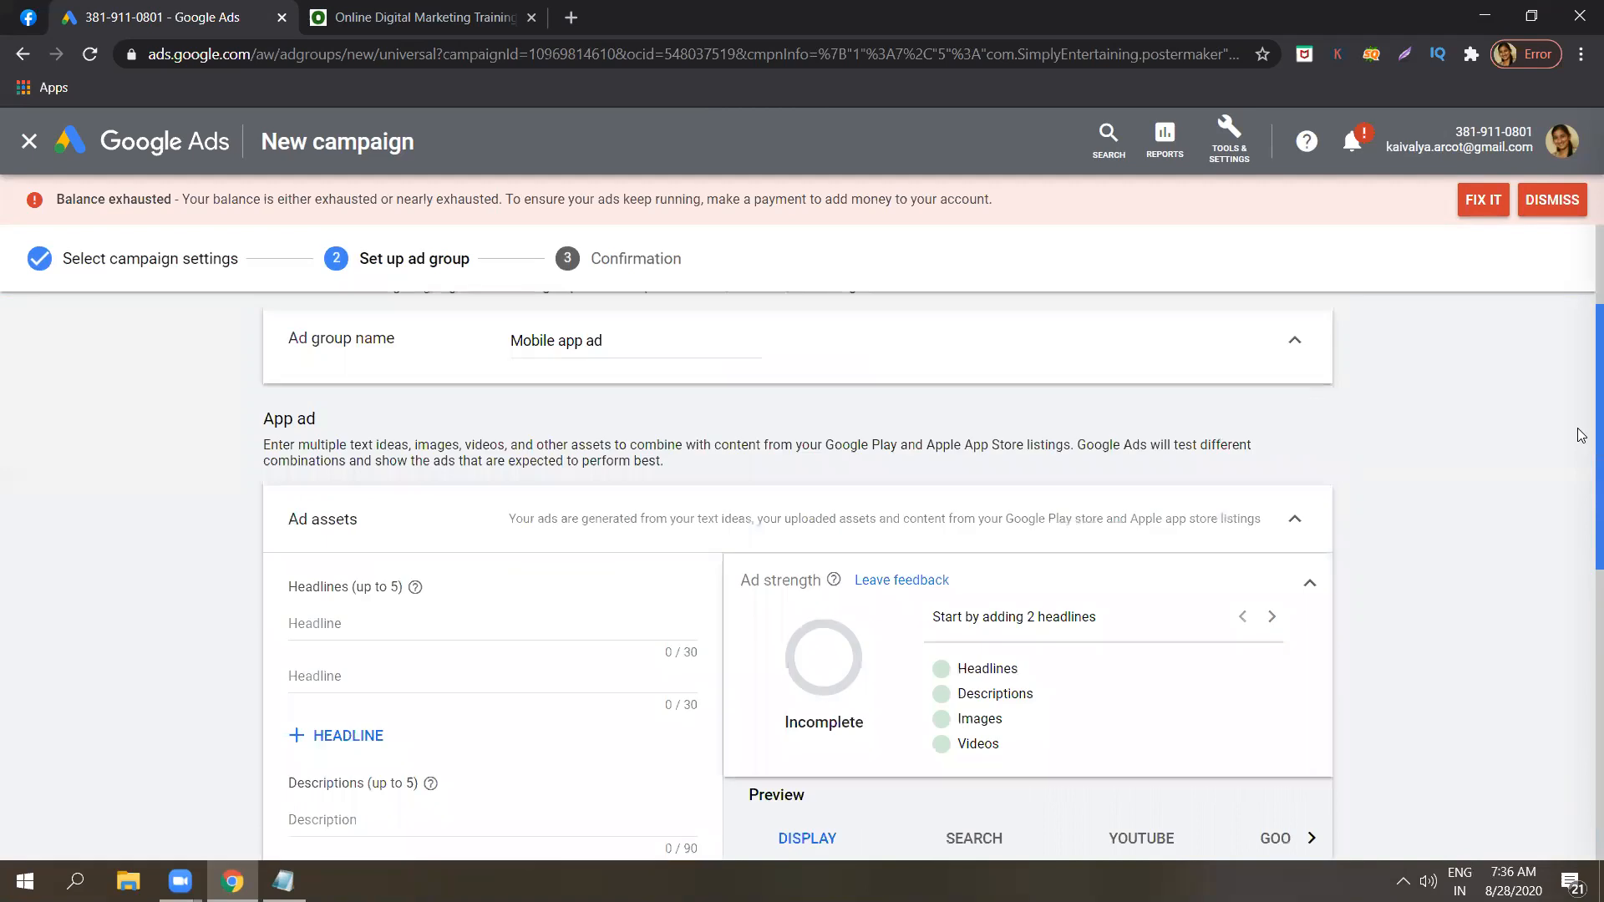
Enter "Digital marketing" and "Online course" as the first two headlines of the App ad.
scroll(1580, 422, "up", 1)
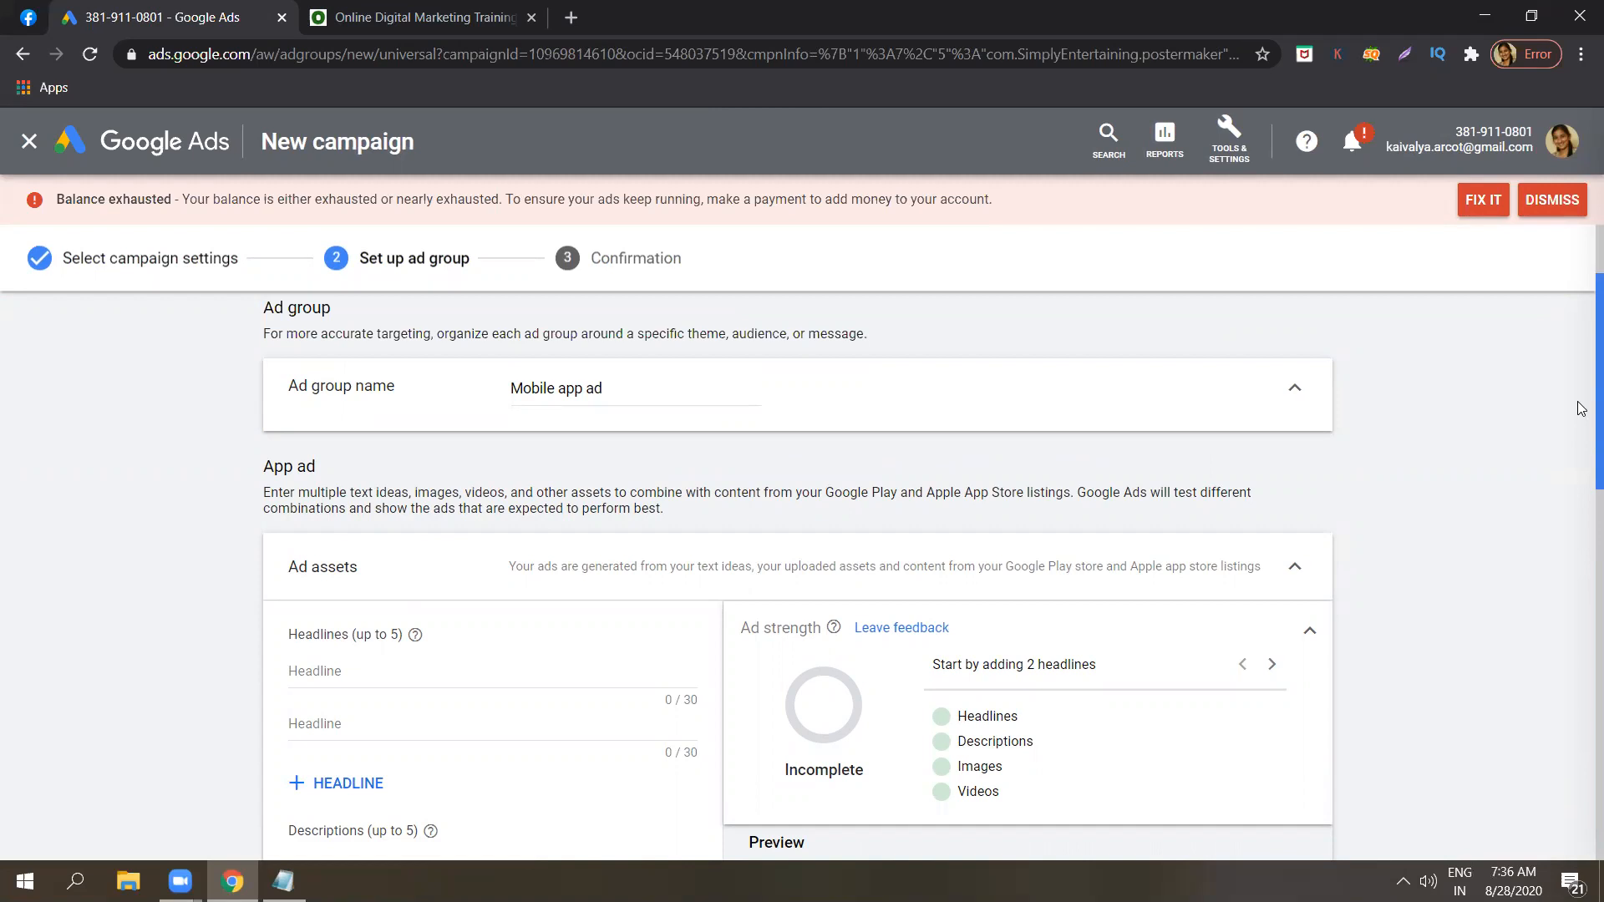
scroll(1581, 434, "down", 2)
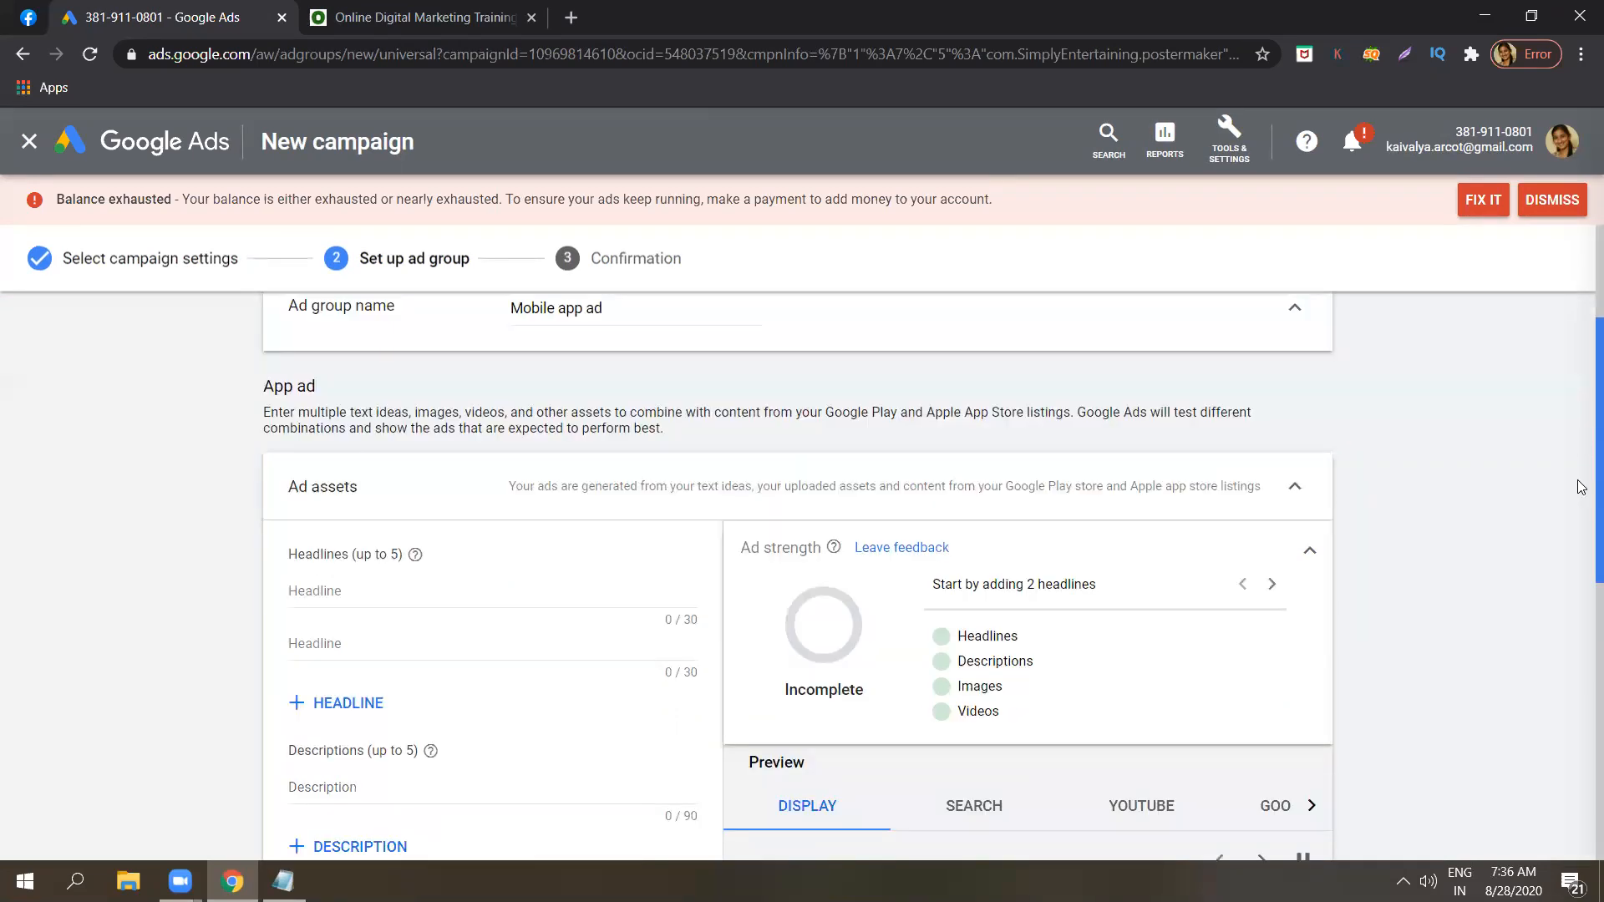
scroll(1581, 522, "down", 4)
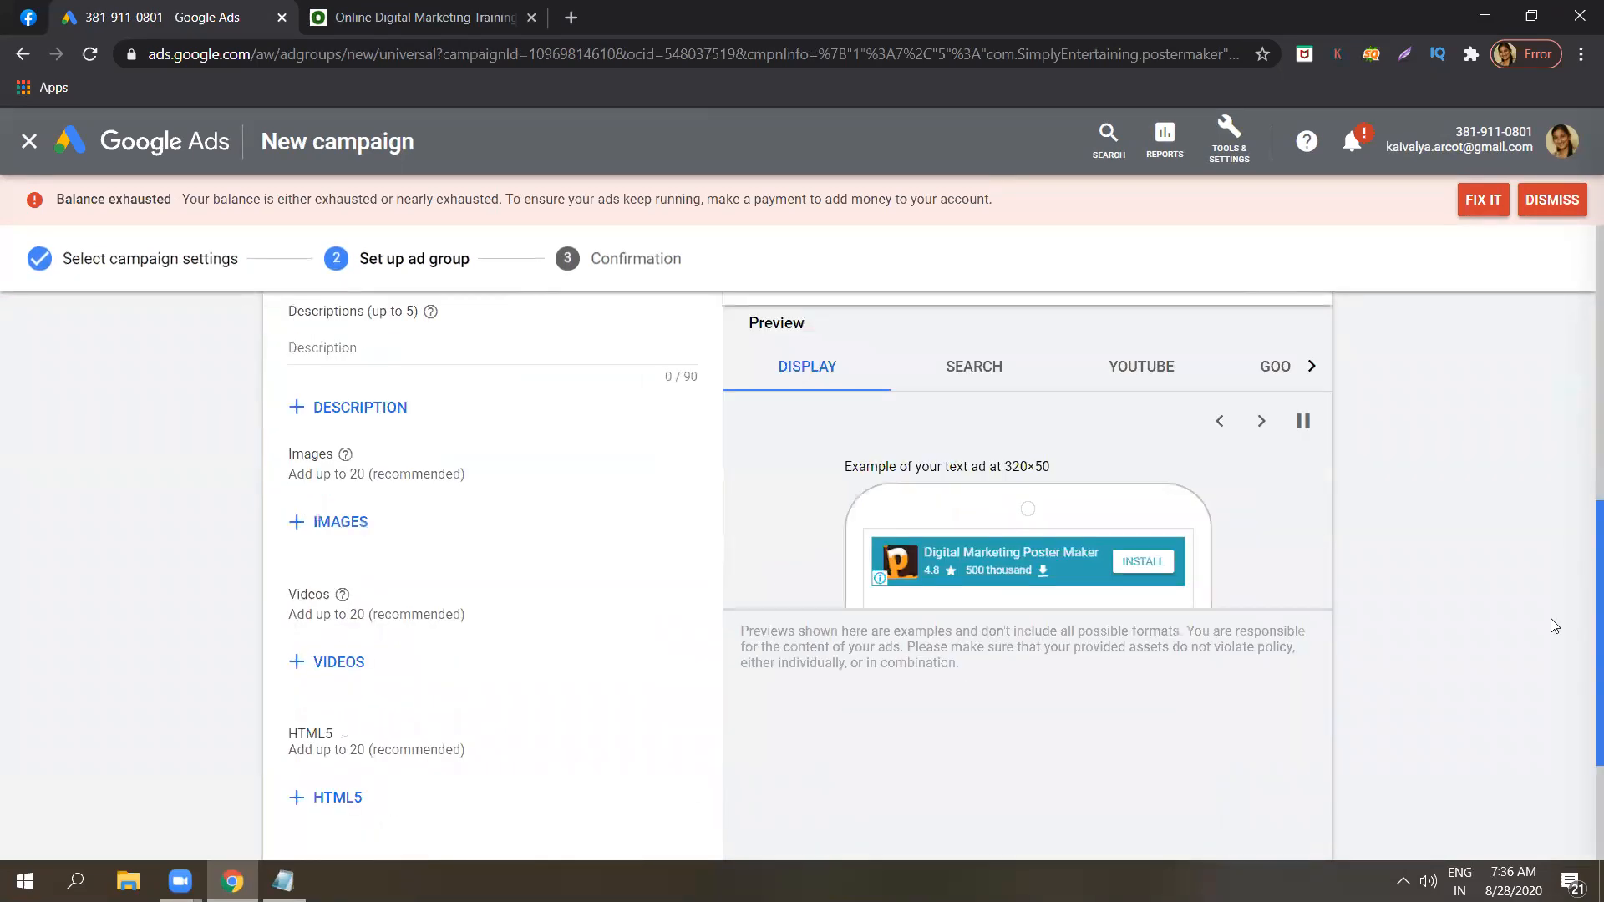
scroll(1564, 583, "up", 1)
scroll(1566, 551, "up", 3)
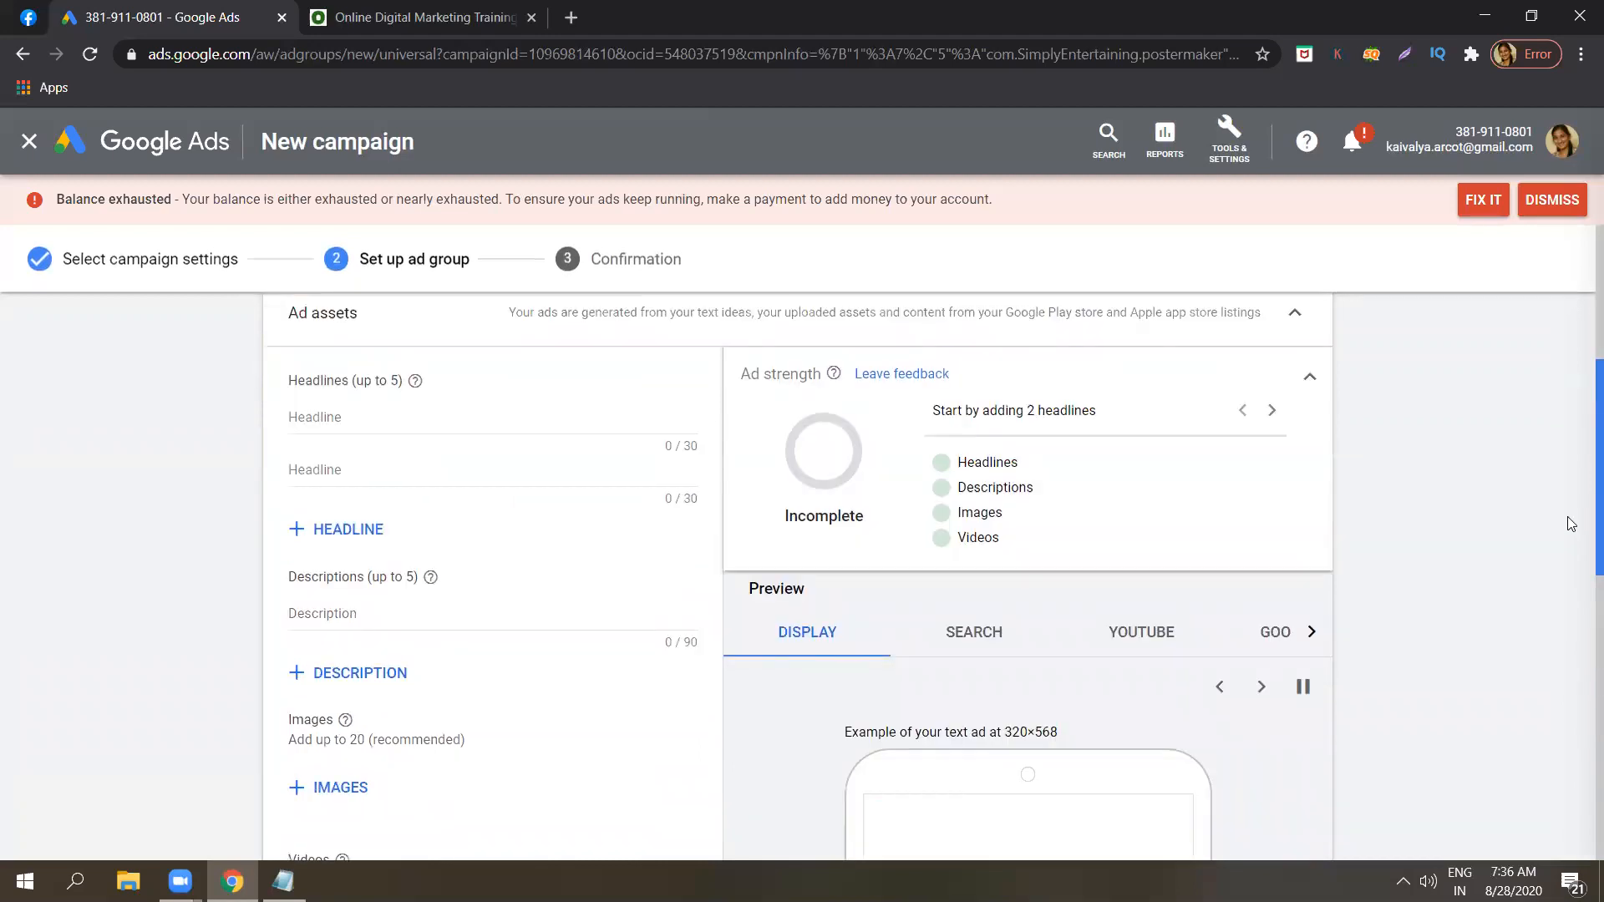
left_click(431, 457)
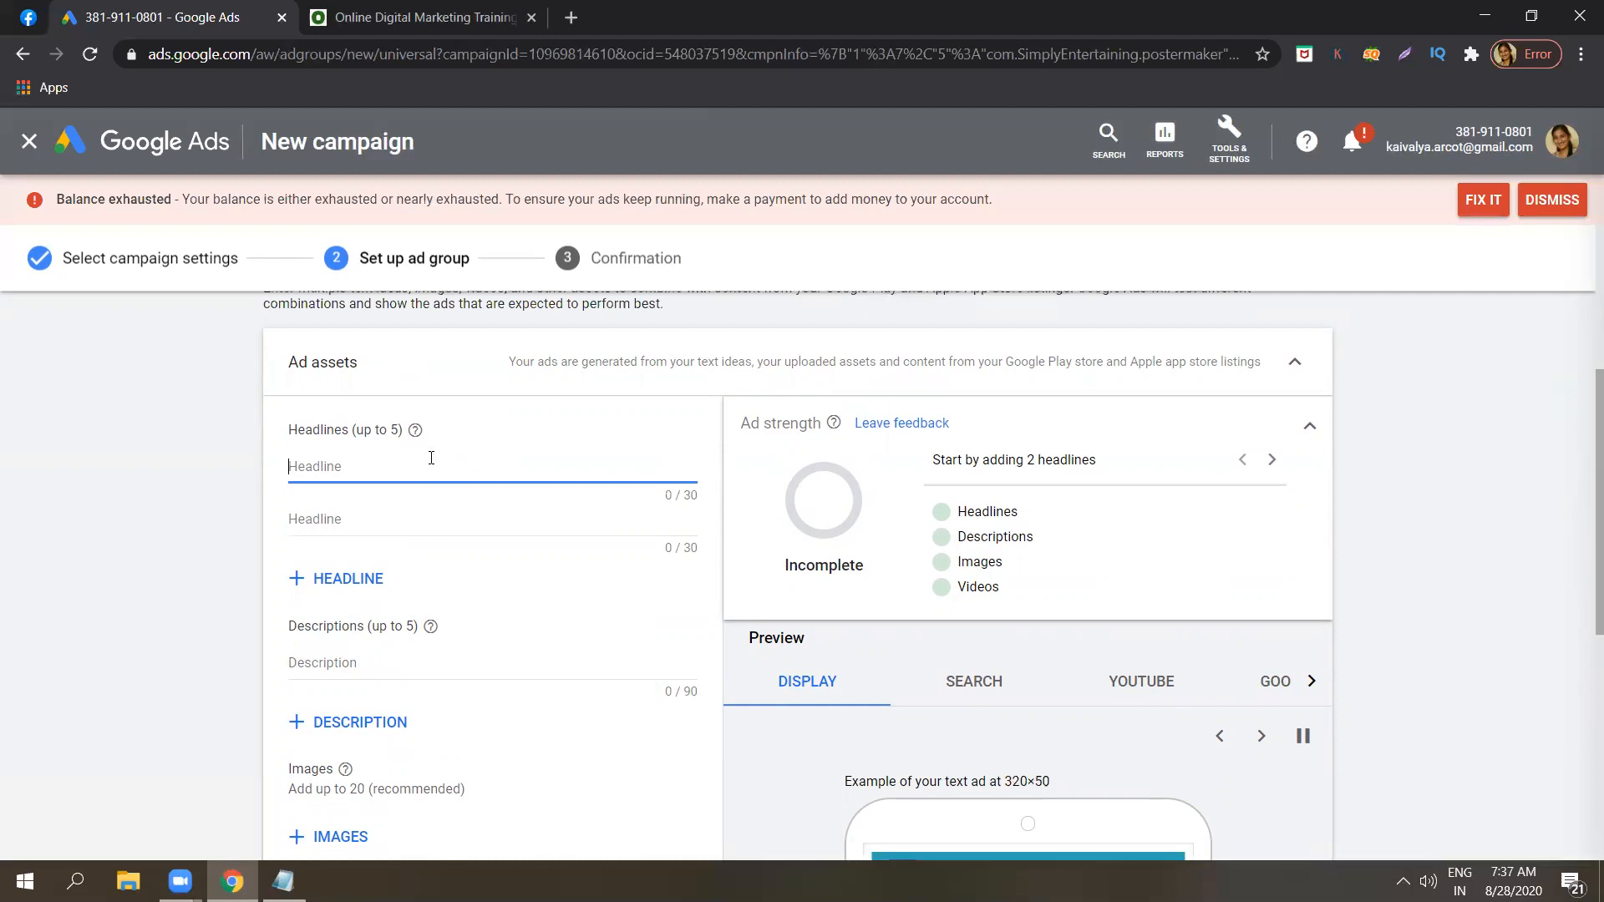
type("D")
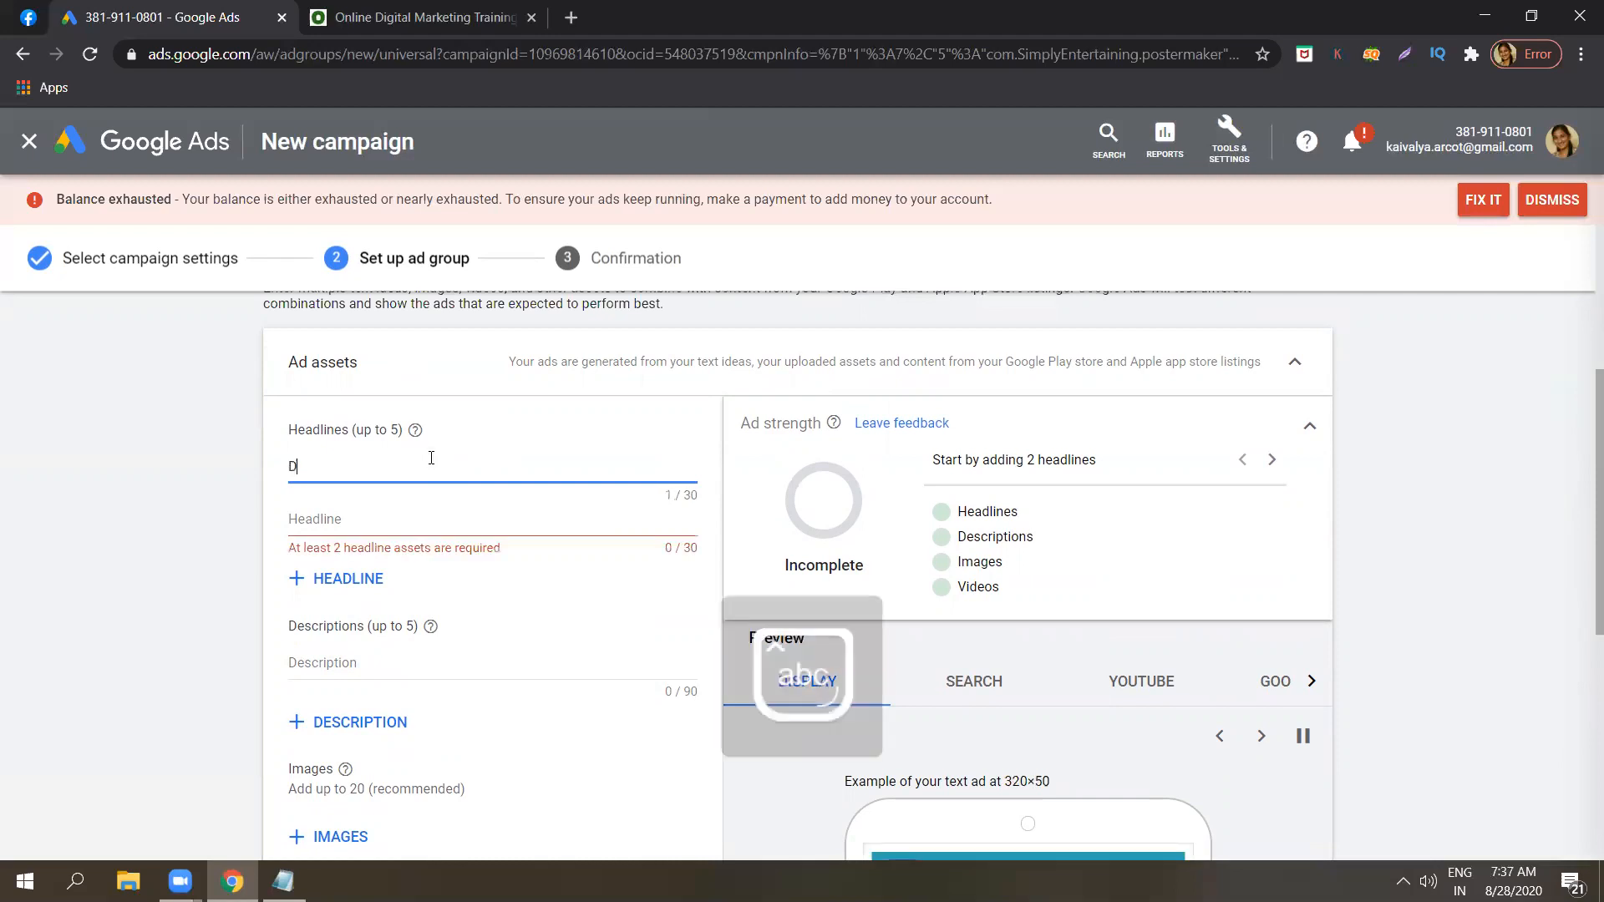
type("igital marketi")
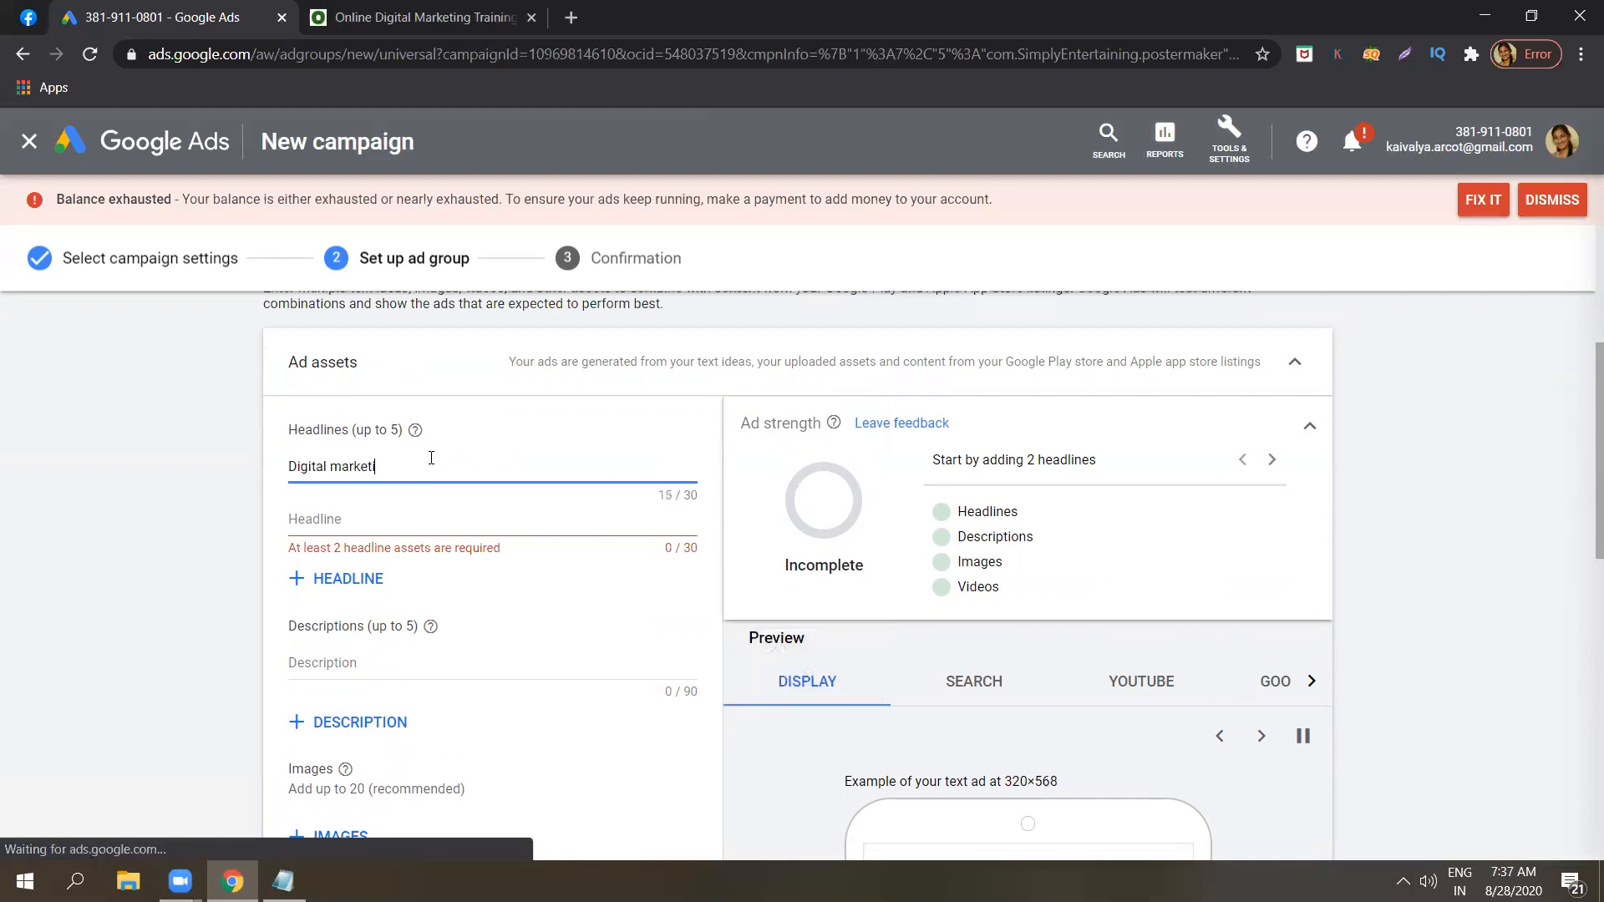
type("ng")
left_click(386, 522)
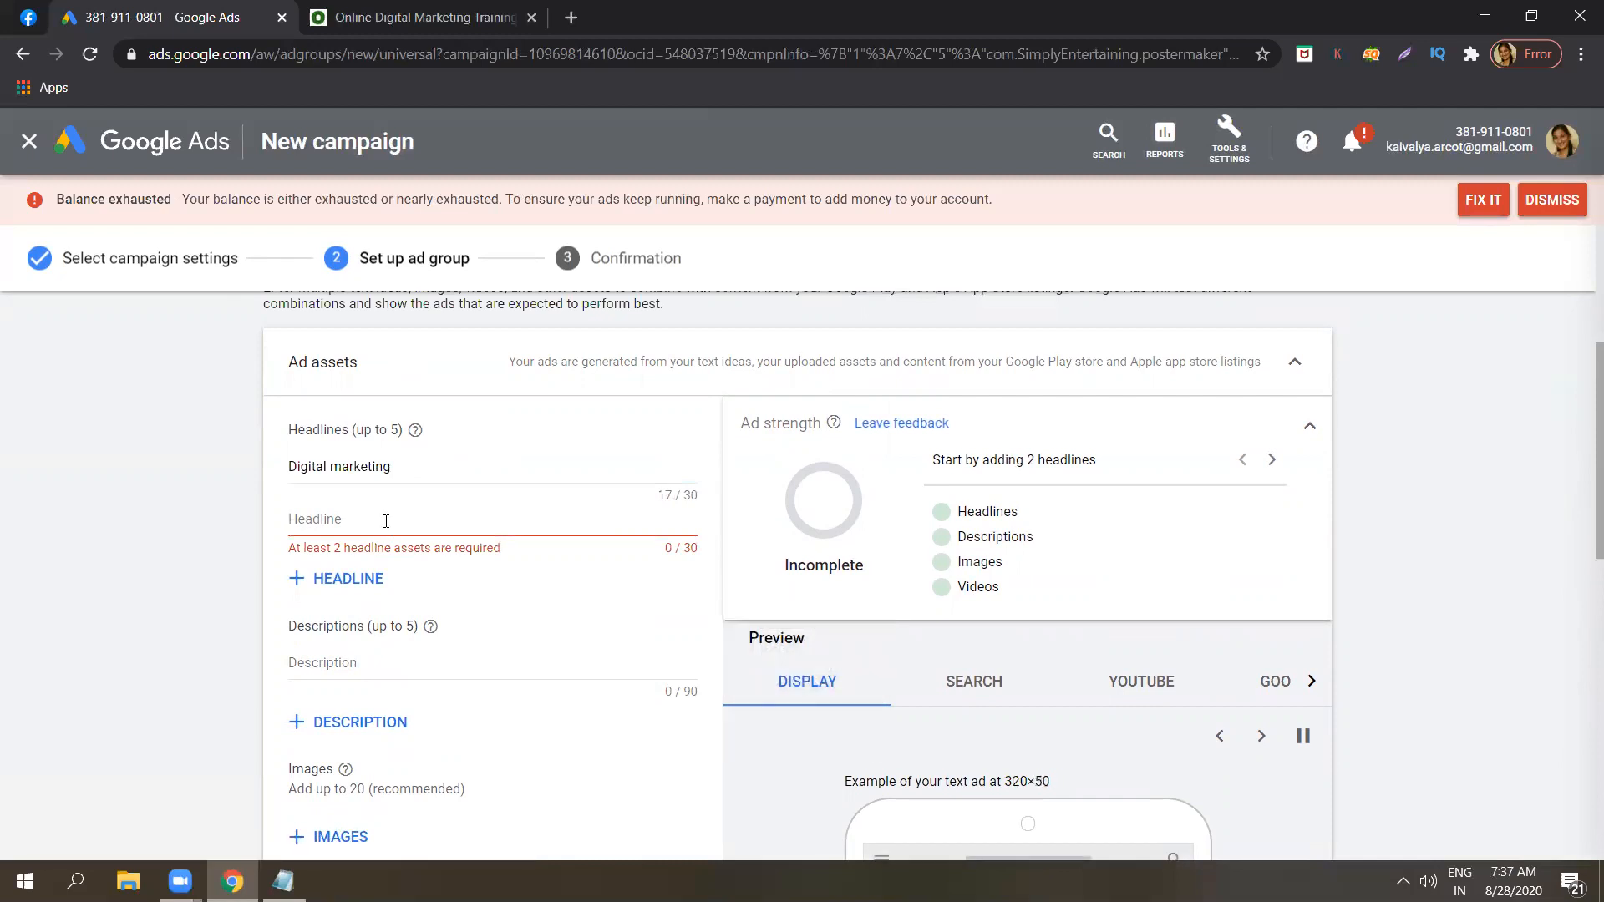
type("Online course")
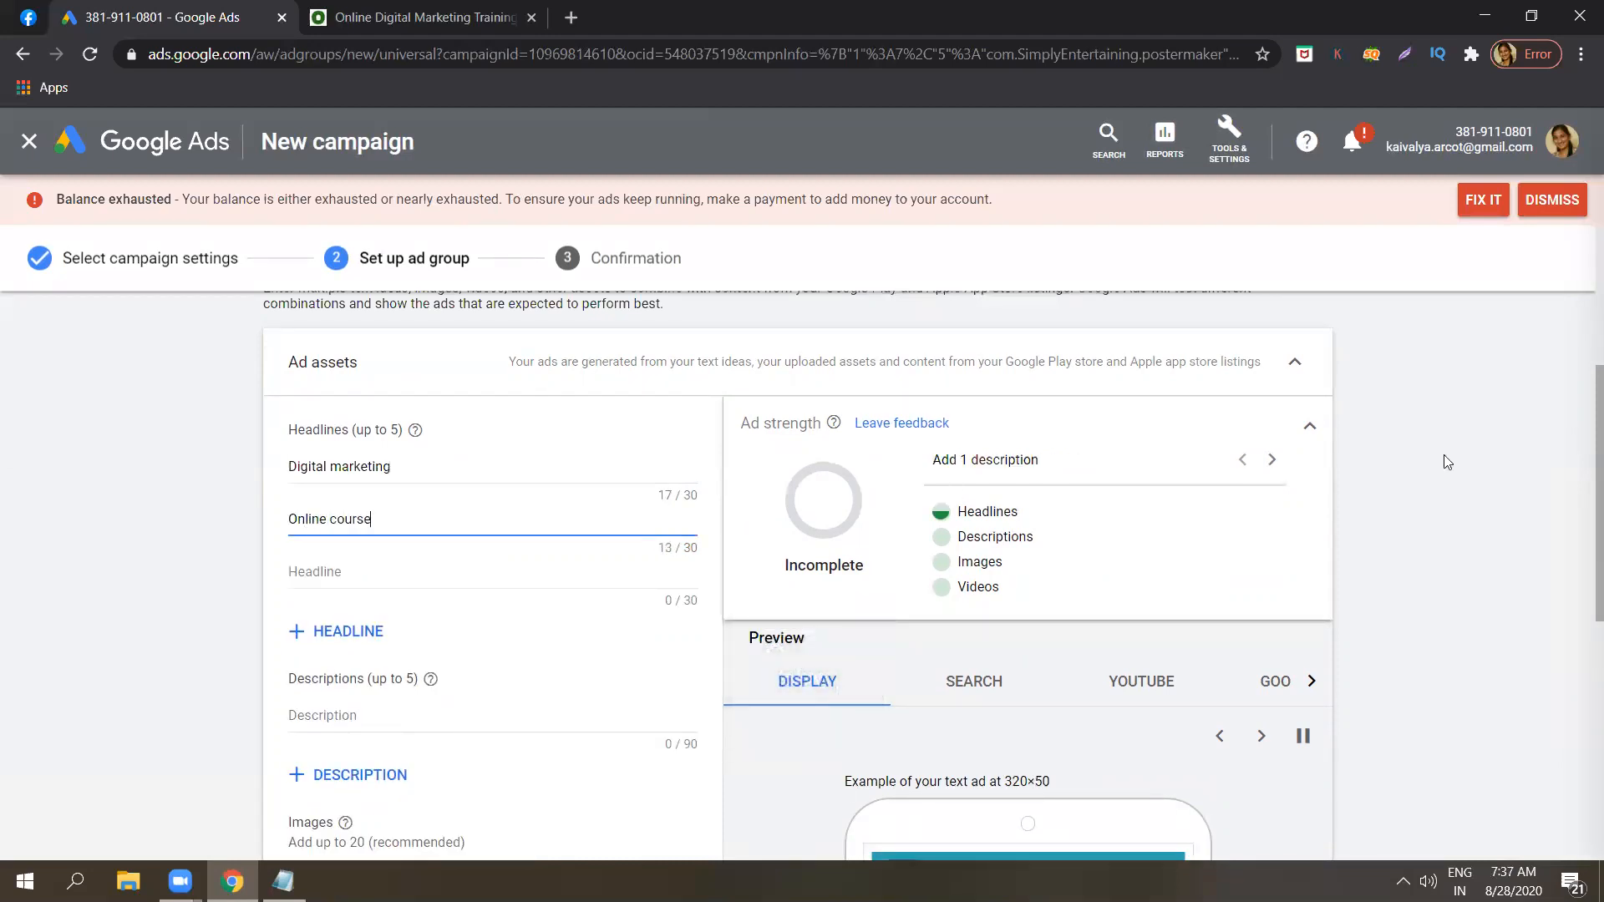
Examine the App ad's remaining asset sections, its ad strength and the display preview with the headlines filled in.
left_click(1580, 455)
left_click_drag(1579, 455, 1580, 633)
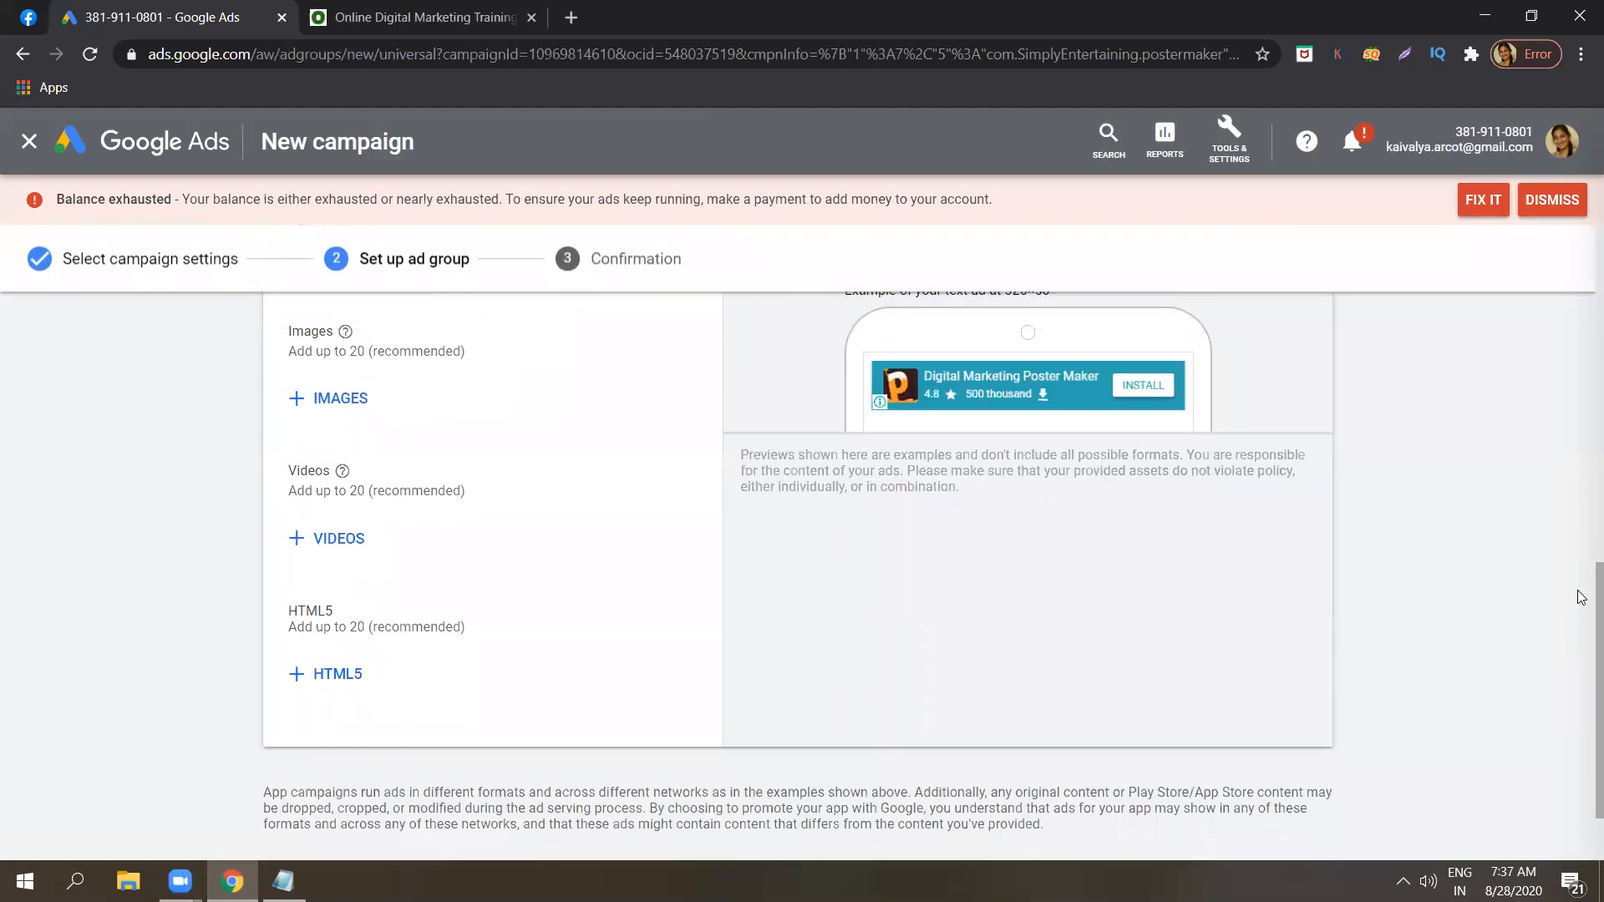
scroll(1581, 535, "up", 2)
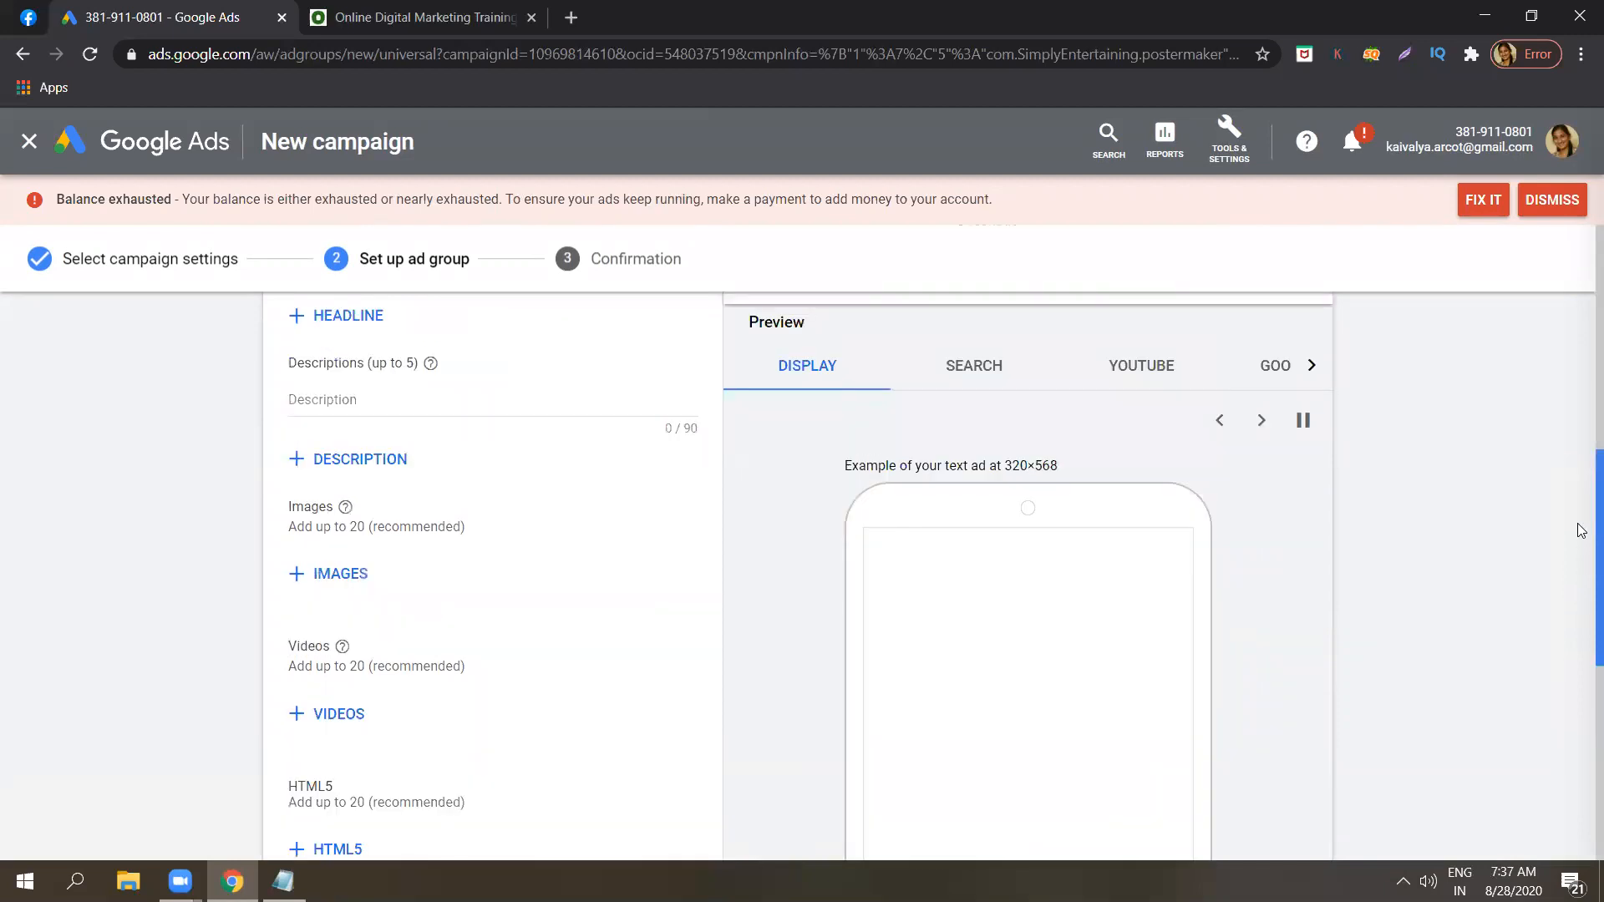
scroll(1578, 459, "up", 2)
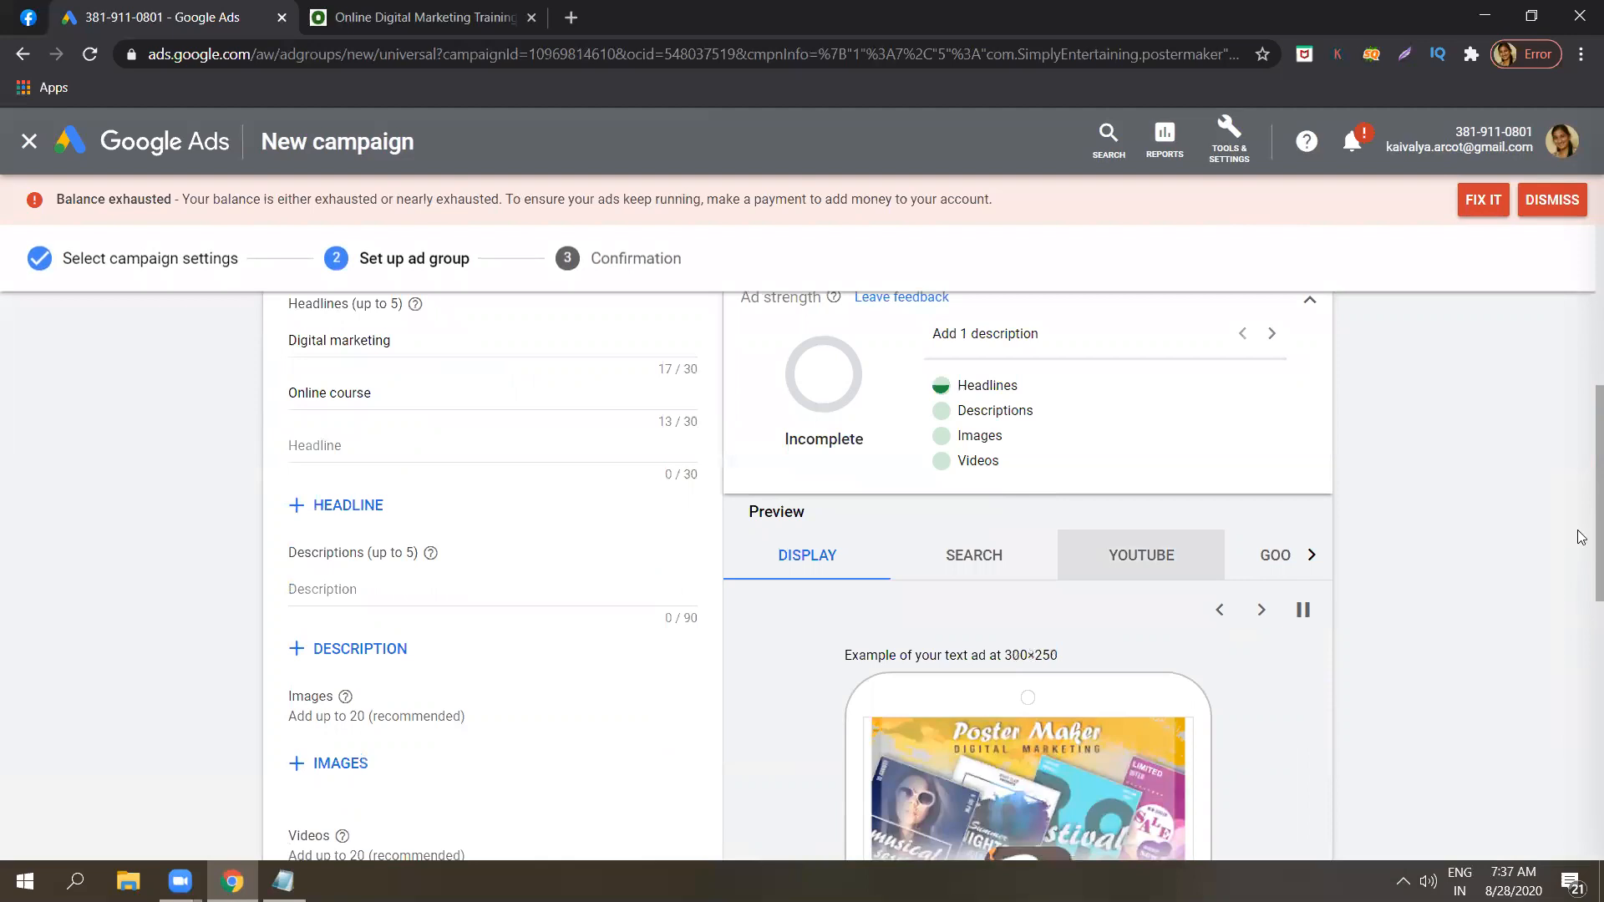
scroll(1575, 656, "up", 1)
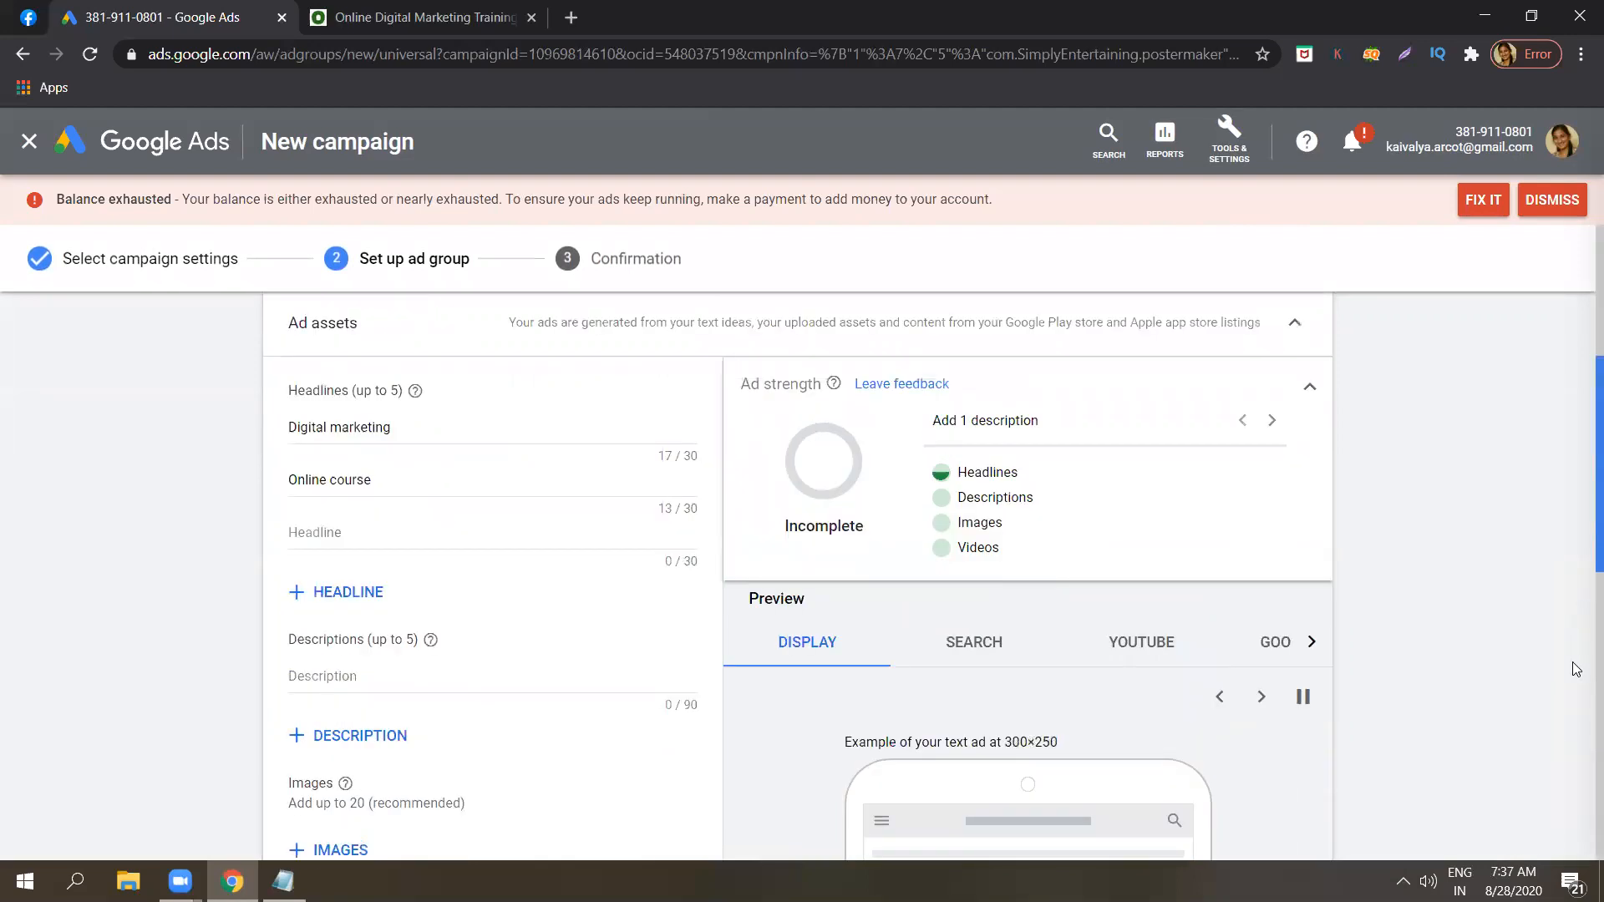
scroll(1575, 660, "down", 5)
scroll(1576, 643, "up", 1)
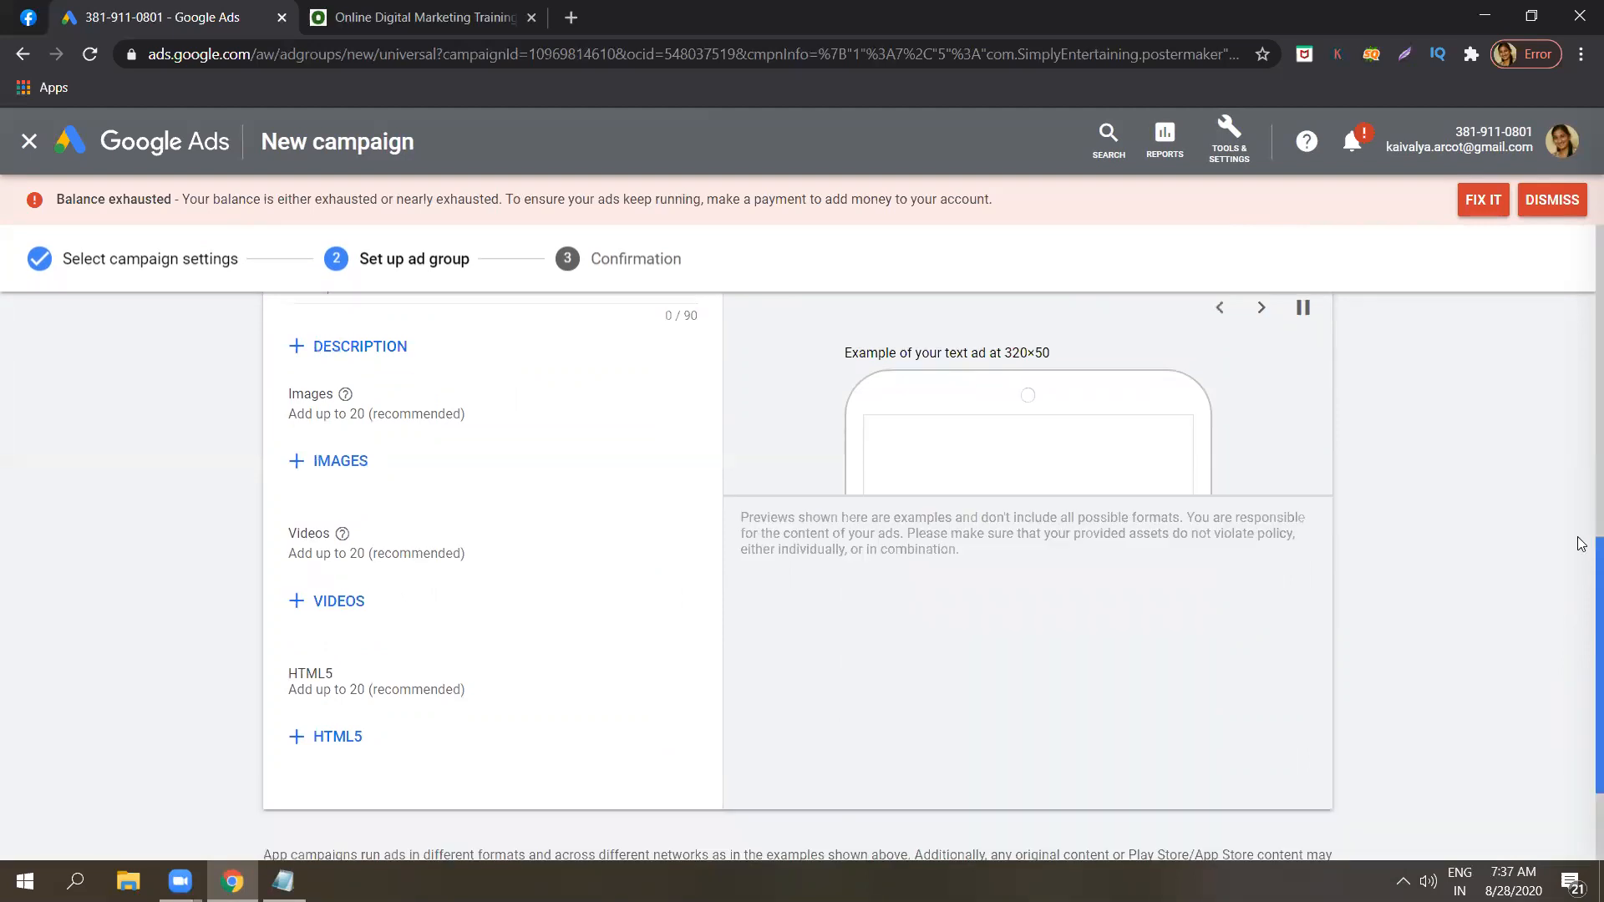
scroll(1581, 543, "up", 3)
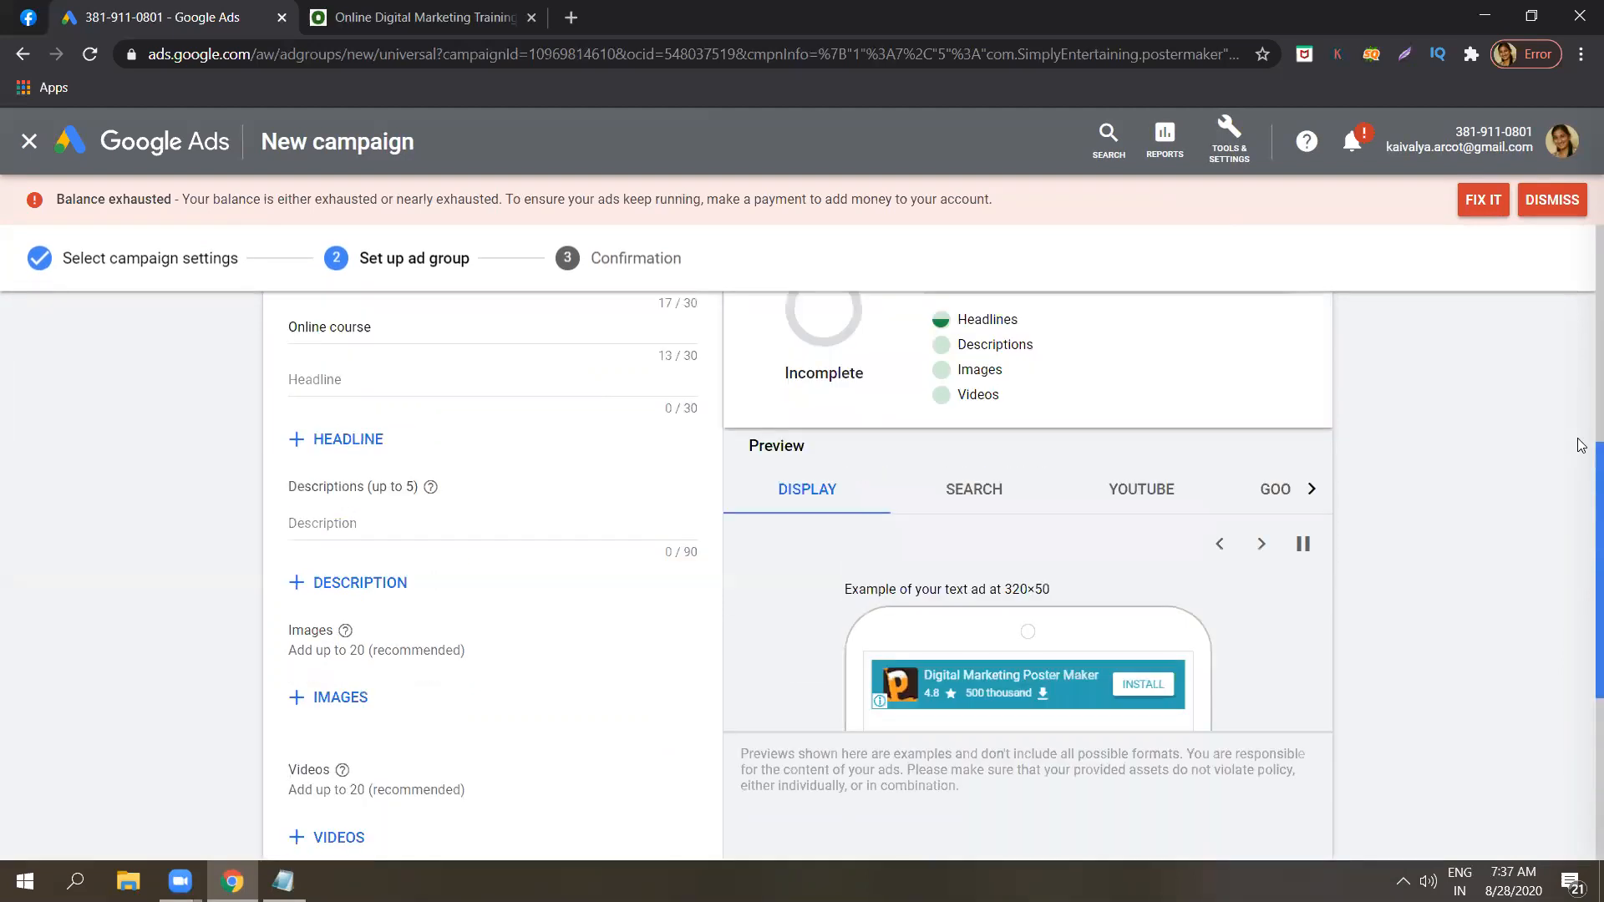
scroll(1581, 451, "up", 3)
scroll(482, 548, "down", 2)
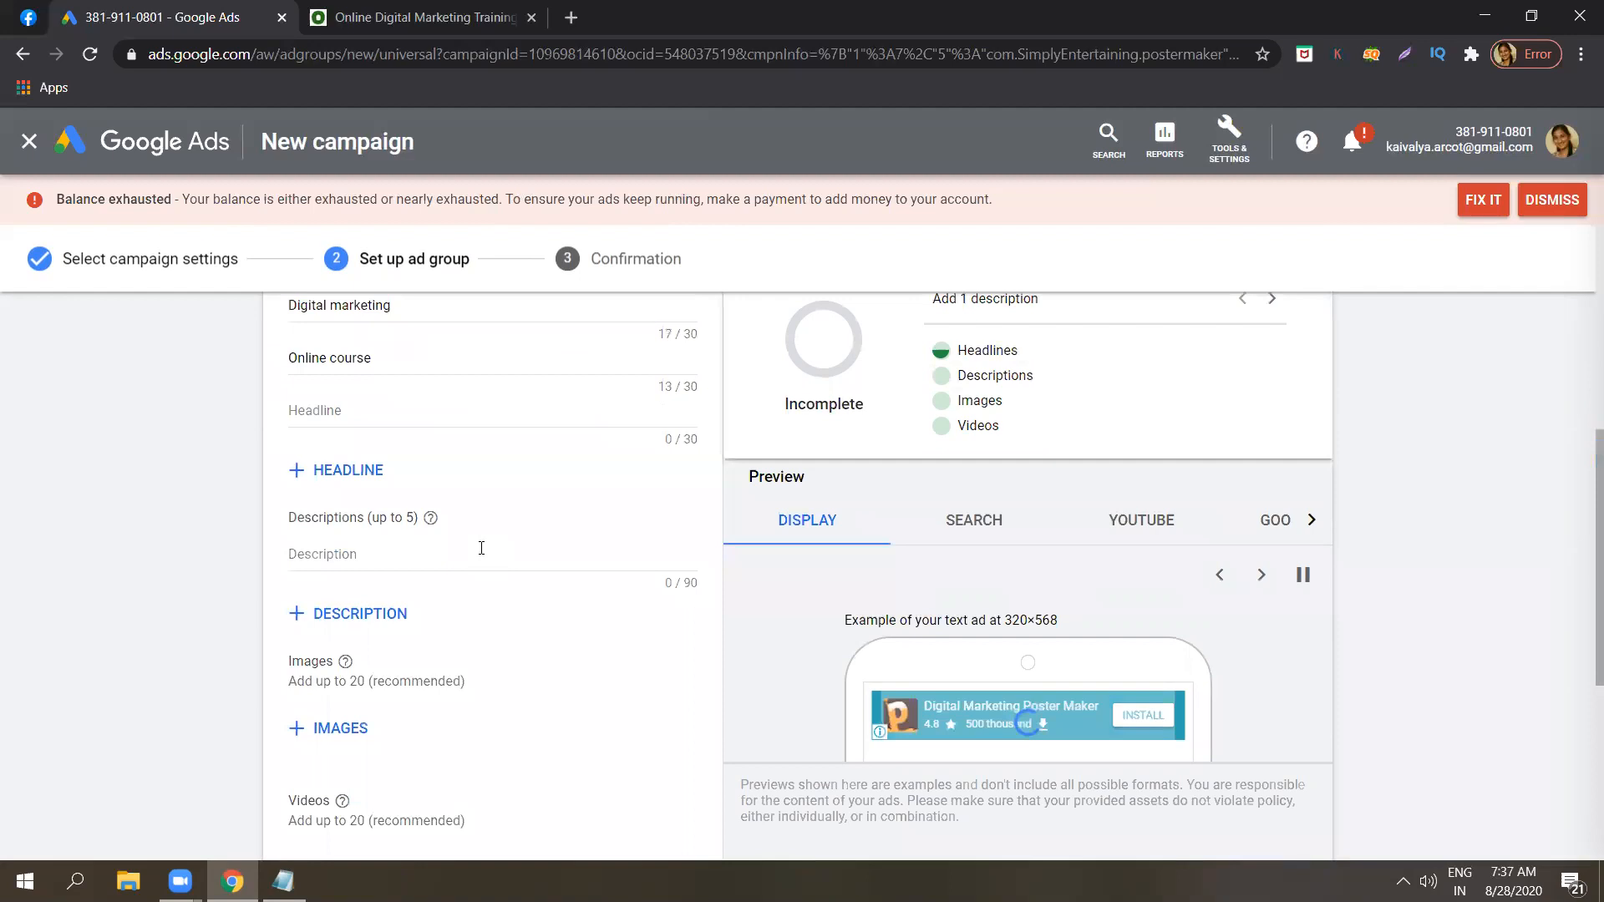
Enter "Get online courses at low cost" as the App ad's first description.
left_click(481, 548)
type("G")
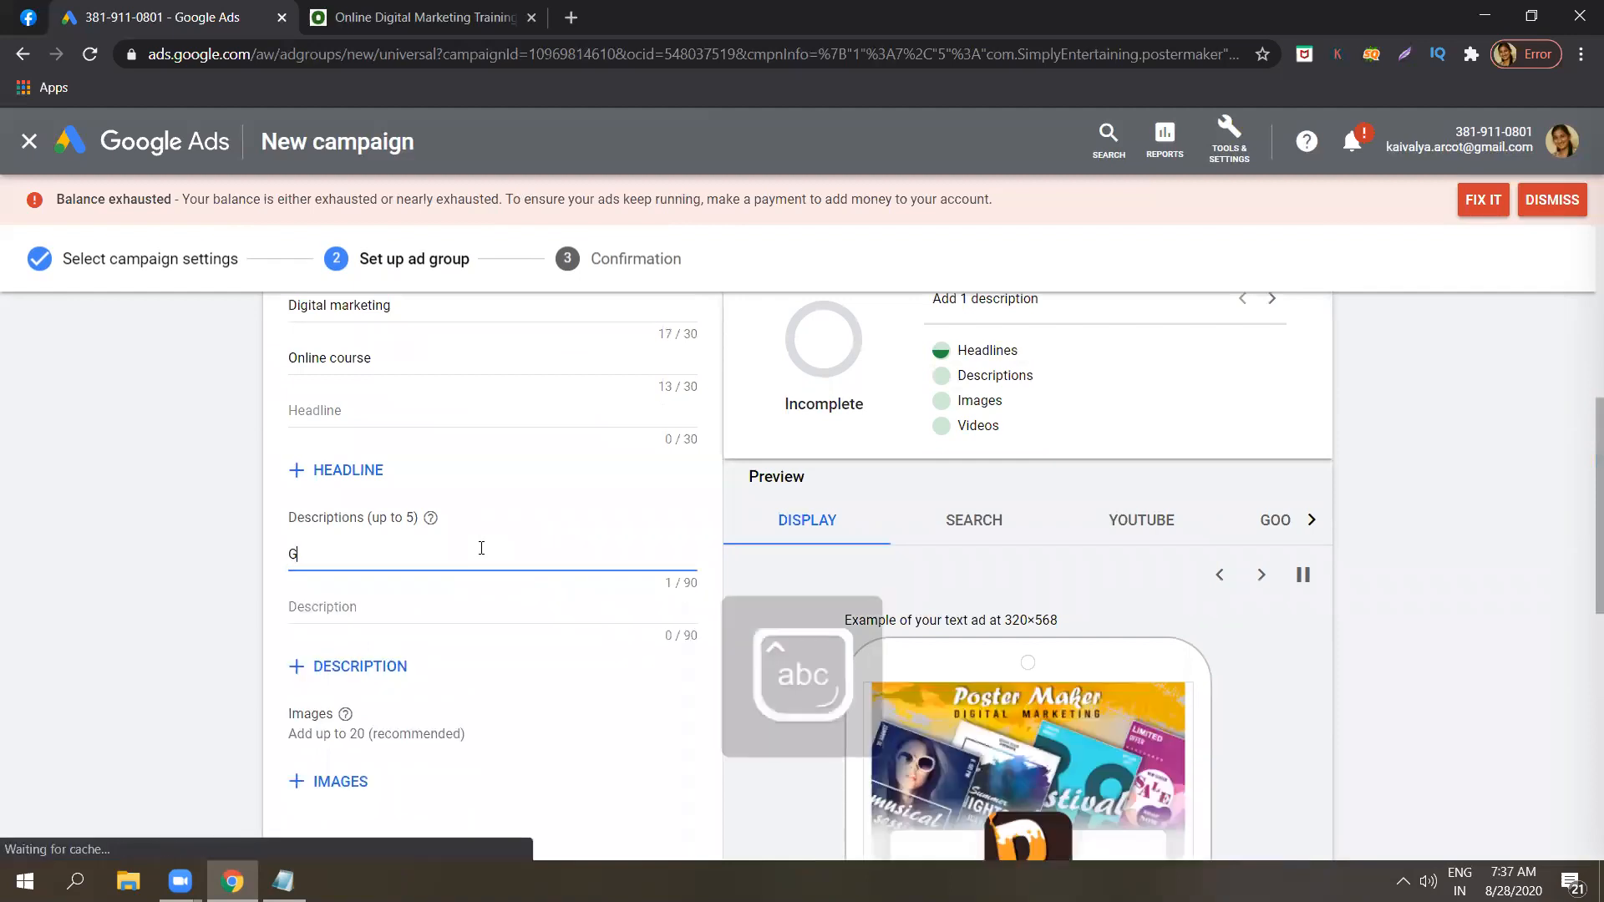
type("et onli")
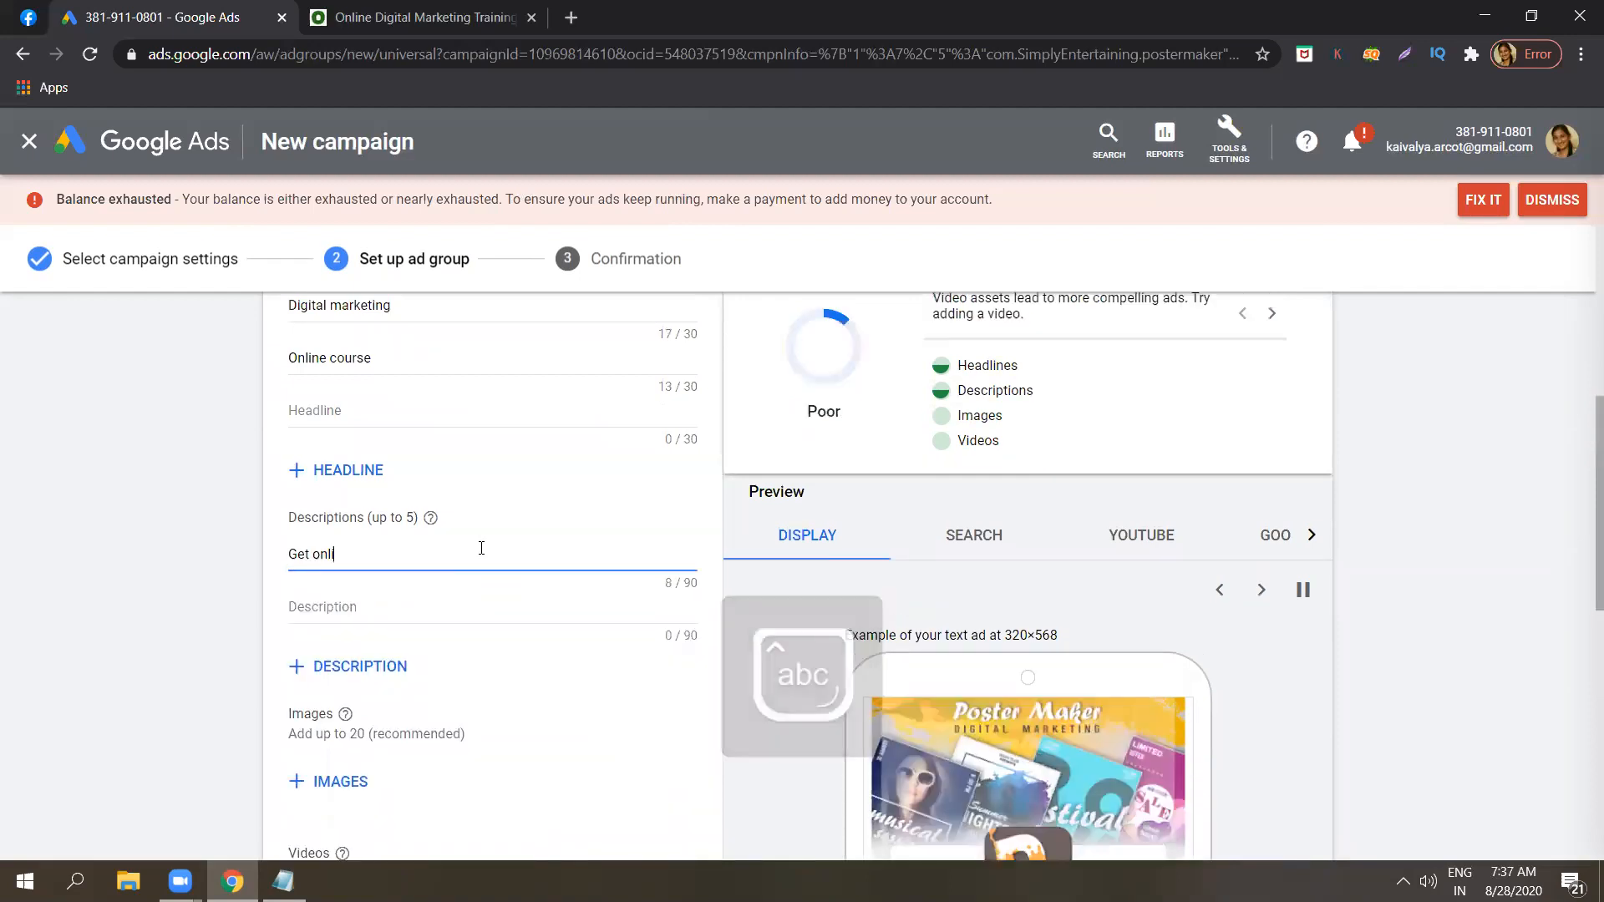
type("ne course")
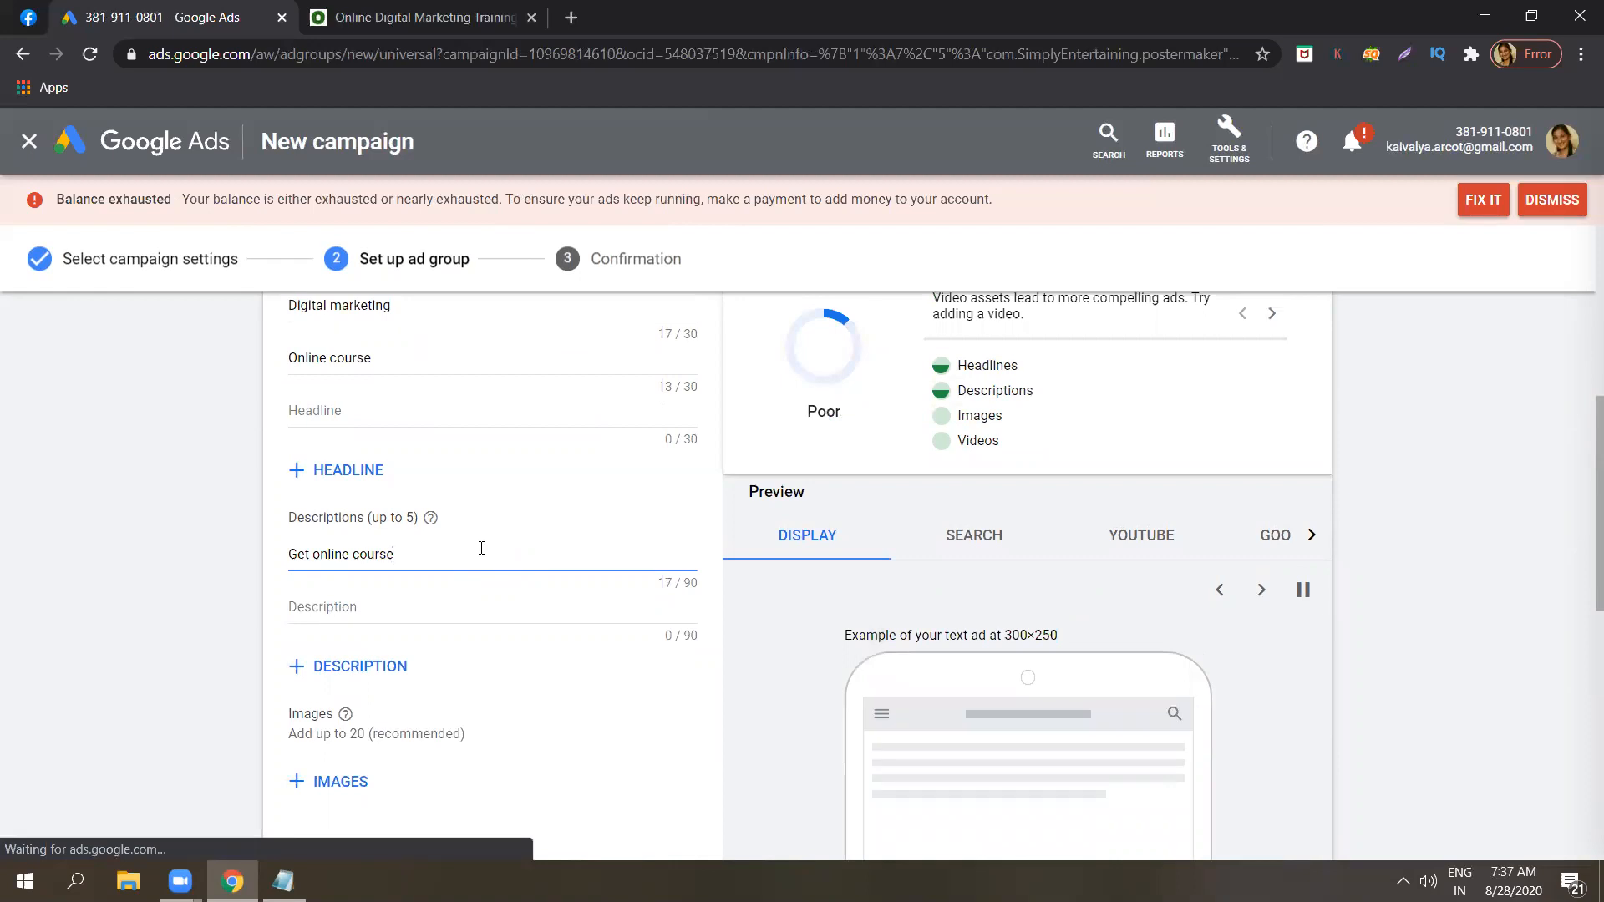
type("s at ")
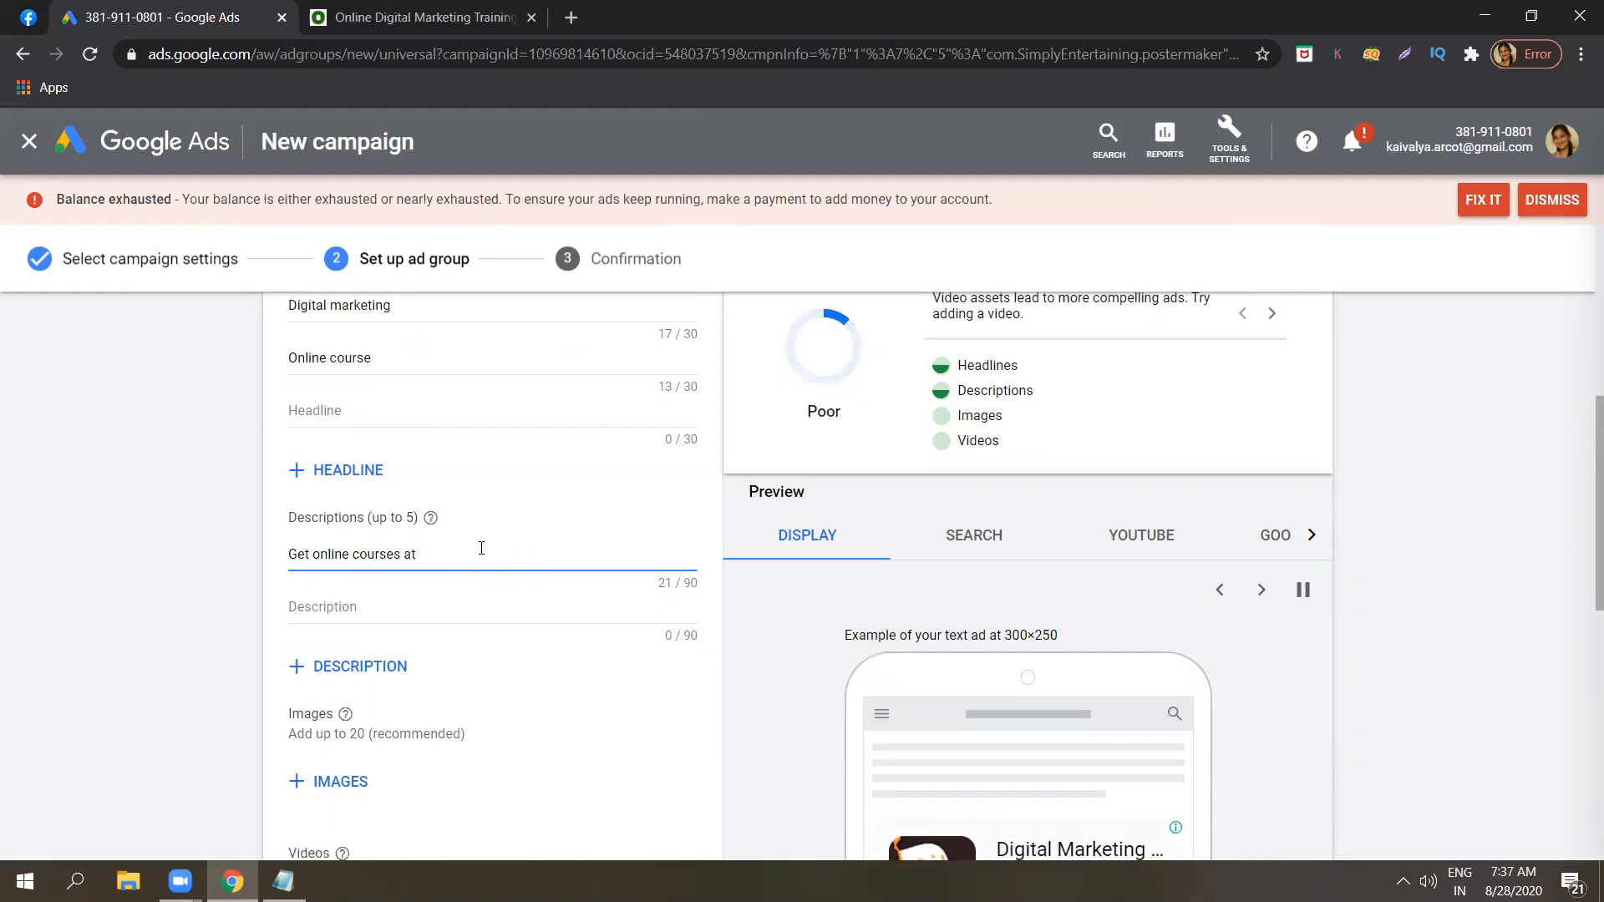
type(" low cost")
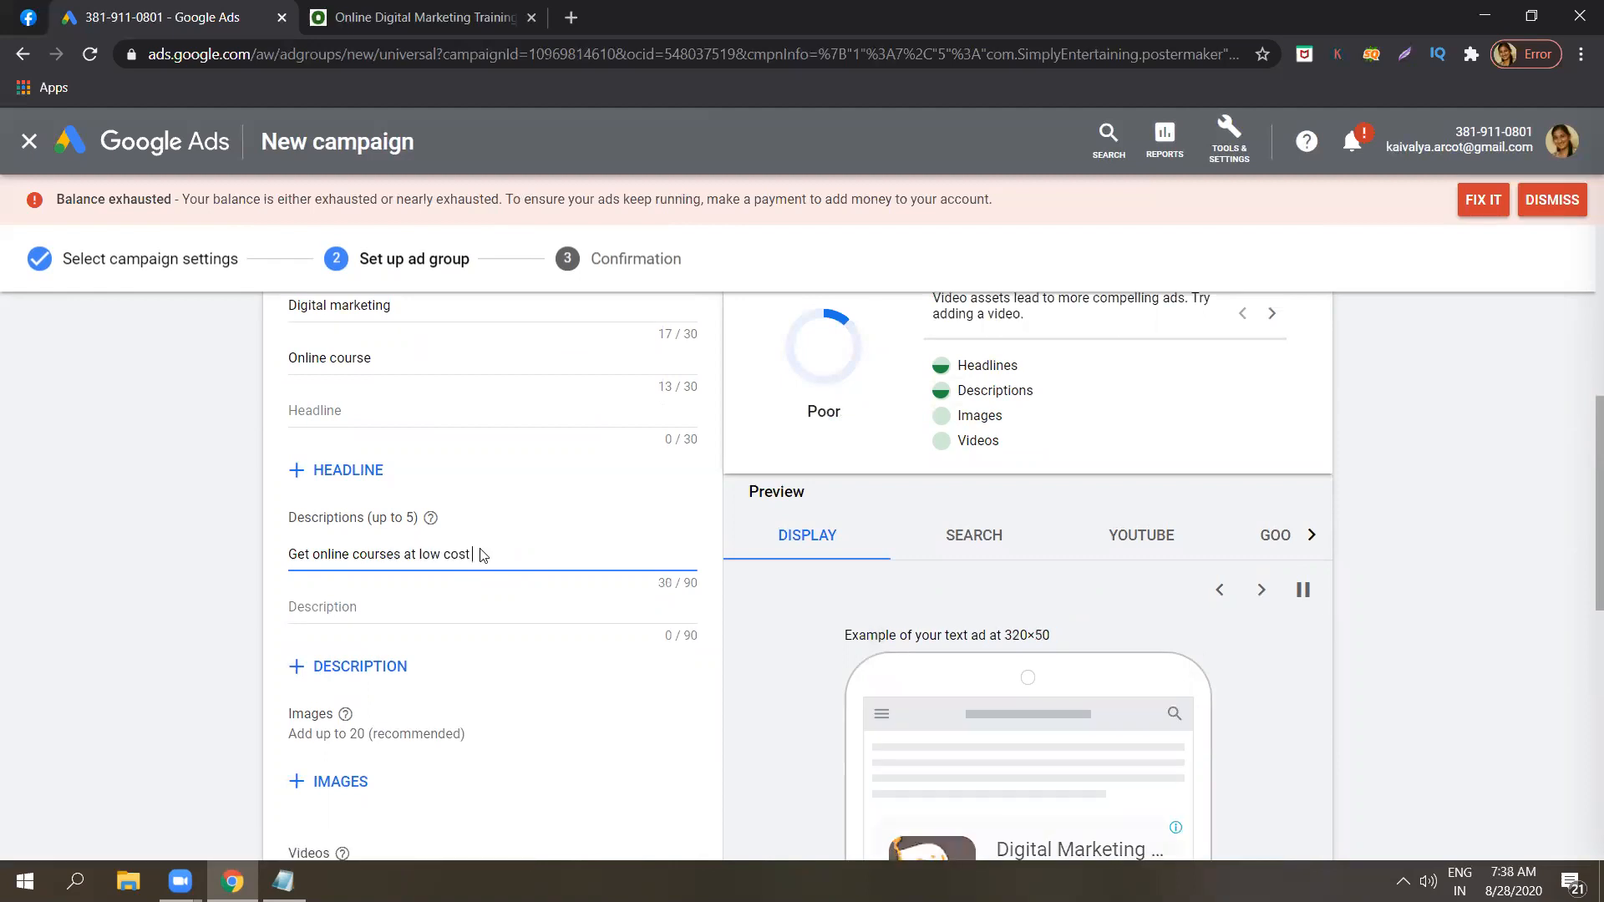
Review the optional images, videos and HTML5 sections and how the display preview uses the headlines and description.
left_click(1581, 500)
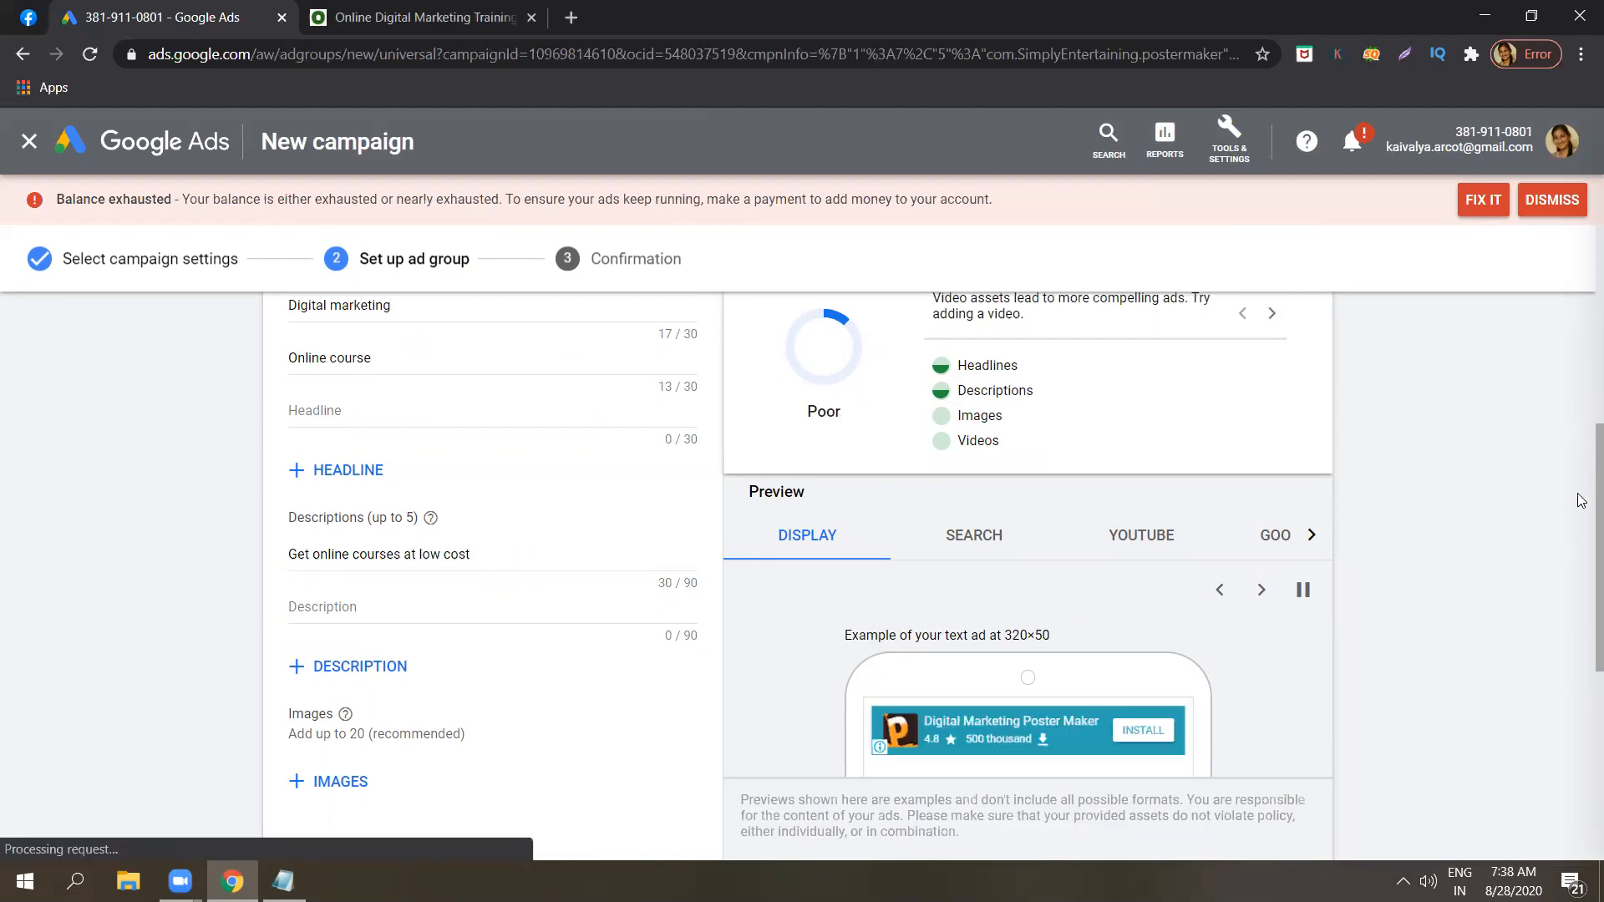
scroll(1581, 500, "down", 2)
scroll(1581, 622, "down", 2)
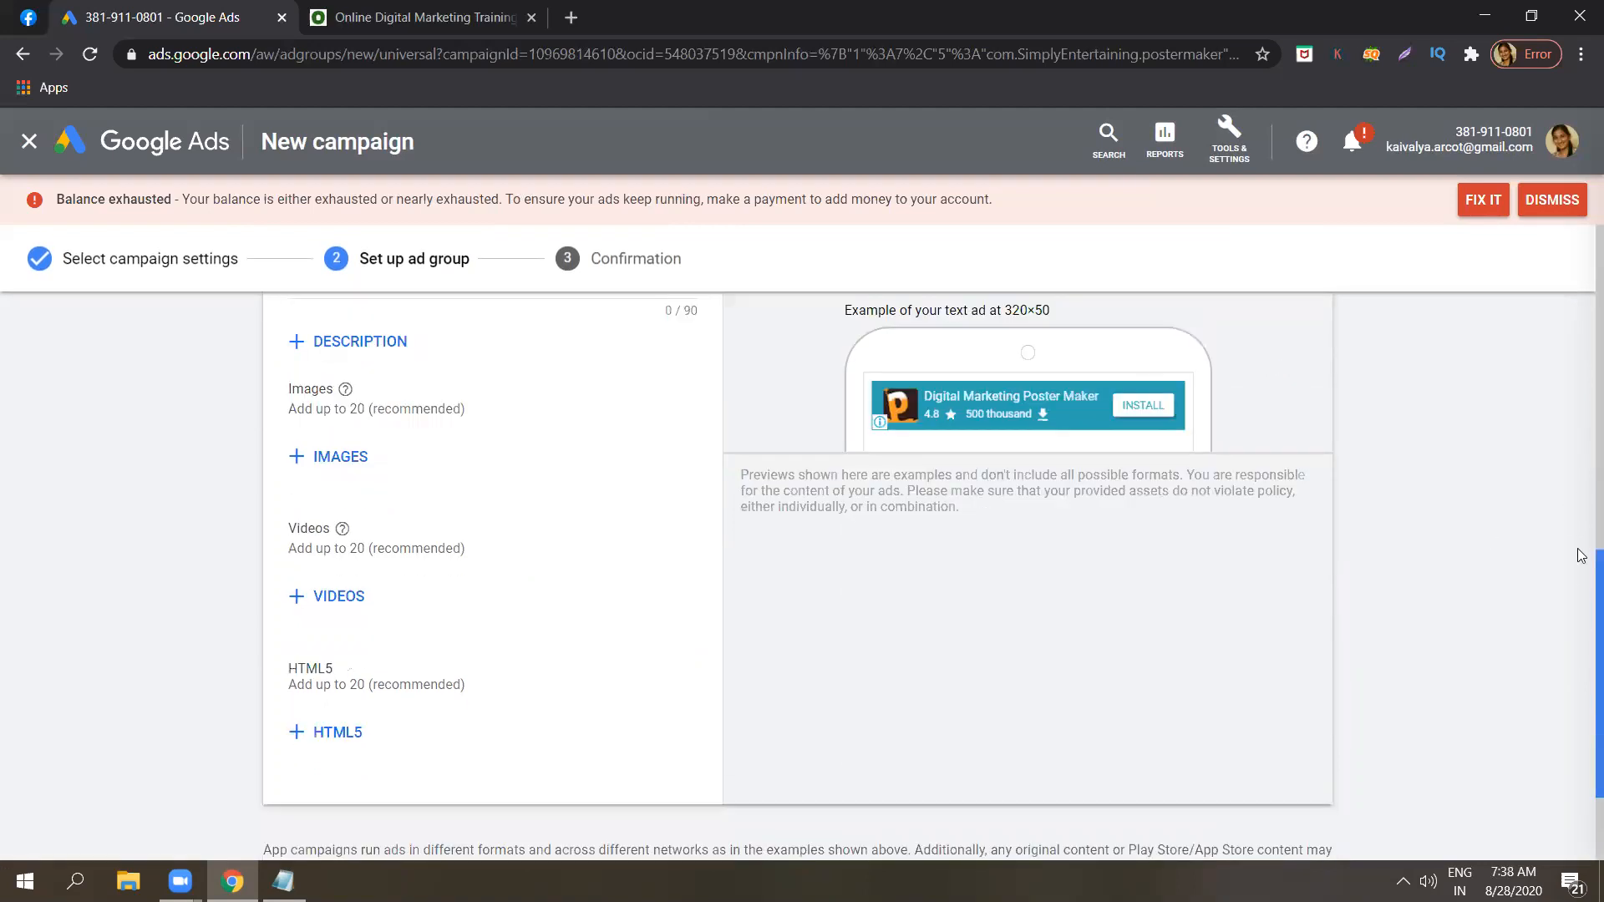
scroll(1581, 555, "up", 2)
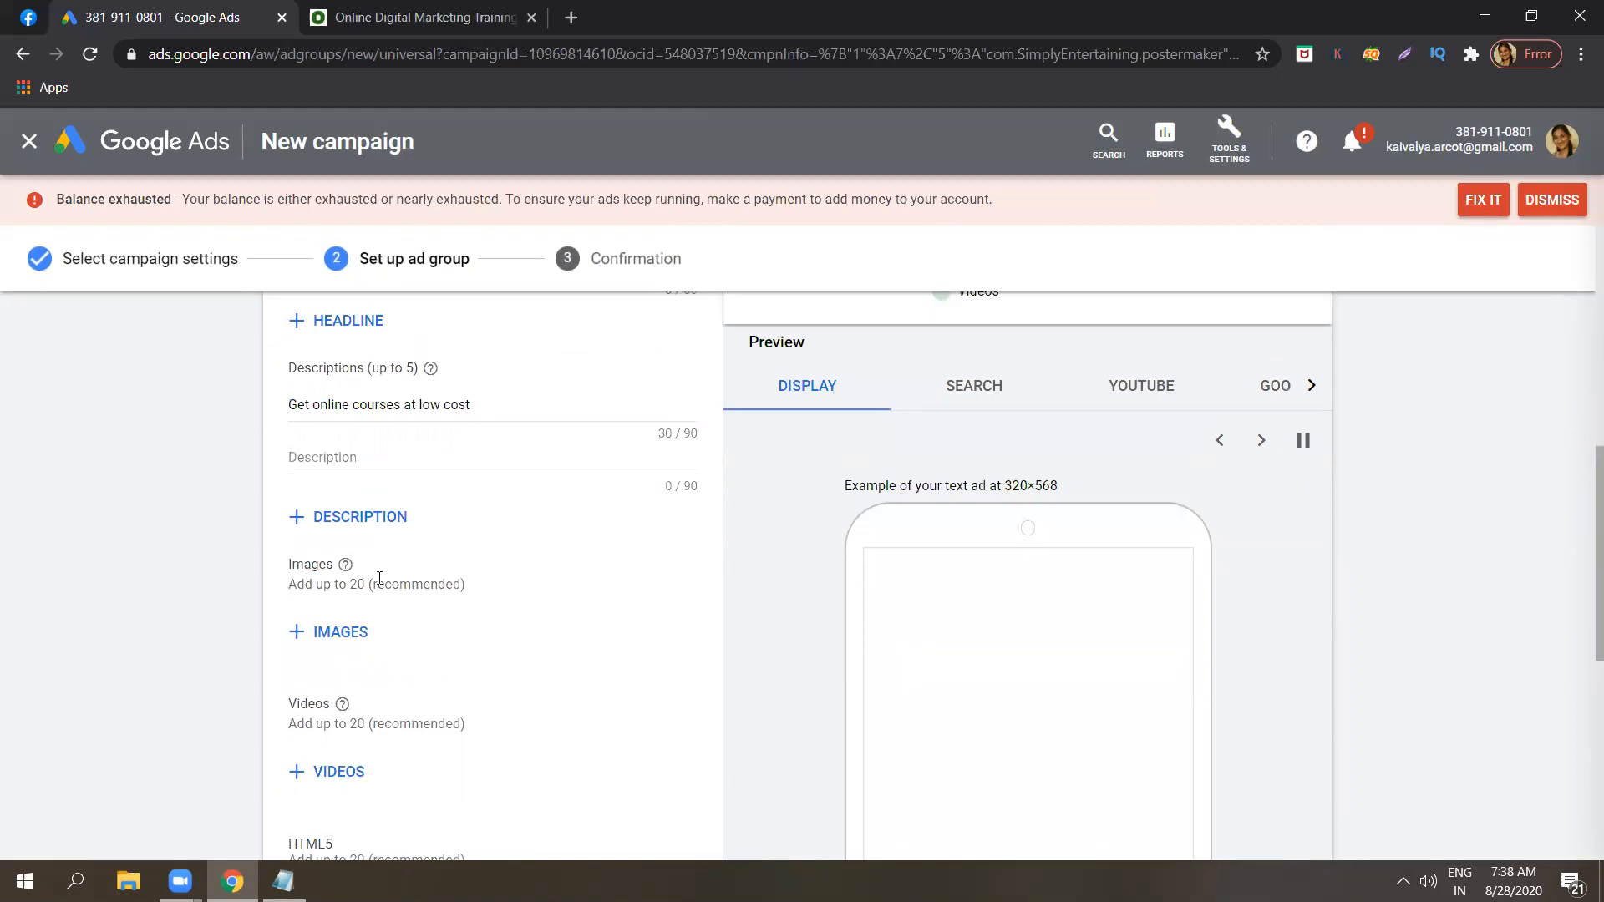
left_click(344, 772)
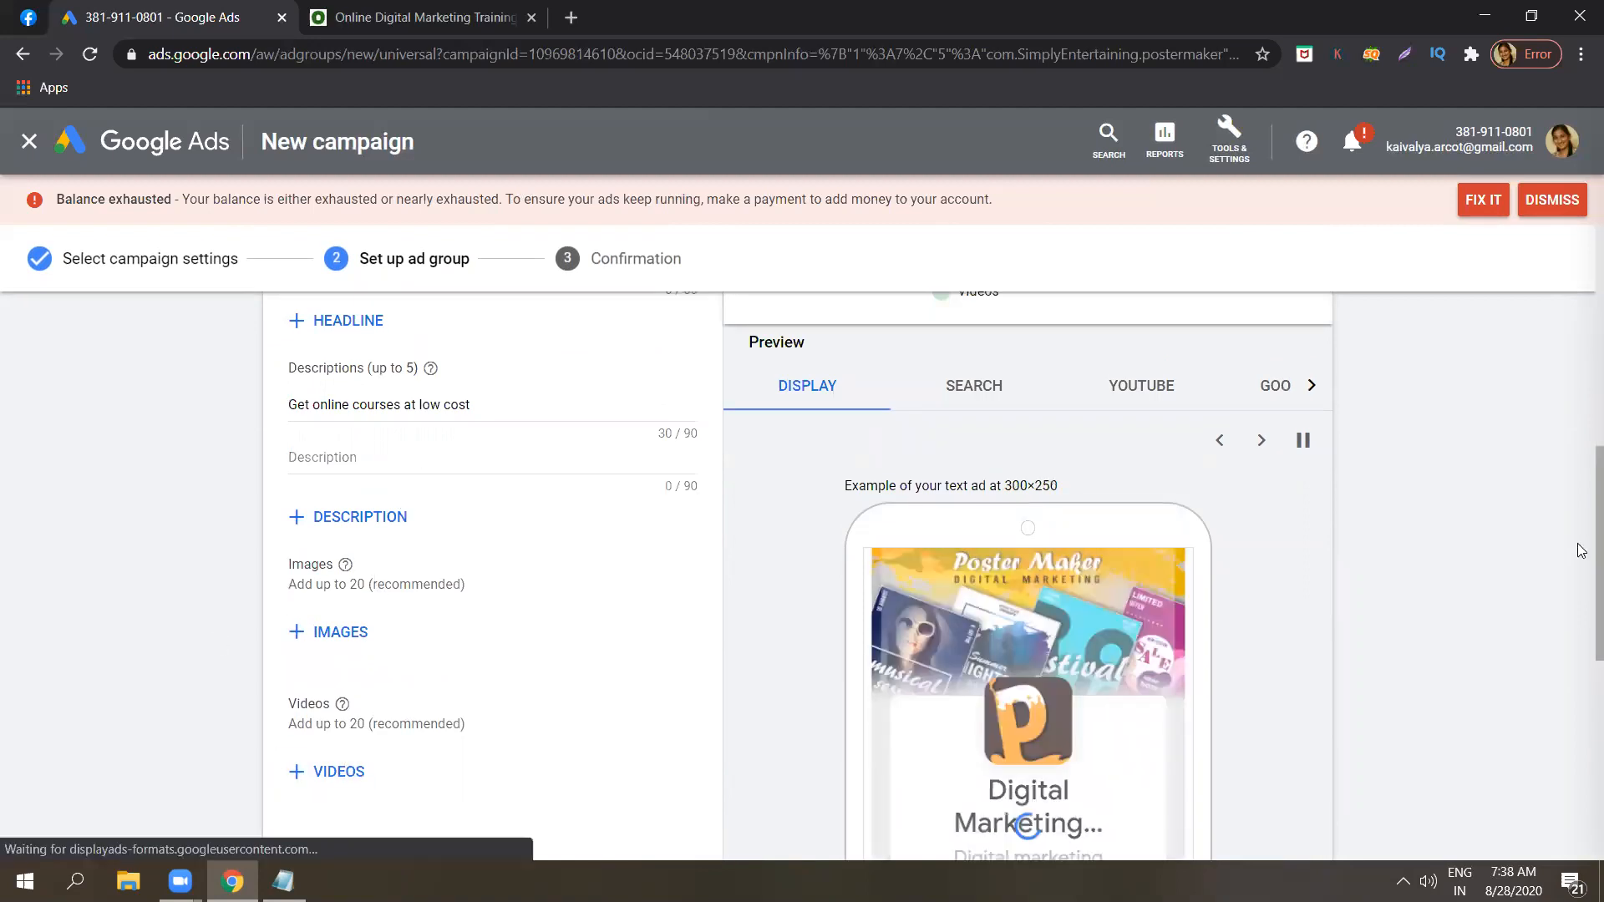
scroll(1582, 556, "down", 1)
scroll(1581, 579, "down", 1)
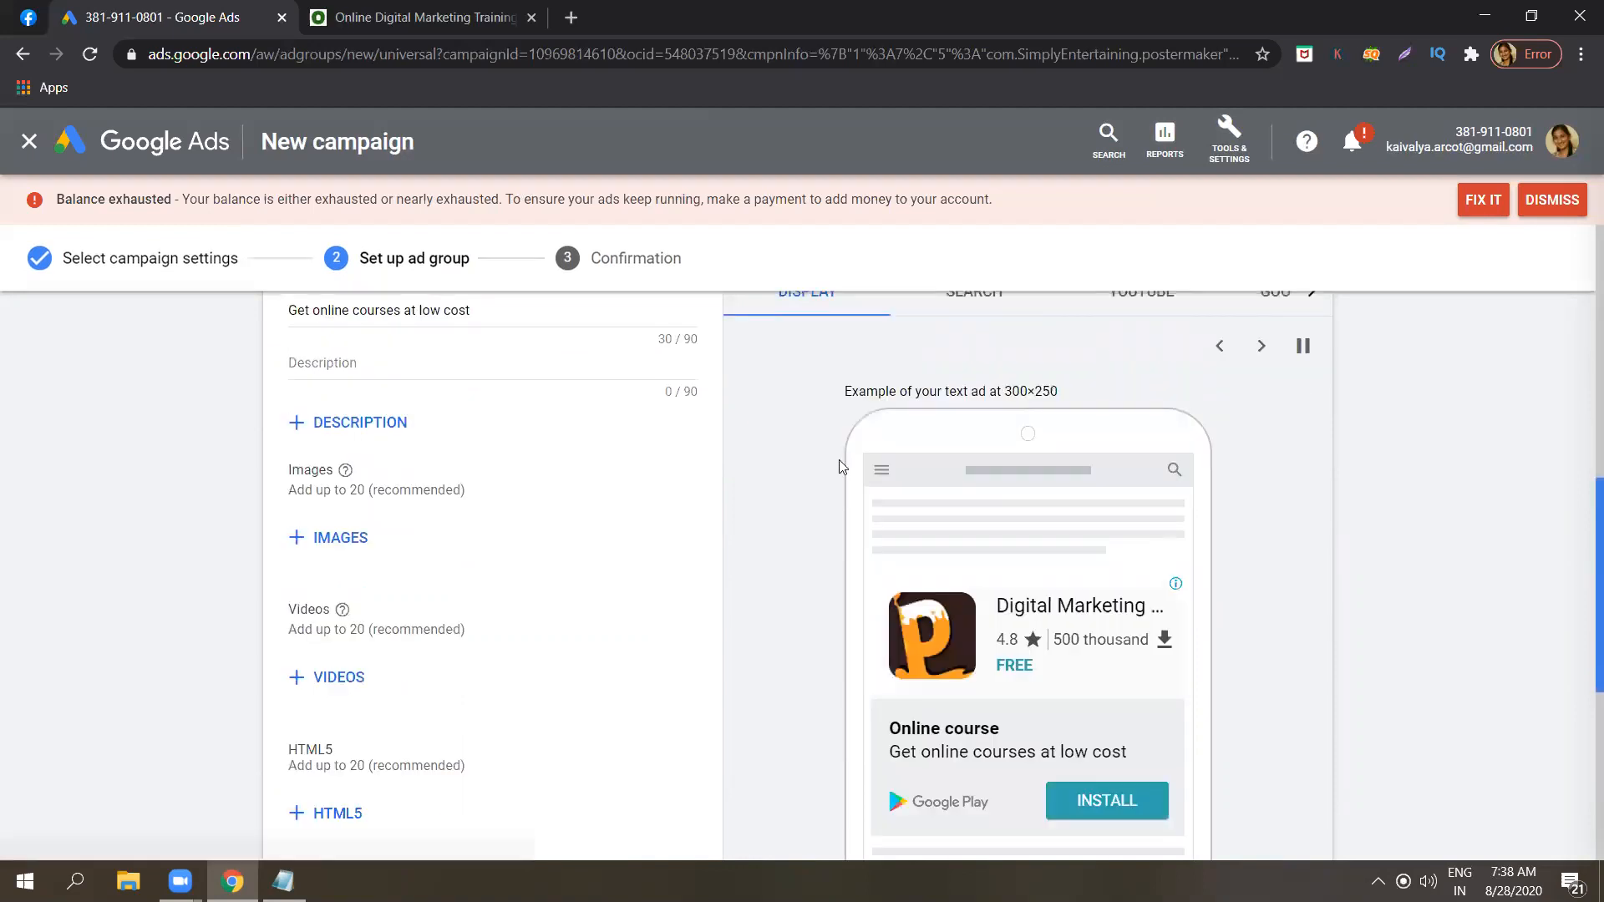
scroll(459, 534, "down", 1)
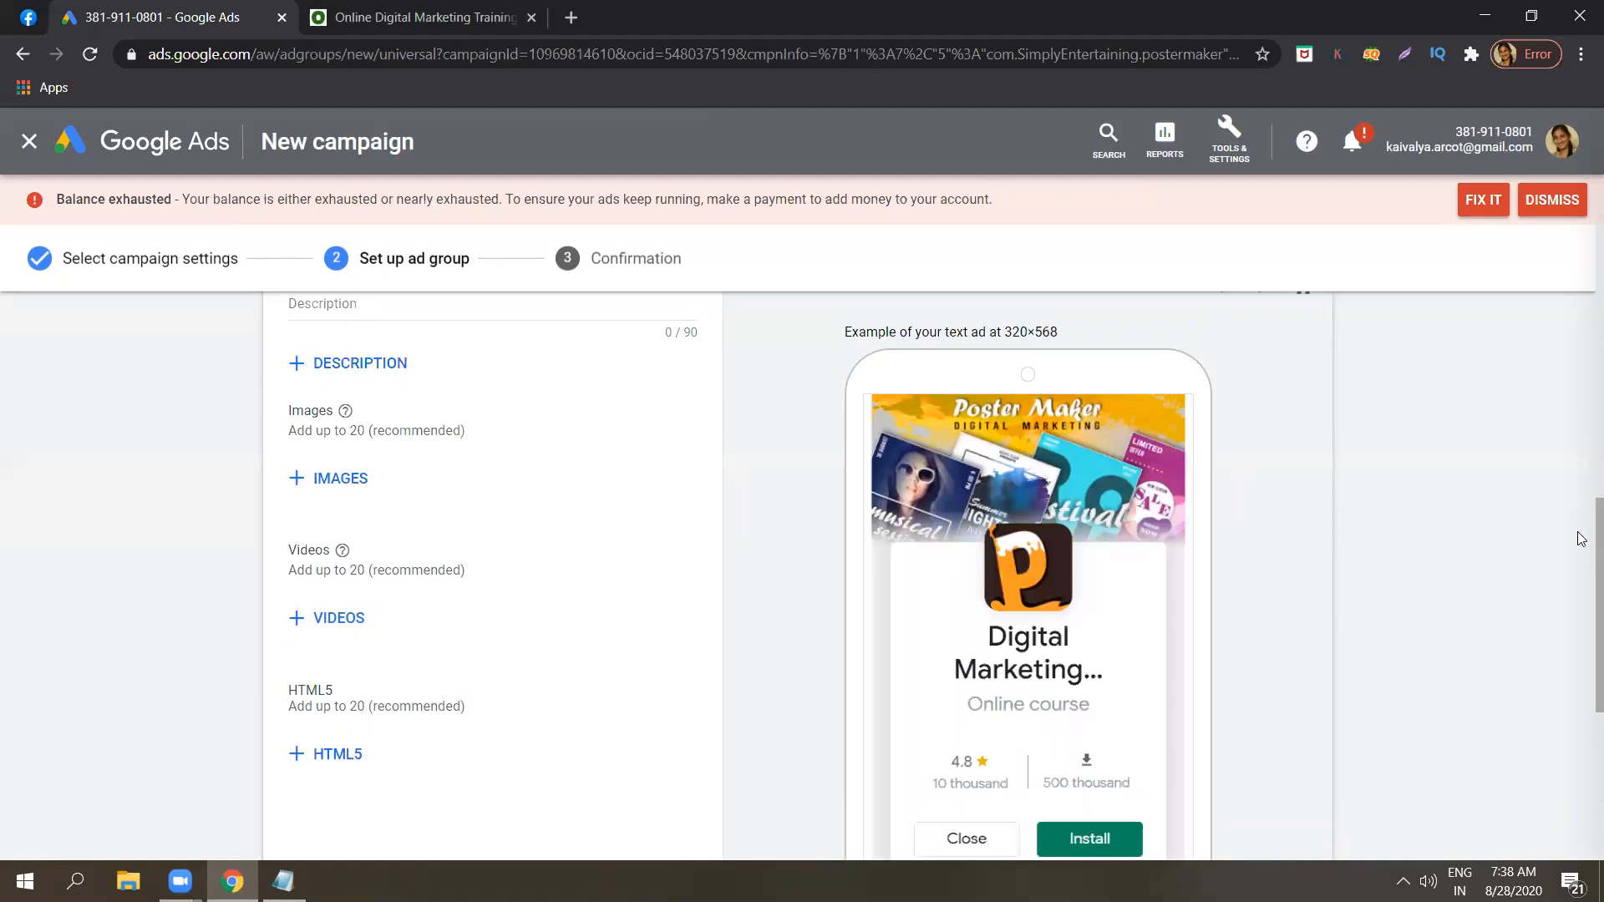
scroll(1581, 582, "down", 2)
scroll(1581, 582, "down", 3)
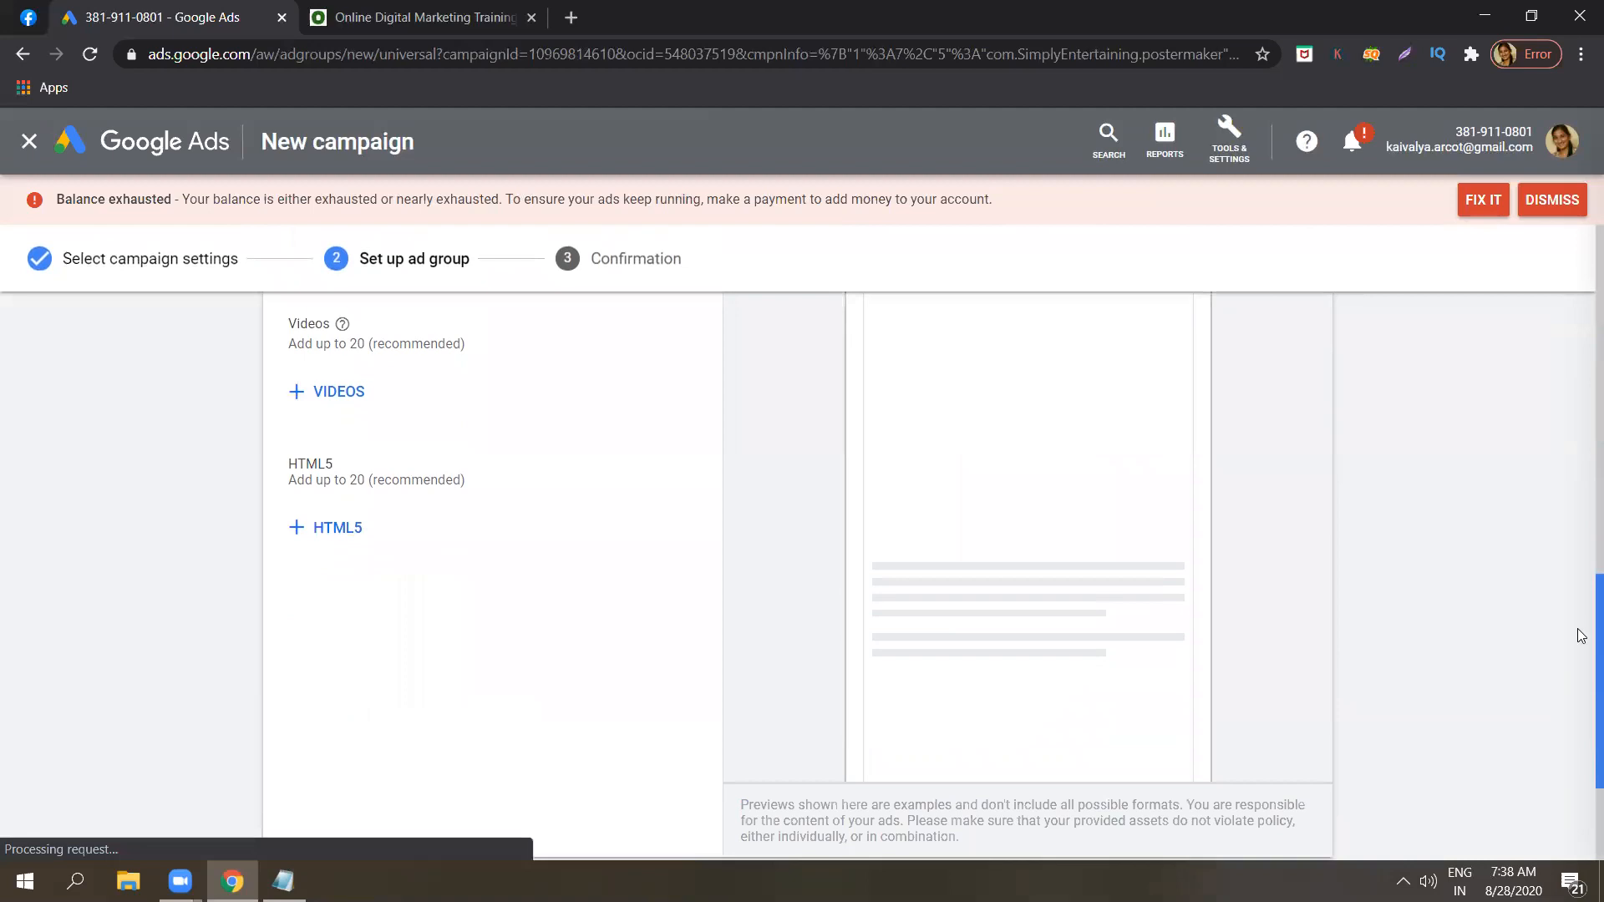
Save the ad group with its ad assets and continue past the campaign summary to the new campaign.
scroll(1581, 628, "up", 3)
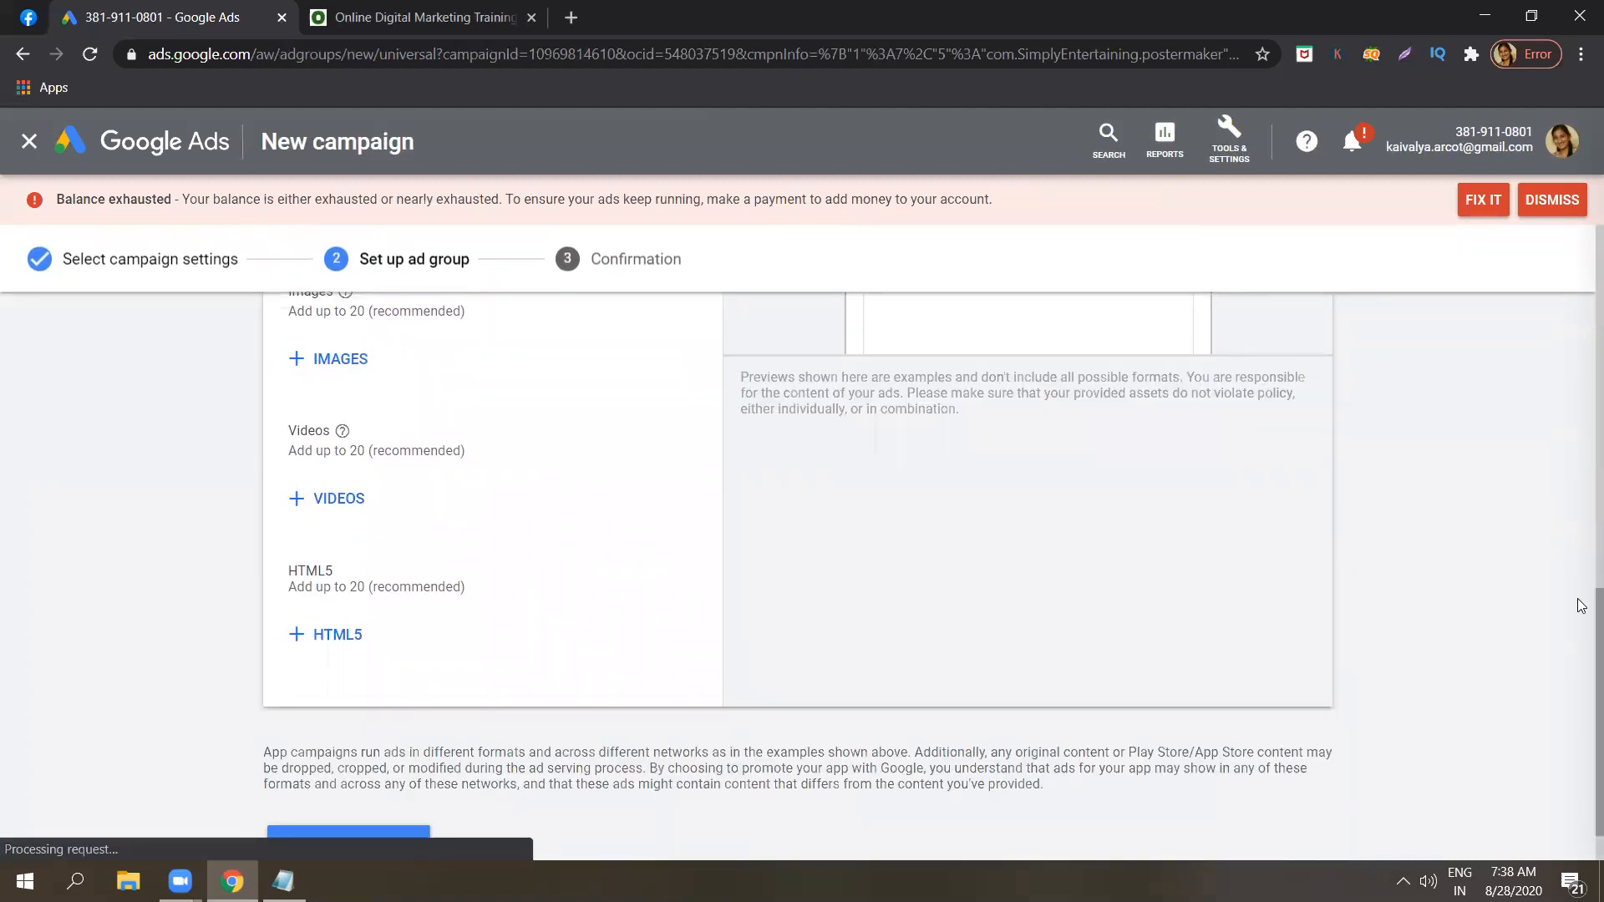
scroll(1581, 643, "down", 1)
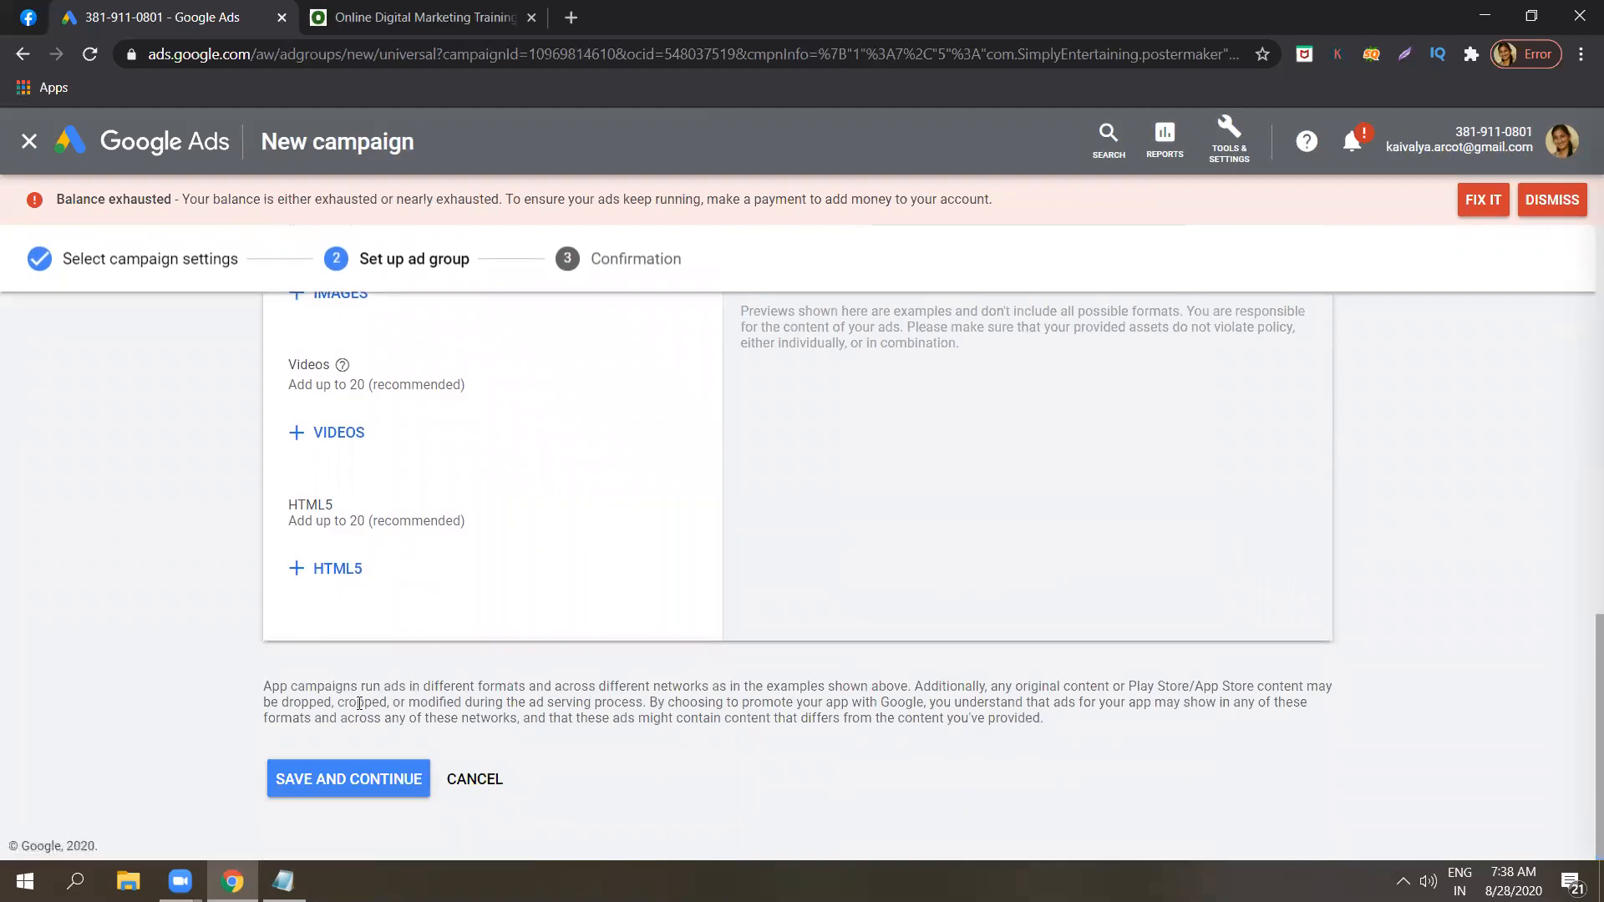
left_click(330, 782)
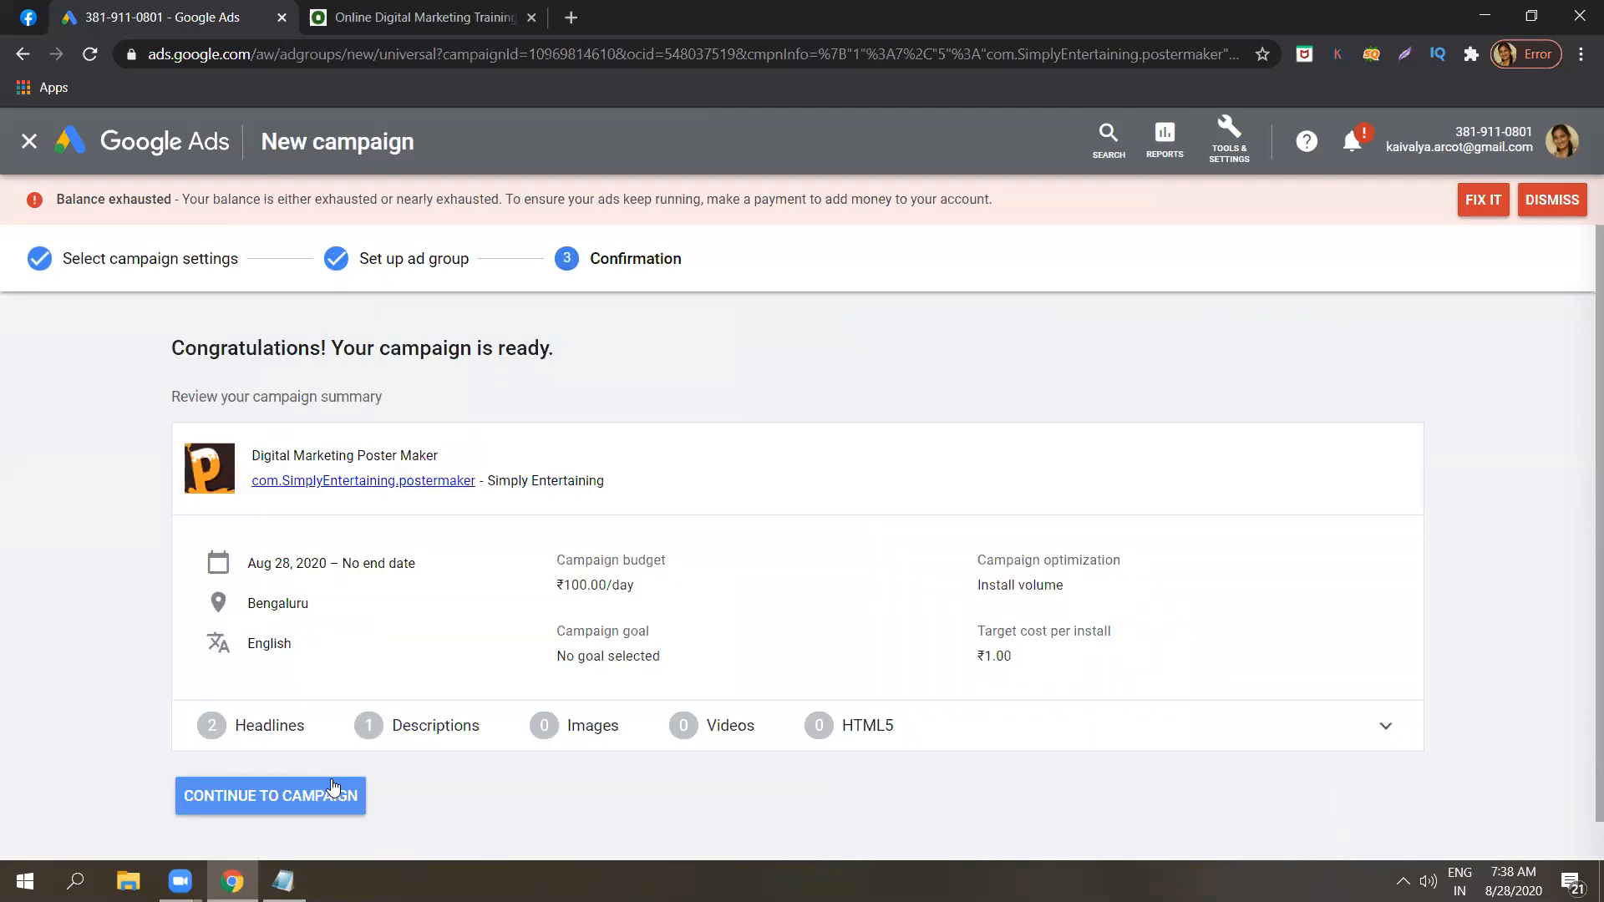
left_click(274, 798)
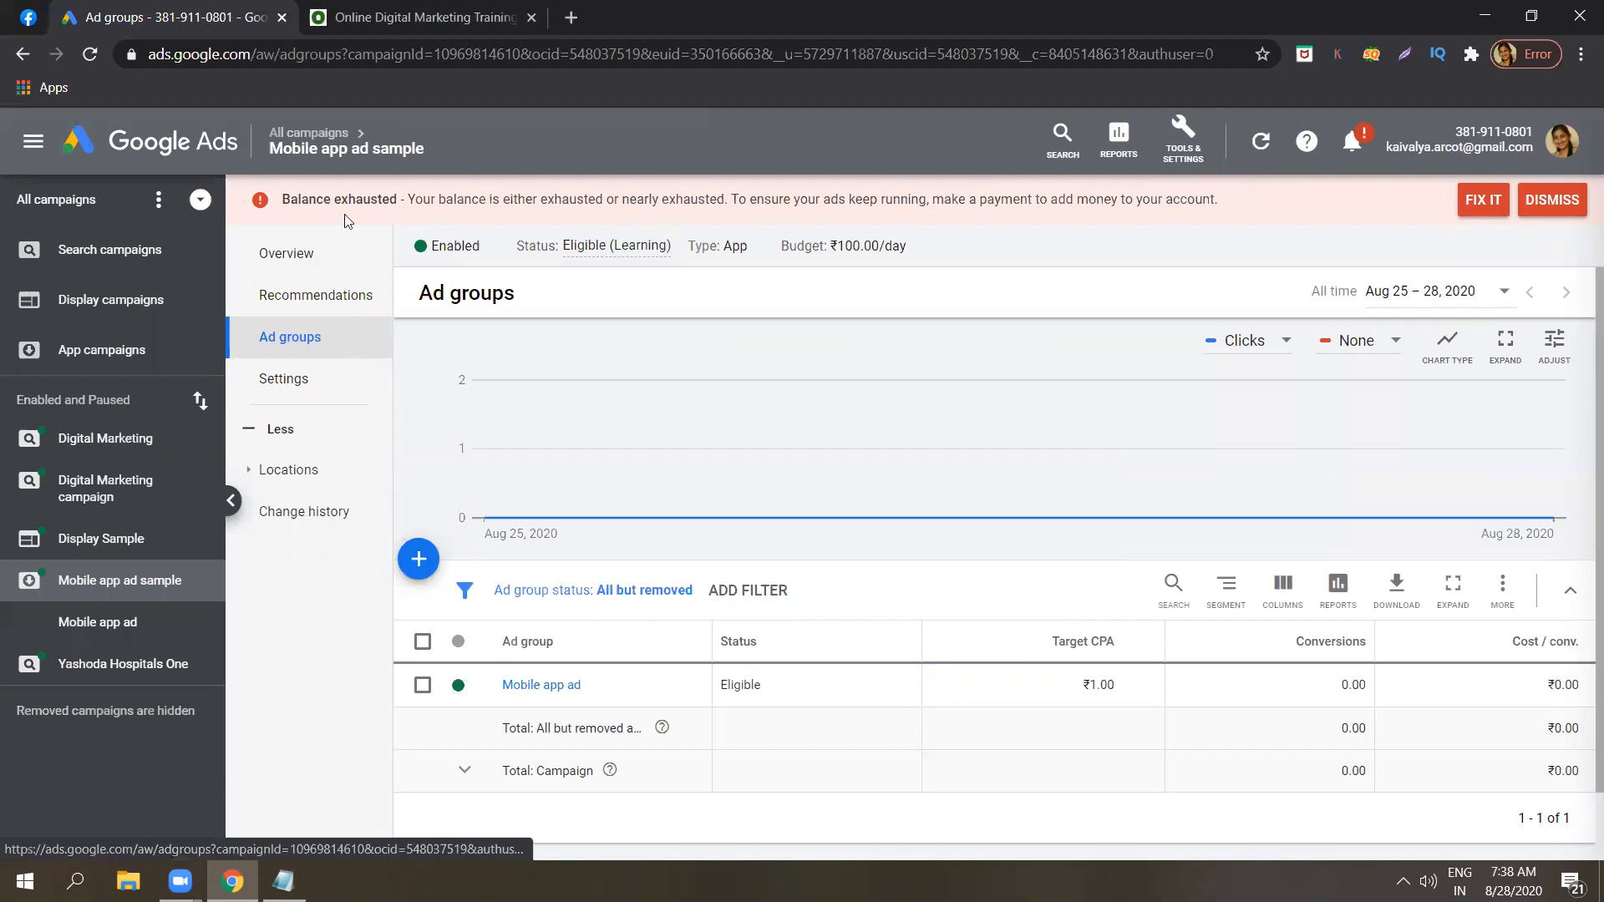
View the overview of the "Mobile app ad sample" campaign and return to the overview of all campaigns.
left_click(331, 253)
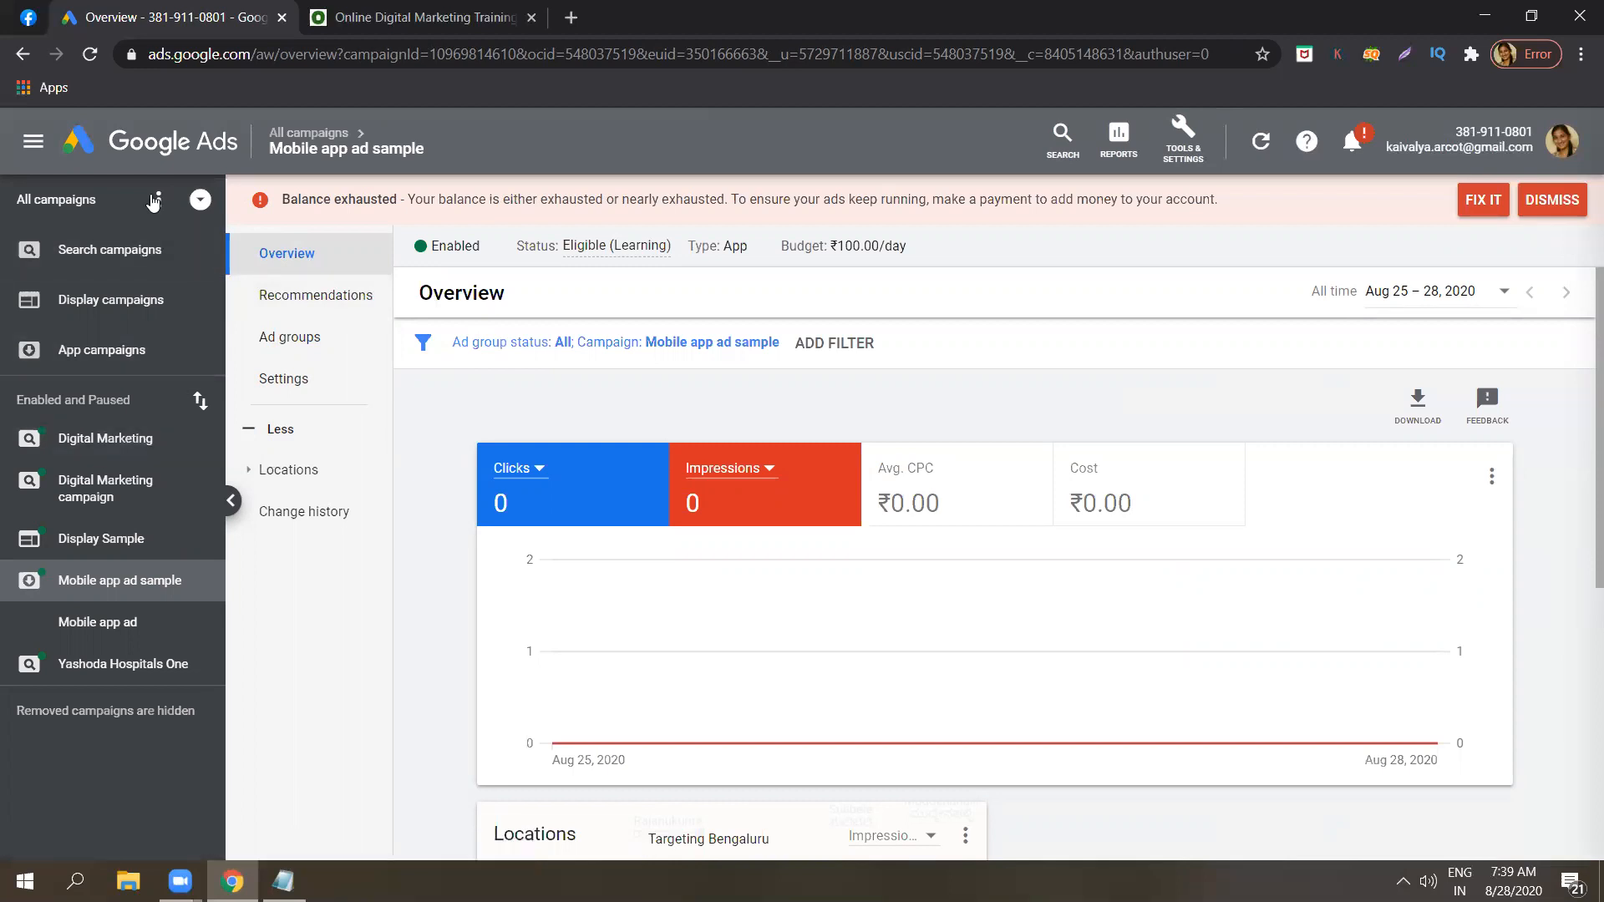
left_click(156, 162)
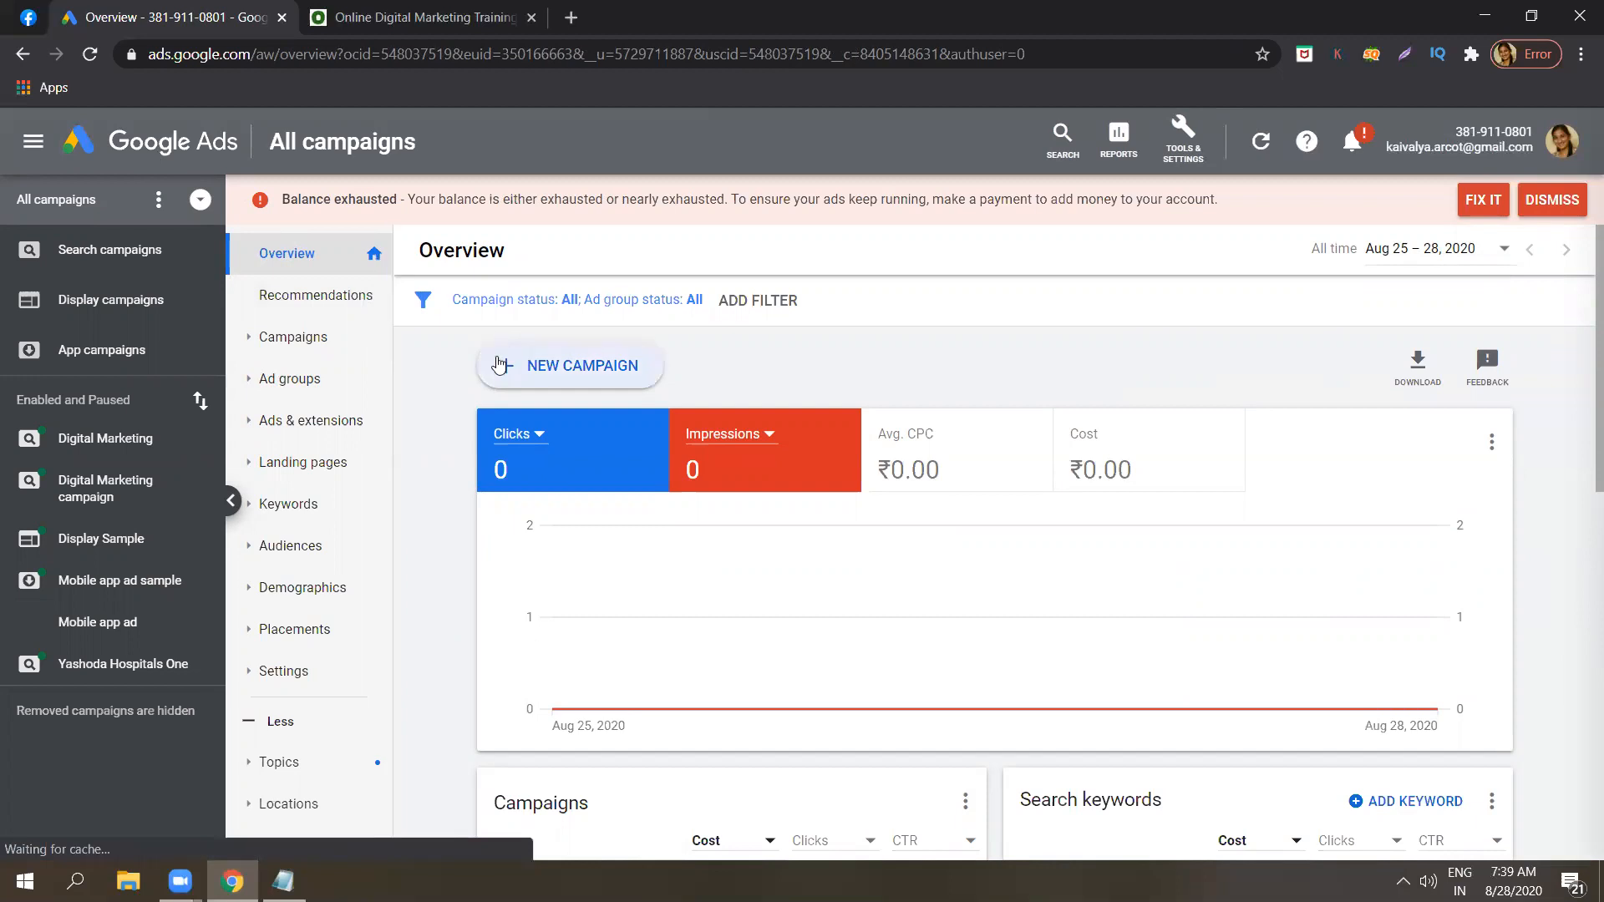
Review the video ad and mobile app placement notes in Notepad, then return to the Google Ads overview.
left_click(283, 881)
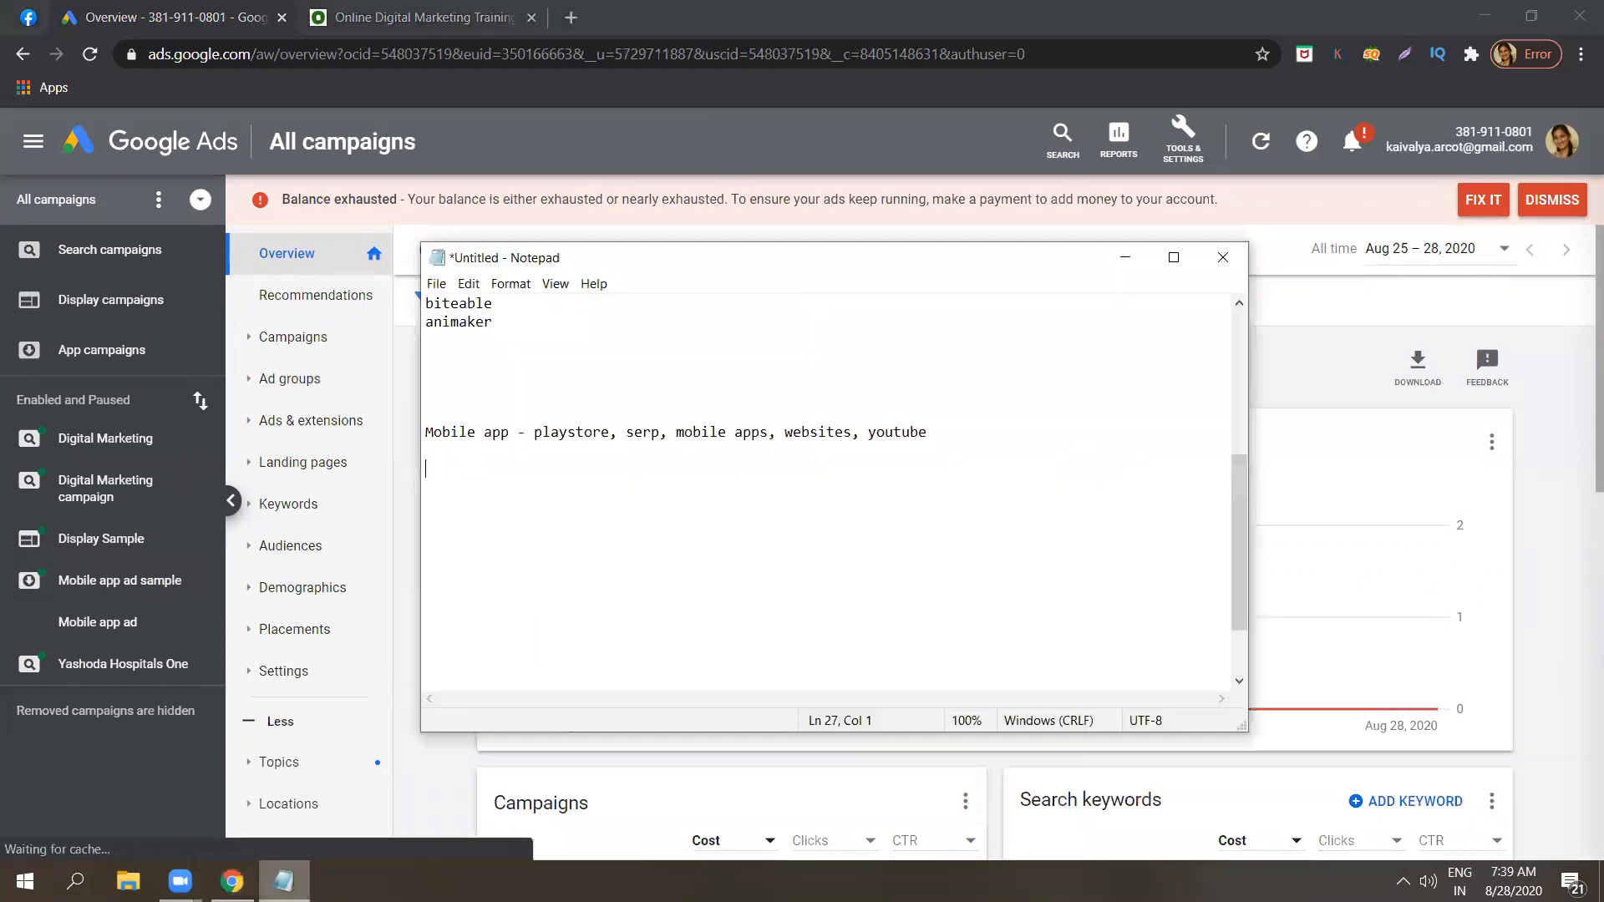
left_click_drag(1236, 563, 1231, 530)
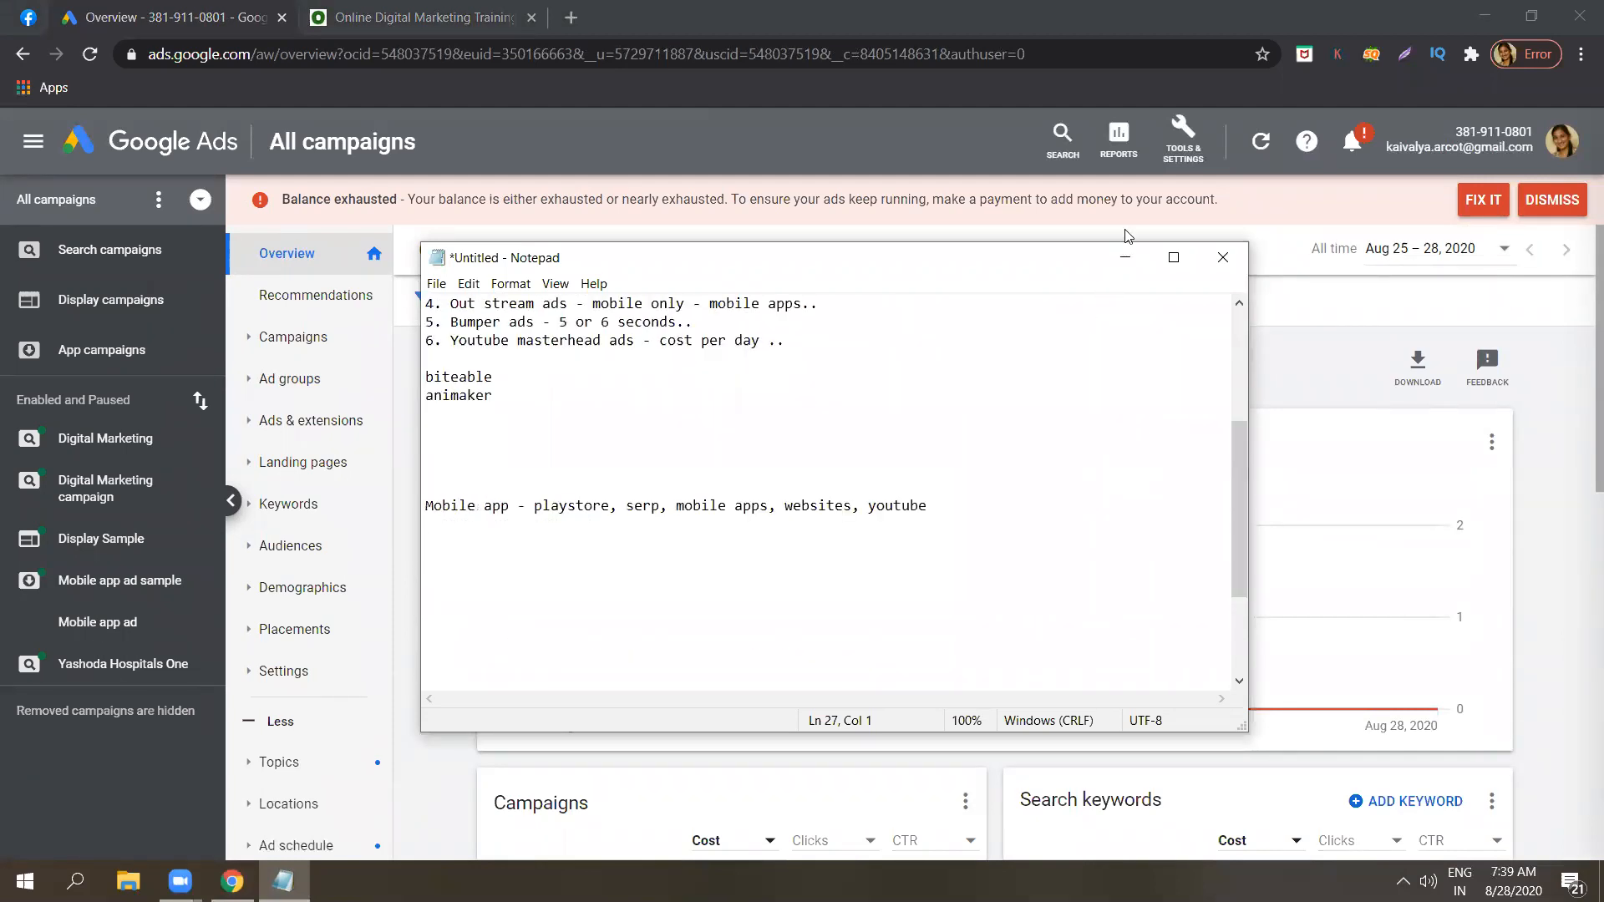
left_click(1126, 261)
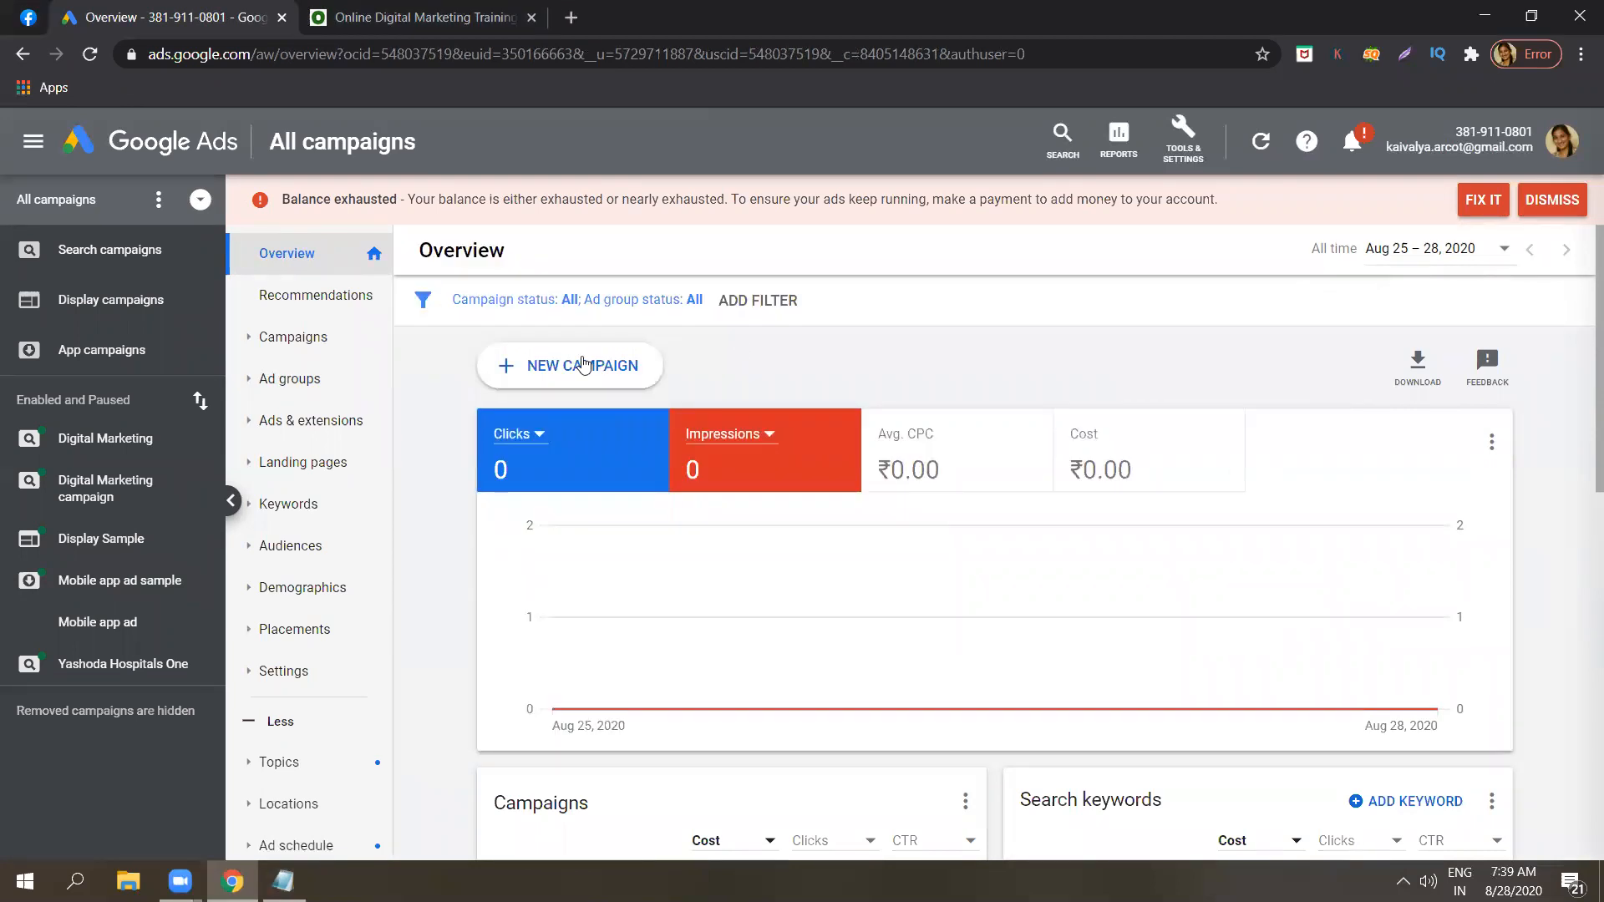
Start a new campaign in Google Ads and open Gmail in a separate browser tab.
left_click(584, 365)
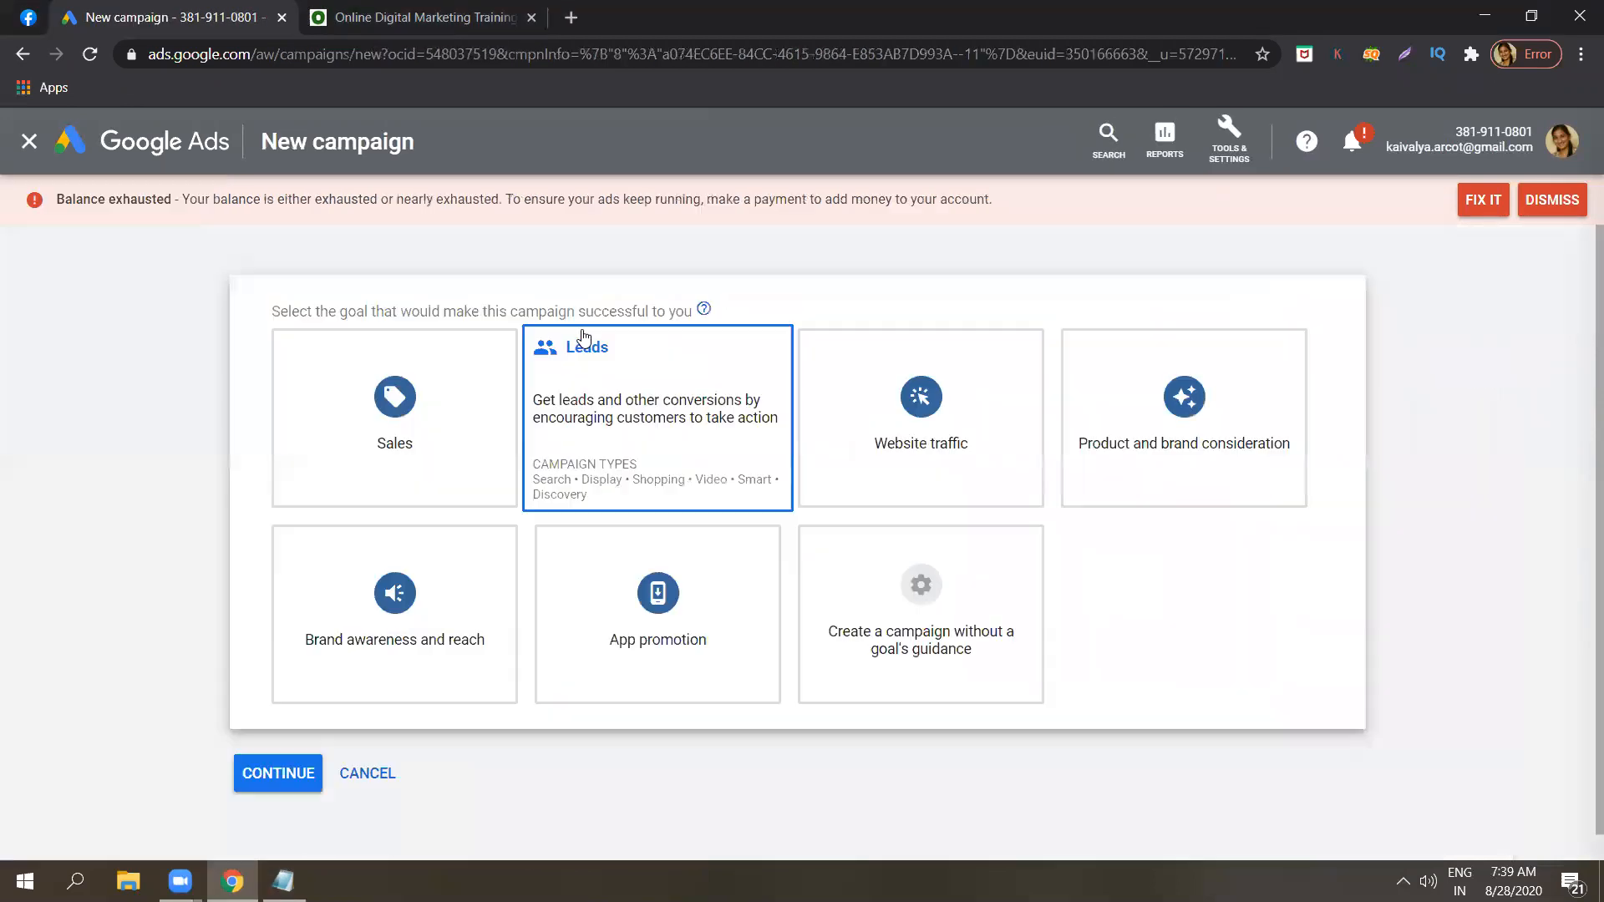
left_click(573, 16)
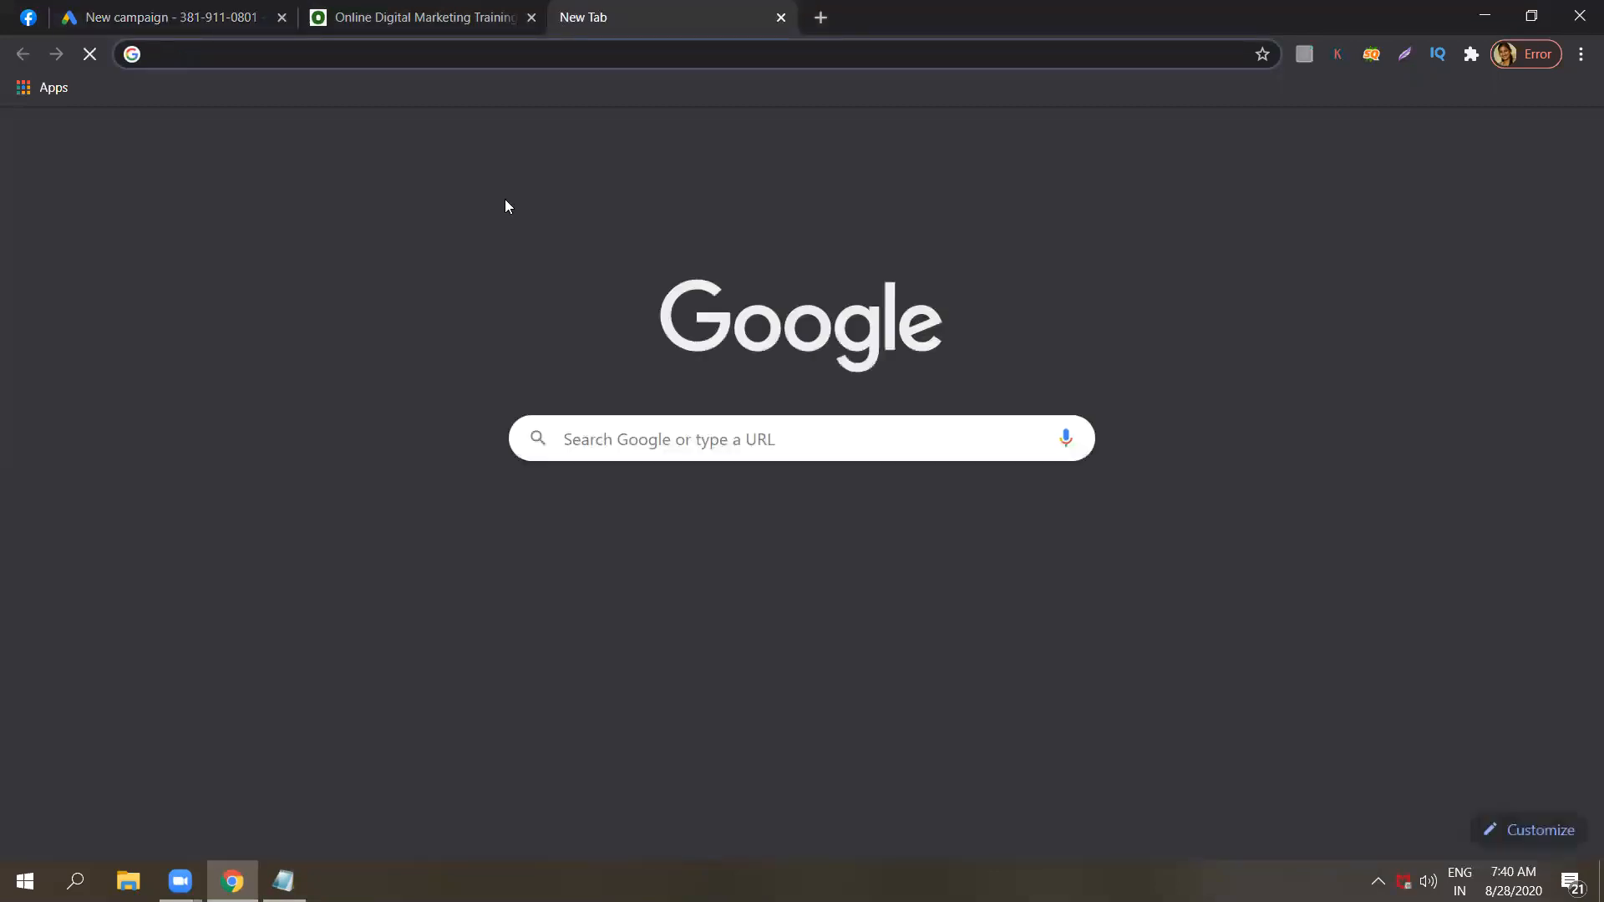
left_click(702, 533)
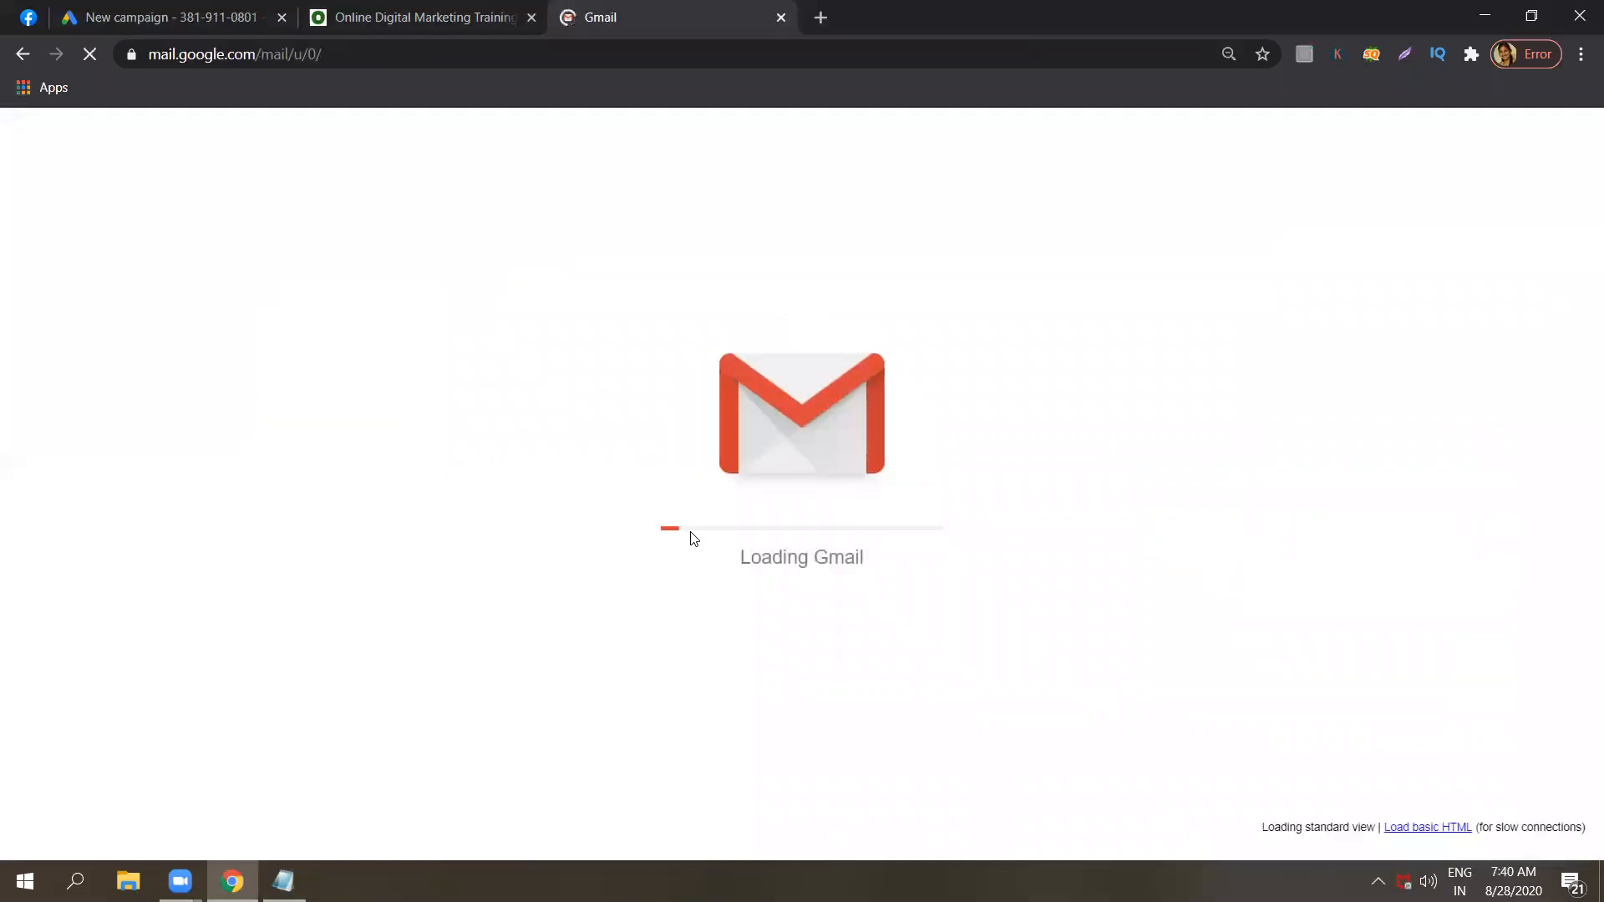
Add the line "Gmail -ads - cost per click.. - open" below the mobile app line in the Notepad notes.
left_click(284, 881)
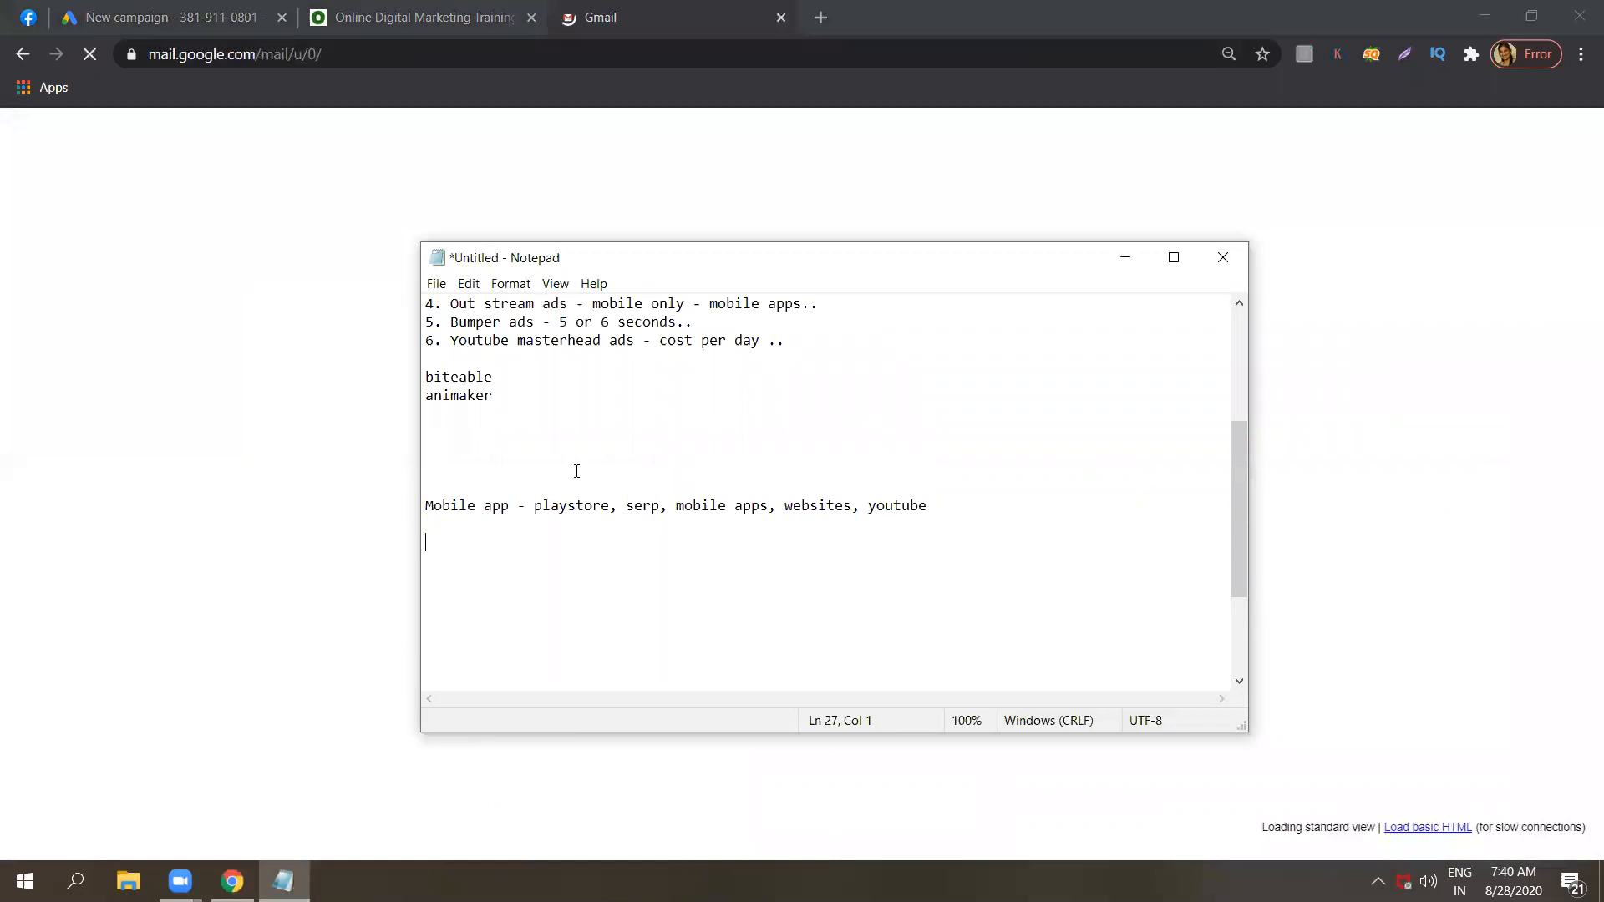
type("Gm")
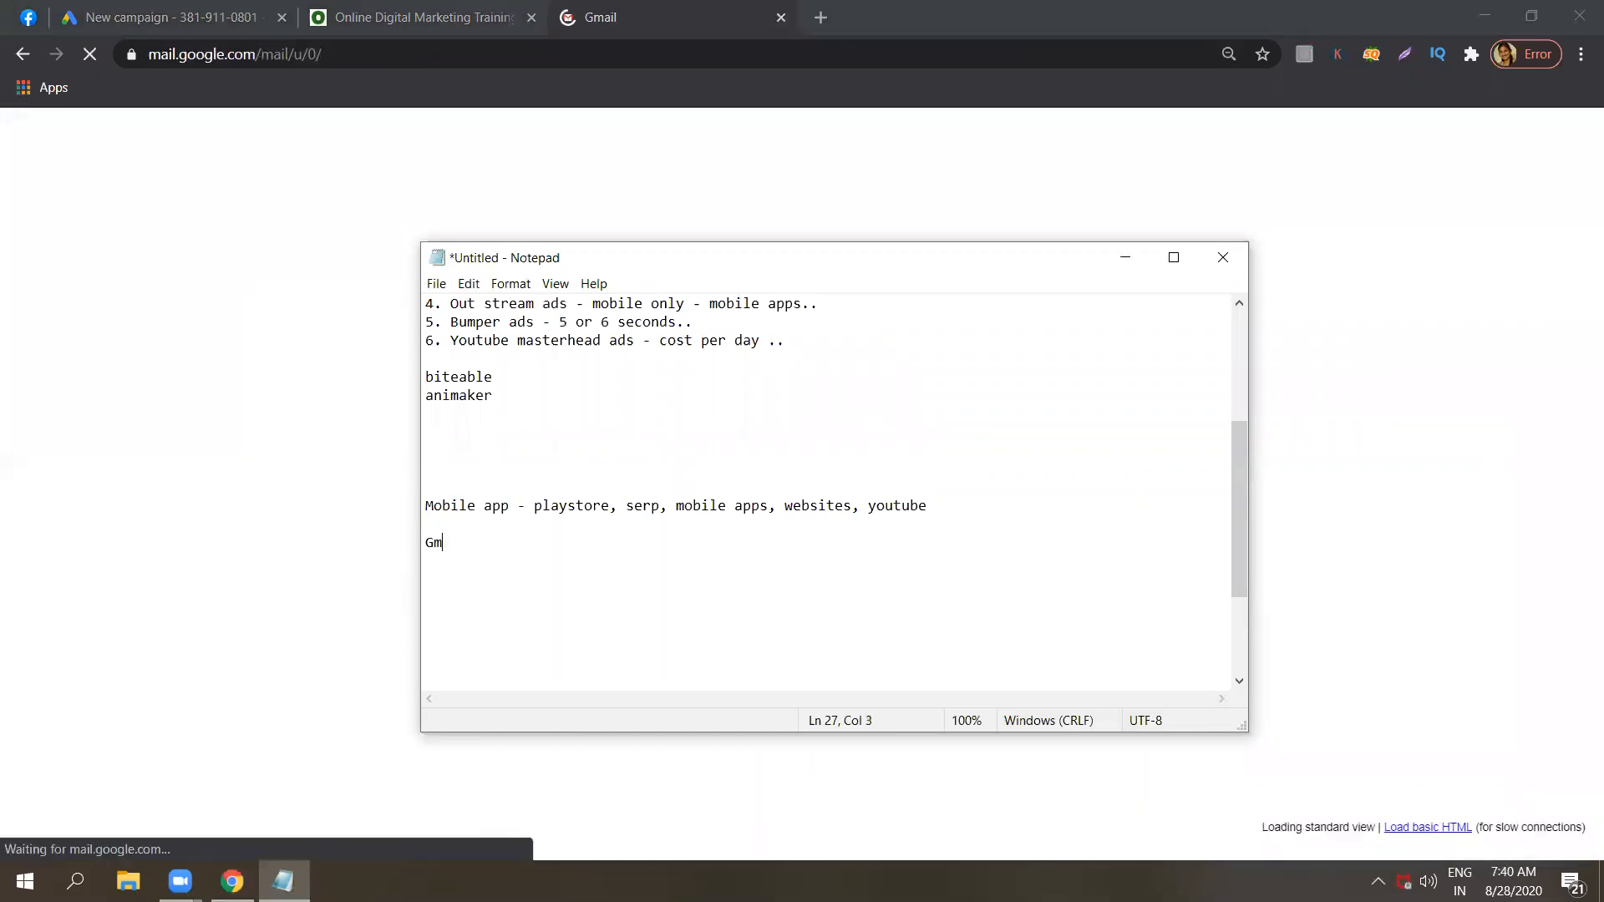
type("ail -ads - cost per cli")
key("Caps_Lock")
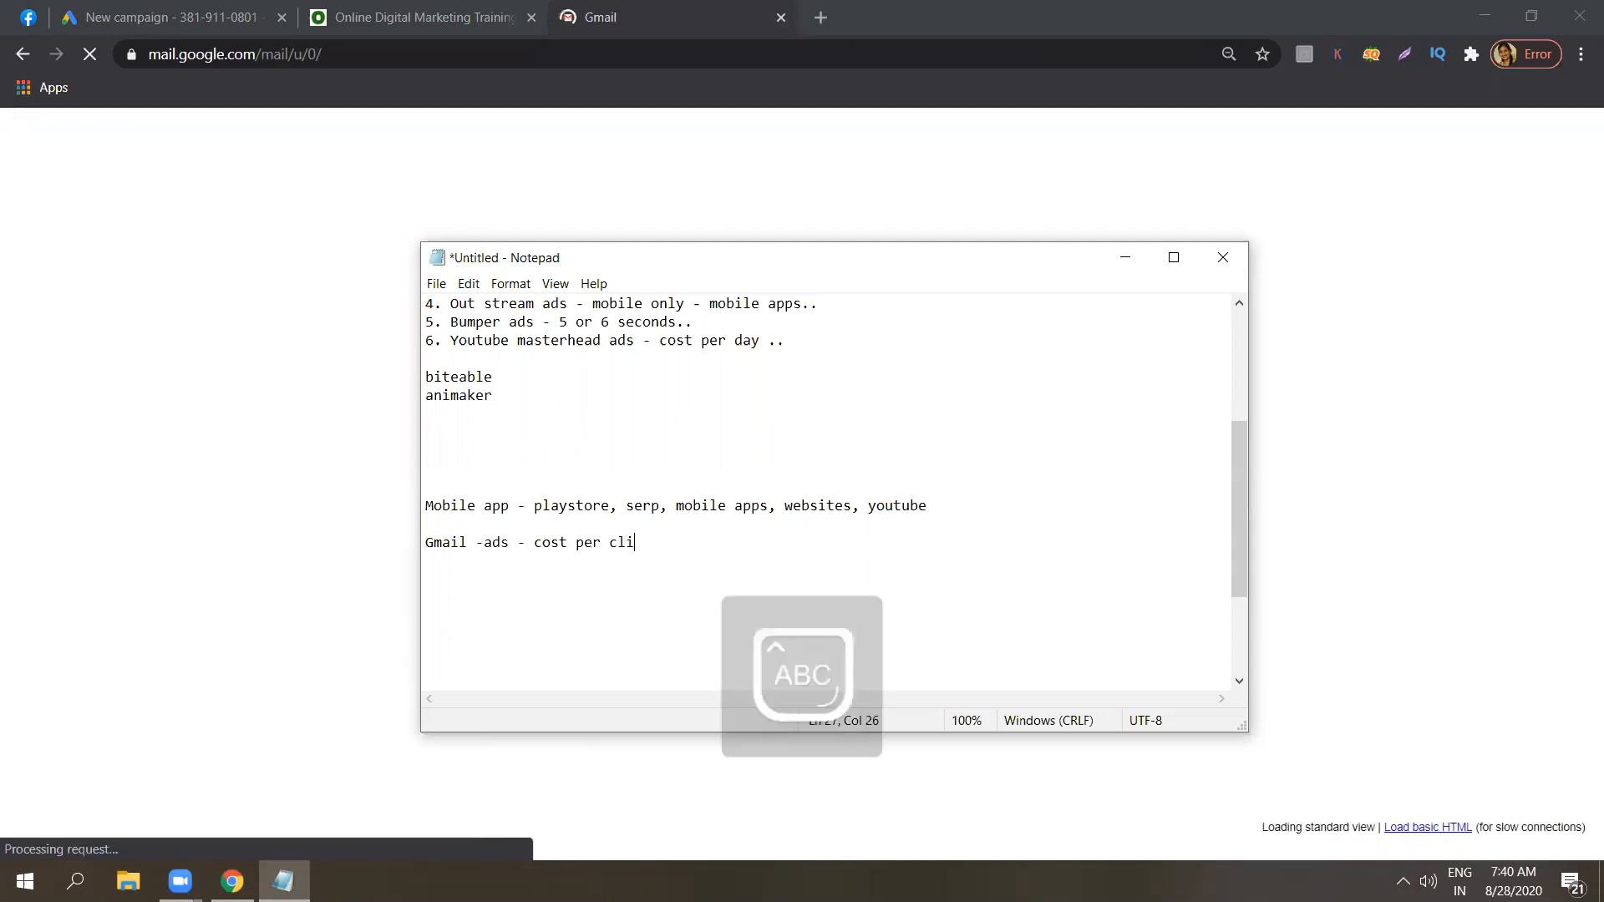
type("ck.. -")
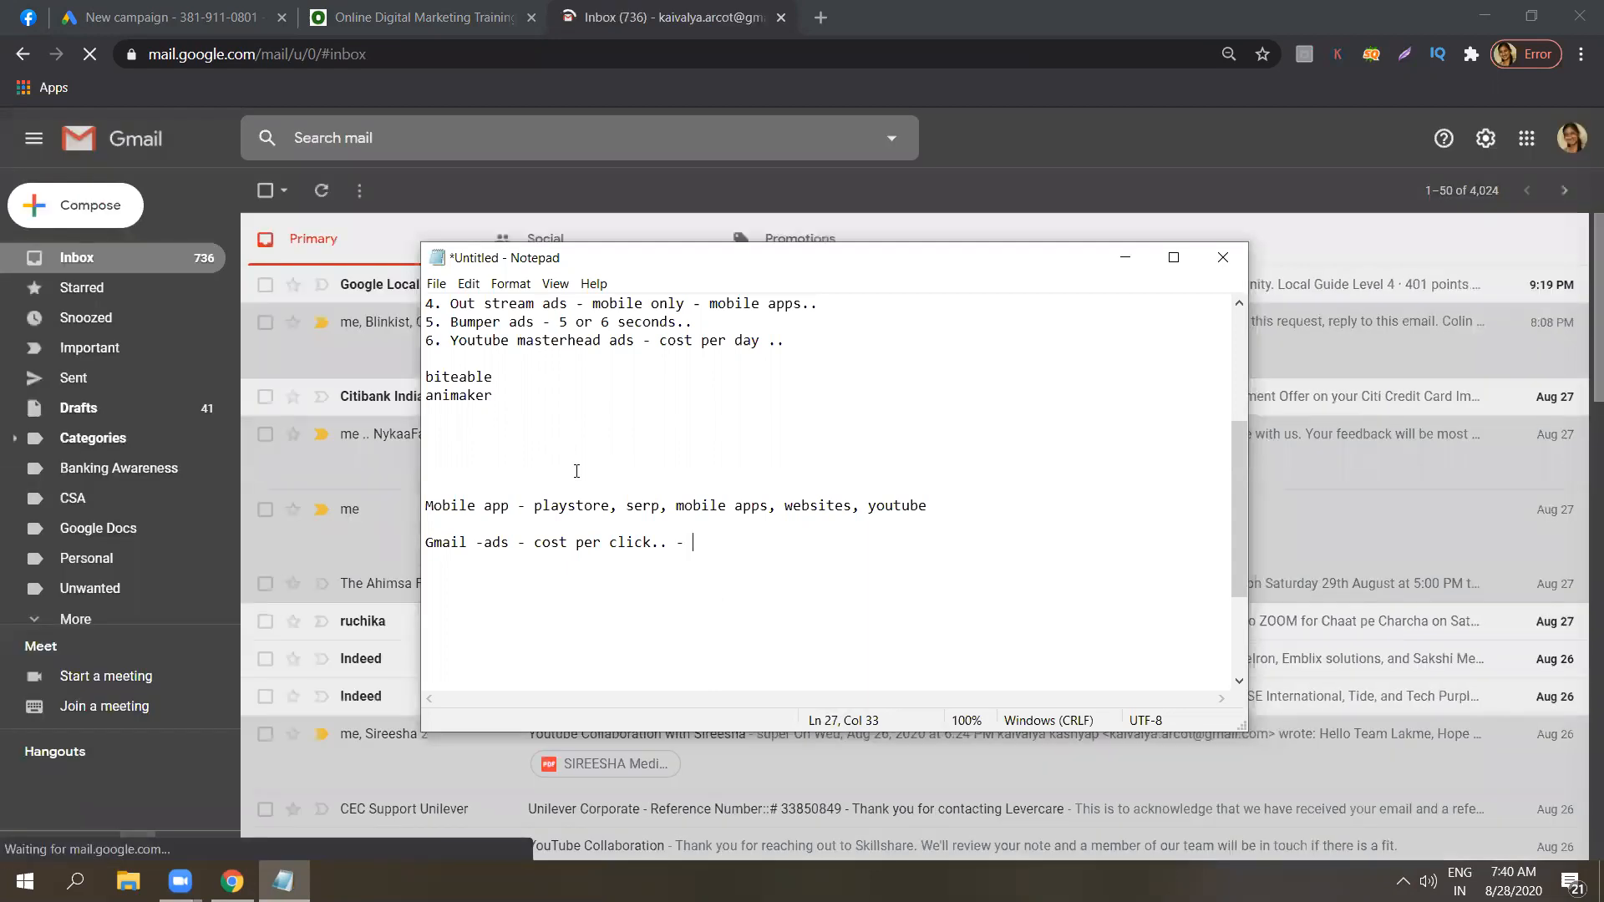
type(" open")
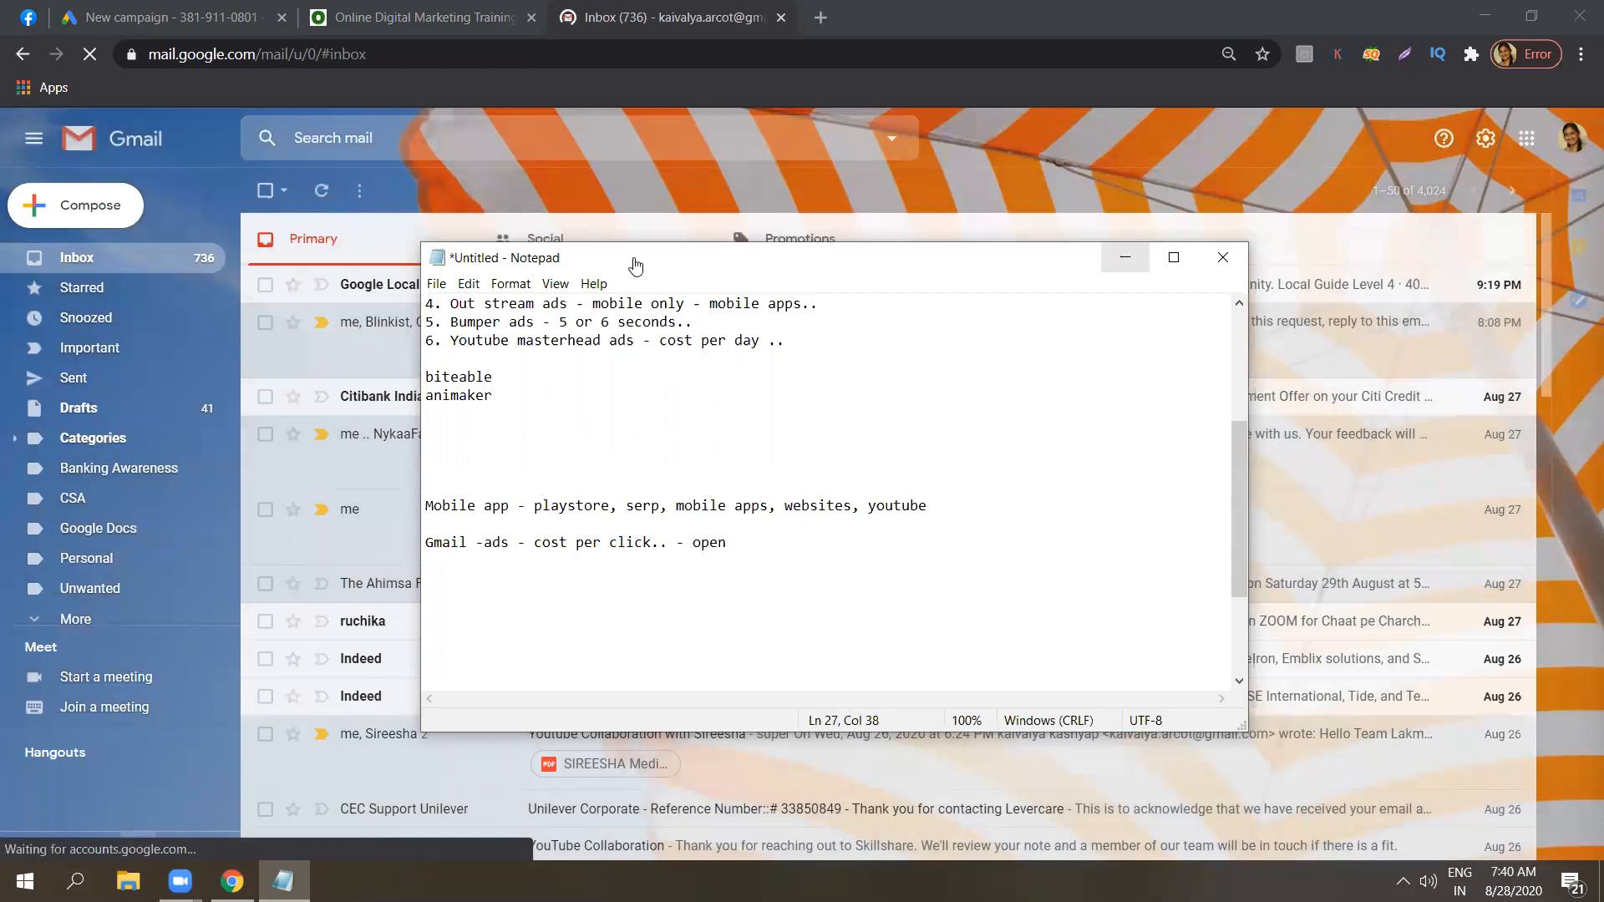
left_click(1125, 257)
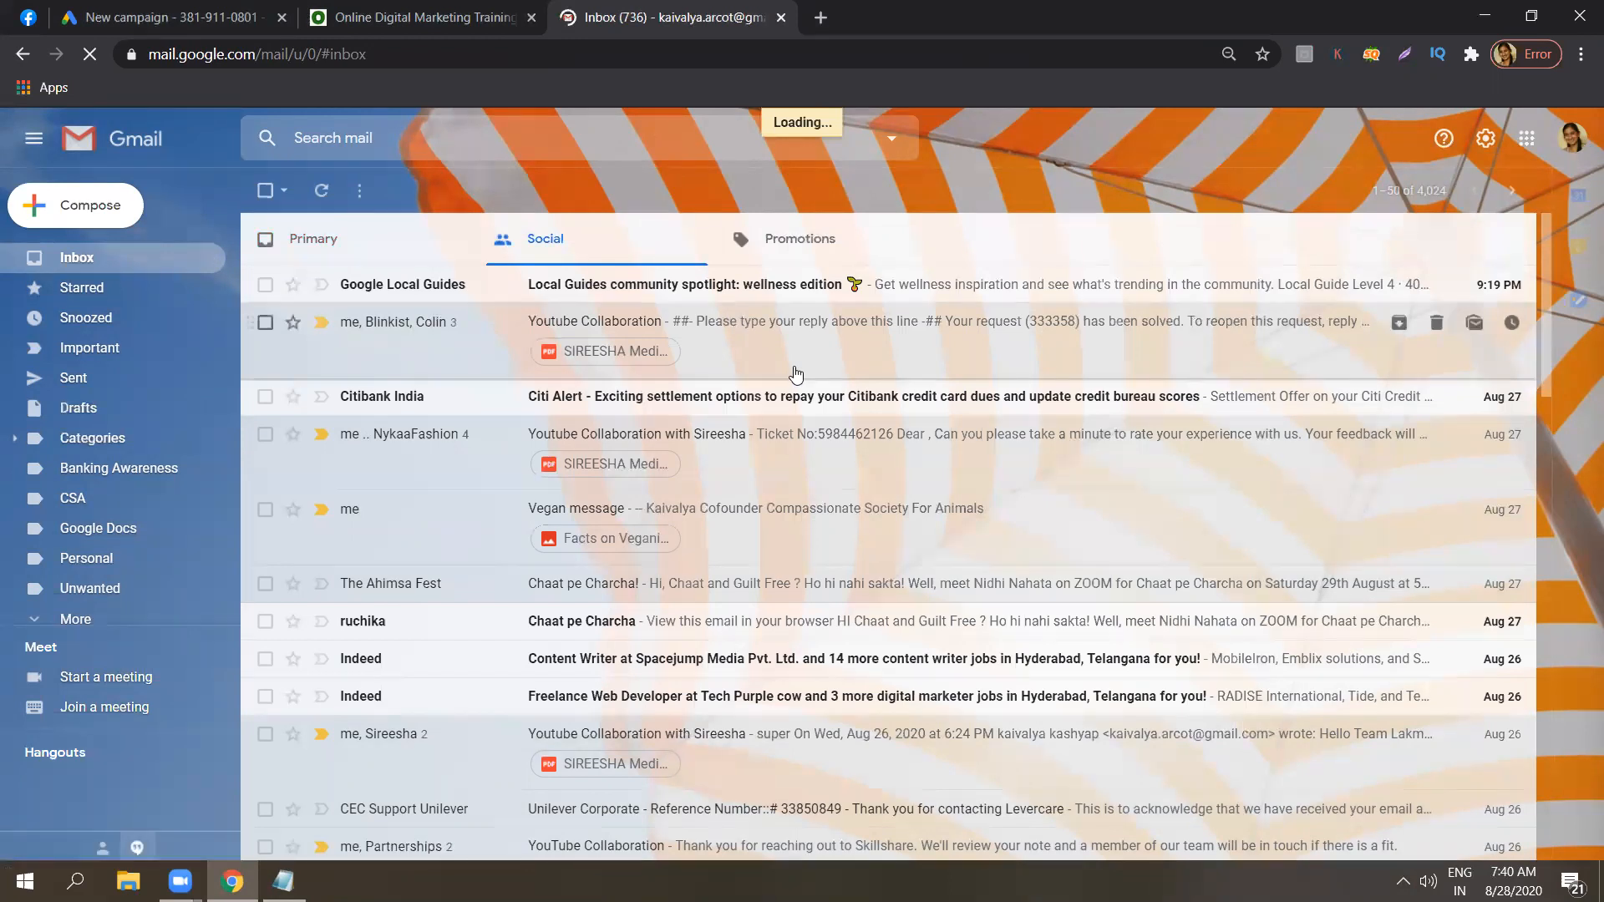
Examine the sponsored TAPMI "Digital Marketing Programme" ad in Gmail's Social inbox and return to the message list.
left_click(283, 880)
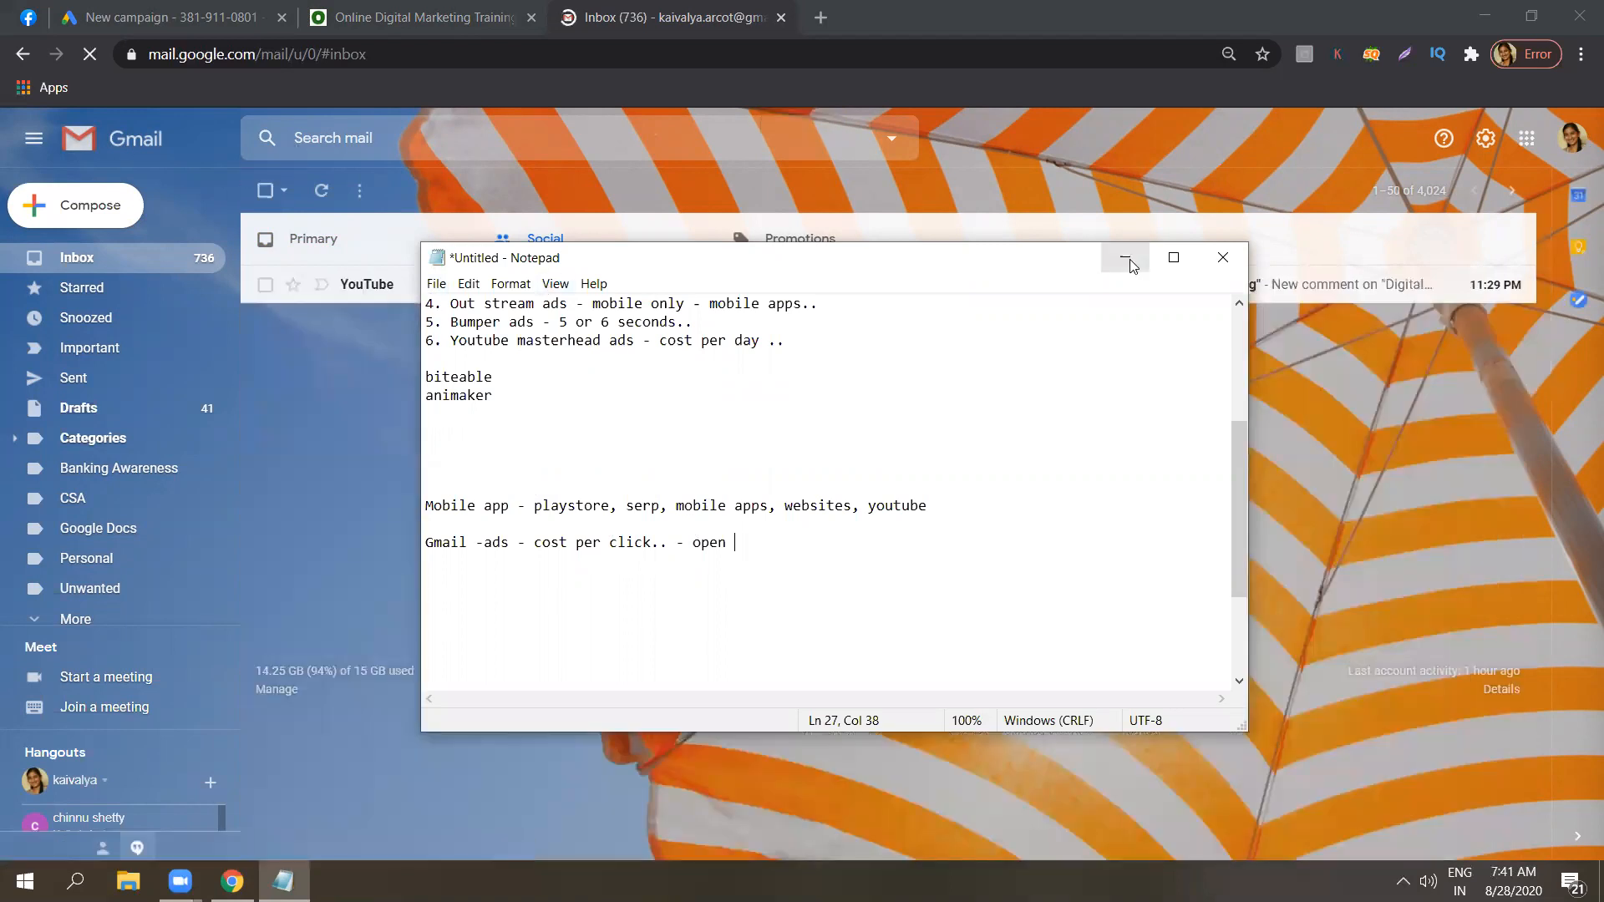
left_click(1125, 257)
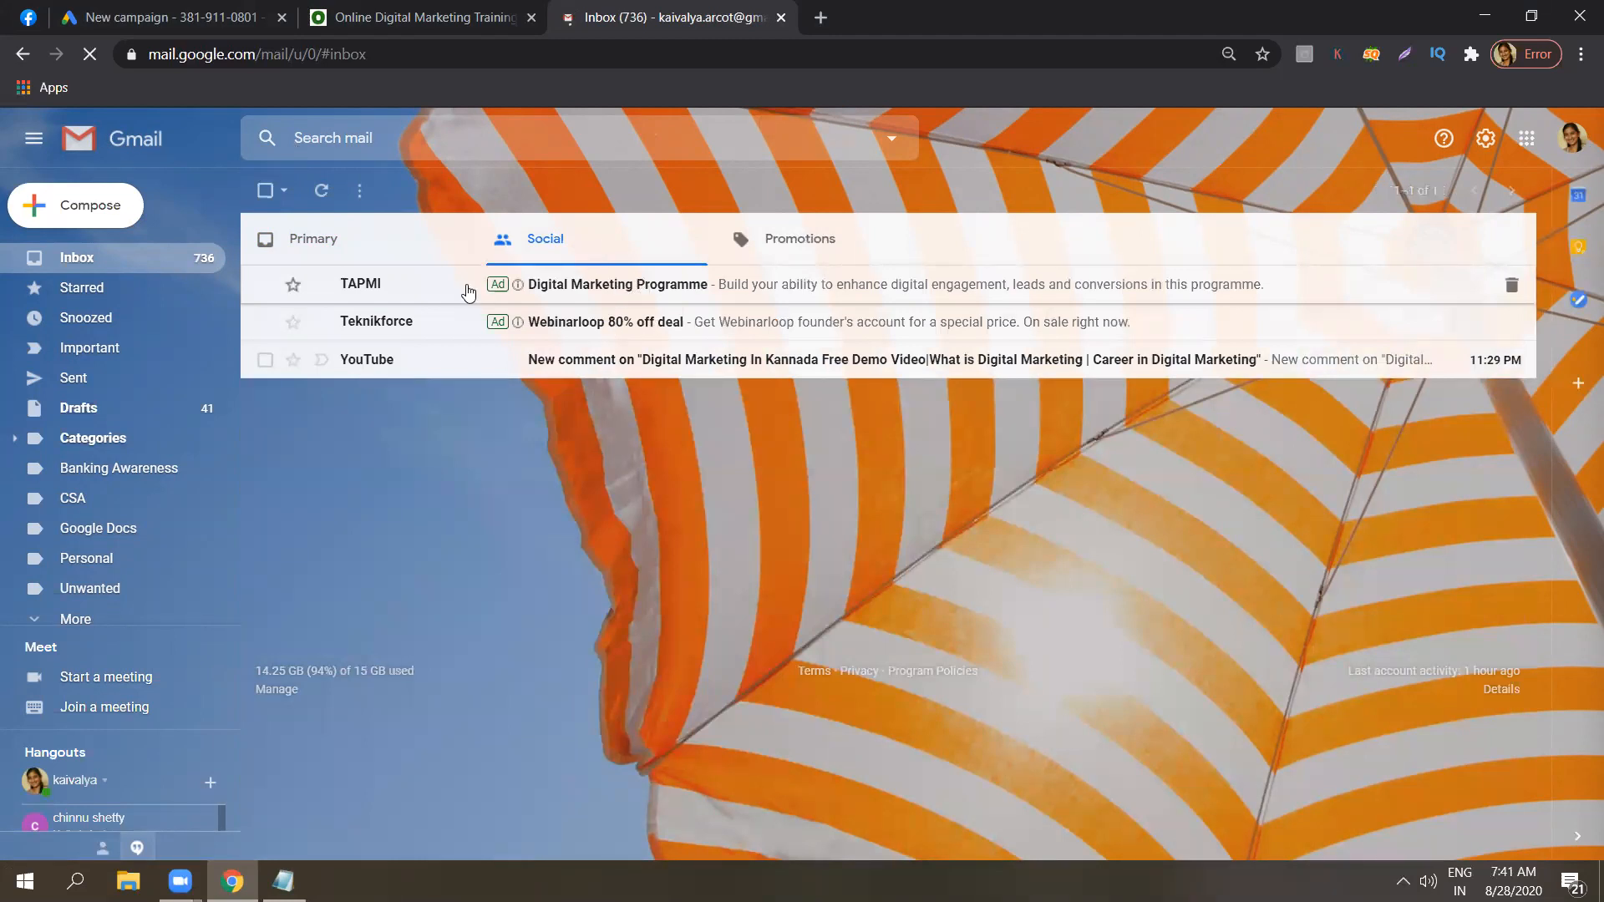
left_click(581, 289)
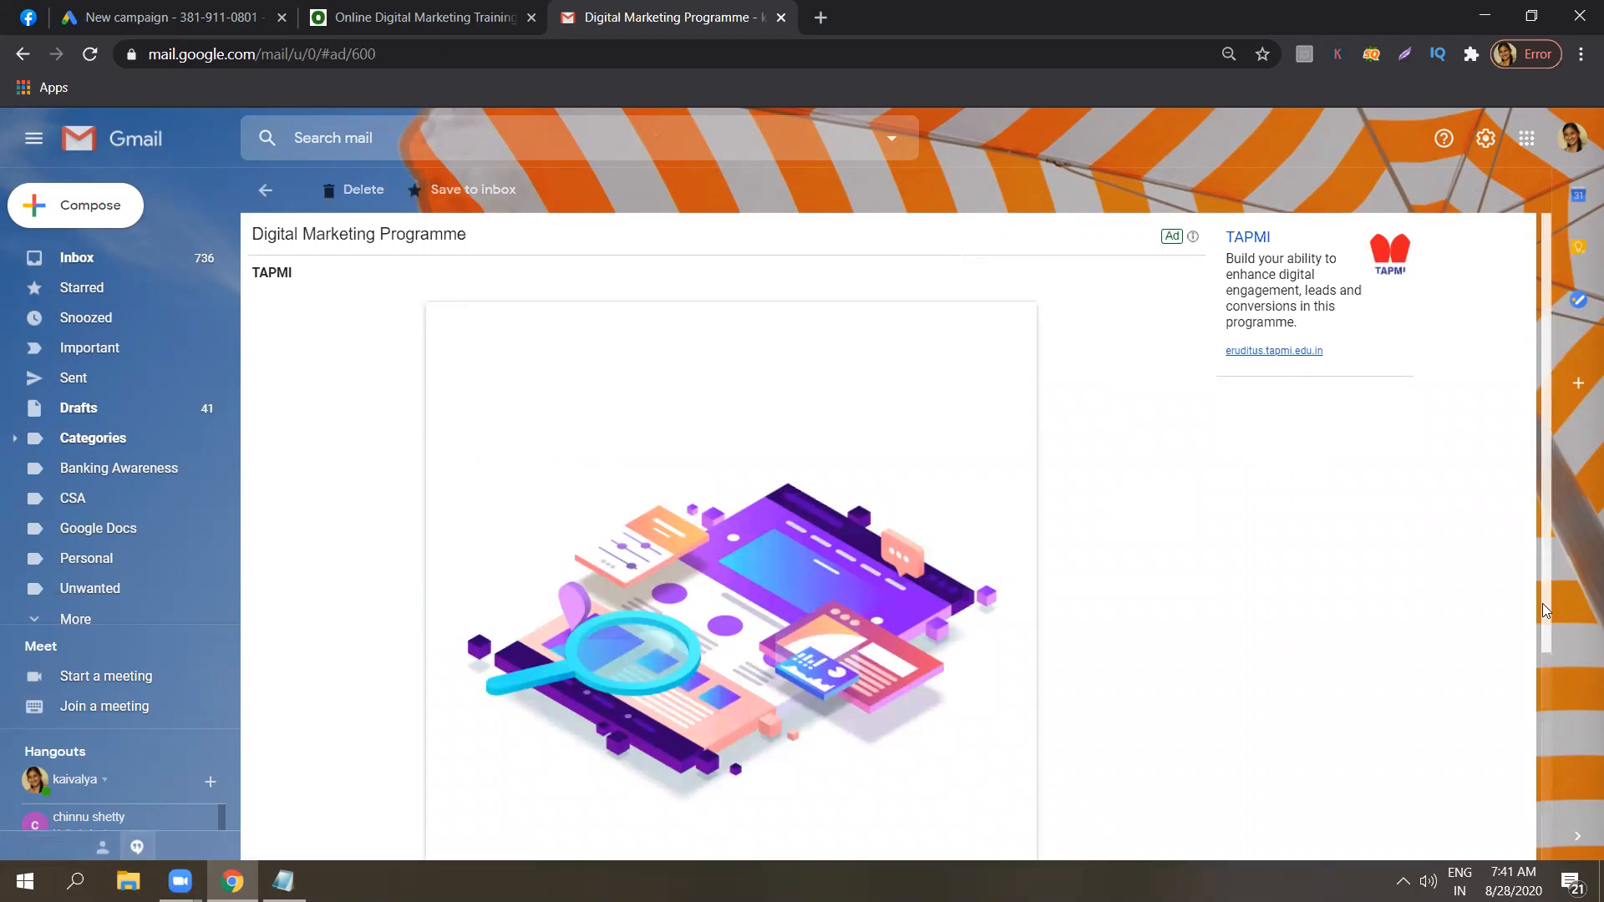
scroll(1544, 609, "down", 4)
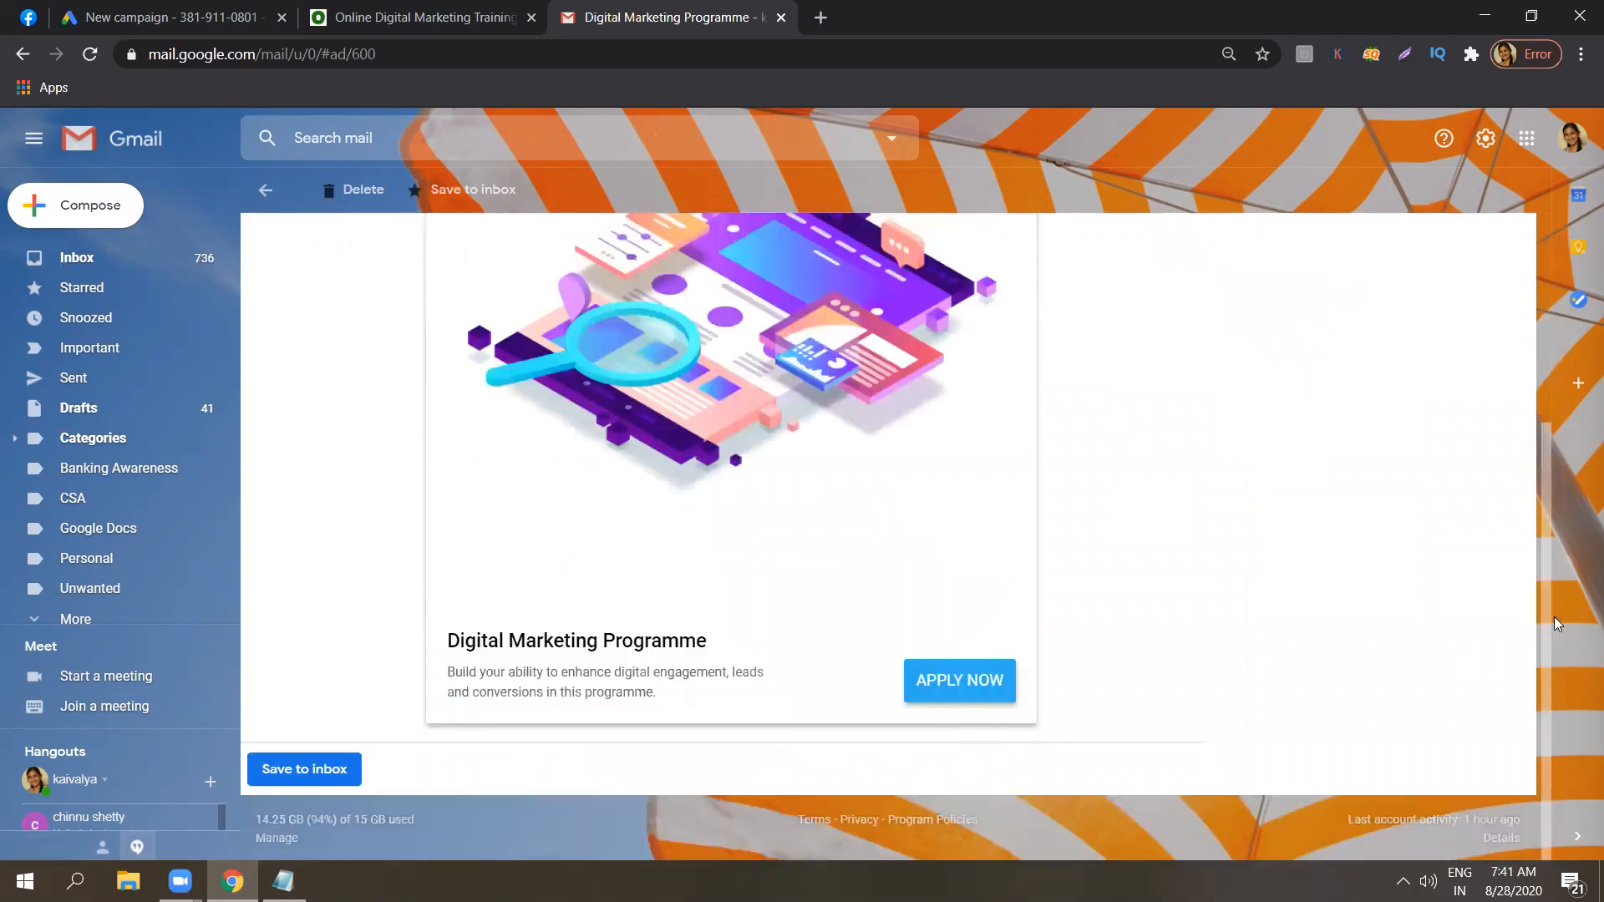
scroll(676, 365, "up", 4)
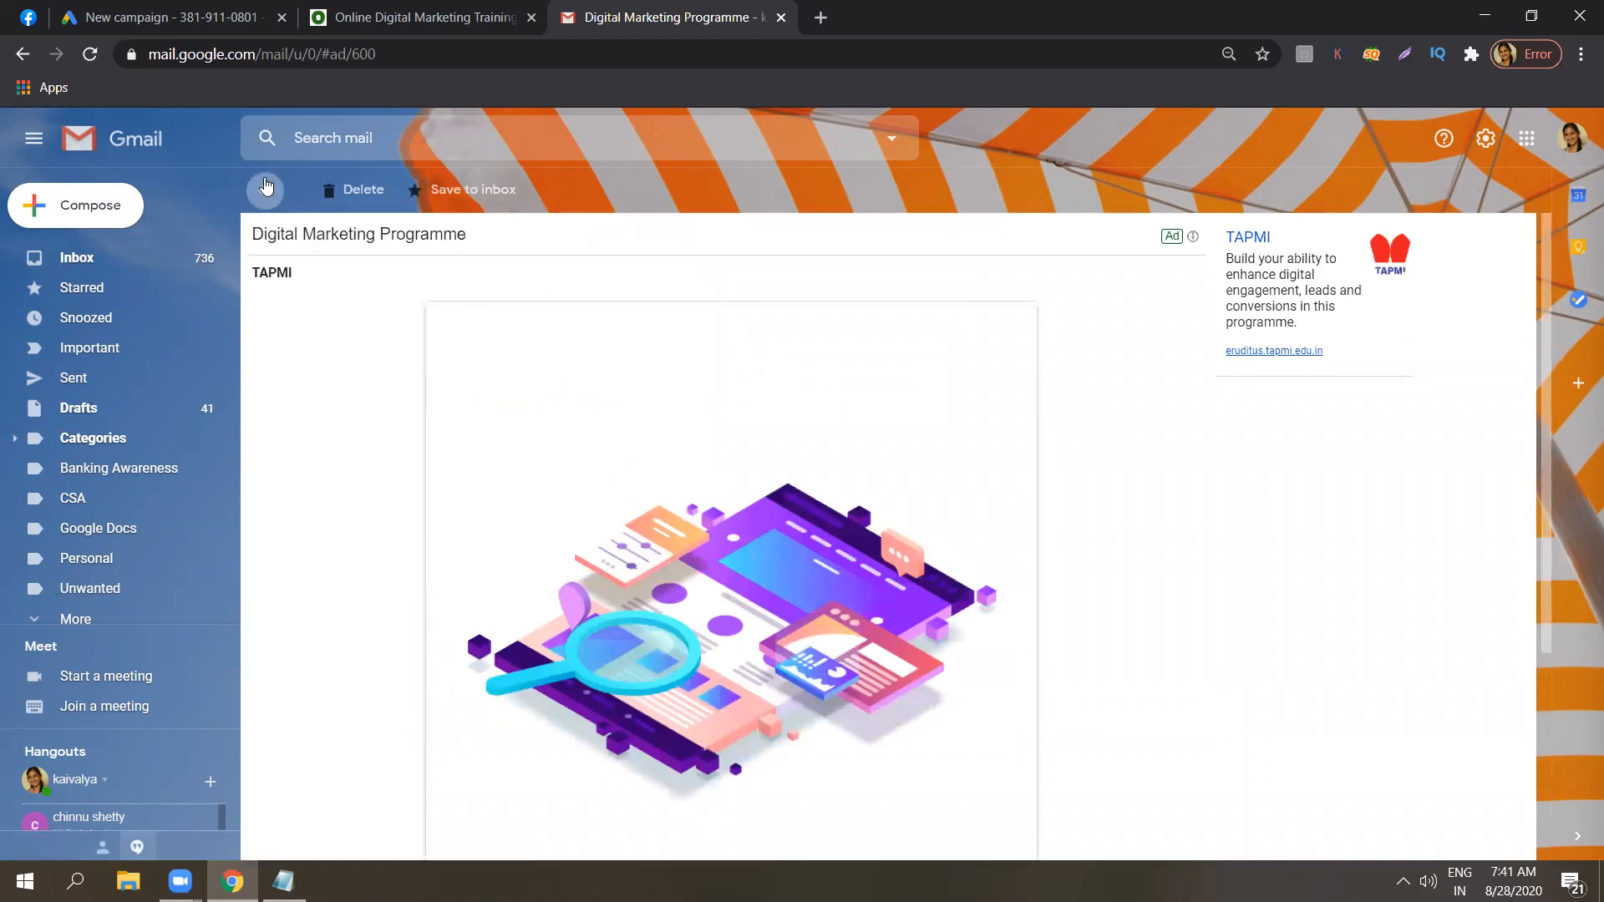
left_click(267, 186)
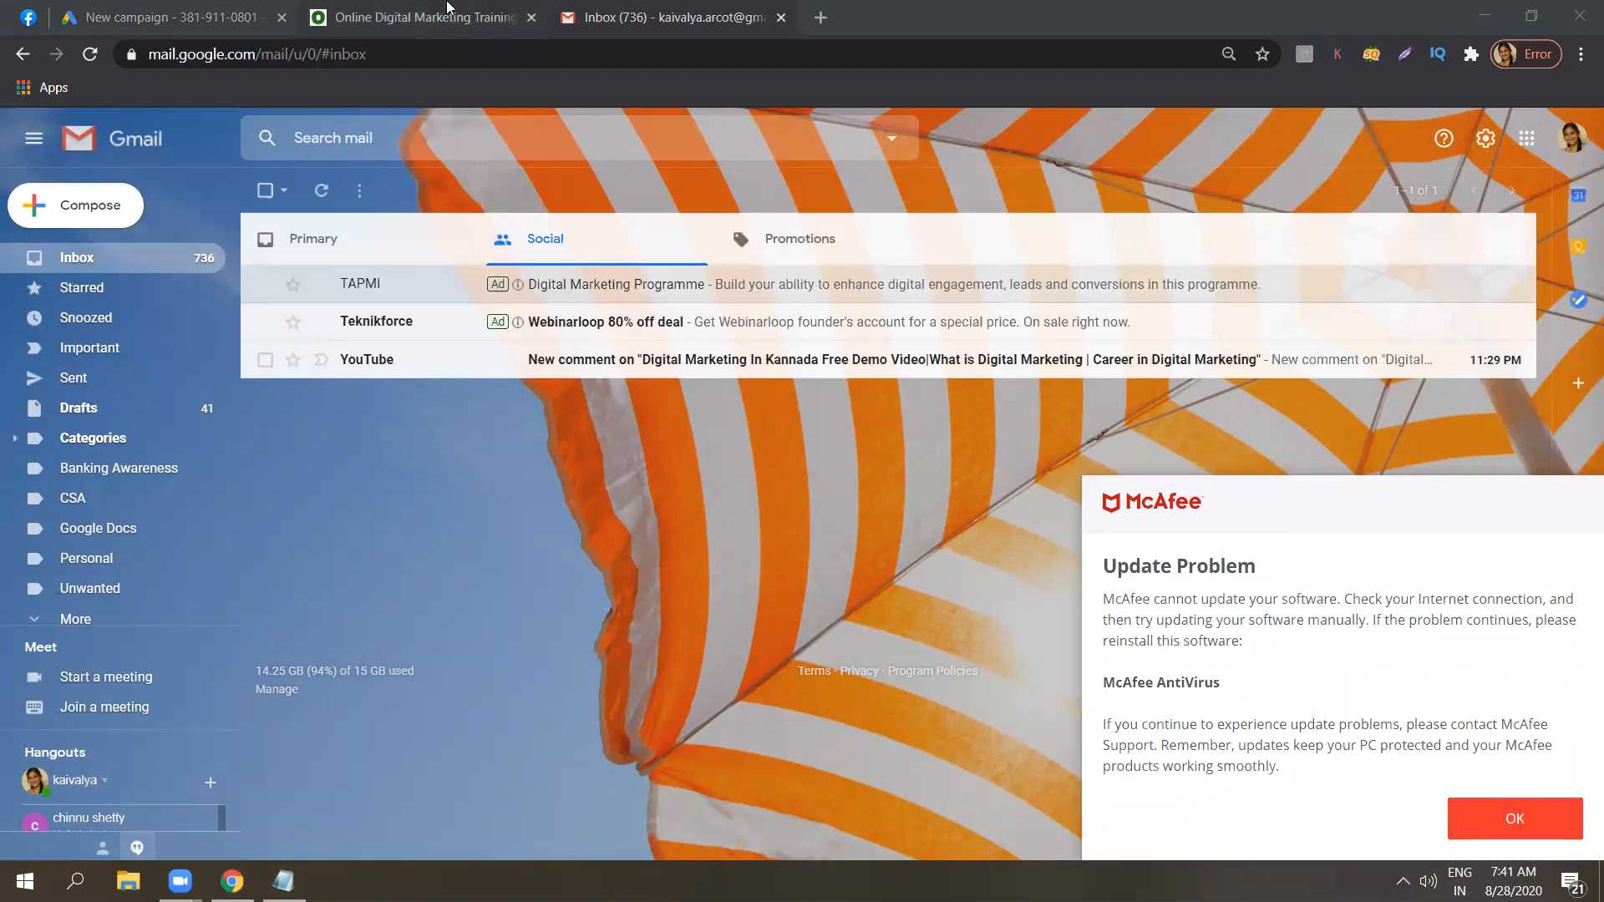
Set the new Google Ads campaign to no goal guidance, Display type and Gmail campaign subtype.
left_click(211, 8)
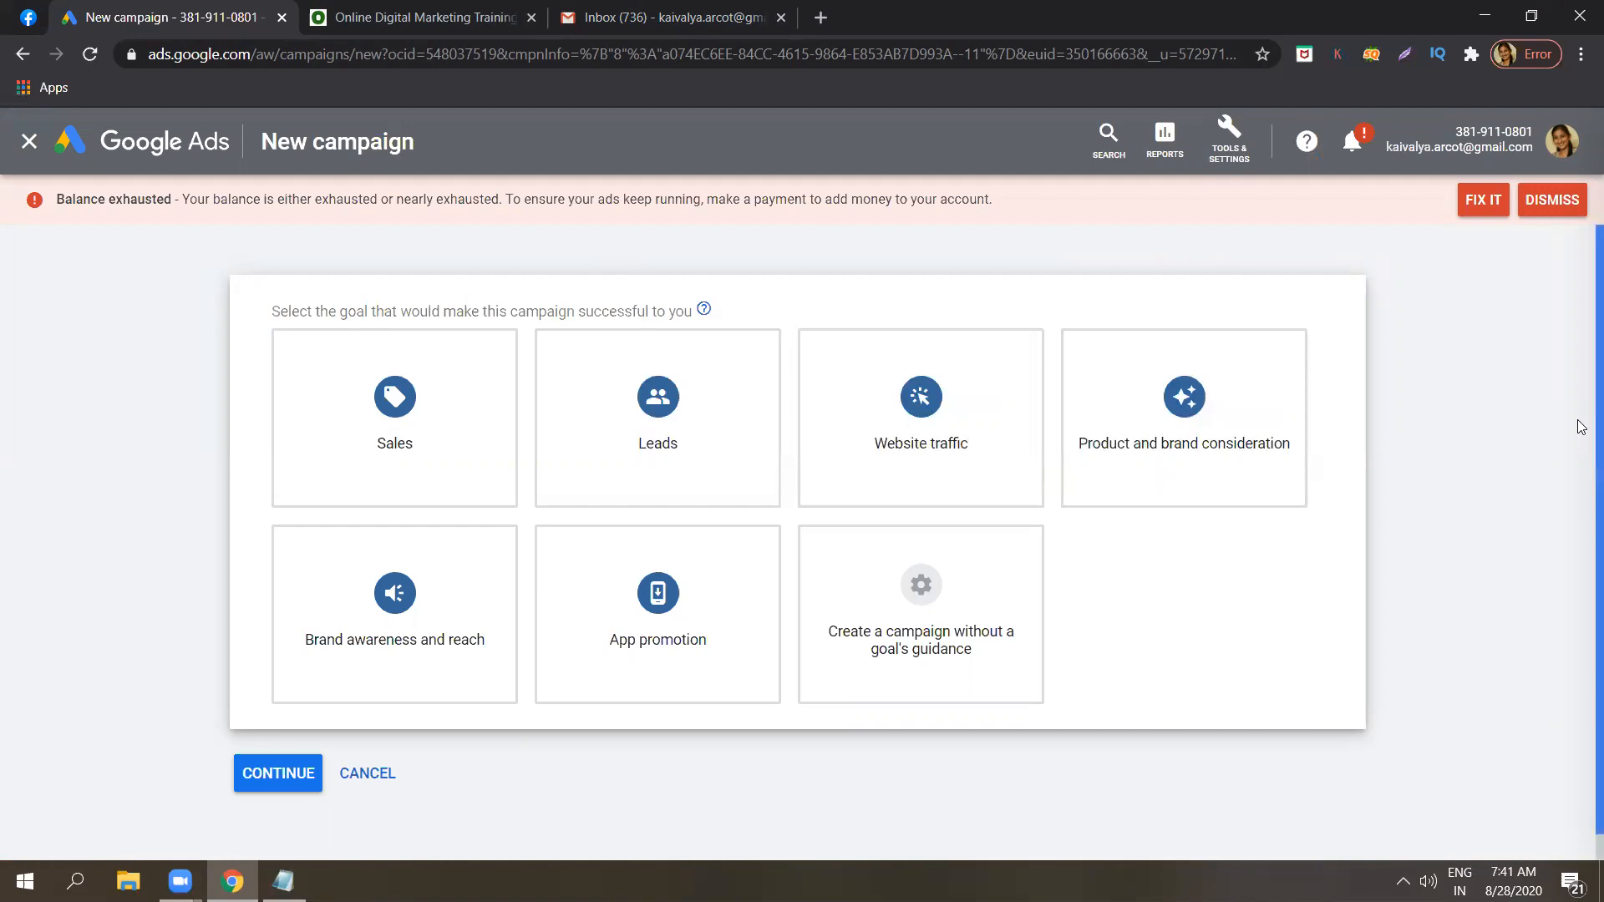
scroll(1581, 427, "down", 1)
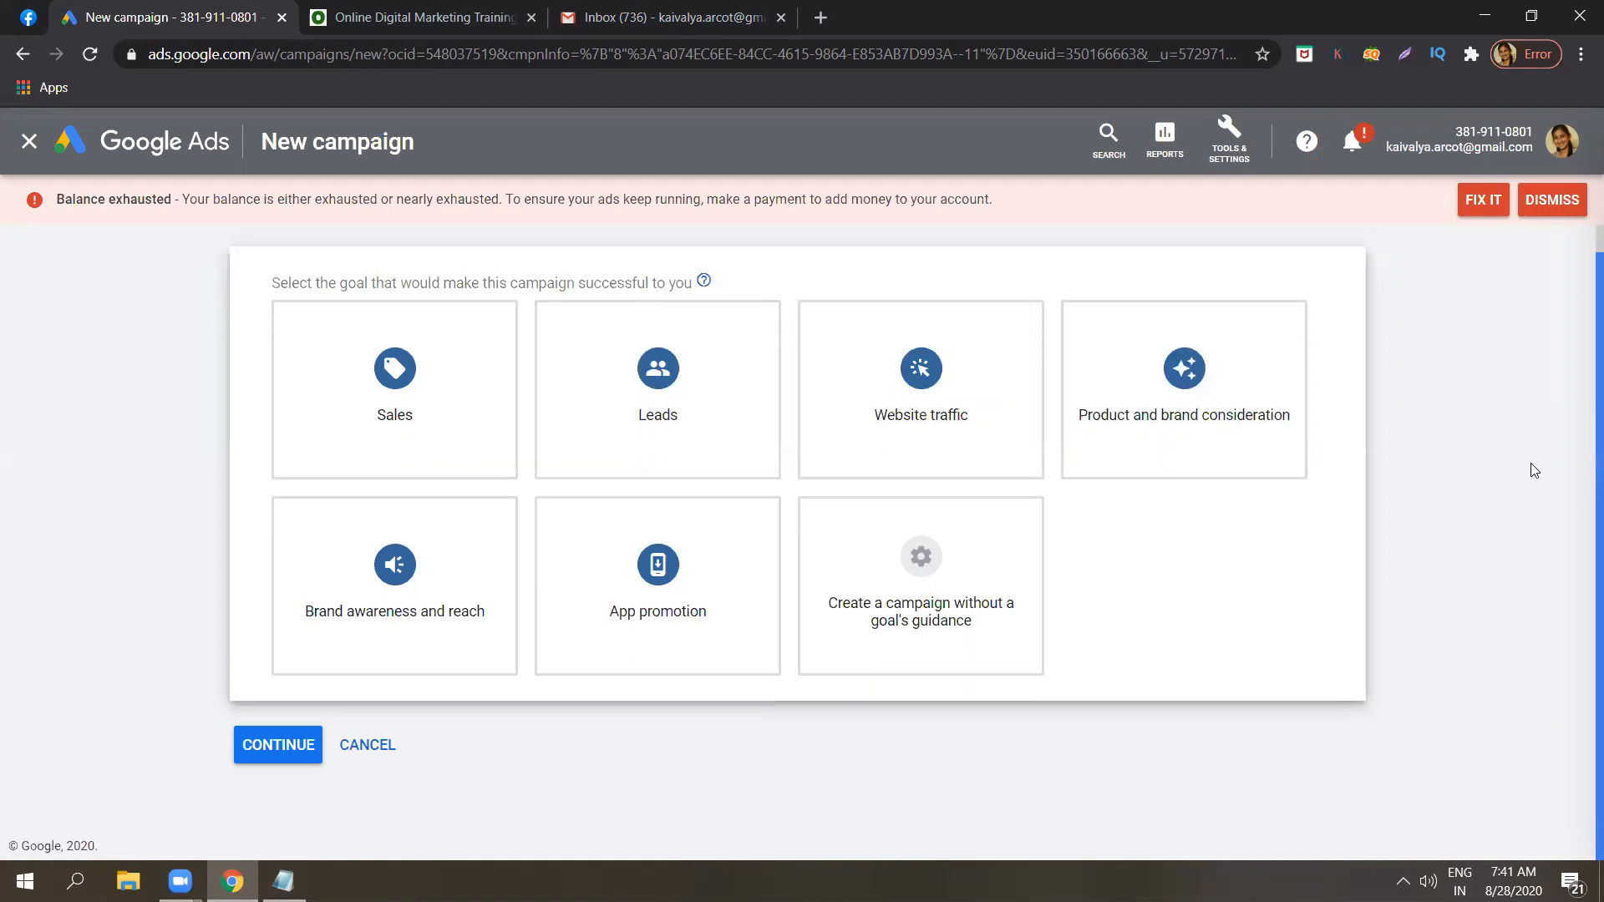
left_click(996, 553)
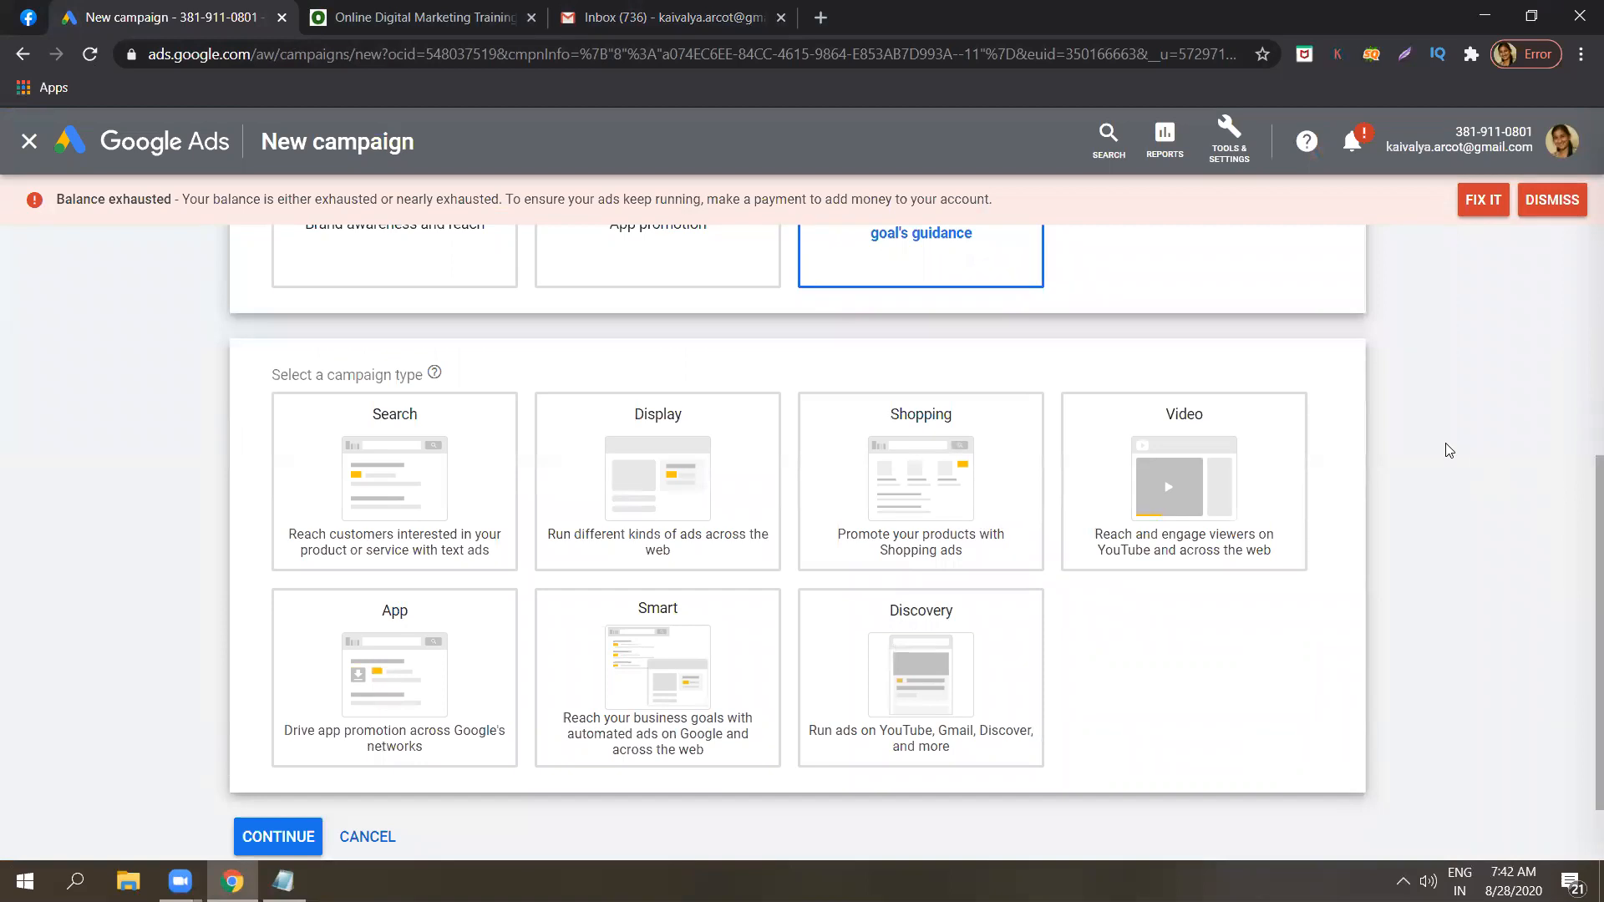
left_click(704, 443)
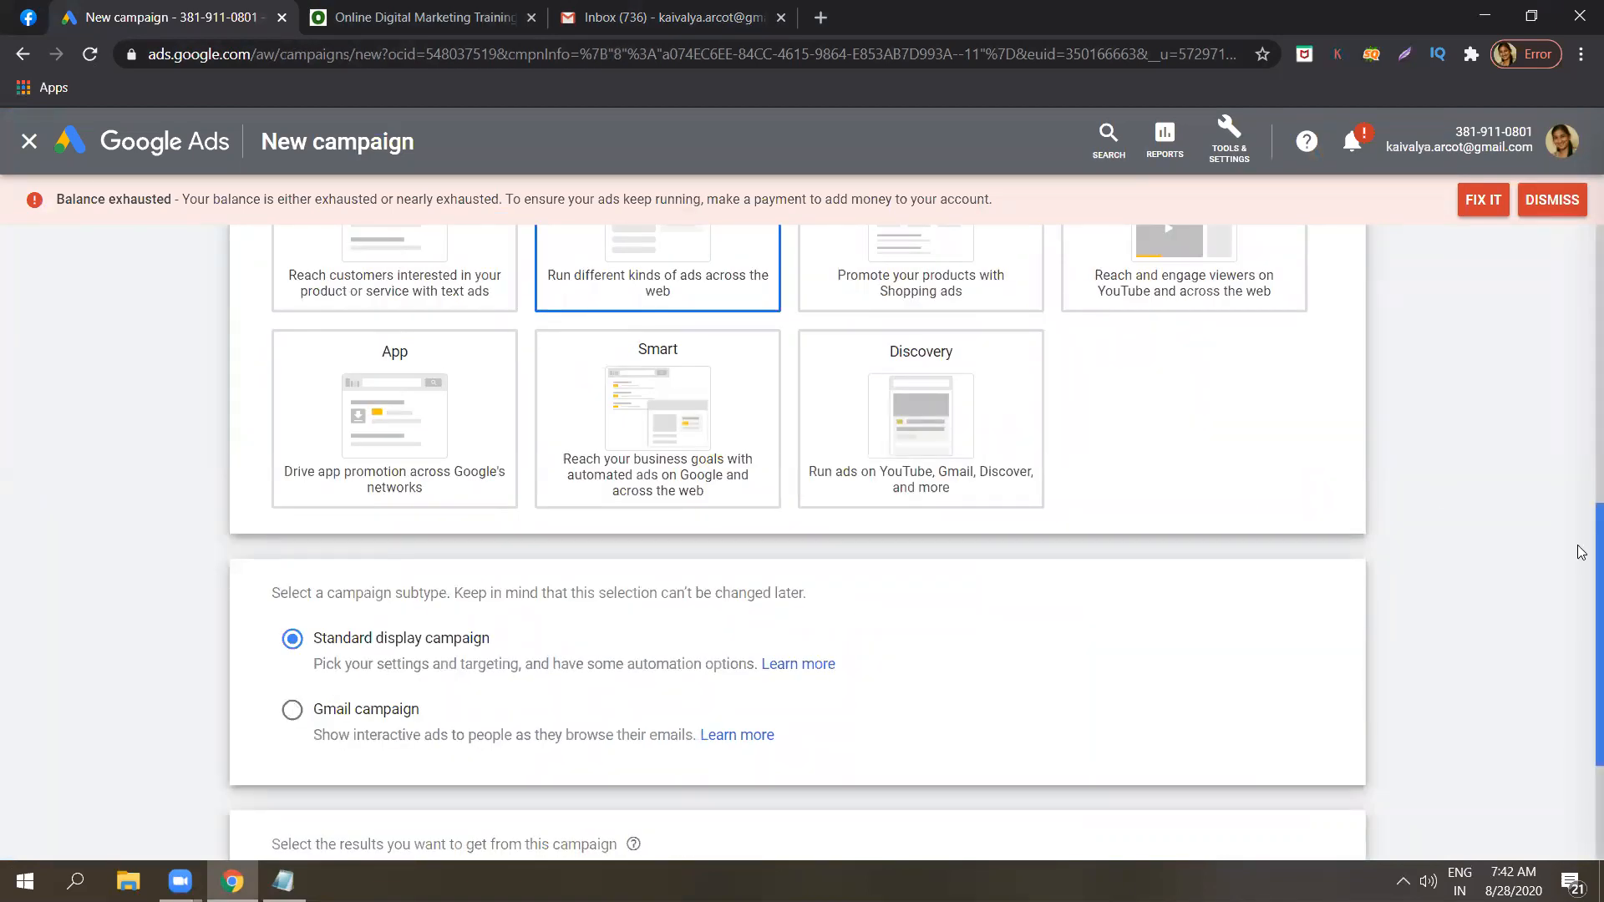
scroll(1581, 552, "down", 1)
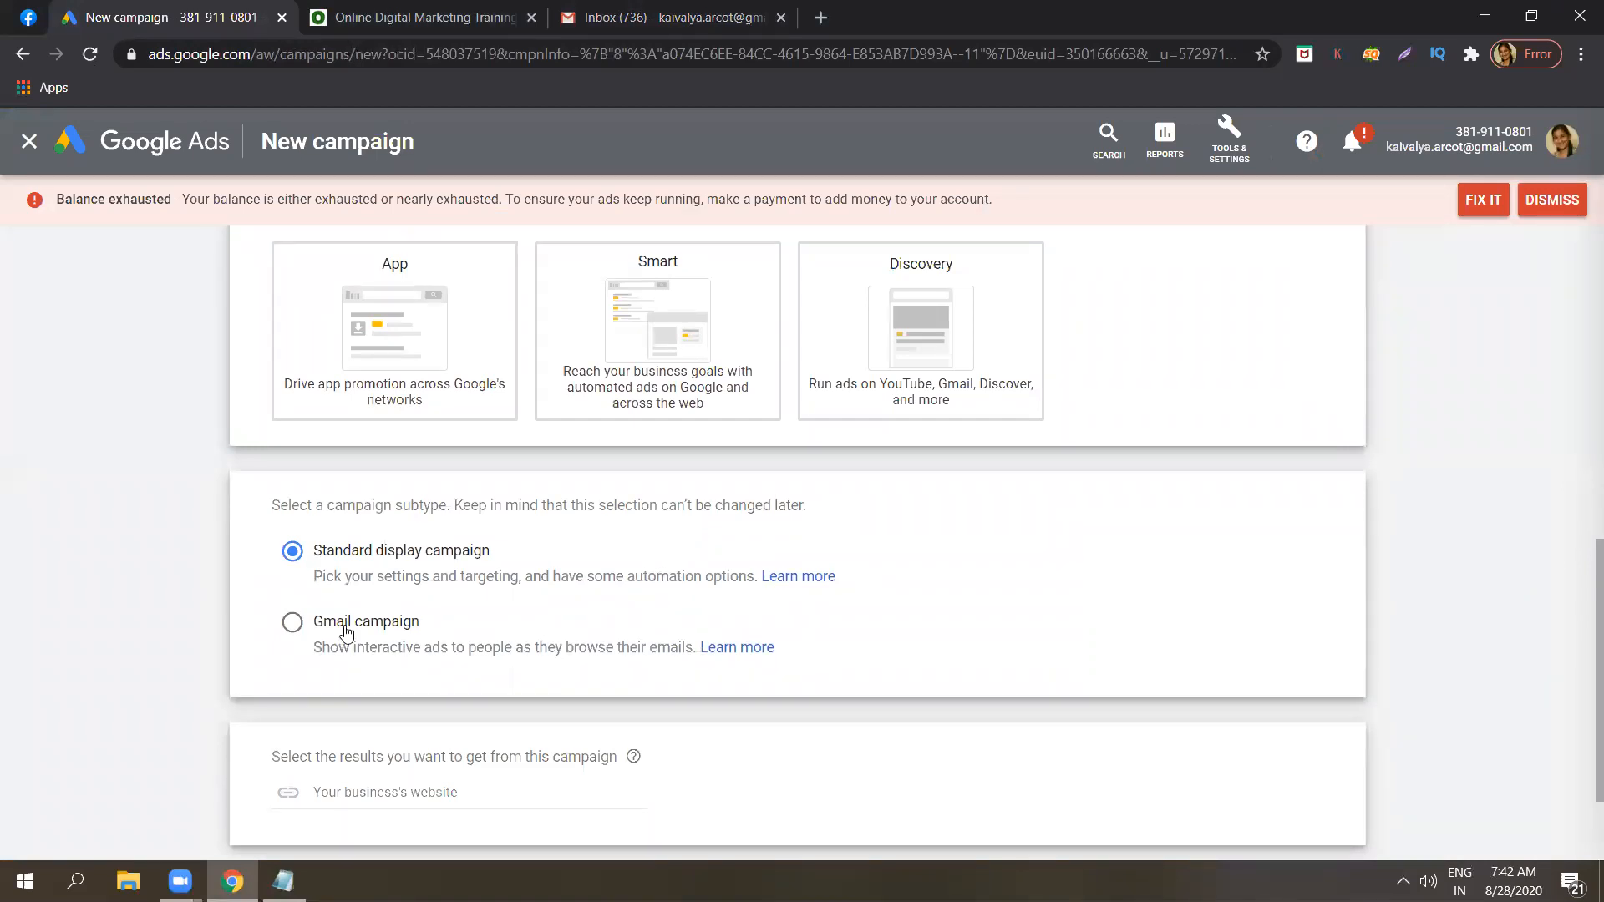
left_click(294, 624)
left_click_drag(1581, 614, 1554, 455)
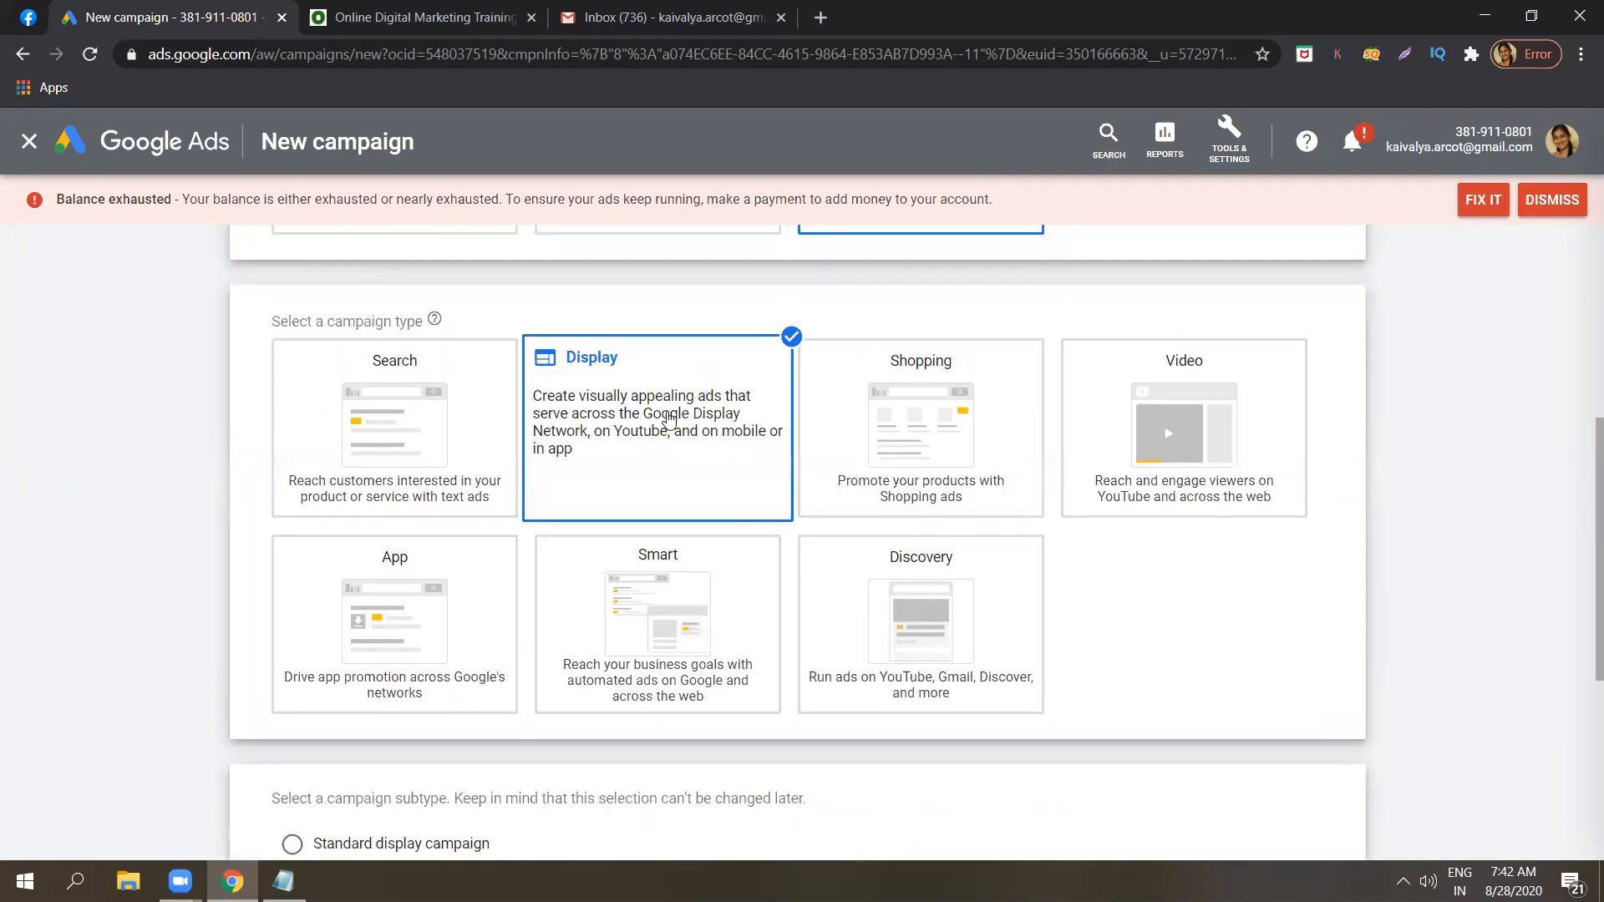
left_click_drag(1581, 578, 1582, 741)
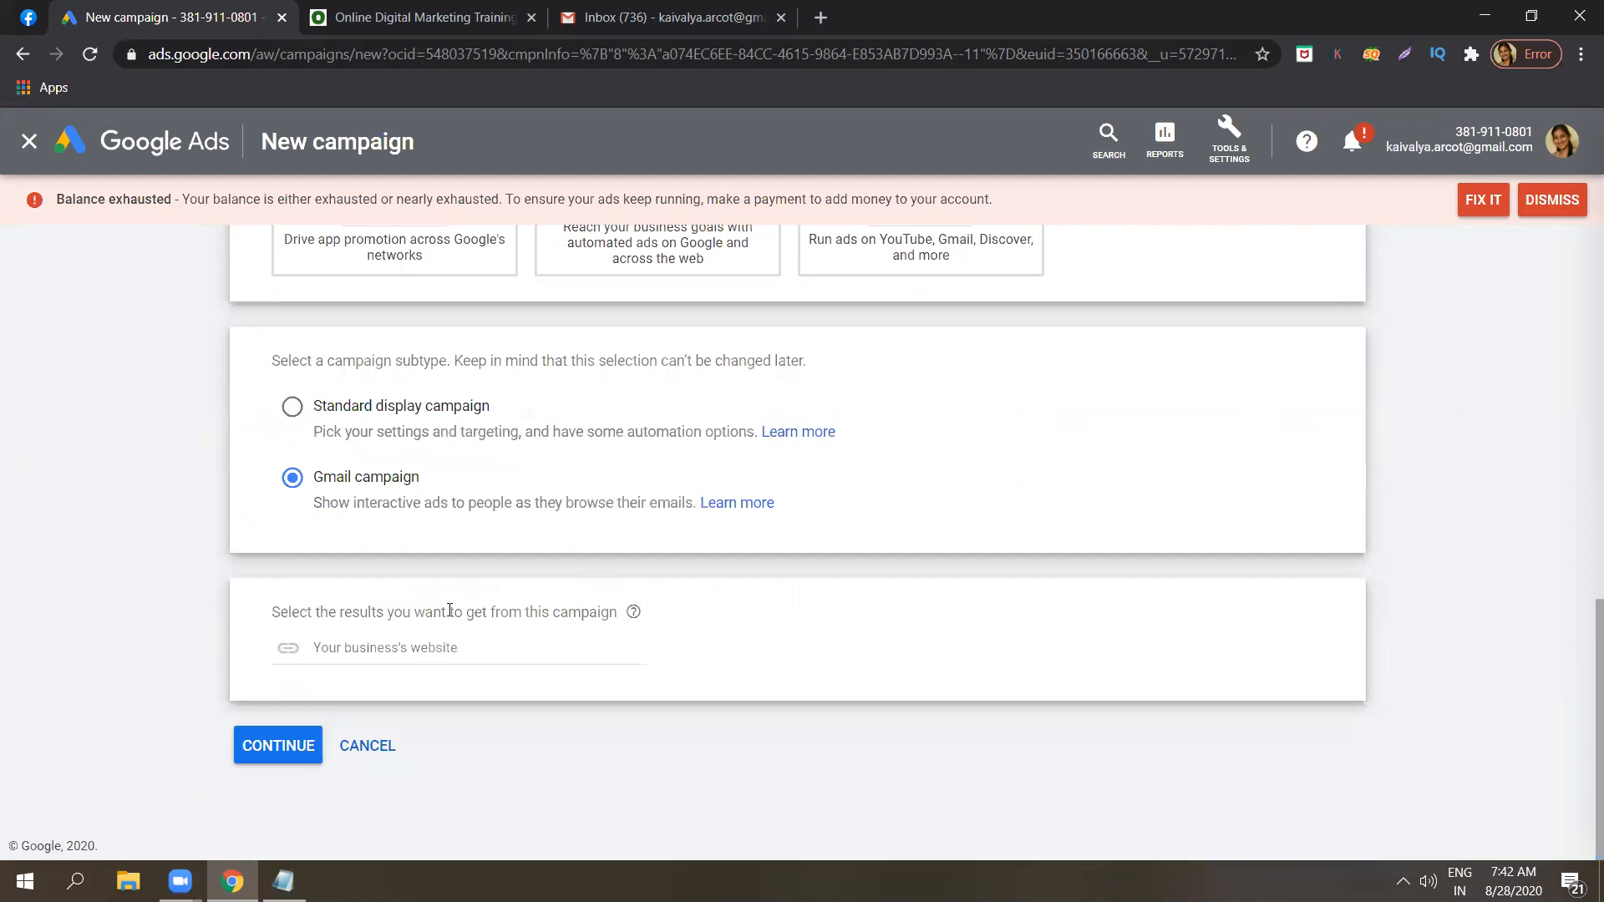
left_click(441, 640)
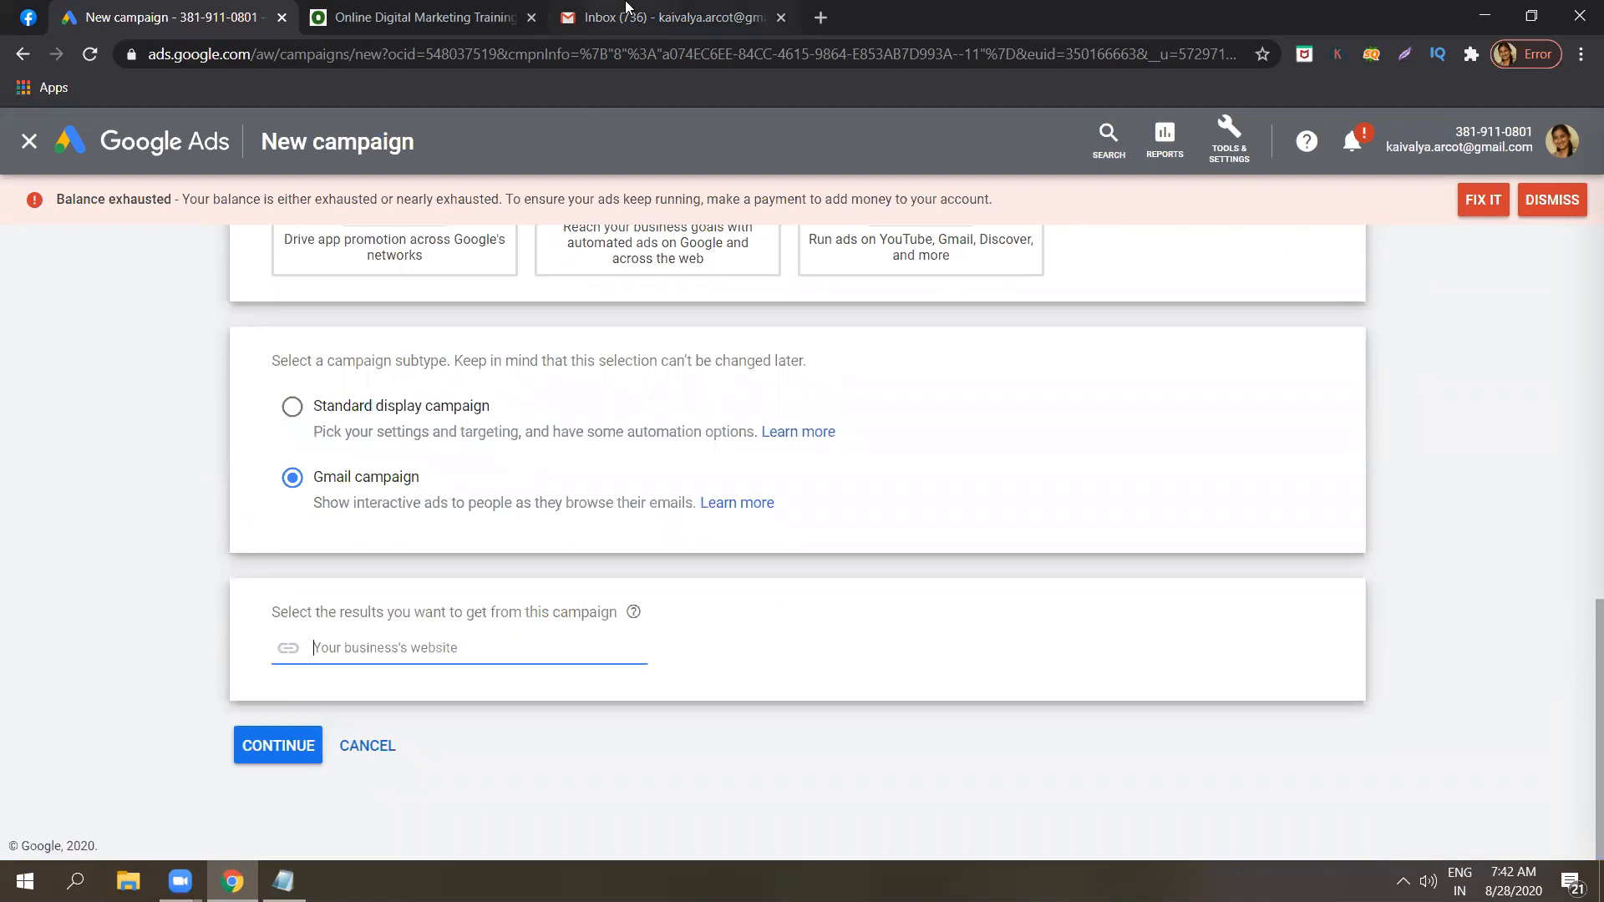
left_click(368, 11)
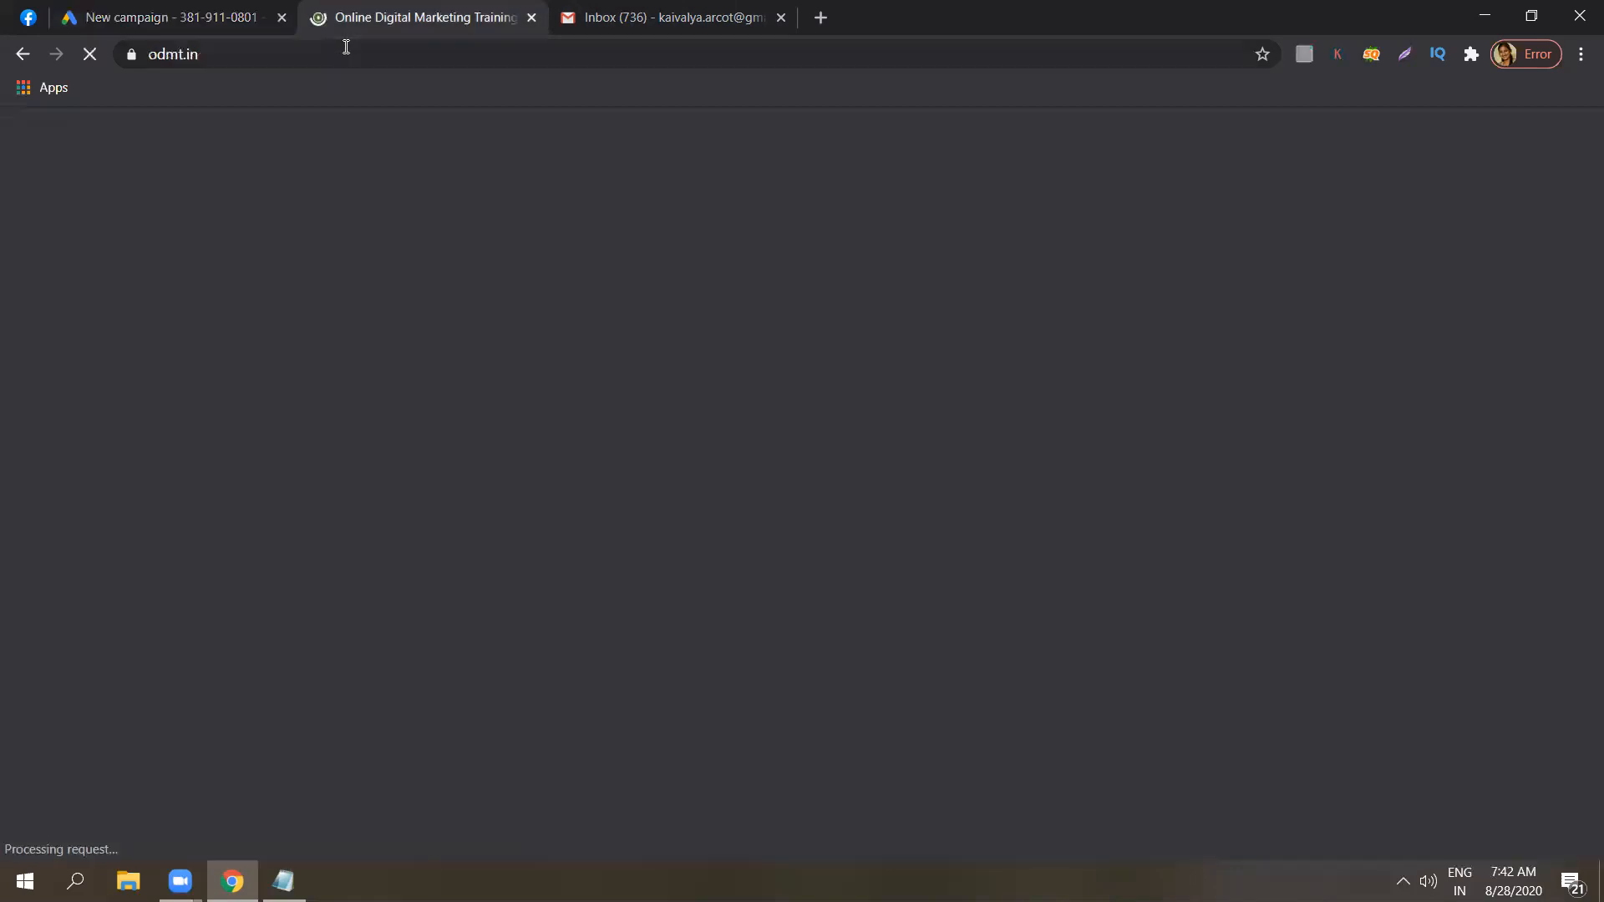
left_click(346, 47)
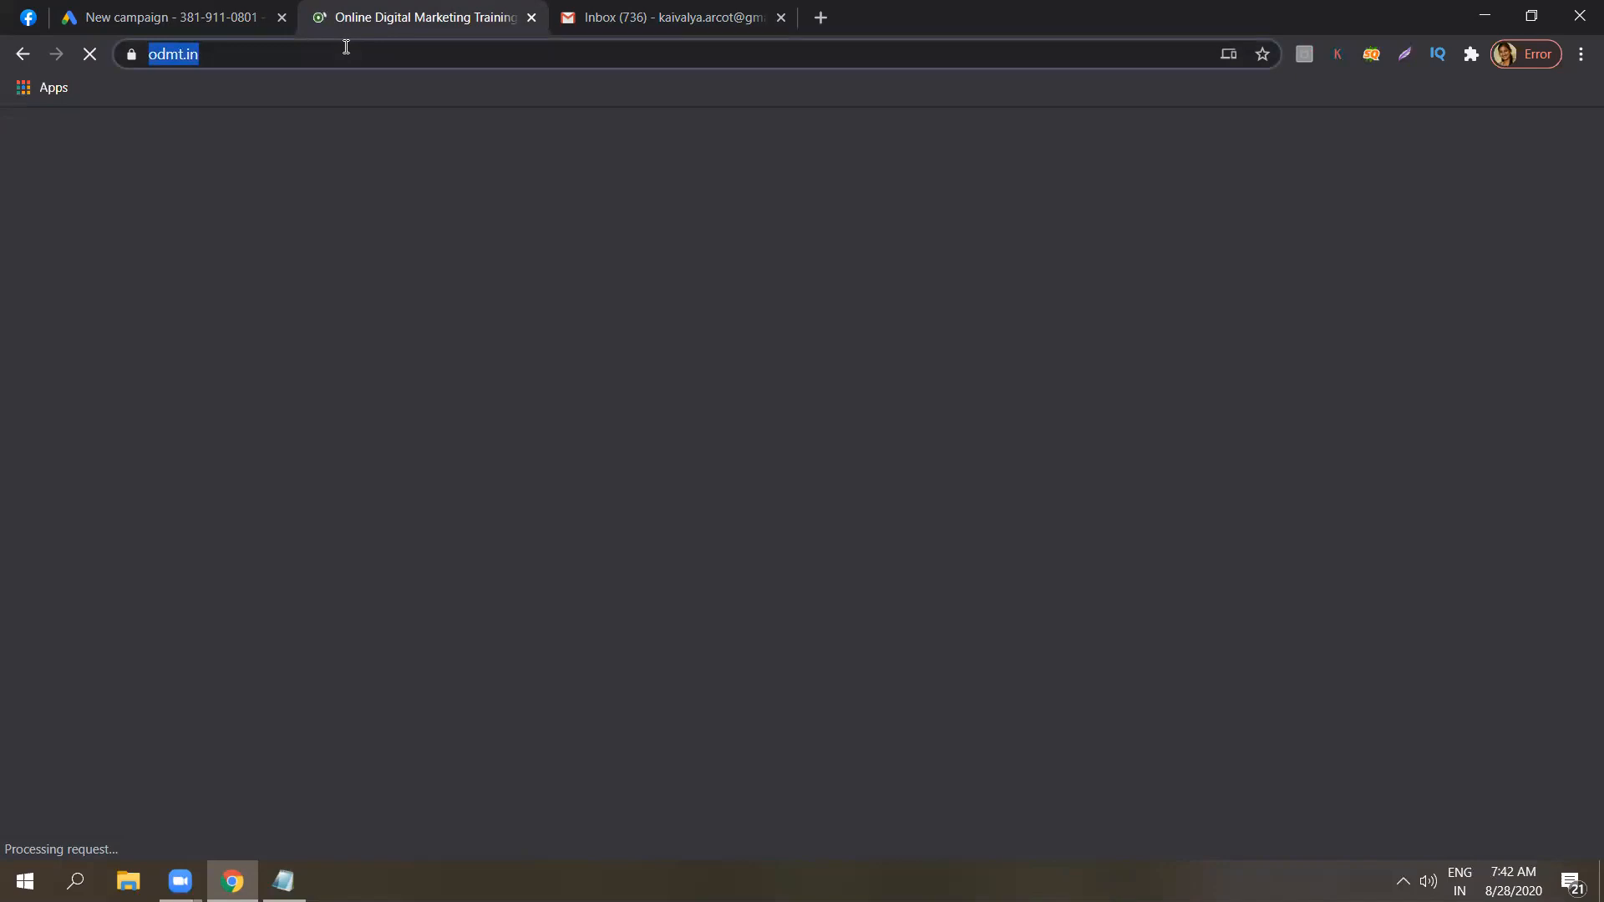
right_click(346, 47)
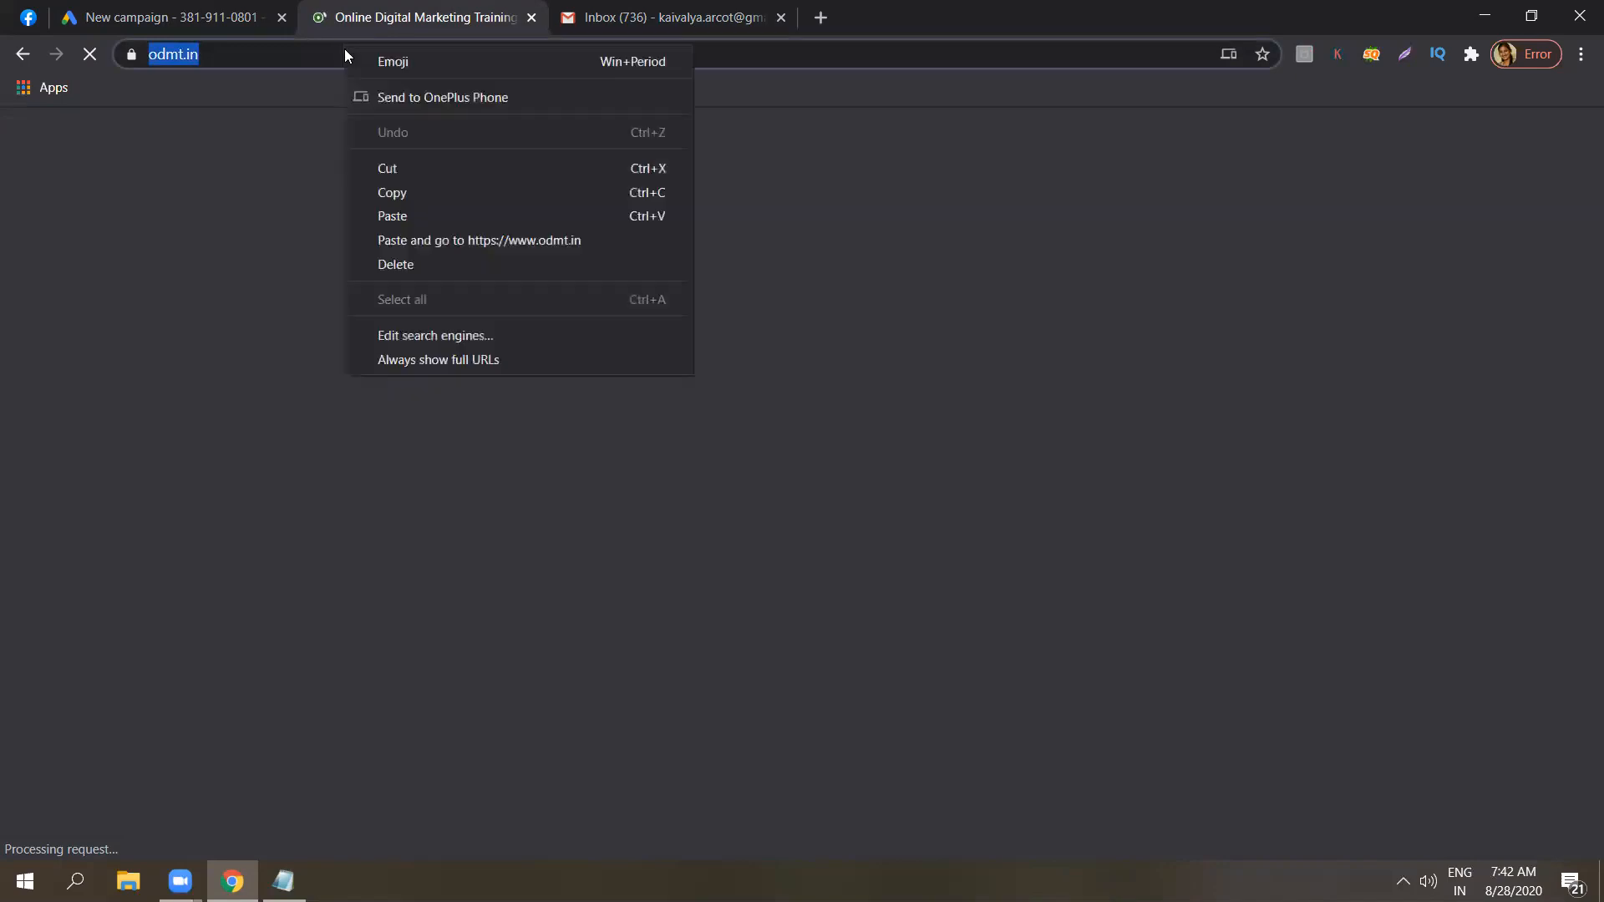
left_click(388, 193)
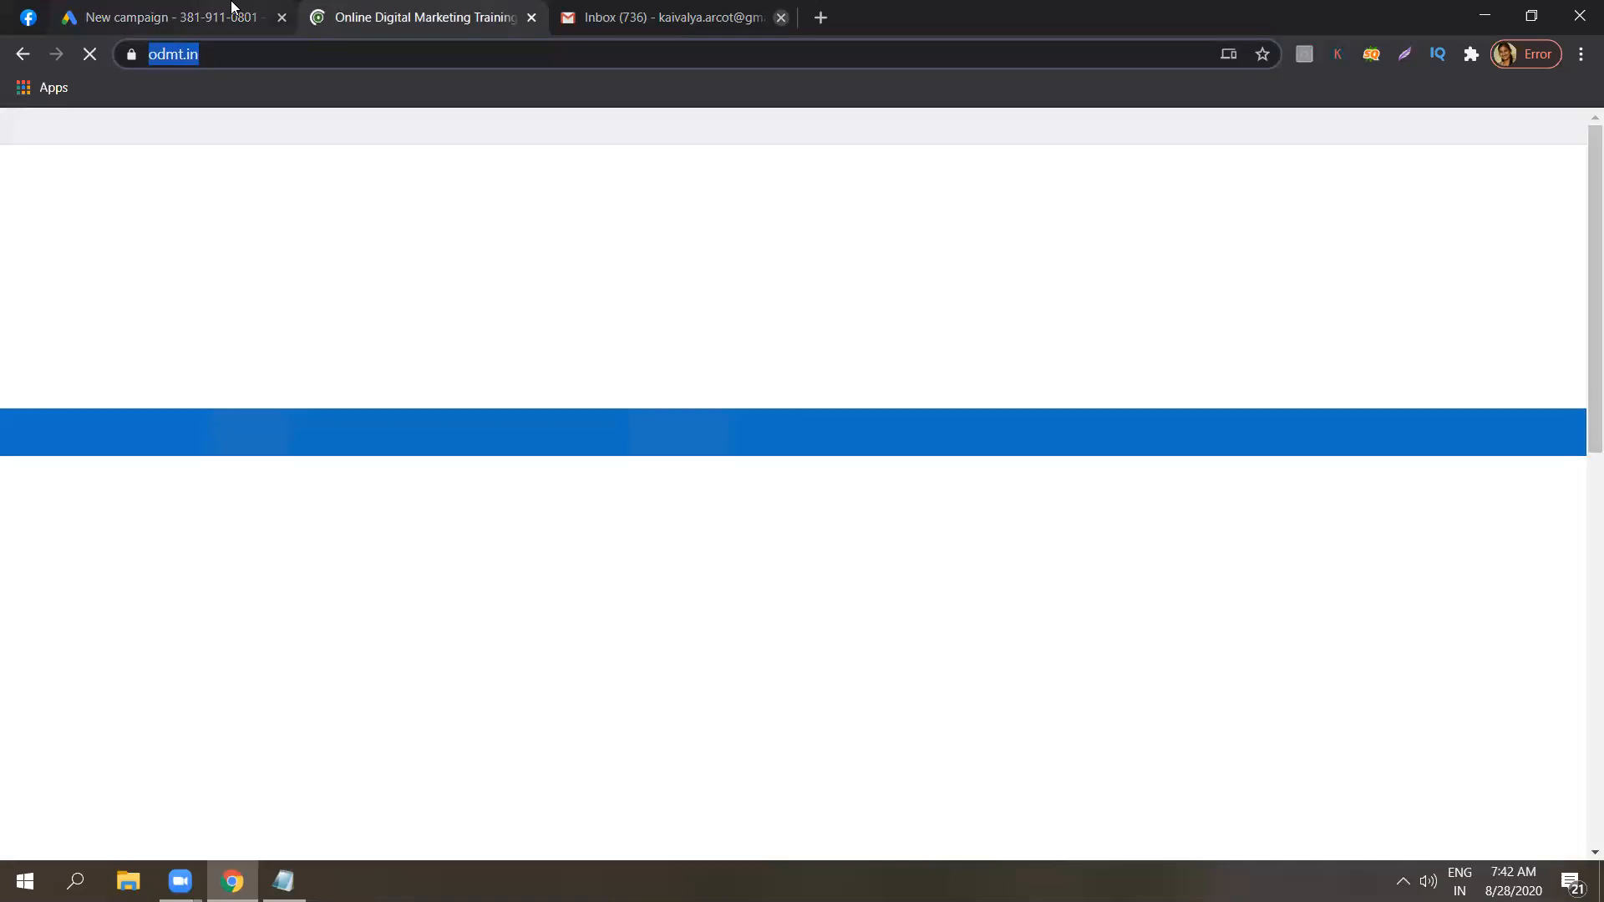
left_click(232, 6)
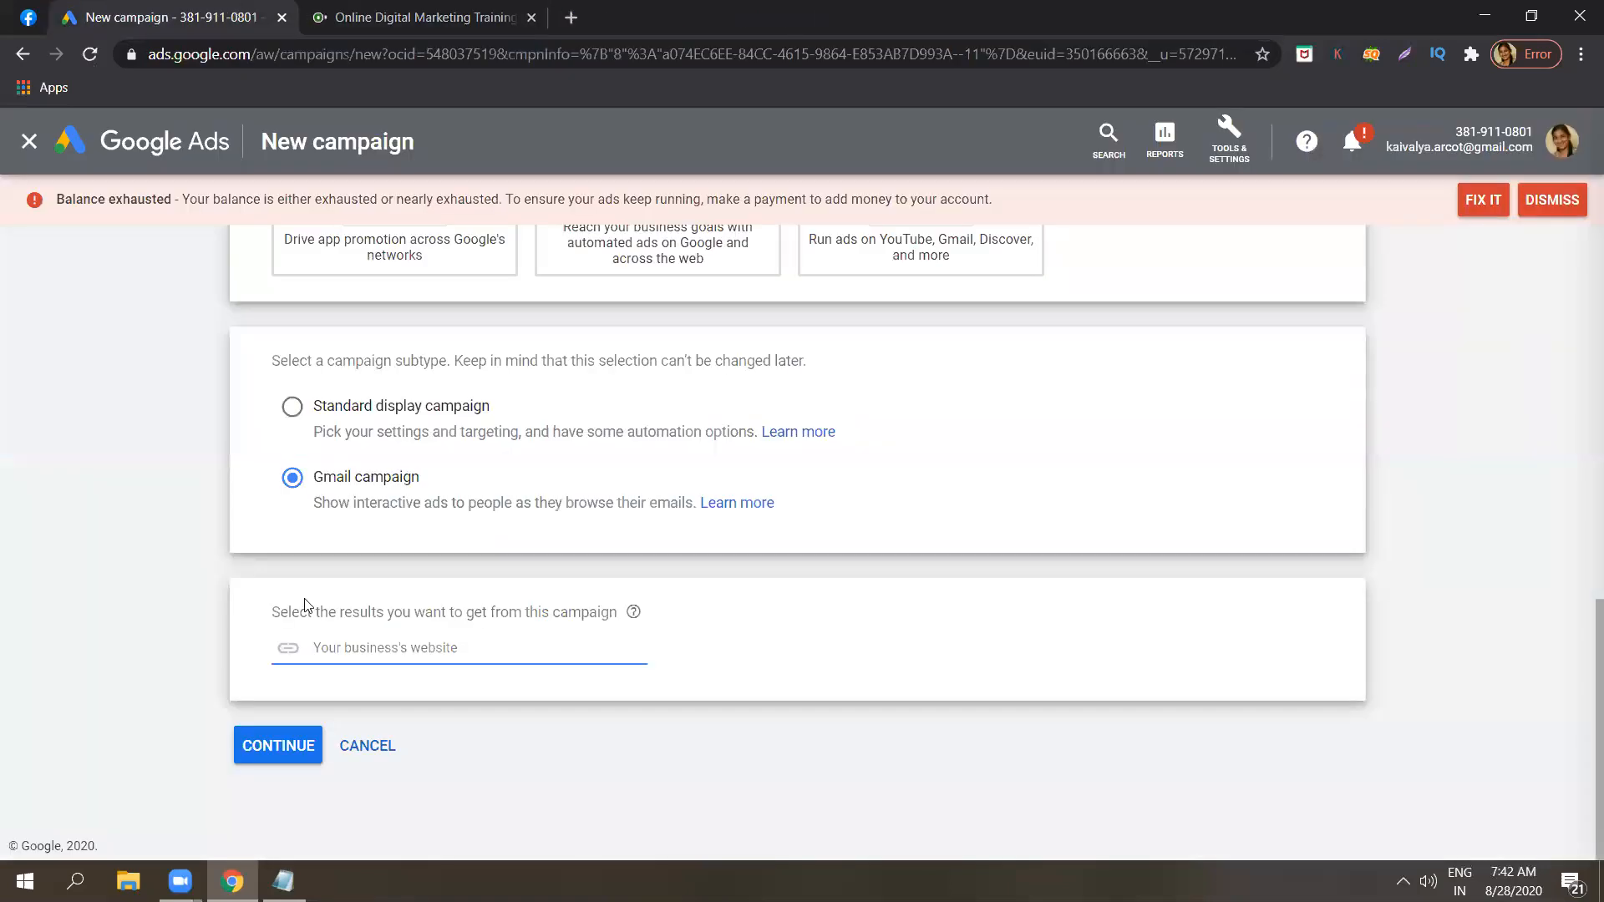
key("ctrl+v")
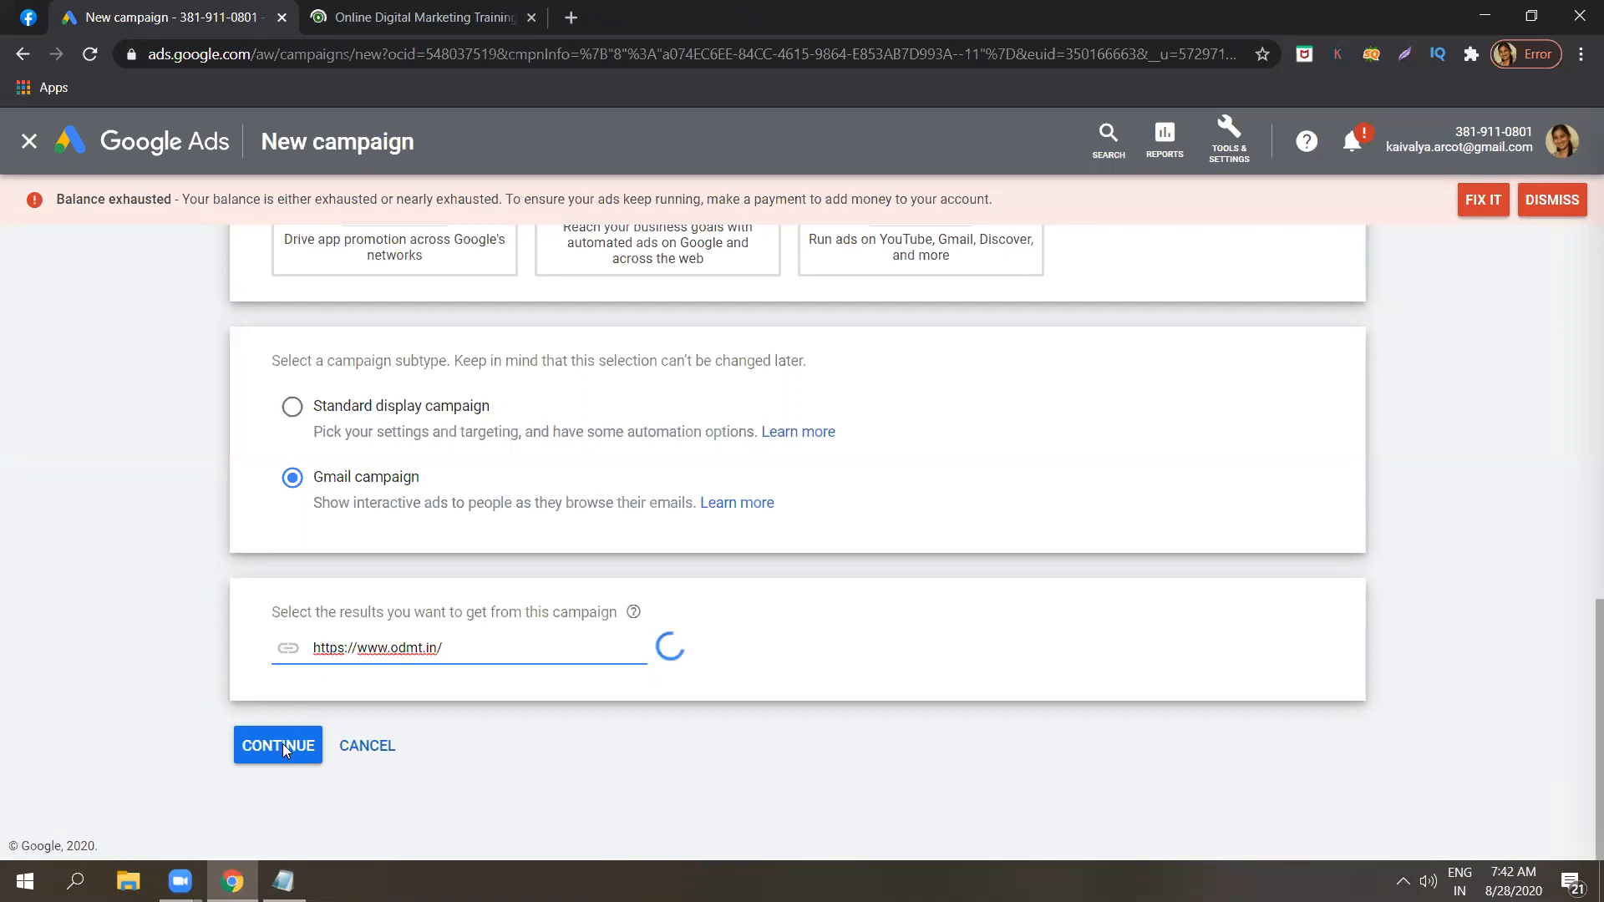
left_click(282, 746)
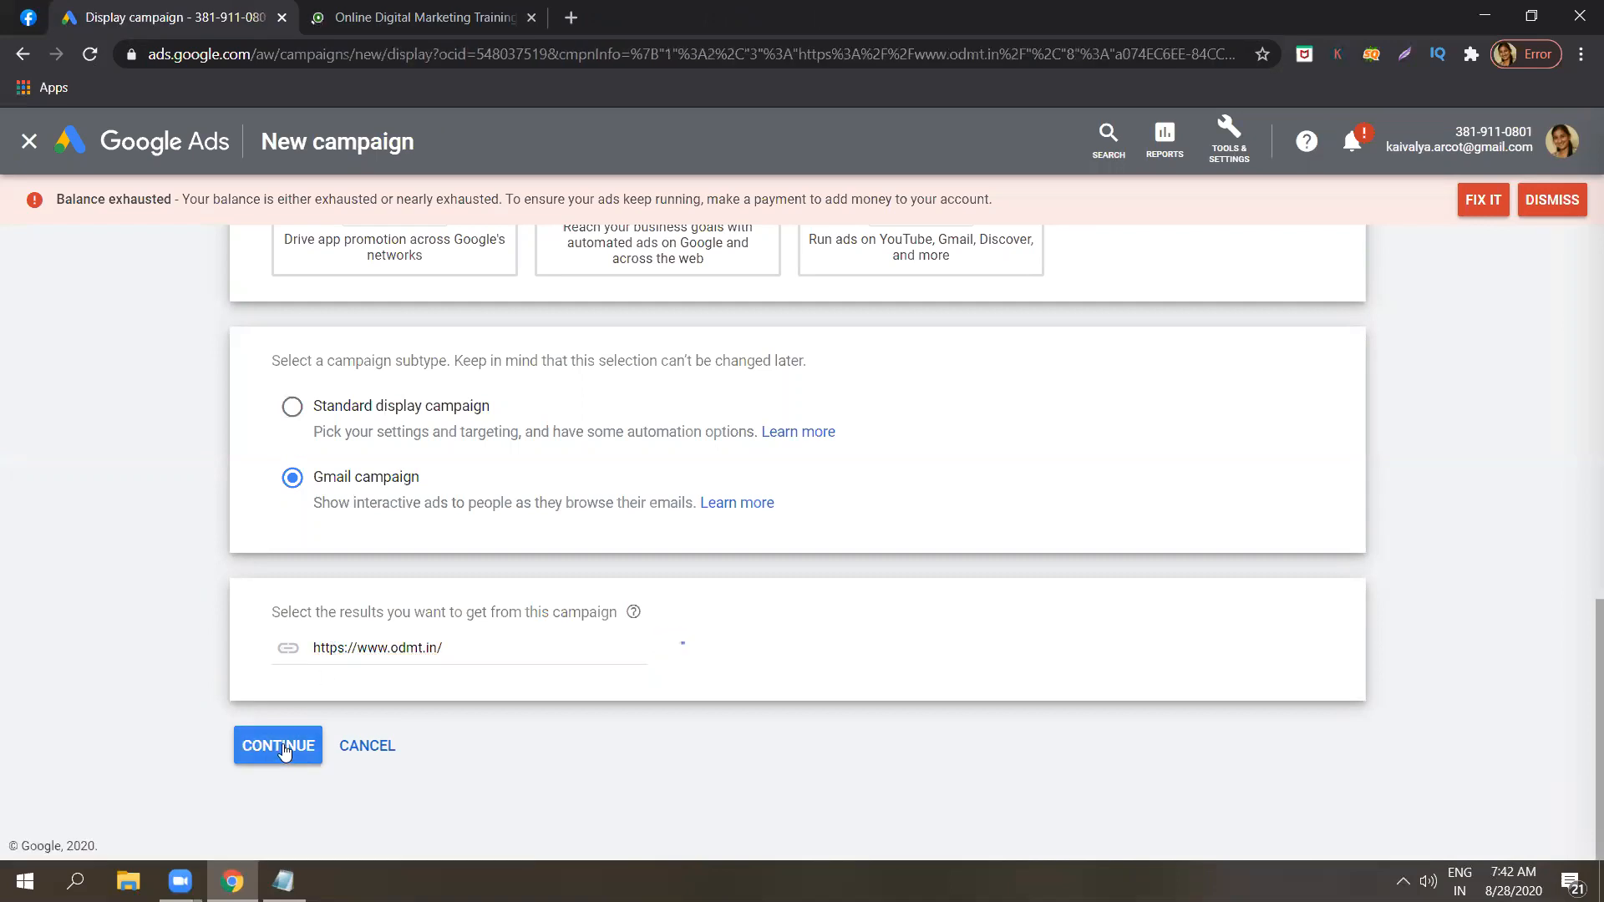
left_click(283, 745)
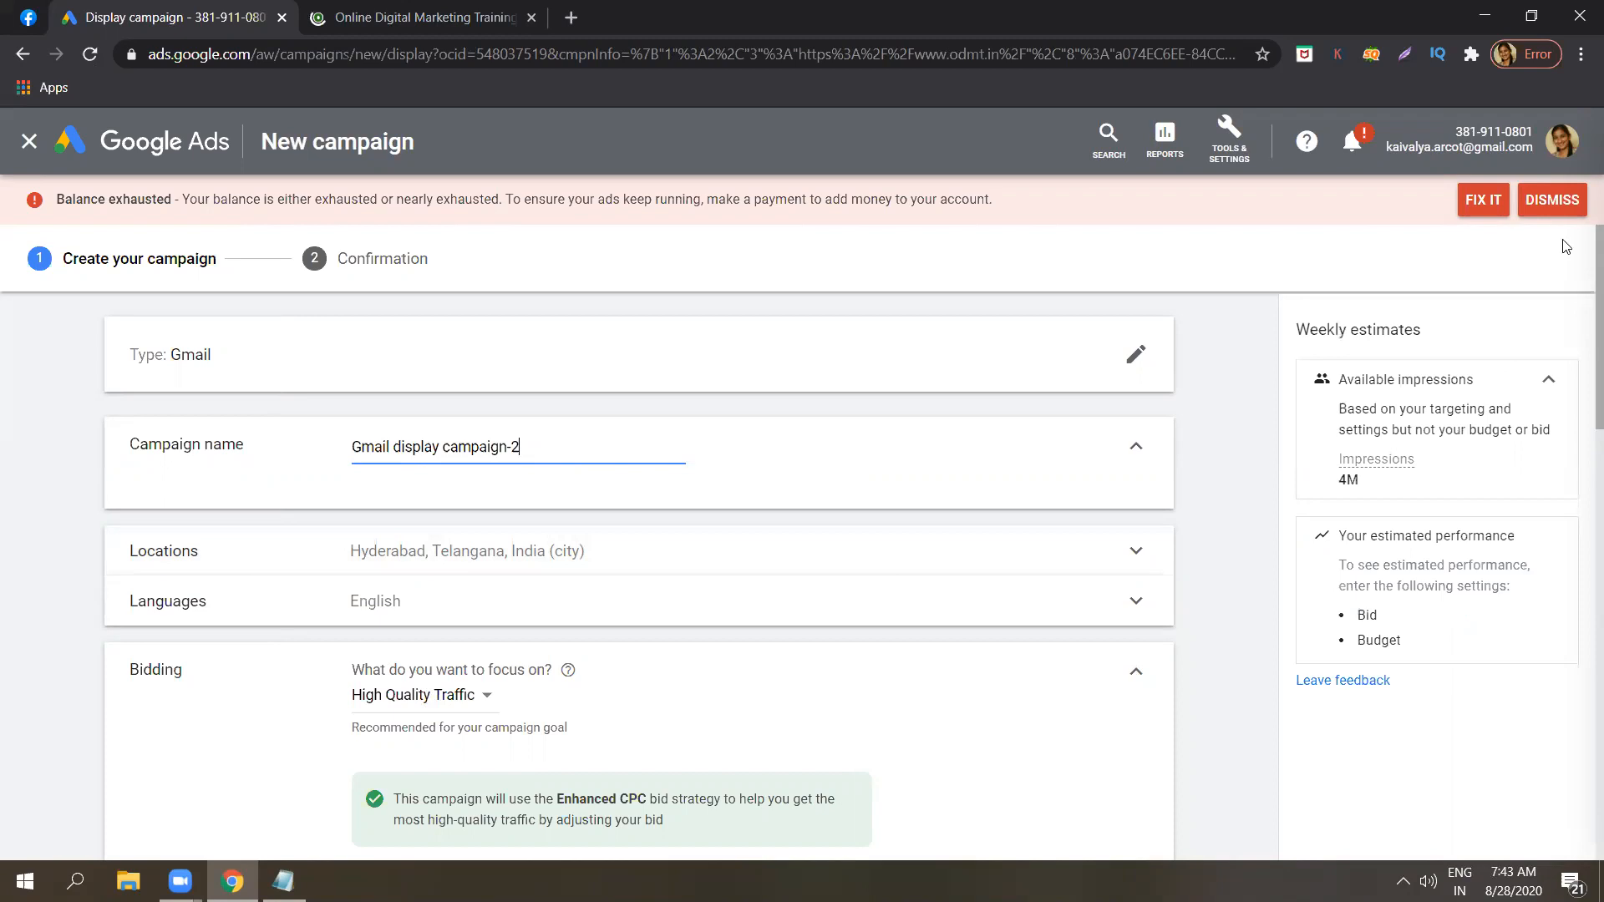
left_click_drag(1578, 330, 1578, 337)
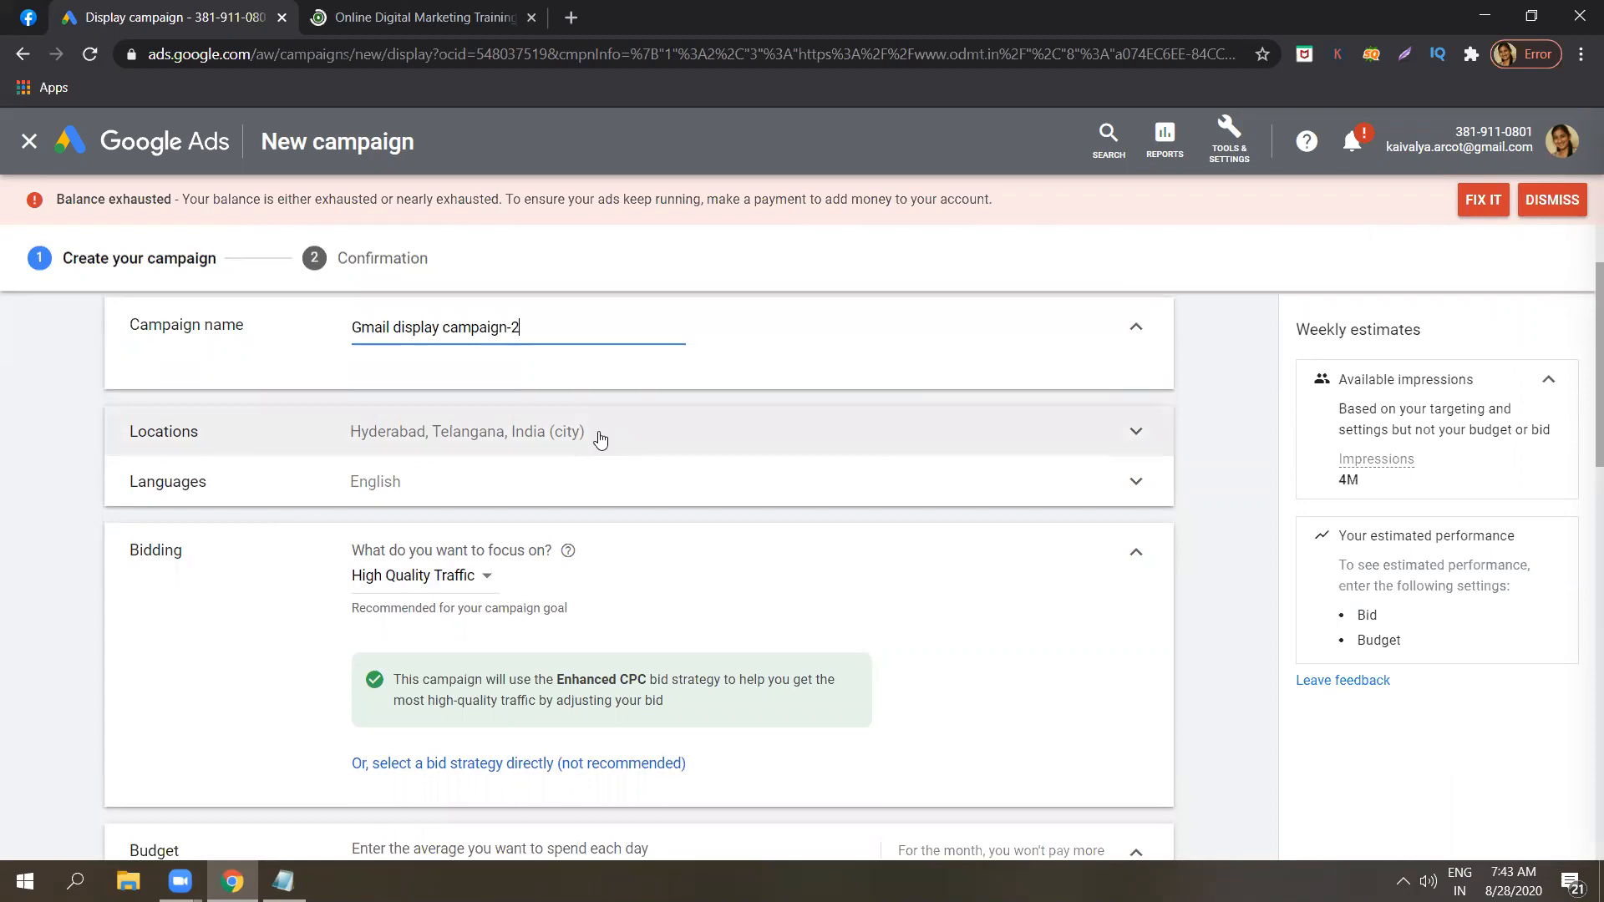
Replace Hyderabad with Bengaluru, Karnataka, India as the campaign's targeted location.
left_click(533, 454)
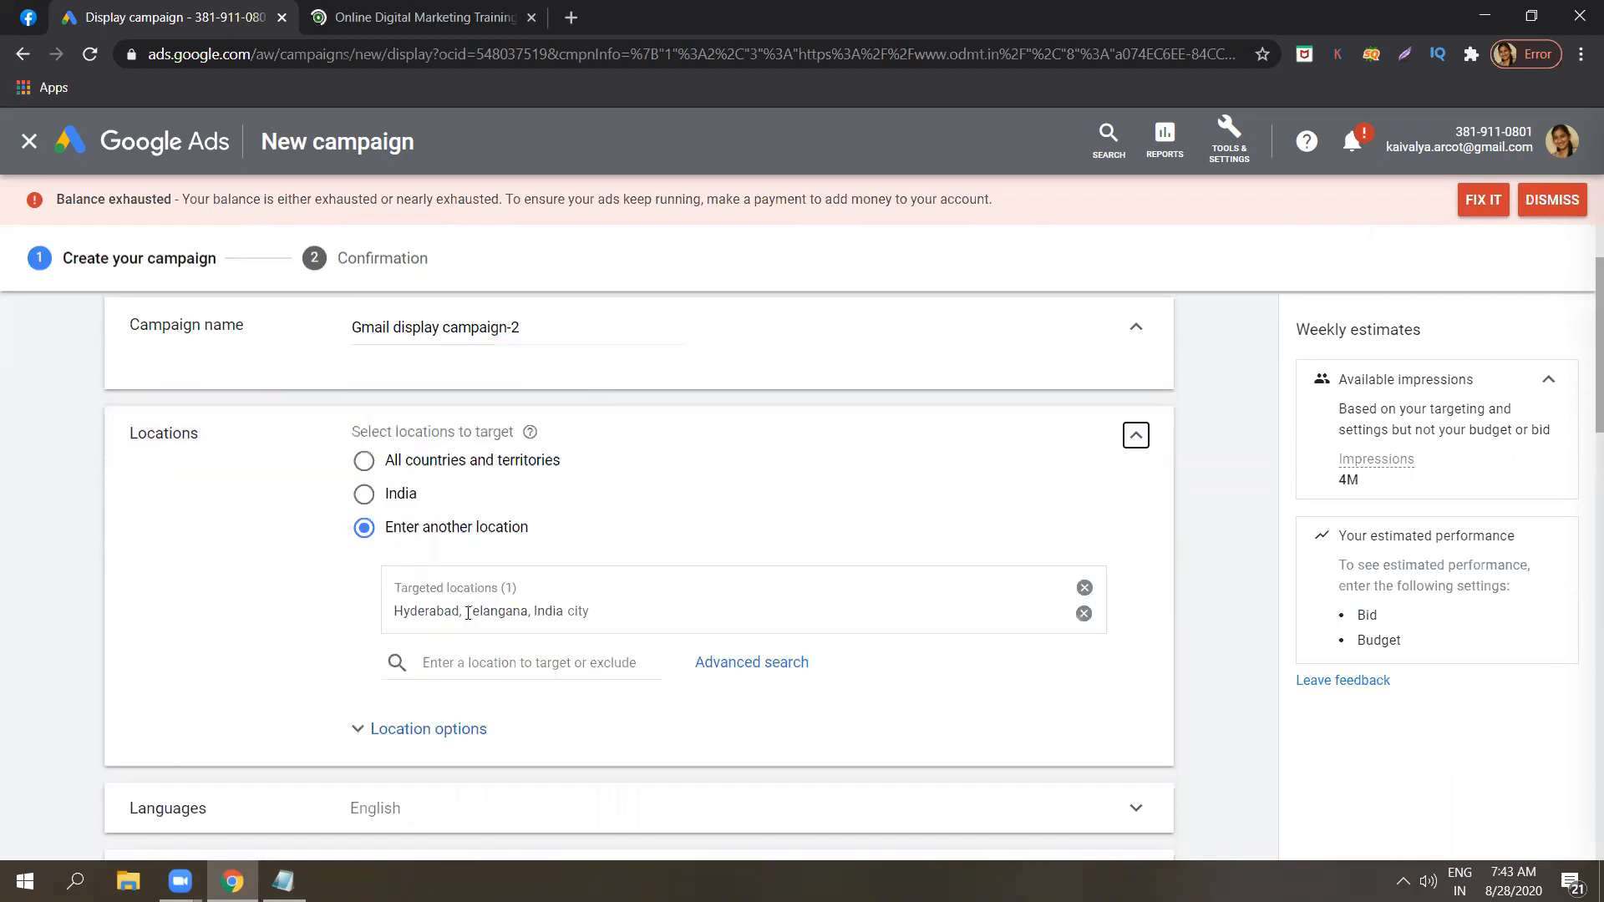
left_click(1083, 614)
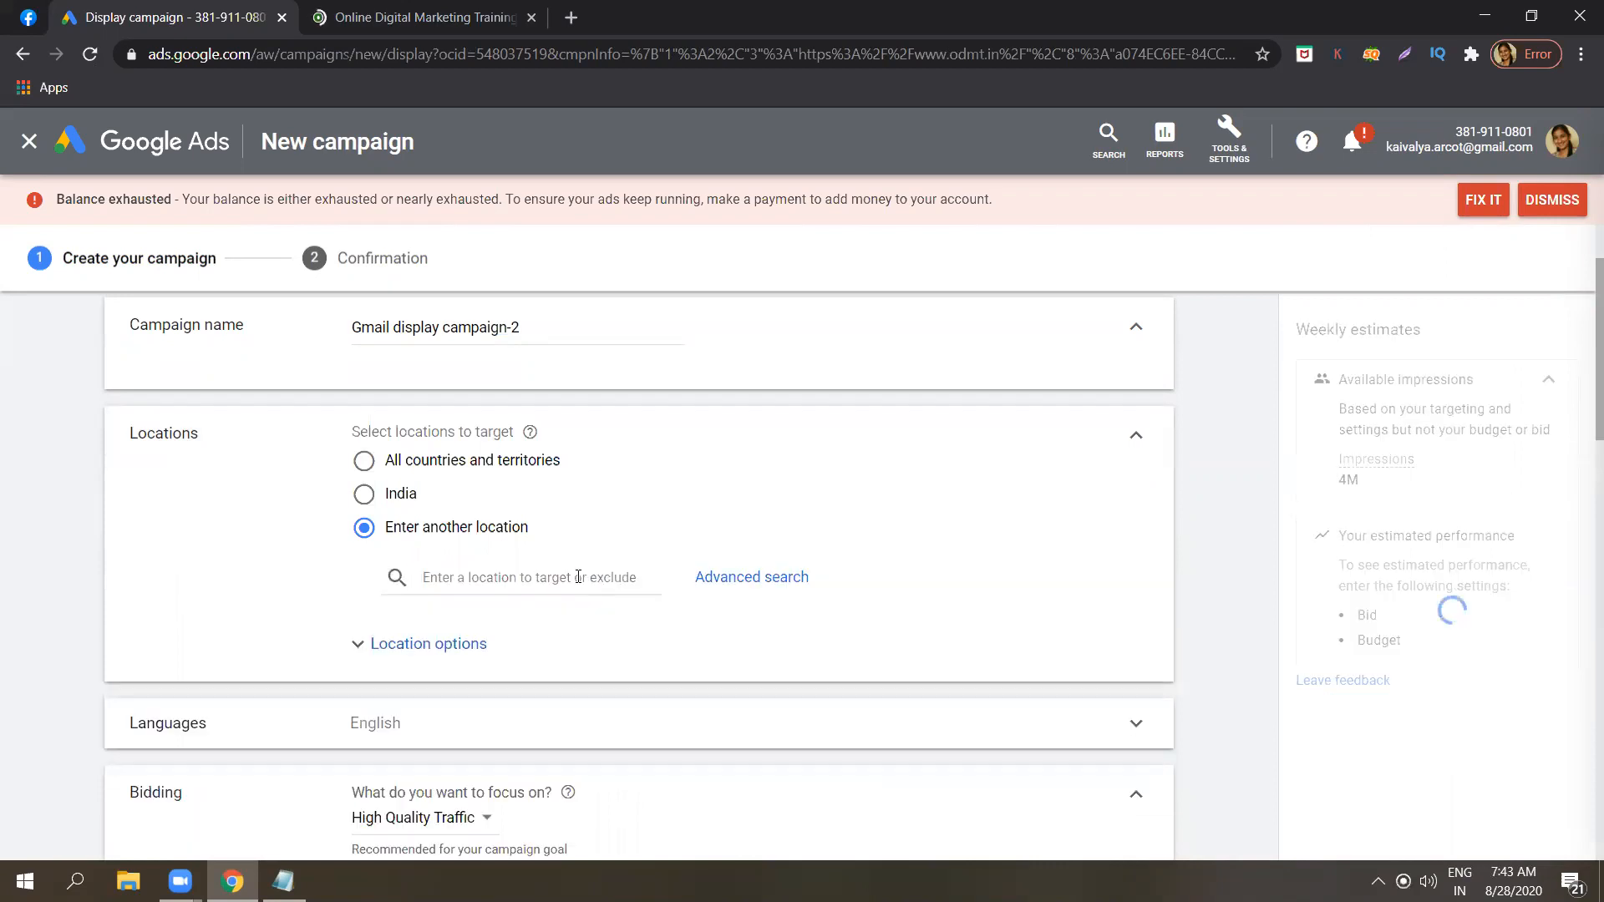
left_click(578, 576)
type("v")
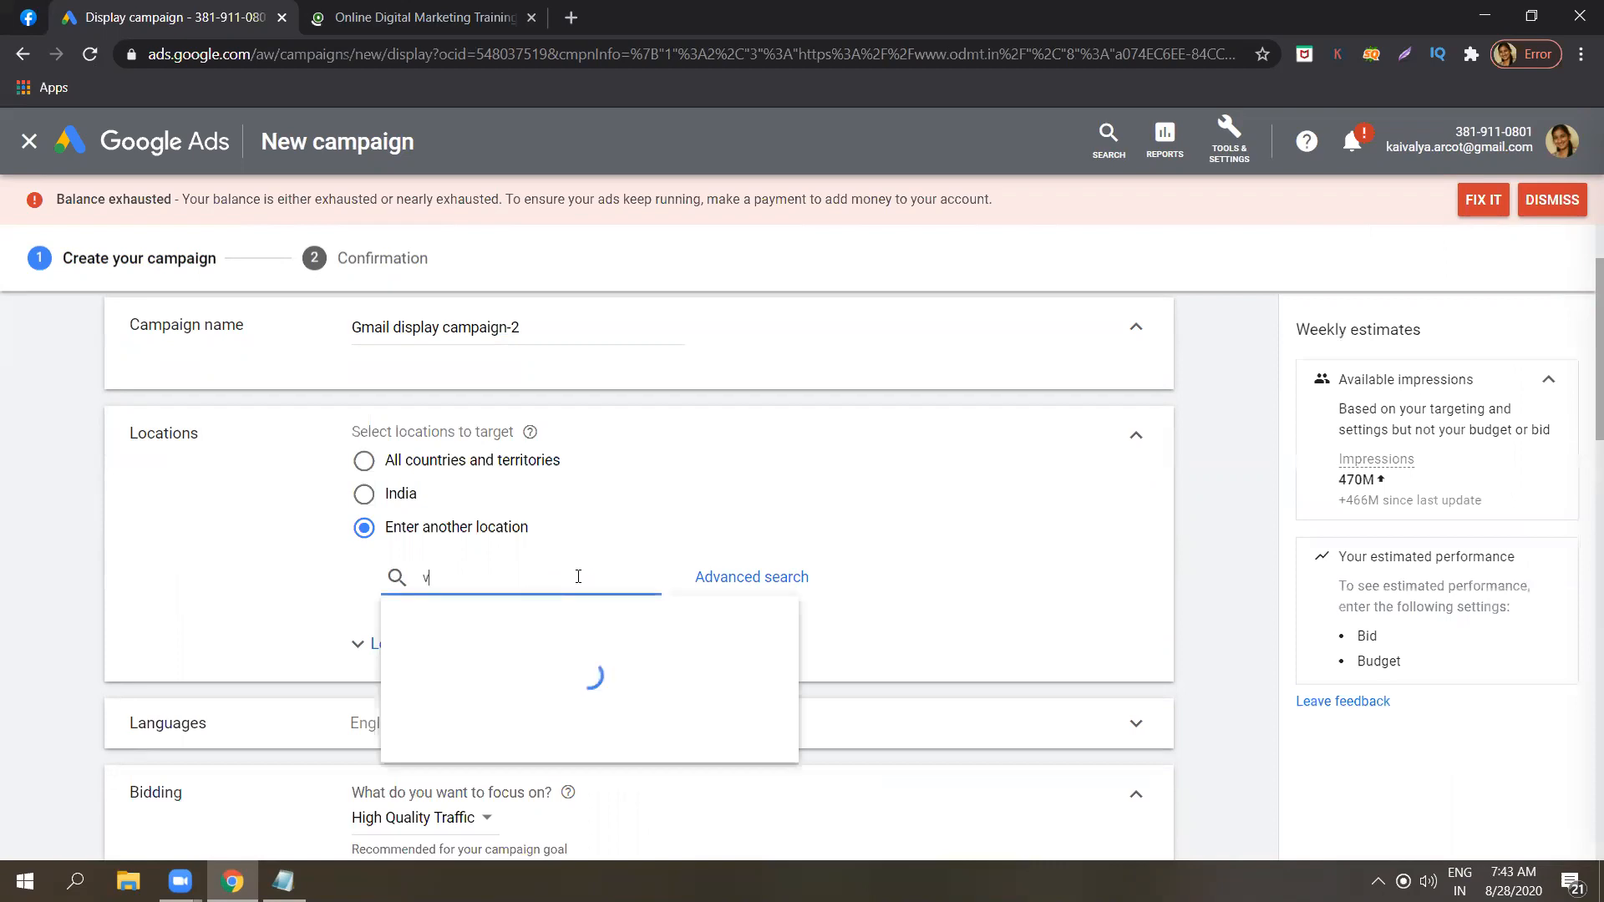
key("BackSpace")
type("beng")
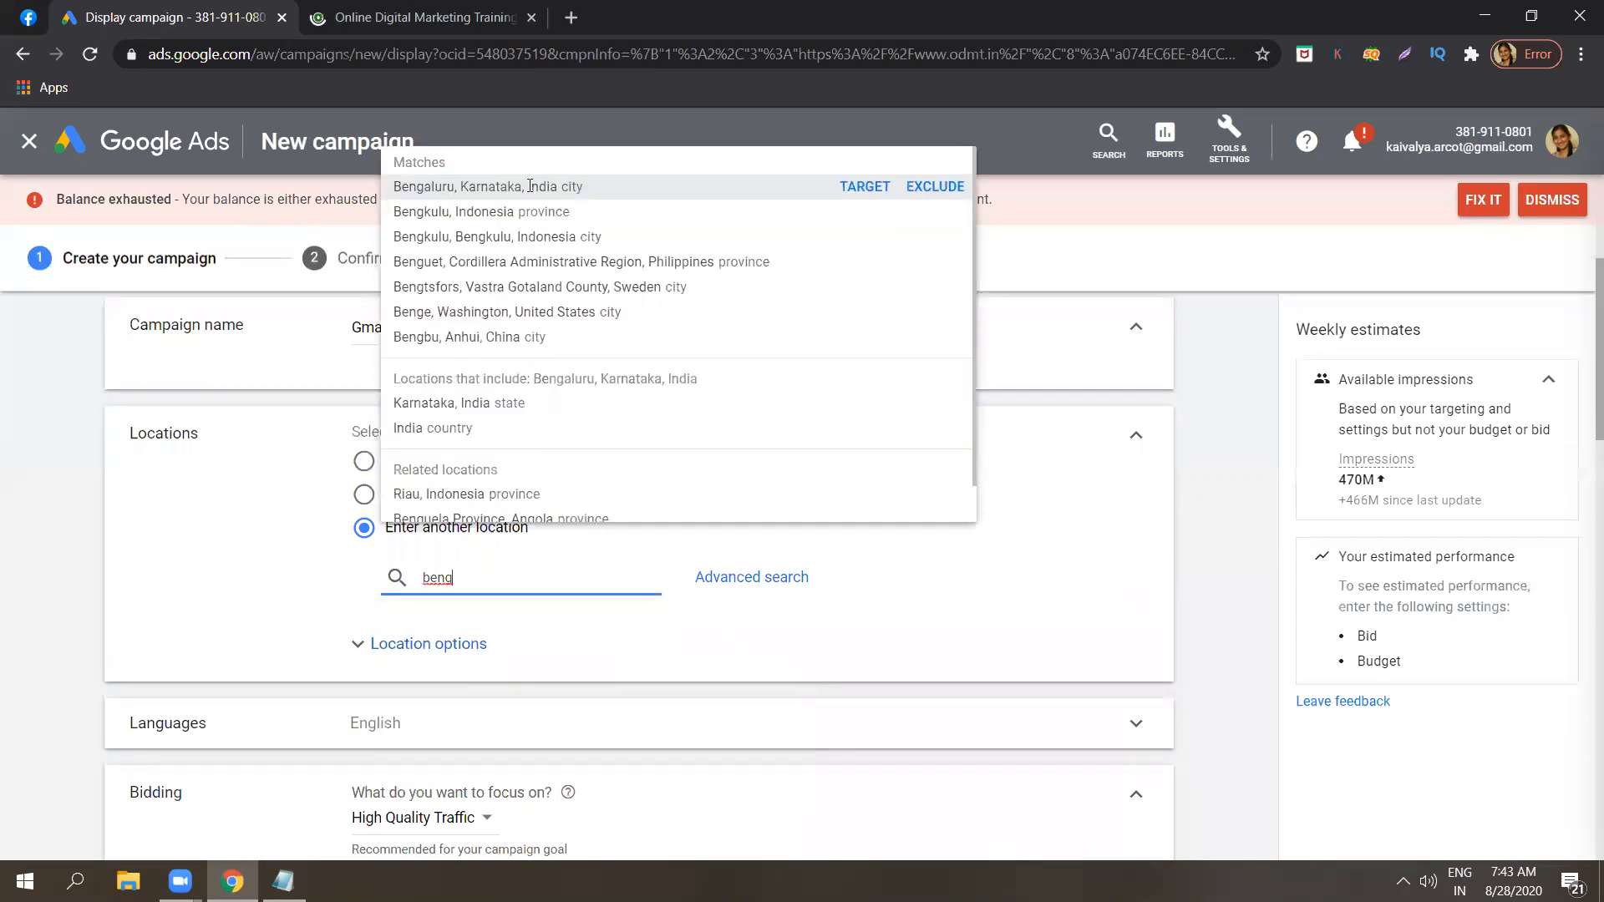
left_click(529, 186)
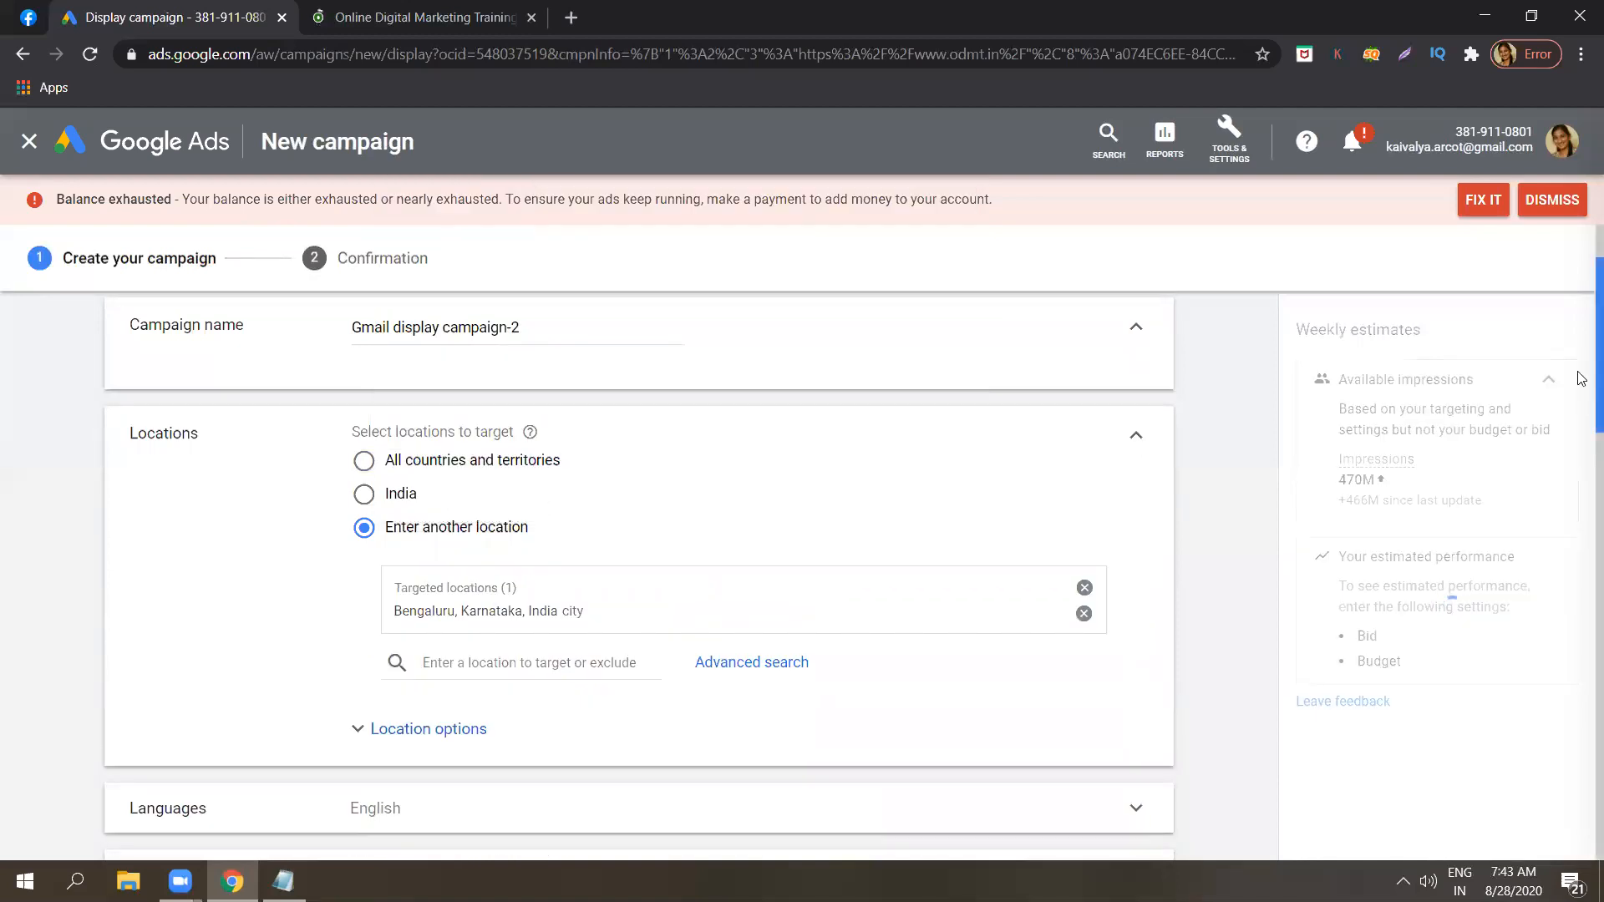
Choose the bid strategy directly and set the campaign's bidding to Manual CPC.
scroll(1581, 405, "down", 1)
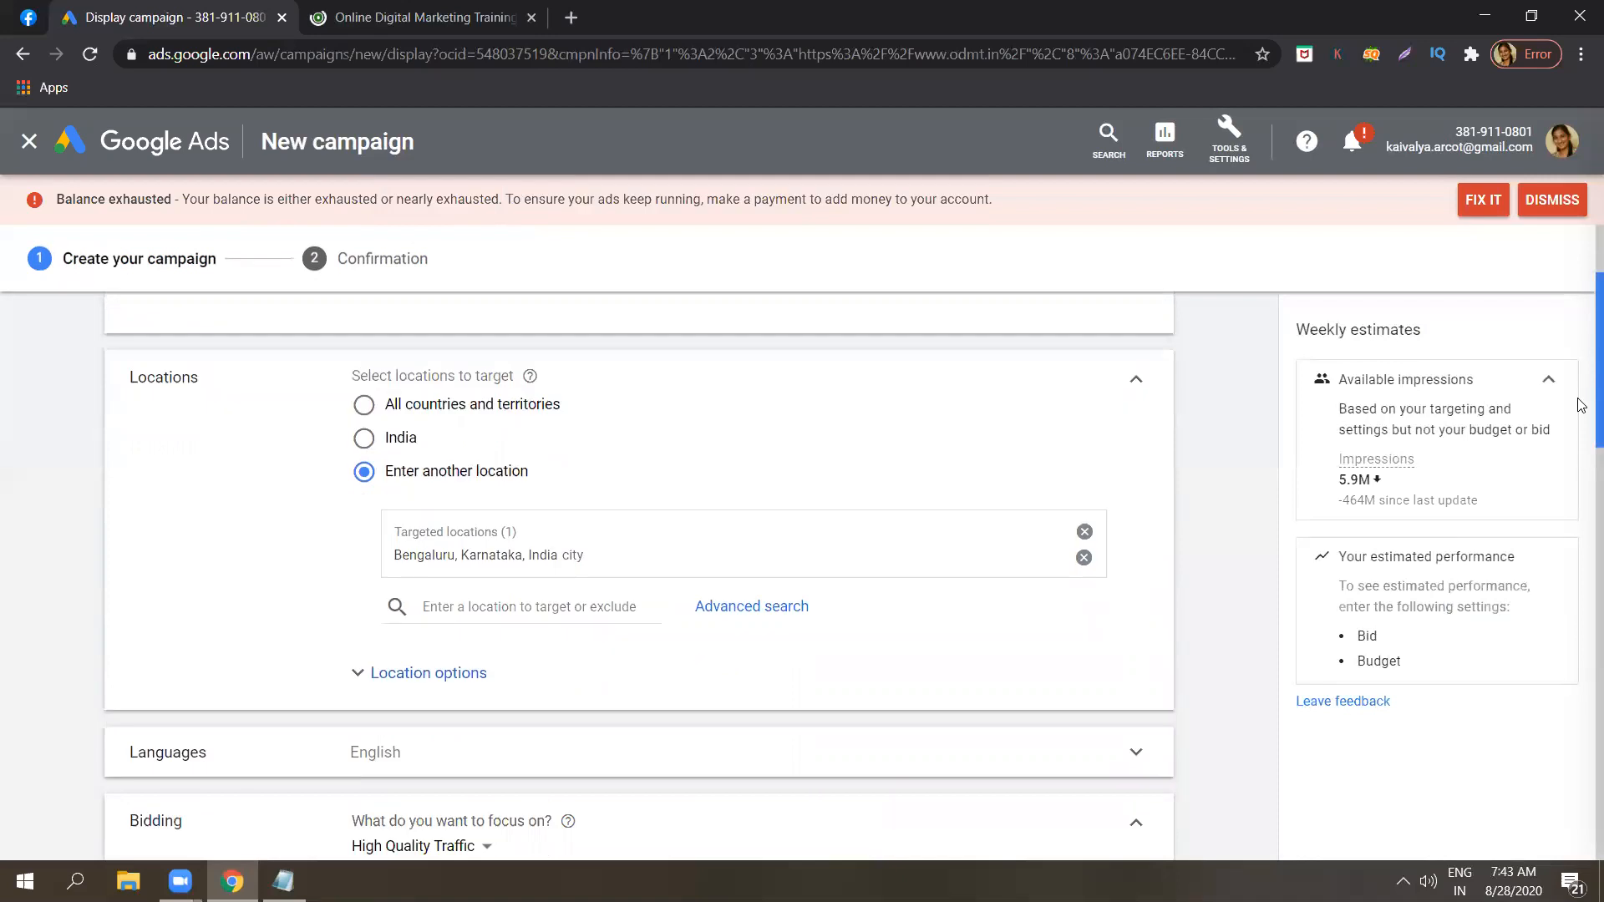
scroll(1581, 443, "down", 3)
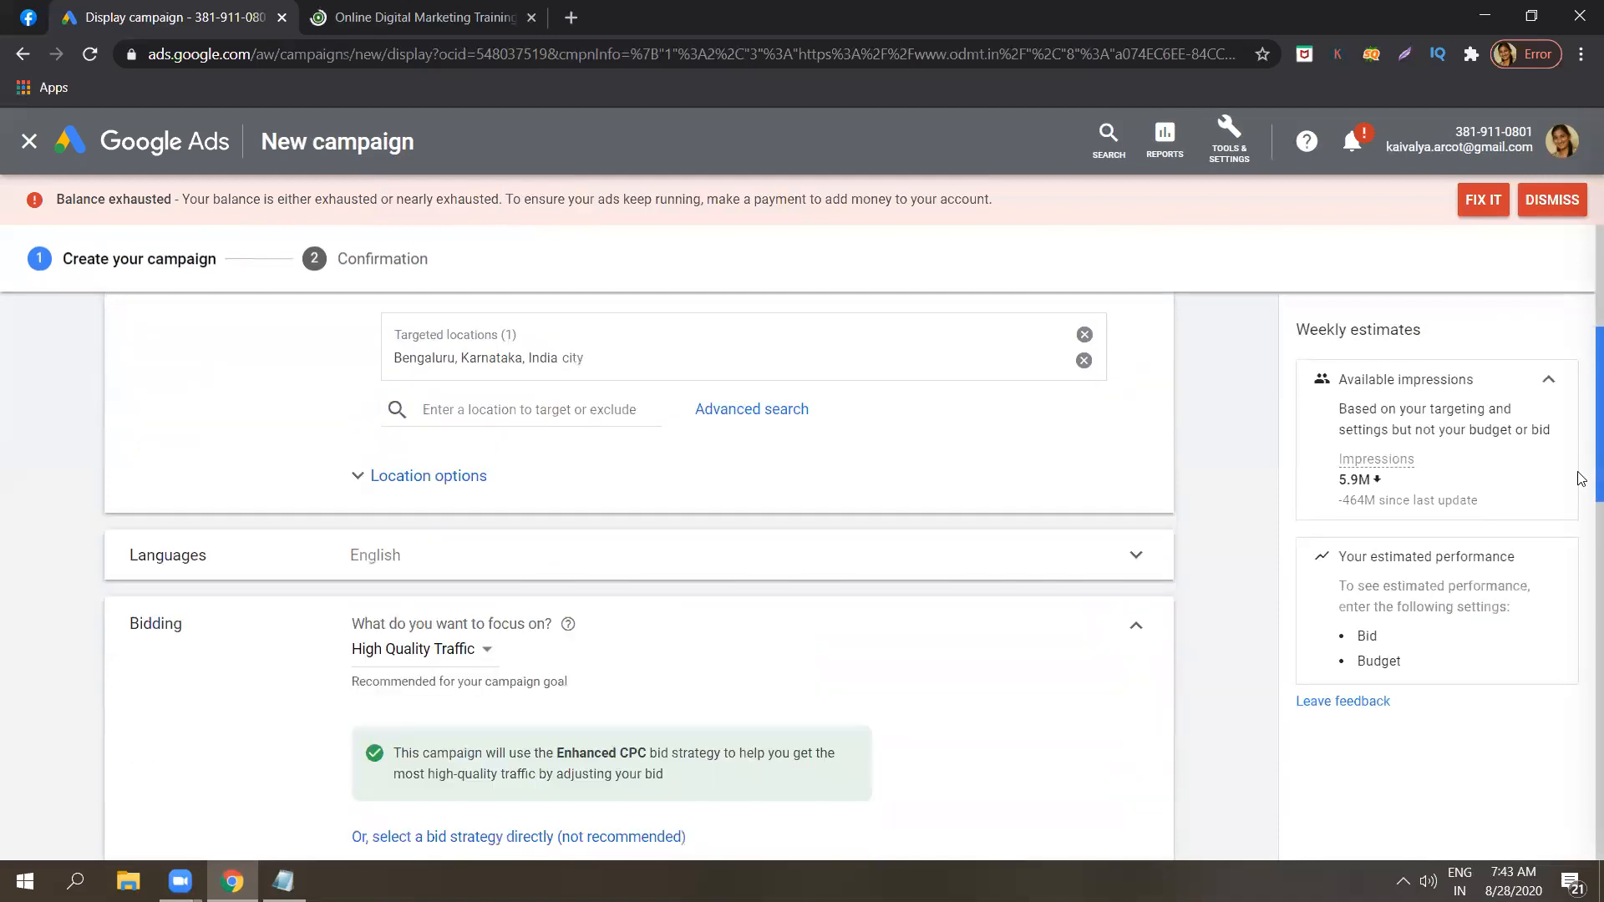
scroll(1581, 493, "down", 2)
scroll(1581, 501, "down", 1)
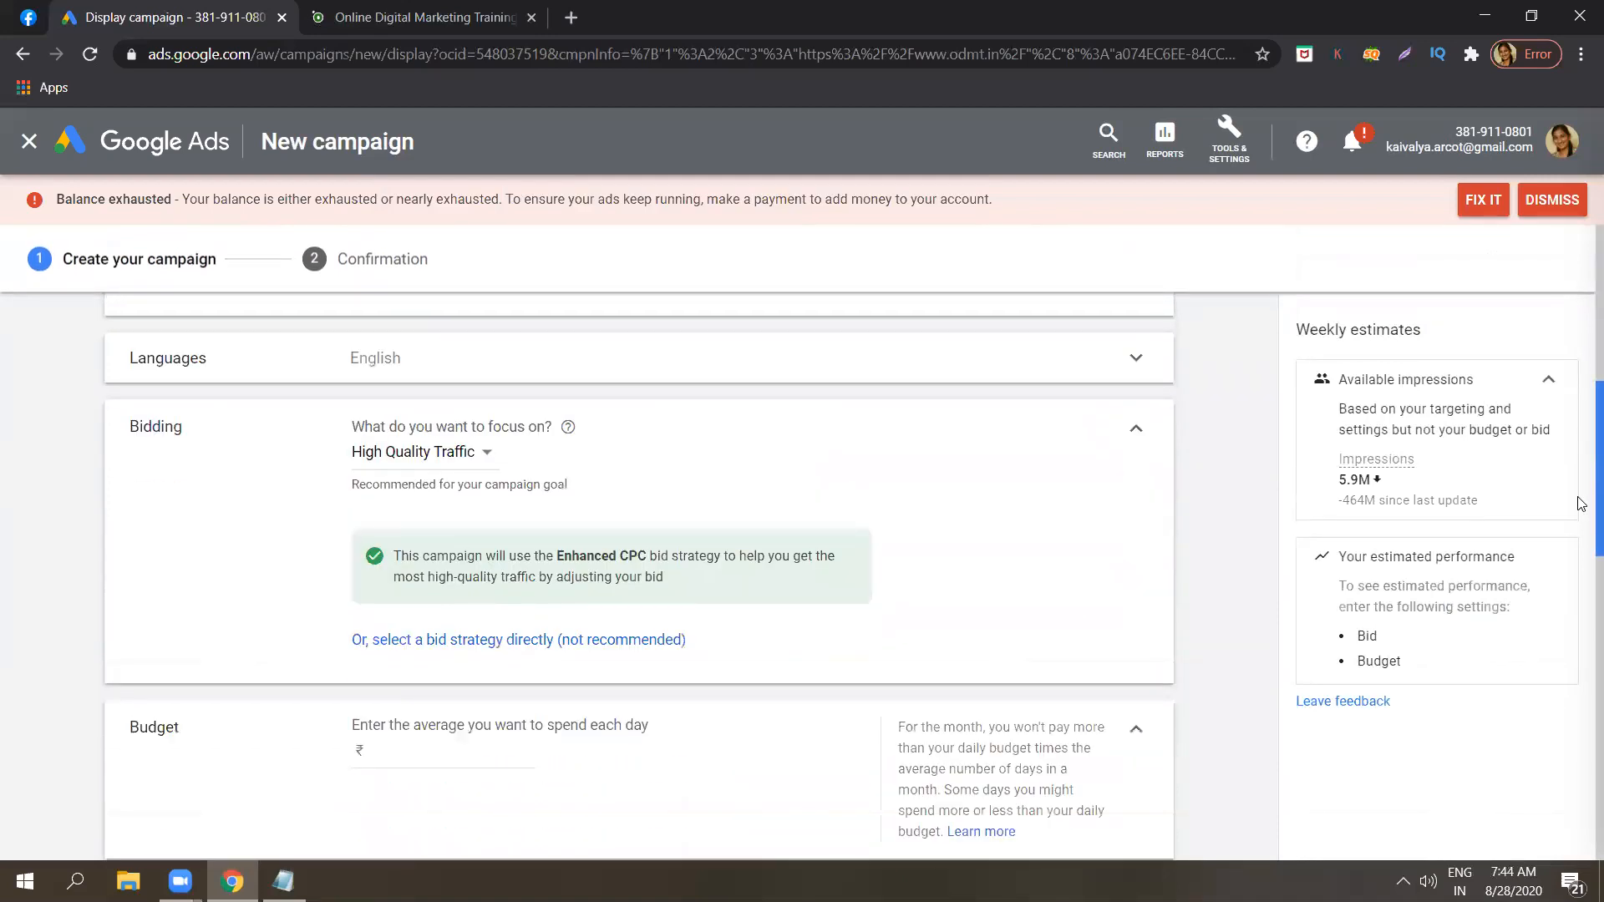
left_click(485, 459)
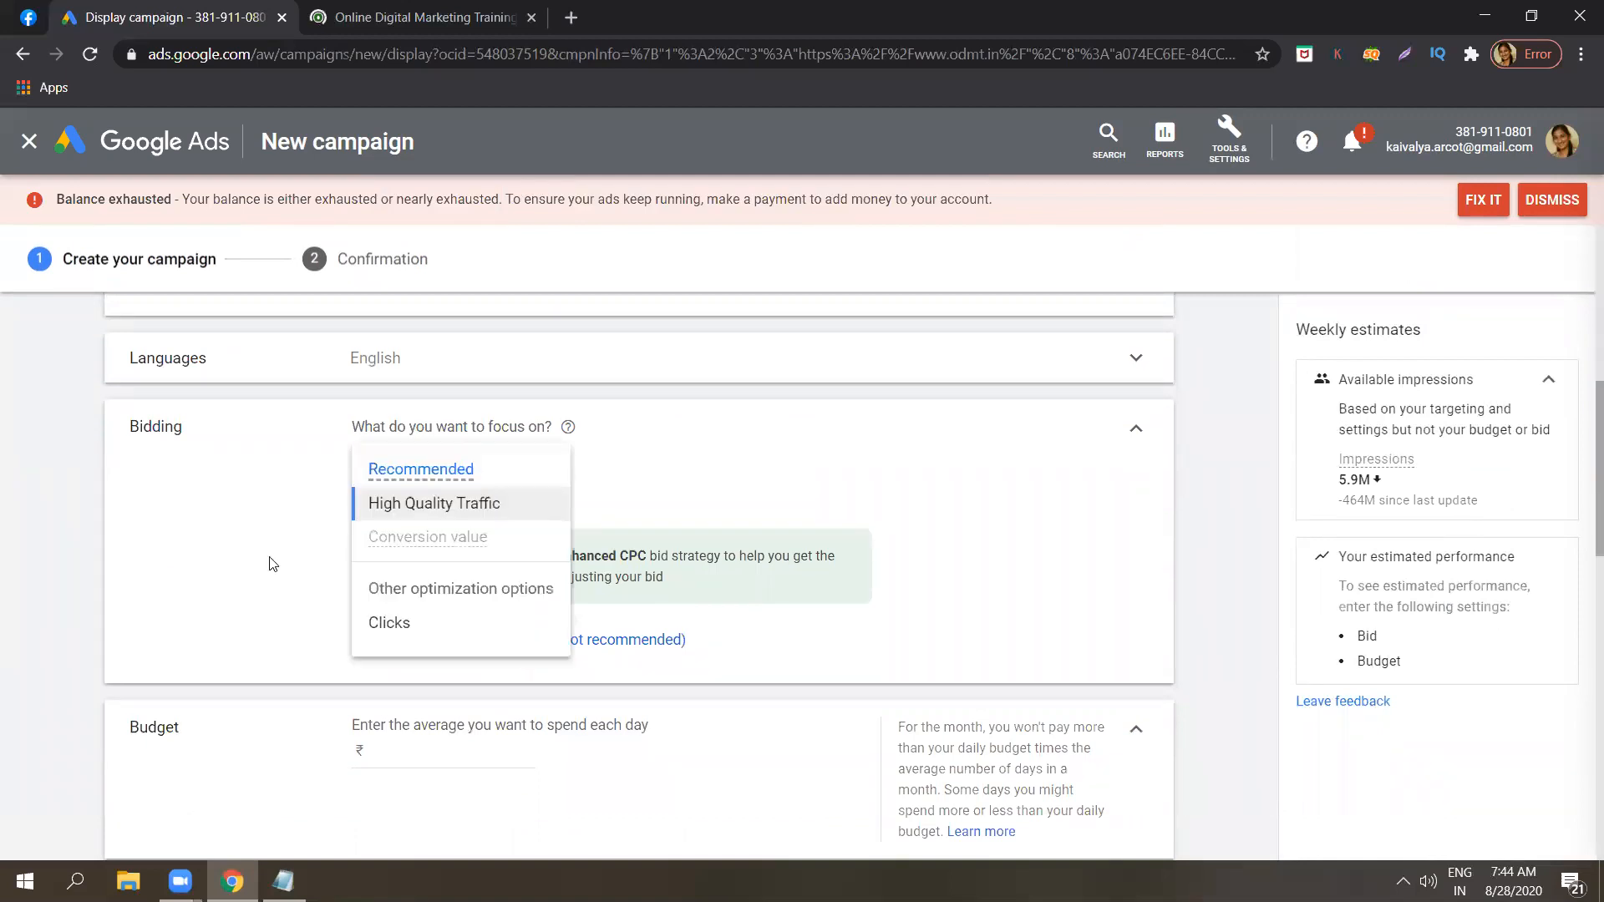
left_click(351, 629)
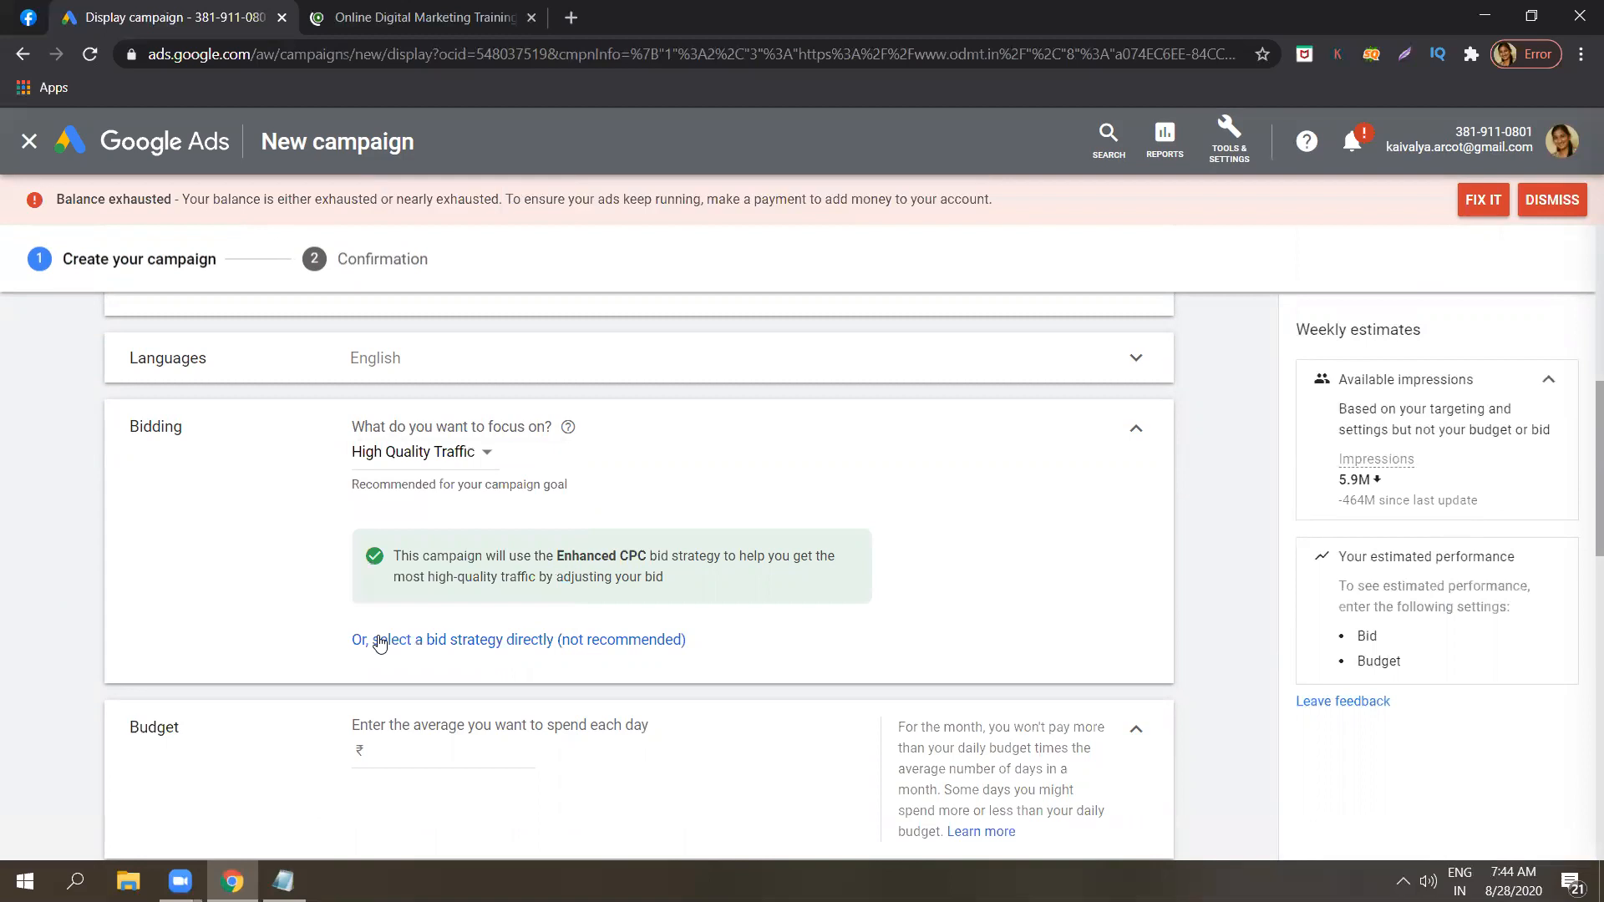
left_click(380, 640)
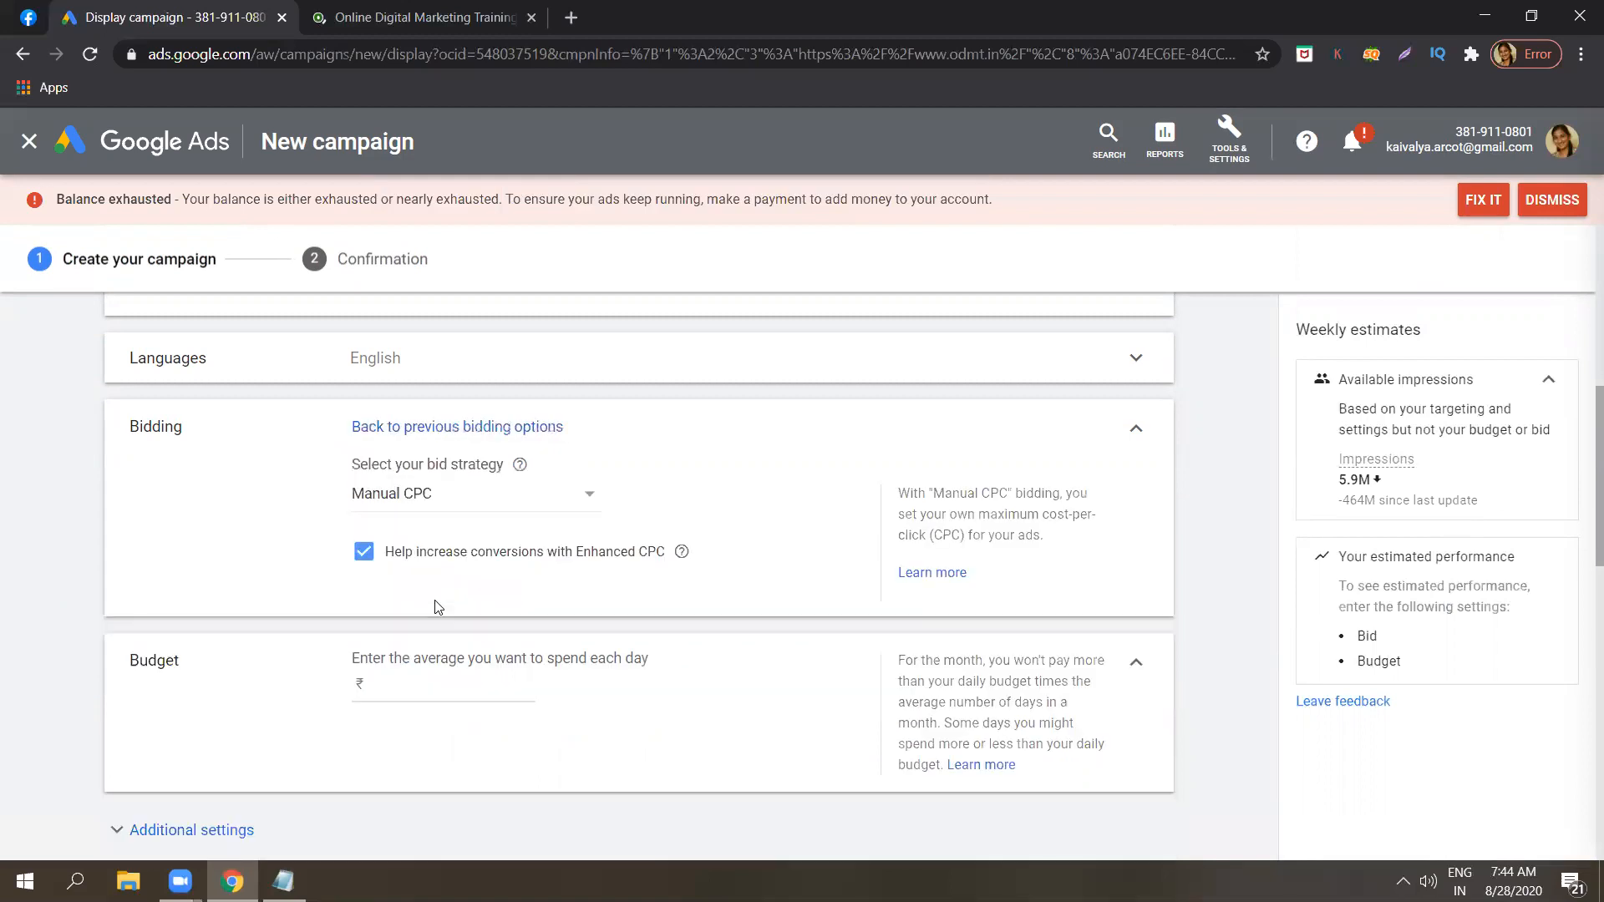
left_click(458, 497)
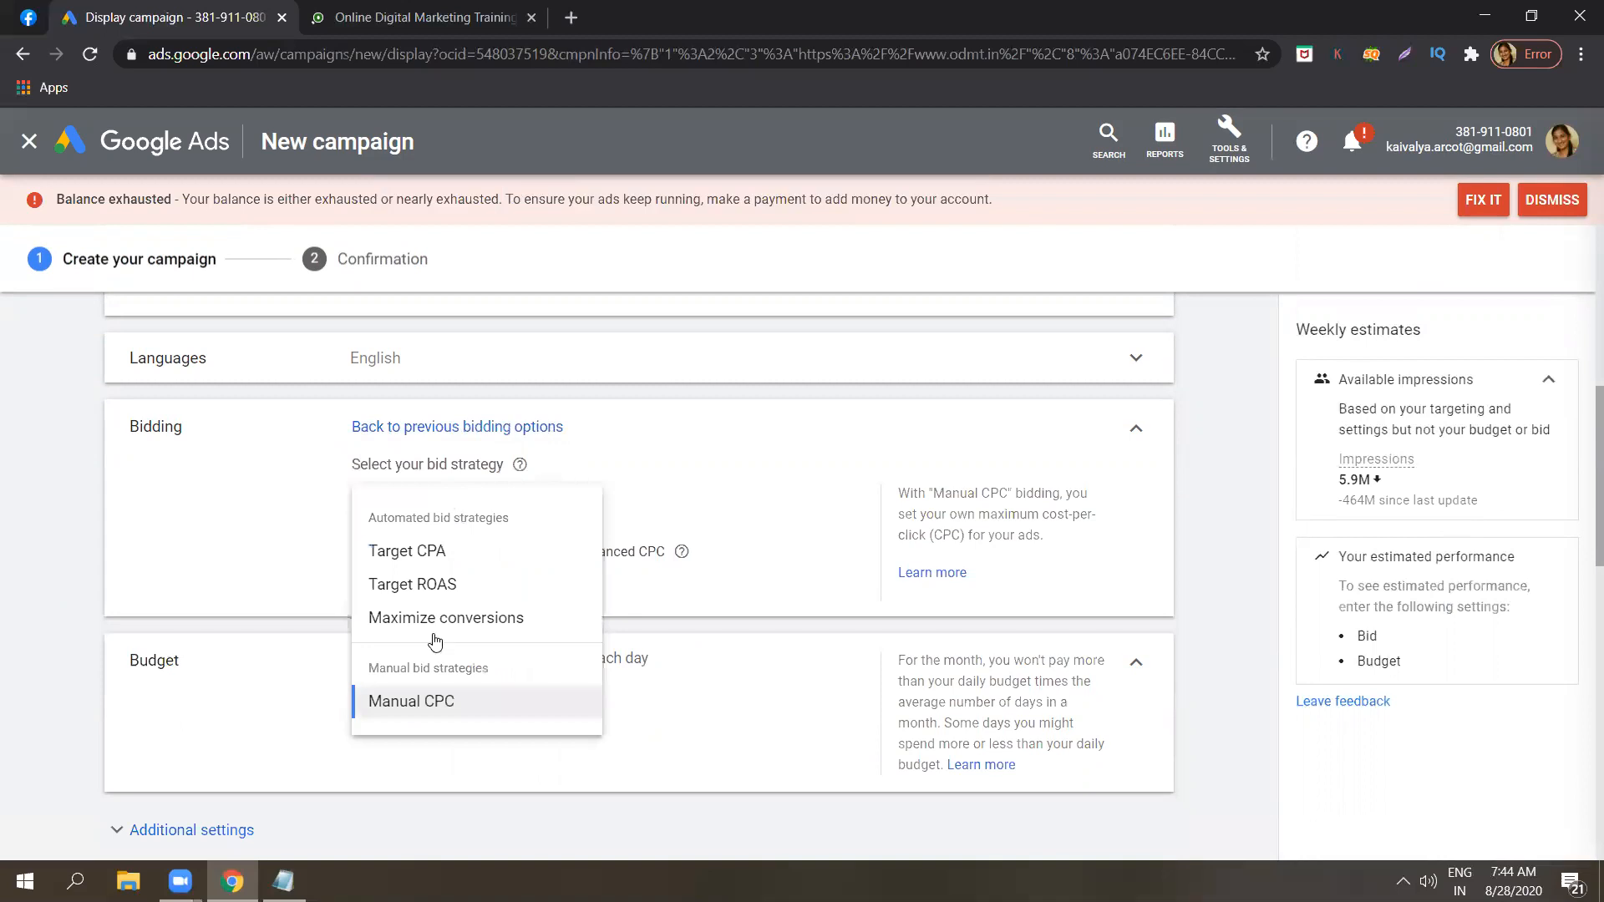
left_click(434, 689)
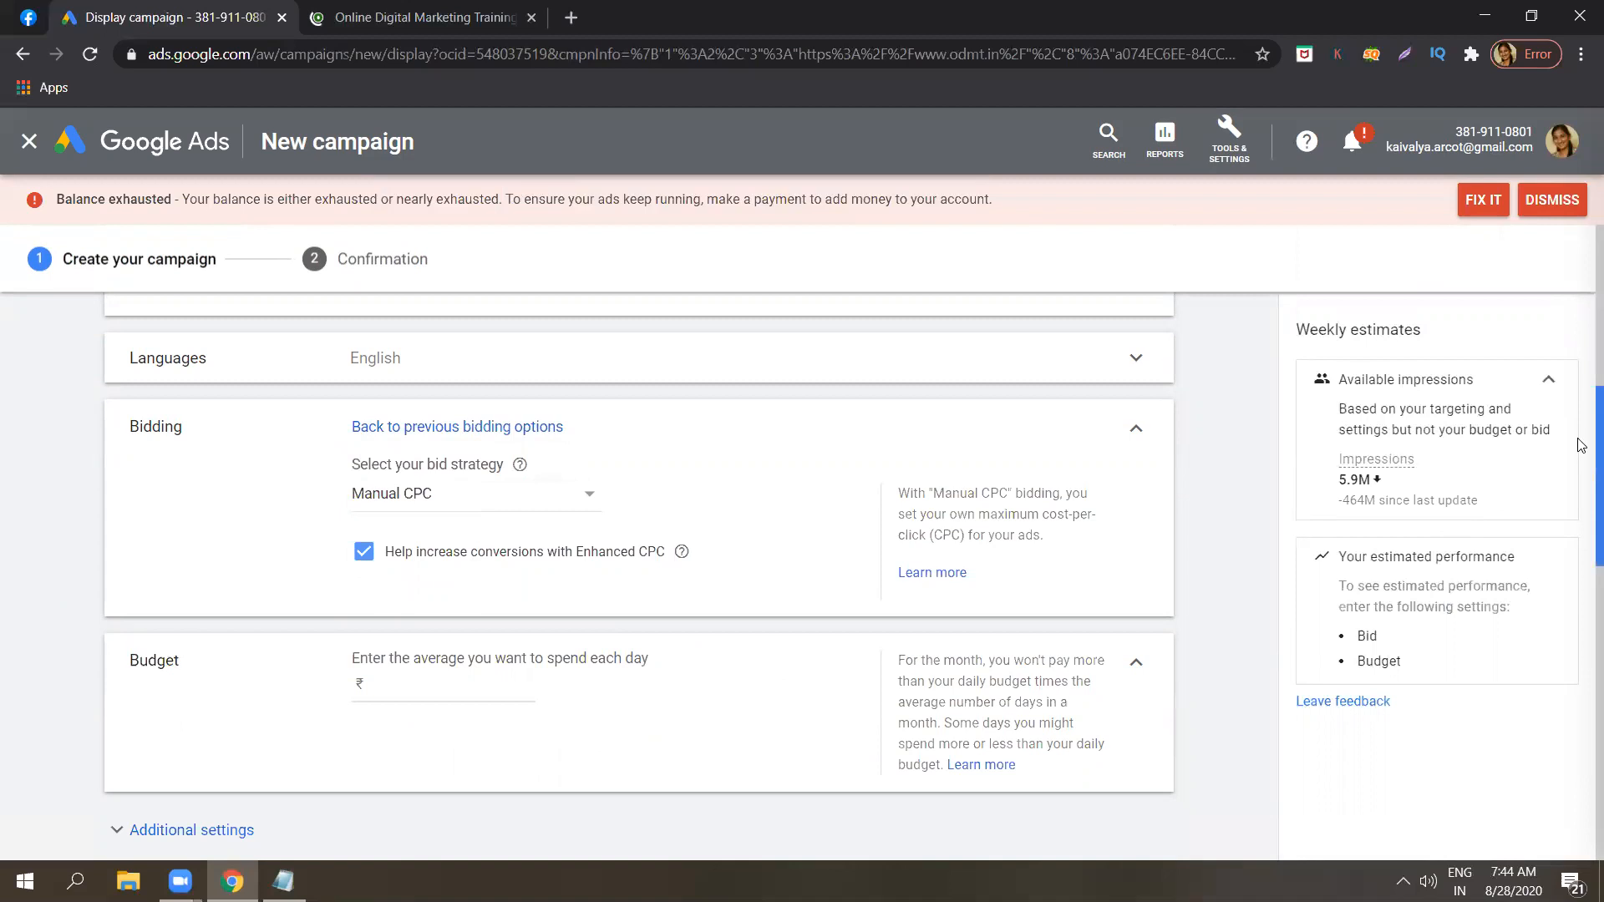
Set the campaign's average daily budget to ₹100.
scroll(1581, 470, "down", 2)
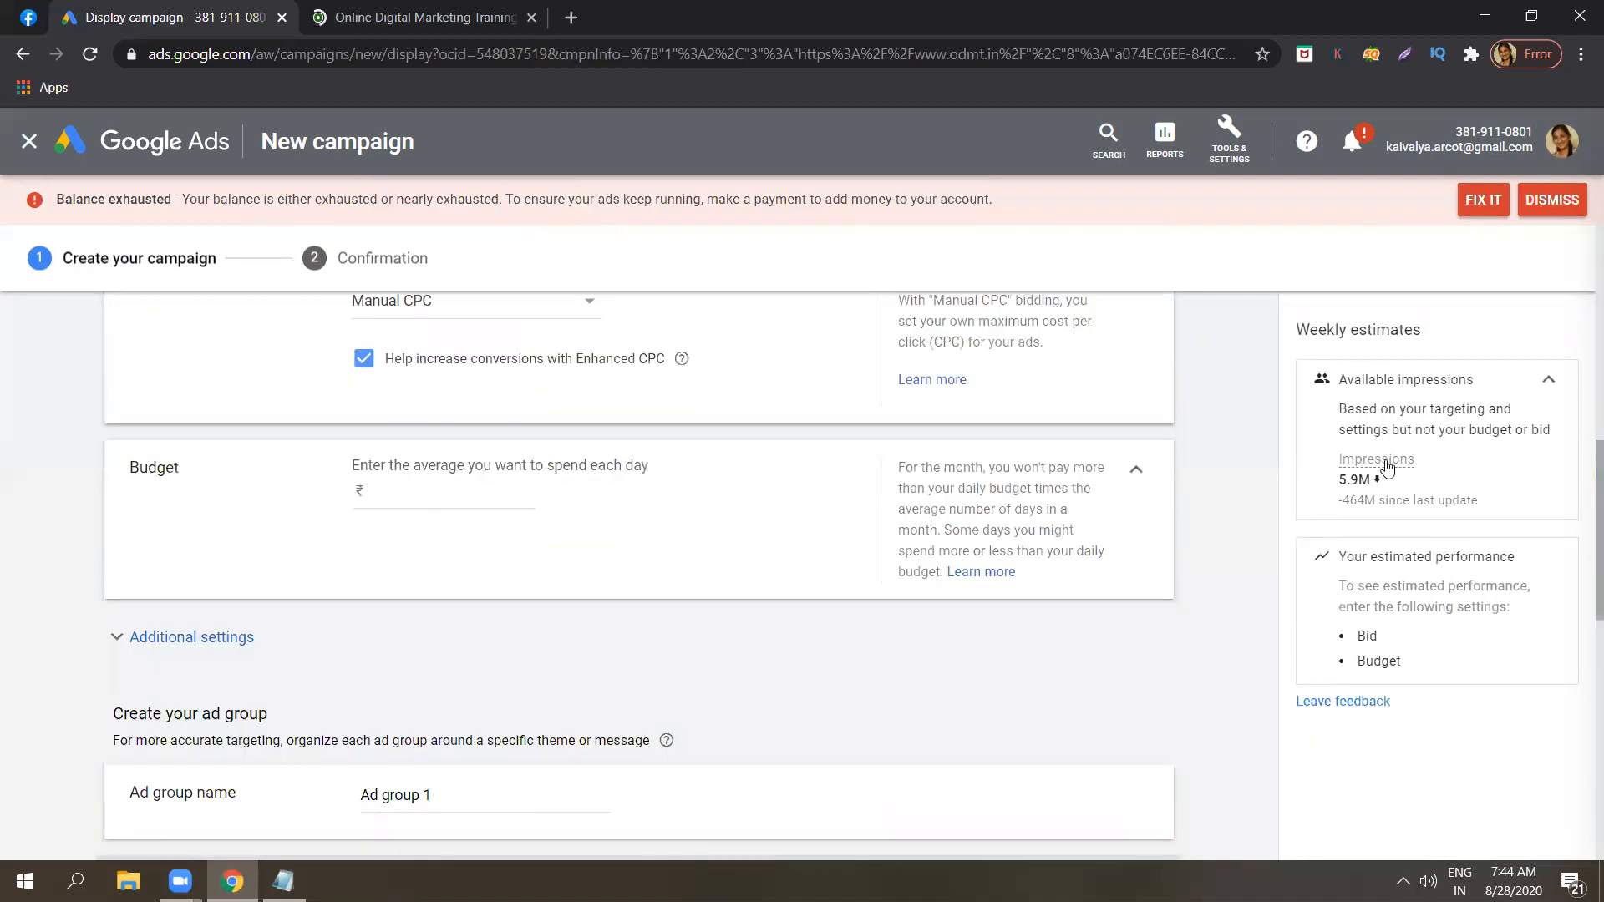
left_click(490, 492)
type("100")
left_click(47, 521)
Rename the ad group as "Gmail ad 1".
scroll(1581, 475, "down", 4)
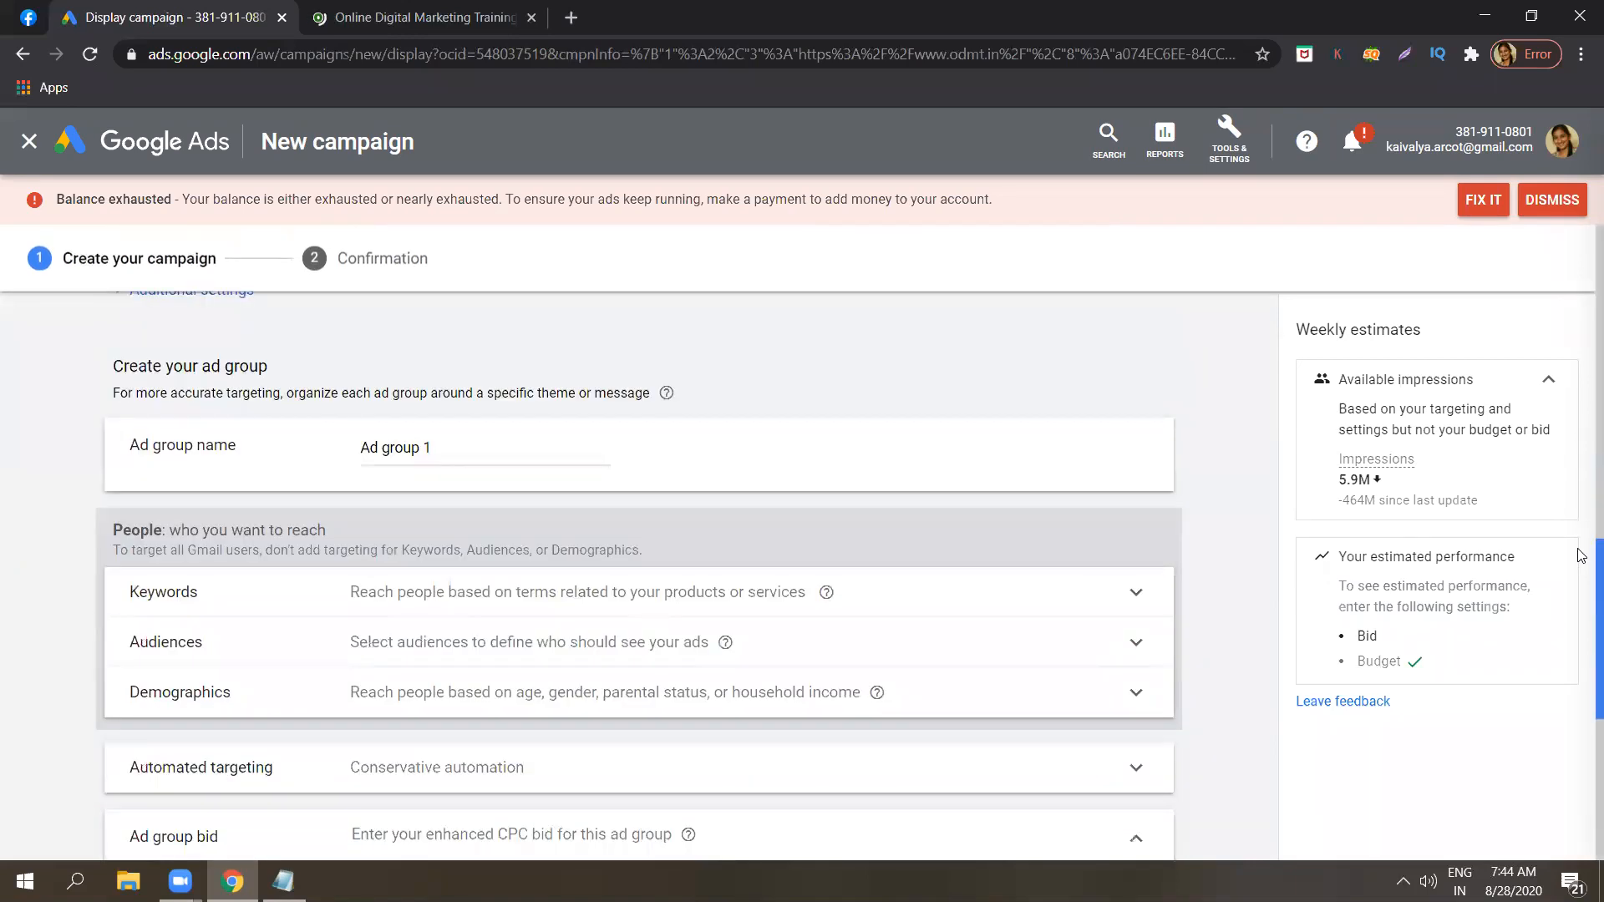
triple_click(438, 452)
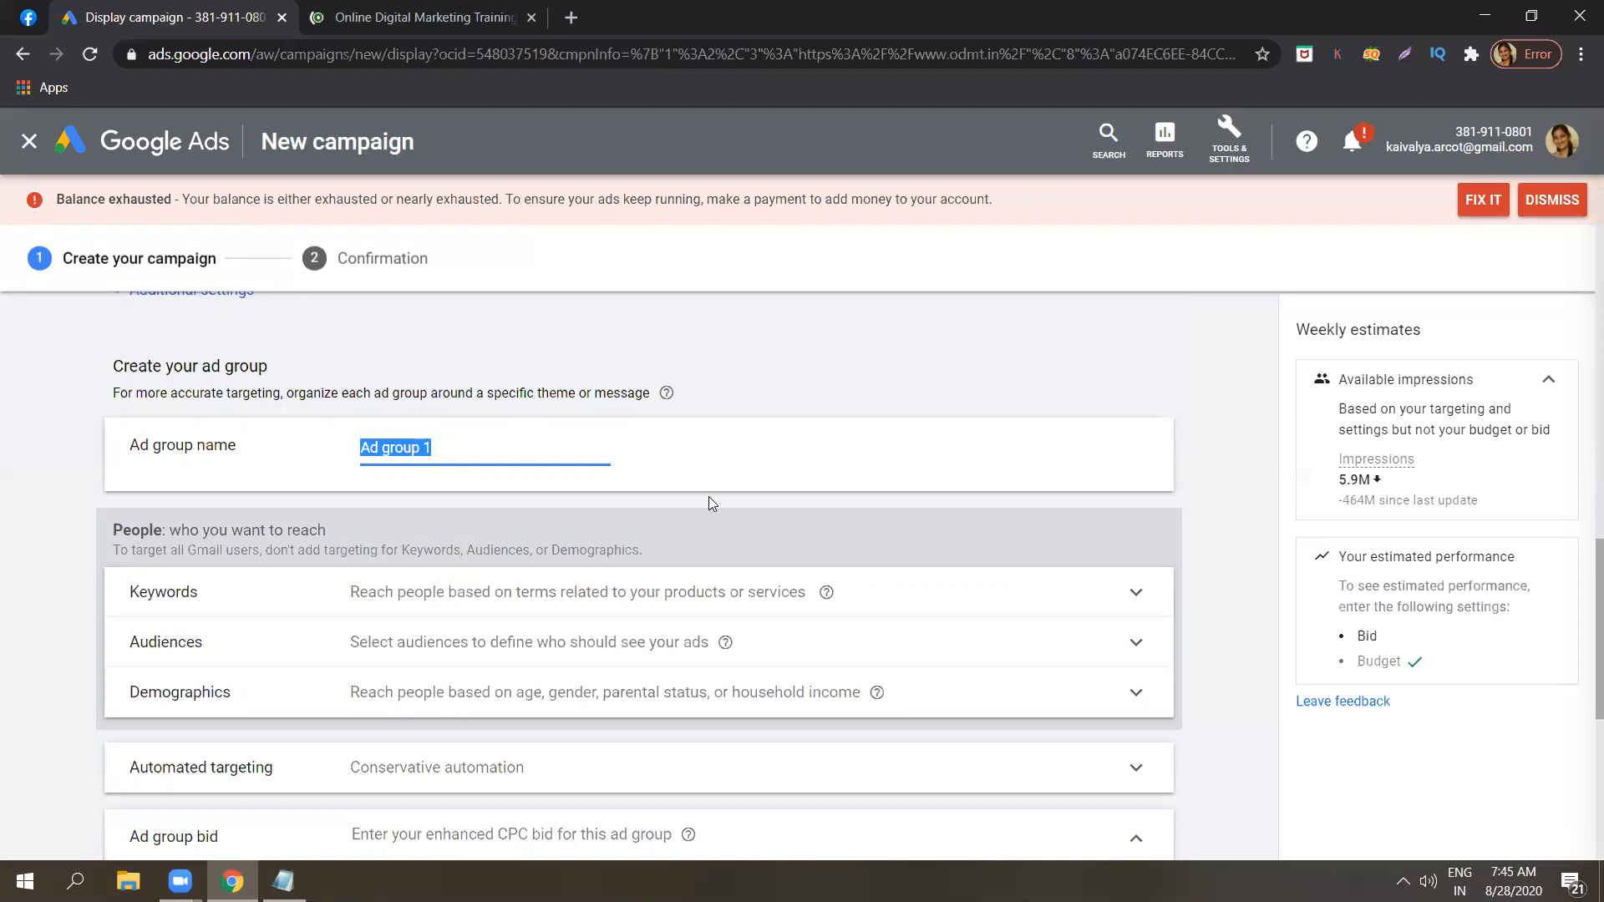
key("BackSpace")
key("Caps_Lock")
type("G")
key("Caps_Lock")
type("mail ad 1")
Examine the ad group's keyword, audience and automated targeting options.
scroll(1581, 557, "down", 2)
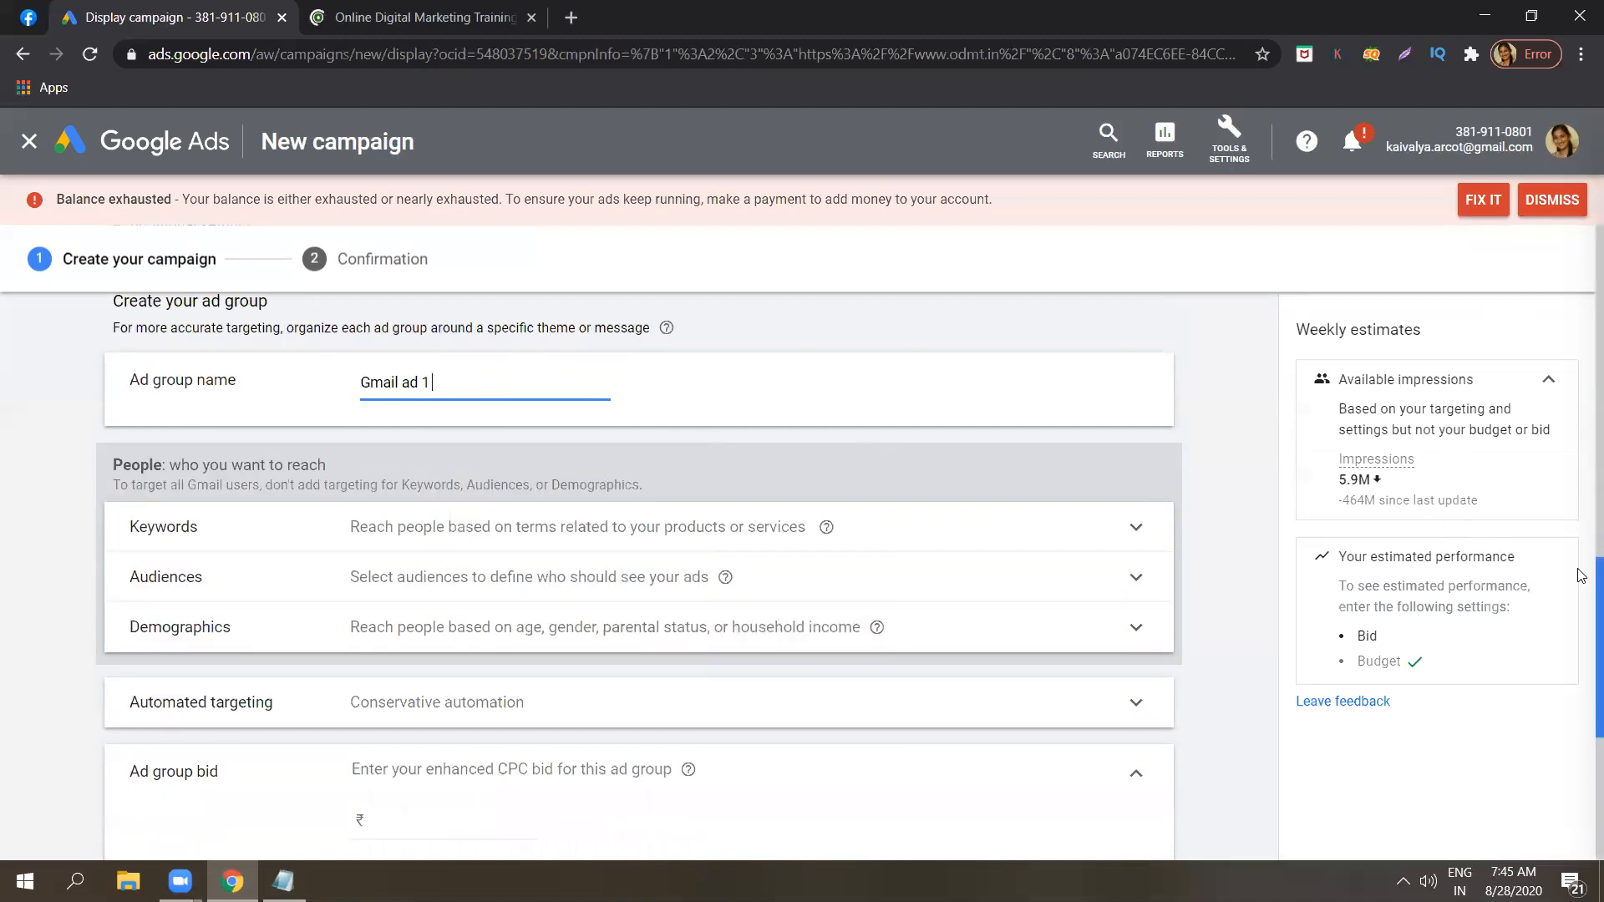
scroll(1581, 606, "down", 1)
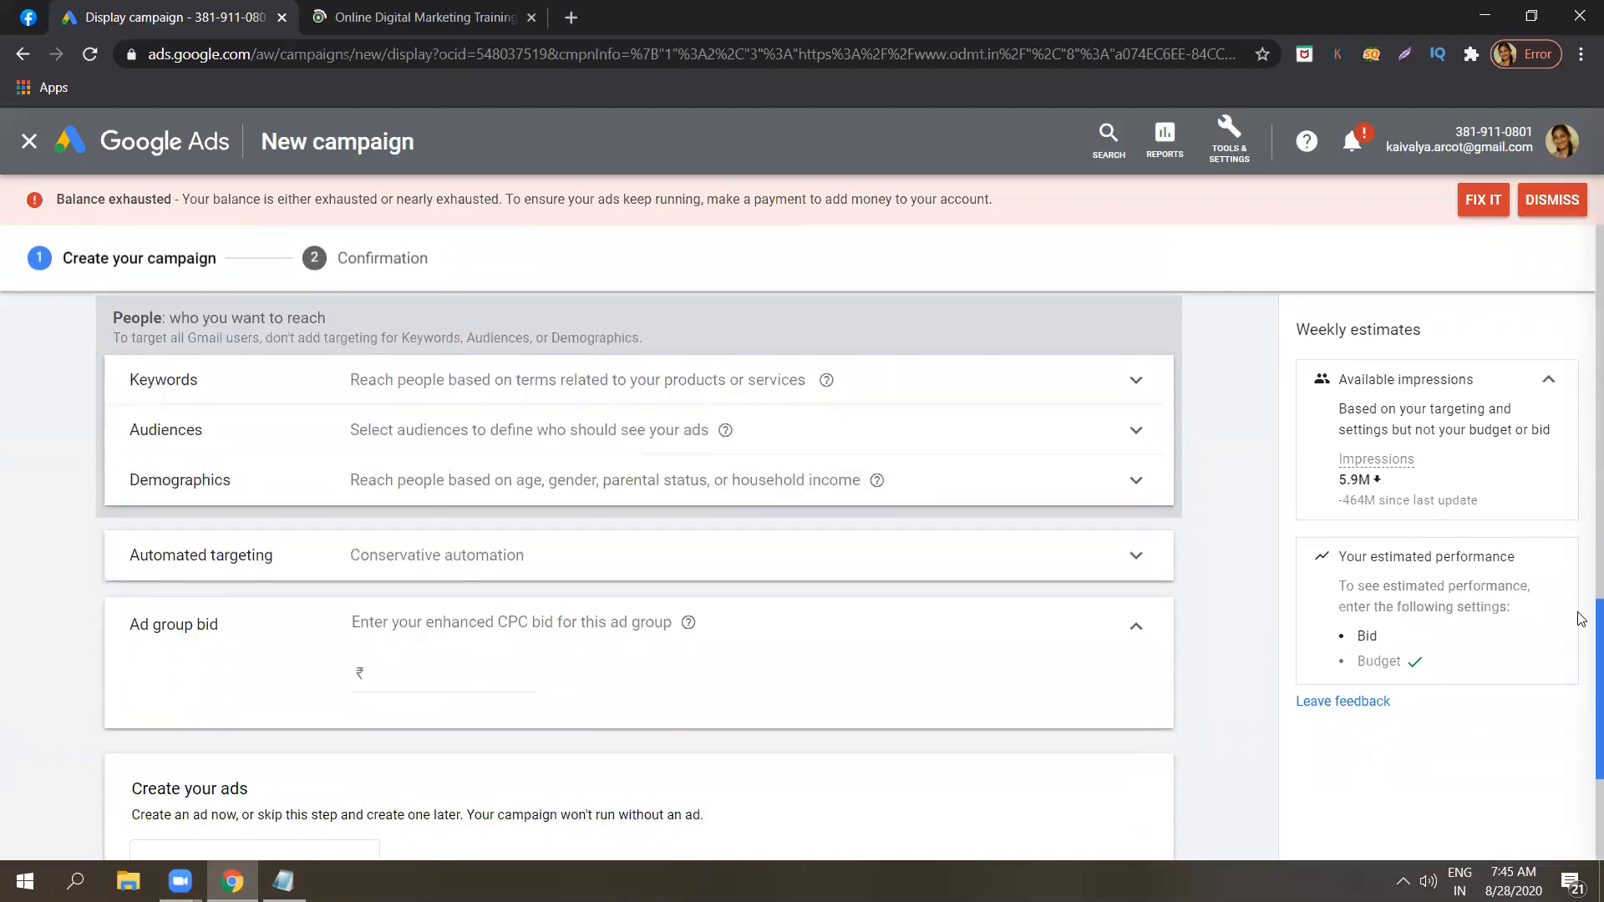
left_click(796, 380)
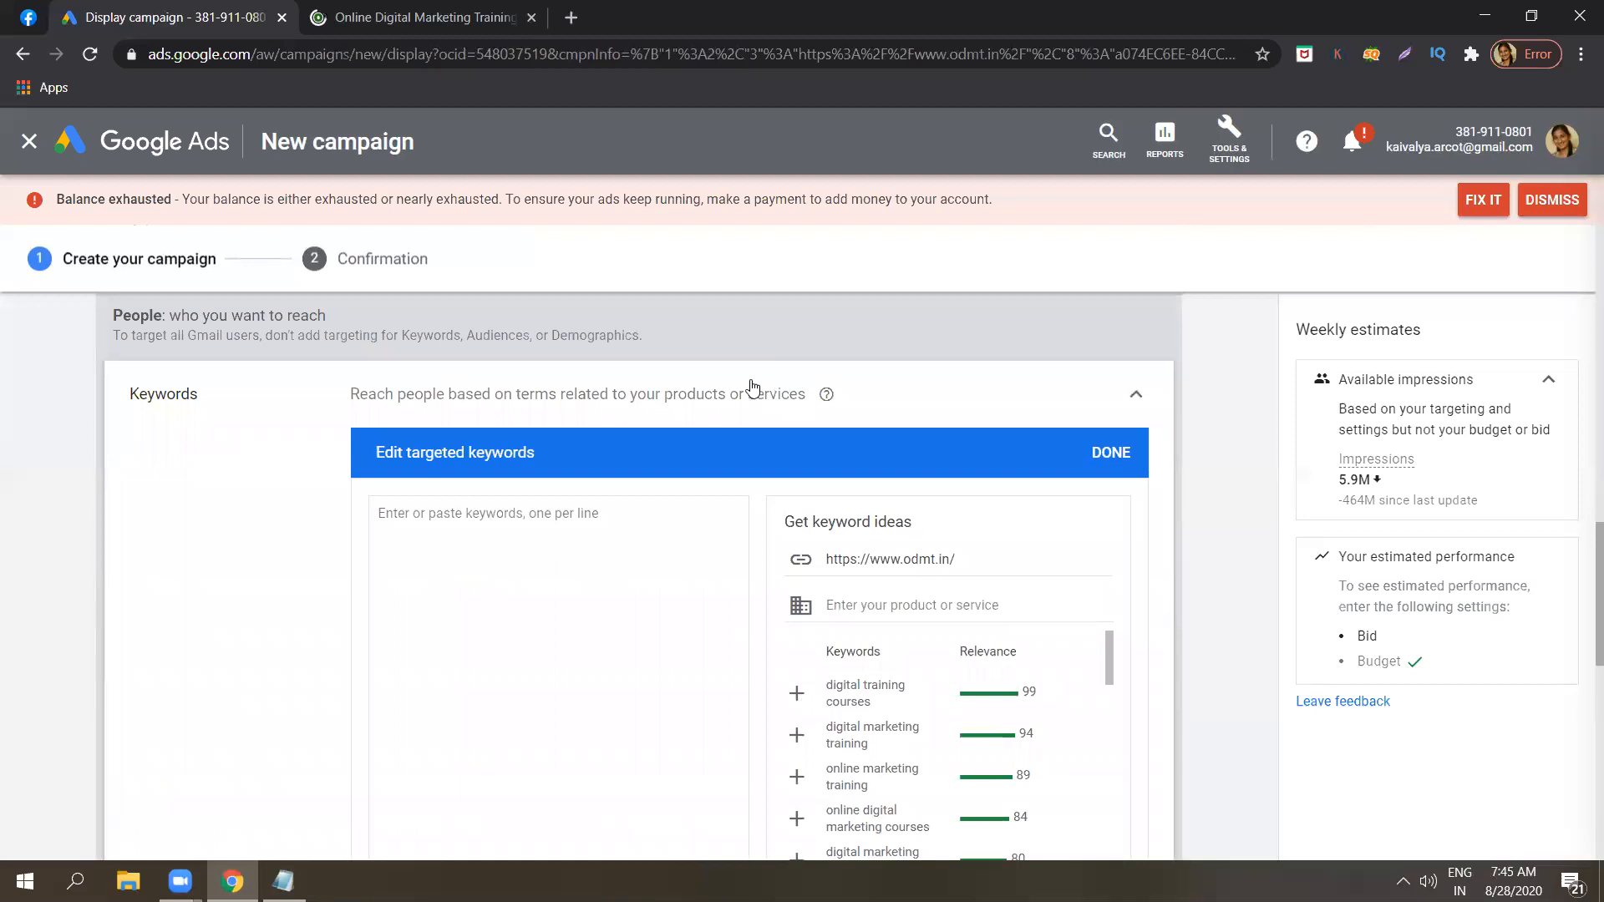
left_click(752, 387)
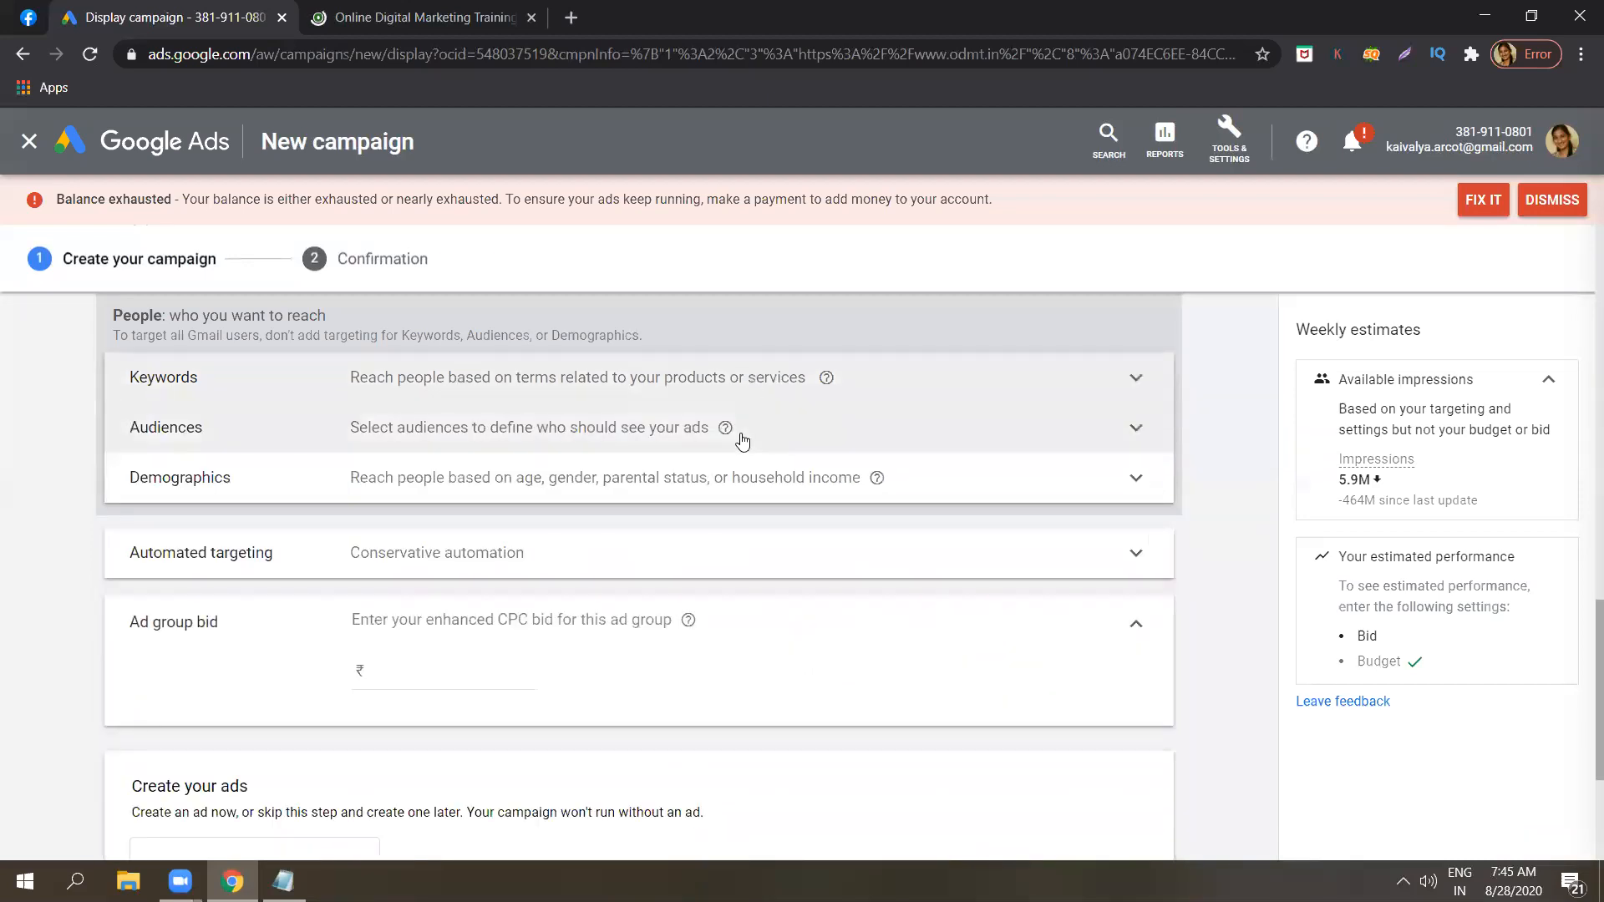
left_click(742, 441)
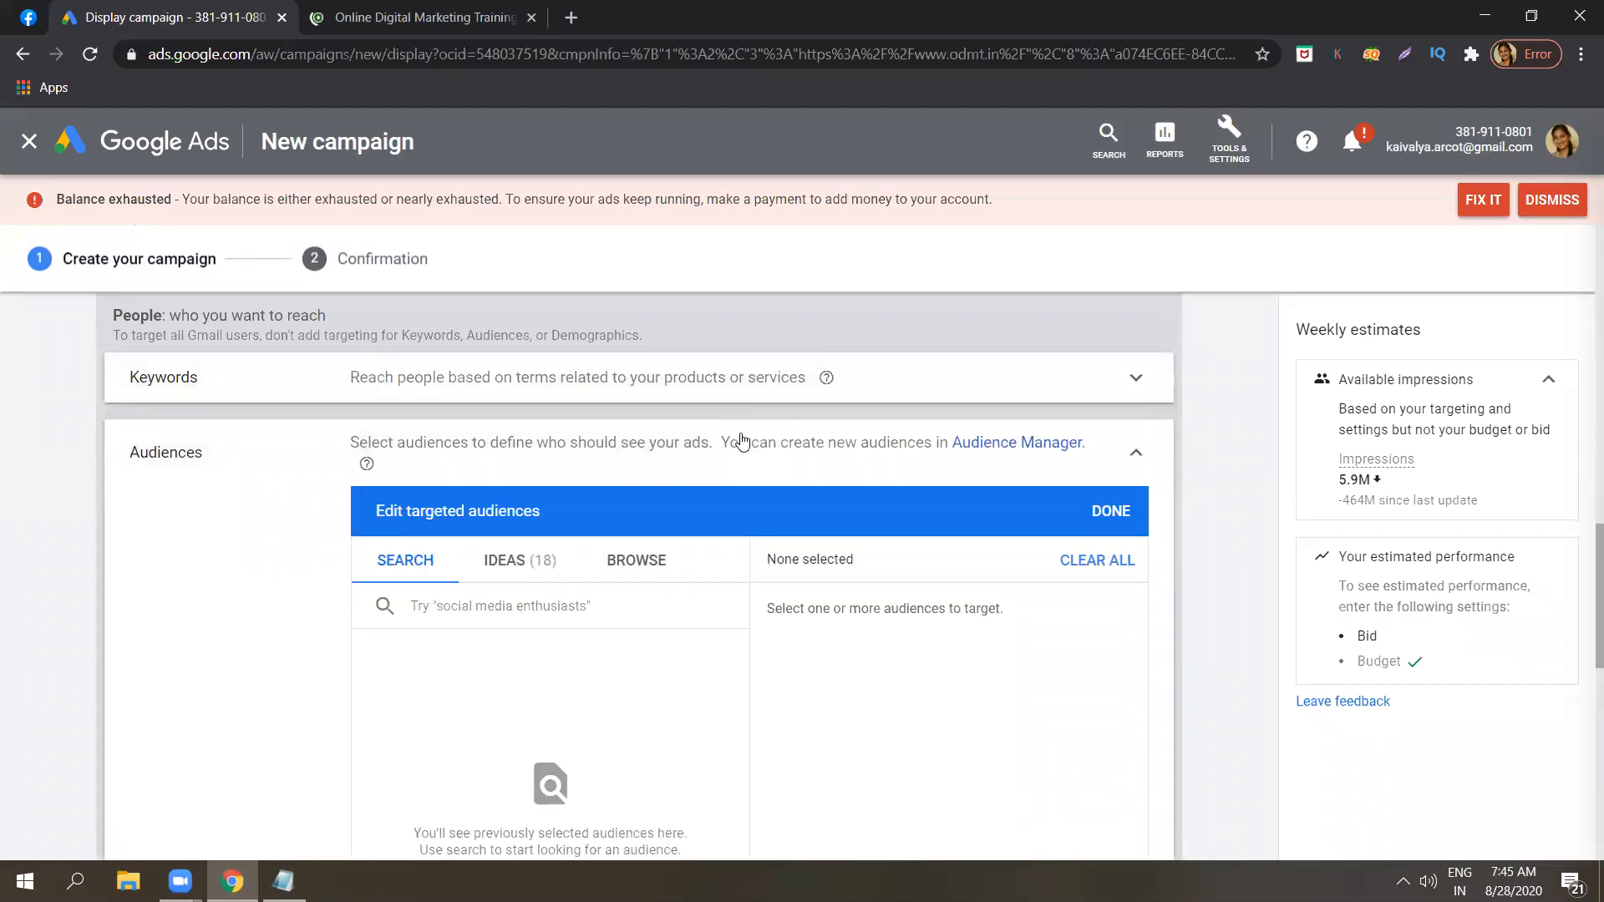
left_click(1137, 458)
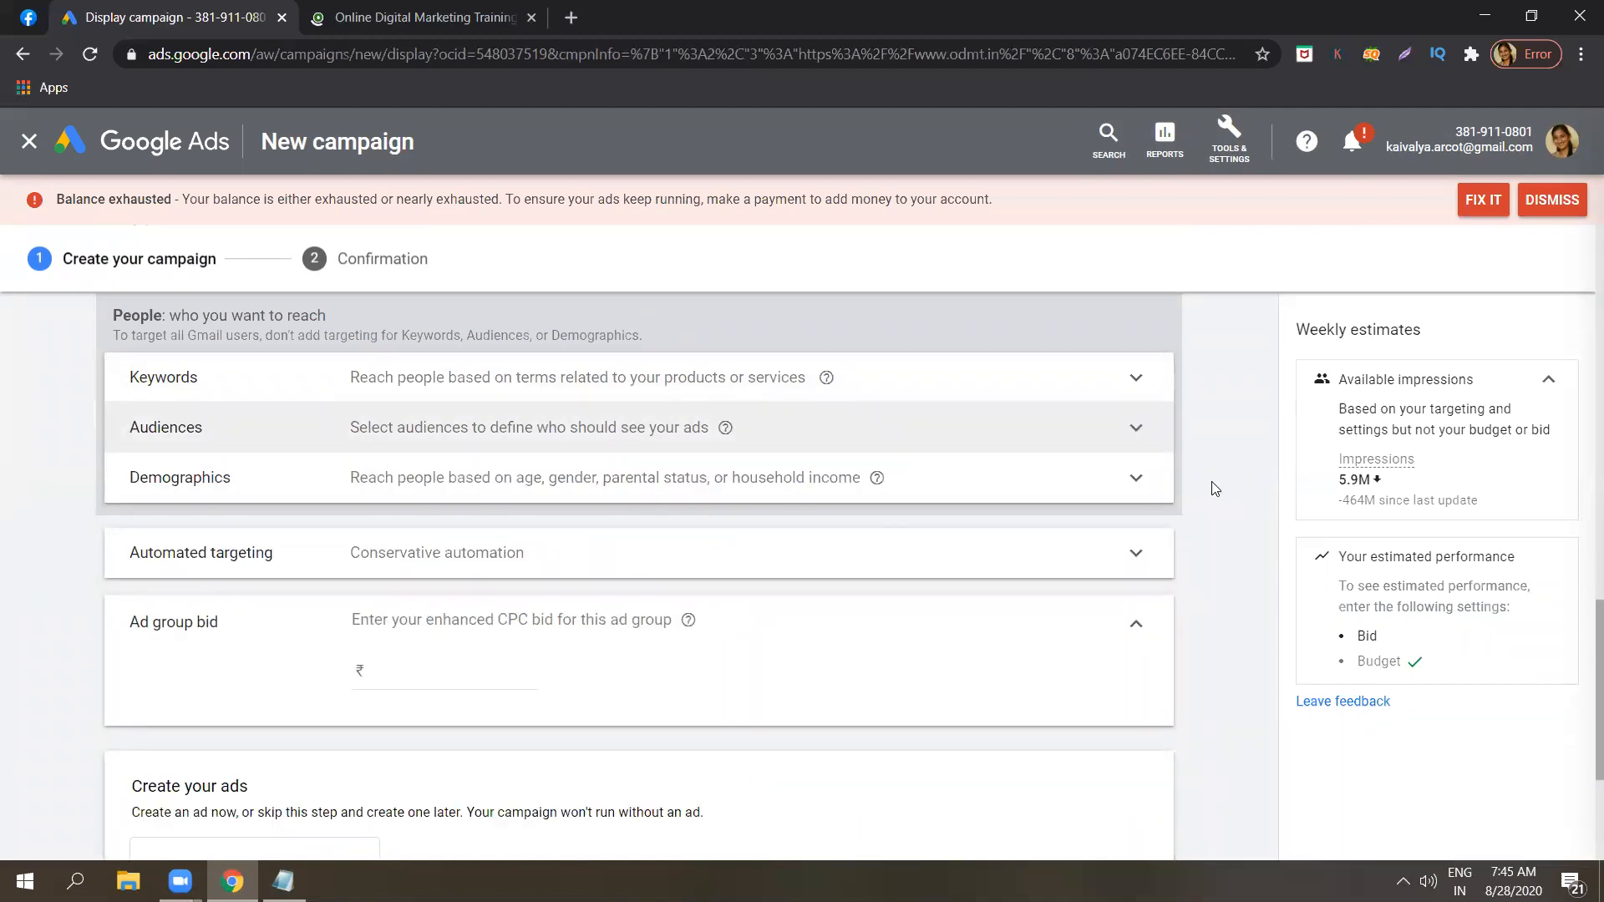
left_click_drag(1581, 644, 1591, 673)
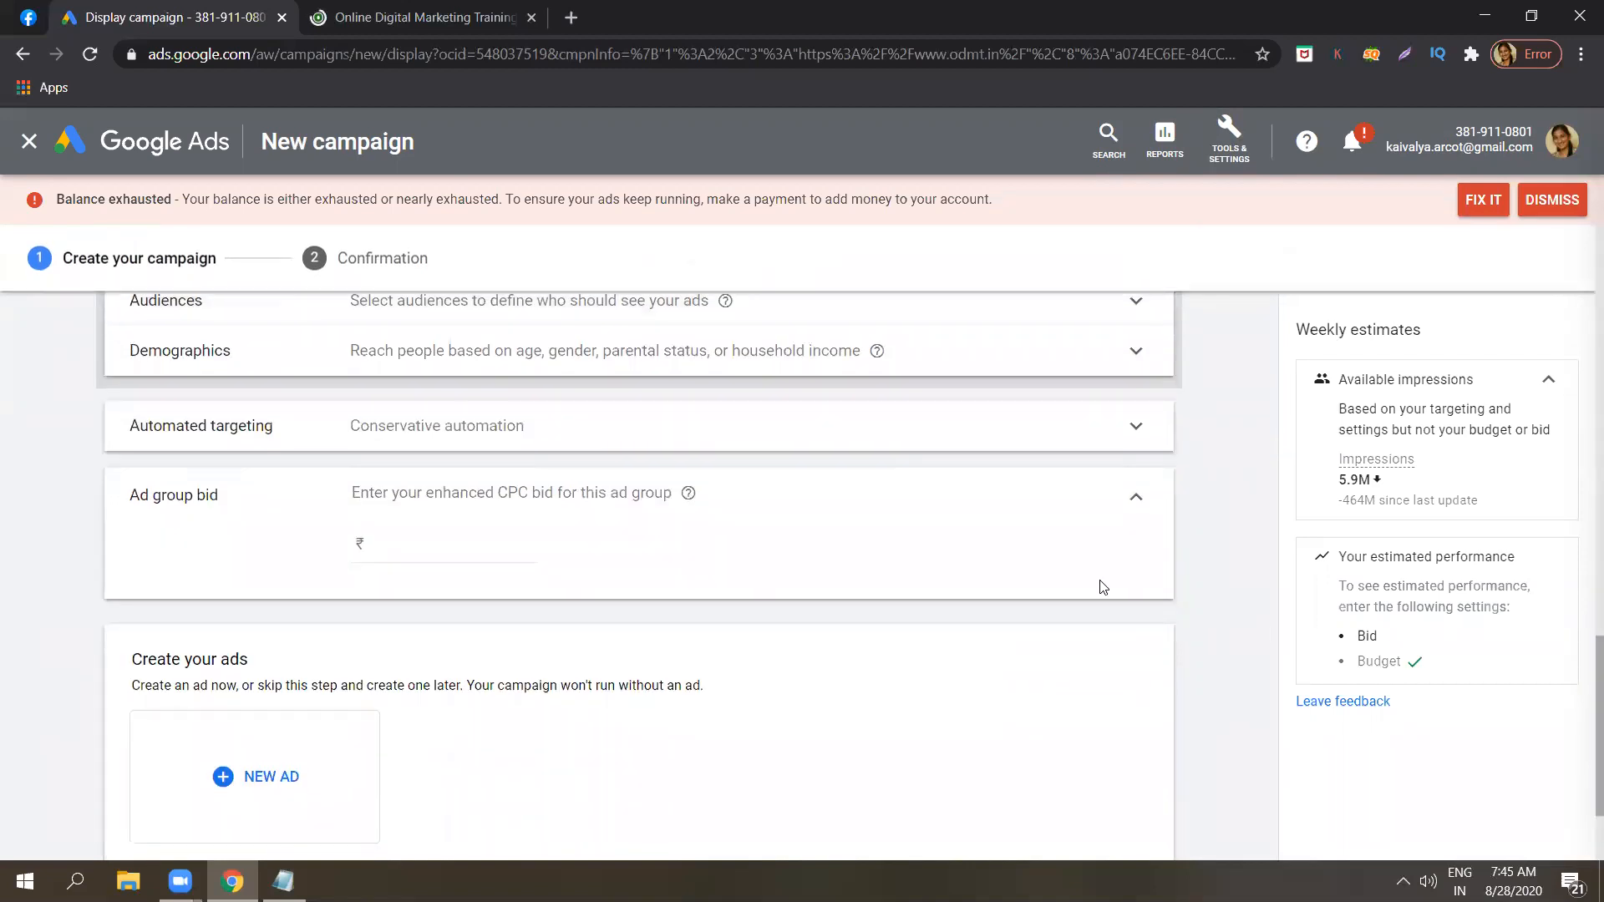
left_click(528, 428)
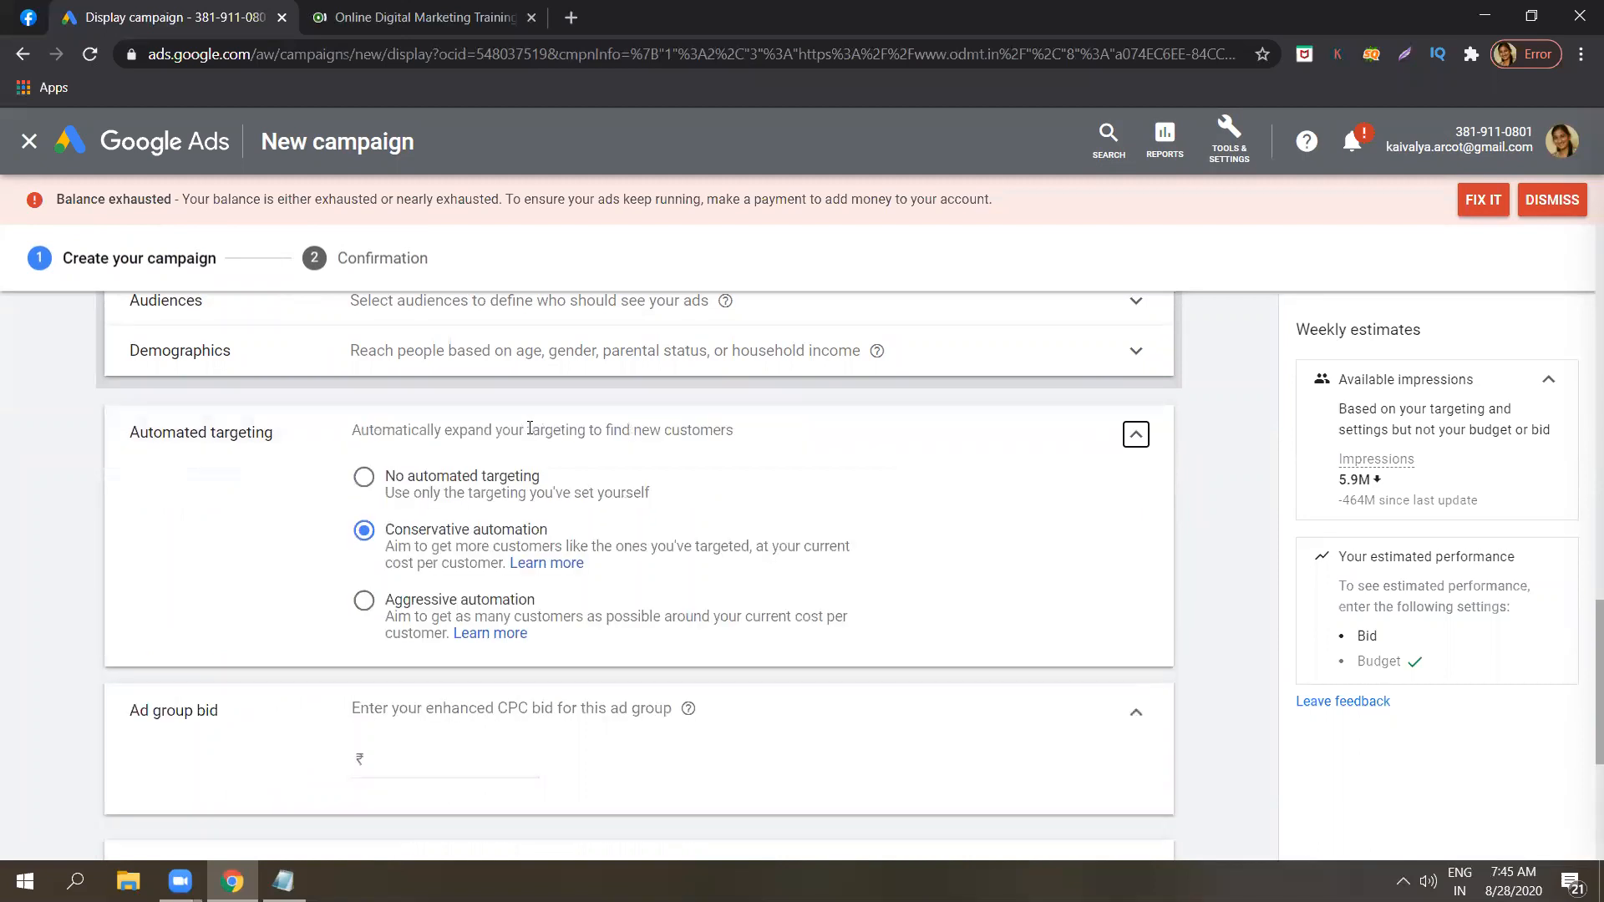
Set the enhanced CPC bid for the ad group to ₹10.
left_click_drag(1581, 635, 1236, 551)
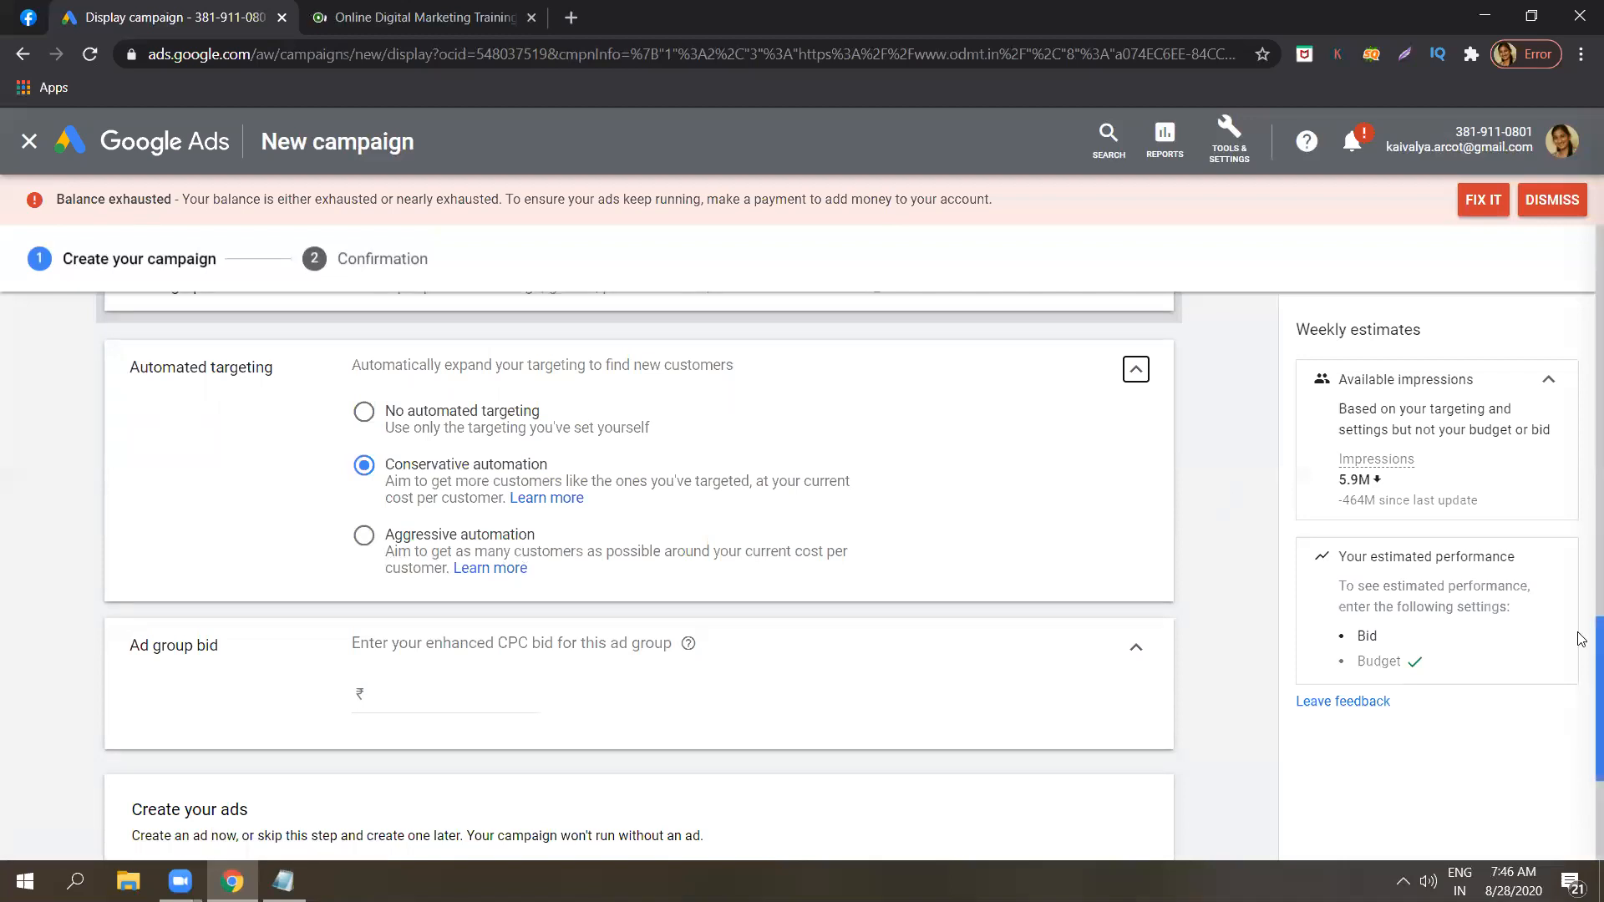
scroll(1581, 643, "down", 2)
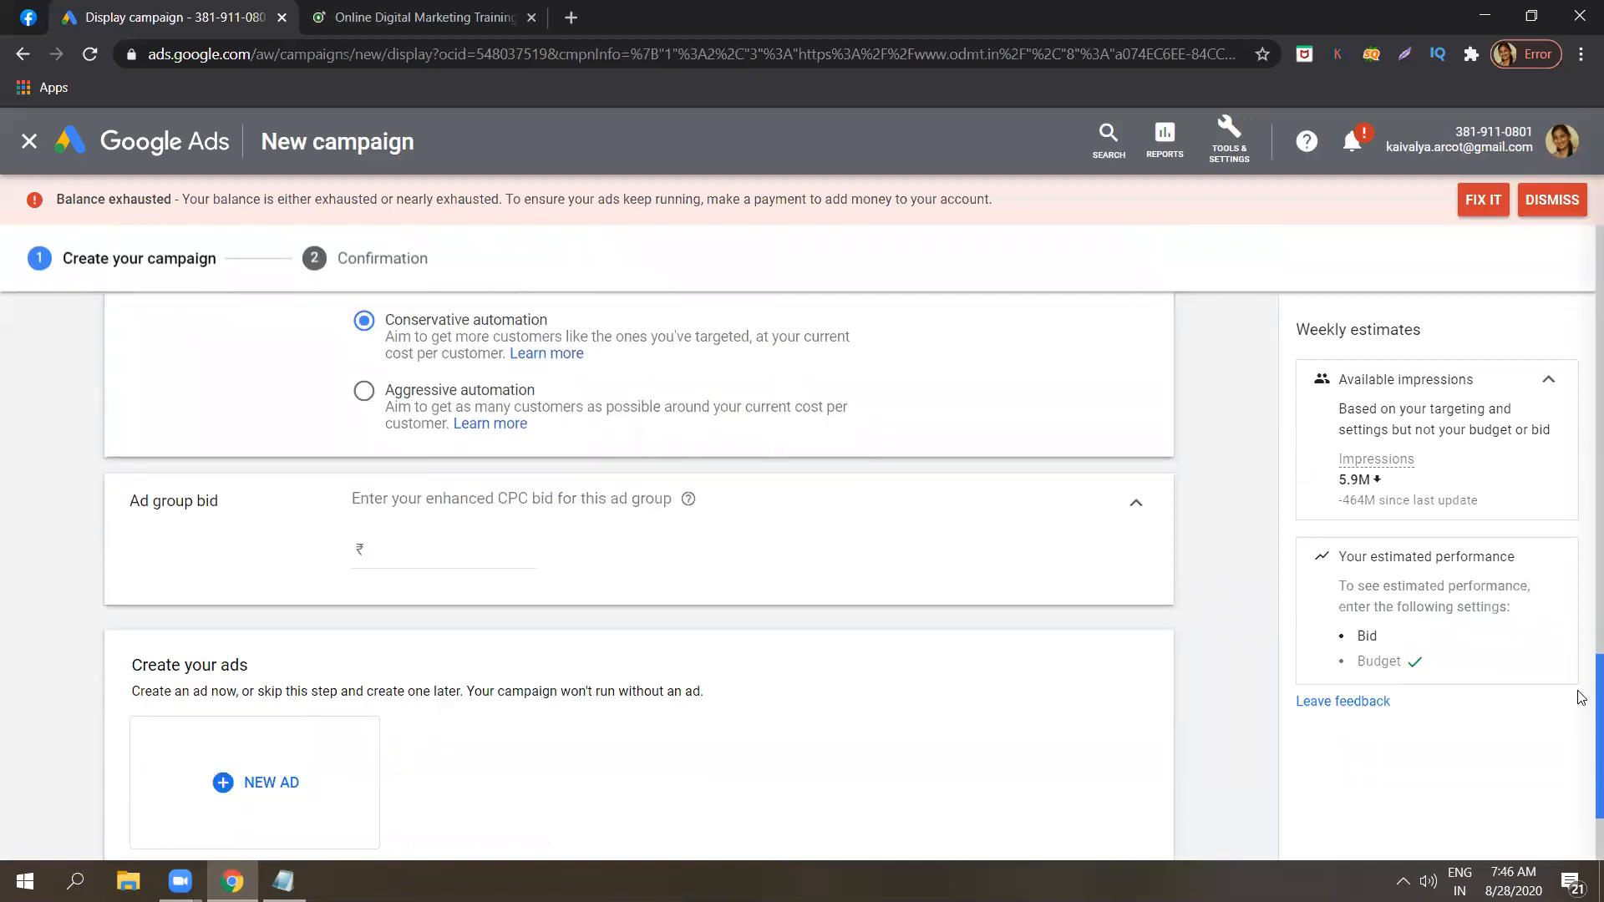
scroll(1581, 698, "down", 1)
left_click(486, 473)
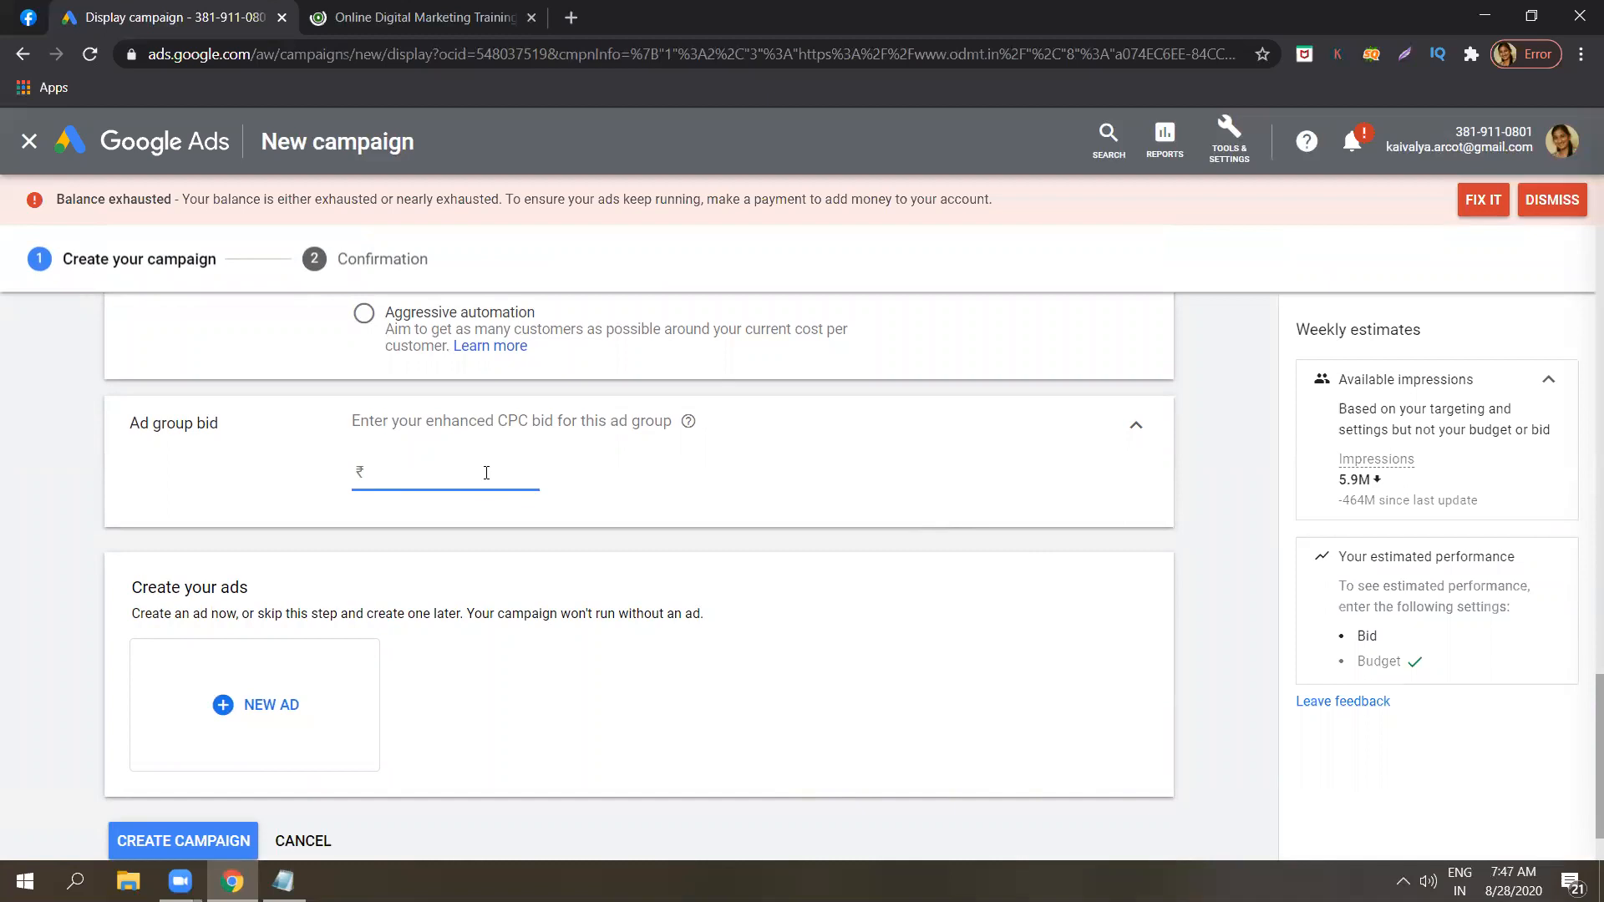
type("10")
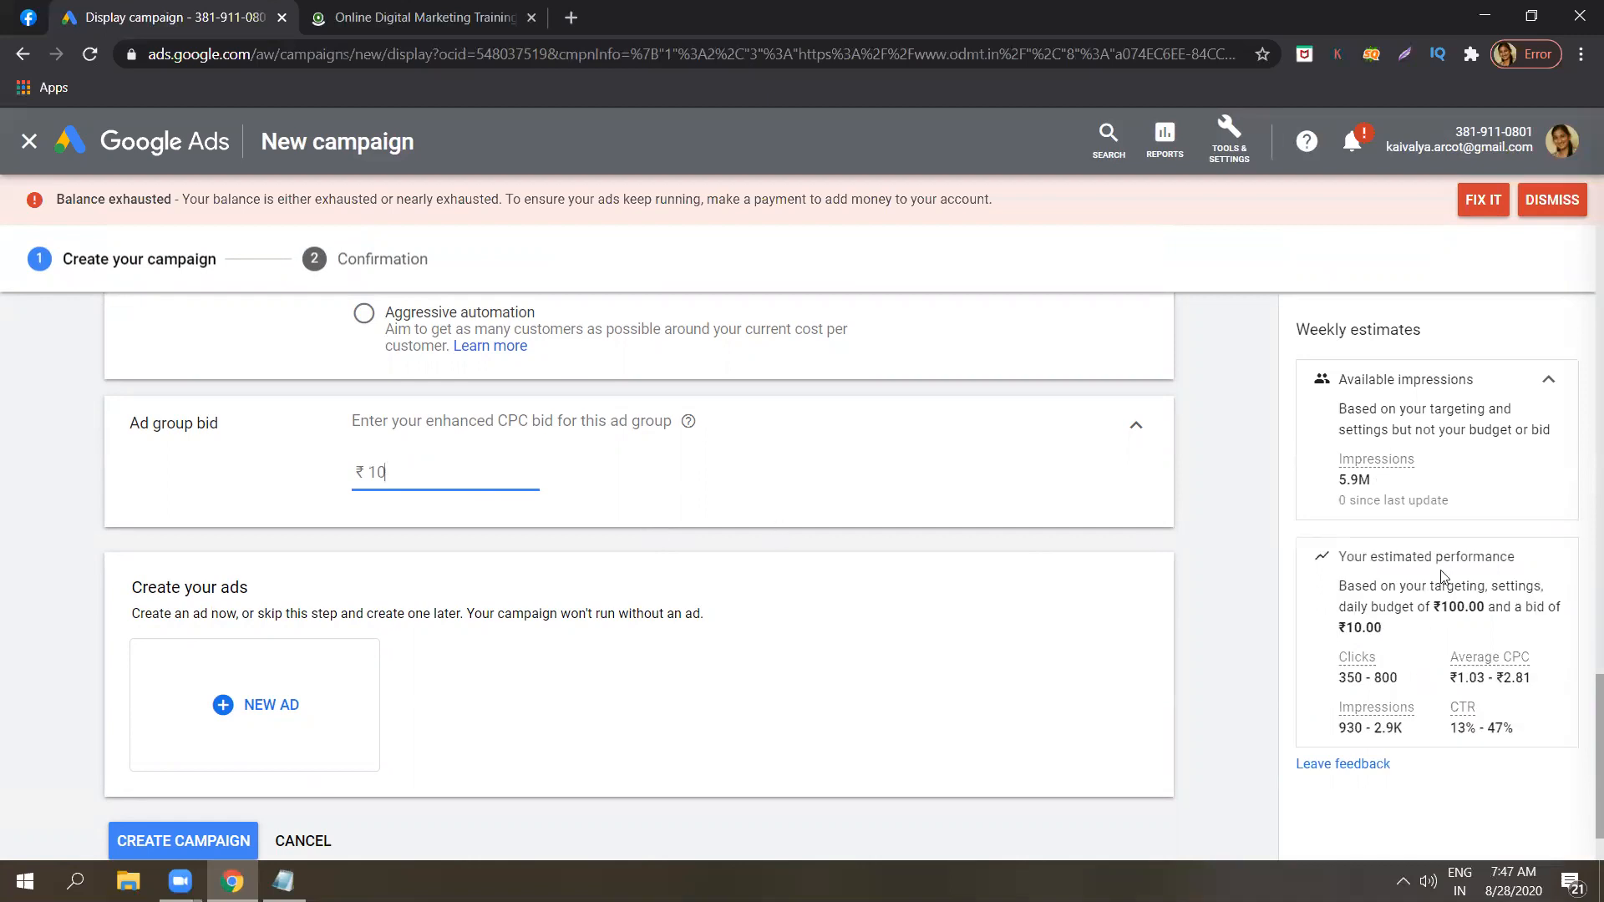
Start a new Gmail ad for the campaign's ad group.
scroll(1581, 725, "down", 1)
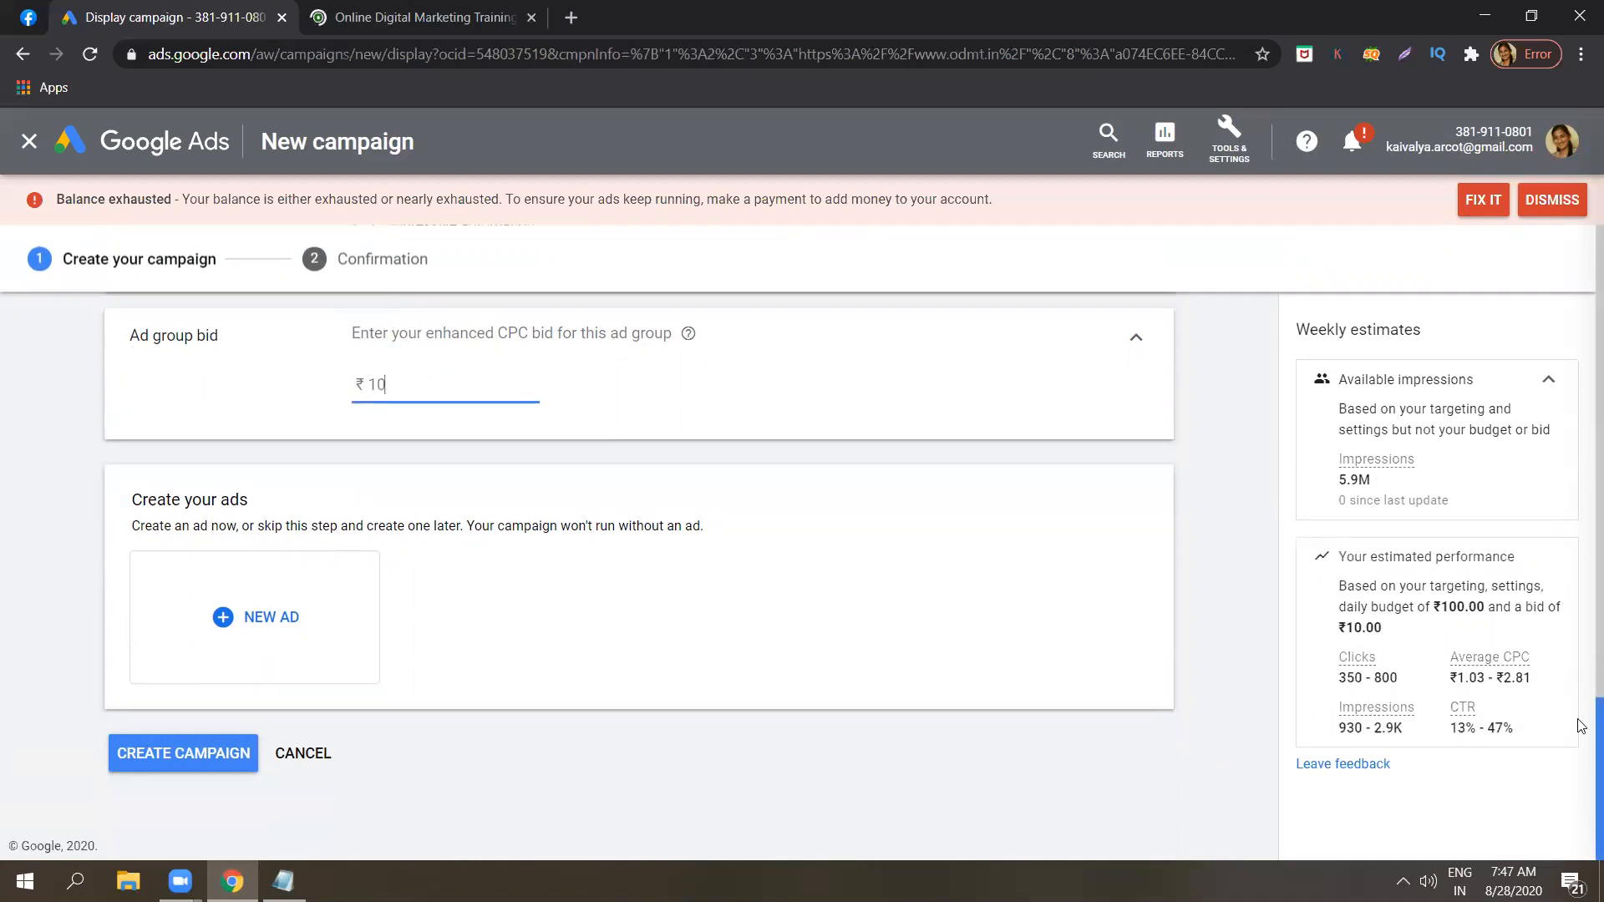
left_click(291, 586)
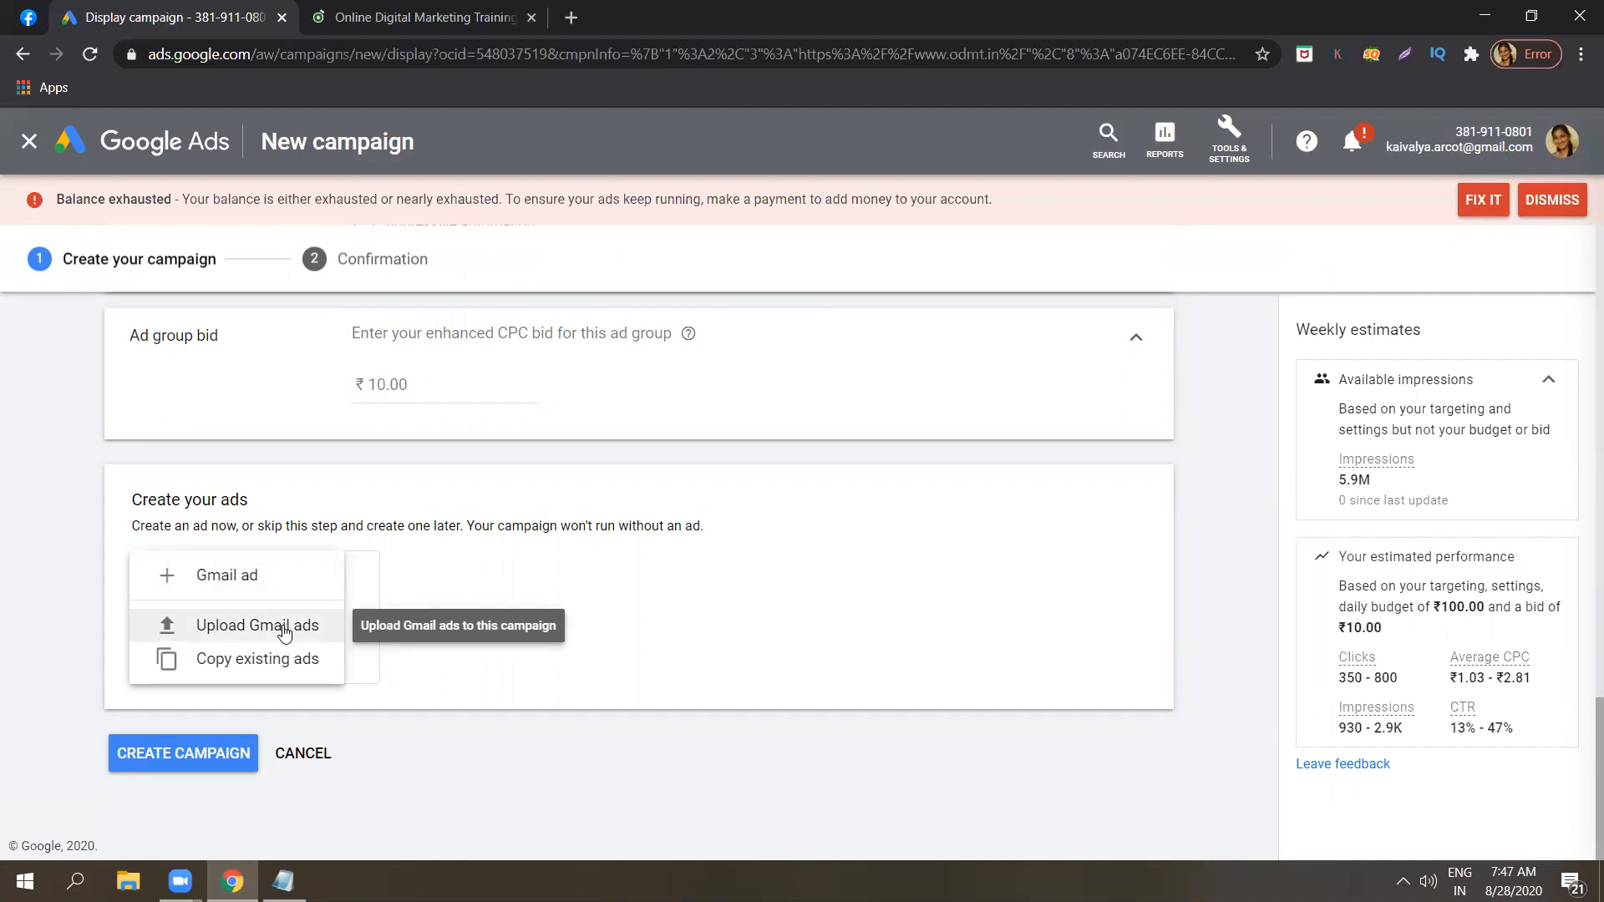
left_click(259, 583)
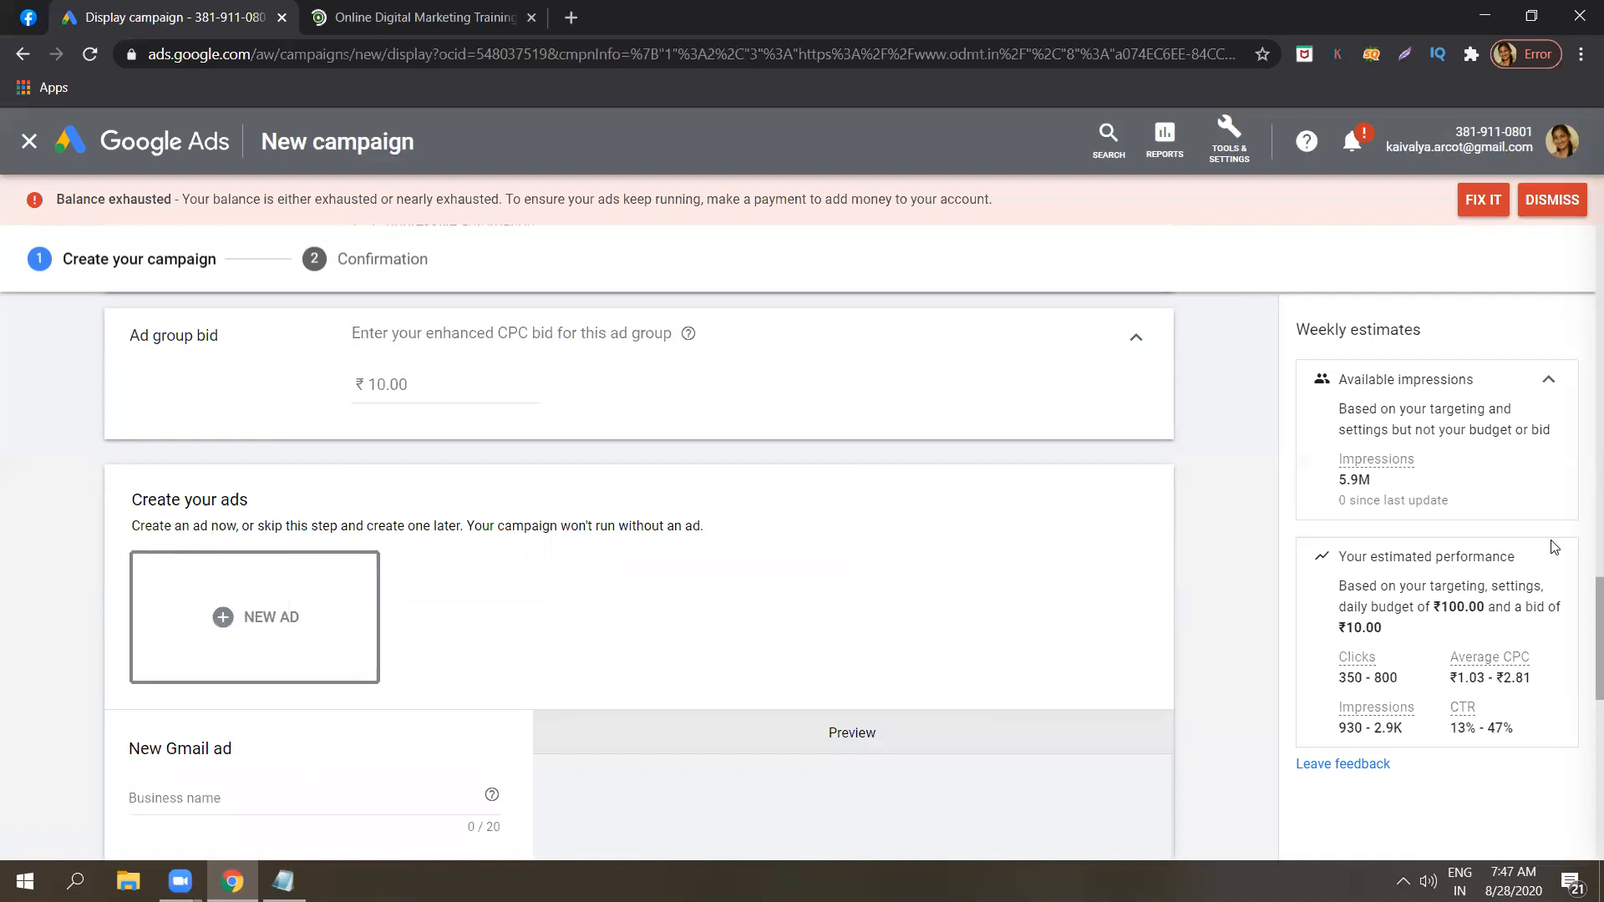
Enter "Digital marketing" as the business name of the new Gmail ad.
scroll(1581, 597, "down", 3)
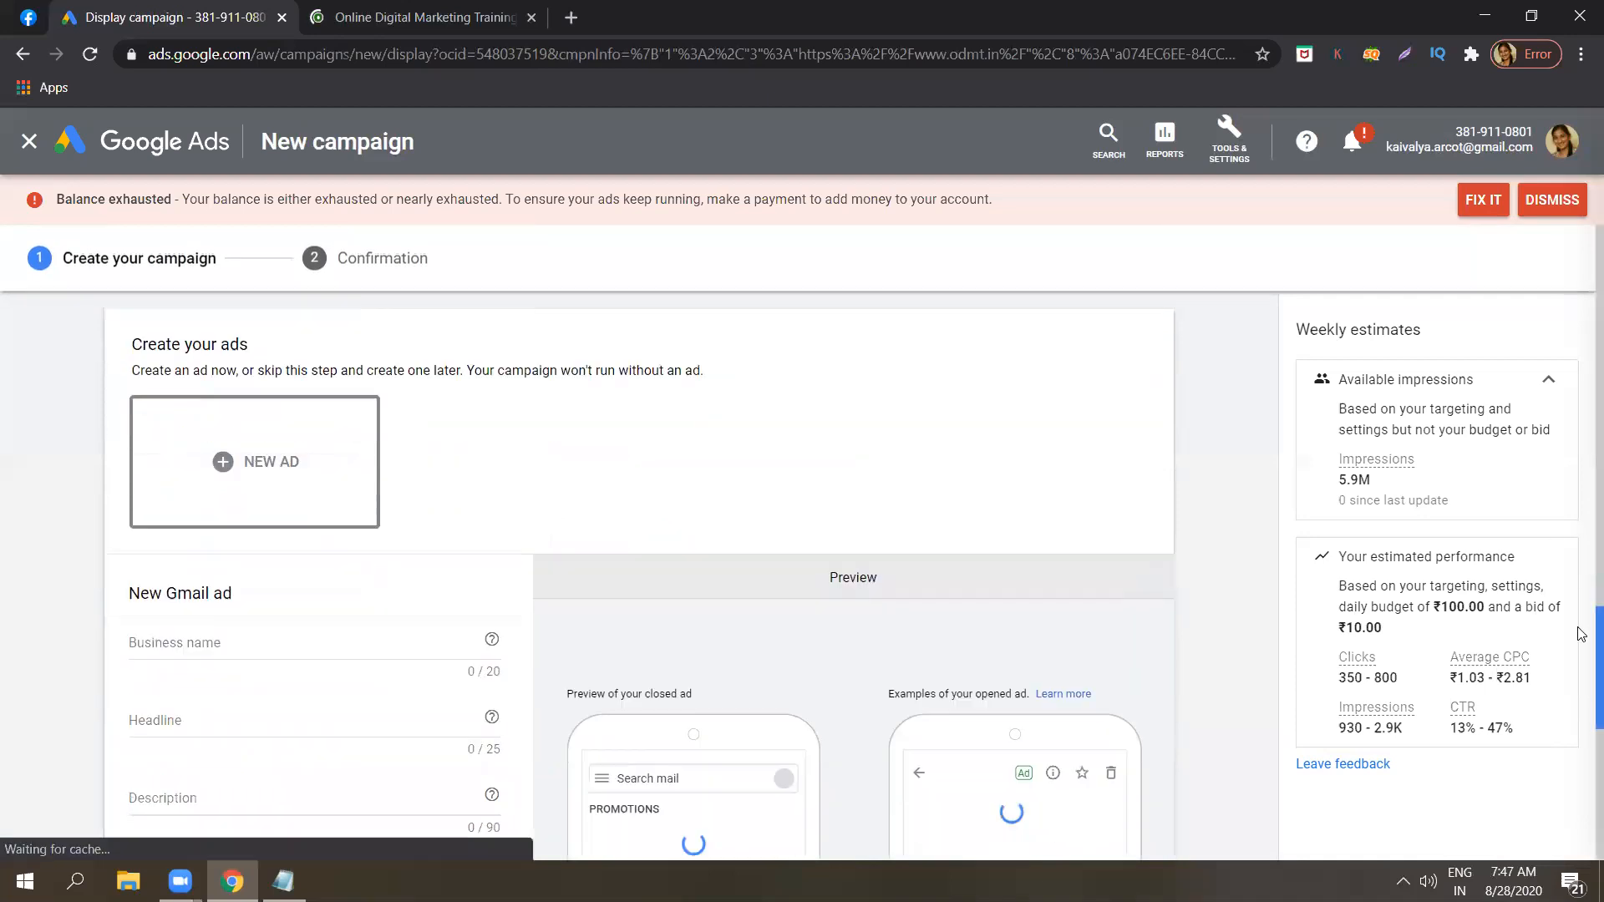
scroll(1581, 664, "down", 1)
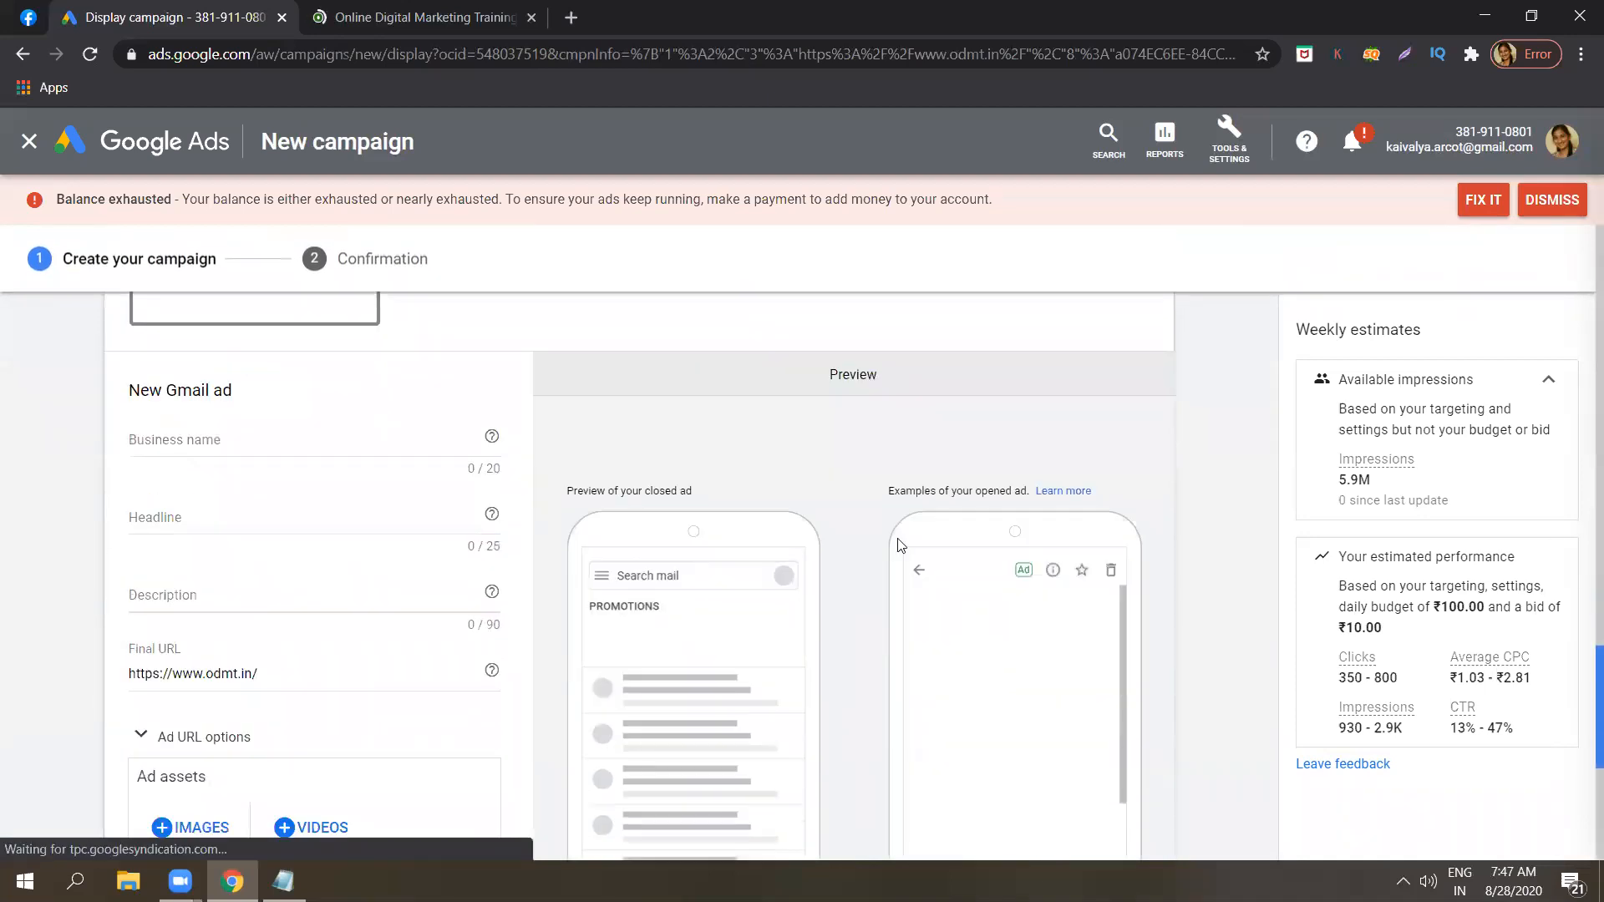
left_click(243, 441)
type("D")
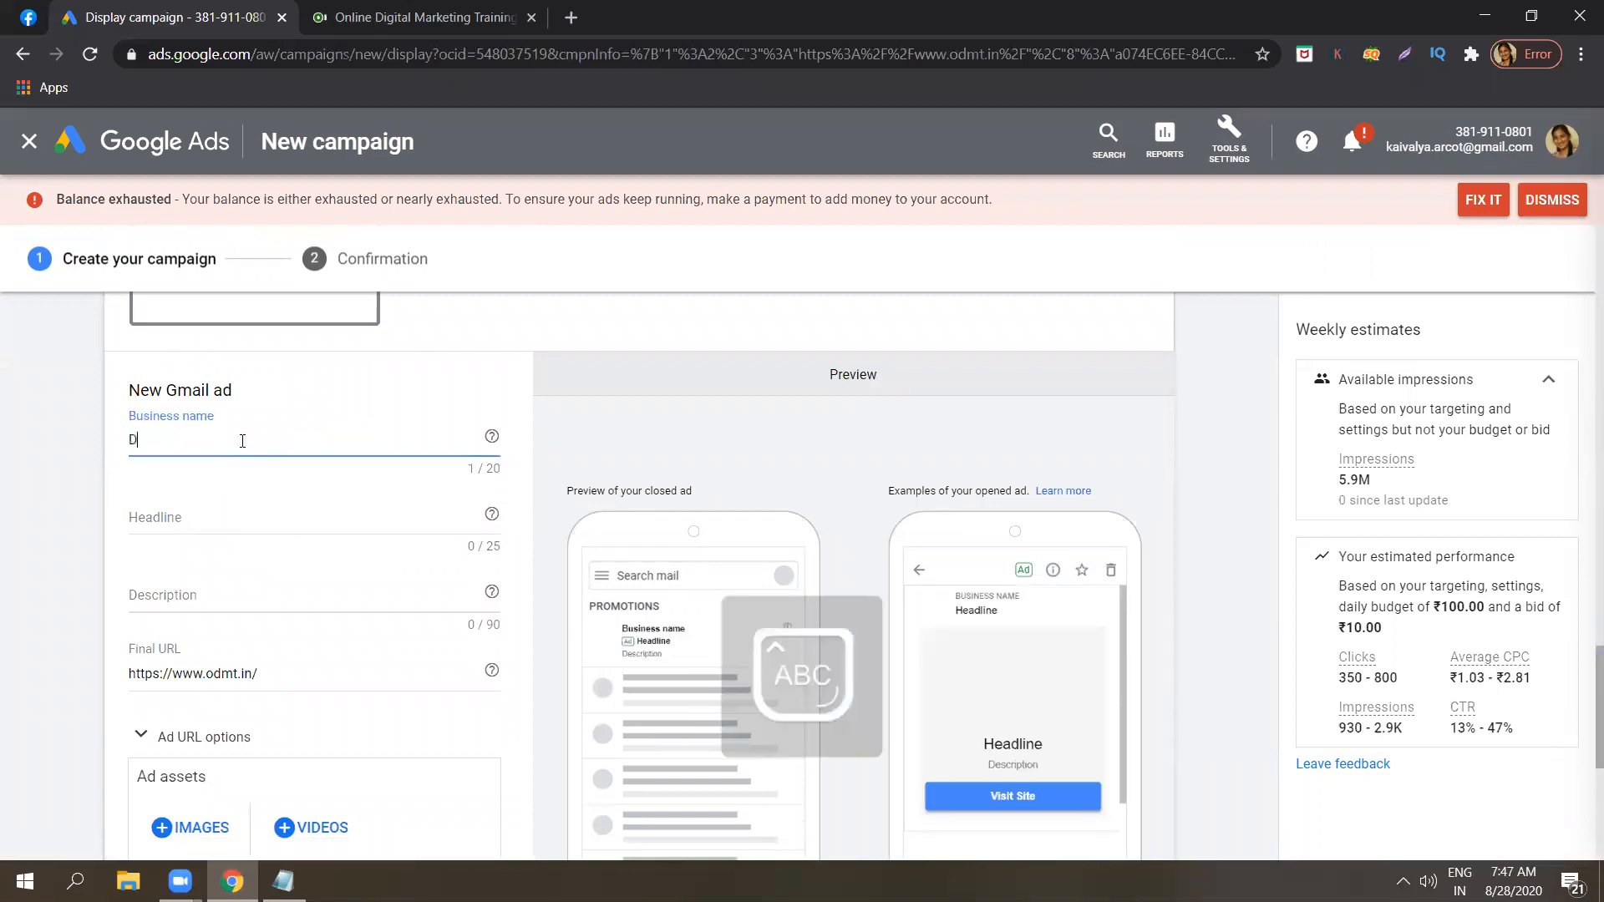
key("Caps_Lock")
type("igital ")
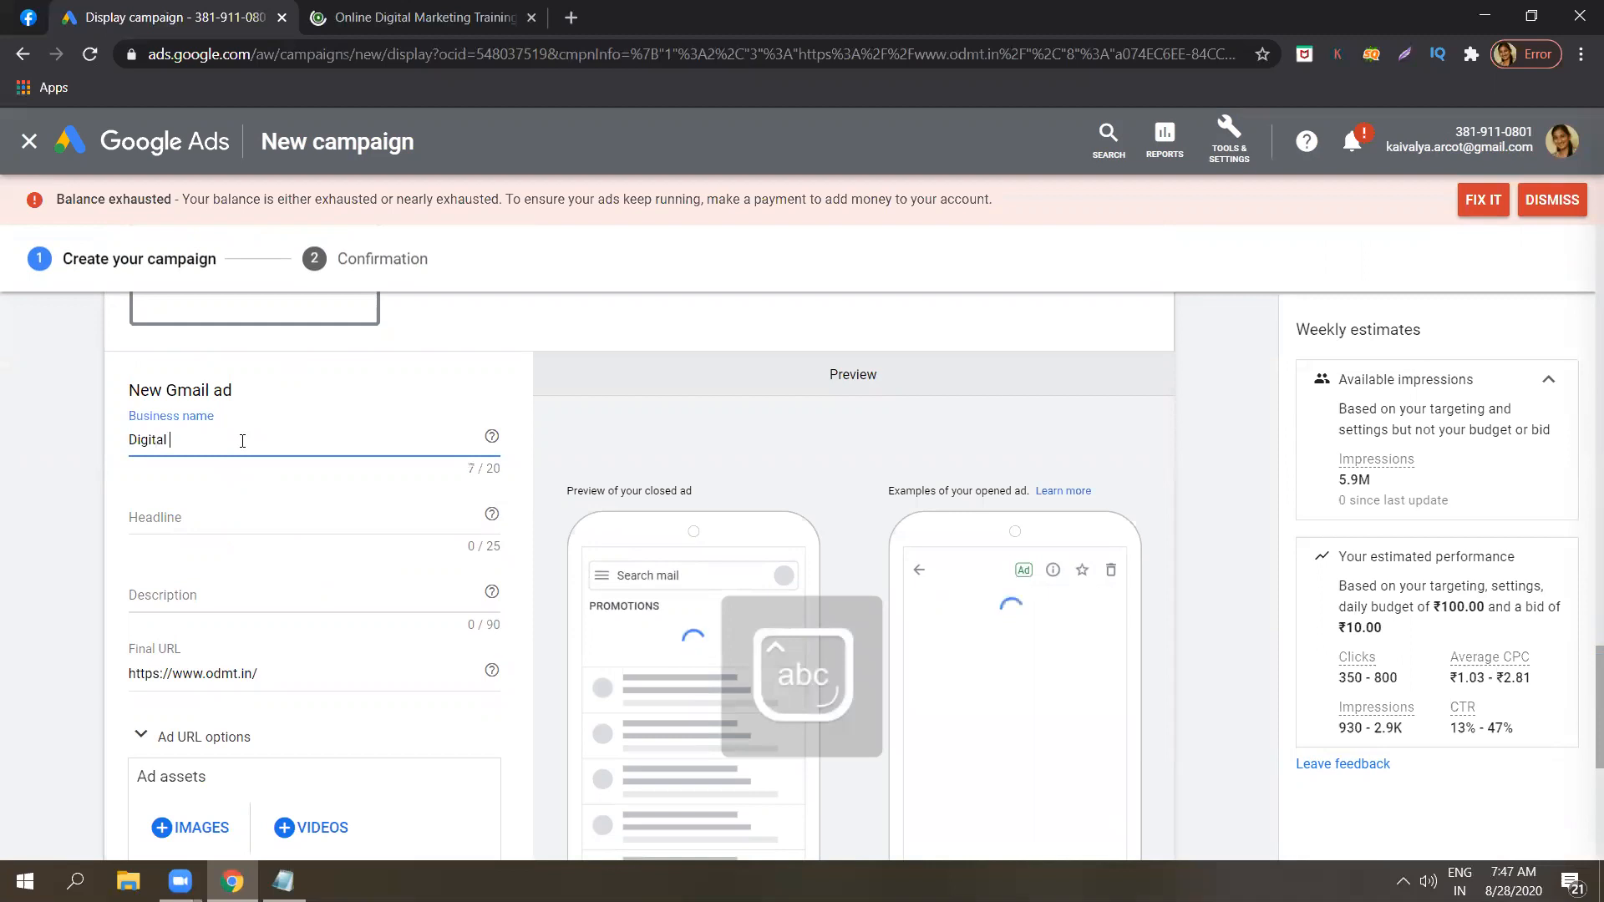
type("marketing")
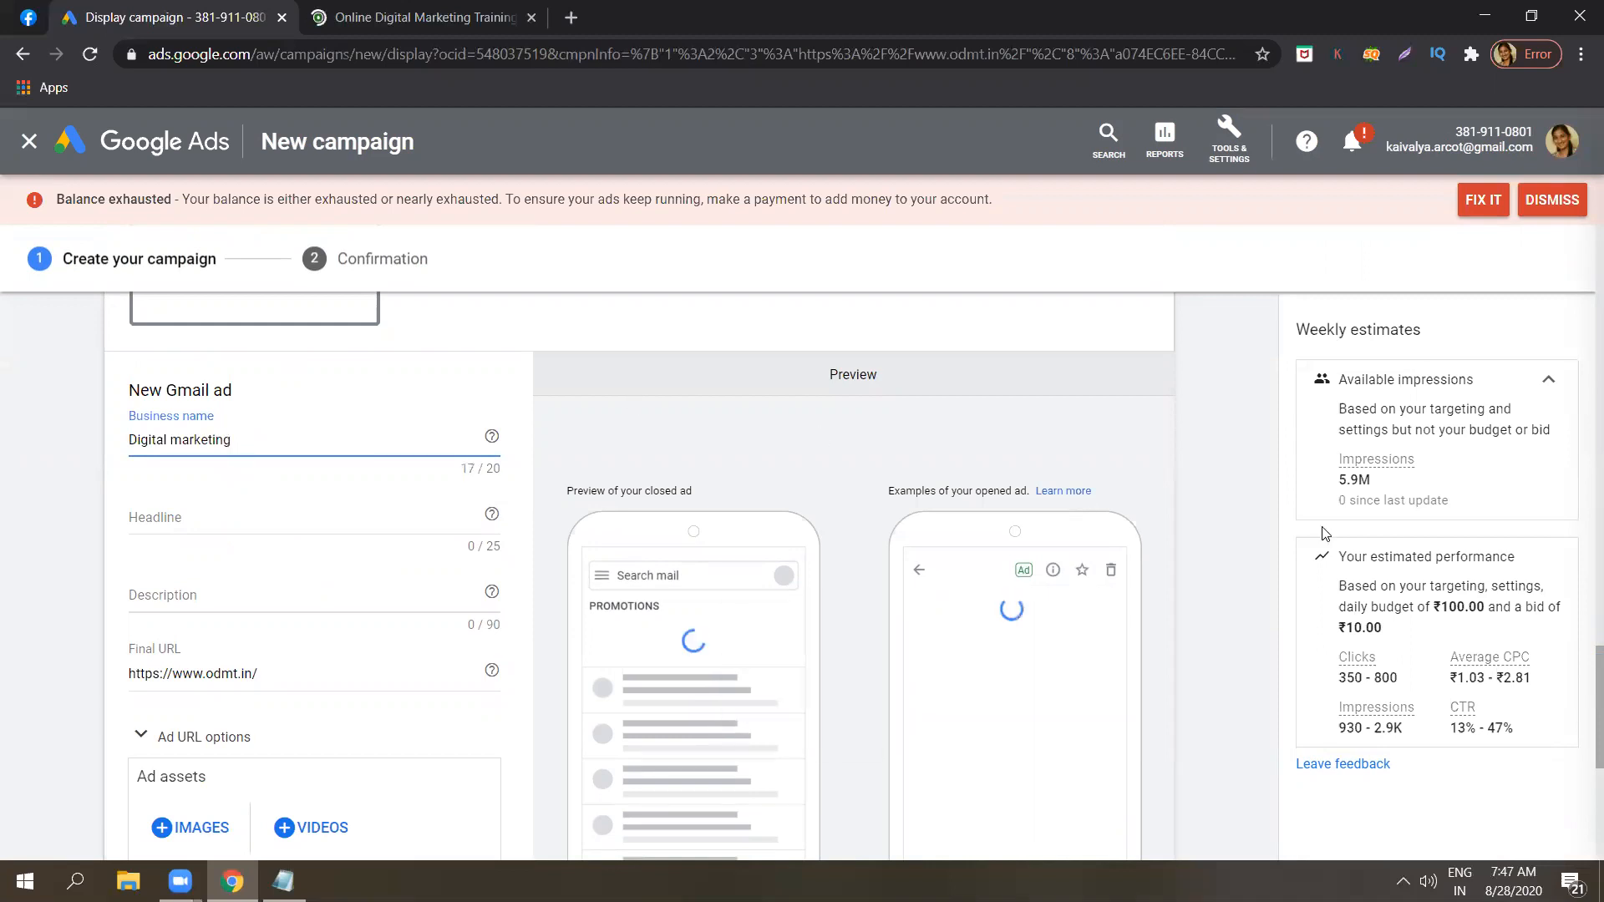
Set the Gmail ad's headline to "Book an appointment now".
scroll(1581, 684, "down", 2)
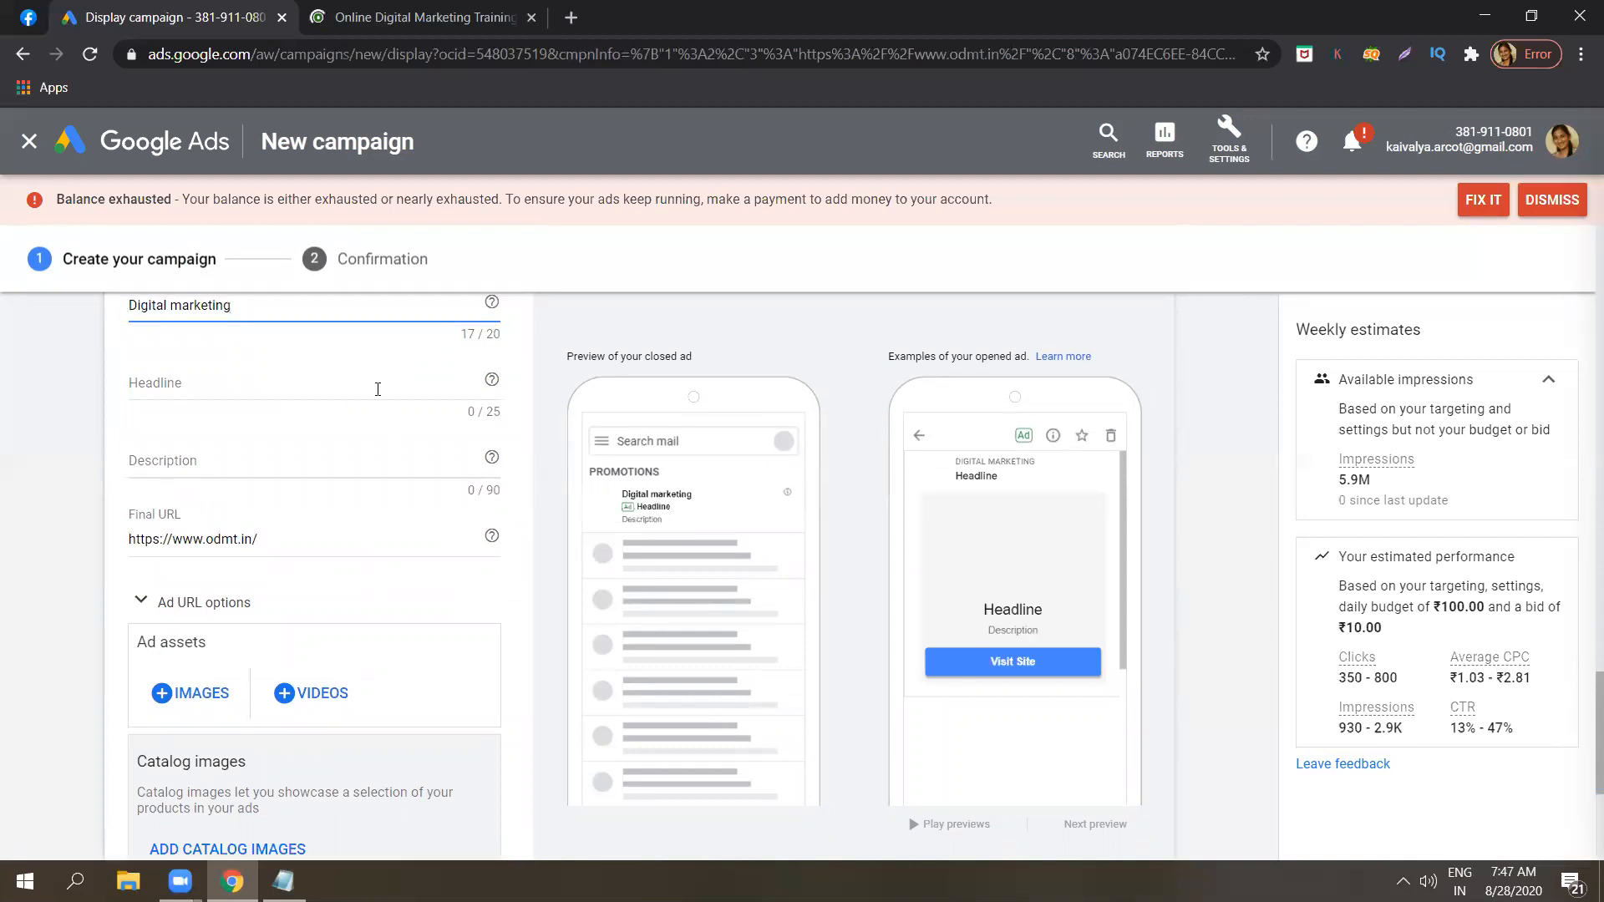
left_click(377, 389)
key("Caps_Lock")
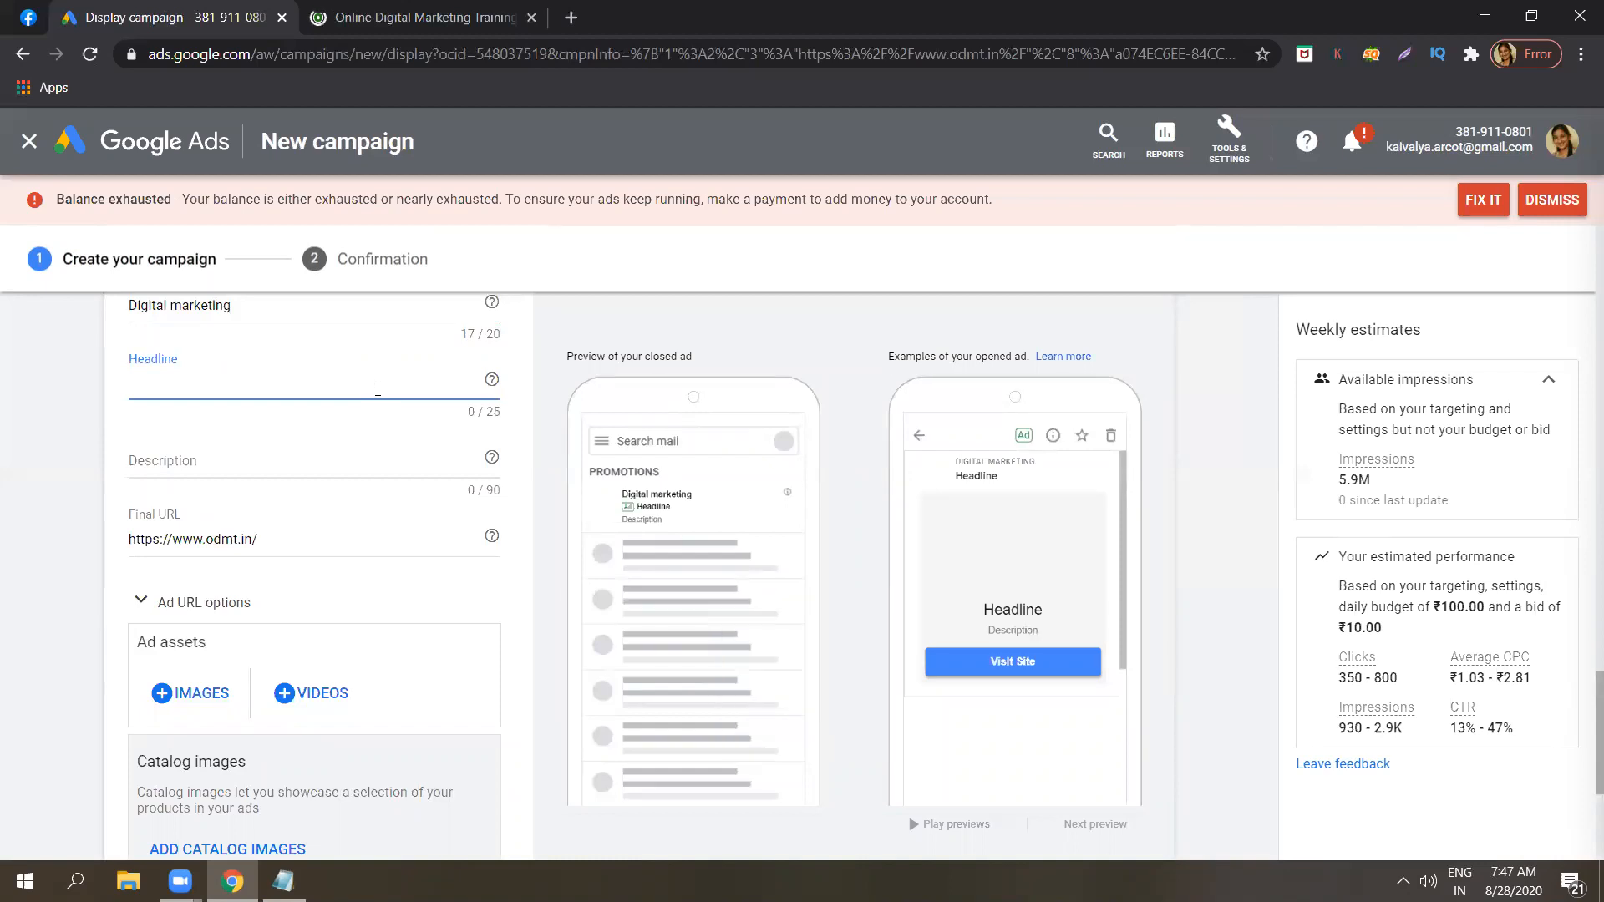
type("C")
key("BackSpace")
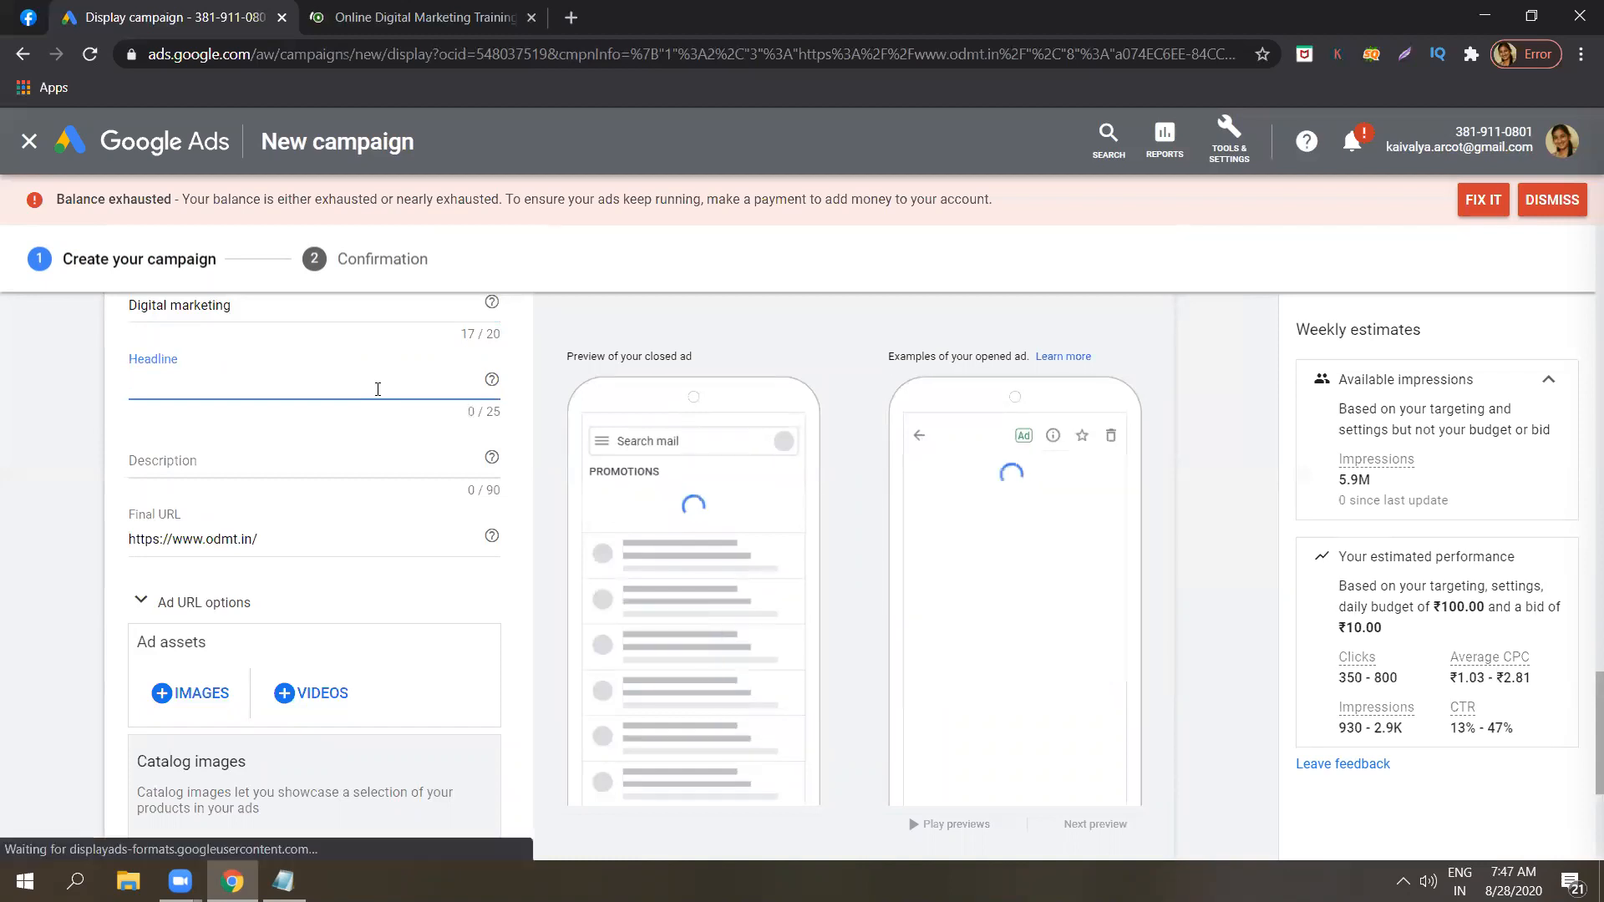
type("B")
key("Caps_Lock")
type("ook an ap")
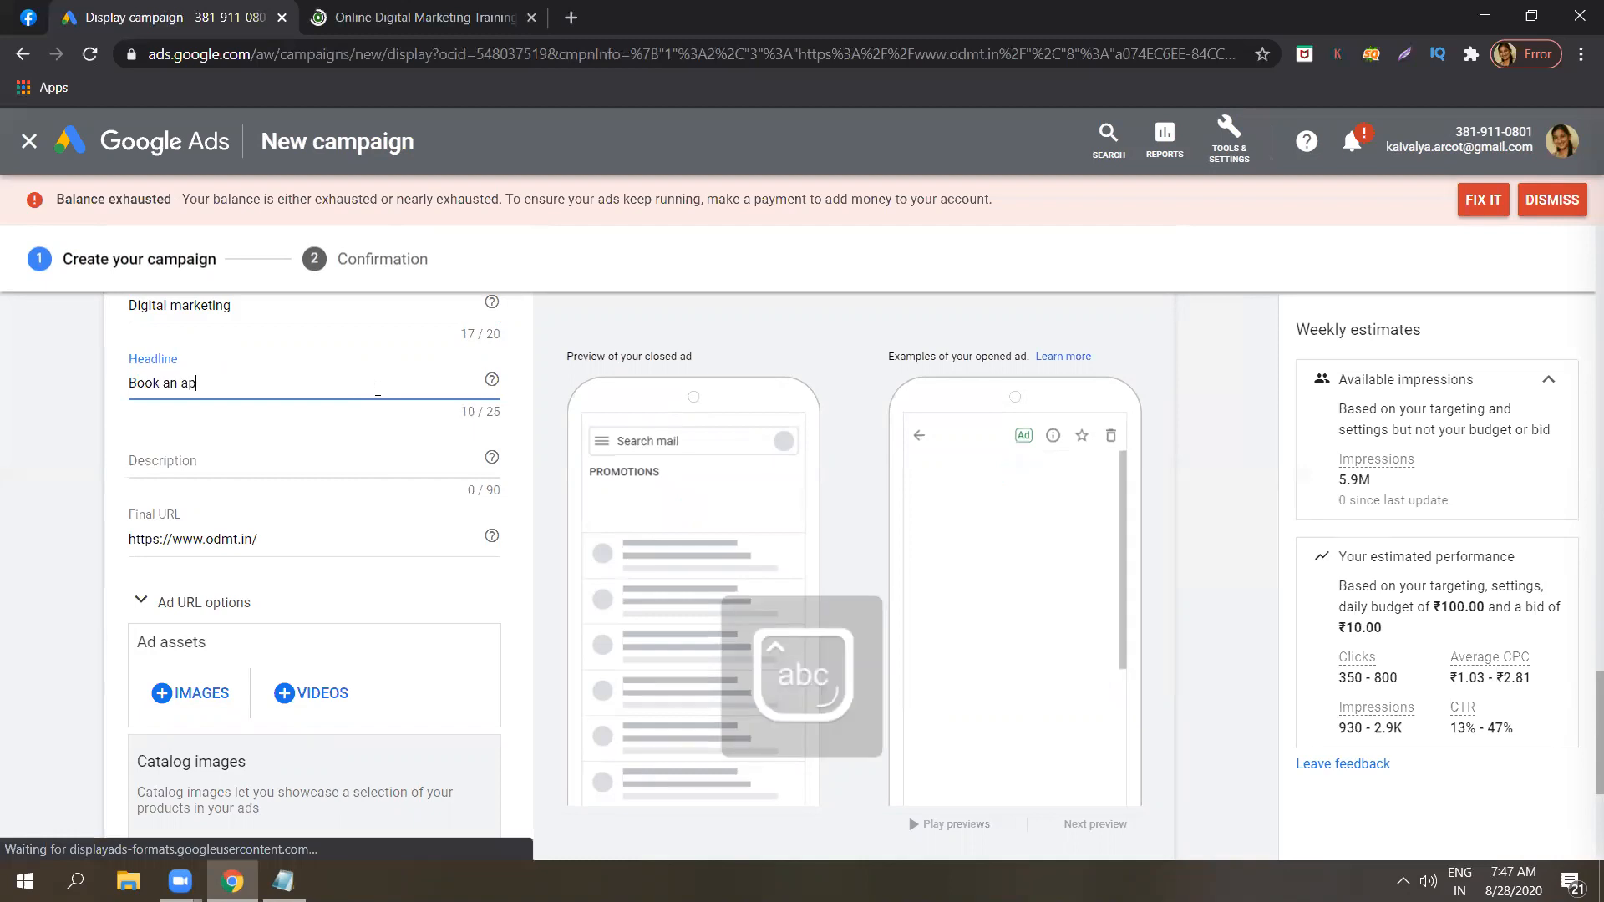
type("pointment now")
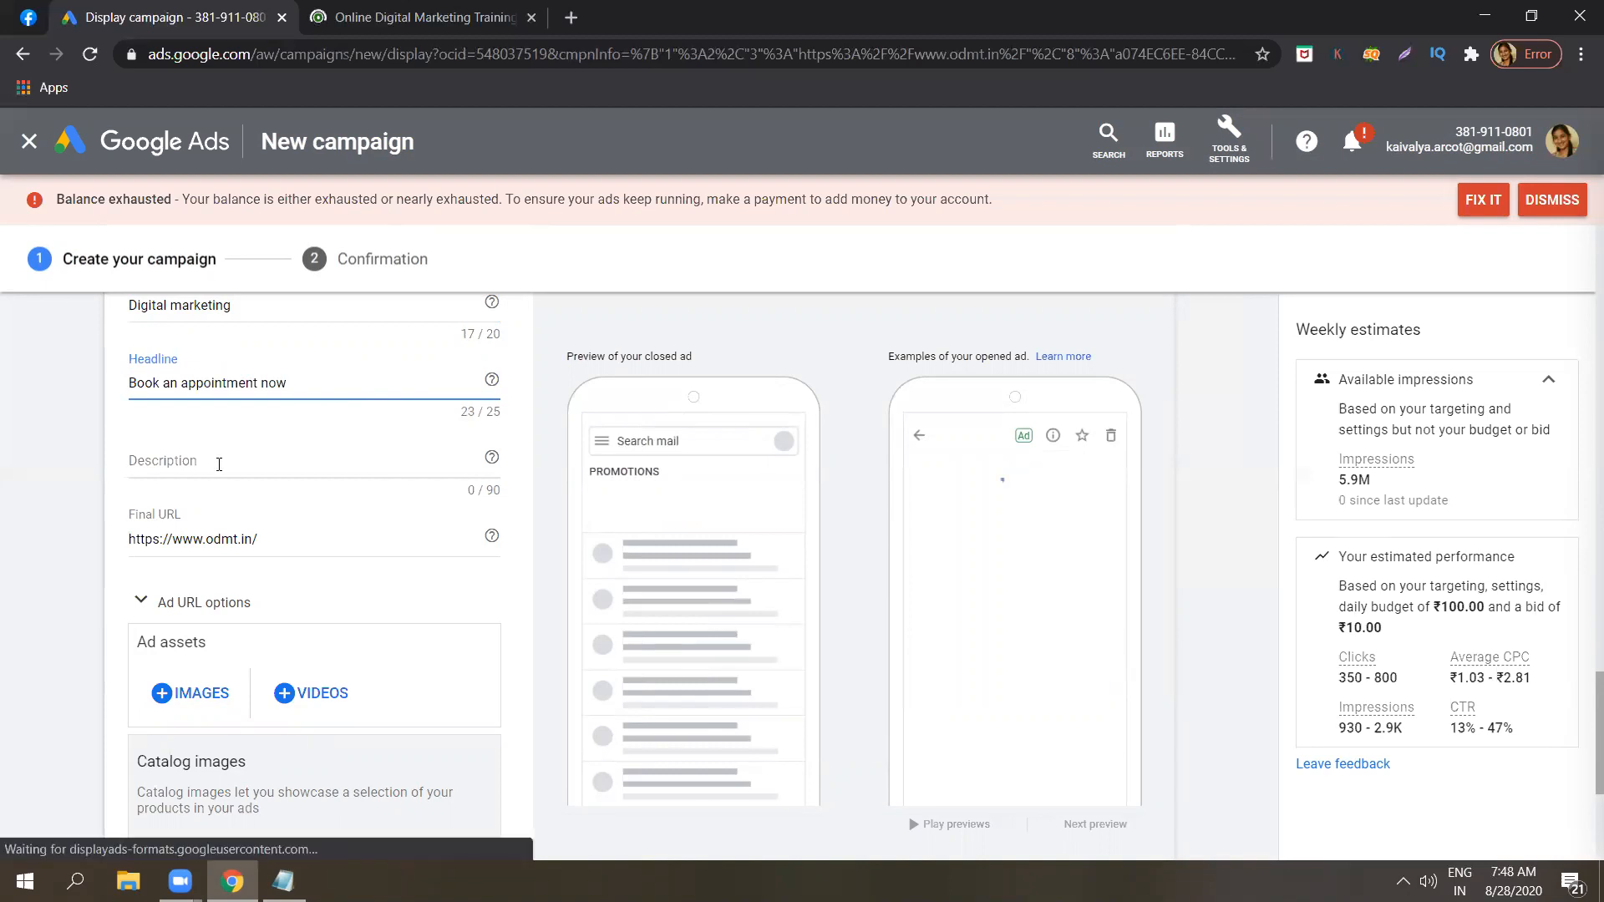
Fill in the Gmail ad's description with "All digital marketing courses at one go".
left_click(219, 464)
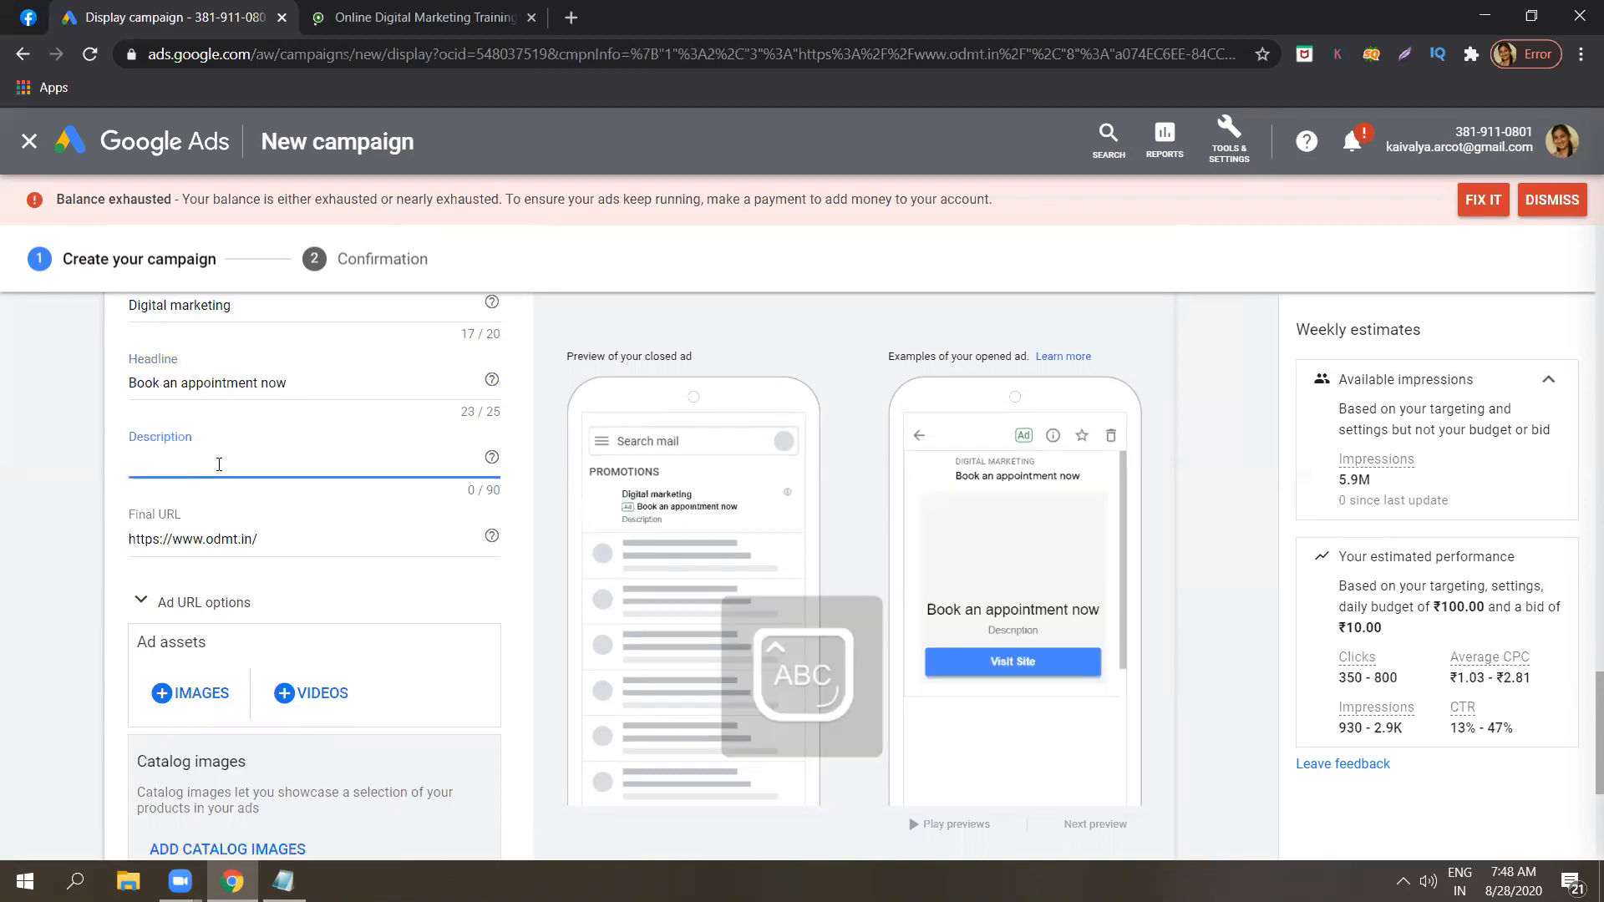
key("Caps_Lock")
type("All digital marketing")
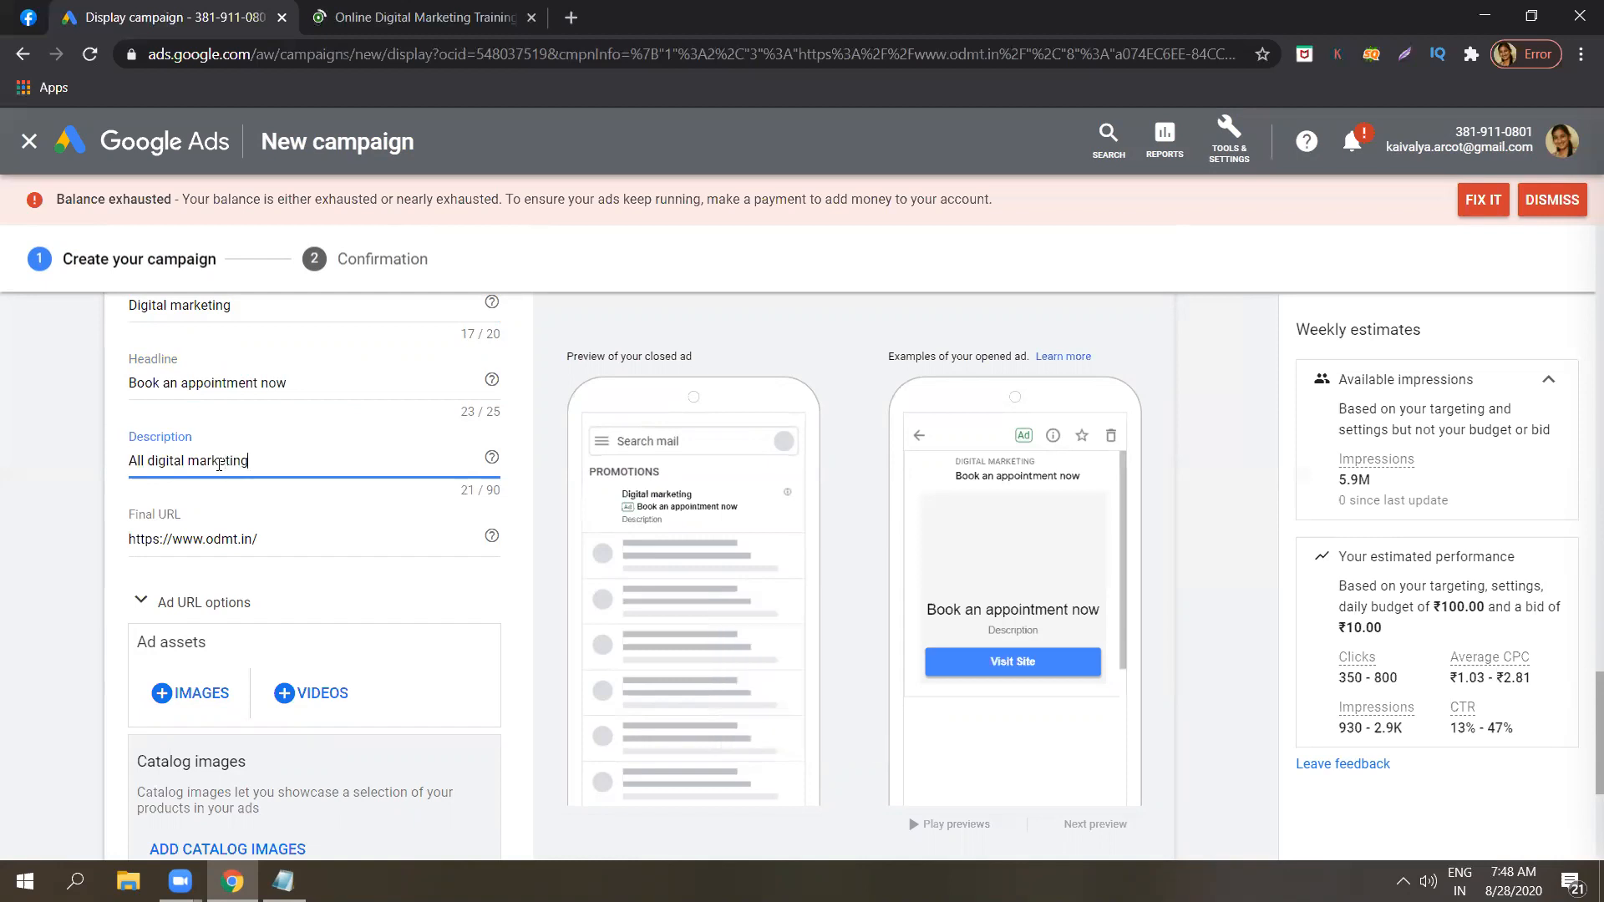
type(" courses at one go")
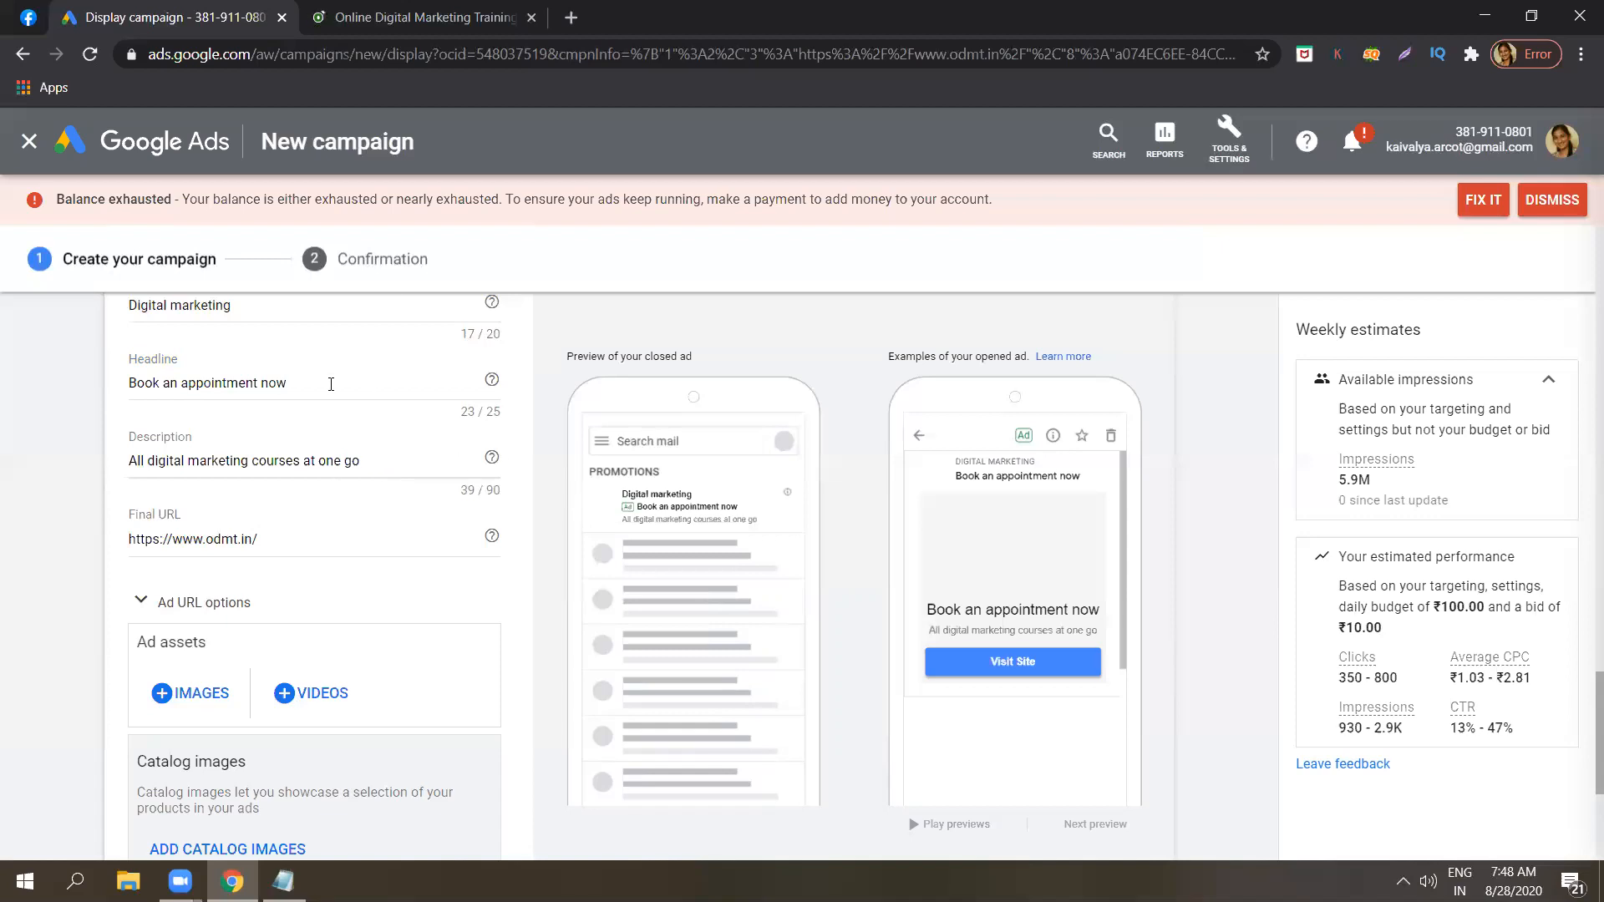
Review the Gmail ad's entered text, final URL, image and video assets, and the catalog images description.
left_click(330, 384)
left_click(30, 472)
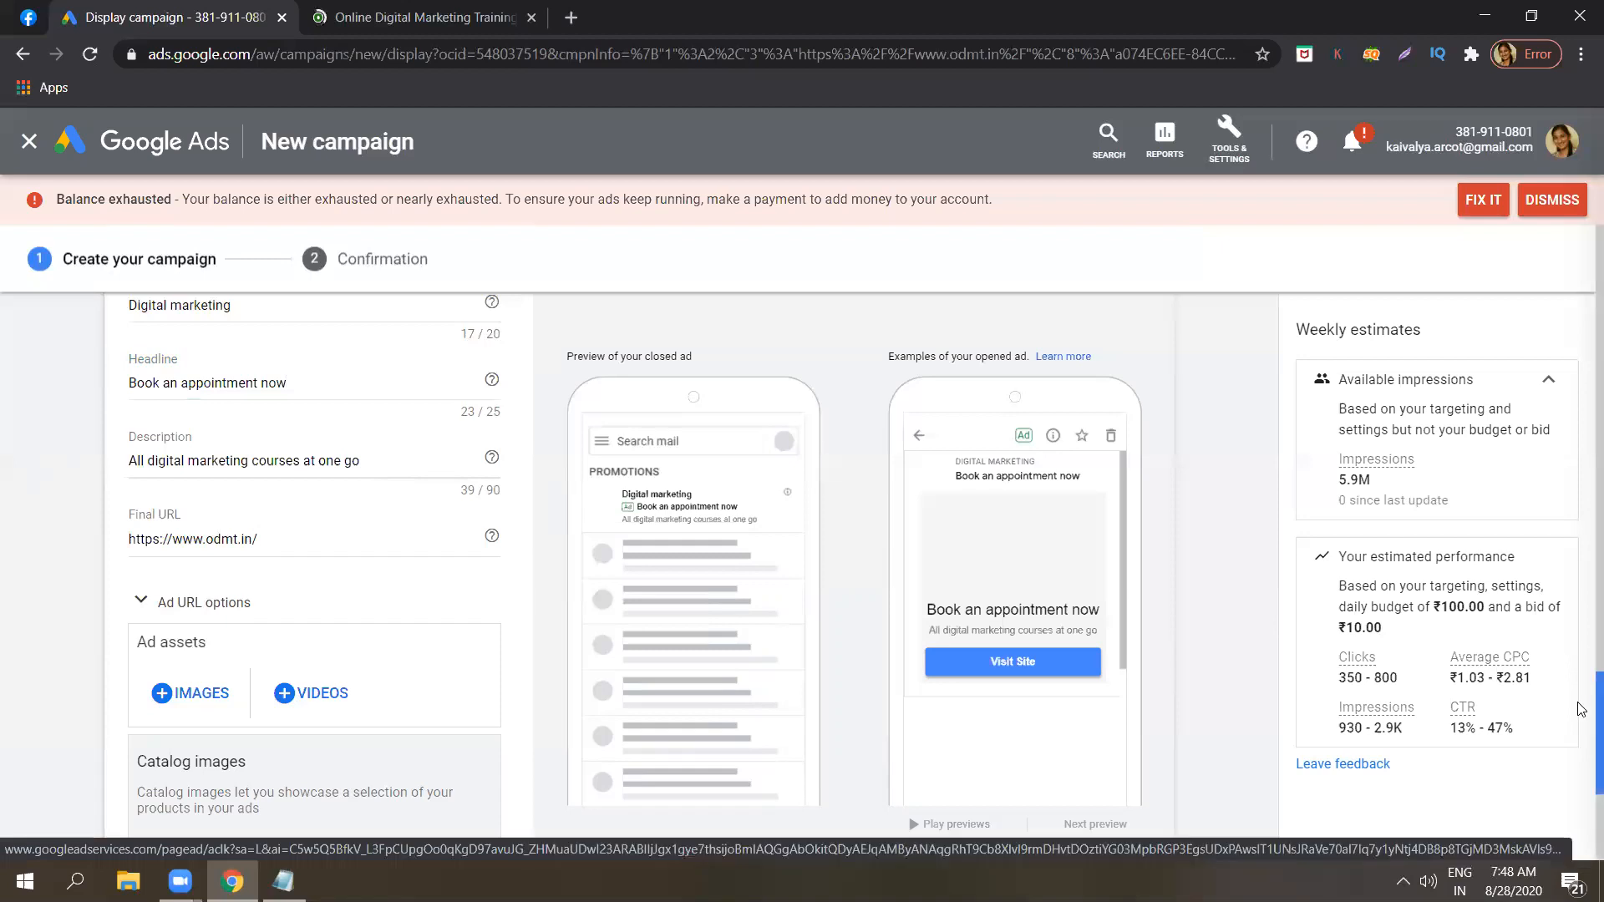
scroll(1581, 708, "down", 2)
scroll(1581, 704, "up", 1)
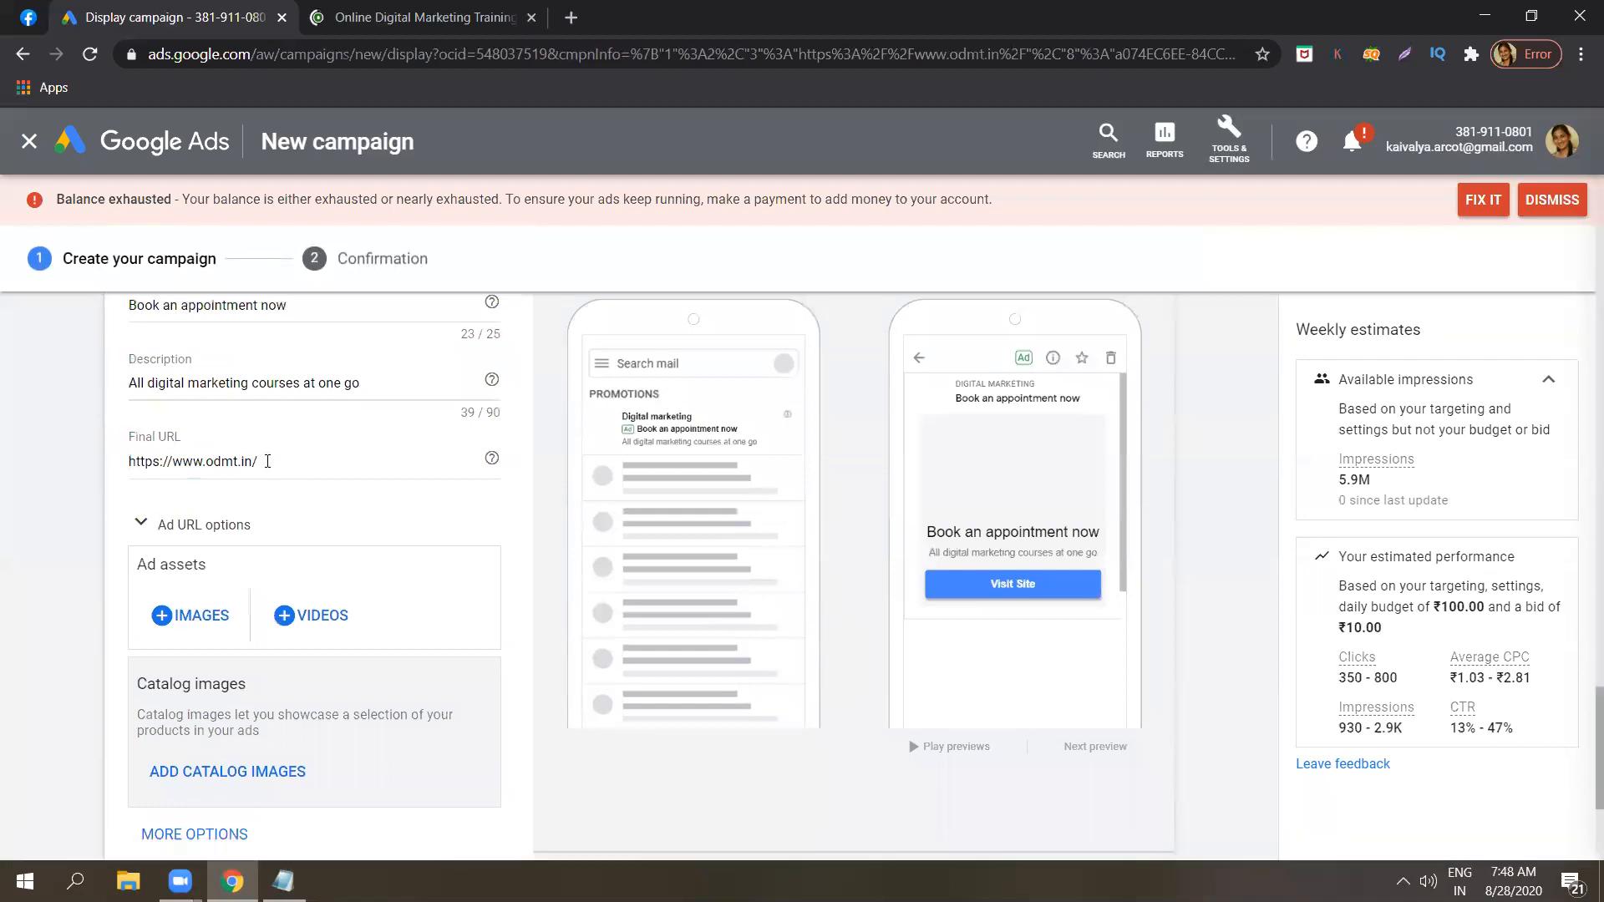
left_click(216, 618)
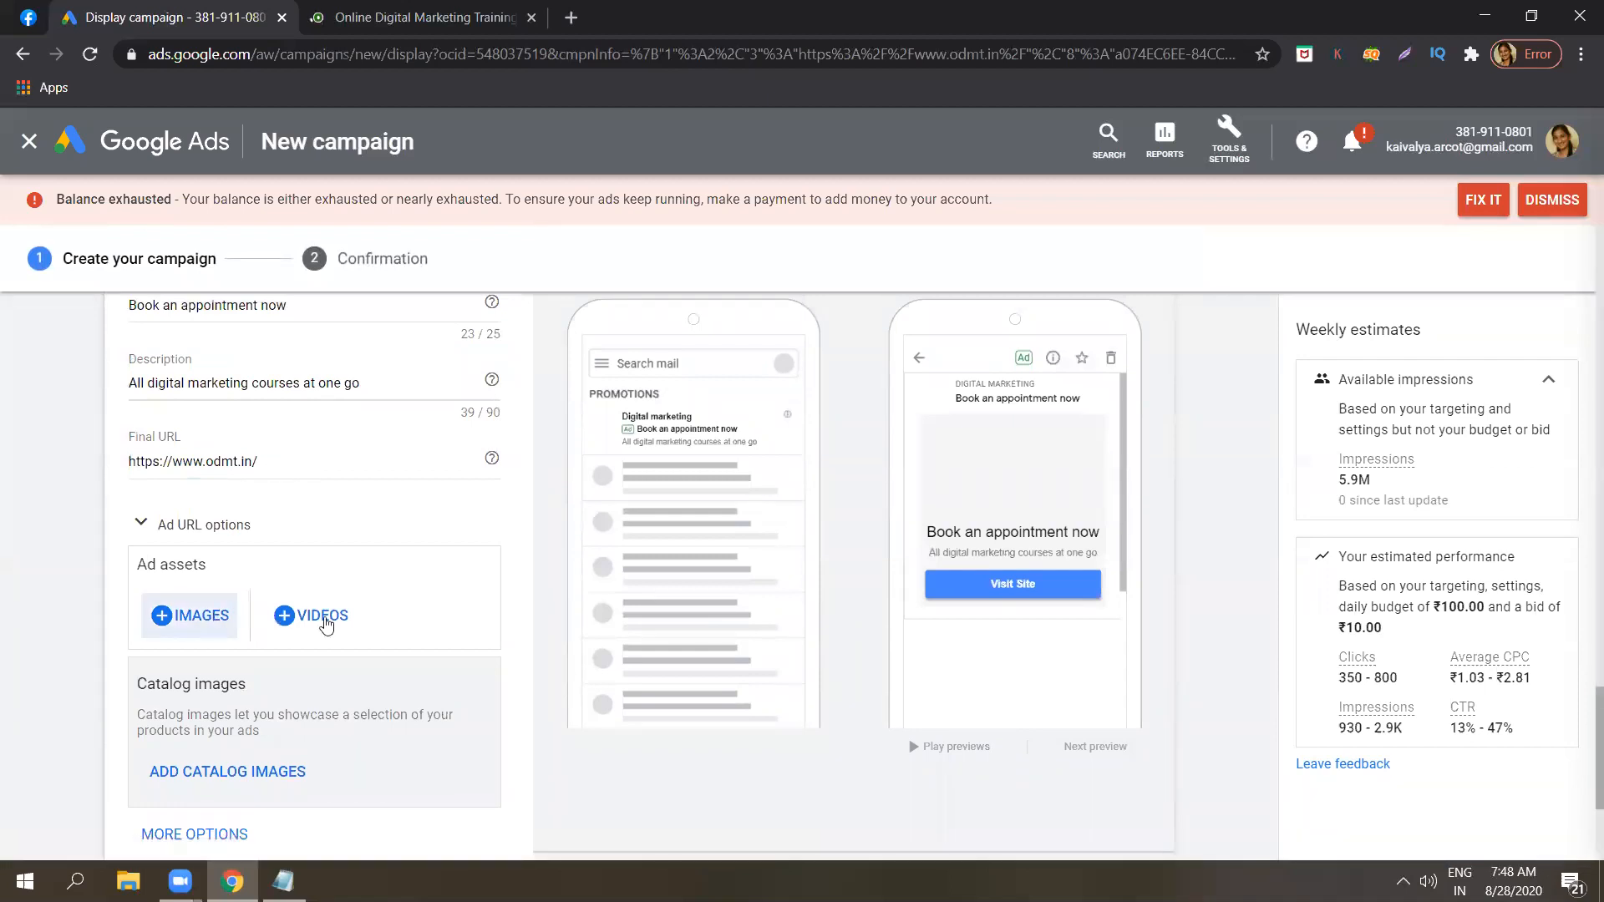
left_click(302, 624)
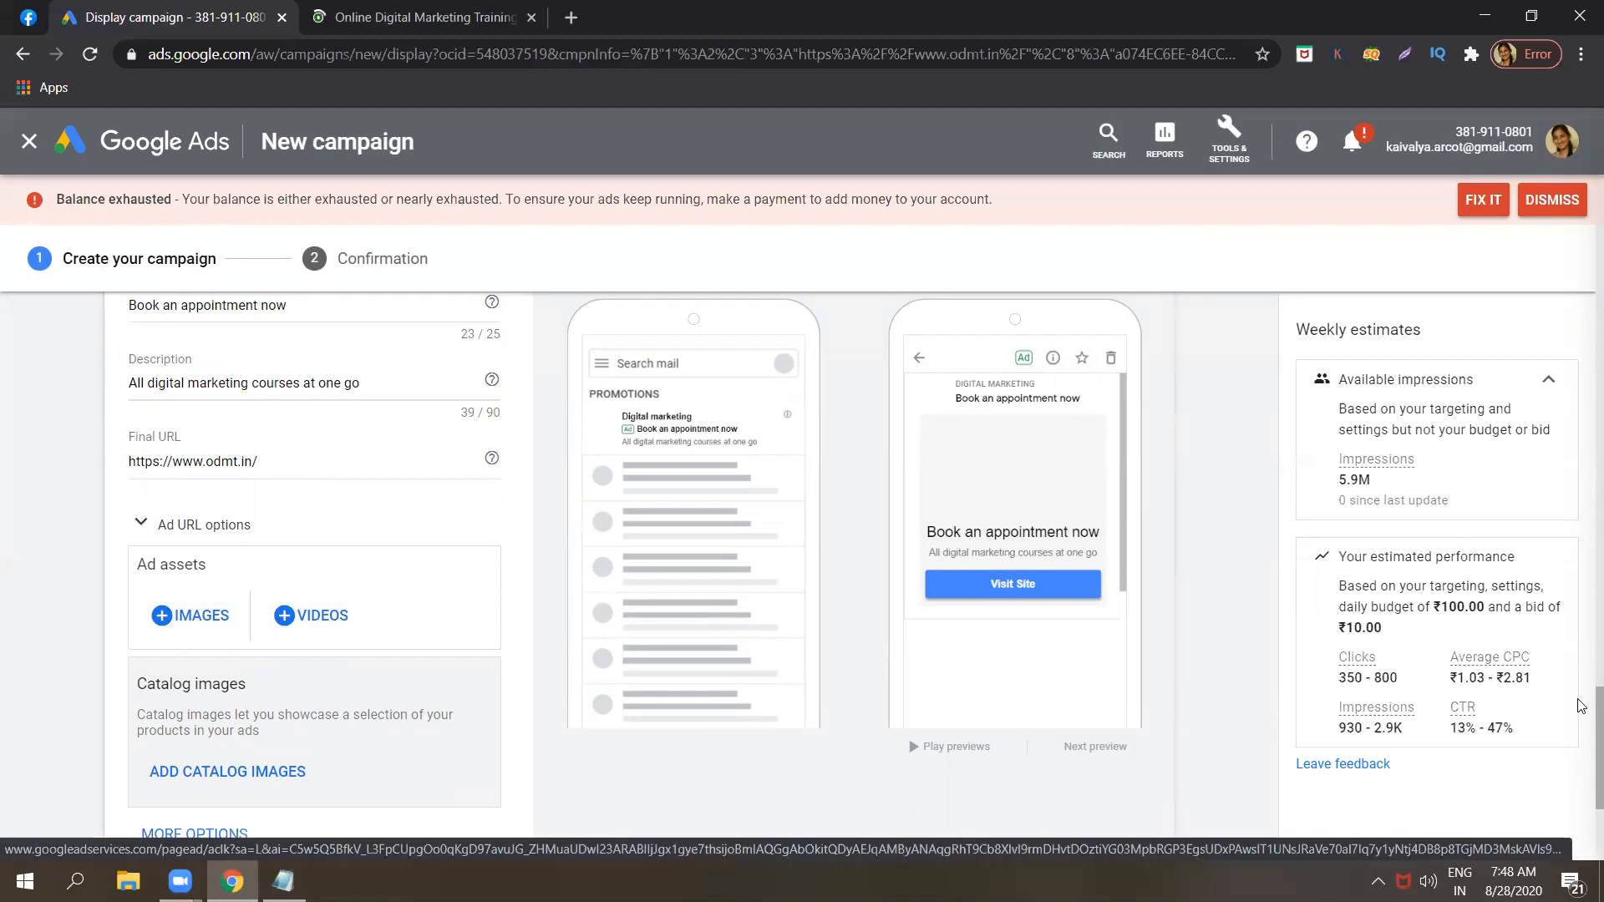
scroll(1581, 741, "down", 3)
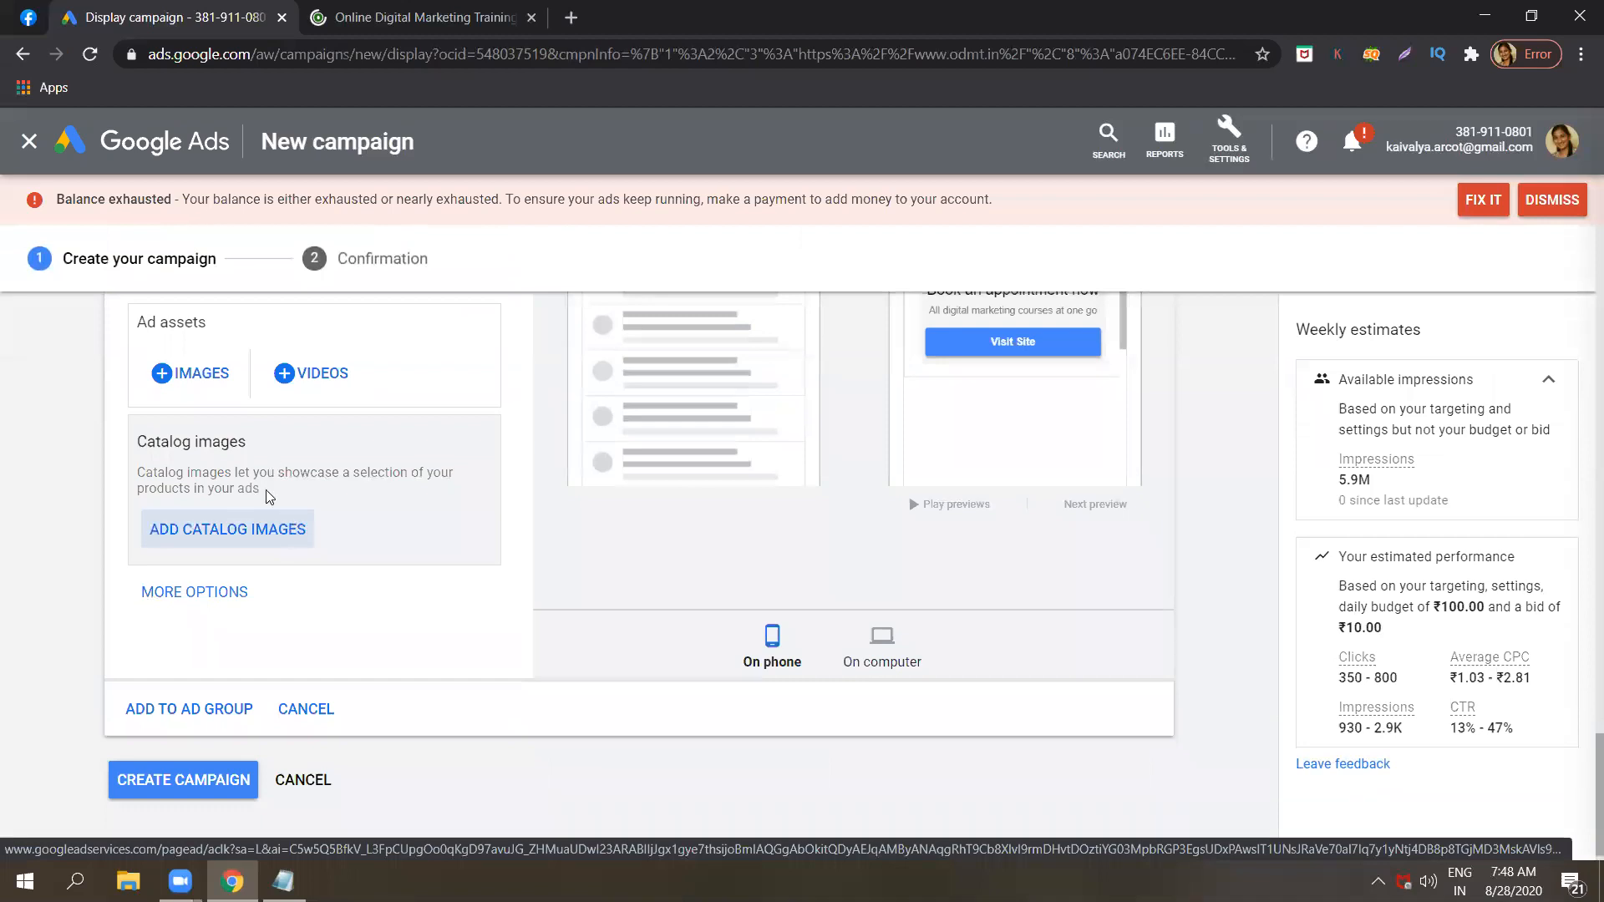
triple_click(292, 472)
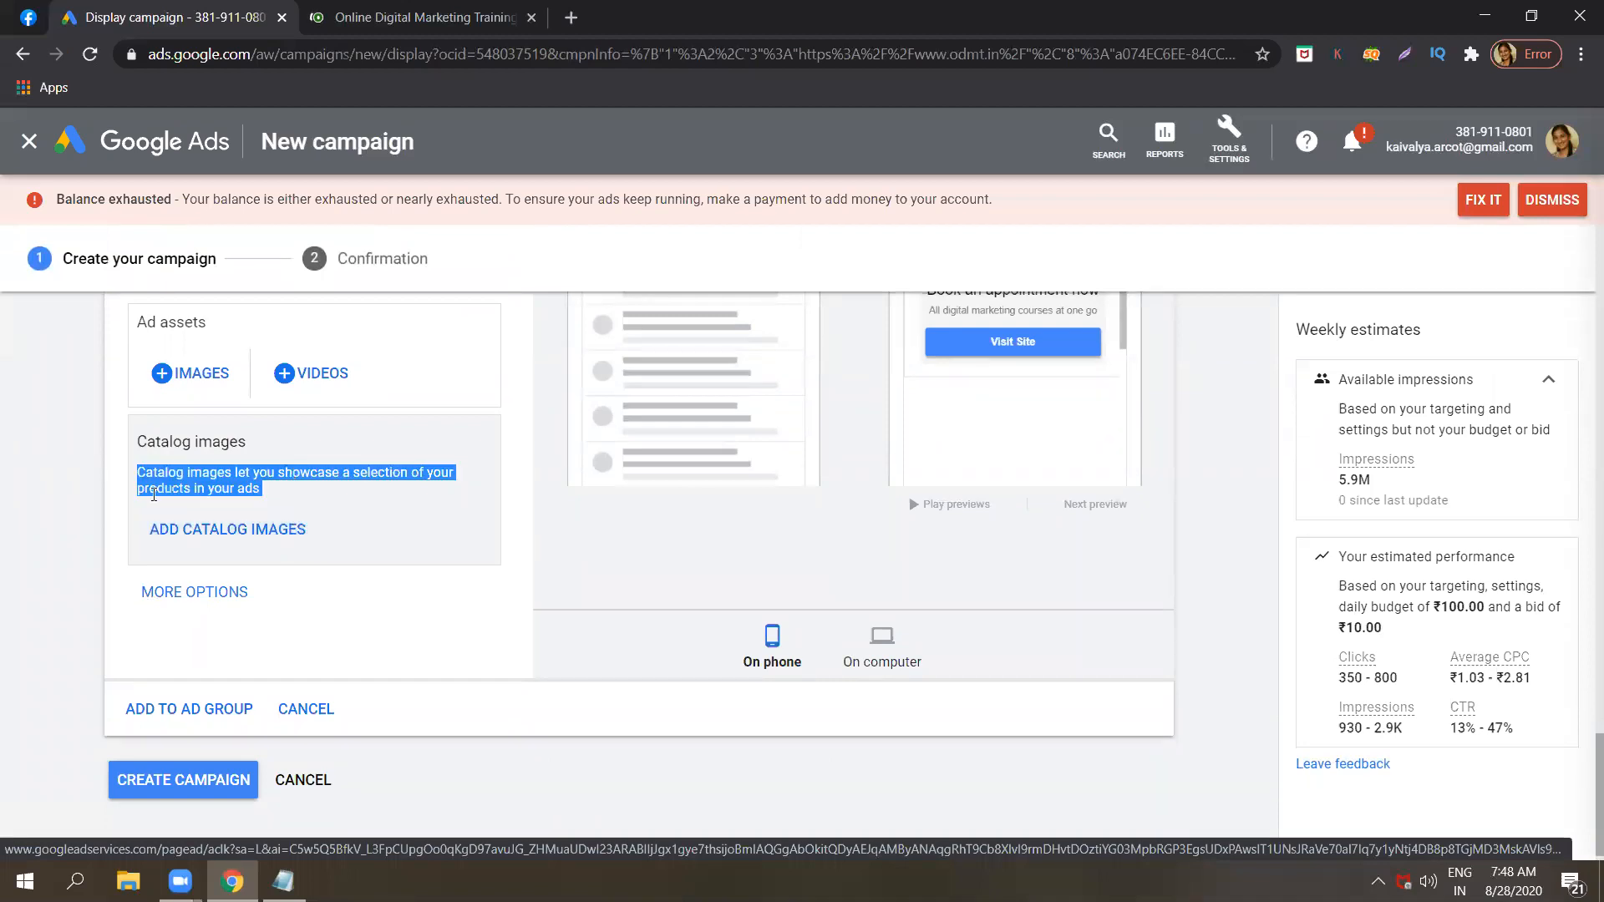
left_click(148, 498)
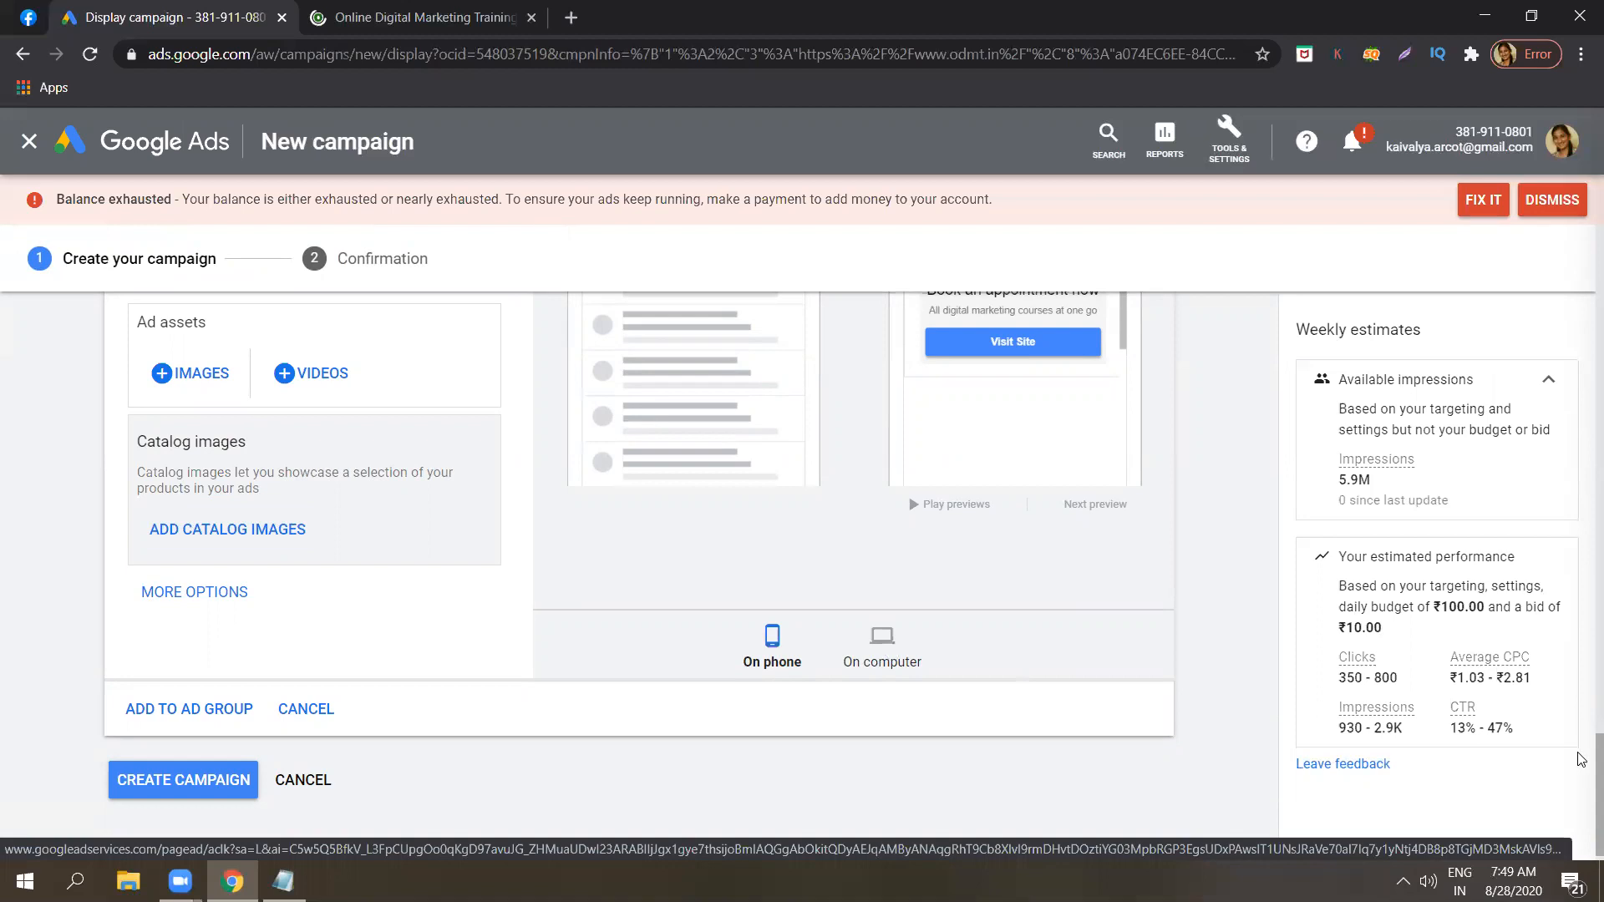
Examine the Gmail ad's closed and opened previews on computer, and return to the phone preview.
left_click_drag(1596, 750, 1578, 716)
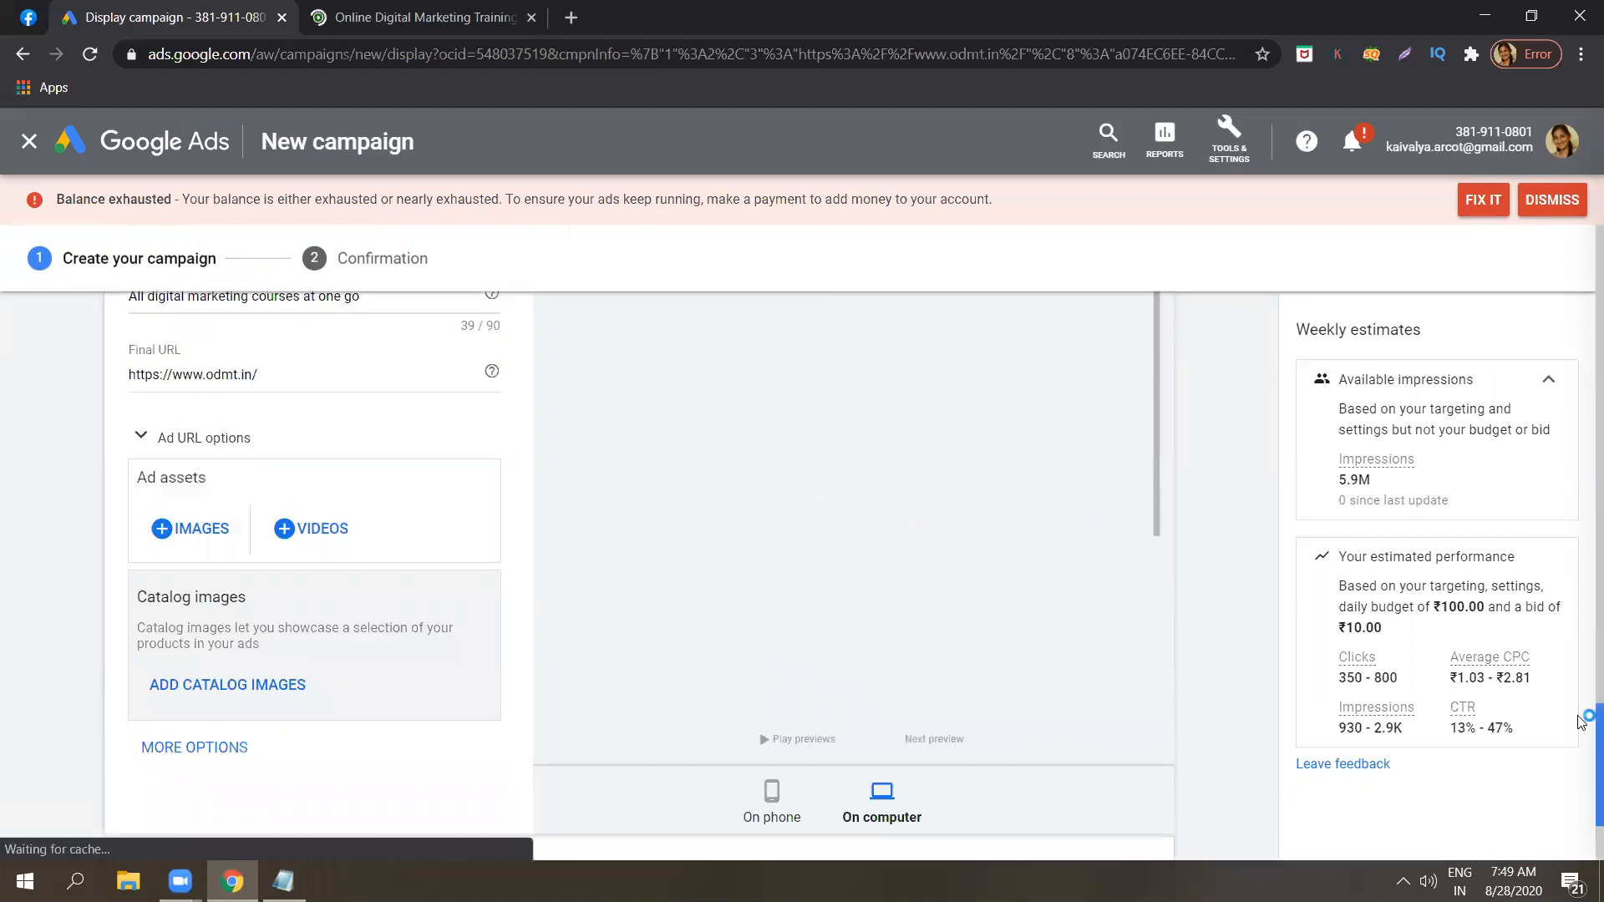
scroll(1581, 694, "up", 2)
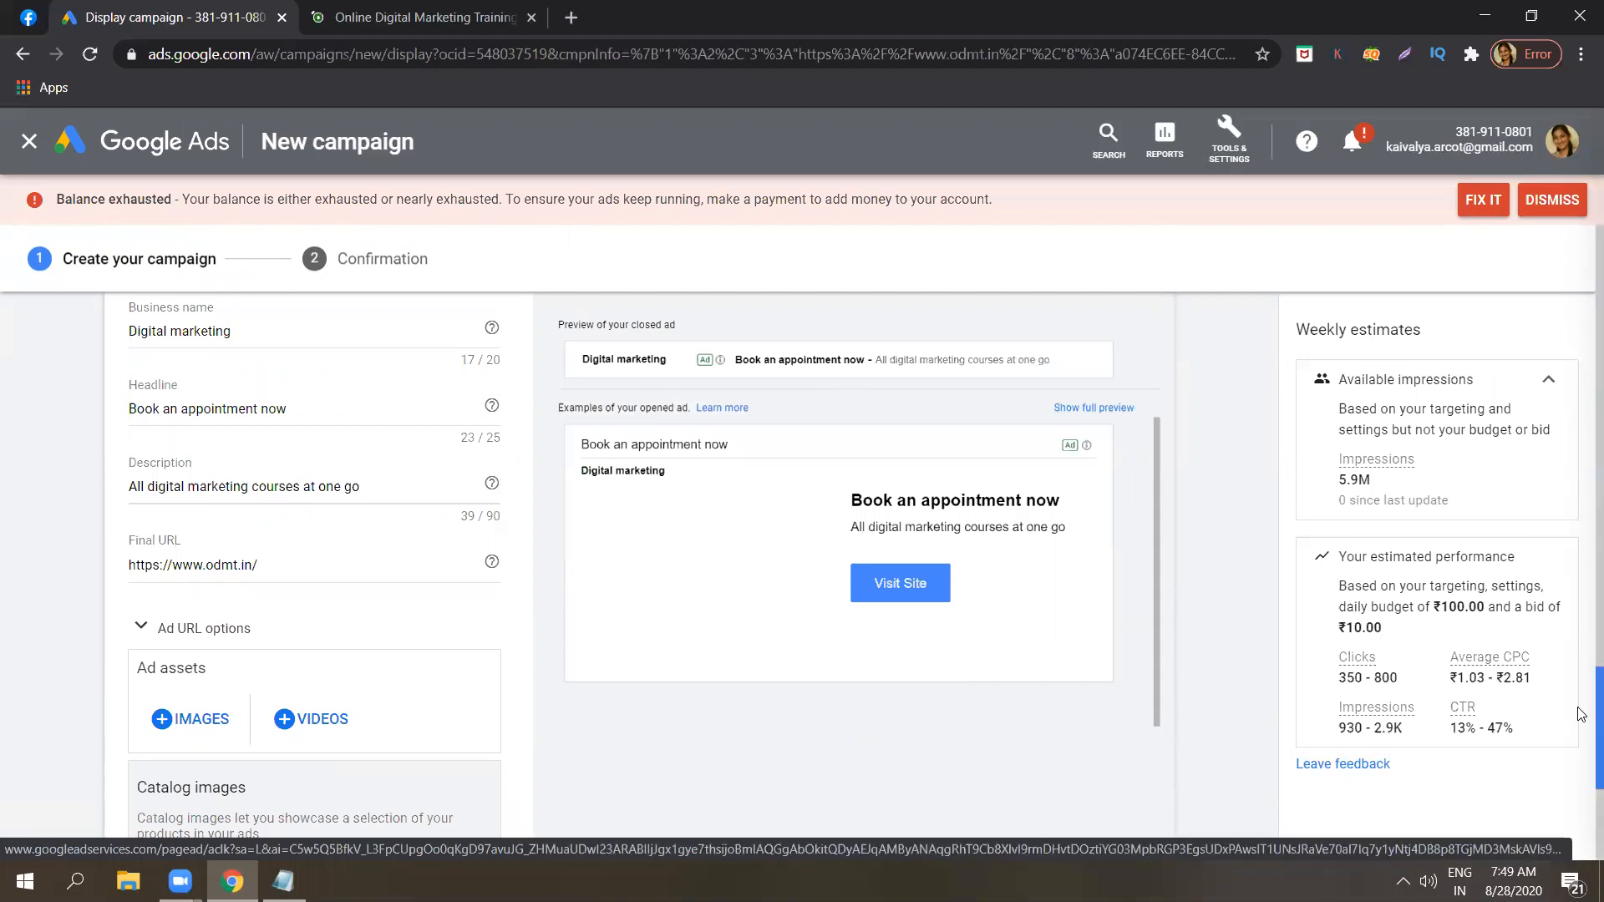
scroll(1581, 678, "up", 2)
left_click_drag(1581, 681, 1578, 686)
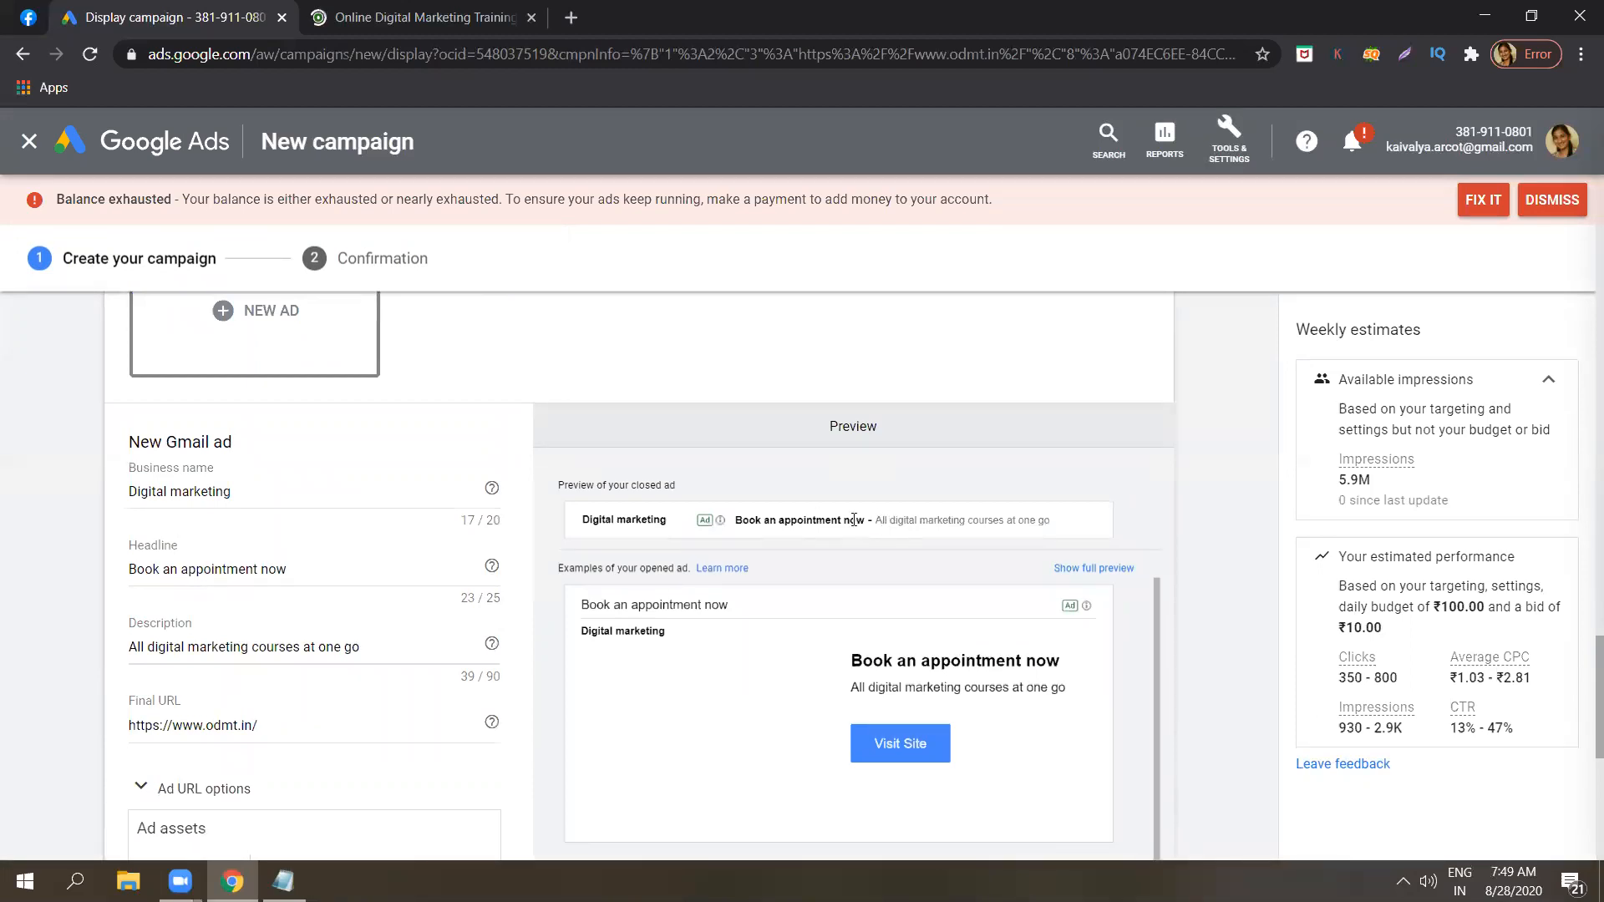
left_click_drag(1581, 685, 1581, 720)
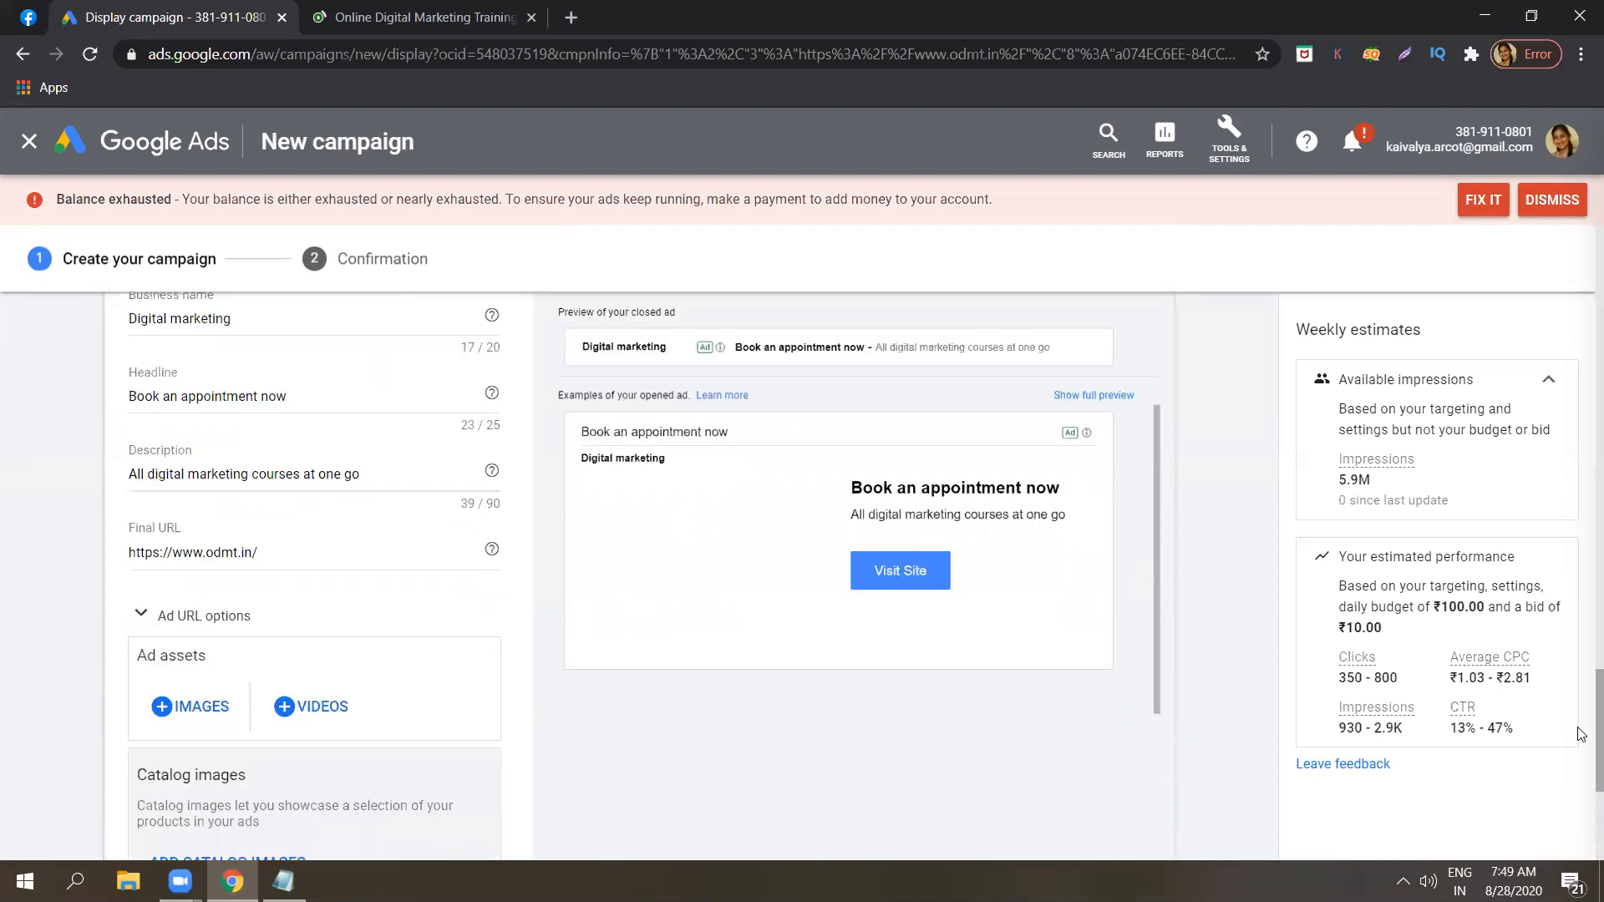
scroll(1582, 758, "down", 5)
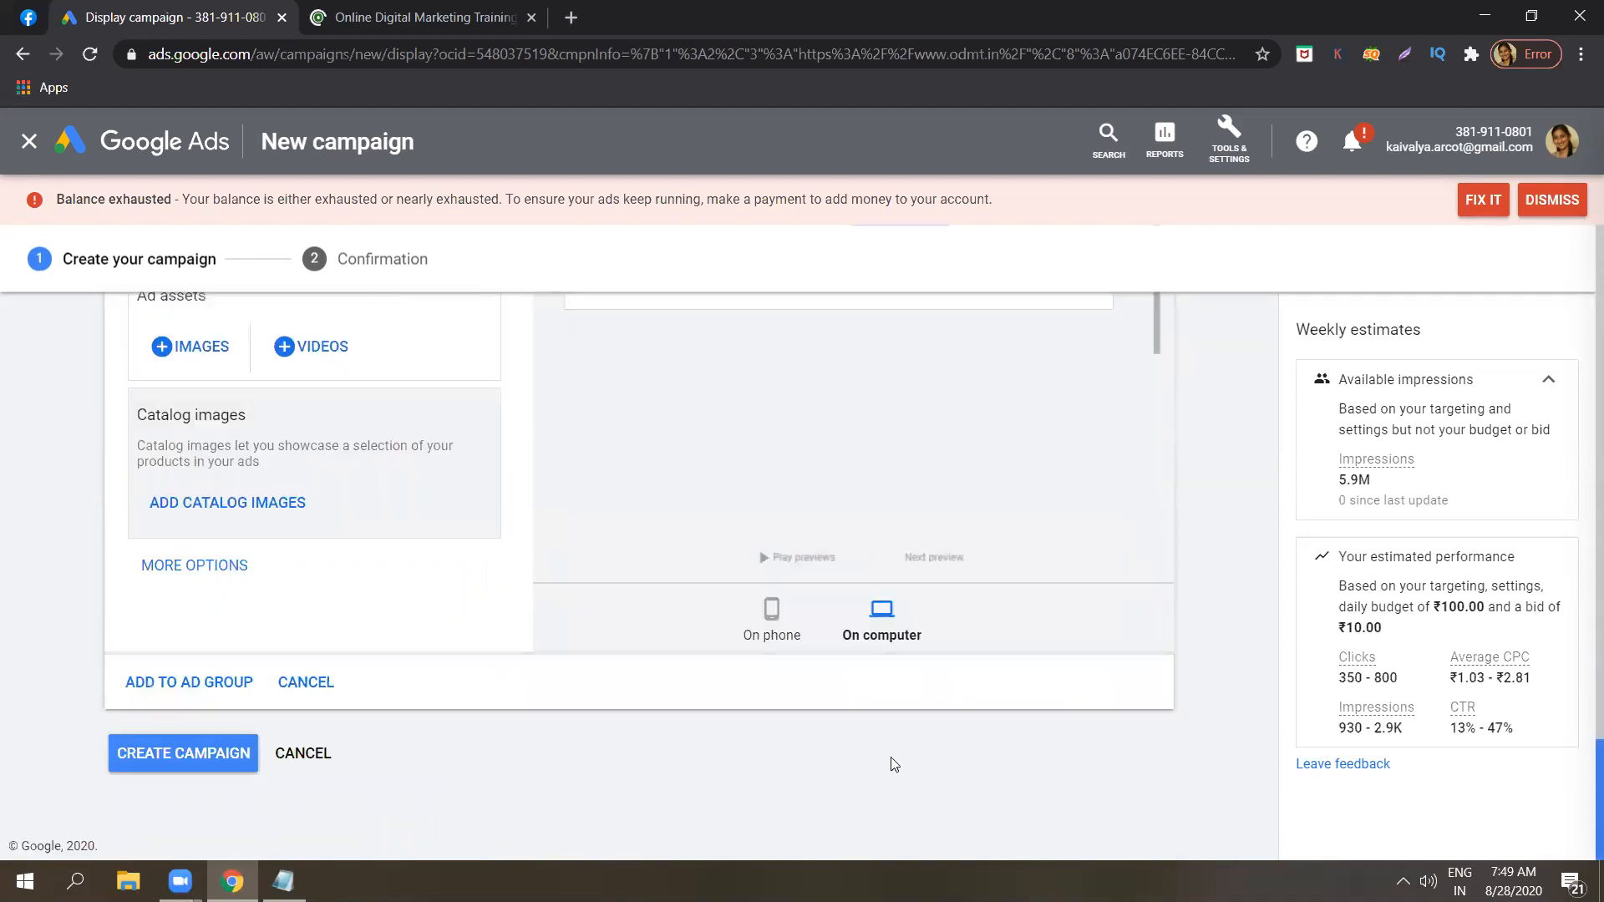
left_click(789, 598)
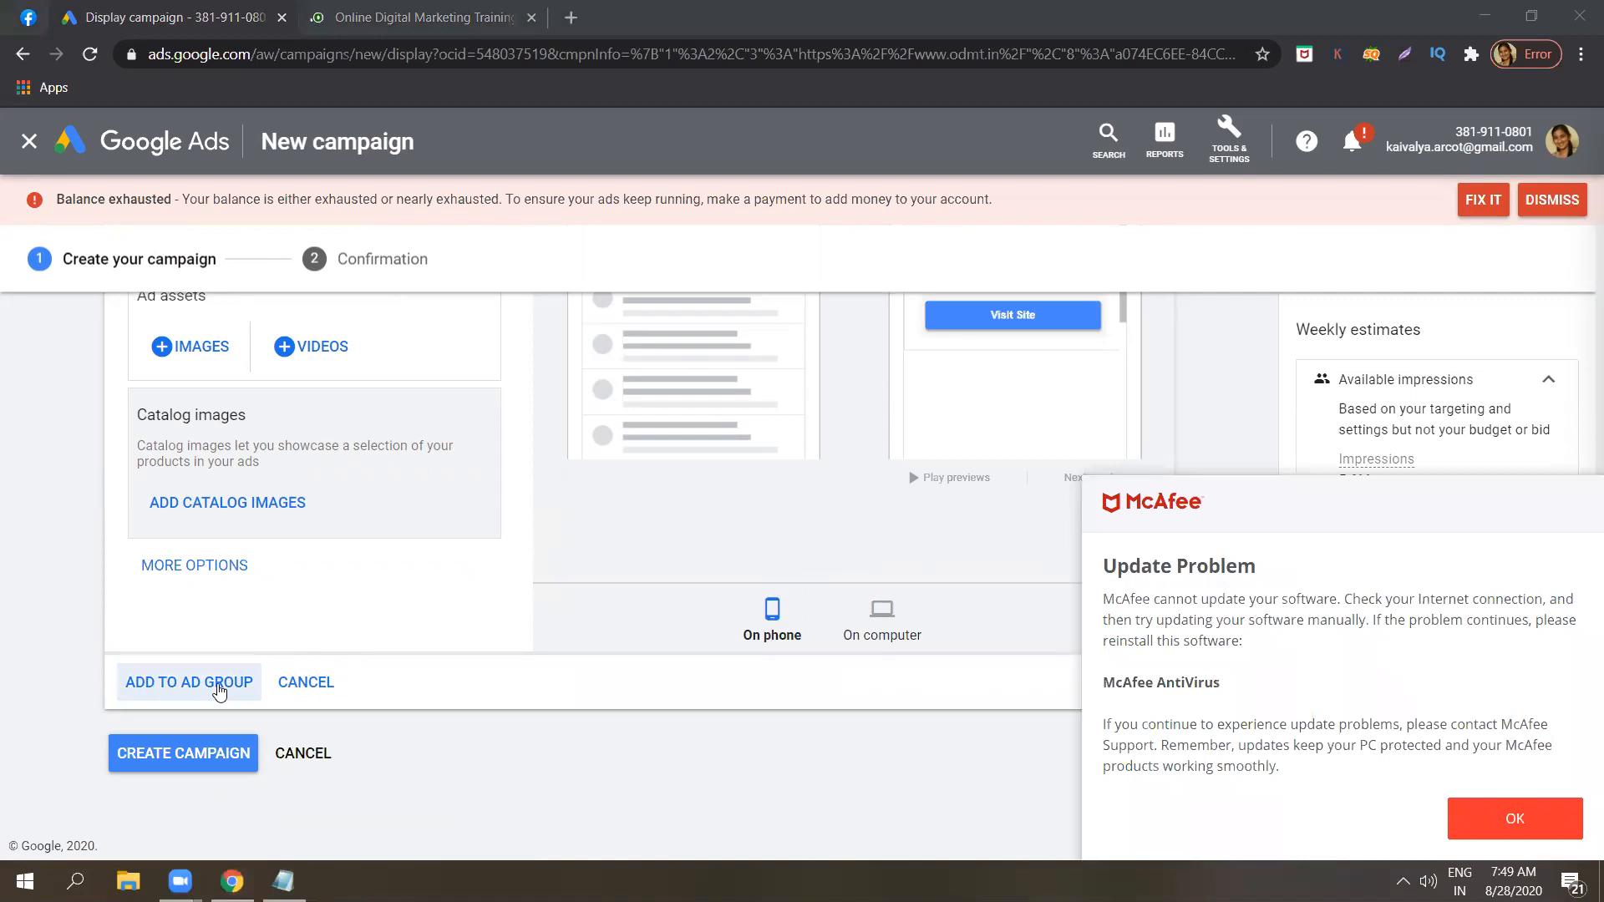
left_click(219, 690)
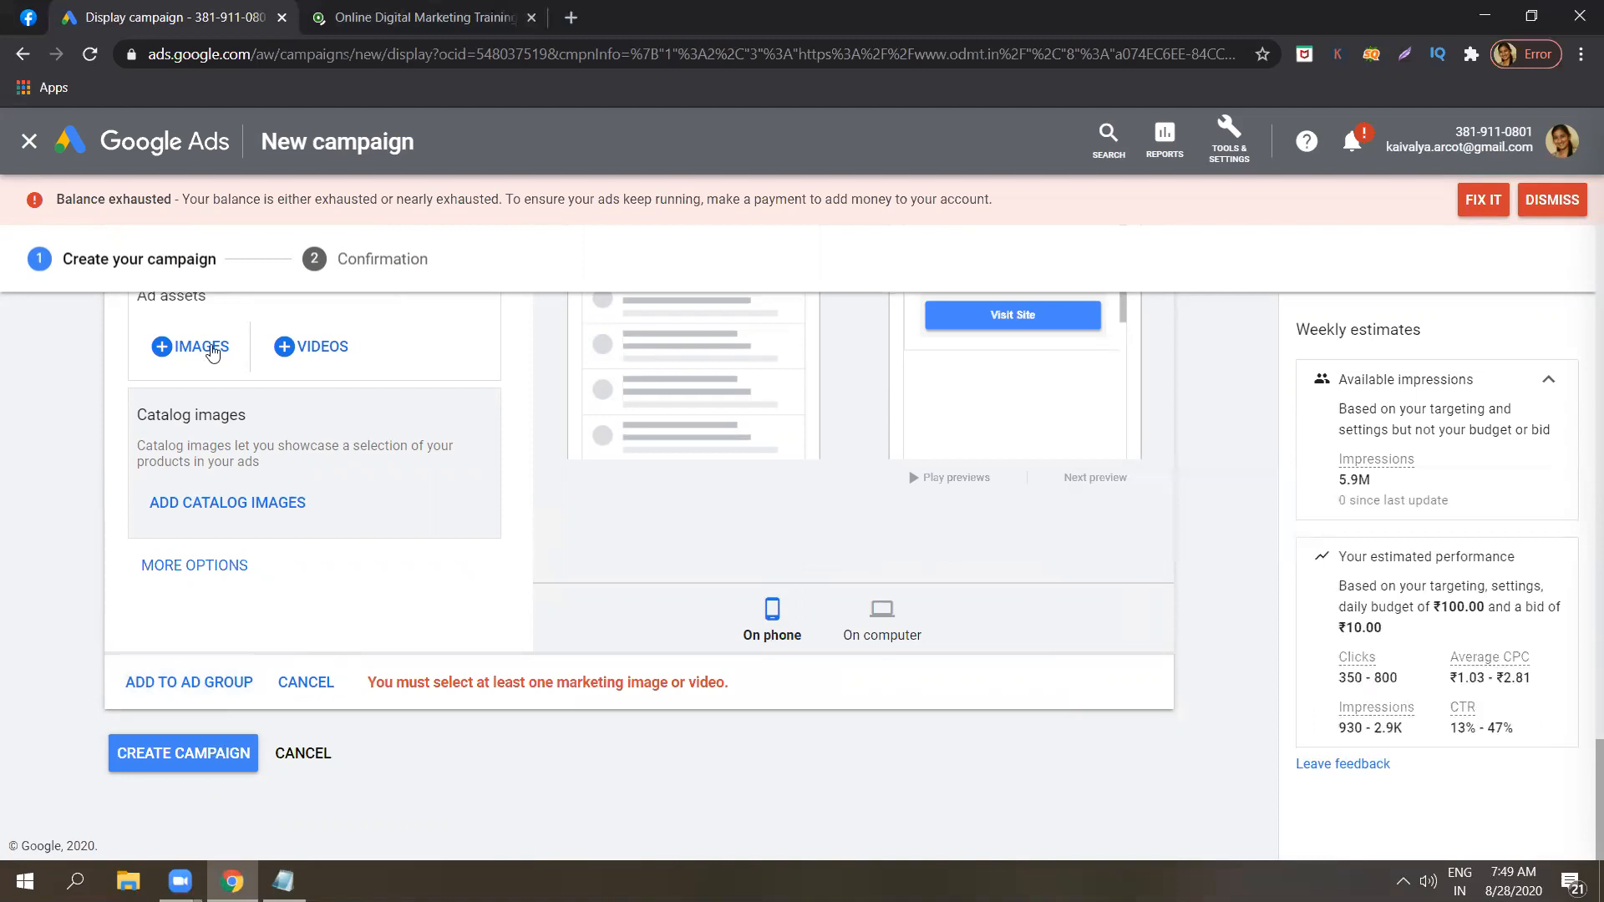
left_click(214, 352)
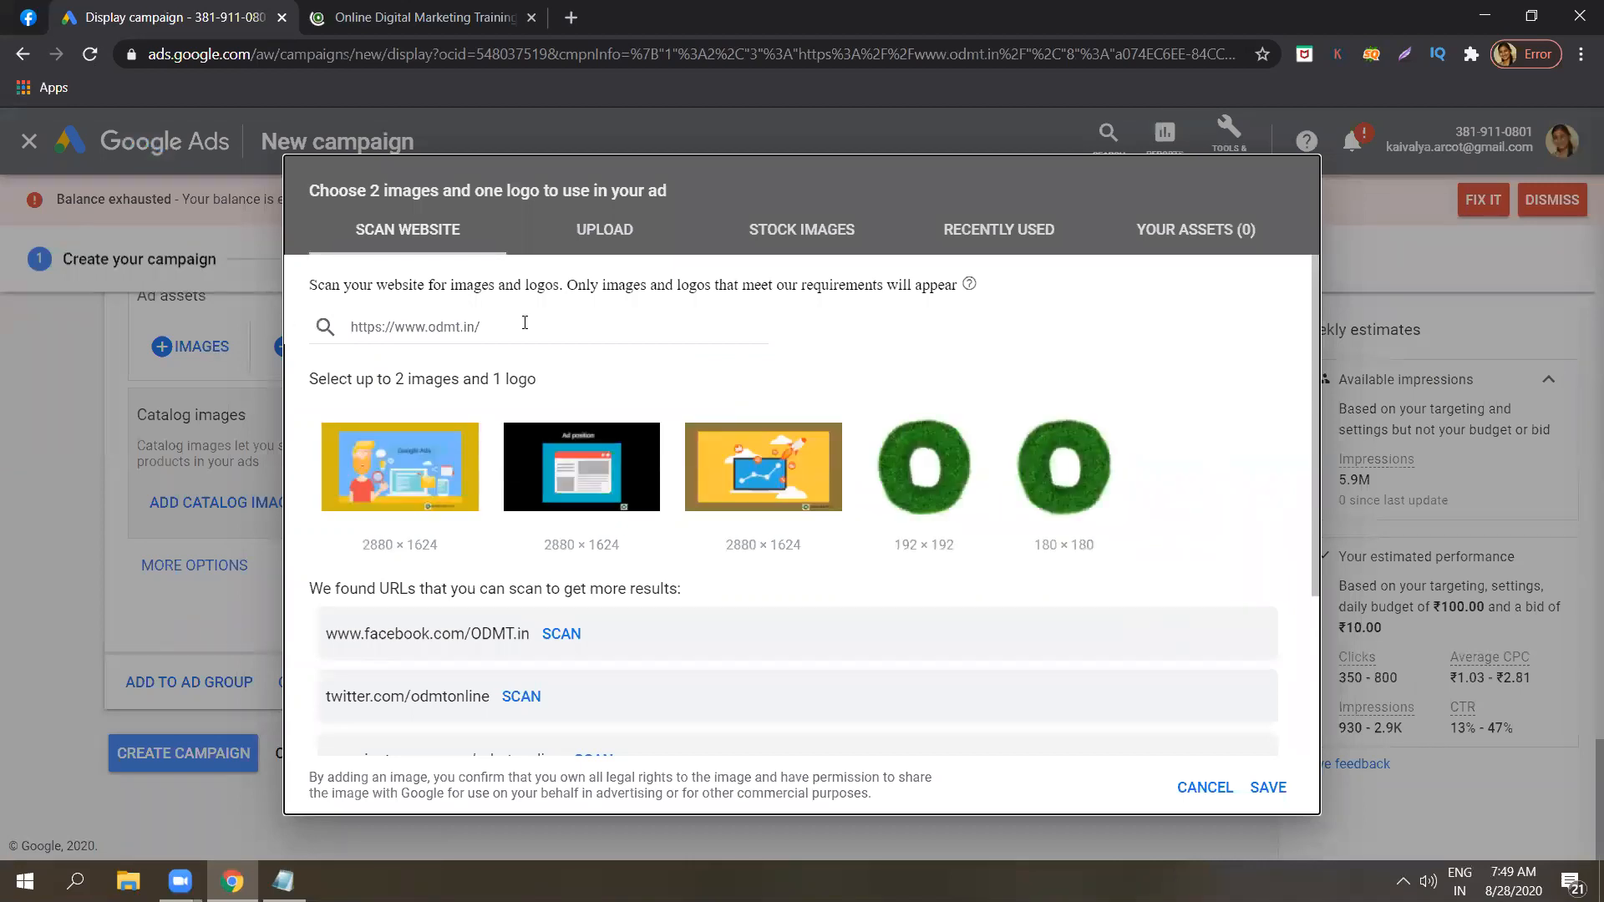
mouse_move(399, 501)
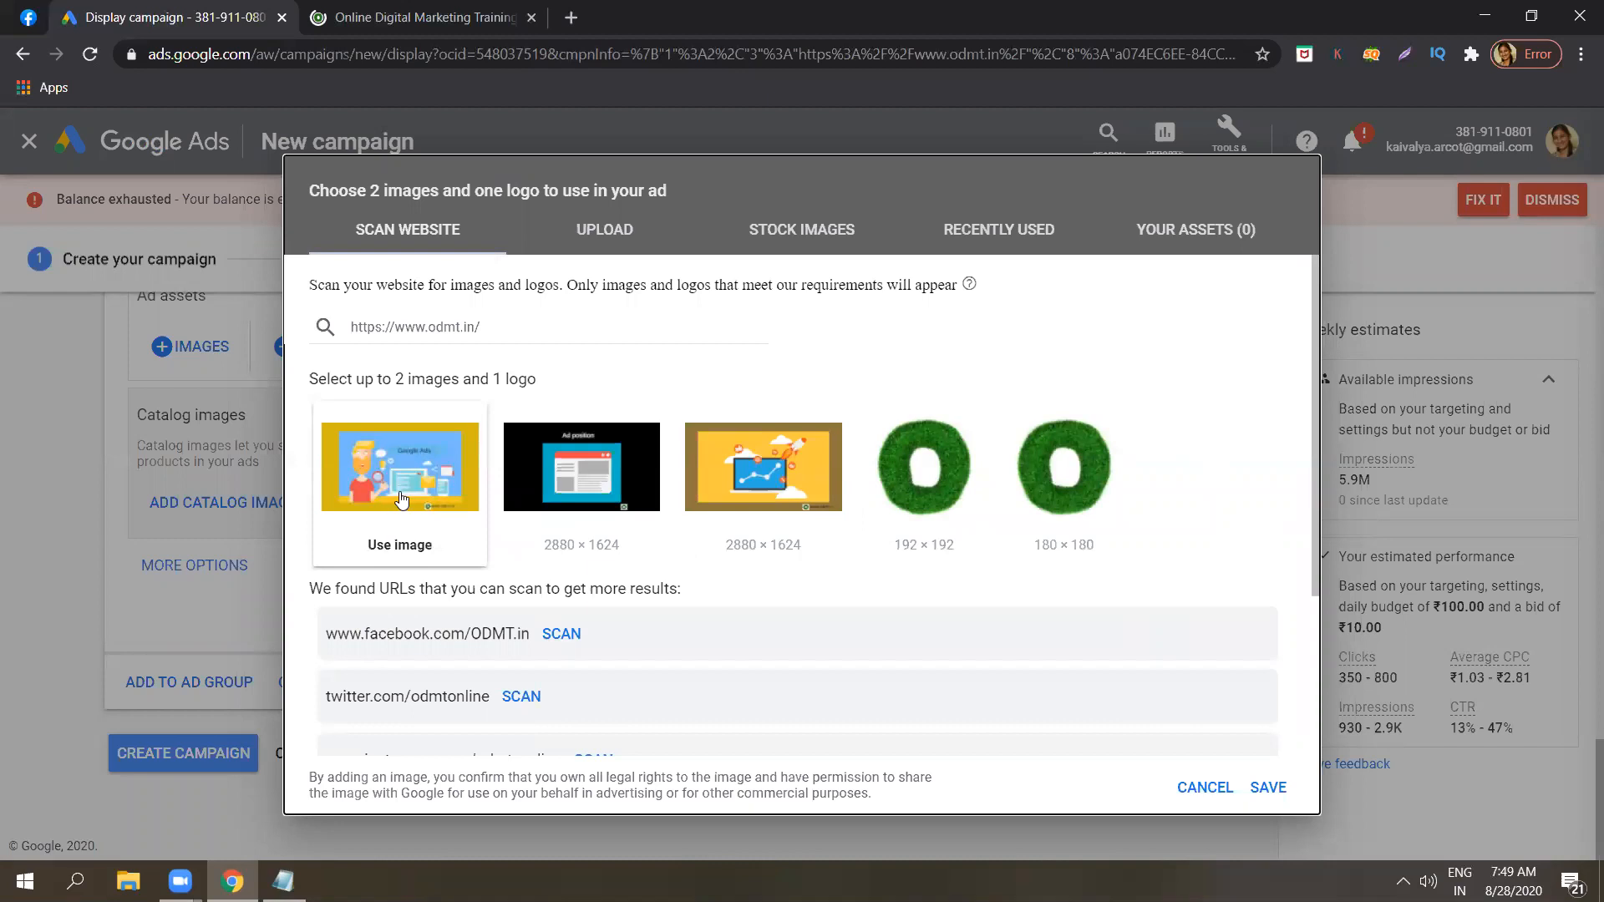
left_click(485, 547)
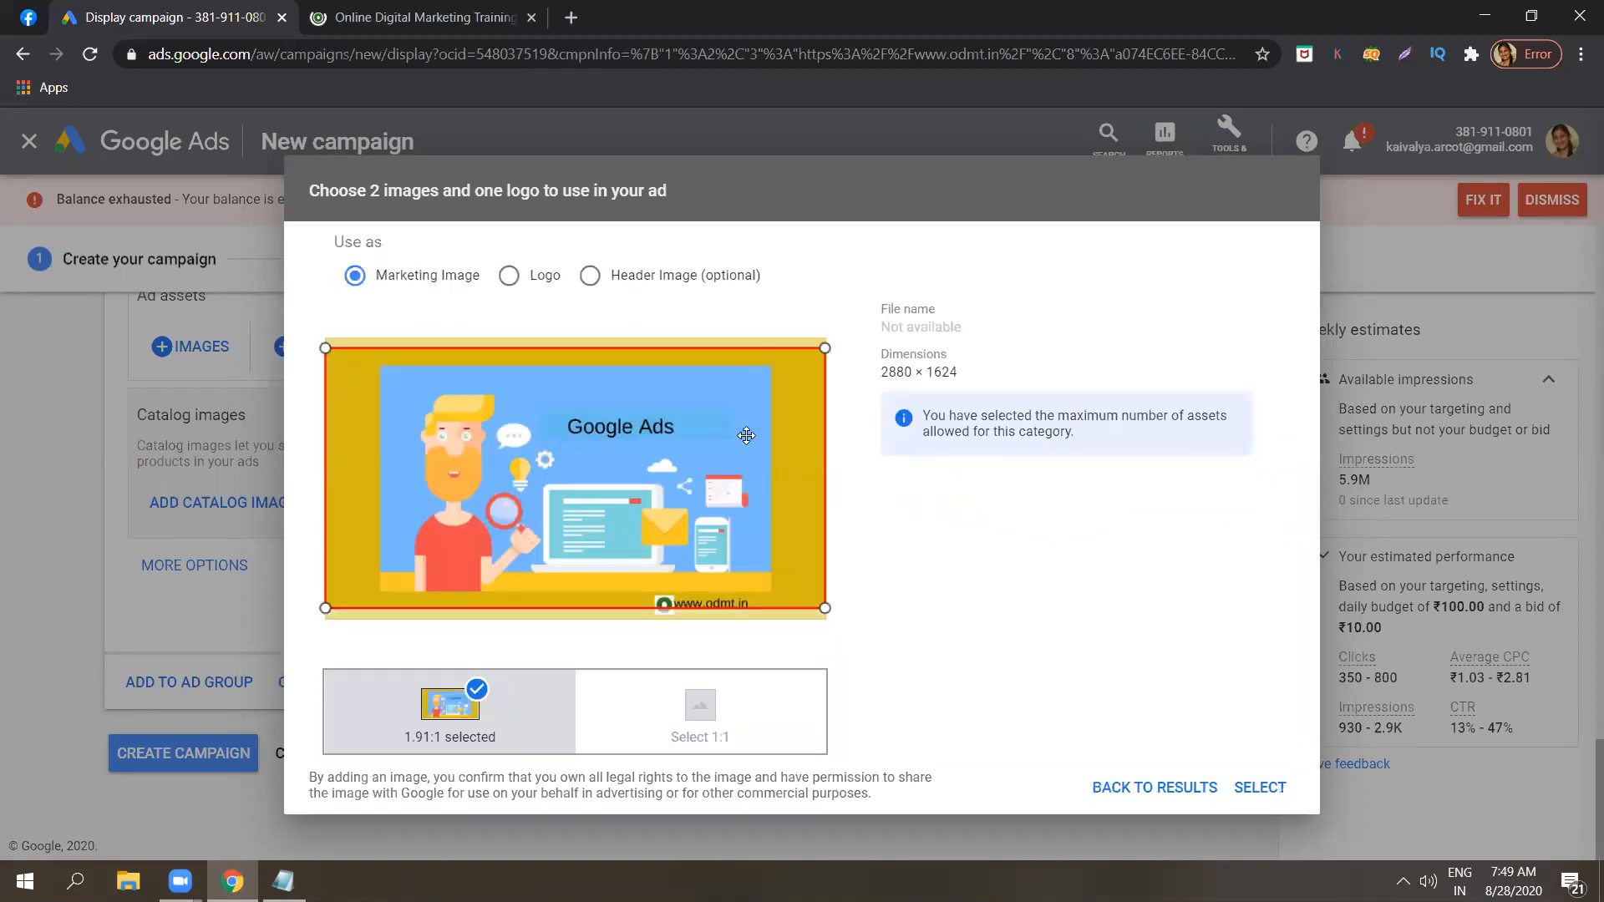
left_click_drag(746, 437, 747, 449)
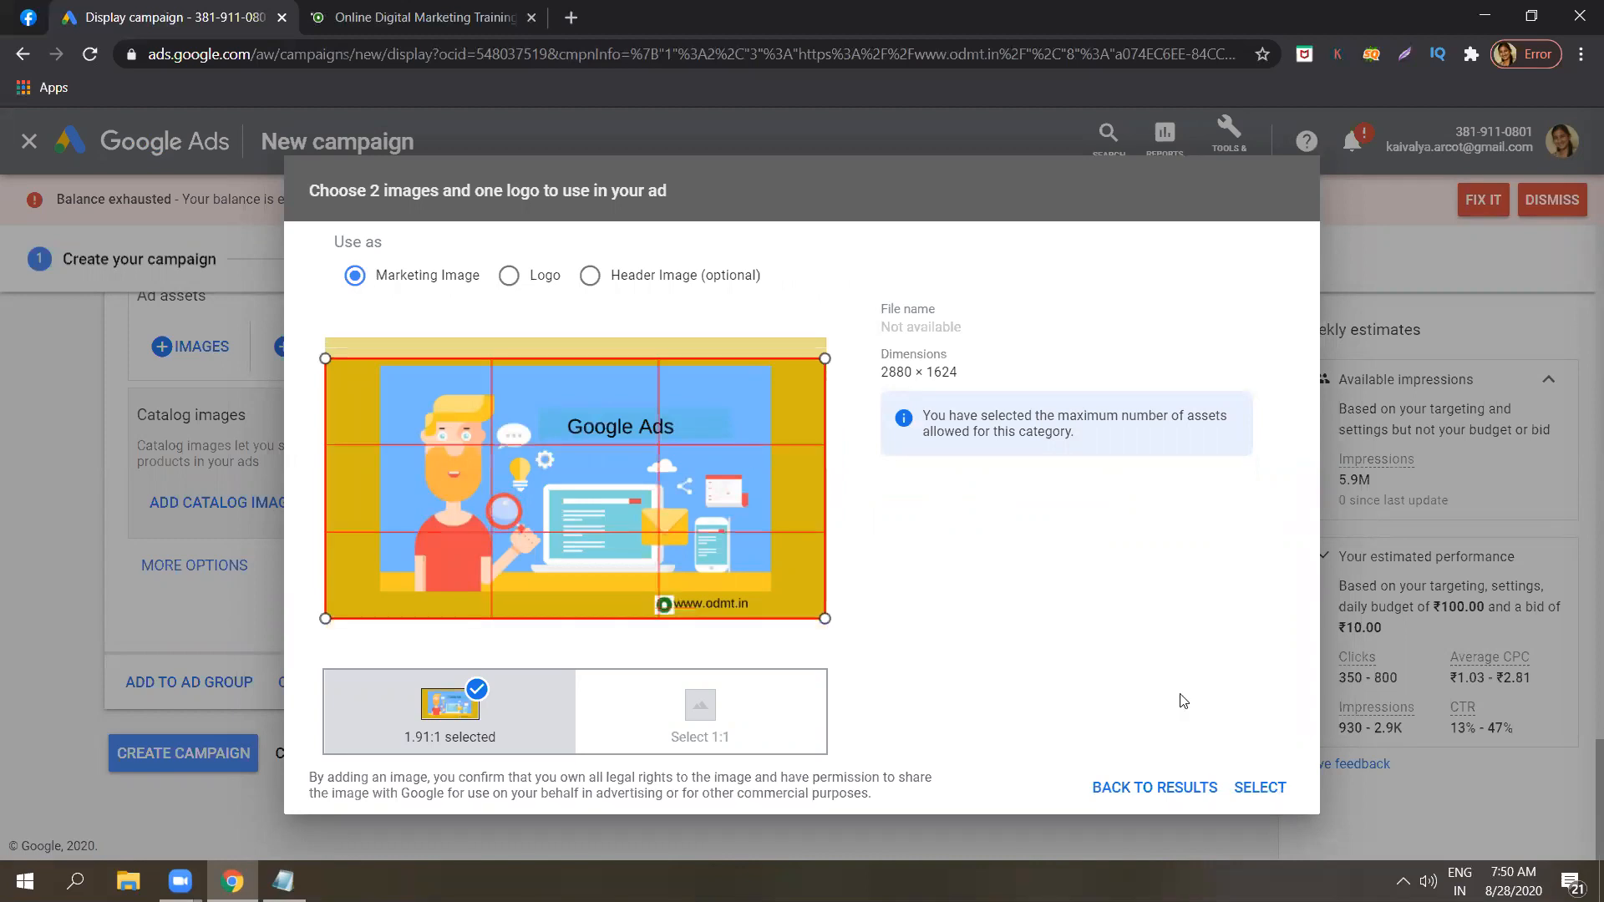
left_click(1244, 791)
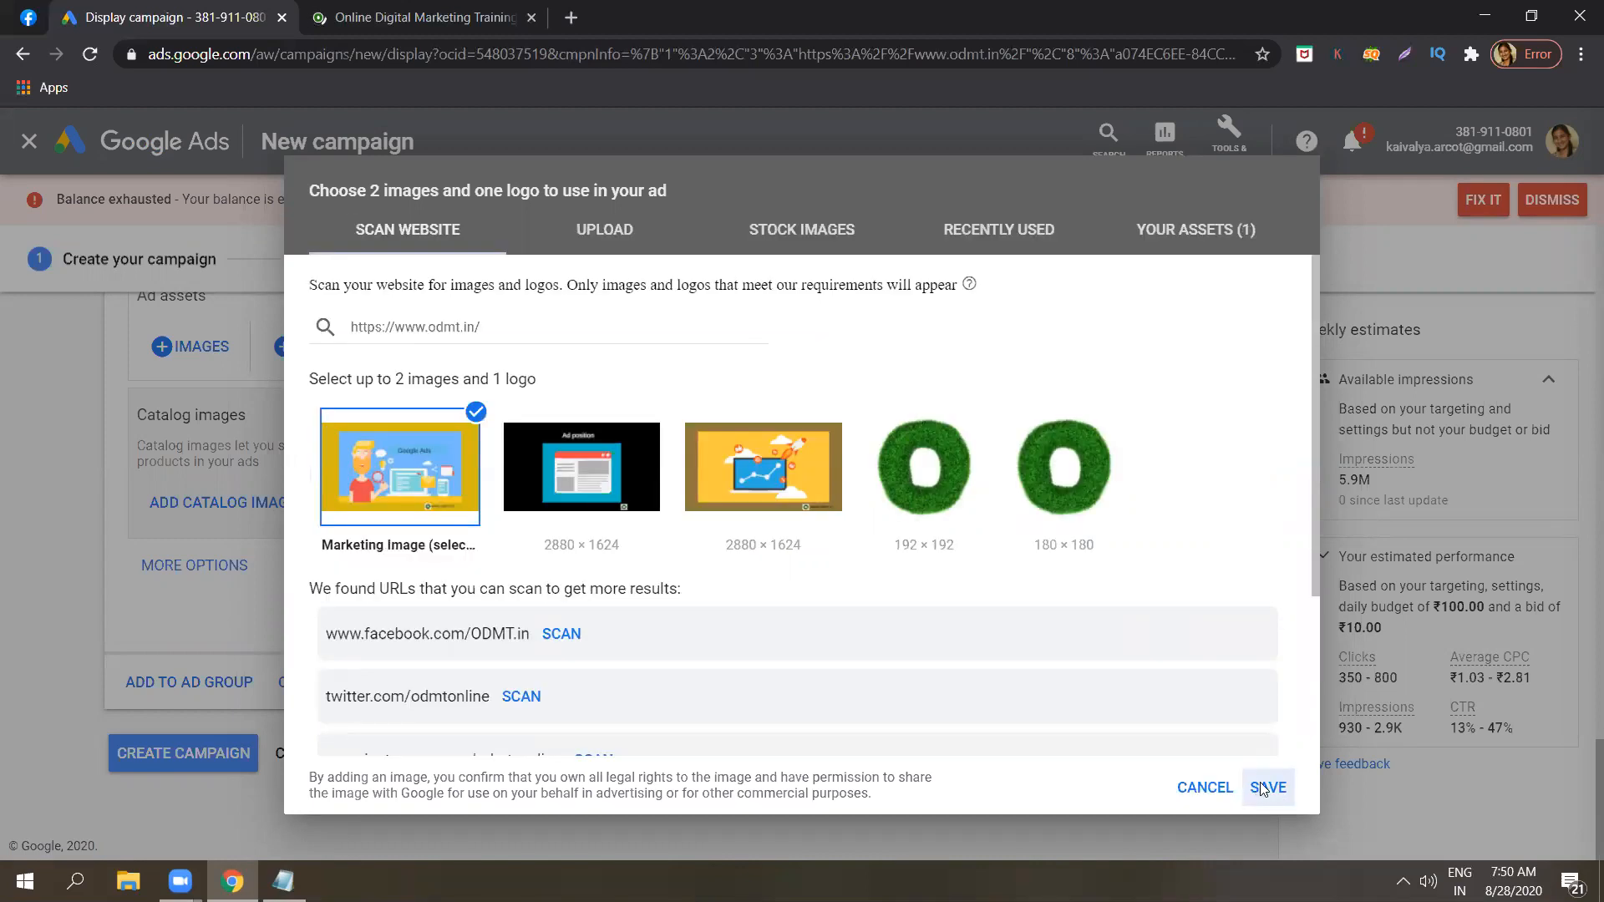
left_click(1262, 789)
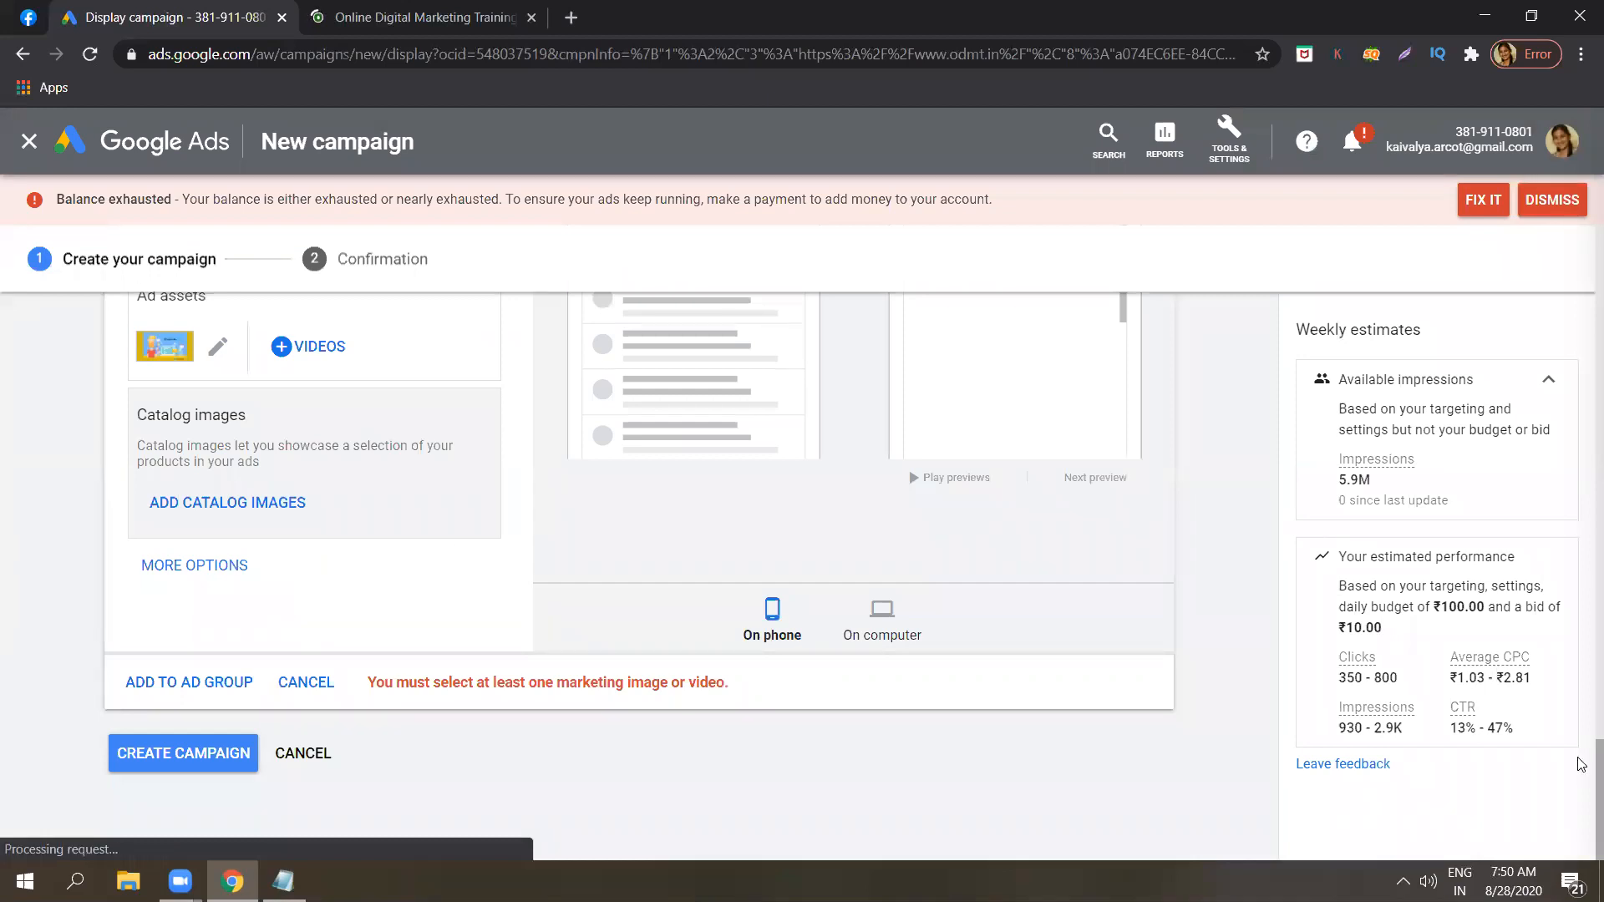
scroll(1581, 709, "up", 3)
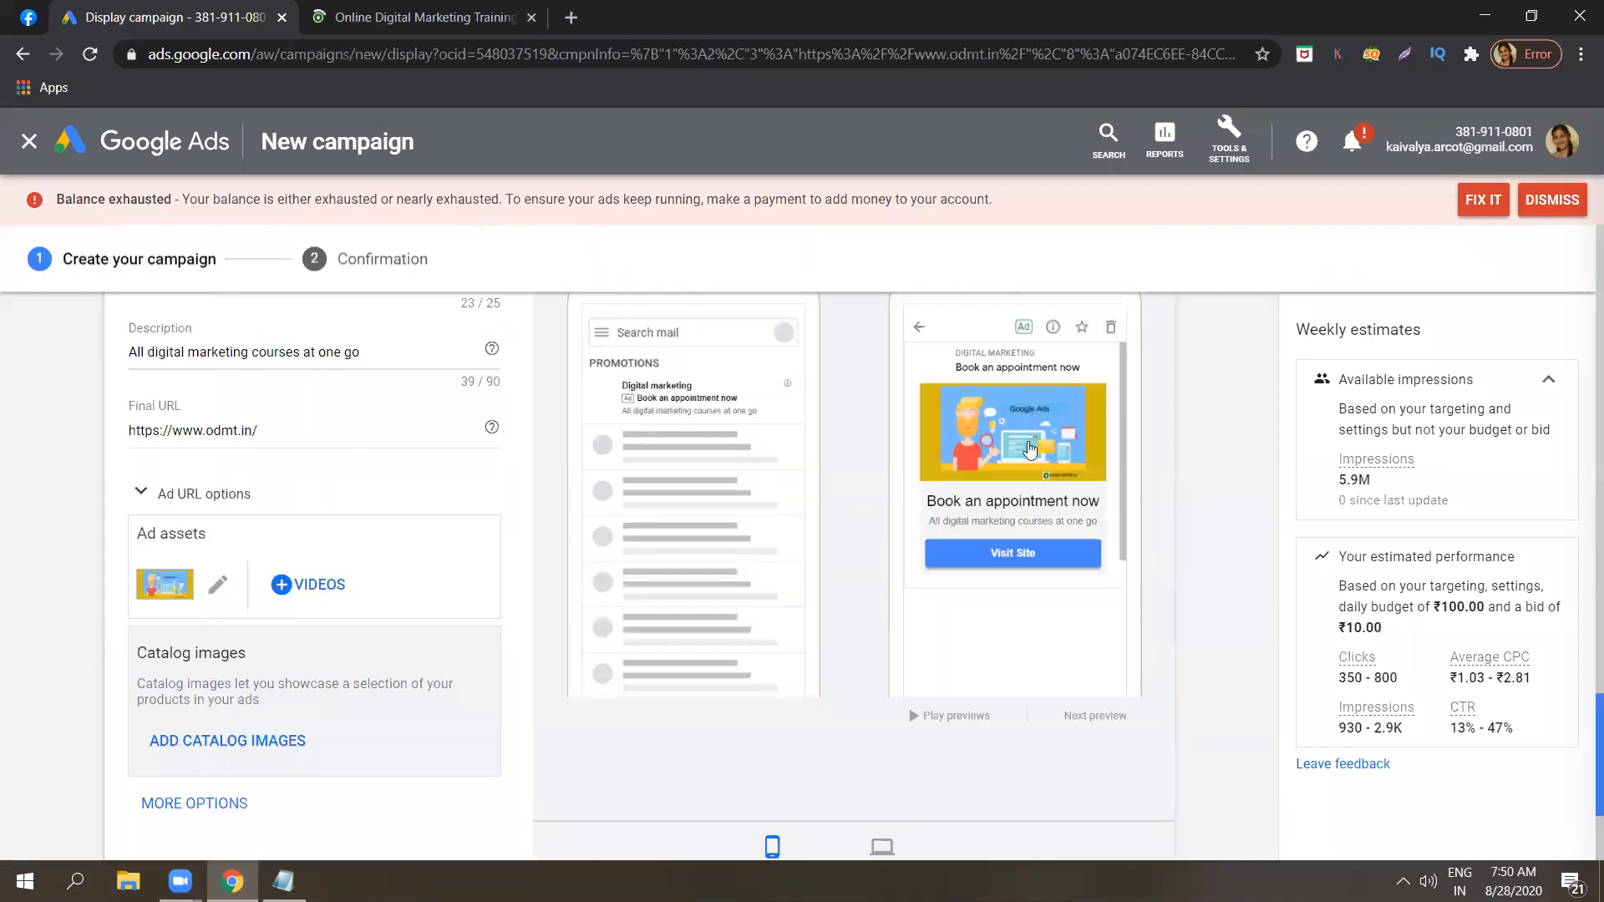
scroll(1036, 467, "up", 1)
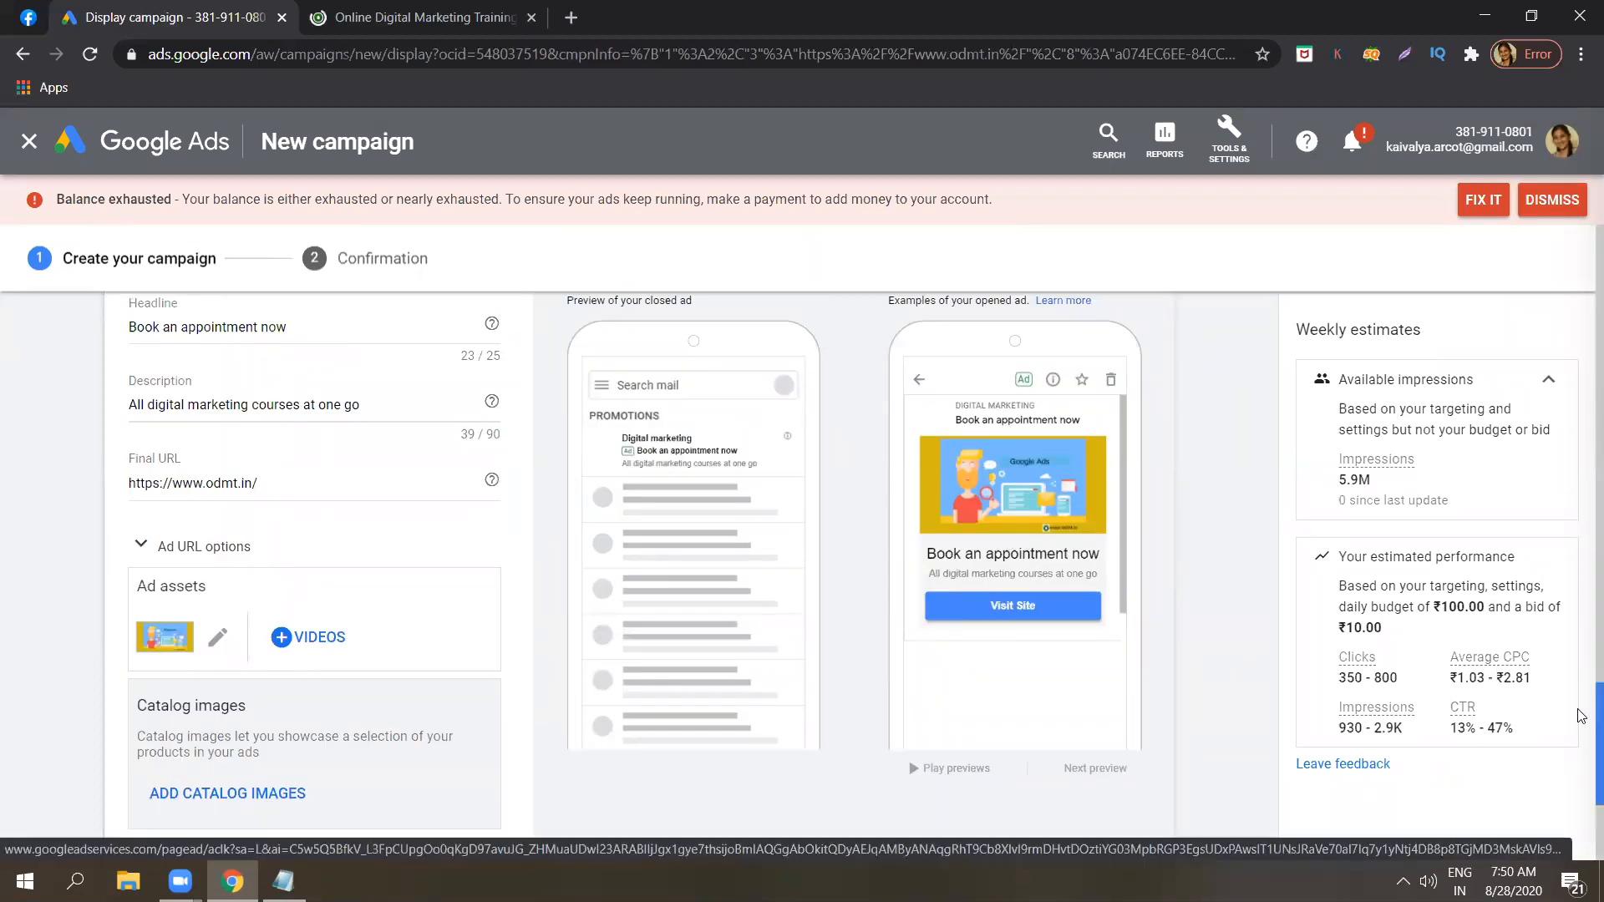
Try adding the Gmail ad to the ad group, and add the scanned 192 × 192 green letter O picture as its 1:1 logo.
scroll(1582, 755, "down", 1)
scroll(1581, 786, "down", 2)
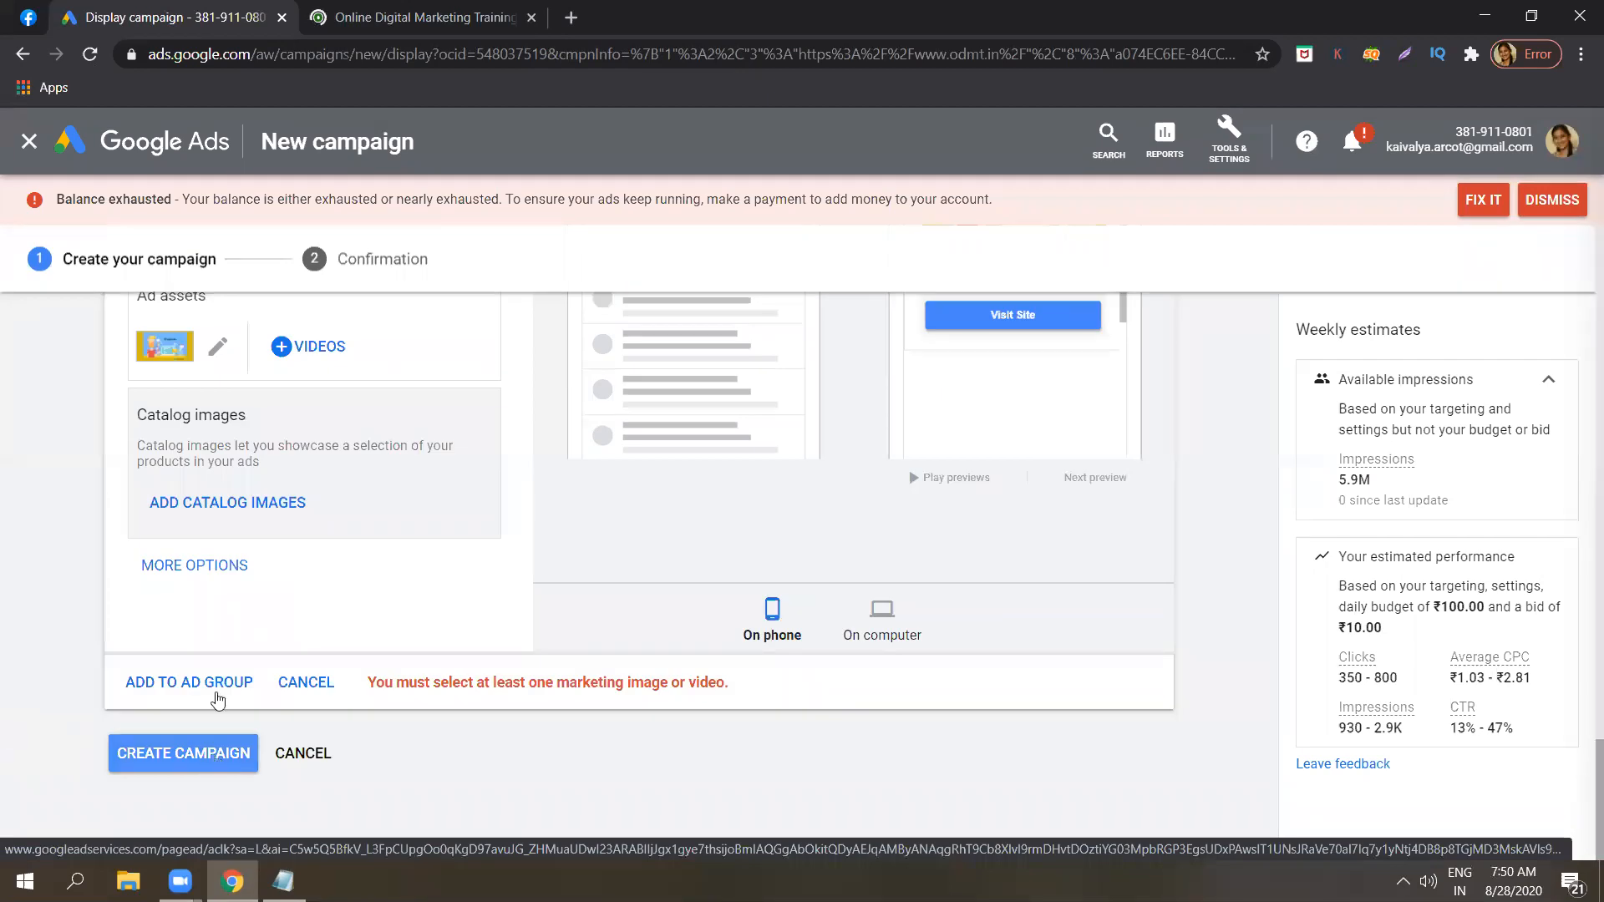
left_click(217, 687)
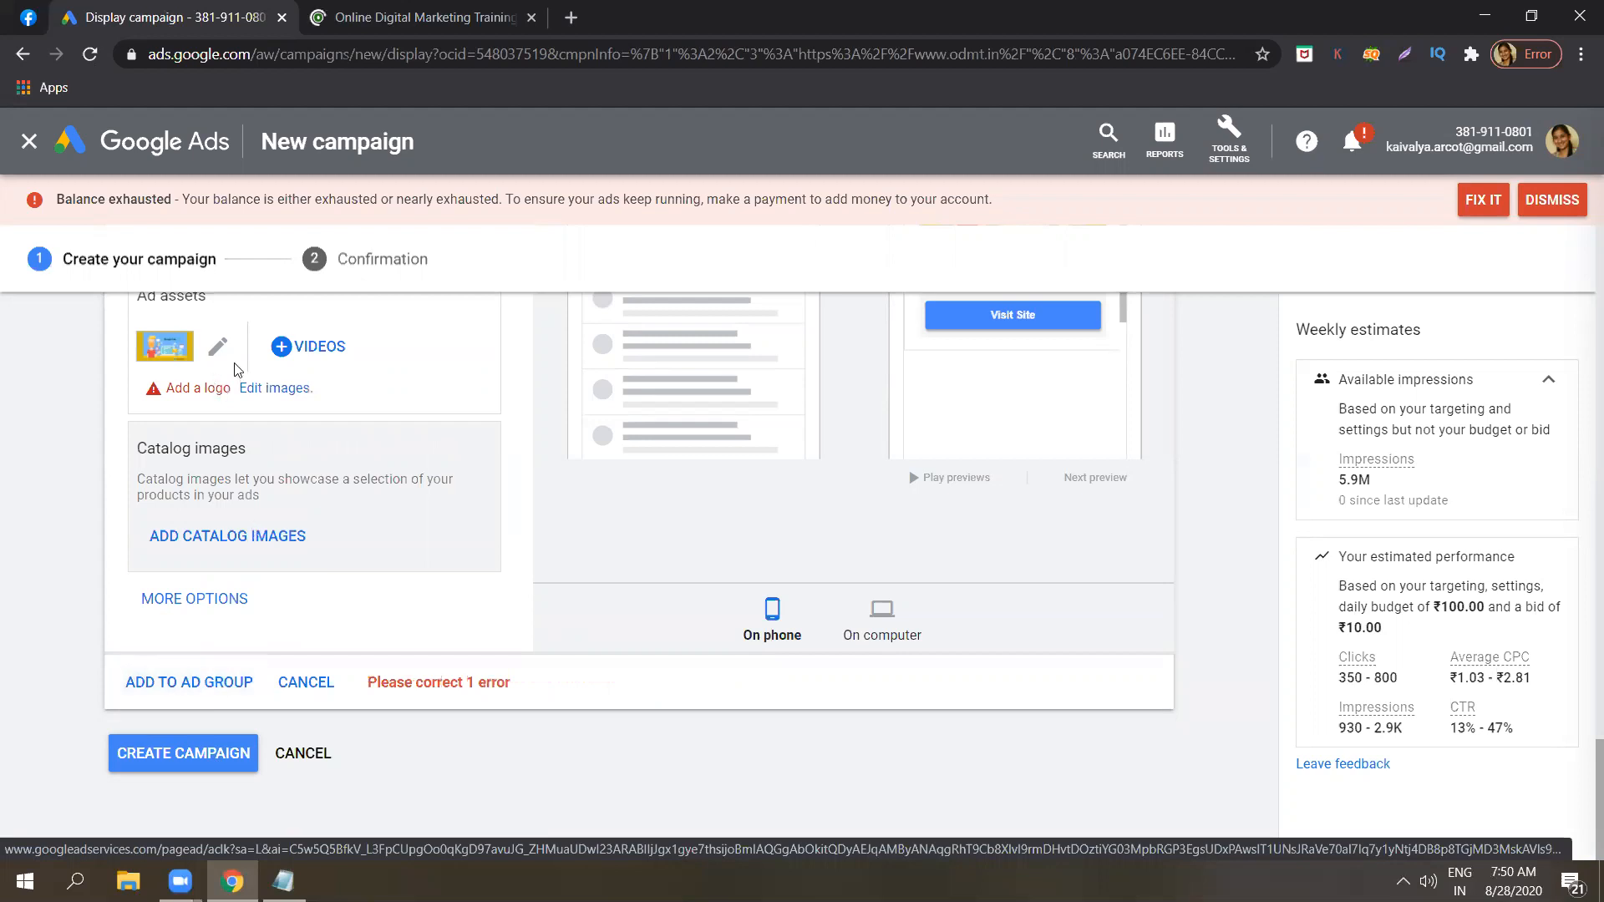
left_click(261, 390)
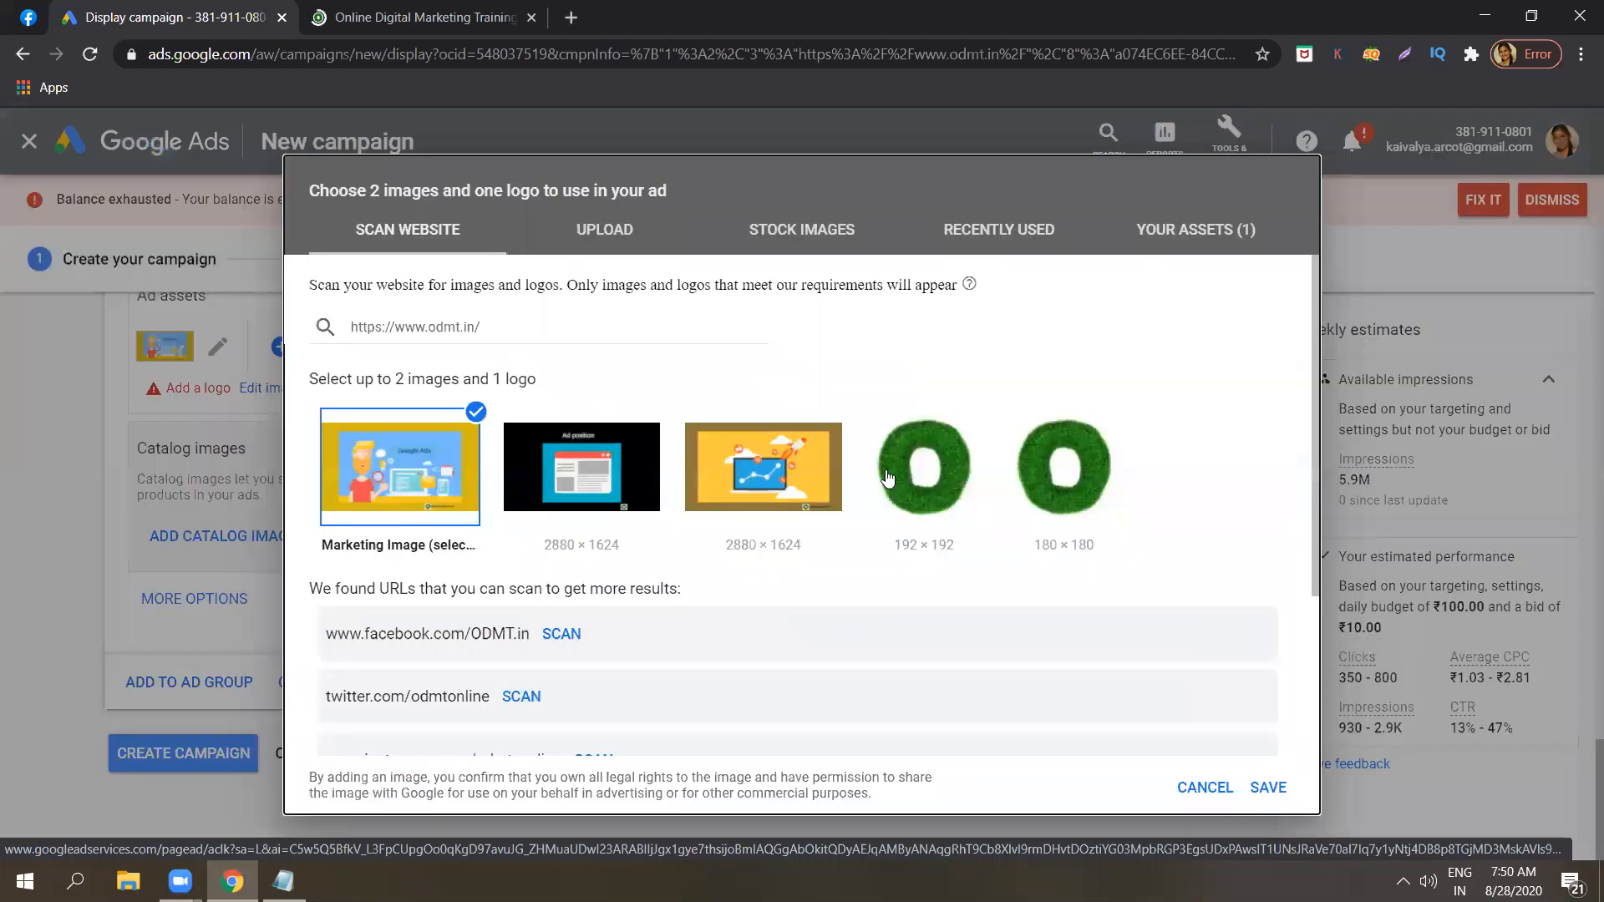
left_click(888, 478)
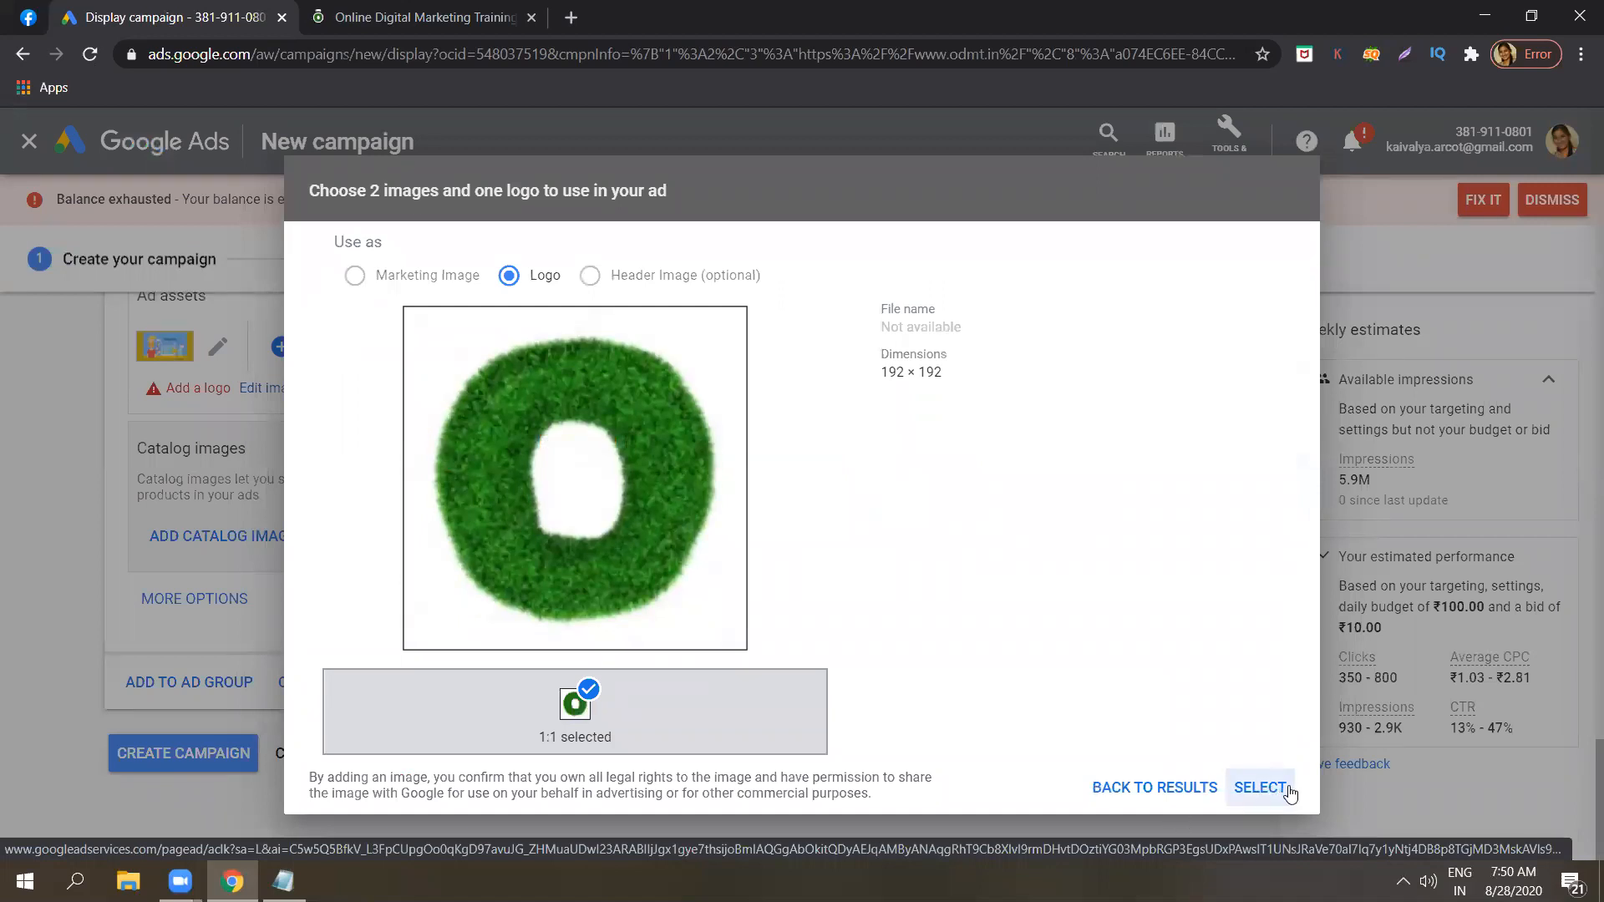
left_click(1261, 788)
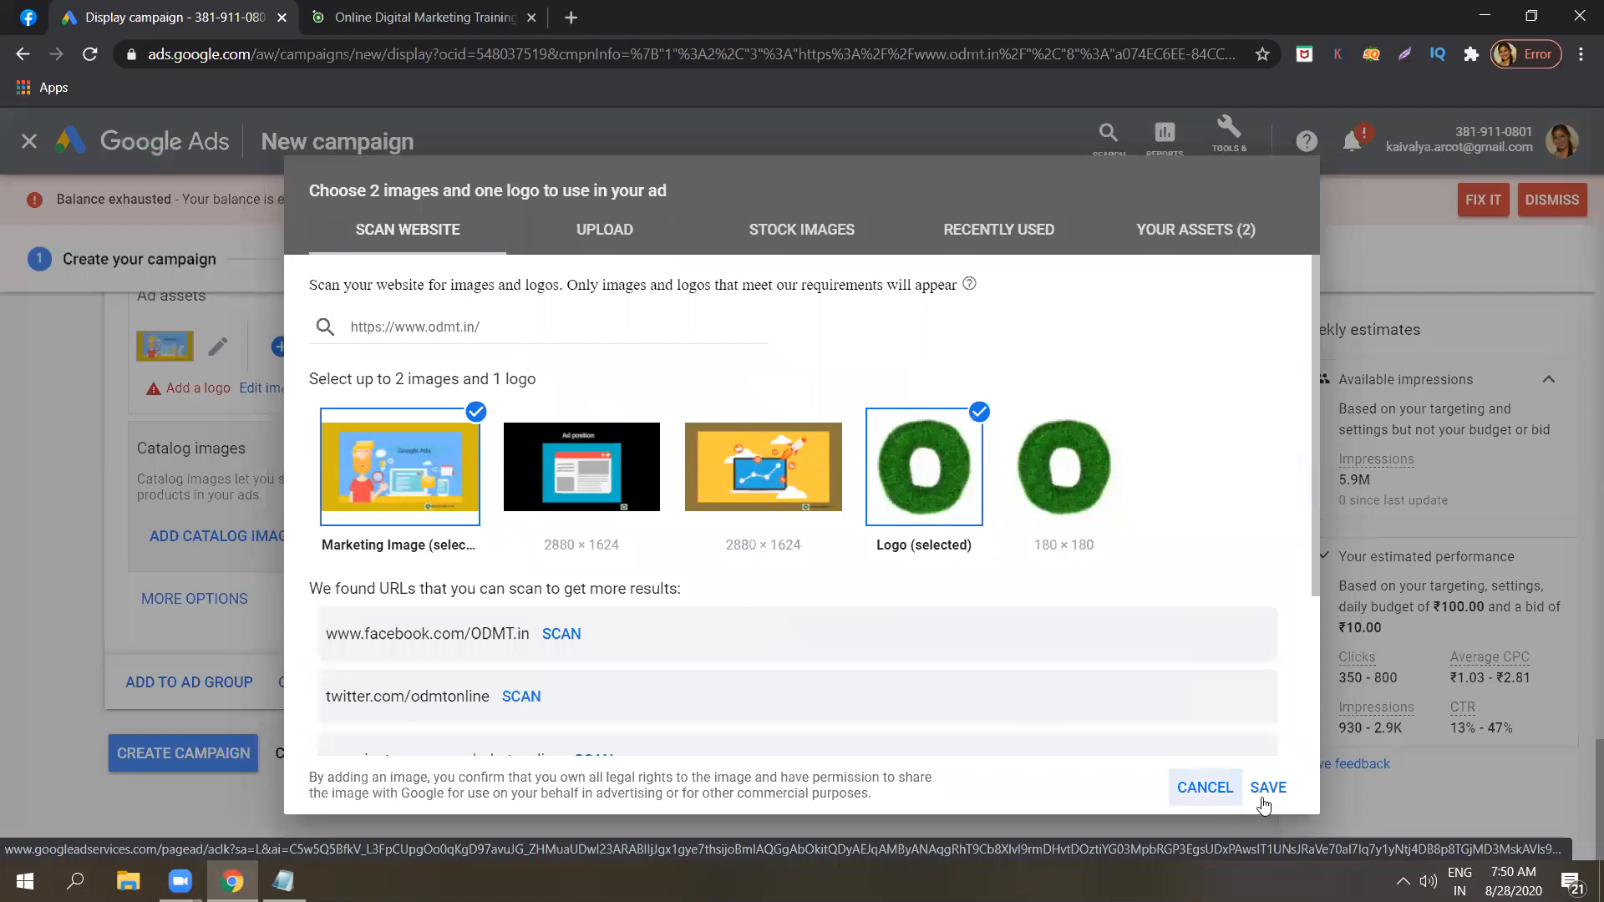
left_click(1269, 801)
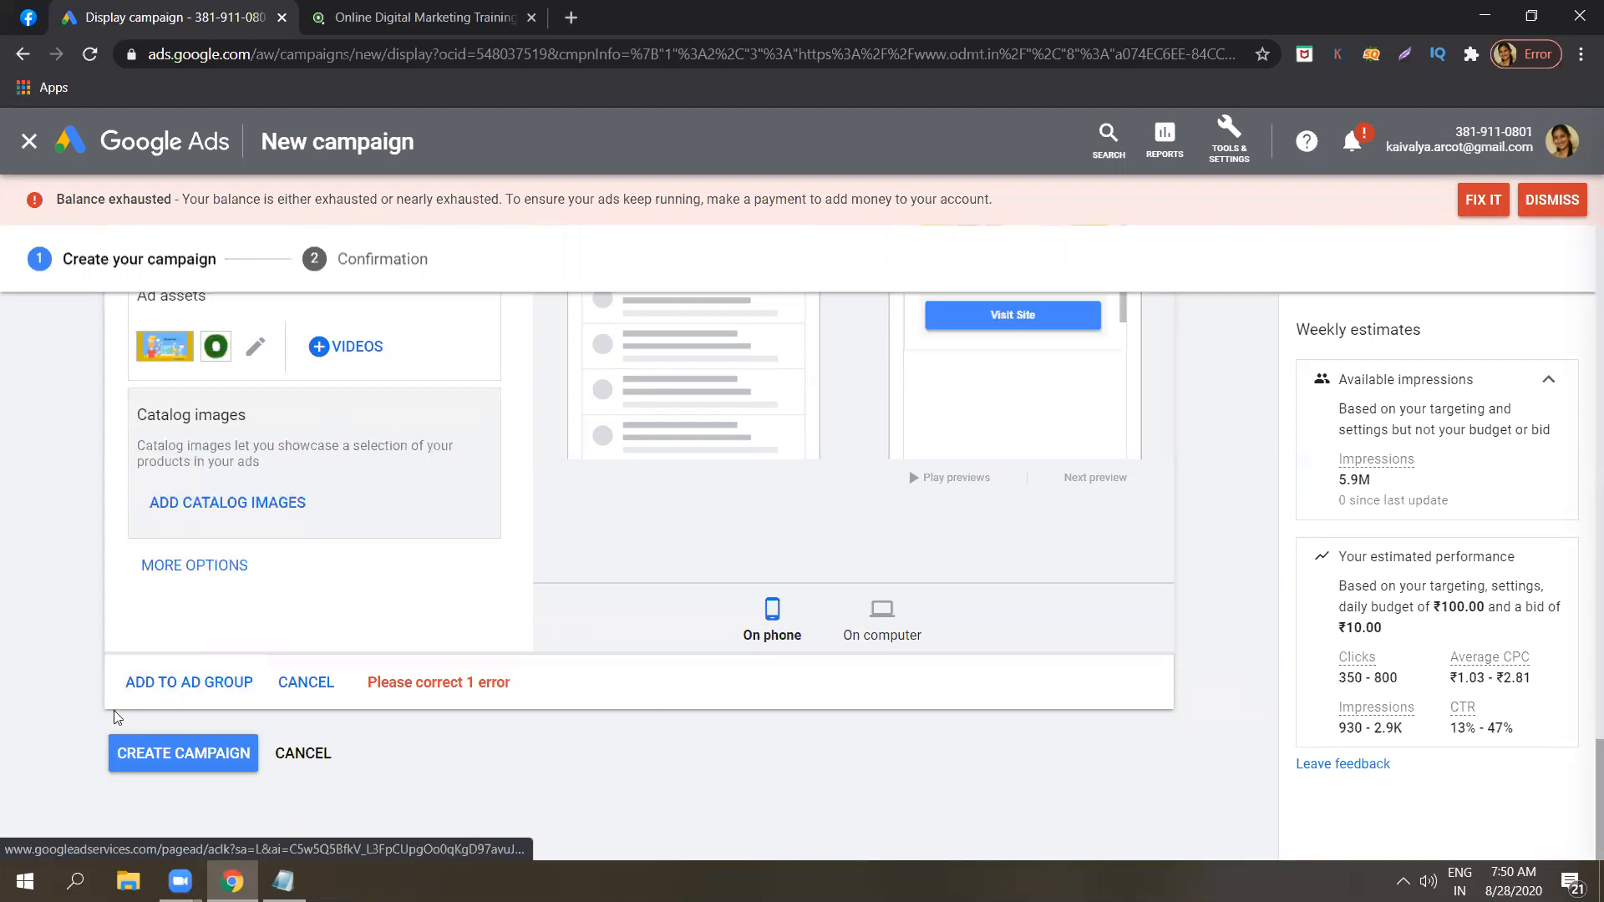
Add the completed Gmail ad to the ad group, create the campaign and continue to its page.
left_click(159, 686)
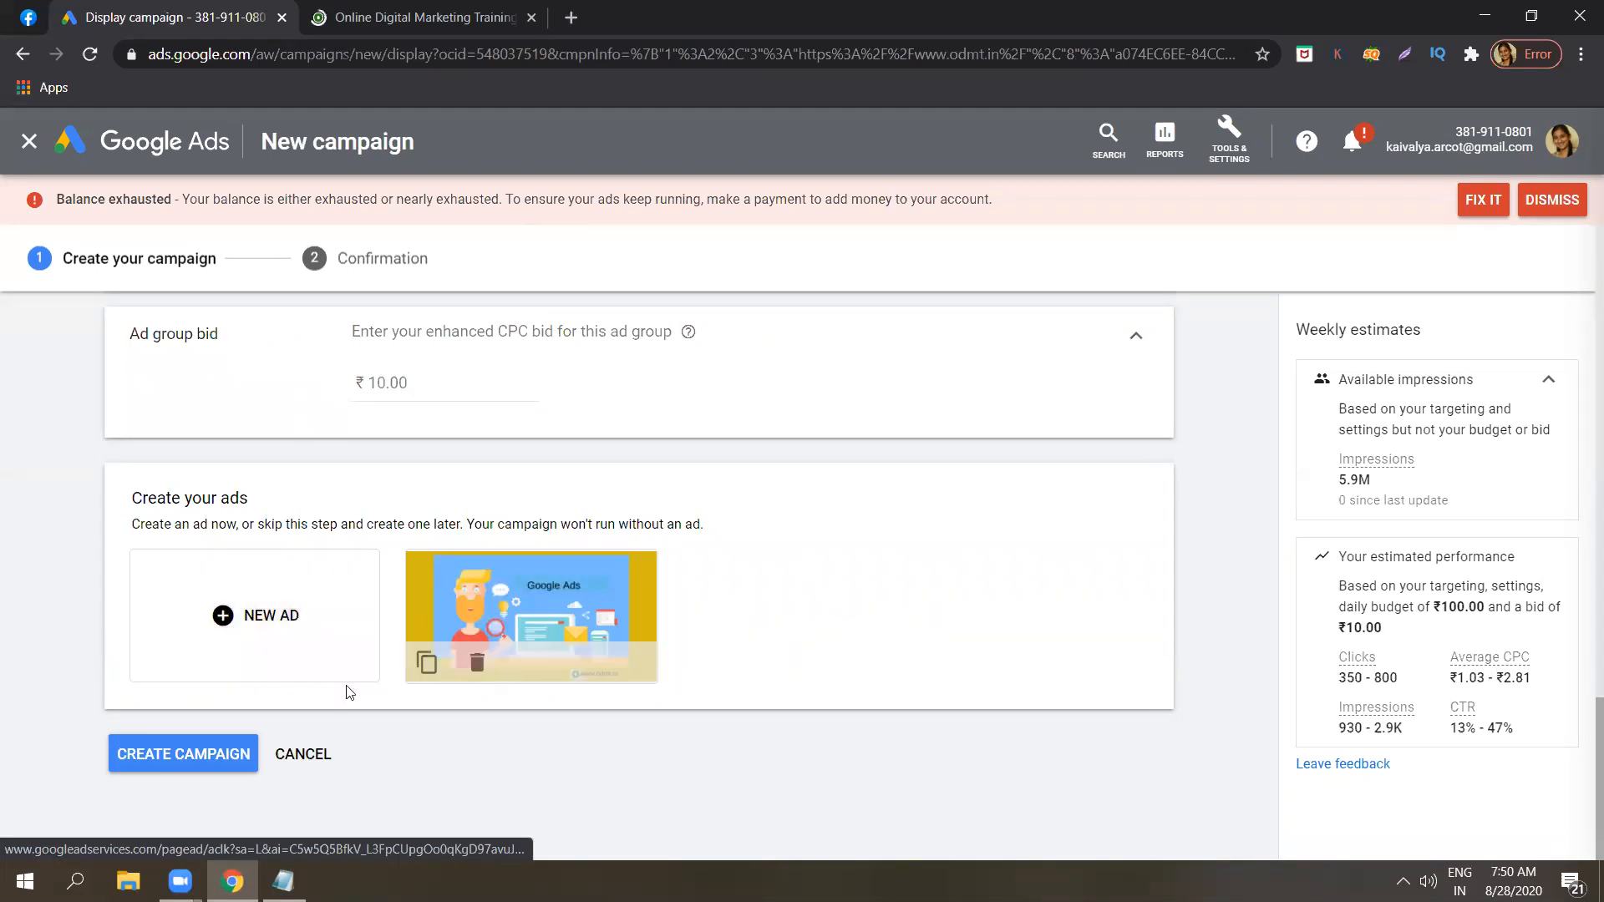
left_click(194, 757)
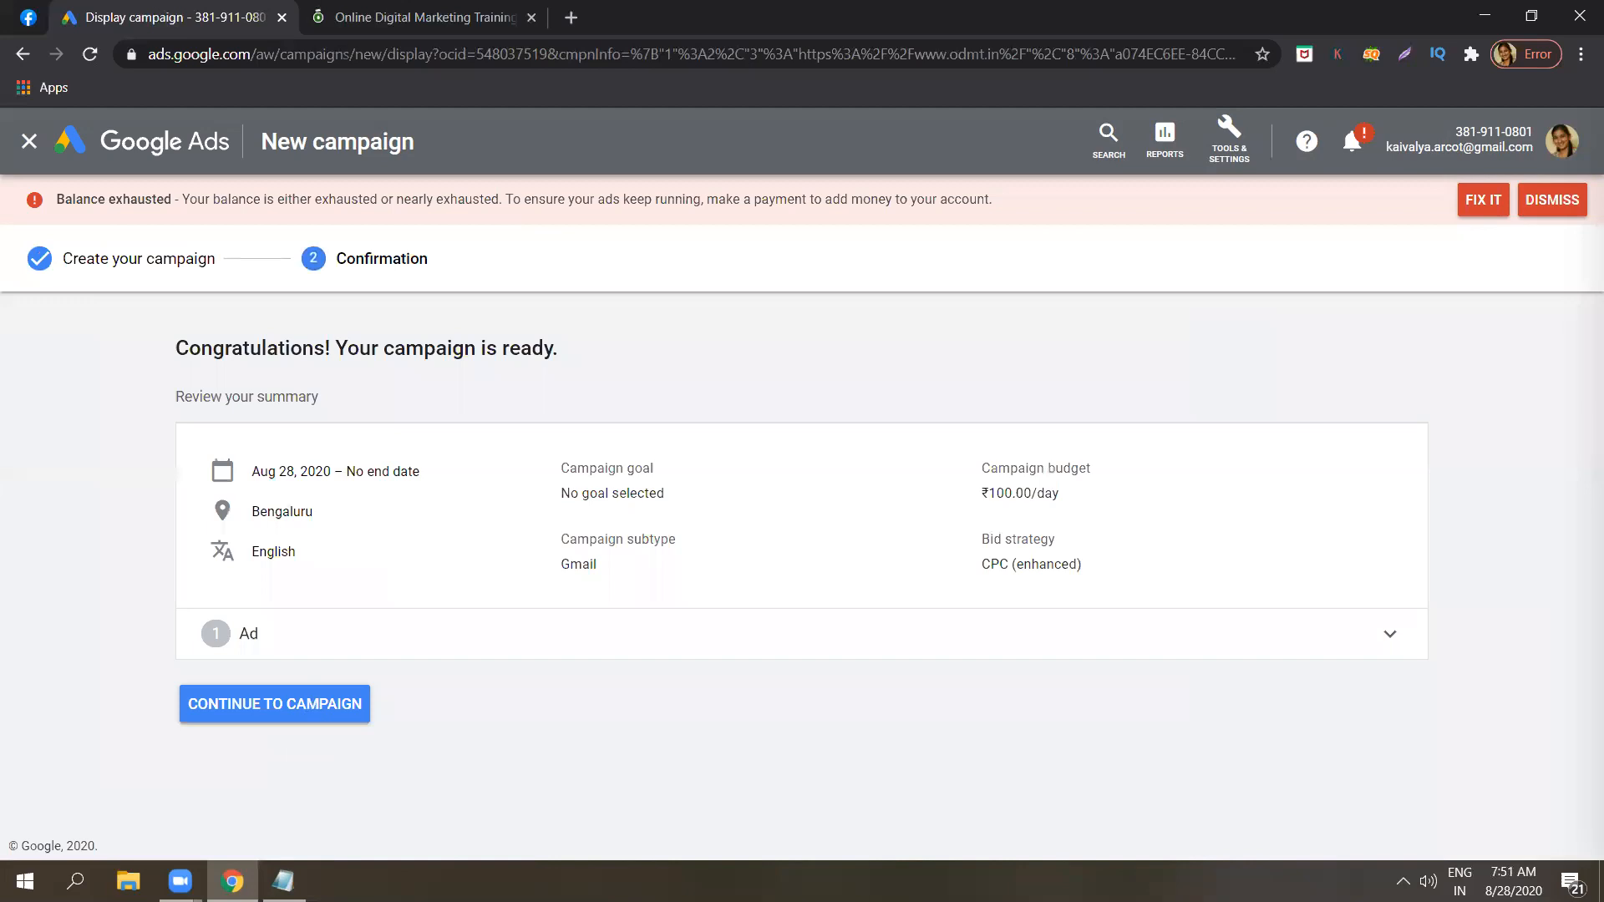
left_click(274, 703)
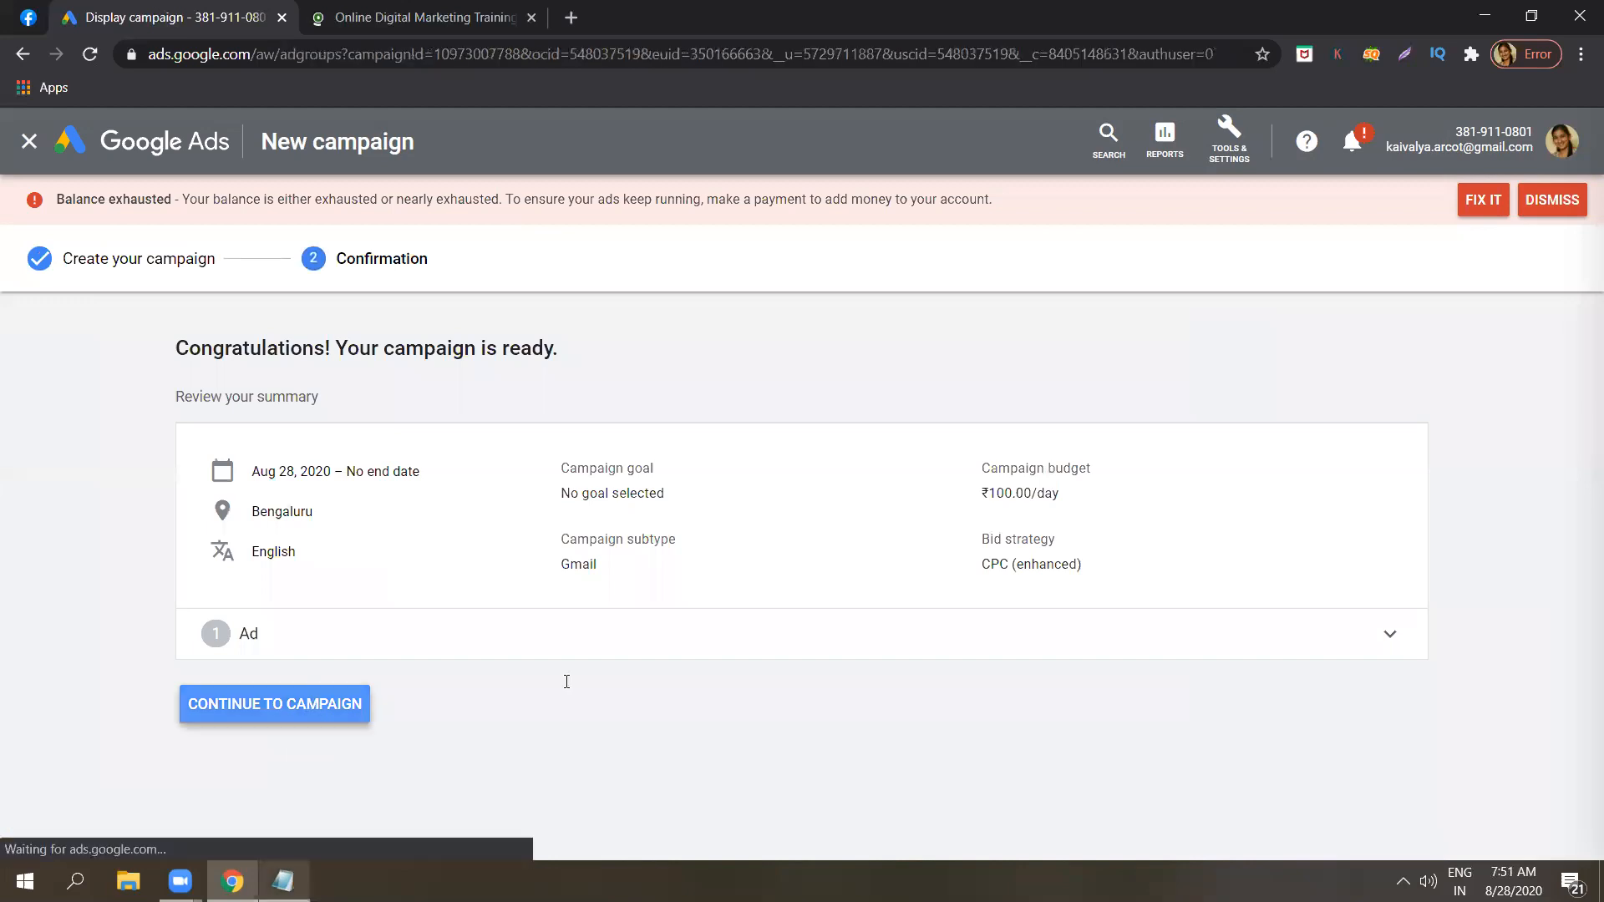
Switch to the Notepad notes and review the list of ad topics from its beginning, placing the cursor after "Display ad network campaign..".
key("alt+Tab")
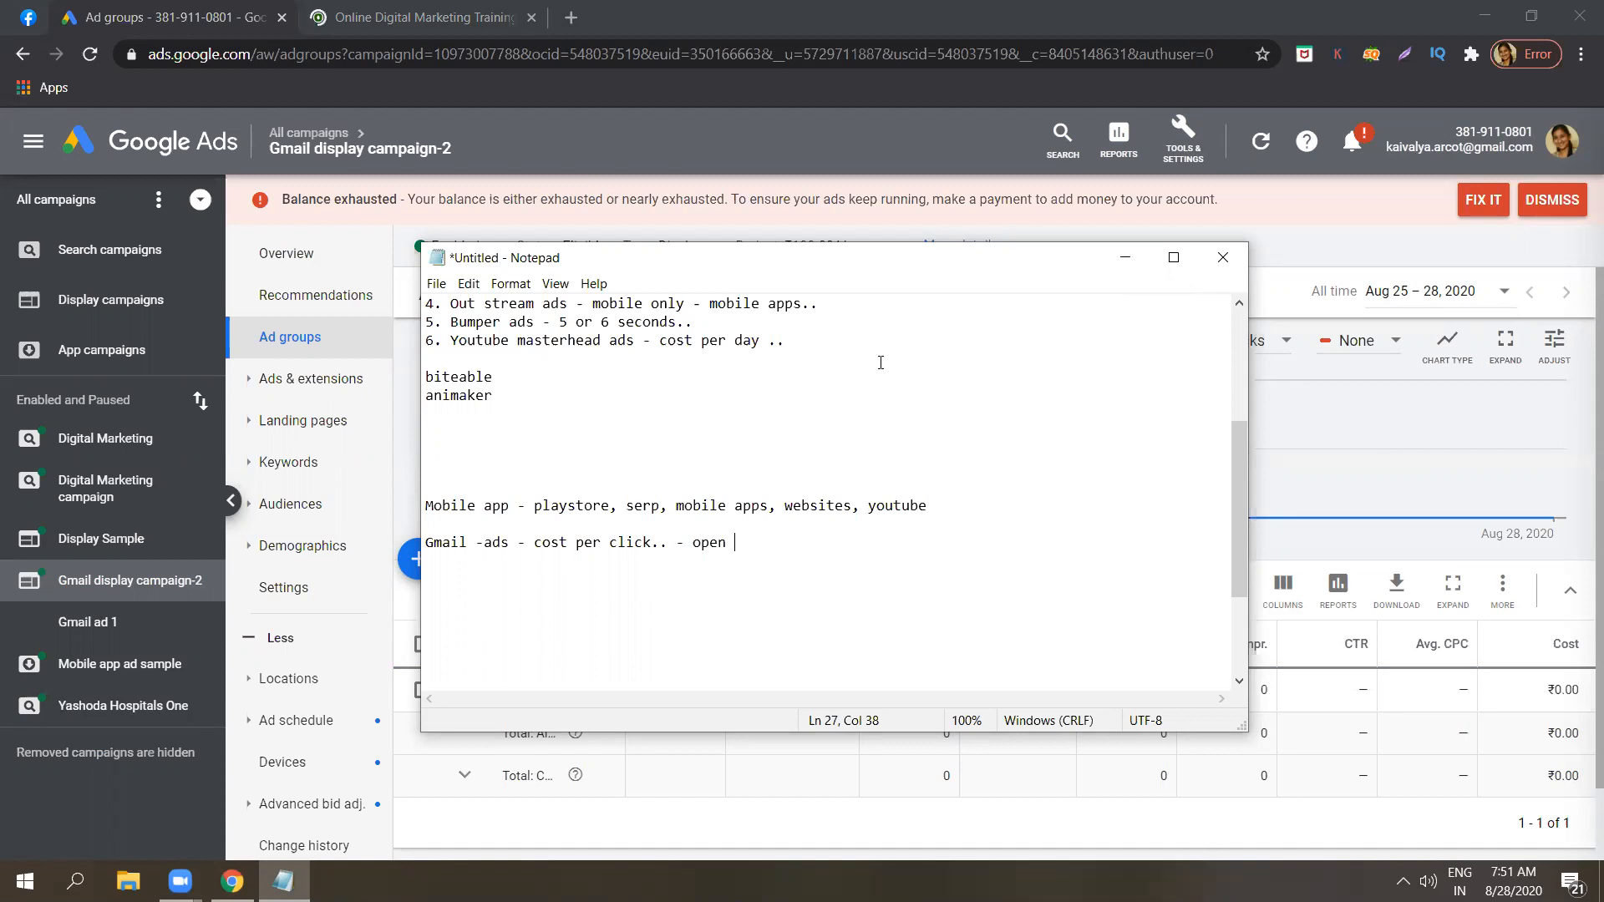
left_click_drag(1238, 508, 1250, 348)
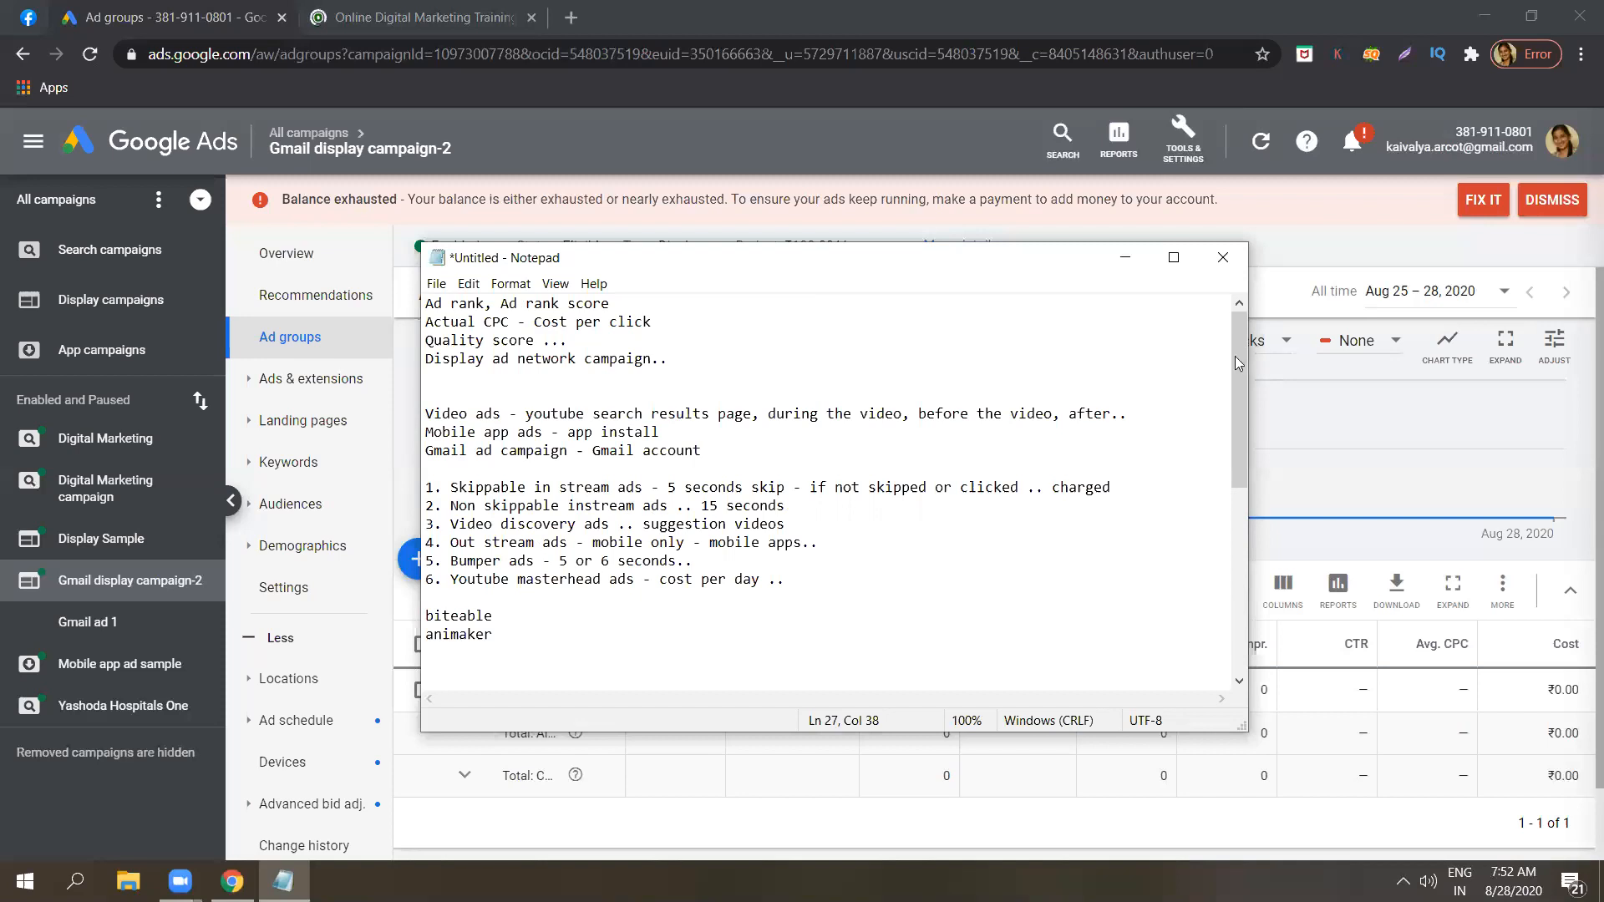
left_click_drag(1241, 380, 1201, 223)
left_click_drag(1241, 429, 1226, 472)
left_click(678, 363)
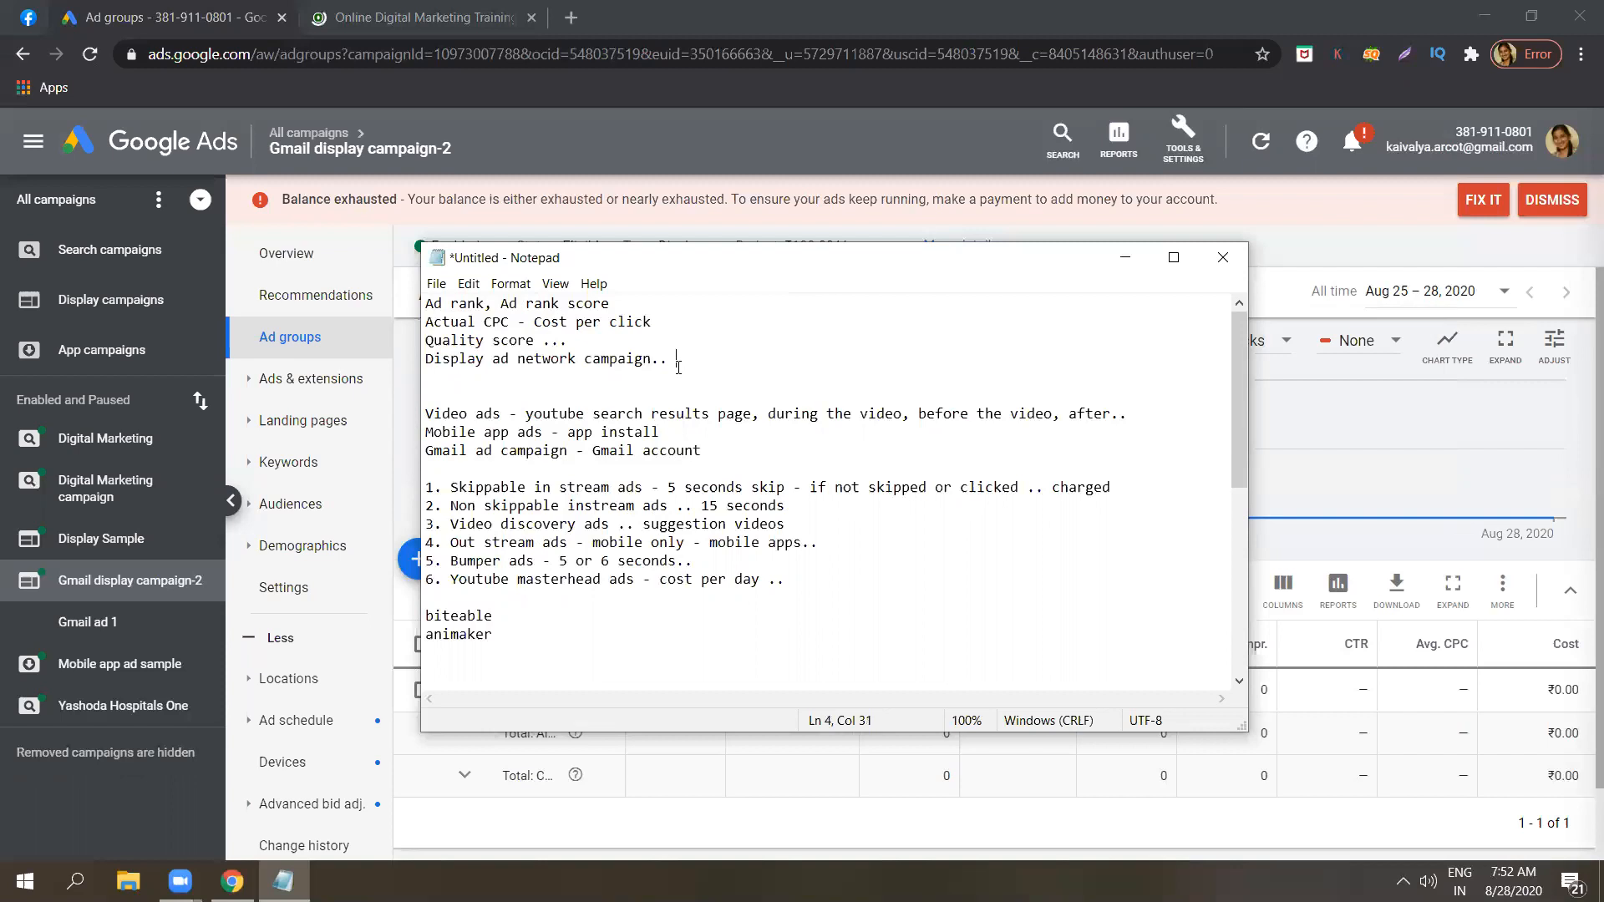